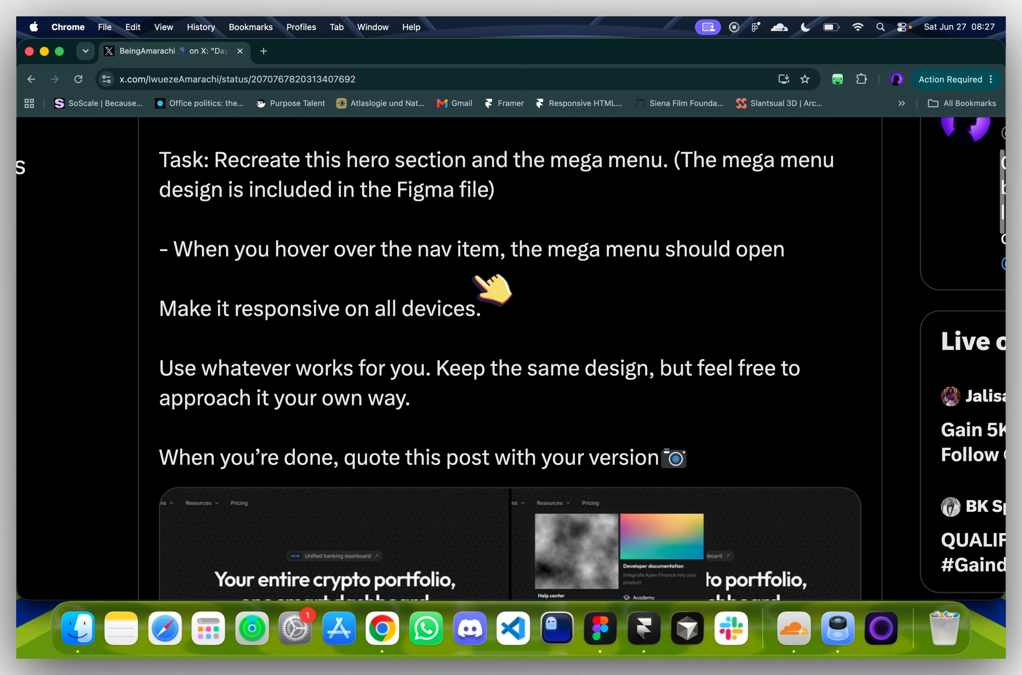
# Read the challenge brief in the post and examine the attached hero section and mega menu images
pyautogui.scroll(-1, 300, 264)
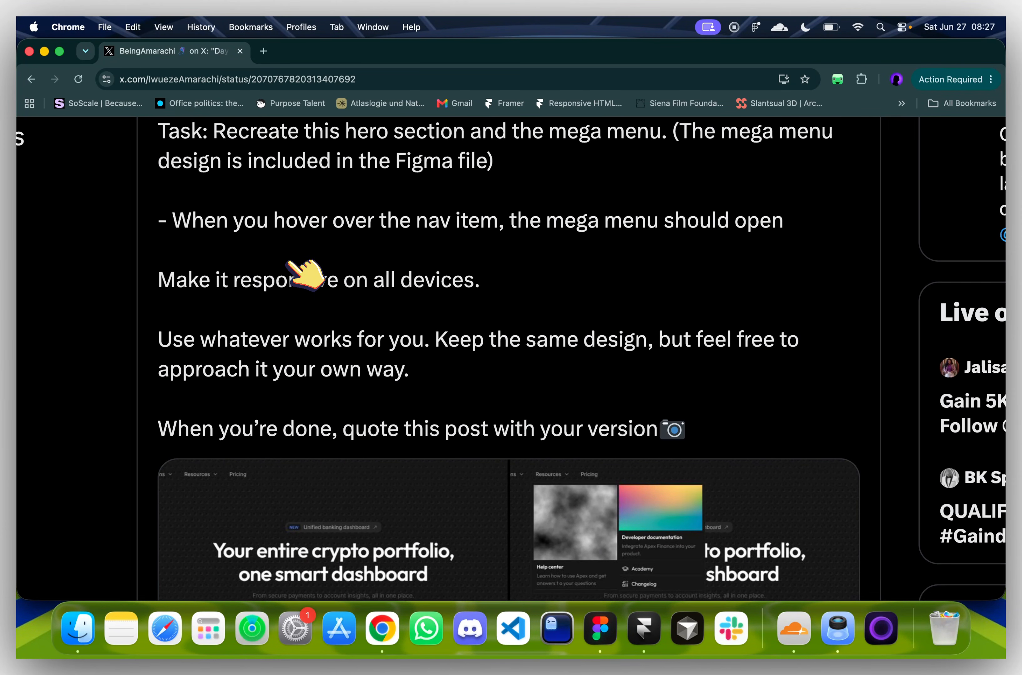
pyautogui.scroll(-2, 307, 275)
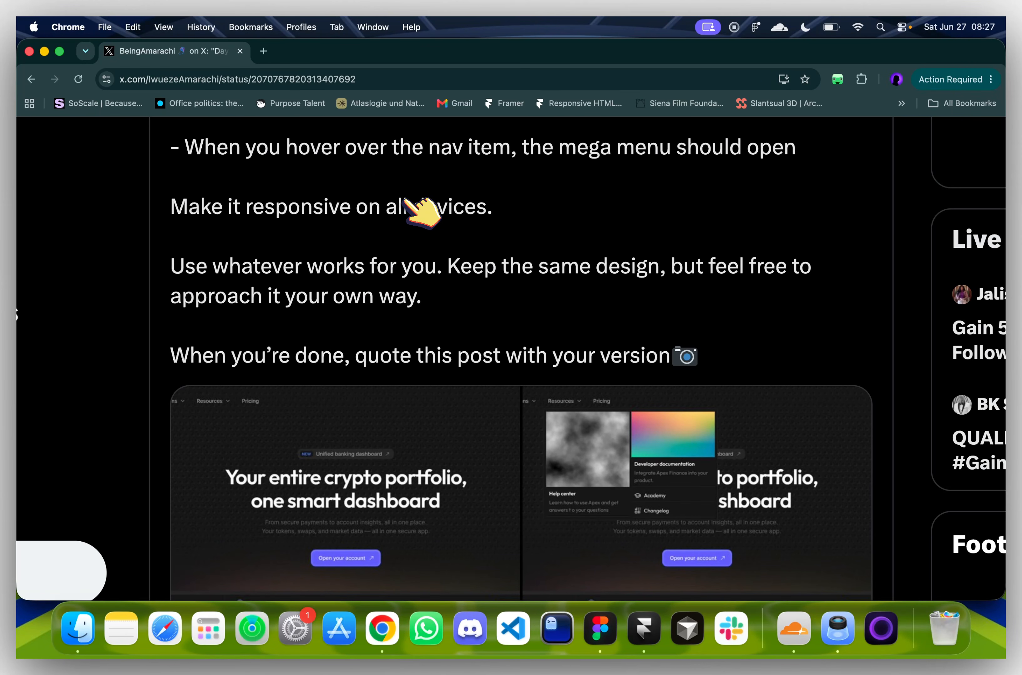
pyautogui.scroll(-5, 406, 201)
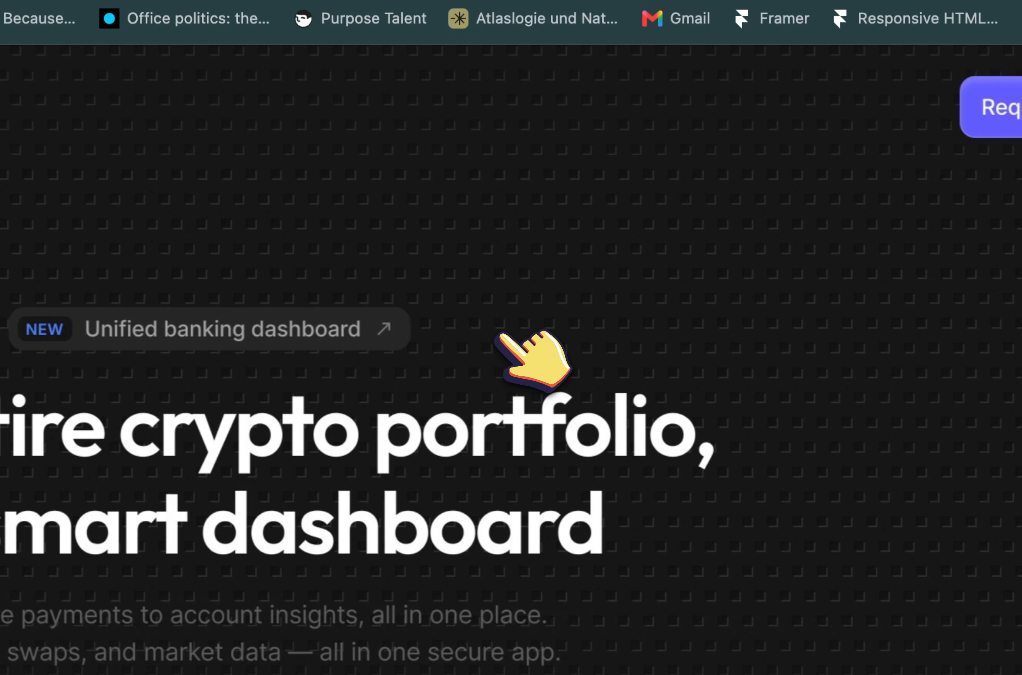
pyautogui.hscroll(-6, 499, 336)
pyautogui.scroll(-5, 500, 336)
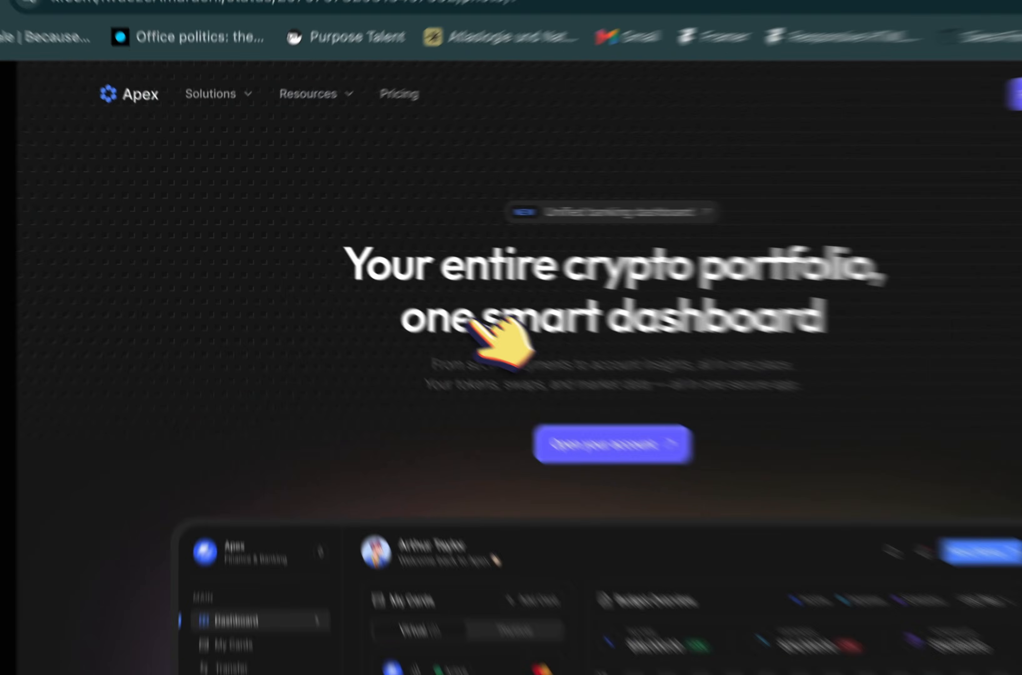
pyautogui.scroll(-2, 500, 335)
pyautogui.scroll(2, 367, 270)
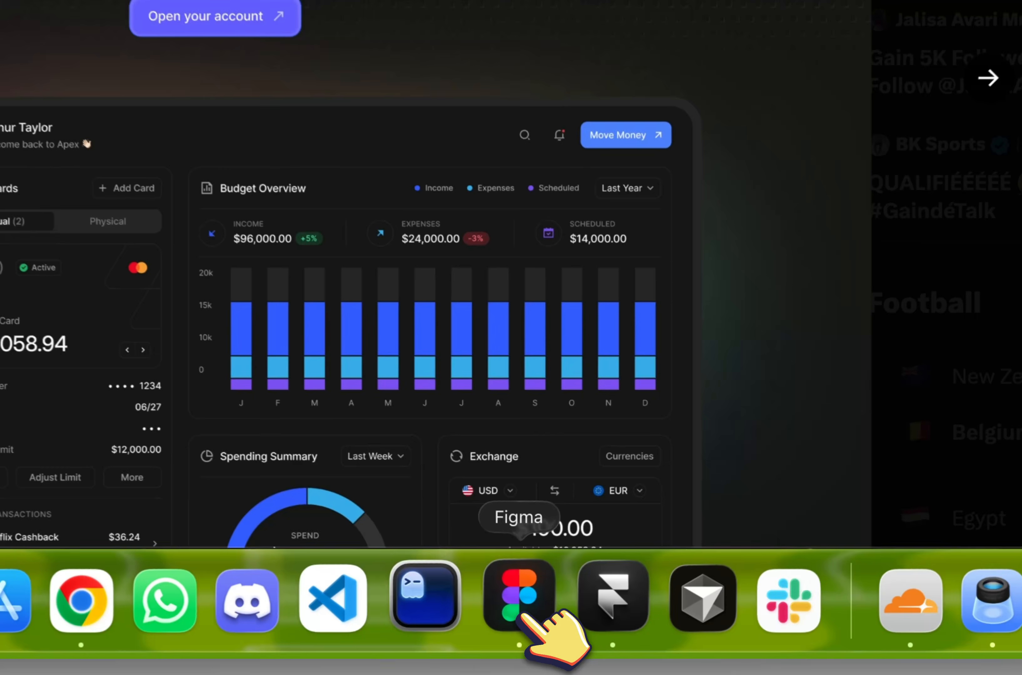
# Switch to Figma and review the Apex, Solutions dropdown and Resources dropdown frames on the Day 24 page
pyautogui.click(520, 614)
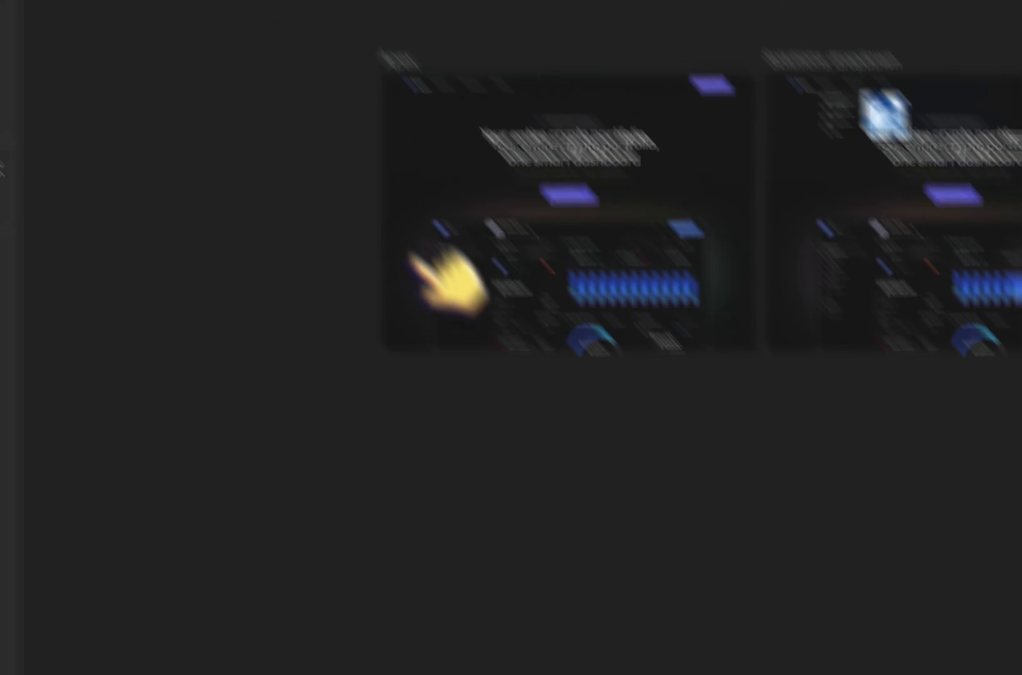
pyautogui.hscroll(5, 472, 251)
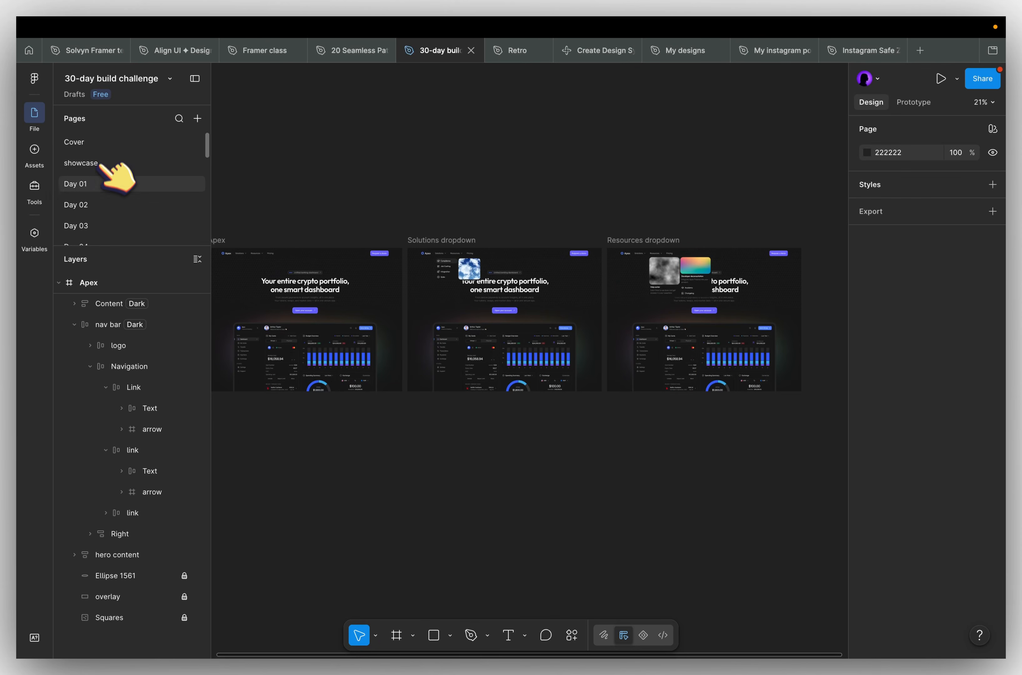
pyautogui.hscroll(10, 354, 250)
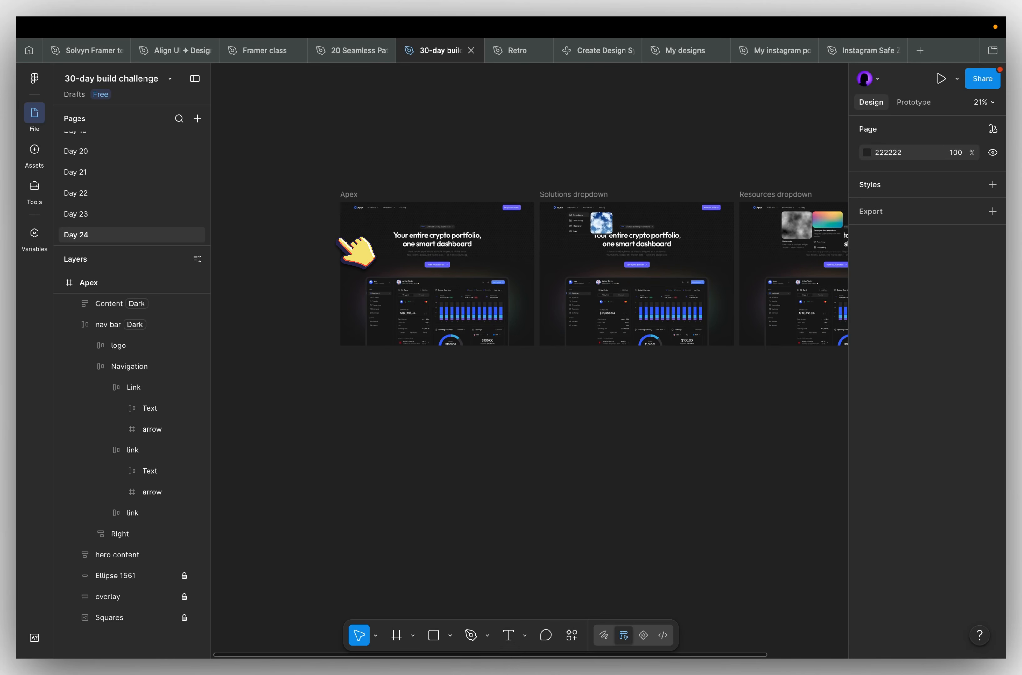
pyautogui.scroll(5, 395, 251)
pyautogui.hscroll(-5, 367, 247)
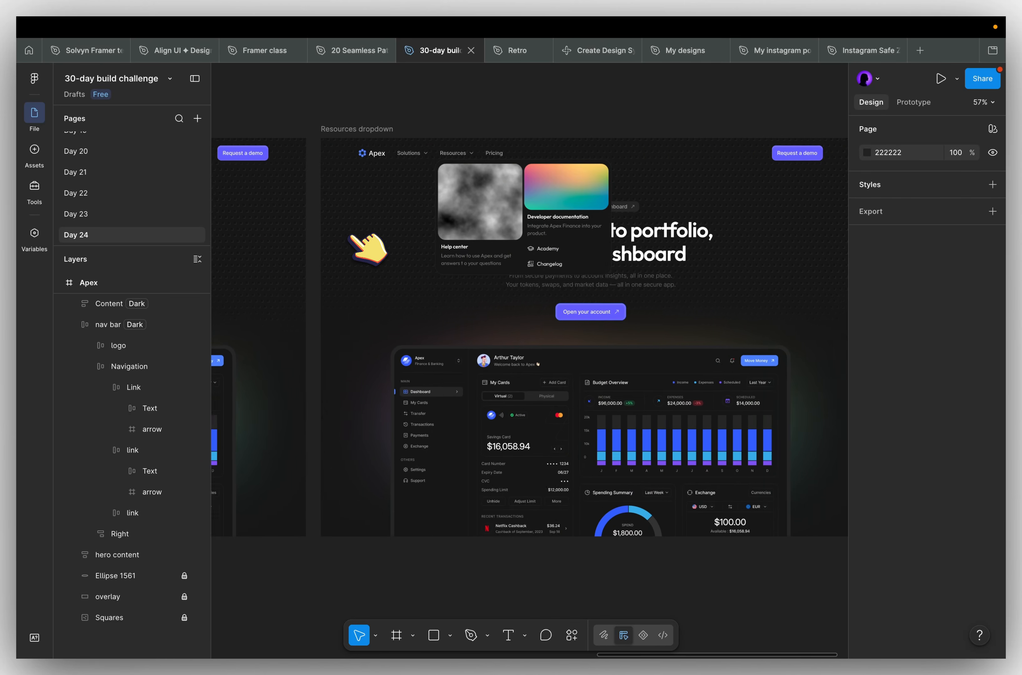
pyautogui.hscroll(-10, 369, 141)
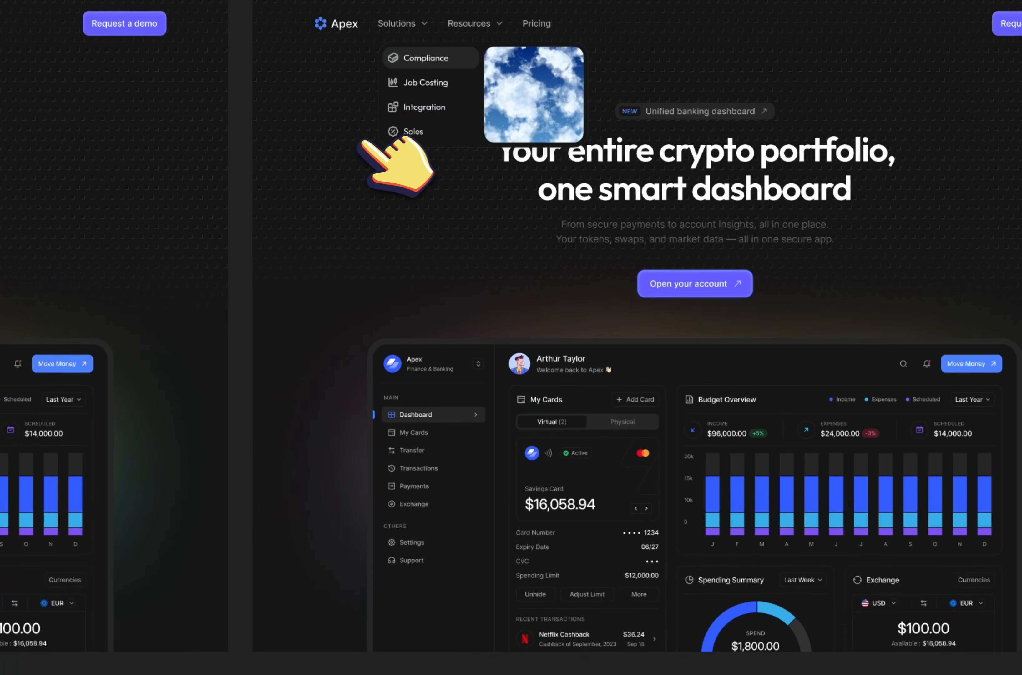
# Copy the Solutions and Resources dropdown panels to the clipboard using the Figma to HTML with Framer plugin
pyautogui.rightClick(423, 119)
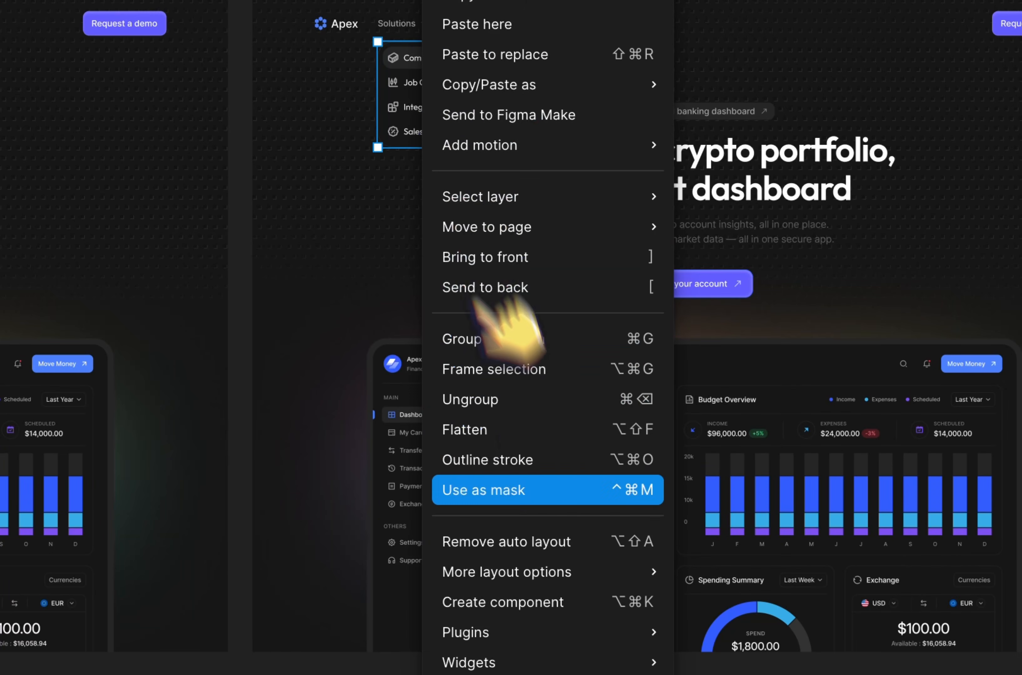
pyautogui.moveTo(527, 631)
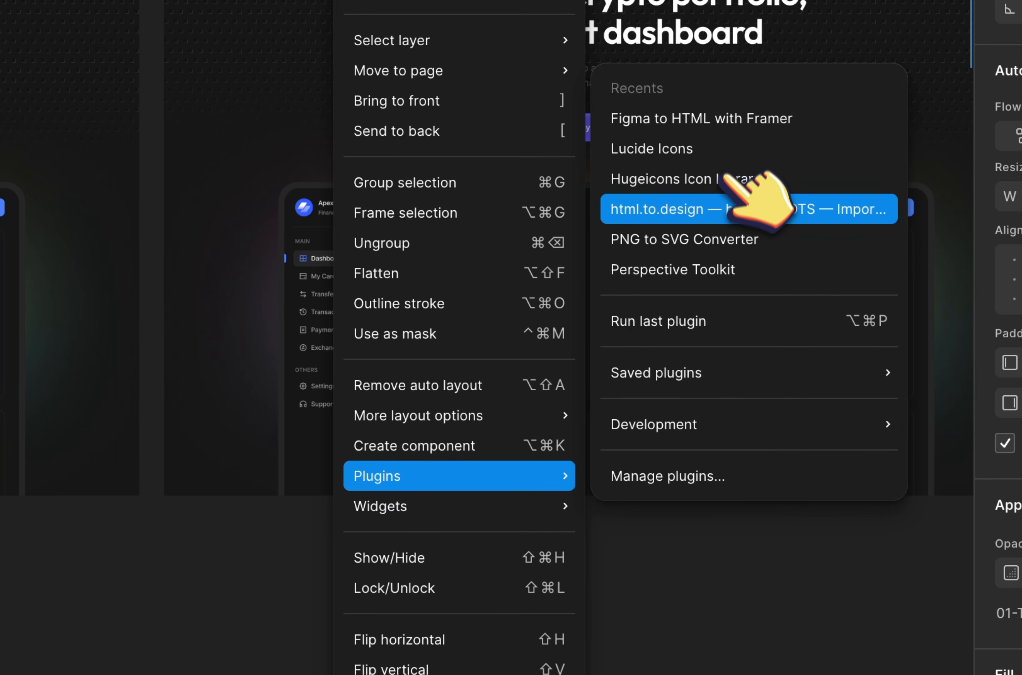
pyautogui.click(700, 120)
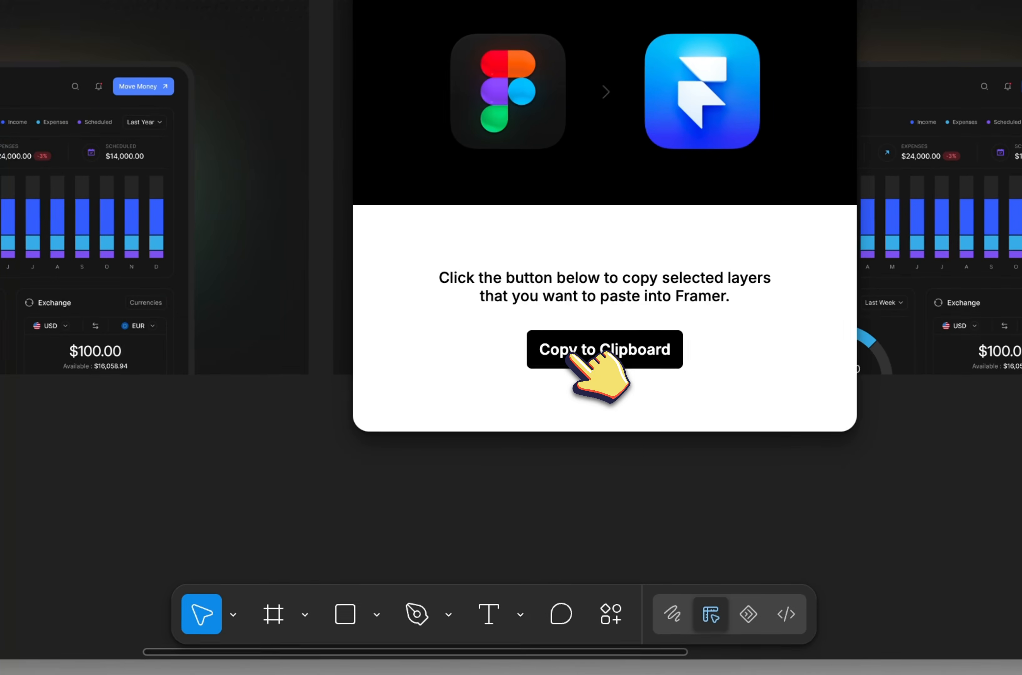
pyautogui.click(435, 471)
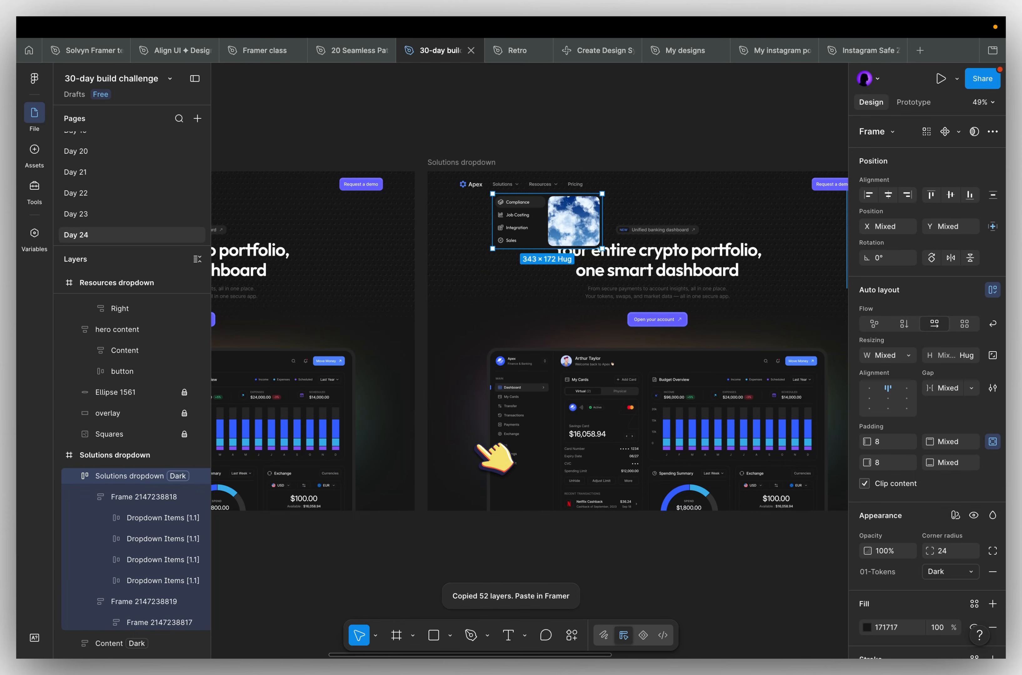
# Switch to Framer and paste the copied Solutions and Resources dropdowns onto the canvas
pyautogui.hotkey('ctrl', 'Left')
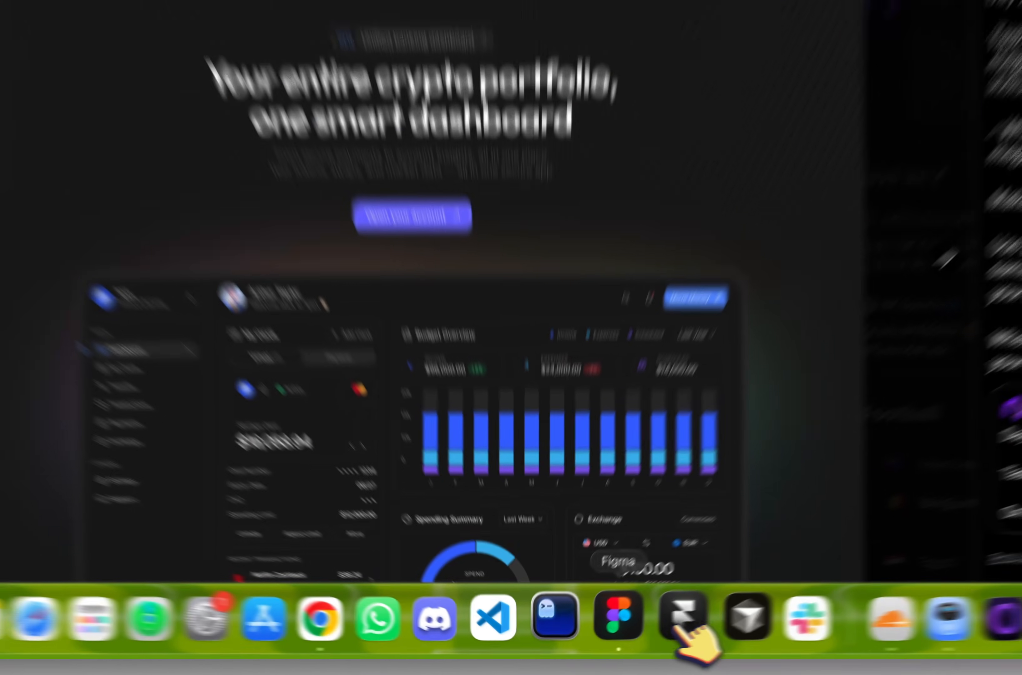
pyautogui.click(645, 628)
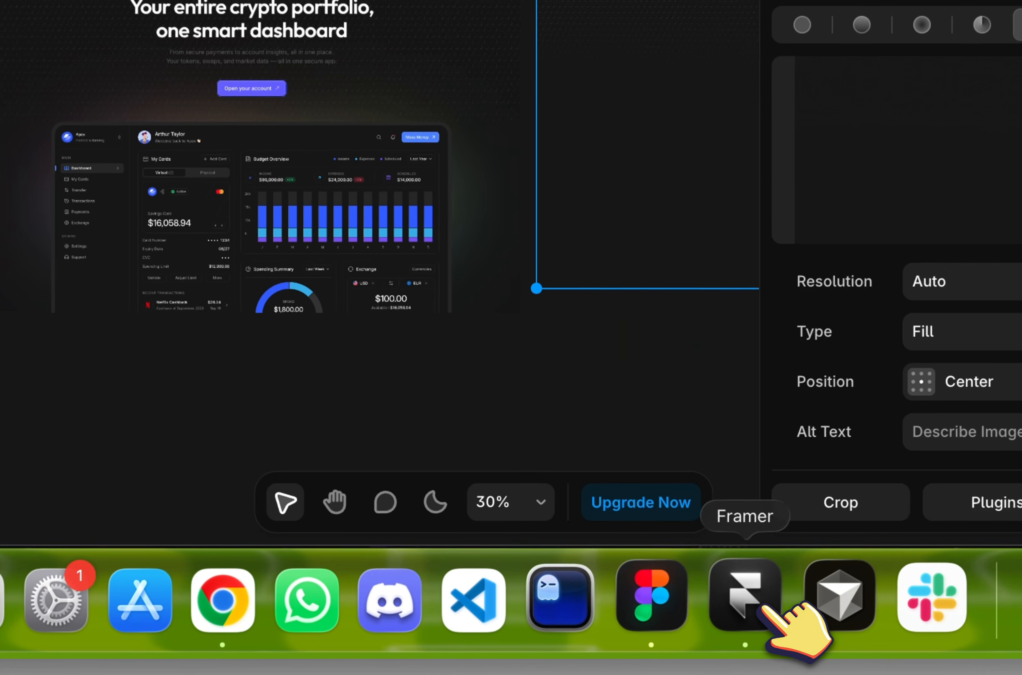
pyautogui.hscroll(-3, 355, 160)
pyautogui.scroll(-2, 355, 160)
pyautogui.click(254, 387)
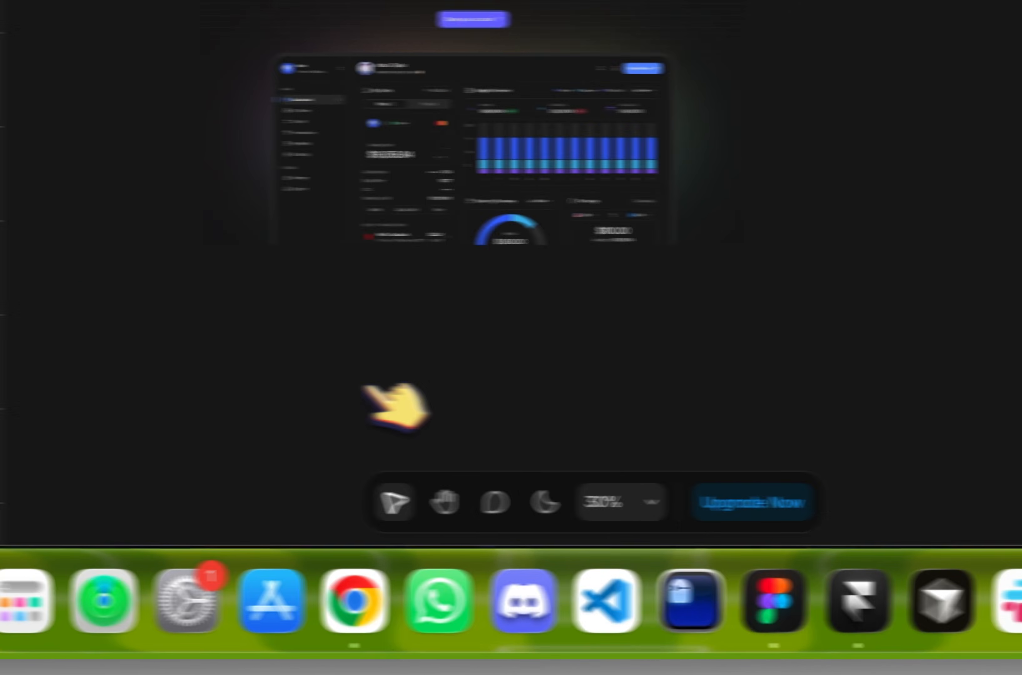
pyautogui.press('super+v')
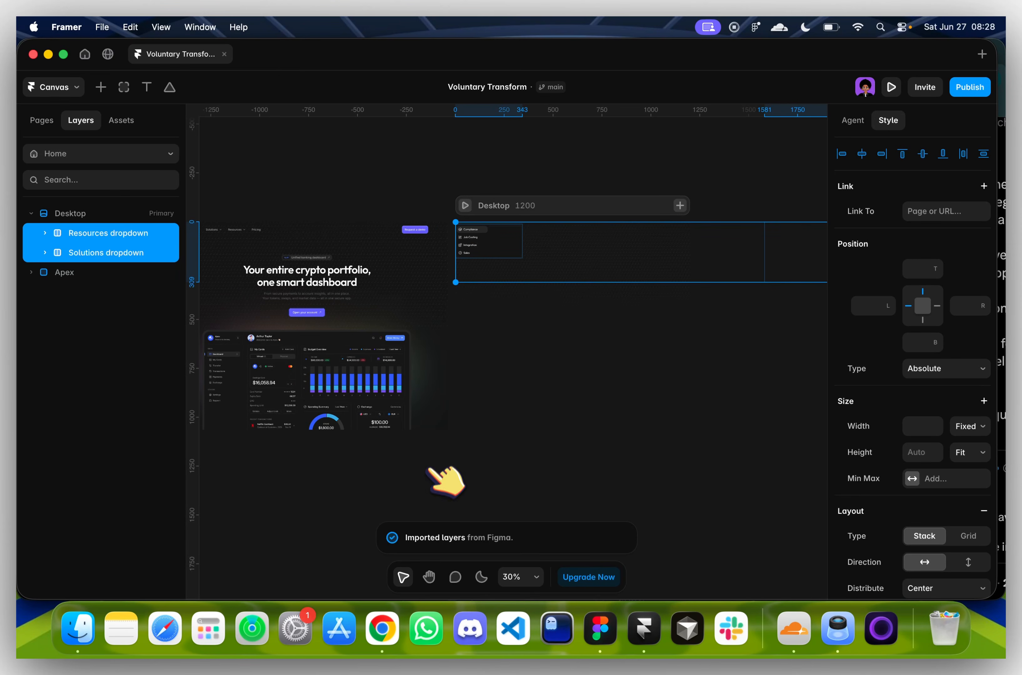
# Move both pasted dropdowns out of the Desktop breakpoint onto the empty canvas above it
pyautogui.scroll(-3, 446, 482)
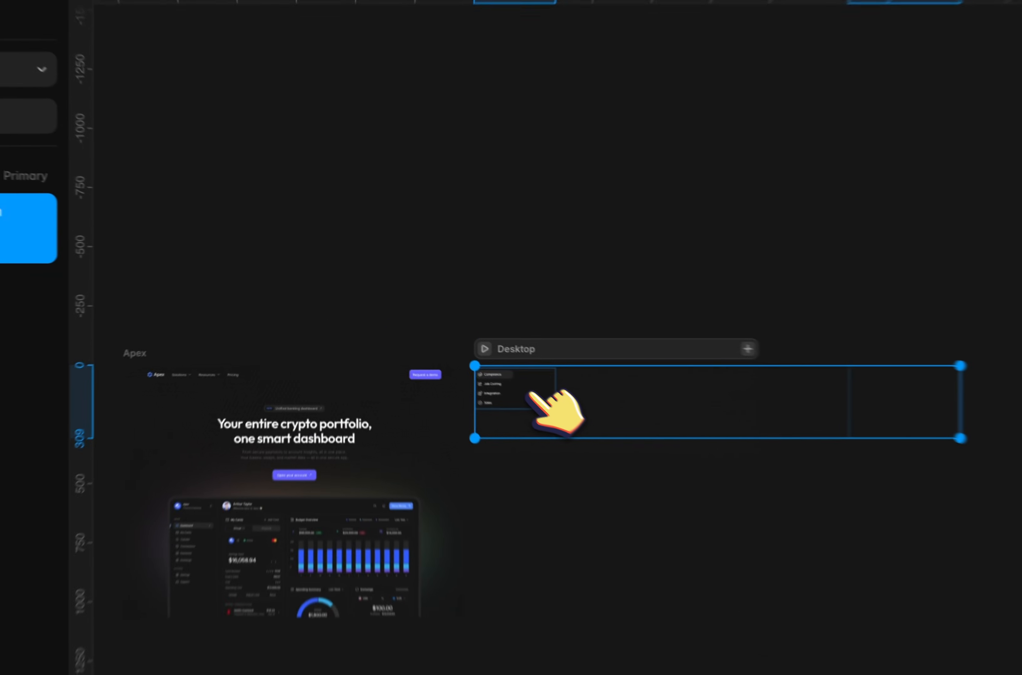
pyautogui.moveTo(446, 334); pyautogui.dragTo(439, 234)
pyautogui.click(498, 269)
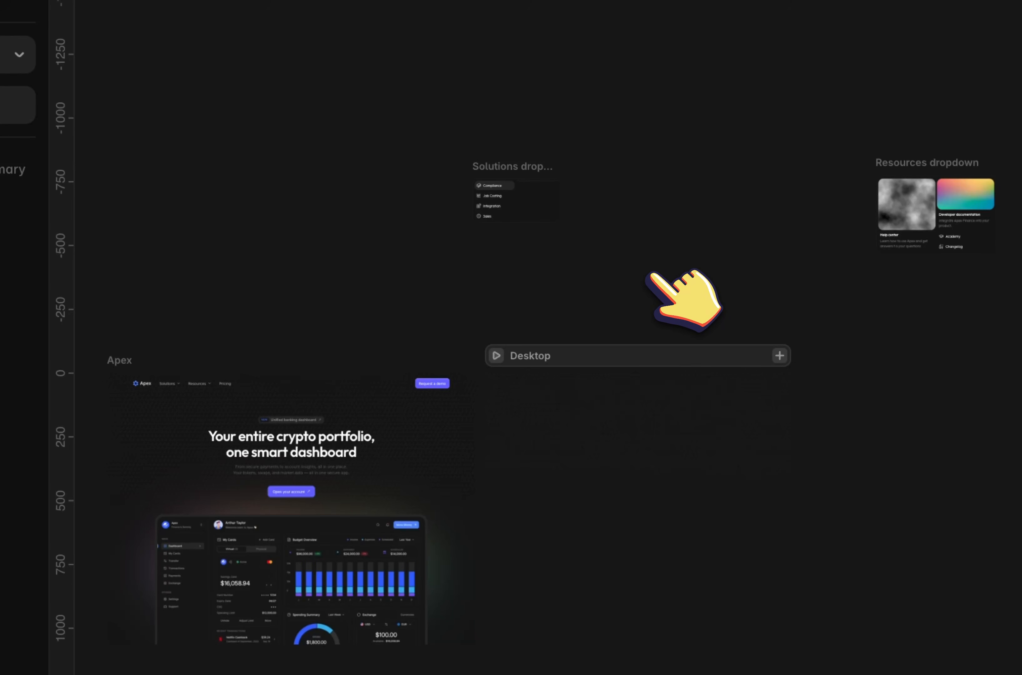
# Select the Desktop breakpoint and examine its background image fill next to the Apex design
pyautogui.scroll(5, 556, 369)
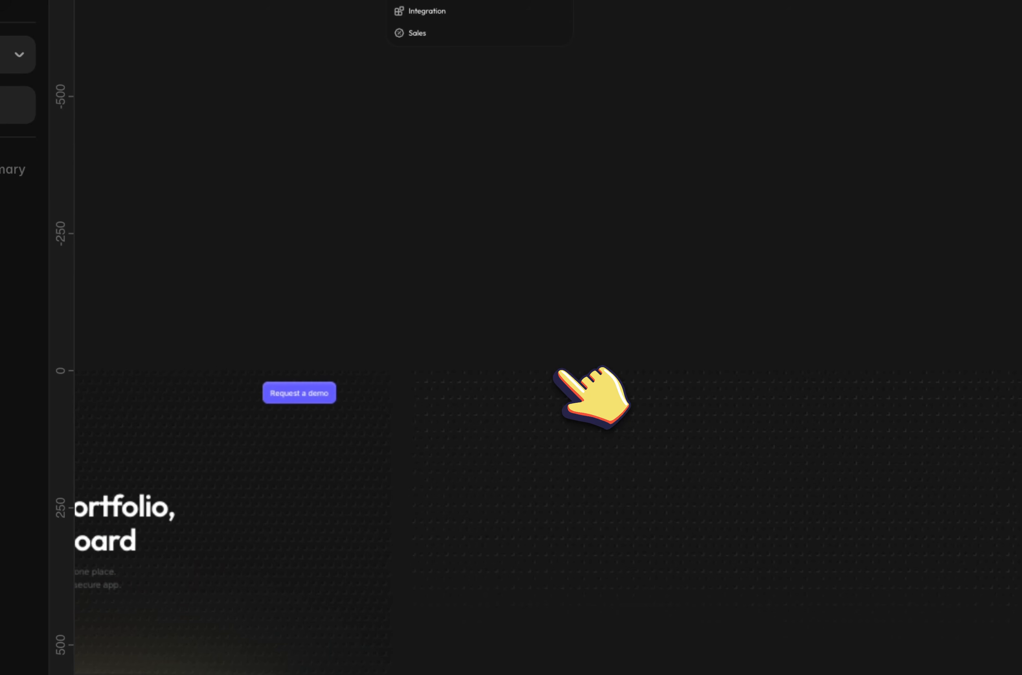
pyautogui.scroll(-3, 557, 441)
pyautogui.click(556, 441)
pyautogui.hscroll(-4, 553, 439)
pyautogui.scroll(-2, 554, 439)
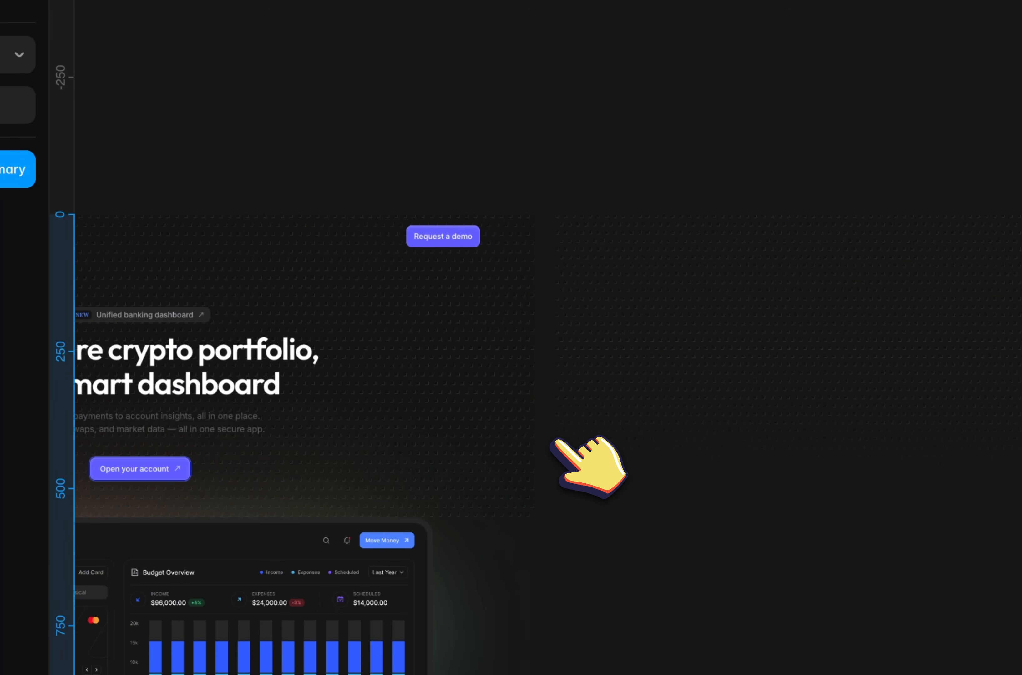
pyautogui.hscroll(-2, 307, 382)
pyautogui.scroll(-1, 307, 381)
pyautogui.hscroll(3, 745, 272)
pyautogui.scroll(1, 746, 272)
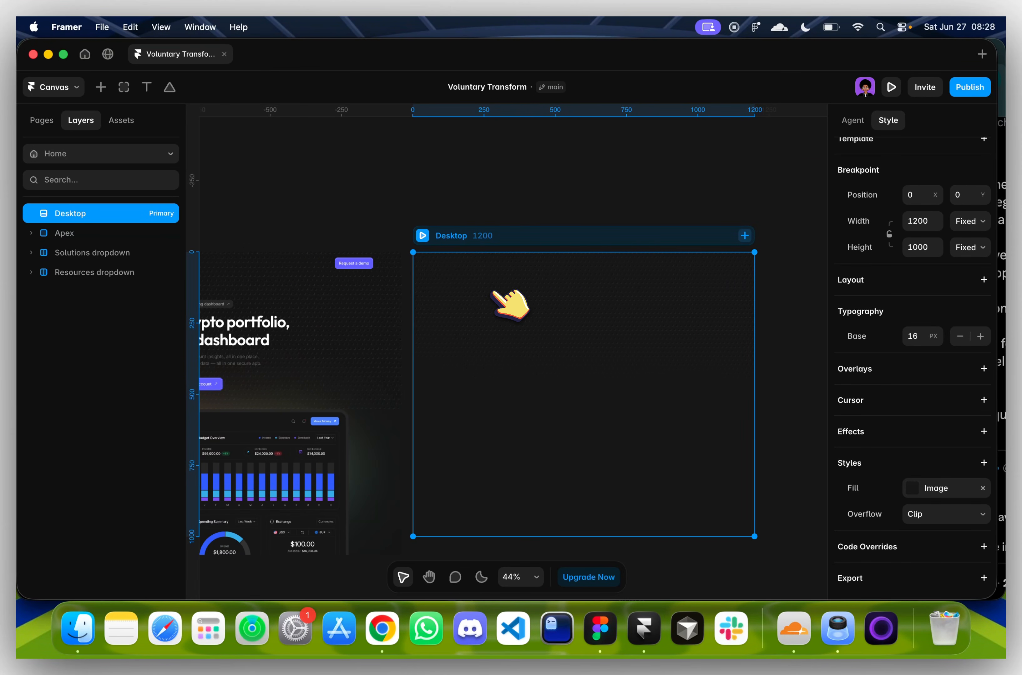
pyautogui.hscroll(-1, 493, 293)
pyautogui.scroll(-1, 494, 293)
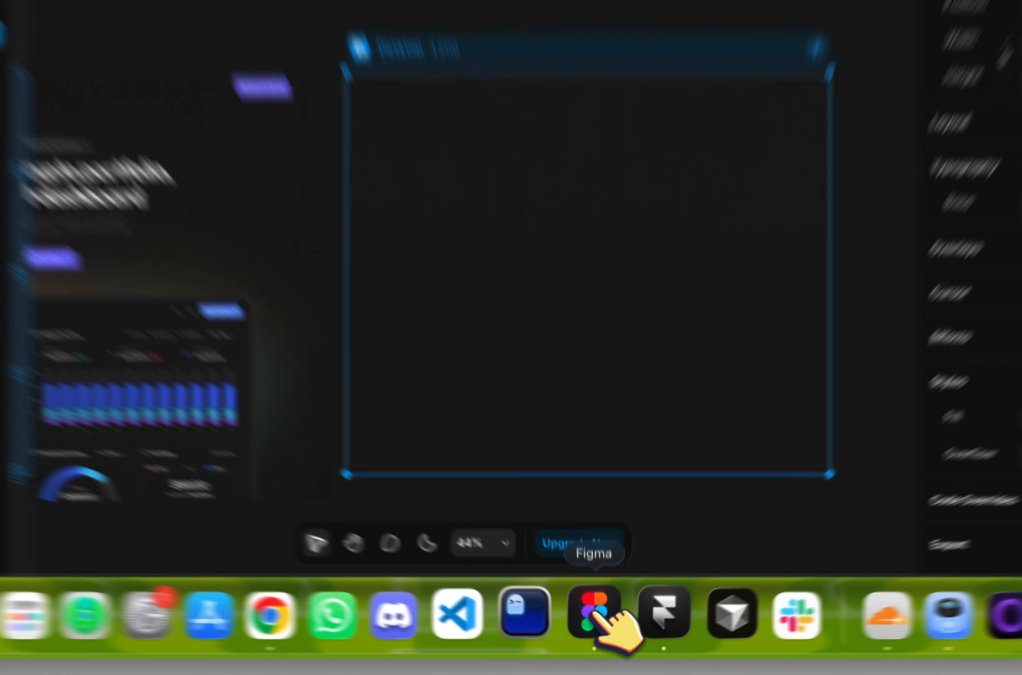
# Switch to Figma and inspect the overlay and Squares background layers of the Apex frame
pyautogui.click(599, 628)
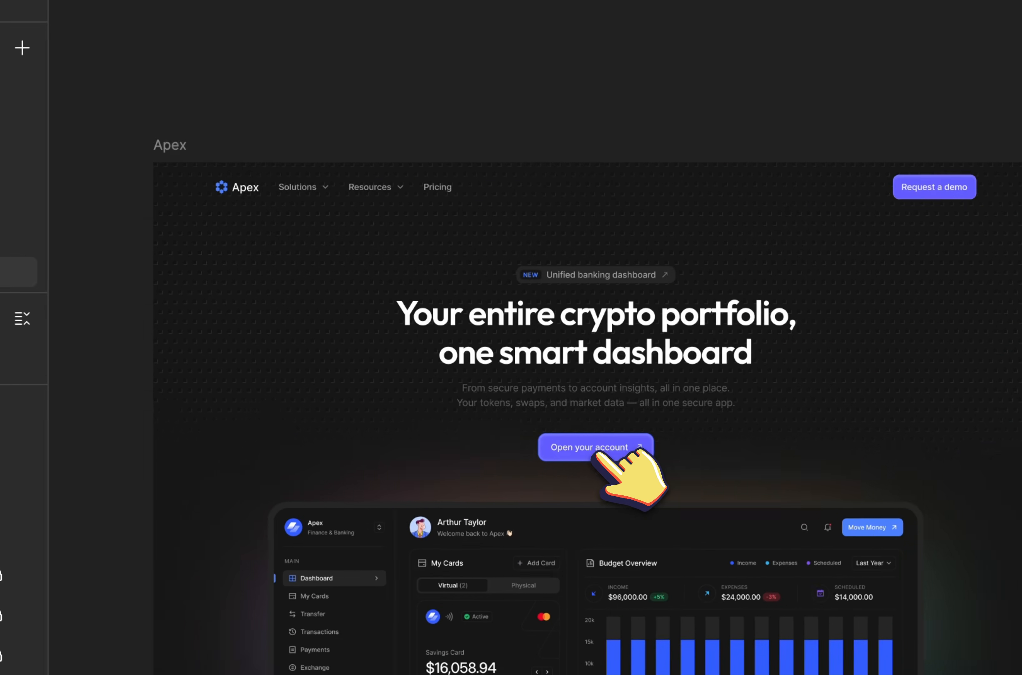
pyautogui.hscroll(-4, 596, 453)
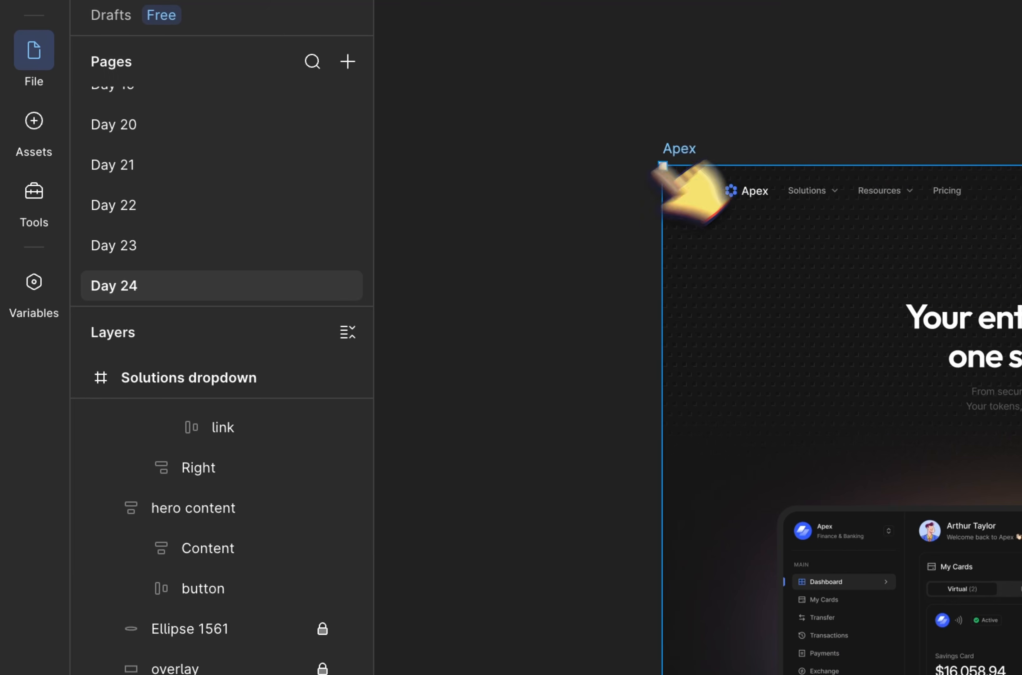
pyautogui.click(351, 137)
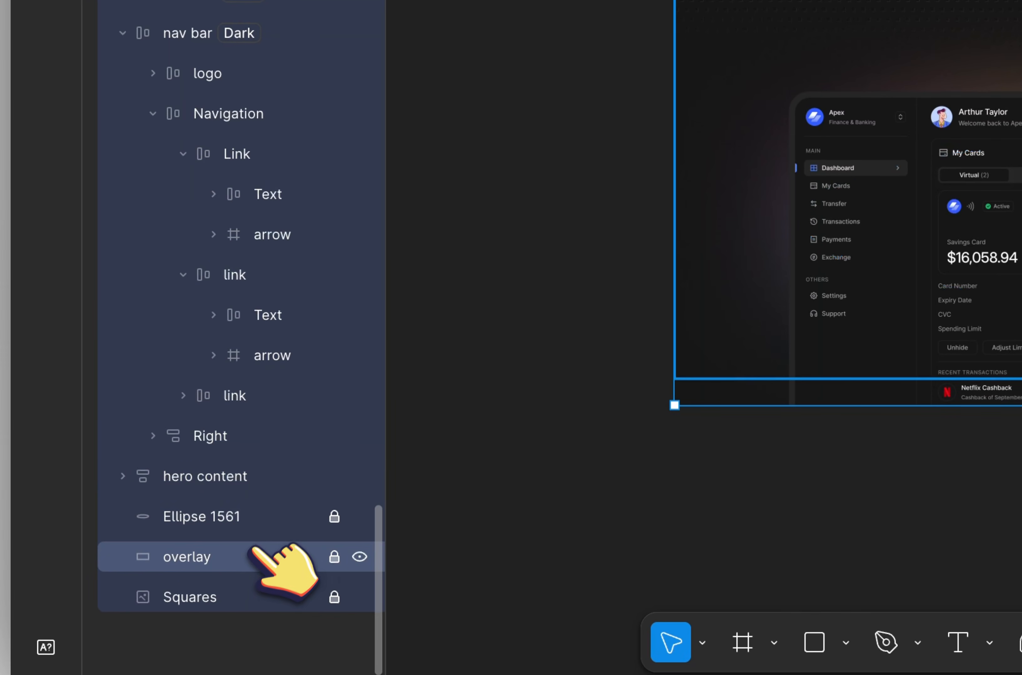
pyautogui.click(255, 625)
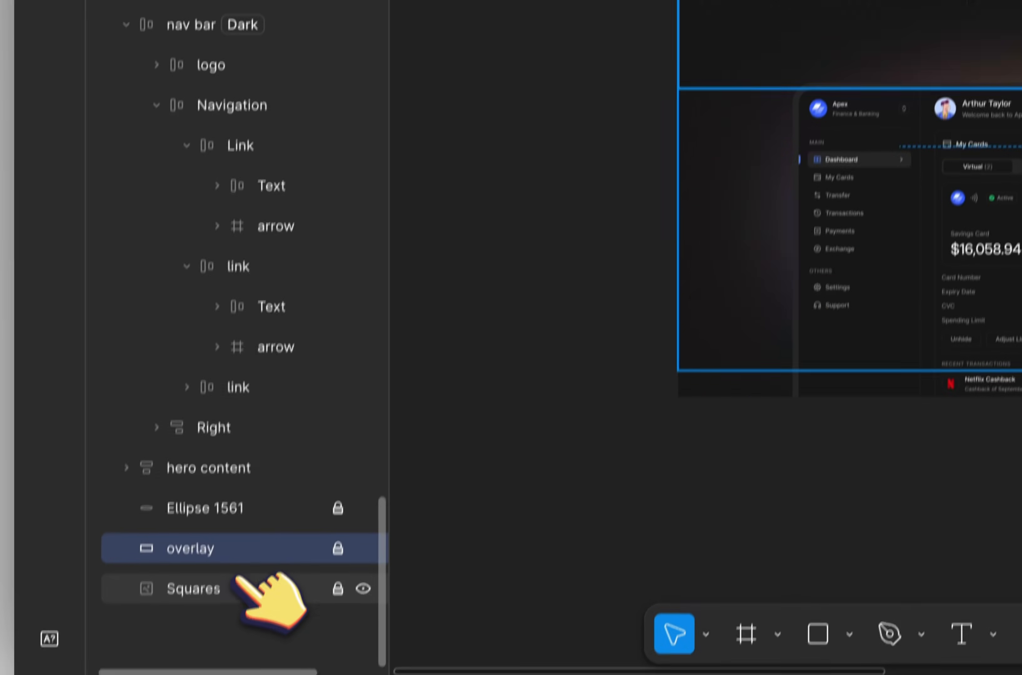
pyautogui.click(245, 587)
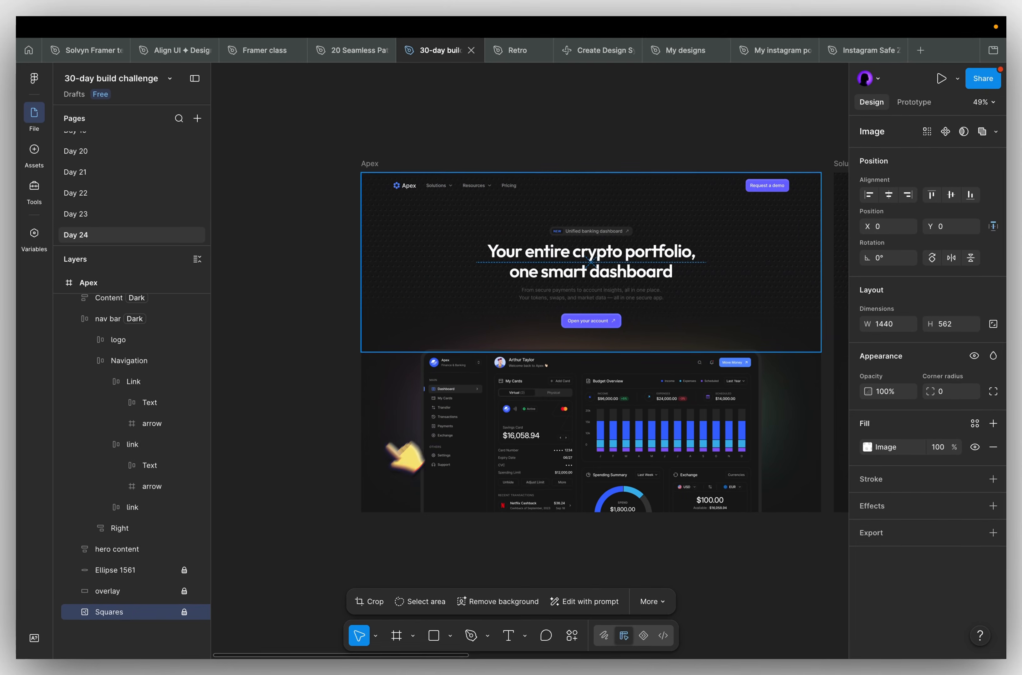
# Switch back to Framer and examine the Desktop breakpoint's square background pattern up close
pyautogui.scroll(1, 306, 249)
pyautogui.hscroll(-1, 307, 250)
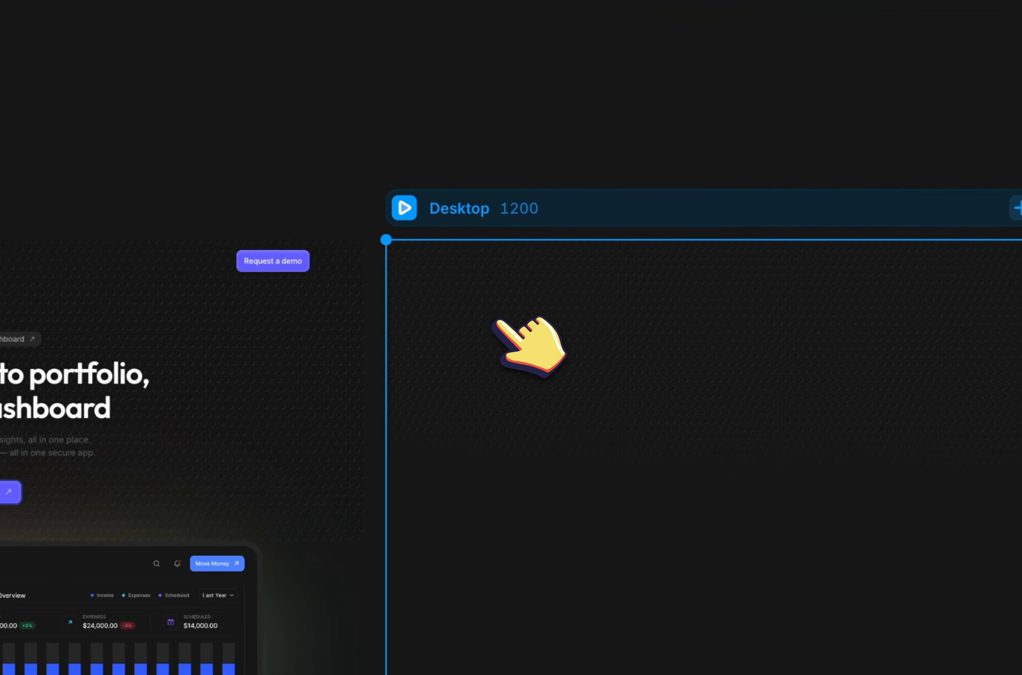
pyautogui.scroll(10, 521, 380)
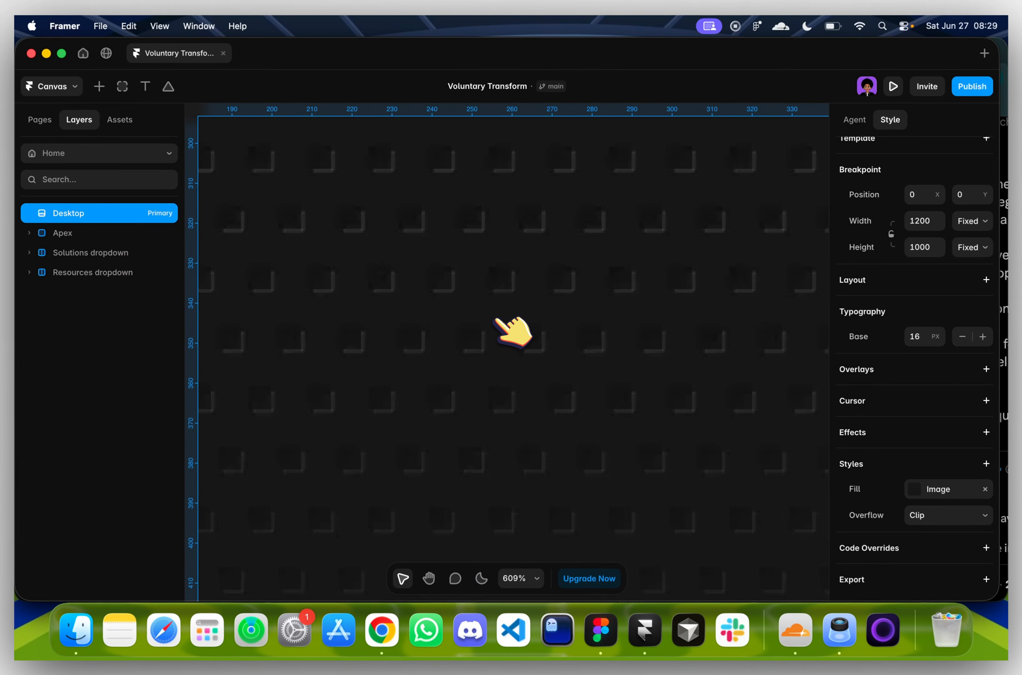
pyautogui.scroll(1, 495, 319)
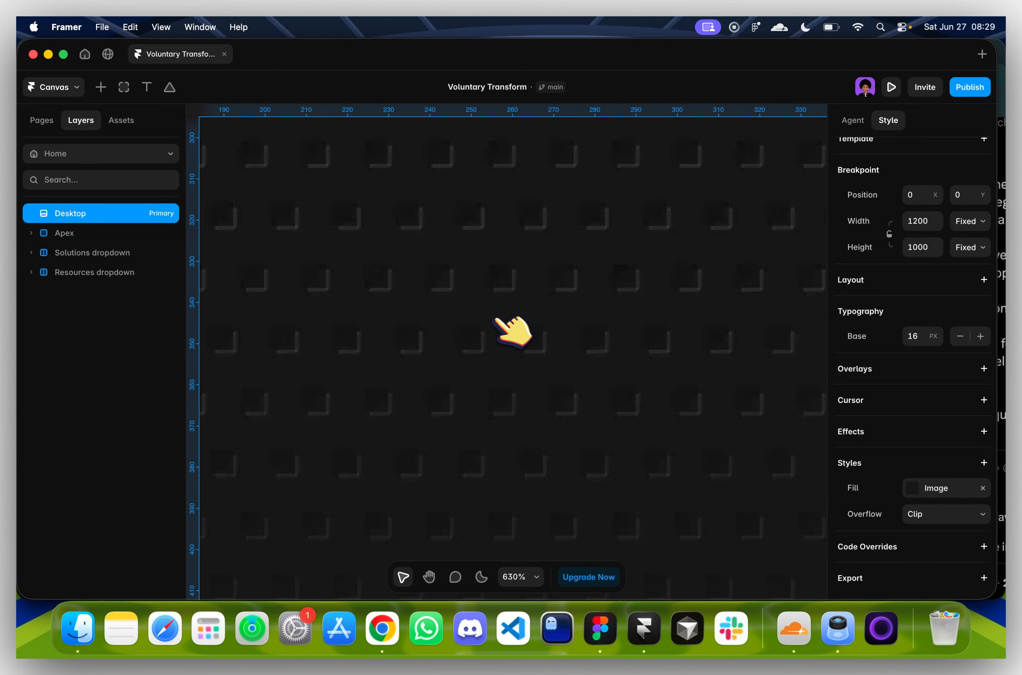
pyautogui.scroll(-15, 495, 304)
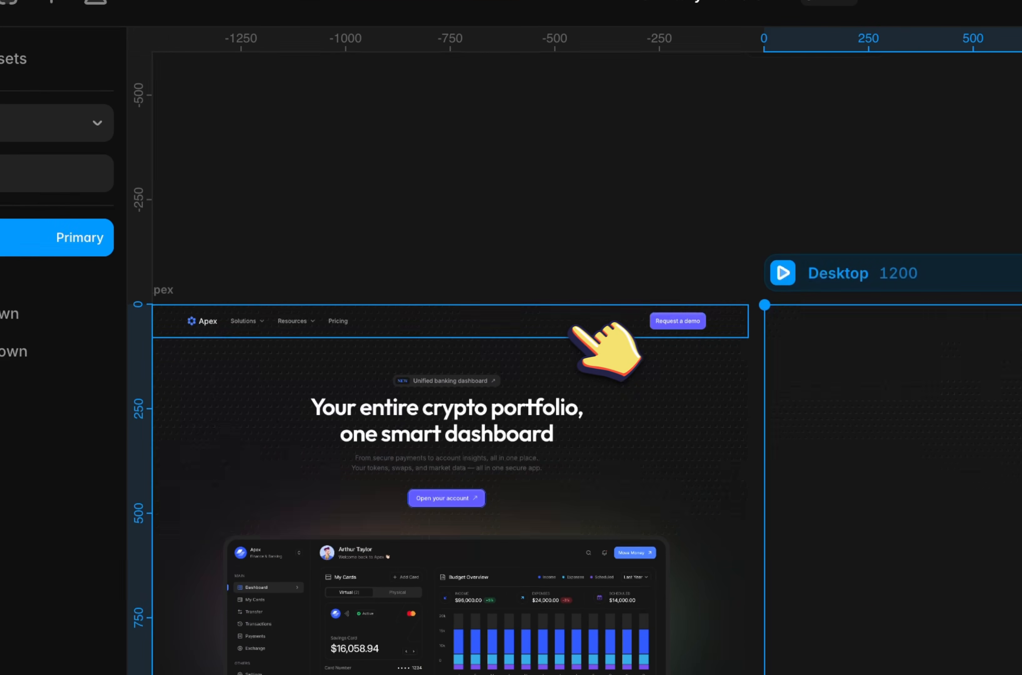
# Copy the nav bar from the Apex frame into the Desktop breakpoint and check its layout settings
pyautogui.click(353, 268)
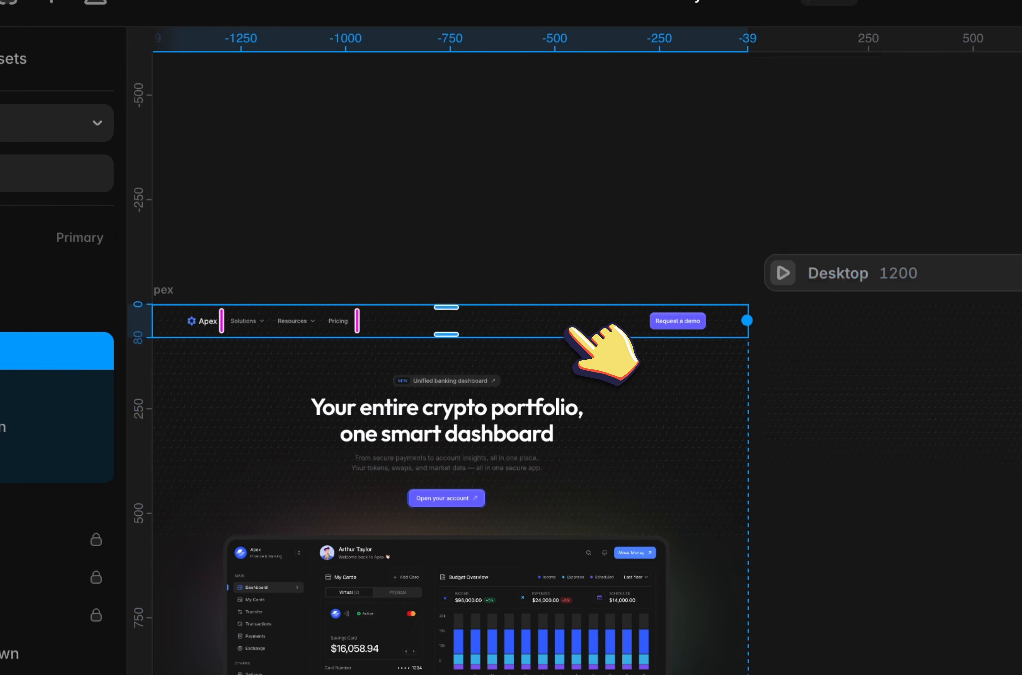
pyautogui.press('super+c')
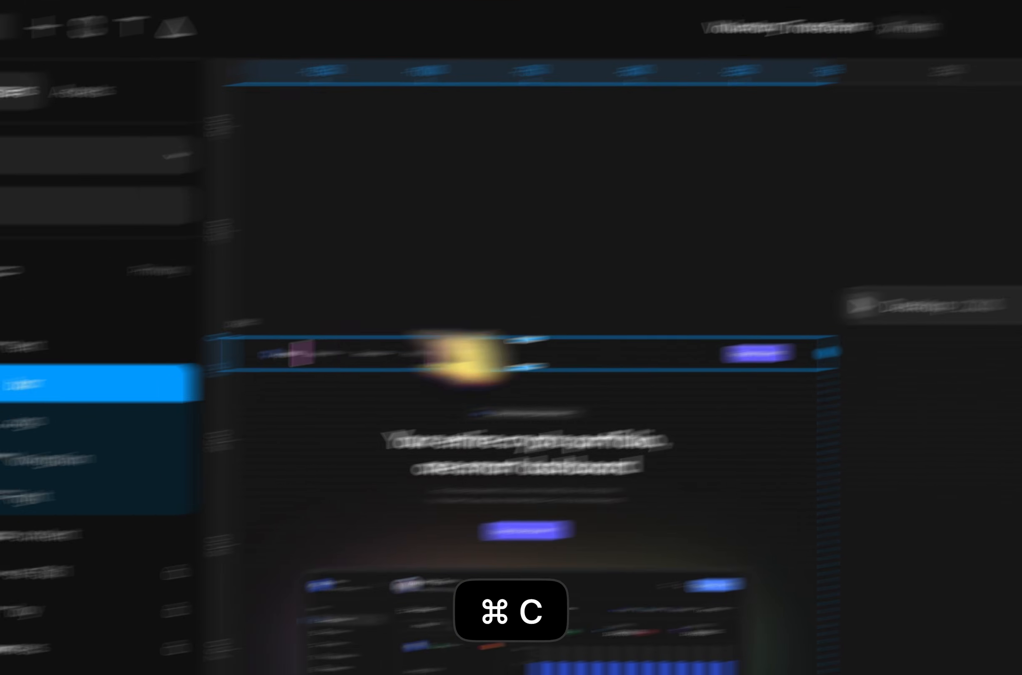
pyautogui.press('super+v')
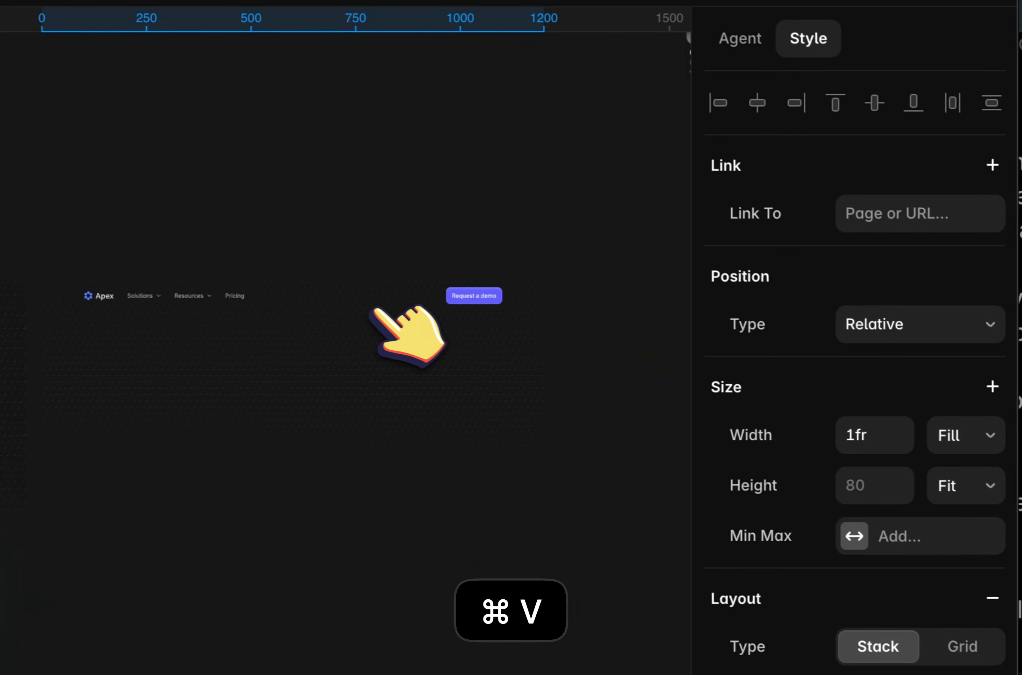
pyautogui.scroll(-5, 908, 512)
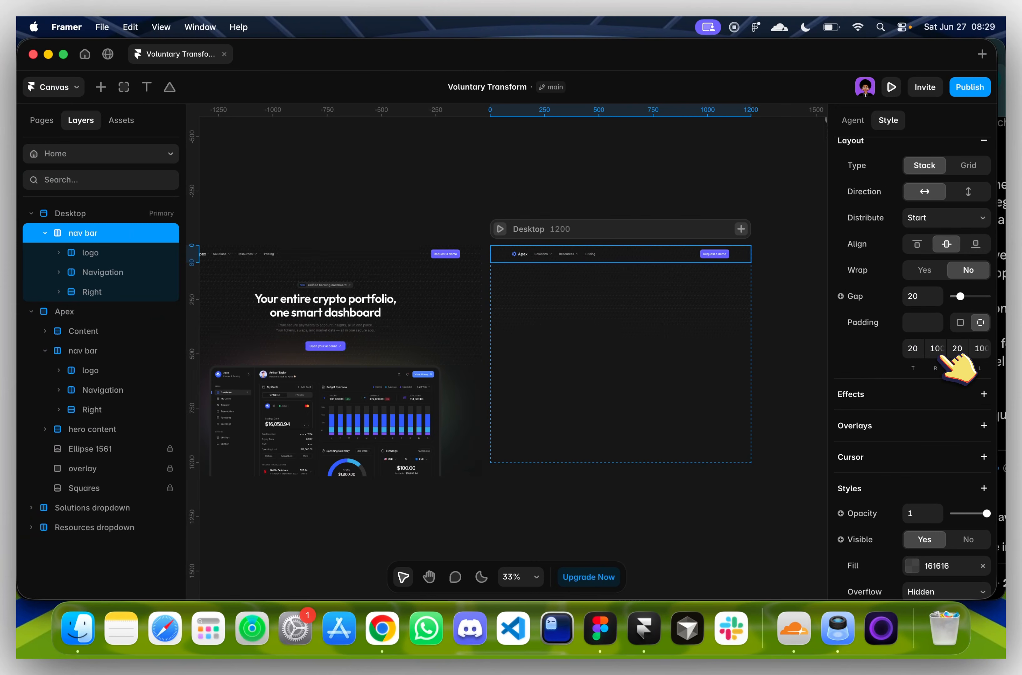
pyautogui.scroll(5, 570, 257)
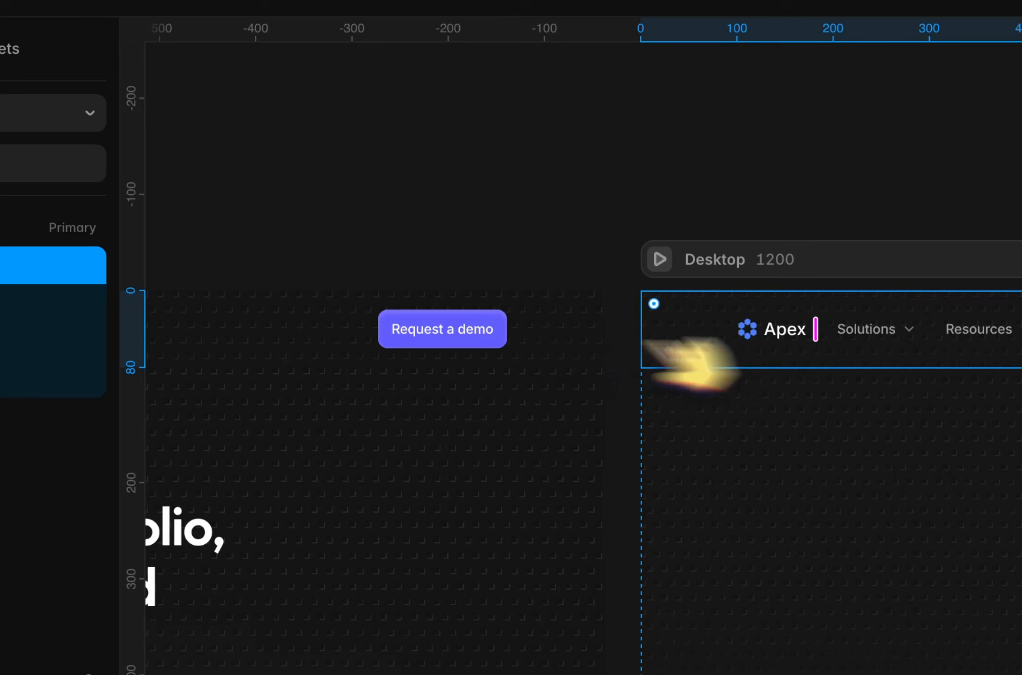
# Add a hover effect with a scale of 1.05 to the Request a demo button inside the Desktop nav bar's Right layer
pyautogui.click(9, 340)
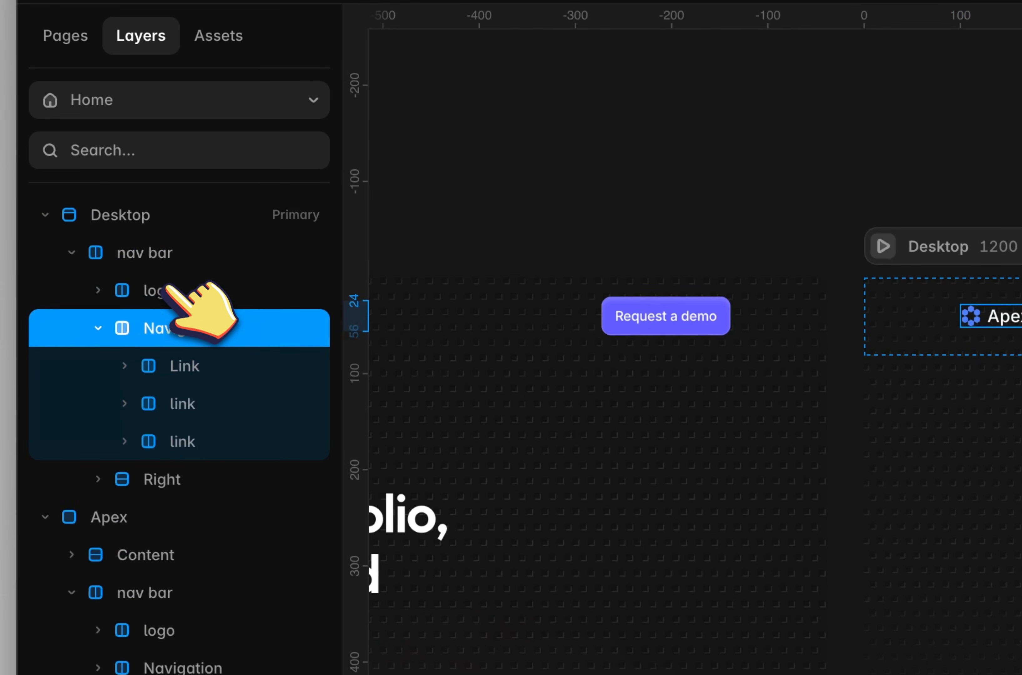
pyautogui.click(165, 289)
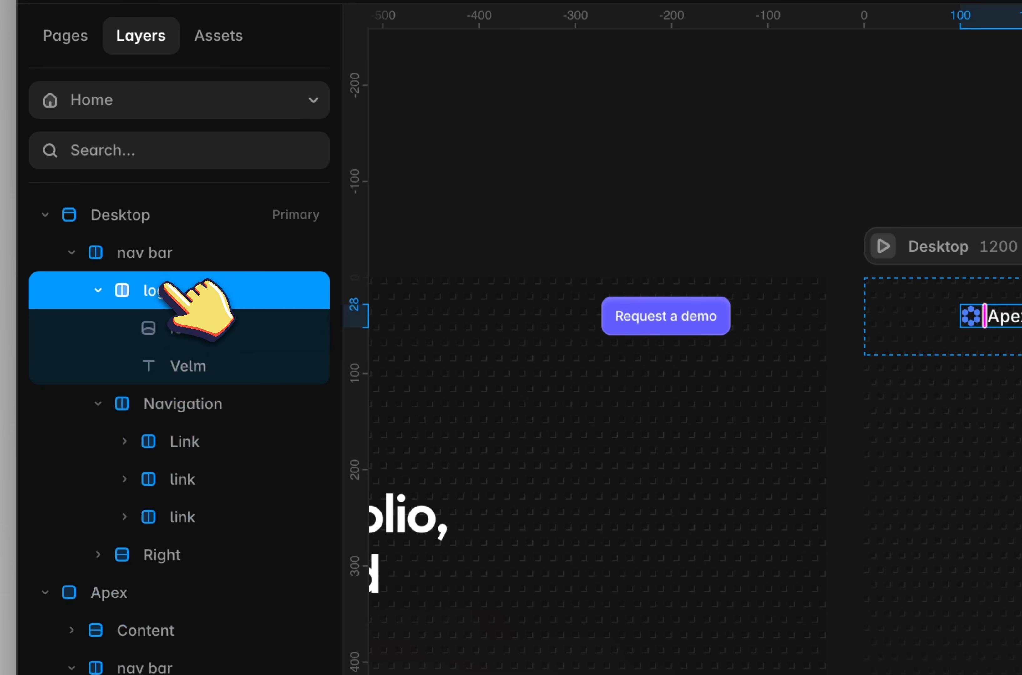
pyautogui.click(99, 292)
pyautogui.click(98, 328)
pyautogui.click(123, 355)
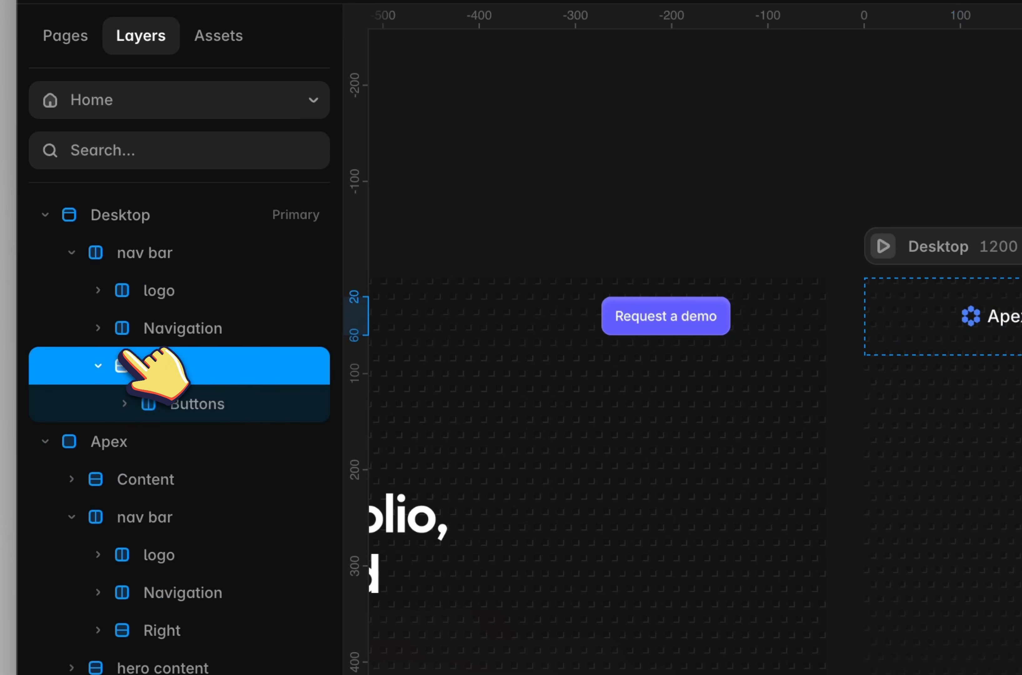
pyautogui.click(206, 388)
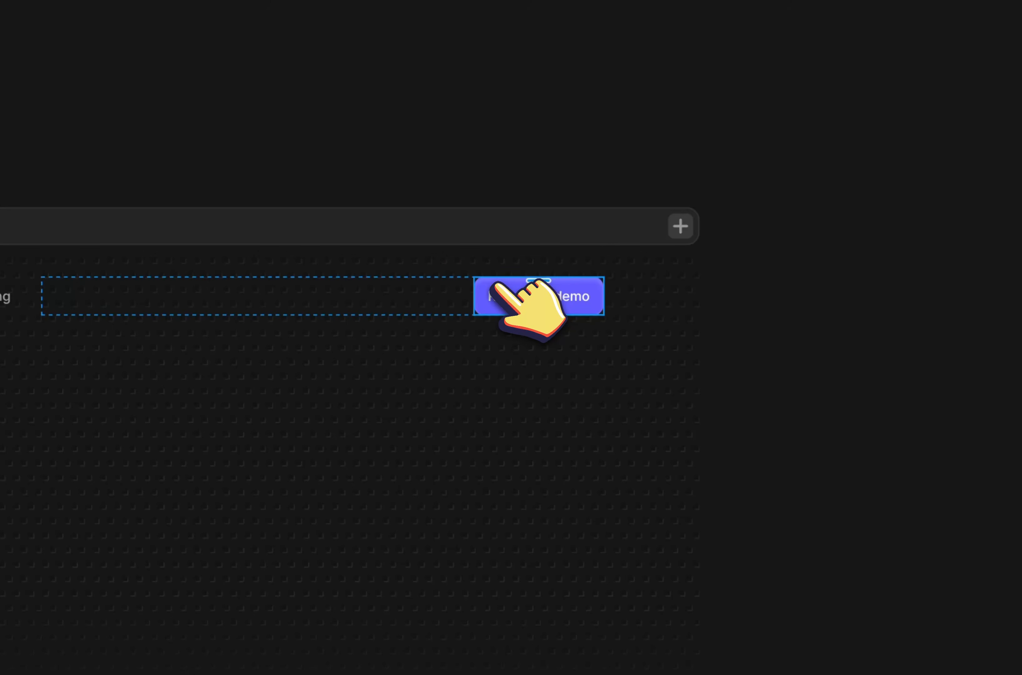
pyautogui.scroll(-3, 943, 423)
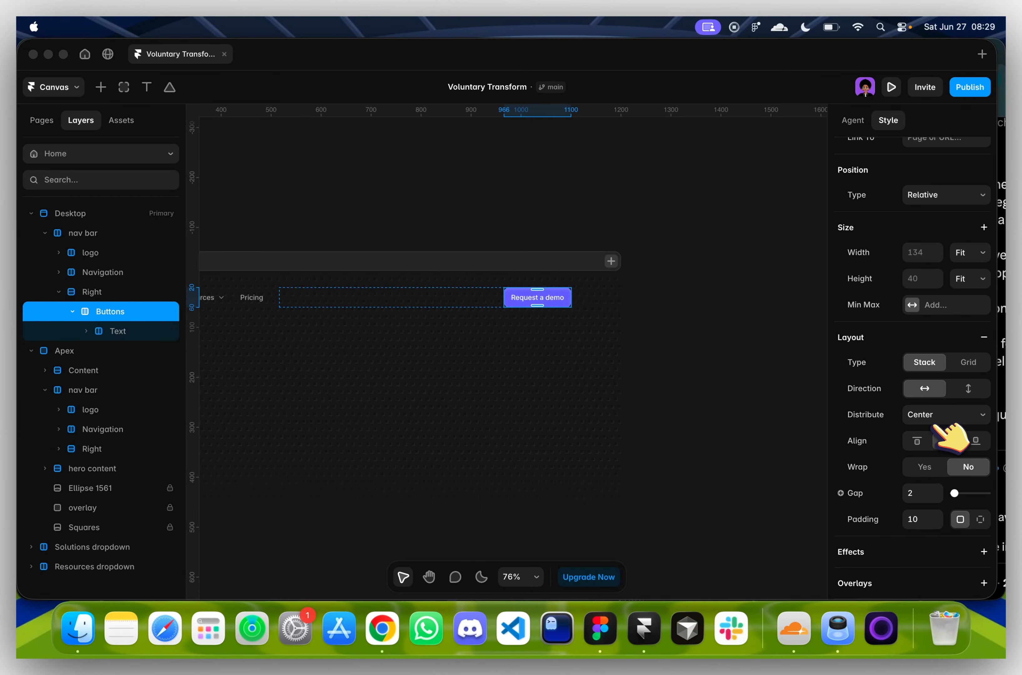
pyautogui.scroll(-10, 934, 426)
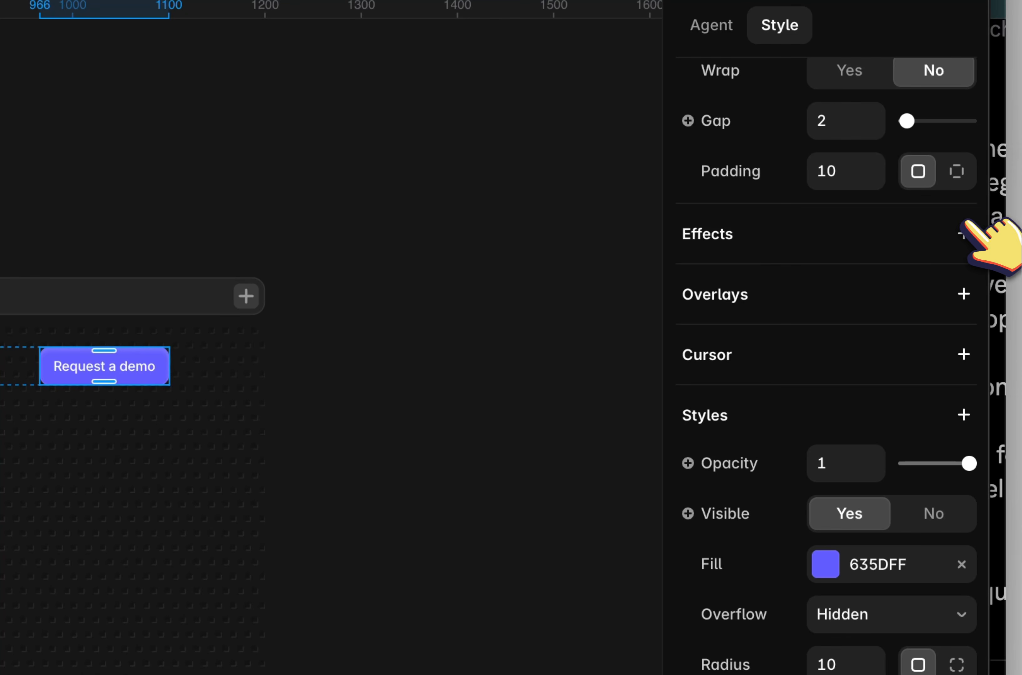
pyautogui.click(962, 232)
pyautogui.click(785, 341)
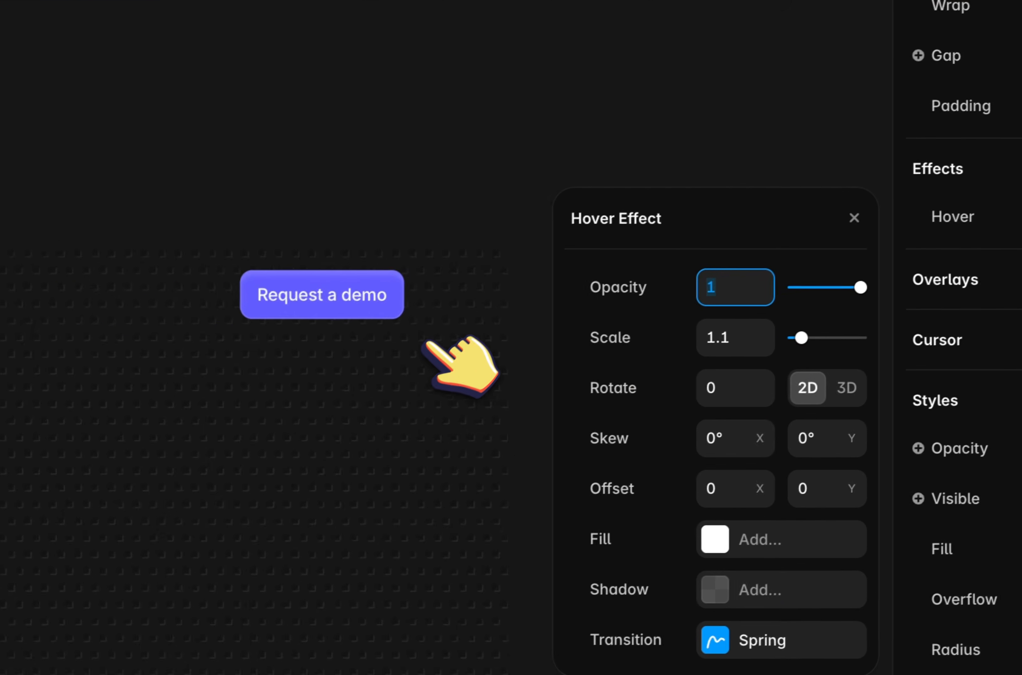
pyautogui.scroll(5, 426, 343)
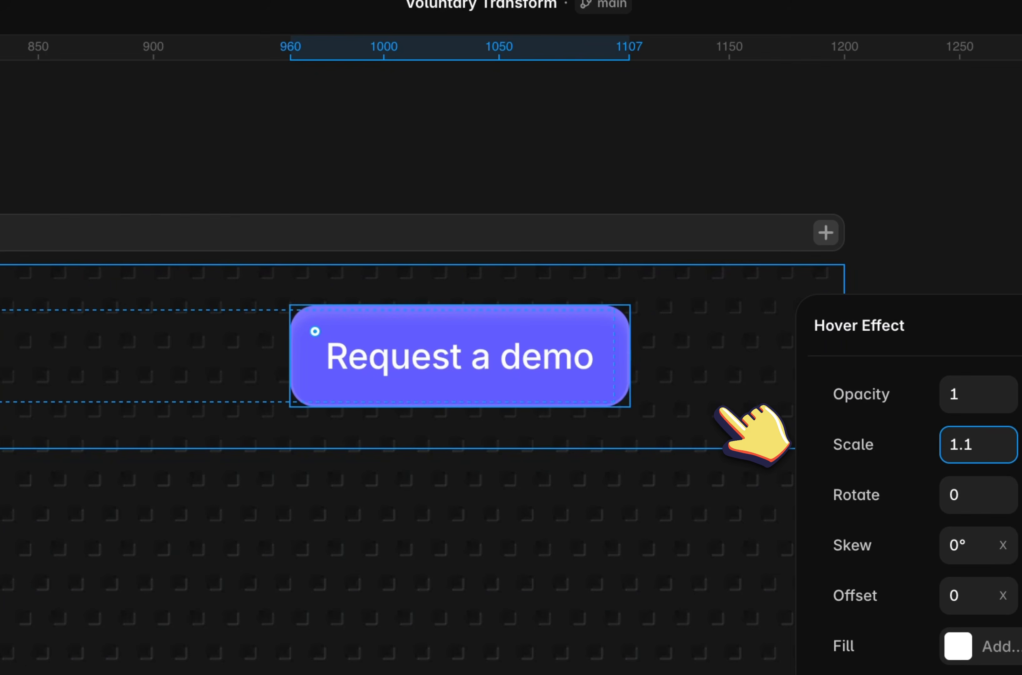
pyautogui.press('BackSpace')
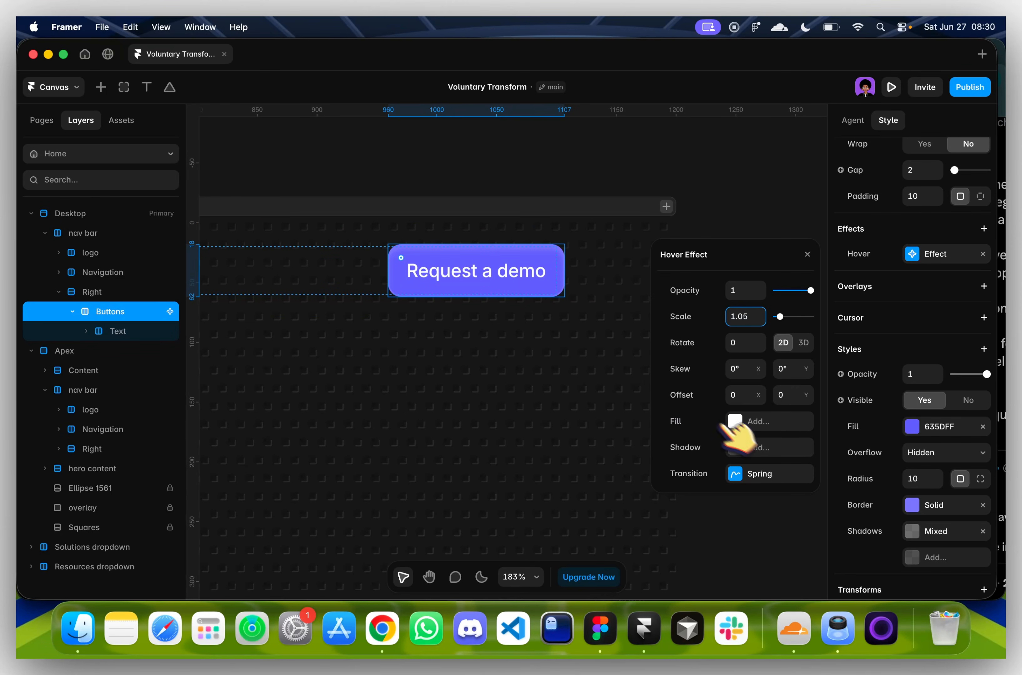
# Add an inside box shadow to the button's hover effect in FFFFFF at 25%, with X 0, Y 2, blur 6 and spread 4
pyautogui.click(746, 446)
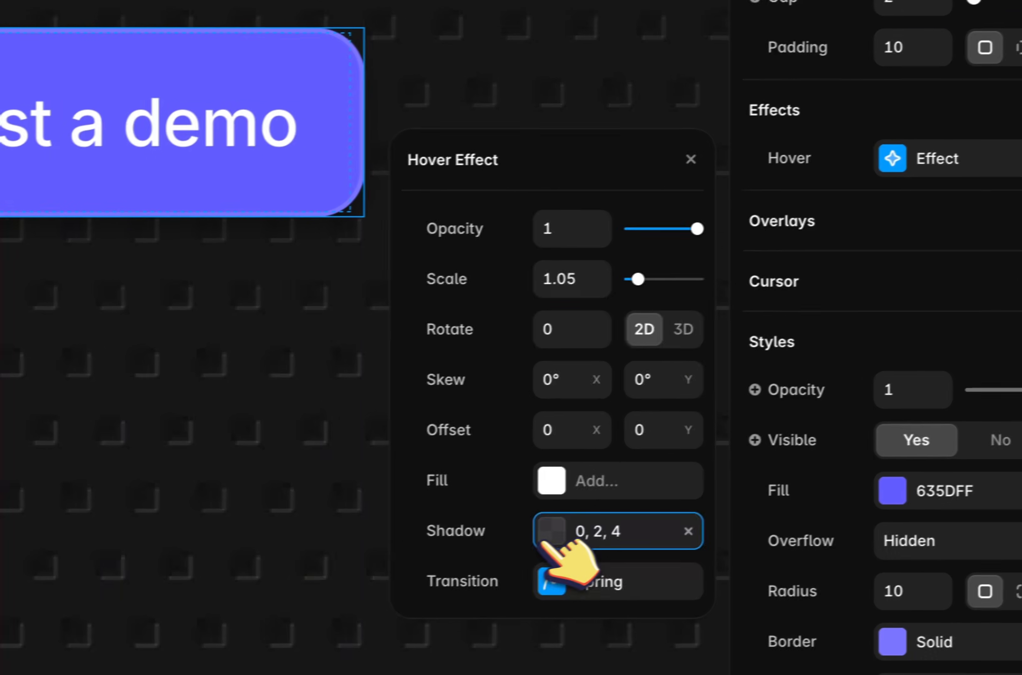
pyautogui.click(776, 504)
pyautogui.click(653, 279)
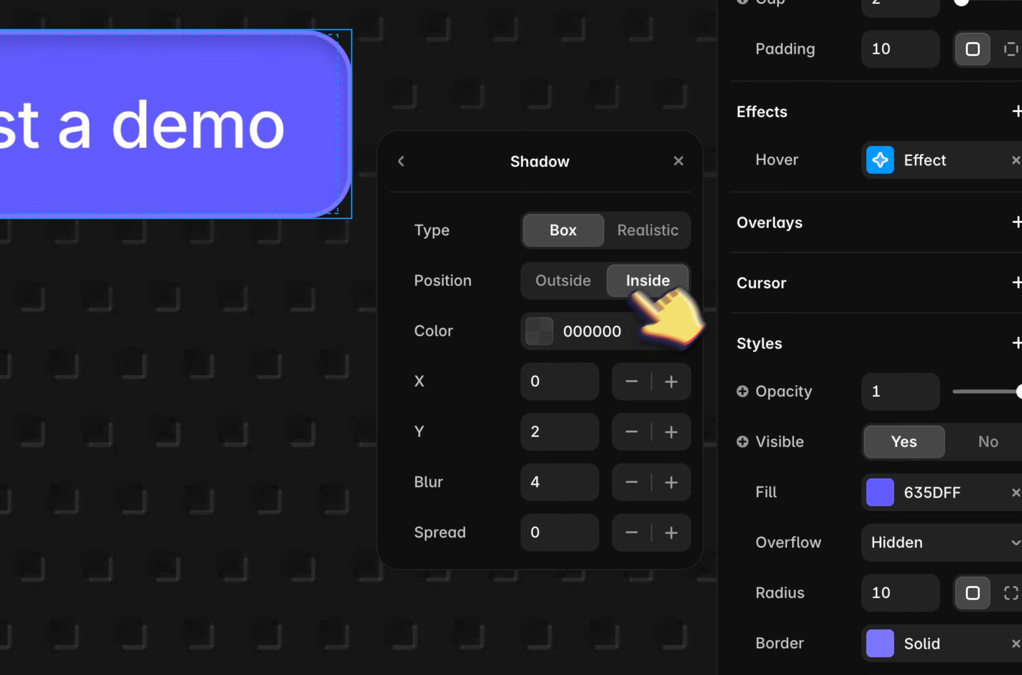
pyautogui.click(563, 332)
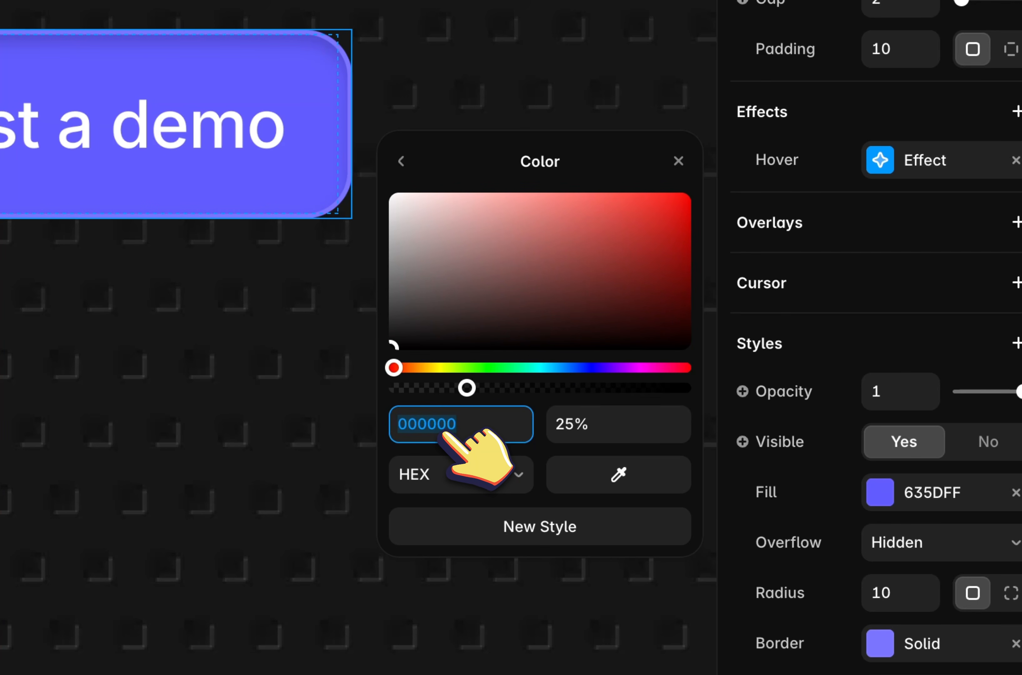
pyautogui.write('ffffff')
pyautogui.press('Tab')
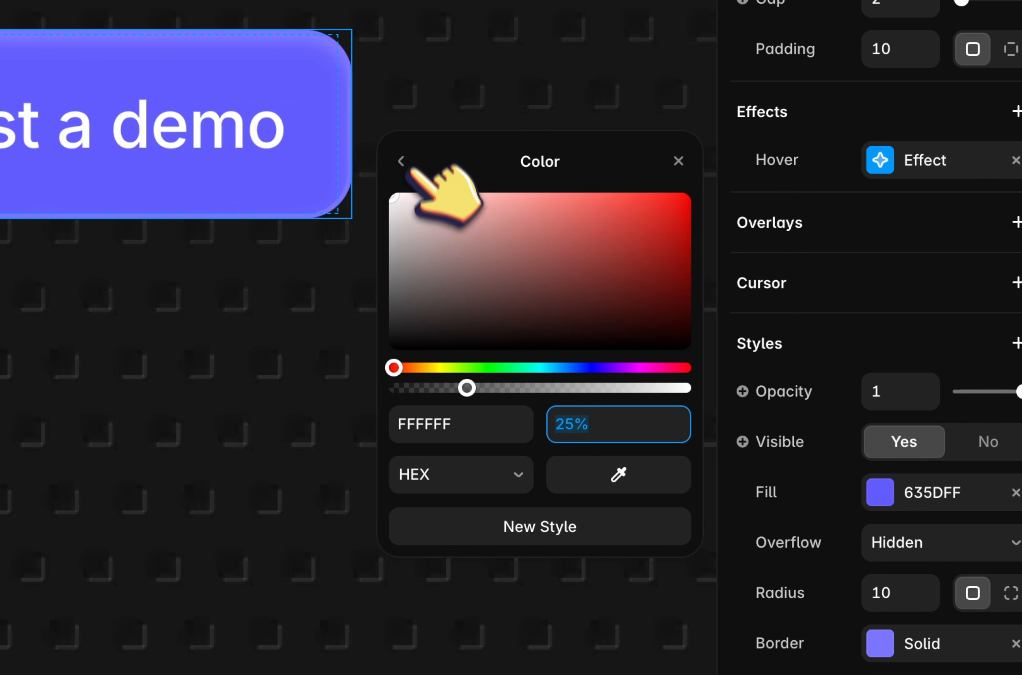
pyautogui.click(402, 162)
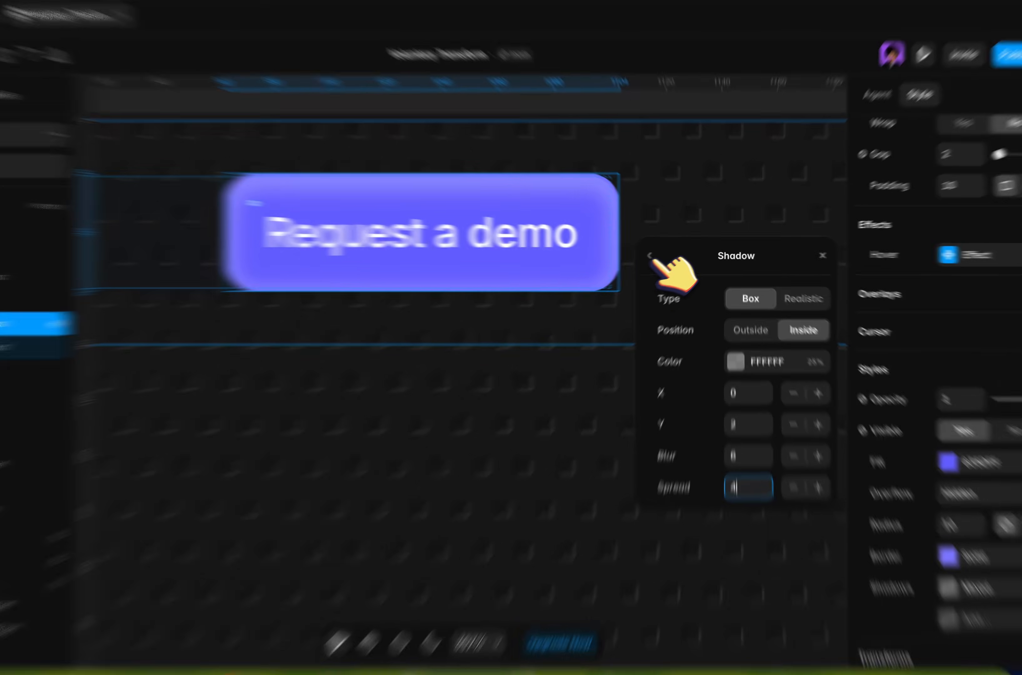
pyautogui.click(663, 254)
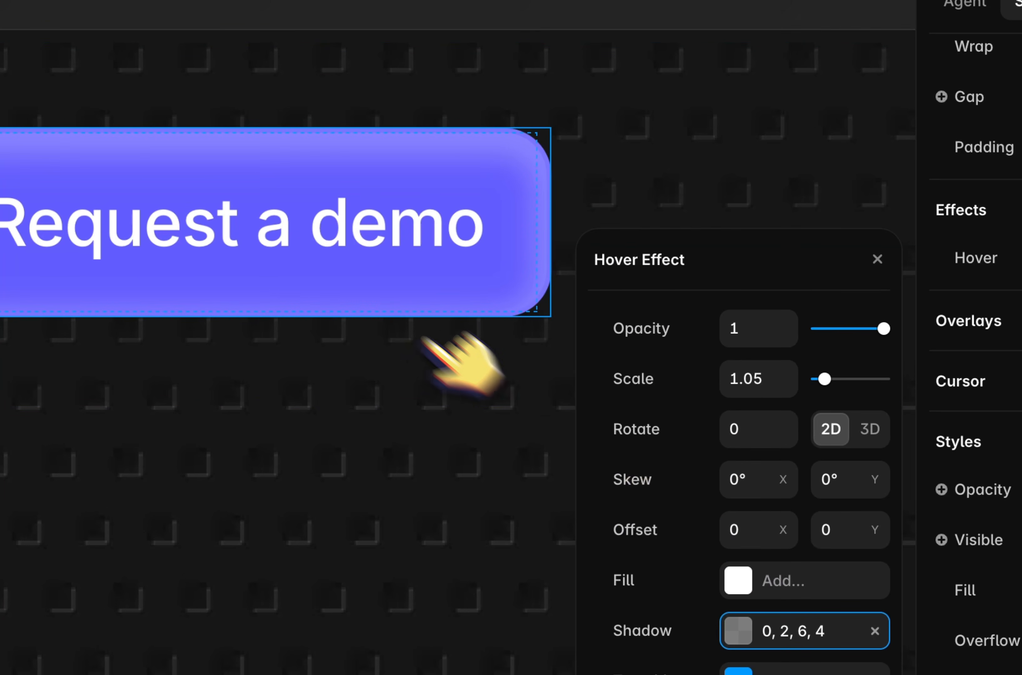
# Set the opacity of the Request a demo button's default white shadow to 8%
pyautogui.scroll(-5, 337, 274)
pyautogui.click(329, 156)
pyautogui.hscroll(-6, 329, 156)
pyautogui.scroll(-2, 329, 156)
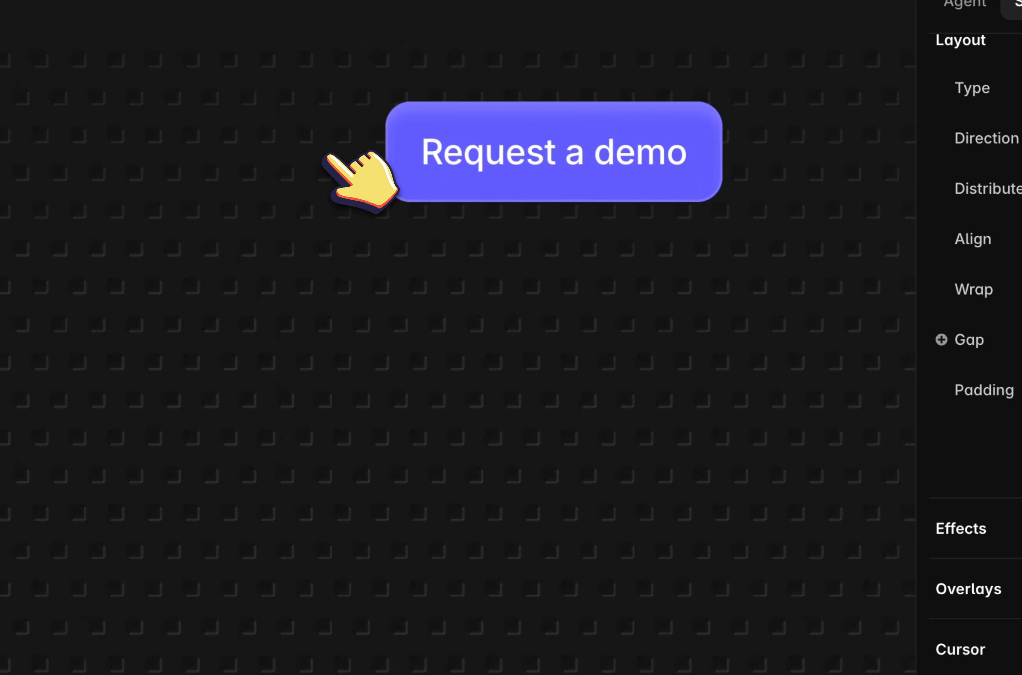
pyautogui.hscroll(-5, 327, 153)
pyautogui.scroll(-4, 326, 154)
pyautogui.scroll(2, 327, 154)
pyautogui.hscroll(2, 327, 154)
pyautogui.doubleClick(543, 117)
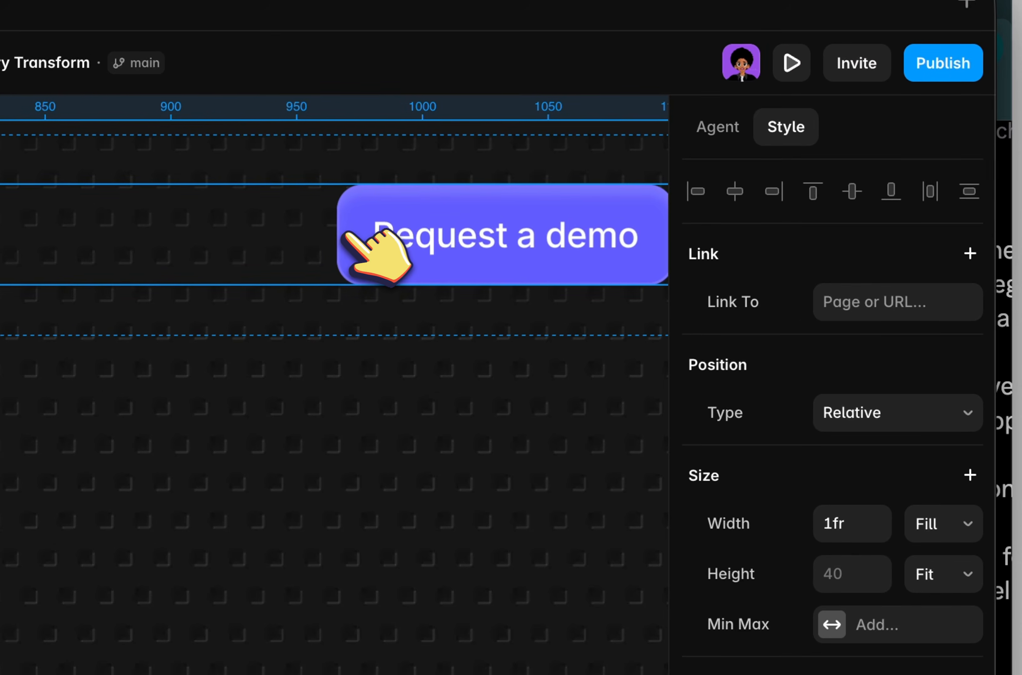
pyautogui.click(347, 234)
pyautogui.scroll(-10, 943, 640)
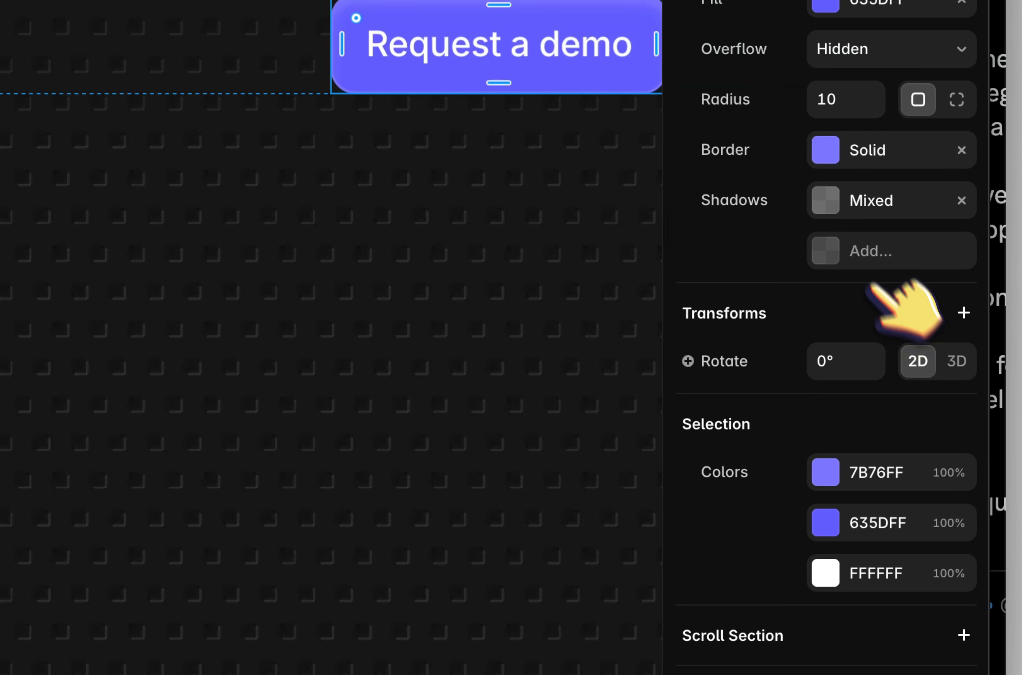
pyautogui.click(825, 194)
pyautogui.click(549, 376)
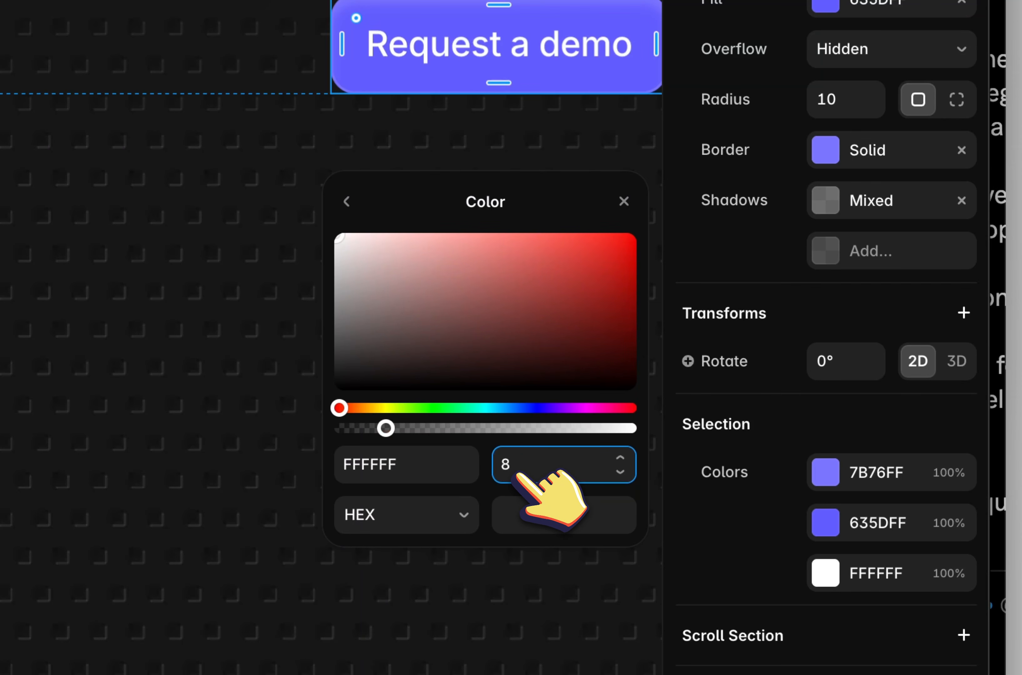
# Preview the page to test the Request a demo button's hover effect, and return to the canvas
pyautogui.click(228, 364)
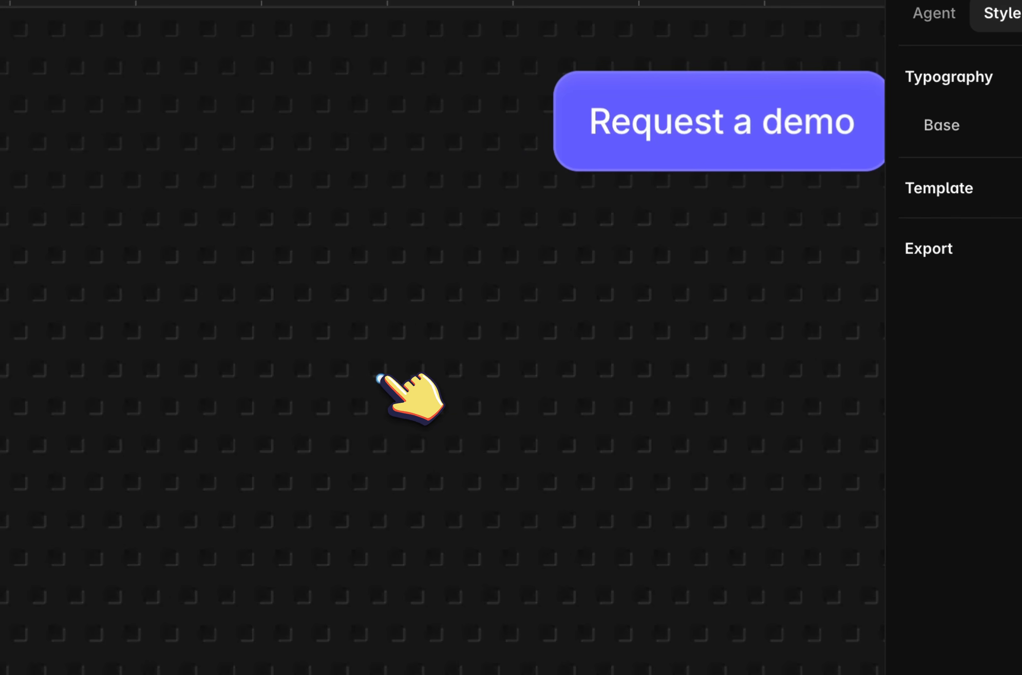
pyautogui.click(380, 378)
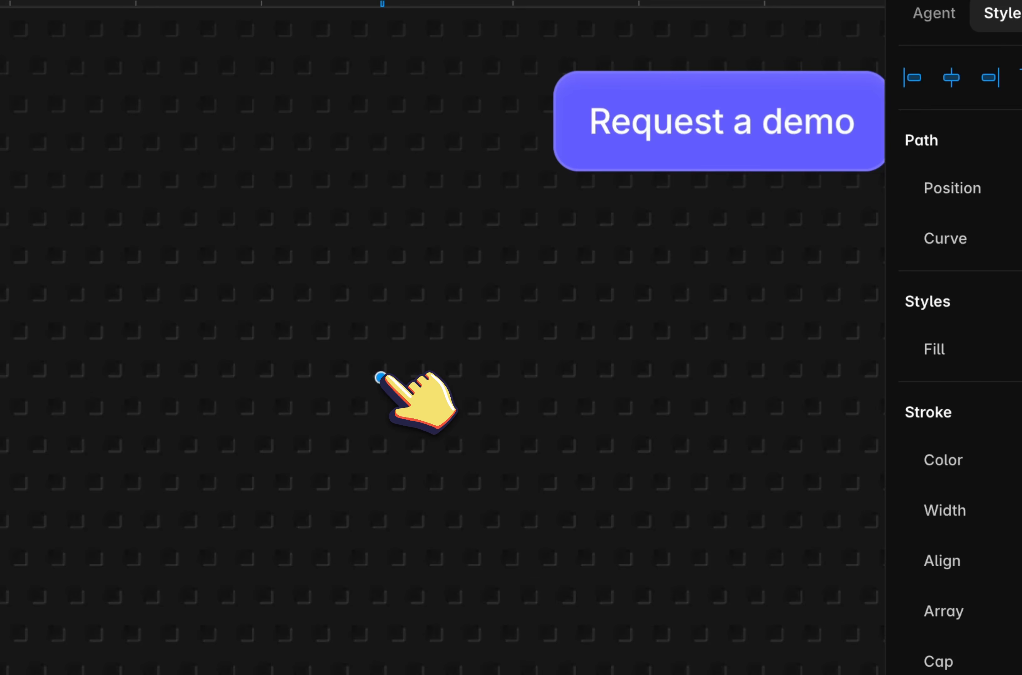
pyautogui.press('super+p')
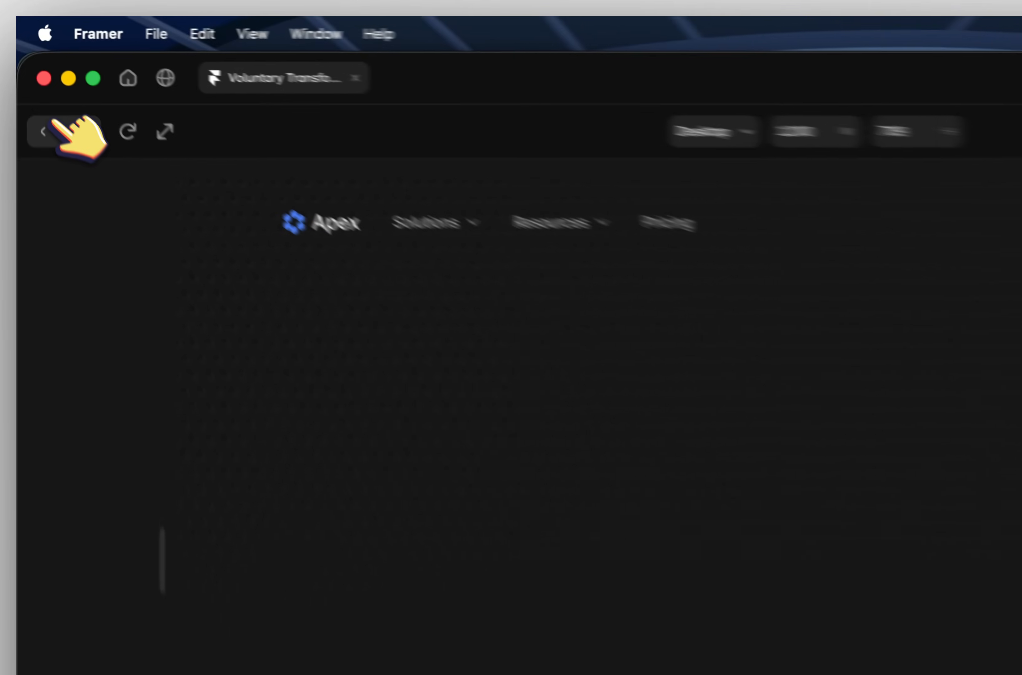
pyautogui.click(44, 86)
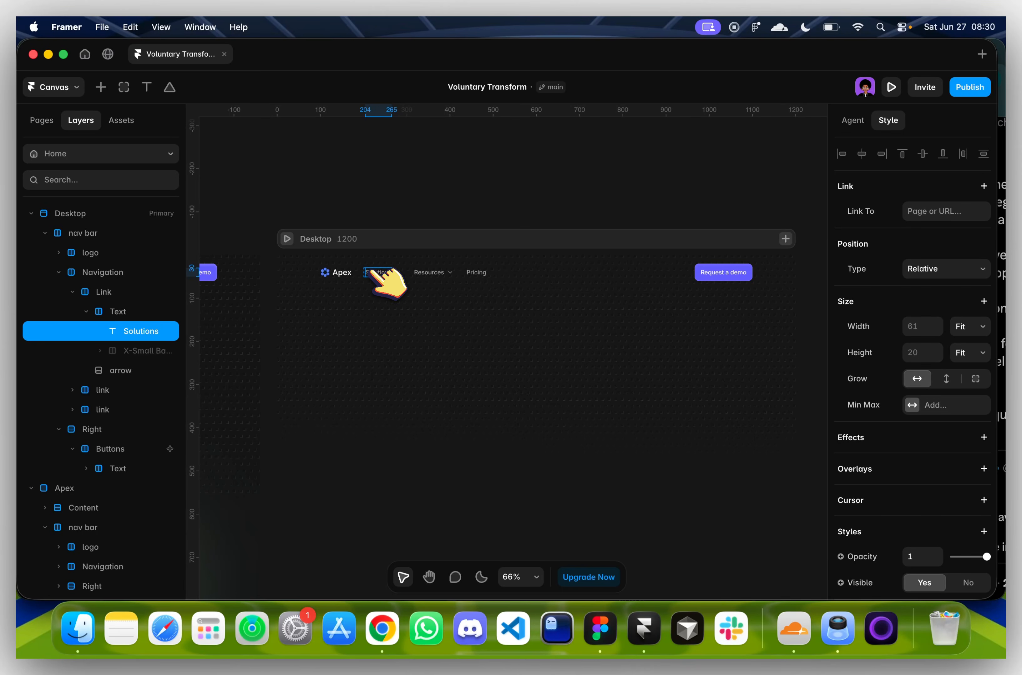
# Give the Solutions, Resources and Pricing link texts a hover effect with a scale of 1.05 and preview the page
pyautogui.scroll(3, 370, 271)
pyautogui.keyDown('shift'); pyautogui.click(467, 273); pyautogui.keyUp('shift')
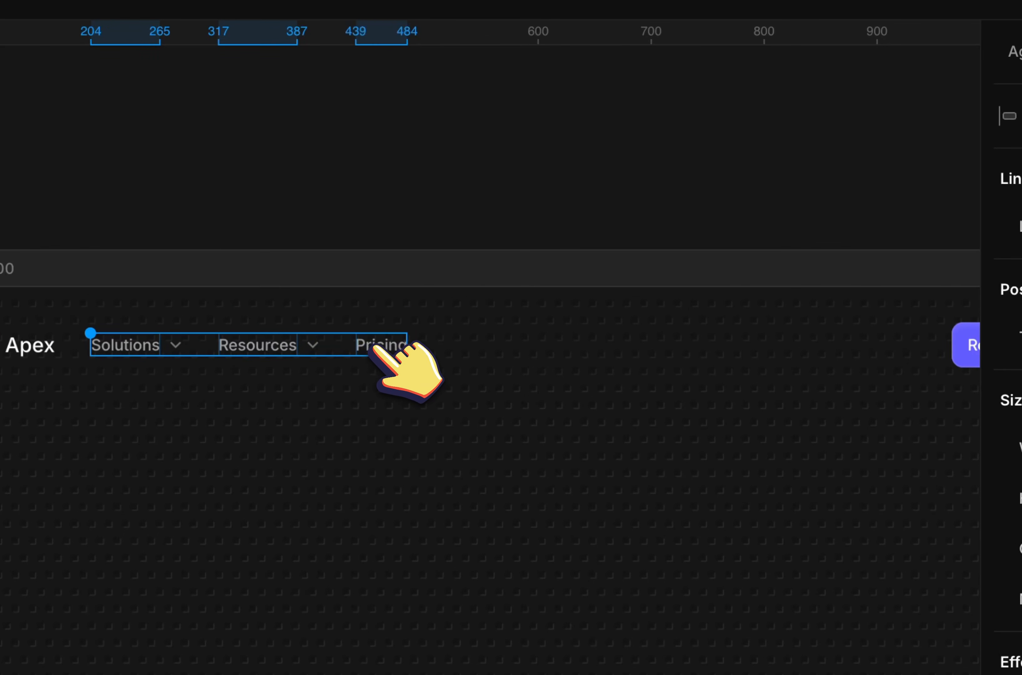
pyautogui.scroll(-5, 775, 473)
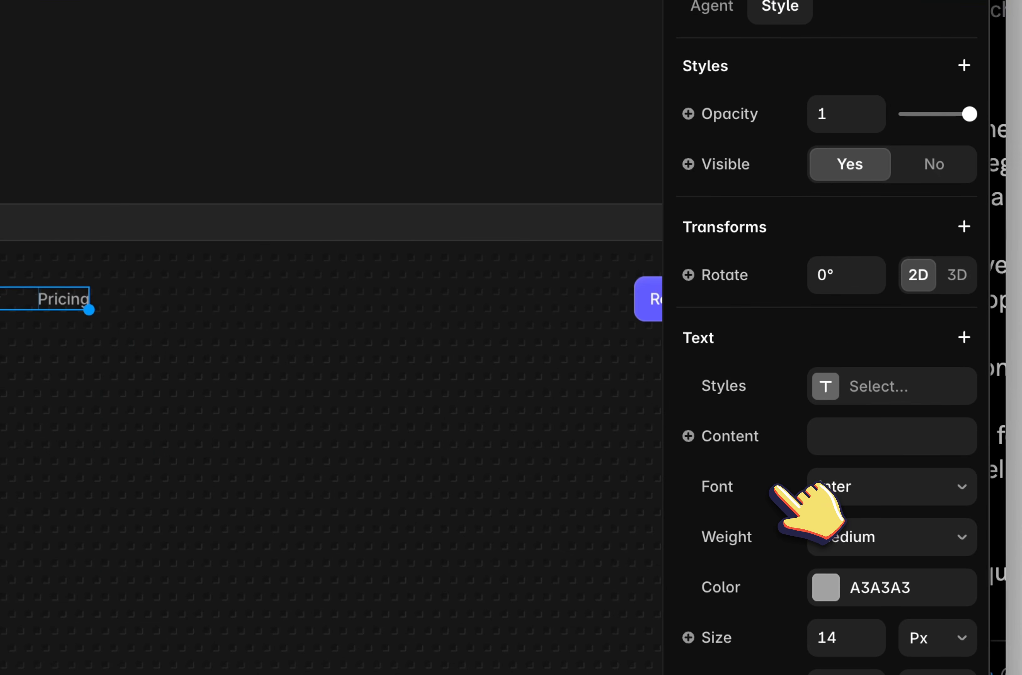
pyautogui.scroll(1, 777, 486)
pyautogui.click(769, 149)
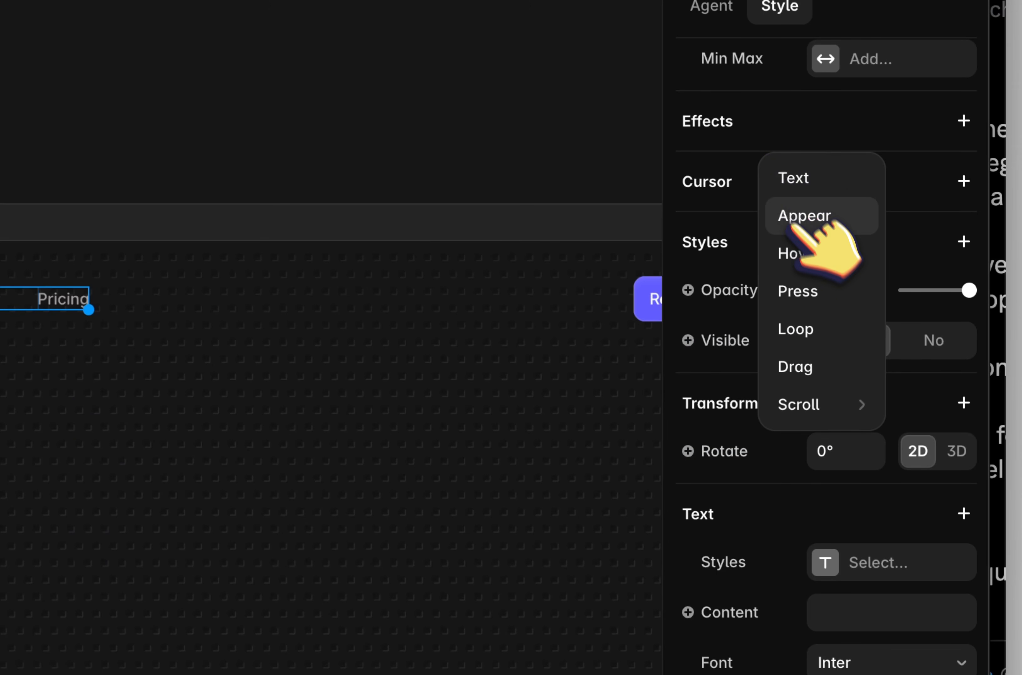
pyautogui.click(802, 253)
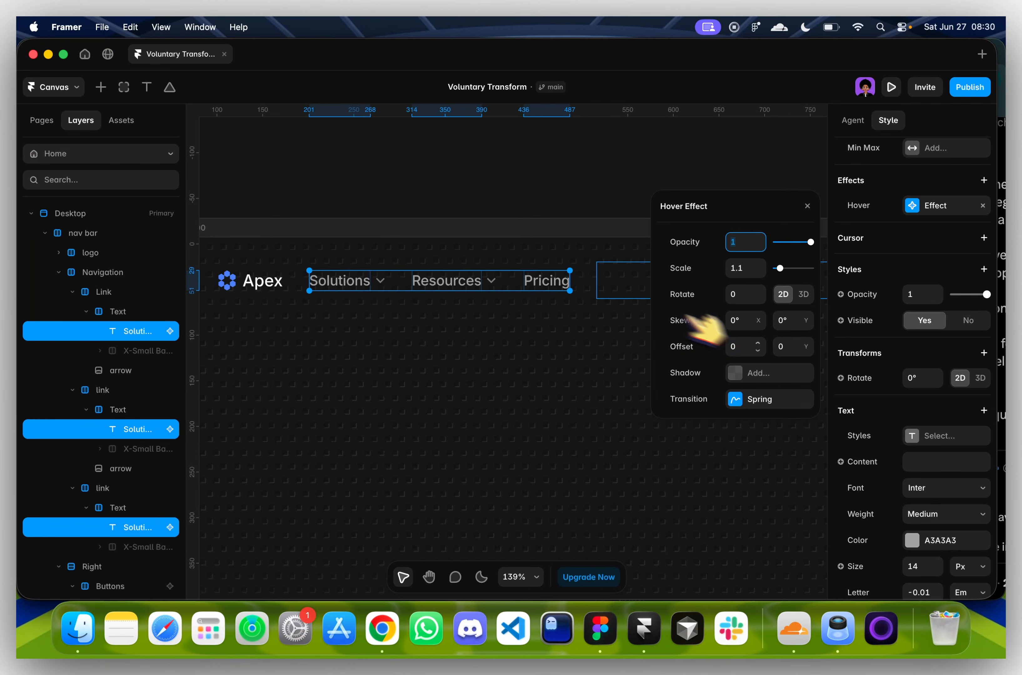
pyautogui.click(745, 269)
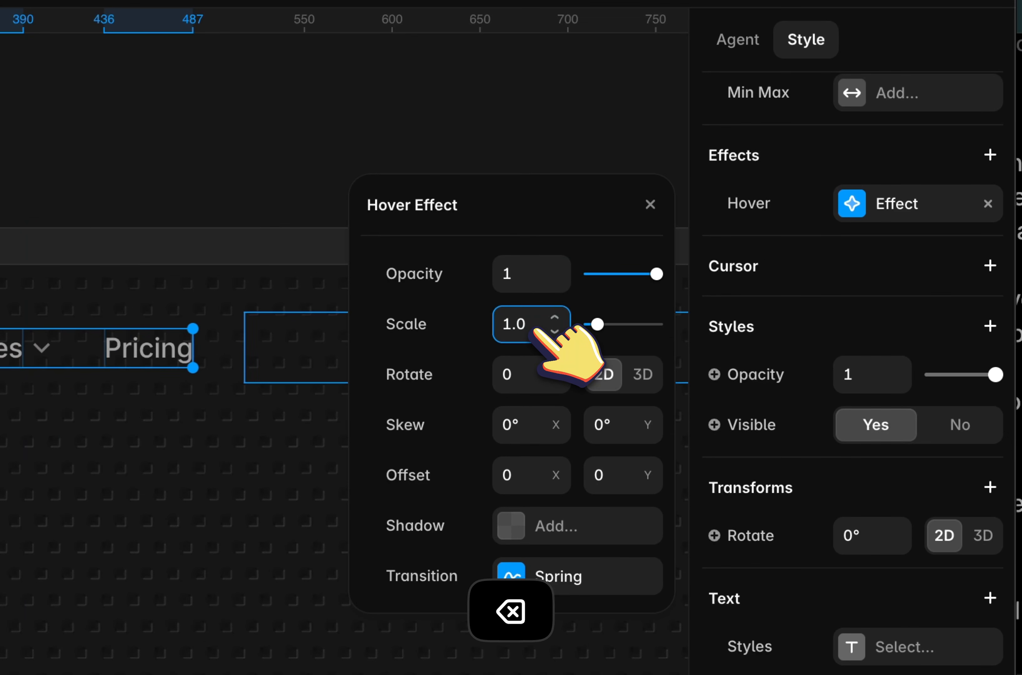
pyautogui.write('1.0')
pyautogui.write('5')
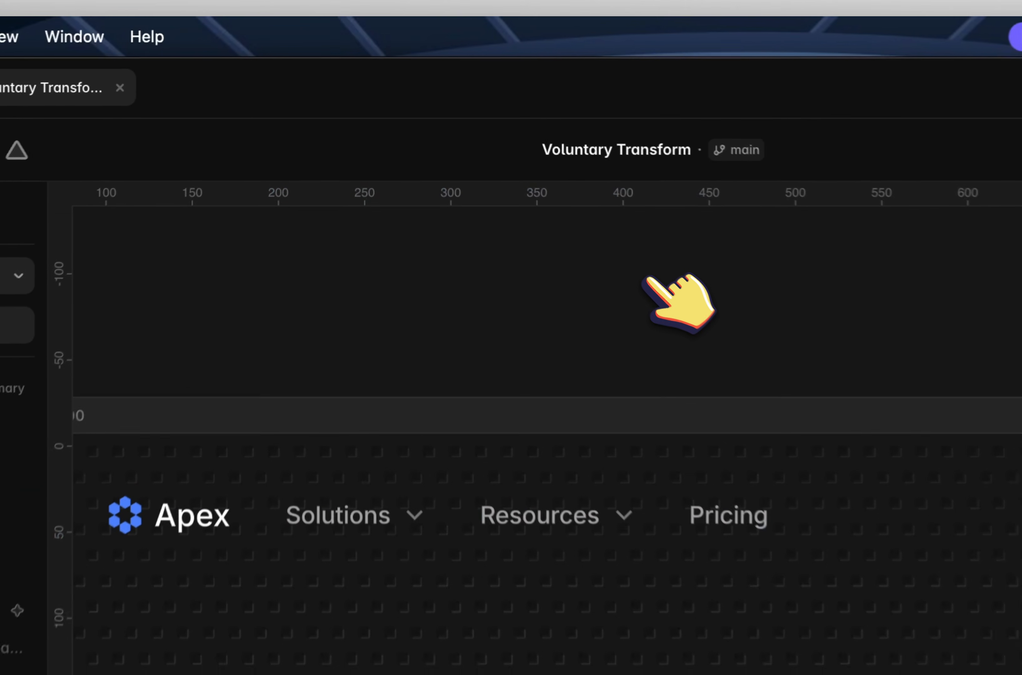
pyautogui.press('super+p')
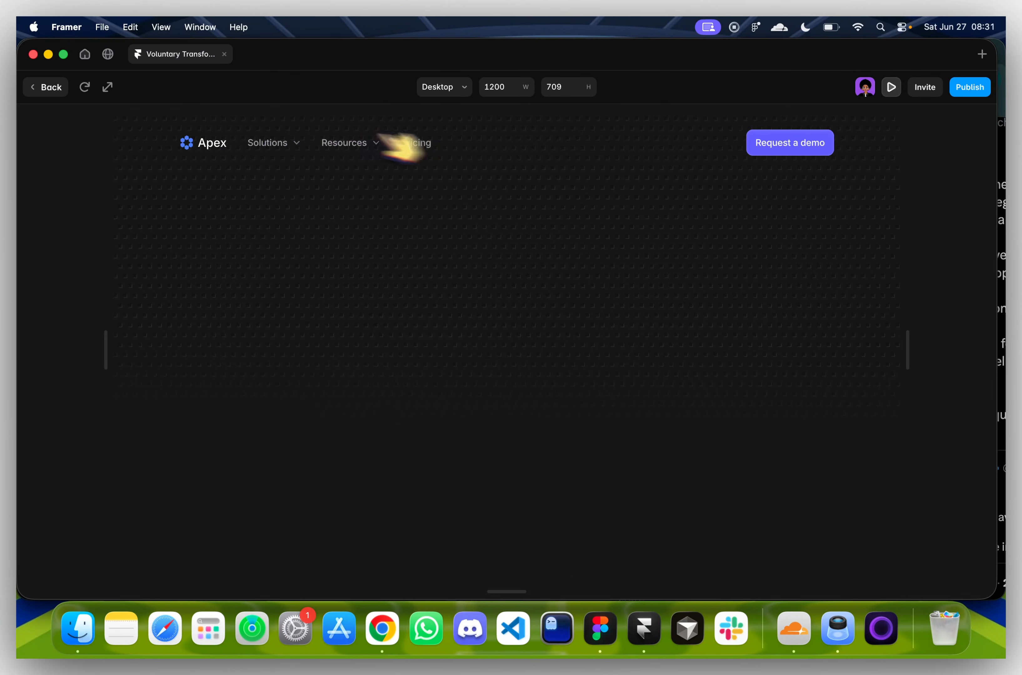
# Leave the preview and undo the hover effect on the Solutions, Resources and Pricing link texts
pyautogui.click(46, 87)
pyautogui.press('super+z')
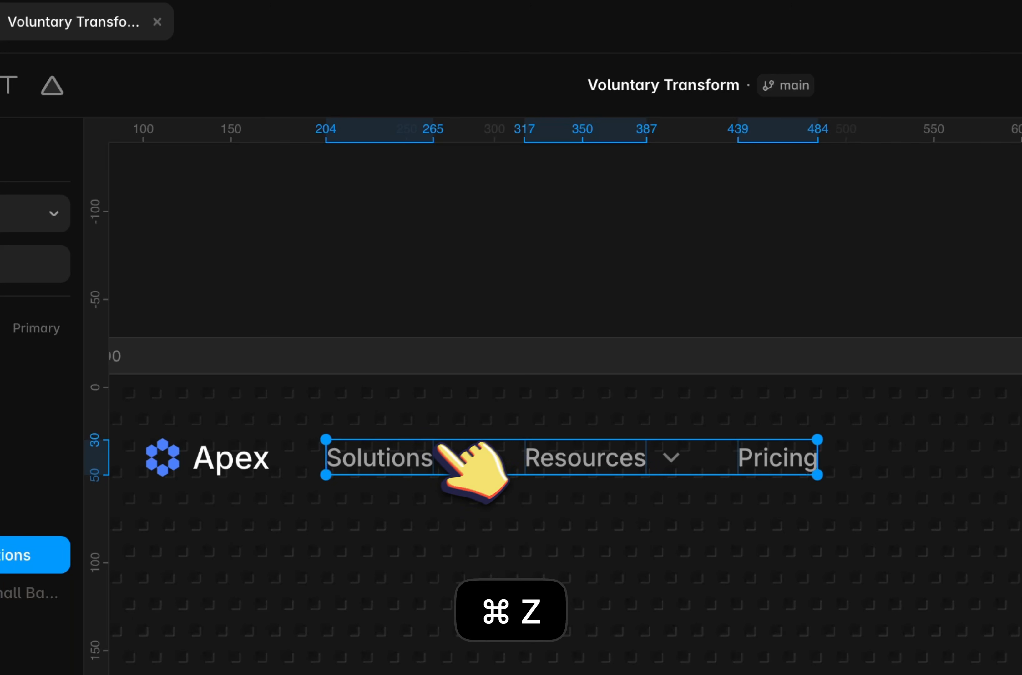
pyautogui.click(785, 211)
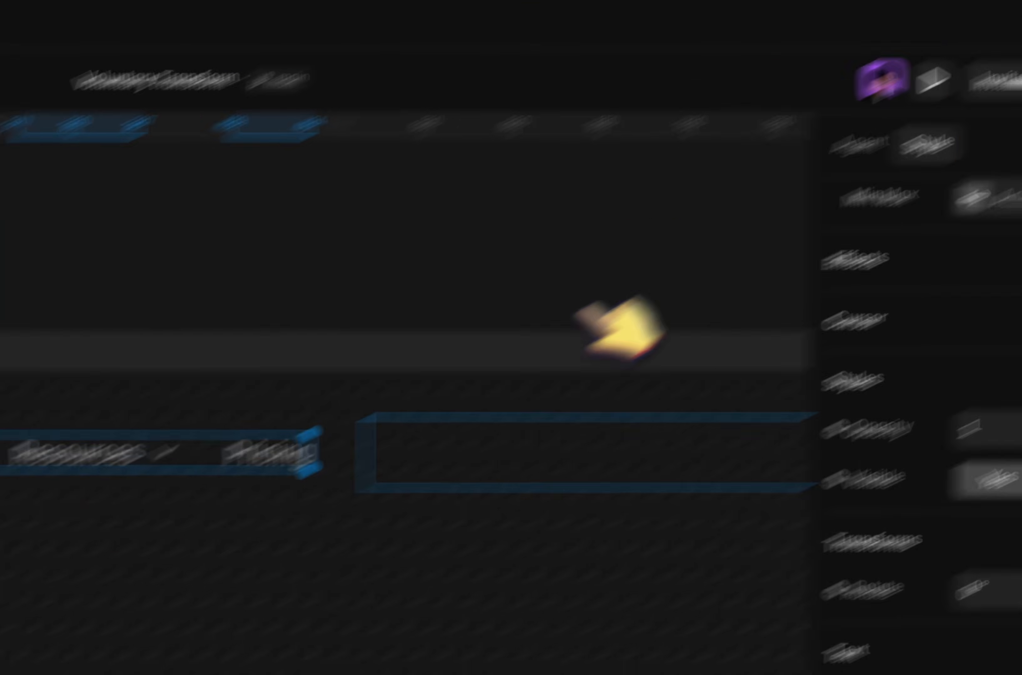
pyautogui.scroll(-1, 175, 453)
# Insert a Lucide icon beside the existing arrow in the Solutions link
pyautogui.click(165, 453)
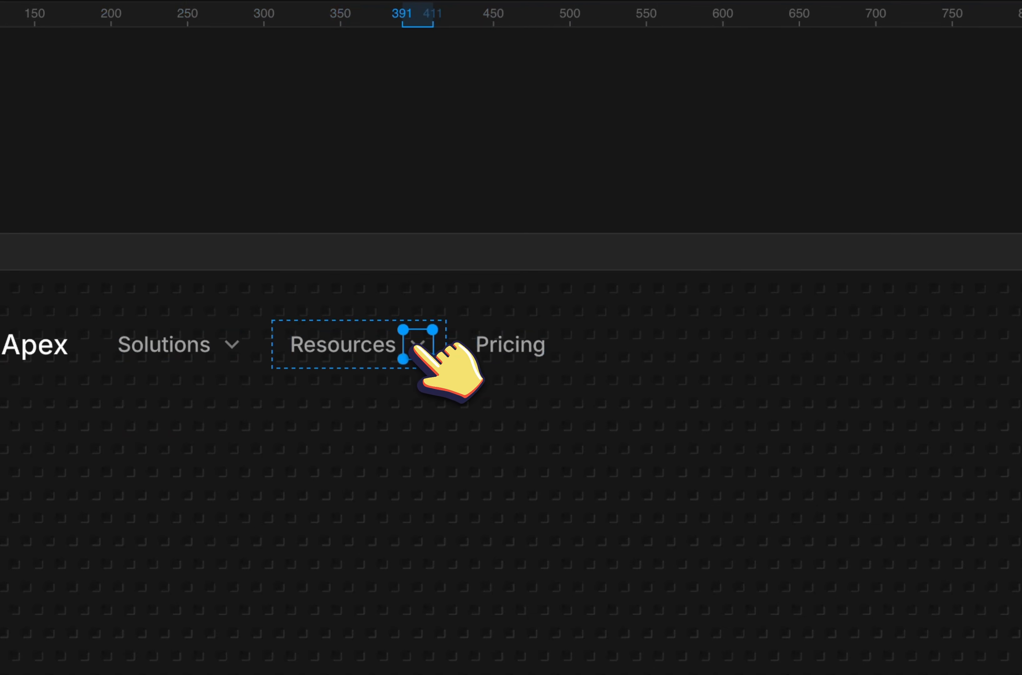
pyautogui.scroll(-3, 165, 452)
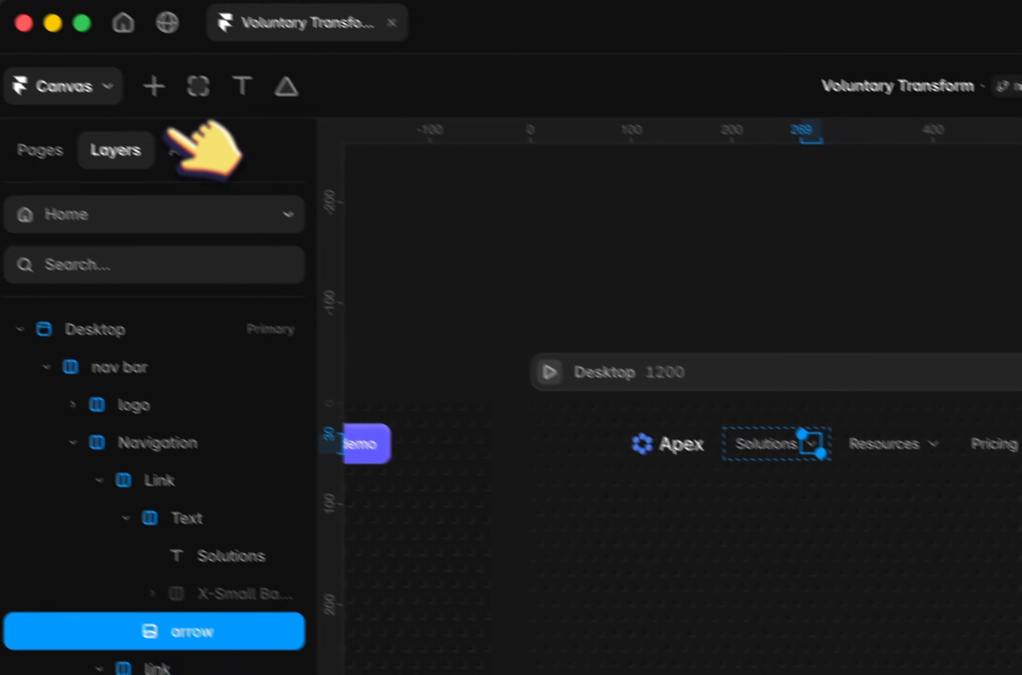
pyautogui.click(159, 94)
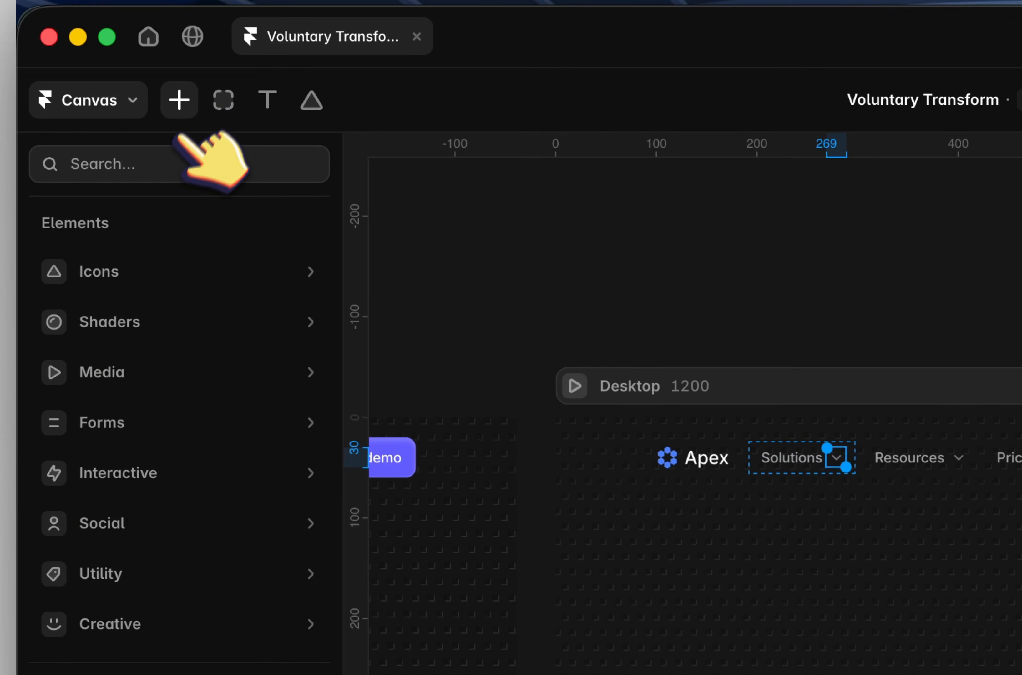
pyautogui.moveTo(159, 259)
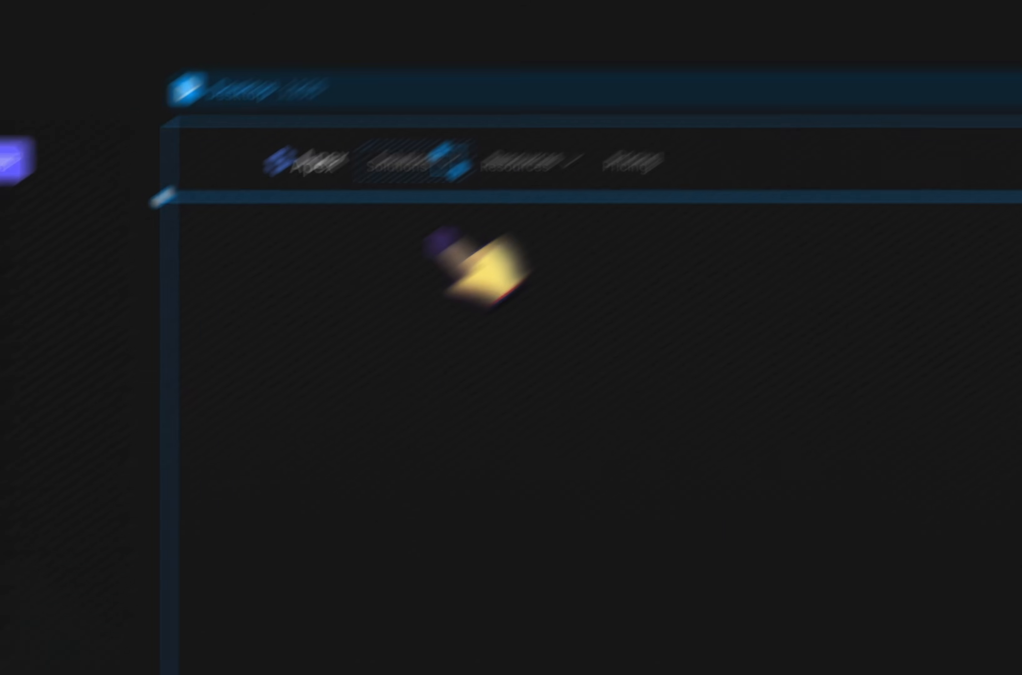
pyautogui.click(276, 274)
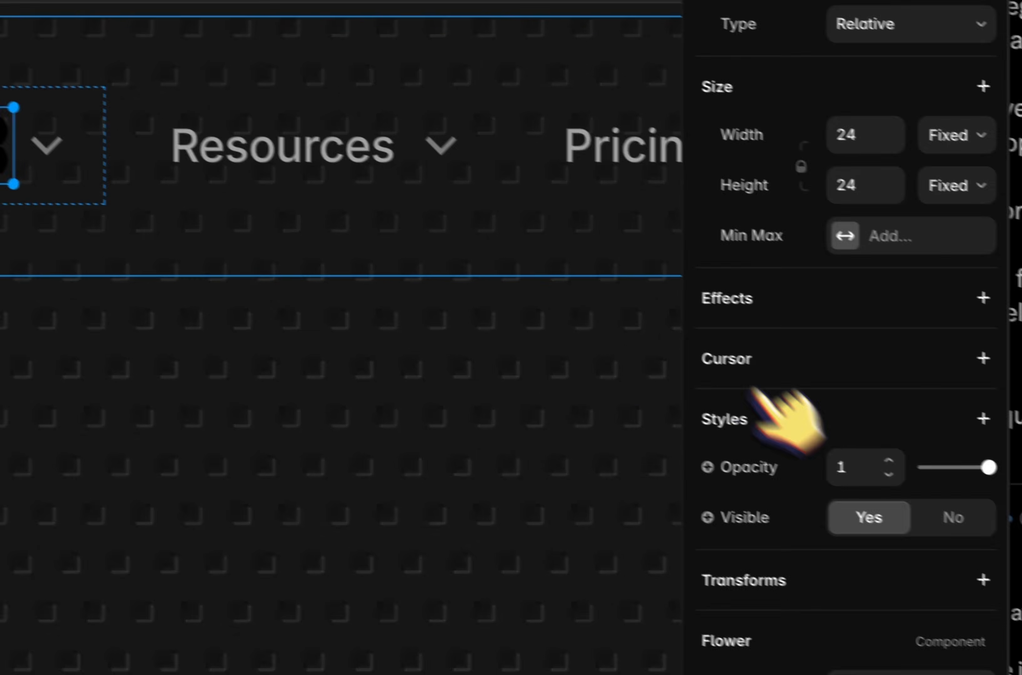
pyautogui.scroll(-3, 761, 393)
pyautogui.click(868, 429)
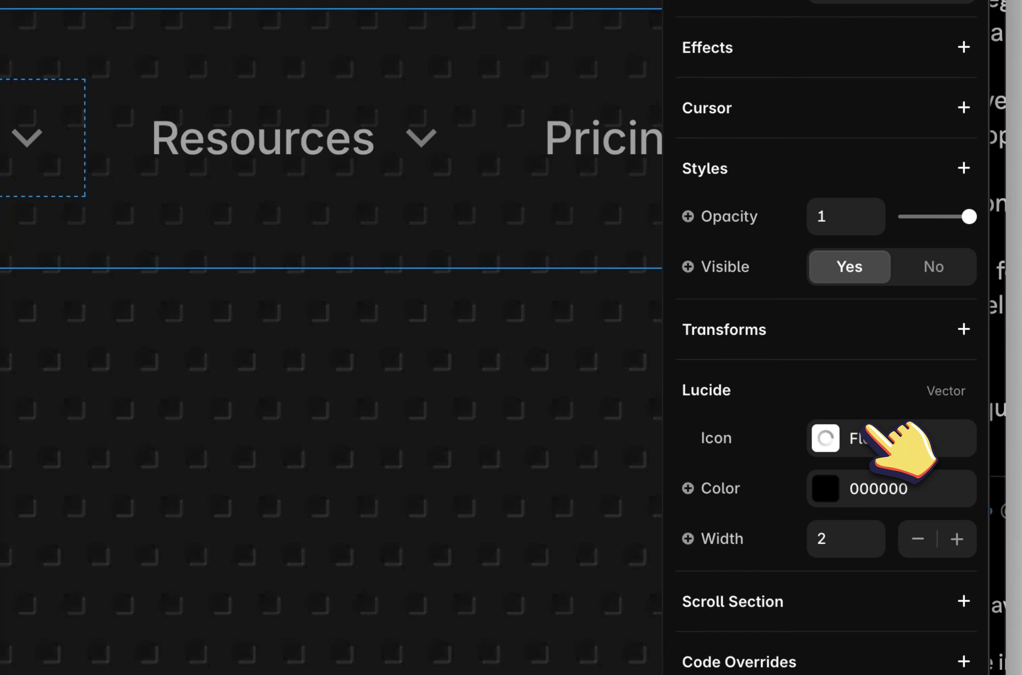
pyautogui.click(868, 432)
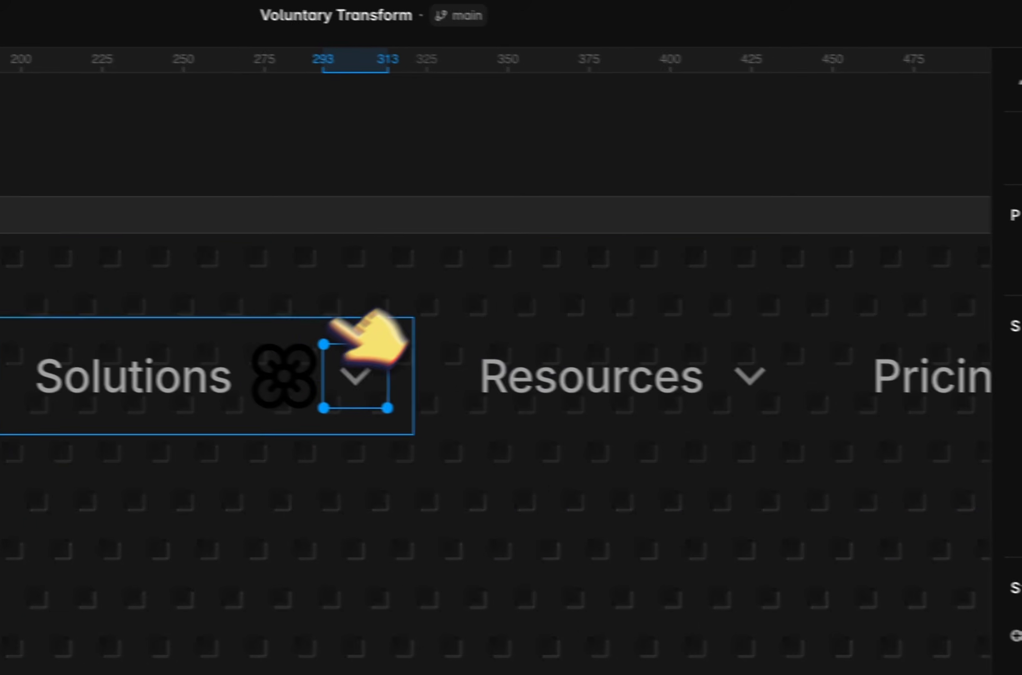
# Set the new Lucide icon's width and height to 20
pyautogui.click(819, 311)
pyautogui.write('20')
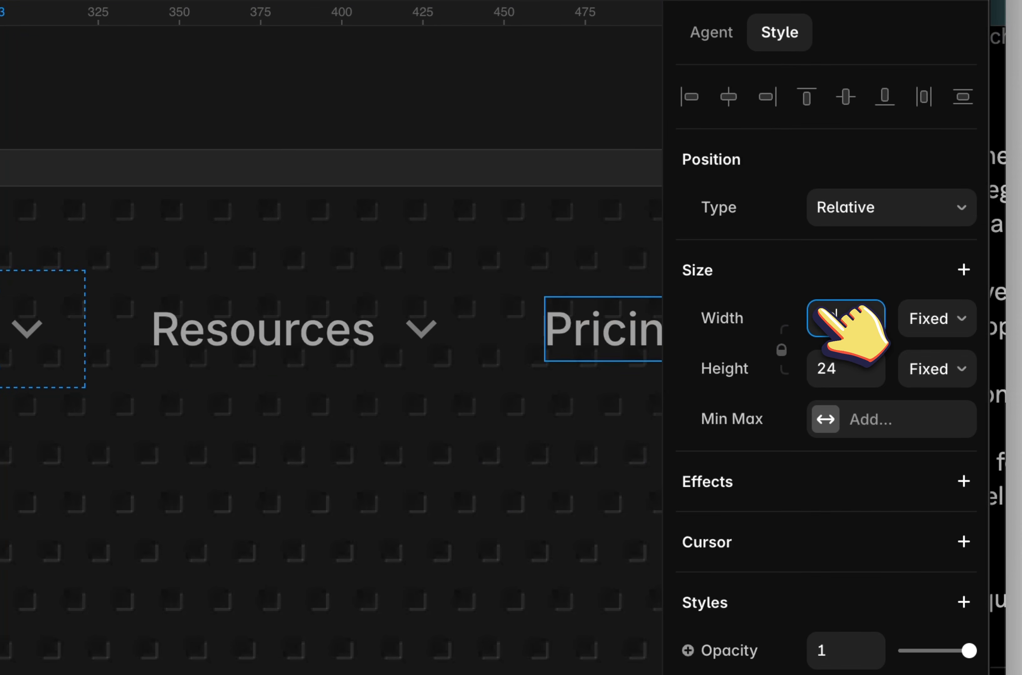
pyautogui.press('Tab')
# Search the Lucide icons for "chev" and change the Solutions icon to Chevron Down
pyautogui.scroll(-5, 899, 483)
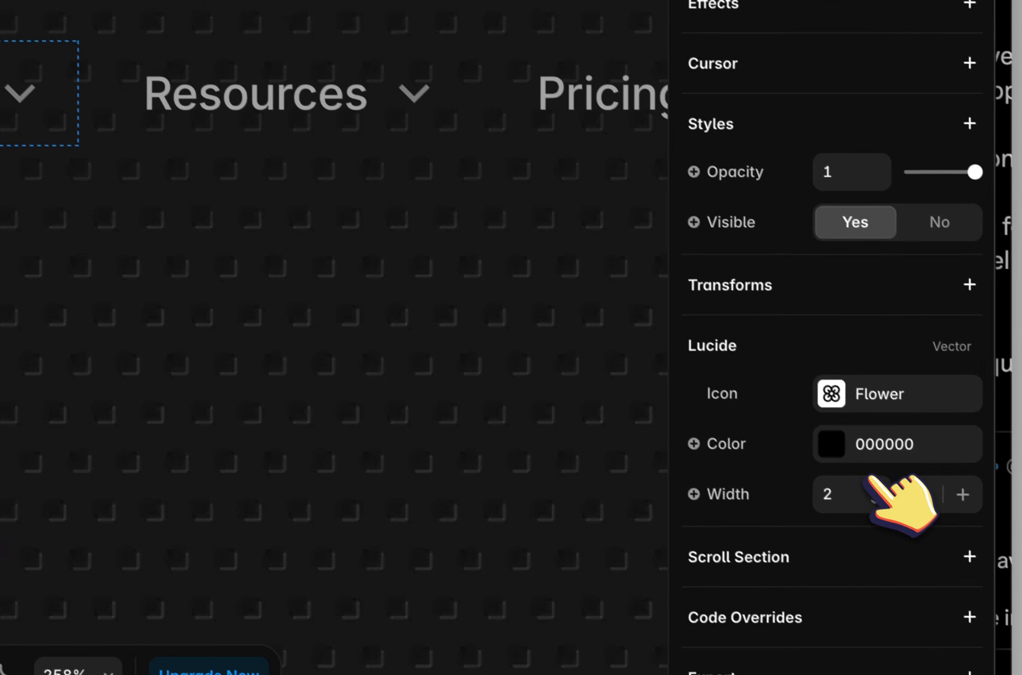
pyautogui.click(847, 388)
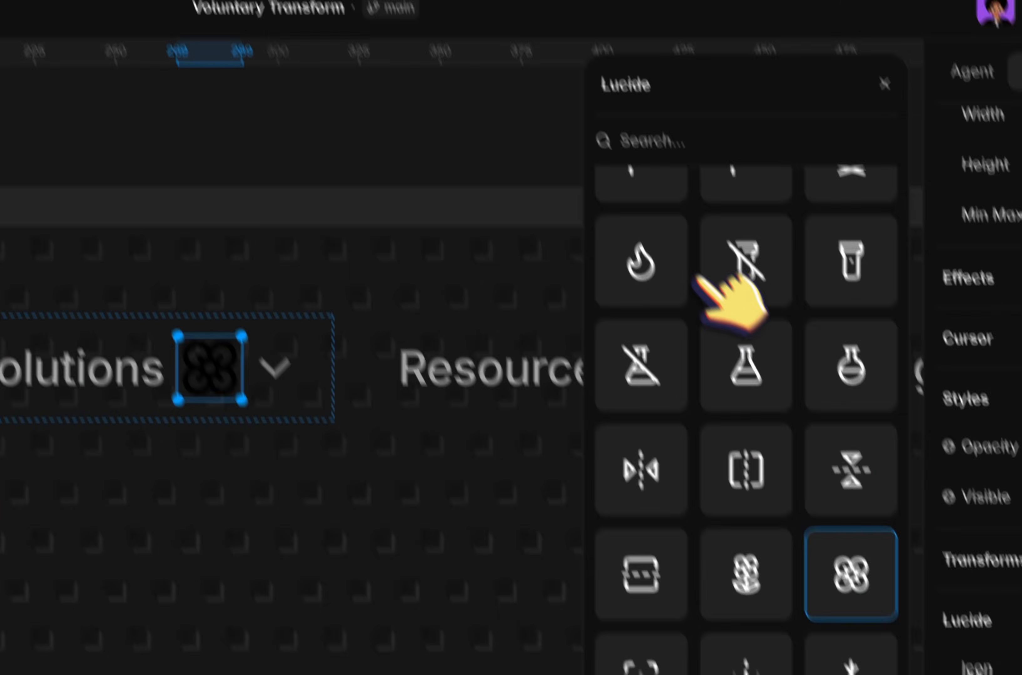
pyautogui.scroll(3, 698, 281)
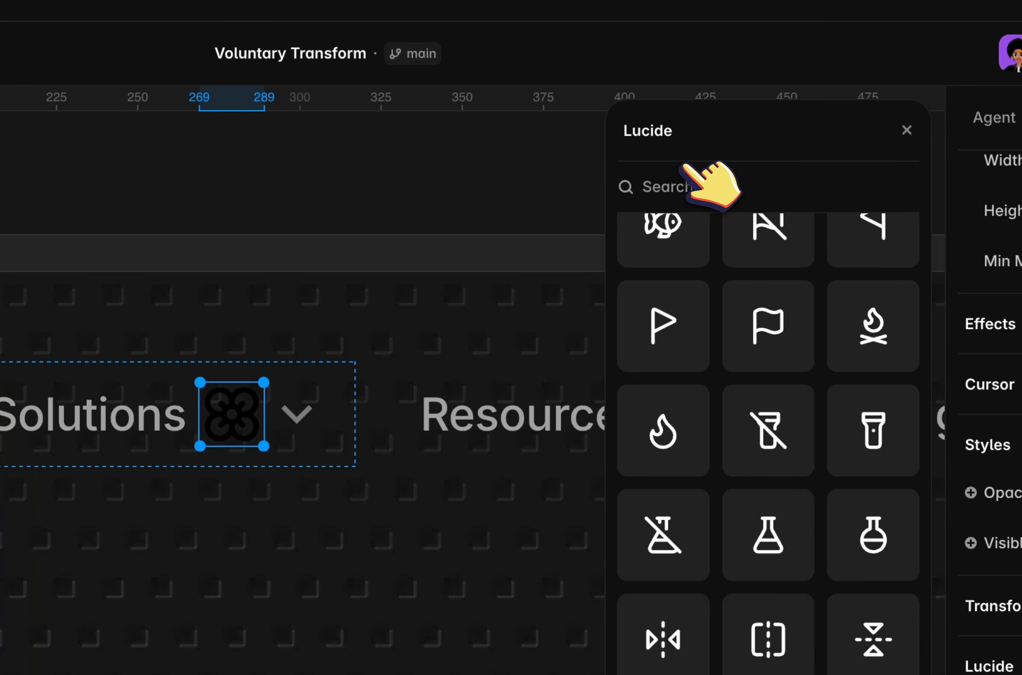
pyautogui.write('che')
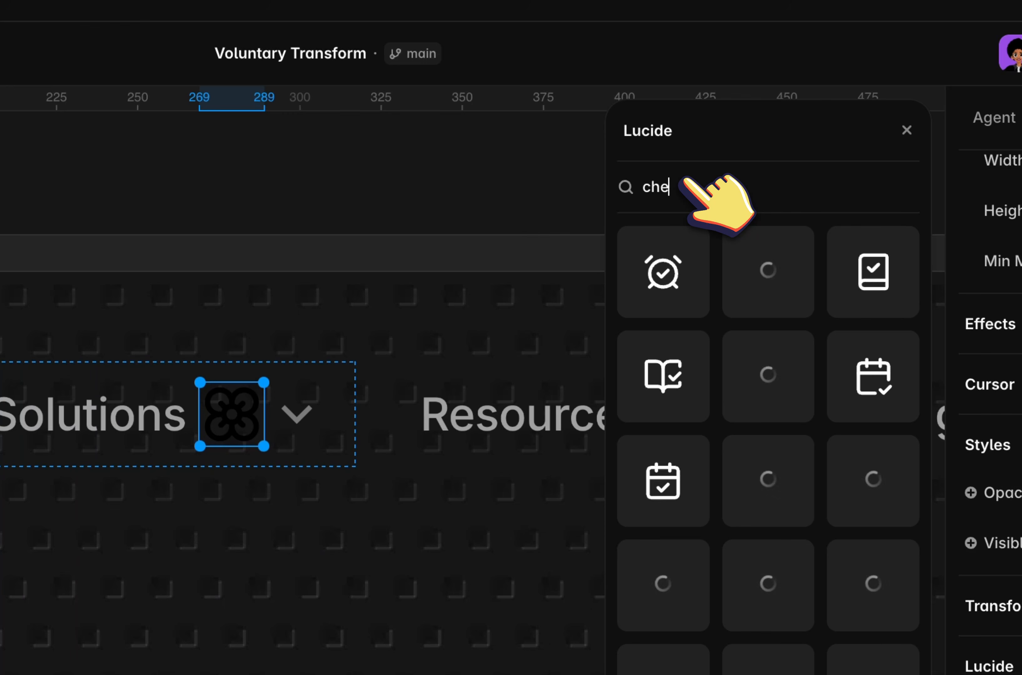
pyautogui.write('v')
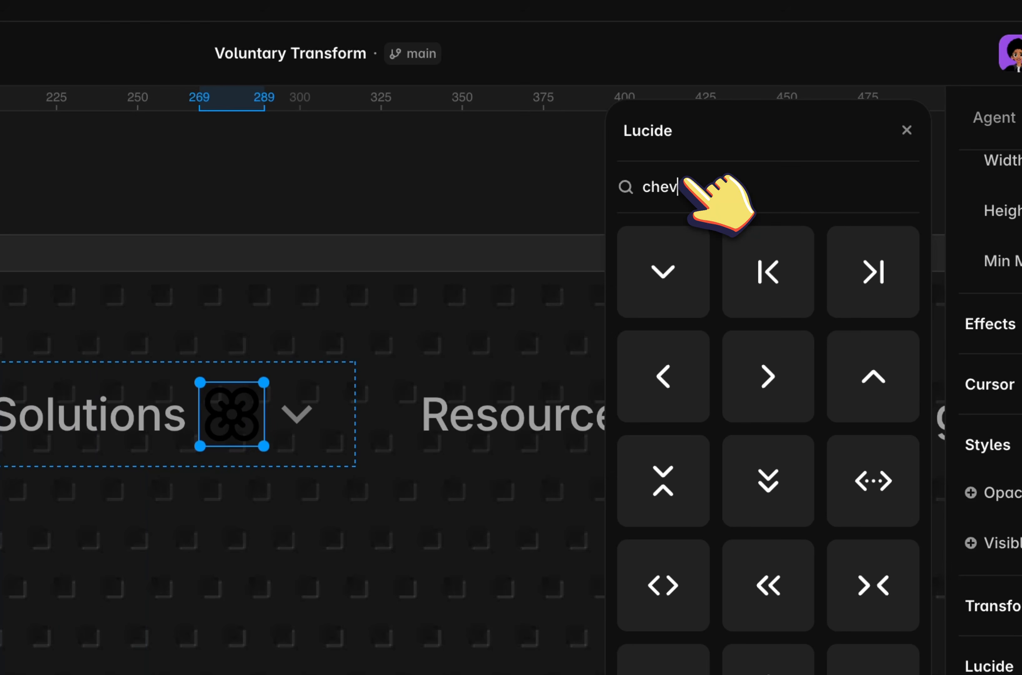
pyautogui.click(662, 273)
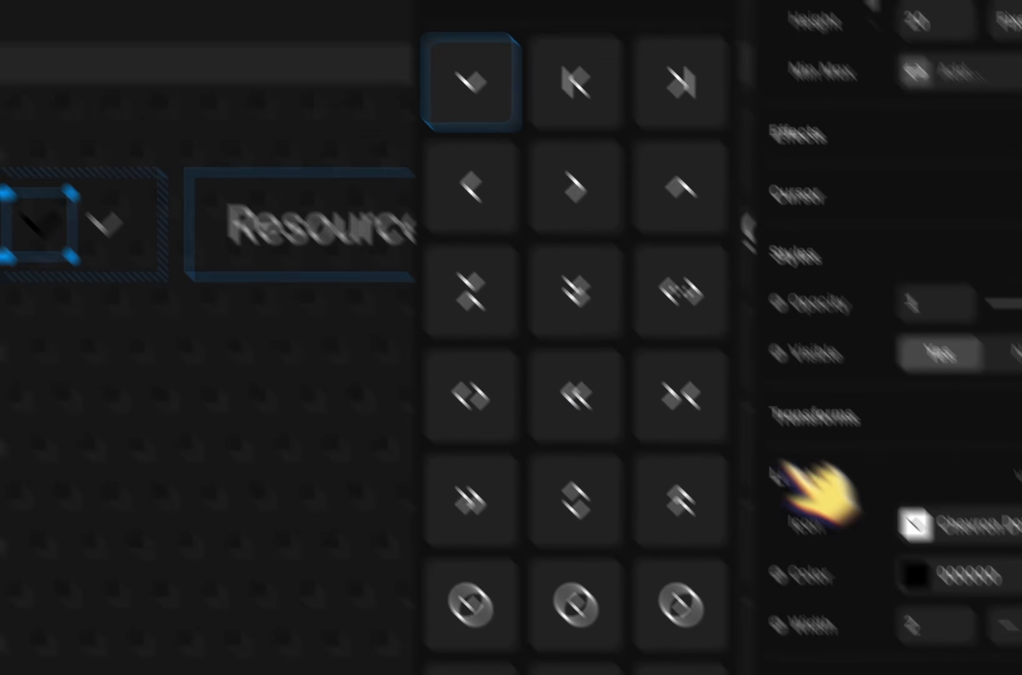
# Set the new chevron's color to A3A3A3 and delete the old arrow from the Solutions link
pyautogui.click(827, 484)
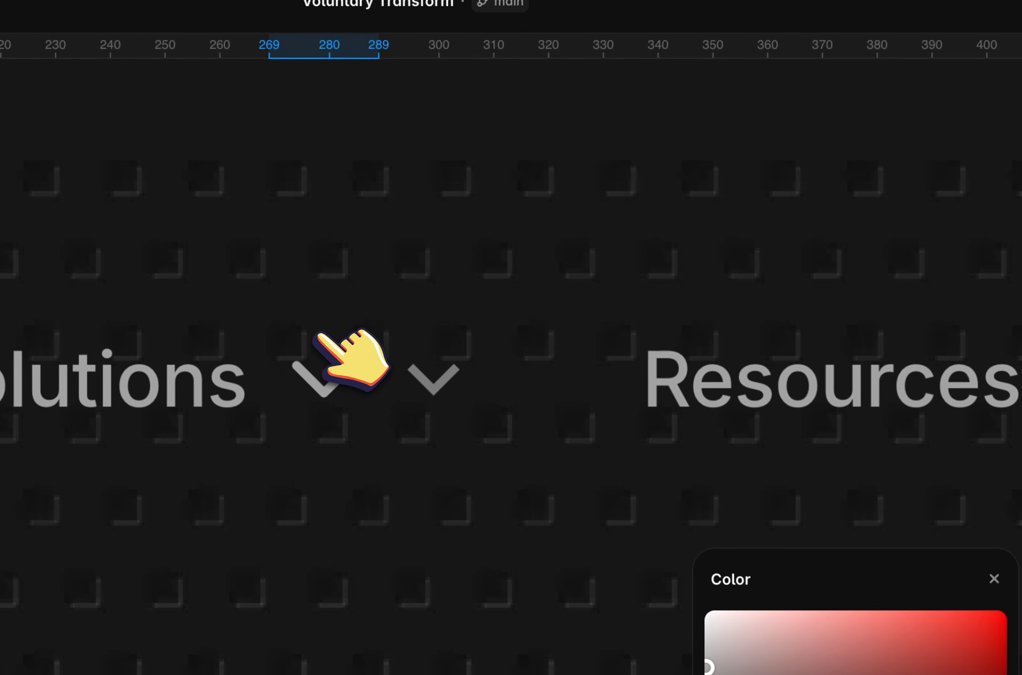
pyautogui.click(5, 130)
pyautogui.press('BackSpace')
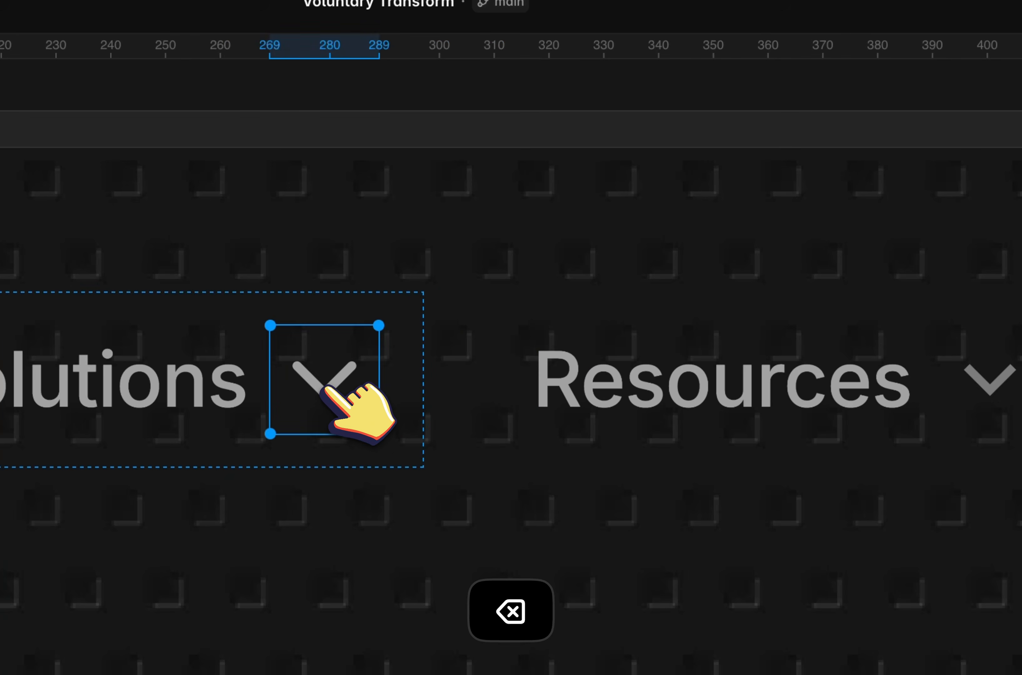
# Switch to Figma and copy the hex color 7B7B7B of the arrow beside Solutions in the Apex design
pyautogui.click(989, 379)
pyautogui.scroll(-3, 1021, 585)
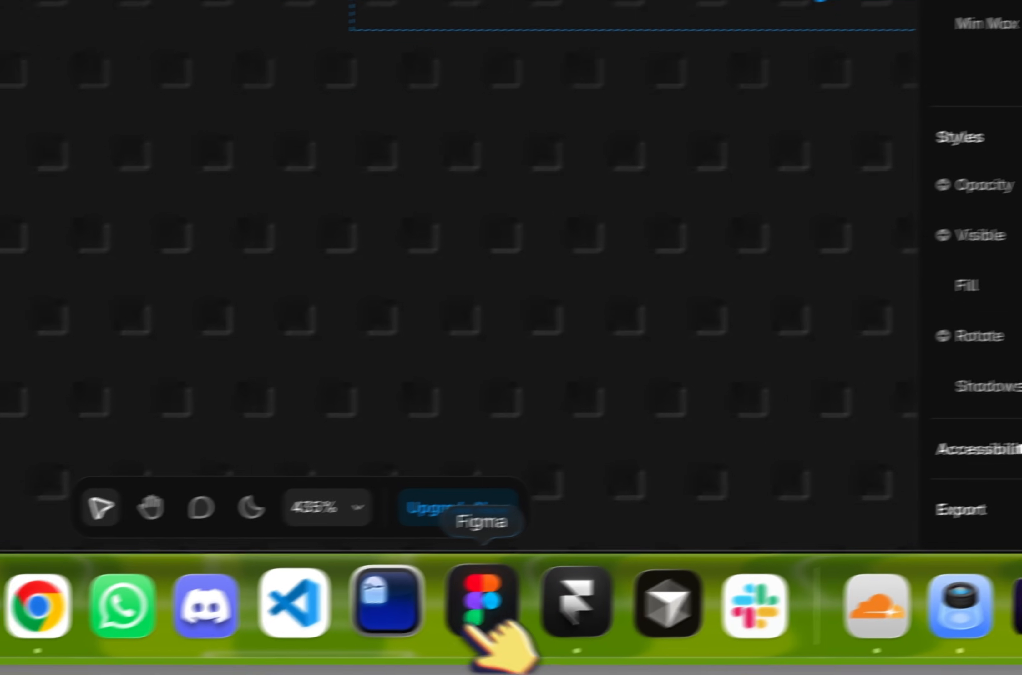
pyautogui.click(481, 604)
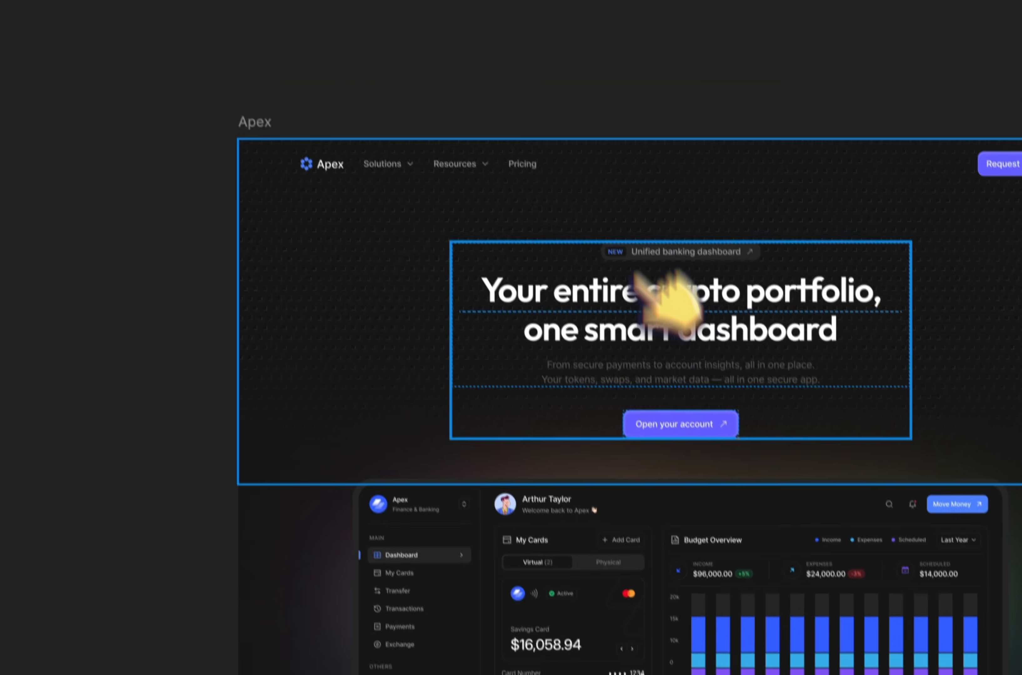
pyautogui.click(464, 162)
pyautogui.scroll(10, 465, 171)
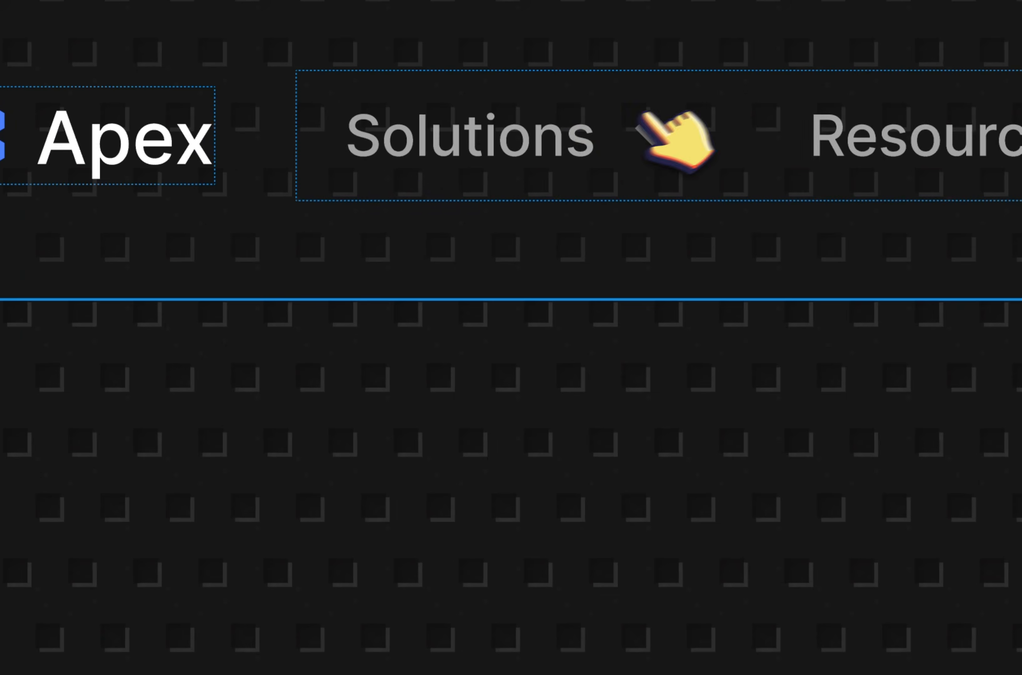
pyautogui.click(654, 135)
pyautogui.click(655, 135)
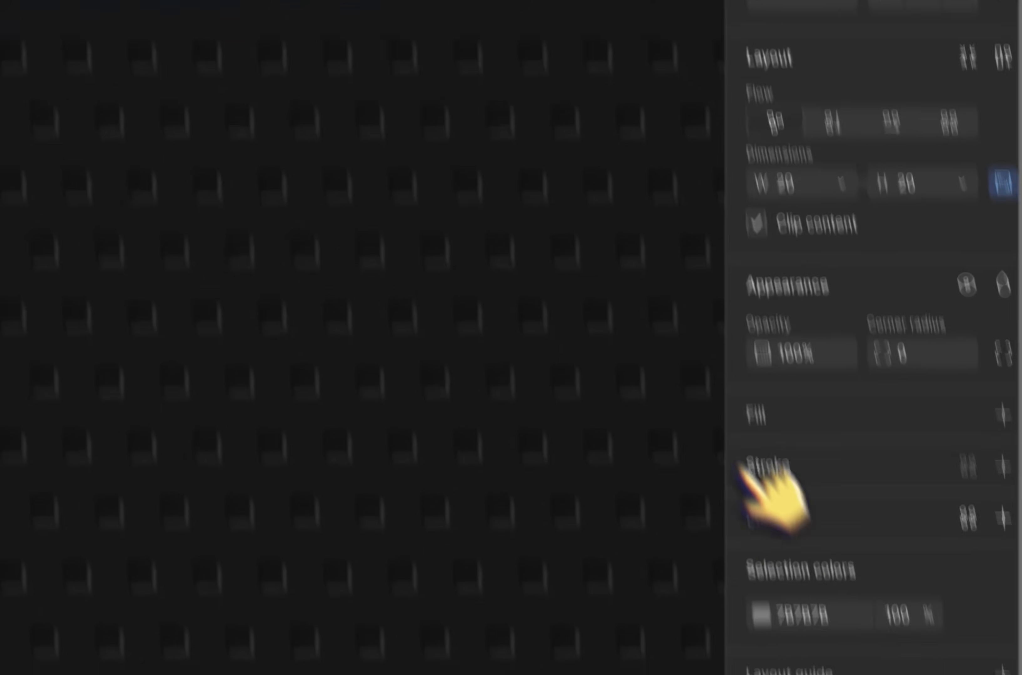
pyautogui.click(803, 616)
pyautogui.press('super+c')
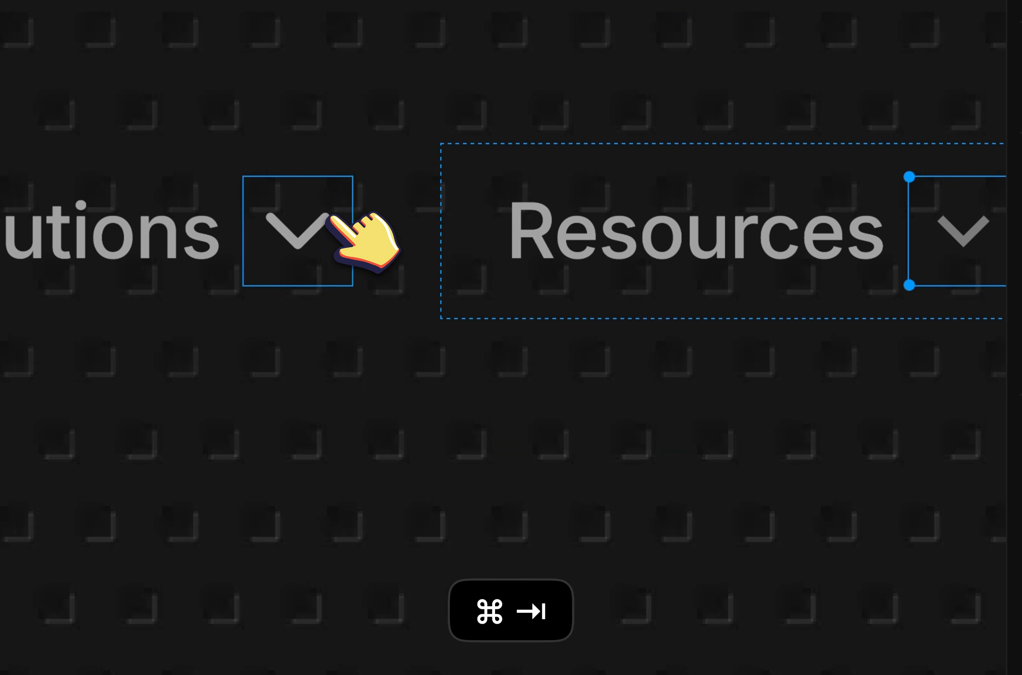
# Switch back to Framer and set the Solutions chevron's color to 7B7B7B
pyautogui.click(329, 230)
pyautogui.click(1018, 545)
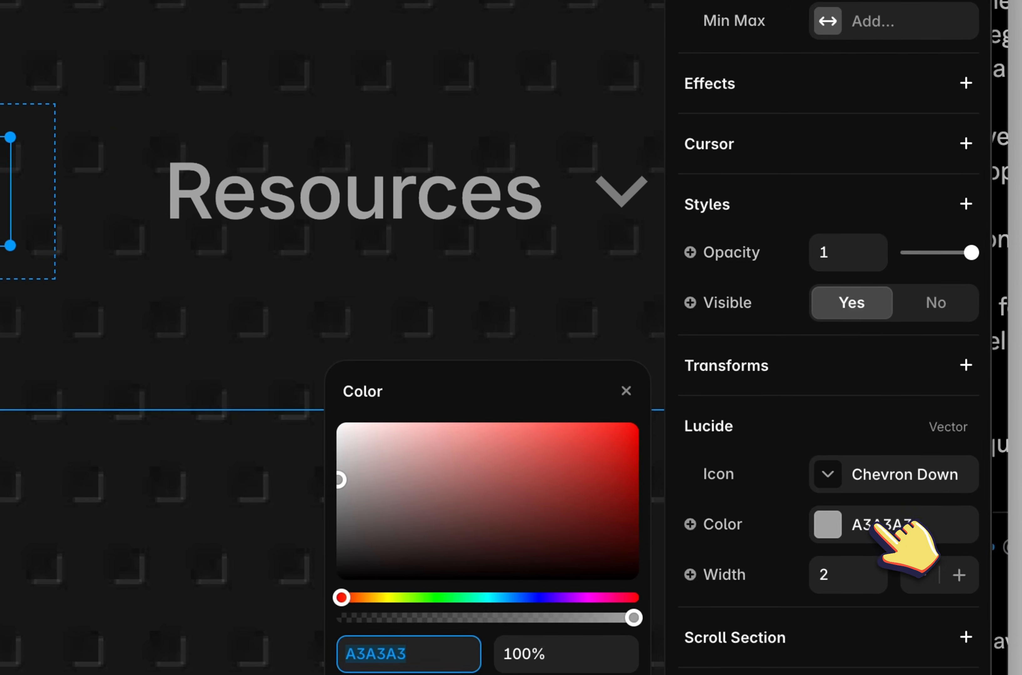
pyautogui.press('super+v')
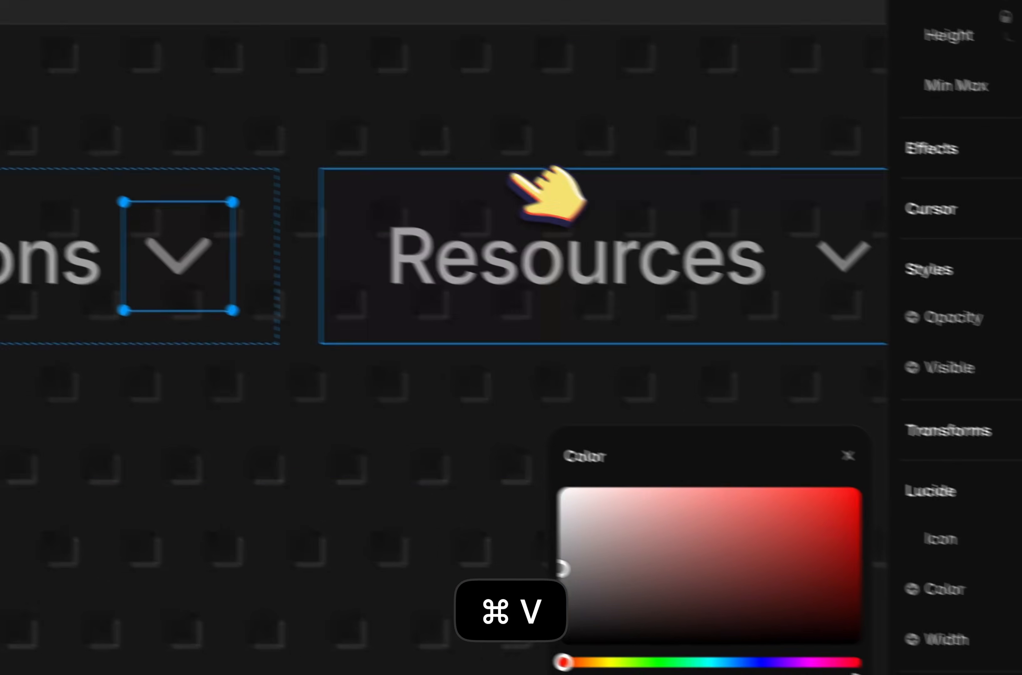
pyautogui.hscroll(4, 441, 202)
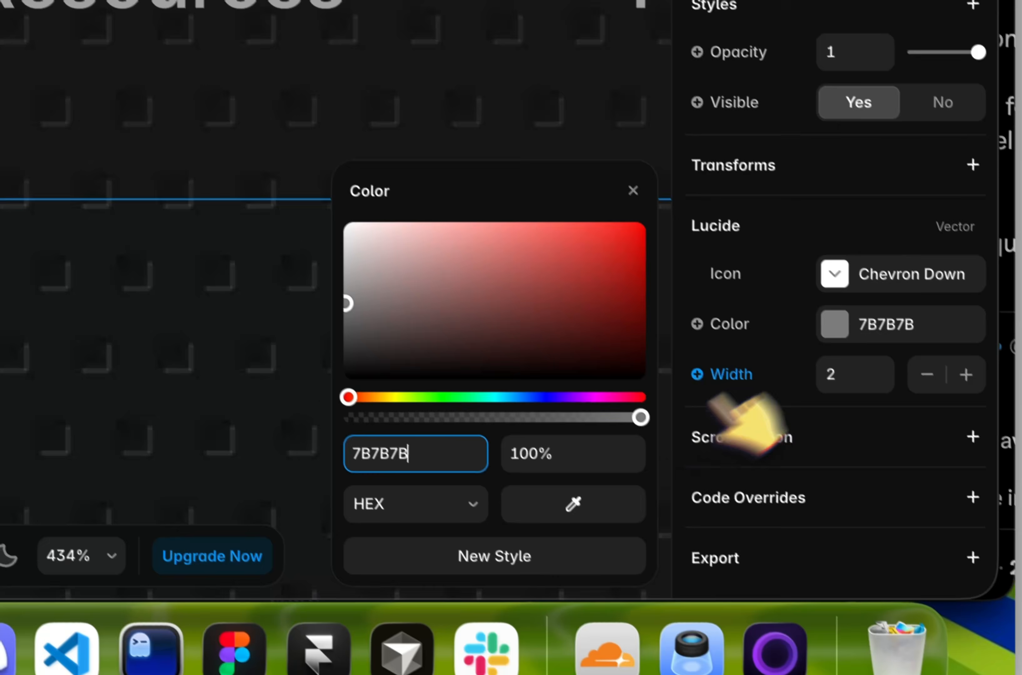
# Create a new color style named "icon color" from the chevron's color
pyautogui.click(555, 555)
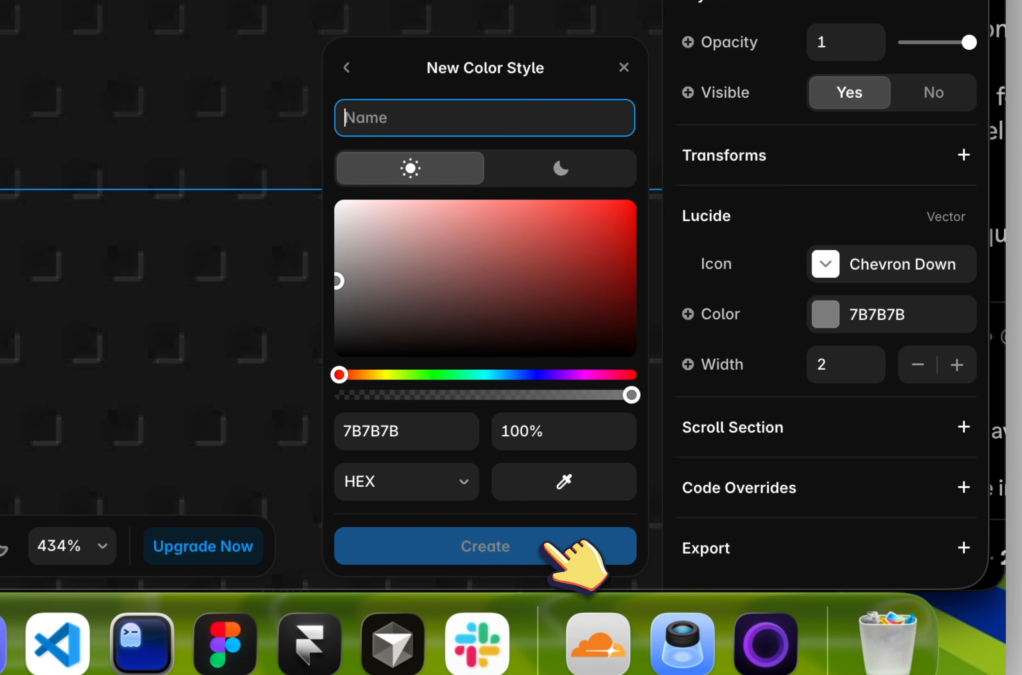
pyautogui.write('iconco')
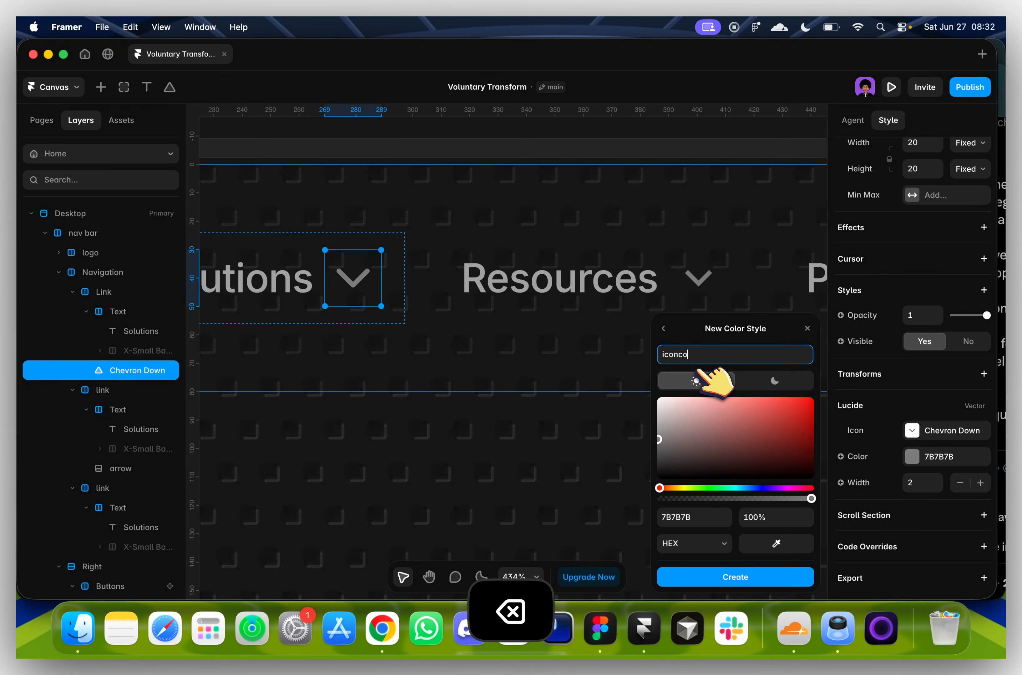
pyautogui.write('r')
pyautogui.press('Return')
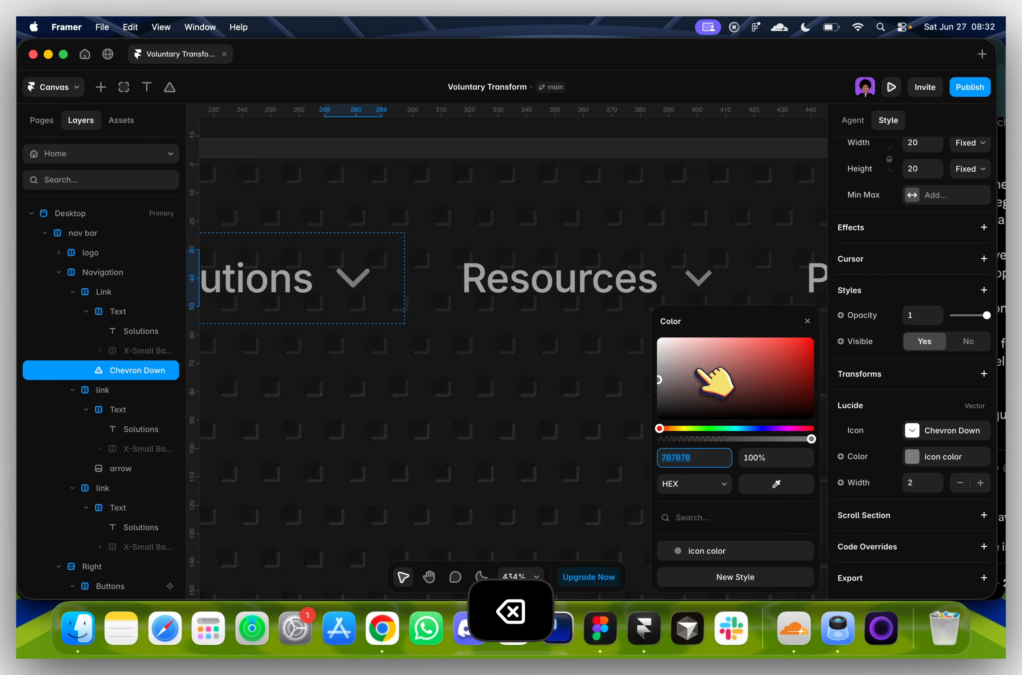
pyautogui.hscroll(1, 593, 268)
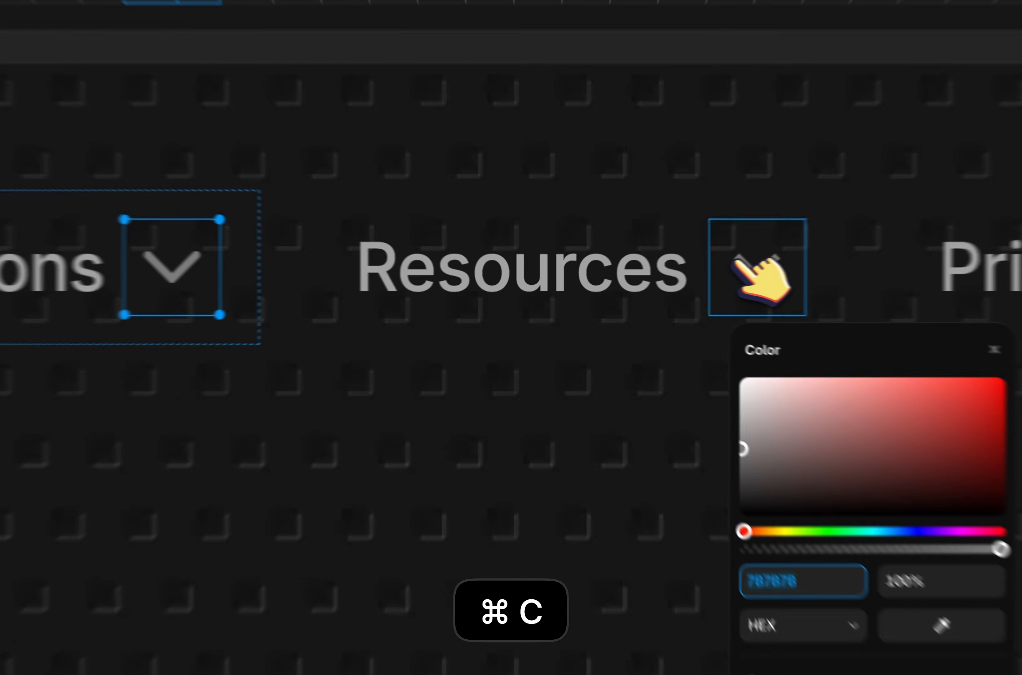
pyautogui.click(654, 264)
pyautogui.click(624, 238)
pyautogui.press('super+v')
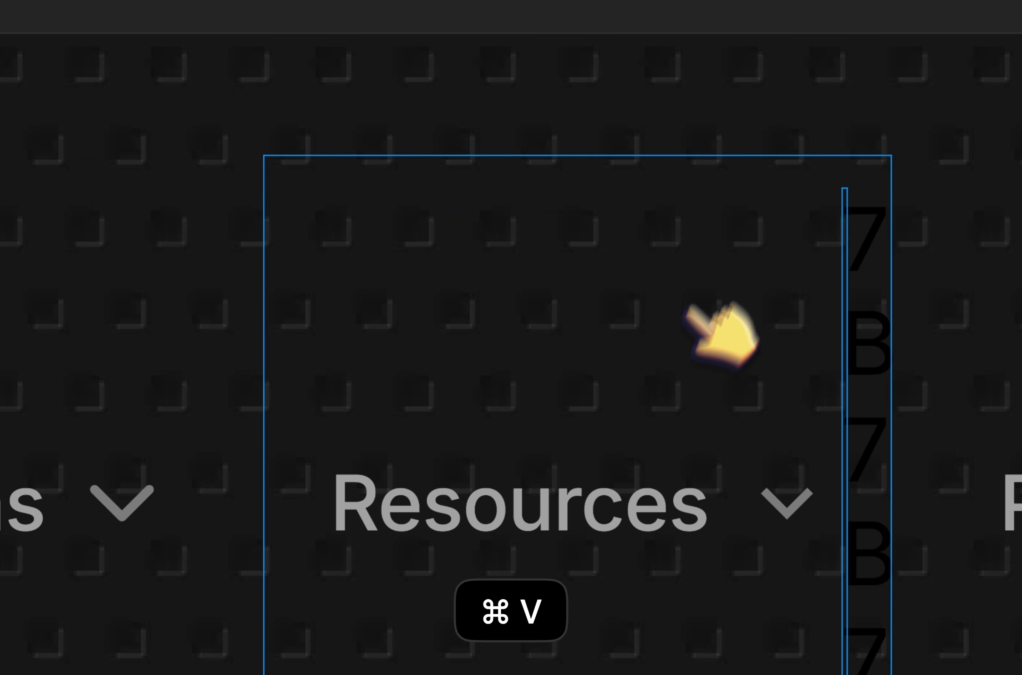
pyautogui.press('super+z')
# Wrap the Solutions link's chevron icon in a stack and rename the stack "chevron"
pyautogui.click(123, 266)
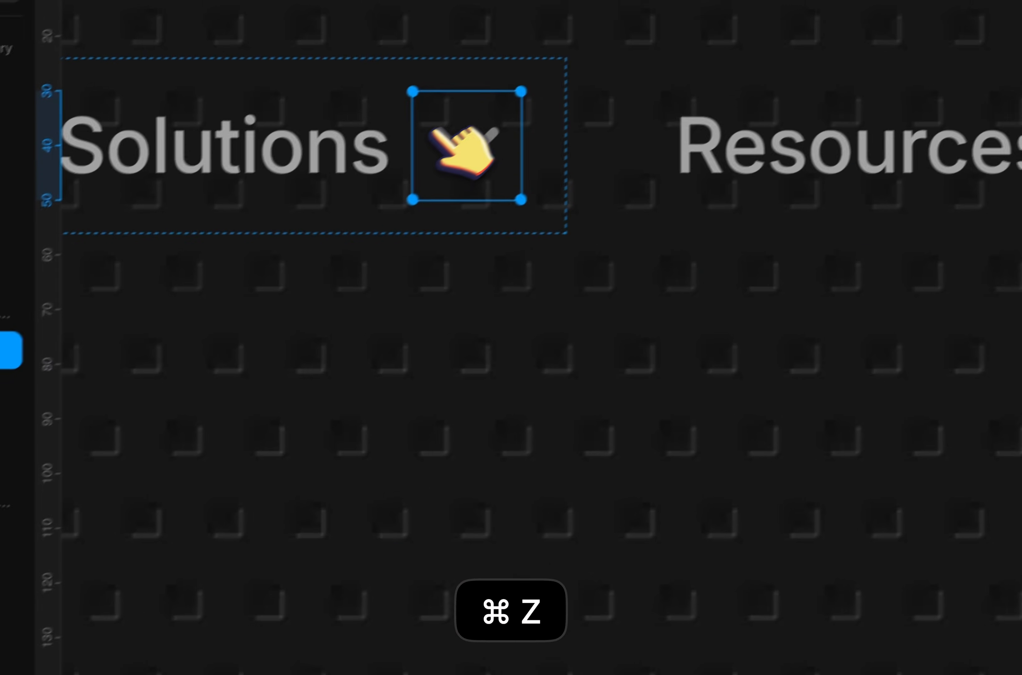
pyautogui.rightClick(125, 268)
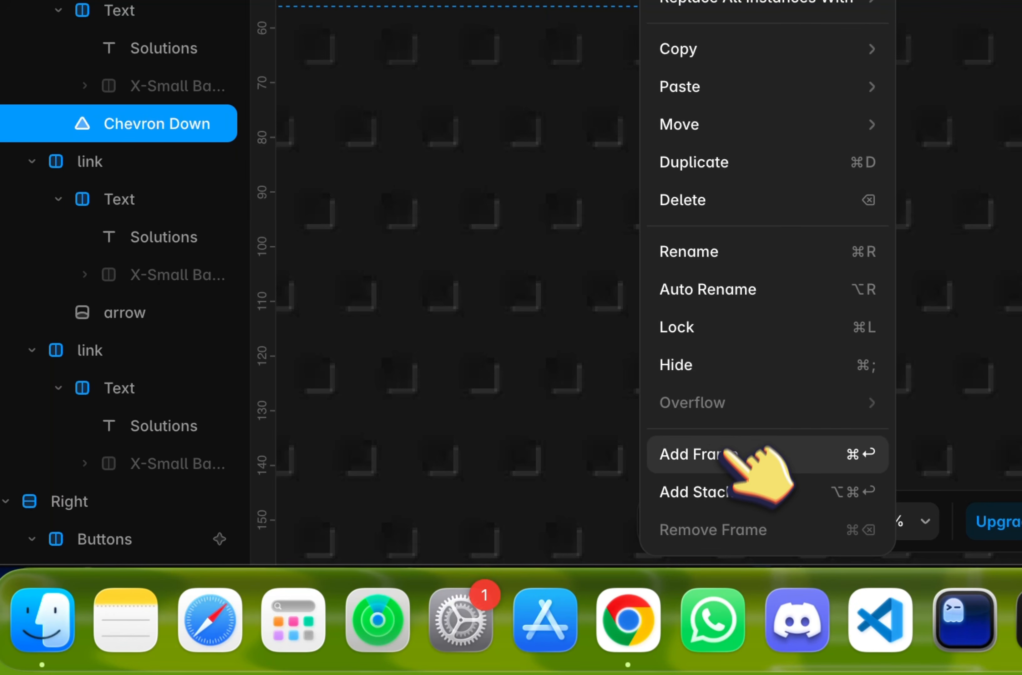
pyautogui.click(731, 481)
pyautogui.doubleClick(186, 208)
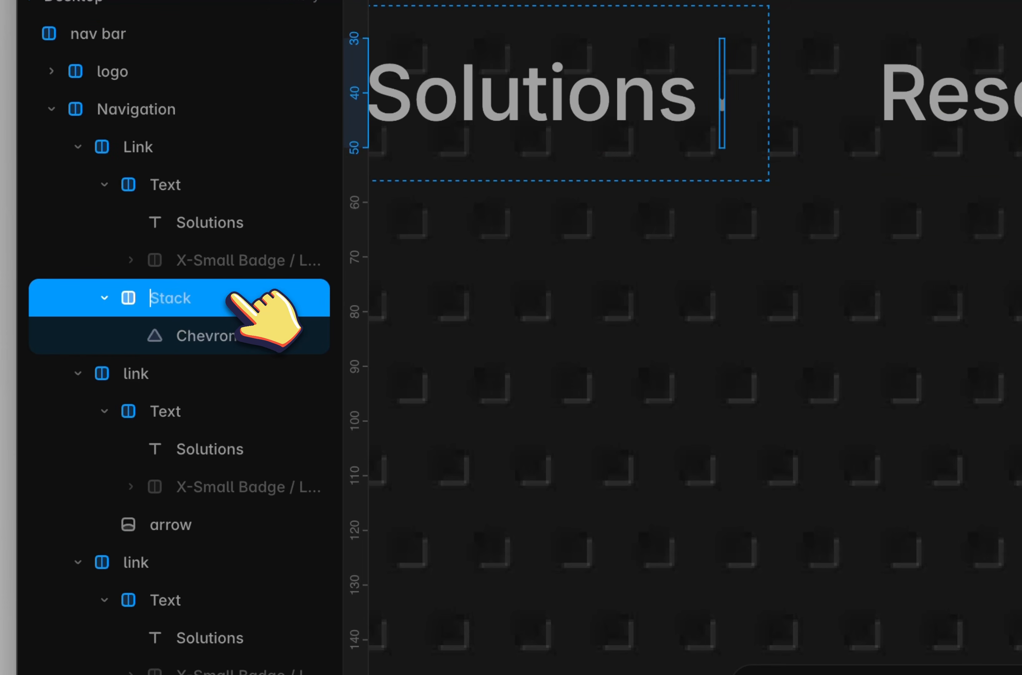
pyautogui.write('chevr')
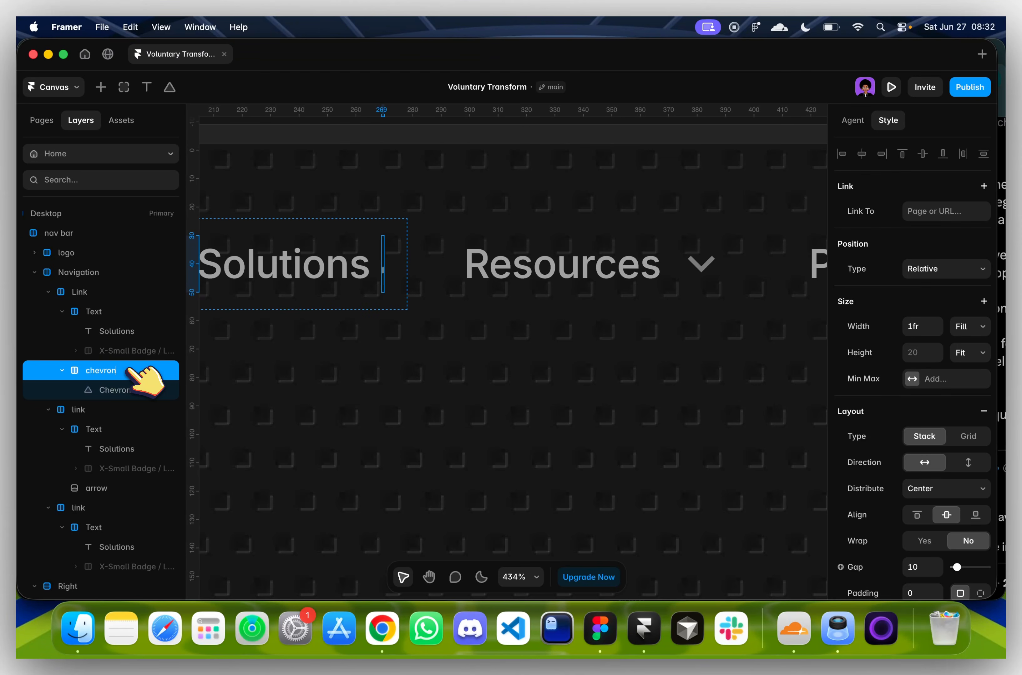
pyautogui.write('on')
pyautogui.press('Return')
# Set the width of the Solutions link's chevron stack to Fit Content
pyautogui.click(968, 327)
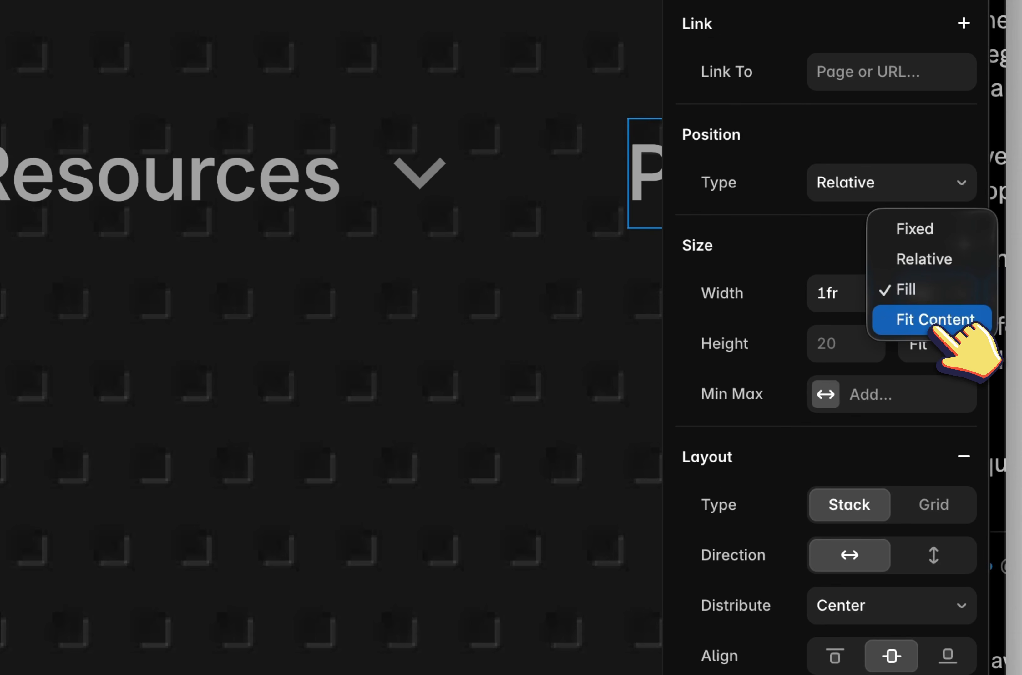
pyautogui.click(934, 328)
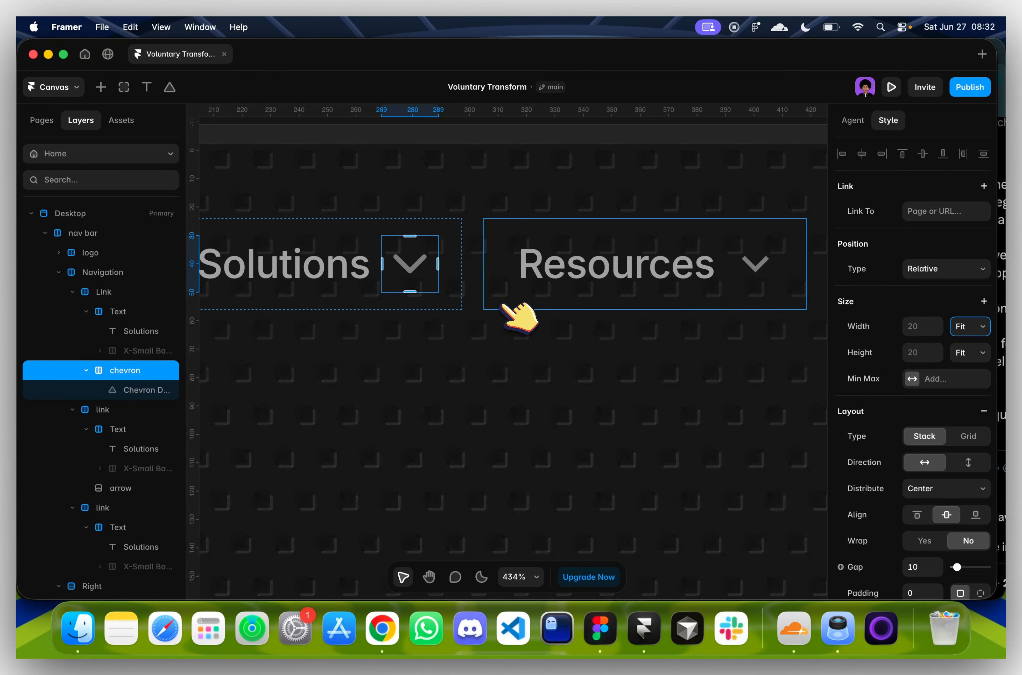
pyautogui.scroll(-10, 939, 385)
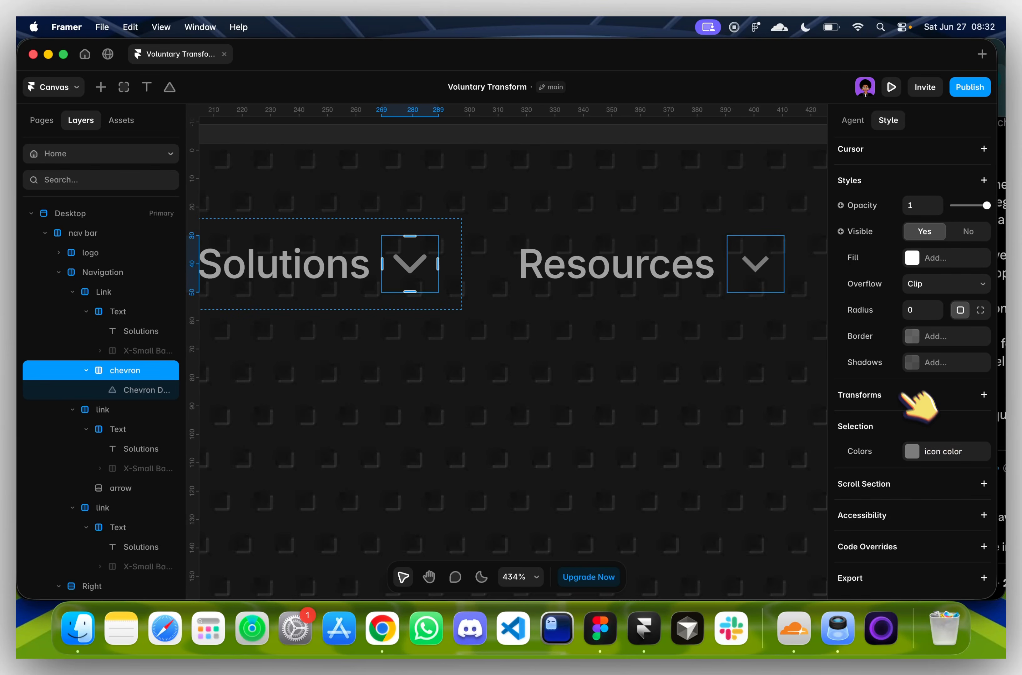
pyautogui.scroll(3, 902, 394)
pyautogui.hscroll(1, 465, 258)
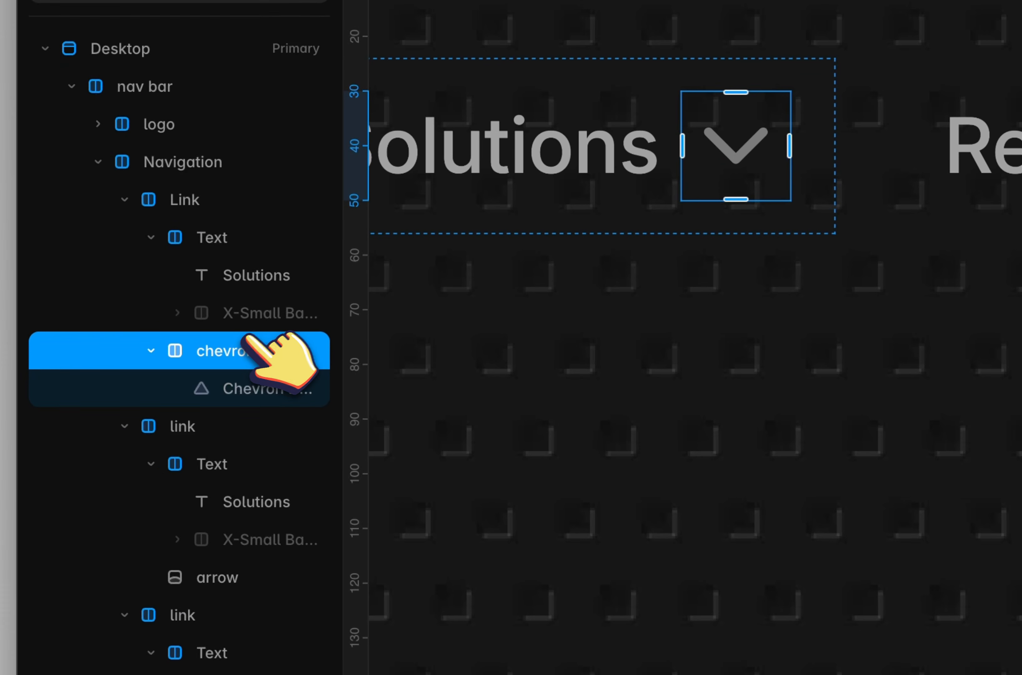
pyautogui.click(484, 217)
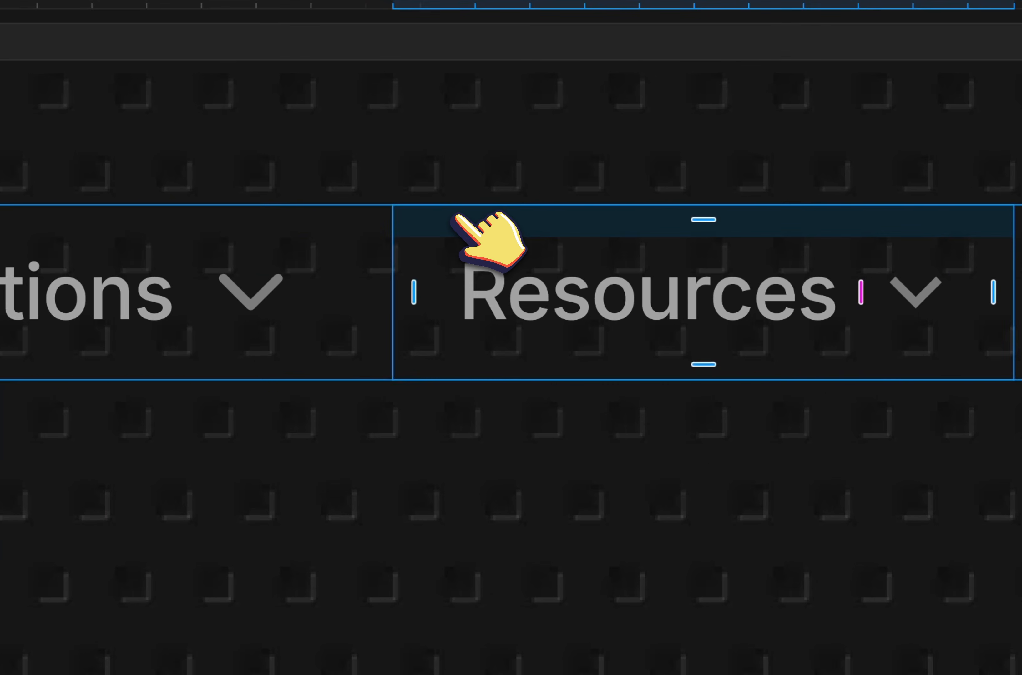
pyautogui.press('super+v')
pyautogui.hscroll(5, 724, 389)
pyautogui.scroll(-5, 704, 383)
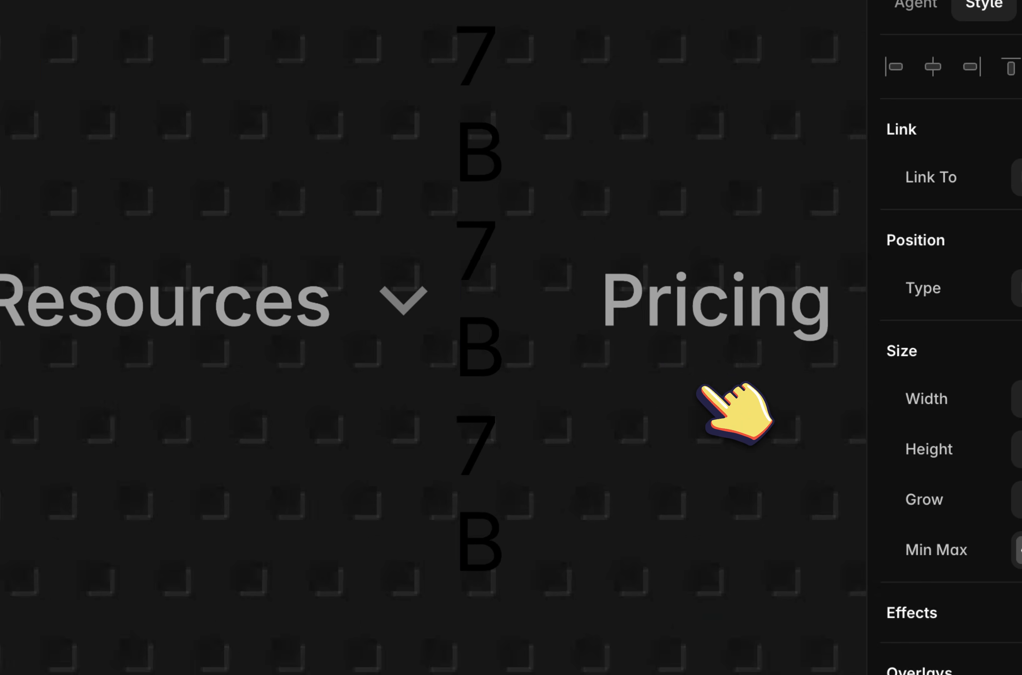
pyautogui.click(518, 346)
pyautogui.press('BackSpace')
pyautogui.press('super+z')
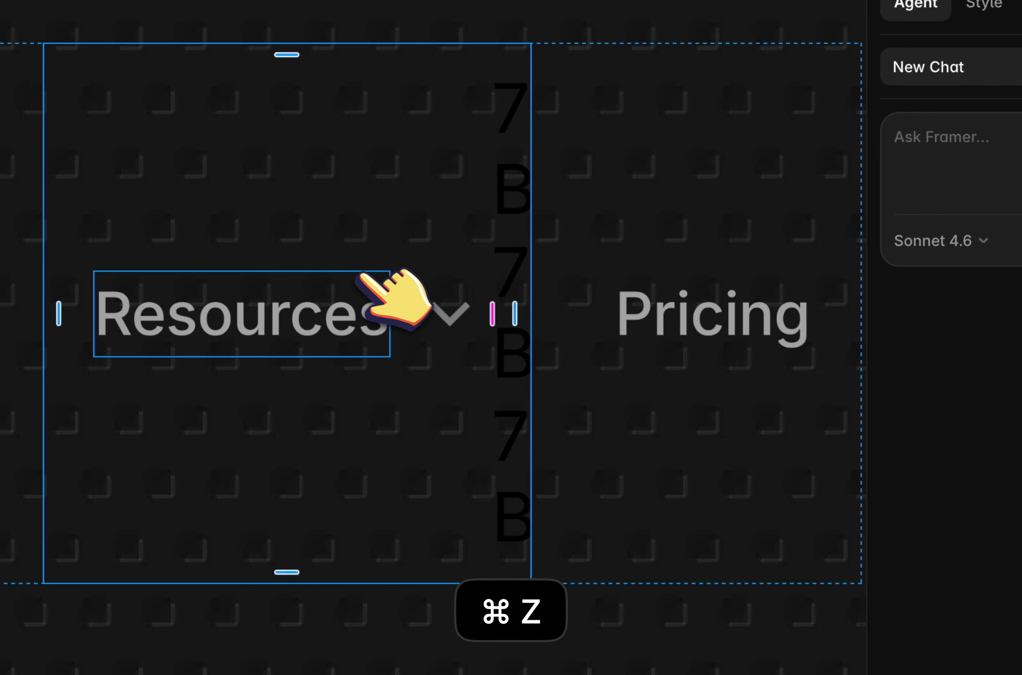
pyautogui.click(254, 569)
pyautogui.press('BackSpace')
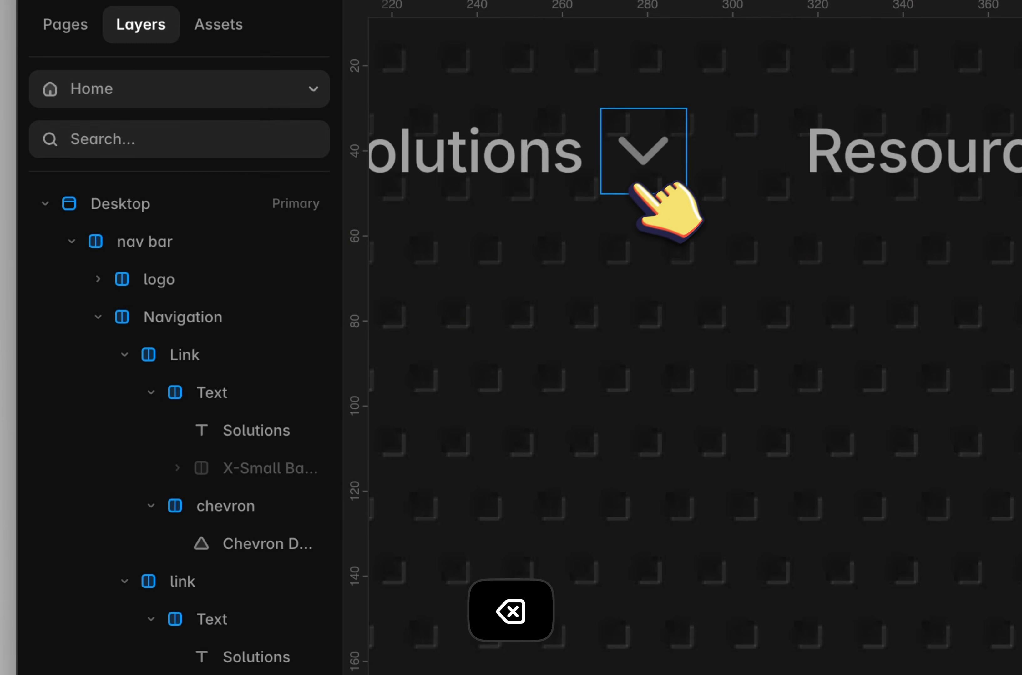
# Copy the chevron stack from the Solutions link into the Resources link and delete the old Resources arrow
pyautogui.click(636, 184)
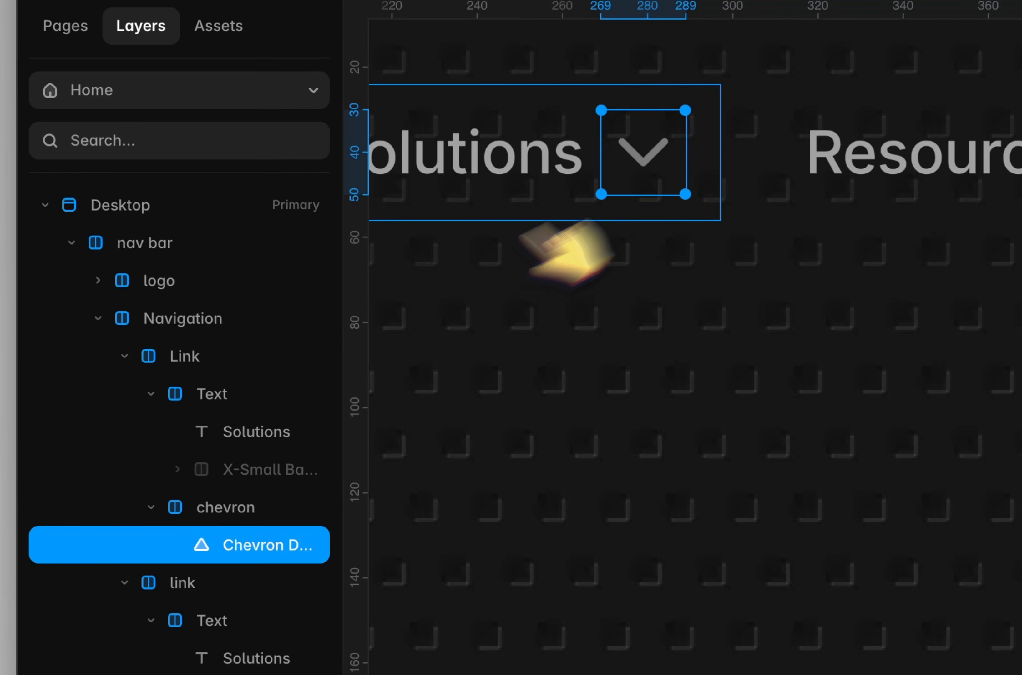
pyautogui.click(252, 500)
pyautogui.press('super+c')
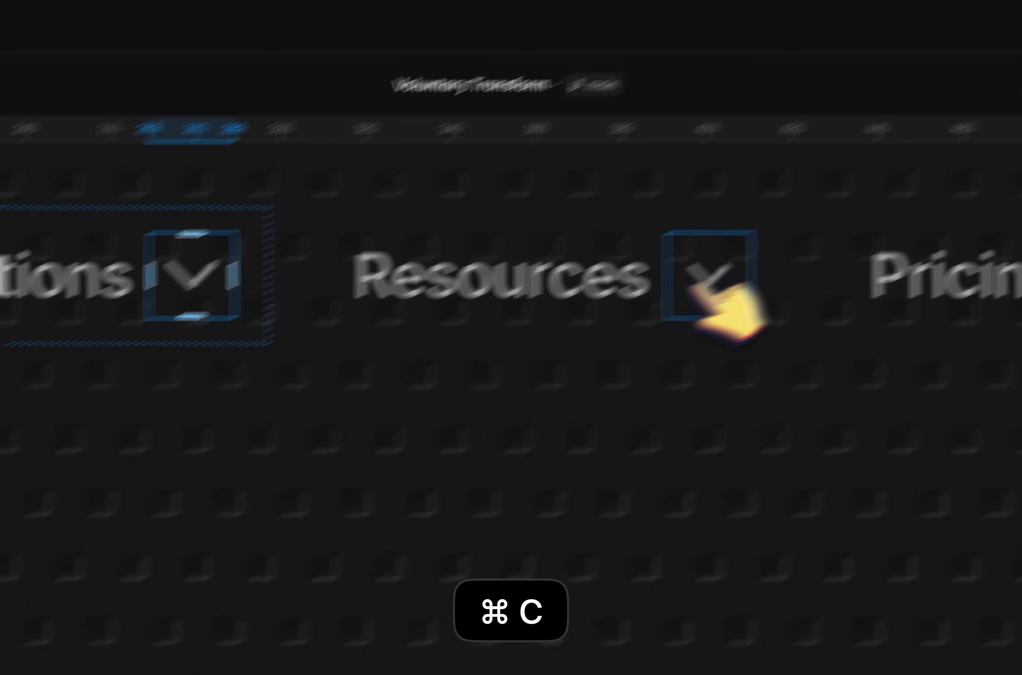
pyautogui.click(559, 319)
pyautogui.press('super+v')
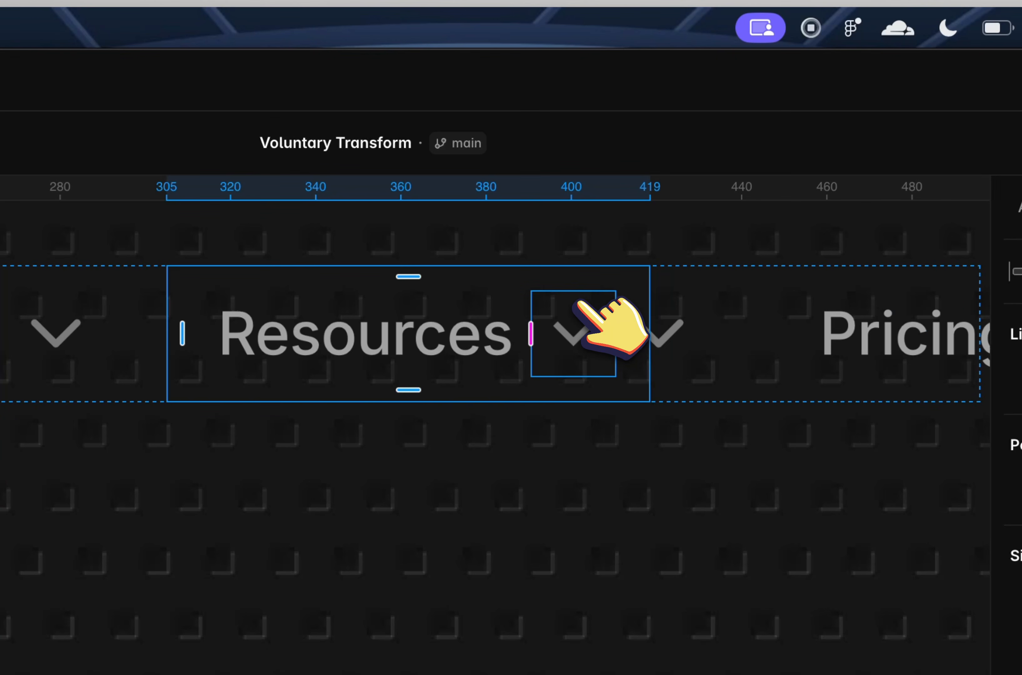
pyautogui.press('BackSpace')
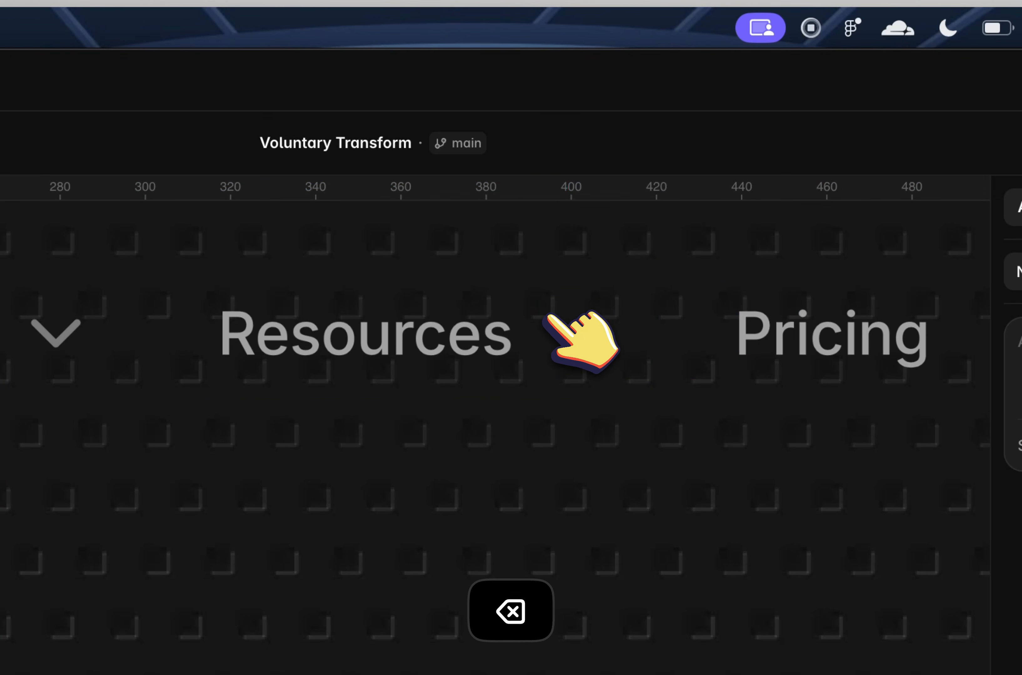
# Switch to Figma and inspect the layout, fill and effects settings of the Apex design's nav bar
pyautogui.scroll(-5, 548, 316)
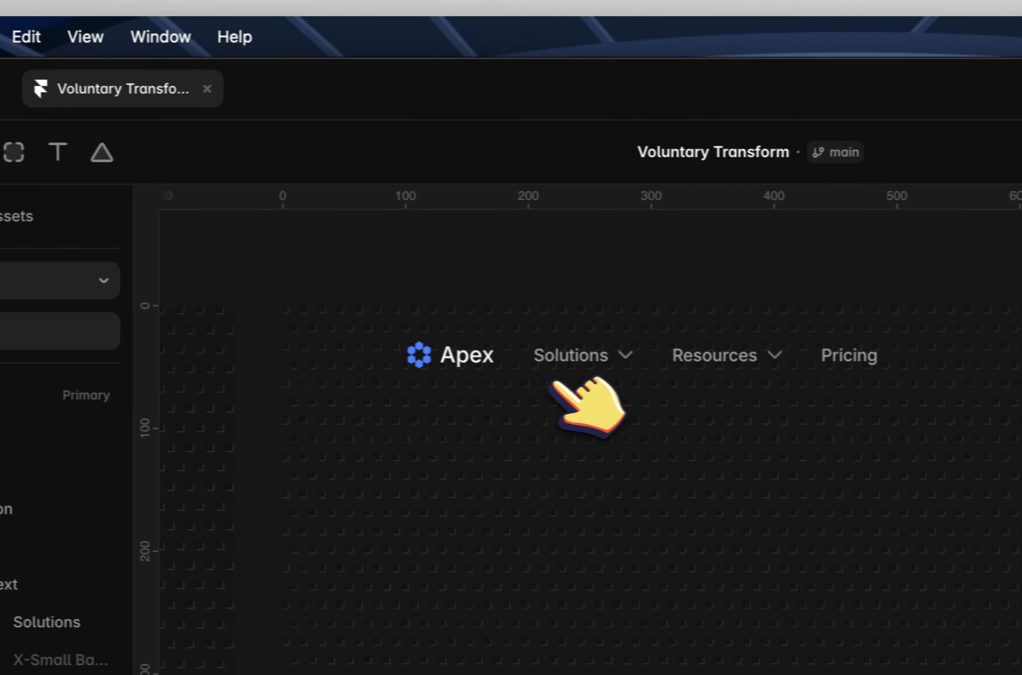
pyautogui.click(345, 363)
pyautogui.press('super+Tab')
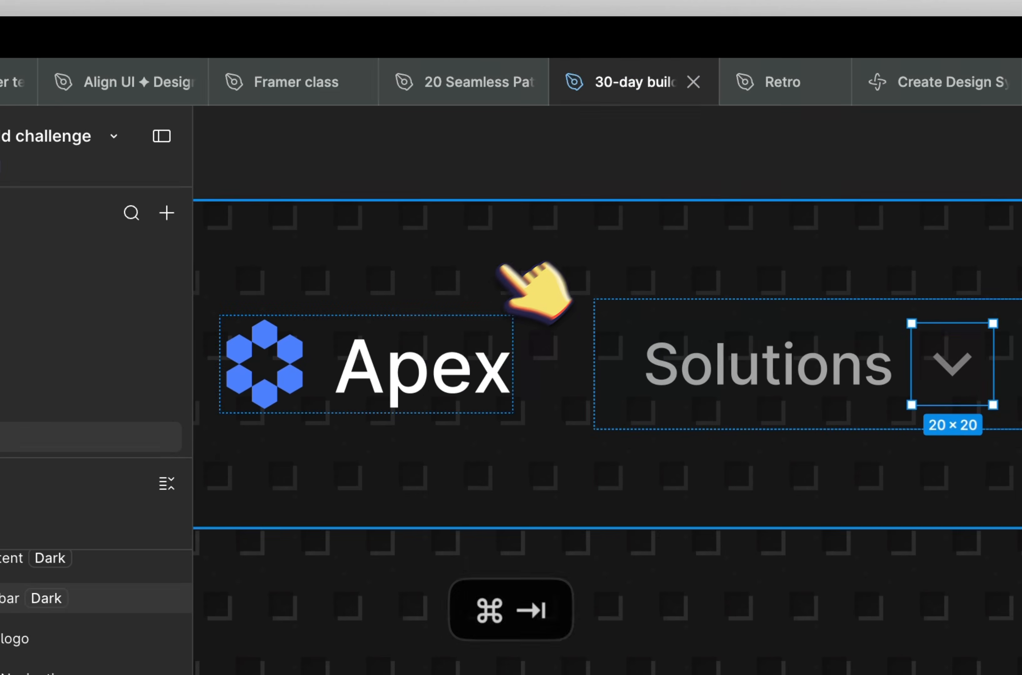
pyautogui.scroll(-5, 501, 266)
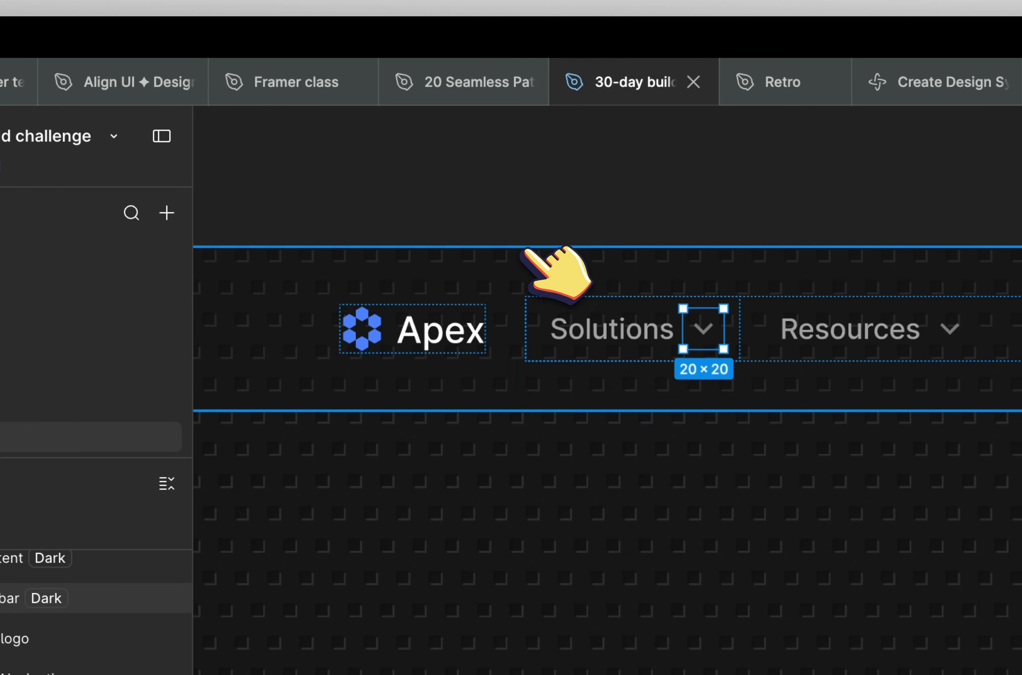
pyautogui.click(552, 269)
pyautogui.scroll(-5, 825, 438)
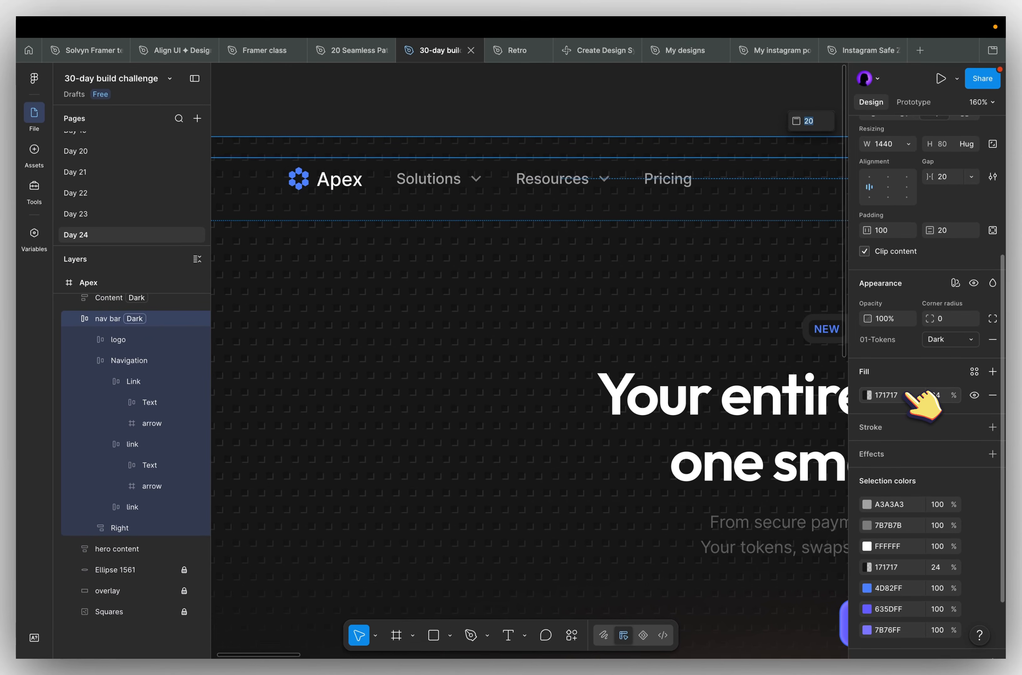
# Switch back to Framer, add a background blur filter to the nav bar and adjust its amount
pyautogui.press('super+Tab')
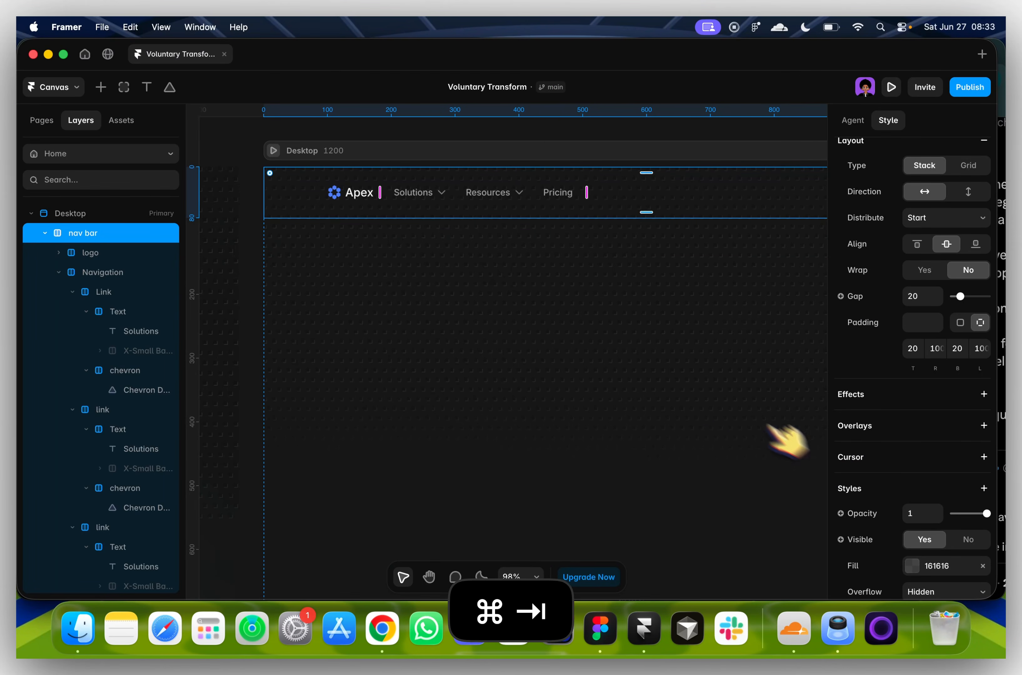
pyautogui.scroll(-5, 919, 433)
pyautogui.click(921, 317)
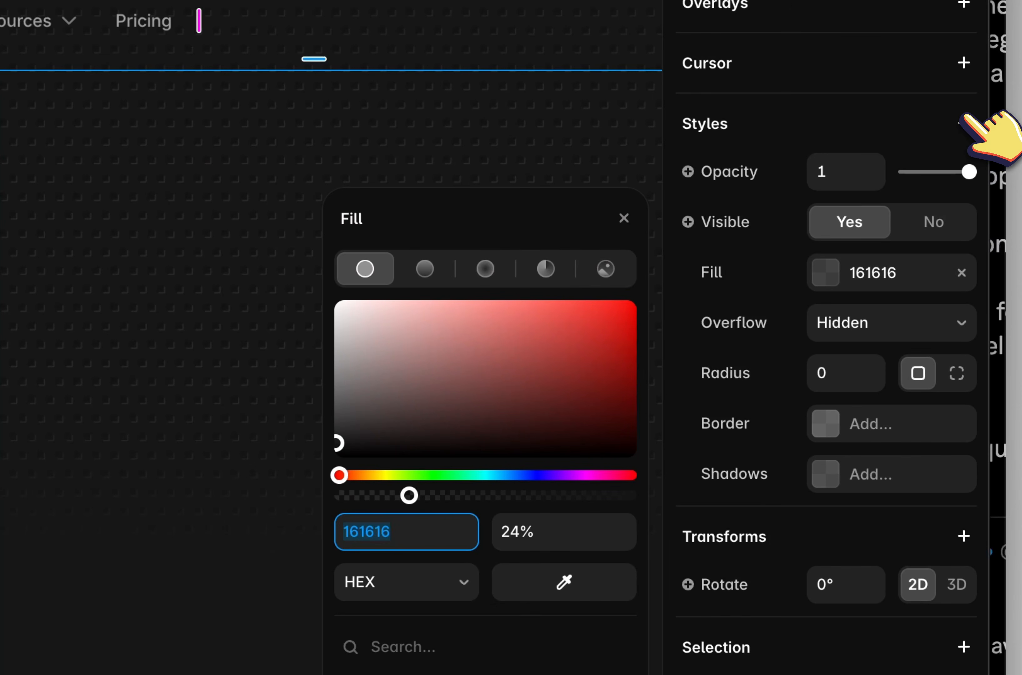
pyautogui.click(963, 124)
pyautogui.moveTo(792, 274)
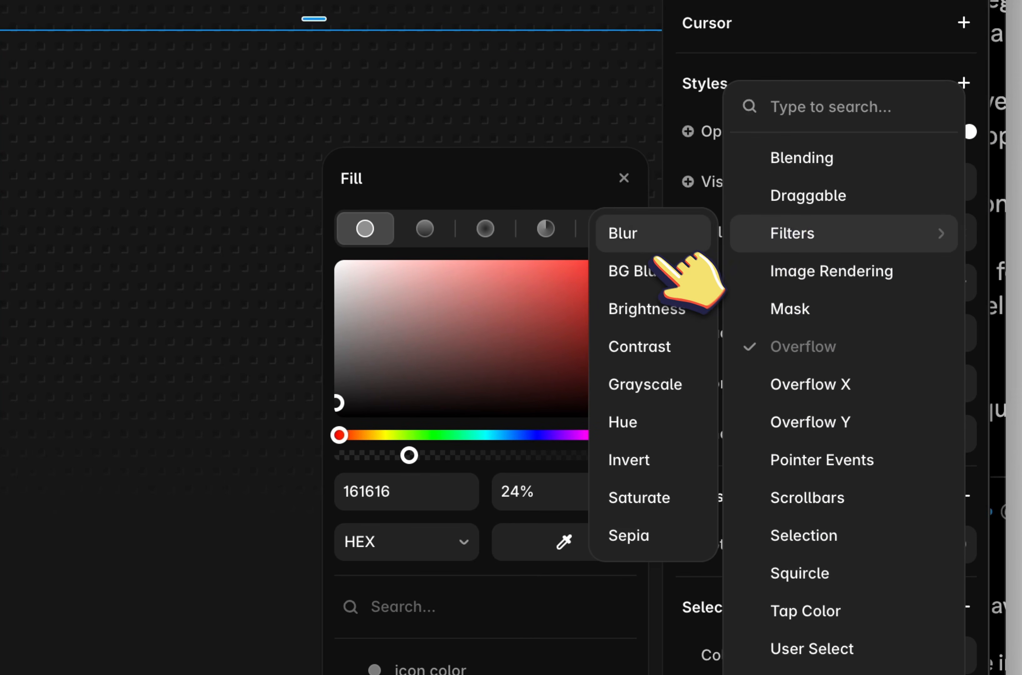
pyautogui.click(649, 268)
pyautogui.scroll(-3, 789, 239)
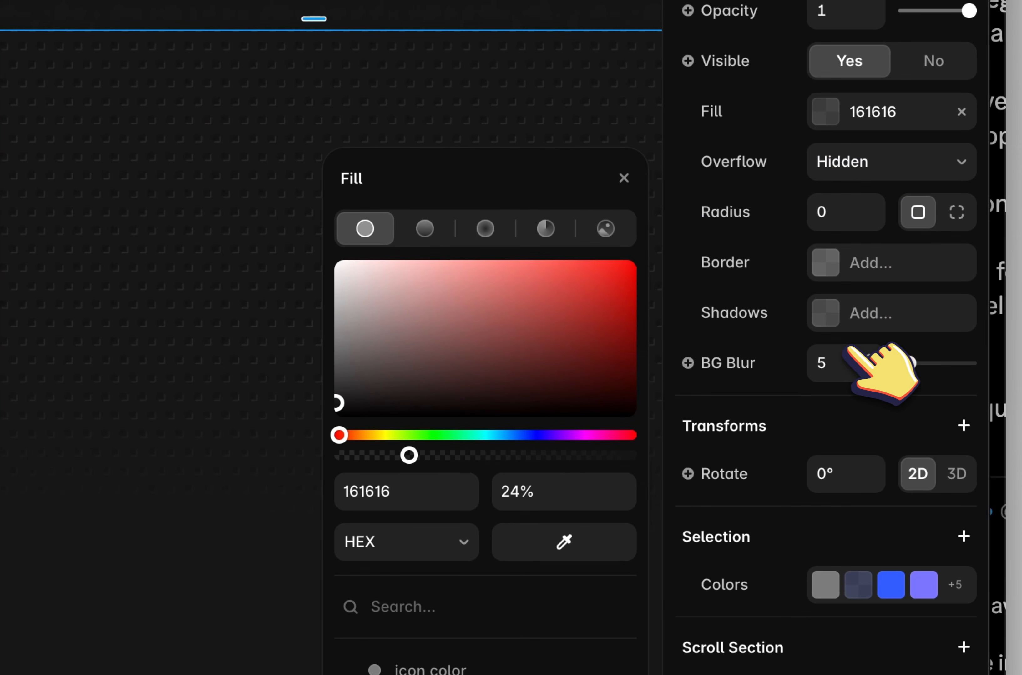
pyautogui.click(846, 357)
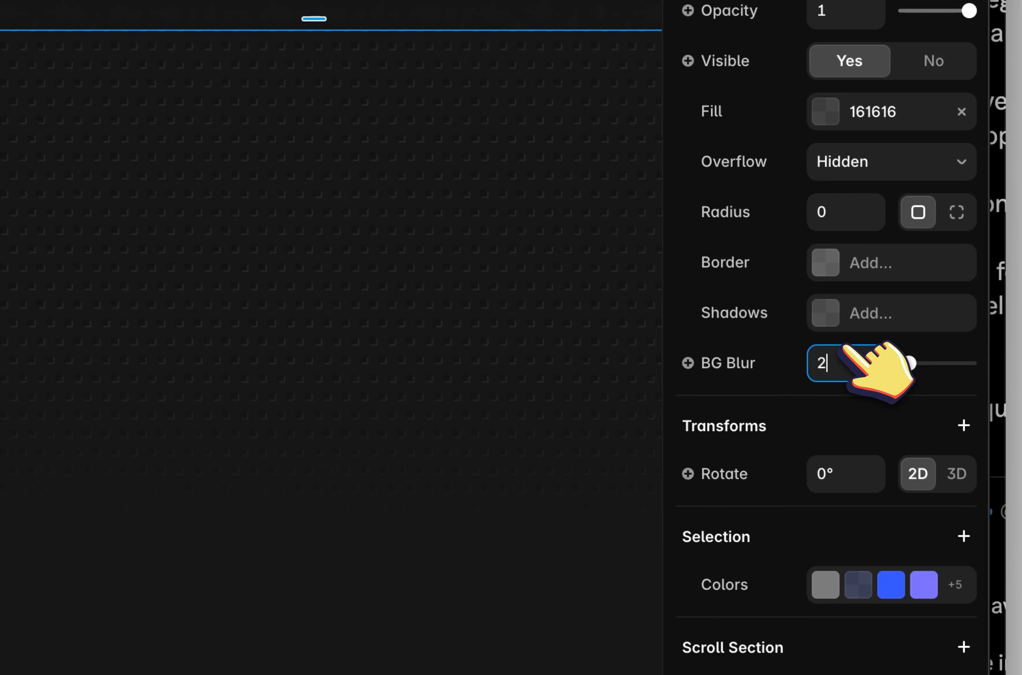
pyautogui.scroll(10, 876, 166)
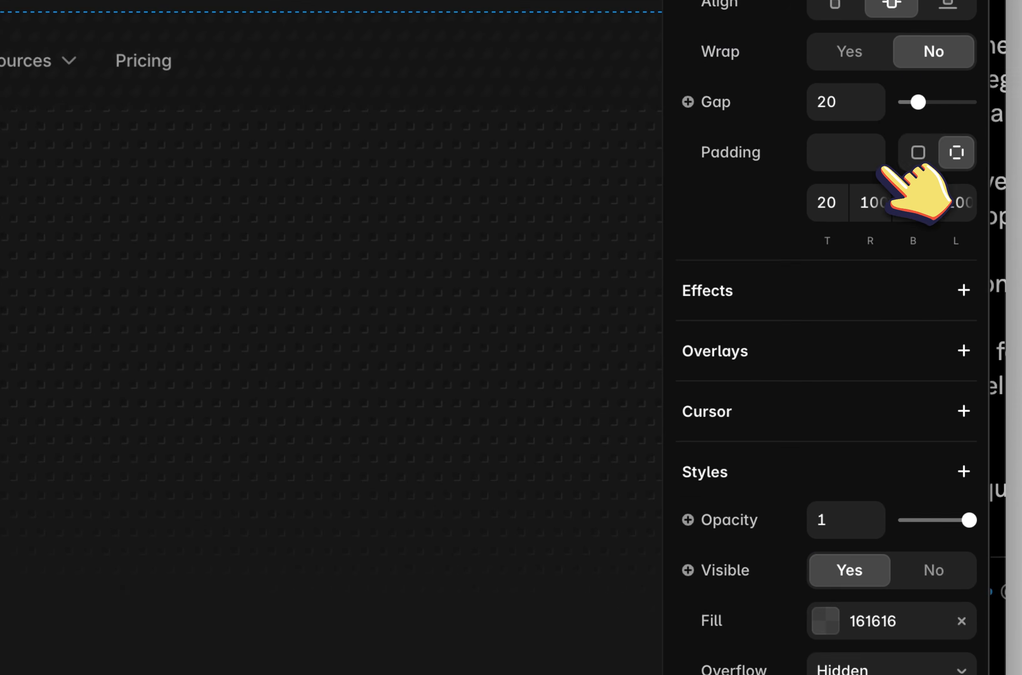
# Set the opacity of the nav bar's 161616 fill to 16%
pyautogui.scroll(-3, 873, 192)
pyautogui.click(831, 546)
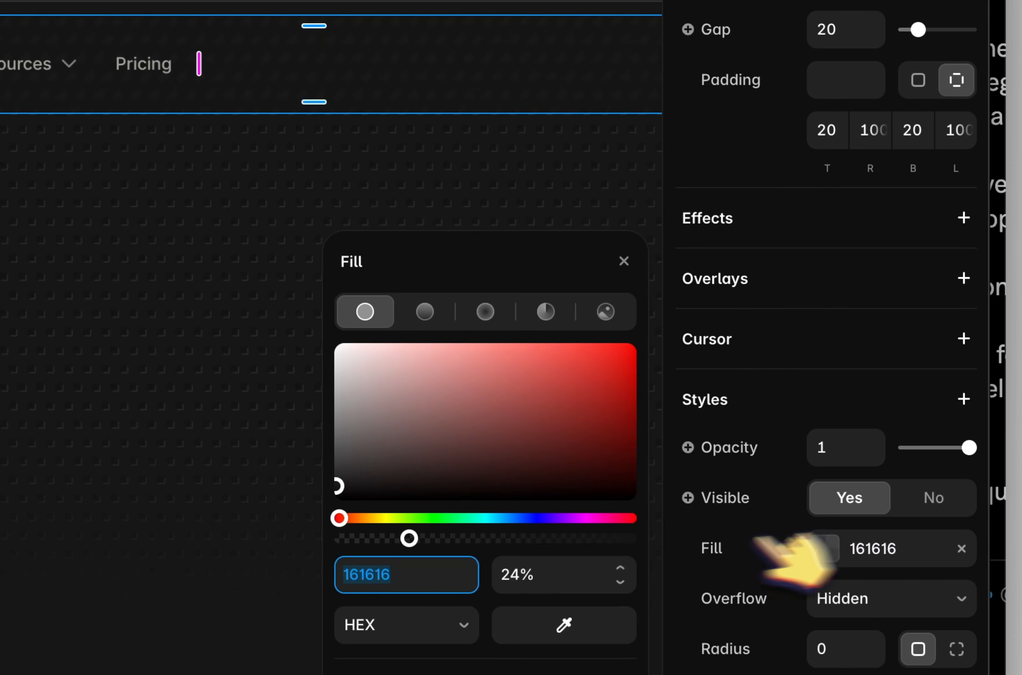
pyautogui.click(530, 582)
pyautogui.write('16')
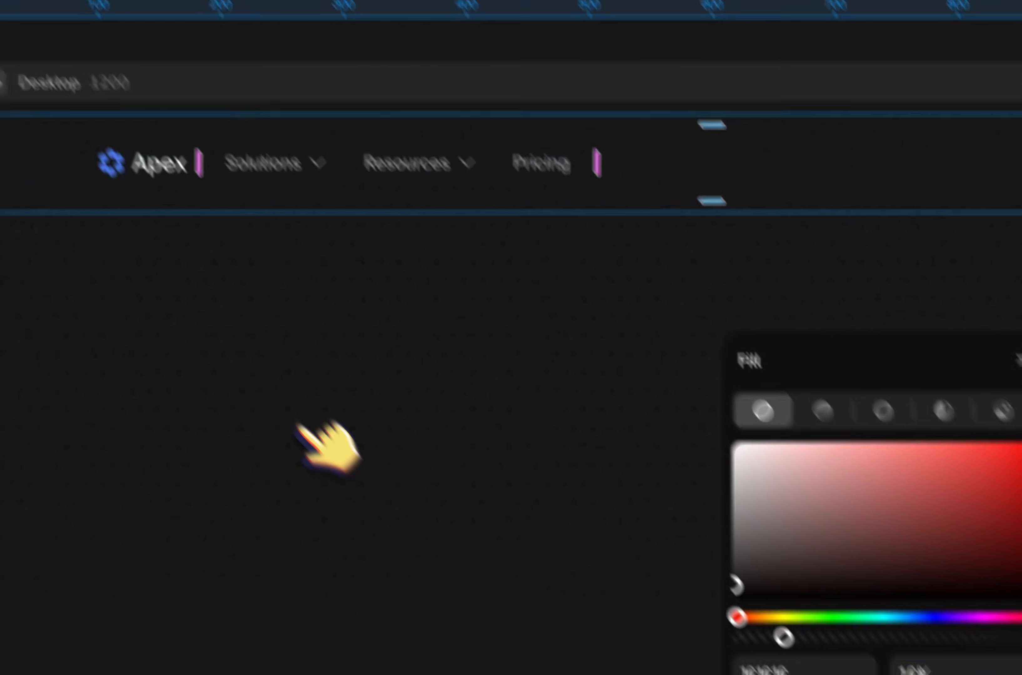
pyautogui.click(342, 484)
# Set the nav bar's left and right padding to 70
pyautogui.scroll(-4, 342, 484)
pyautogui.hscroll(3, 342, 487)
pyautogui.scroll(-2, 342, 487)
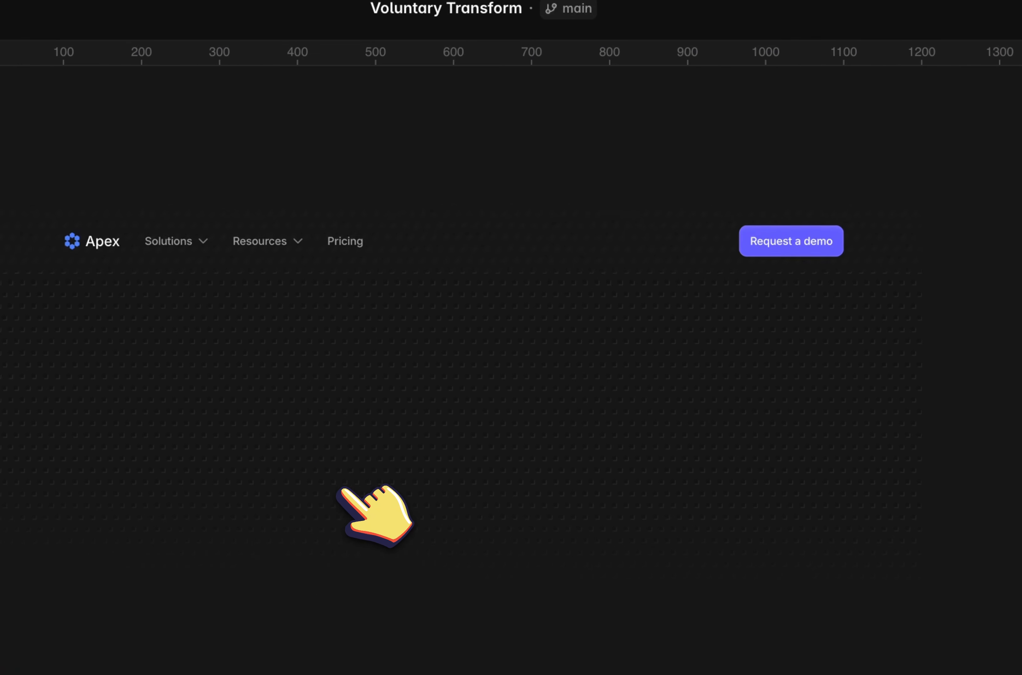
pyautogui.hscroll(-3, 342, 489)
pyautogui.hscroll(-3, 341, 487)
pyautogui.scroll(-1, 341, 488)
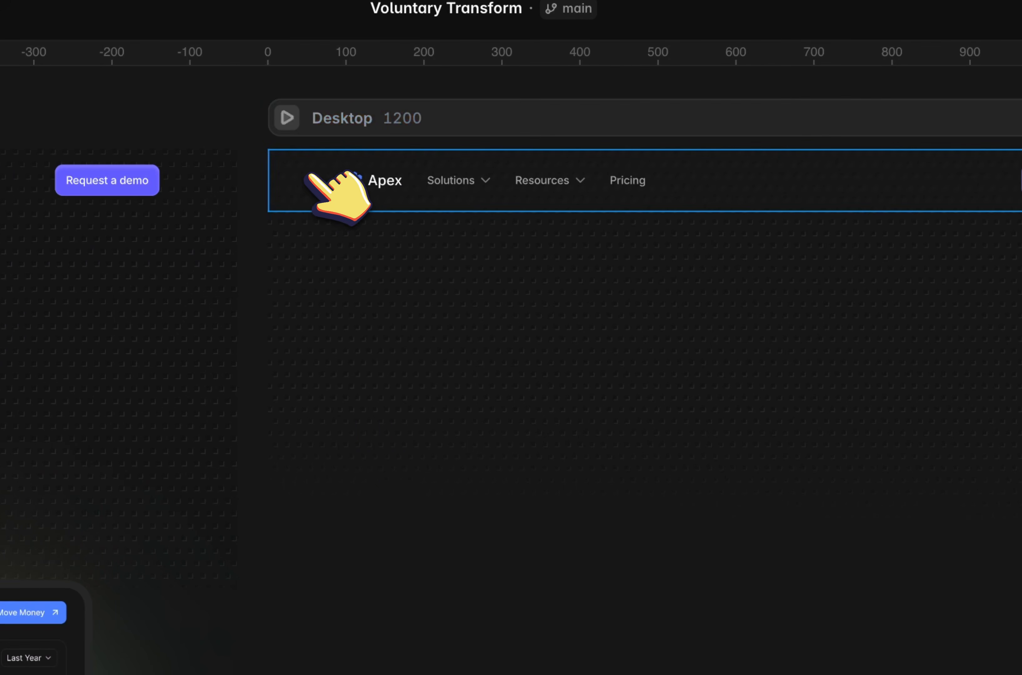
pyautogui.click(309, 176)
pyautogui.click(871, 332)
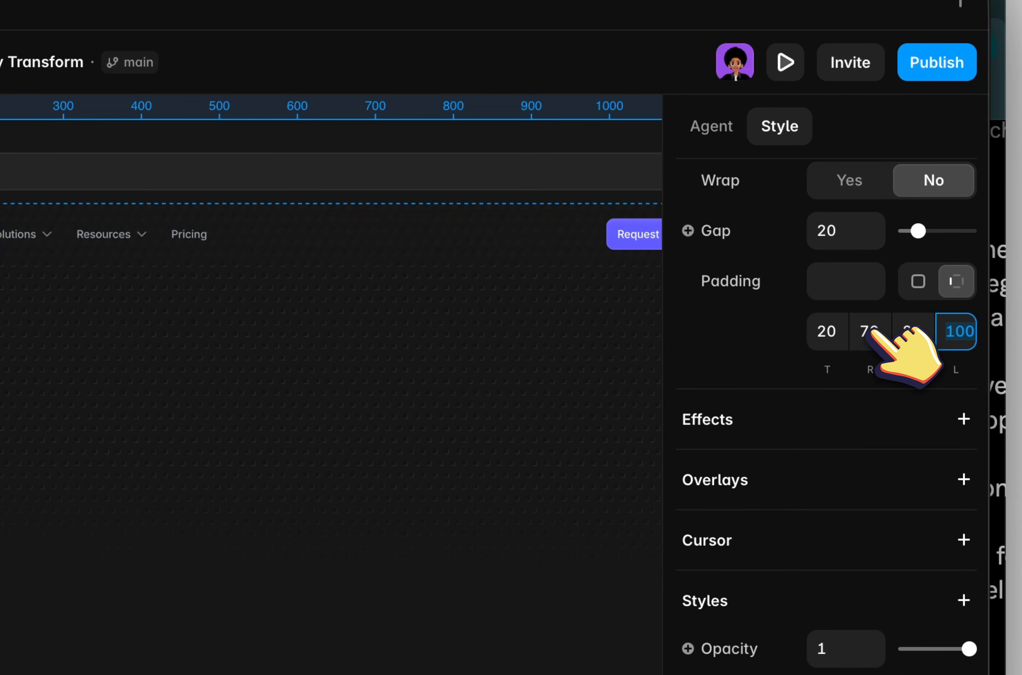
pyautogui.click(39, 305)
# Switch to Chrome and review the Day 24 task post with the hero section reference image
pyautogui.hscroll(4, 39, 305)
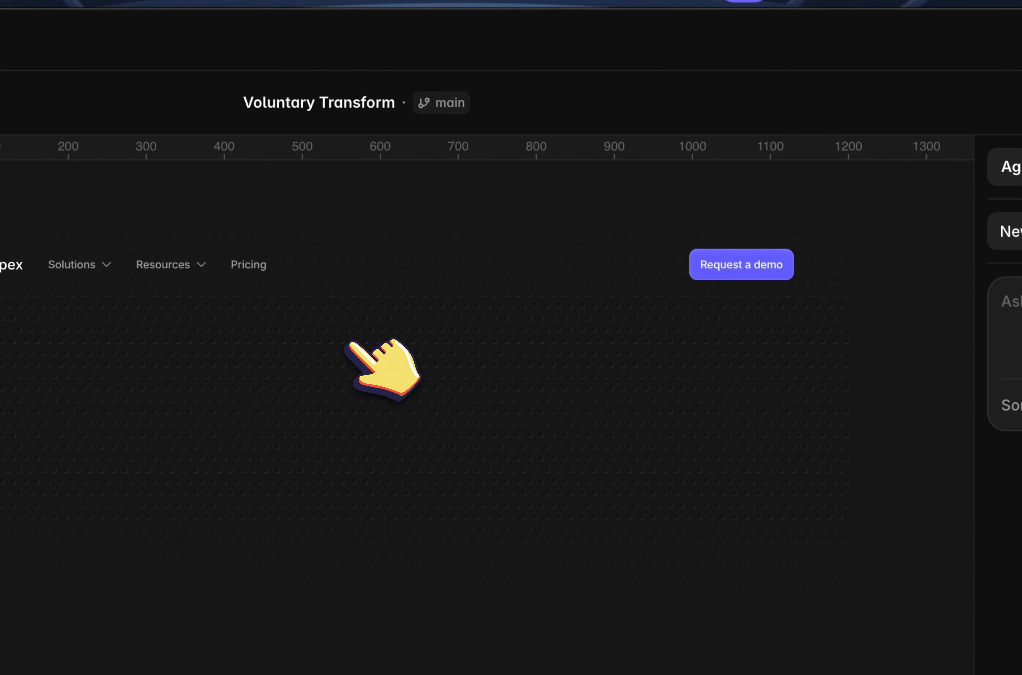
pyautogui.hscroll(-5, 39, 305)
pyautogui.scroll(-1, 39, 305)
pyautogui.scroll(3, 349, 345)
pyautogui.scroll(-2, 350, 343)
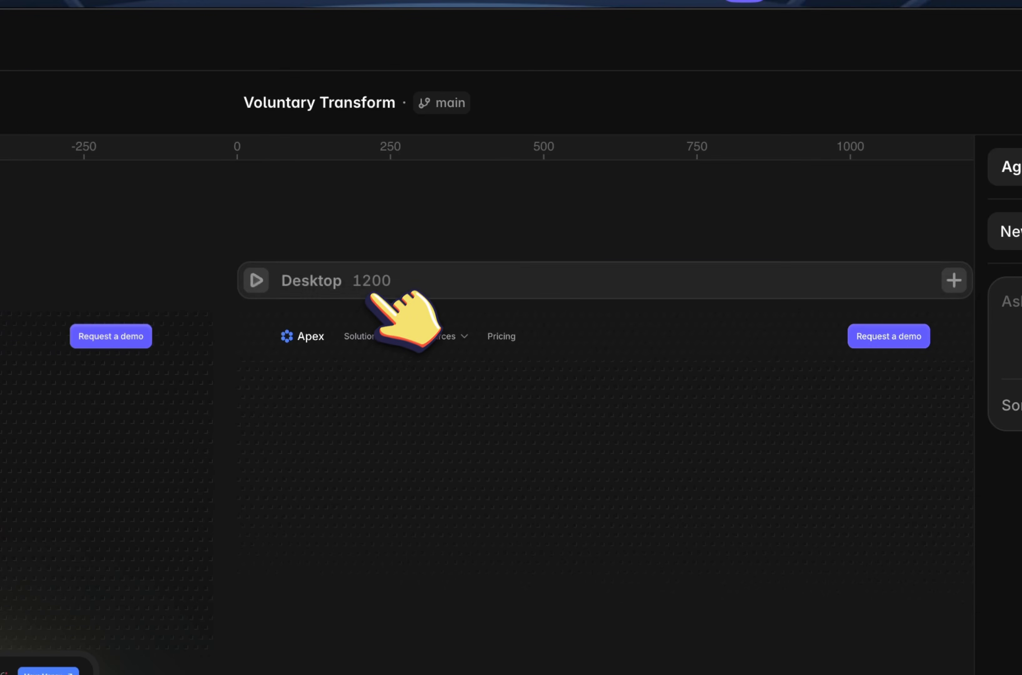
pyautogui.click(372, 293)
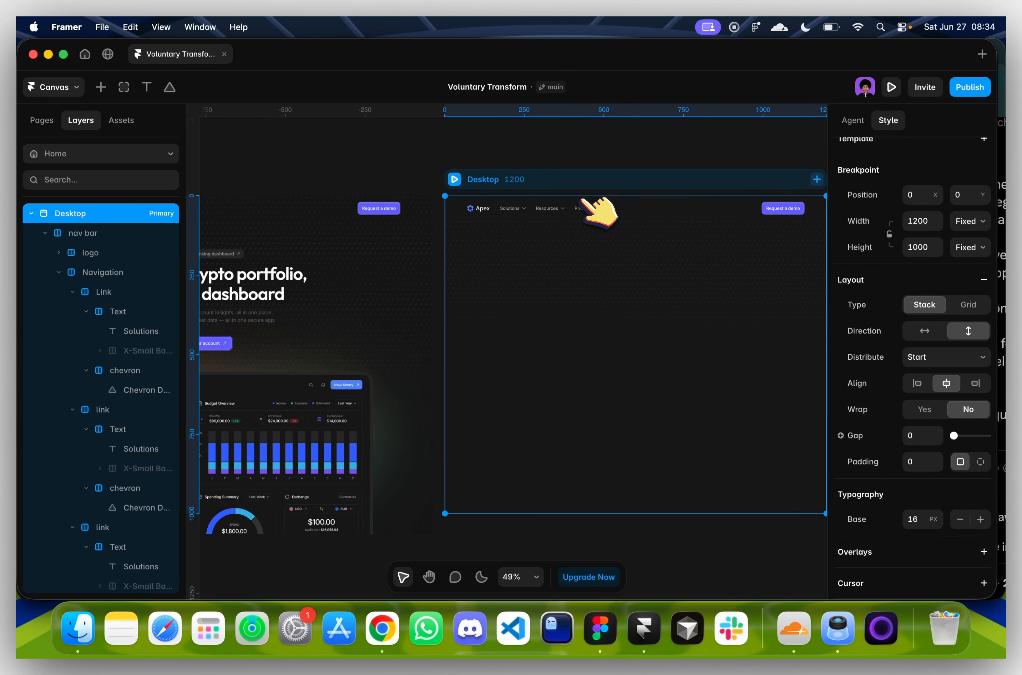
pyautogui.press('super+Tab')
pyautogui.press('super+Tab')
pyautogui.press('super+Tab')
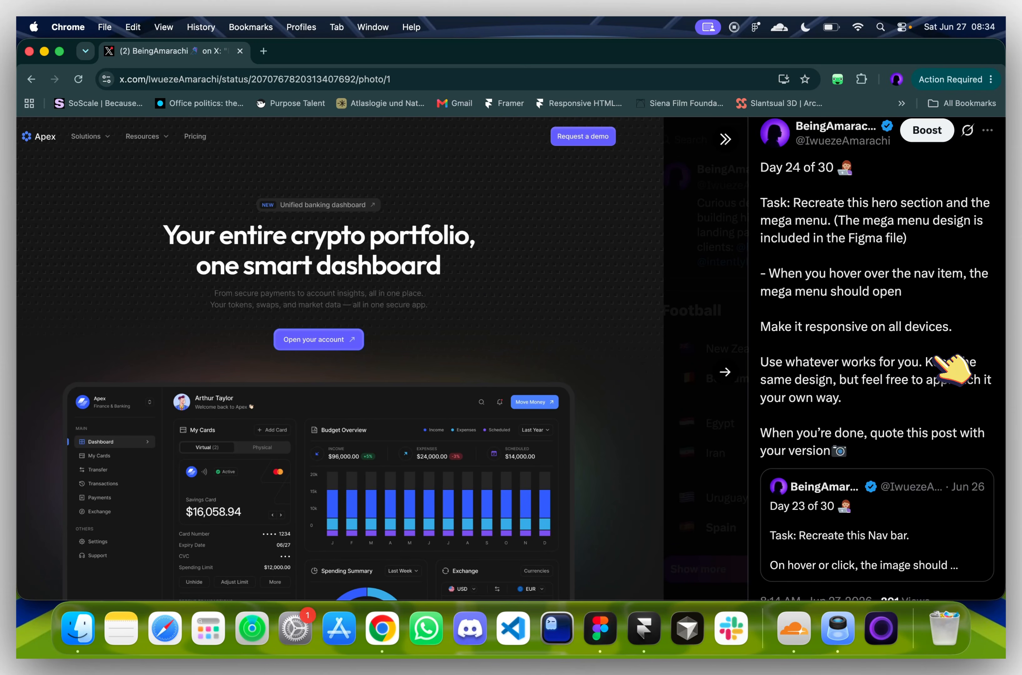
# Switch back to Framer and turn the nav bar in the Desktop layout into a component named nav bar
pyautogui.press('super+Tab')
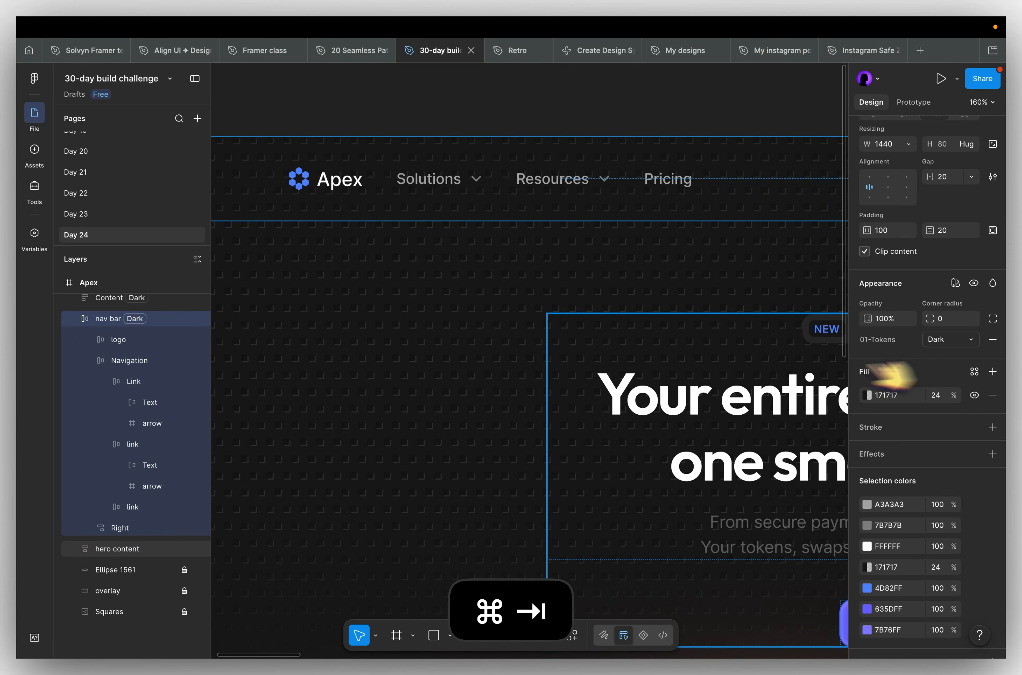
pyautogui.press('super+Tab')
pyautogui.click(644, 636)
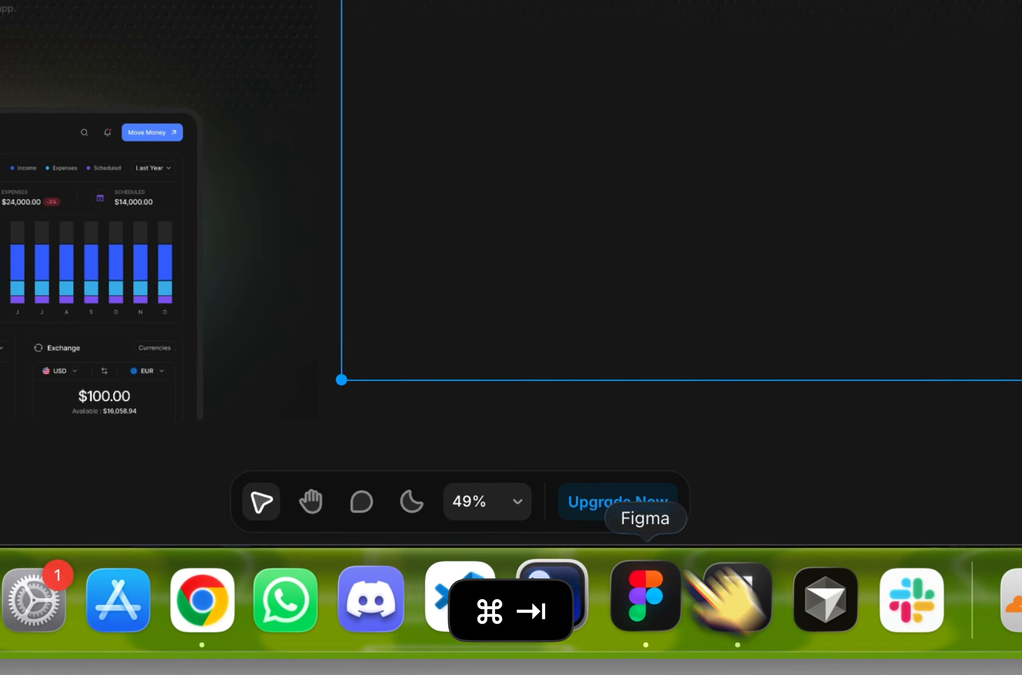
pyautogui.hscroll(-2, 302, 370)
pyautogui.scroll(1, 301, 387)
pyautogui.hscroll(1, 299, 394)
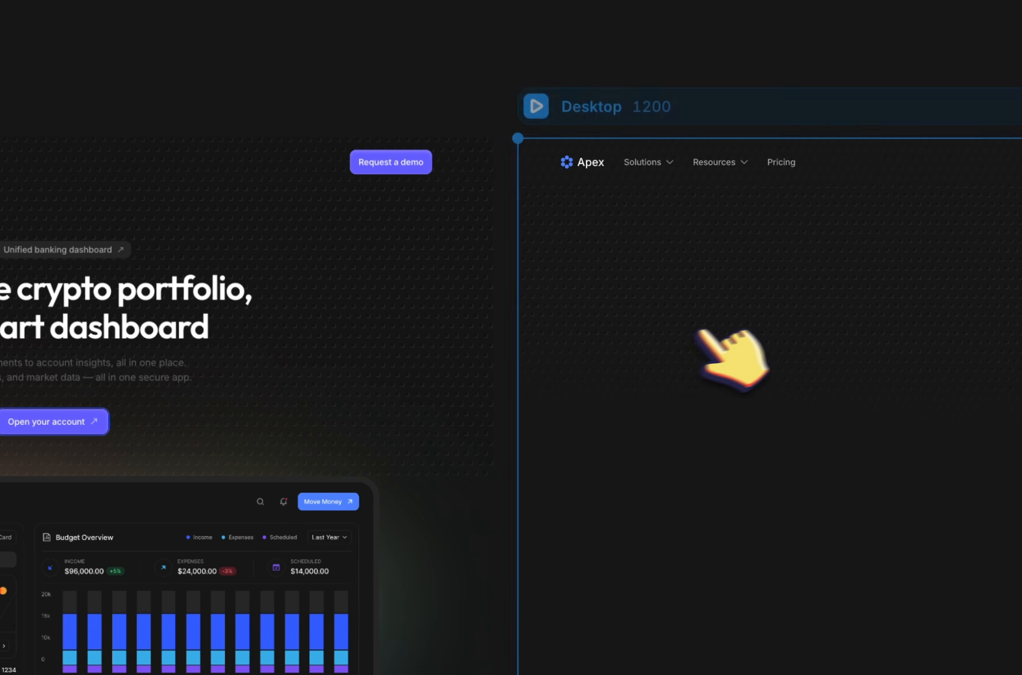
pyautogui.hscroll(4, 724, 329)
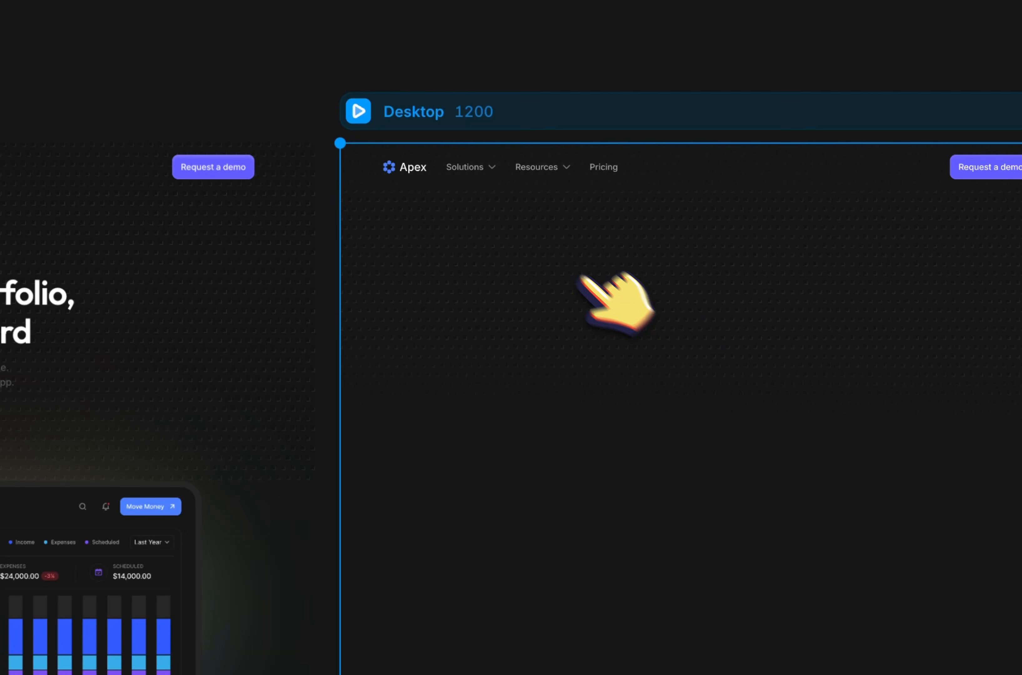
pyautogui.rightClick(394, 183)
pyautogui.click(445, 126)
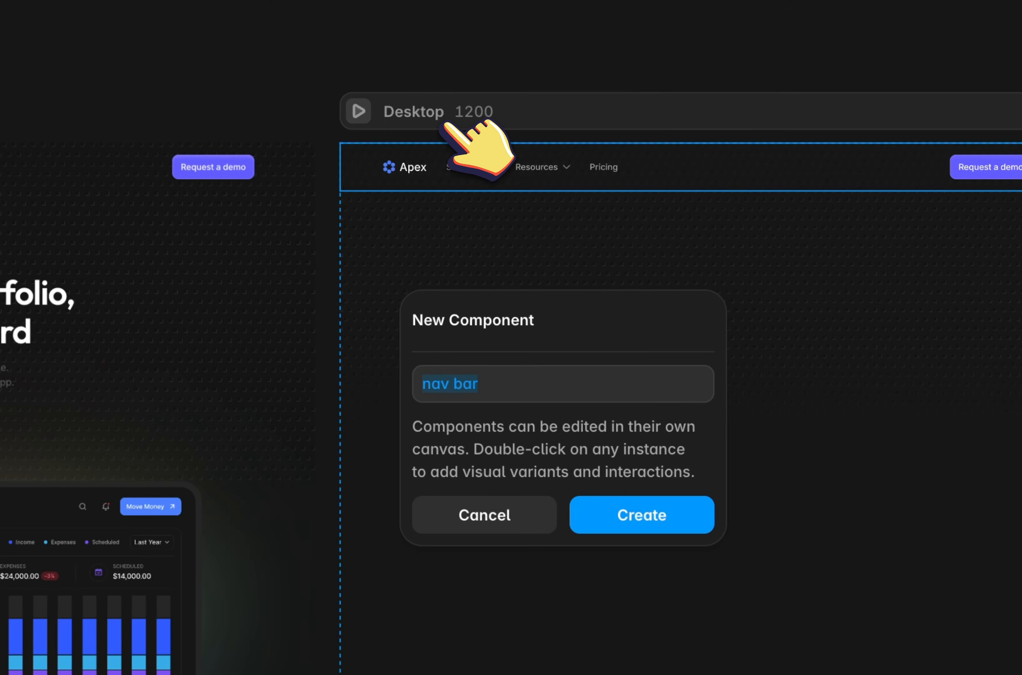
pyautogui.click(649, 515)
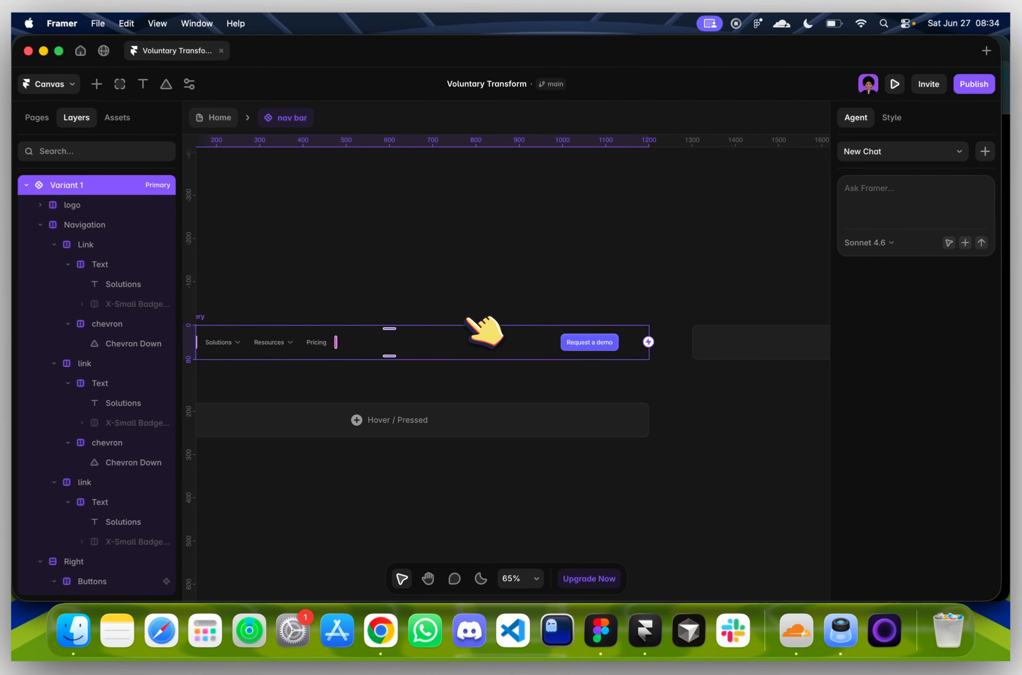
# Rename the nav bar component's primary variant as Desktop and add a second variant named Tablet
pyautogui.scroll(-5, 460, 321)
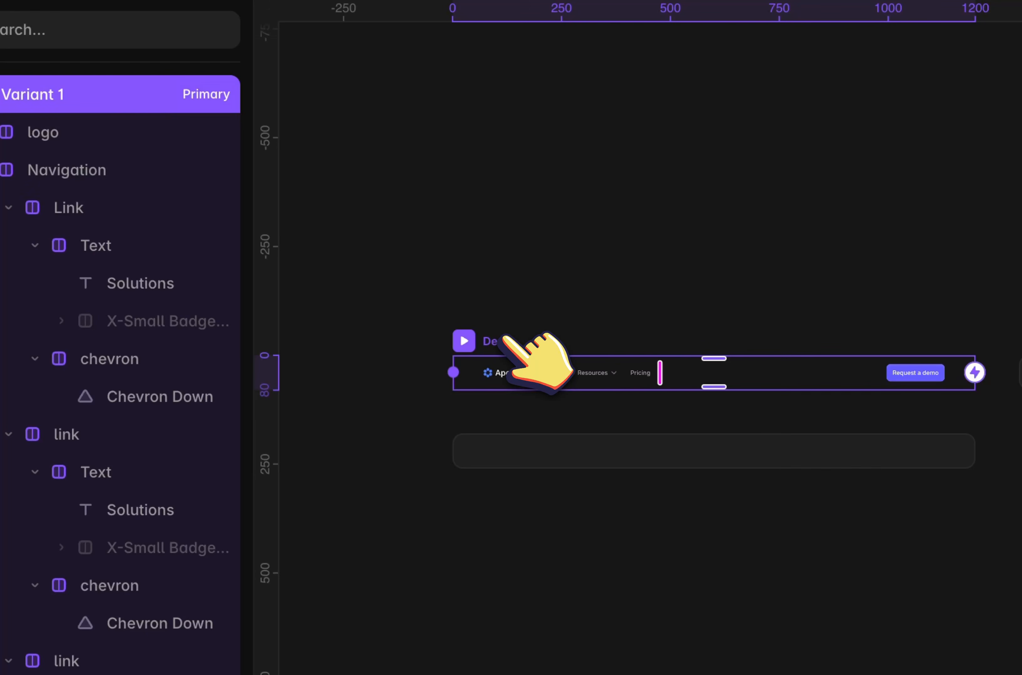
pyautogui.press('BackSpace')
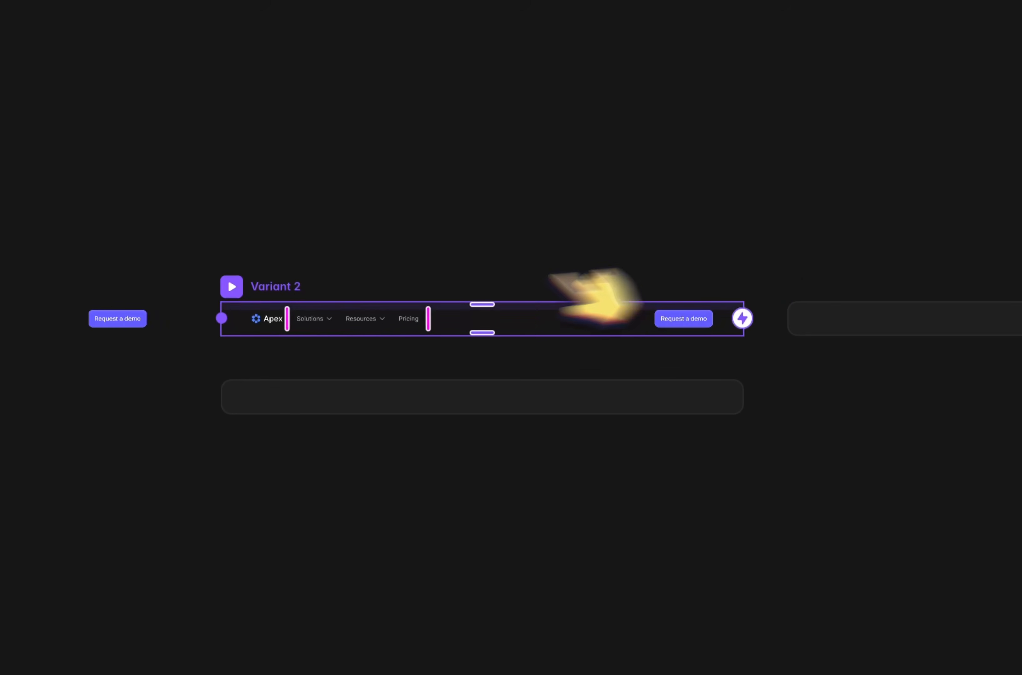
pyautogui.doubleClick(324, 314)
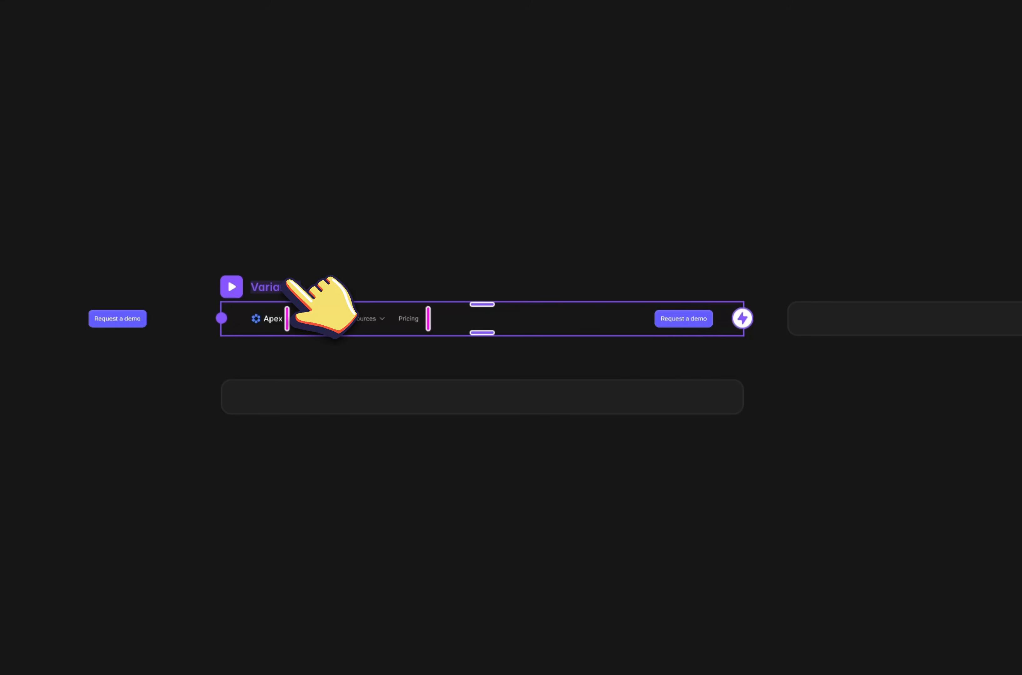
pyautogui.write('Table')
pyautogui.click(870, 339)
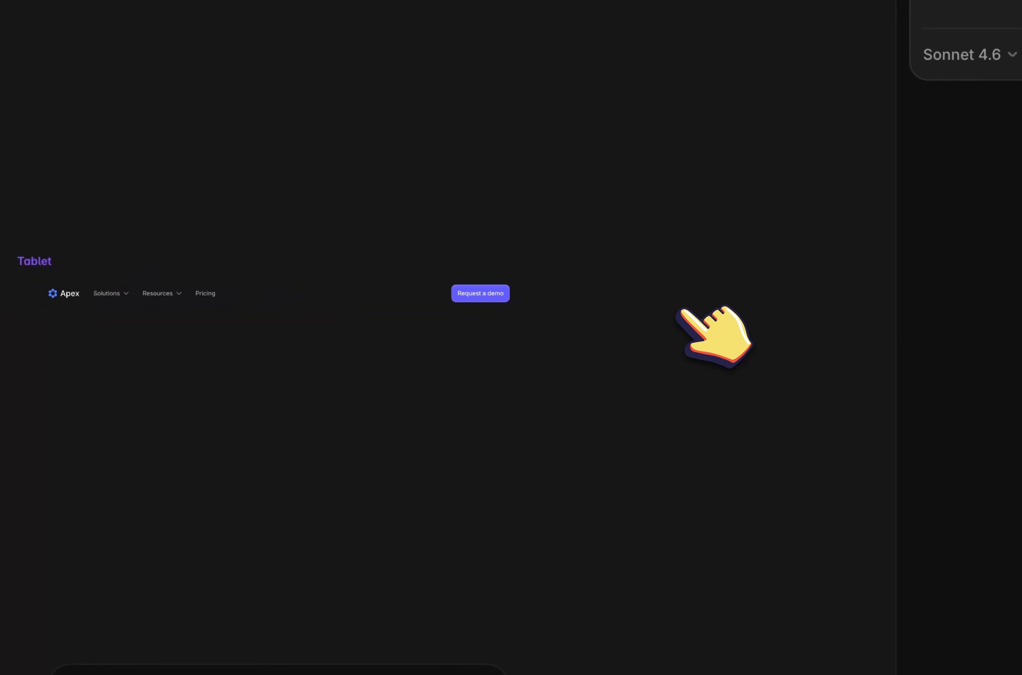
# Add a third variant to the nav bar component and name it Mobile
pyautogui.click(317, 305)
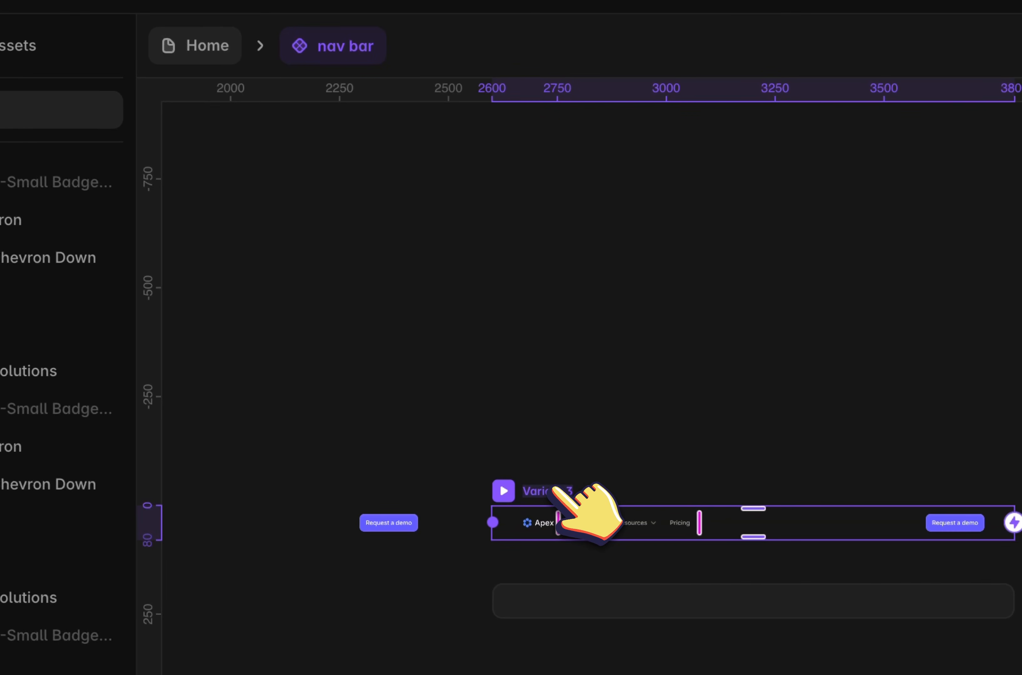
pyautogui.write('Mobile')
pyautogui.press('Return')
# Return to the Home page and draw a frame about 1200 by 927 directly below the Desktop nav bar
pyautogui.hscroll(-10, 684, 465)
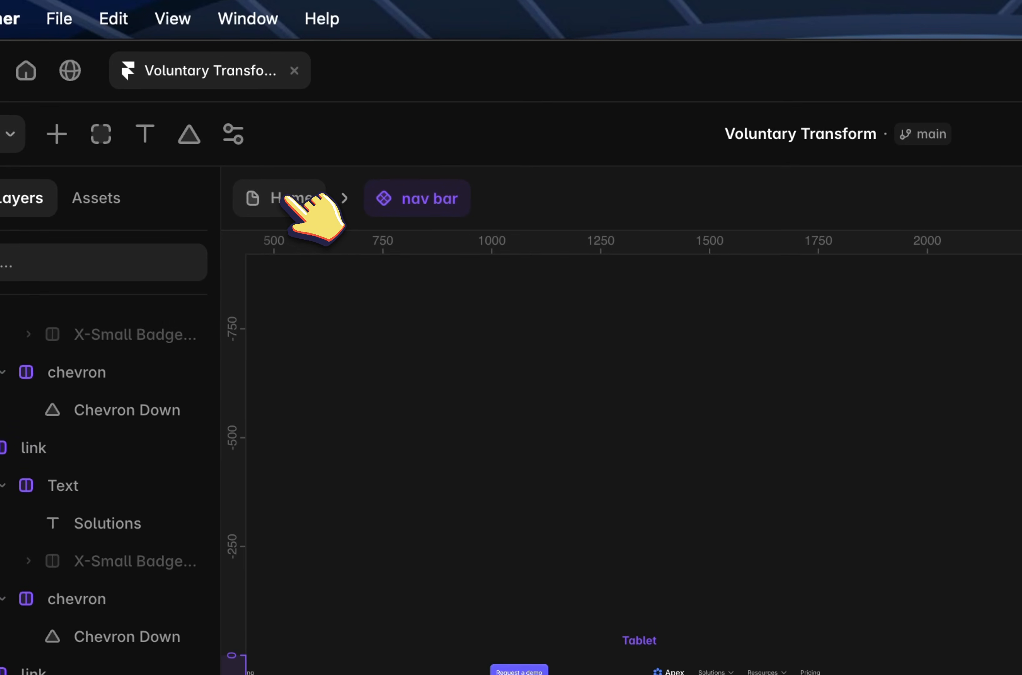
pyautogui.click(285, 197)
pyautogui.hscroll(-4, 736, 471)
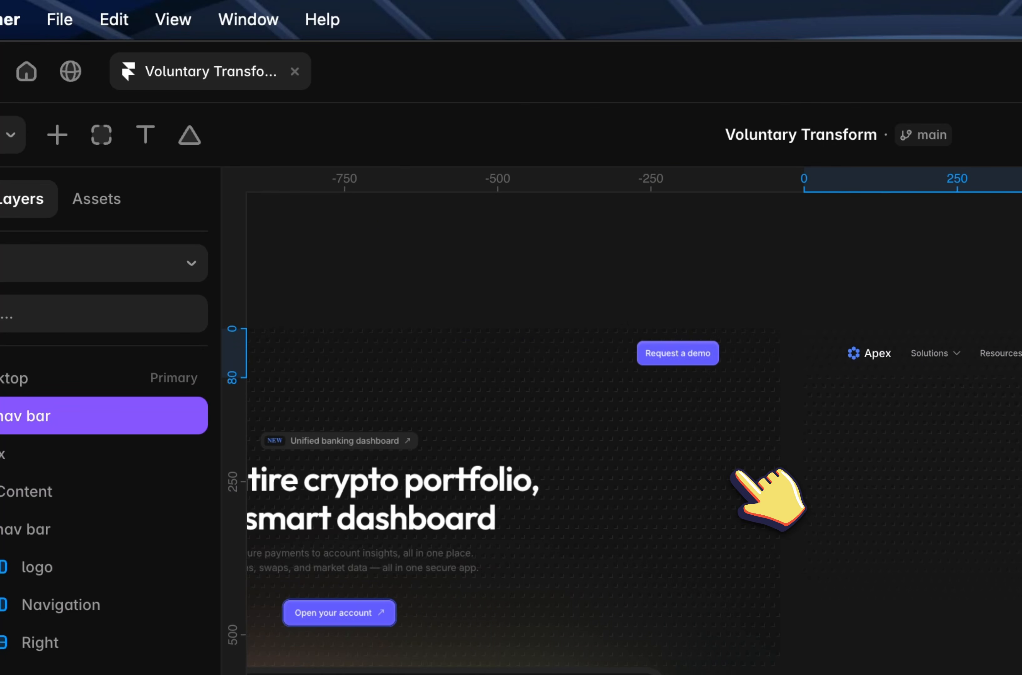
pyautogui.scroll(-4, 736, 471)
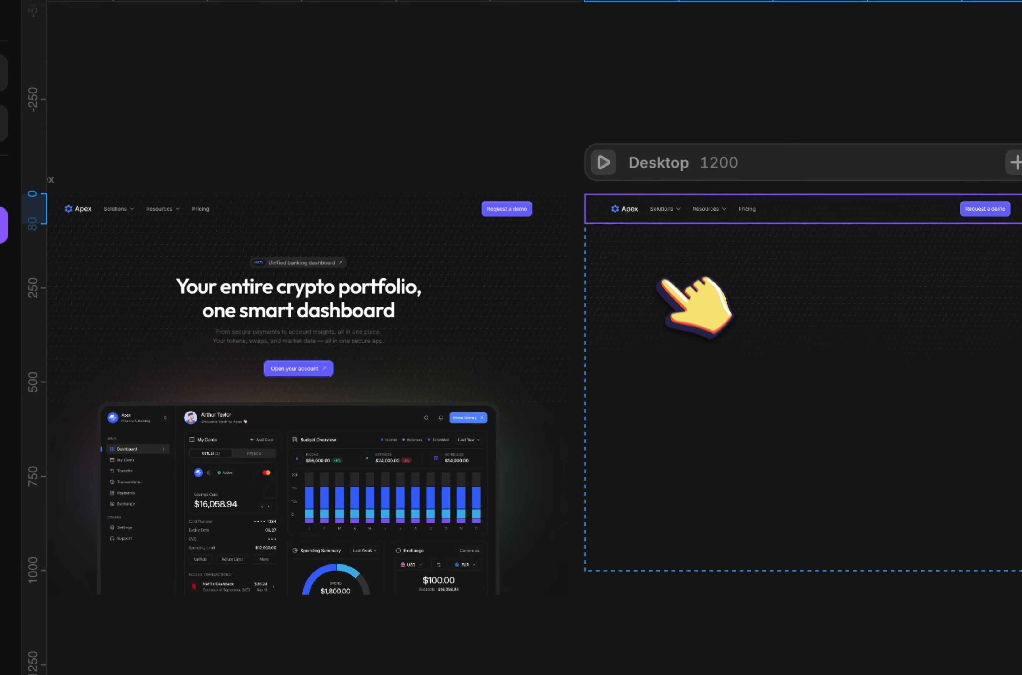
pyautogui.scroll(-1, 660, 281)
pyautogui.hscroll(-1, 660, 281)
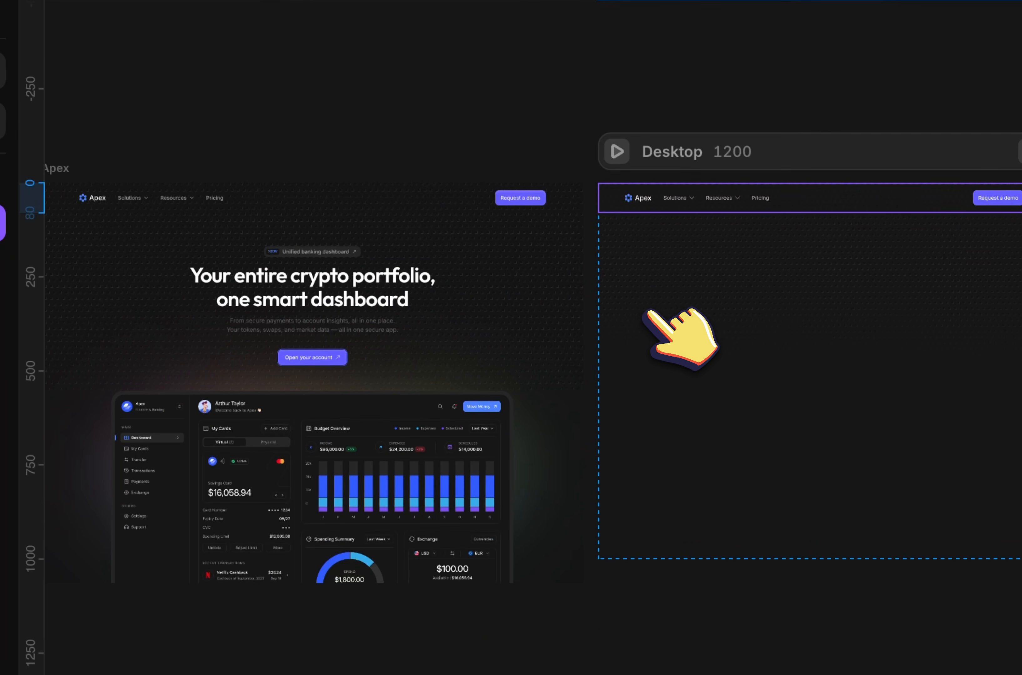
pyautogui.moveTo(600, 220)
pyautogui.mouseDown()
pyautogui.moveTo(765, 476)
pyautogui.moveTo(963, 587)
pyautogui.mouseUp()
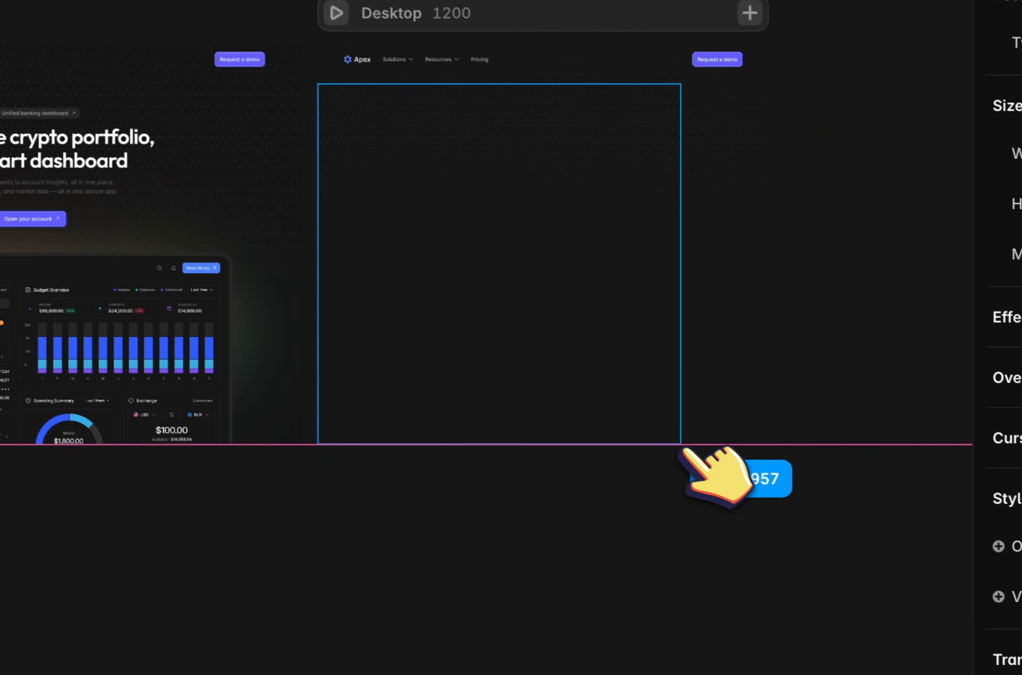
pyautogui.moveTo(683, 450); pyautogui.dragTo(762, 426)
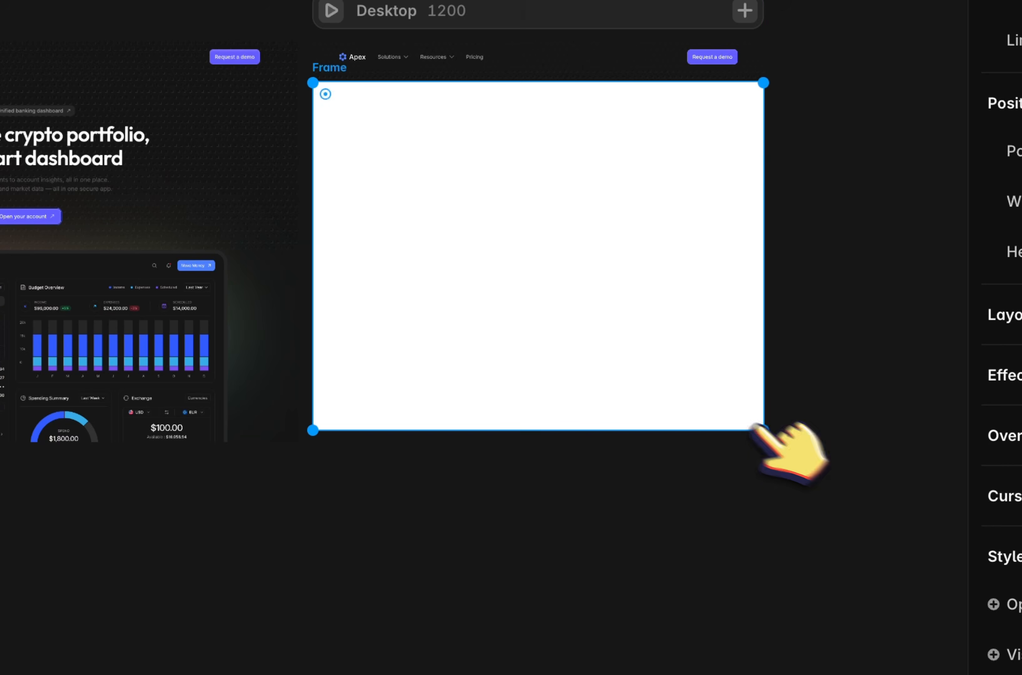
# Cut the new frame, paste it inside the Desktop layout and rename it as Hero Section
pyautogui.press('super+x')
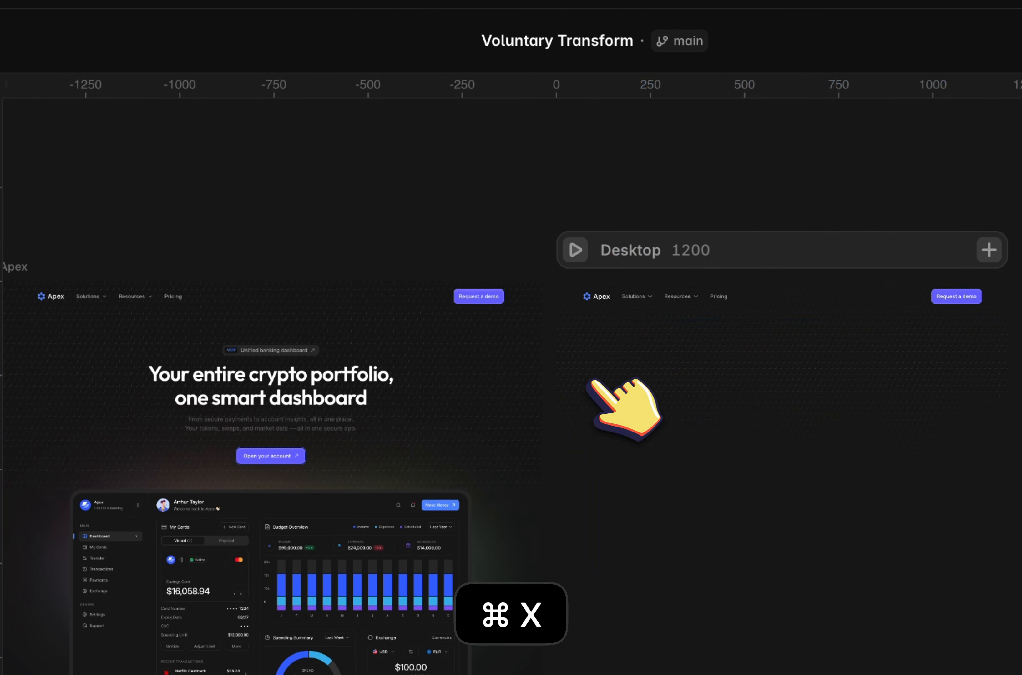
pyautogui.click(640, 250)
pyautogui.press('super+v')
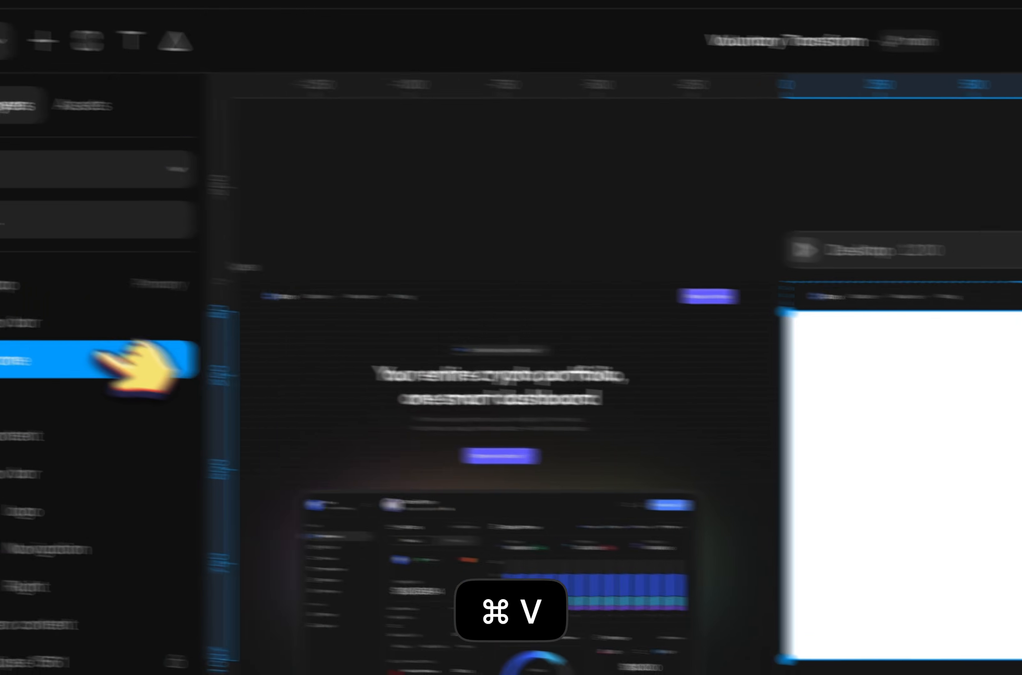
pyautogui.doubleClick(94, 358)
pyautogui.write('J')
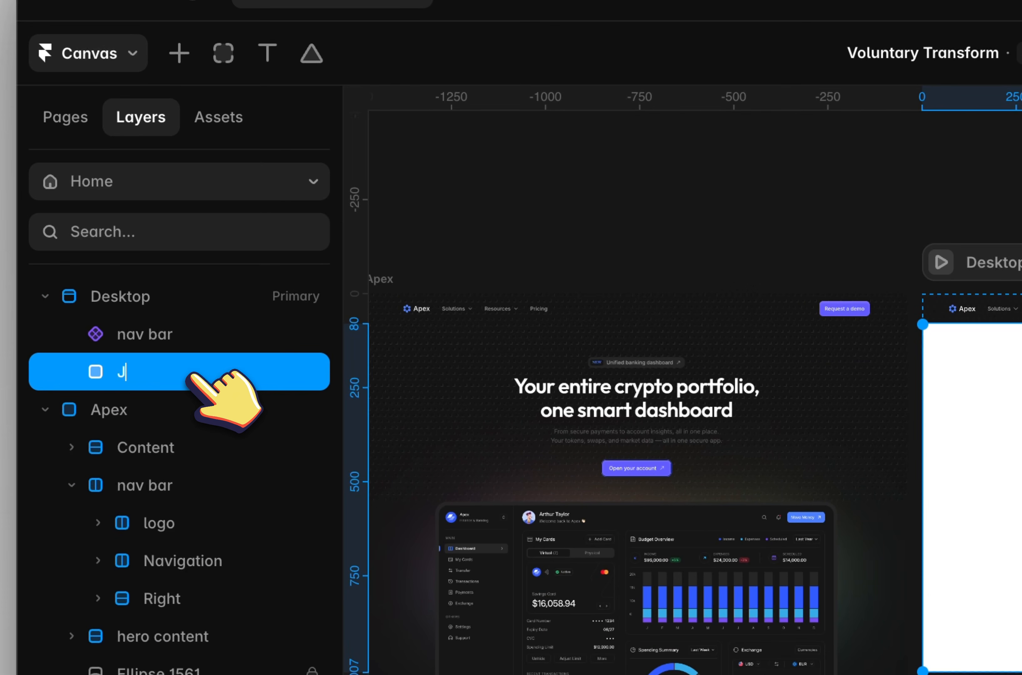
pyautogui.write('=H')
pyautogui.write('Hero Section')
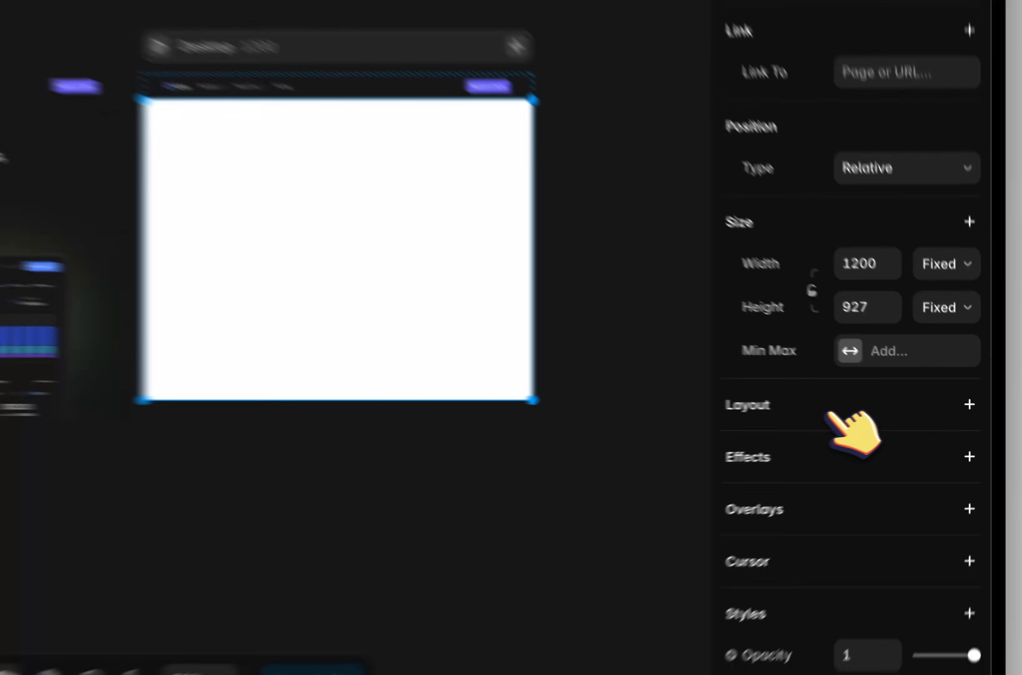
# Give the Hero Section a stack layout with Fill width and remove its white fill
pyautogui.click(983, 411)
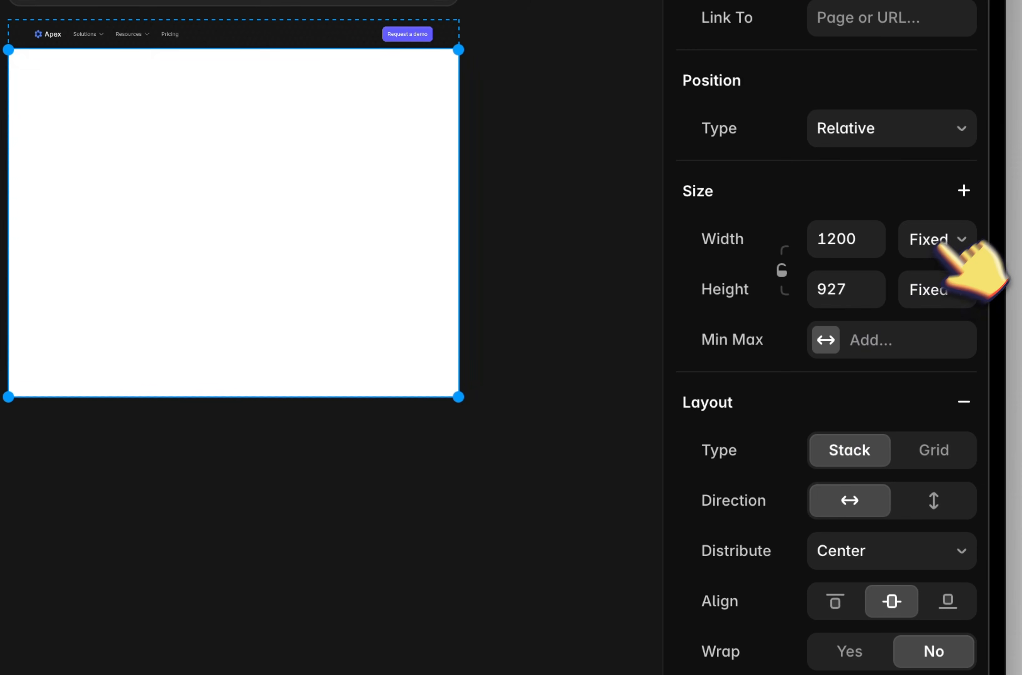
pyautogui.click(970, 327)
pyautogui.click(951, 295)
pyautogui.scroll(-10, 923, 439)
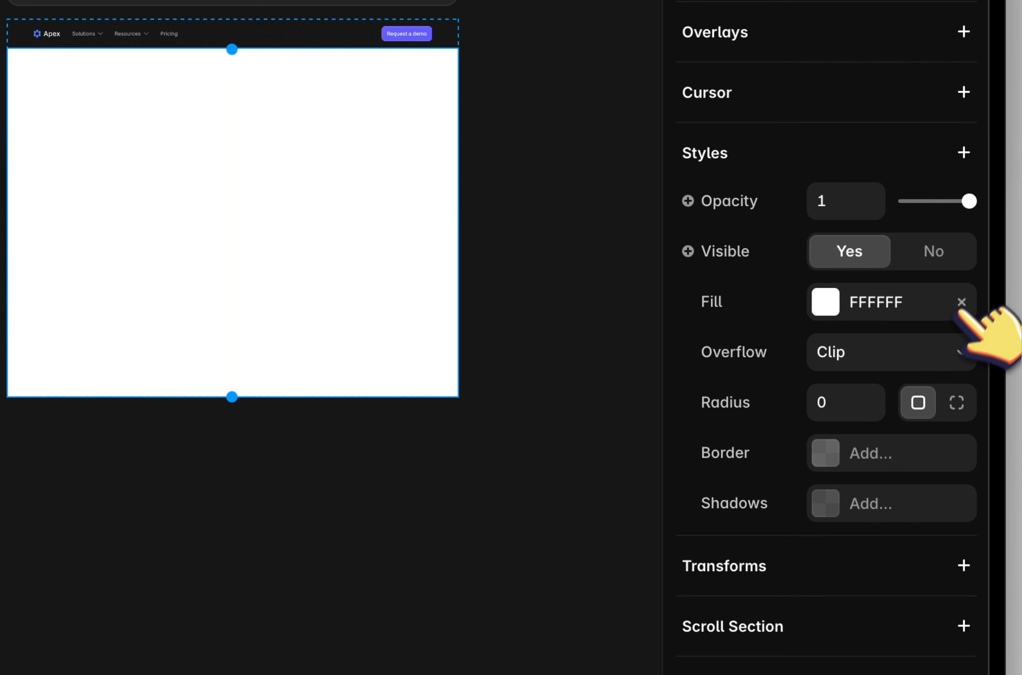
pyautogui.click(960, 299)
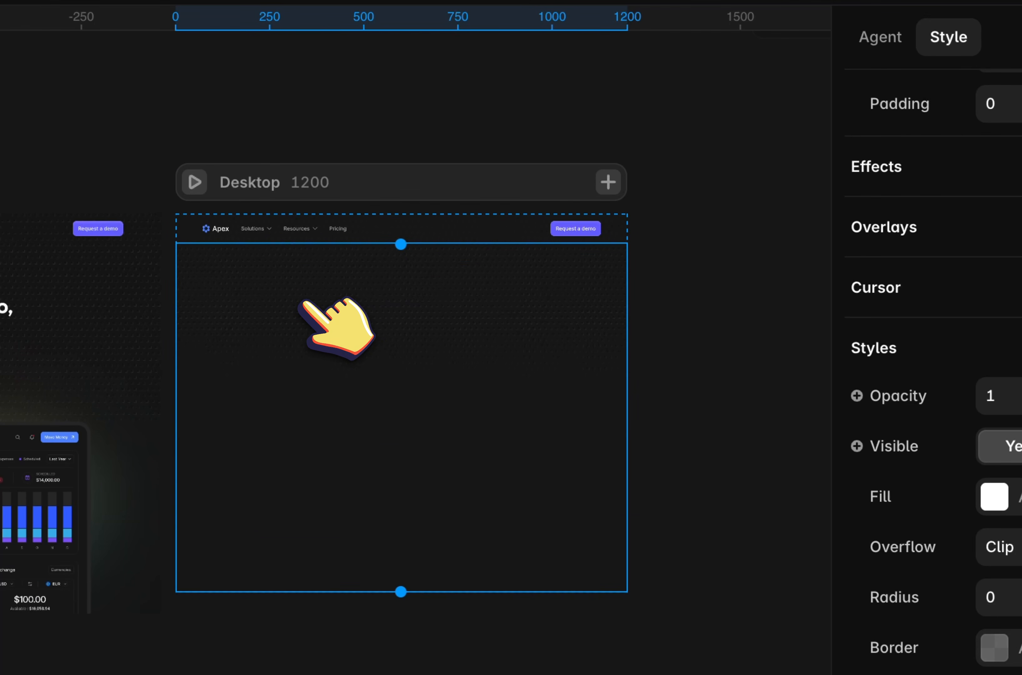
# Set the Hero Section's padding to 160 top, 70 right, 0 bottom and 70 left
pyautogui.scroll(8, 960, 114)
pyautogui.scroll(-1, 961, 114)
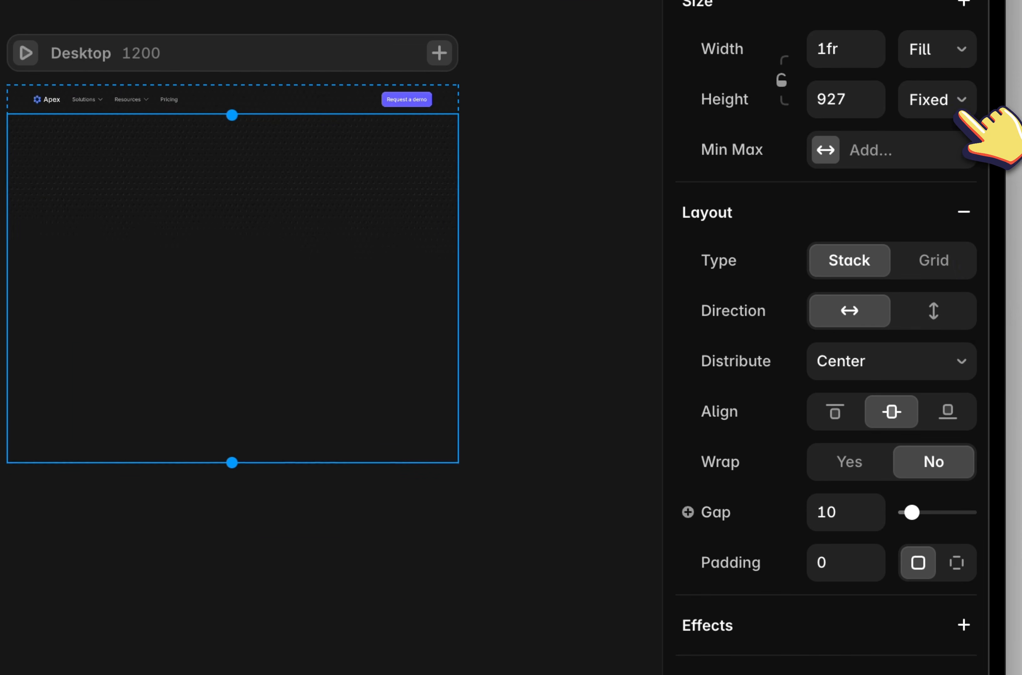
pyautogui.click(956, 481)
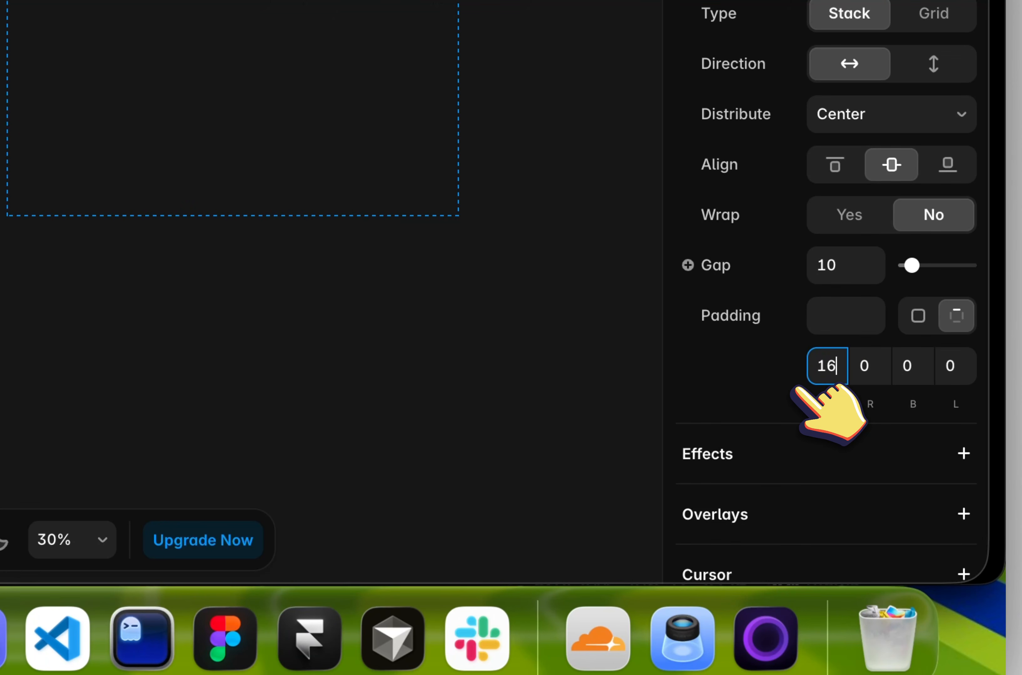
pyautogui.write('160')
pyautogui.press('Tab')
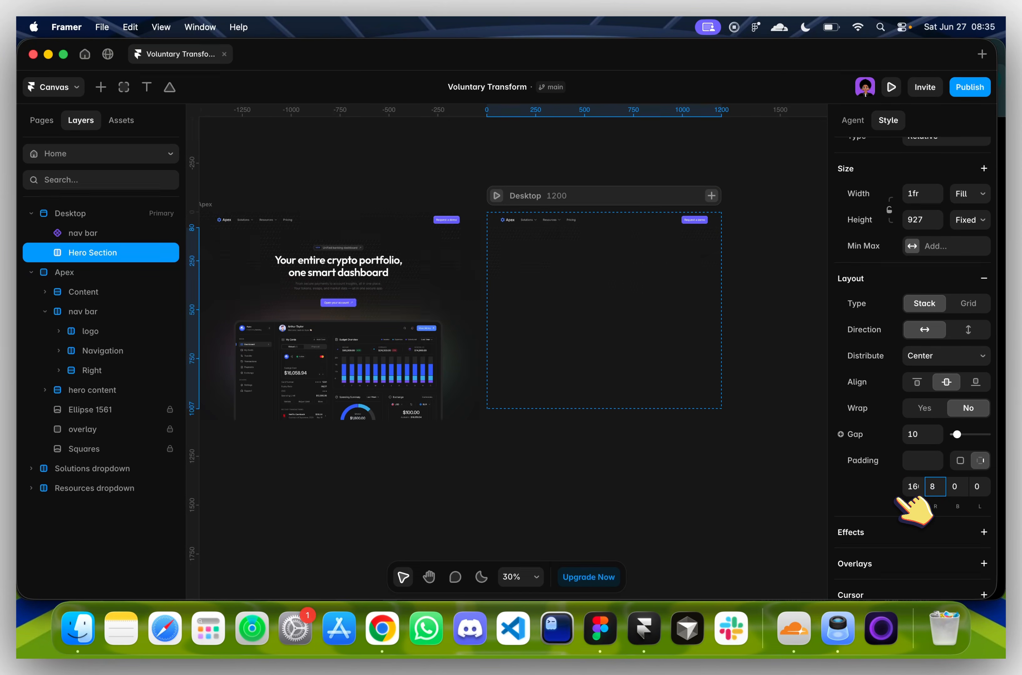
pyautogui.write('8')
pyautogui.press('BackSpace')
pyautogui.press('BackSpace')
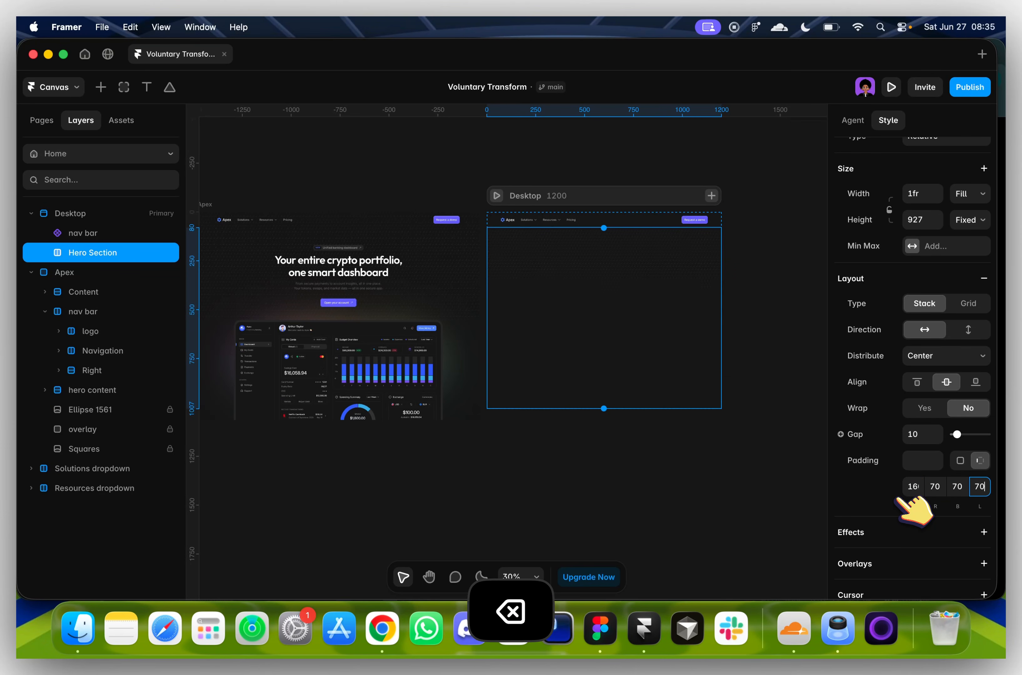
pyautogui.click(958, 487)
pyautogui.write('0')
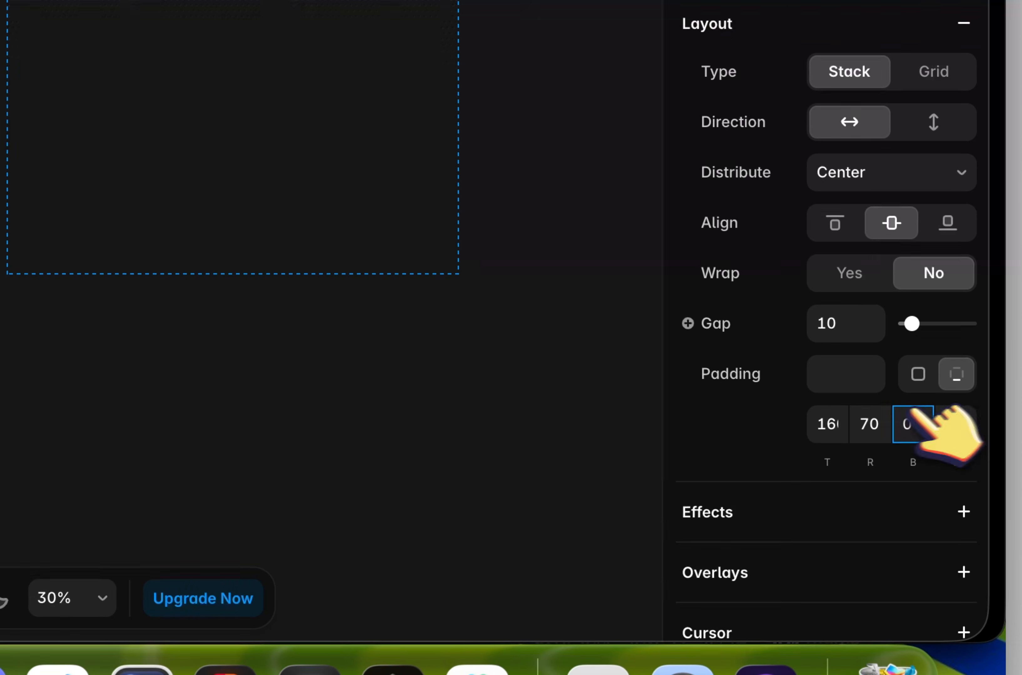
# Change the Desktop nav bar's position type to Fixed
pyautogui.click(390, 298)
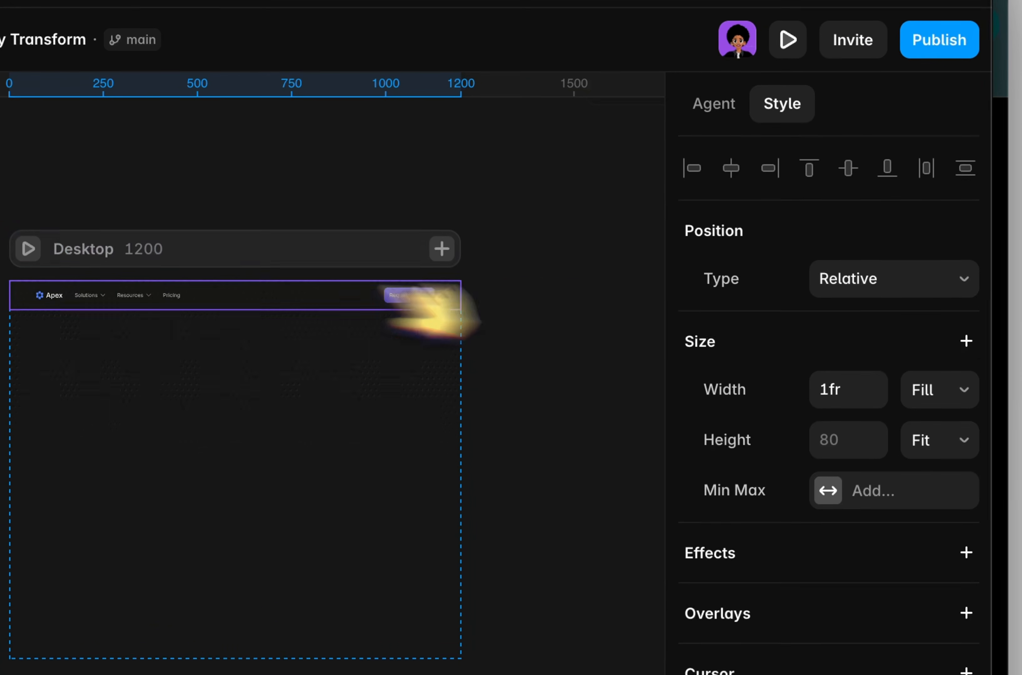
pyautogui.click(881, 277)
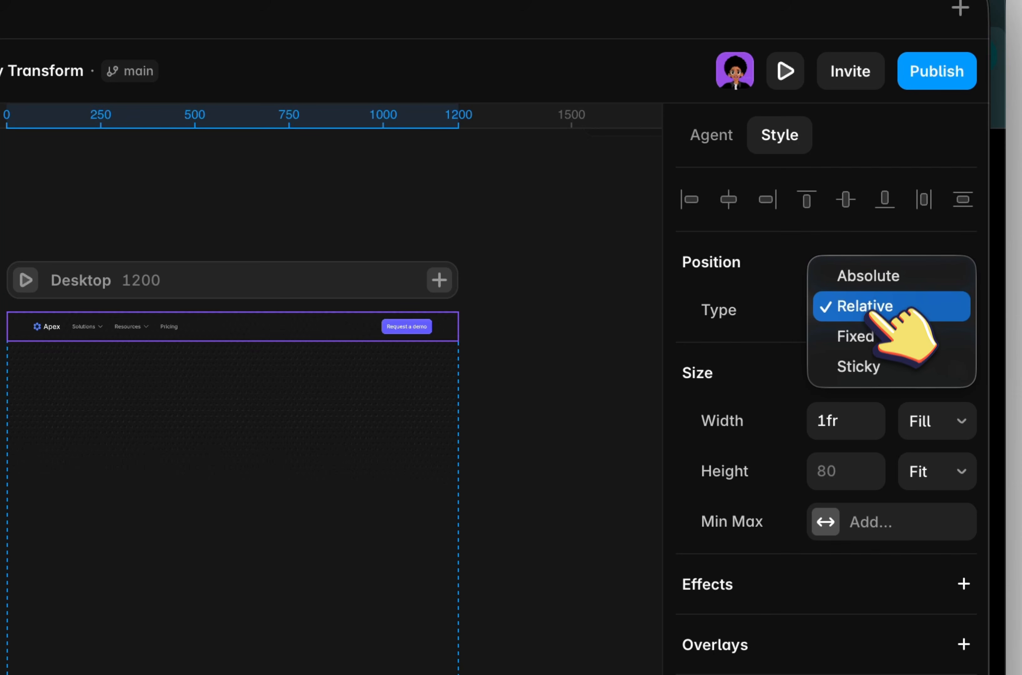
pyautogui.click(866, 336)
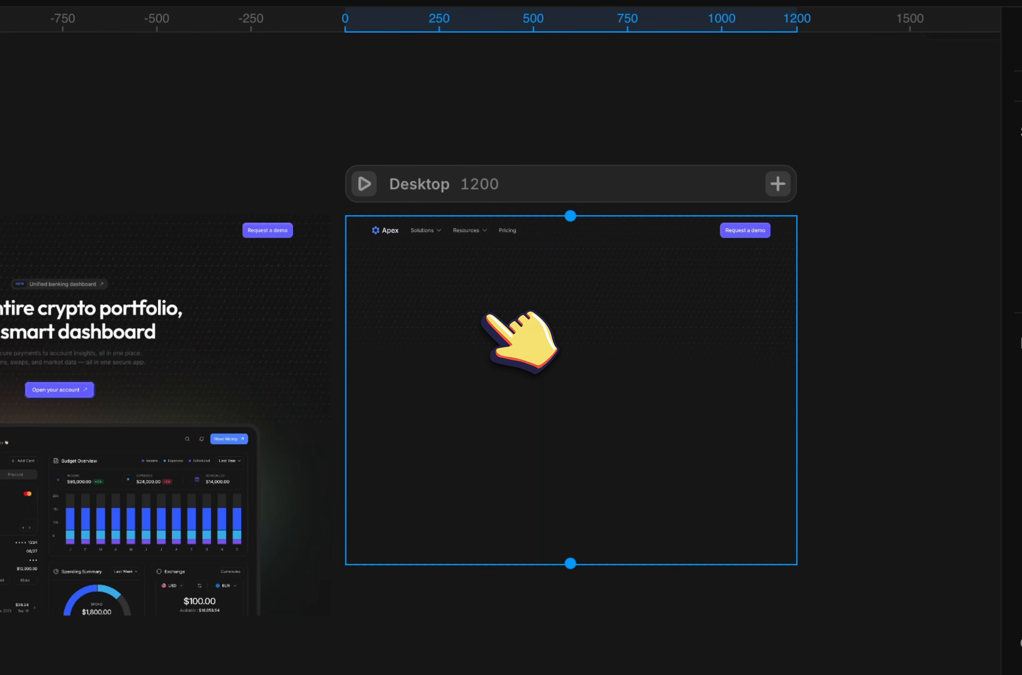
# Draw a frame about 743 by 310 inside the Hero Section and rename it as Container wrapper
pyautogui.press('f')
pyautogui.moveTo(443, 274)
pyautogui.mouseDown()
pyautogui.moveTo(571, 404)
pyautogui.moveTo(728, 389)
pyautogui.mouseUp()
pyautogui.doubleClick(188, 325)
pyautogui.write('H')
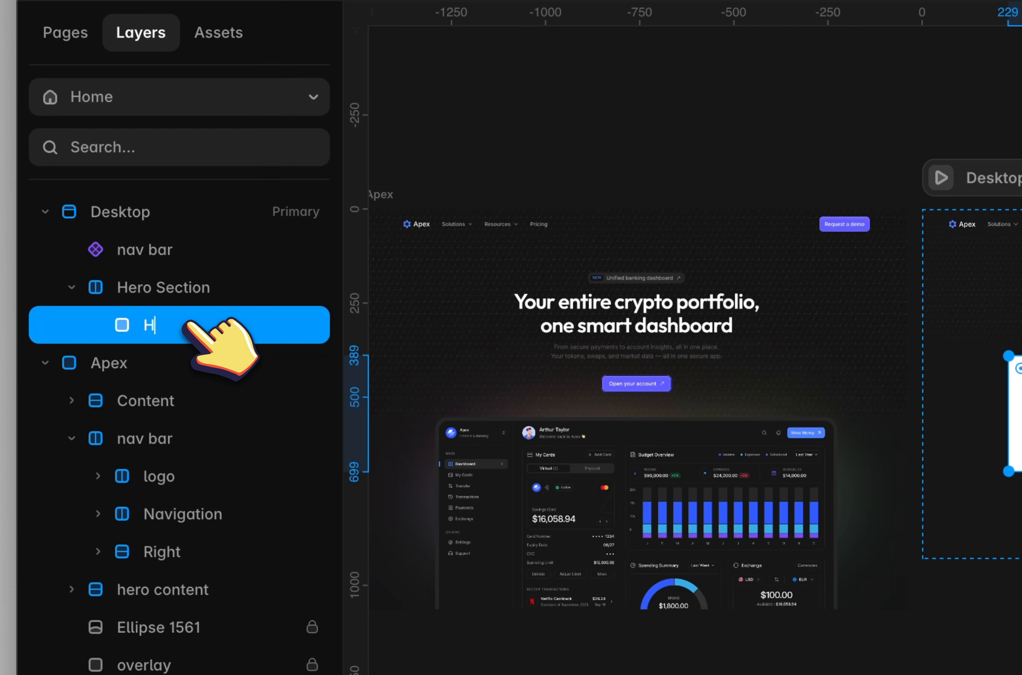
pyautogui.write('er')
pyautogui.press('BackSpace')
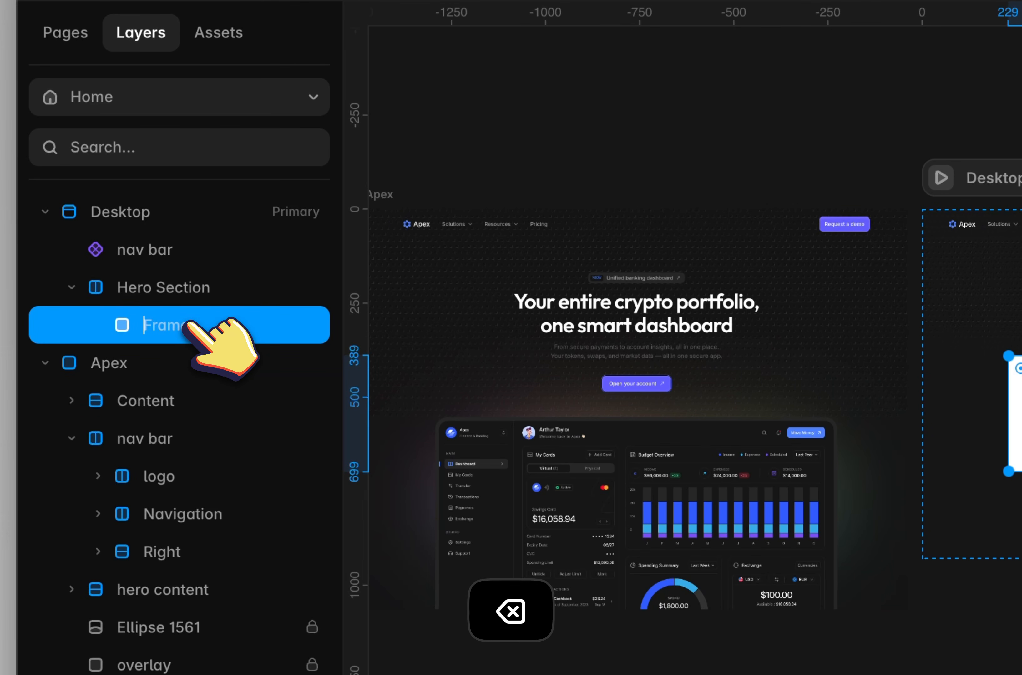
pyautogui.write('Container wrapper')
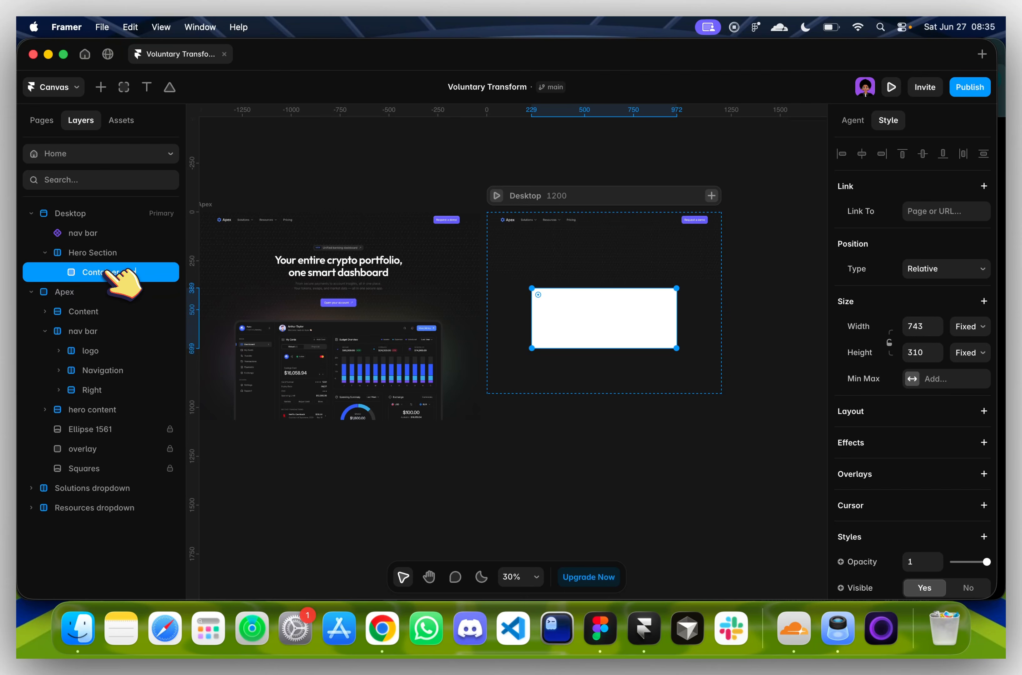
# Add a maximum width of 1500 to the Container wrapper
pyautogui.click(926, 378)
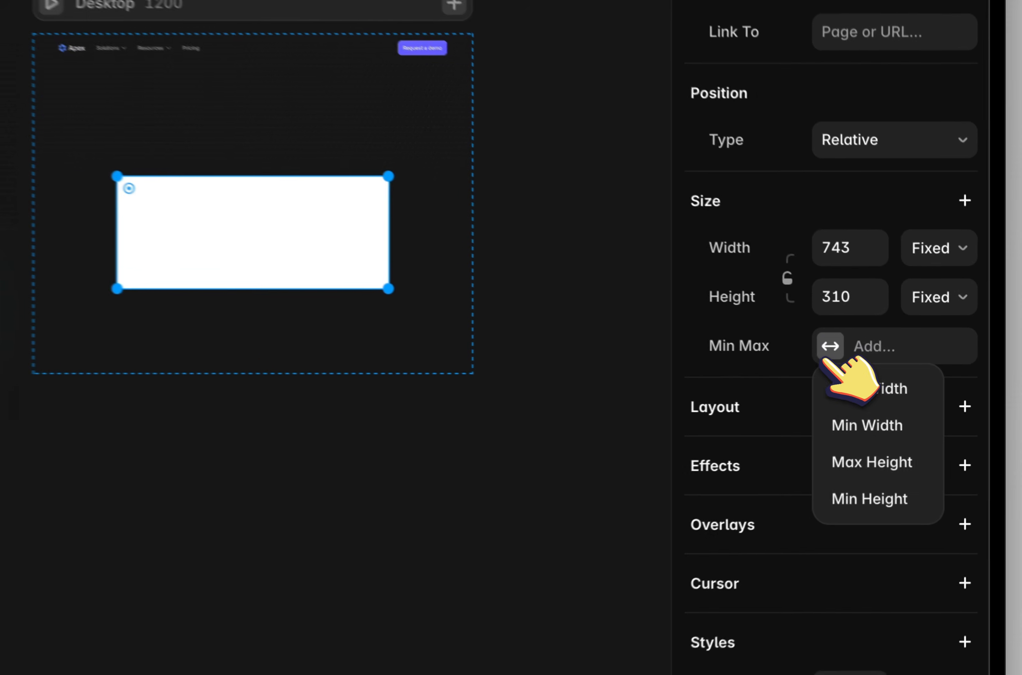
pyautogui.click(931, 400)
pyautogui.click(942, 344)
pyautogui.click(912, 376)
pyautogui.moveTo(830, 346); pyautogui.dragTo(825, 354)
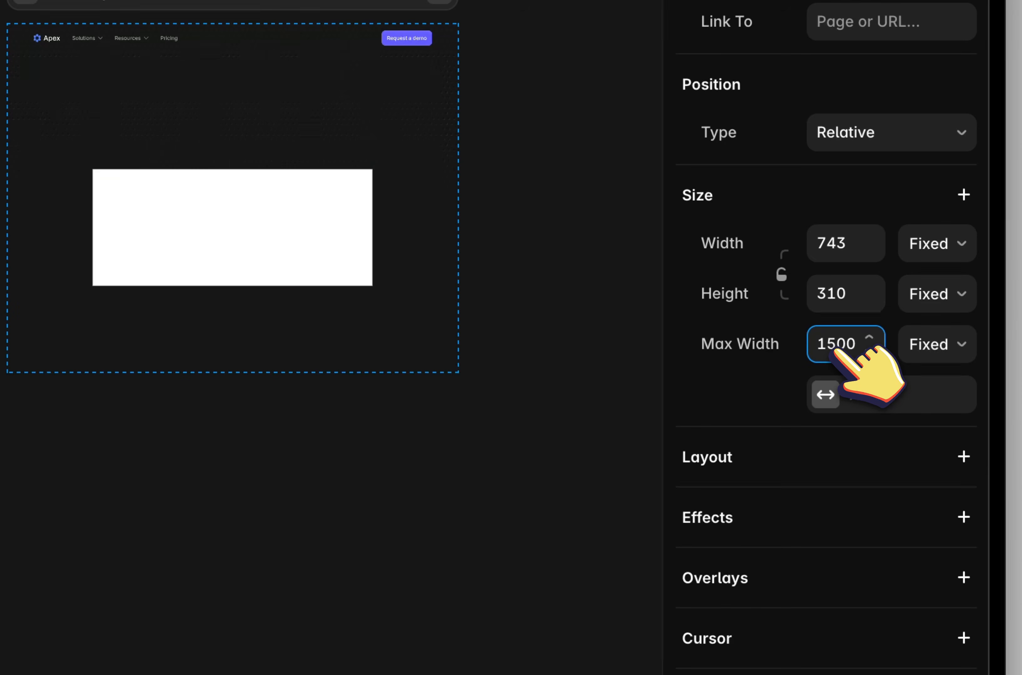
# Set the Container wrapper's width and height to Fill and remove its white fill
pyautogui.click(936, 243)
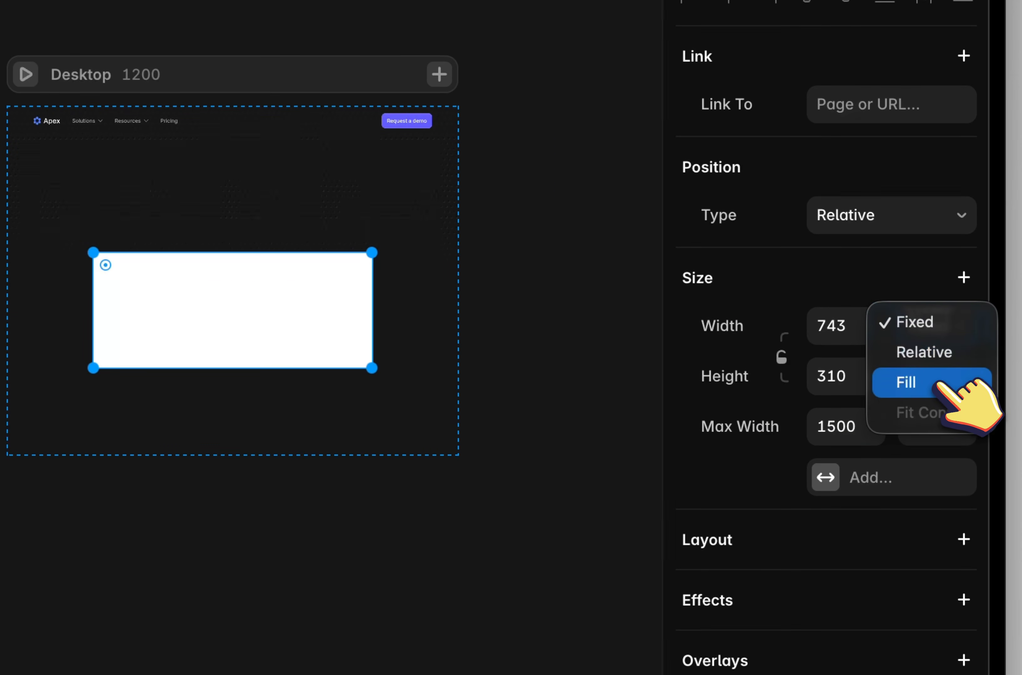
pyautogui.click(938, 383)
pyautogui.click(950, 378)
pyautogui.click(952, 430)
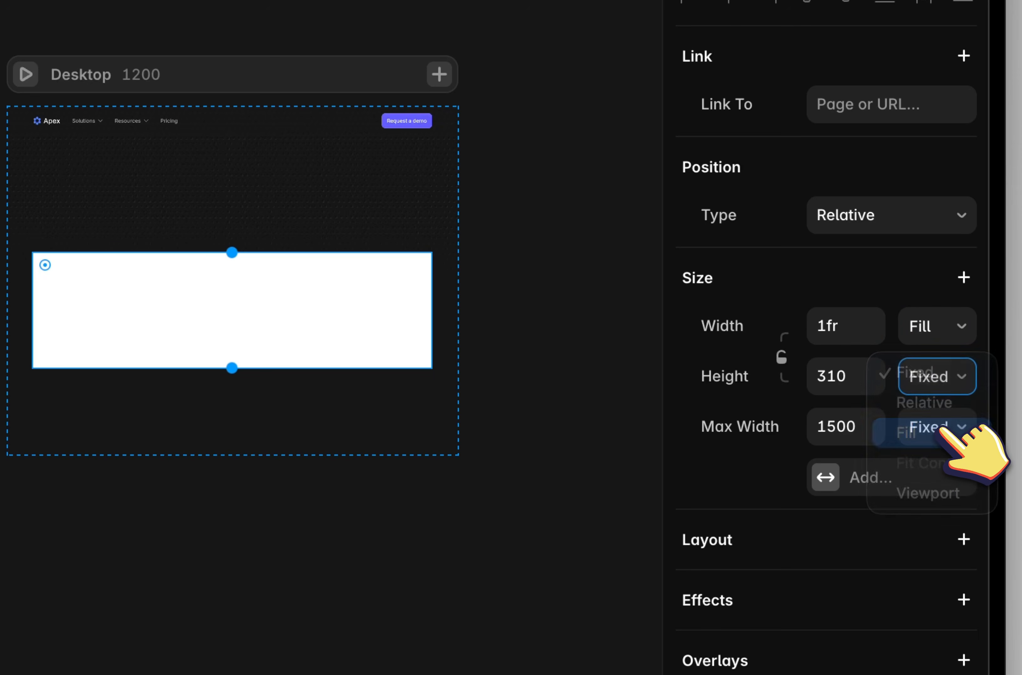
pyautogui.scroll(-10, 871, 429)
pyautogui.click(960, 301)
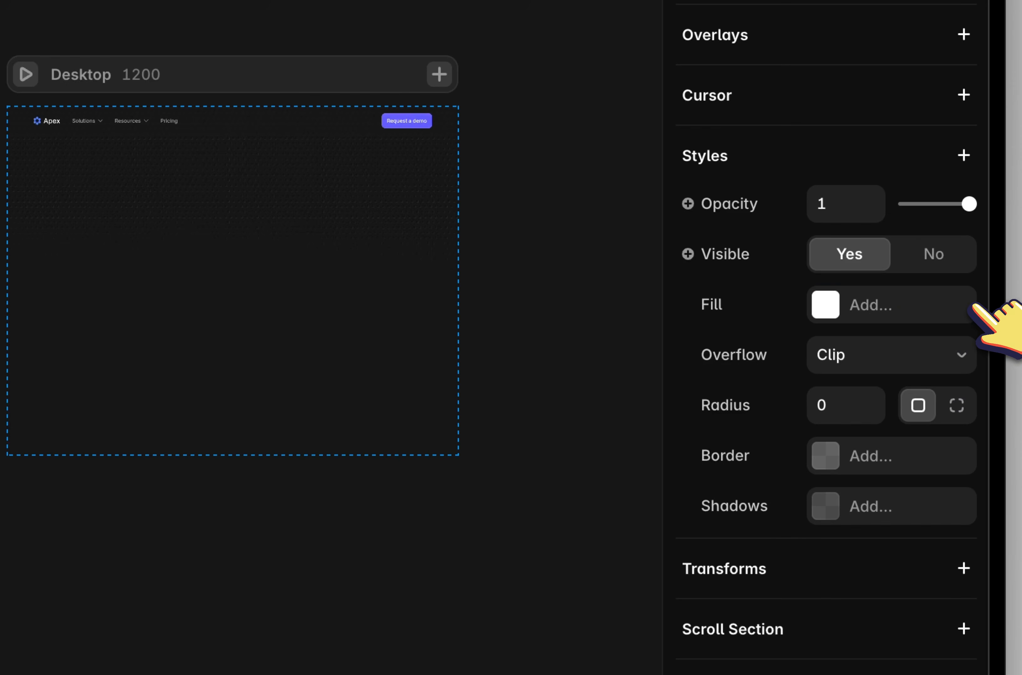
pyautogui.scroll(3, 969, 298)
pyautogui.scroll(8, 896, 195)
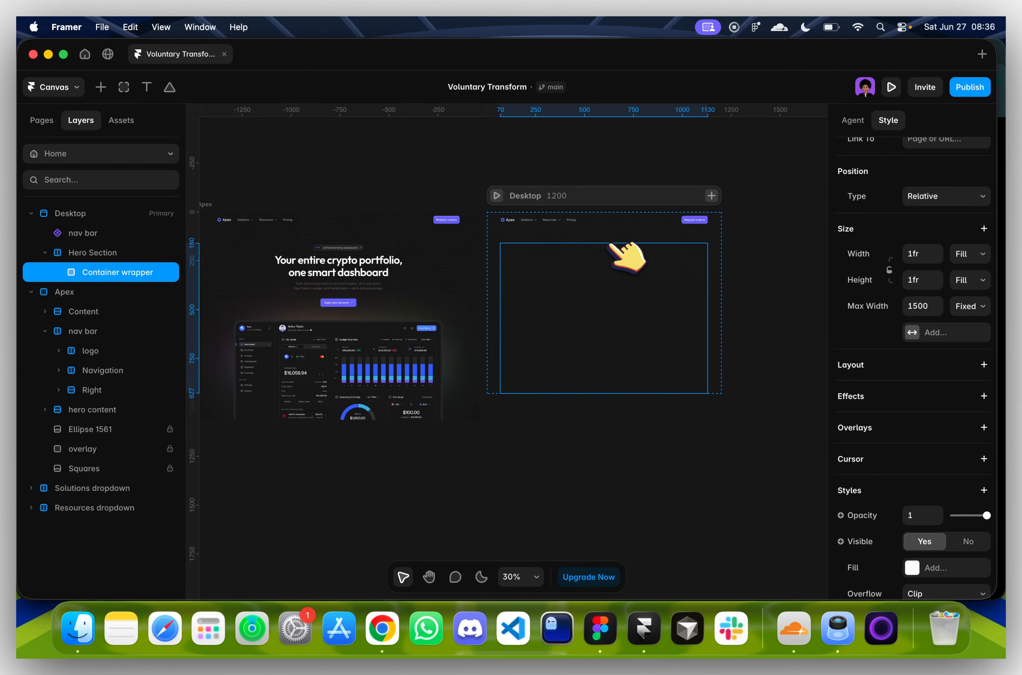
# Give the Container wrapper a stack layout with padding of 150 top, 70 right, 0 bottom and 70 left
pyautogui.scroll(-1, 918, 390)
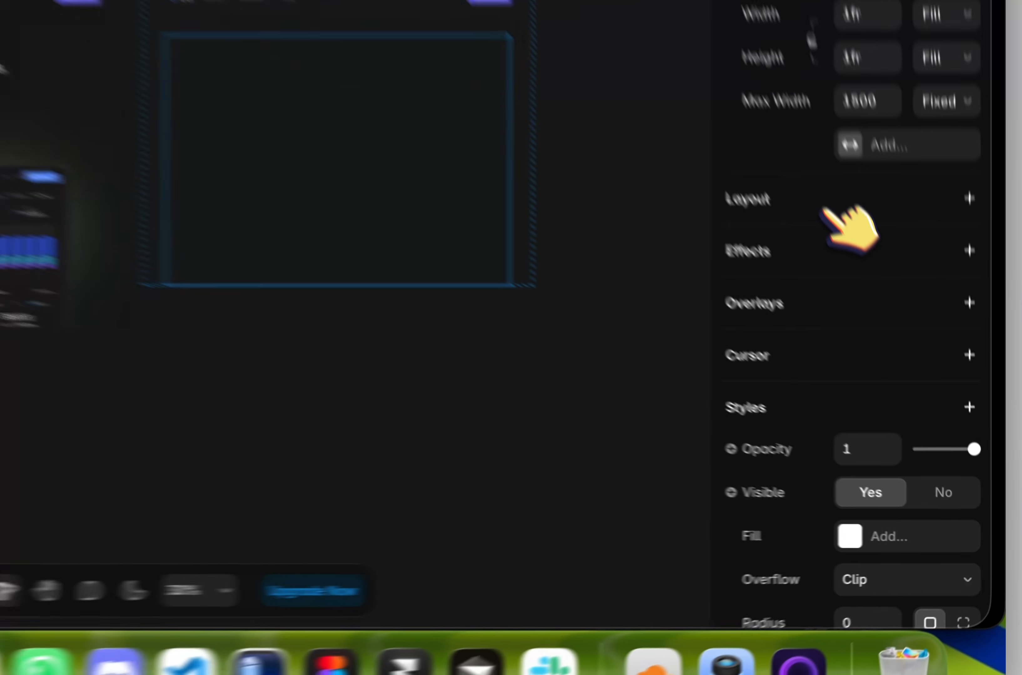
pyautogui.click(896, 346)
pyautogui.click(929, 523)
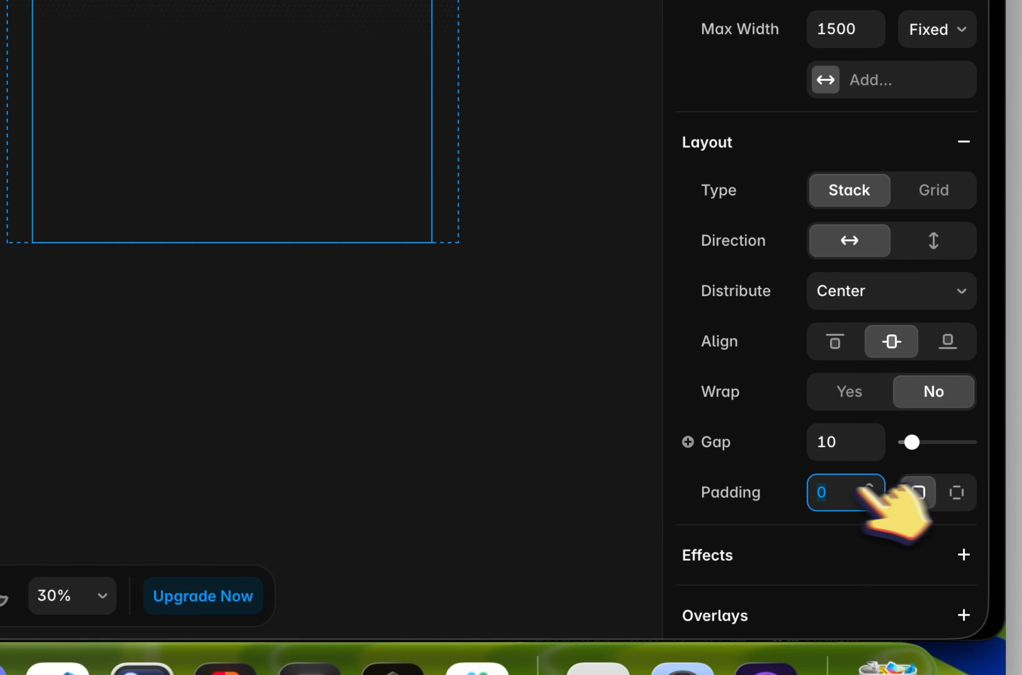
pyautogui.click(956, 492)
pyautogui.write('150')
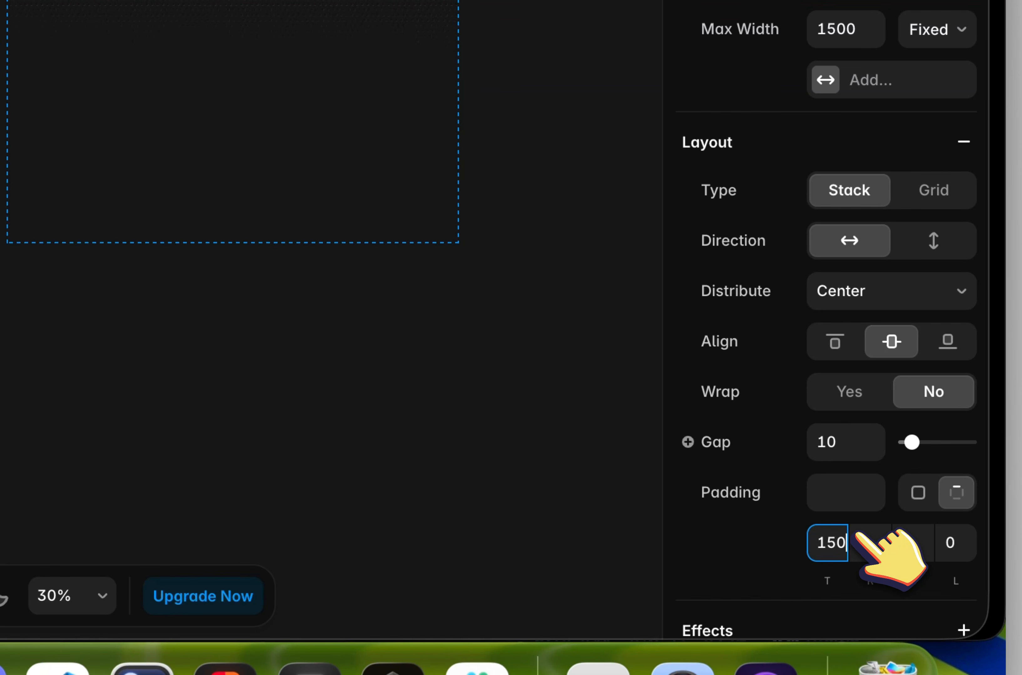
pyautogui.press('Tab')
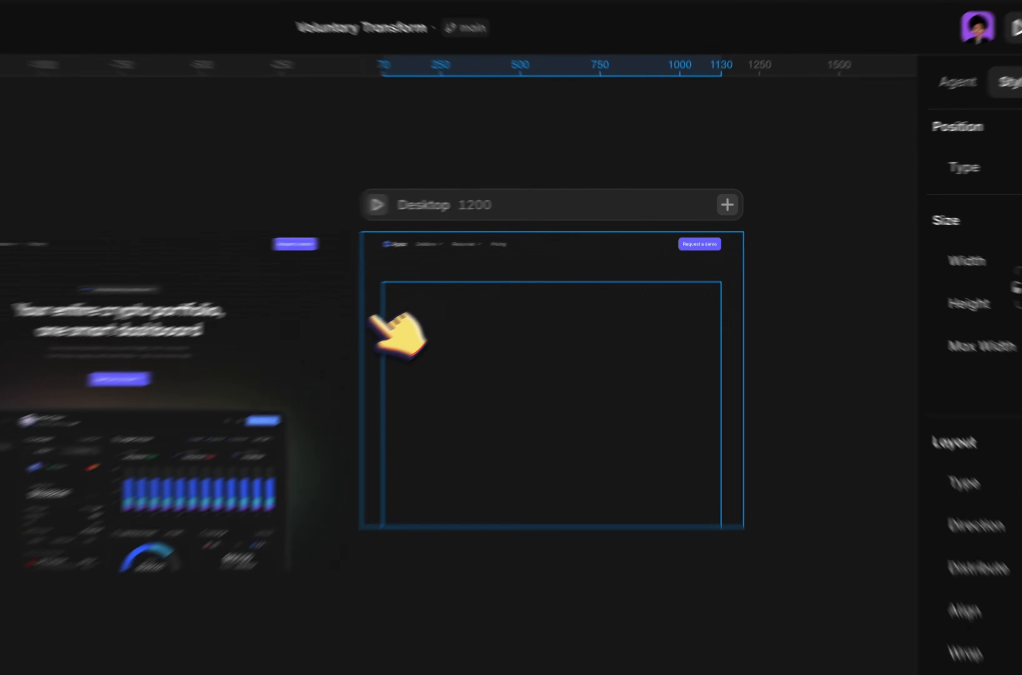
# Reset the Hero Section's padding to 0 on all sides
pyautogui.click(495, 266)
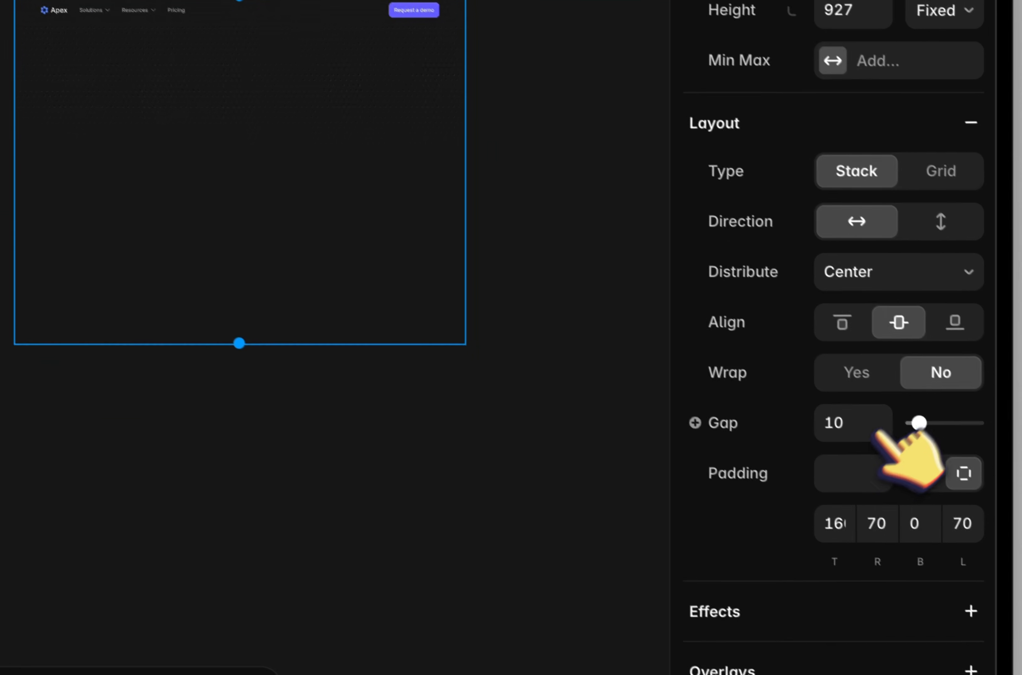
pyautogui.click(836, 455)
pyautogui.press('Return')
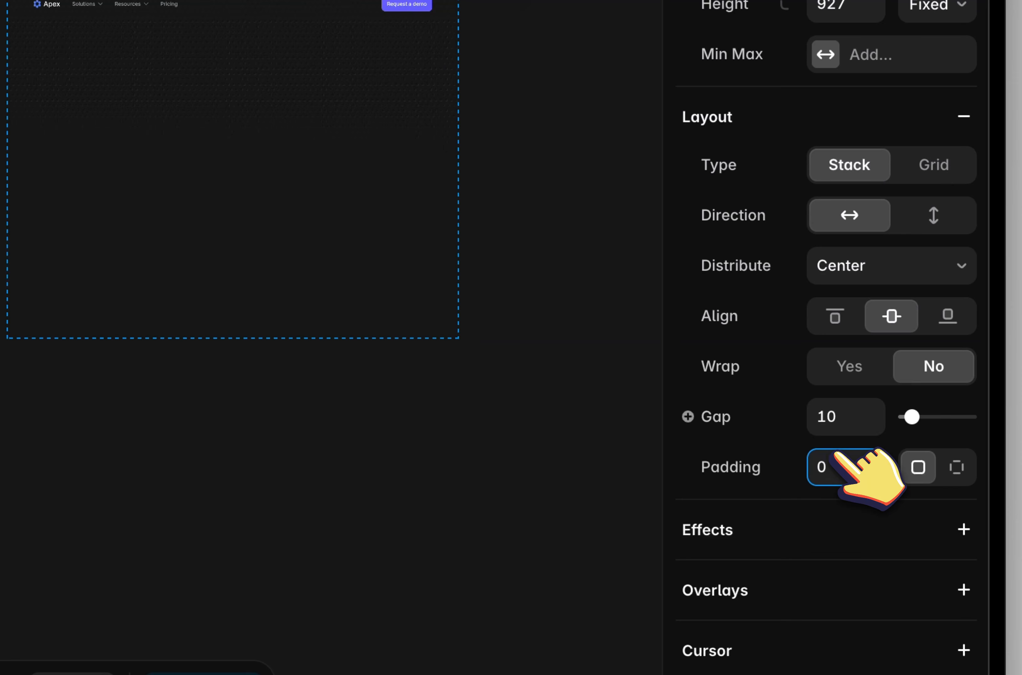
# Draw a frame about 853 by 479 inside the Container wrapper and duplicate it
pyautogui.click(308, 334)
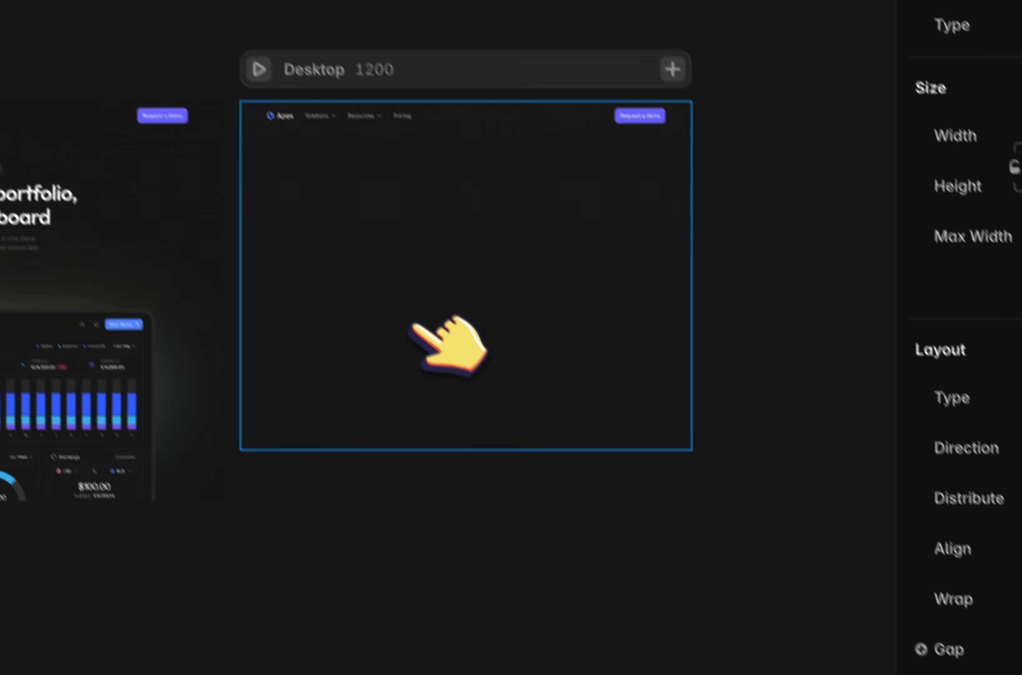
pyautogui.moveTo(318, 184); pyautogui.dragTo(638, 364)
pyautogui.press('super+d')
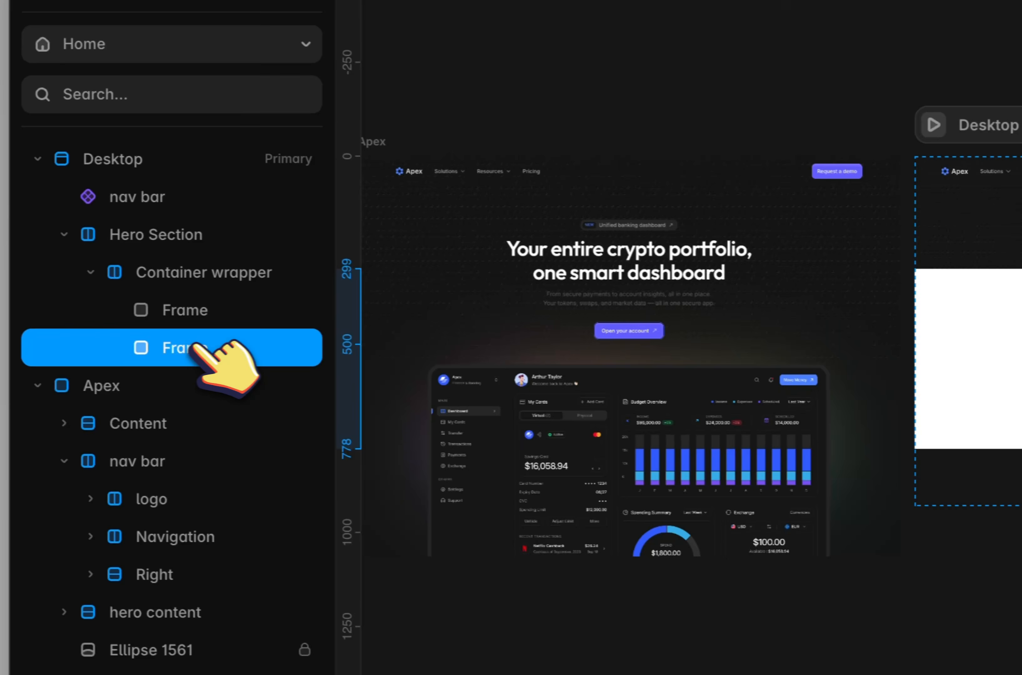
# Rename the lower of the two new frames as Image holder and the upper one as Hero contents
pyautogui.doubleClick(193, 346)
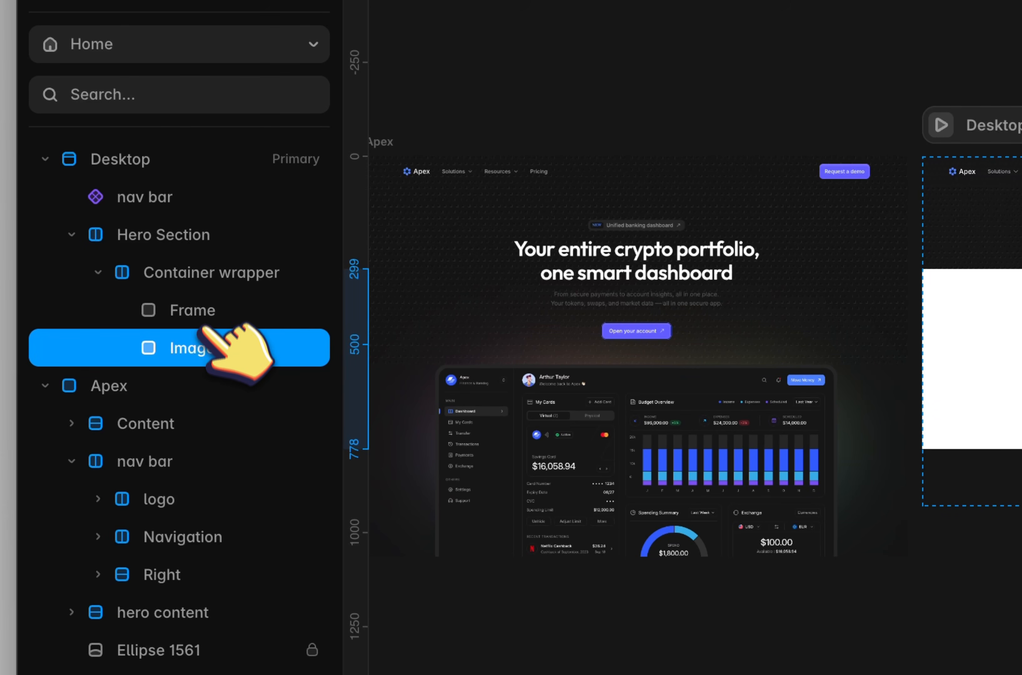
pyautogui.click(201, 309)
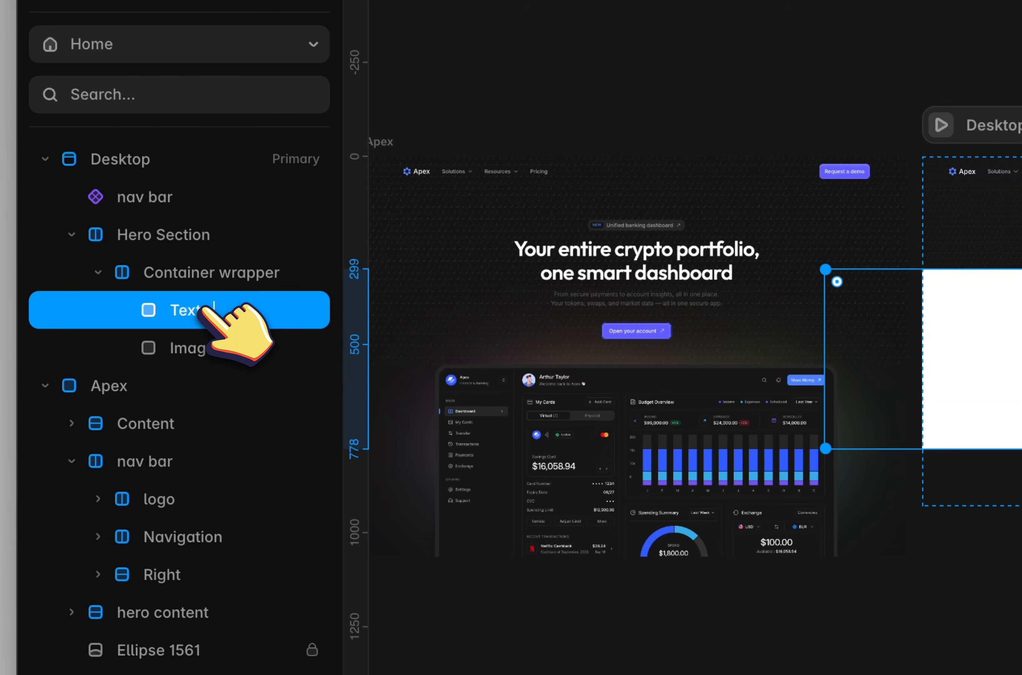
pyautogui.press('BackSpace')
pyautogui.press('BackSpace')
pyautogui.press('BackSpace')
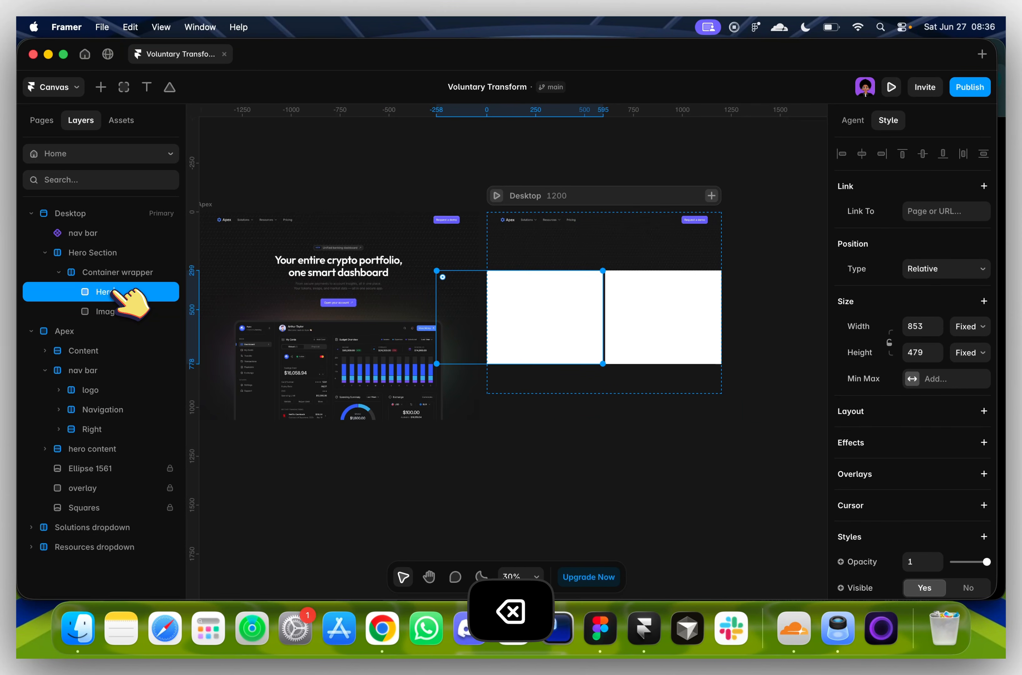
pyautogui.write('contents')
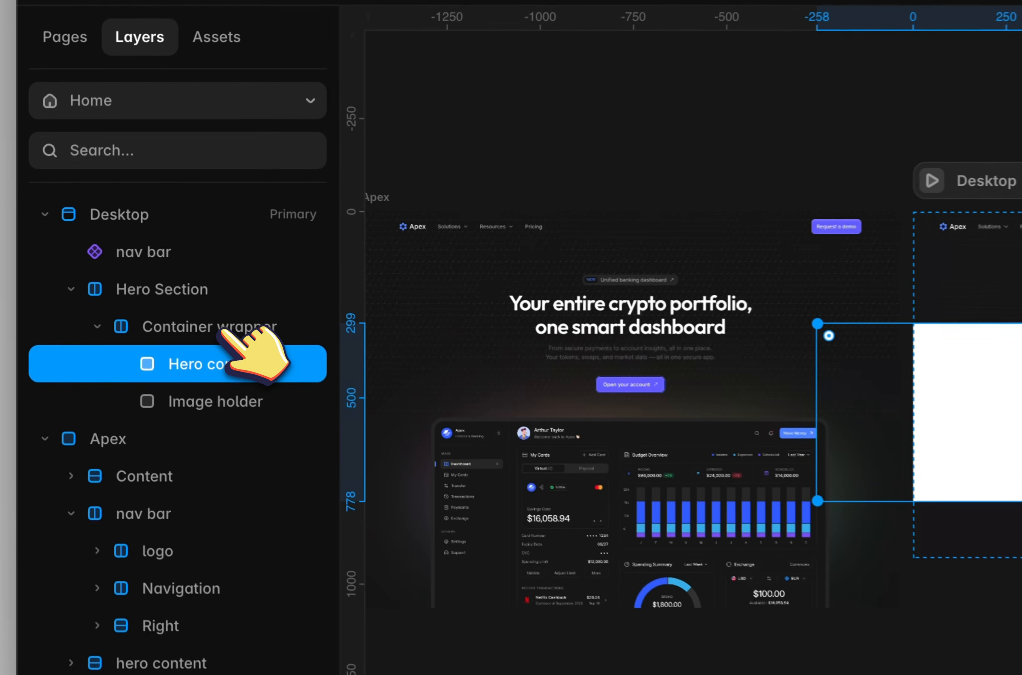
# Change the Container wrapper's stack direction to vertical
pyautogui.click(118, 273)
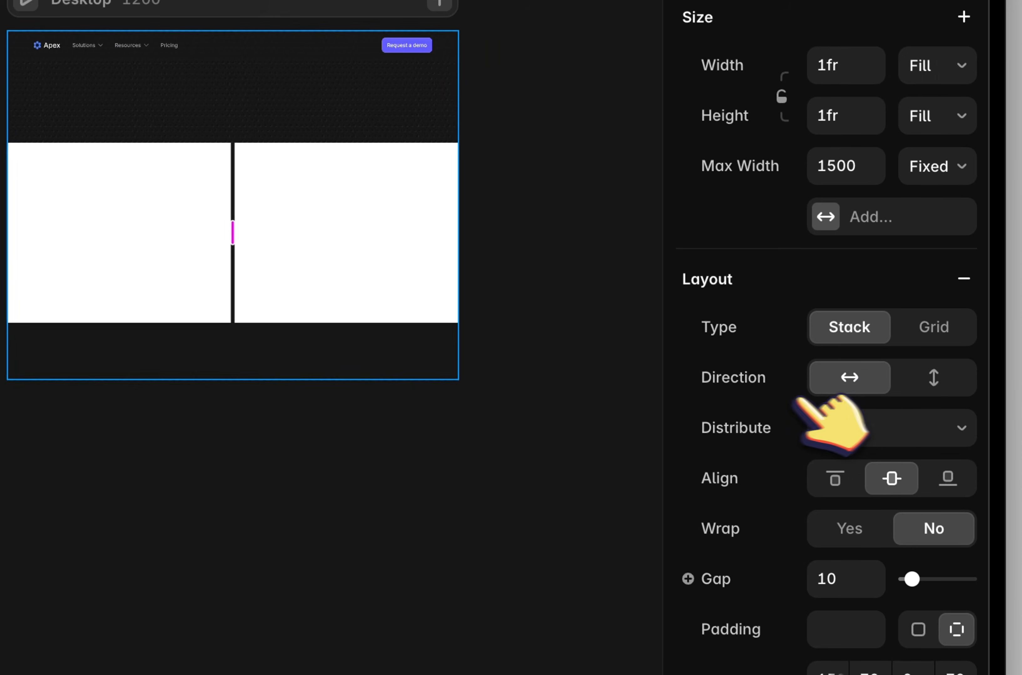
pyautogui.click(933, 412)
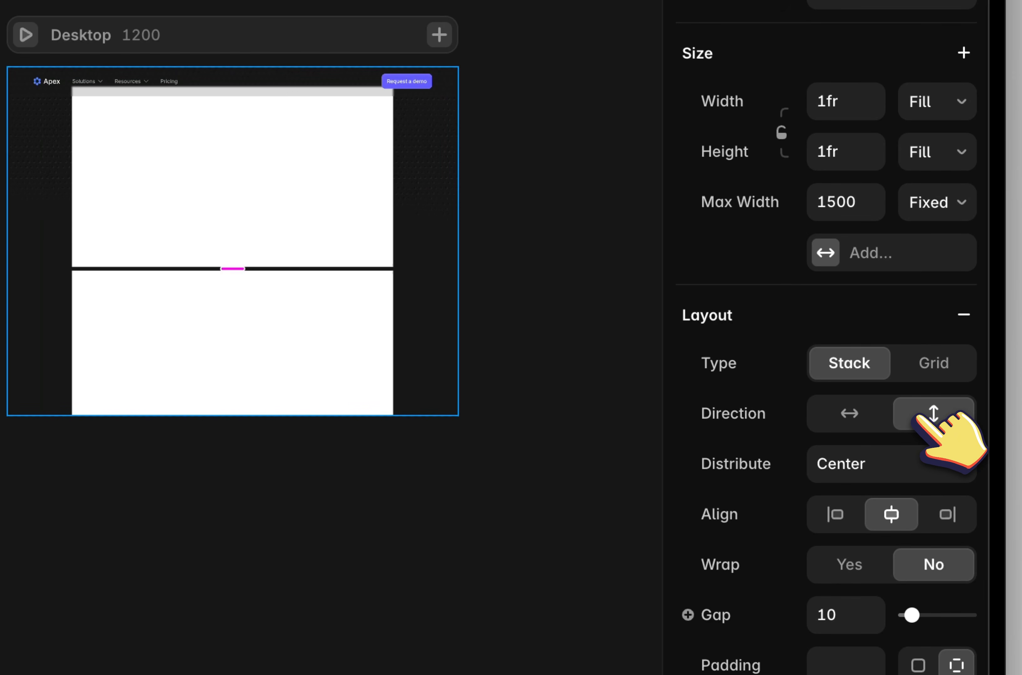
# Set the Hero contents and Image holder frames to Fill width and remove their white fill
pyautogui.click(294, 260)
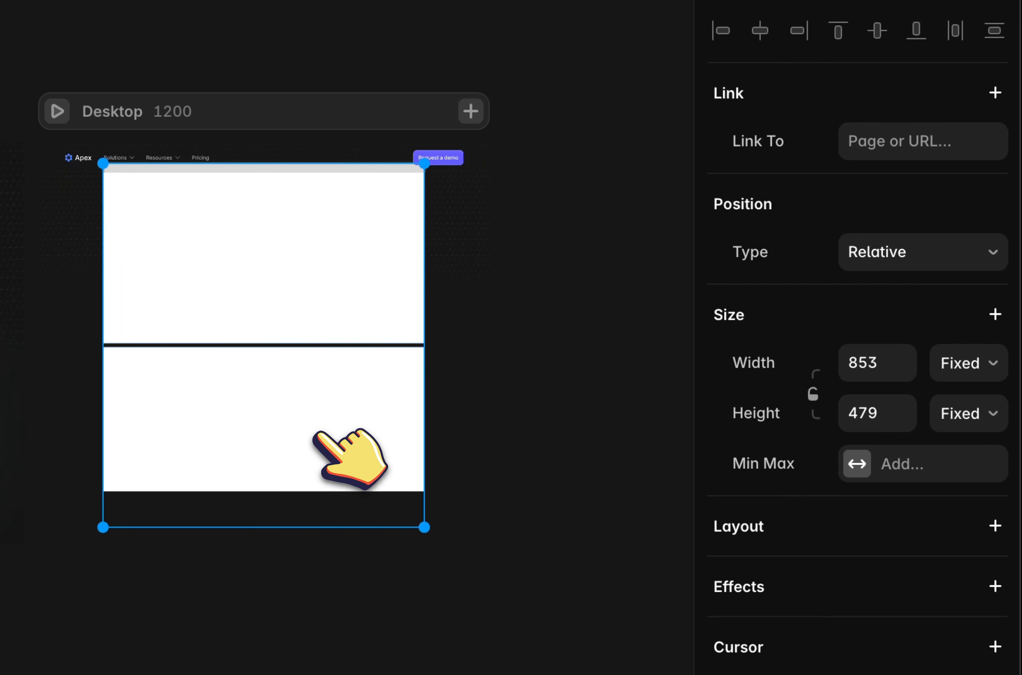
pyautogui.click(943, 324)
pyautogui.click(919, 379)
pyautogui.scroll(-10, 973, 483)
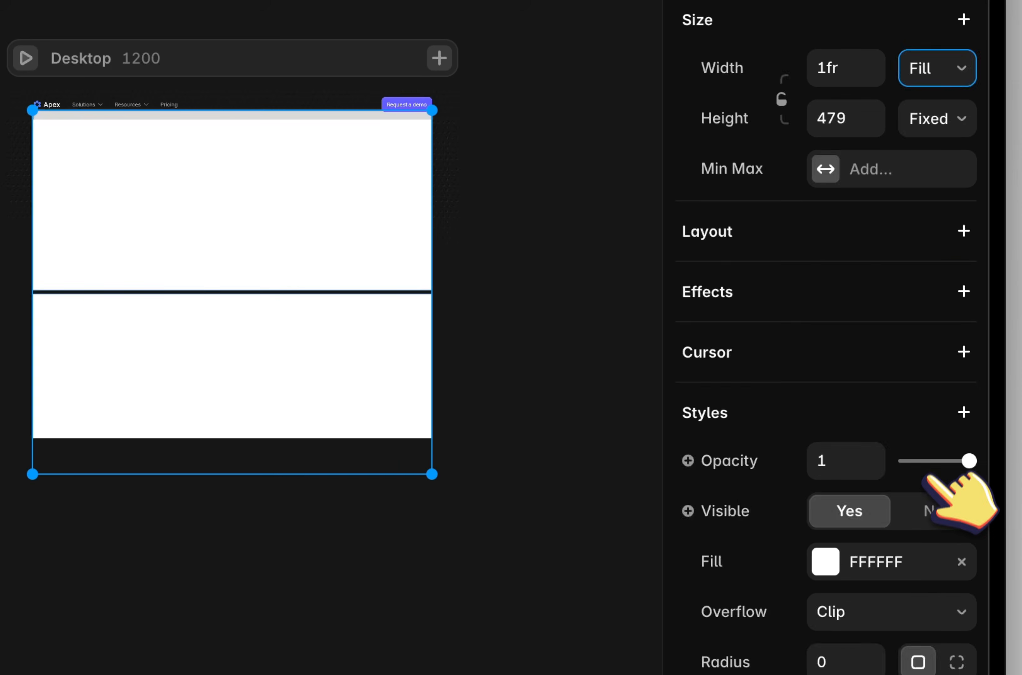
pyautogui.click(961, 178)
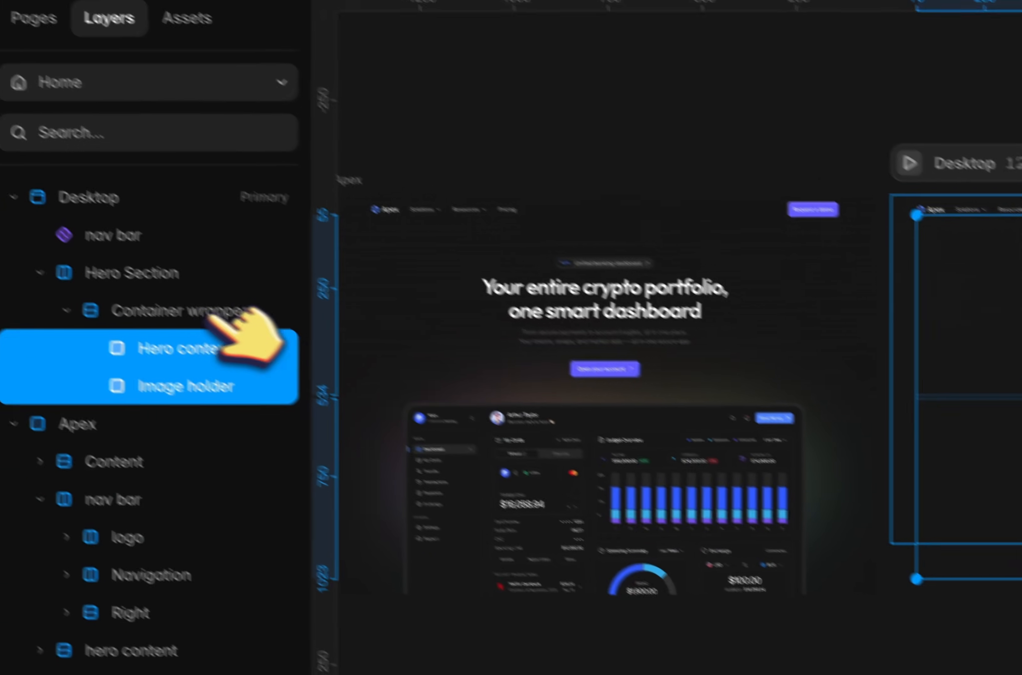
# Set the height of both the Container wrapper and the Hero Section to Fit Content
pyautogui.click(209, 313)
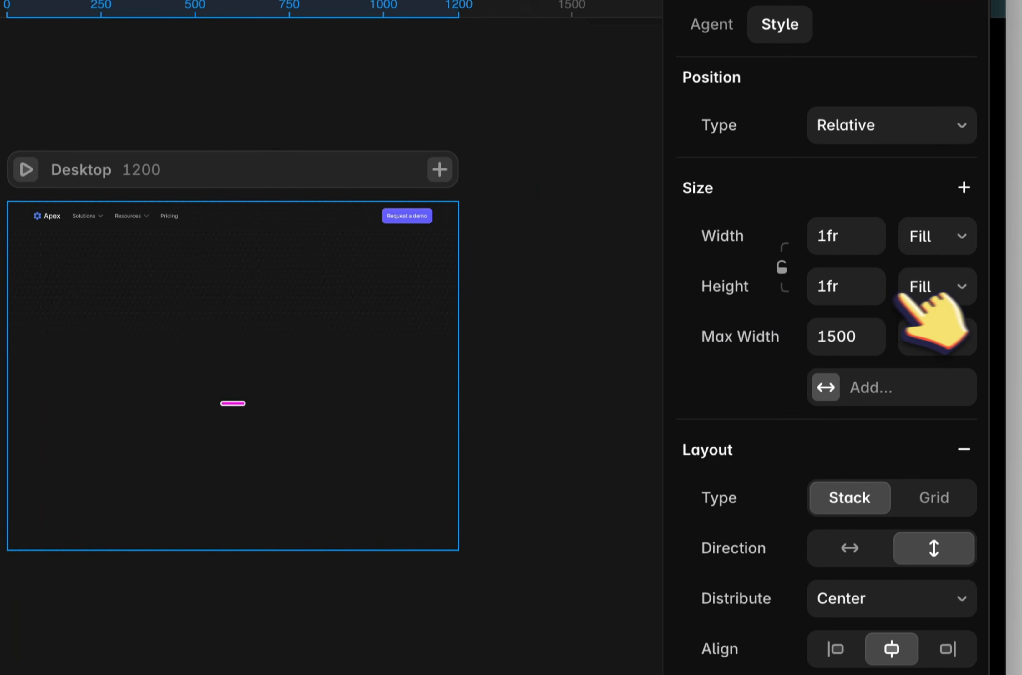
pyautogui.click(923, 290)
pyautogui.click(943, 320)
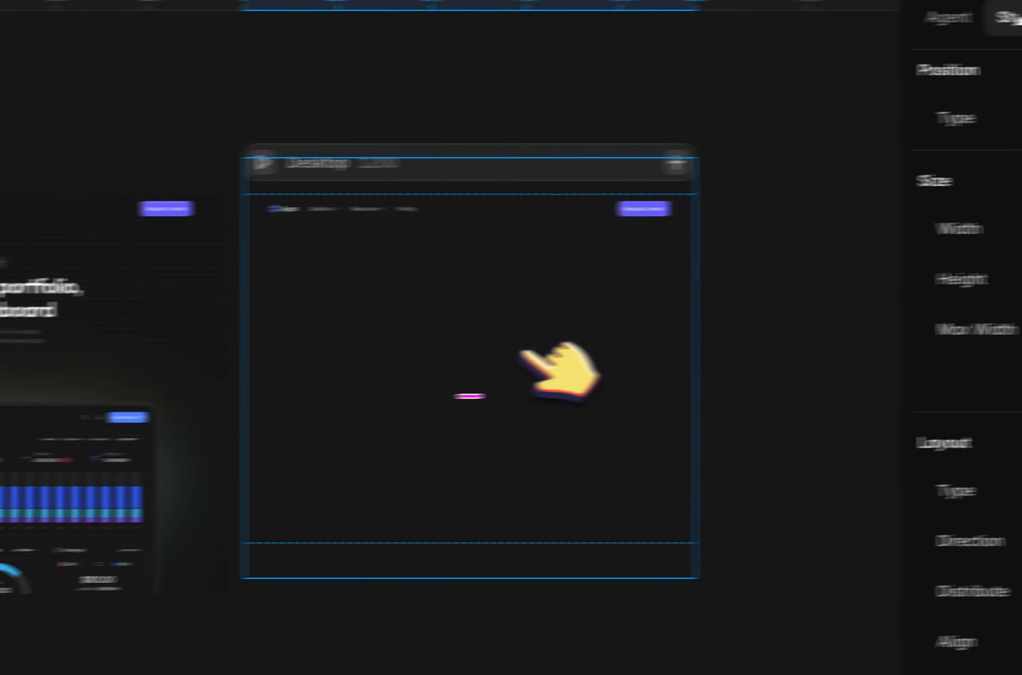
pyautogui.click(189, 393)
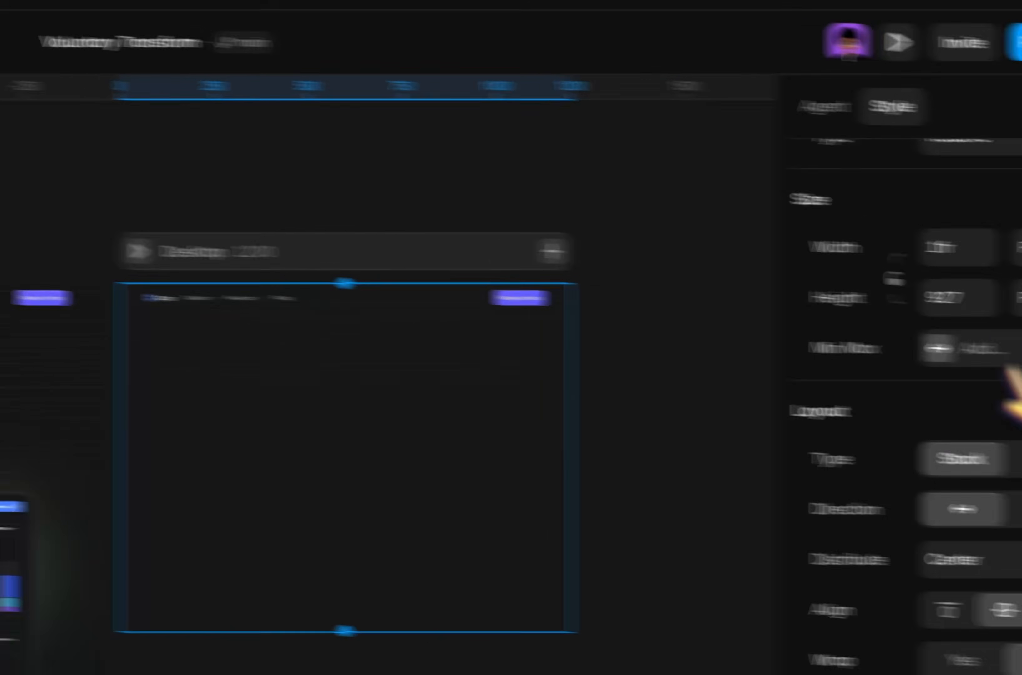
pyautogui.click(940, 287)
pyautogui.click(901, 372)
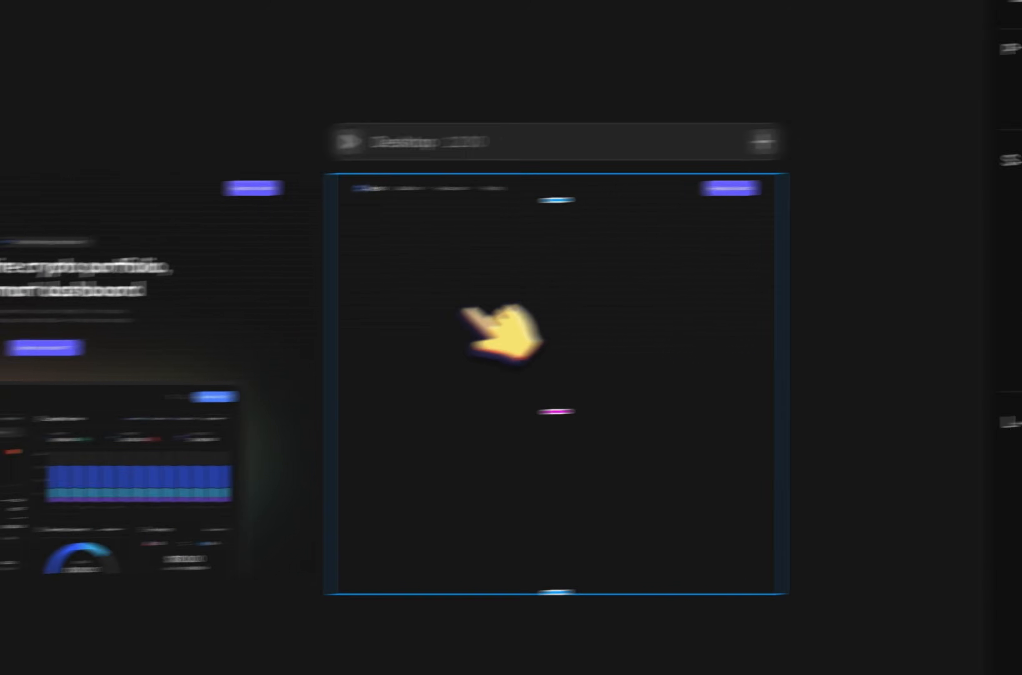
# Examine how the badge, title, description and button are grouped in the Apex design, comparing them with the empty Hero contents and Image holder frames
pyautogui.click(221, 314)
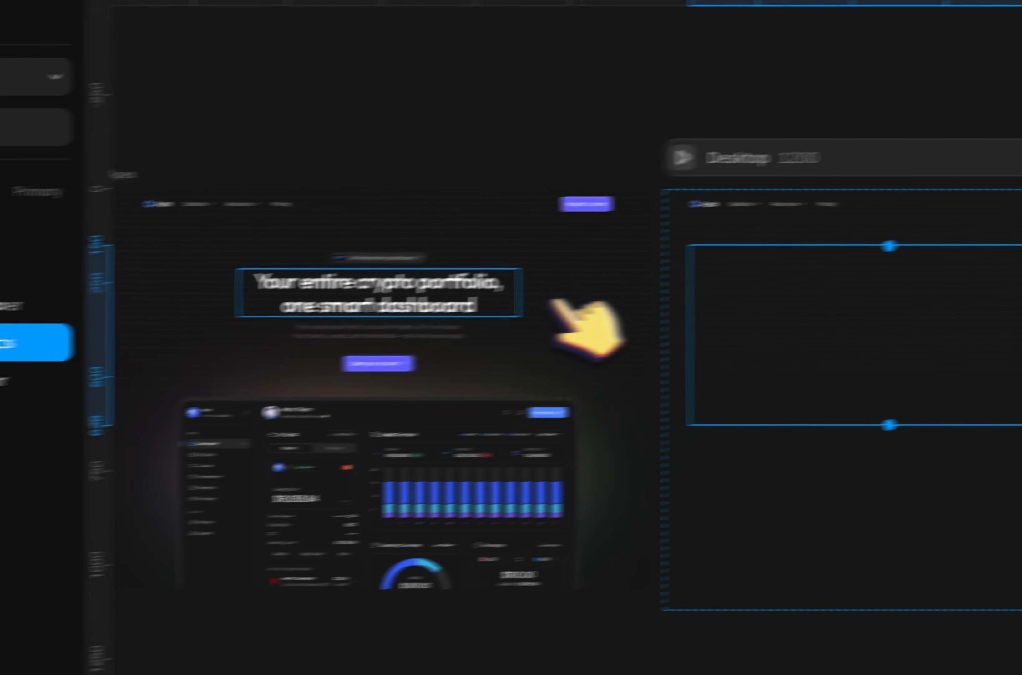
pyautogui.click(594, 235)
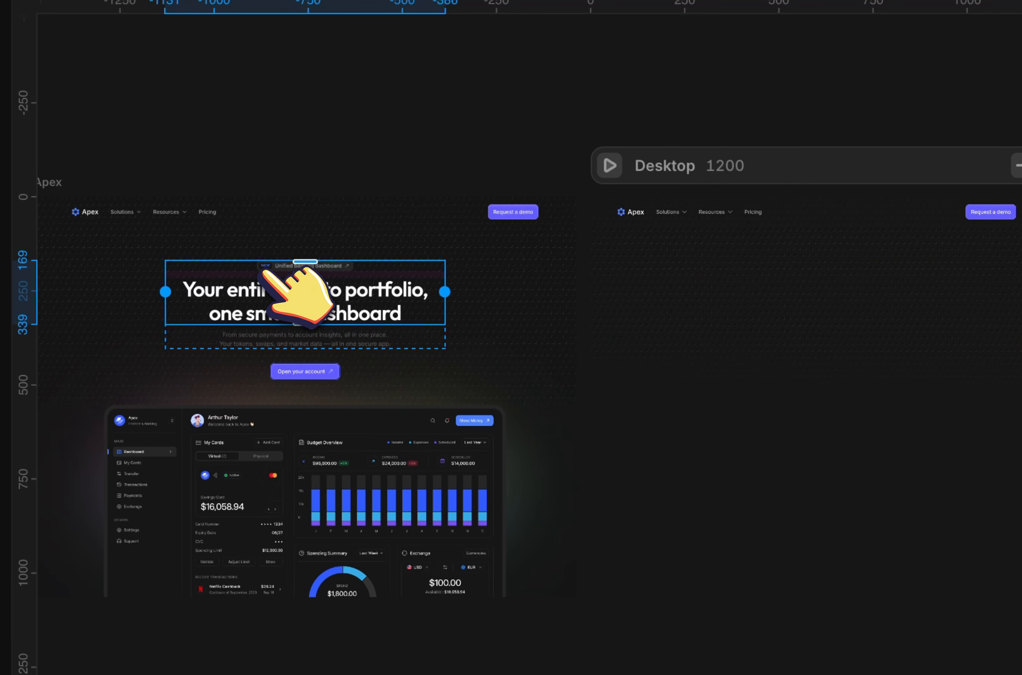
pyautogui.click(763, 386)
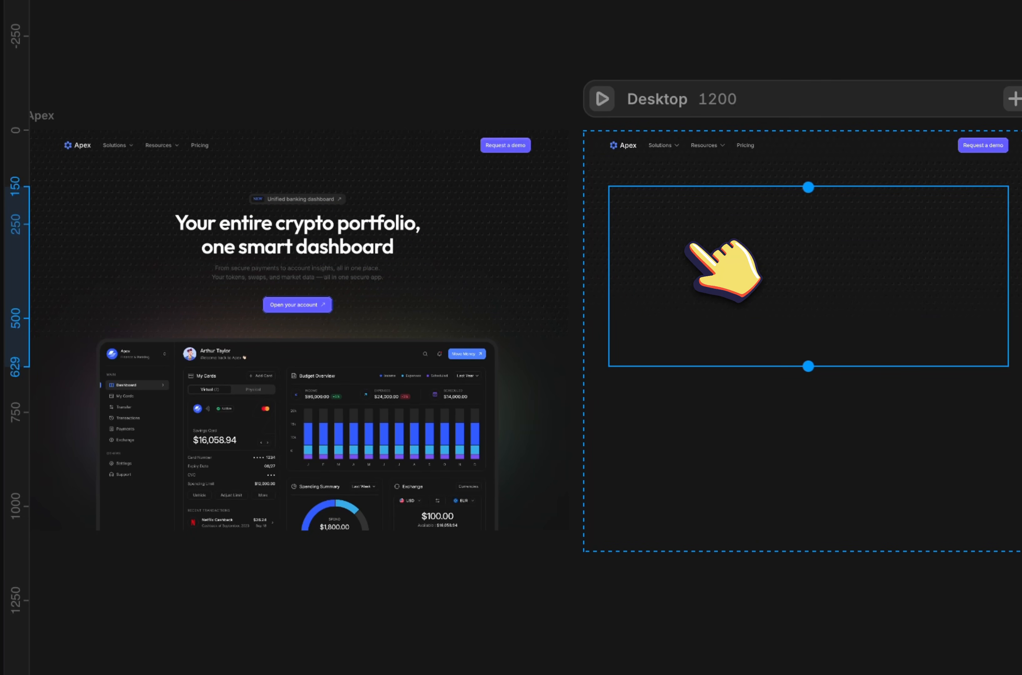
pyautogui.click(718, 485)
pyautogui.click(719, 318)
pyautogui.click(724, 456)
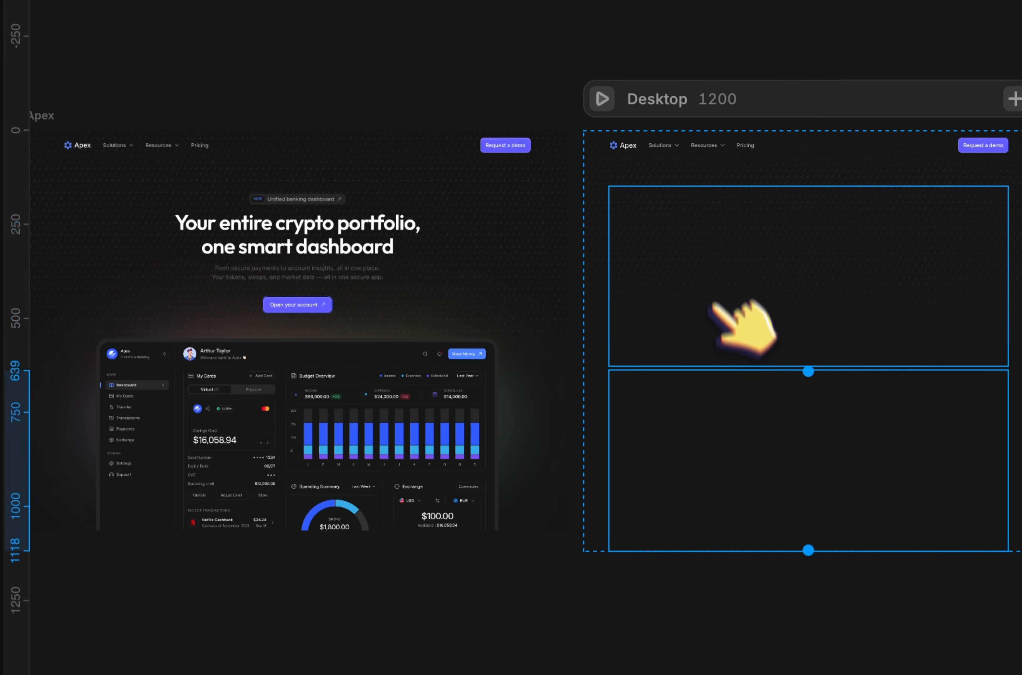
pyautogui.click(711, 303)
pyautogui.scroll(3, 333, 226)
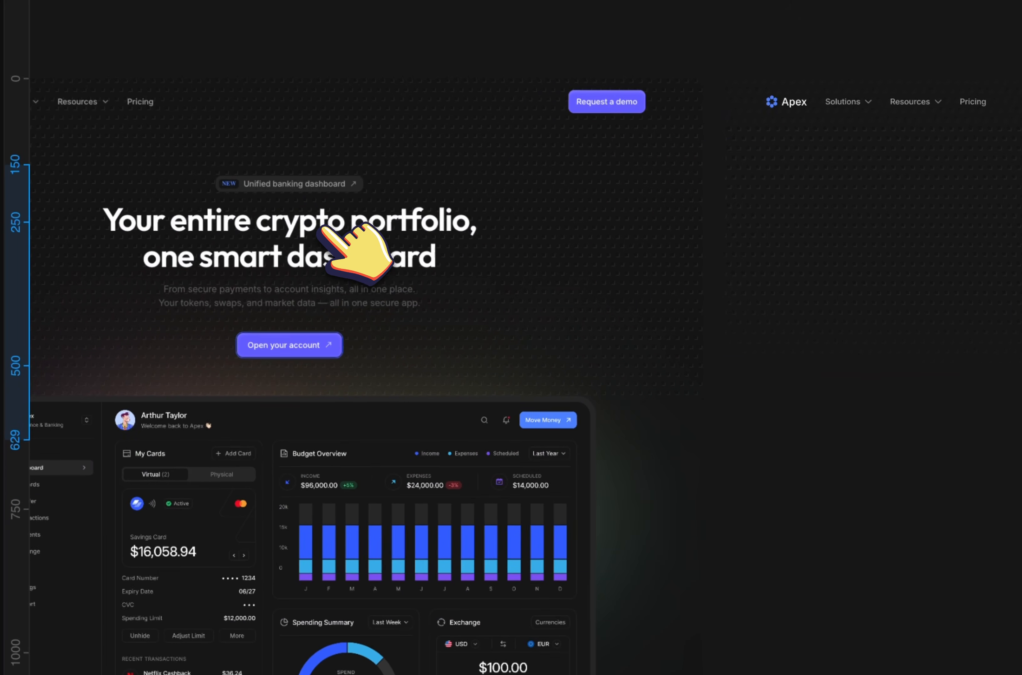
pyautogui.click(322, 229)
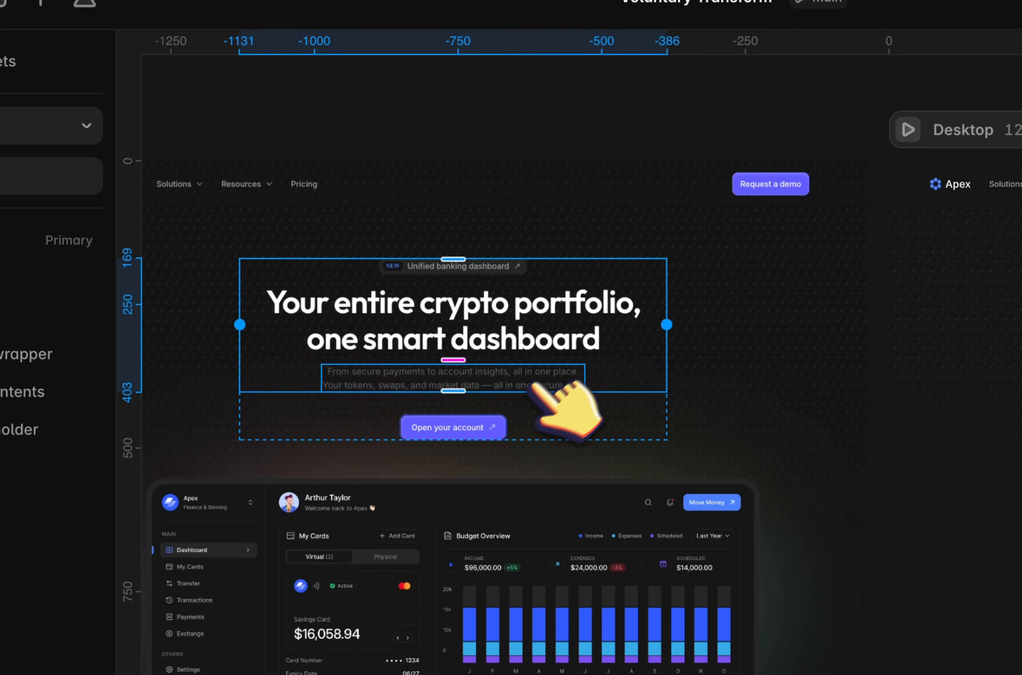
pyautogui.click(1002, 310)
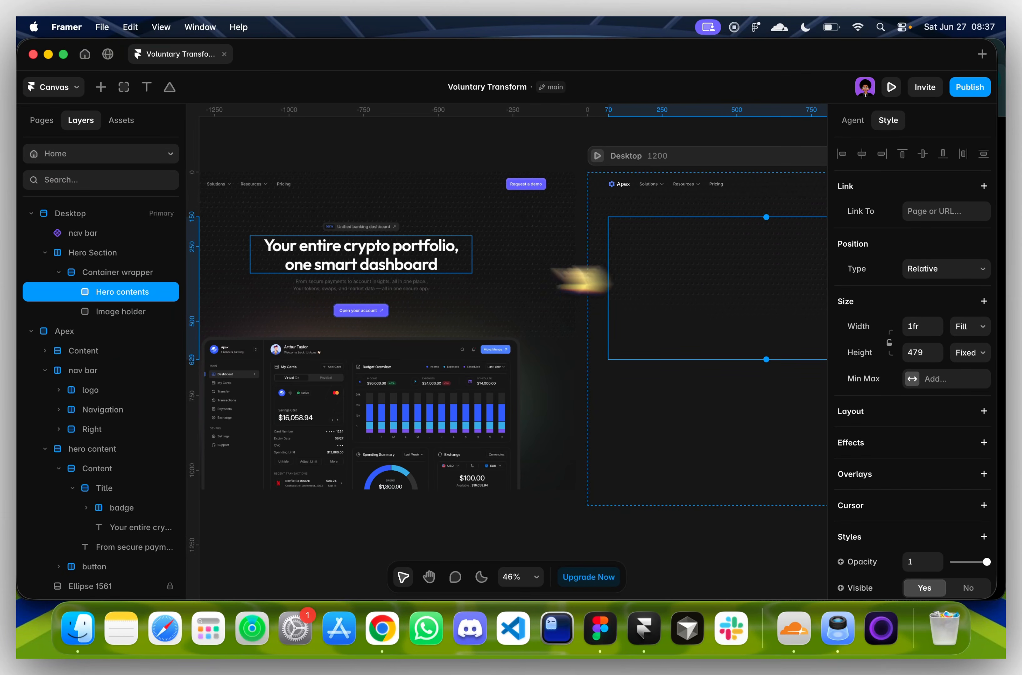
pyautogui.click(316, 242)
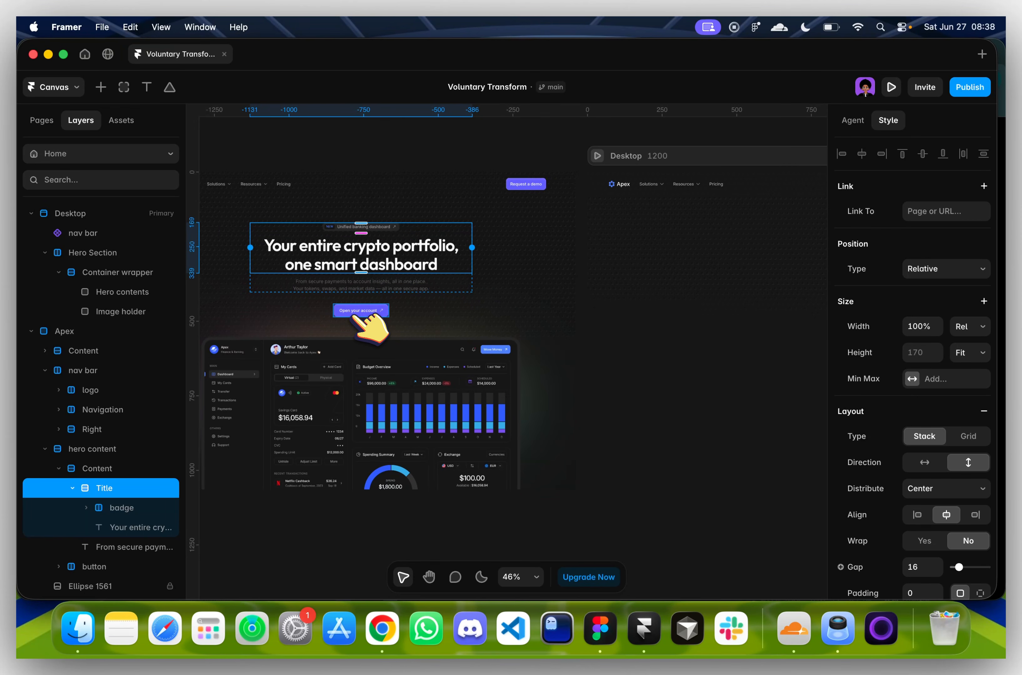
# Draw a new frame of about 658 by 206 inside the Hero contents frame of the Desktop page
pyautogui.hscroll(3, 353, 317)
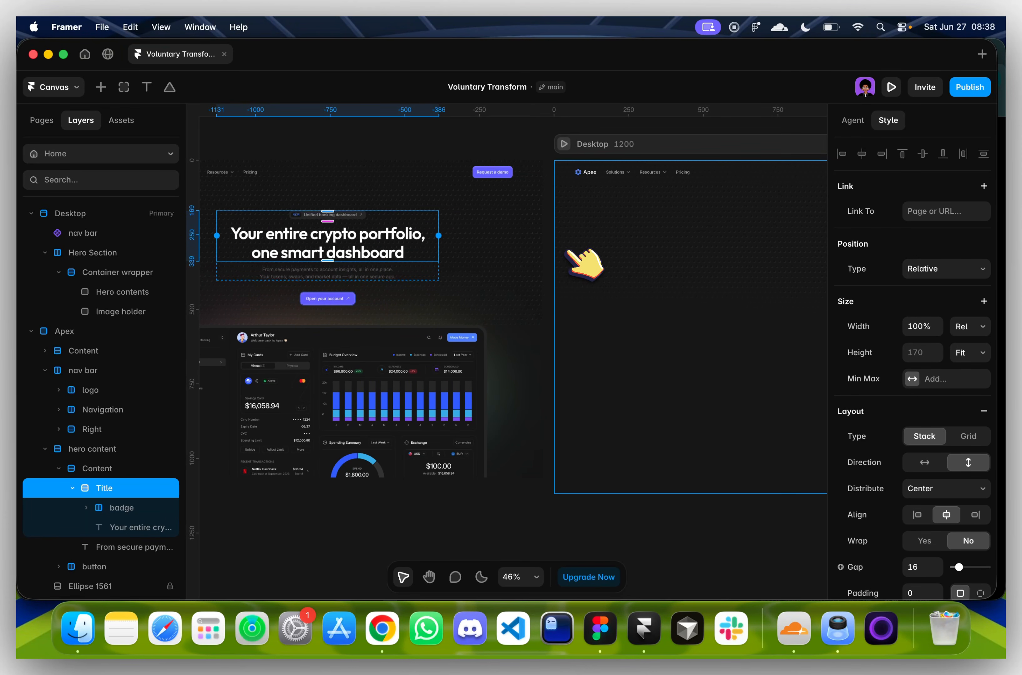
pyautogui.hscroll(-2, 356, 221)
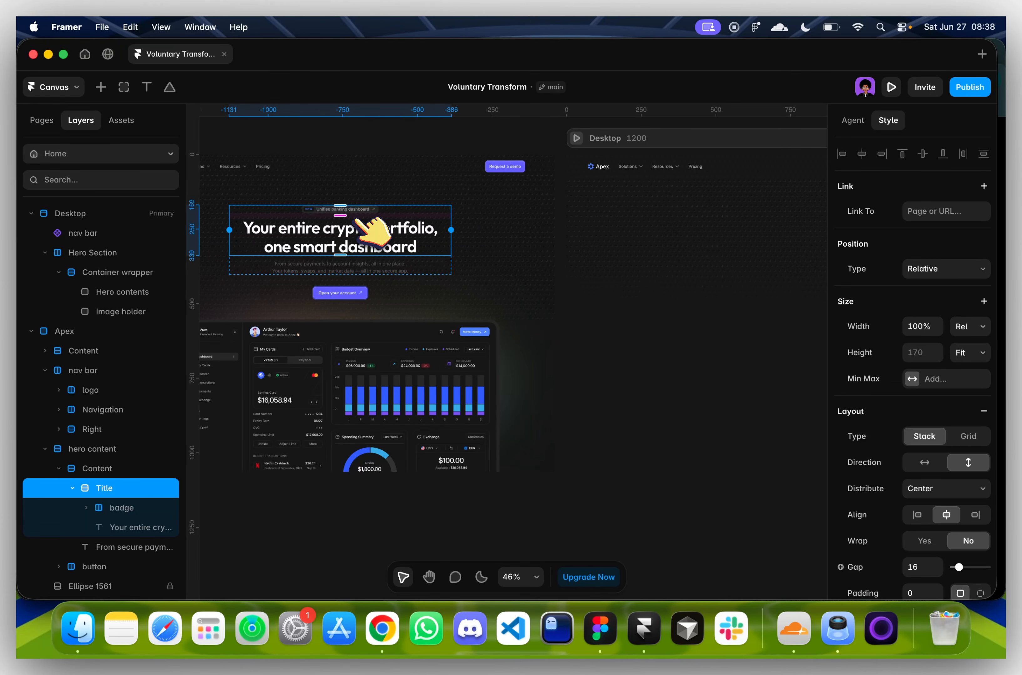
pyautogui.hscroll(3, 307, 241)
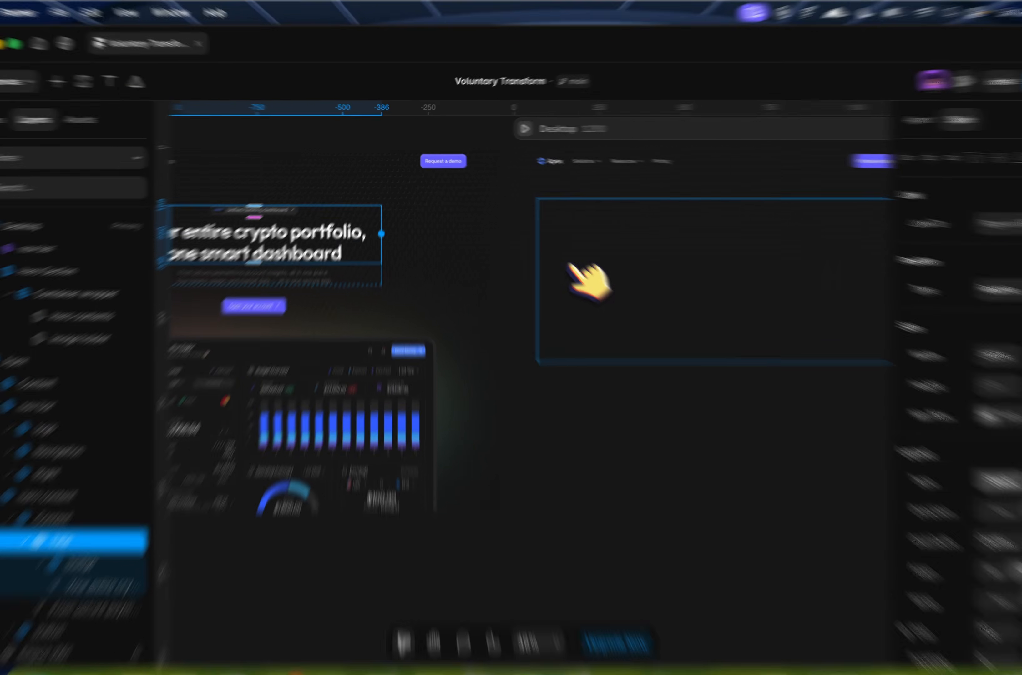
pyautogui.click(583, 263)
pyautogui.moveTo(354, 269)
pyautogui.mouseDown()
pyautogui.moveTo(589, 363)
pyautogui.moveTo(714, 375)
pyautogui.mouseUp()
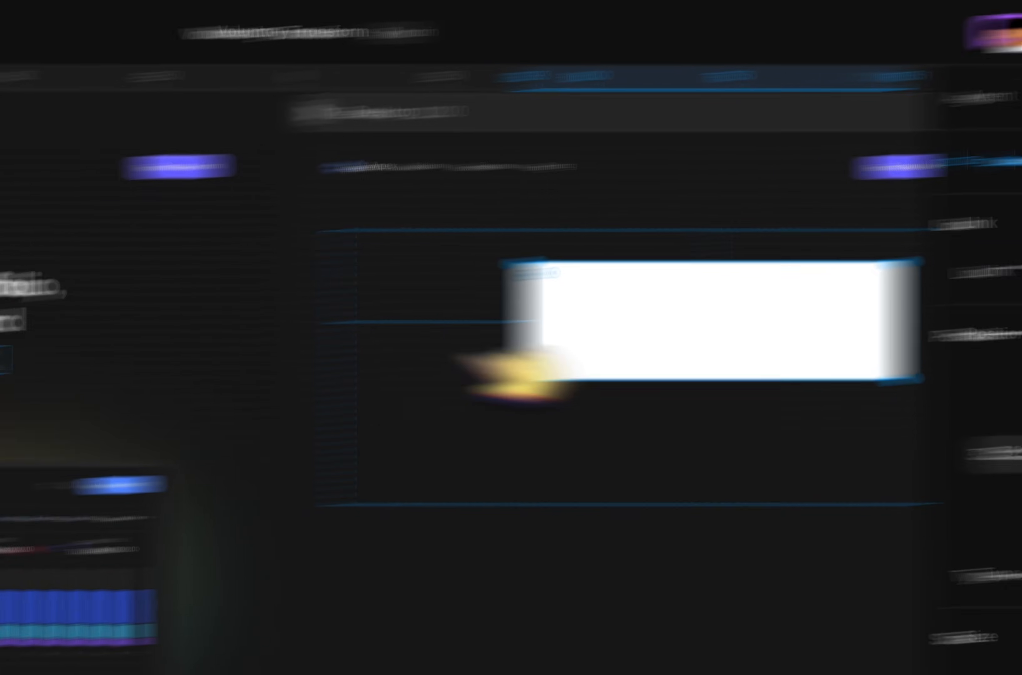
# Rename the new frame inside Hero contents as Header/badge
pyautogui.doubleClick(200, 381)
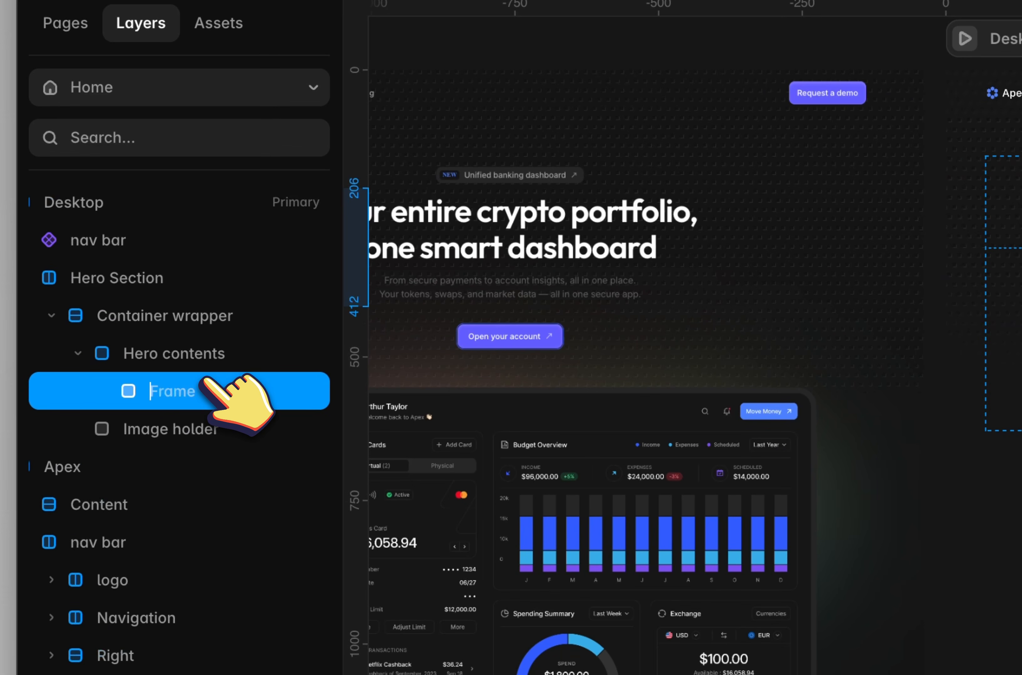
pyautogui.write('Header')
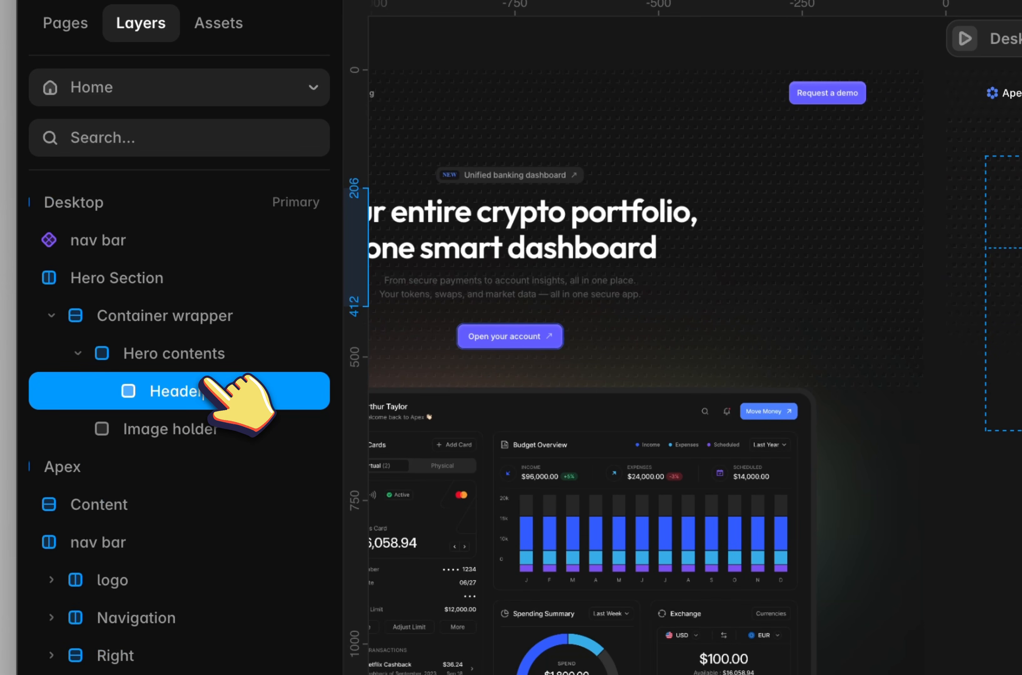
pyautogui.write(' badge')
pyautogui.press('Return')
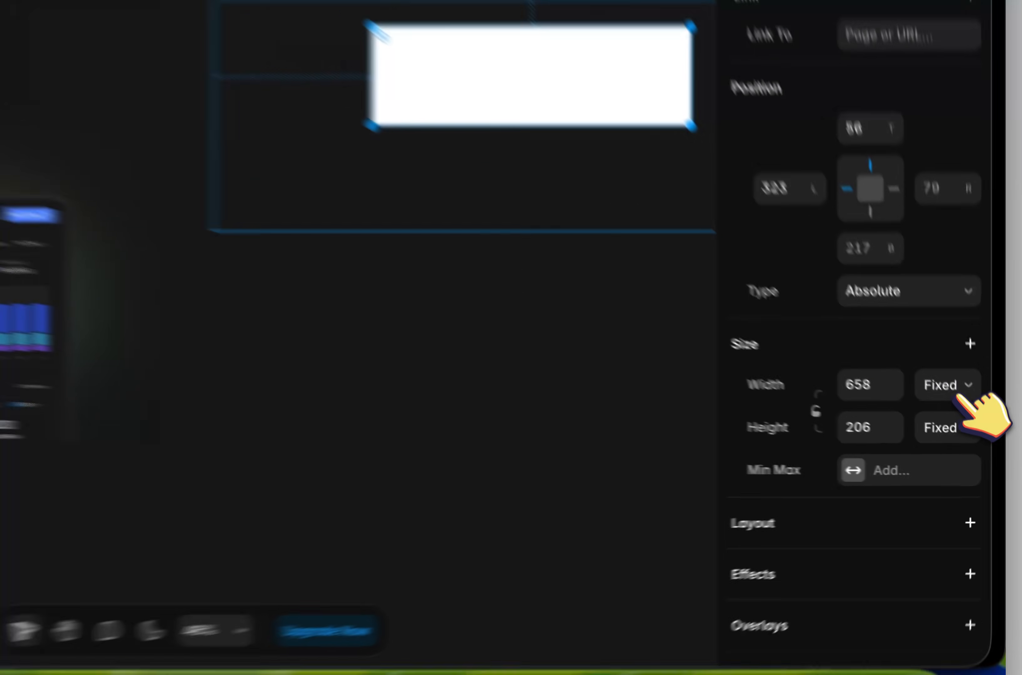
pyautogui.click(970, 426)
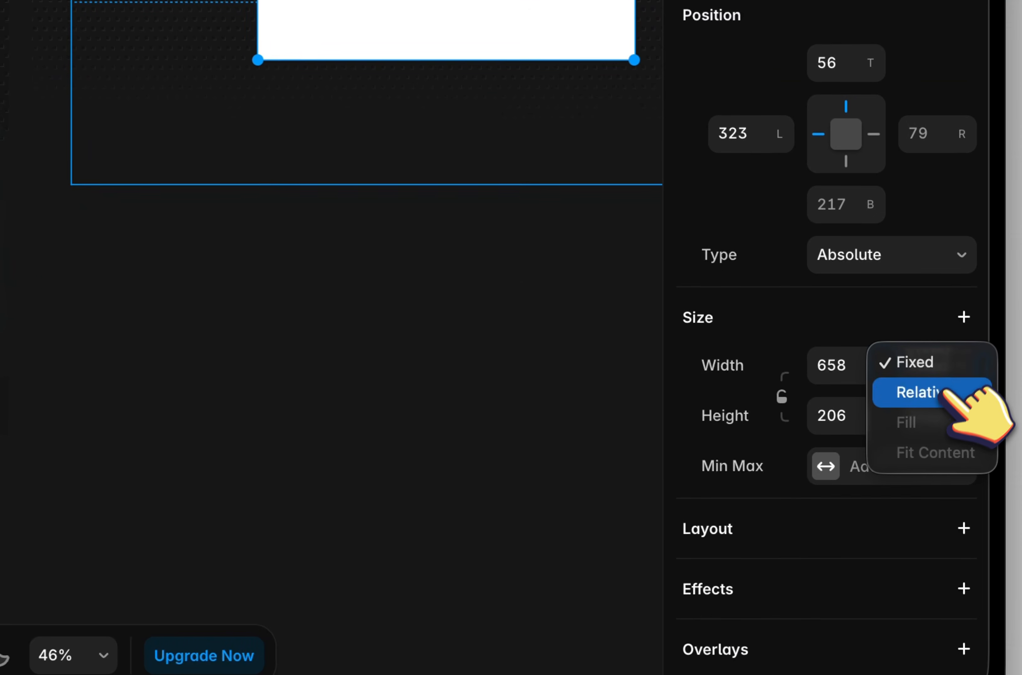
pyautogui.click(876, 389)
pyautogui.scroll(-1, 758, 296)
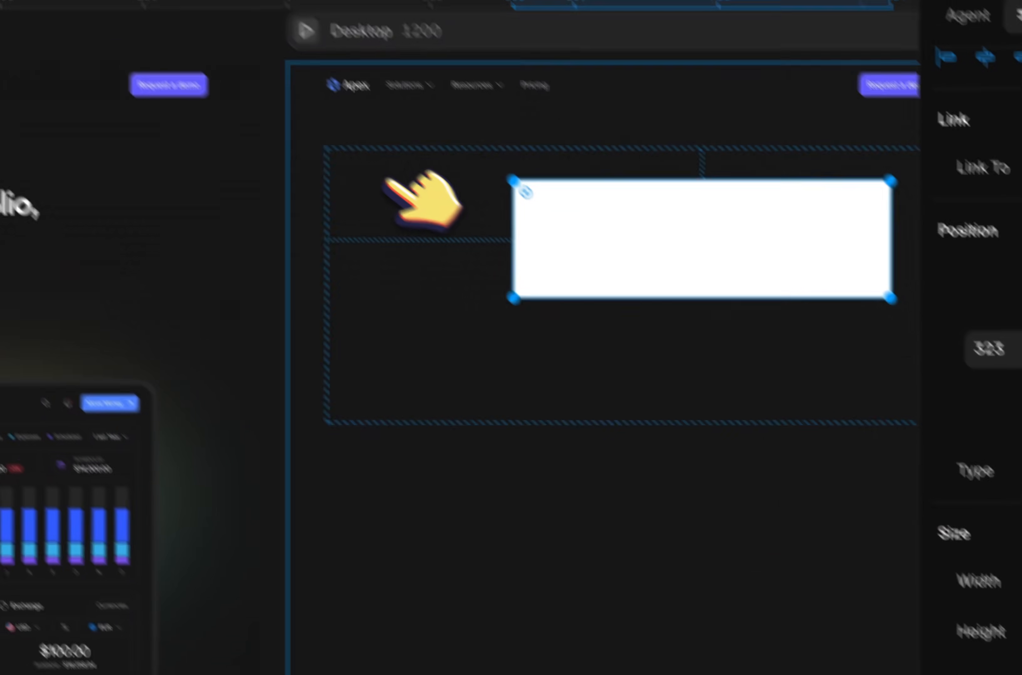
# Add a vertical stack layout to Hero contents and set its height to Fit Content
pyautogui.click(397, 196)
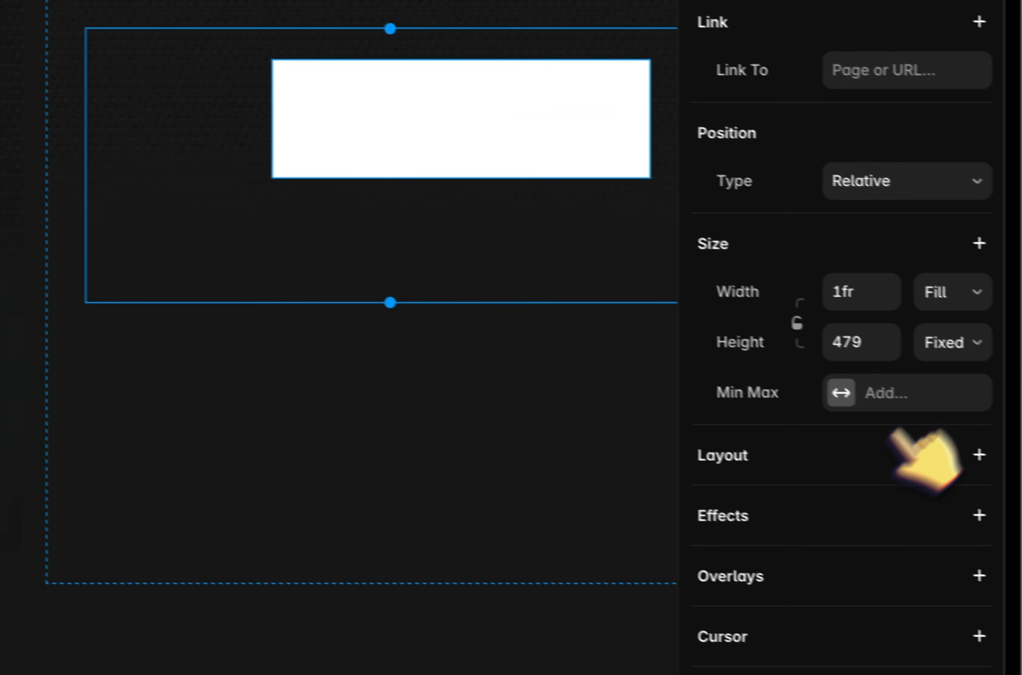
pyautogui.click(977, 454)
pyautogui.click(965, 338)
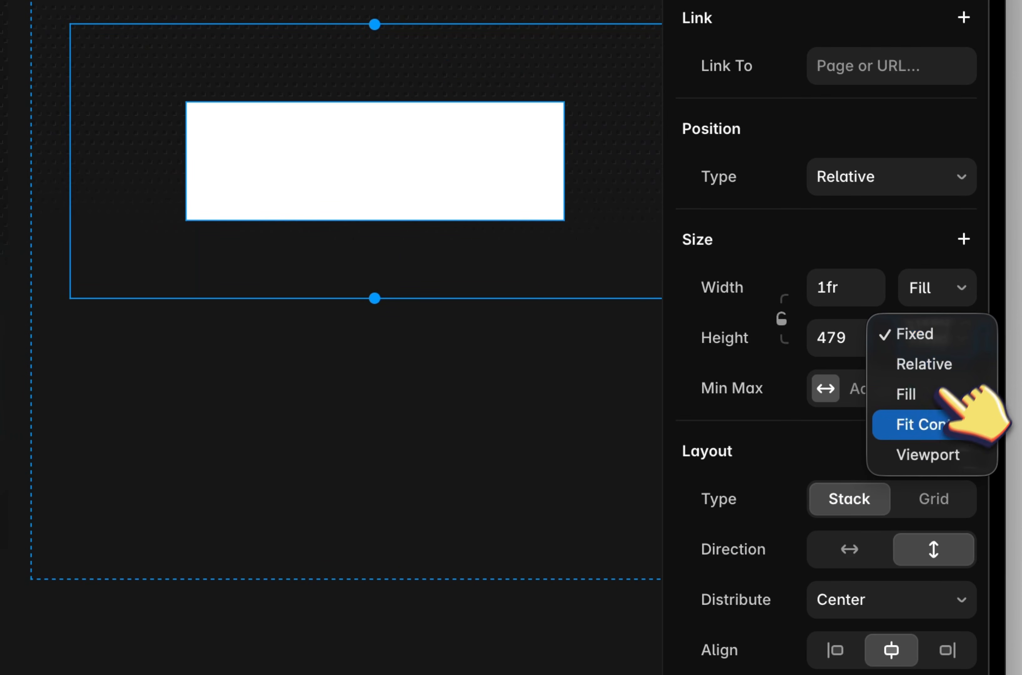
pyautogui.click(932, 422)
pyautogui.scroll(-2, 934, 490)
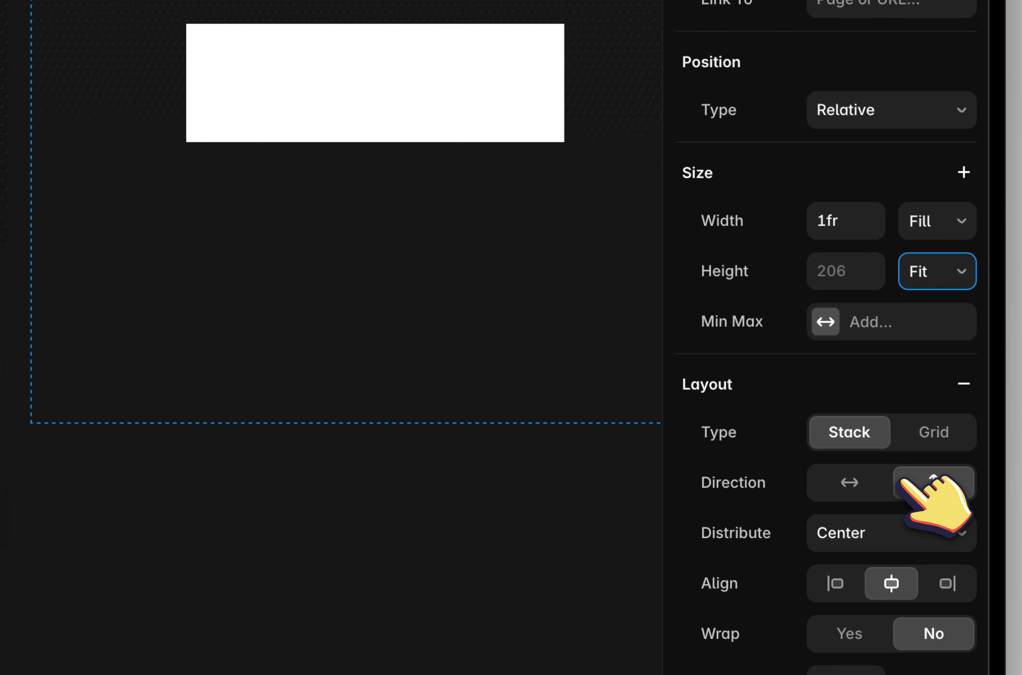
# Remove the white fill from the Header/badge frame
pyautogui.doubleClick(307, 205)
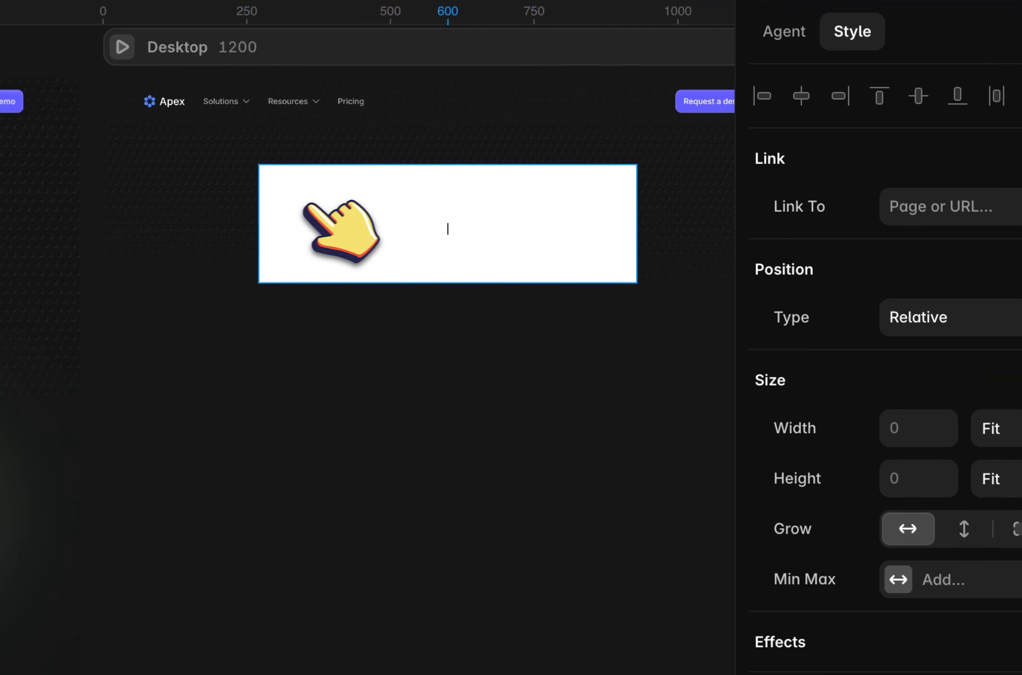
pyautogui.click(333, 363)
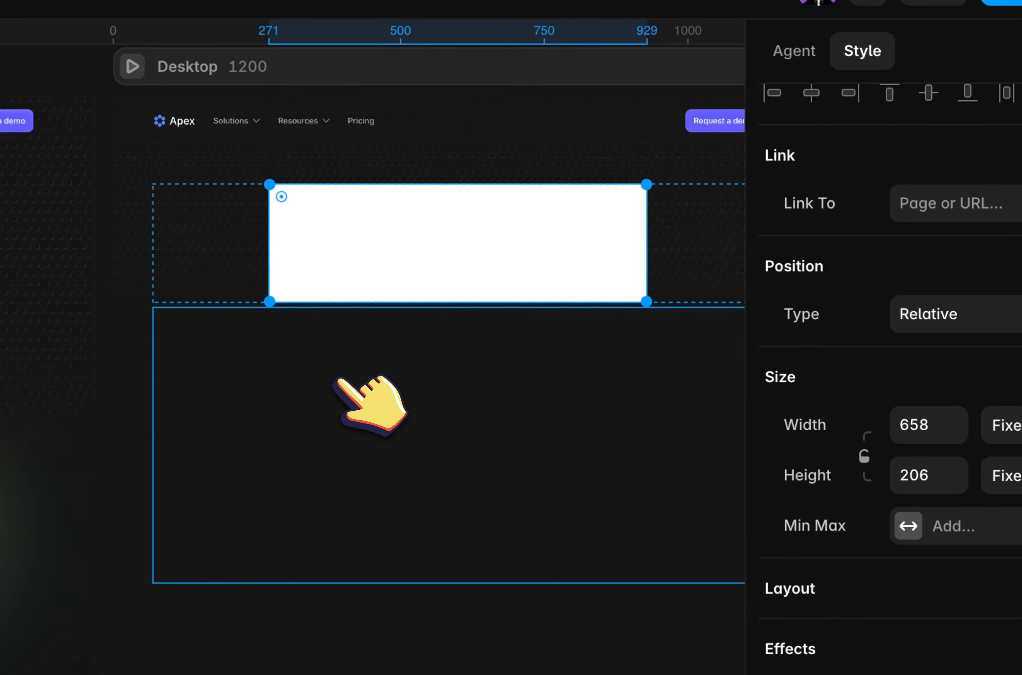
pyautogui.scroll(-5, 943, 443)
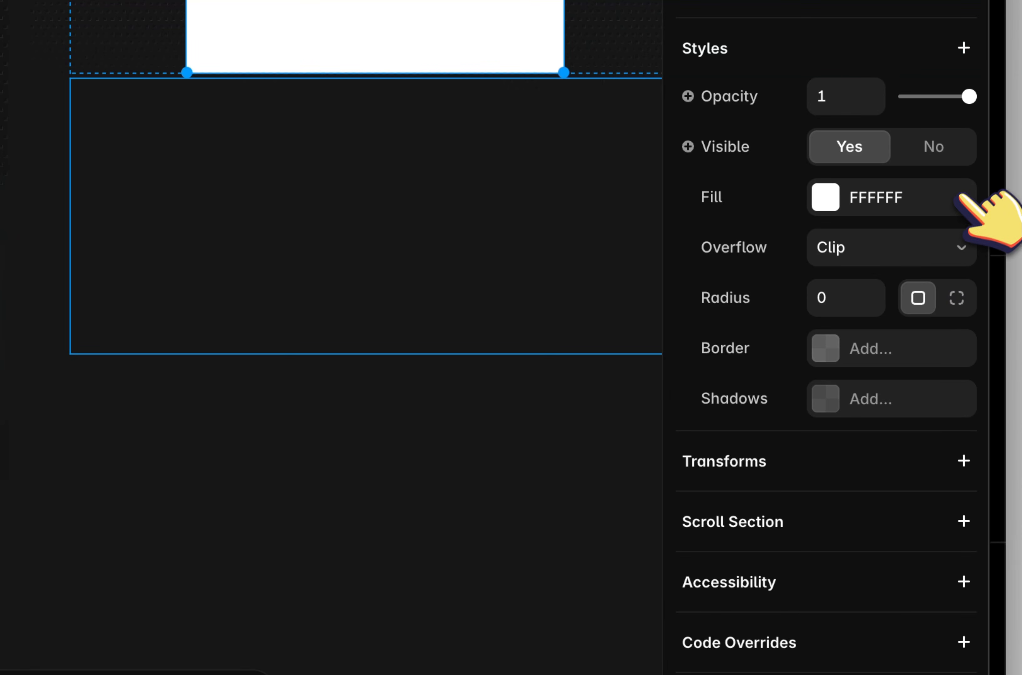
pyautogui.click(961, 197)
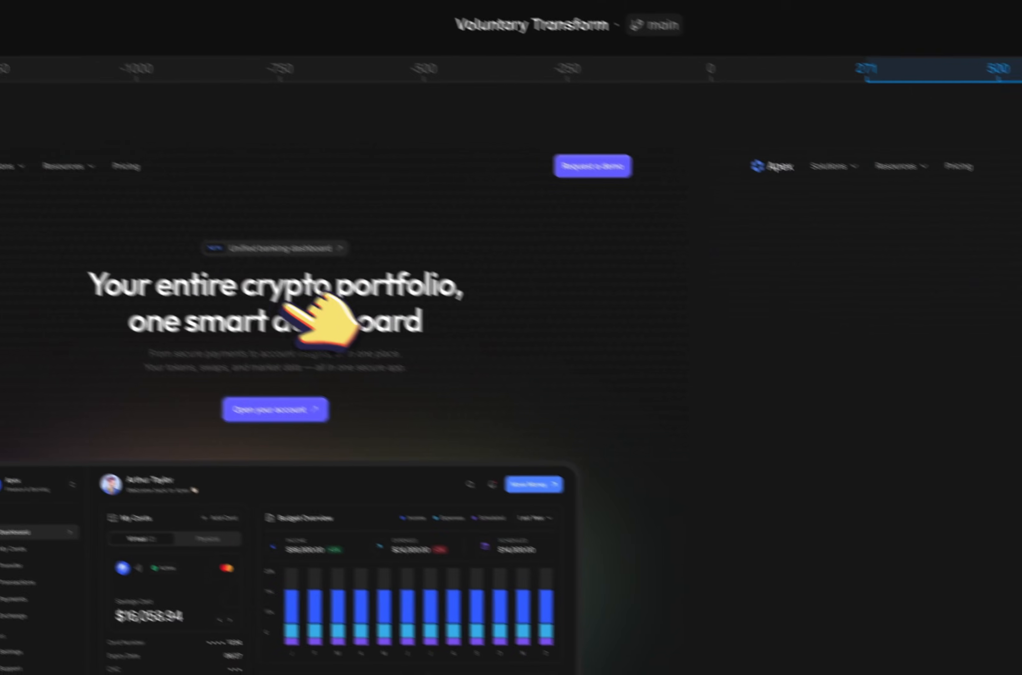
# Copy the badge and the headline text from the Apex design into the Header/badge frame
pyautogui.click(281, 306)
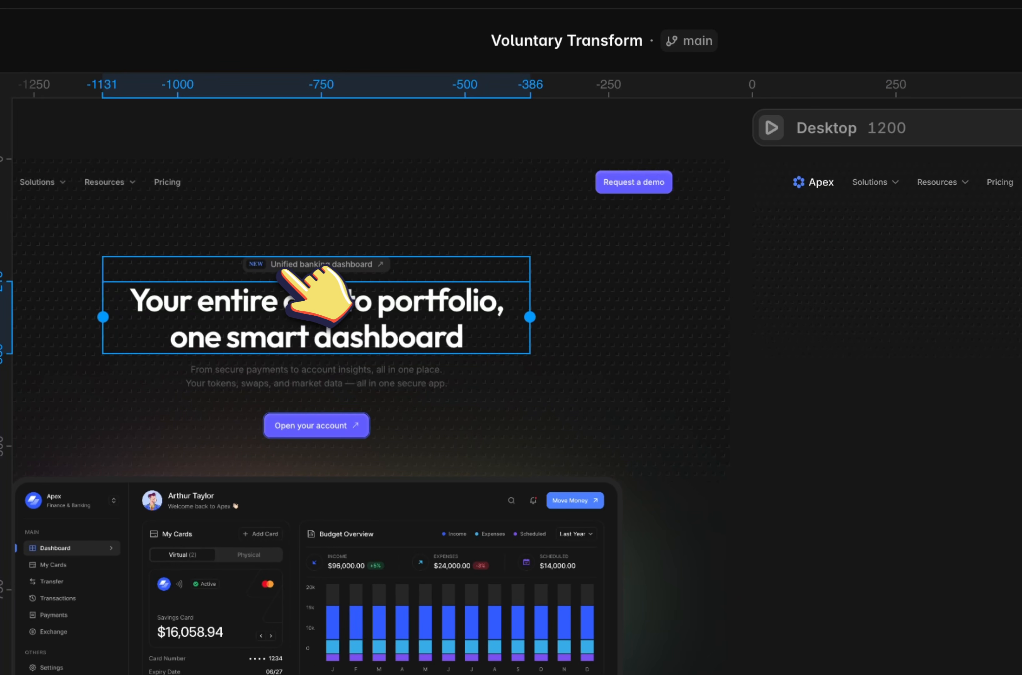
pyautogui.press('super+c')
pyautogui.hscroll(5, 780, 331)
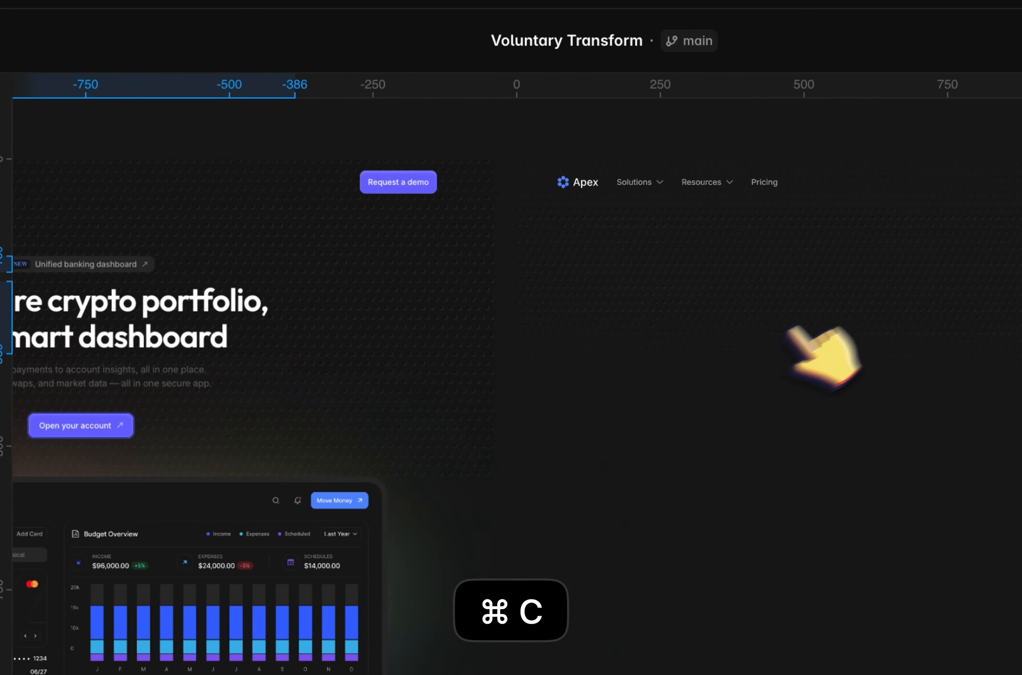
pyautogui.click(520, 339)
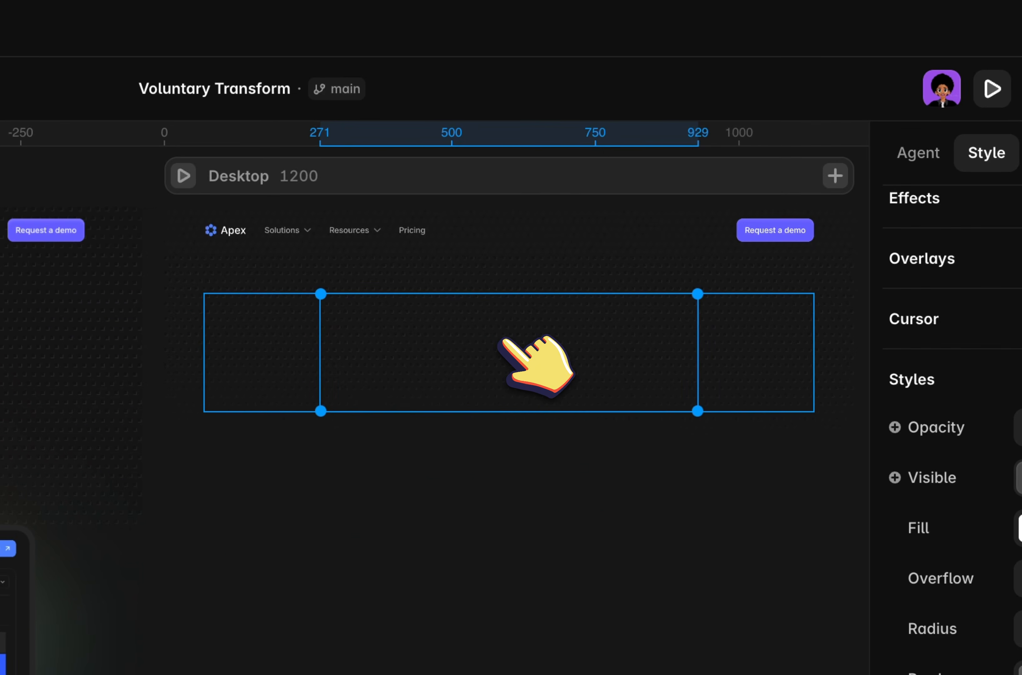
pyautogui.press('super+v')
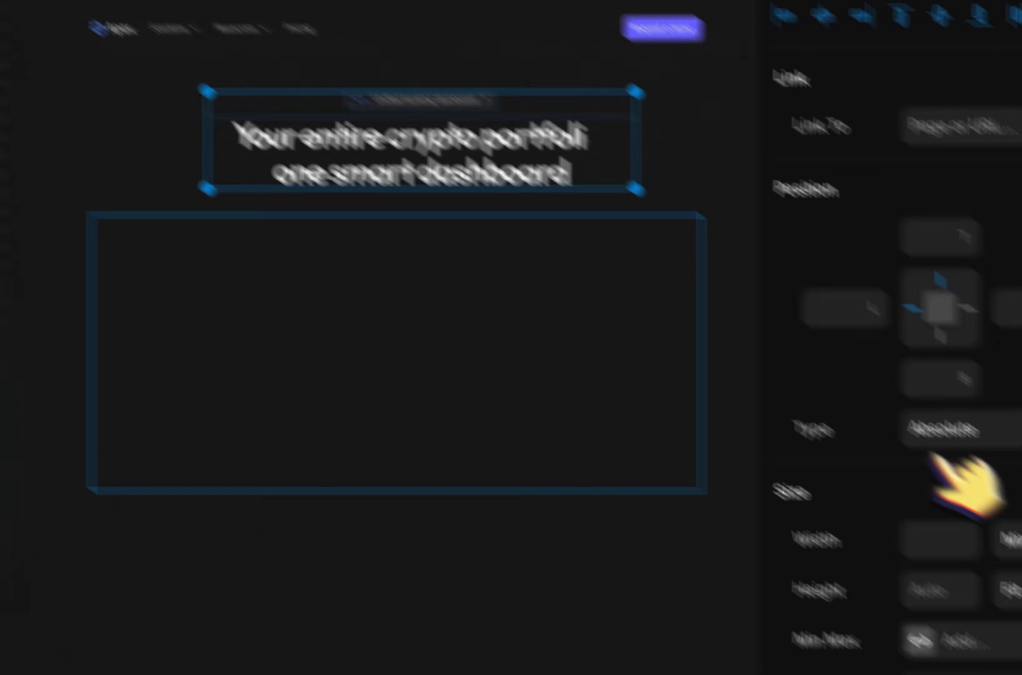
# Add a vertical stack layout to Header/badge, with its height set to Fit Content and its width to Fill
pyautogui.click(375, 300)
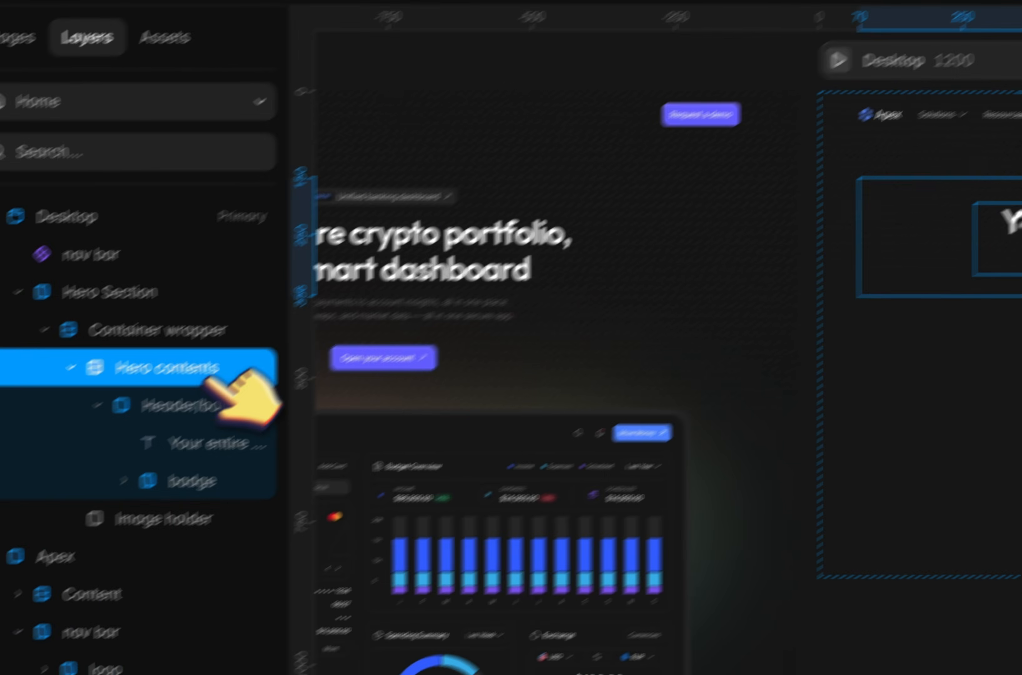
pyautogui.click(237, 397)
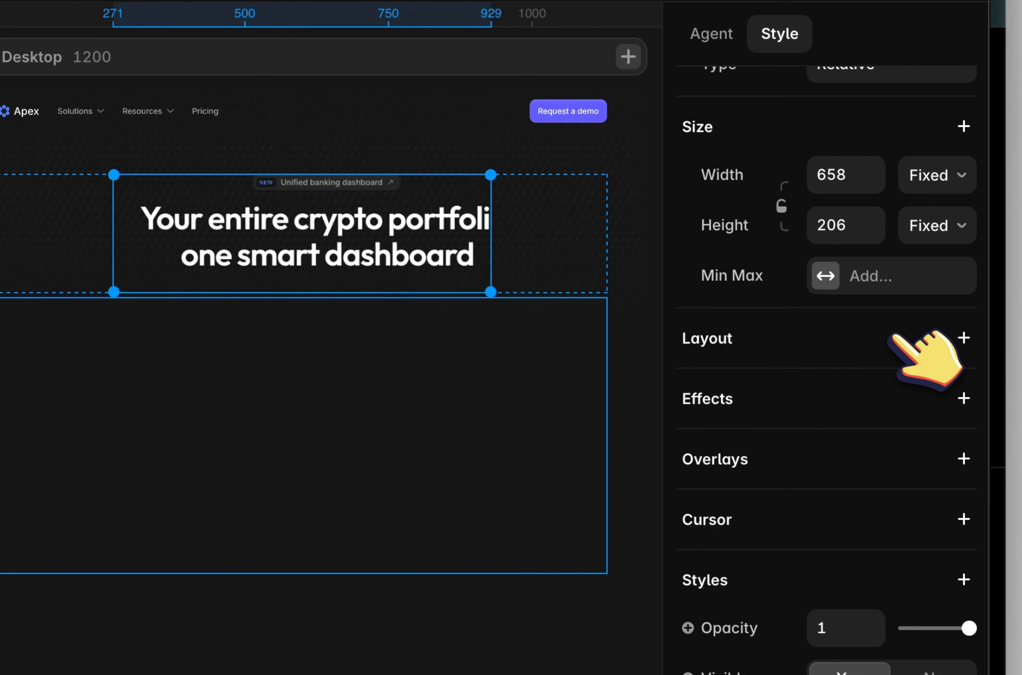
pyautogui.click(961, 338)
pyautogui.click(947, 224)
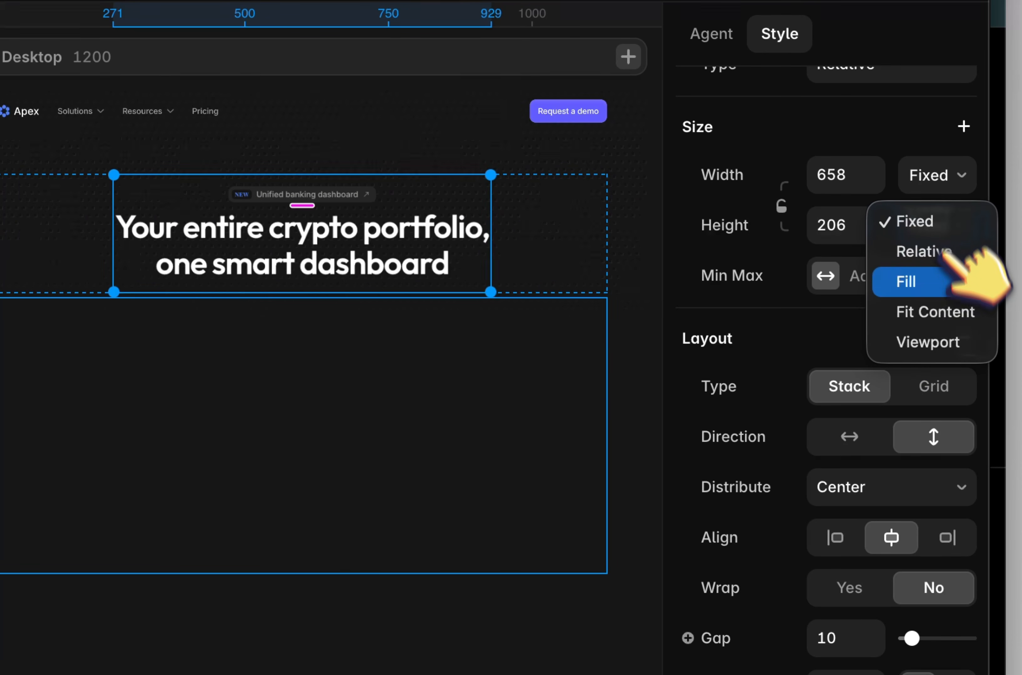
pyautogui.click(943, 308)
pyautogui.click(938, 175)
pyautogui.click(925, 231)
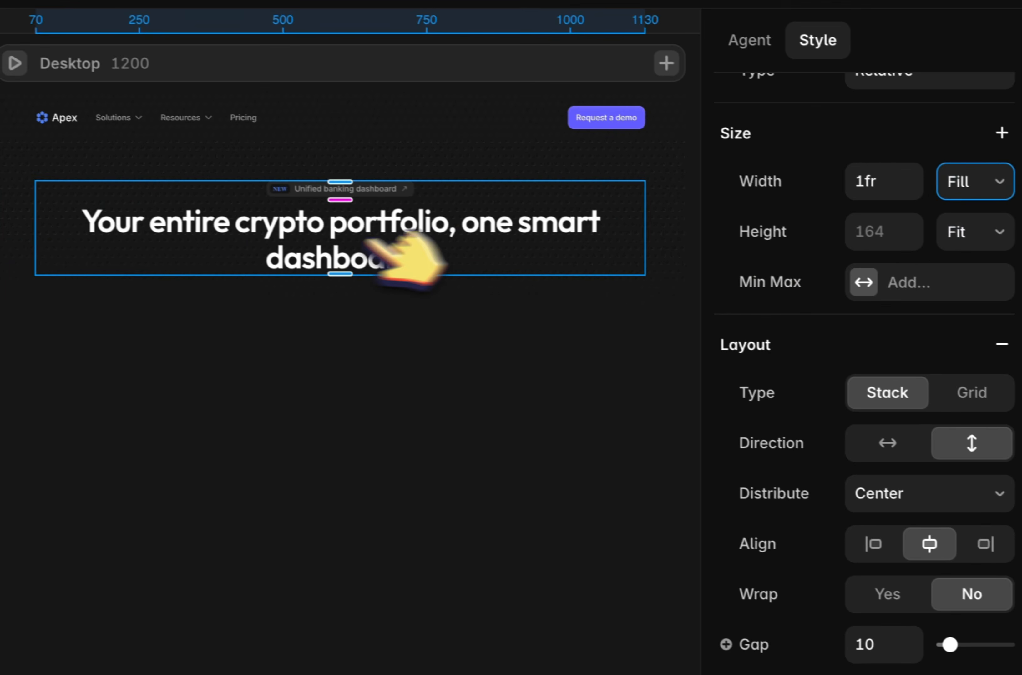
pyautogui.click(246, 239)
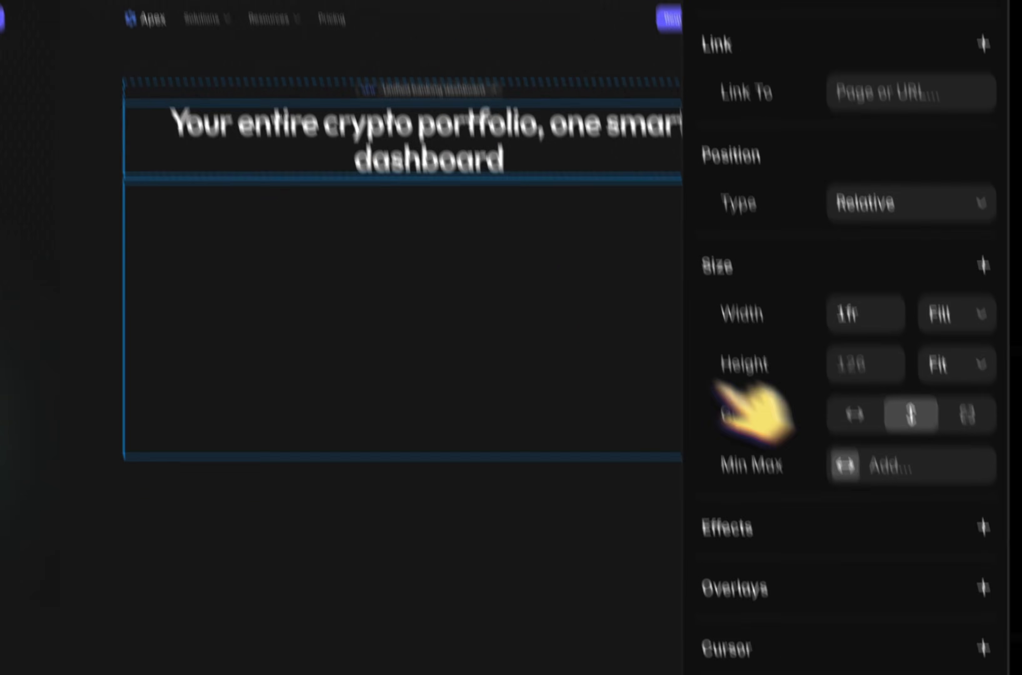
pyautogui.click(916, 589)
pyautogui.click(914, 663)
pyautogui.rightClick(865, 446)
pyautogui.click(800, 383)
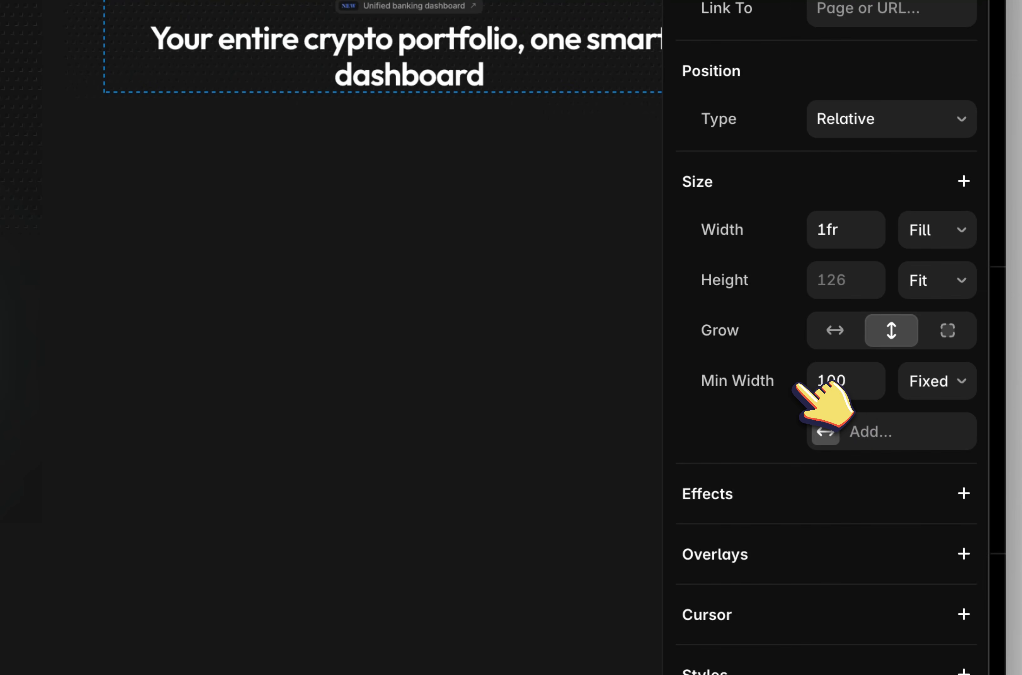
pyautogui.rightClick(799, 383)
pyautogui.click(829, 409)
# Give the headline text in Header/badge a fixed maximum width of 700
pyautogui.click(828, 380)
pyautogui.click(873, 442)
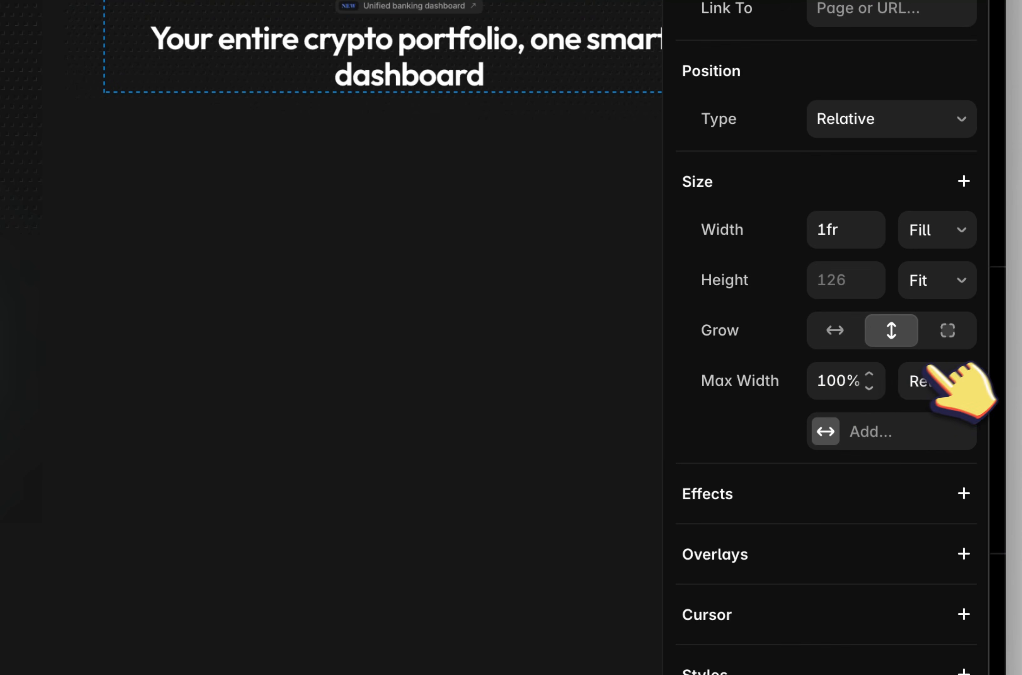
pyautogui.click(939, 380)
pyautogui.click(934, 406)
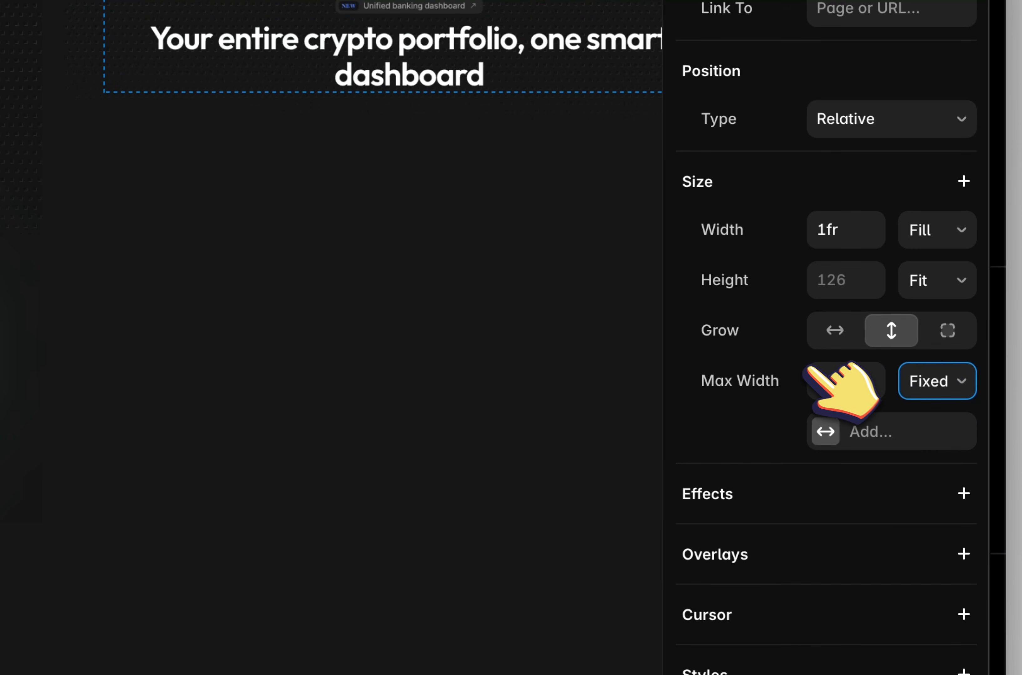
pyautogui.write('700')
pyautogui.press('Return')
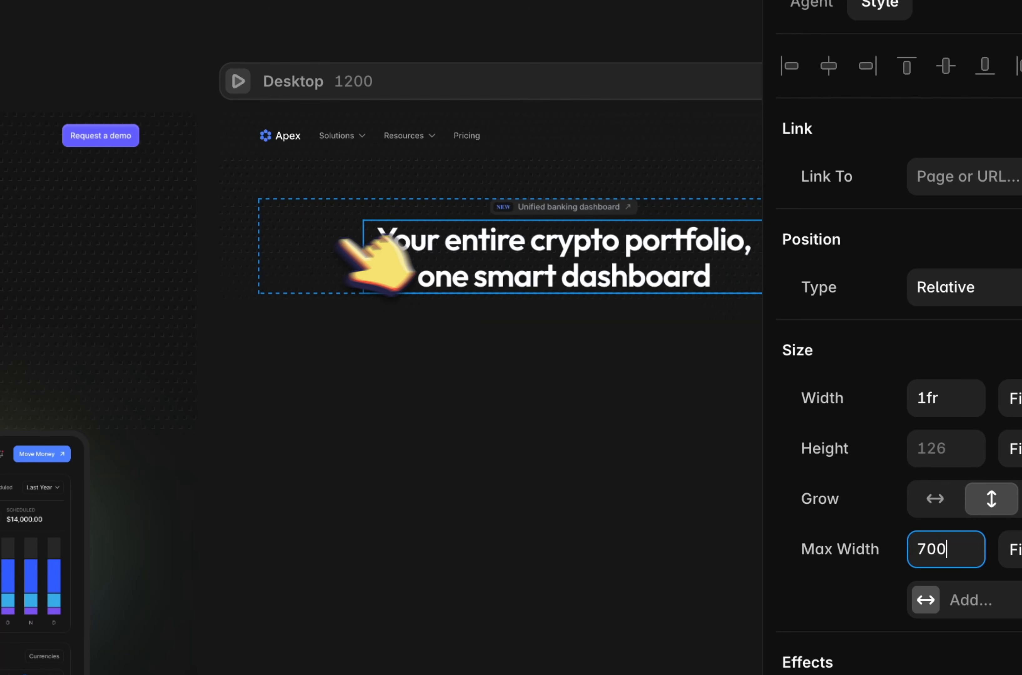
# Copy the description text below the Apex headline and paste it into the Header/badge stack on the Desktop page
pyautogui.click(559, 212)
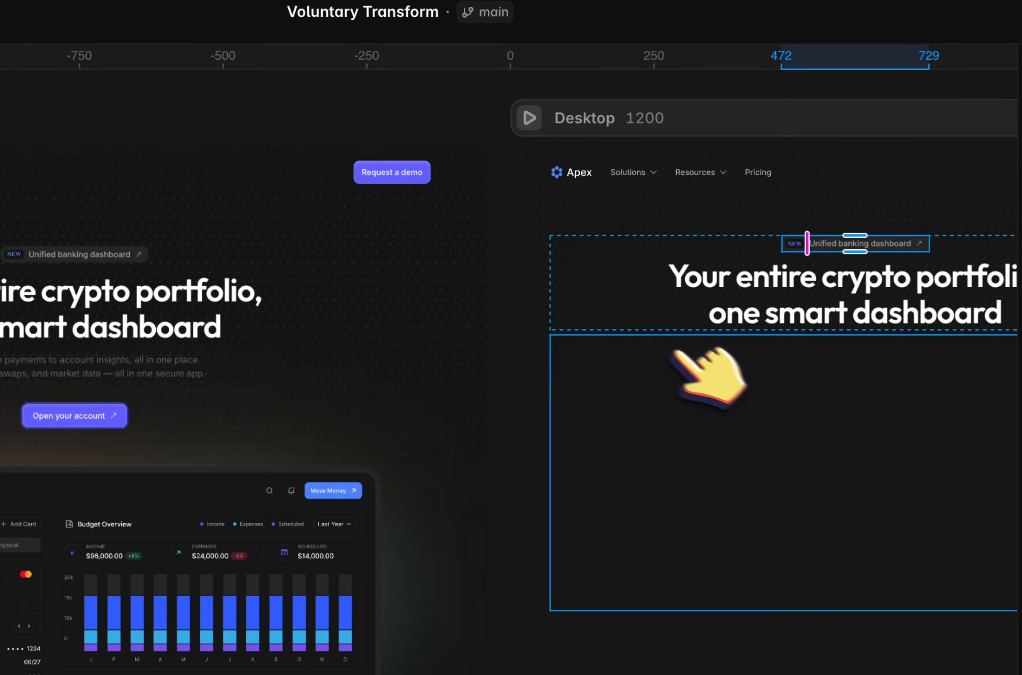
pyautogui.click(579, 312)
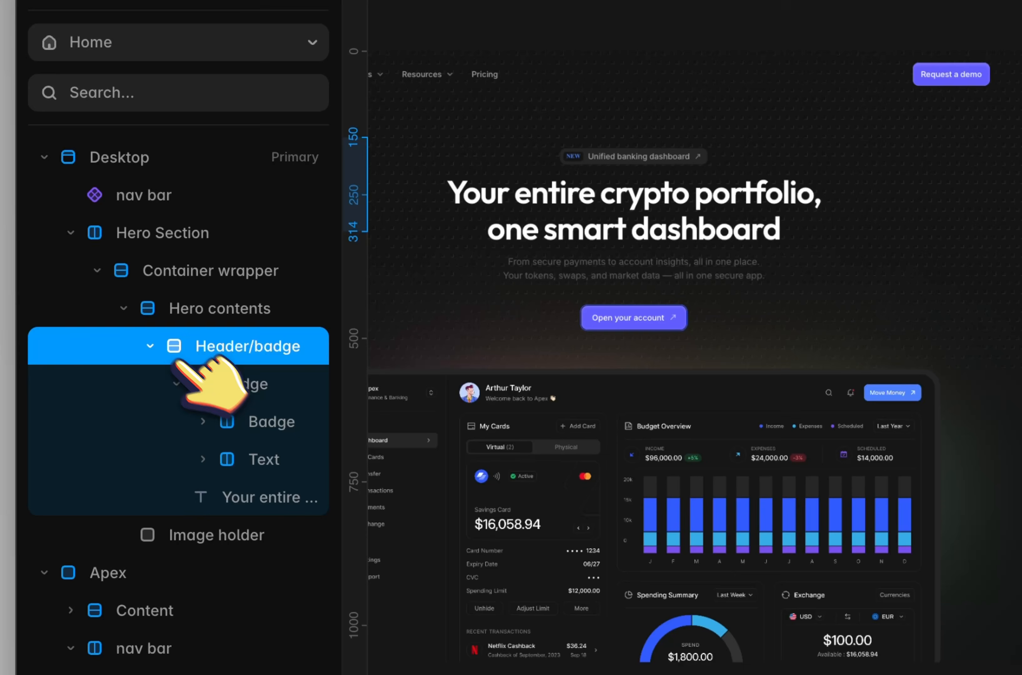
pyautogui.click(150, 346)
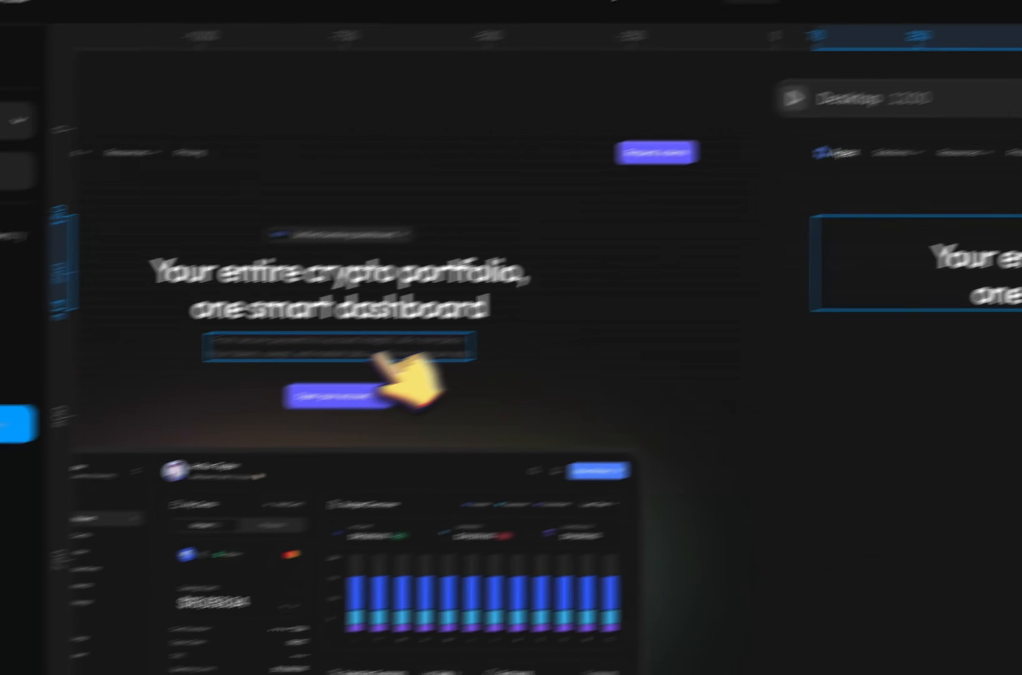
pyautogui.click(702, 274)
pyautogui.press('super+c')
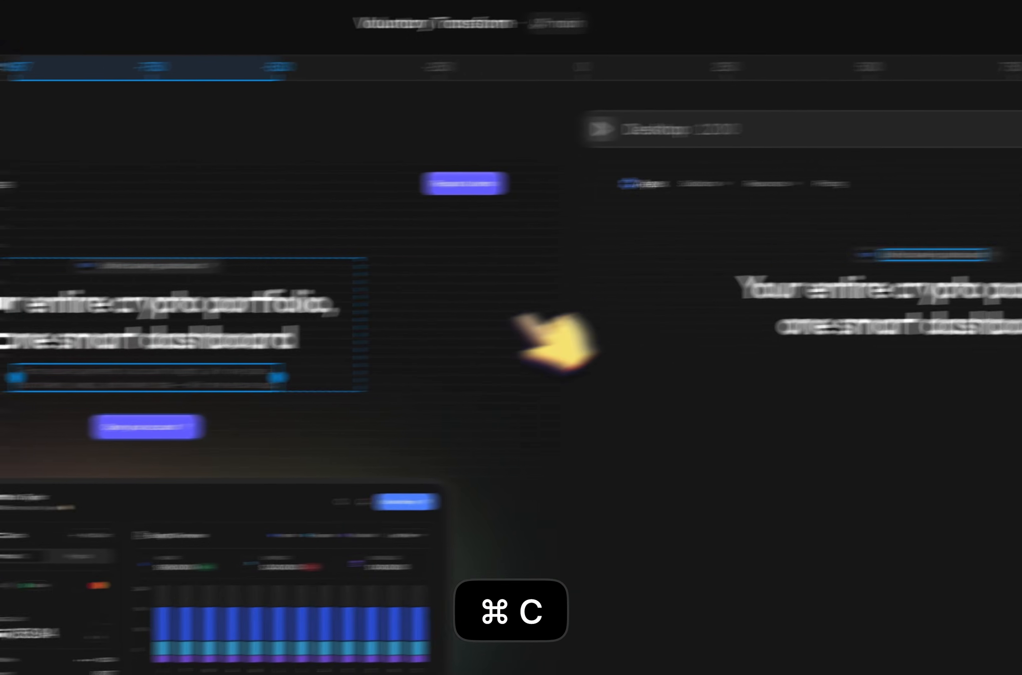
pyautogui.click(649, 276)
pyautogui.press('super+v')
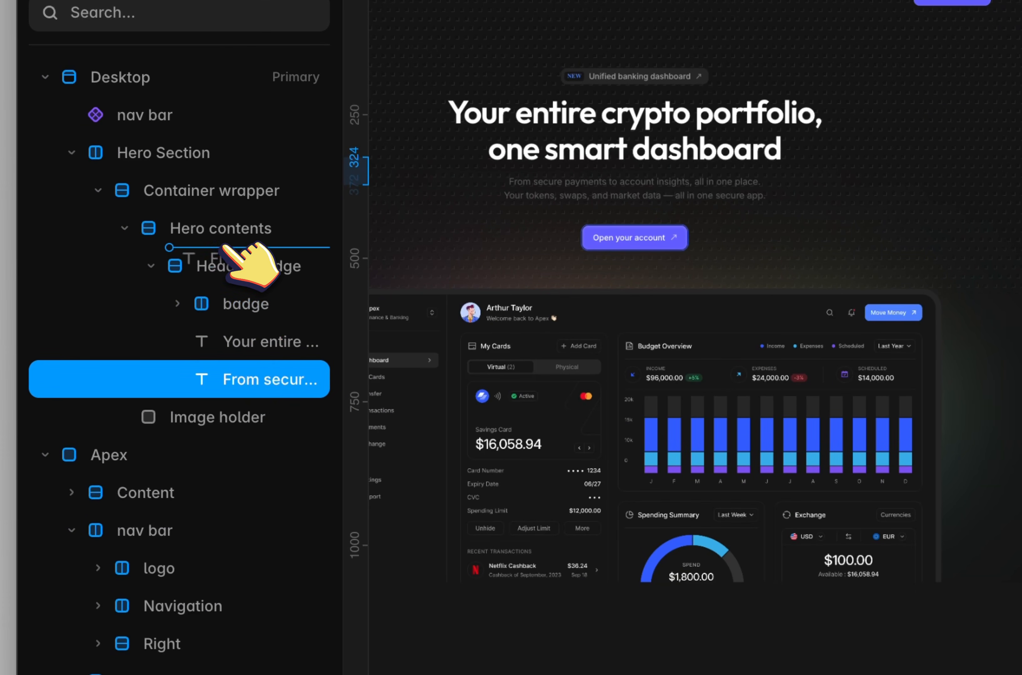
# Move the description text out of Header/badge into Hero contents and place it below the Header/badge stack
pyautogui.moveTo(222, 248); pyautogui.dragTo(227, 246)
pyautogui.click(151, 304)
pyautogui.click(198, 302)
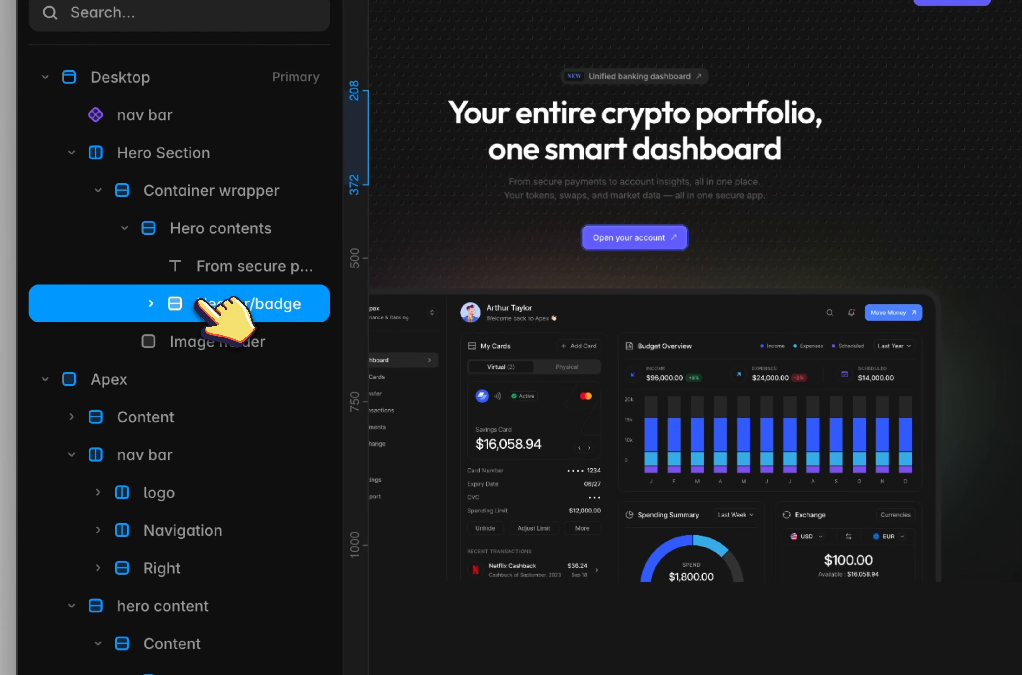
pyautogui.press('super+z')
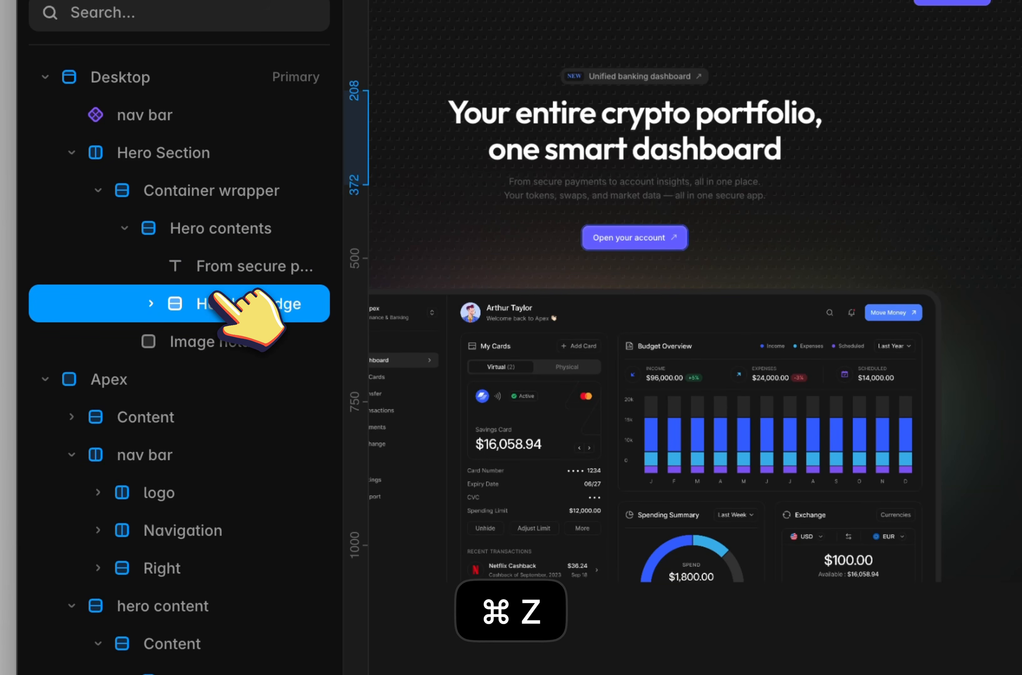
pyautogui.moveTo(213, 235); pyautogui.dragTo(237, 258)
# Wrap the Header/badge stack and the description text in a new stack named contents
pyautogui.keyDown('shift'); pyautogui.click(234, 298); pyautogui.keyUp('shift')
pyautogui.hotkey('shift', 'a')
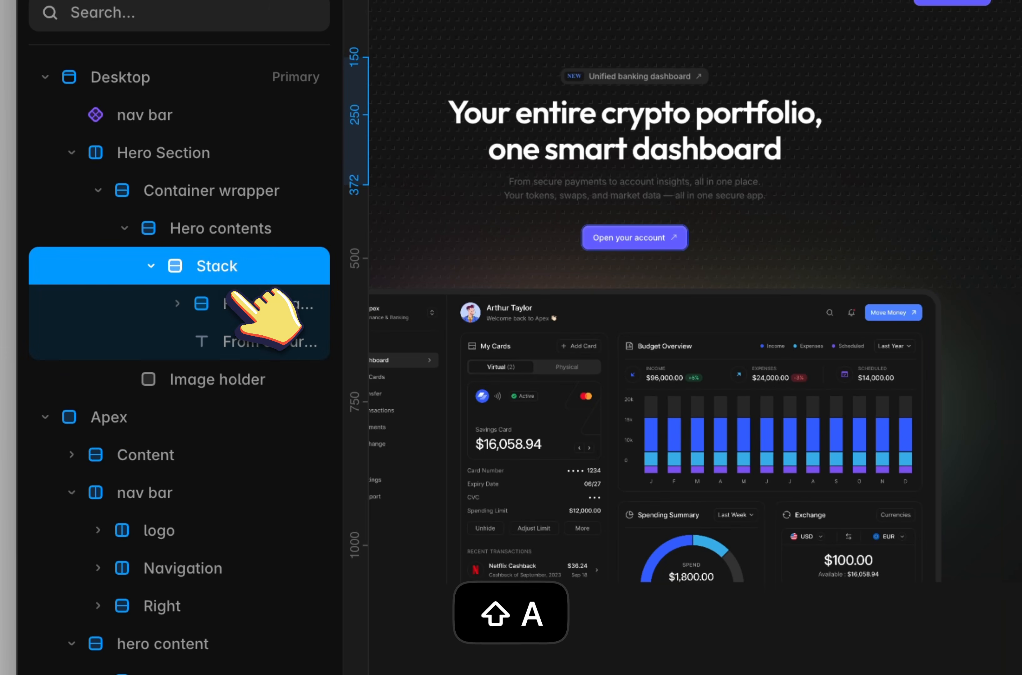
pyautogui.hscroll(2, 216, 273)
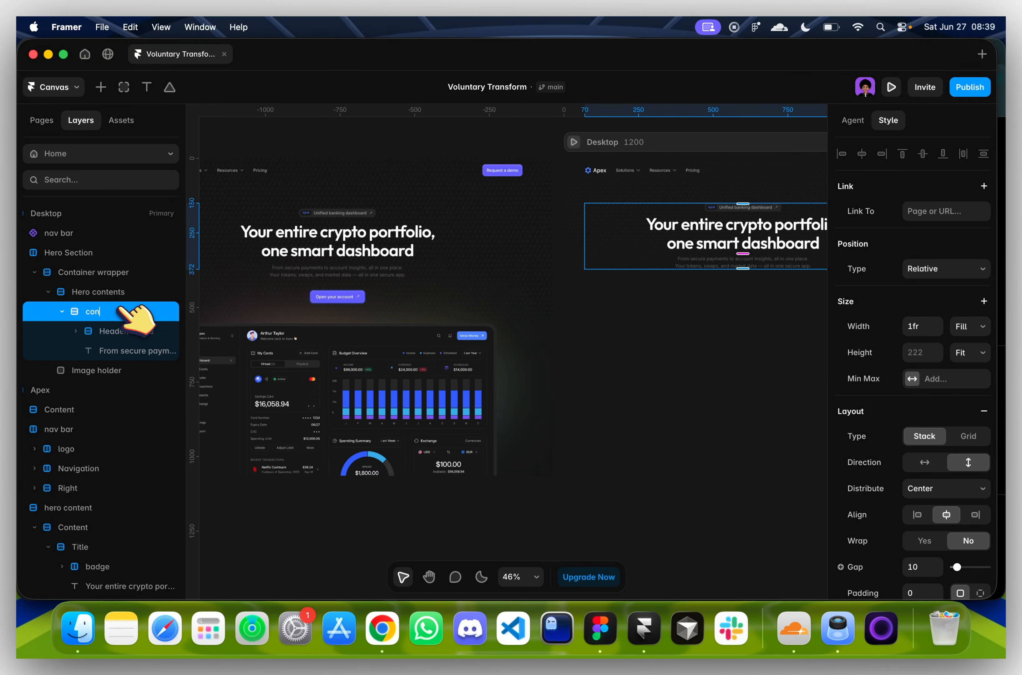
pyautogui.press('BackSpace')
pyautogui.press('Return')
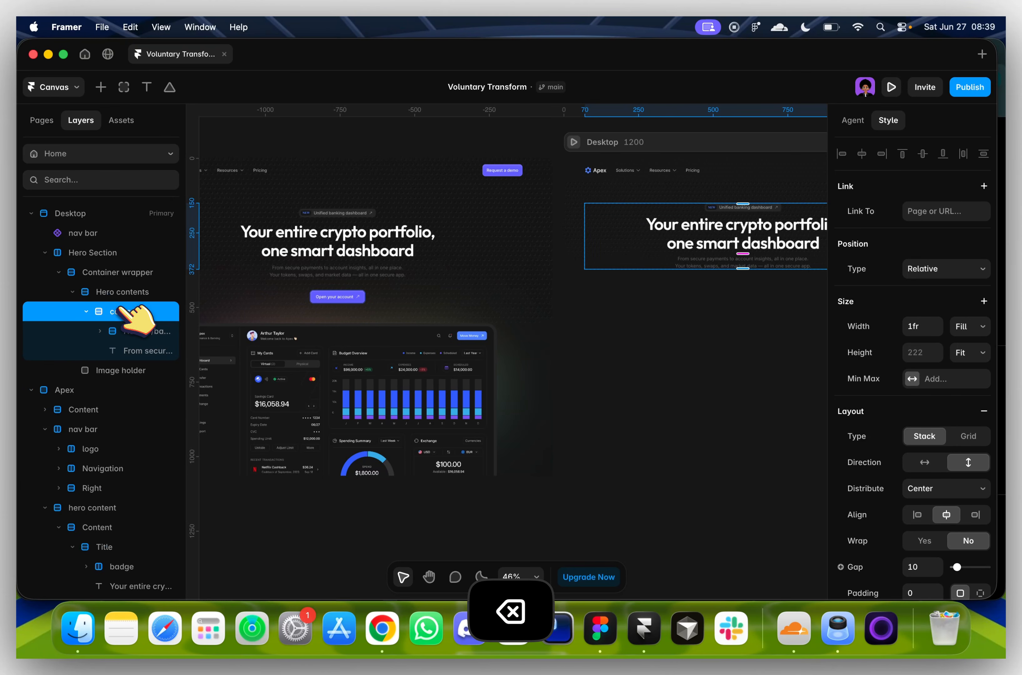
# Slightly widen the gap of the contents stack and set the Header/badge stack's gap to 24
pyautogui.click(293, 264)
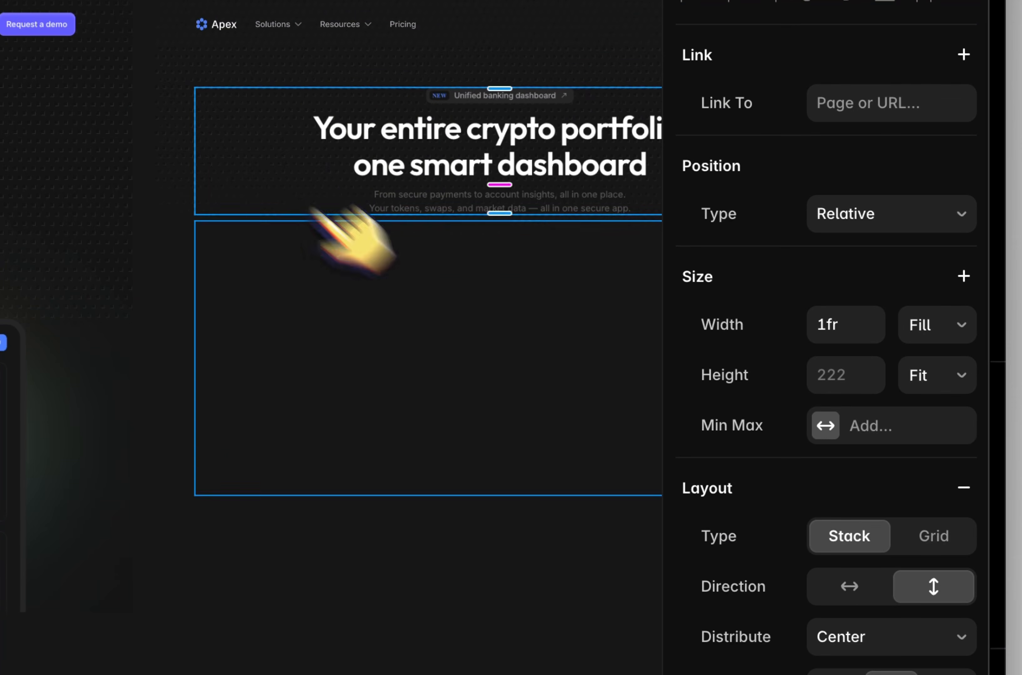
pyautogui.click(844, 497)
pyautogui.write('10')
pyautogui.press('Return')
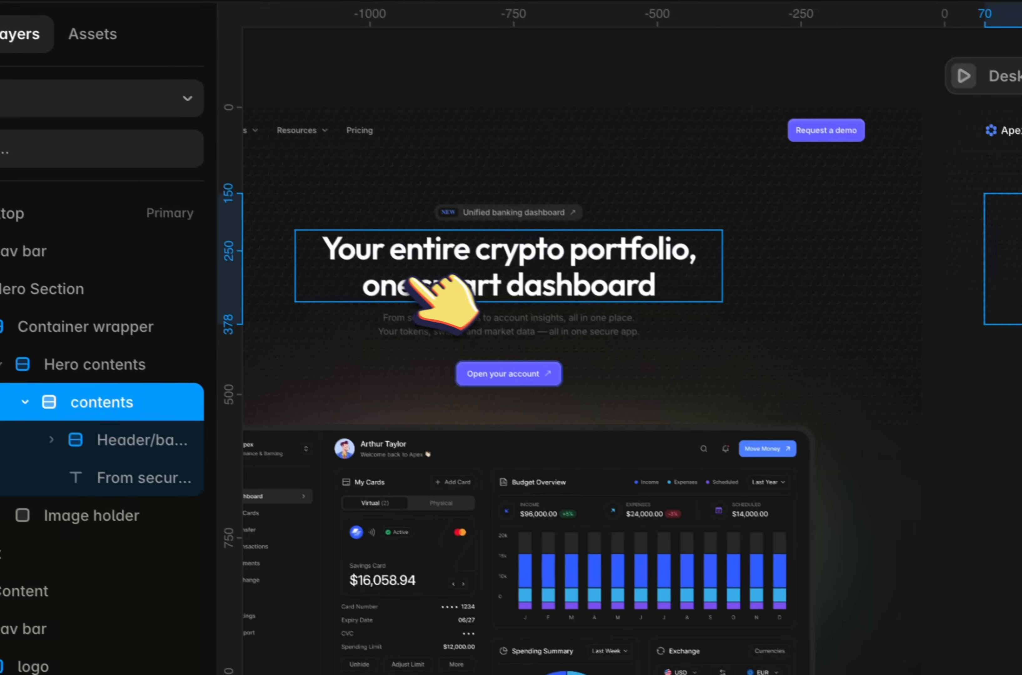
pyautogui.keyDown('super'); pyautogui.click(415, 281); pyautogui.keyUp('super')
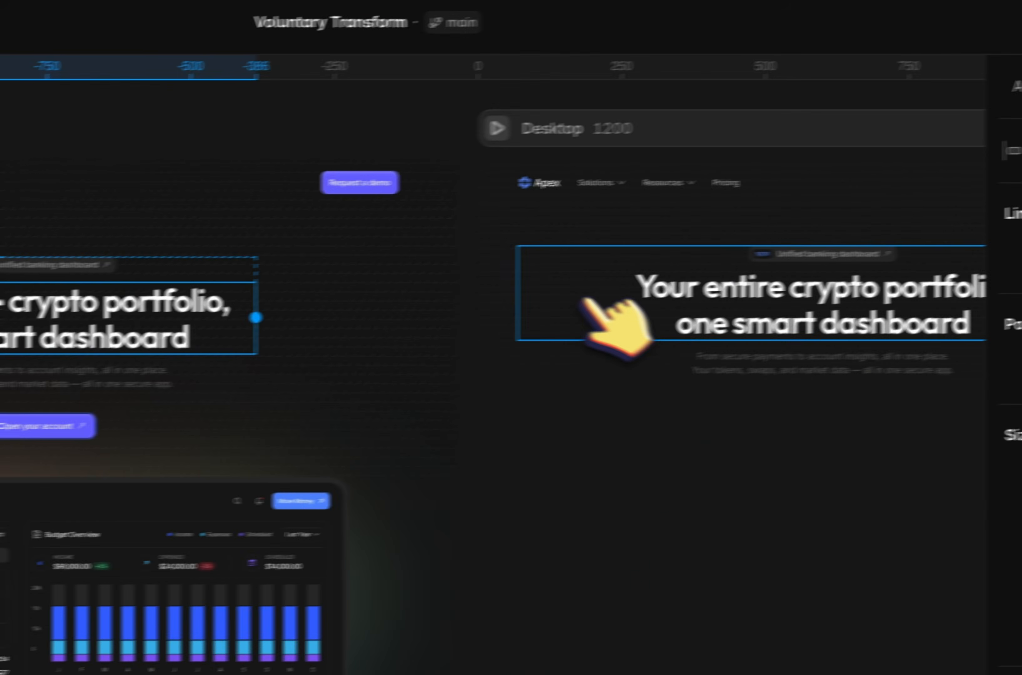
pyautogui.keyDown('super'); pyautogui.click(542, 285); pyautogui.keyUp('super')
pyautogui.click(837, 446)
pyautogui.write('24')
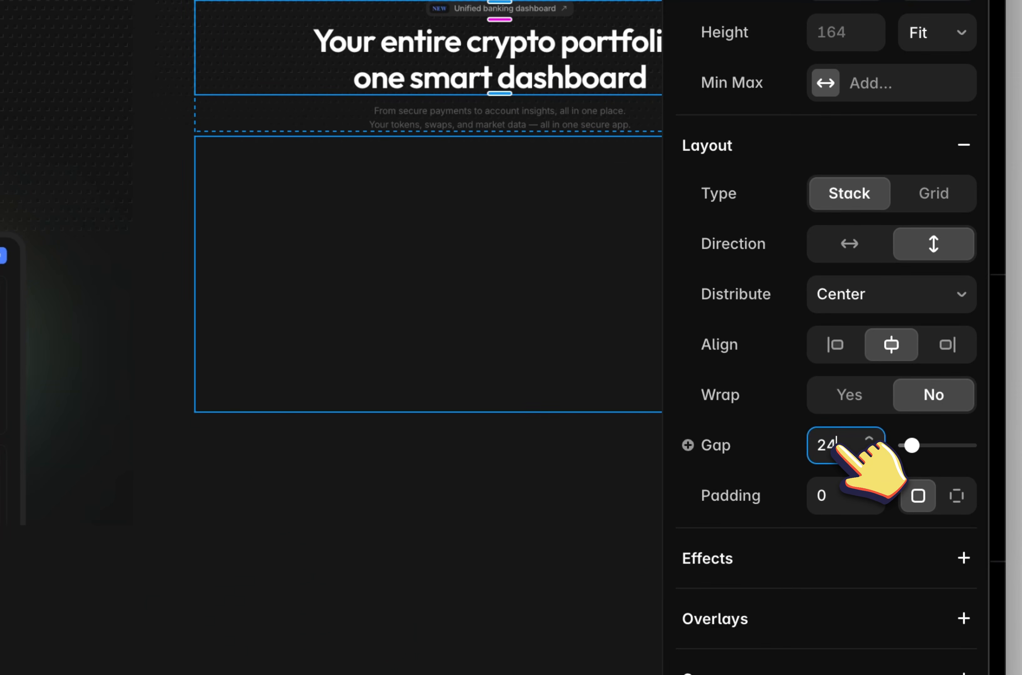
# Give the description text a fixed maximum width of 457 and set its width to Fill
pyautogui.click(389, 278)
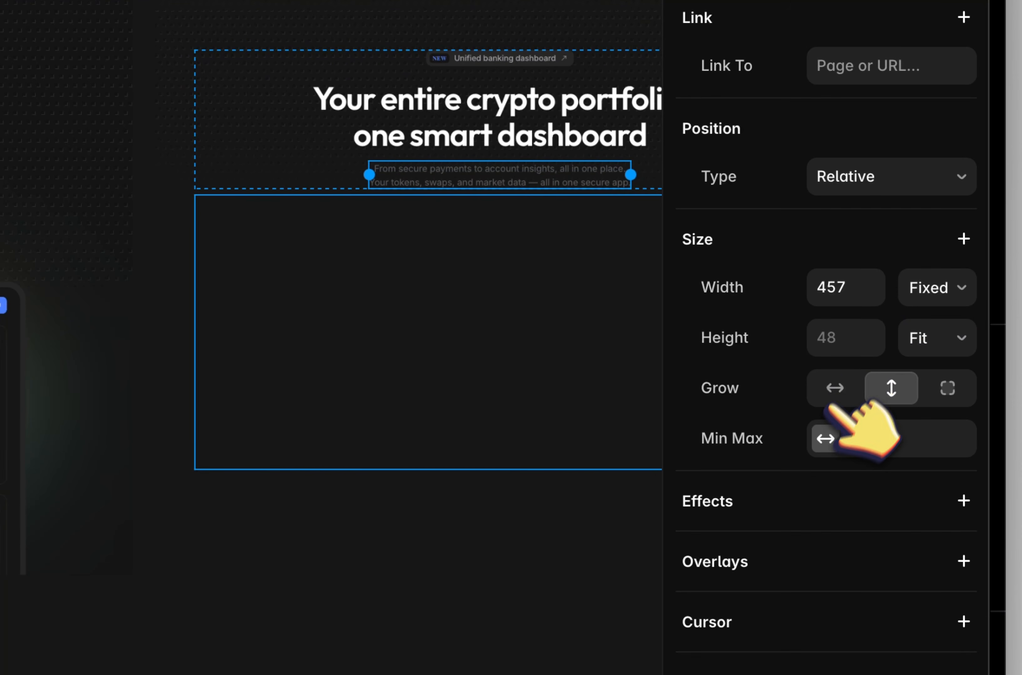
pyautogui.click(826, 549)
pyautogui.click(866, 458)
pyautogui.click(936, 441)
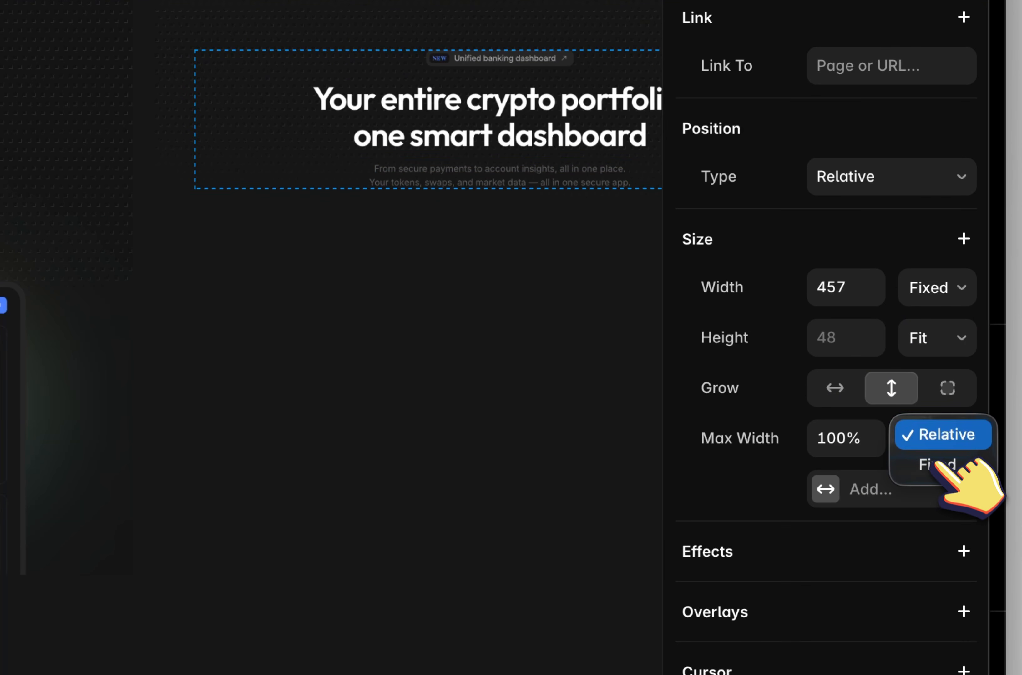
pyautogui.click(938, 465)
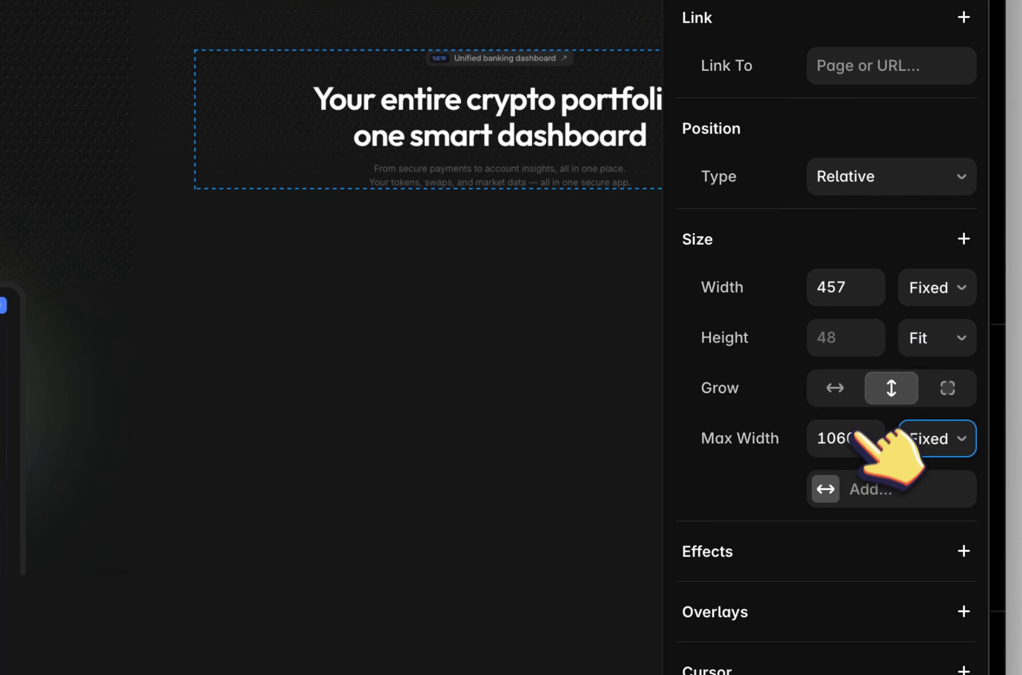
pyautogui.write('457')
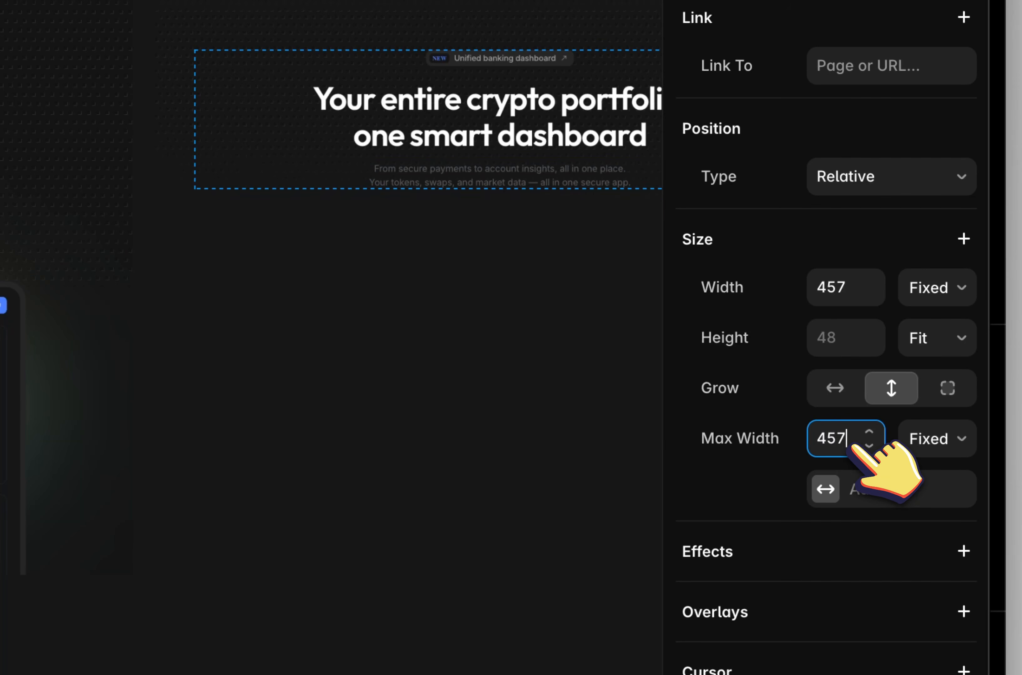
pyautogui.click(938, 287)
pyautogui.click(947, 343)
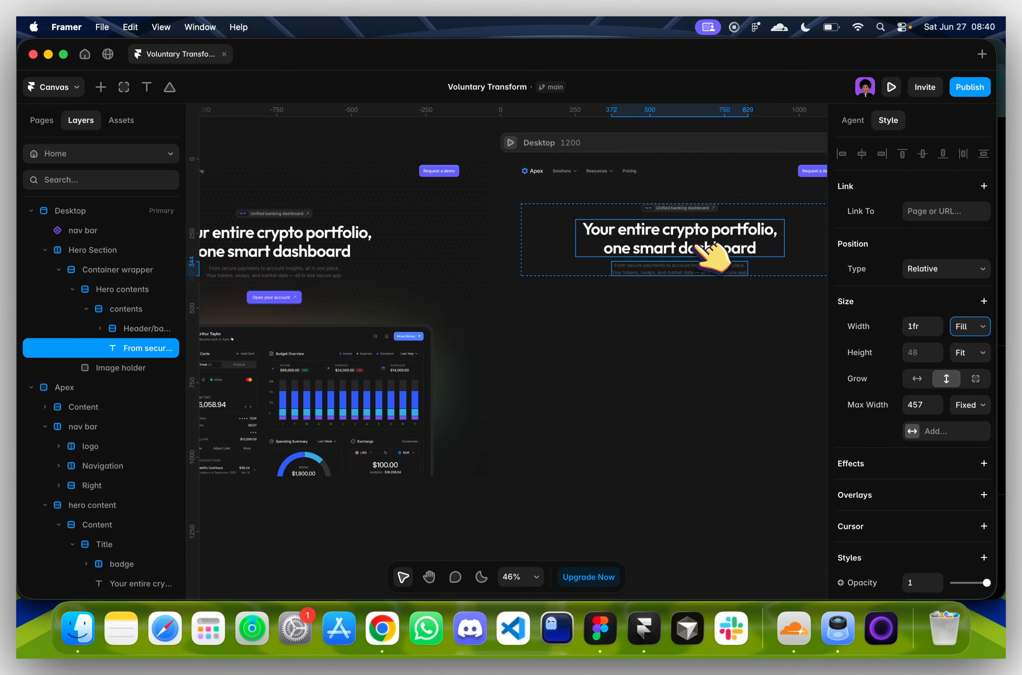
# Copy the "Open your account" button from the Apex design and paste it into Hero contents below the contents stack
pyautogui.click(639, 285)
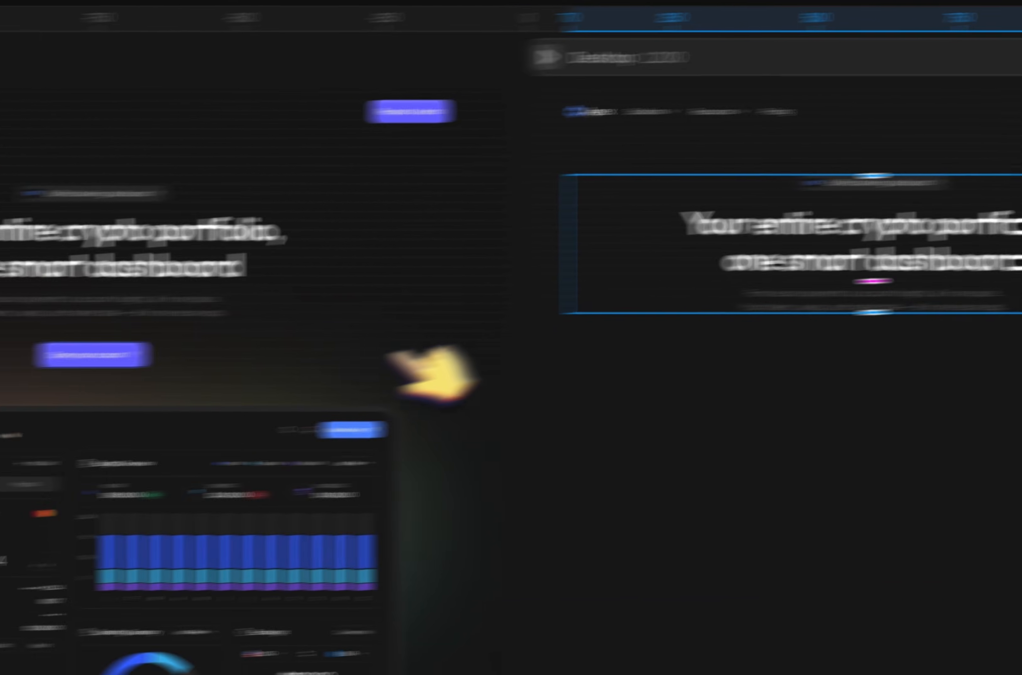
pyautogui.click(263, 341)
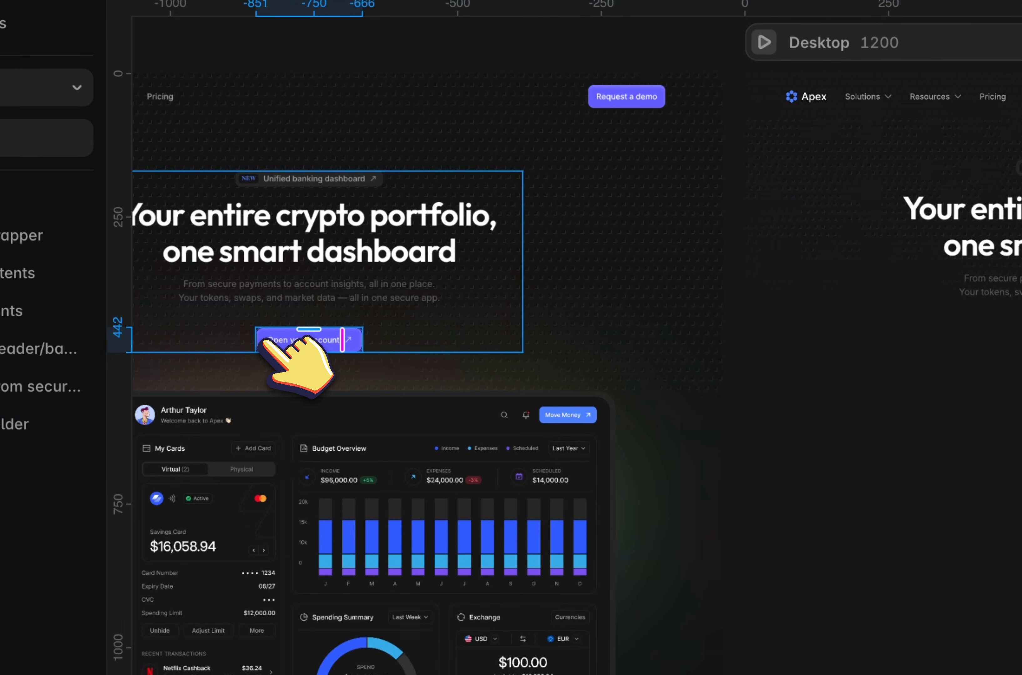
pyautogui.press('super+c')
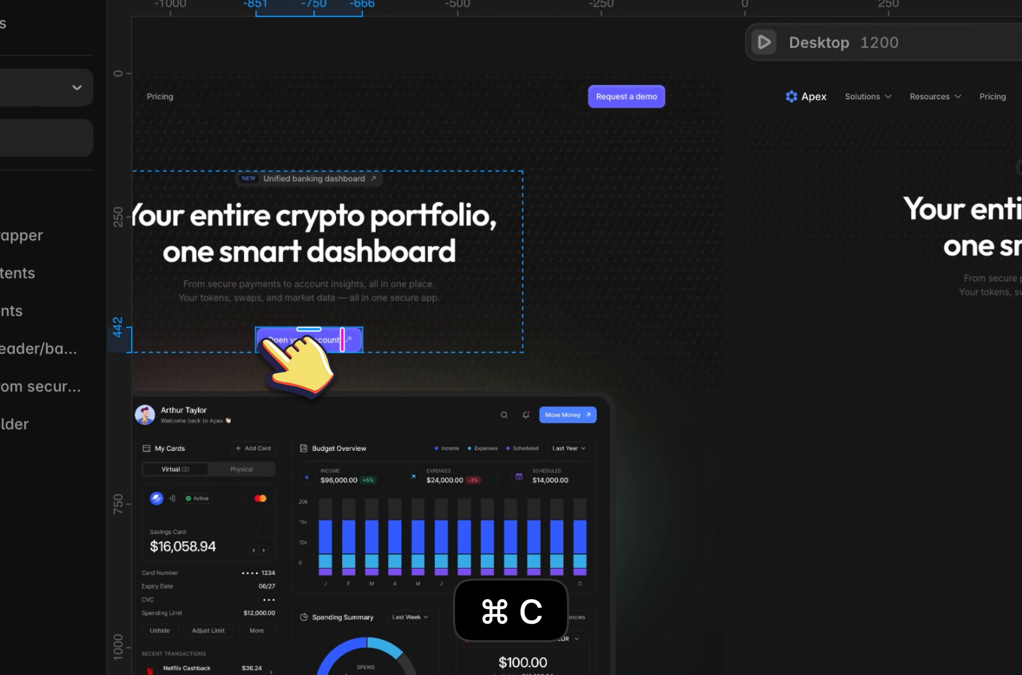
pyautogui.click(798, 285)
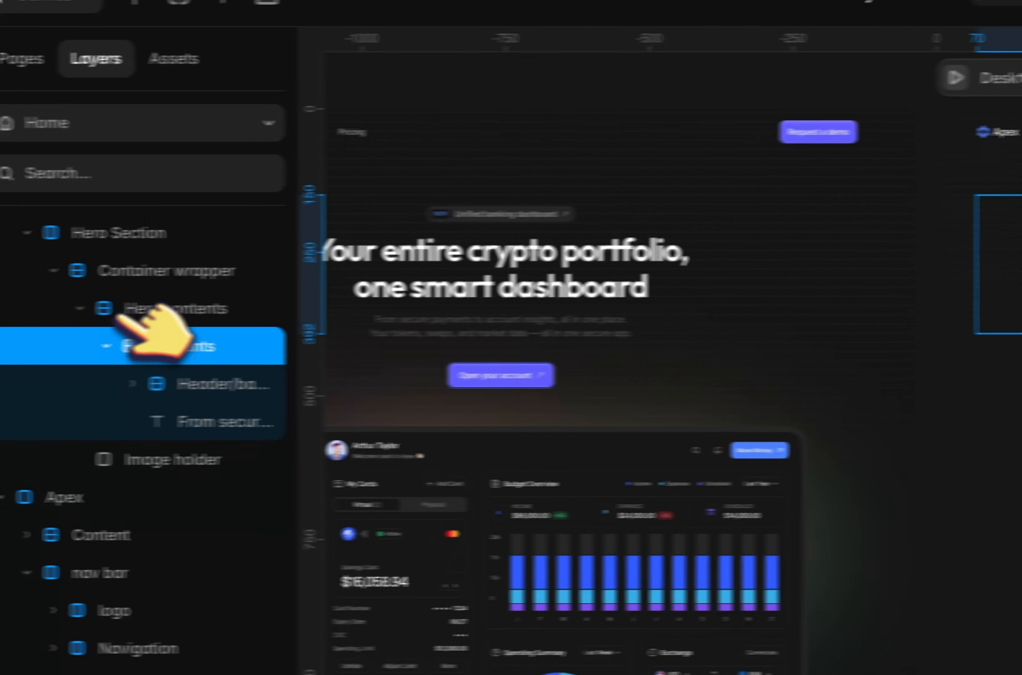
pyautogui.click(106, 346)
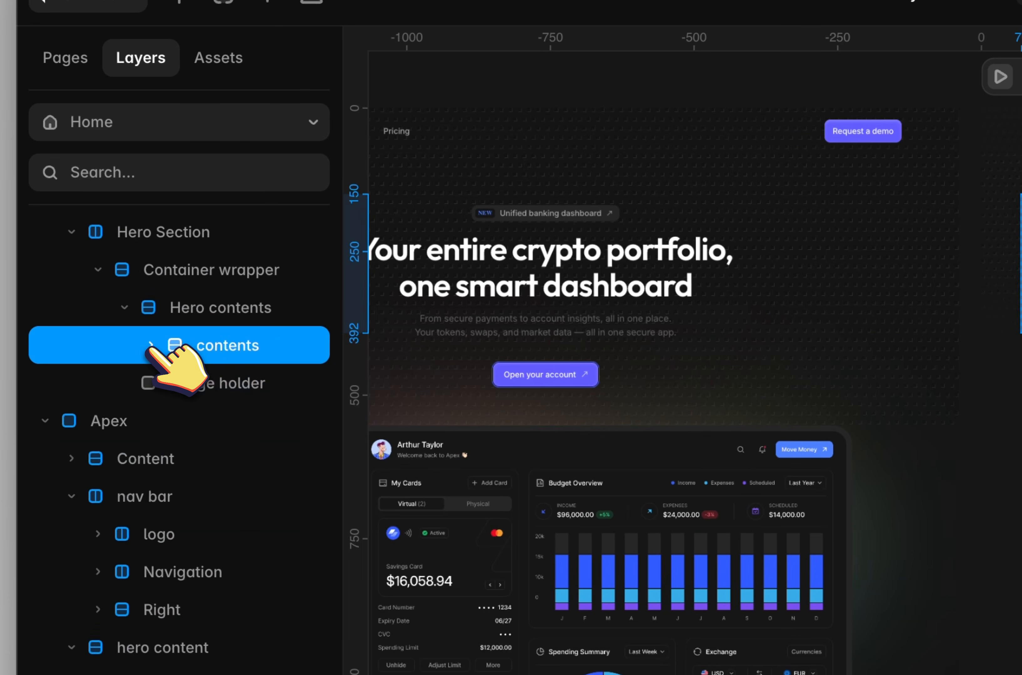
pyautogui.click(138, 315)
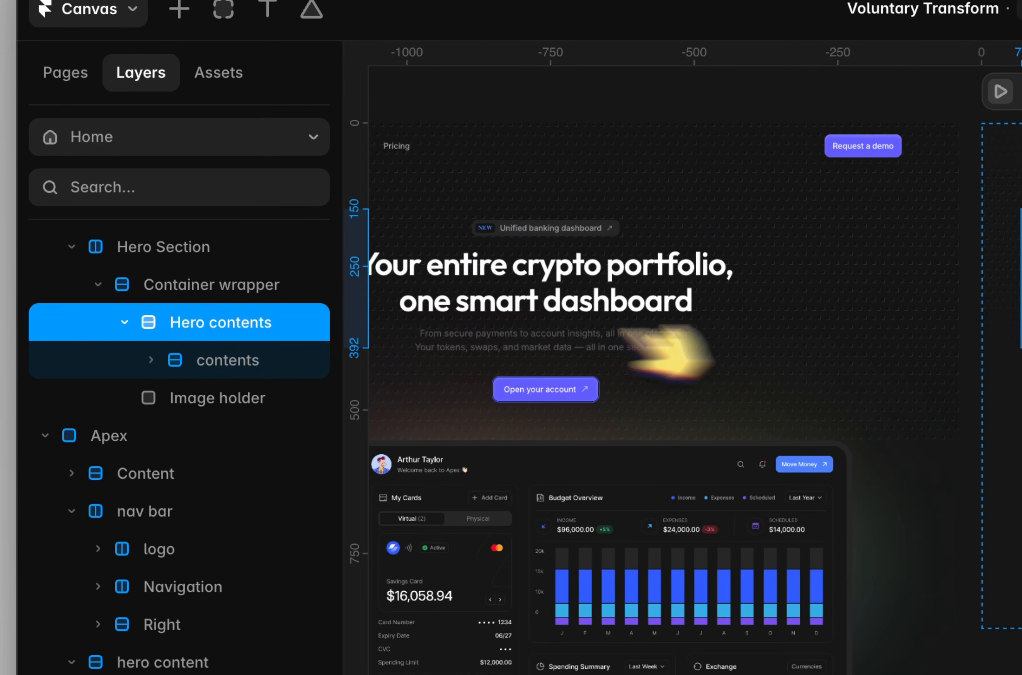
pyautogui.click(150, 360)
pyautogui.click(210, 345)
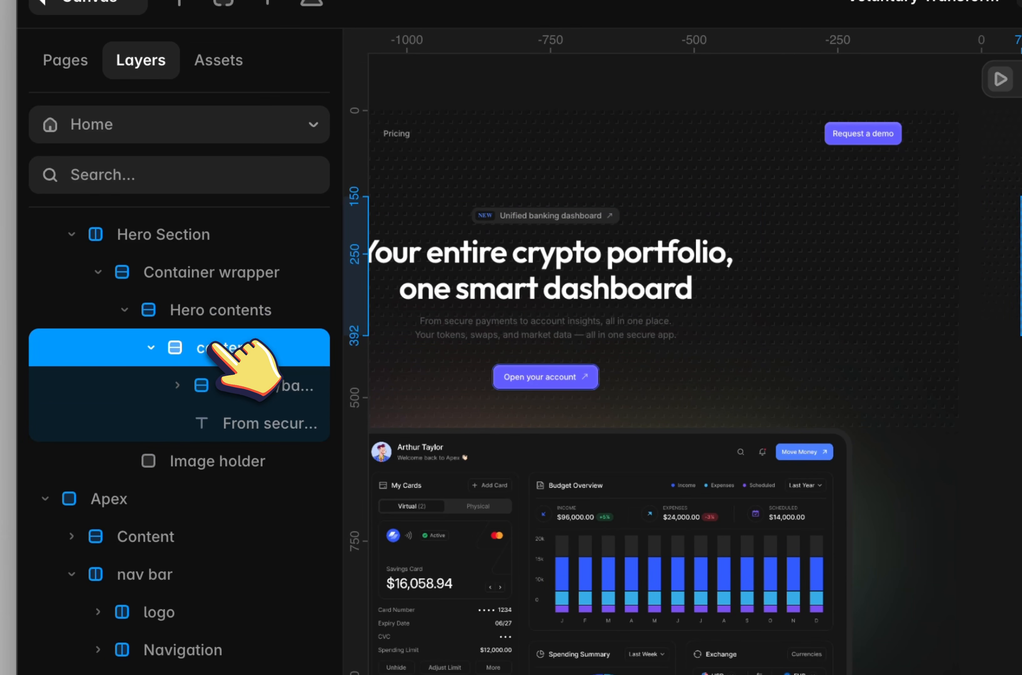
pyautogui.click(216, 308)
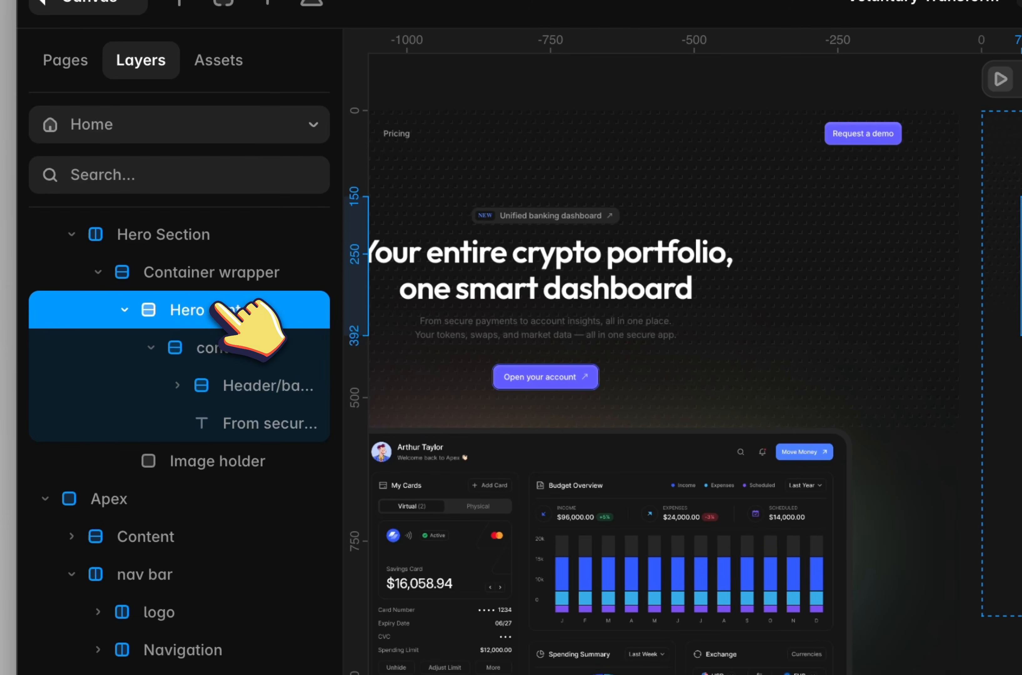
pyautogui.press('super+v')
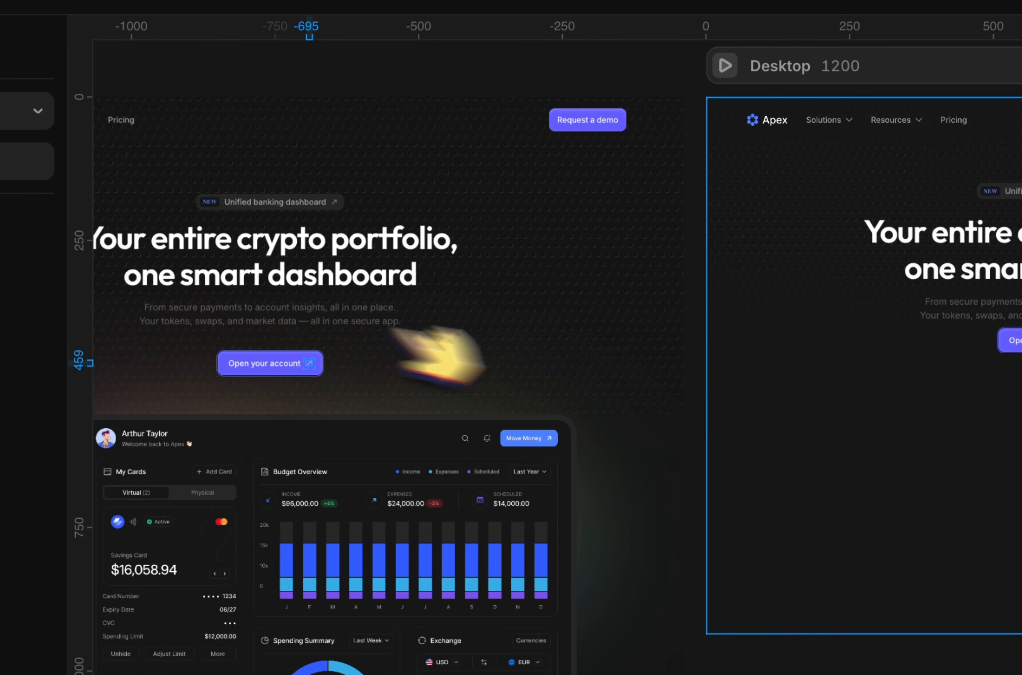
# Set the gap of the Hero contents stack to 56
pyautogui.click(830, 331)
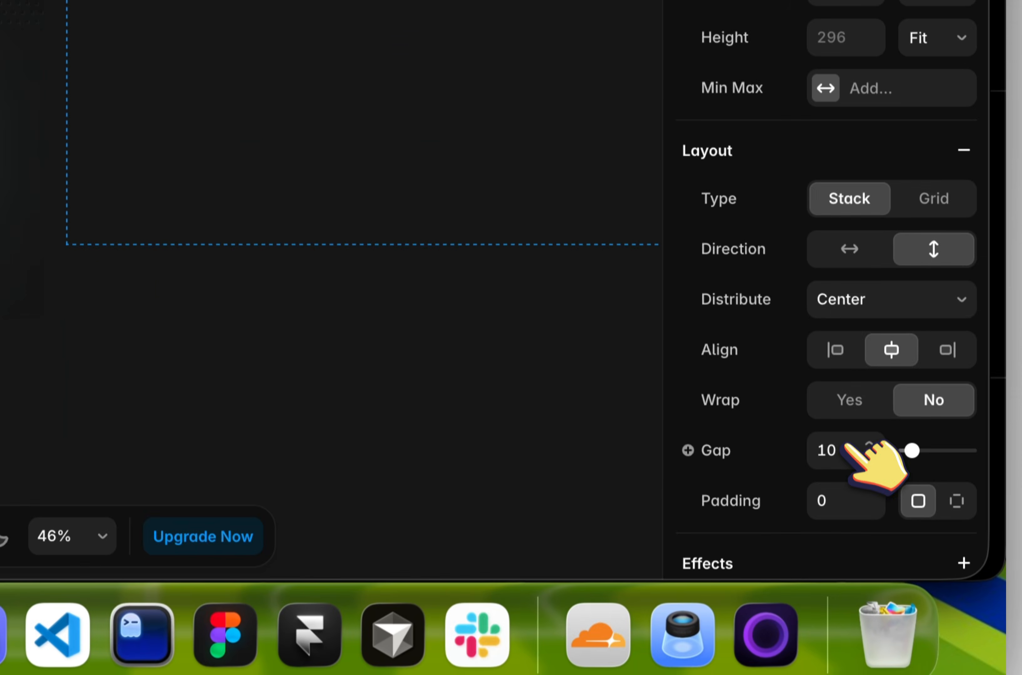
pyautogui.click(847, 439)
pyautogui.write('56')
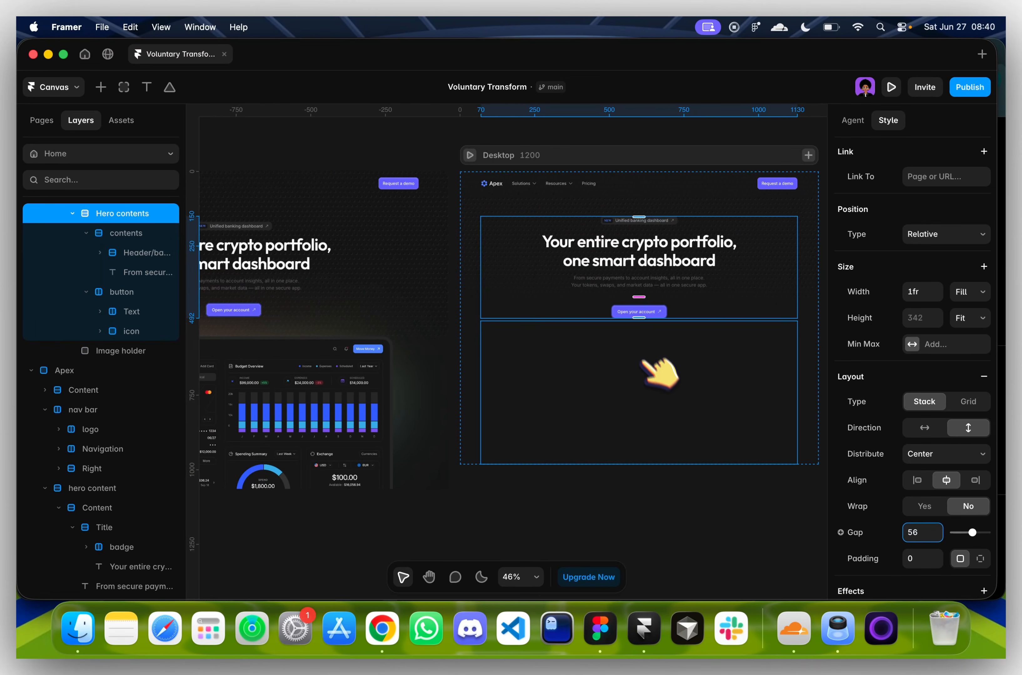
# Change the border color of the pasted "Open your account" button to light purple ACAAF2
pyautogui.scroll(10, 622, 315)
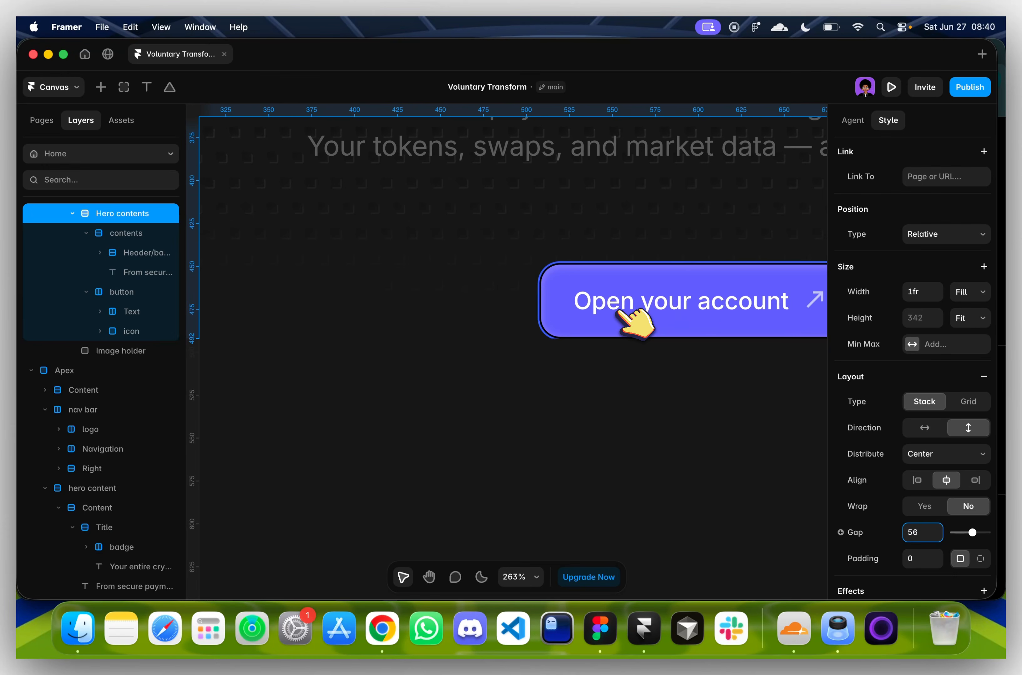
pyautogui.scroll(3, 556, 288)
pyautogui.hscroll(10, 517, 255)
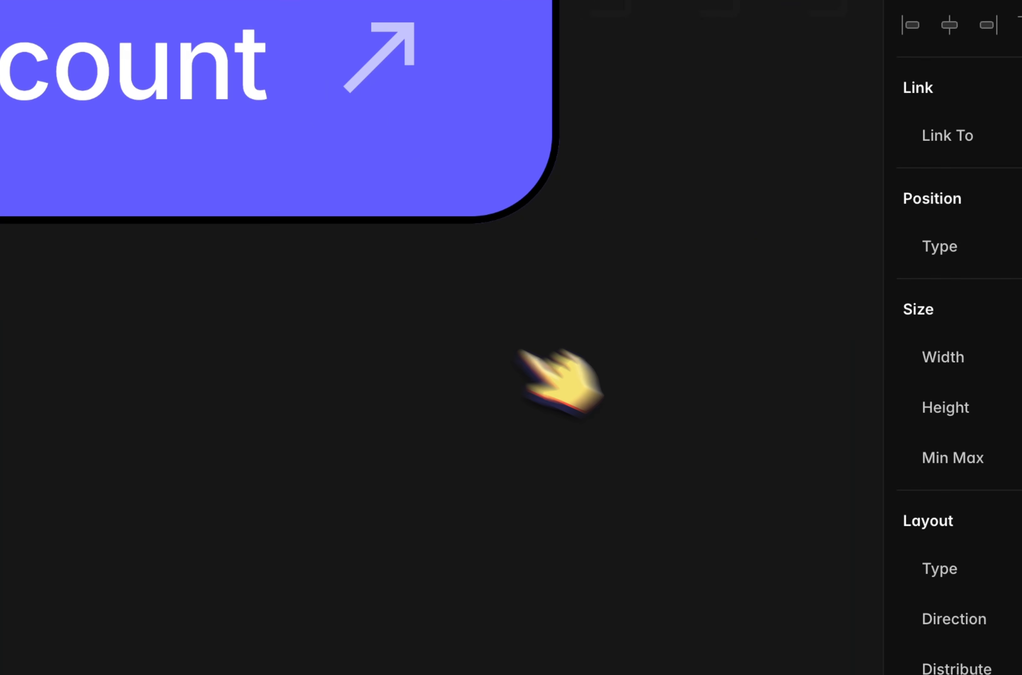
pyautogui.scroll(-4, 706, 321)
pyautogui.scroll(-5, 934, 429)
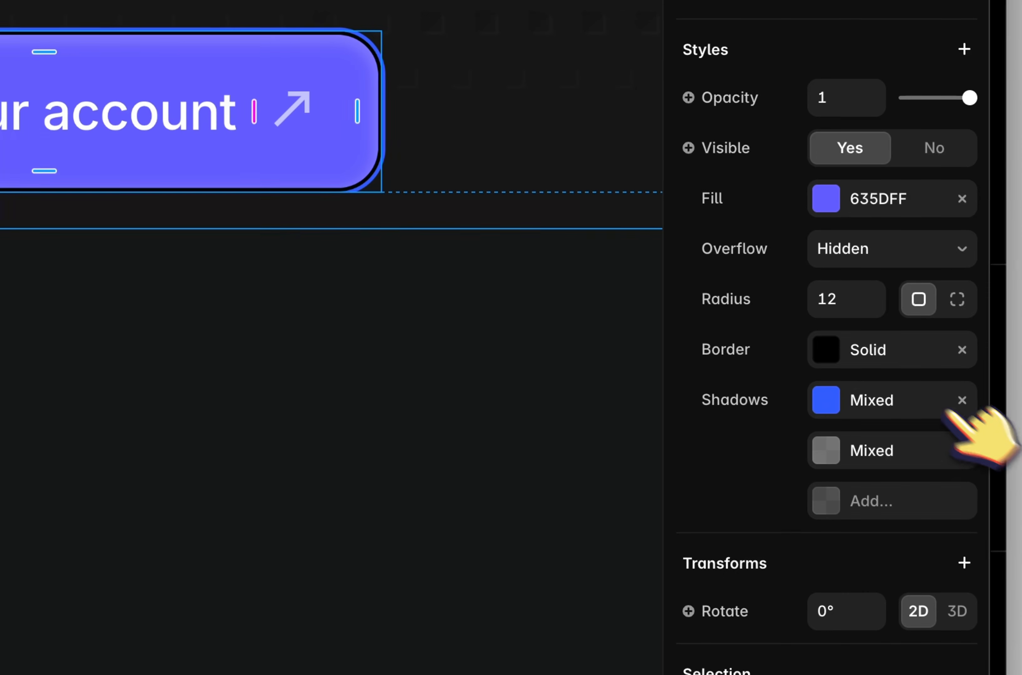
pyautogui.click(835, 338)
pyautogui.click(487, 419)
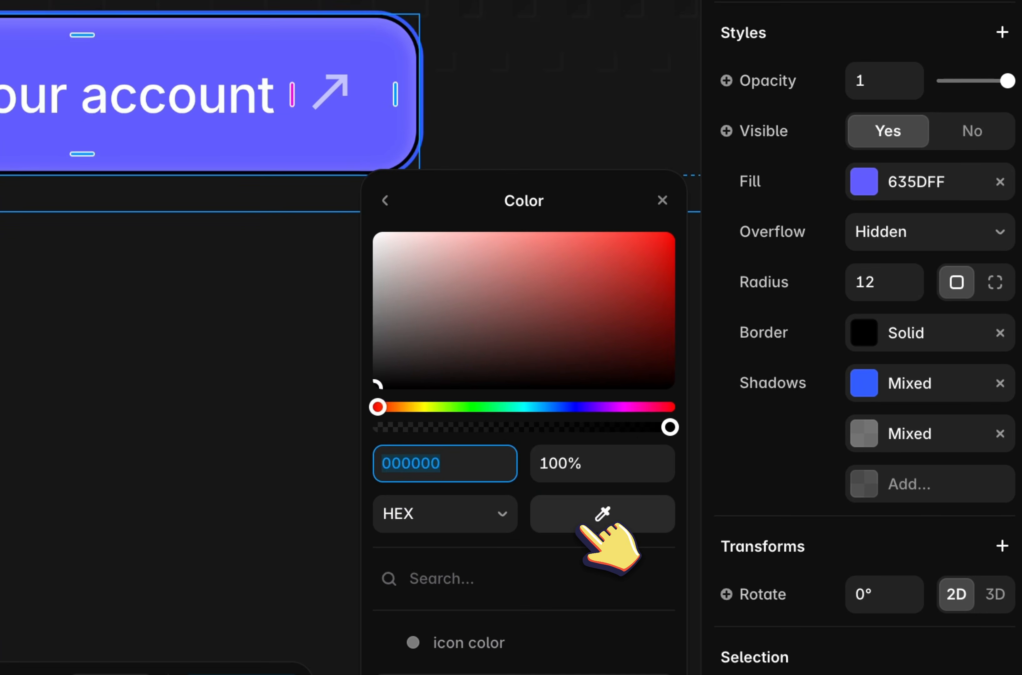
pyautogui.click(289, 149)
pyautogui.click(426, 246)
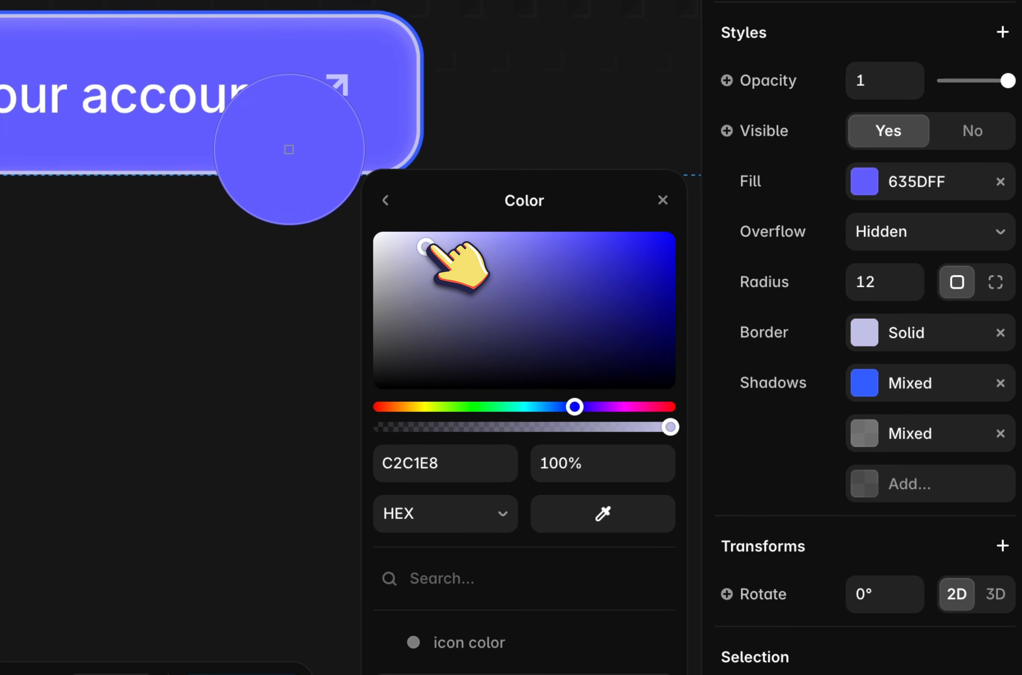
pyautogui.moveTo(436, 241); pyautogui.dragTo(466, 242)
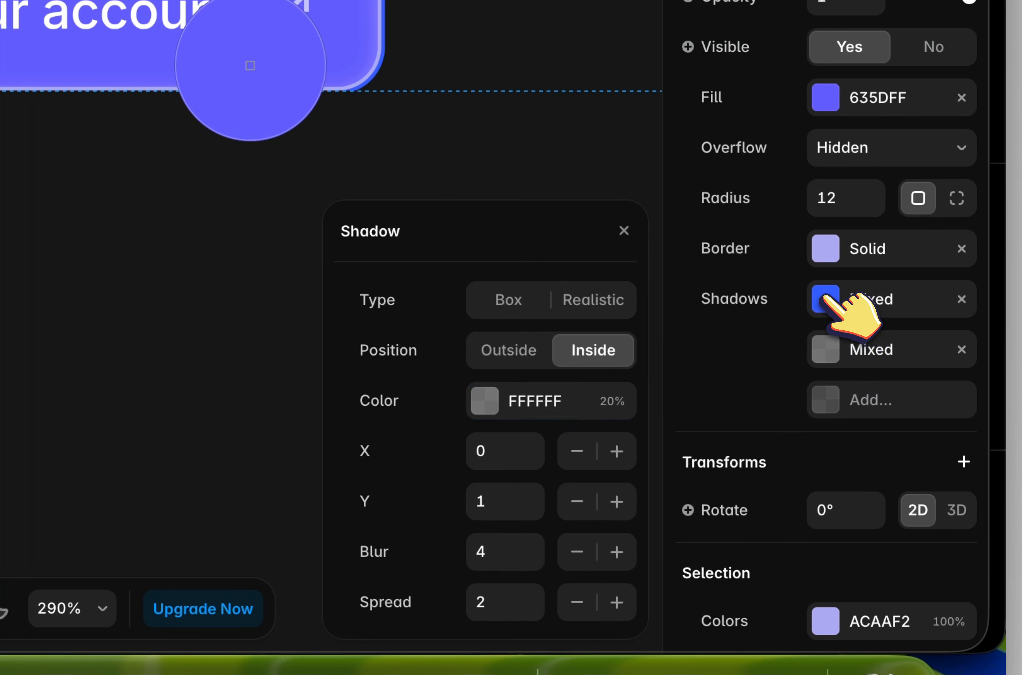
# Try the button's blue 335CFF shadow with an Inside position and return it to Outside
pyautogui.click(825, 300)
pyautogui.click(580, 354)
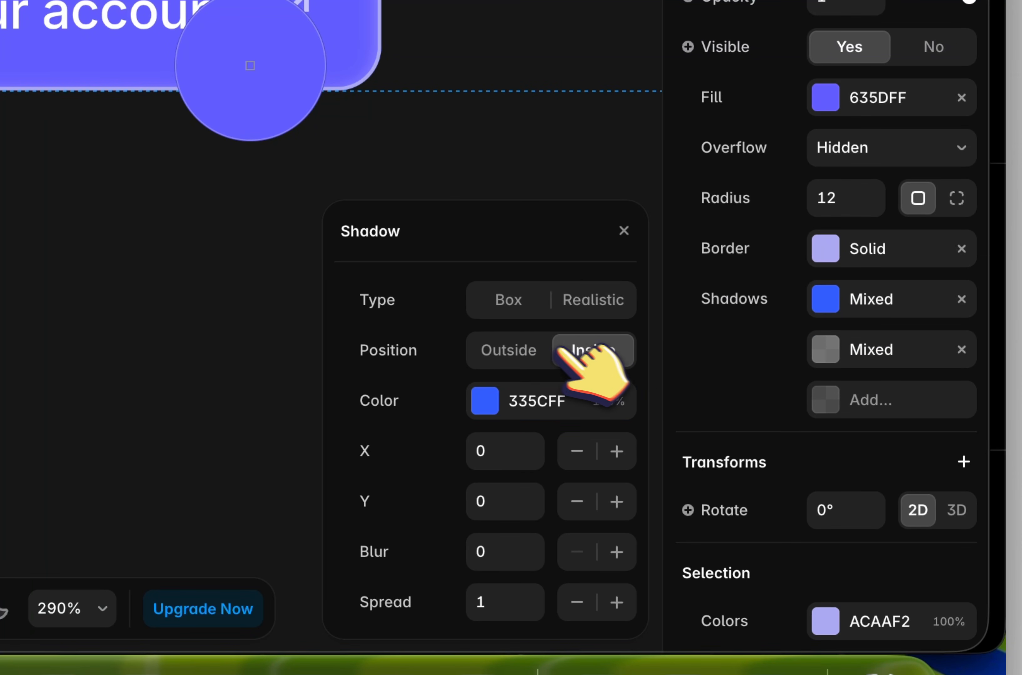
pyautogui.click(533, 346)
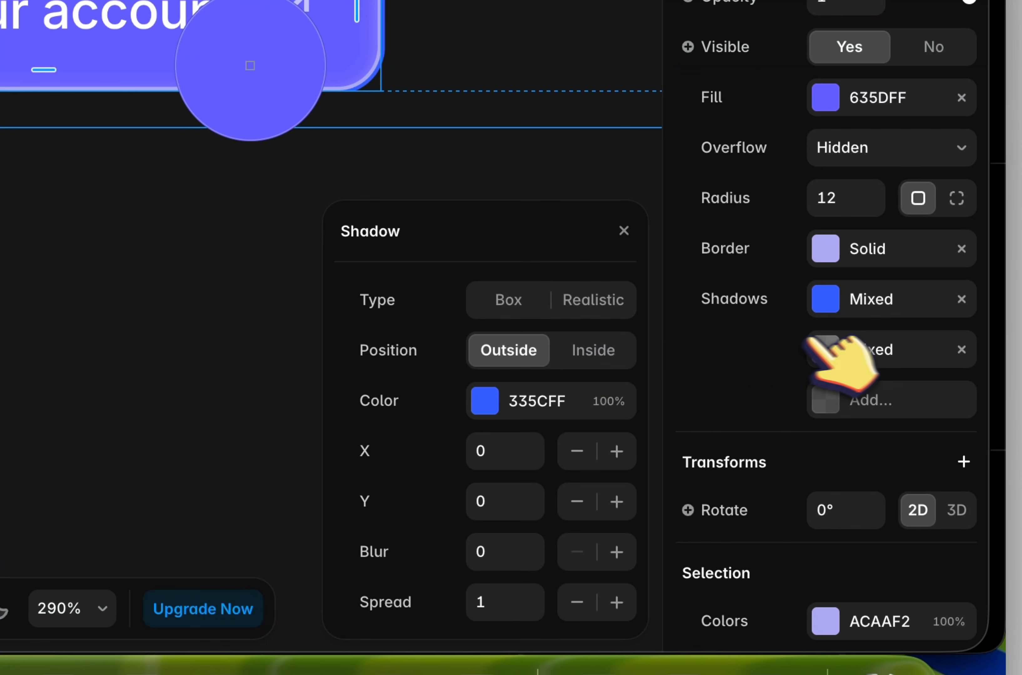
# Open the color settings of the button's white inner shadow
pyautogui.click(835, 348)
pyautogui.click(531, 395)
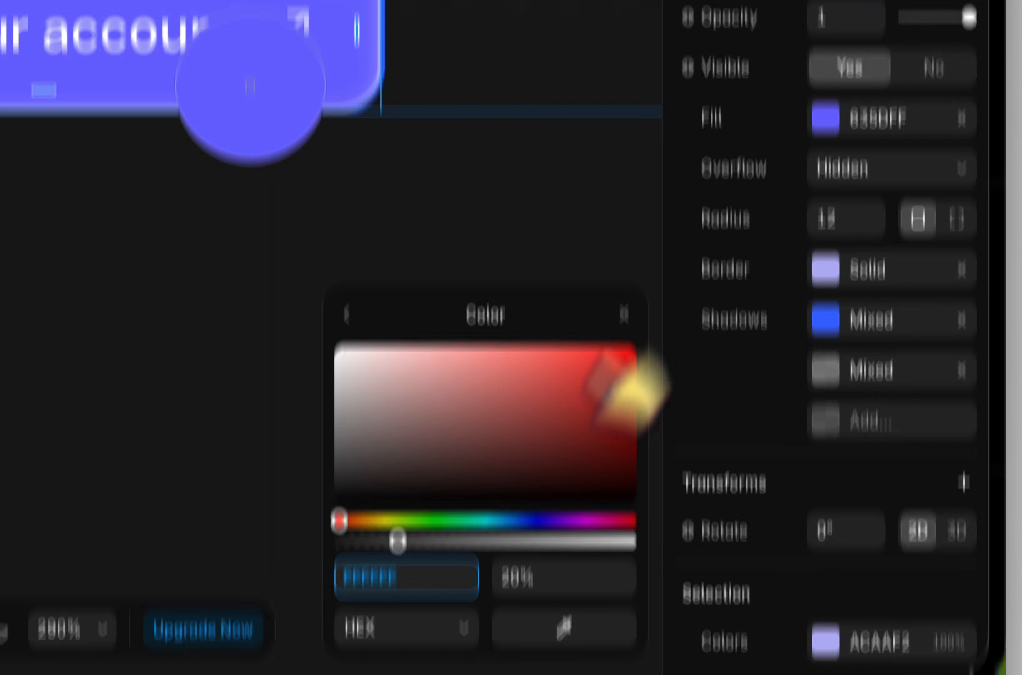
pyautogui.scroll(5, 787, 146)
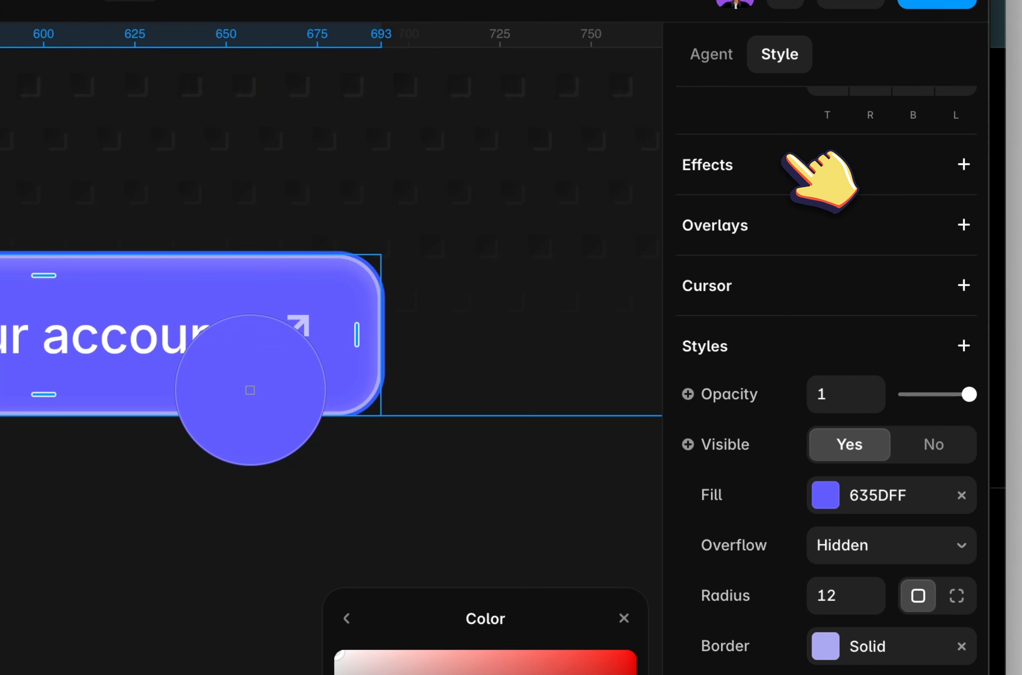
# Add a Hover effect to the "Open your account" button with an outside box shadow of X 5, Y 5, blur 0 and spread 3
pyautogui.click(795, 319)
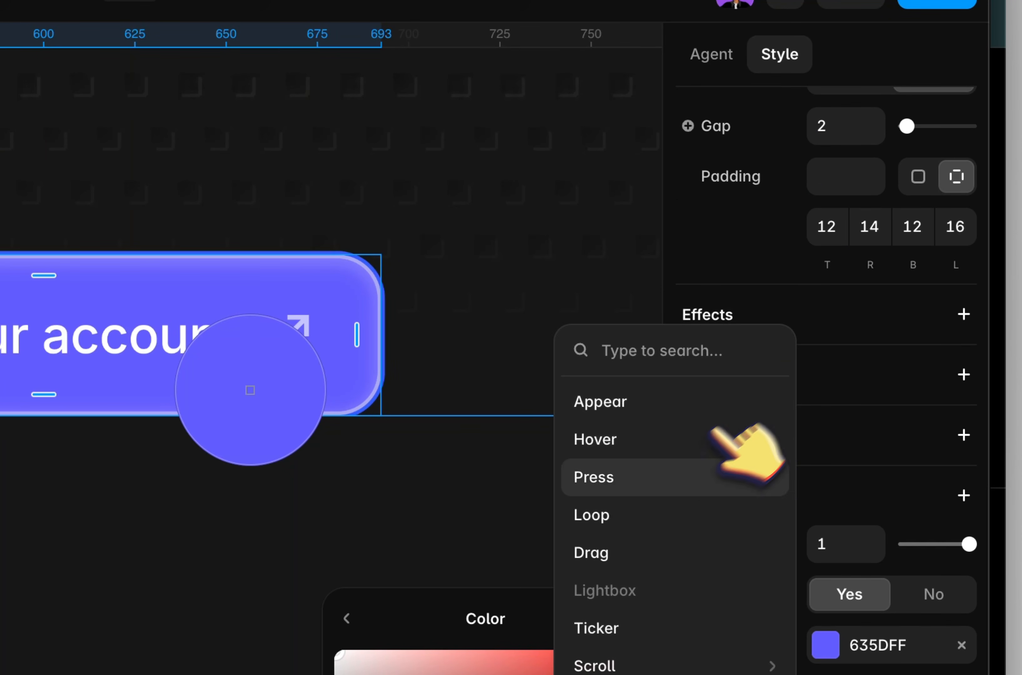
pyautogui.click(676, 443)
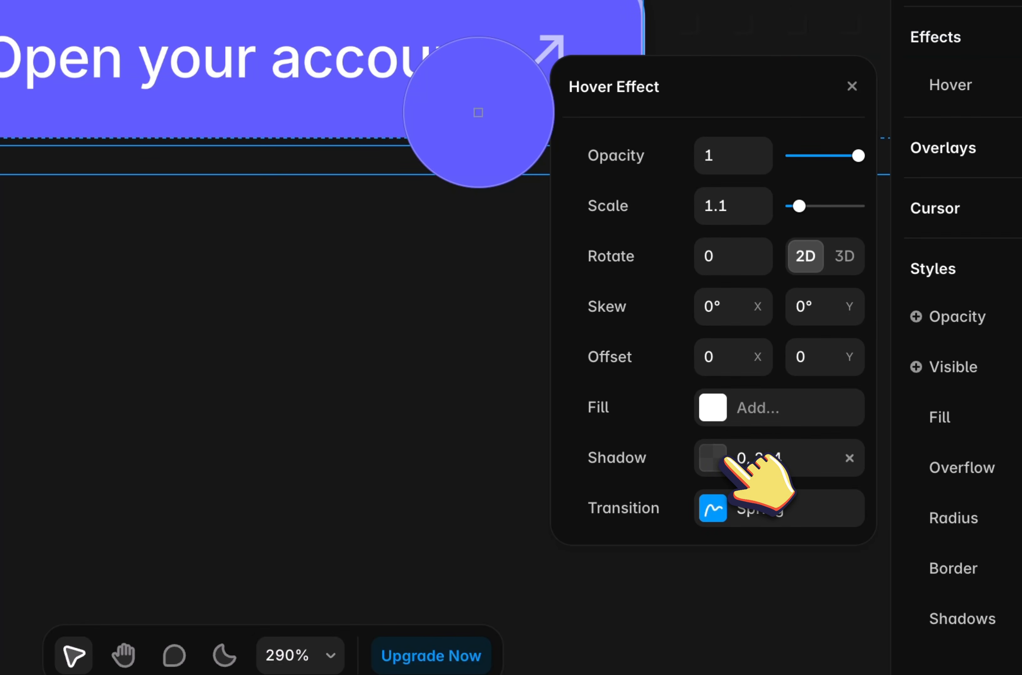
pyautogui.click(724, 460)
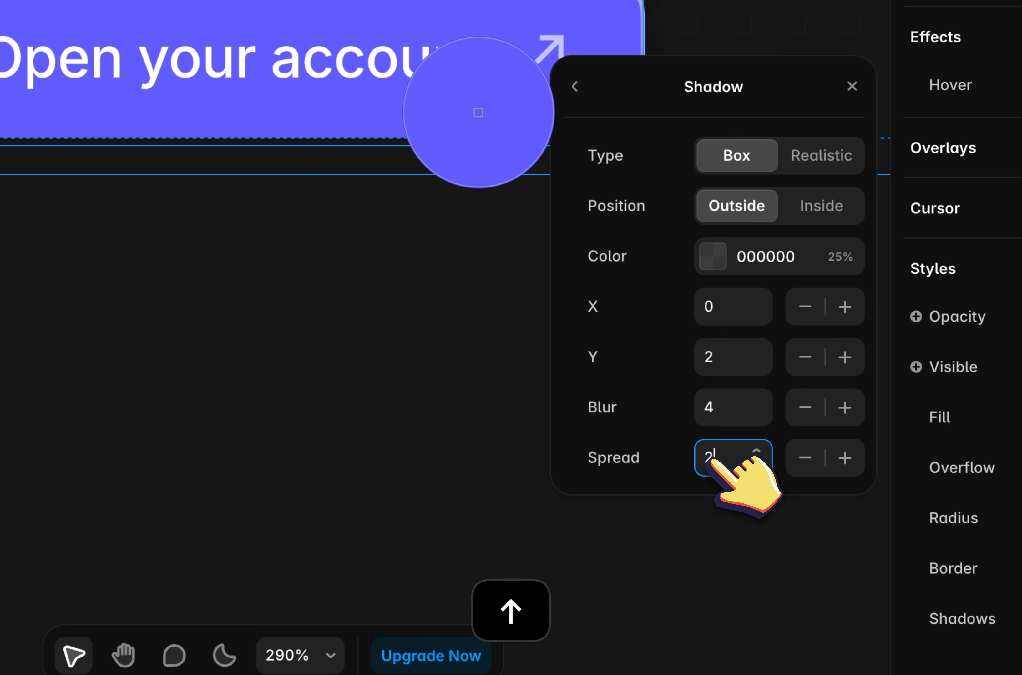
pyautogui.hscroll(3, 305, 213)
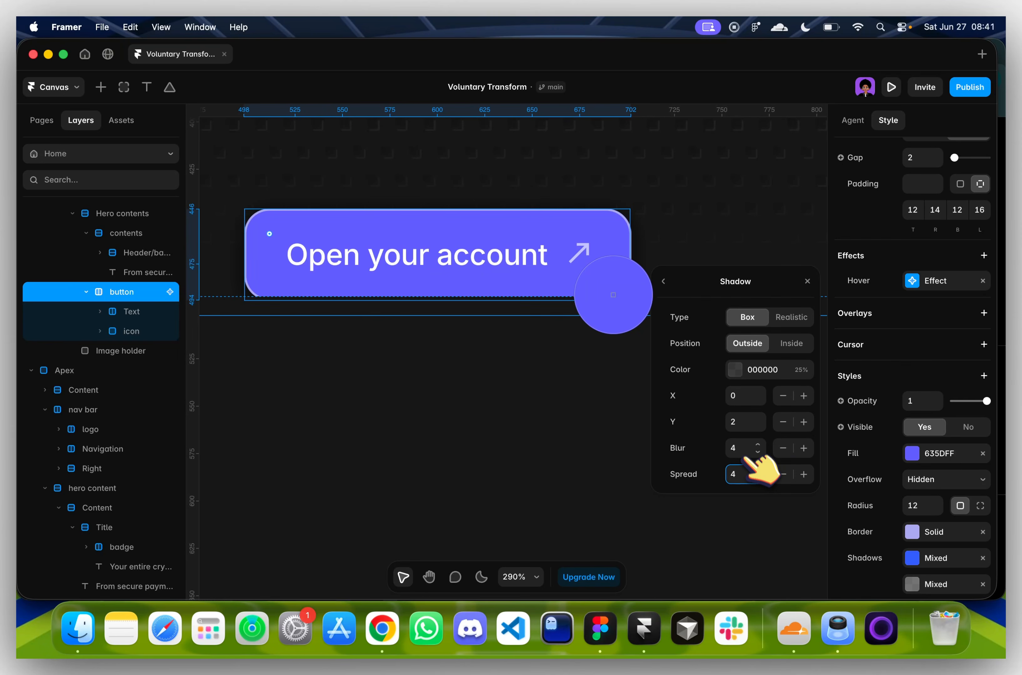
pyautogui.click(741, 420)
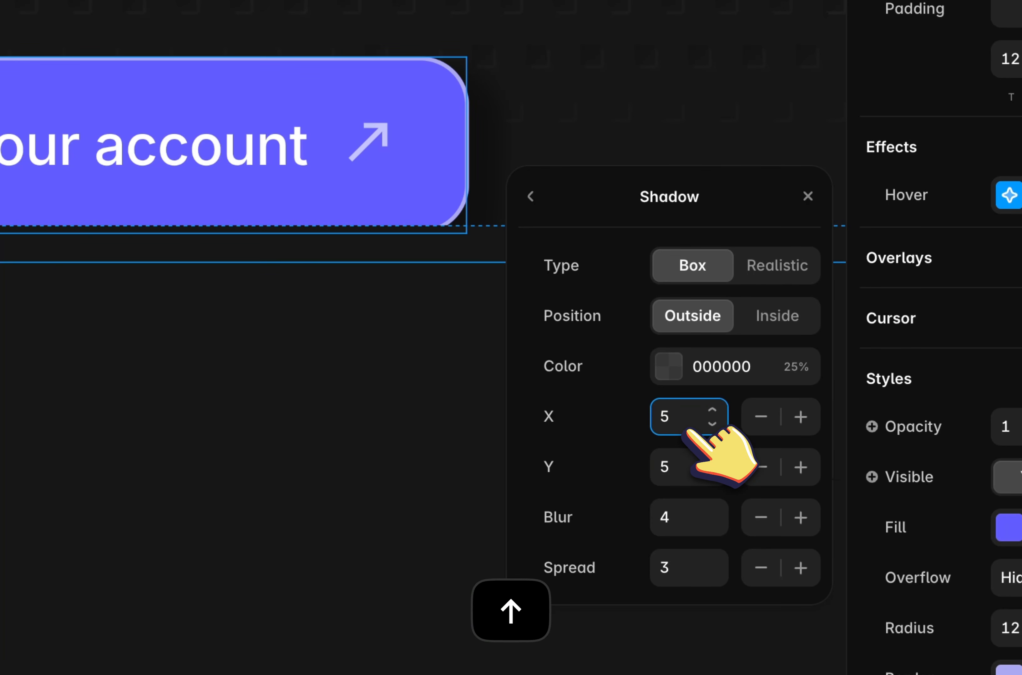
pyautogui.click(666, 527)
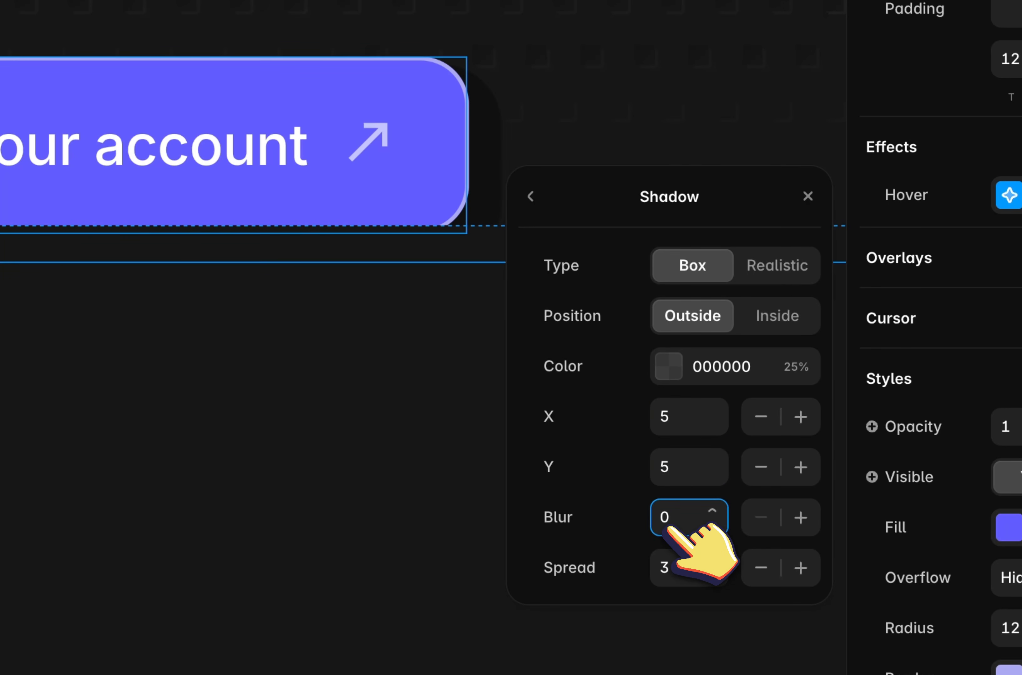
# Color the button's hover shadow light purple 9C98FA and set its X offset to 2
pyautogui.click(679, 346)
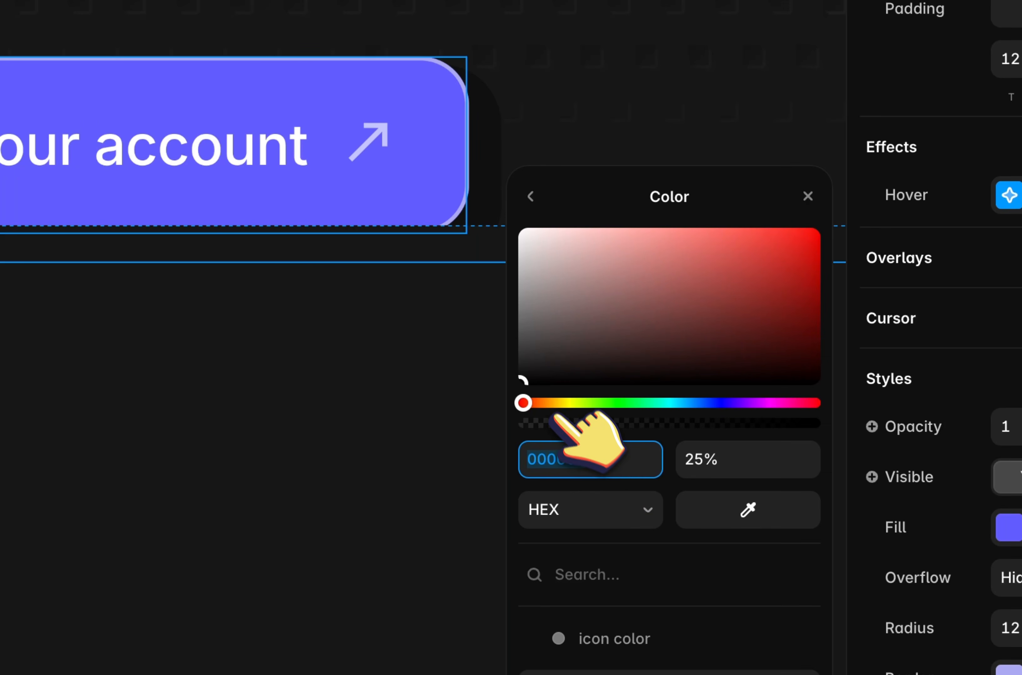
pyautogui.click(747, 508)
pyautogui.click(307, 151)
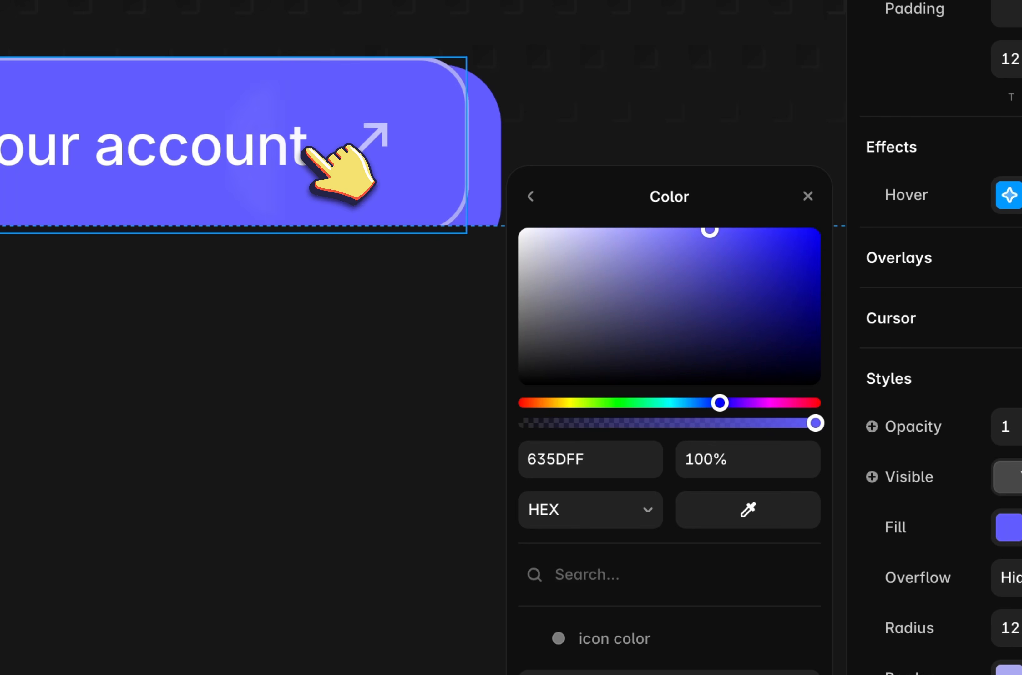
pyautogui.moveTo(554, 235); pyautogui.dragTo(632, 233)
pyautogui.scroll(-3, 467, 247)
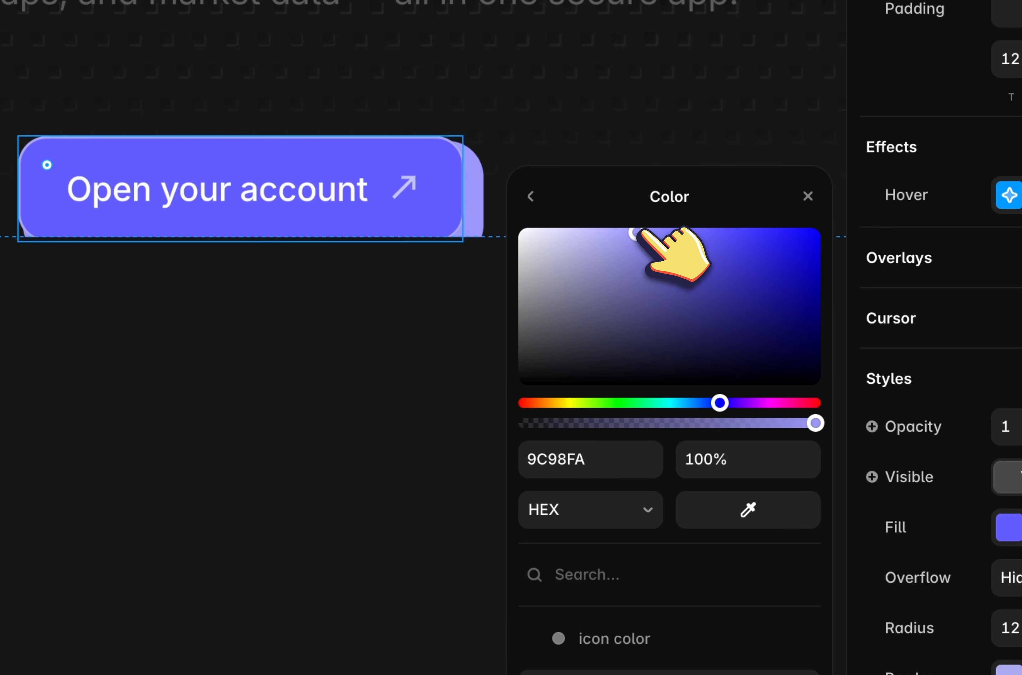
pyautogui.scroll(-3, 316, 175)
pyautogui.scroll(5, 158, 191)
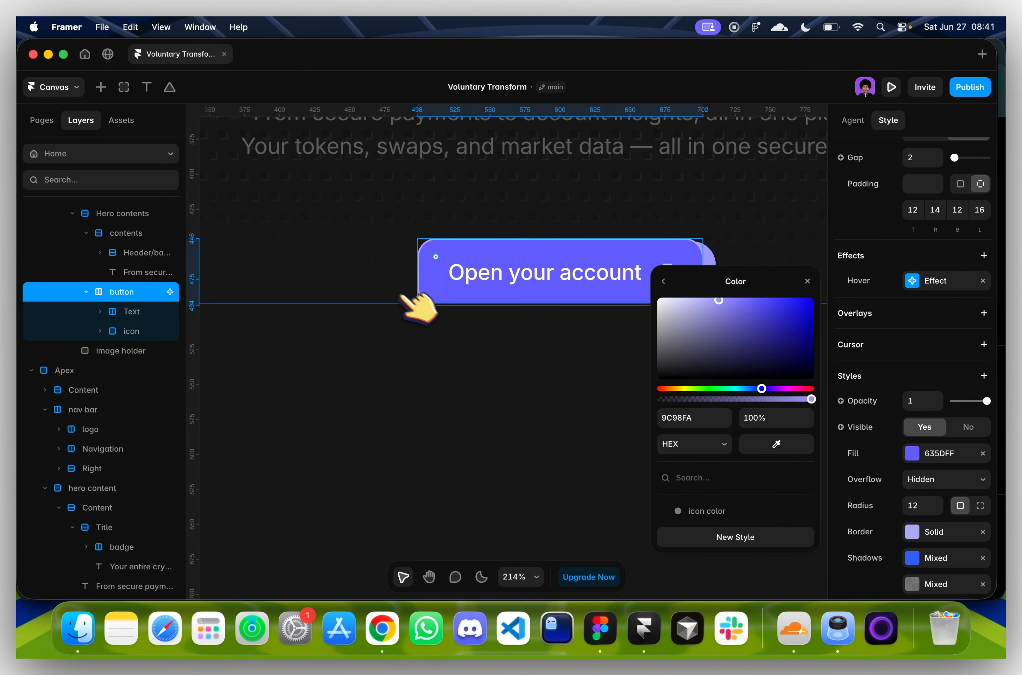
pyautogui.hscroll(5, 402, 296)
pyautogui.scroll(-2, 372, 283)
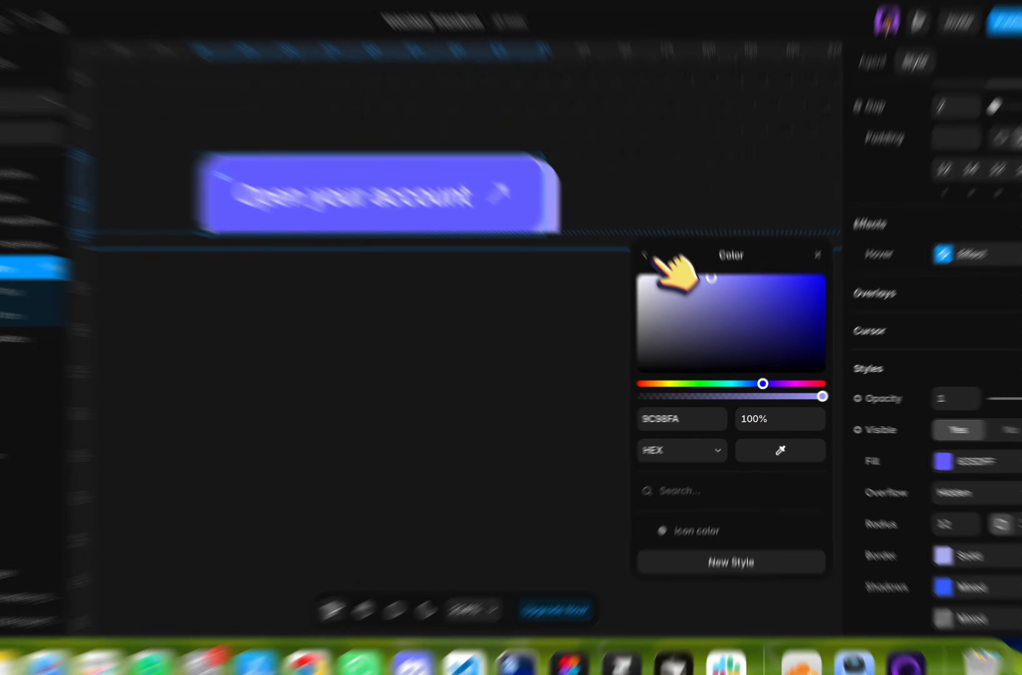
pyautogui.click(664, 281)
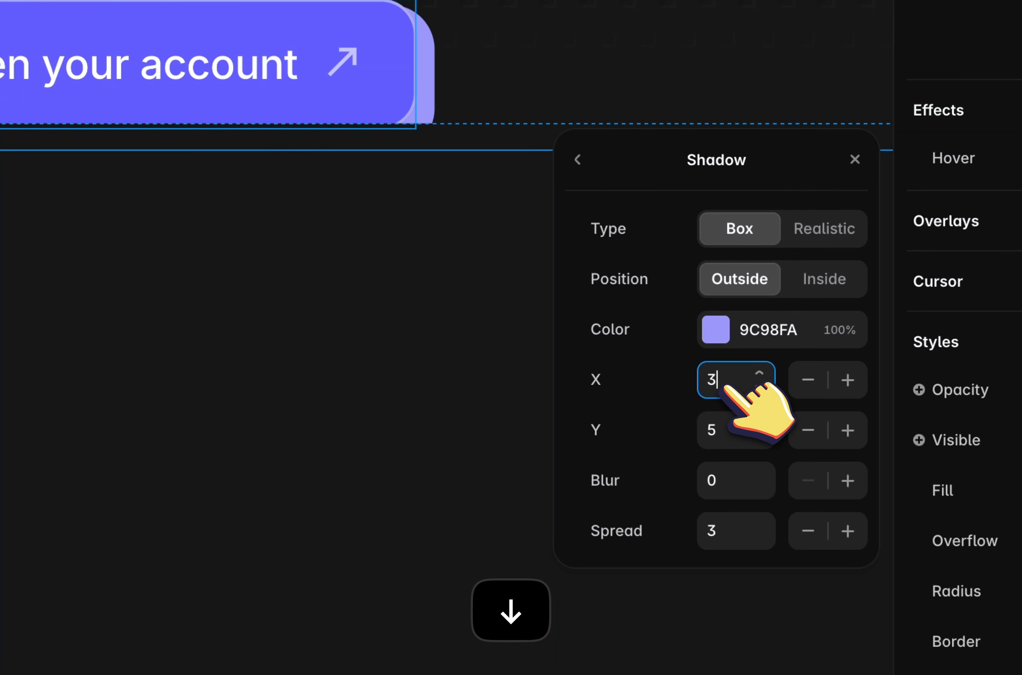
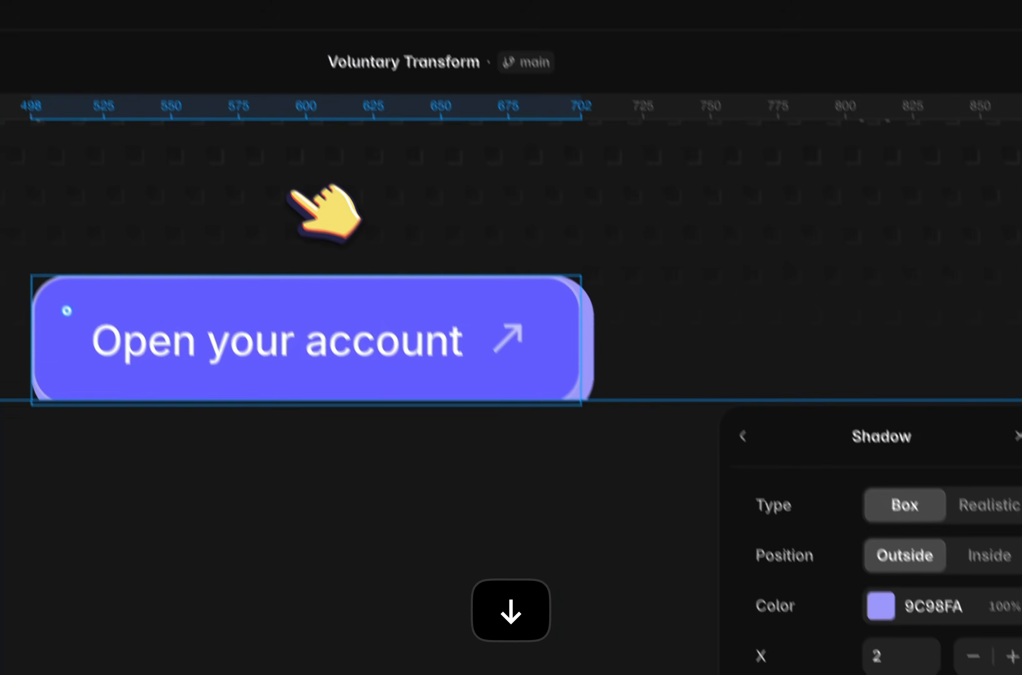
# Set the overflow of the Hero contents stack to Visible
pyautogui.click(293, 189)
pyautogui.scroll(-5, 300, 204)
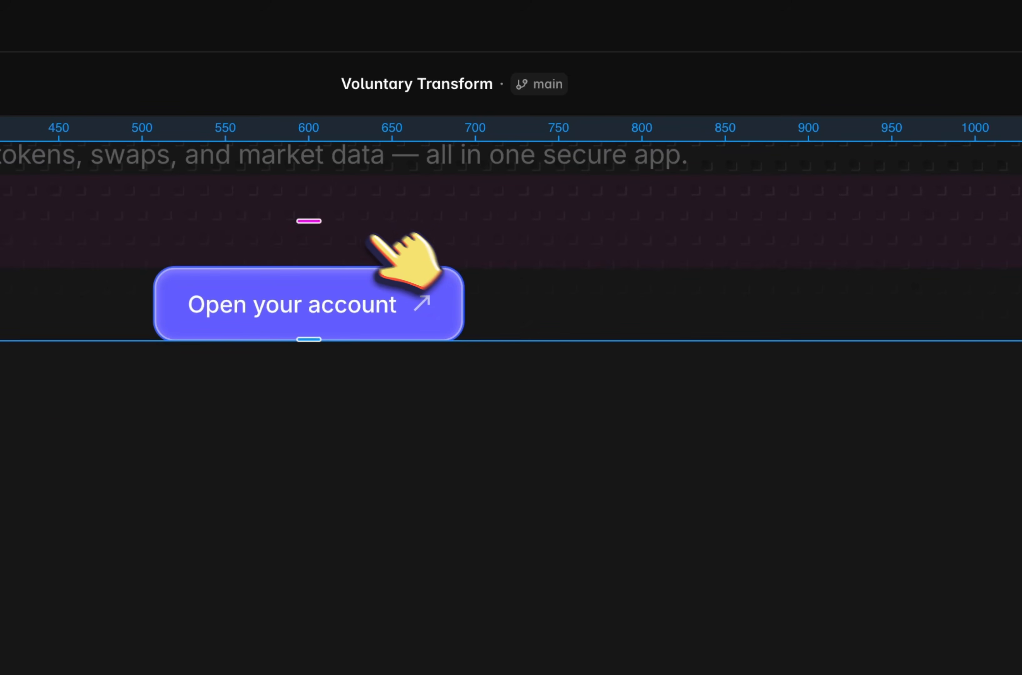
pyautogui.scroll(-8, 810, 548)
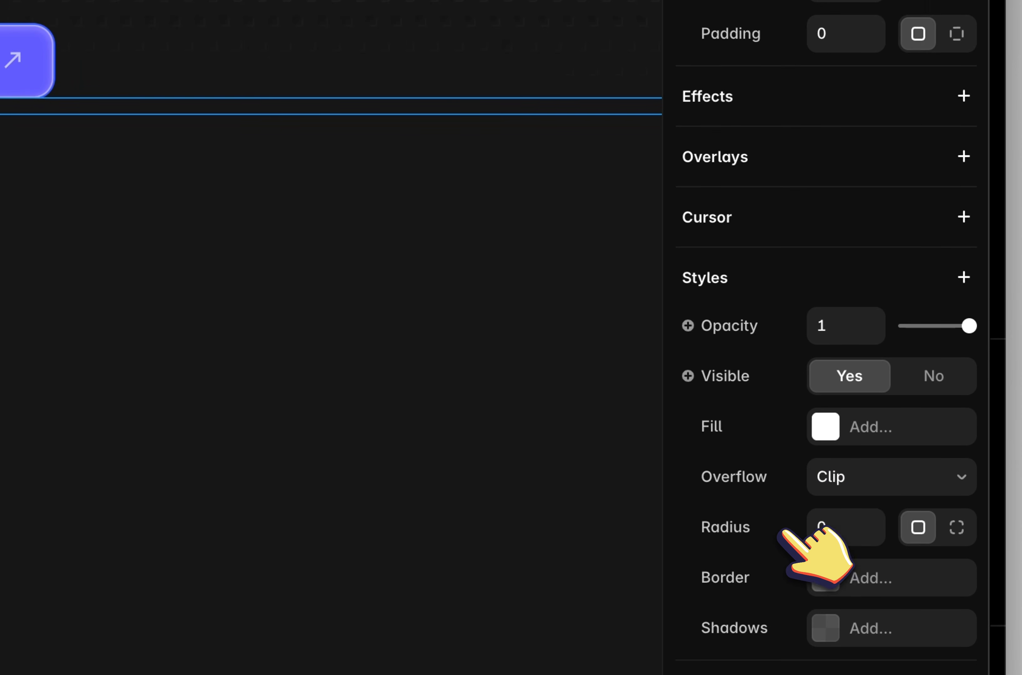
pyautogui.click(862, 432)
pyautogui.click(860, 450)
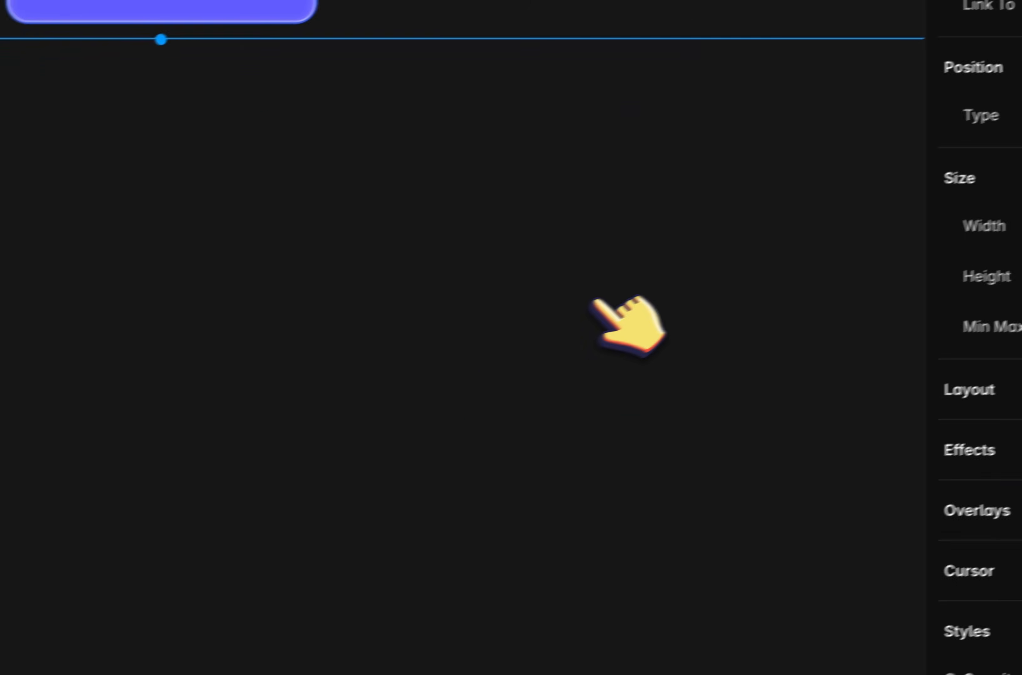
# Preview the desktop page with the styled button and return to the canvas
pyautogui.press('super+p')
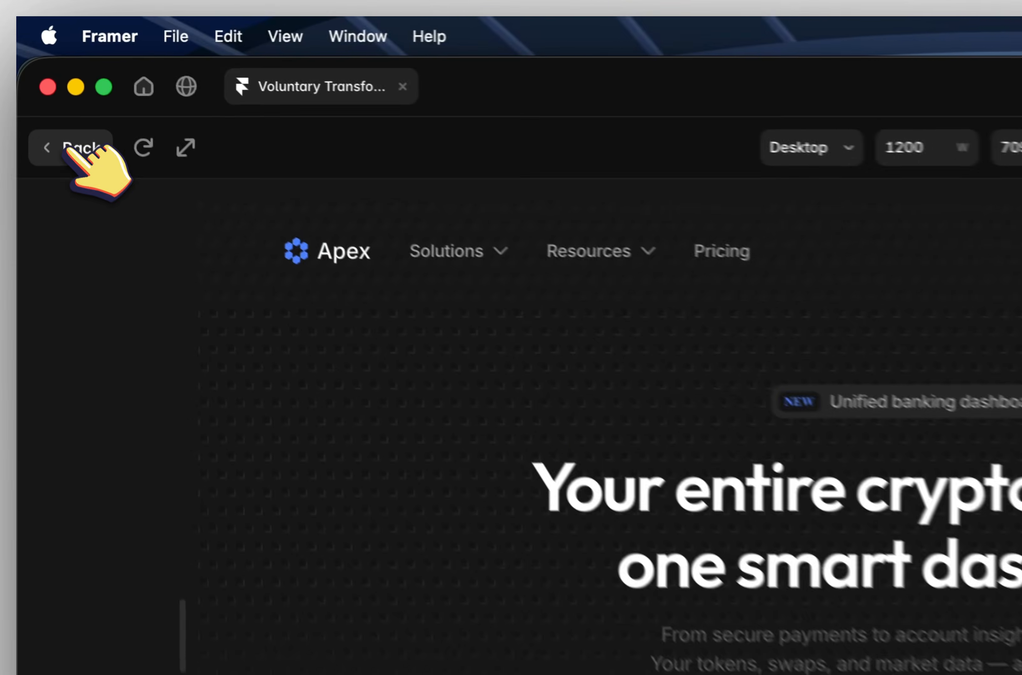
pyautogui.click(49, 87)
pyautogui.click(743, 384)
# Set the gap of the Hero contents stack to 40
pyautogui.scroll(-3, 742, 381)
pyautogui.hscroll(-11, 742, 380)
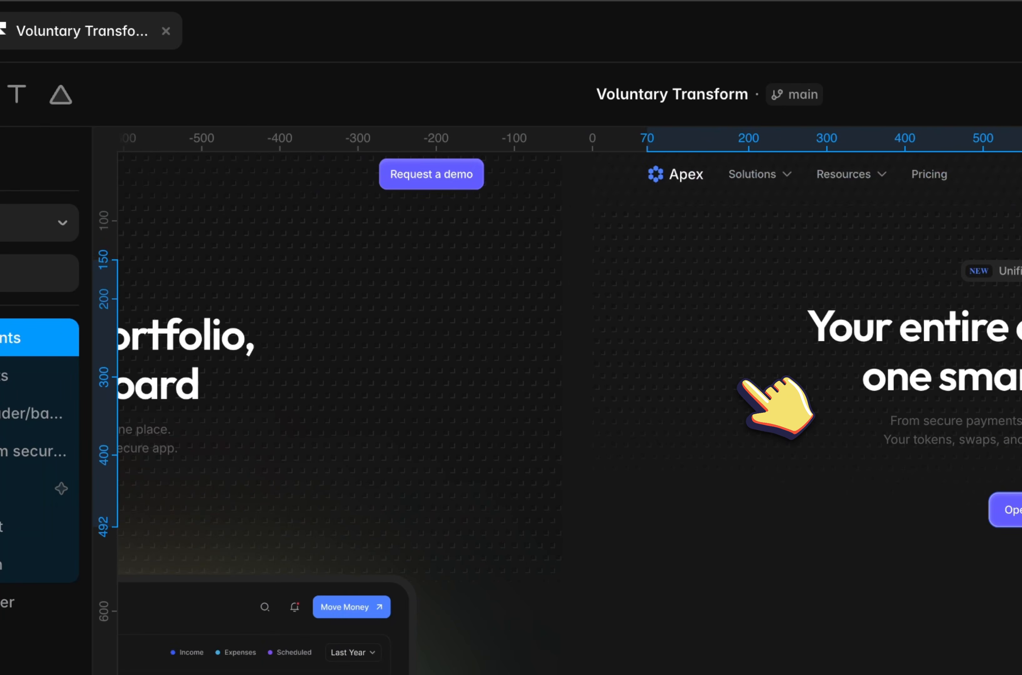
pyautogui.click(337, 504)
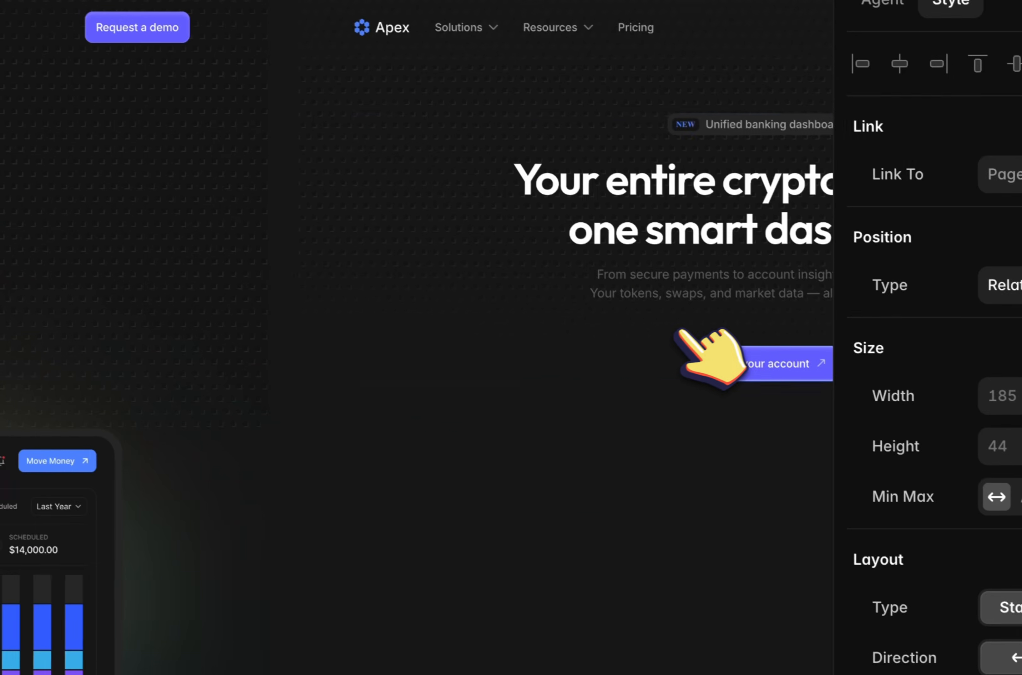
pyautogui.click(680, 331)
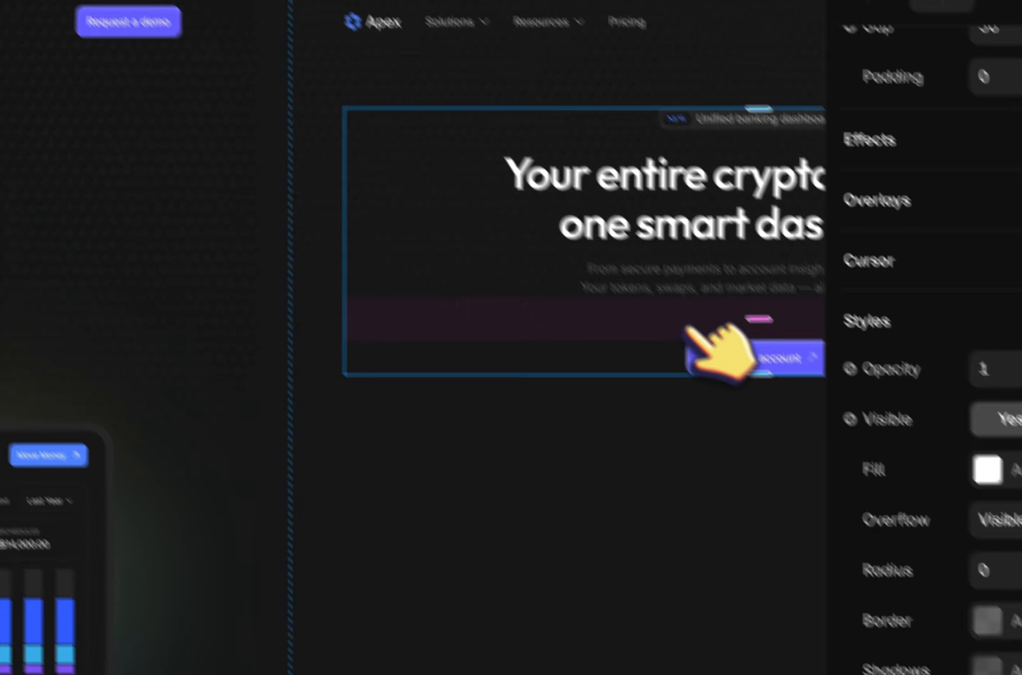
pyautogui.scroll(4, 877, 392)
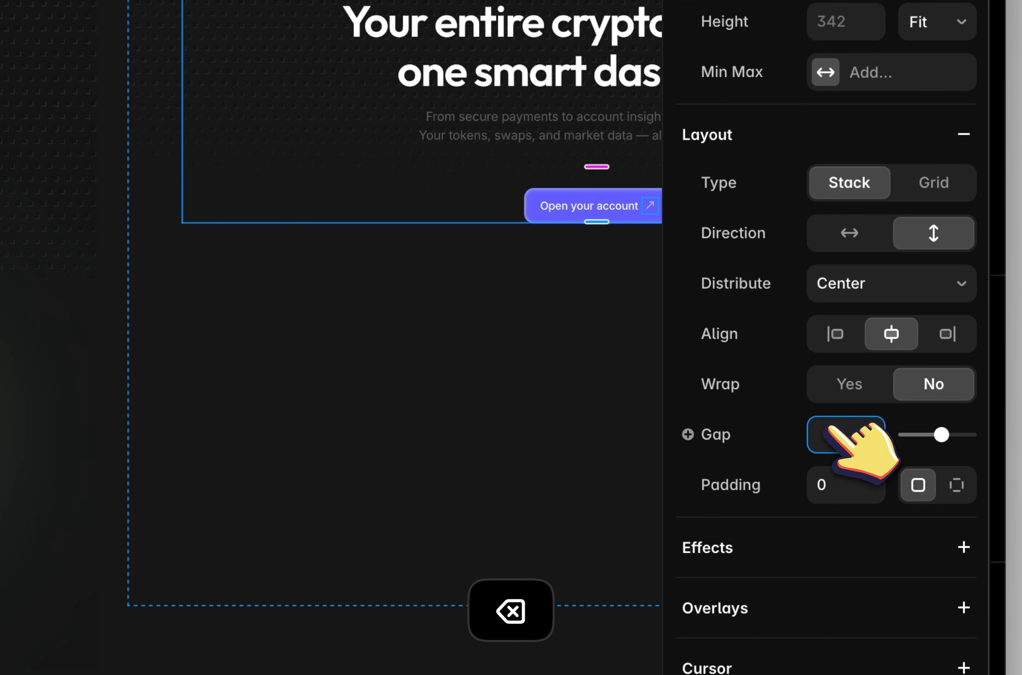
pyautogui.write('40')
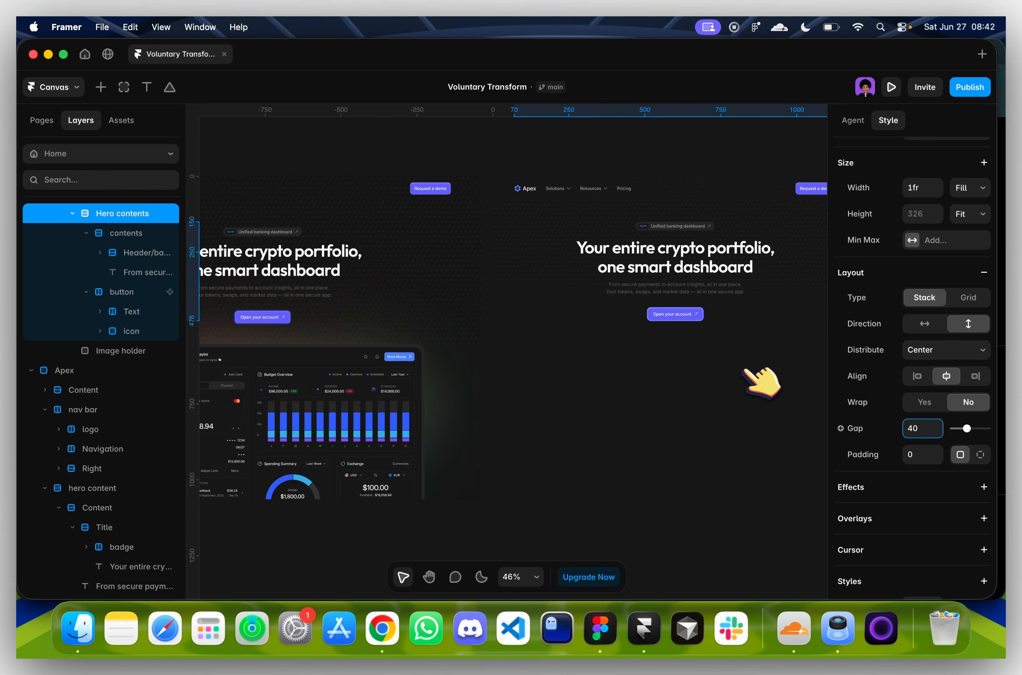
# Copy the dashboard image from the Apex reference design
pyautogui.hscroll(-1, 721, 329)
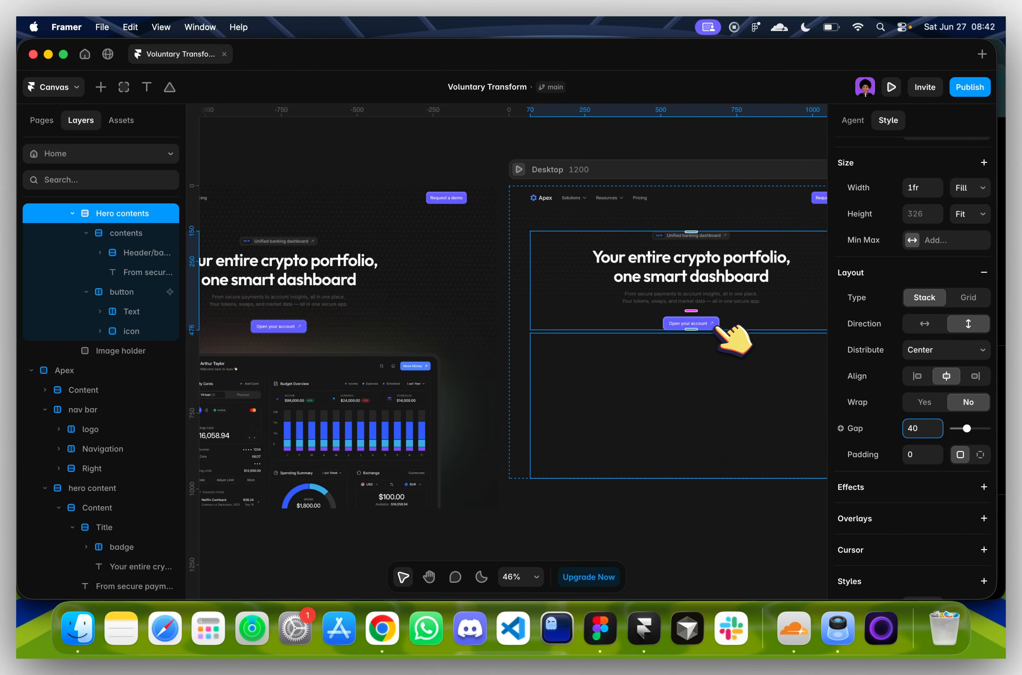
pyautogui.scroll(-6, 666, 319)
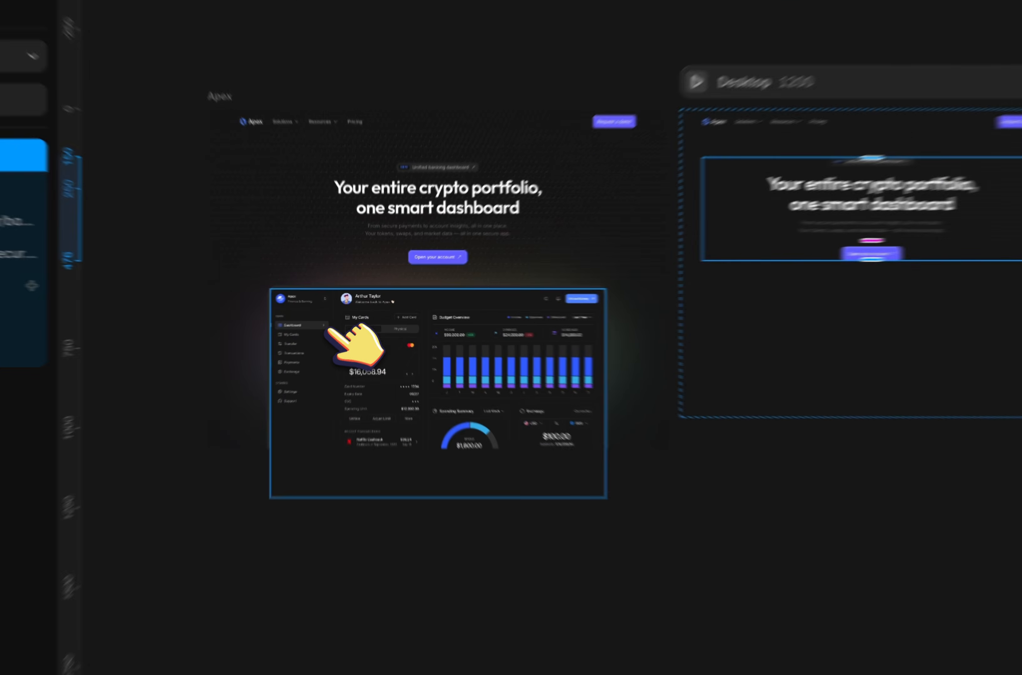
pyautogui.click(344, 316)
pyautogui.scroll(2, 226, 310)
pyautogui.scroll(3, 366, 389)
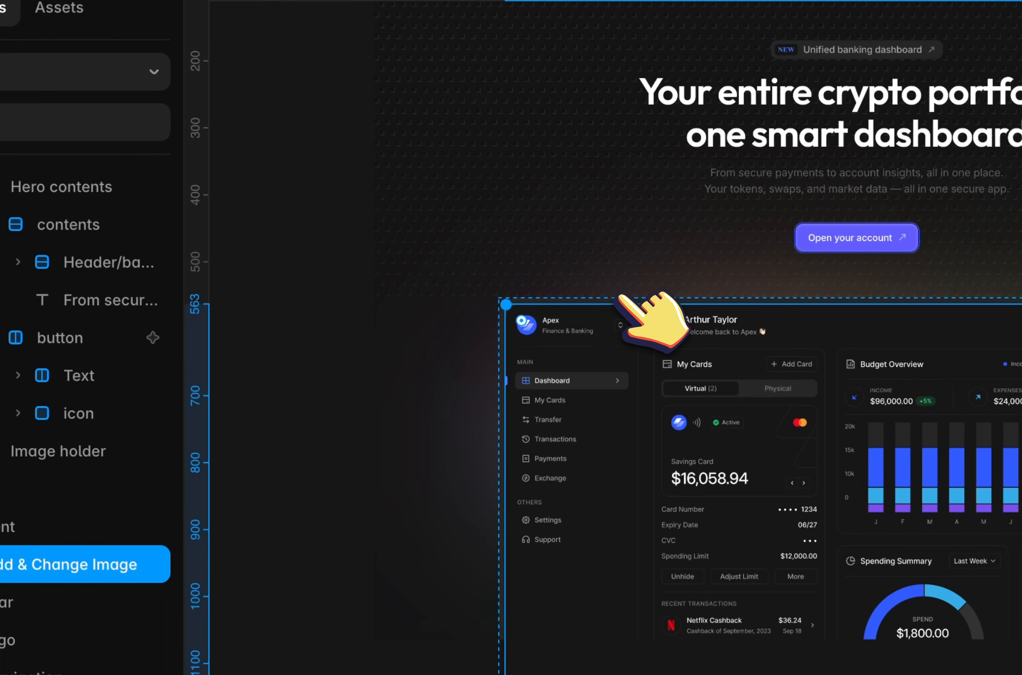
pyautogui.press('super+c')
# Paste the dashboard image into the Image holder of the Desktop page and wrap it in a stack
pyautogui.hscroll(10, 629, 296)
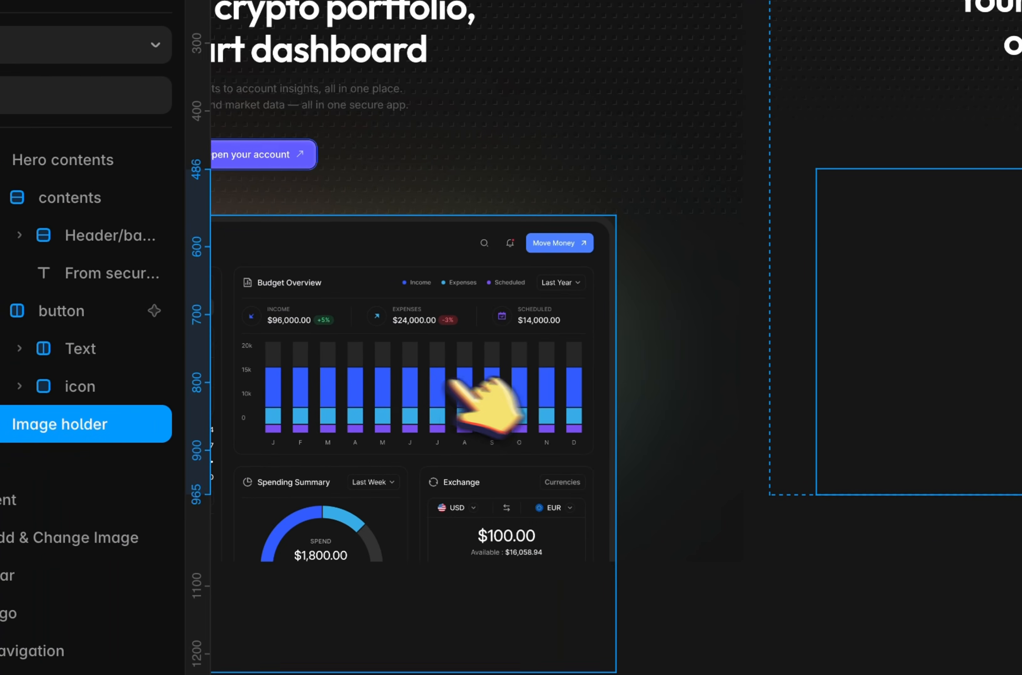
pyautogui.press('super+v')
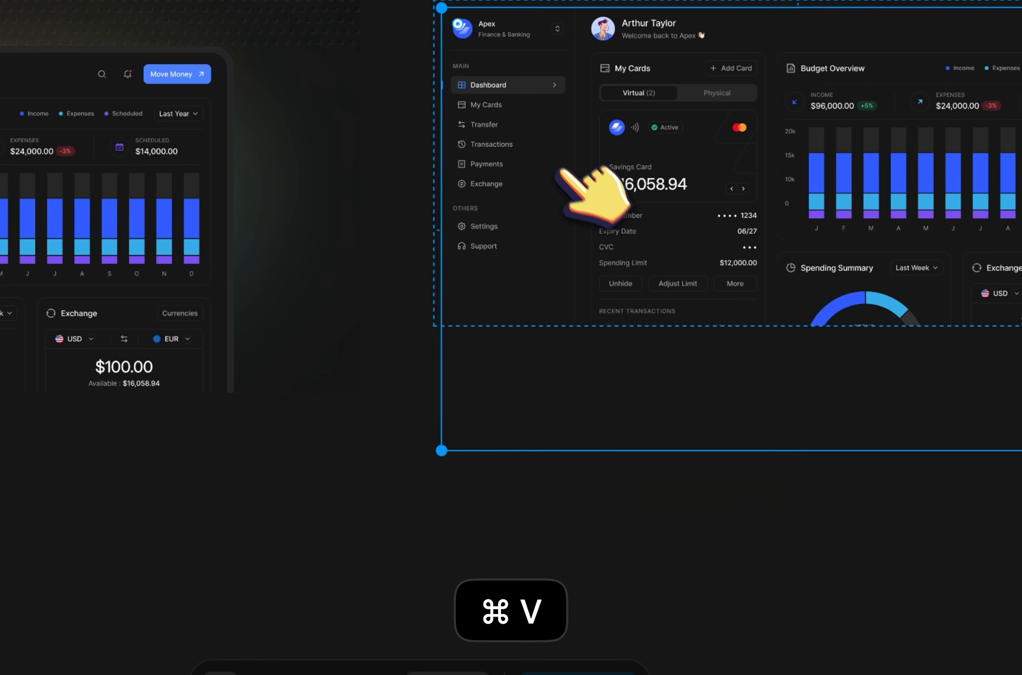
pyautogui.rightClick(536, 120)
pyautogui.click(648, 660)
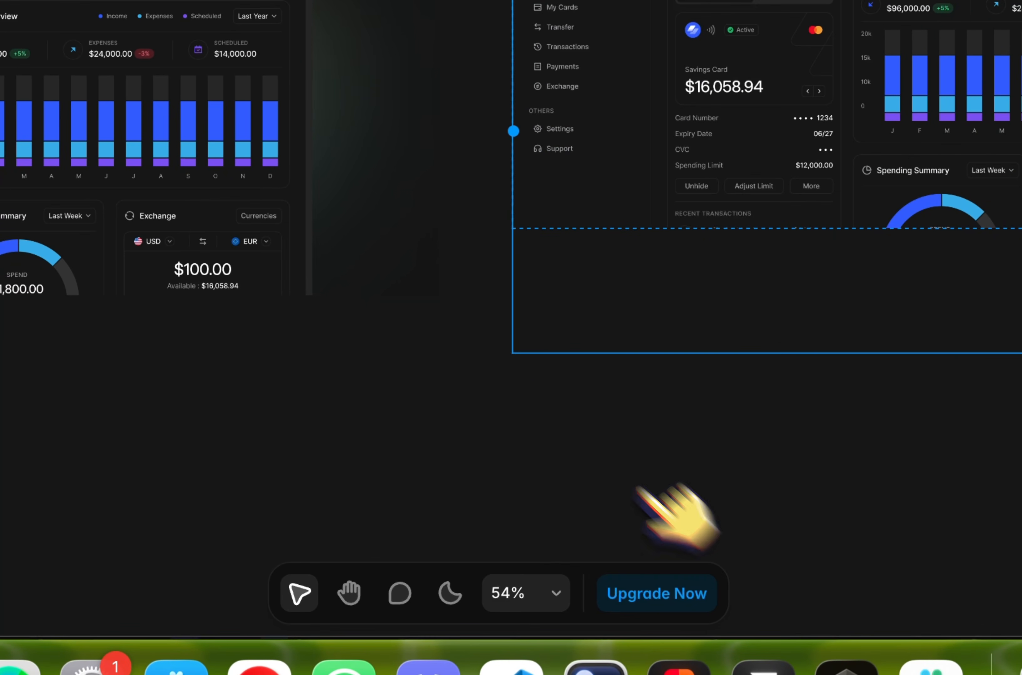
# Rename the stack around the pasted dashboard image as "image"
pyautogui.hscroll(-4, 403, 412)
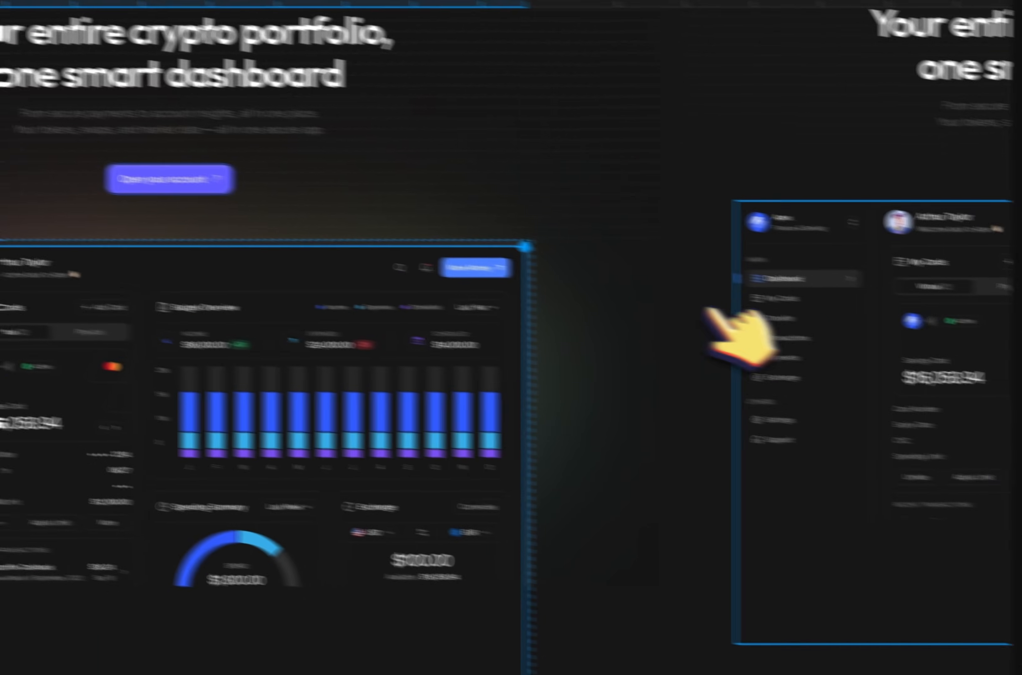
pyautogui.click(947, 346)
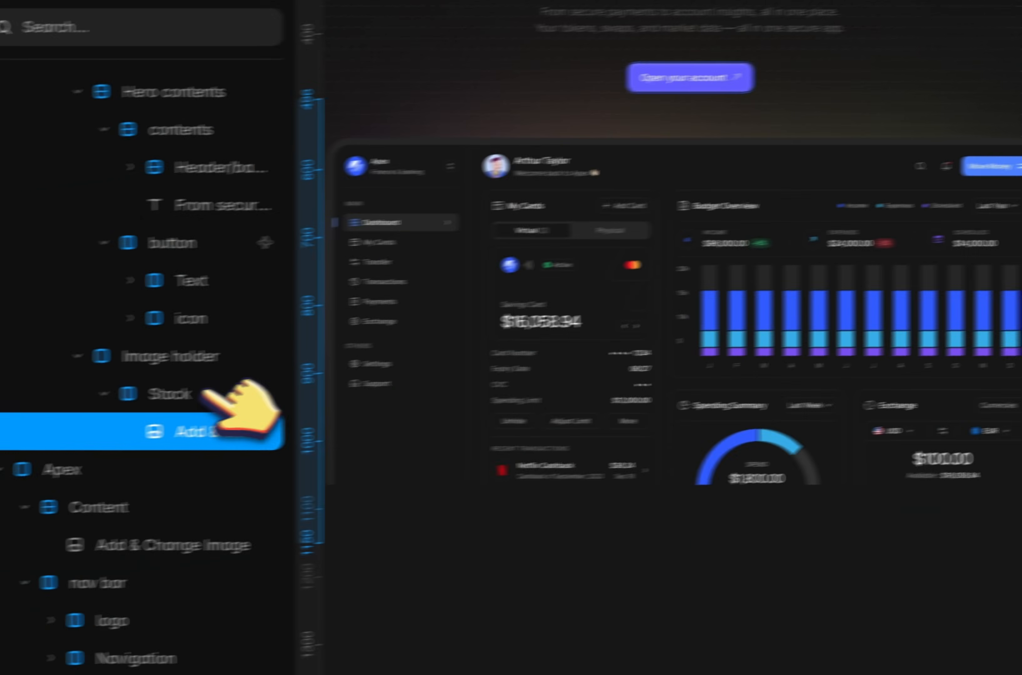
pyautogui.click(233, 390)
pyautogui.doubleClick(233, 388)
pyautogui.write('image')
pyautogui.press('Return')
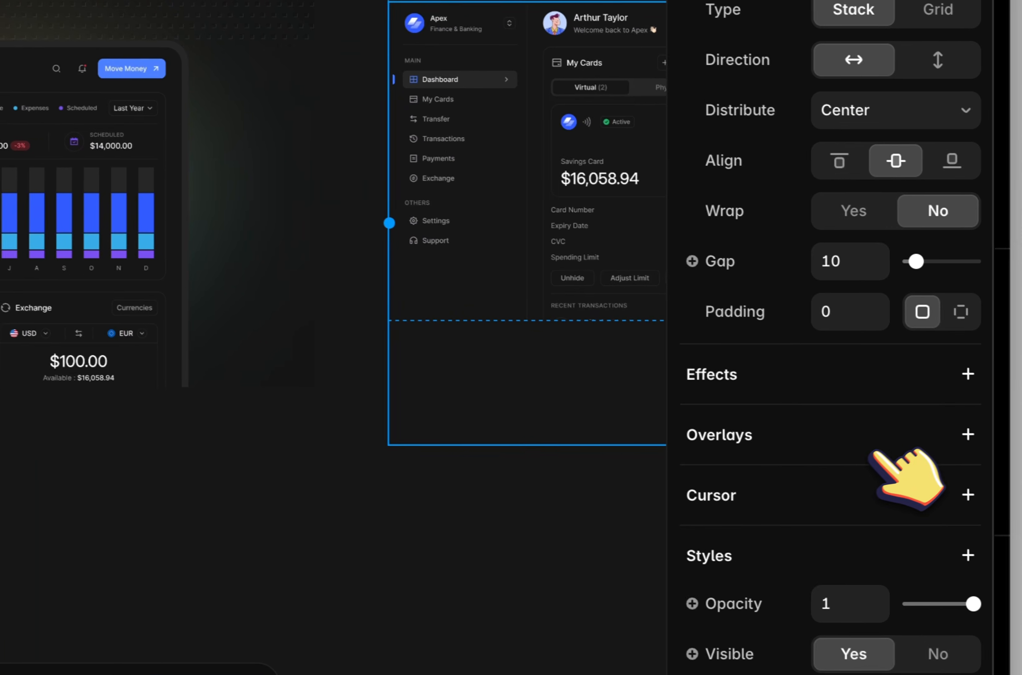
# Set the padding of the "image" stack to 10 and give it a 262626 fill
pyautogui.scroll(3, 873, 455)
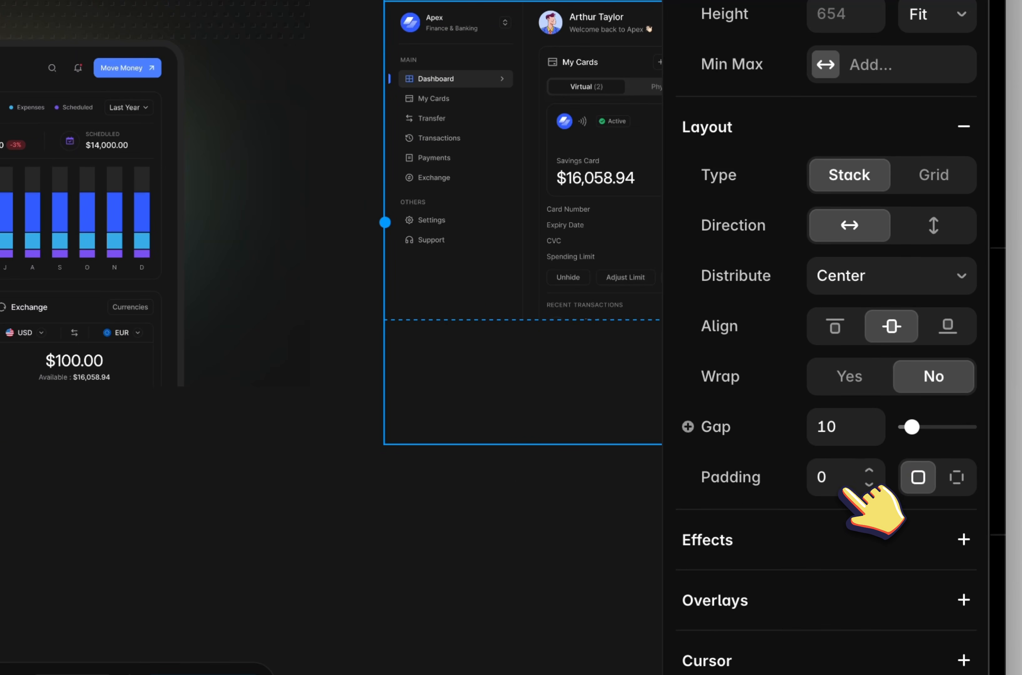
pyautogui.click(841, 487)
pyautogui.write('10')
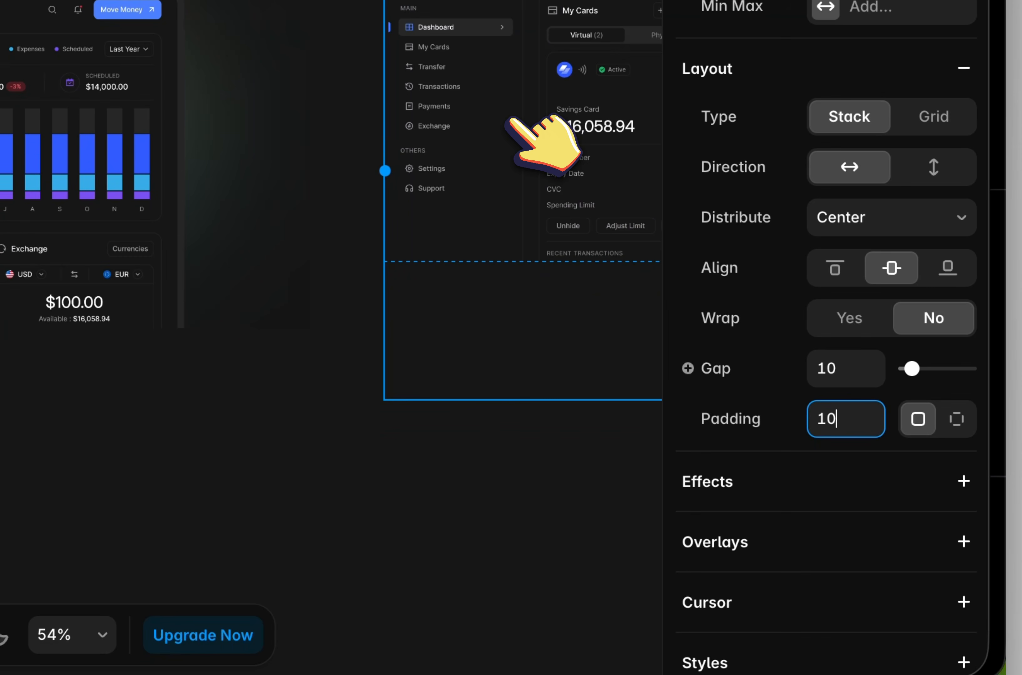
pyautogui.scroll(-3, 861, 320)
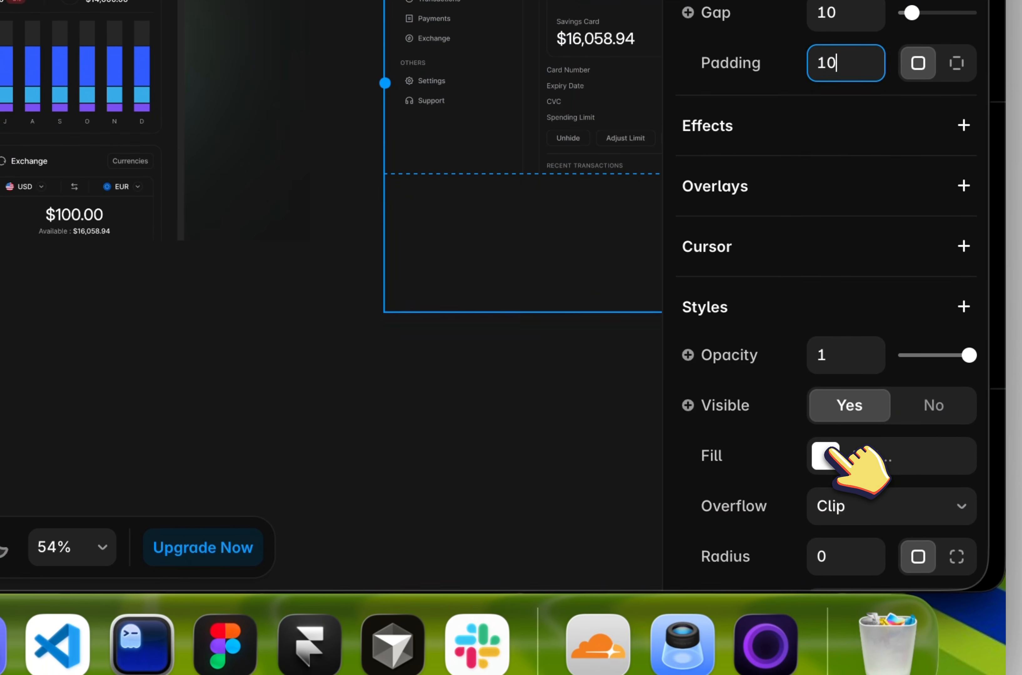
pyautogui.click(829, 543)
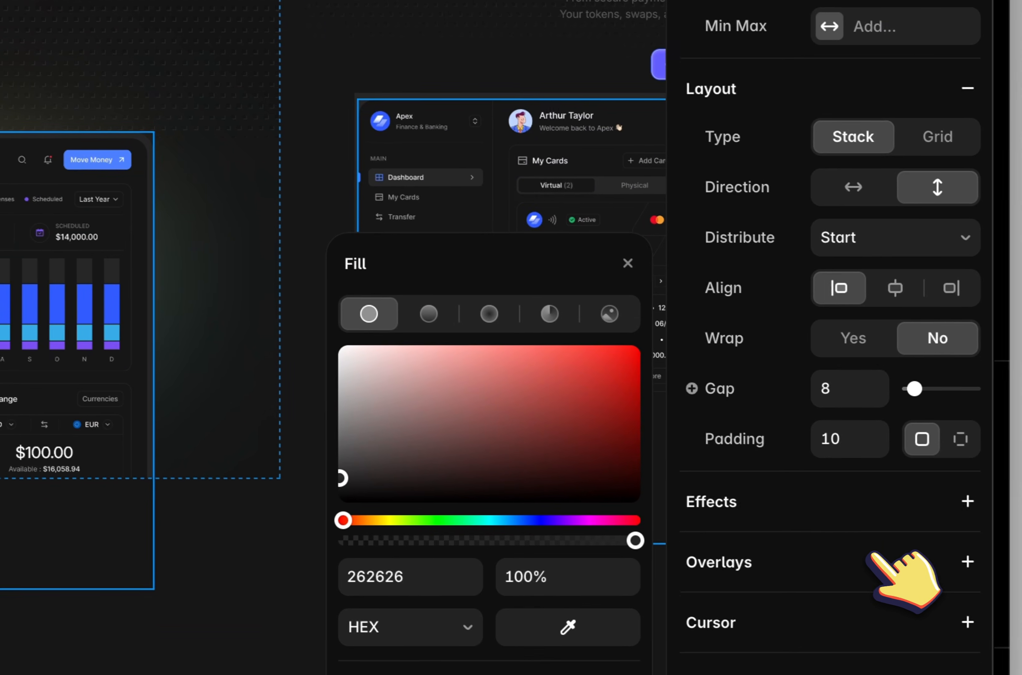
# Set the gap of the "image" stack to 8 and round its corners to match the reference frame
pyautogui.scroll(-2, 877, 555)
pyautogui.scroll(-15, 866, 553)
pyautogui.scroll(14, 838, 408)
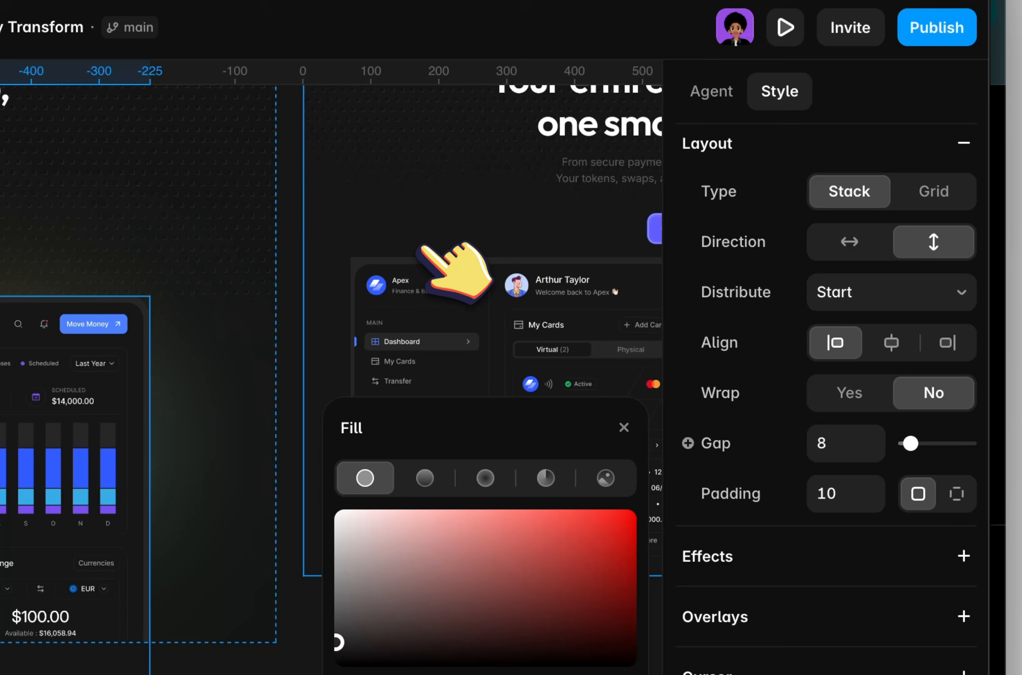
pyautogui.click(422, 89)
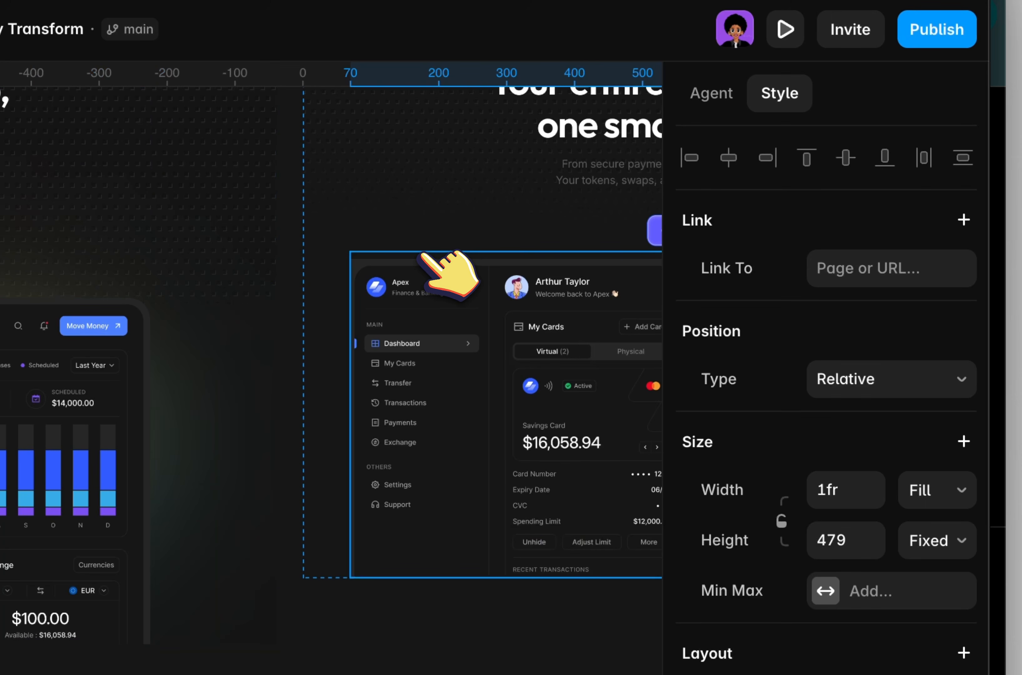
pyautogui.click(422, 260)
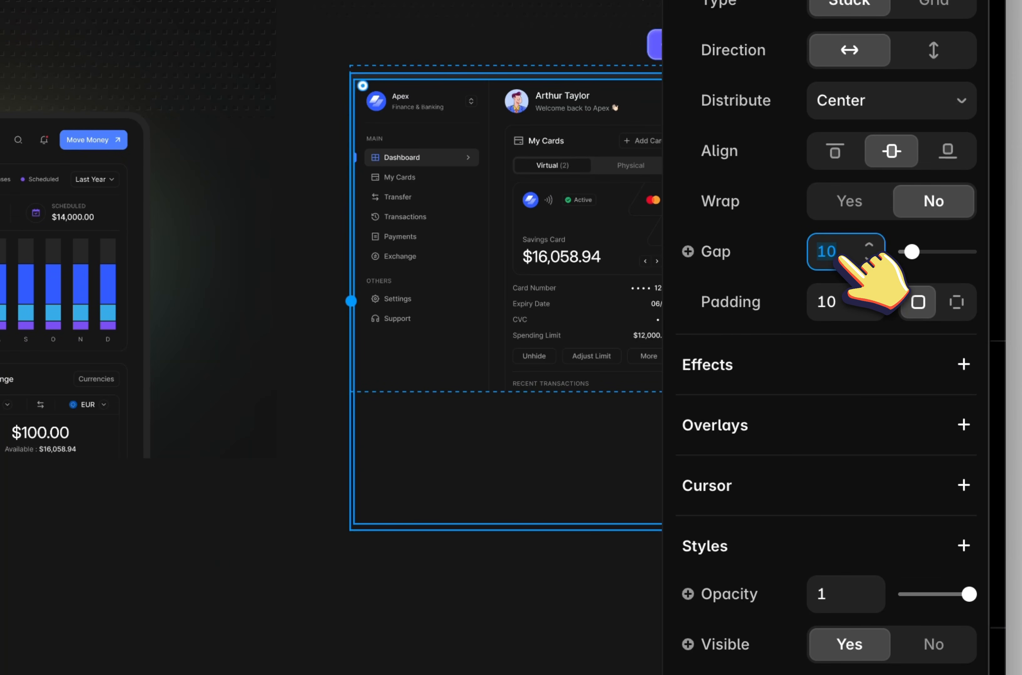
pyautogui.scroll(-12, 840, 258)
pyautogui.click(828, 273)
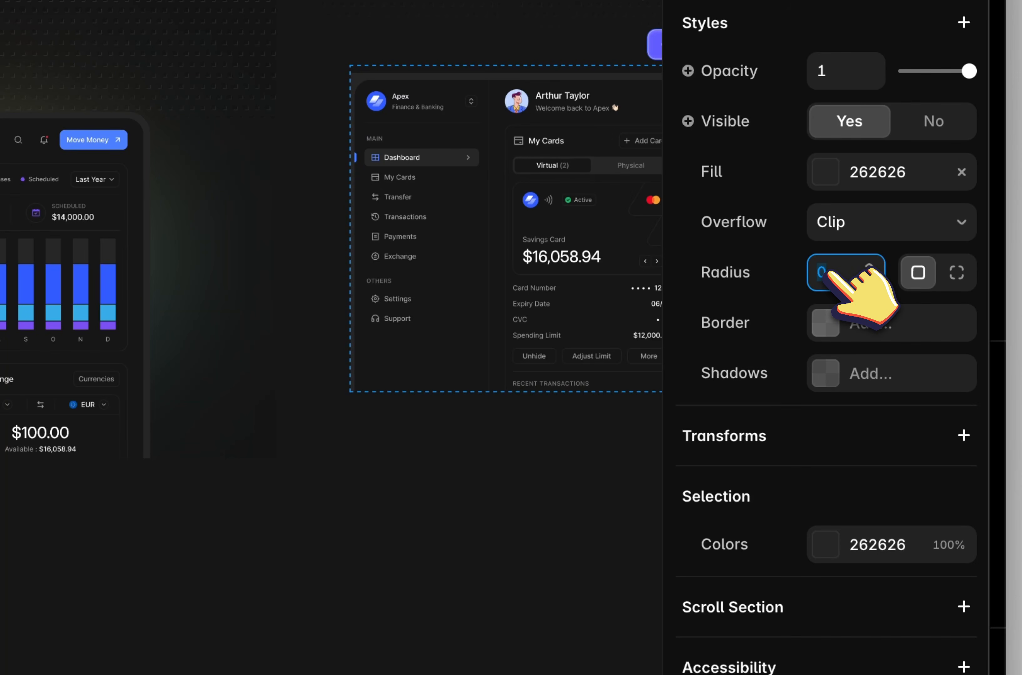
# Set the dashboard image's width to Fill and change its height sizing mode
pyautogui.click(574, 247)
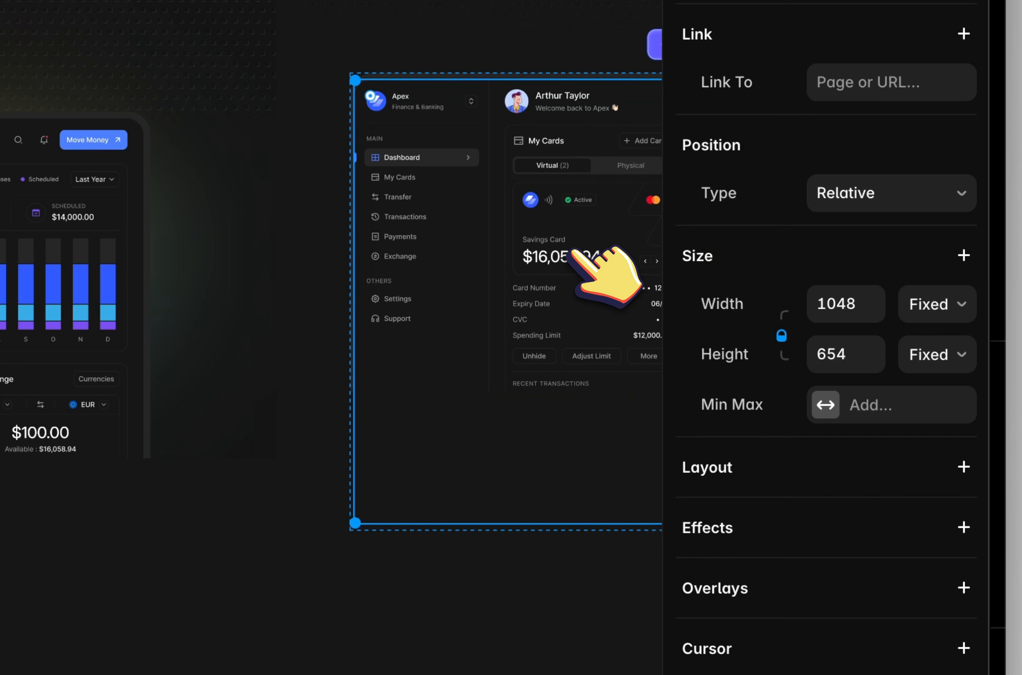
pyautogui.click(951, 298)
pyautogui.click(912, 361)
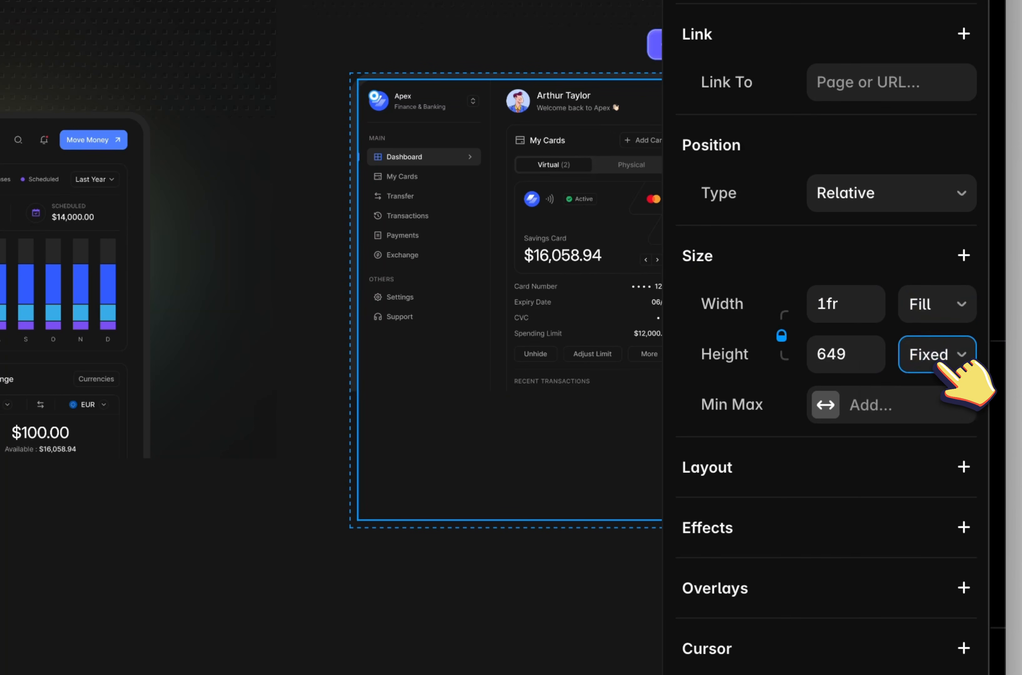
pyautogui.click(936, 354)
pyautogui.click(915, 470)
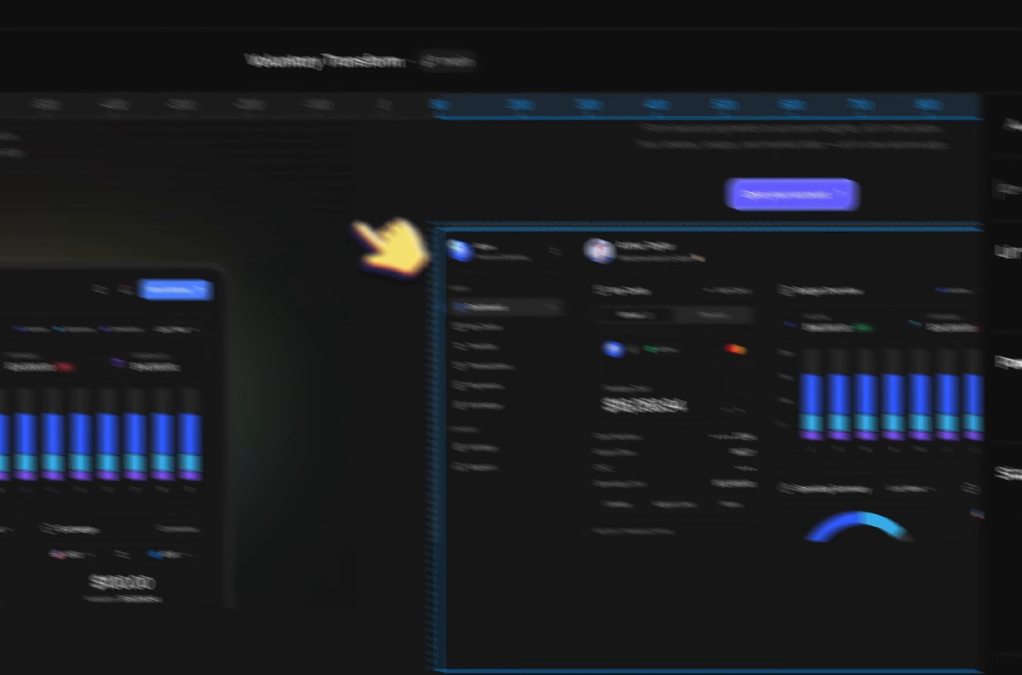
# Set the gap of the Container wrapper stack to 70, using the reference design as a guide
pyautogui.hscroll(-6, 353, 222)
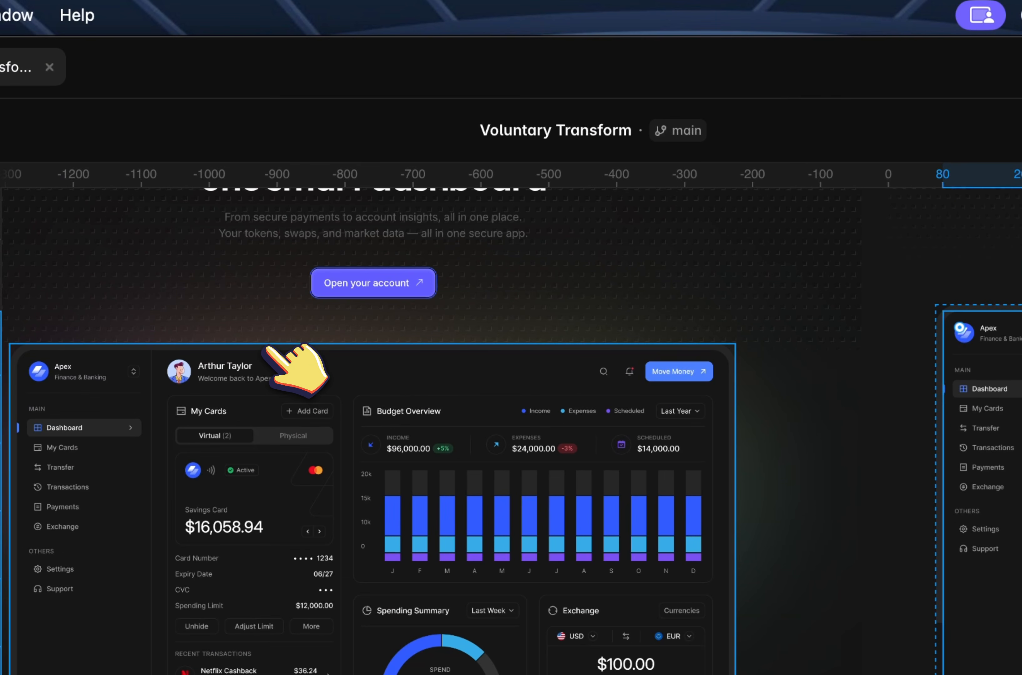
pyautogui.click(269, 348)
pyautogui.hscroll(3, 346, 295)
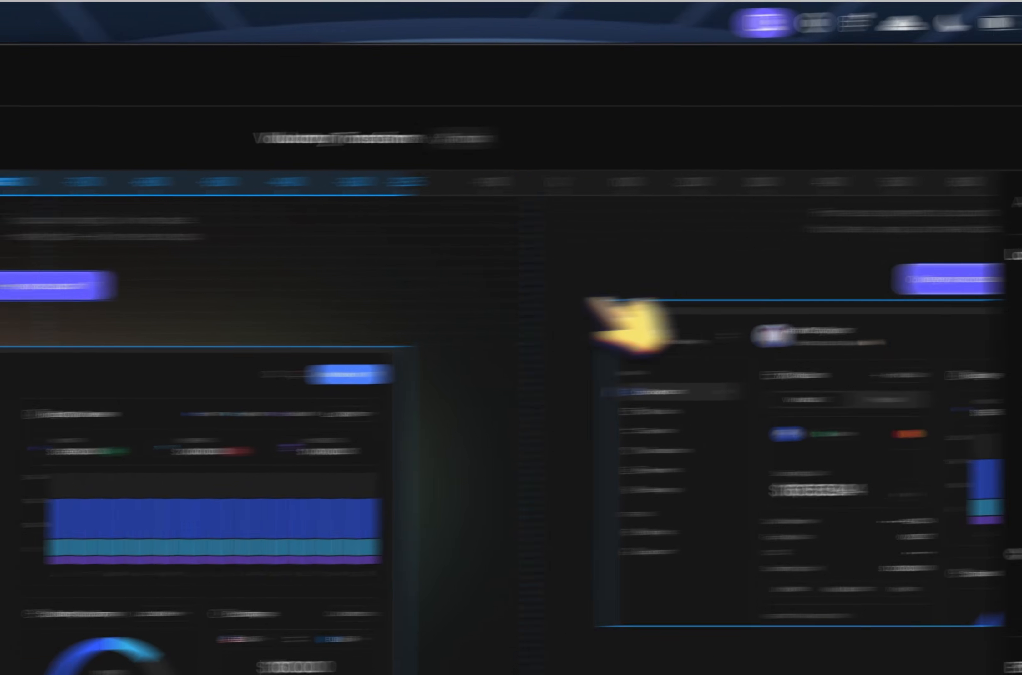
pyautogui.click(405, 305)
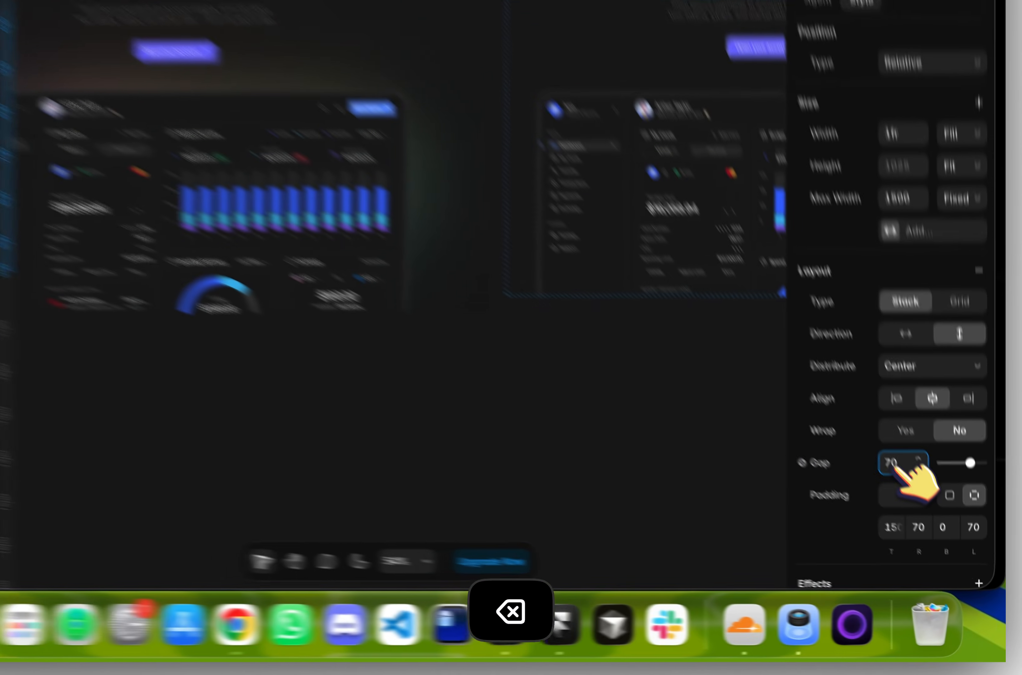
pyautogui.hscroll(5, 415, 243)
pyautogui.scroll(3, 415, 243)
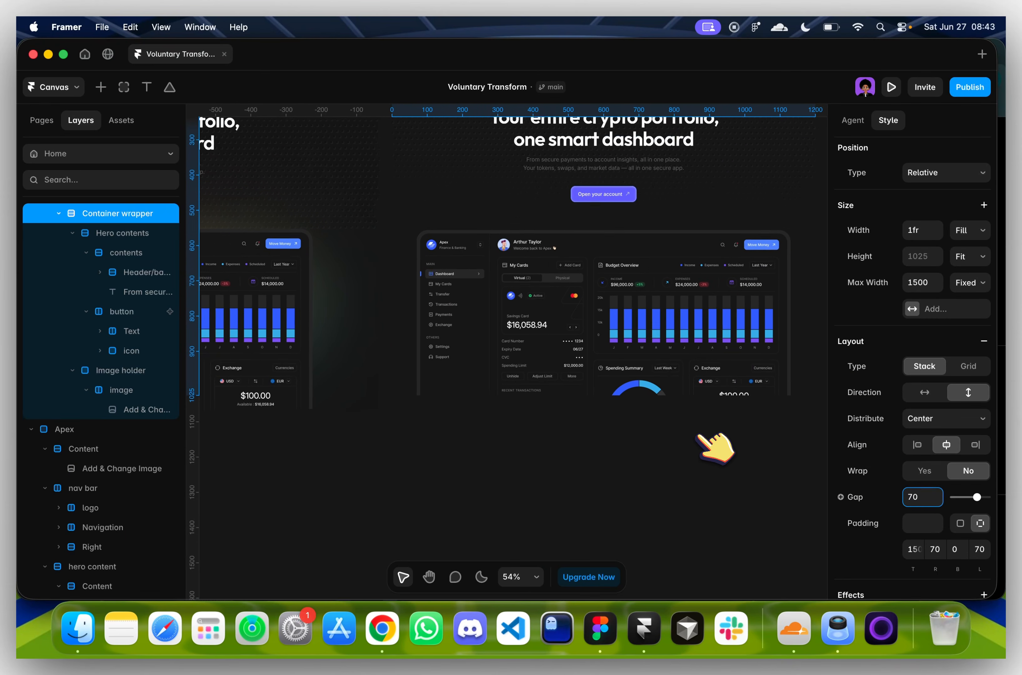
pyautogui.scroll(-2, 700, 437)
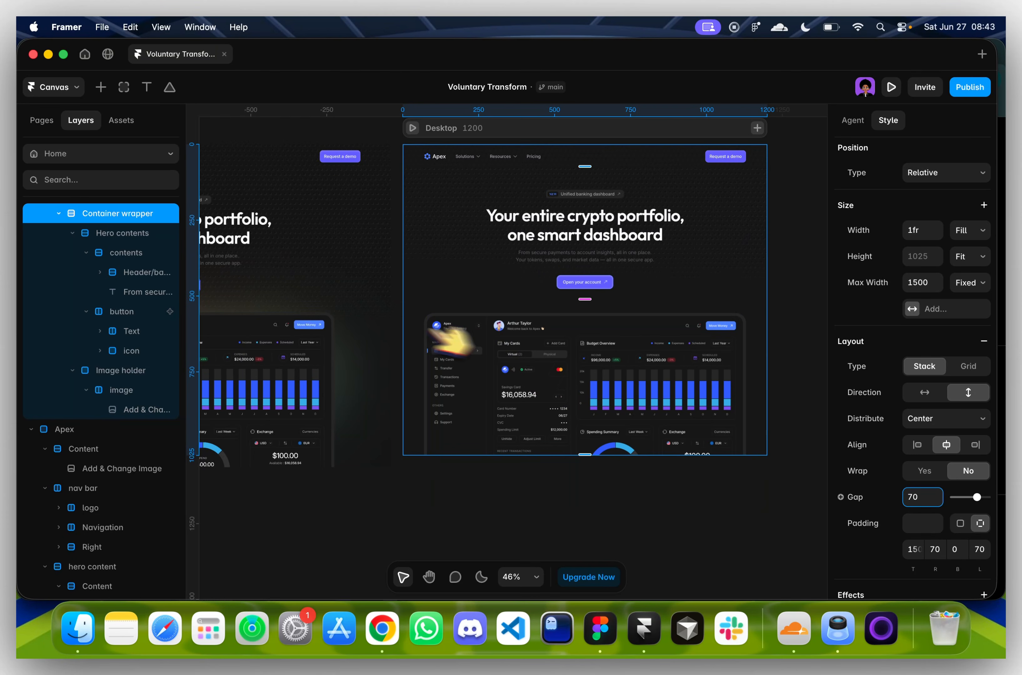
pyautogui.scroll(2, 180, 268)
pyautogui.scroll(-2, 193, 324)
# Add a horizontal stack layout to the Image holder frame around the "image" stack
pyautogui.click(120, 388)
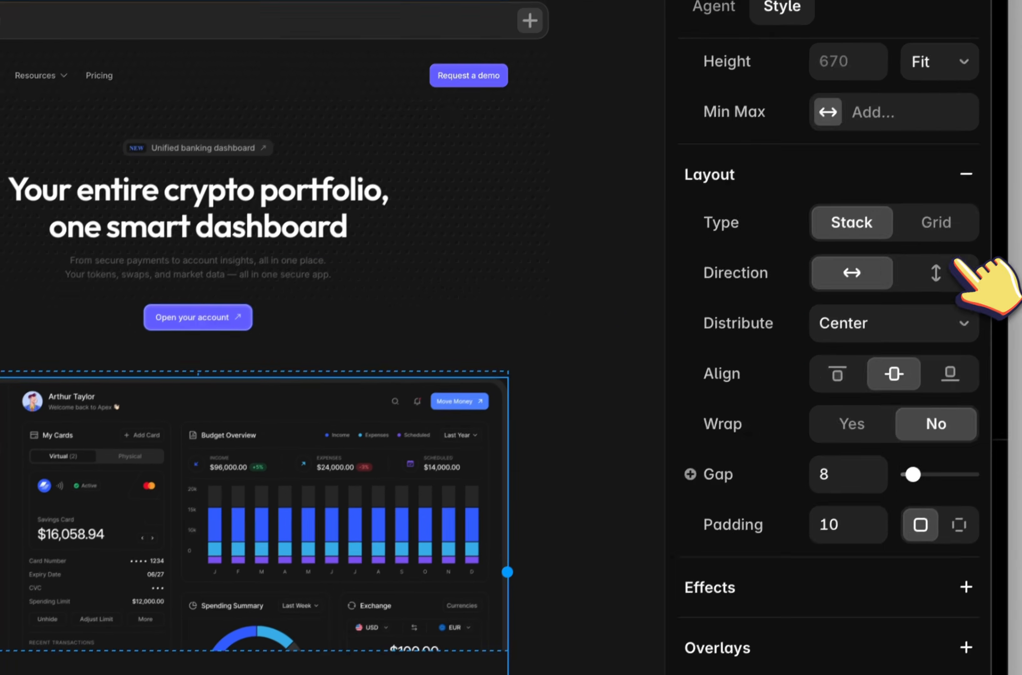
pyautogui.scroll(3, 955, 261)
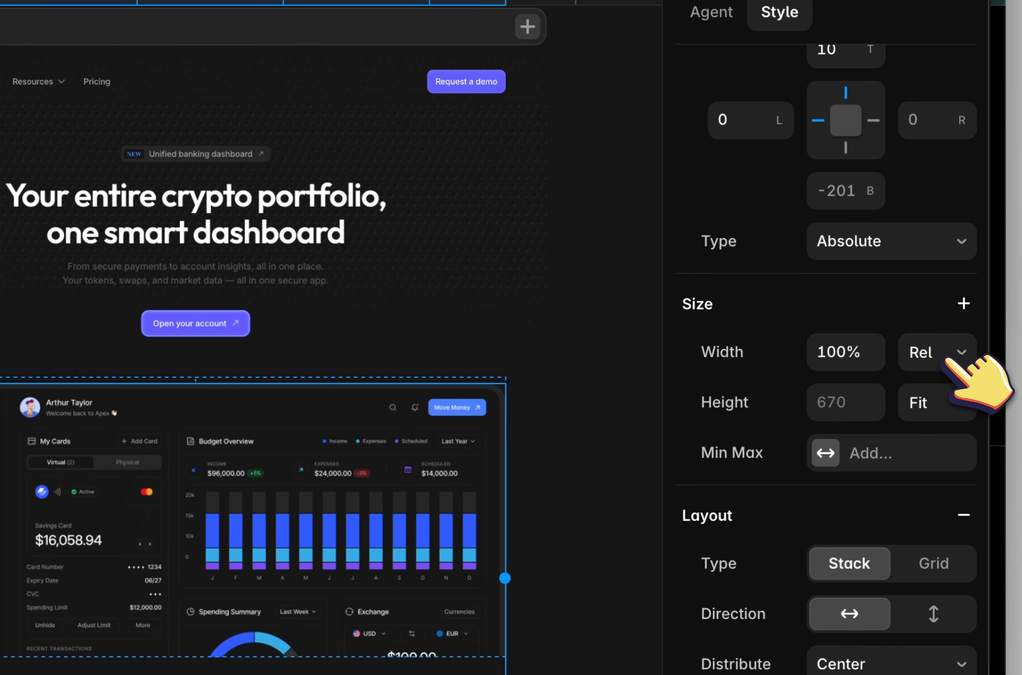
pyautogui.click(947, 360)
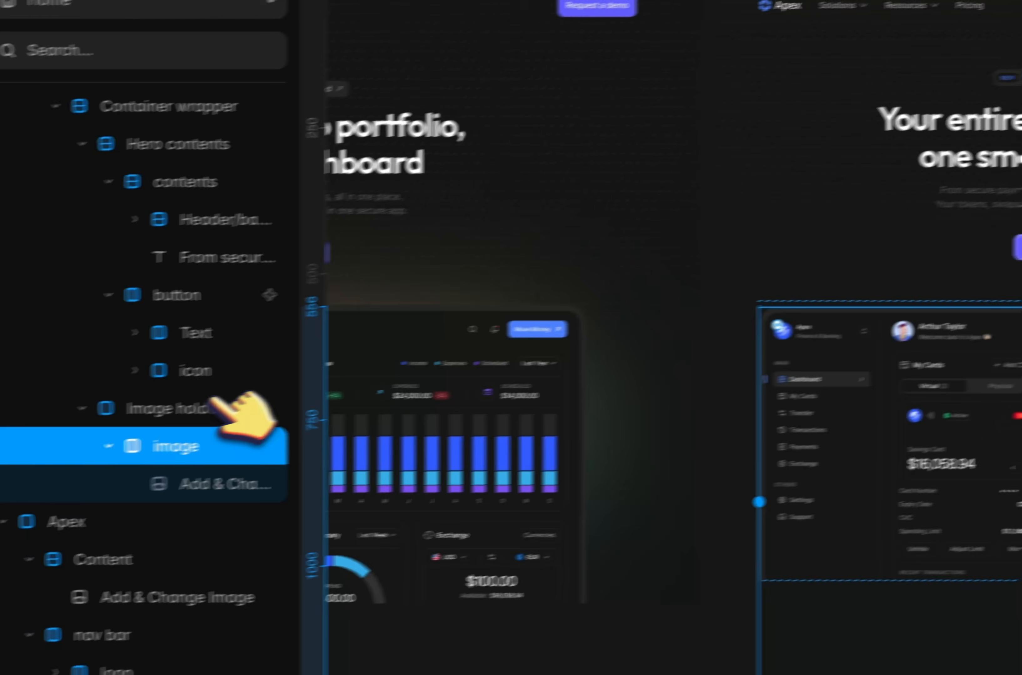
pyautogui.click(228, 406)
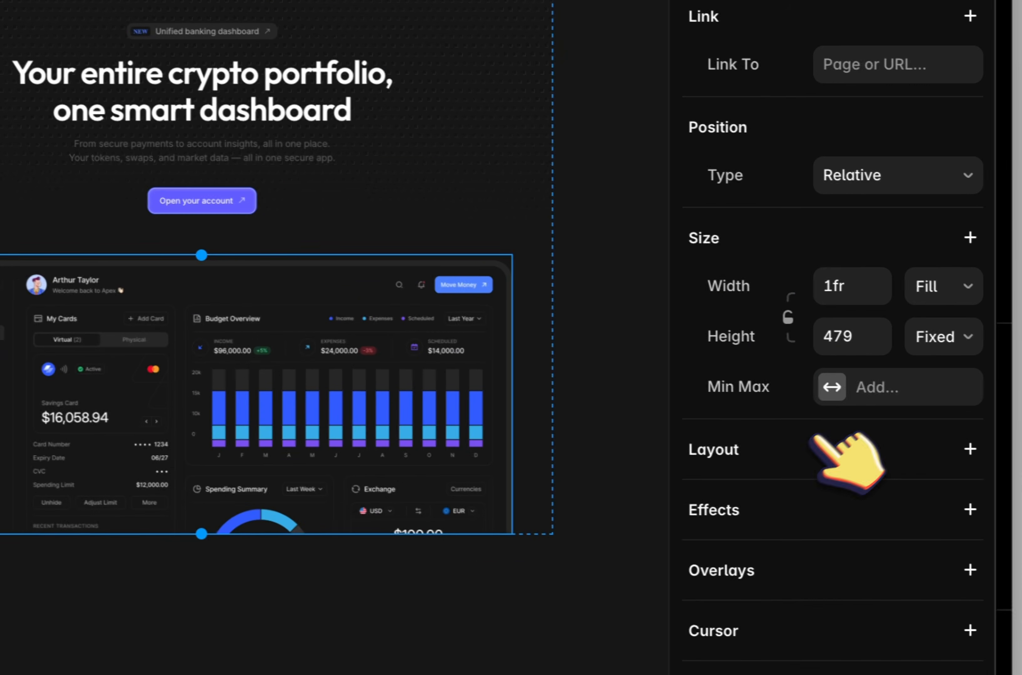
pyautogui.click(864, 444)
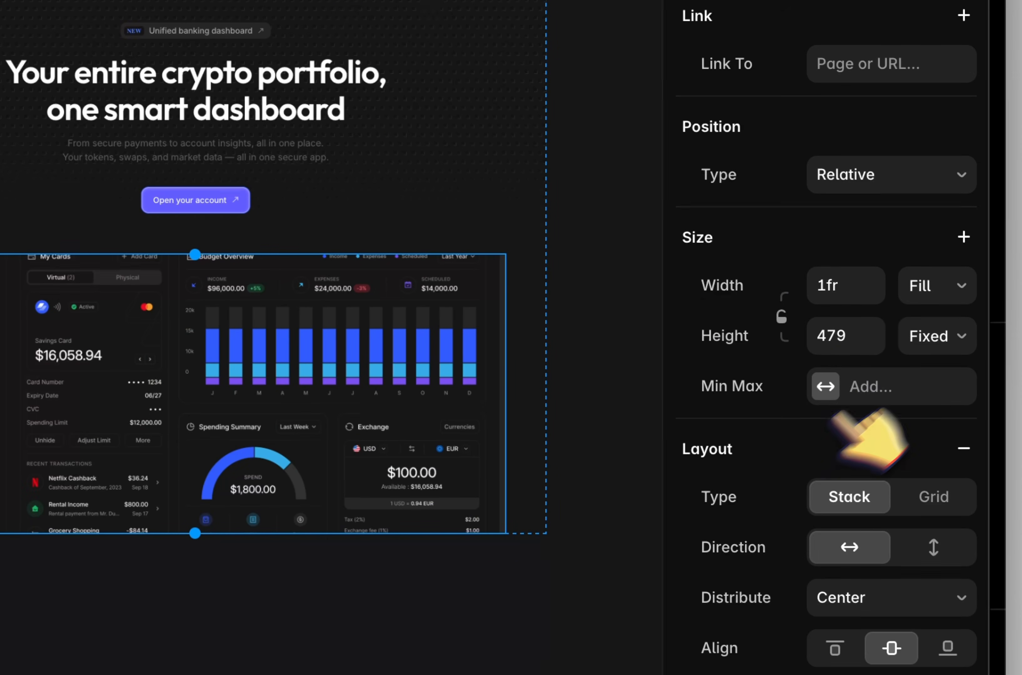
# Try fitting the Image holder's height to its contents, compare it with the reference, and undo the change
pyautogui.click(929, 338)
pyautogui.click(943, 419)
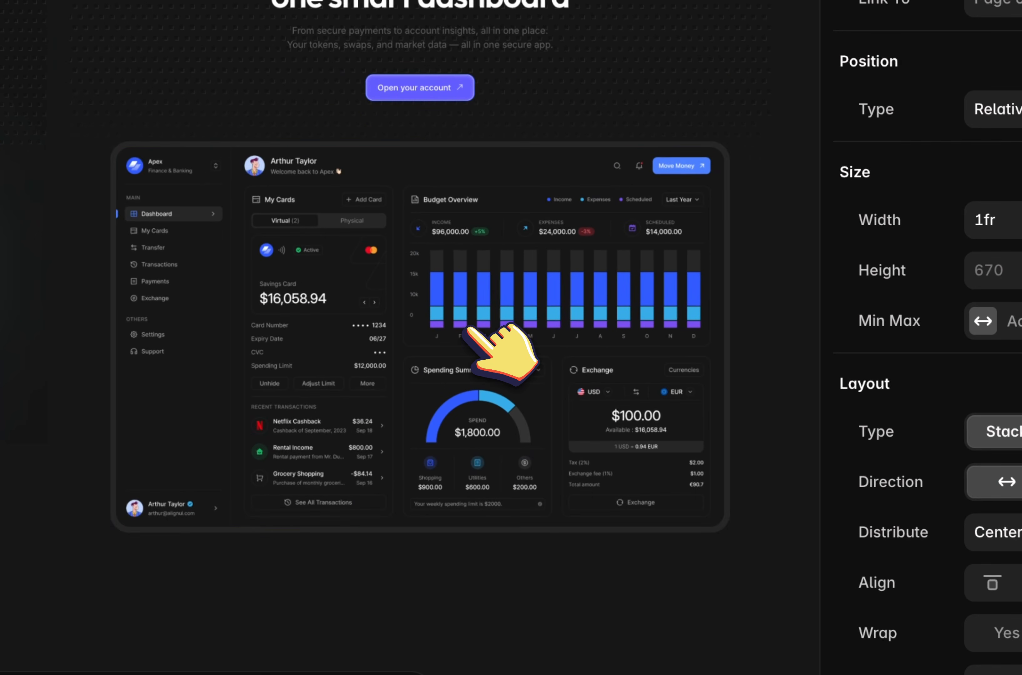
pyautogui.hscroll(-1, 470, 329)
pyautogui.scroll(-1, 469, 329)
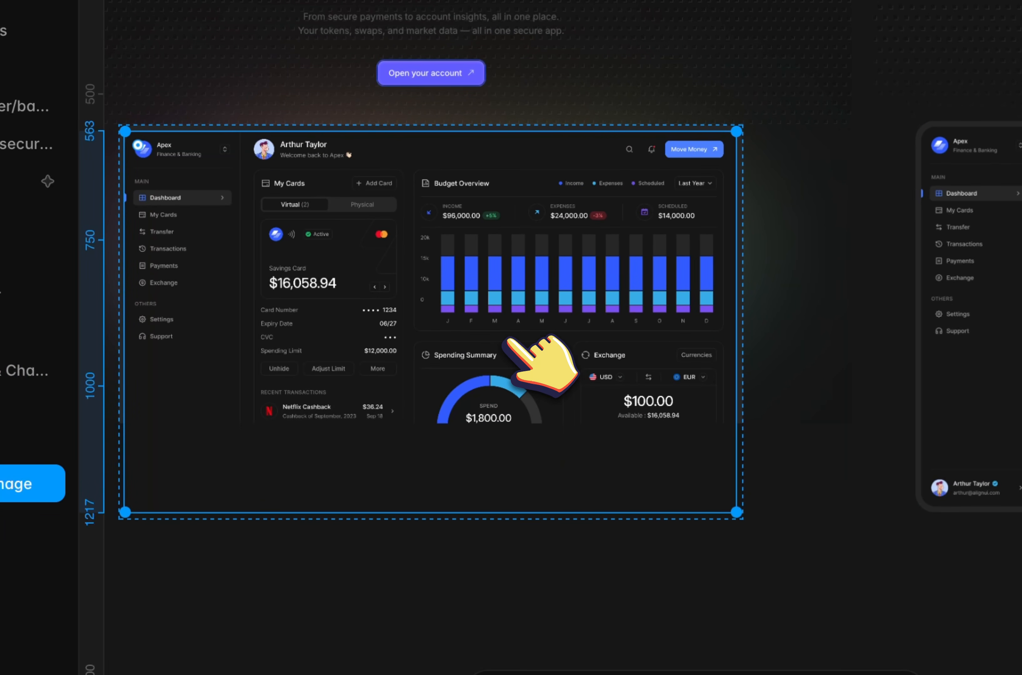
pyautogui.press('super+z')
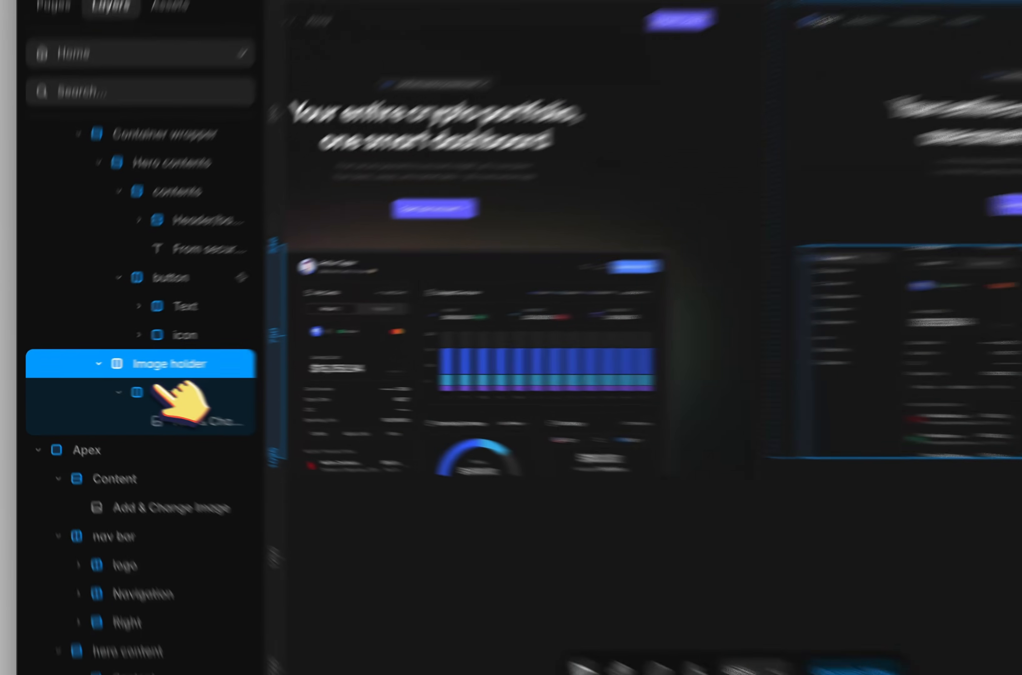
# Align the contents of the Image holder stack to its top edge
pyautogui.click(110, 383)
pyautogui.click(206, 369)
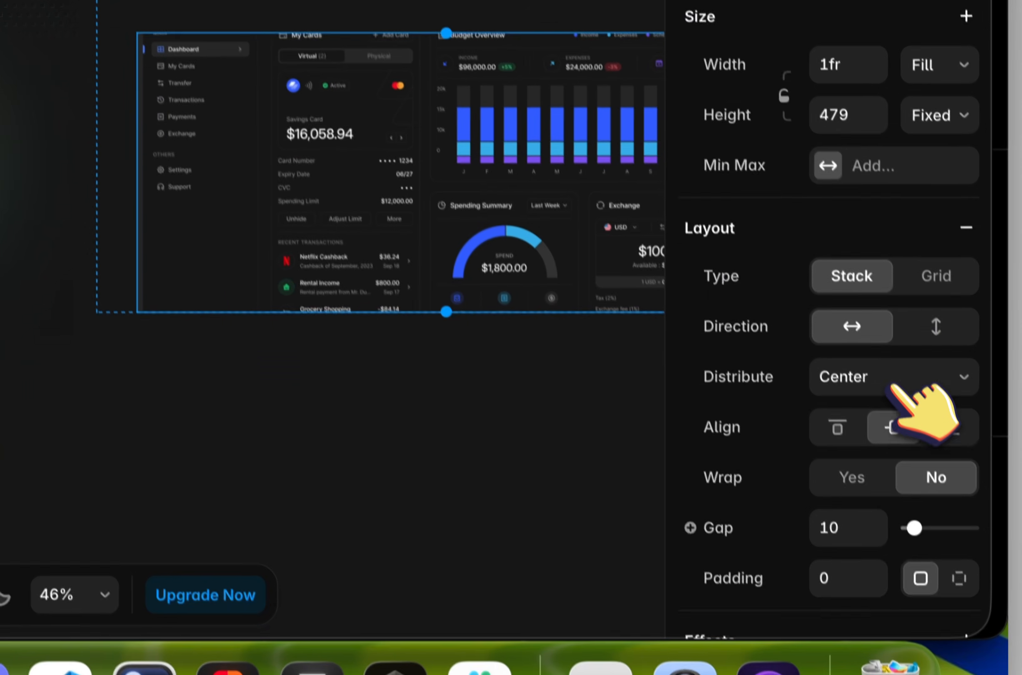
pyautogui.scroll(-1, 890, 388)
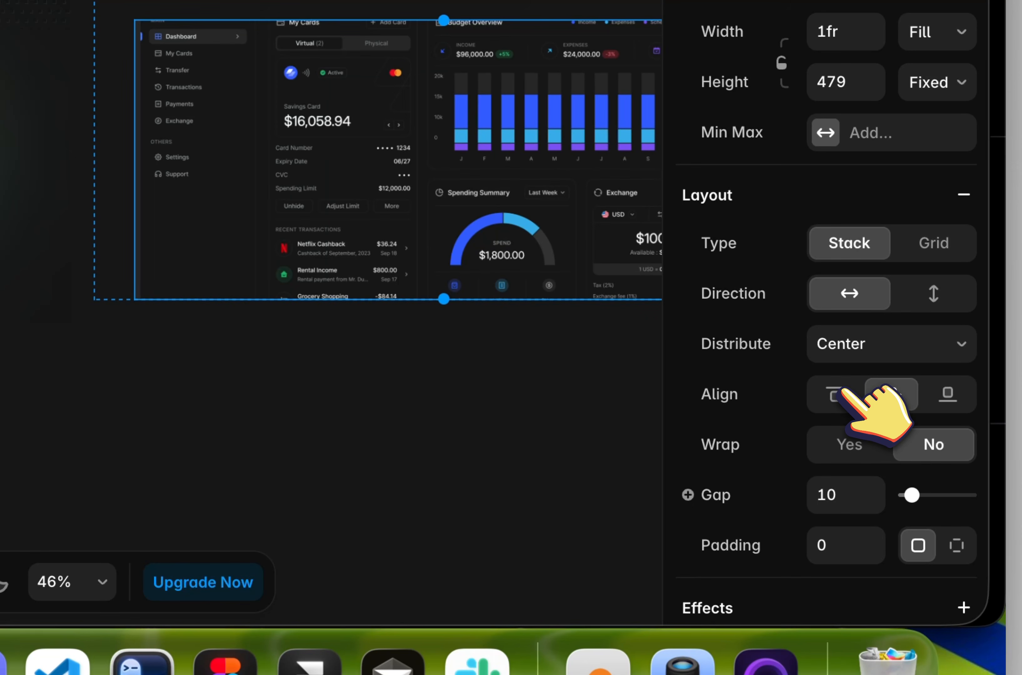
pyautogui.click(844, 394)
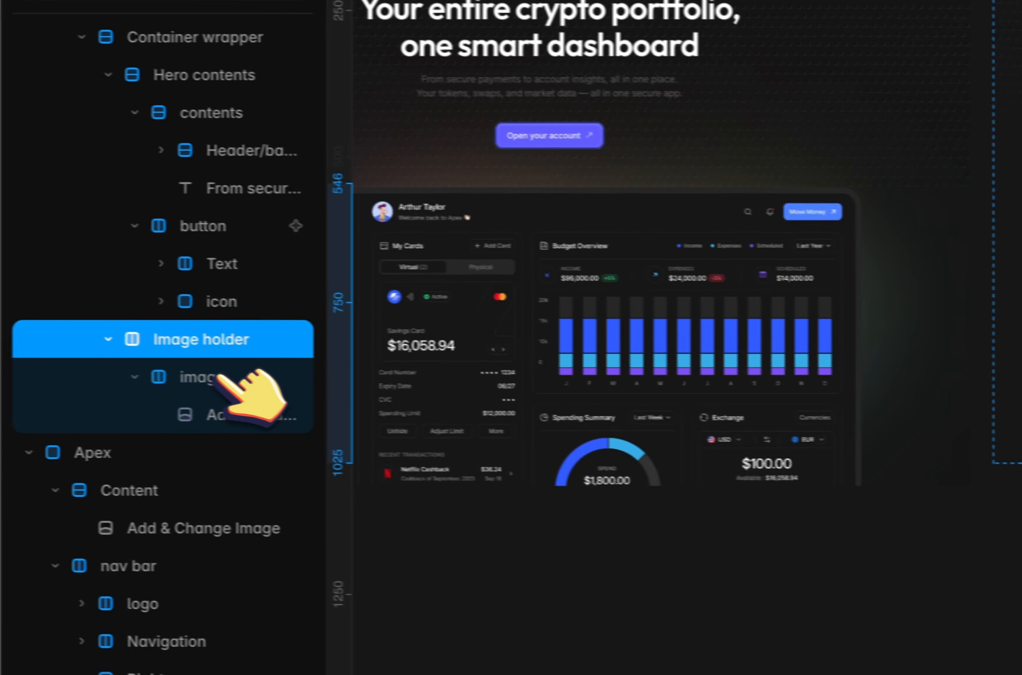
# Check the width sizing of the "image" stack and compare the framed dashboard with the reference design
pyautogui.click(252, 377)
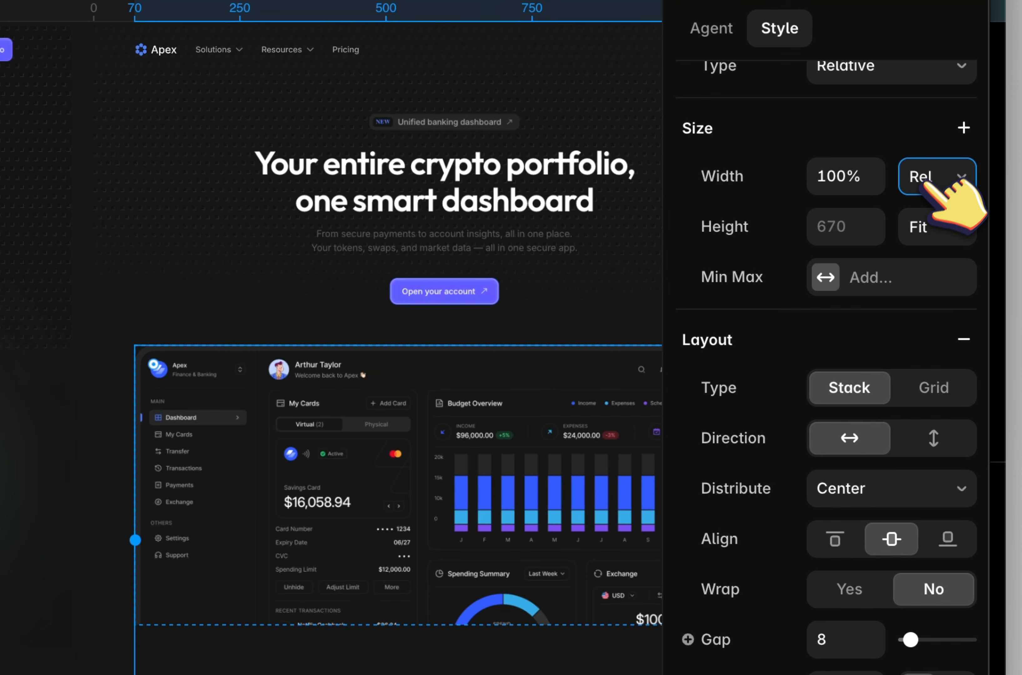
pyautogui.click(939, 175)
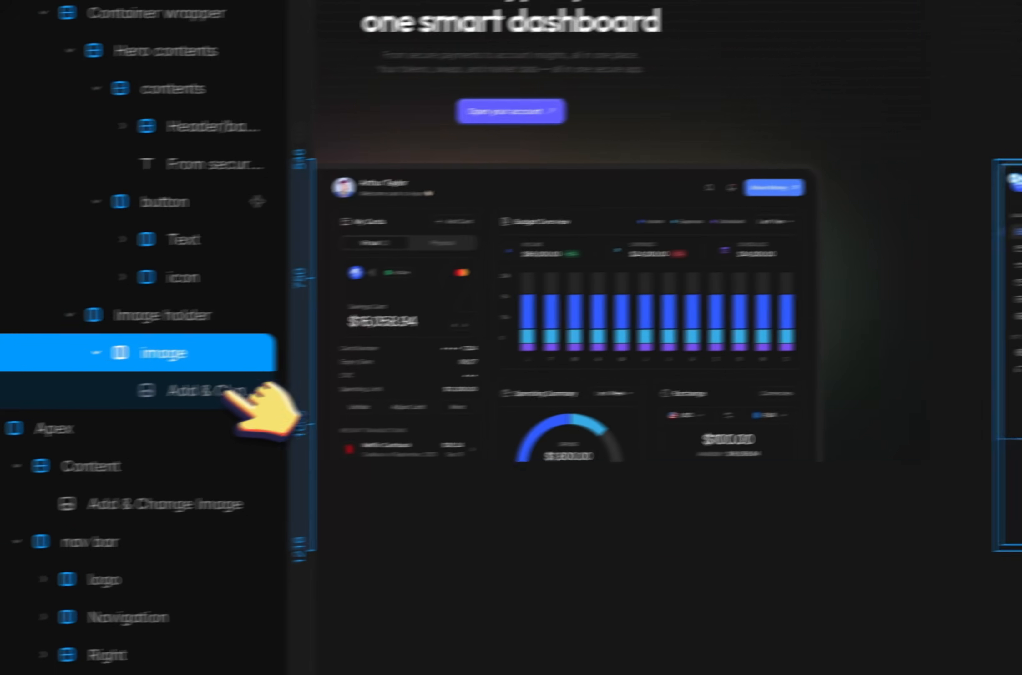
pyautogui.click(269, 401)
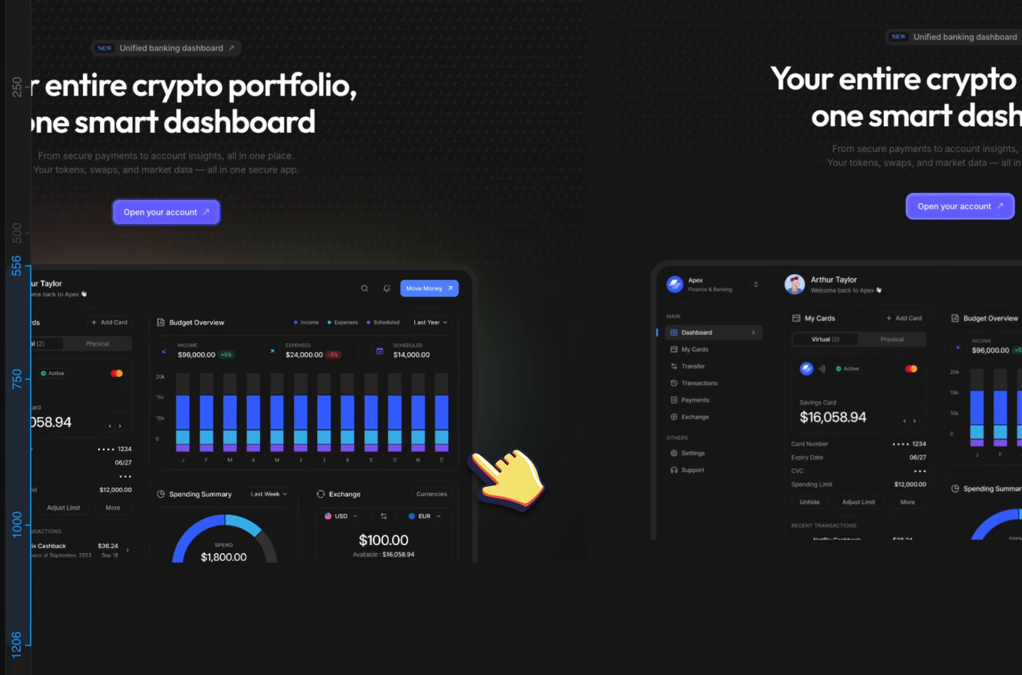
pyautogui.hscroll(3, 472, 457)
pyautogui.click(353, 511)
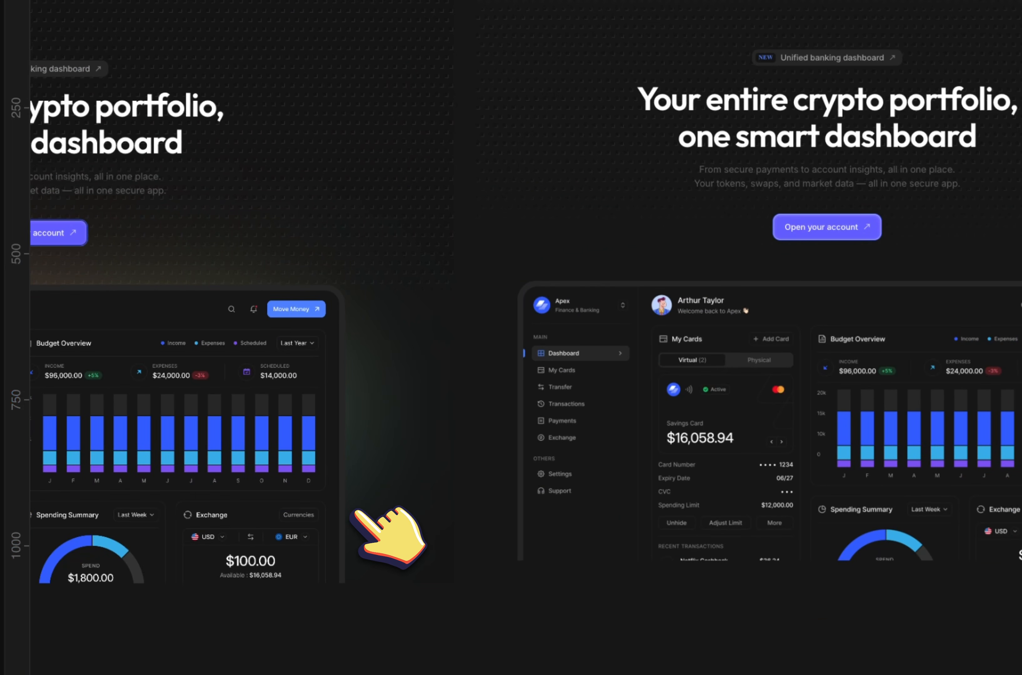
pyautogui.hscroll(-5, 377, 521)
pyautogui.scroll(-2, 377, 521)
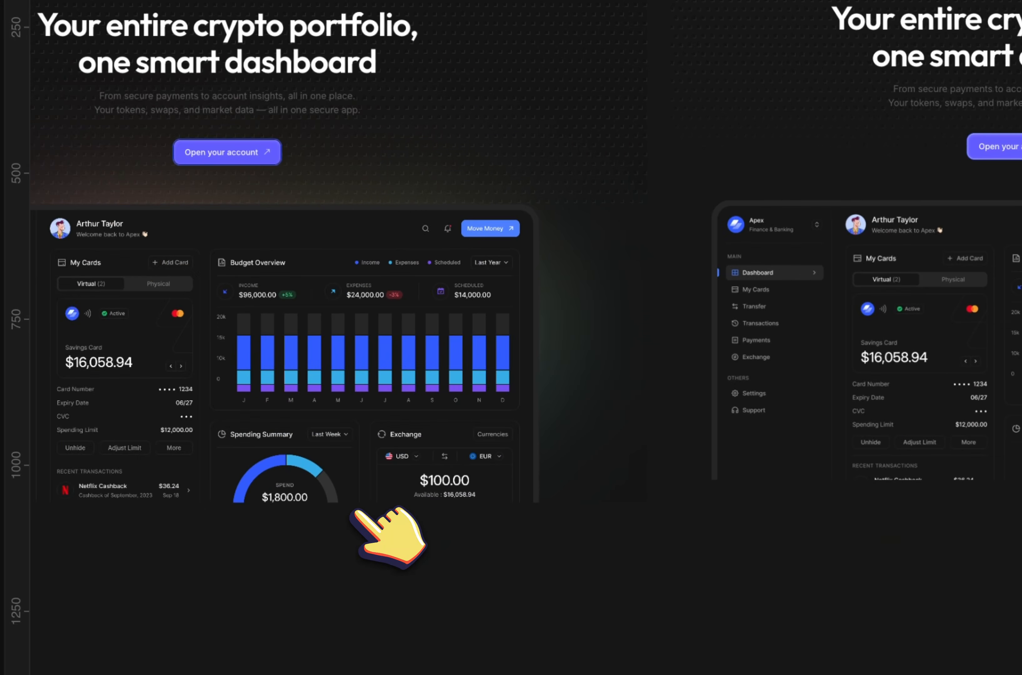
# Copy the locked Ellipse 1561 layer from the Apex reference design
pyautogui.click(653, 298)
pyautogui.scroll(-10, 176, 315)
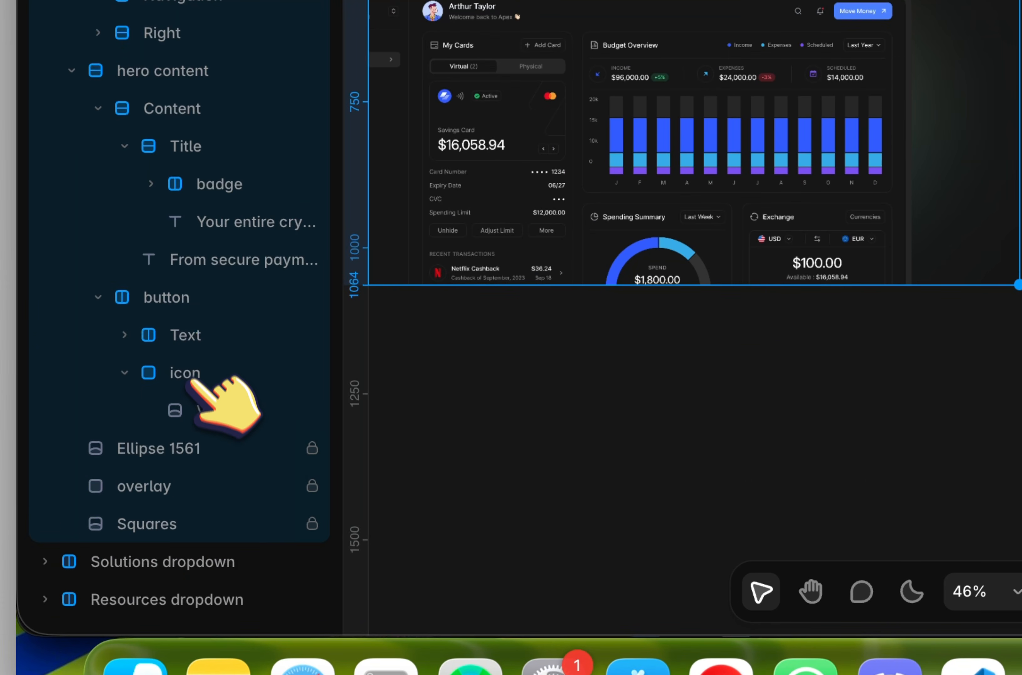
pyautogui.click(175, 483)
pyautogui.click(191, 452)
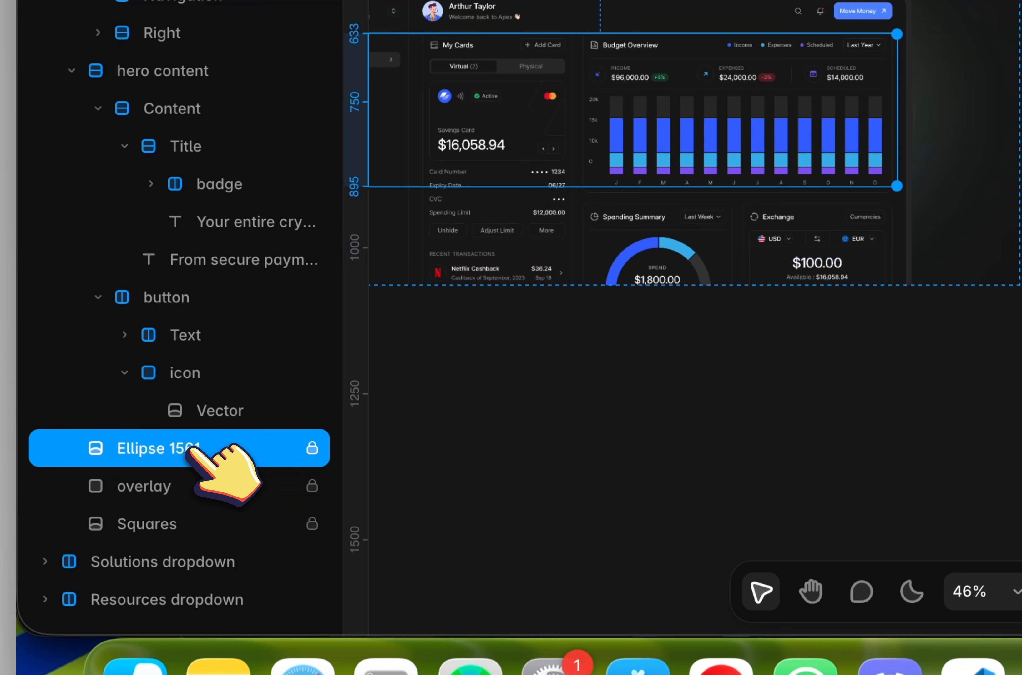
pyautogui.press('super+c')
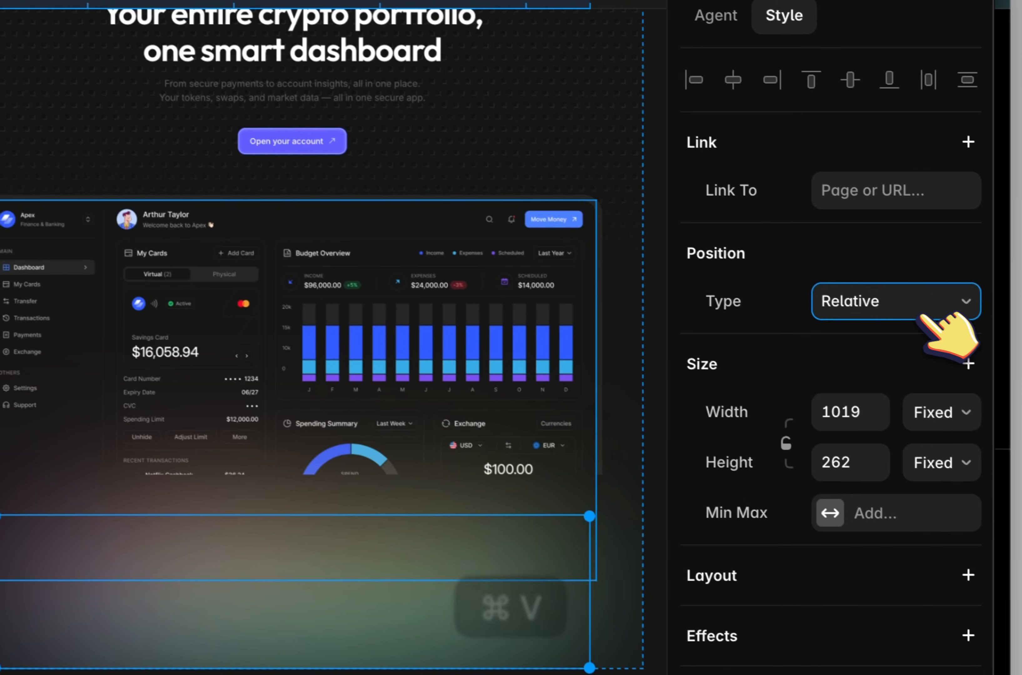
# Give the pasted Ellipse 1561 layer an absolute position and centre it vertically in the Container wrapper
pyautogui.click(897, 299)
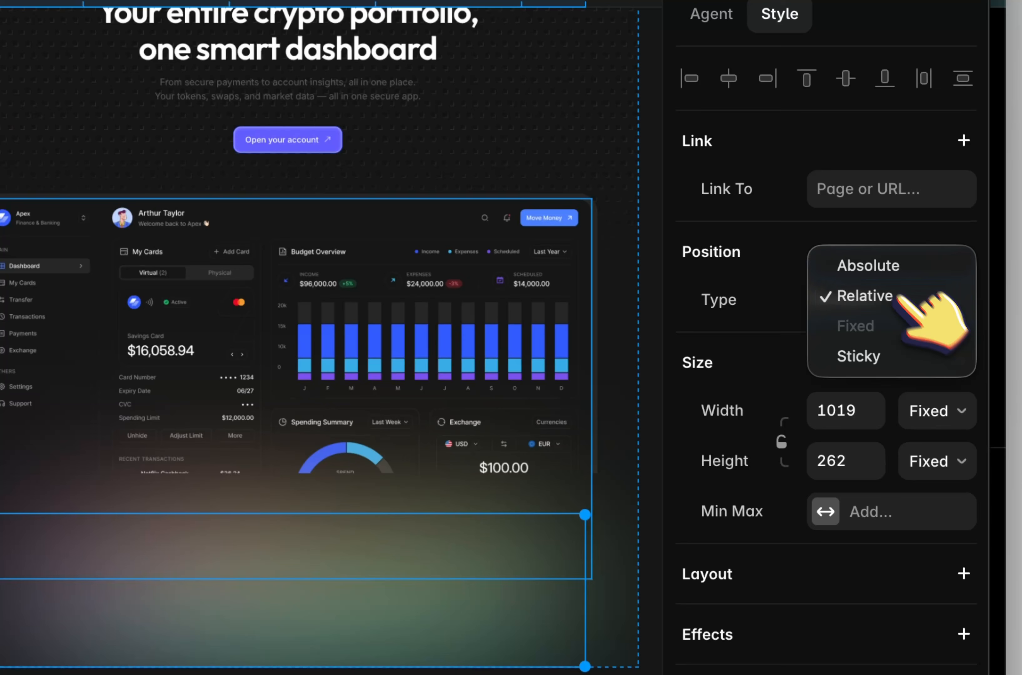
pyautogui.click(875, 267)
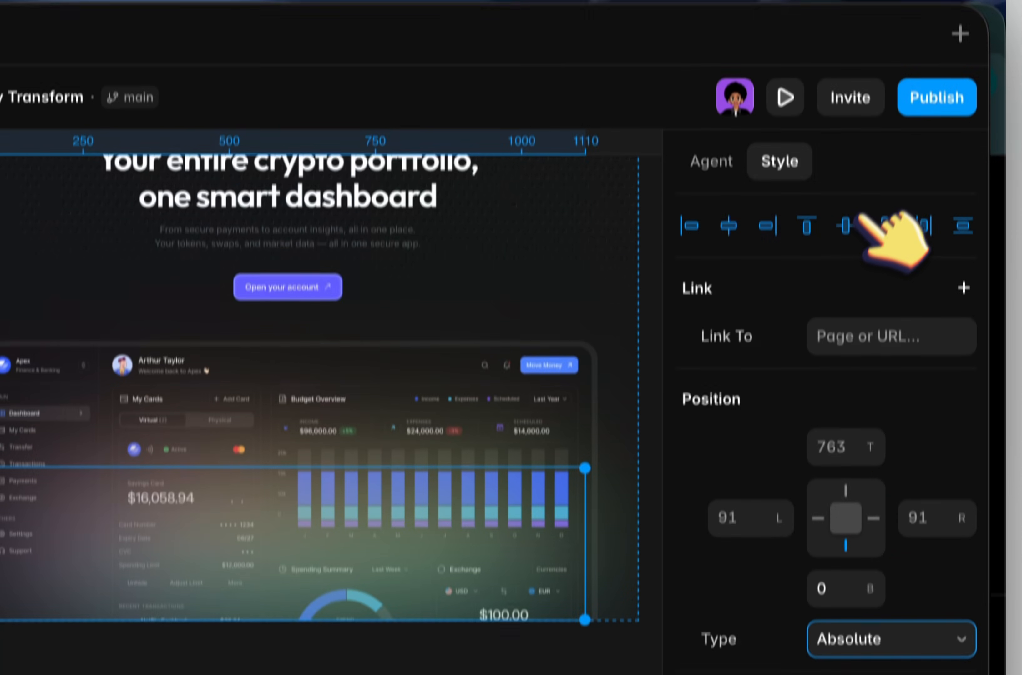
pyautogui.click(845, 106)
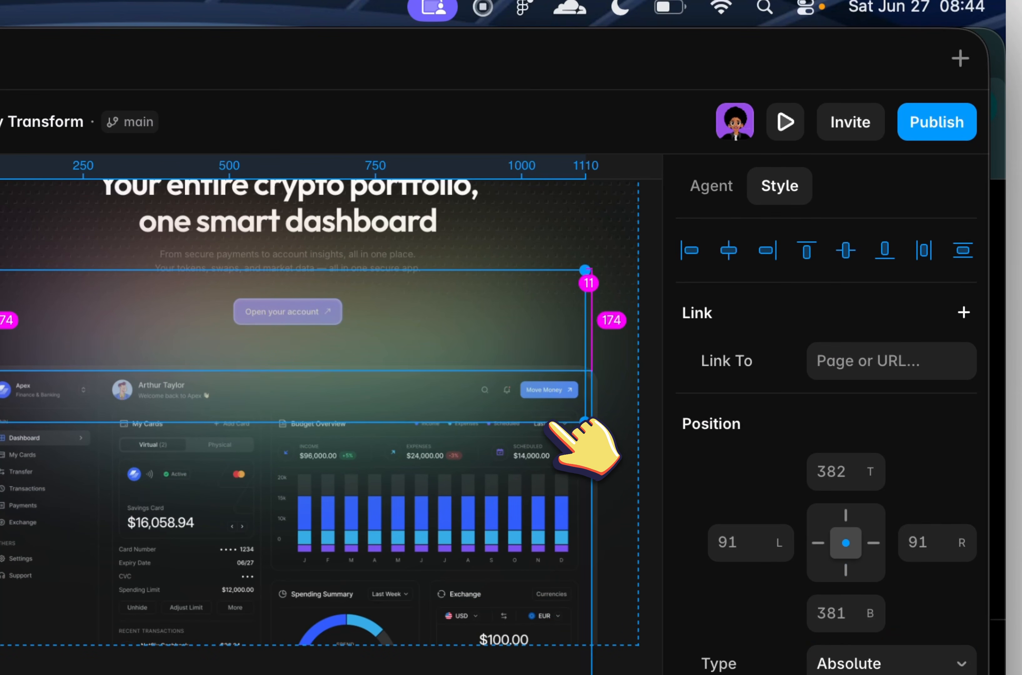
# Move Ellipse 1561 down by 110 px and set its Z Index to 0
pyautogui.hotkey('shift', 'alt', 'Down')
pyautogui.hotkey('shift', 'alt', 'Down')
pyautogui.hotkey('shift', 'alt', 'Down')
pyautogui.hotkey('shift', 'alt', 'Down')
pyautogui.hotkey('shift', 'alt', 'Down')
pyautogui.hotkey('shift', 'alt', 'Down')
pyautogui.hotkey('shift', 'alt', 'Down')
pyautogui.hotkey('shift', 'alt', 'Down')
pyautogui.hotkey('shift', 'alt', 'Down')
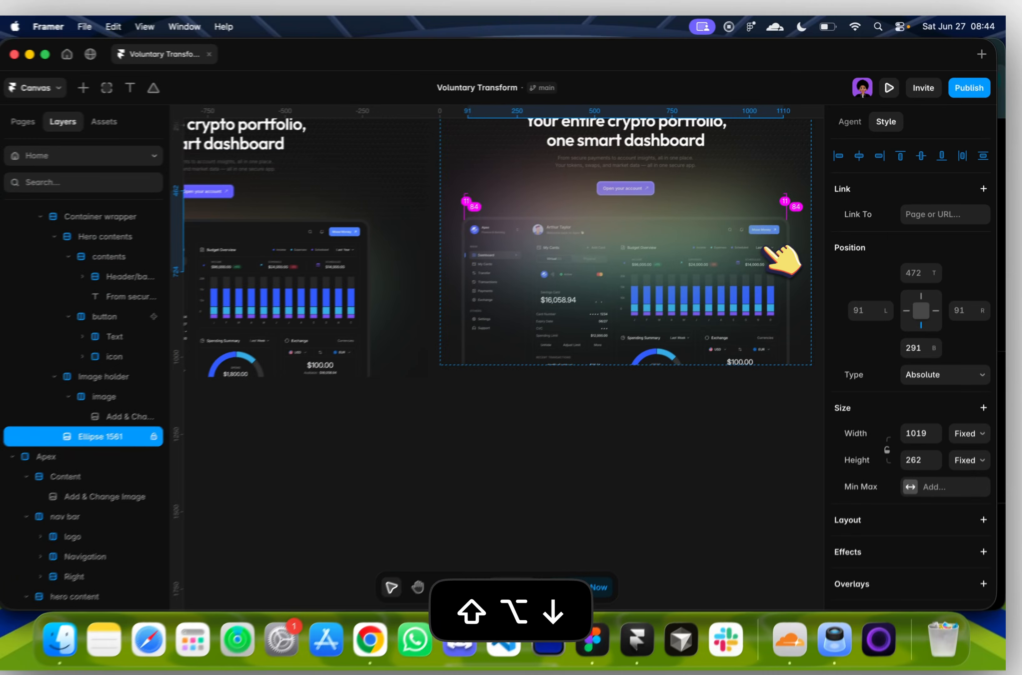
pyautogui.hotkey('shift', 'alt', 'Down')
pyautogui.hotkey('shift', 'alt', 'Down')
pyautogui.scroll(-10, 890, 325)
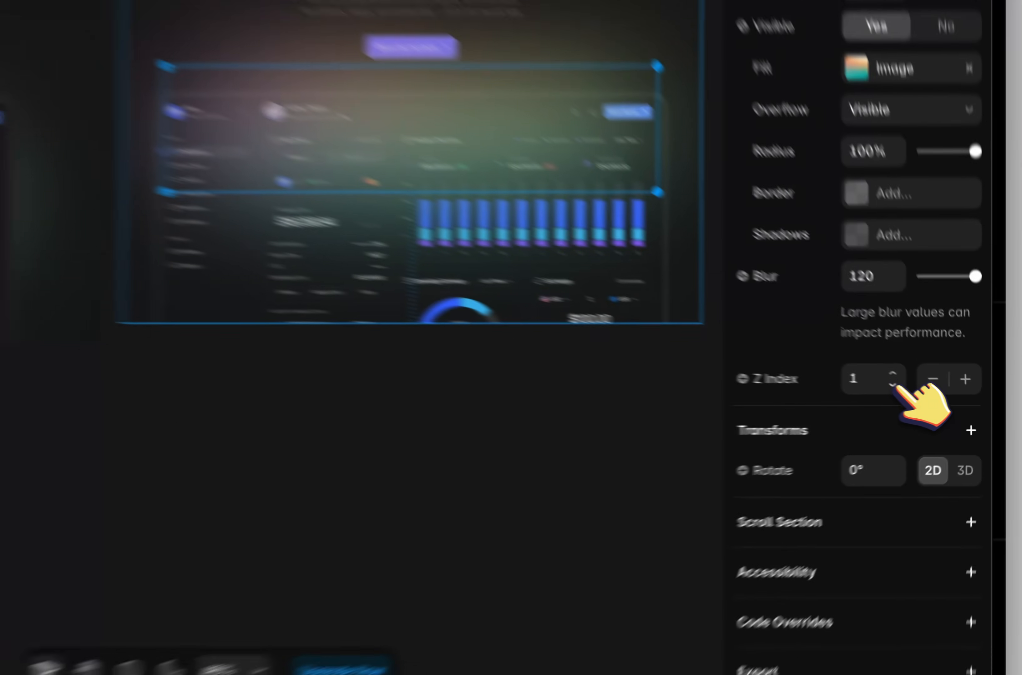
pyautogui.click(934, 397)
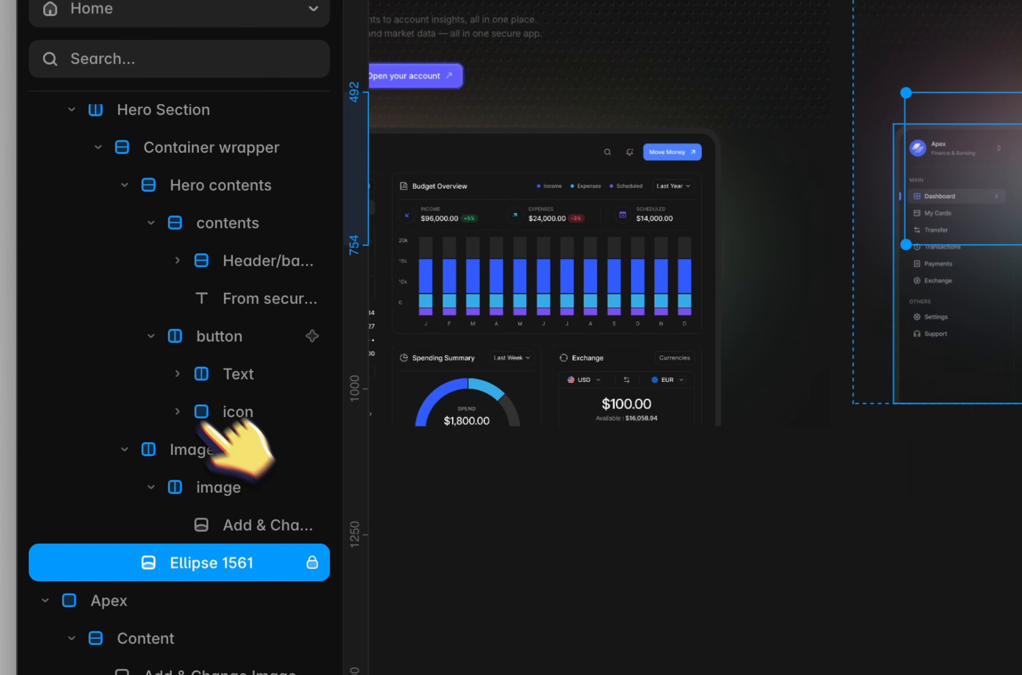
# Collapse the expanded Hero Section layers and add a Z Index style to the Container wrapper
pyautogui.click(177, 374)
pyautogui.click(124, 487)
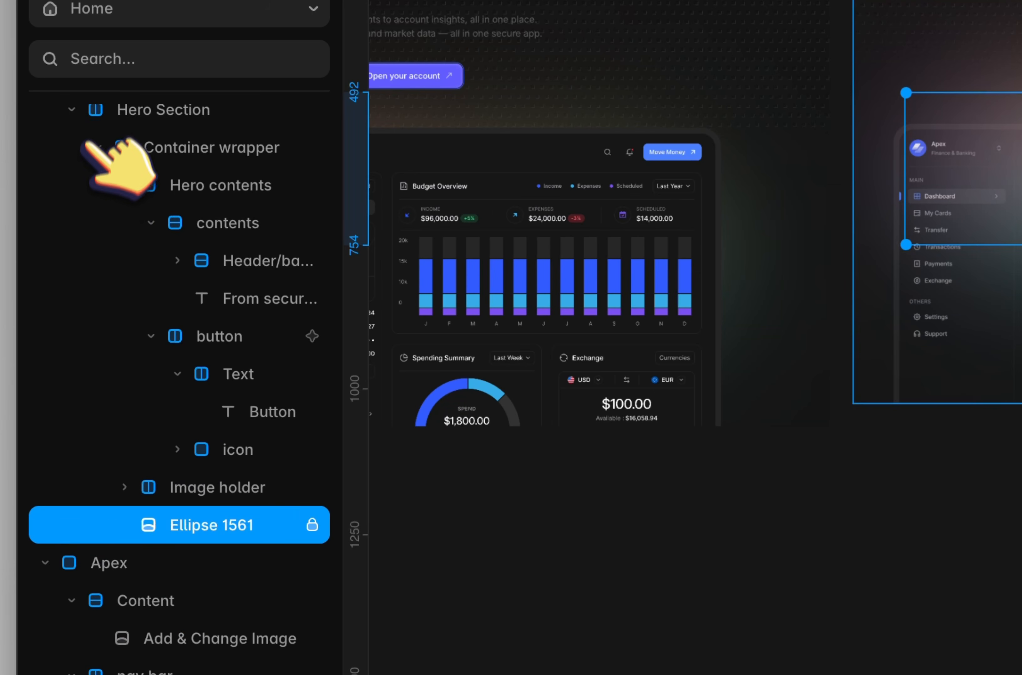
pyautogui.click(86, 125)
pyautogui.click(72, 124)
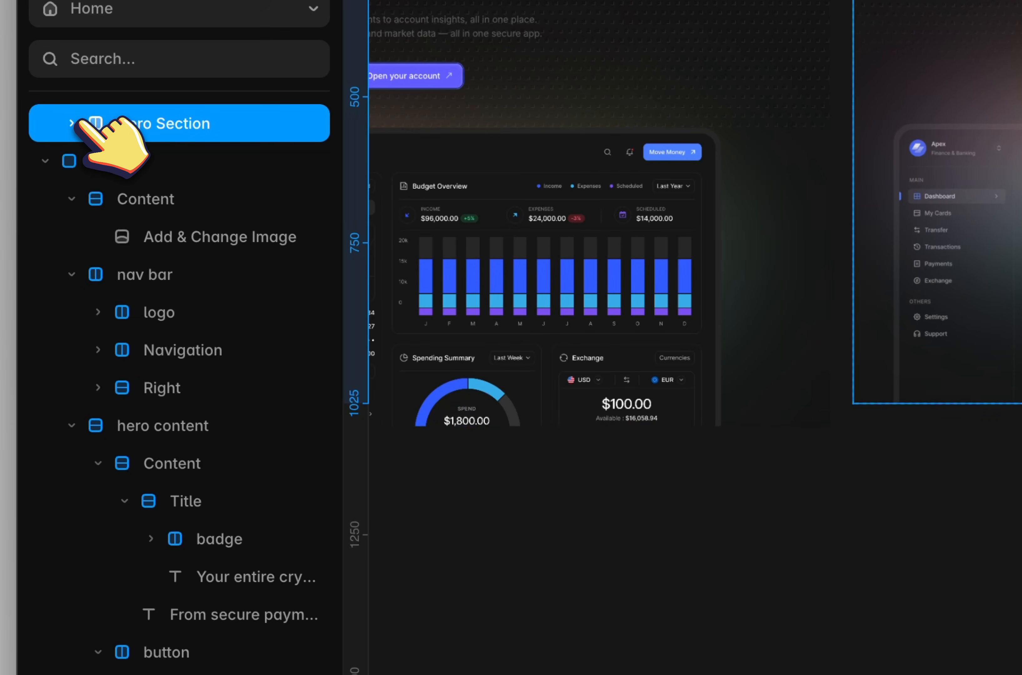
pyautogui.click(72, 123)
pyautogui.click(97, 161)
pyautogui.click(184, 159)
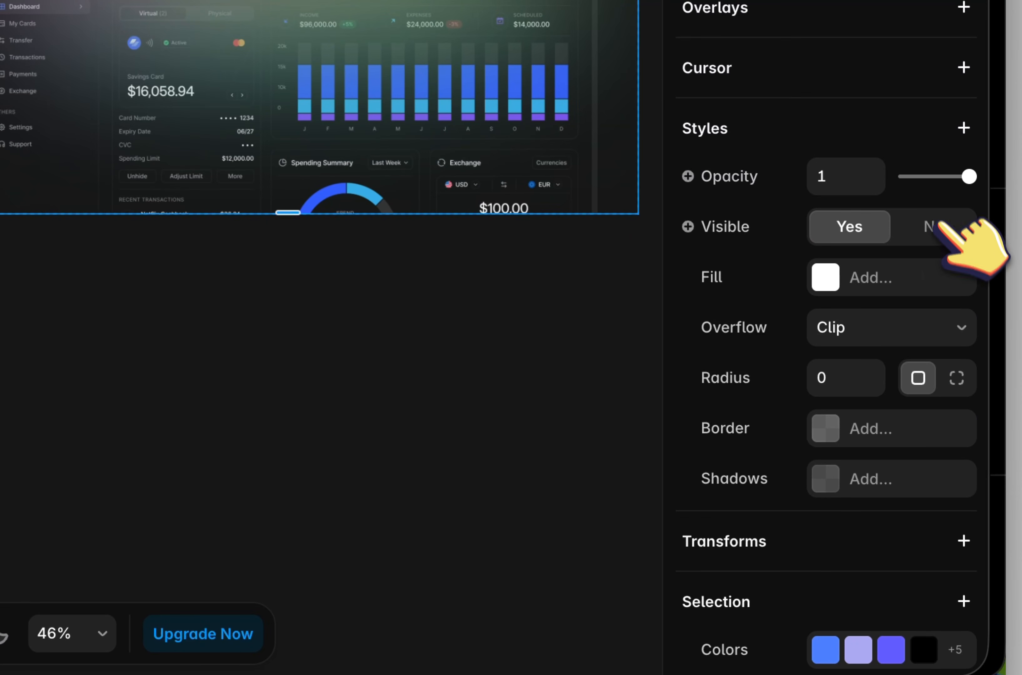
pyautogui.click(965, 132)
pyautogui.click(847, 642)
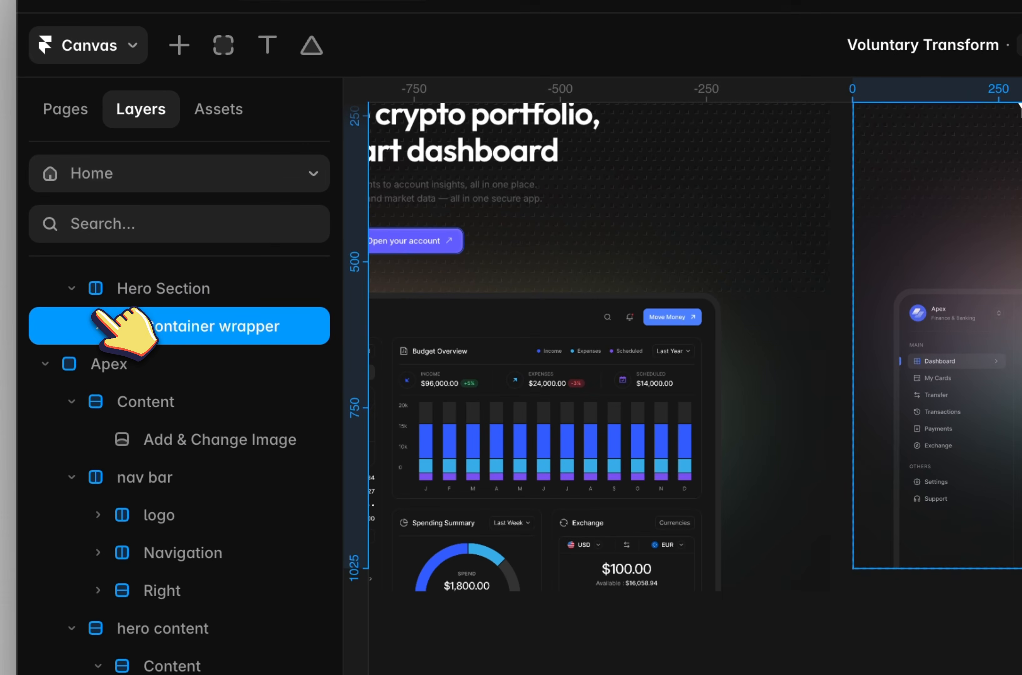
# Add a Z Index of 2 to both the Hero contents and Image holder stacks
pyautogui.click(99, 326)
pyautogui.click(172, 365)
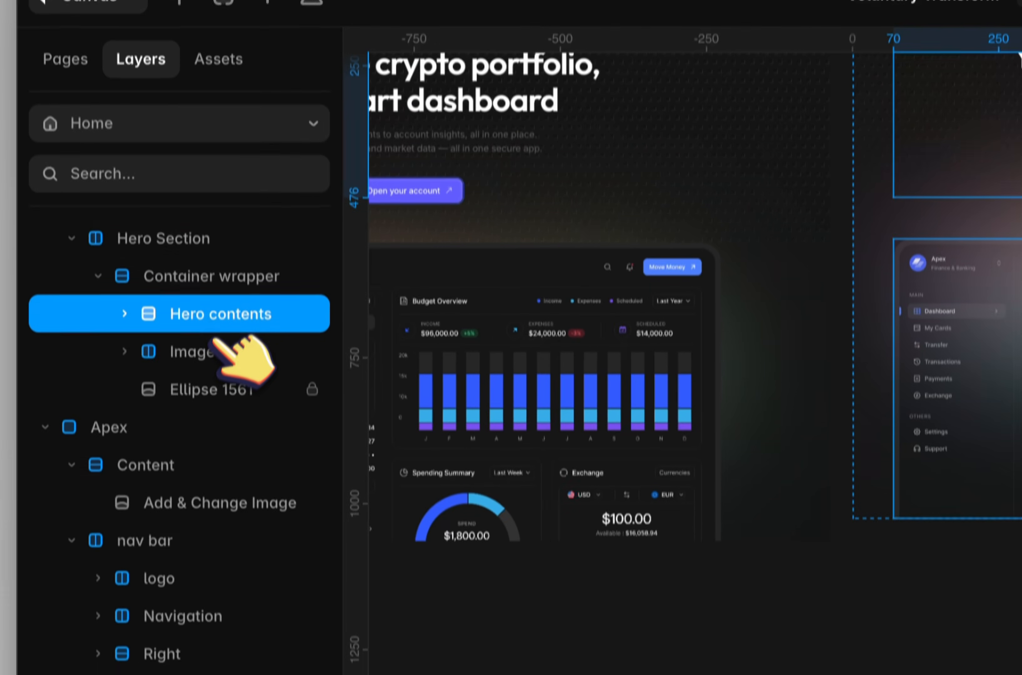
pyautogui.keyDown('shift'); pyautogui.click(219, 348); pyautogui.keyUp('shift')
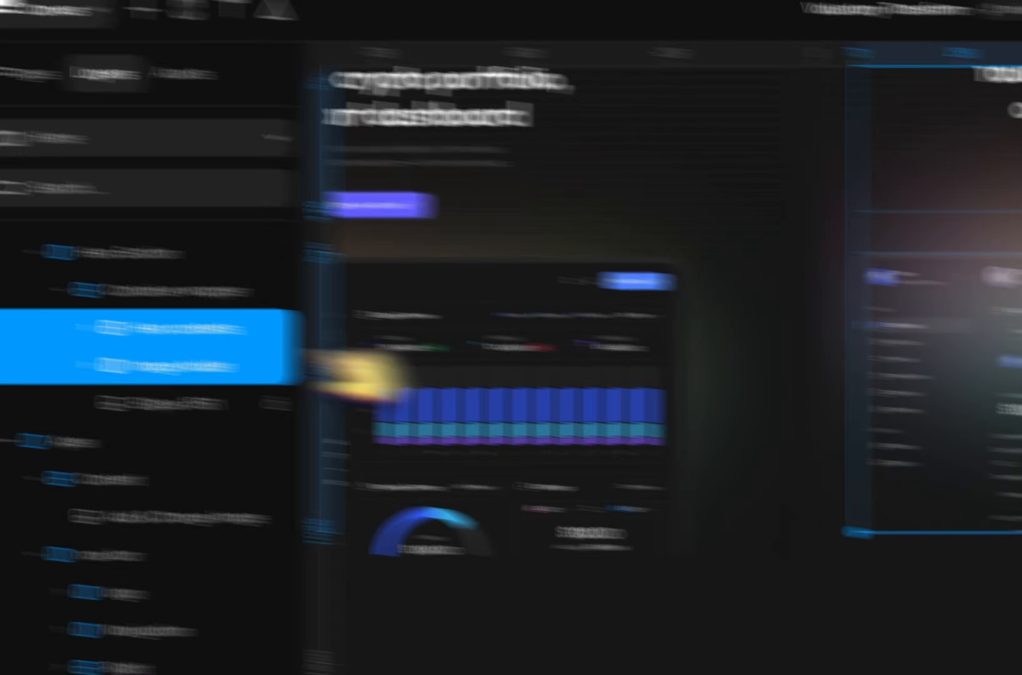
pyautogui.scroll(-5, 879, 566)
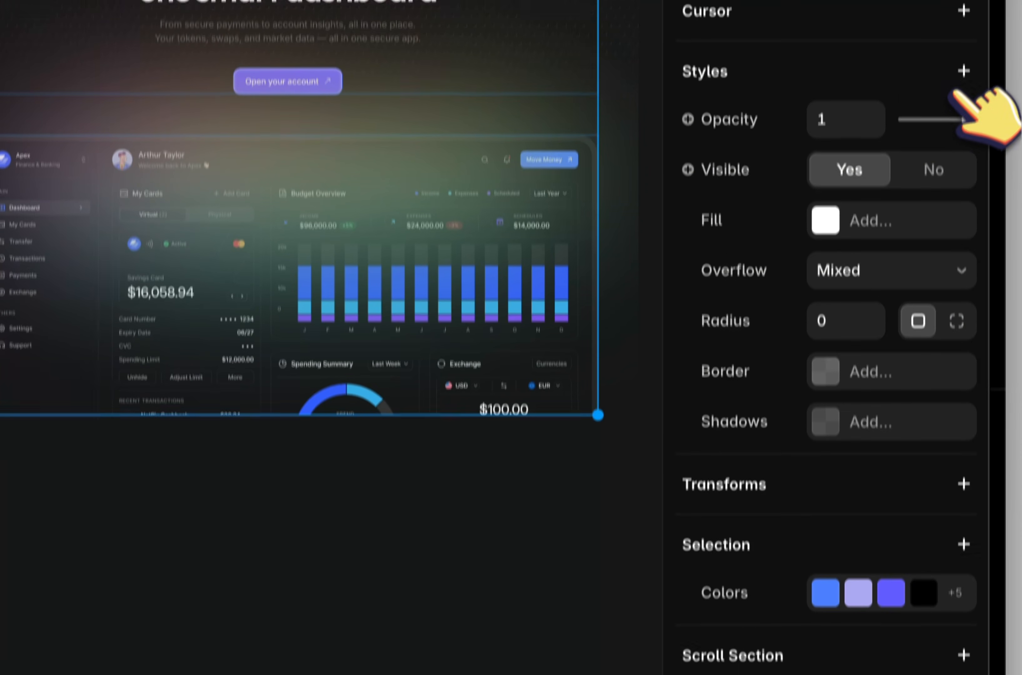
pyautogui.click(989, 101)
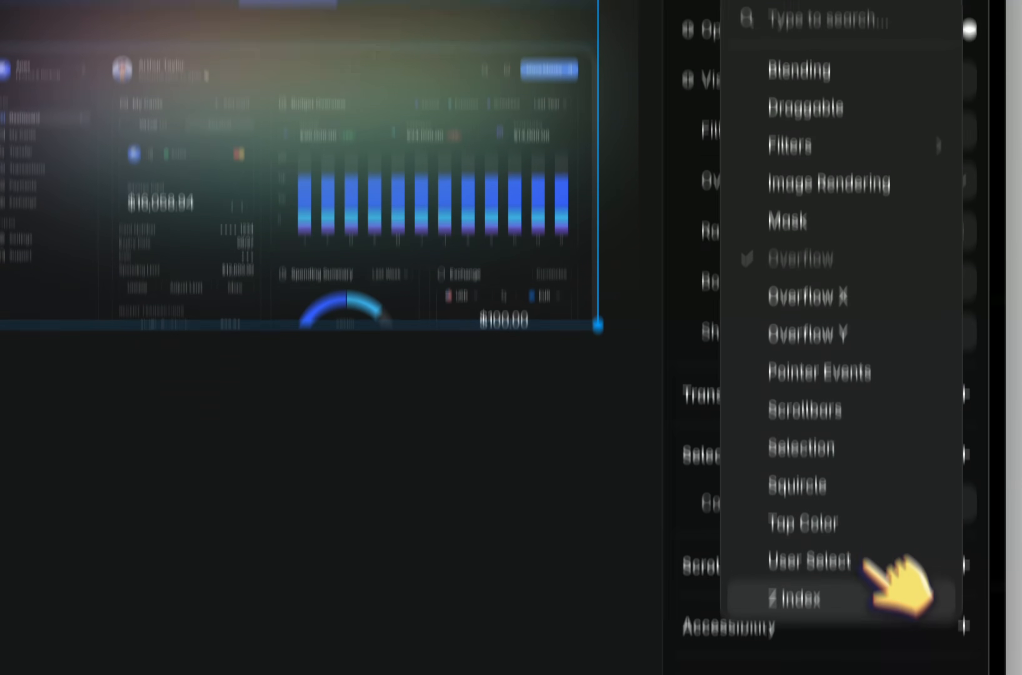
pyautogui.click(873, 585)
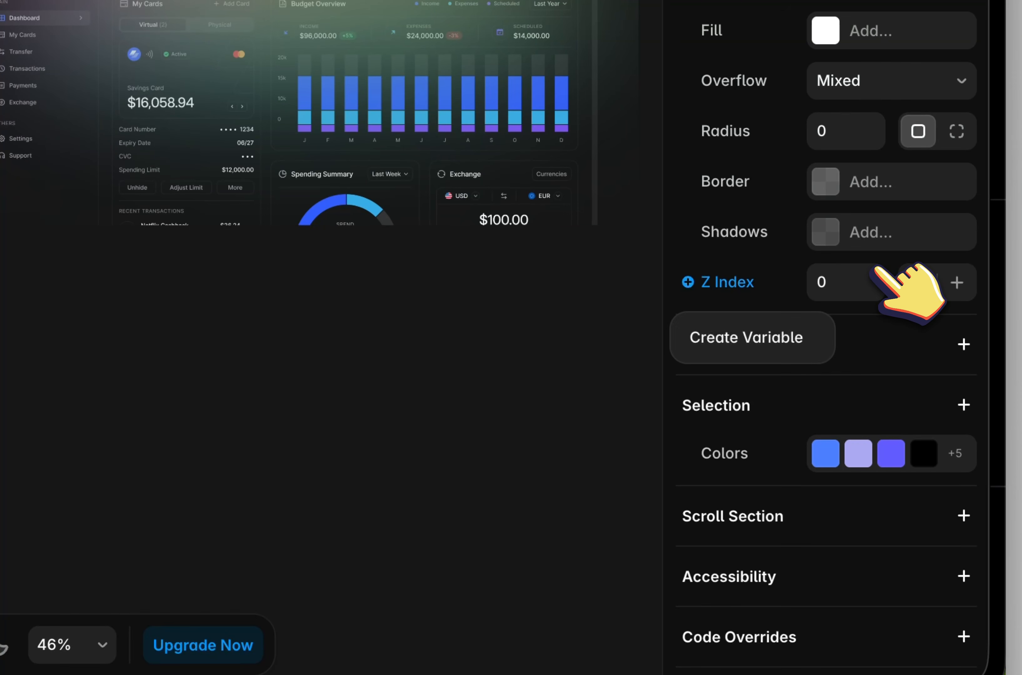
pyautogui.click(869, 276)
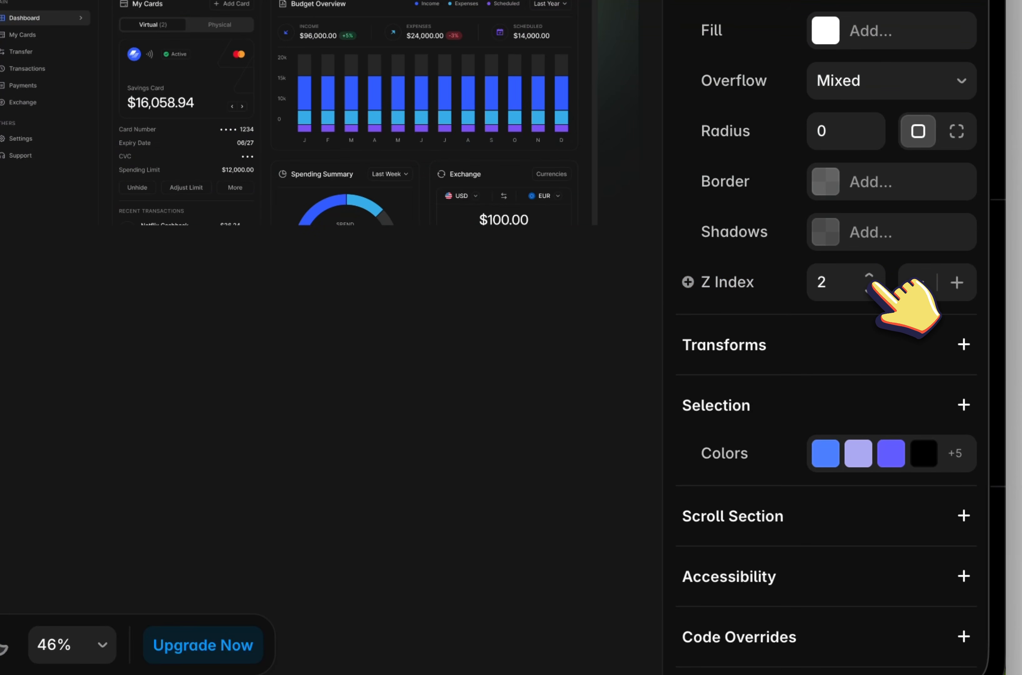
# Move Ellipse 1561 down behind the dashboard to a top offset of 602 and a bottom offset of 161
pyautogui.scroll(3, 456, 205)
pyautogui.scroll(-3, 451, 210)
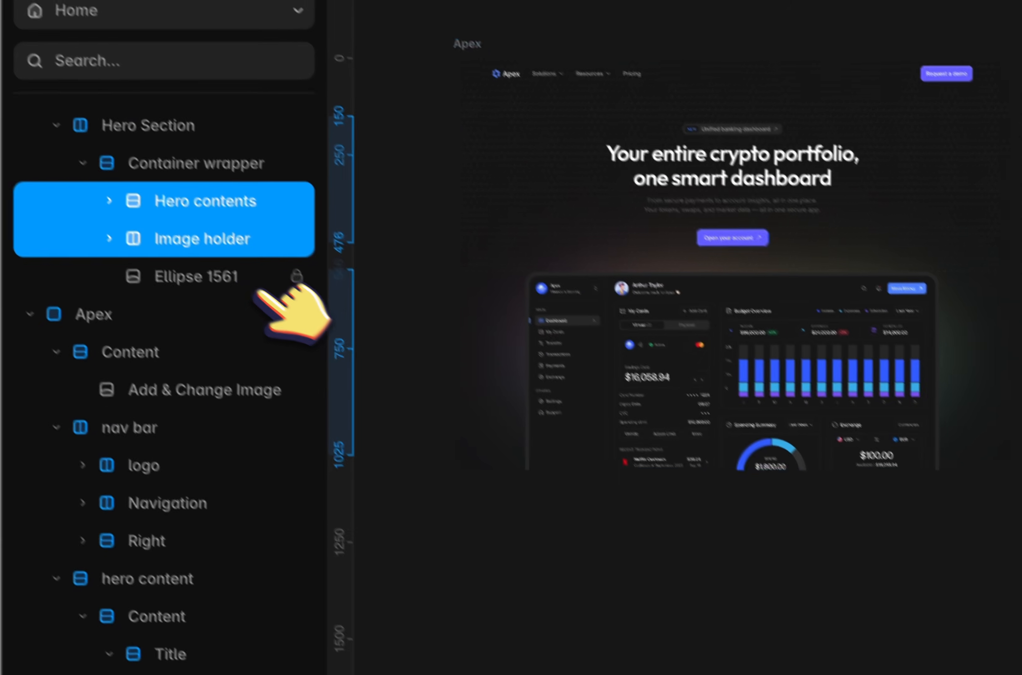
pyautogui.click(268, 291)
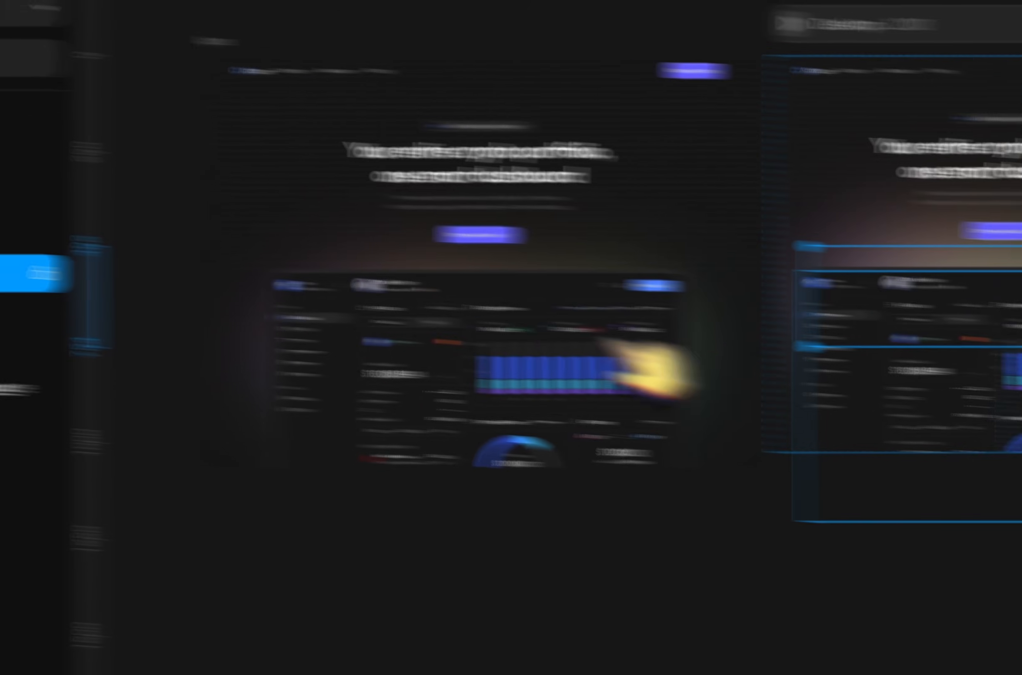
pyautogui.hotkey('shift', 'alt', 'Down')
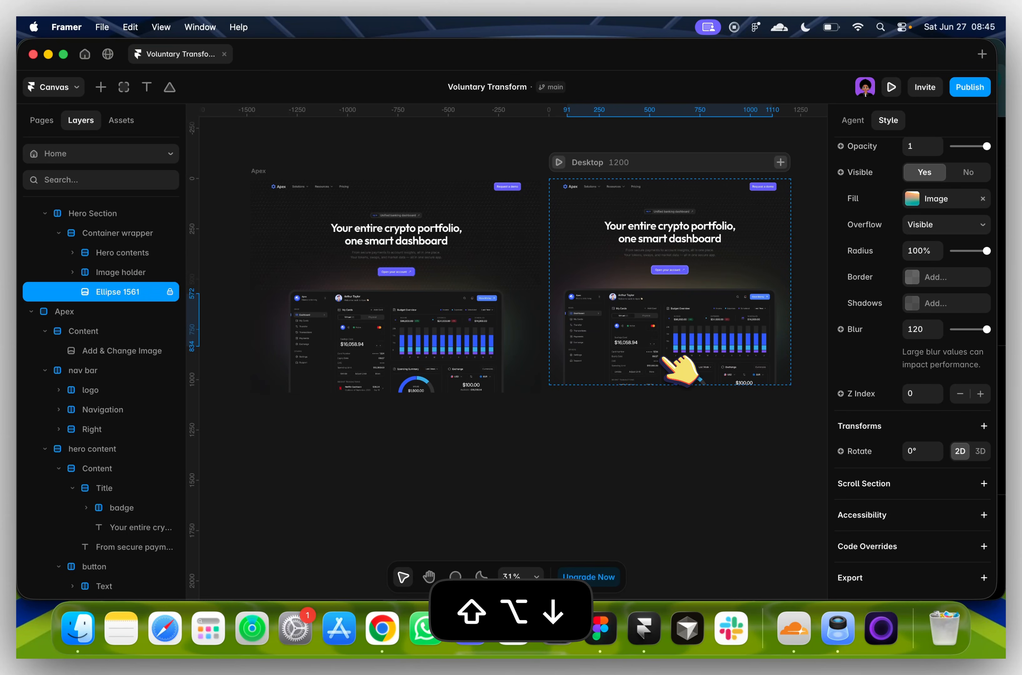
pyautogui.hotkey('shift', 'alt', 'Down')
pyautogui.hotkey('shift', 'alt', 'Down')
pyautogui.hotkey('shift', 'alt', 'Down')
# Switch Ellipse 1561 to relative sizing, with a width of 96% and a height of 30%
pyautogui.scroll(10, 978, 351)
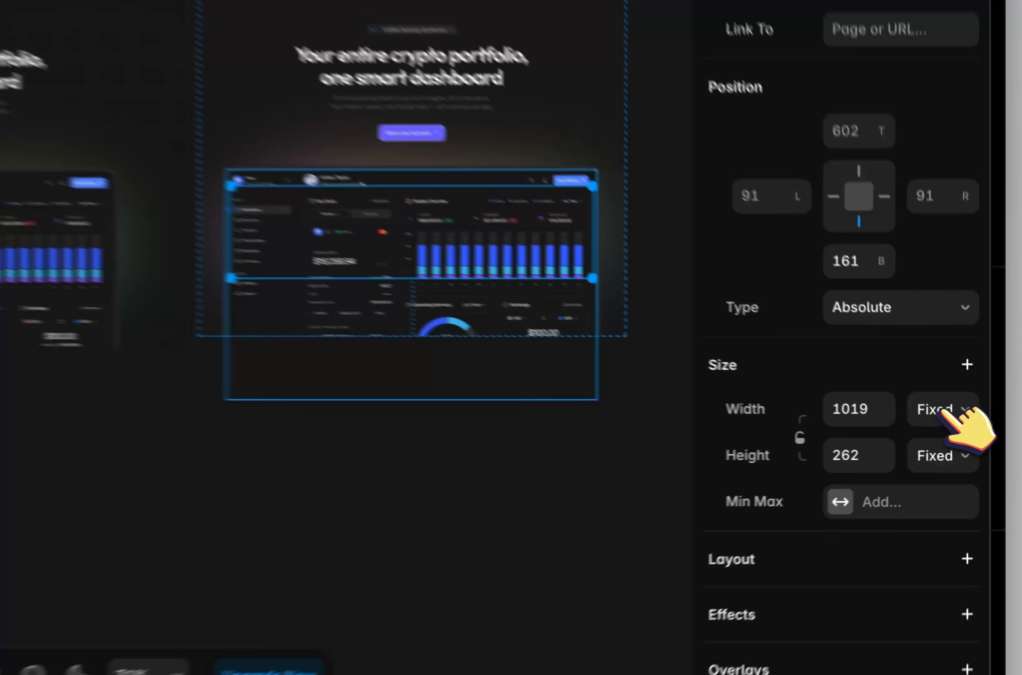
pyautogui.click(969, 426)
pyautogui.click(963, 426)
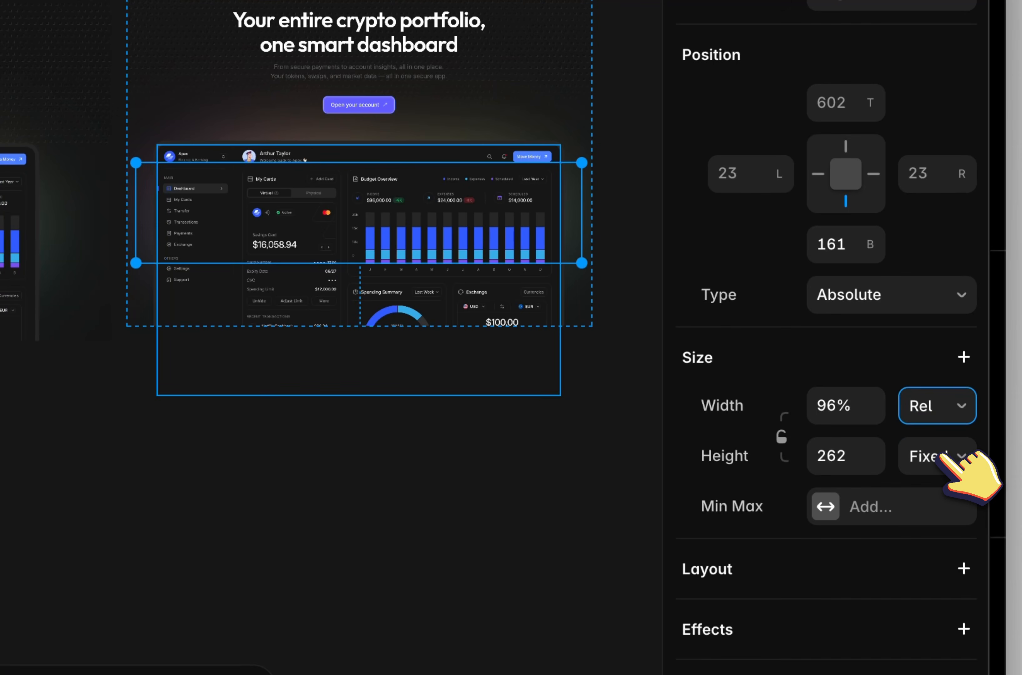
pyautogui.click(942, 458)
pyautogui.click(952, 483)
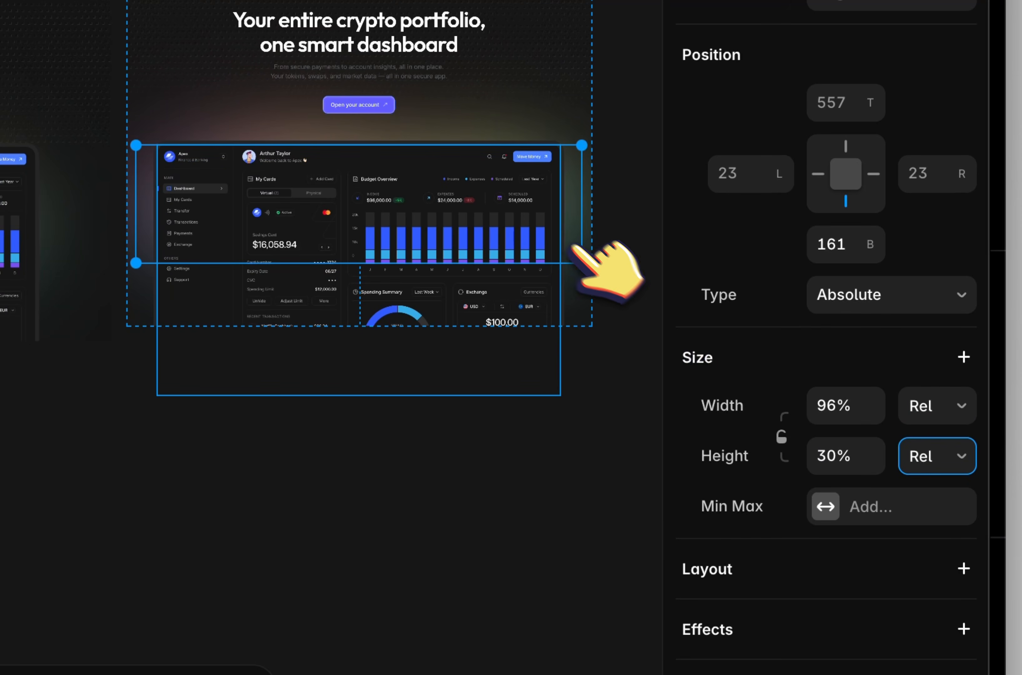
# Narrow Ellipse 1561 from both sides to a left offset of about 45 and a right offset of about 81
pyautogui.moveTo(582, 203); pyautogui.dragTo(562, 204)
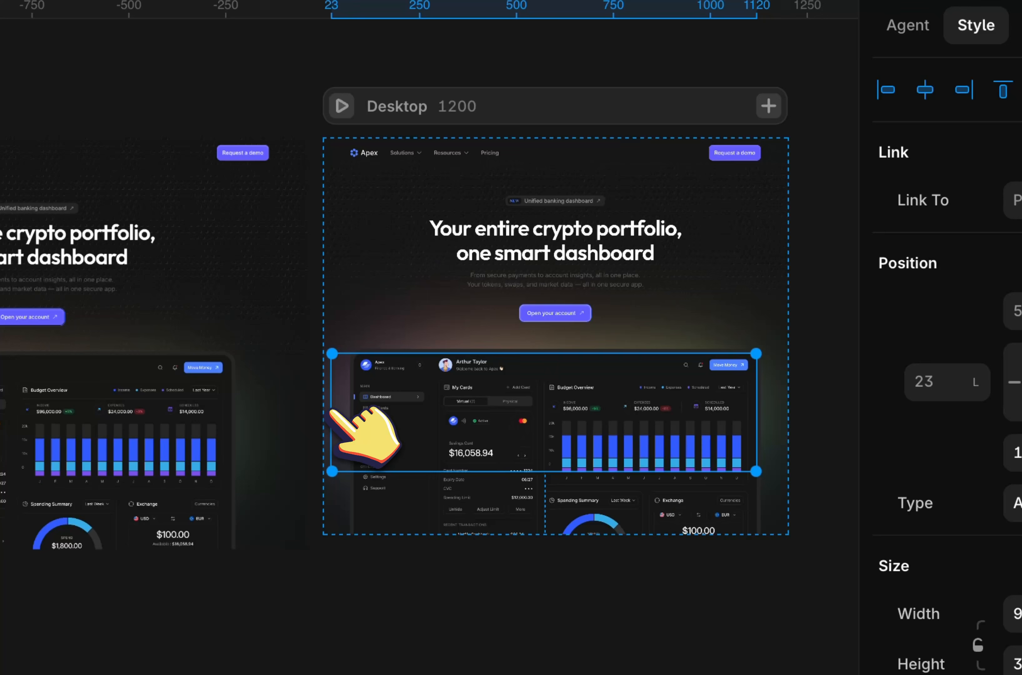
pyautogui.moveTo(137, 199); pyautogui.dragTo(155, 200)
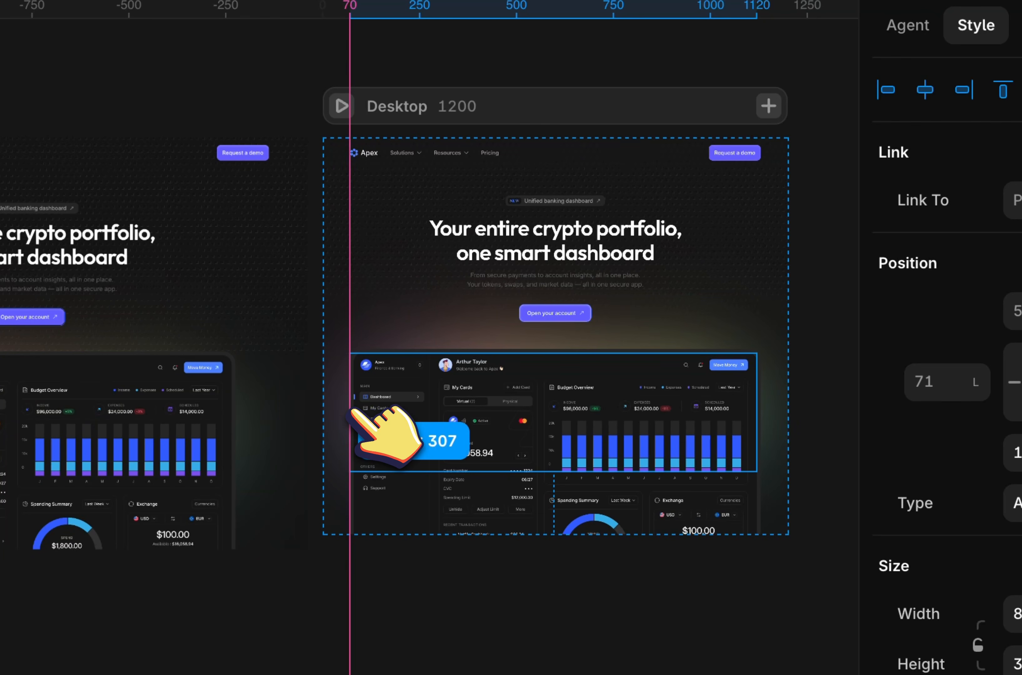
pyautogui.moveTo(353, 410); pyautogui.dragTo(341, 411)
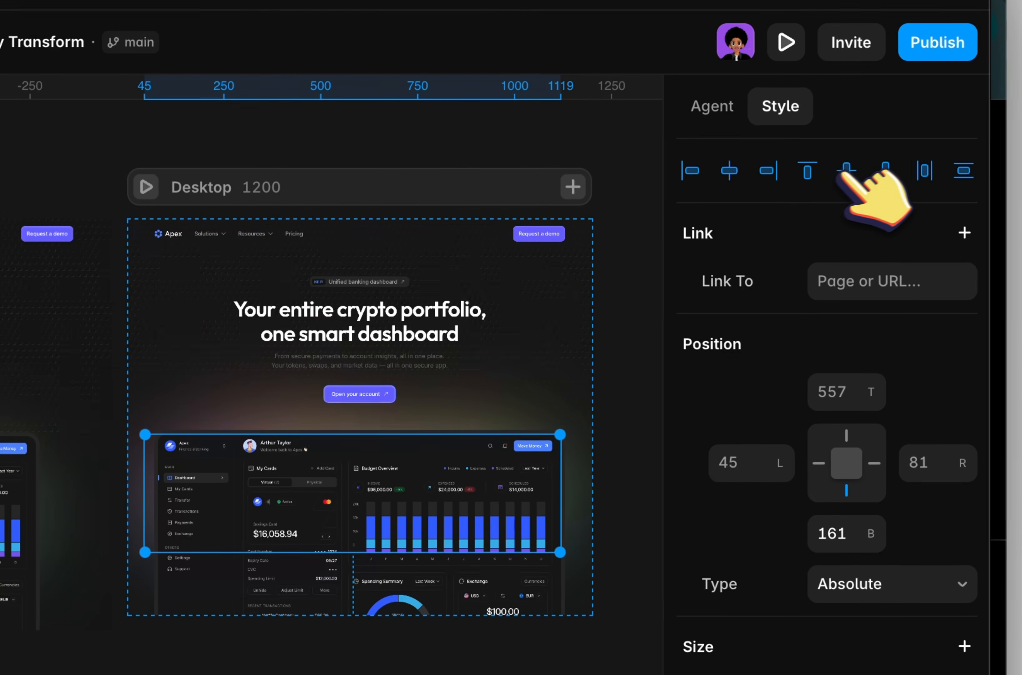
# Try centring Ellipse 1561 vertically, undo it, and lower the ellipse to a bottom offset of 111 instead
pyautogui.click(849, 171)
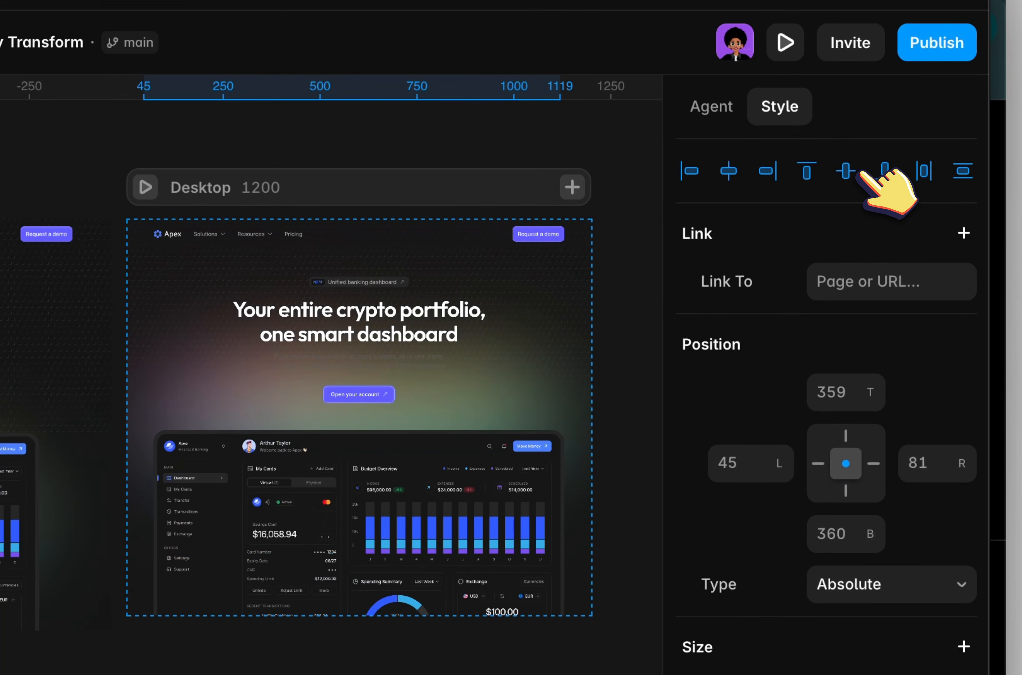
pyautogui.press('super+z')
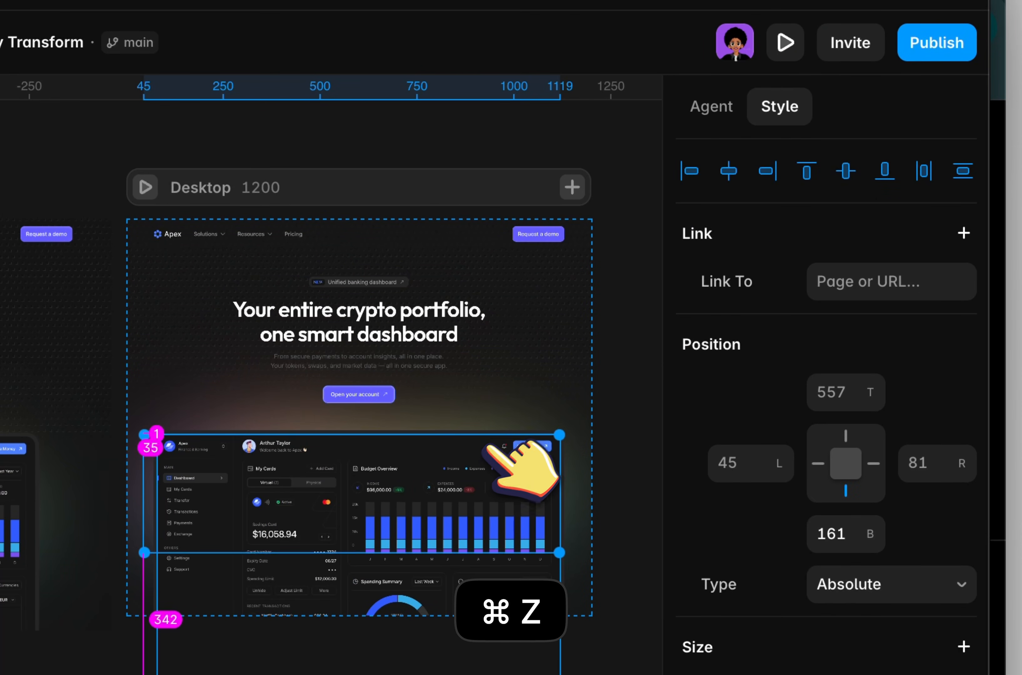
pyautogui.hotkey('shift', 'alt', 'Down')
pyautogui.hotkey('shift', 'alt', 'Down')
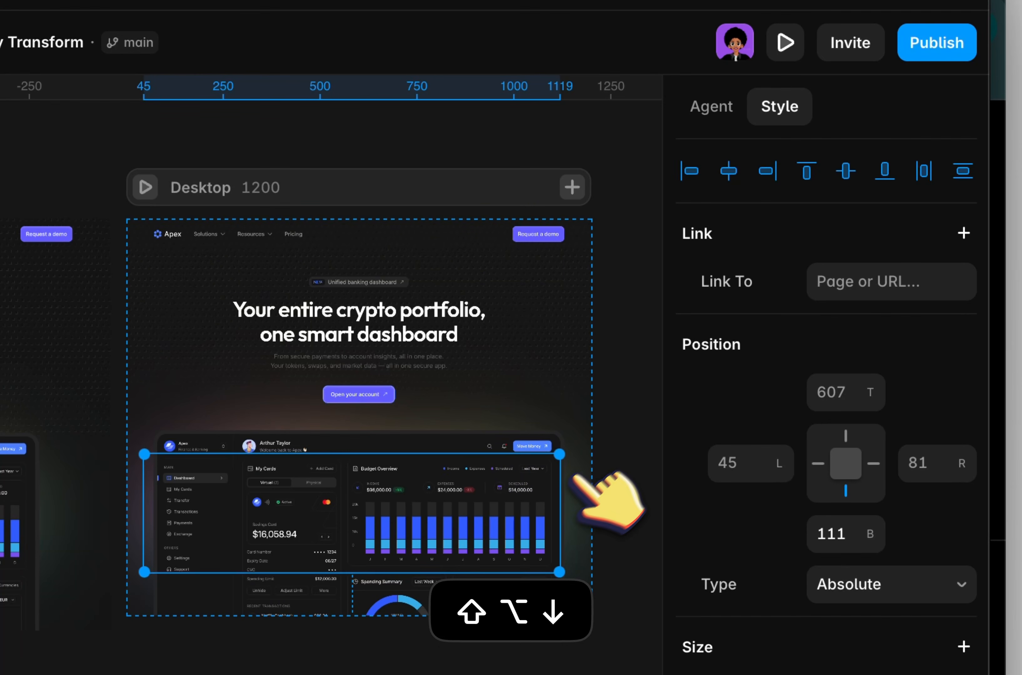
# Adjust the width of Ellipse 1561 and centre it horizontally with side offsets of 69 and a bottom offset of 101
pyautogui.moveTo(556, 490); pyautogui.dragTo(574, 491)
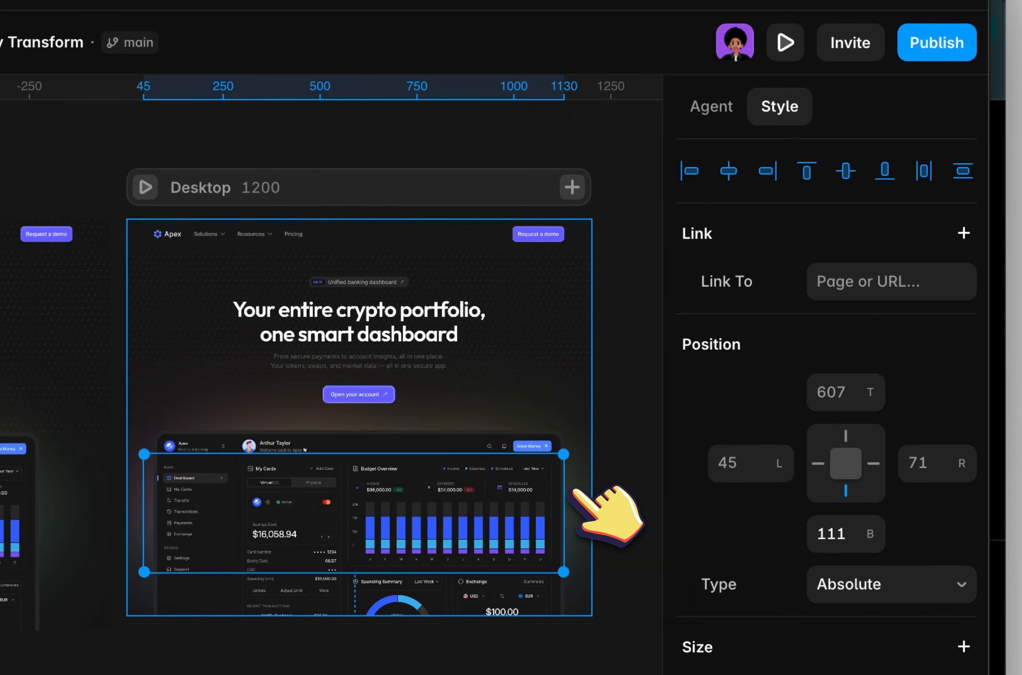
pyautogui.click(728, 171)
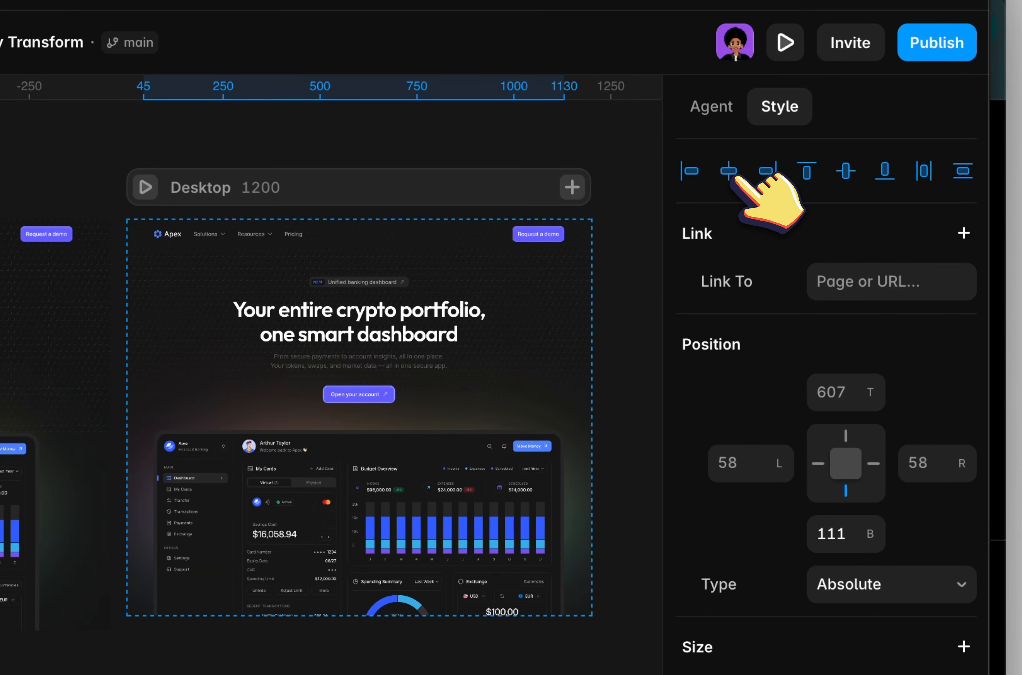
pyautogui.hotkey('shift', 'alt', 'Down')
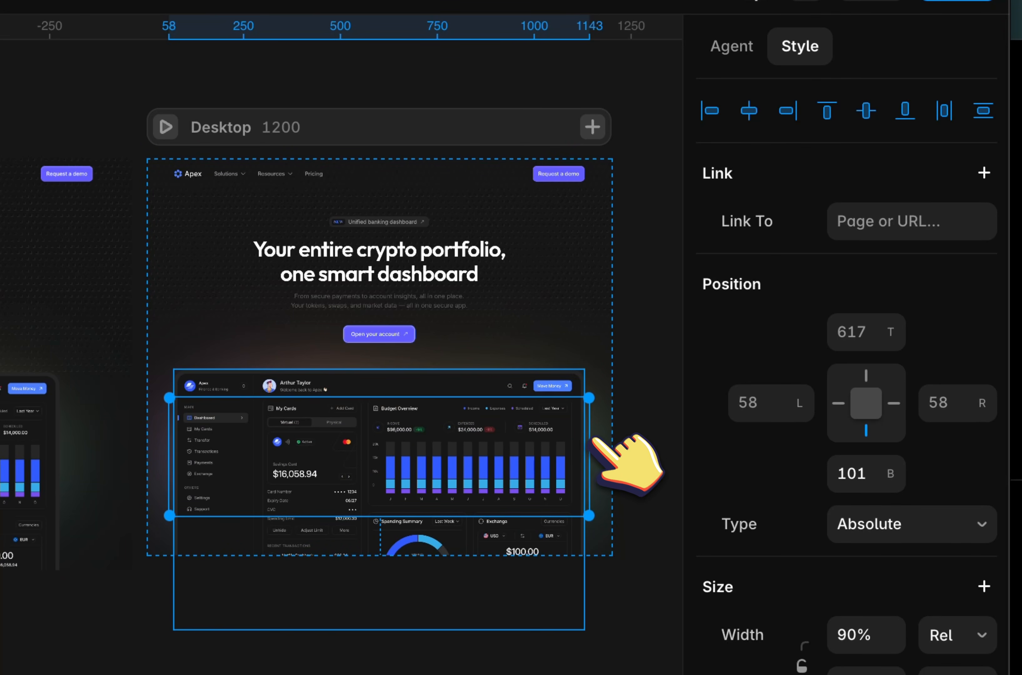
pyautogui.moveTo(594, 432); pyautogui.dragTo(584, 431)
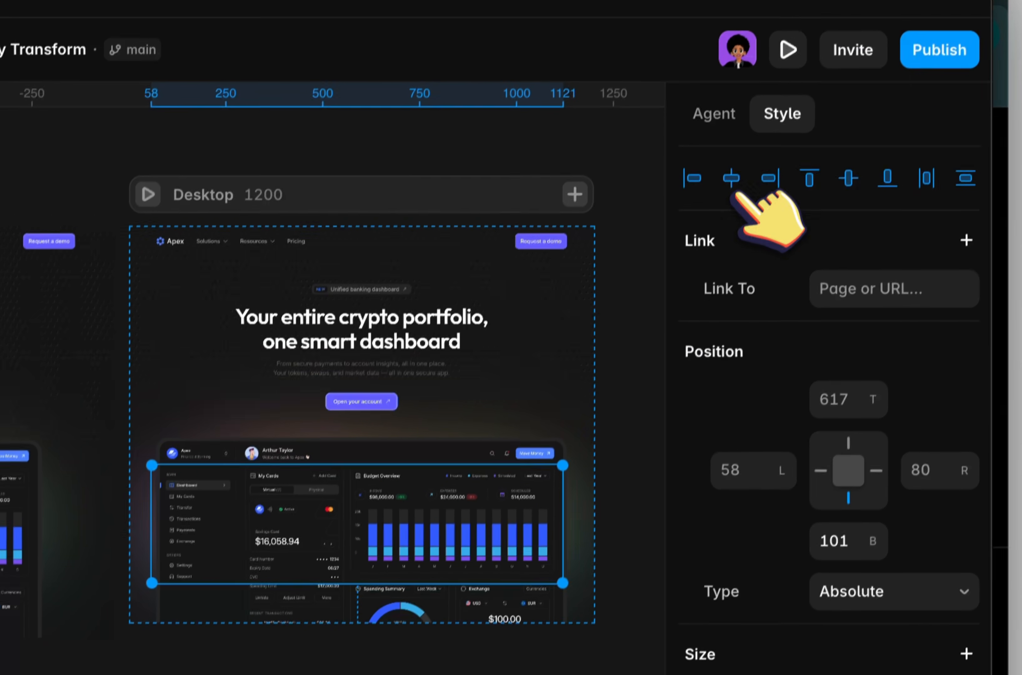
pyautogui.click(749, 111)
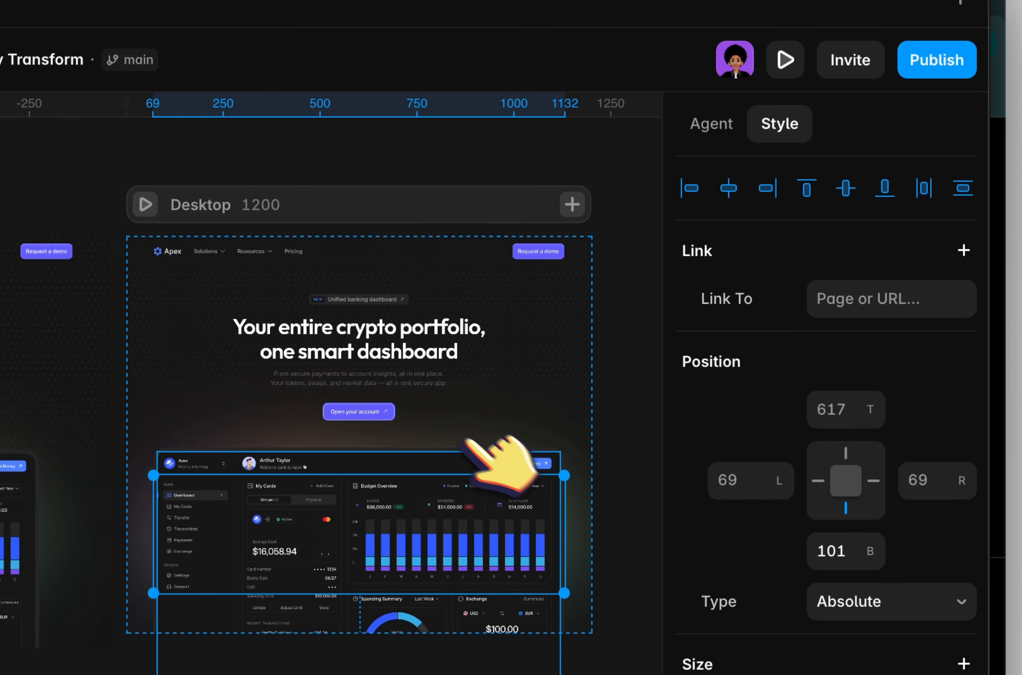
# Preview the page and inspect the background glow around the dashboard image's edges, including at a different viewport width
pyautogui.press('super+p')
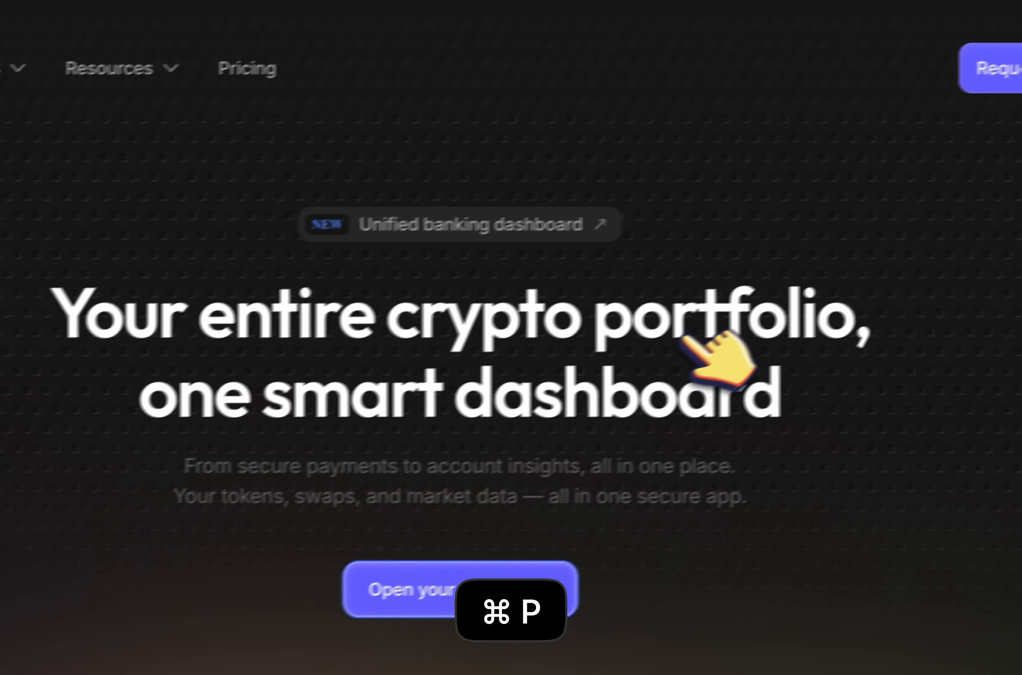
pyautogui.scroll(-5, 682, 338)
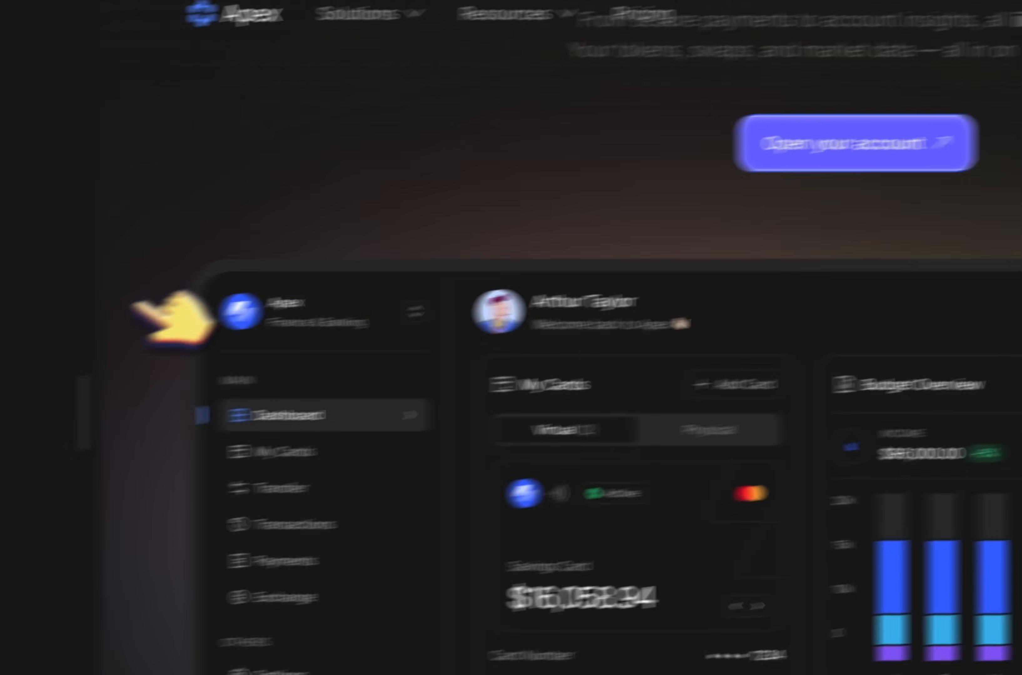
pyautogui.moveTo(185, 392); pyautogui.dragTo(122, 531)
pyautogui.click(74, 122)
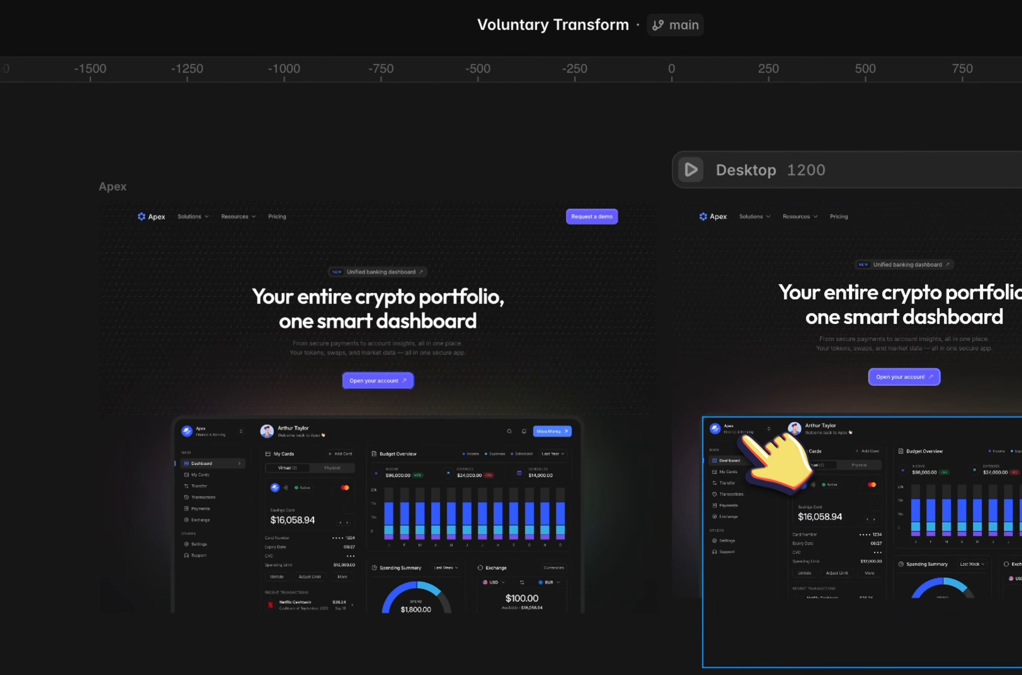
# Narrow Ellipse 1561 to a width of about 67%, centring it horizontally in the container wrapper between adjustments
pyautogui.click(743, 405)
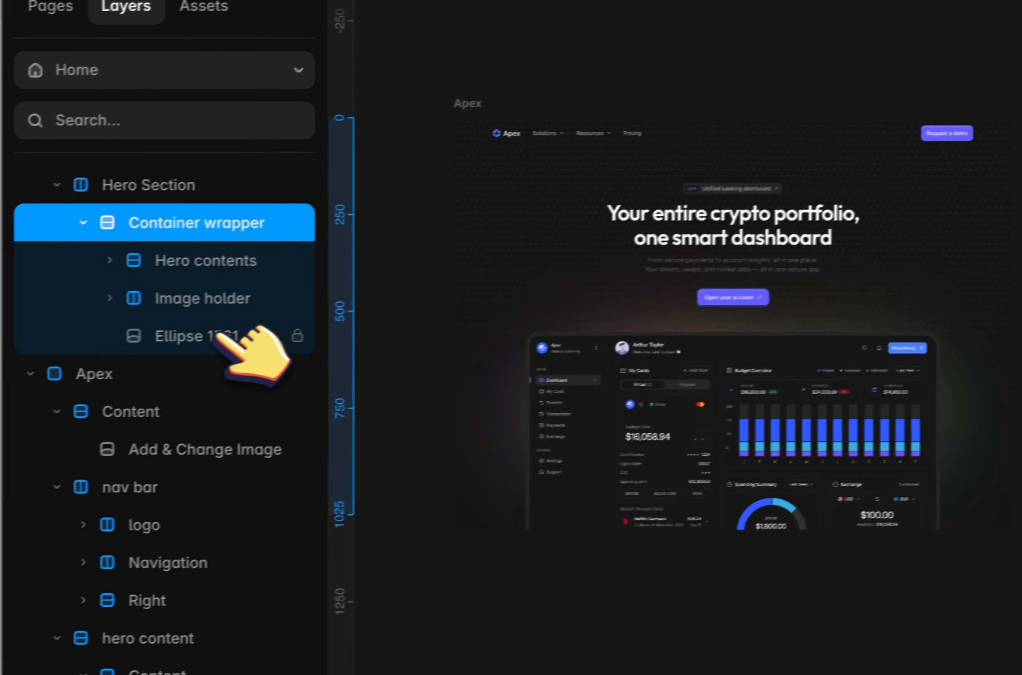
pyautogui.click(224, 336)
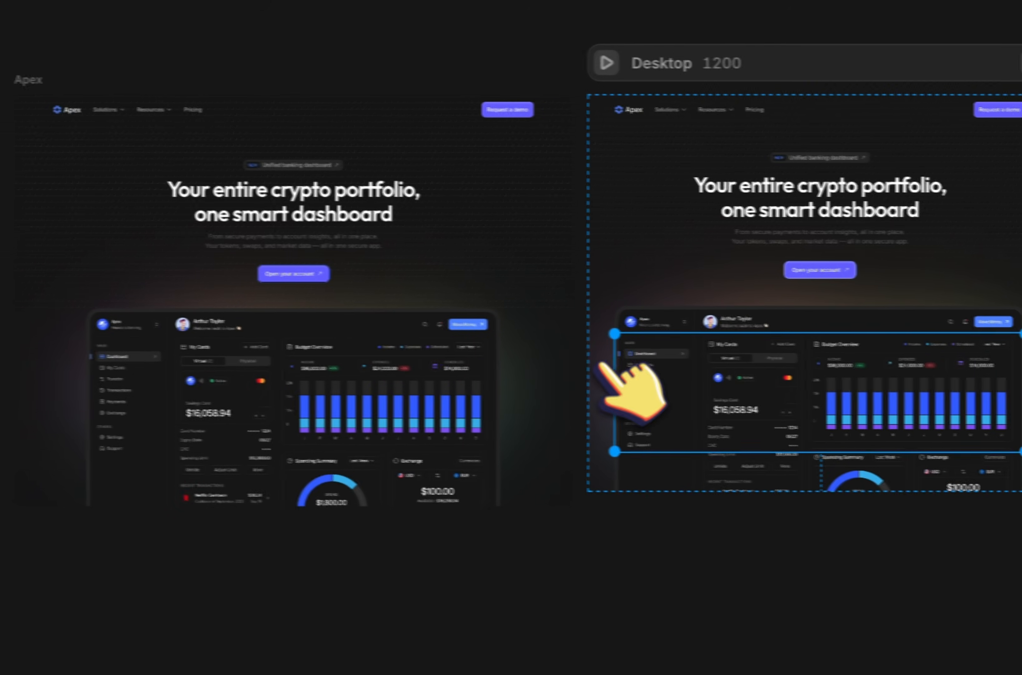
pyautogui.moveTo(638, 388); pyautogui.dragTo(654, 387)
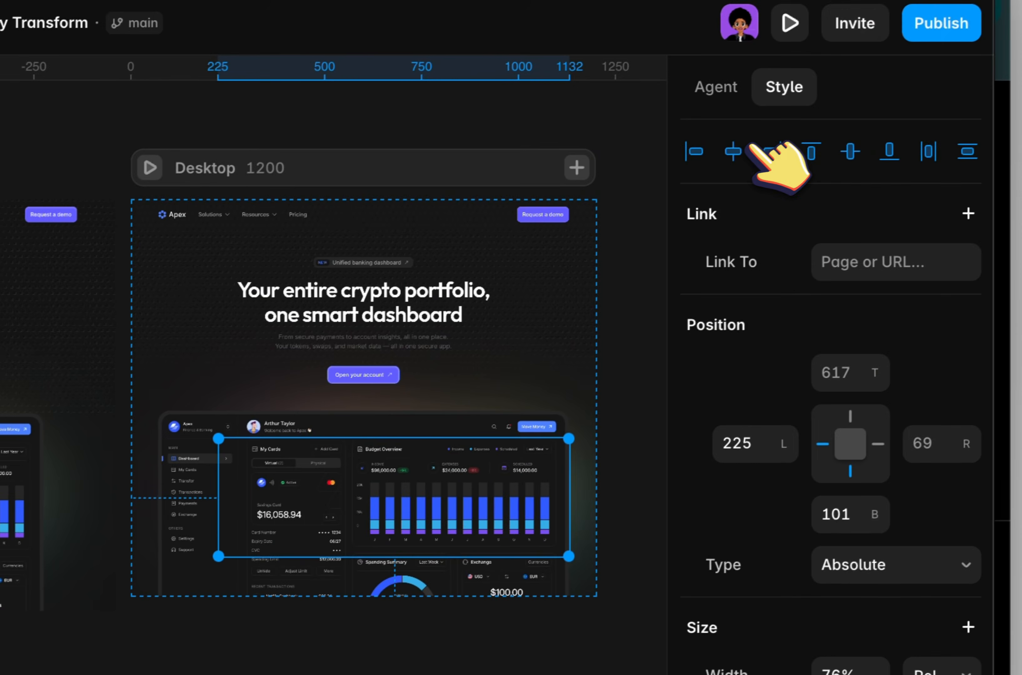
pyautogui.click(729, 153)
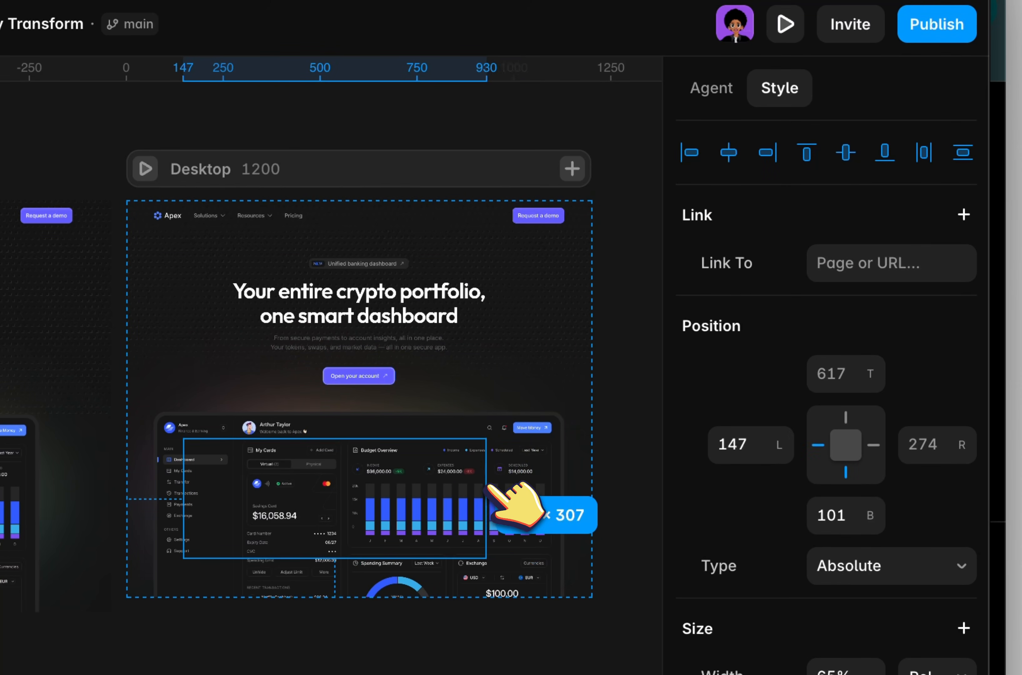
pyautogui.click(729, 153)
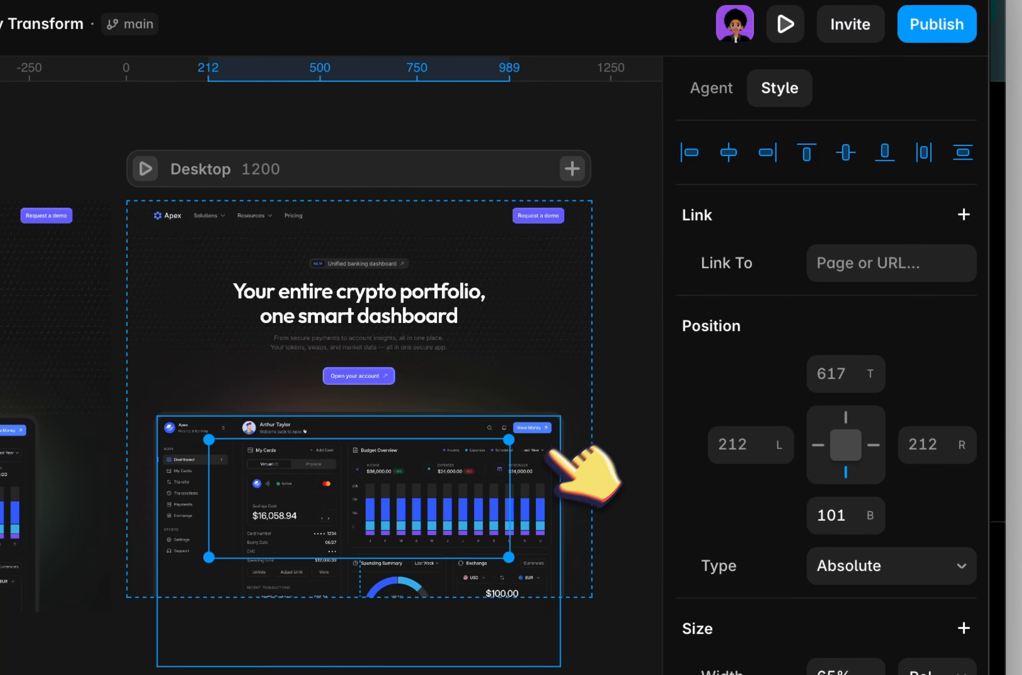
pyautogui.moveTo(517, 470); pyautogui.dragTo(526, 474)
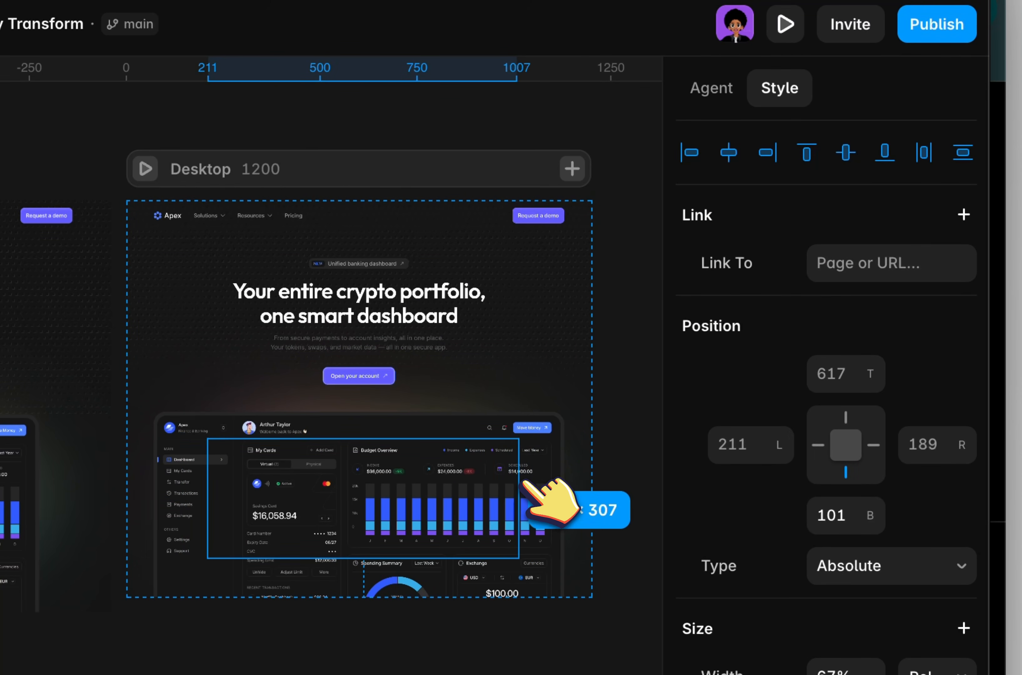
pyautogui.click(621, 294)
# Preview the page again to check the narrowed glow behind the dashboard image, and return to the canvas
pyautogui.press('super+p')
pyautogui.scroll(-3, 609, 430)
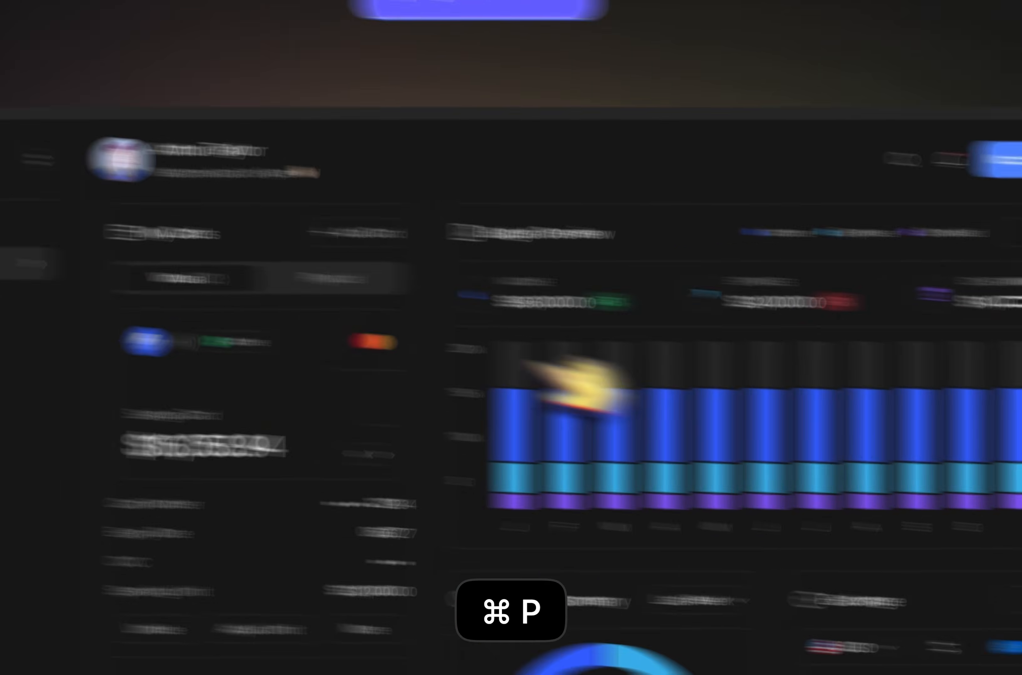
pyautogui.moveTo(186, 475); pyautogui.dragTo(263, 445)
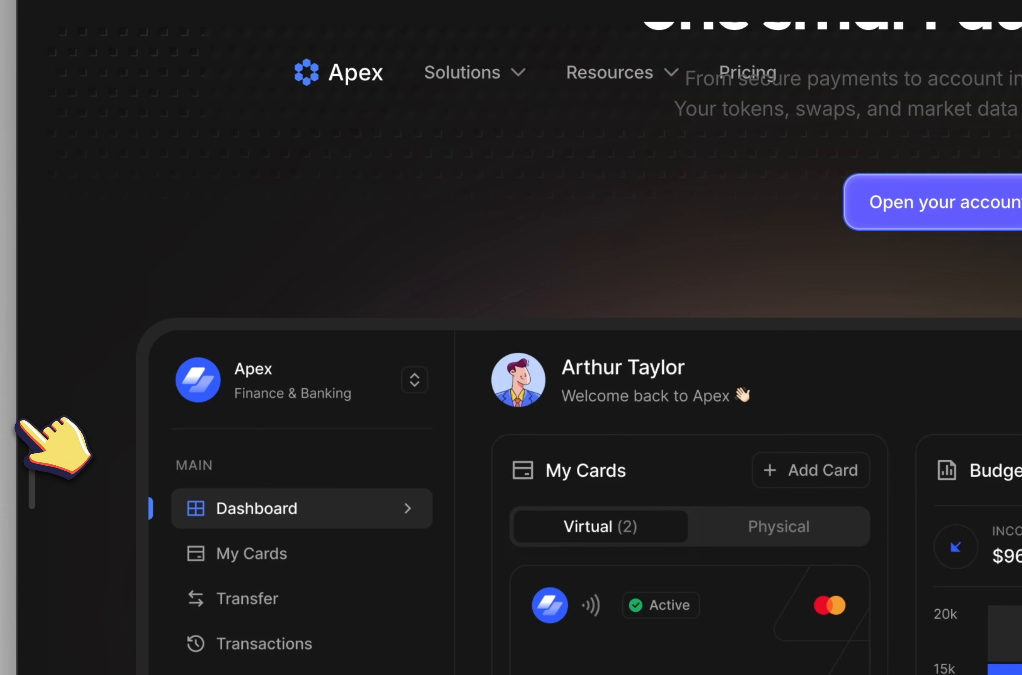
pyautogui.click(86, 128)
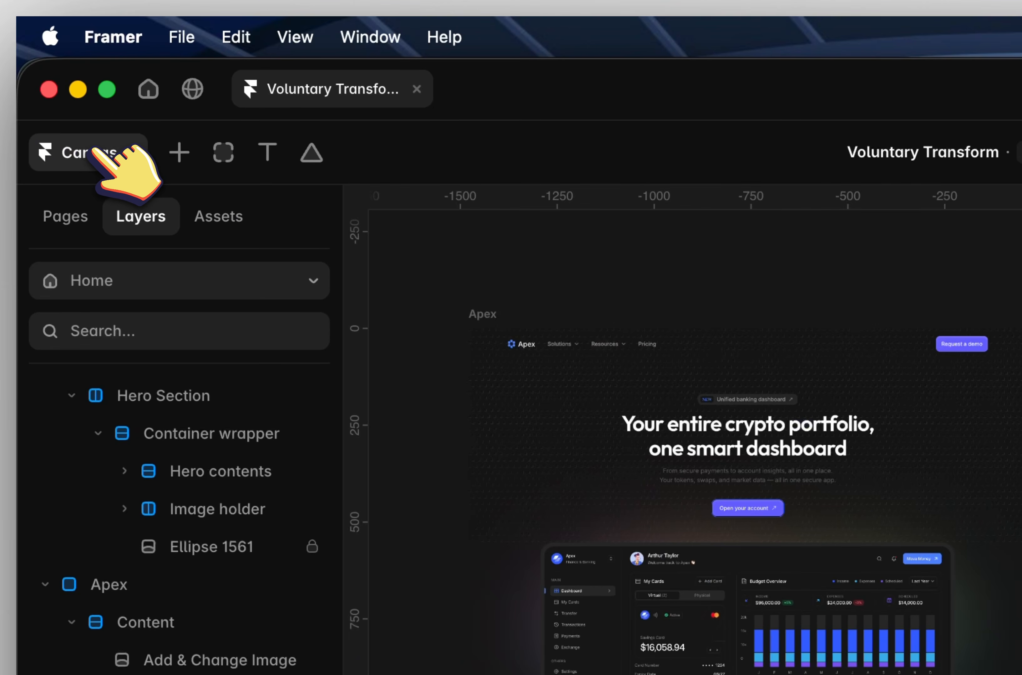
# Add a Tablet breakpoint and a Phone breakpoint beside the Desktop layout
pyautogui.hscroll(3, 539, 343)
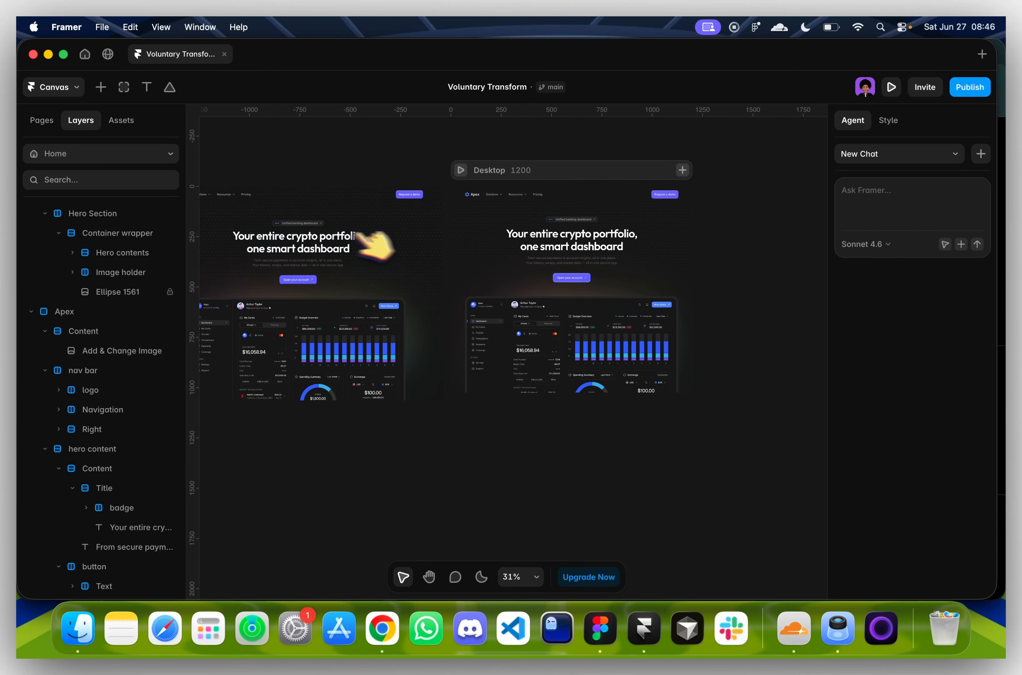
pyautogui.hscroll(2, 358, 234)
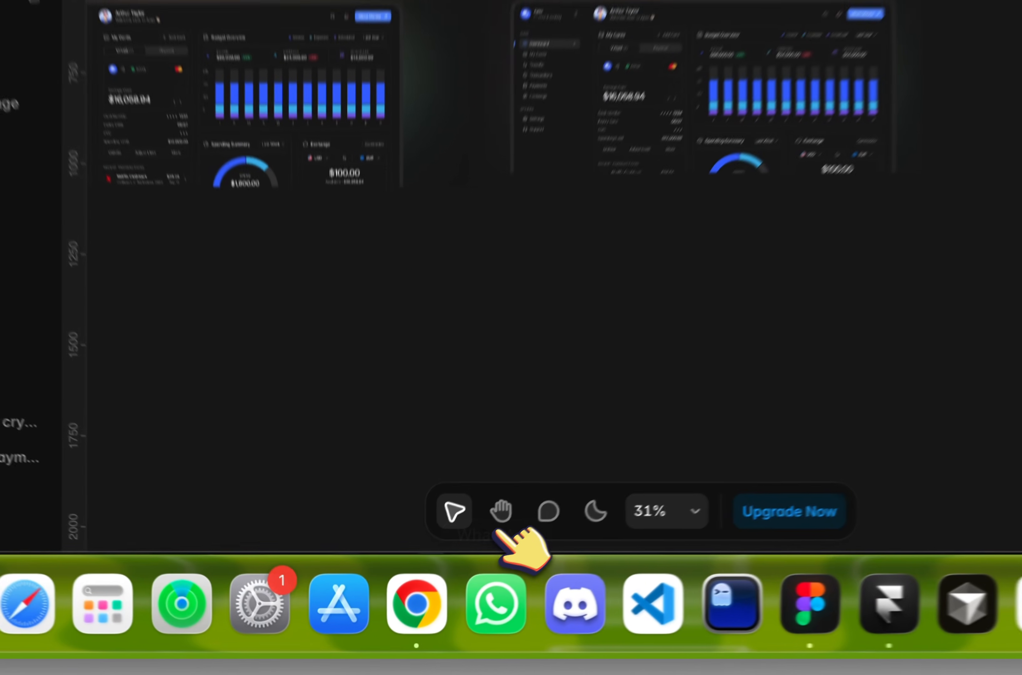
pyautogui.scroll(2, 426, 587)
pyautogui.hscroll(1, 426, 587)
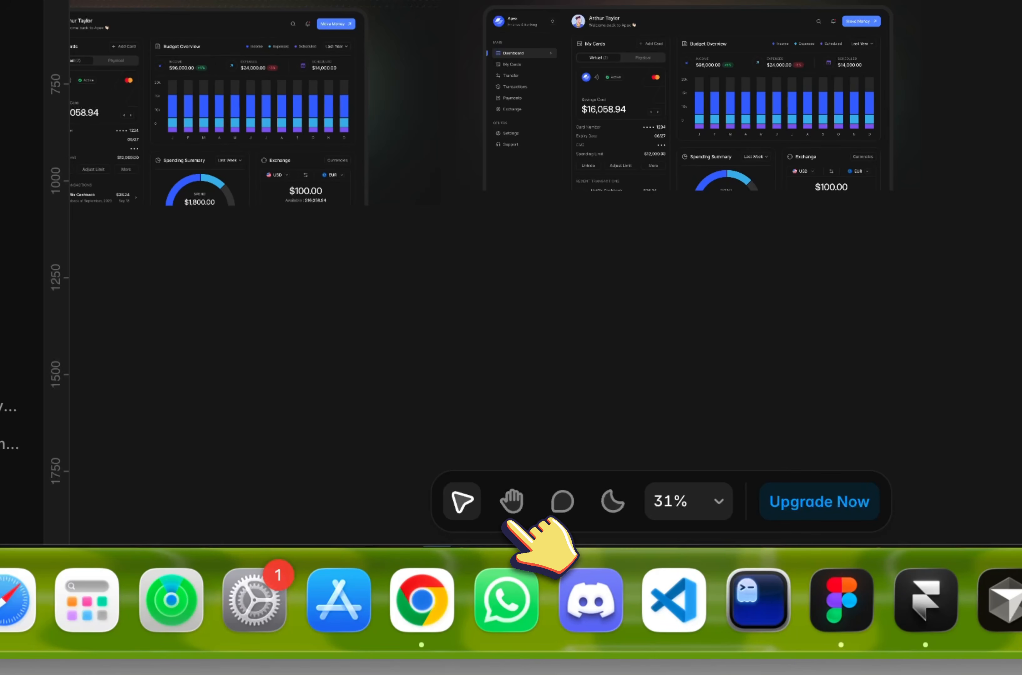
pyautogui.scroll(3, 504, 522)
pyautogui.hscroll(3, 504, 522)
pyautogui.click(515, 224)
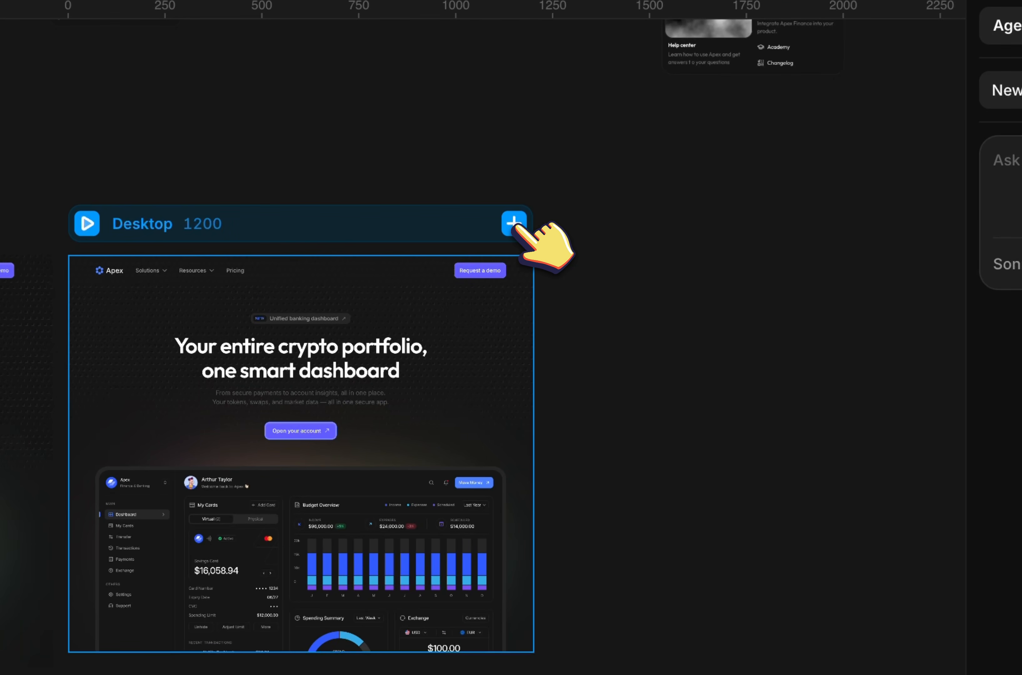
pyautogui.click(515, 225)
pyautogui.click(583, 329)
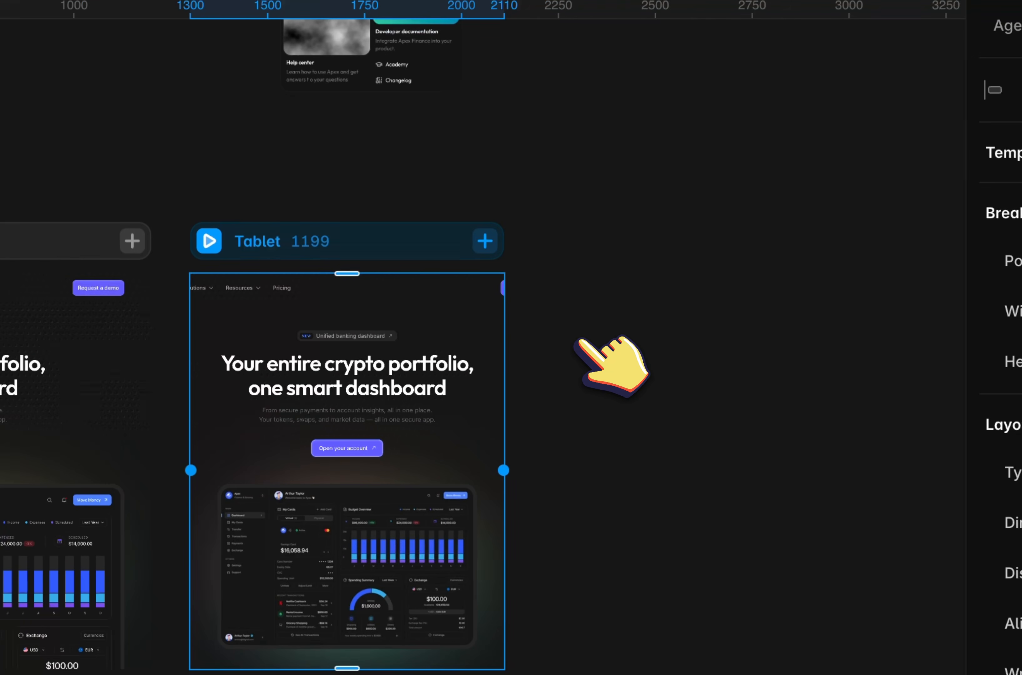
pyautogui.click(486, 239)
pyautogui.click(494, 344)
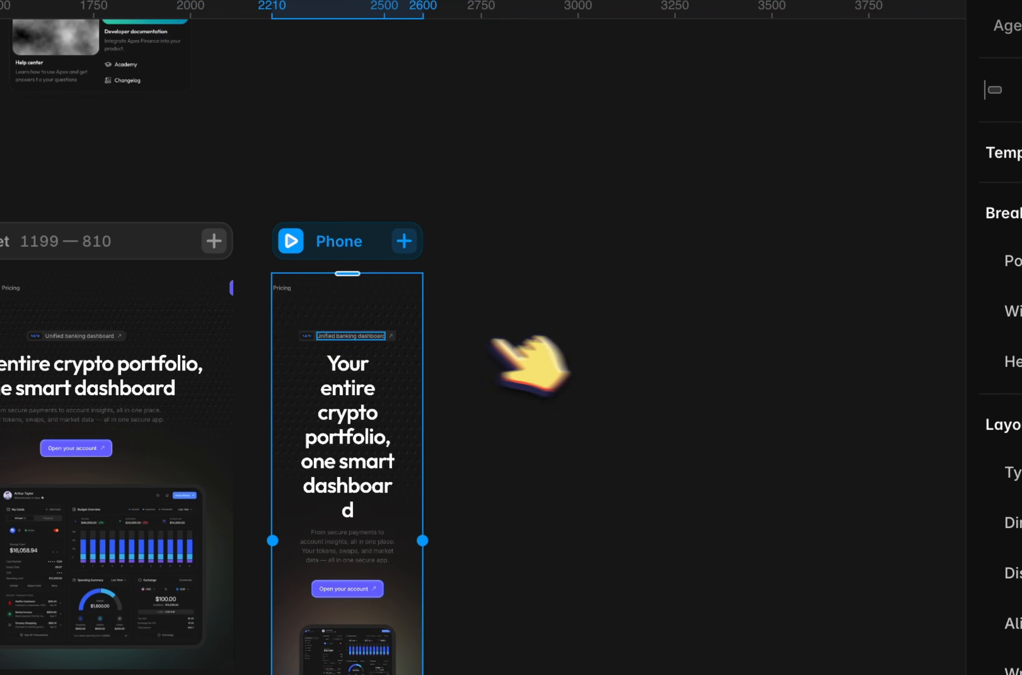
# Set the right and left padding of the Tablet hero section's container wrapper to 40
pyautogui.scroll(5, 308, 342)
pyautogui.hscroll(-5, 313, 347)
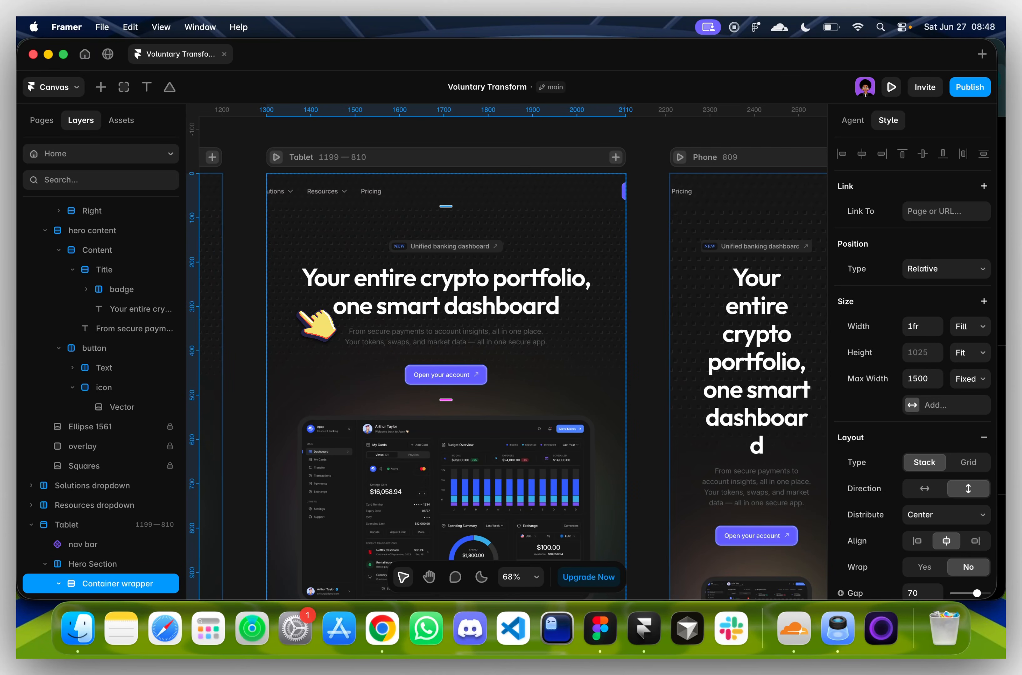
pyautogui.scroll(-2, 338, 360)
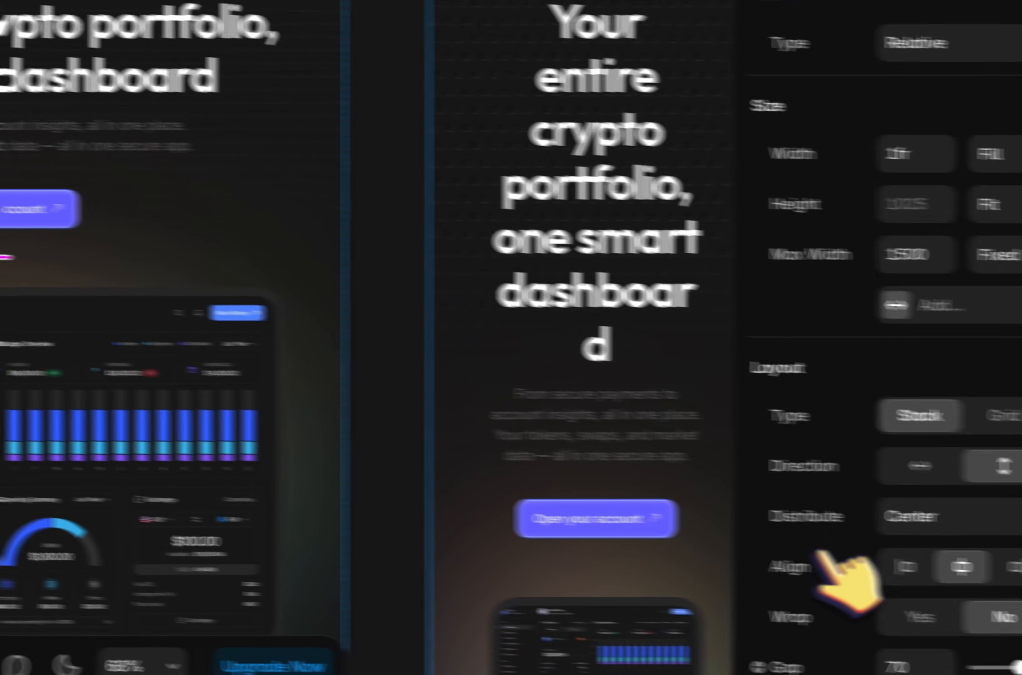
pyautogui.scroll(-10, 820, 555)
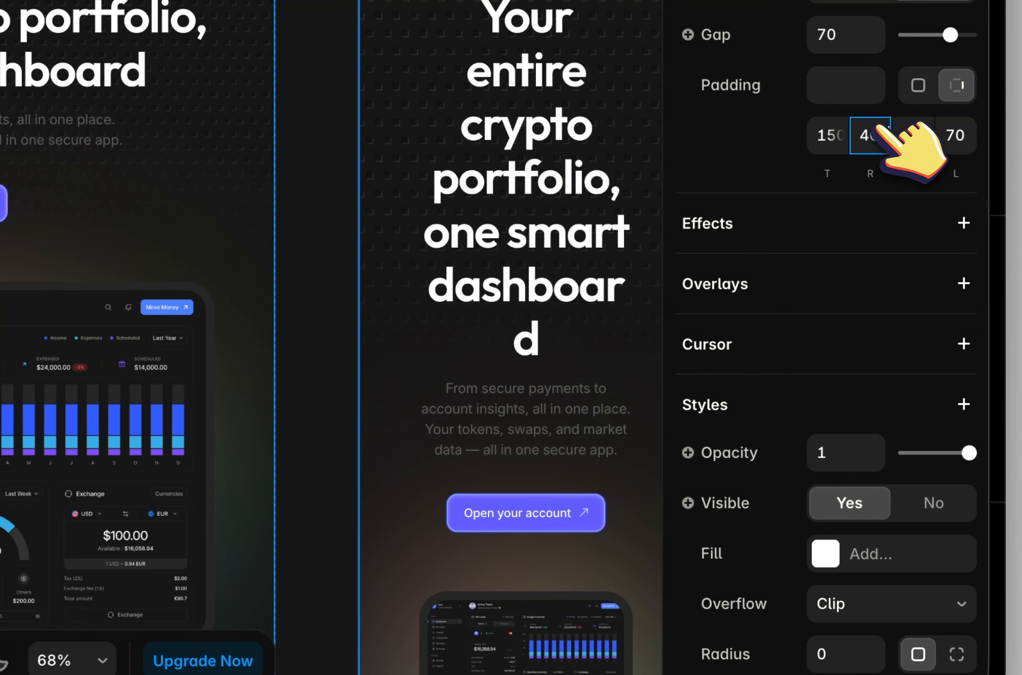
pyautogui.press('BackSpace')
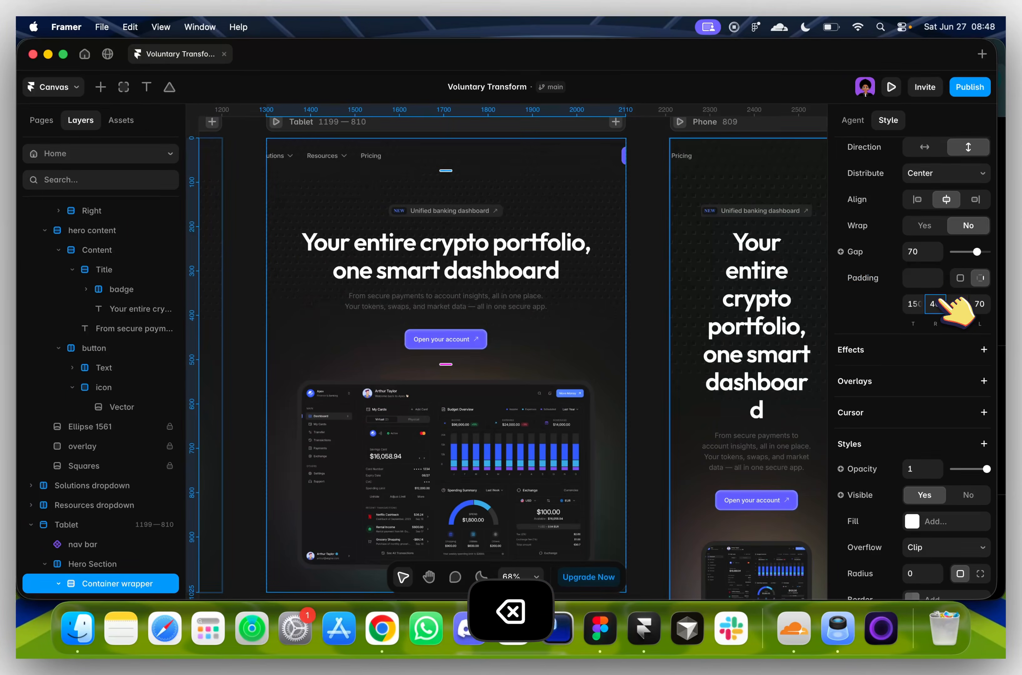
pyautogui.press('Tab')
pyautogui.press('Tab')
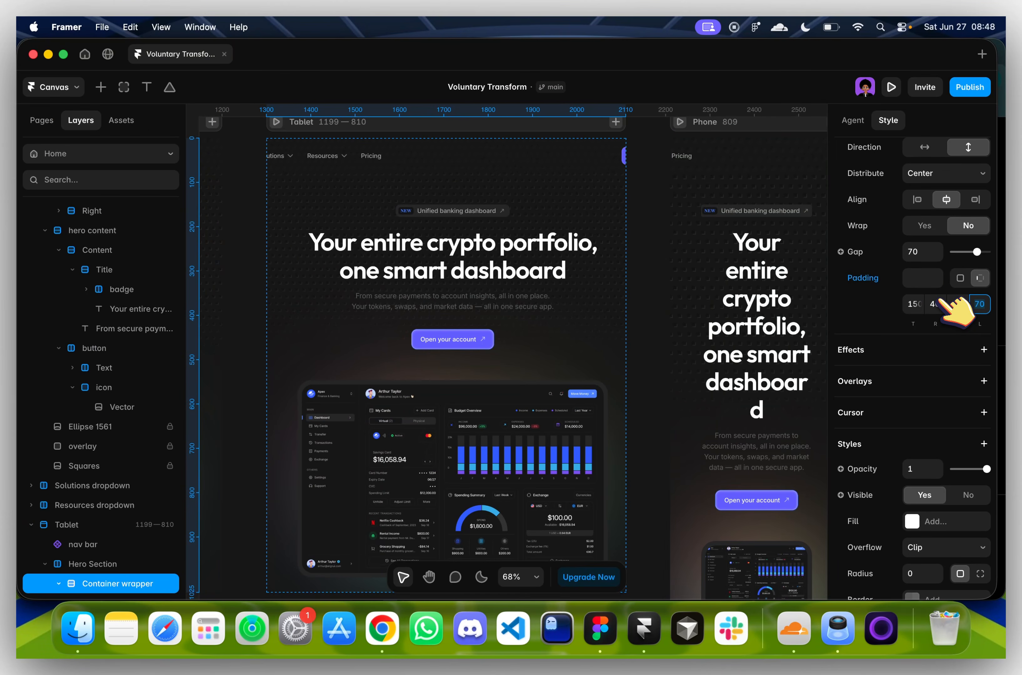
pyautogui.write('5')
pyautogui.press('BackSpace')
pyautogui.write('40')
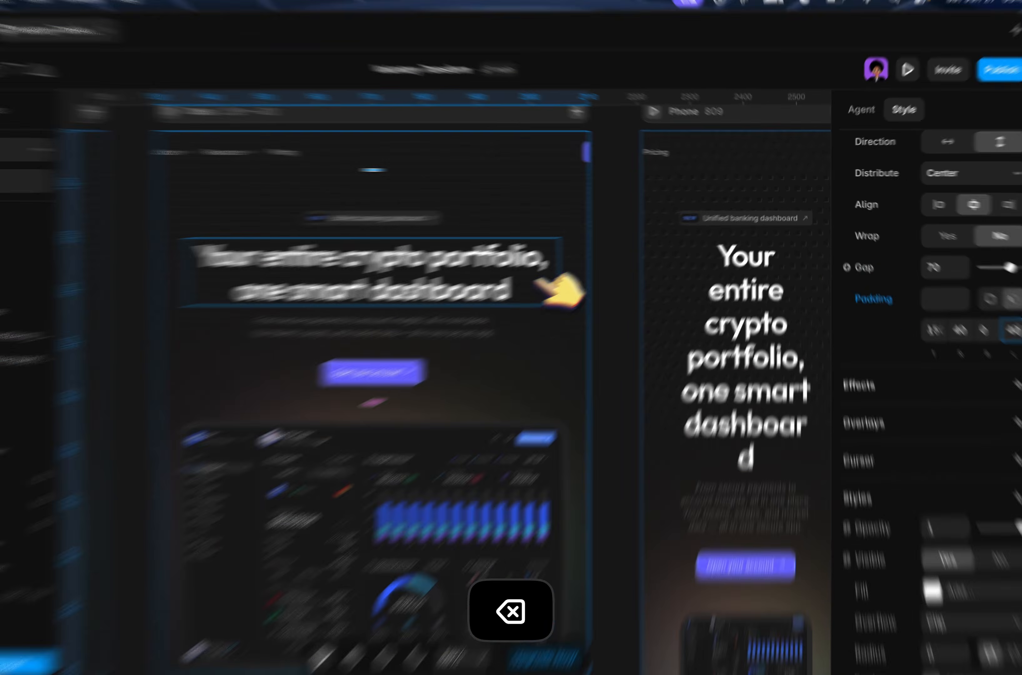
# Set the font size of the Tablet heading "Your entire crypto portfolio, one smart dashboard" to 45 px
pyautogui.click(539, 258)
pyautogui.scroll(-8, 965, 443)
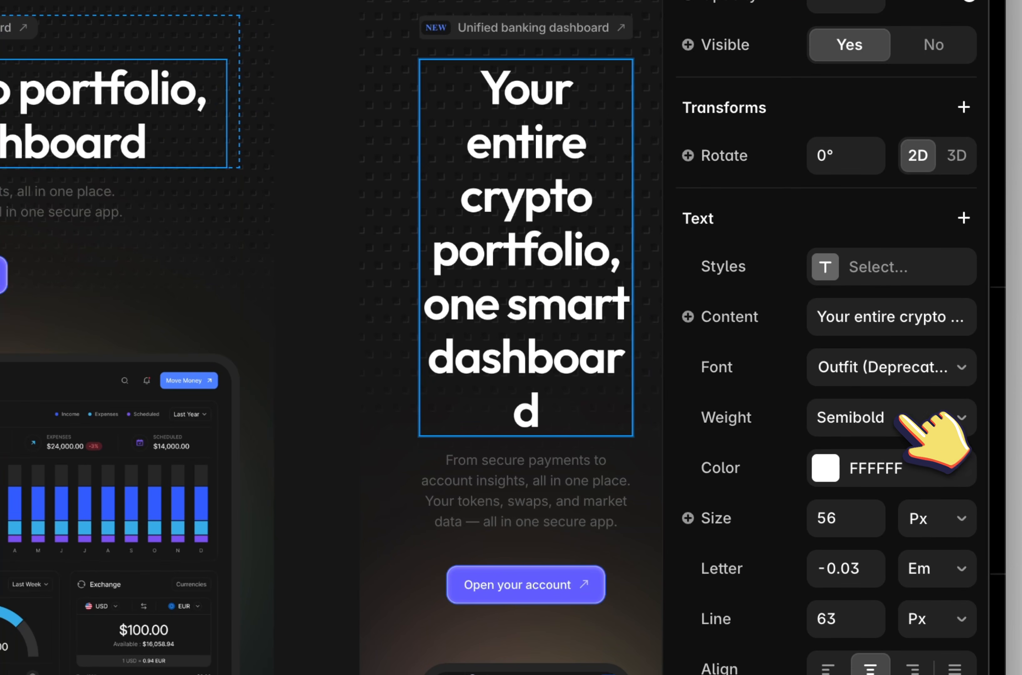
pyautogui.write('5')
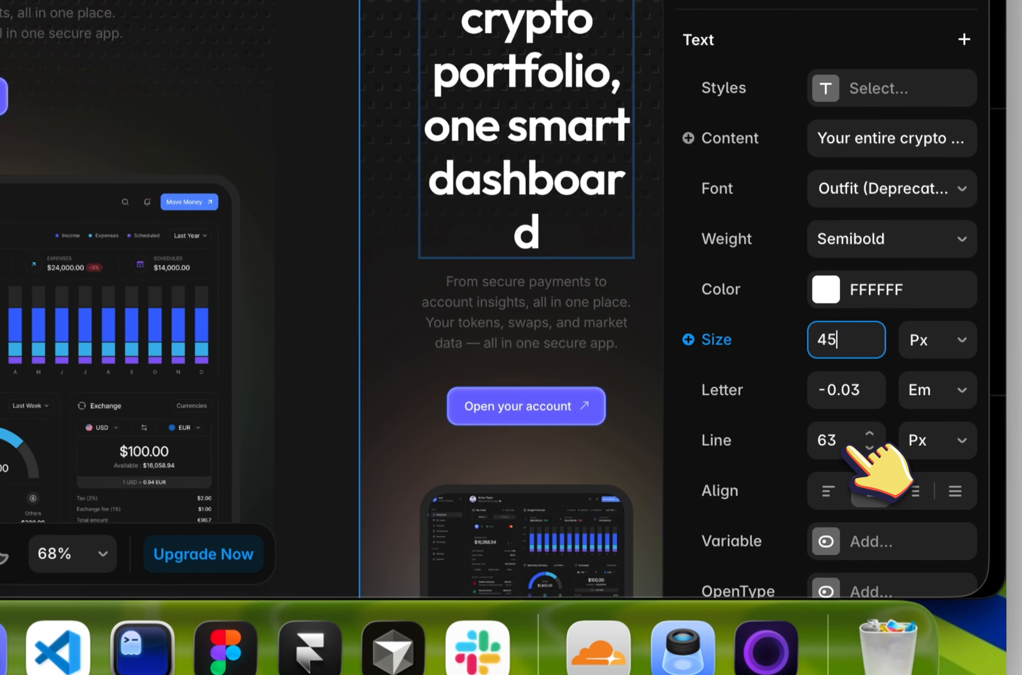
# Change the desktop hero heading's line height unit to em, giving a line height of 1.1
pyautogui.click(847, 625)
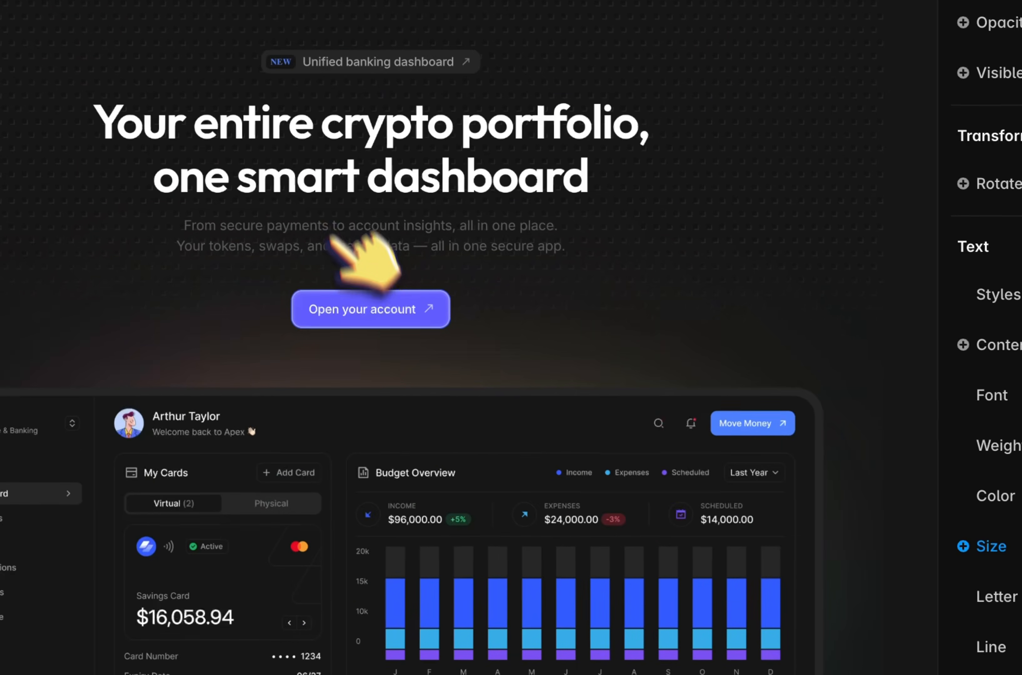
pyautogui.click(328, 181)
pyautogui.scroll(-5, 855, 340)
pyautogui.scroll(-10, 897, 470)
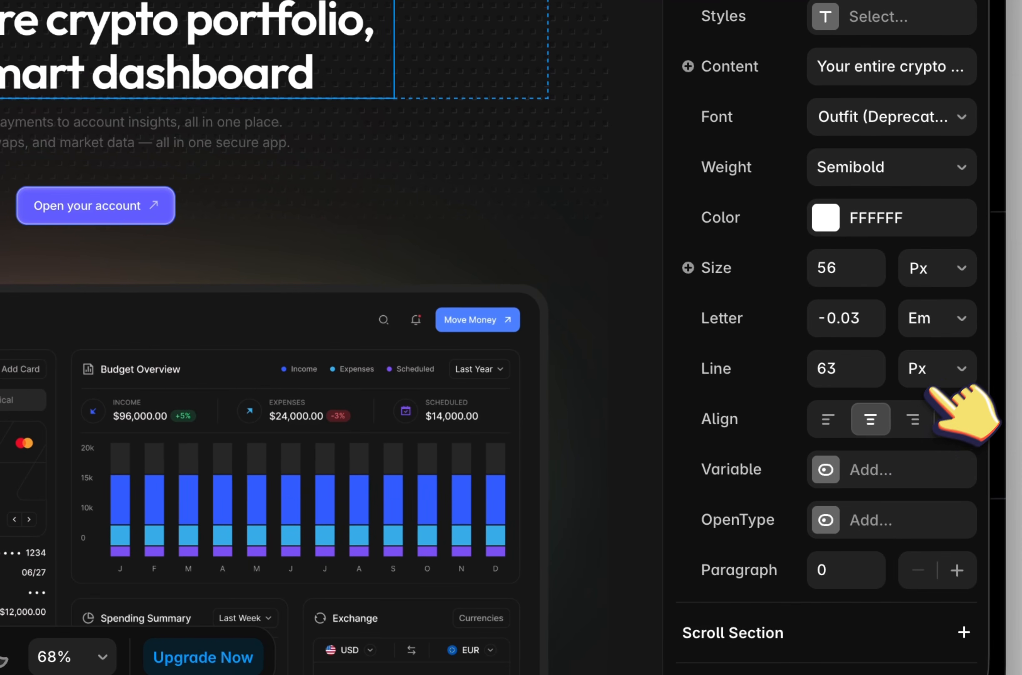
pyautogui.click(943, 376)
pyautogui.click(928, 333)
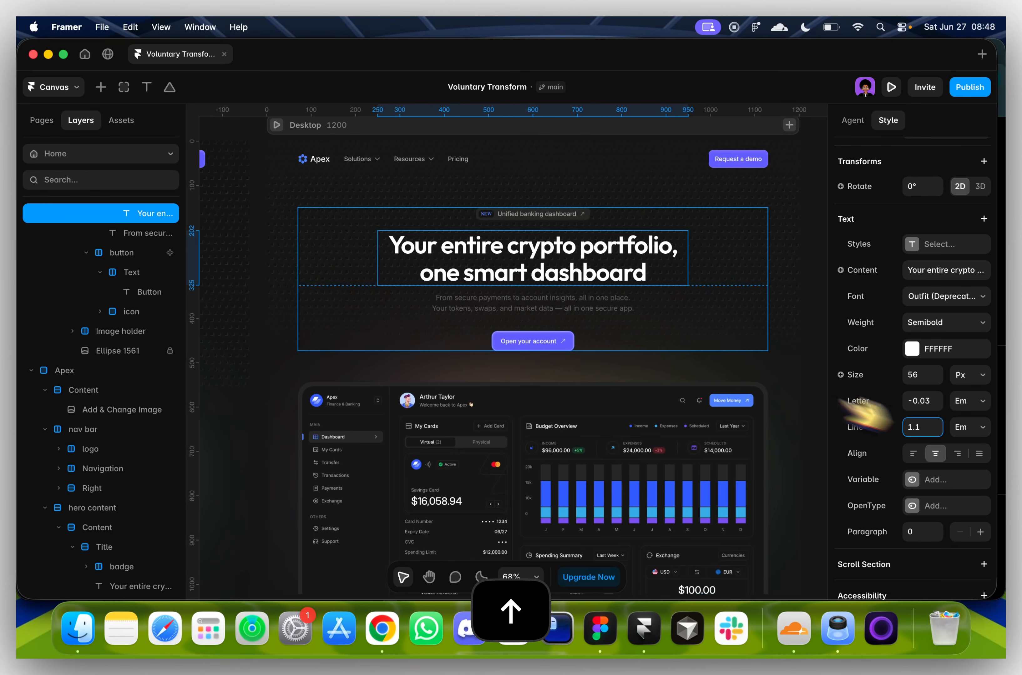
# Set the gap of the tablet layout's hero contents stack to 34
pyautogui.hscroll(15, 631, 327)
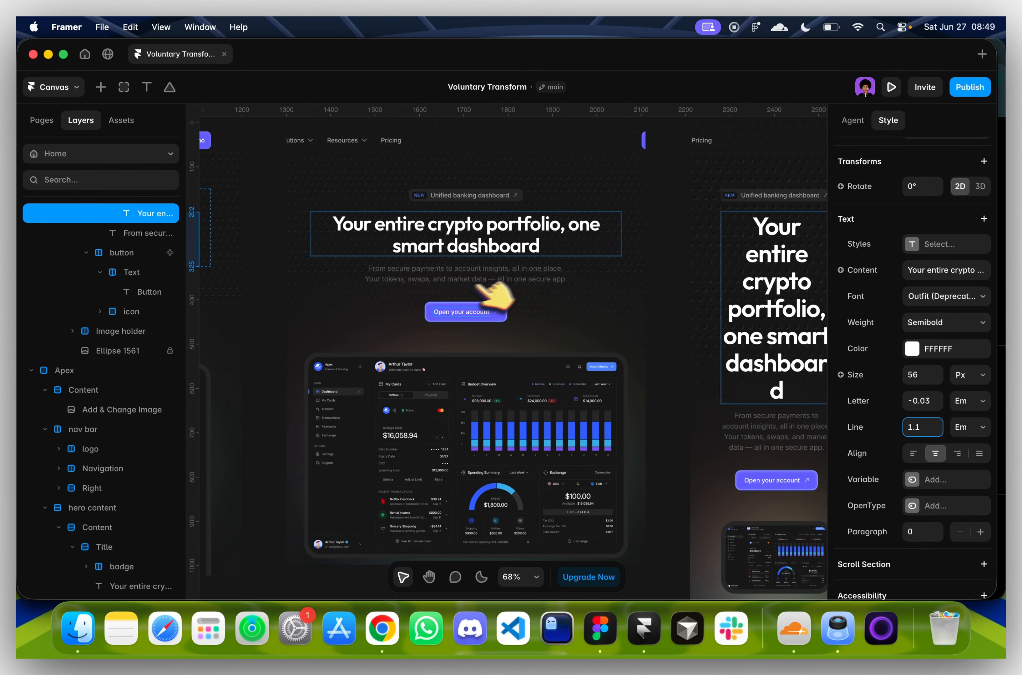
pyautogui.click(447, 294)
pyautogui.scroll(-3, 912, 486)
pyautogui.click(916, 476)
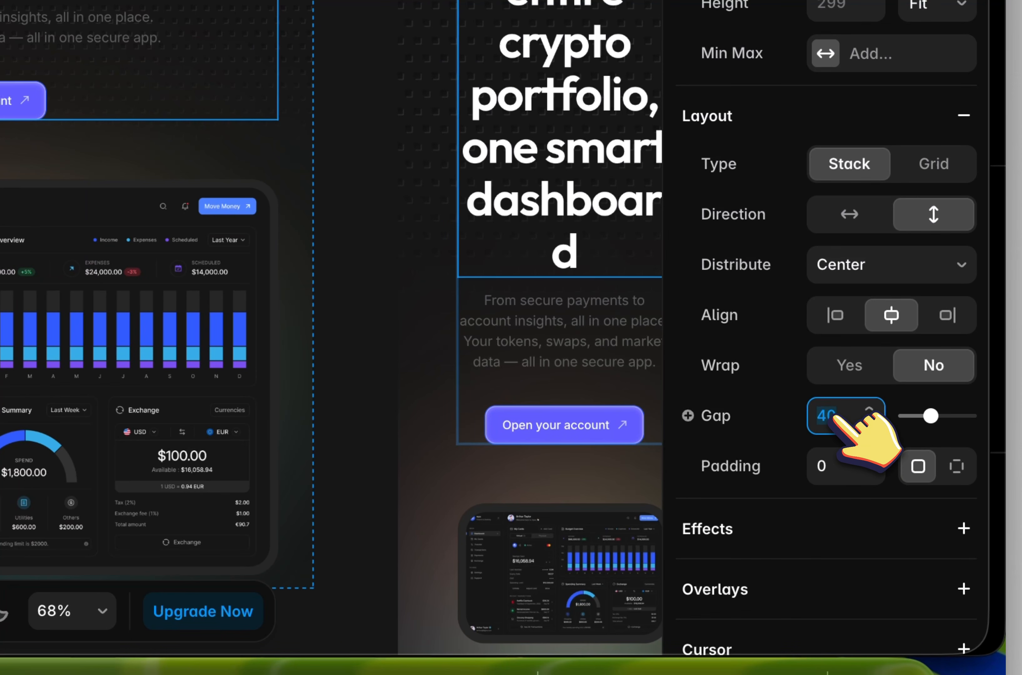
pyautogui.write('34')
pyautogui.press('Return')
# Reduce the gap of the tablet's heading-and-paragraph stack and the gap of its container wrapper
pyautogui.click(326, 241)
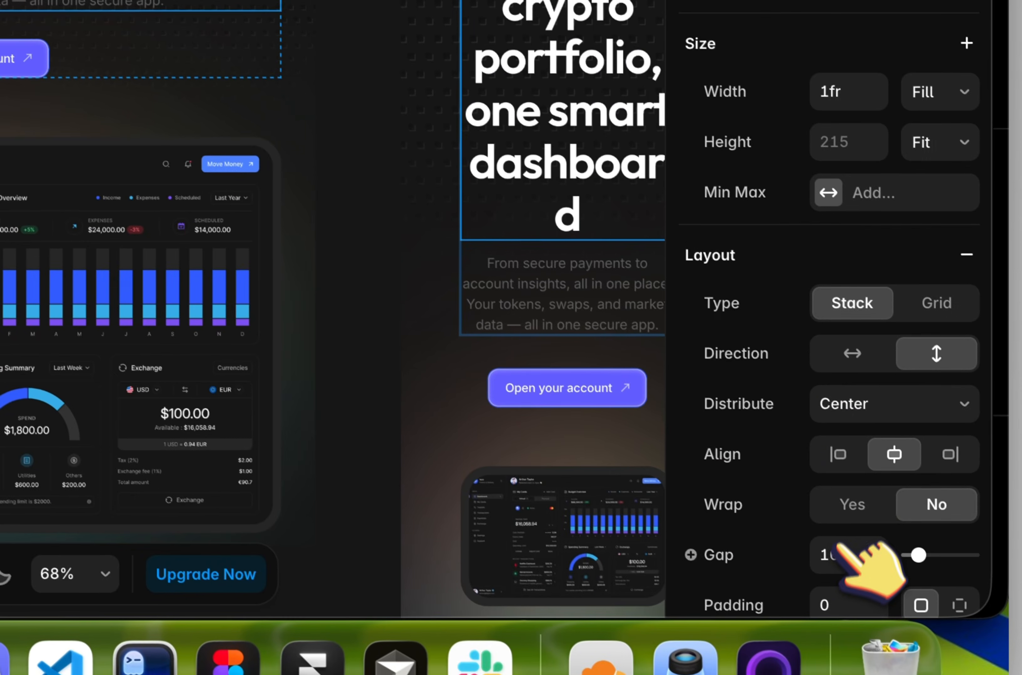
pyautogui.click(835, 556)
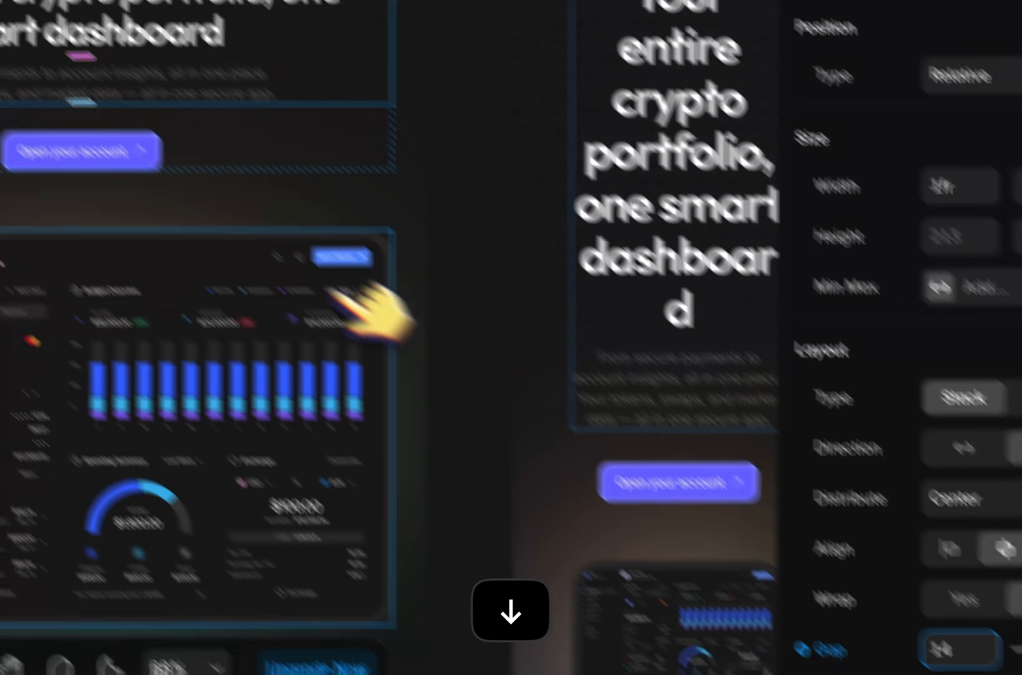
pyautogui.click(89, 115)
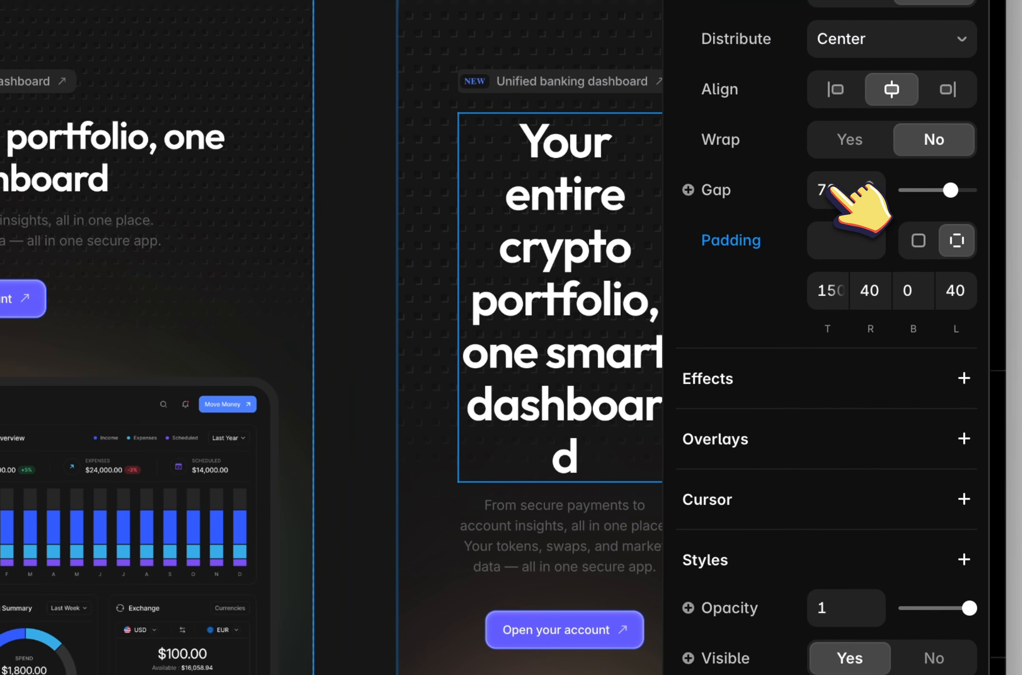
pyautogui.click(830, 188)
pyautogui.press('Return')
# Shrink the Ellipse 1561 glow behind the tablet's dashboard image and centre it horizontally in the container wrapper
pyautogui.click(281, 547)
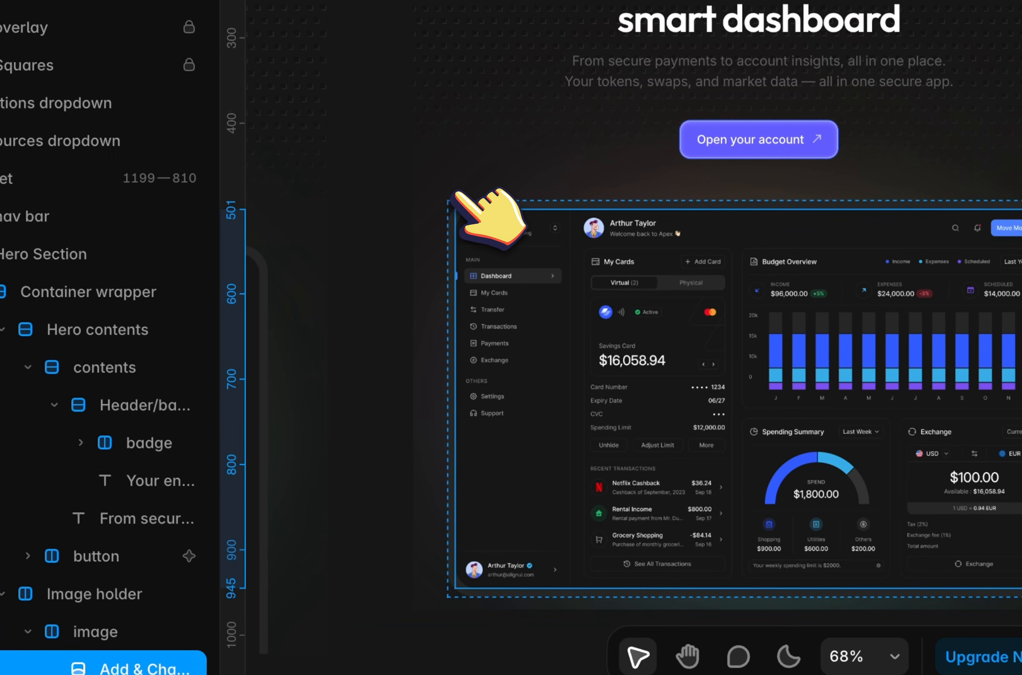
pyautogui.click(483, 198)
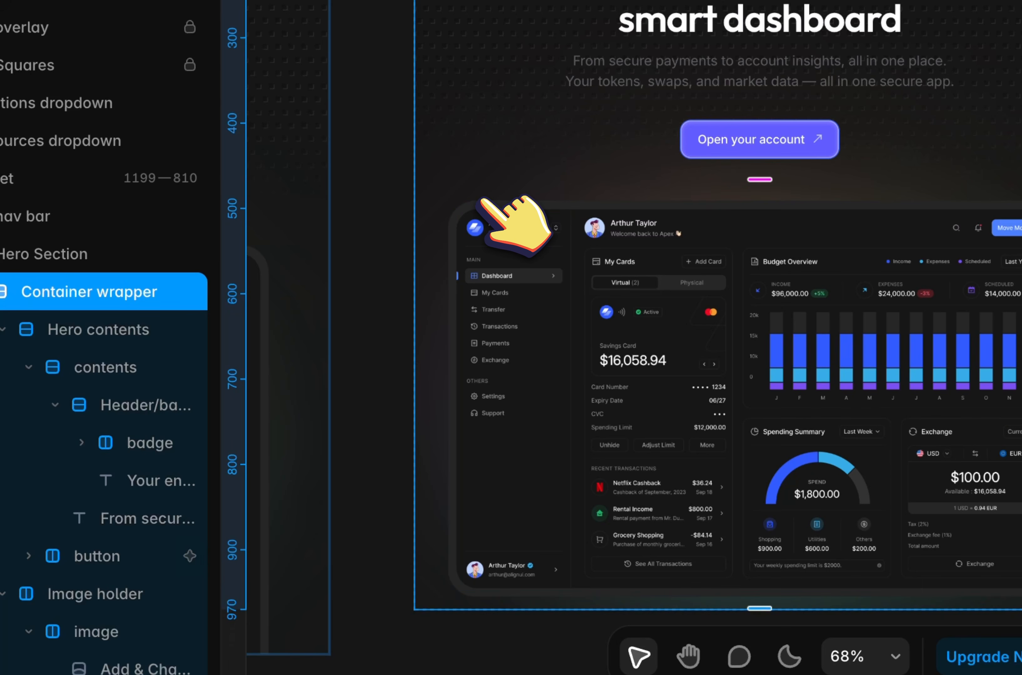
pyautogui.click(498, 205)
pyautogui.scroll(-2, 498, 205)
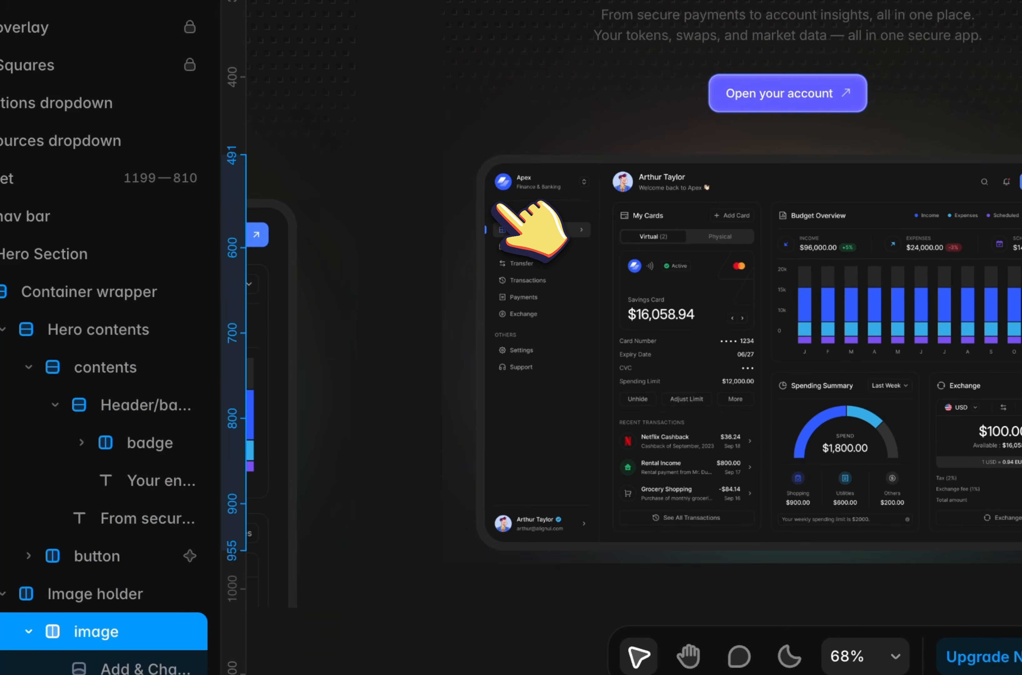
pyautogui.click(466, 238)
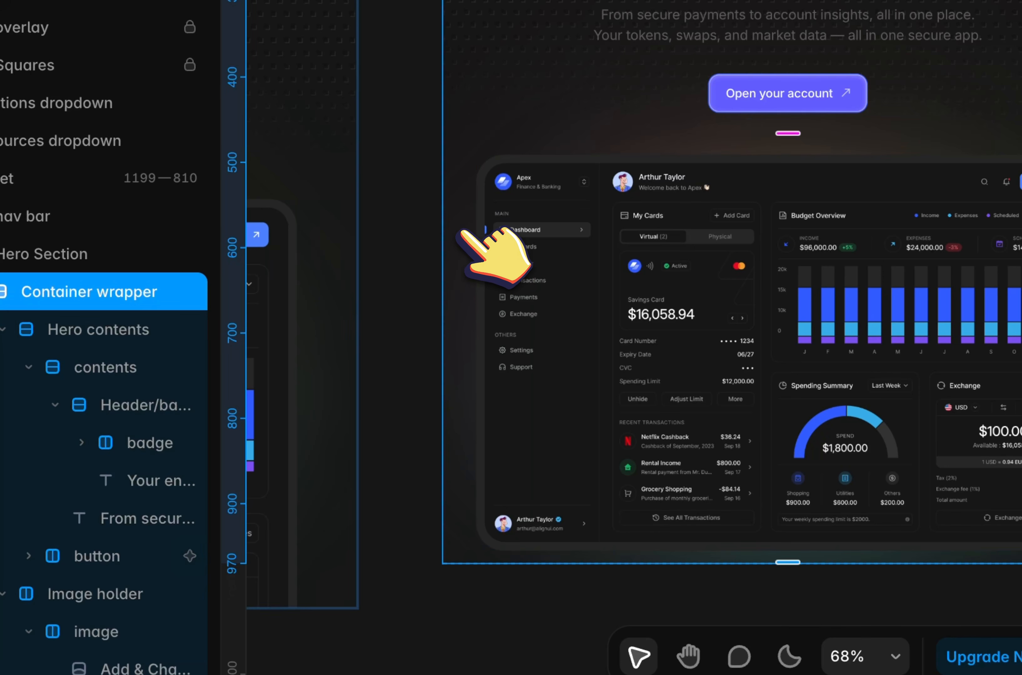
pyautogui.scroll(2, 700, 337)
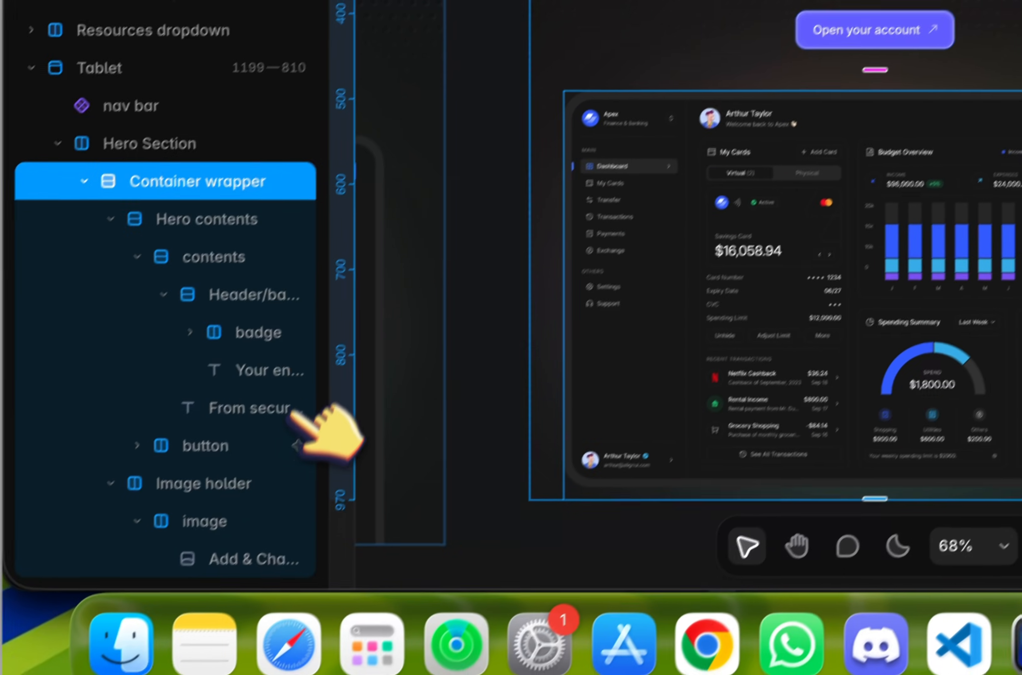
pyautogui.scroll(-4, 292, 421)
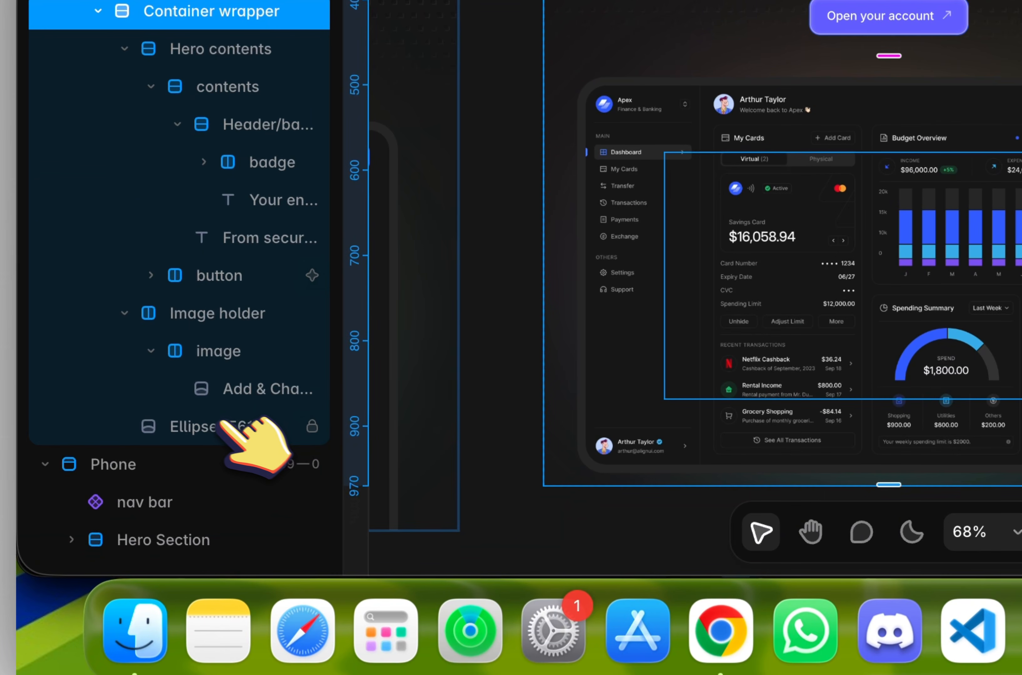
pyautogui.click(239, 441)
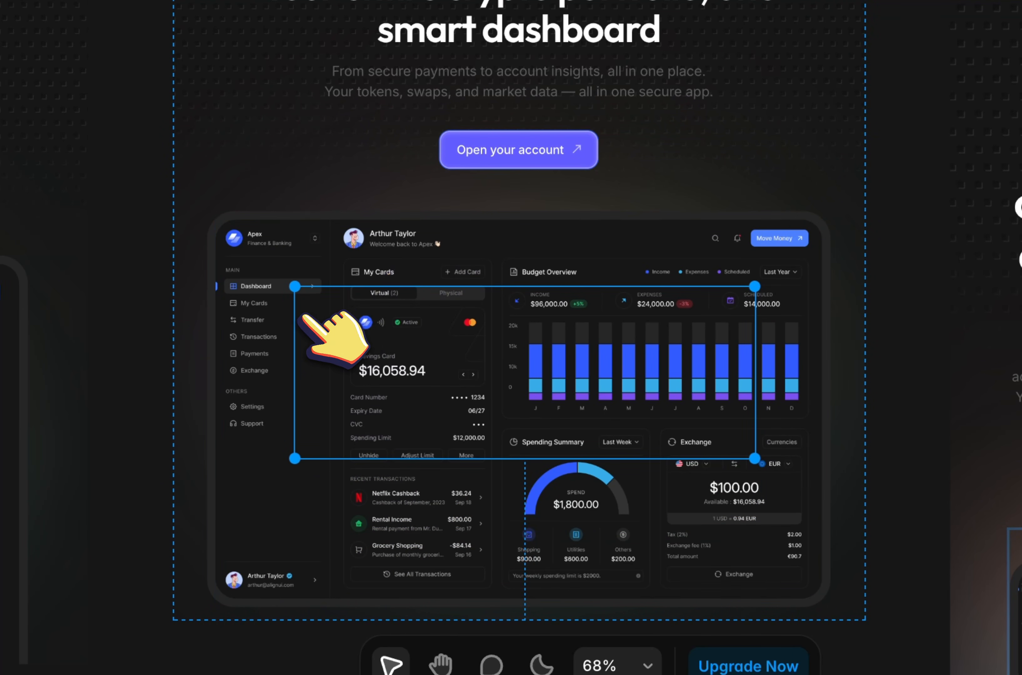
pyautogui.moveTo(330, 314); pyautogui.dragTo(330, 314)
pyautogui.click(737, 251)
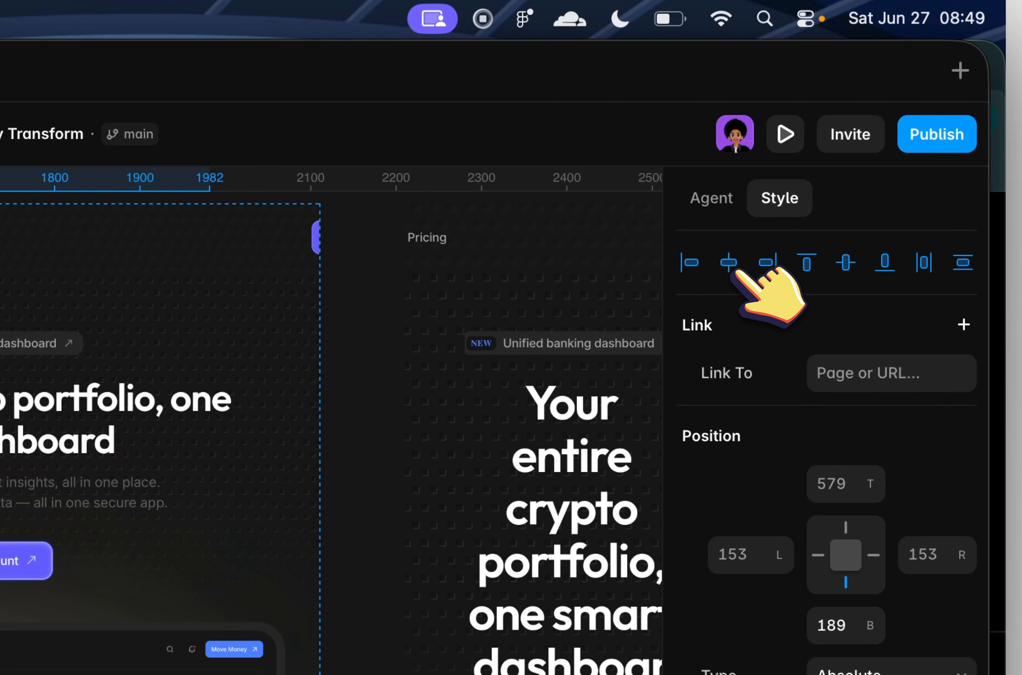
# Set the left and right padding of the phone layout's container wrapper to 20
pyautogui.hscroll(10, 432, 219)
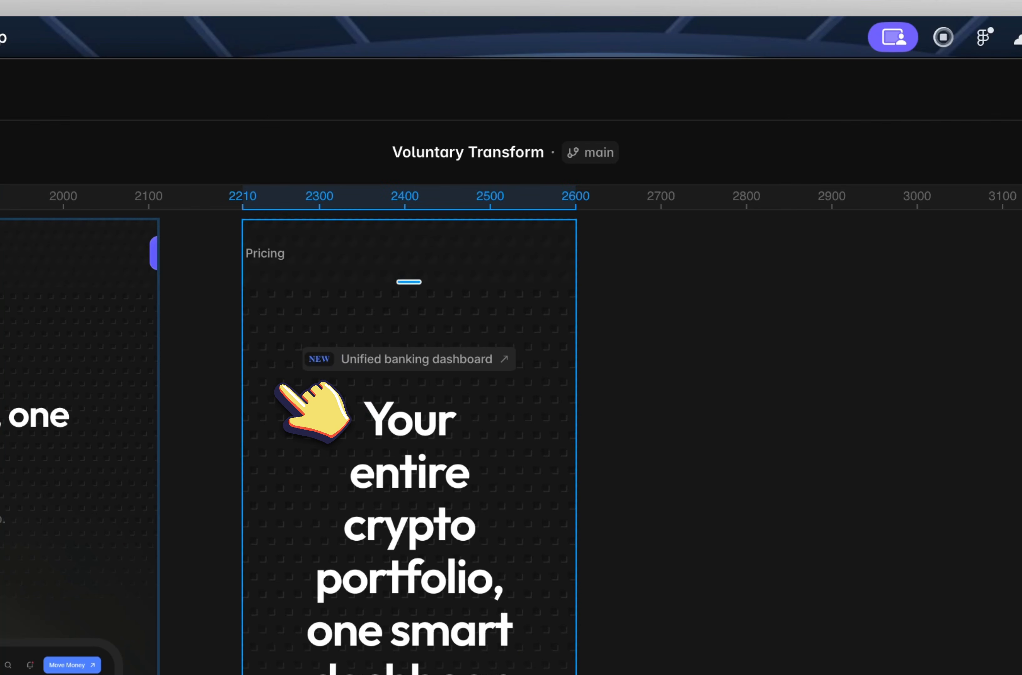
pyautogui.scroll(-5, 857, 505)
pyautogui.scroll(1, 852, 503)
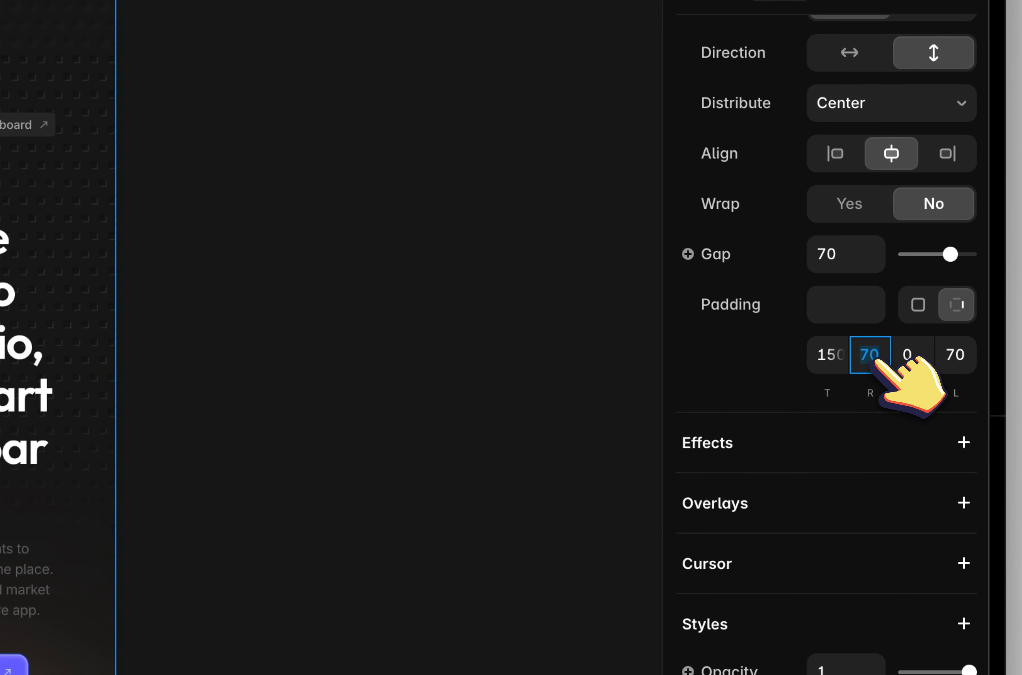
pyautogui.write('20')
pyautogui.press('Tab')
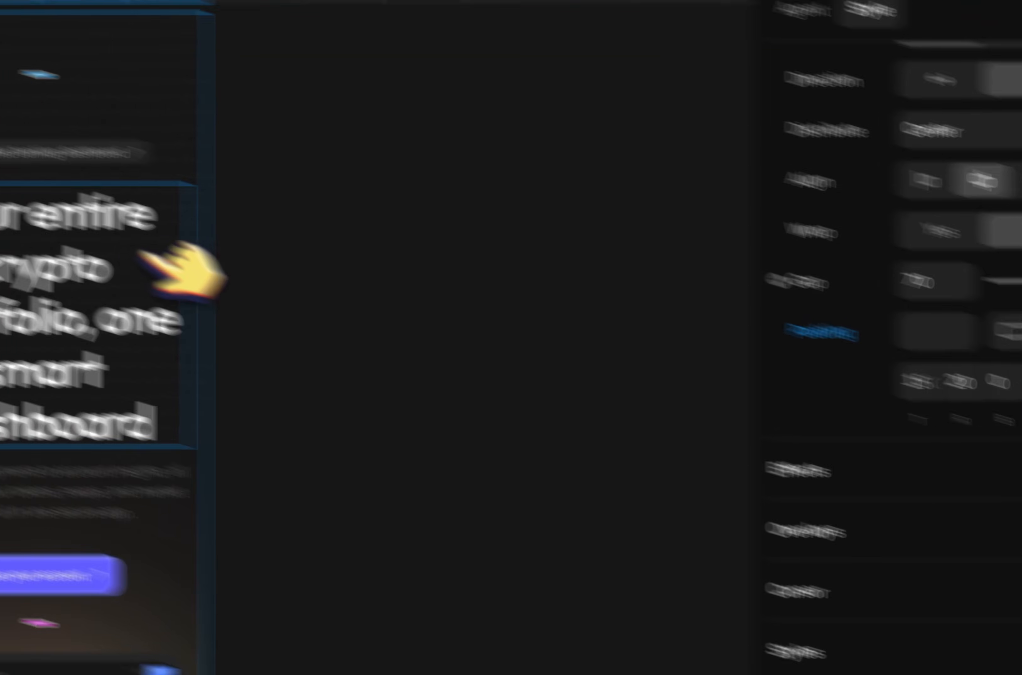
# Try a 24 px font size on the phone hero heading and settle on 34 px
pyautogui.click(8, 232)
pyautogui.scroll(-7, 895, 503)
pyautogui.scroll(-5, 894, 502)
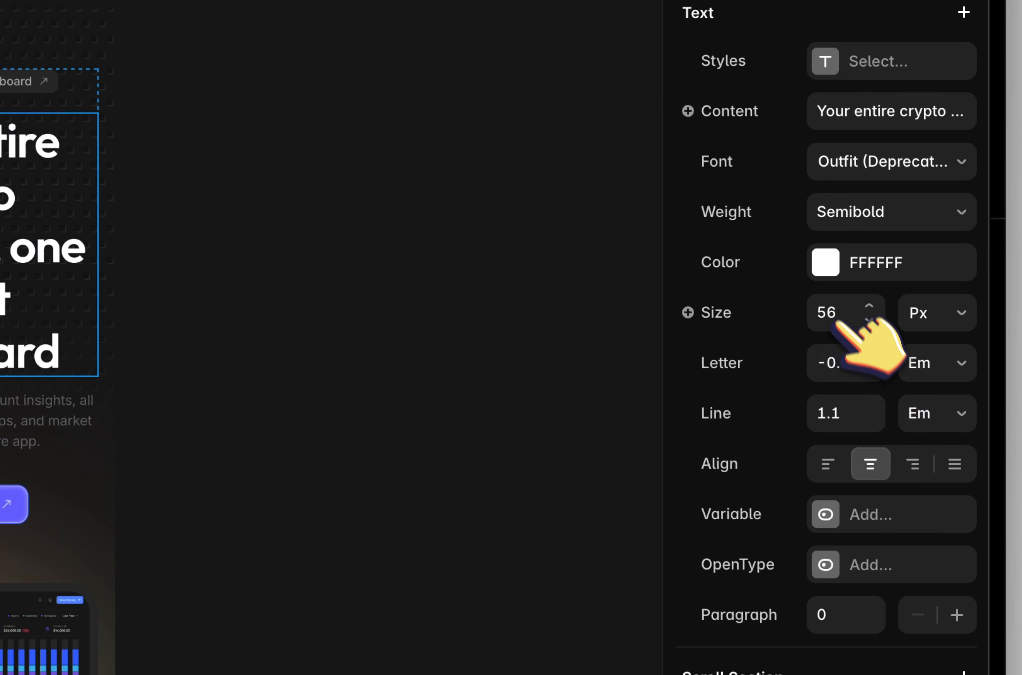
pyautogui.click(833, 308)
pyautogui.write('24')
pyautogui.press('Return')
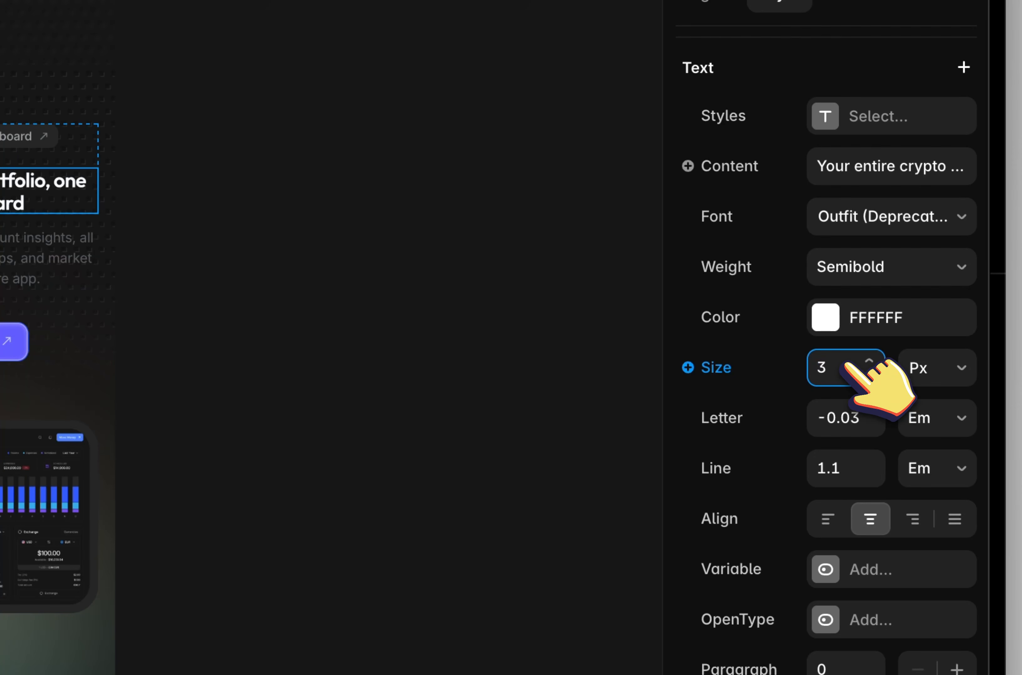
pyautogui.write('34')
pyautogui.press('Return')
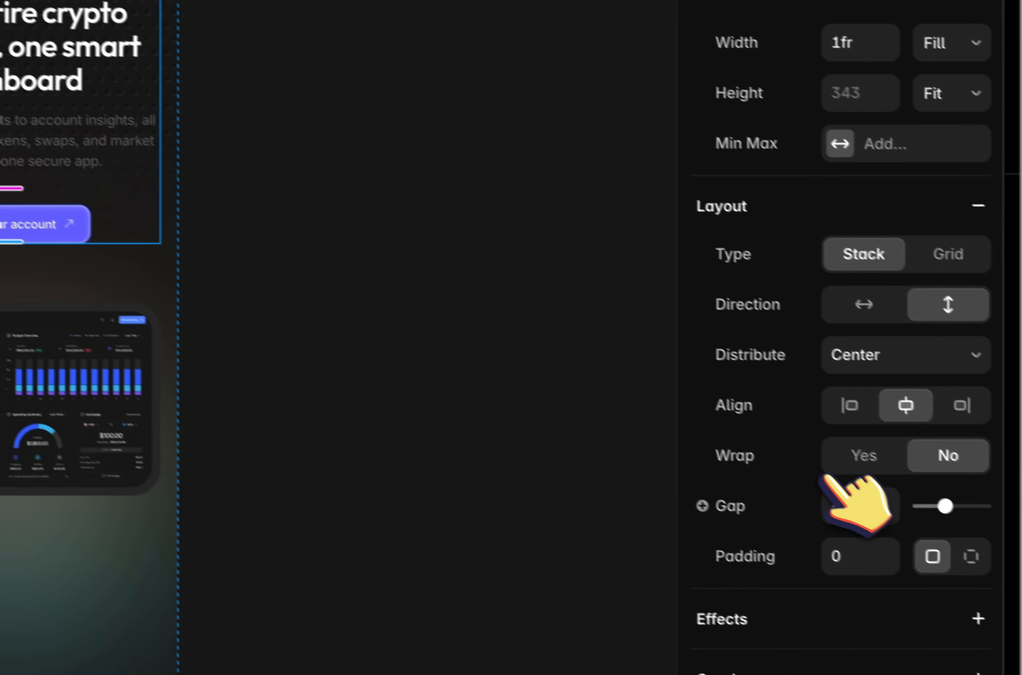
# Reduce the gap of the phone's hero contents stack and make its image holder's height fit the content
pyautogui.click(831, 493)
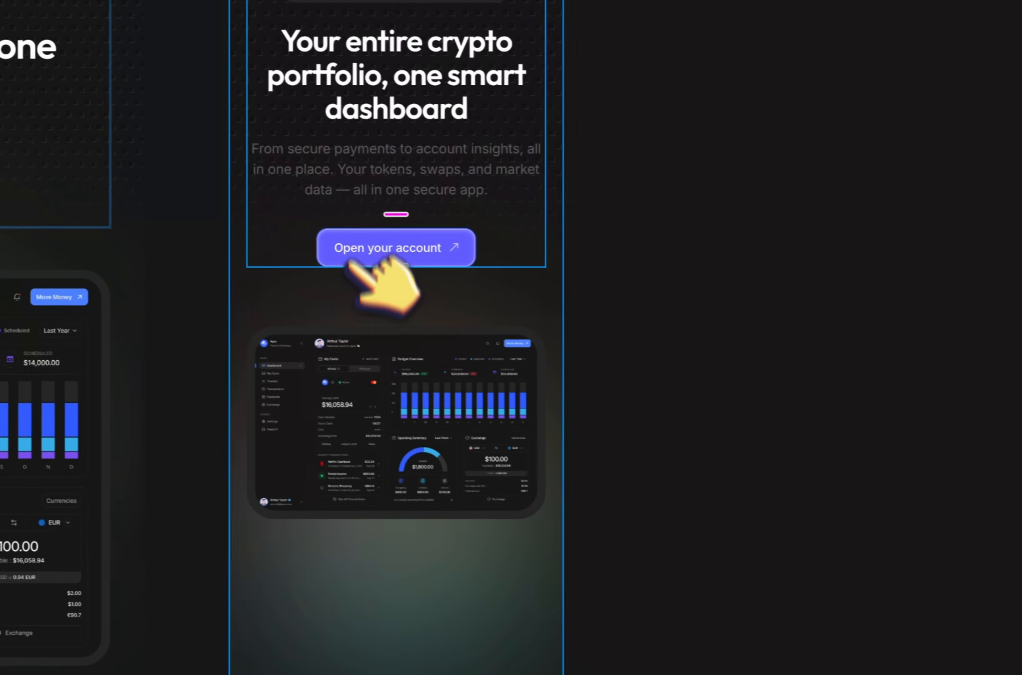
pyautogui.click(352, 306)
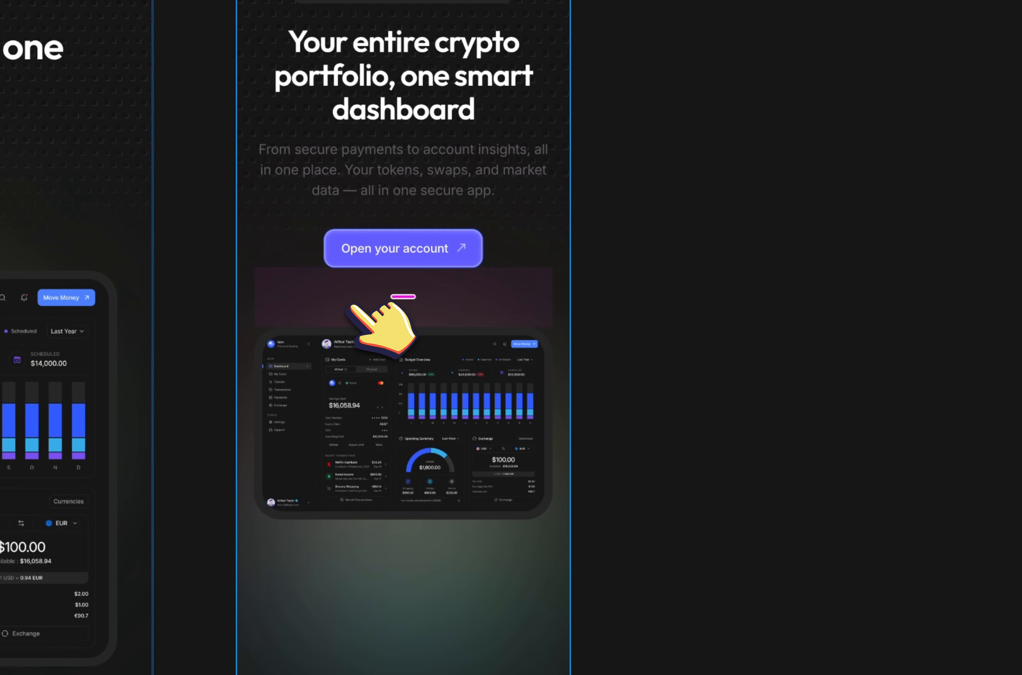
pyautogui.click(373, 532)
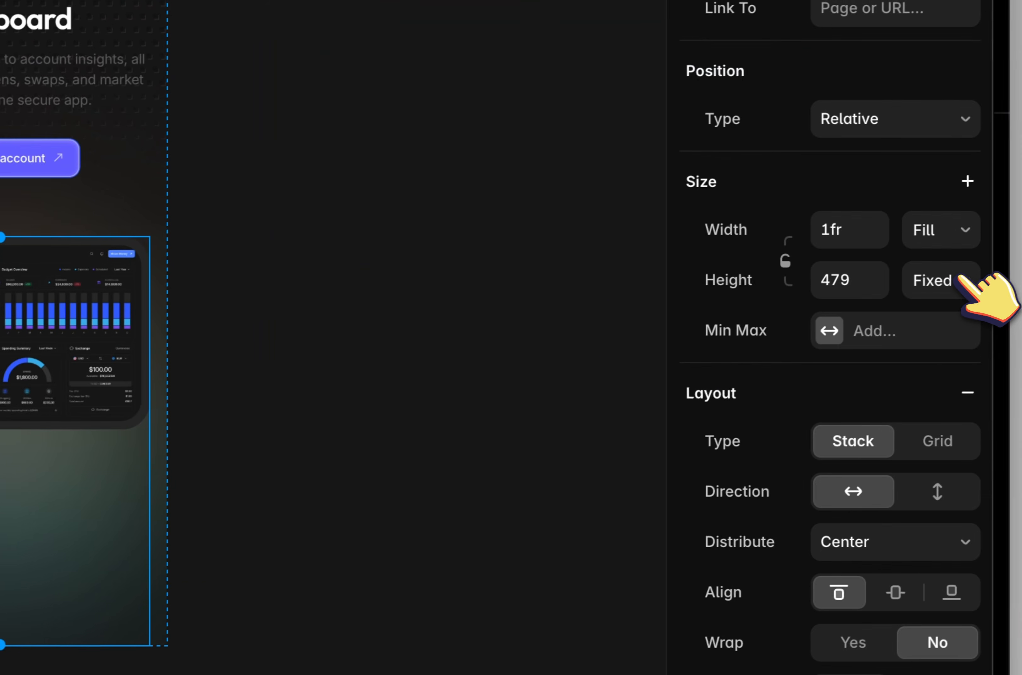
pyautogui.click(959, 279)
pyautogui.click(934, 364)
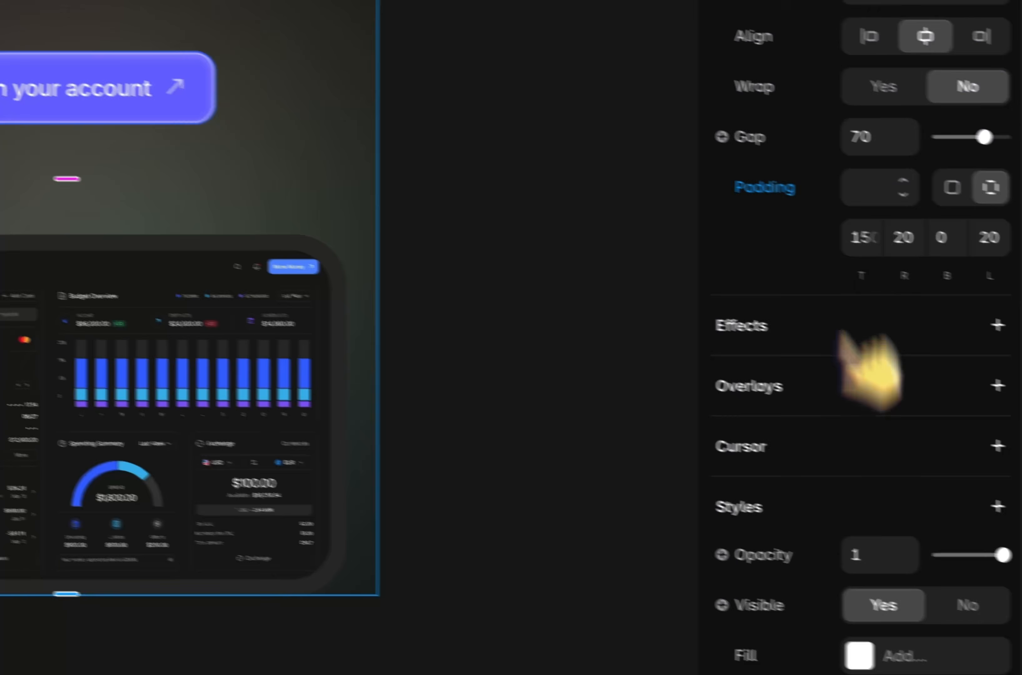
# Set the gap of the phone's container wrapper to 40 and that of its hero contents stack to 28
pyautogui.click(833, 129)
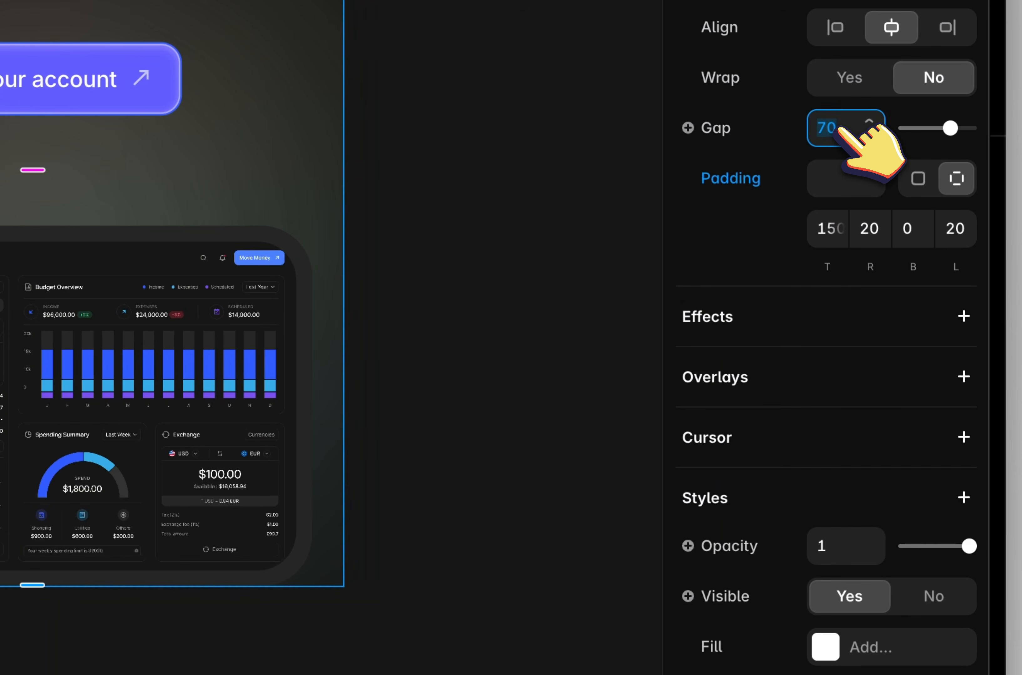
pyautogui.press('Return')
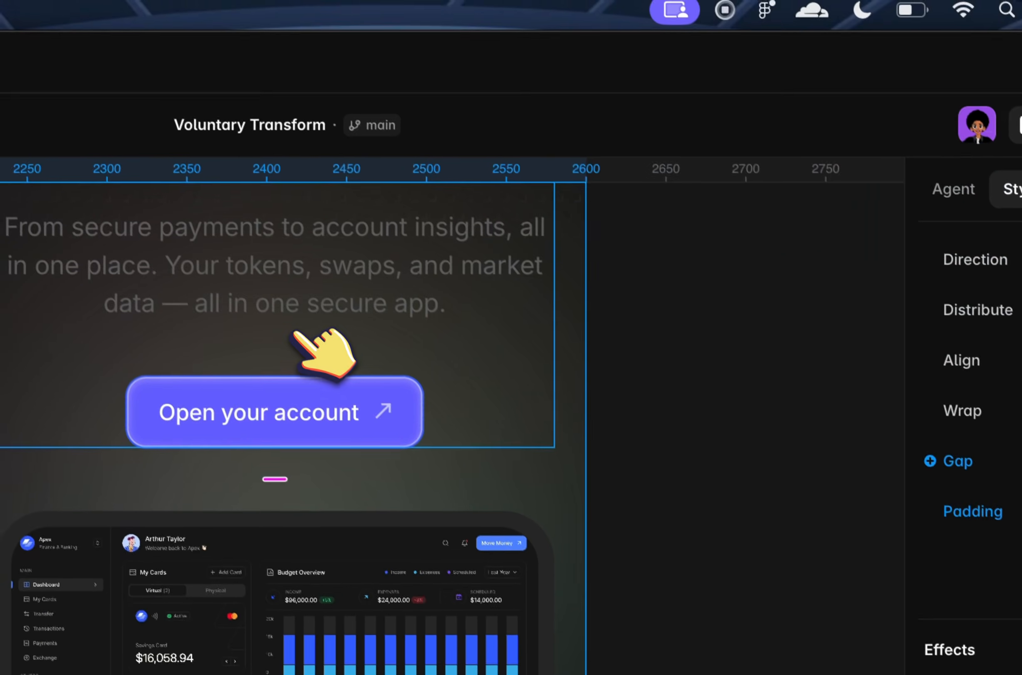
pyautogui.click(293, 332)
pyautogui.click(839, 501)
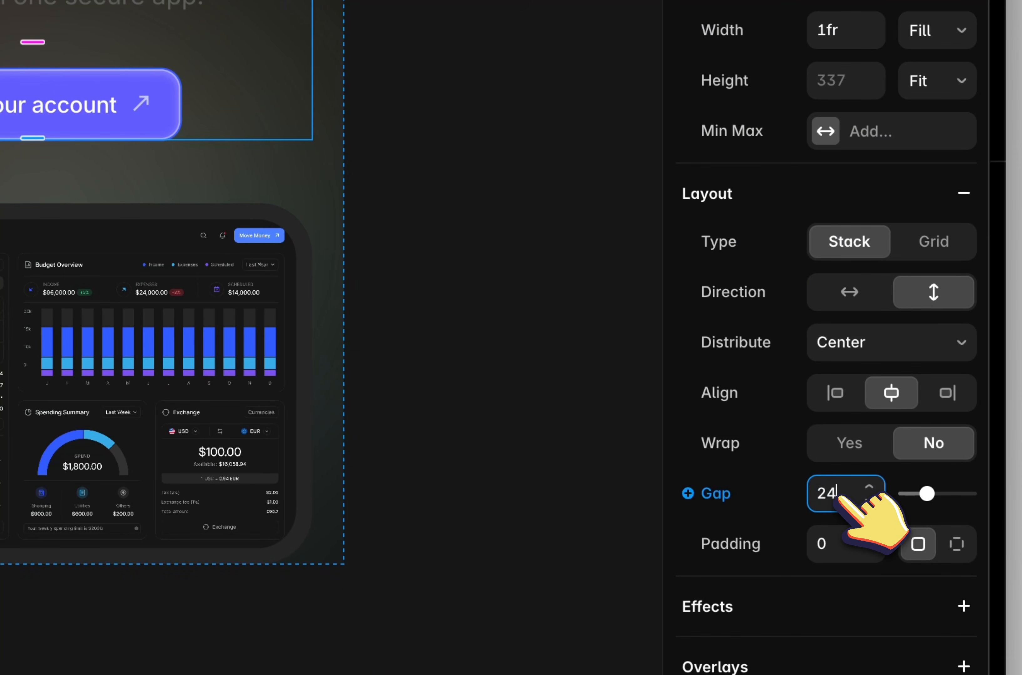
pyautogui.write('28')
pyautogui.press('Return')
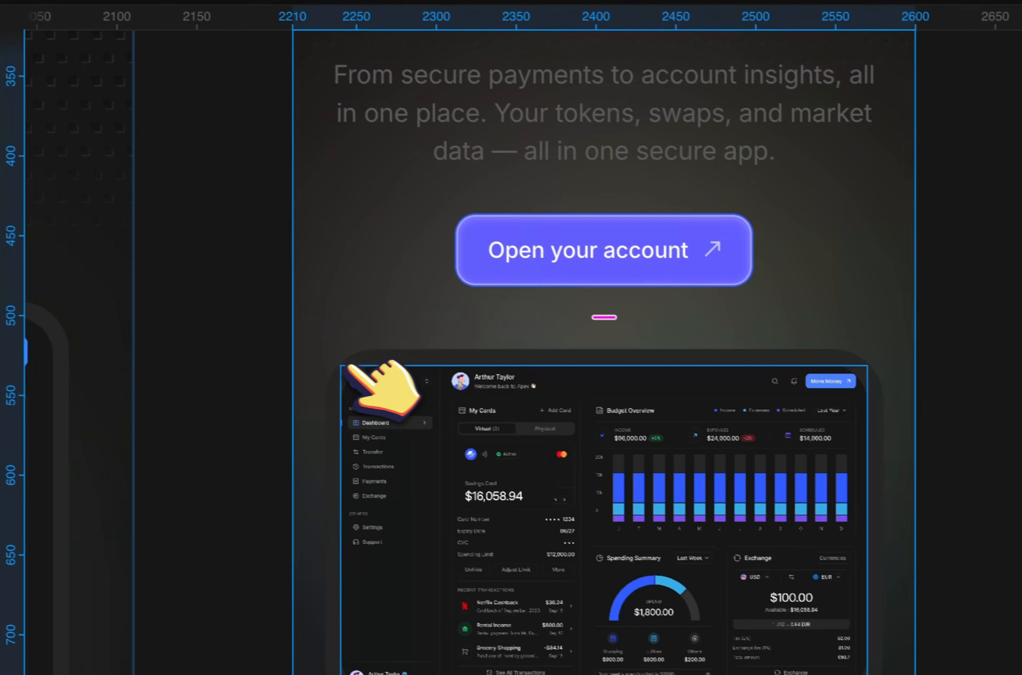
# Set the corner radius of the frame around the phone's dashboard image to 24
pyautogui.click(272, 334)
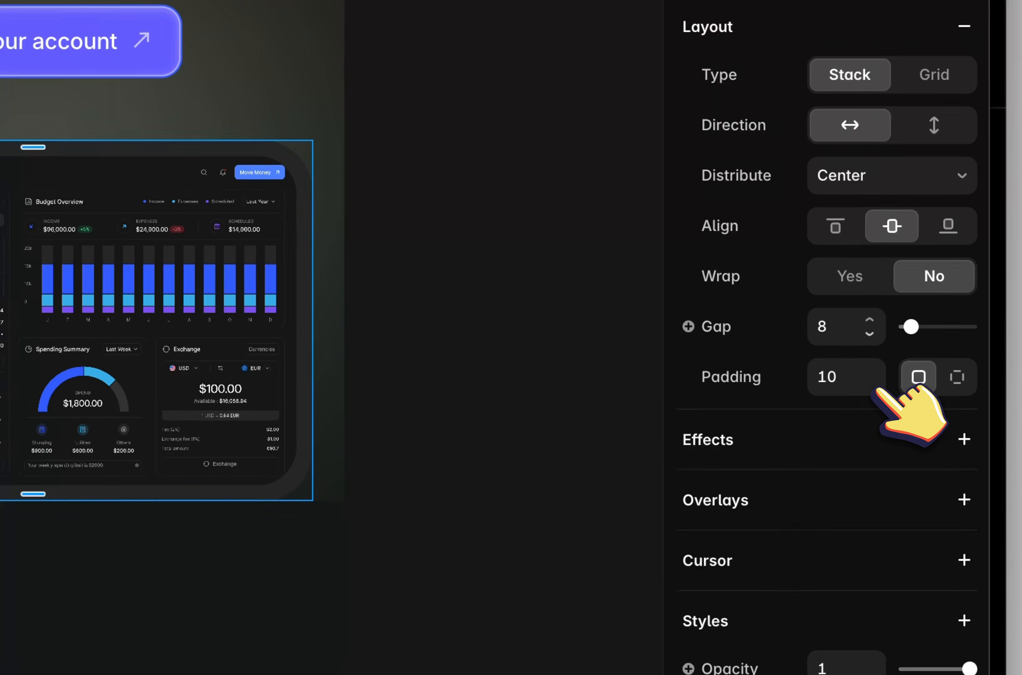
pyautogui.scroll(-5, 912, 407)
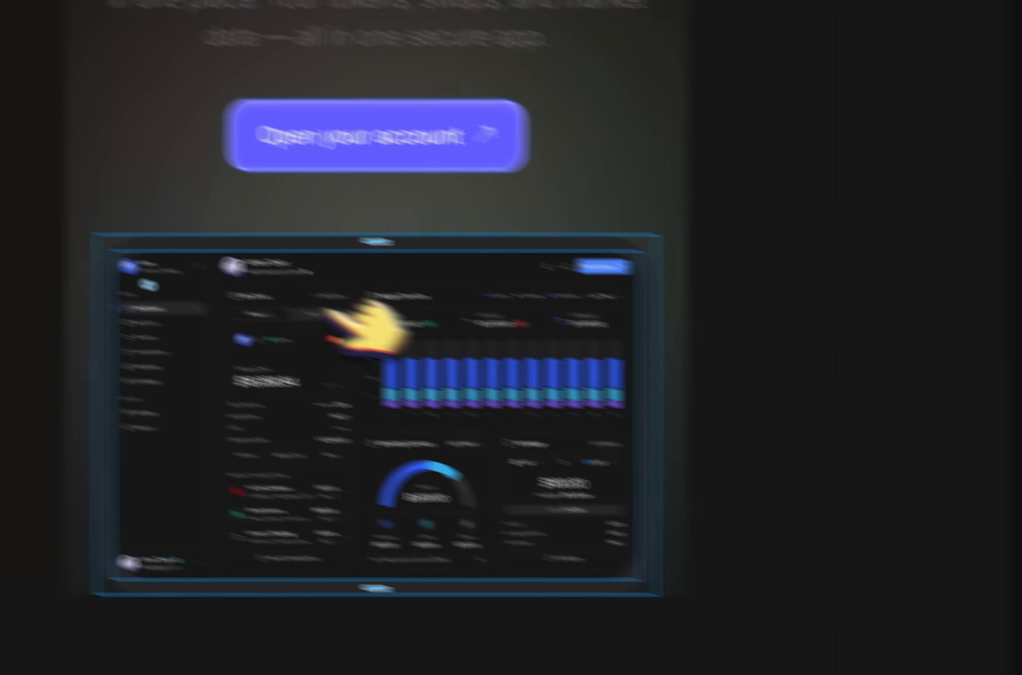
pyautogui.doubleClick(269, 284)
pyautogui.scroll(-5, 955, 449)
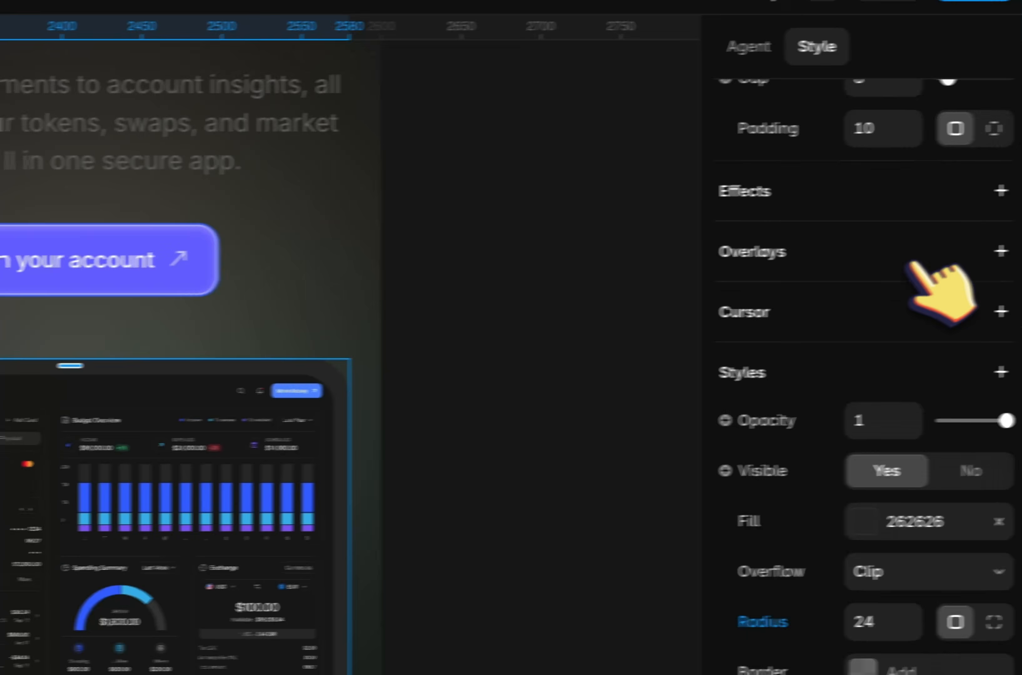
pyautogui.scroll(5, 925, 280)
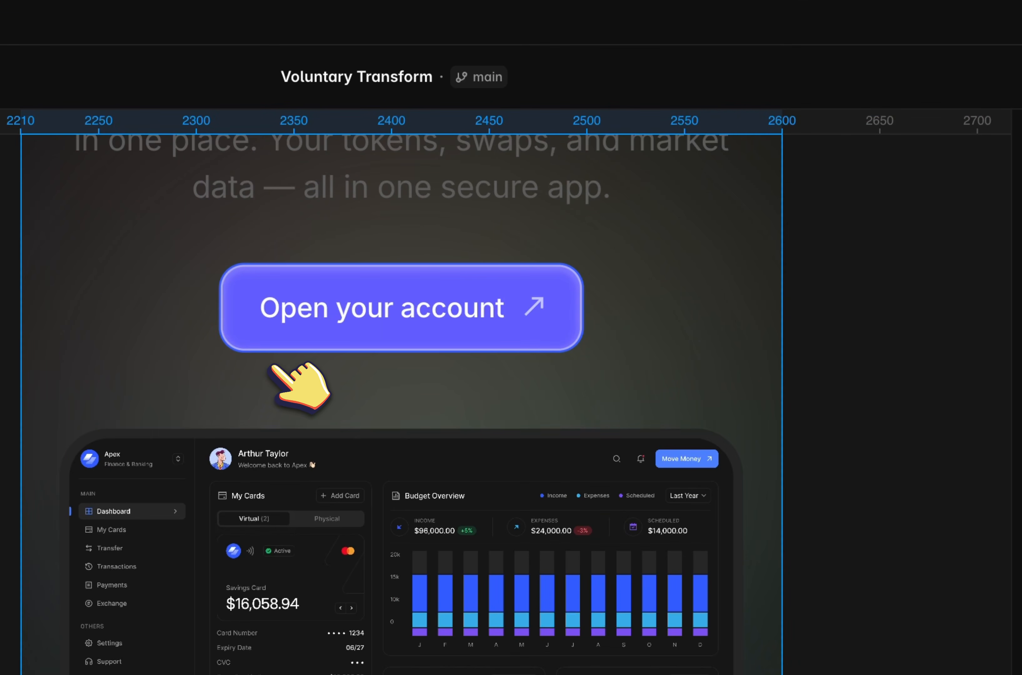
pyautogui.scroll(-5, 270, 368)
pyautogui.scroll(-5, 243, 383)
pyautogui.scroll(3, 241, 386)
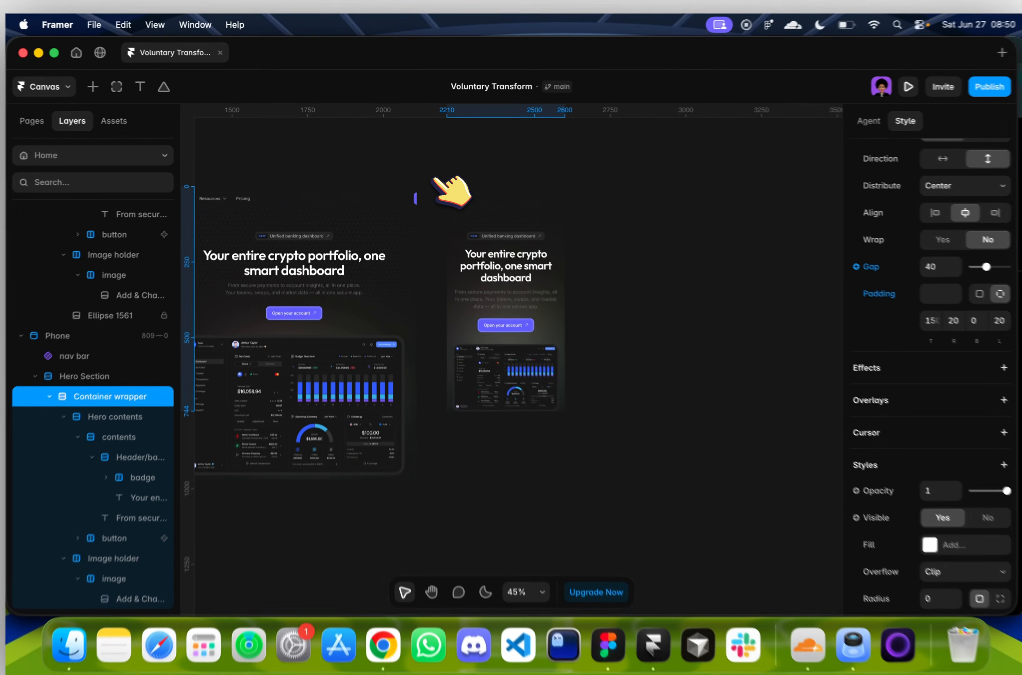
# Try Fill and then Fixed as the height mode of the frame around the phone's dashboard image
pyautogui.scroll(8, 600, 481)
pyautogui.scroll(-3, 600, 482)
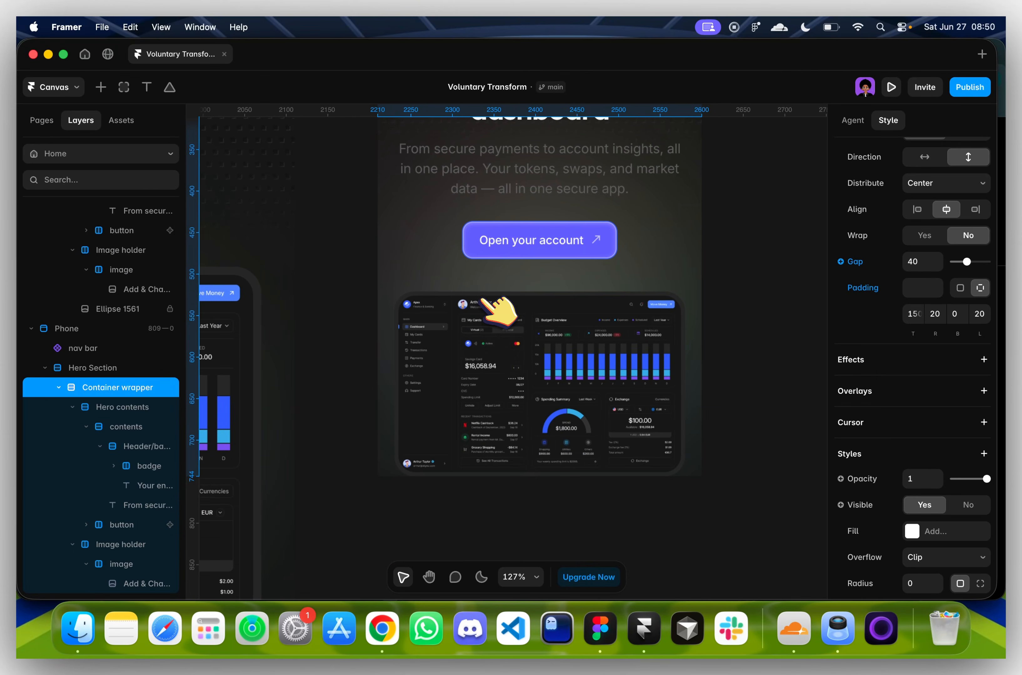
pyautogui.click(434, 298)
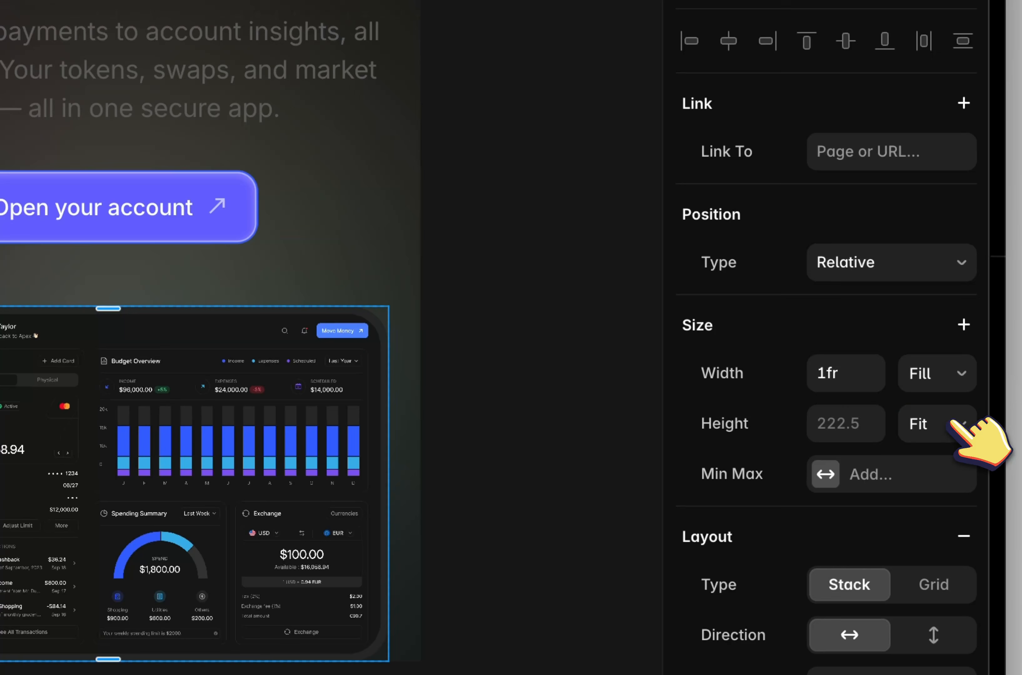
pyautogui.click(950, 423)
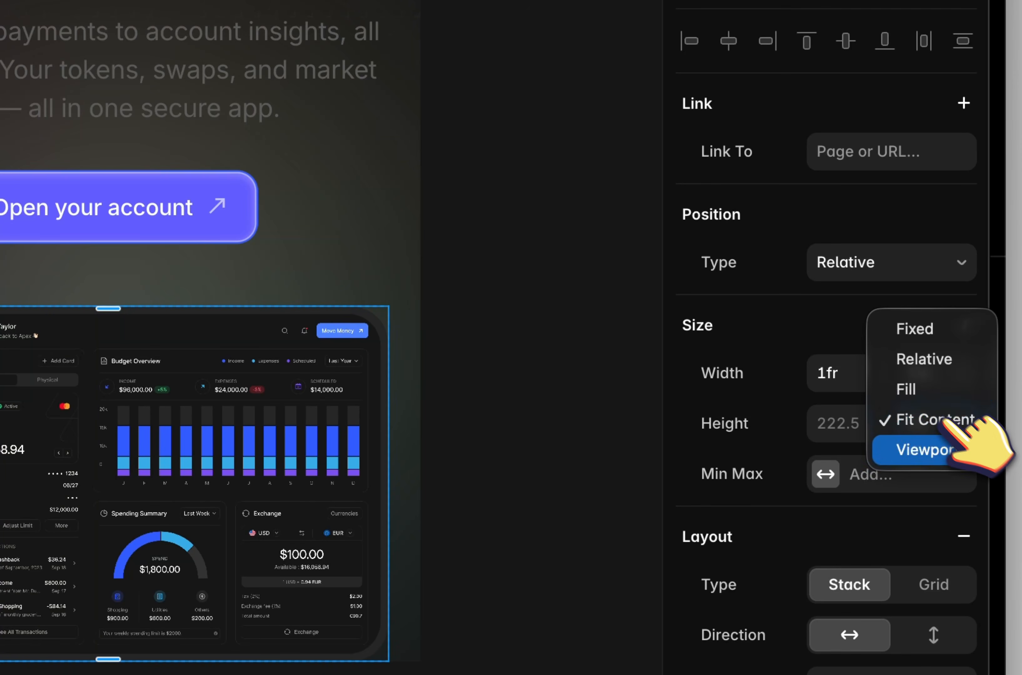
pyautogui.click(924, 397)
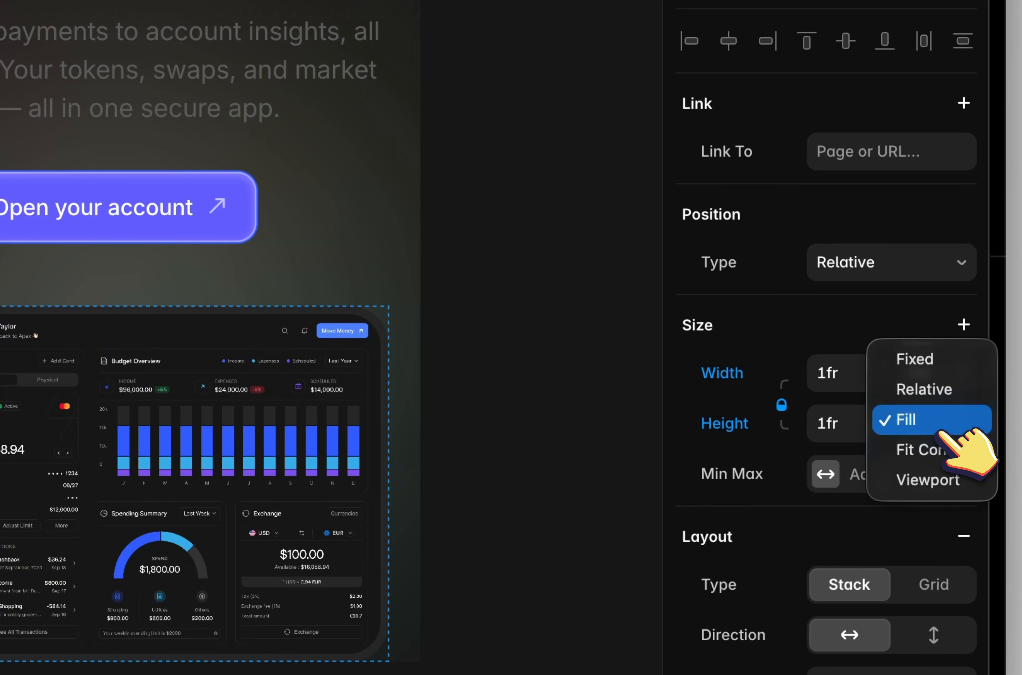
pyautogui.click(914, 362)
# Try a fixed height of about 184 on the phone's dashboard image, then undo the resize
pyautogui.doubleClick(291, 340)
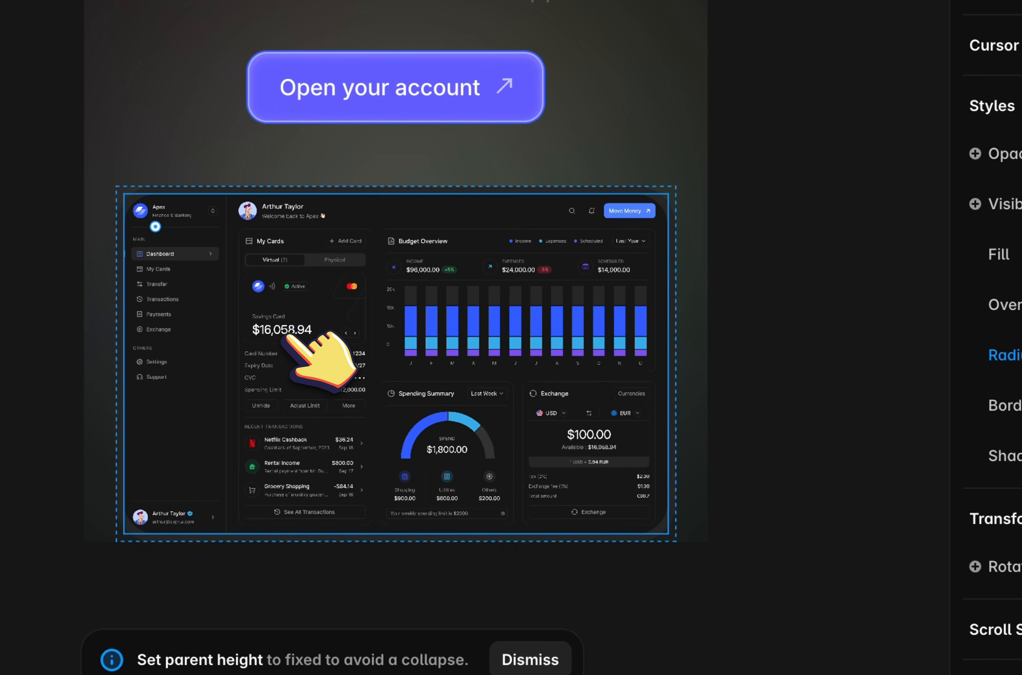
pyautogui.scroll(6, 772, 223)
pyautogui.click(960, 388)
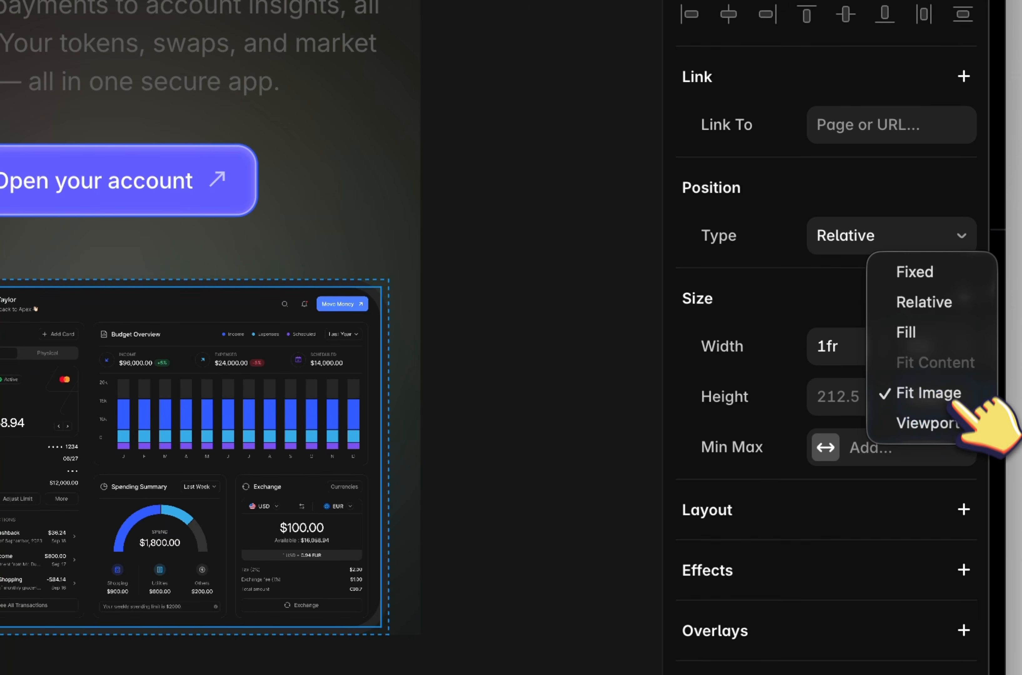
pyautogui.click(920, 279)
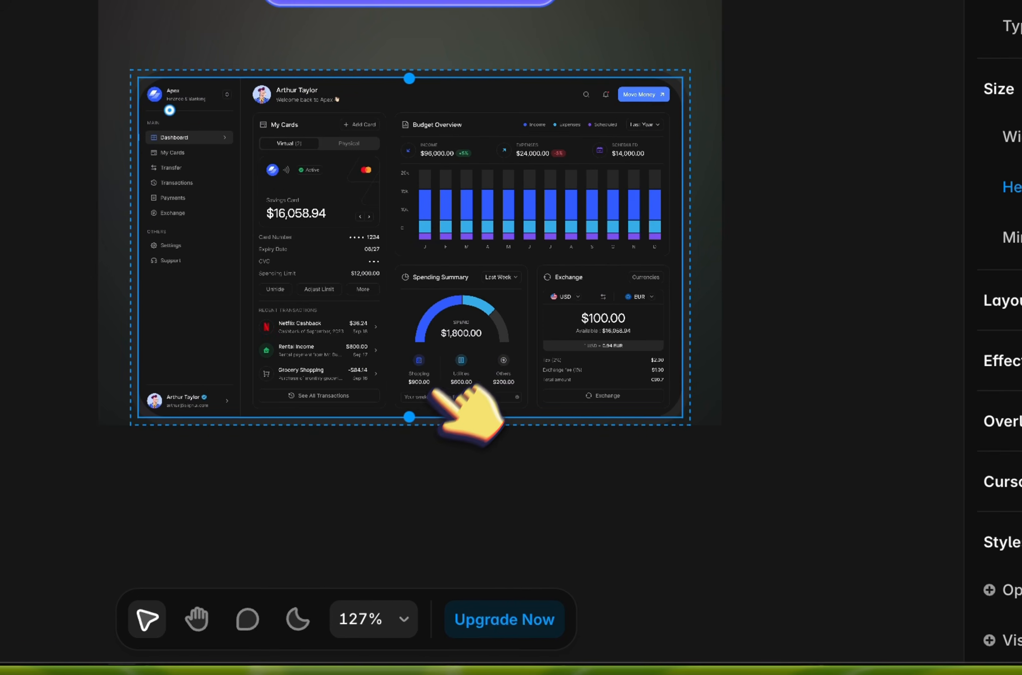
pyautogui.moveTo(440, 424); pyautogui.dragTo(447, 368)
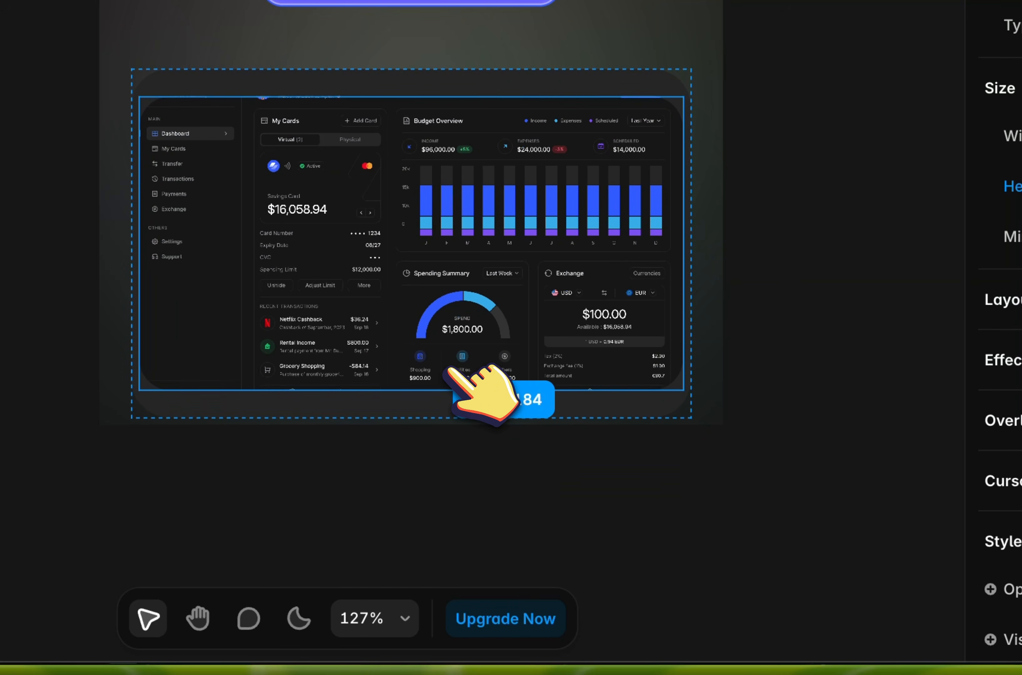
pyautogui.press('super+z')
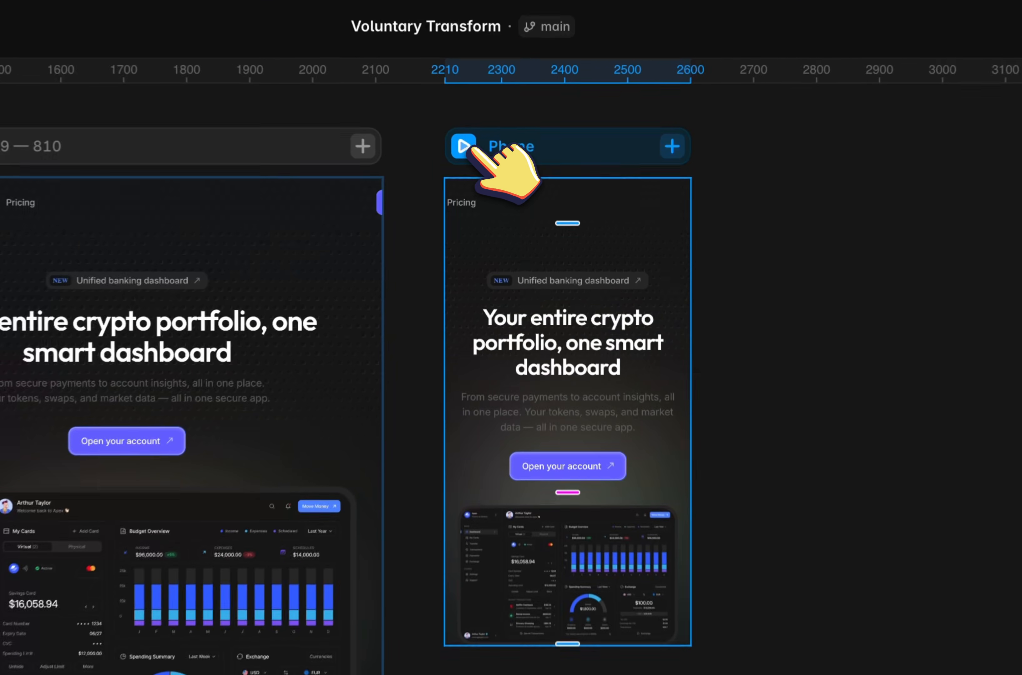
# Preview the phone version of the page, check its hero section, and return to the canvas
pyautogui.click(507, 150)
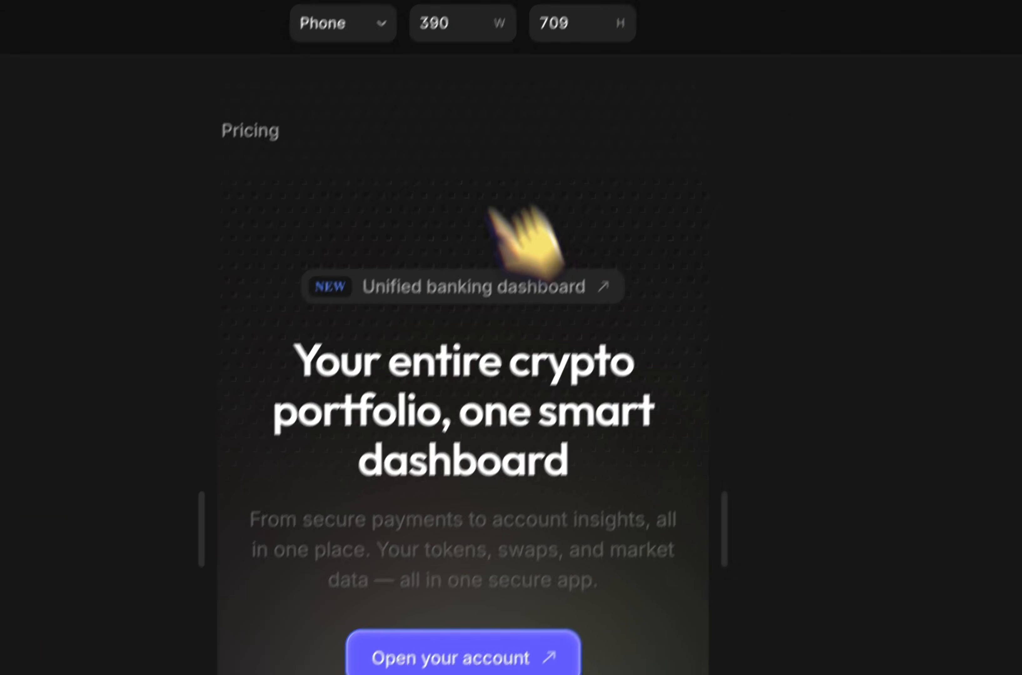
pyautogui.scroll(1, 719, 420)
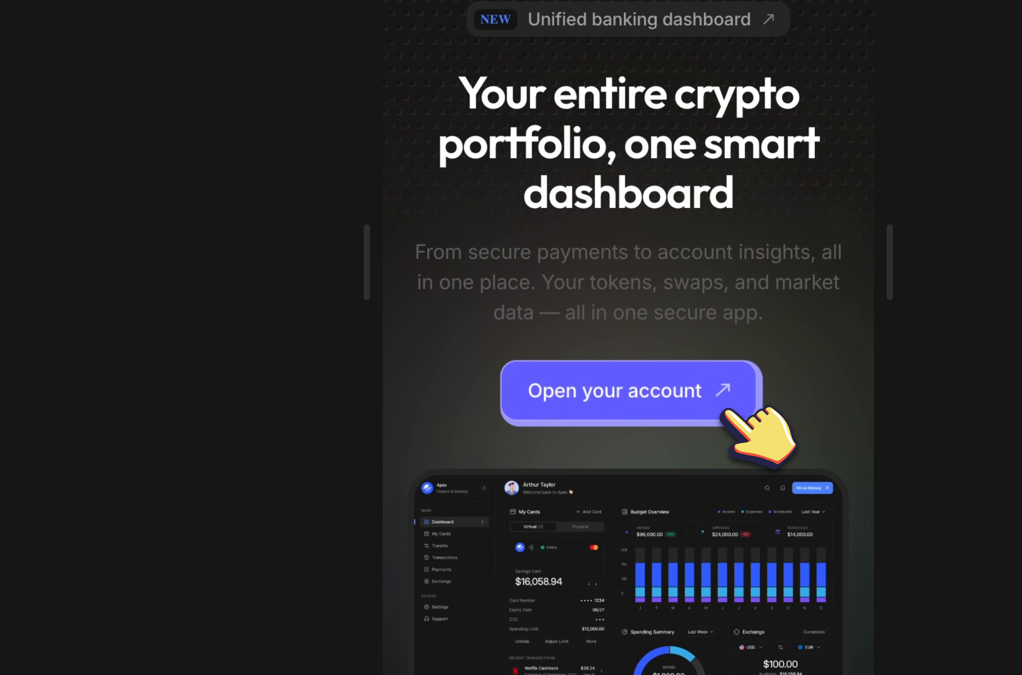
pyautogui.scroll(-1, 726, 412)
pyautogui.click(68, 152)
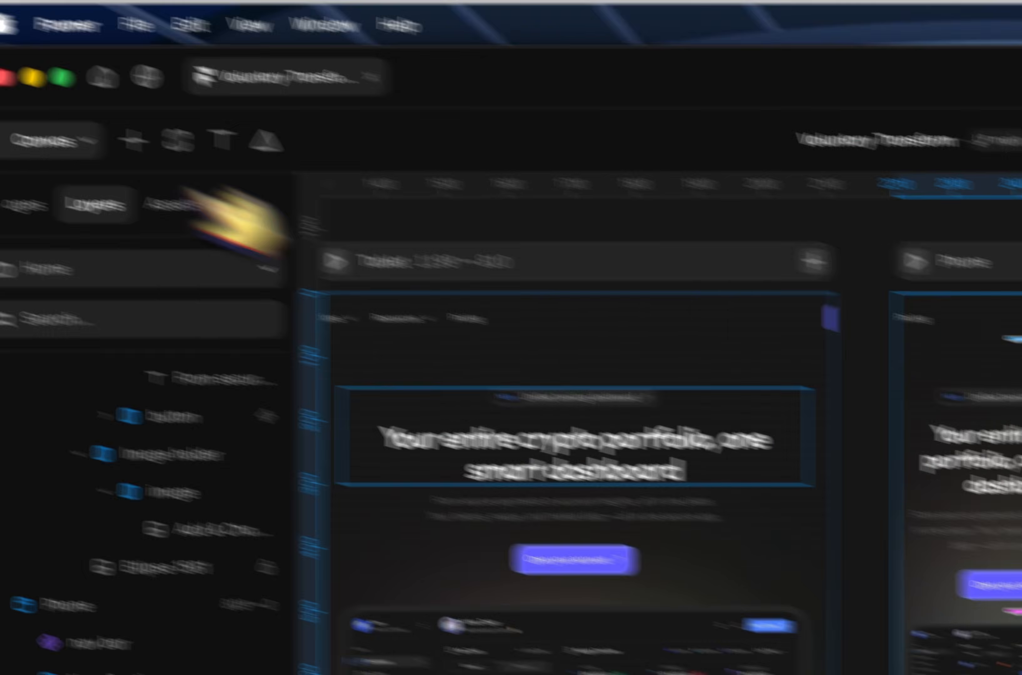
# Set the height of the ellipse behind the phone's dashboard image to 18%
pyautogui.hscroll(-3, 850, 493)
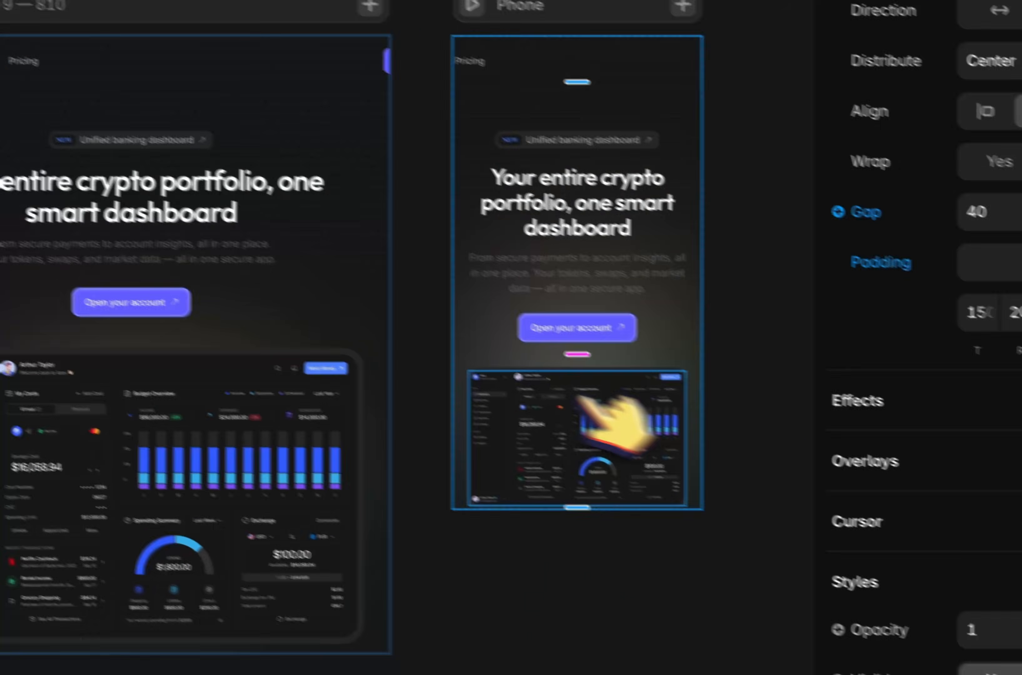
pyautogui.doubleClick(483, 373)
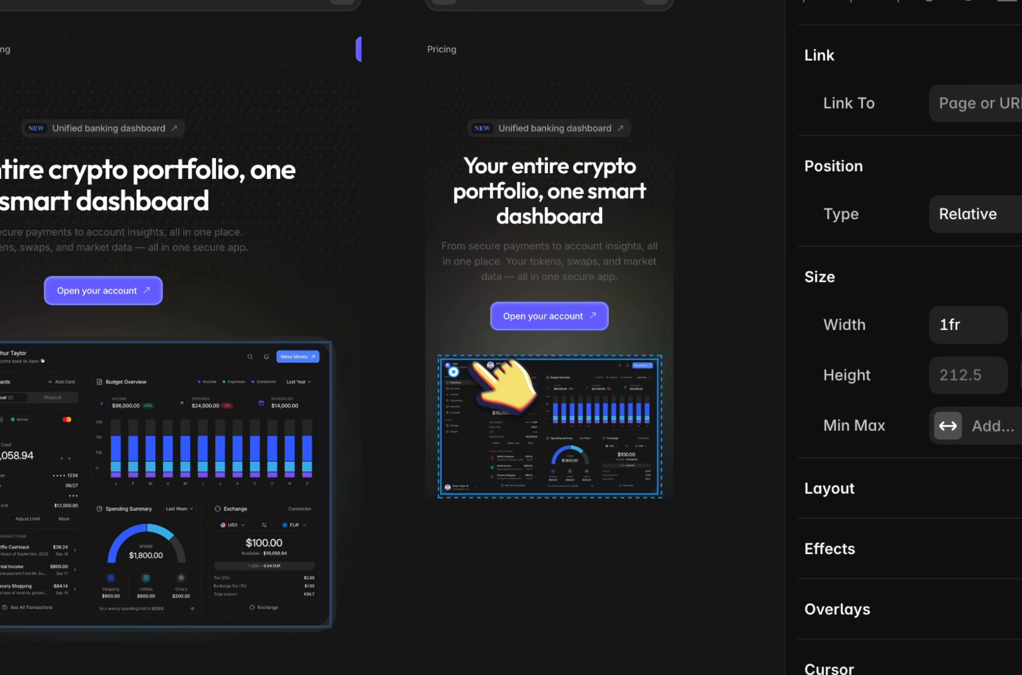
pyautogui.click(451, 326)
pyautogui.click(434, 351)
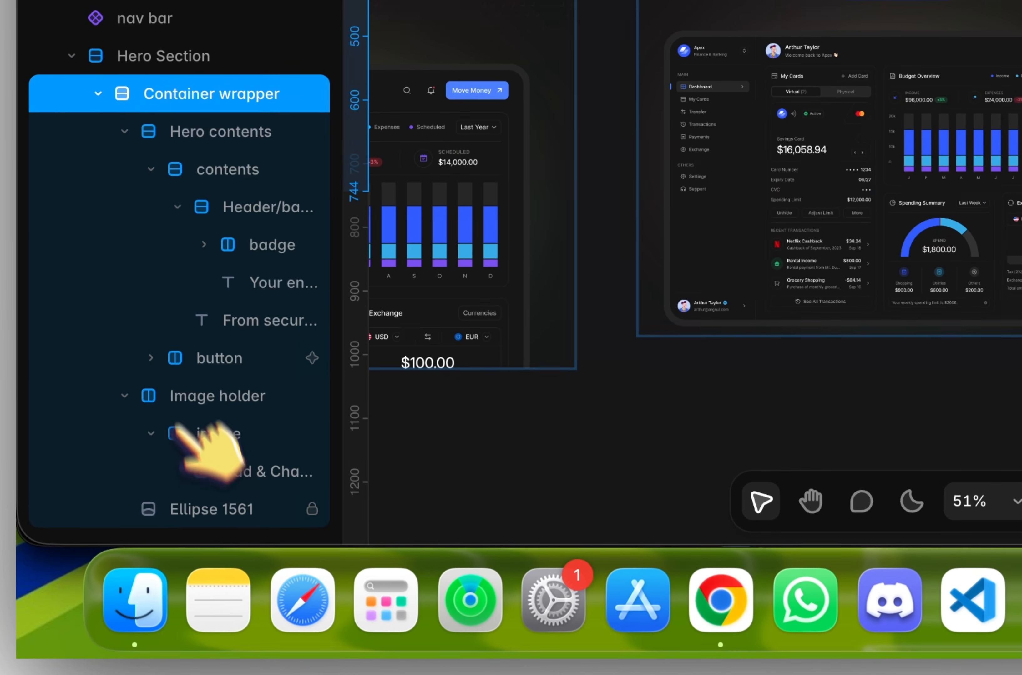
pyautogui.click(186, 493)
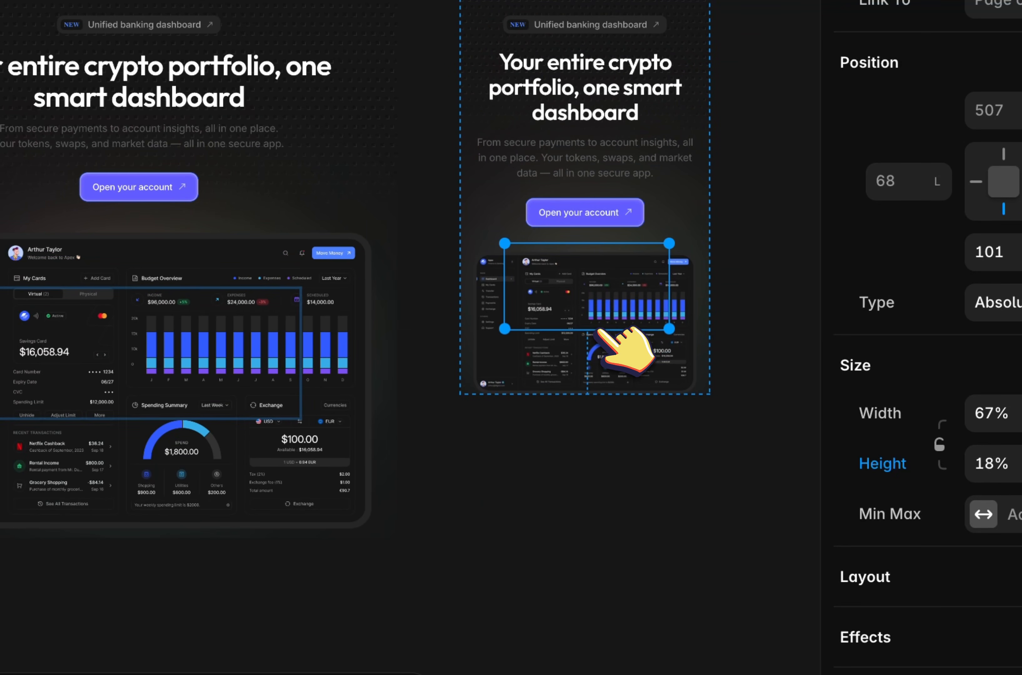
pyautogui.click(600, 342)
pyautogui.click(439, 476)
# Preview the page at desktop size, resize the preview's width to check the layout, and return to the canvas
pyautogui.scroll(1, 440, 476)
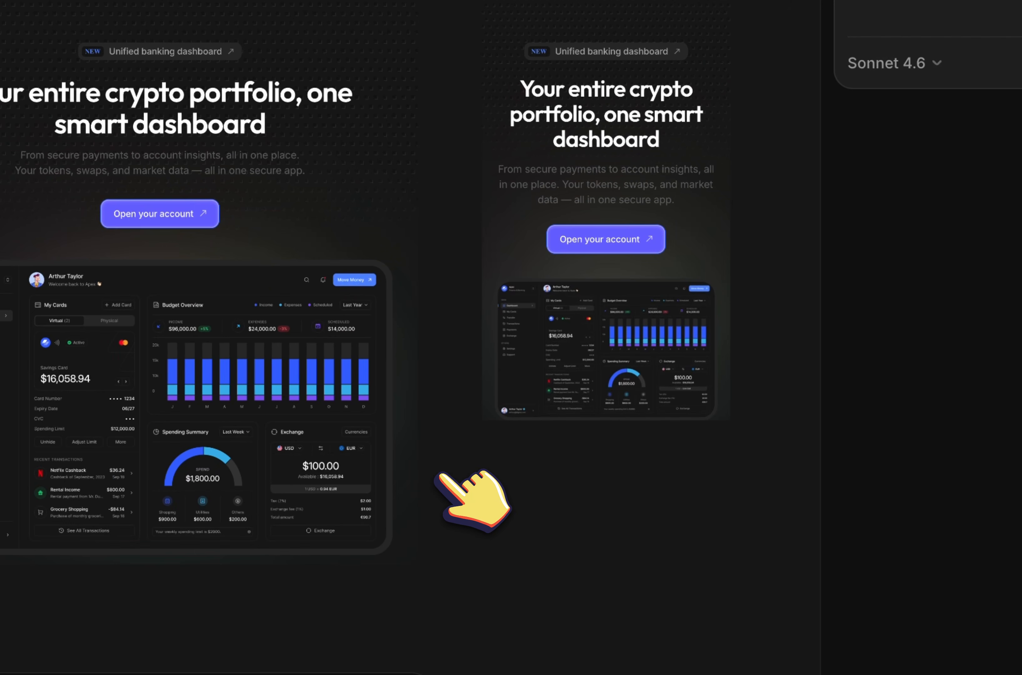
pyautogui.hscroll(-6, 441, 475)
pyautogui.hscroll(5, 441, 475)
pyautogui.scroll(-3, 441, 475)
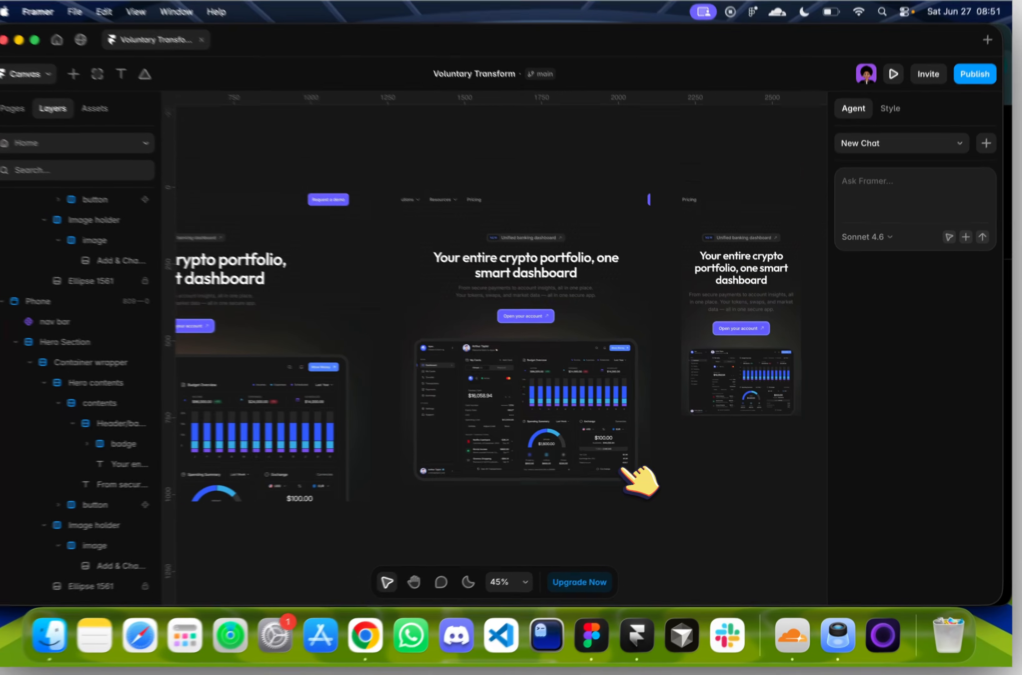
pyautogui.press('super+p')
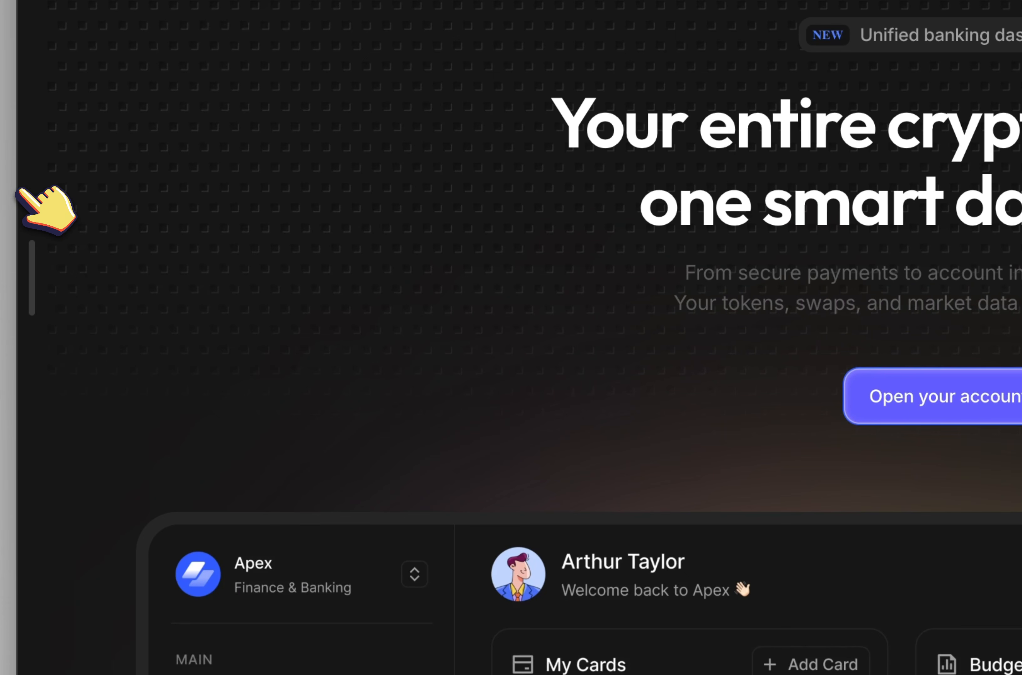
pyautogui.moveTo(137, 236); pyautogui.dragTo(21, 365)
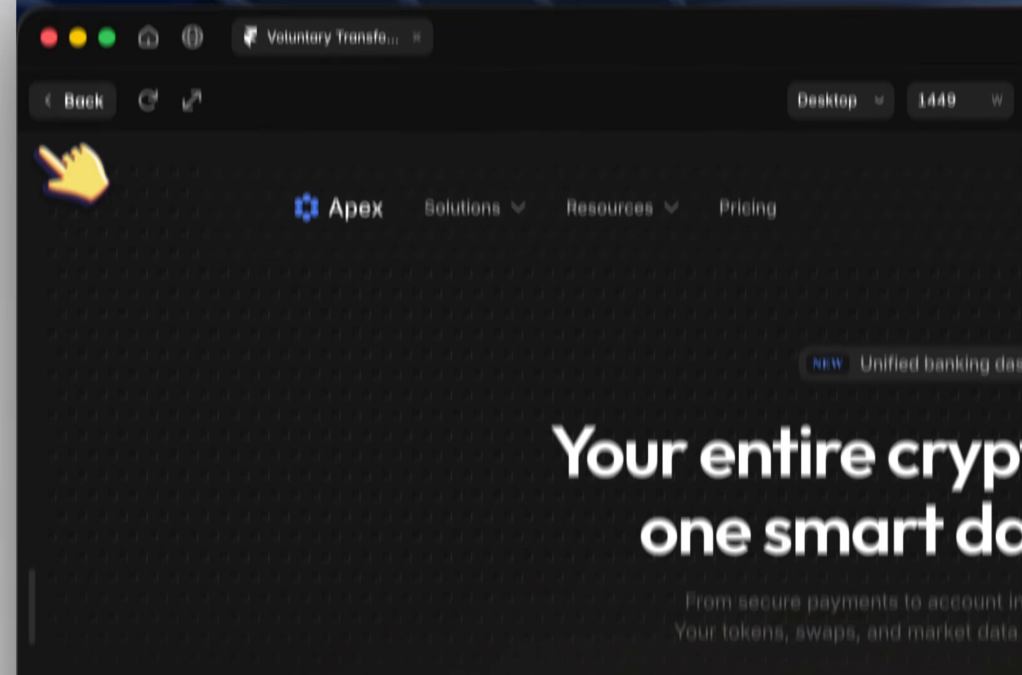
pyautogui.click(54, 105)
# Open the desktop page's nav bar component for editing and select its tablet variant
pyautogui.scroll(3, 461, 342)
pyautogui.hscroll(-10, 460, 342)
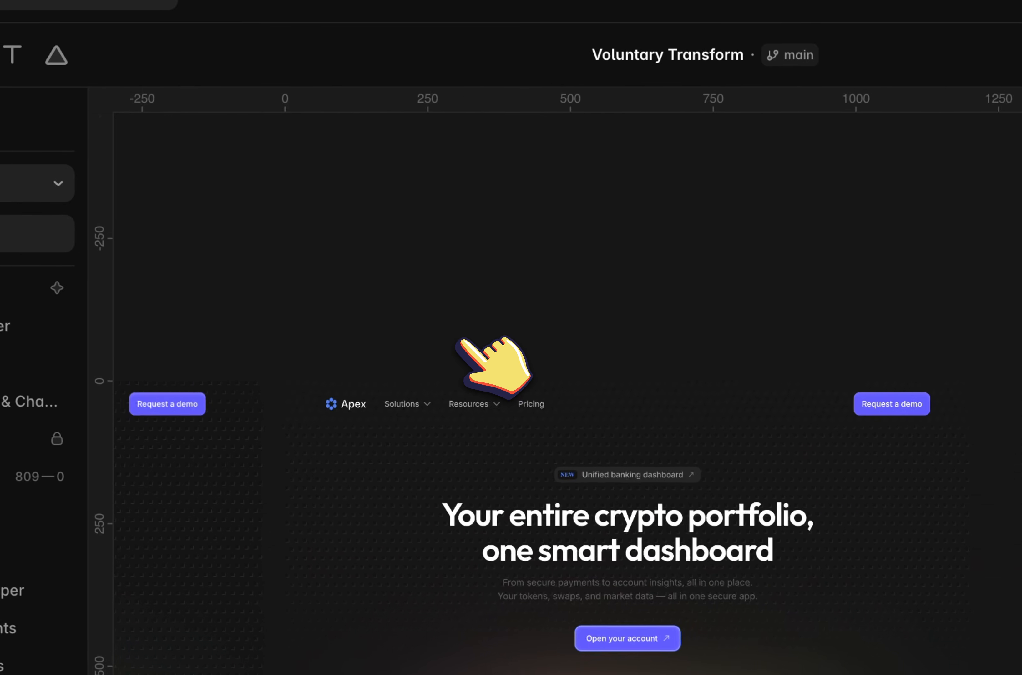
pyautogui.hscroll(-6, 458, 340)
pyautogui.hscroll(6, 719, 423)
pyautogui.click(765, 418)
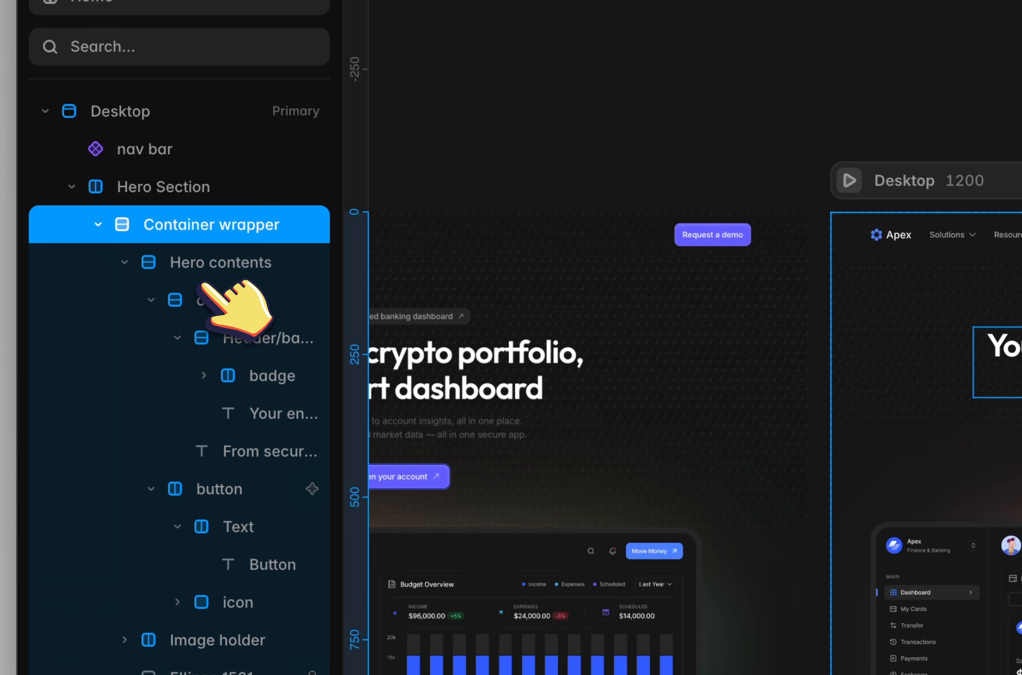
pyautogui.click(149, 151)
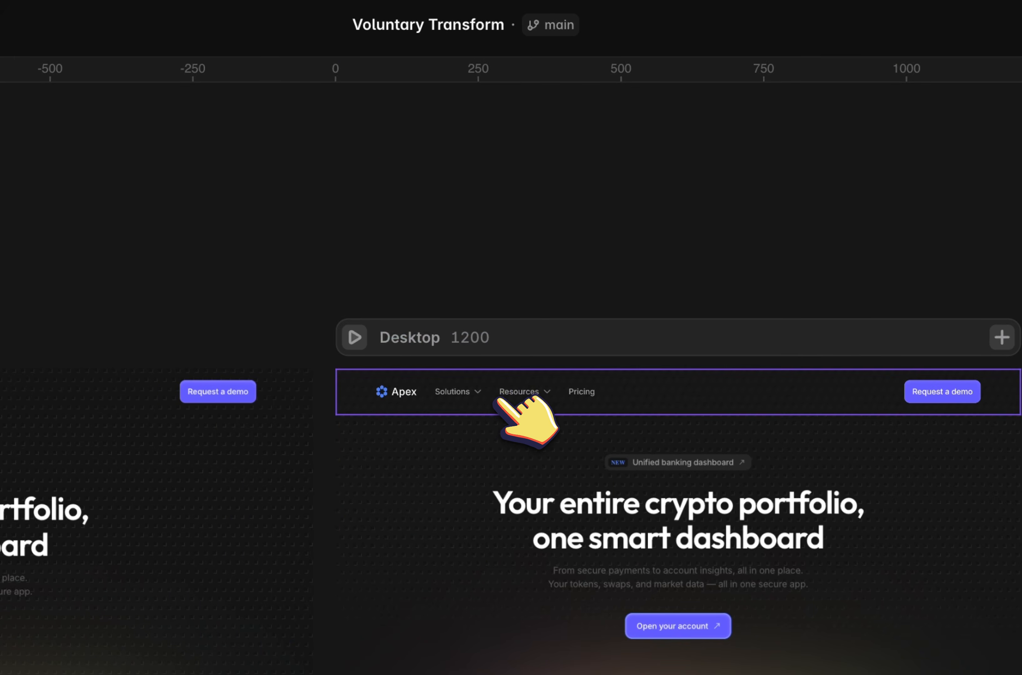
pyautogui.doubleClick(74, 256)
pyautogui.scroll(-2, 498, 405)
pyautogui.hscroll(10, 493, 422)
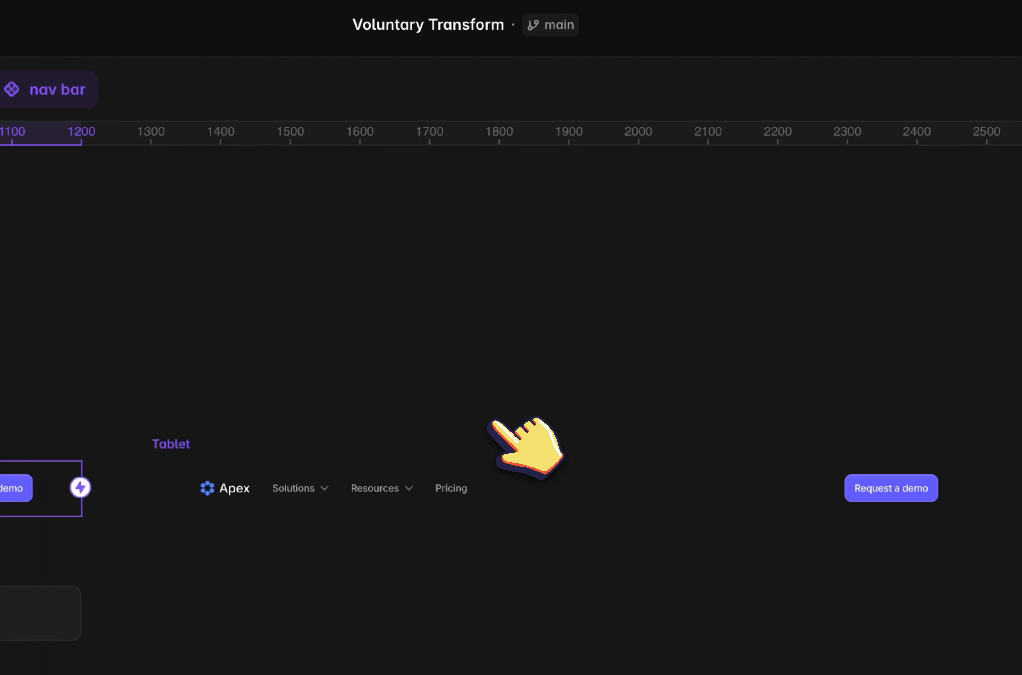
pyautogui.click(168, 443)
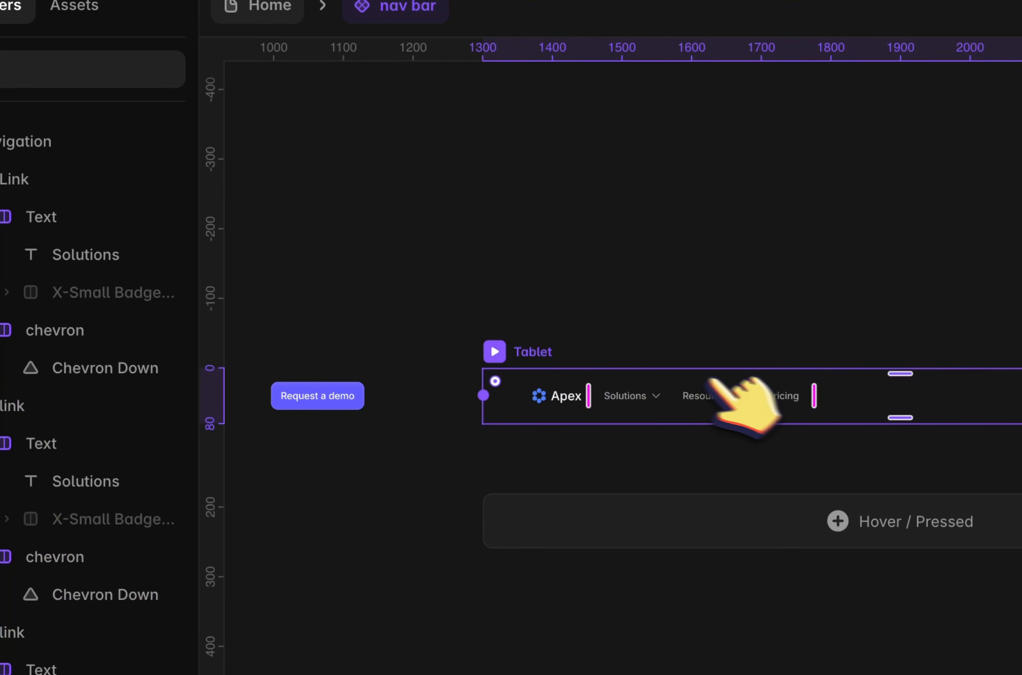
# Insert a Lucide icon into the empty area below the nav bar's desktop variant
pyautogui.scroll(3, 714, 384)
pyautogui.hscroll(-15, 649, 385)
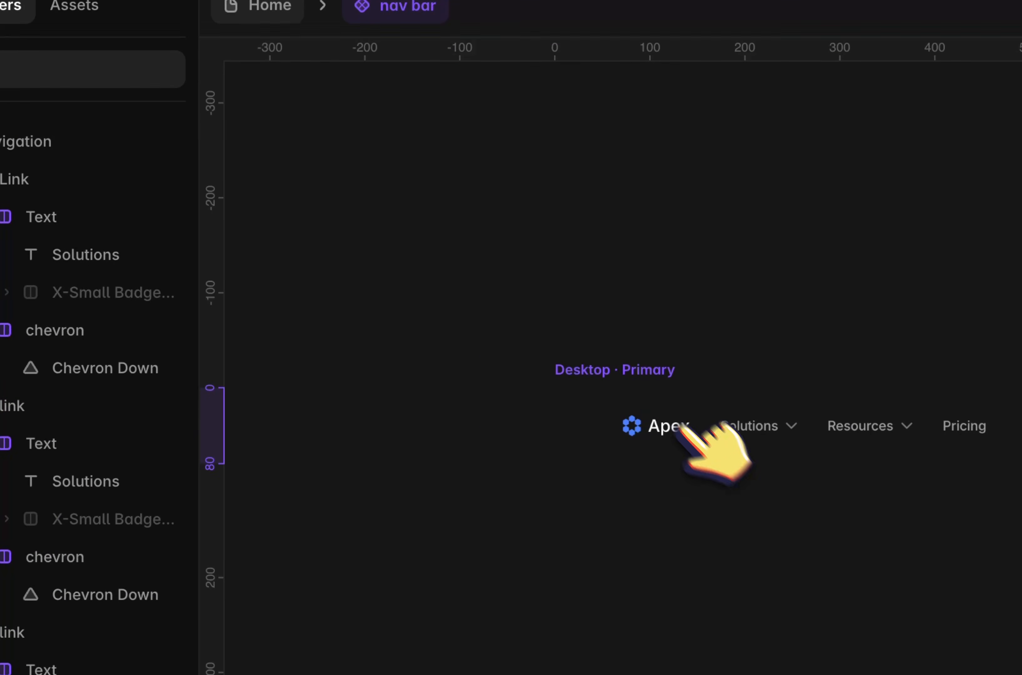
pyautogui.click(653, 432)
pyautogui.click(176, 115)
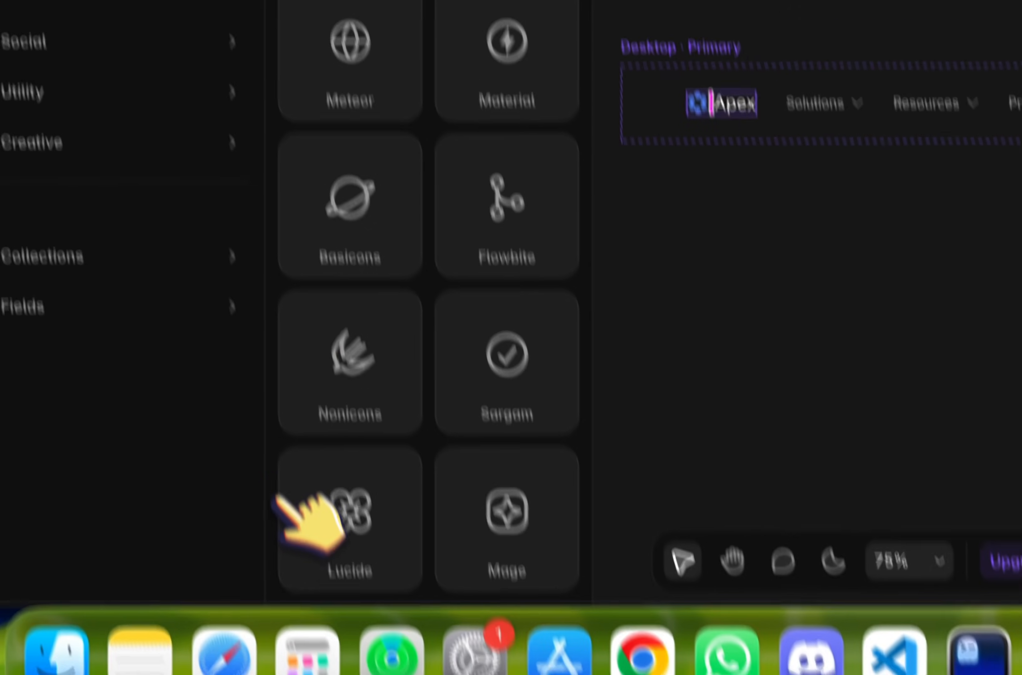
pyautogui.moveTo(358, 567); pyautogui.dragTo(763, 269)
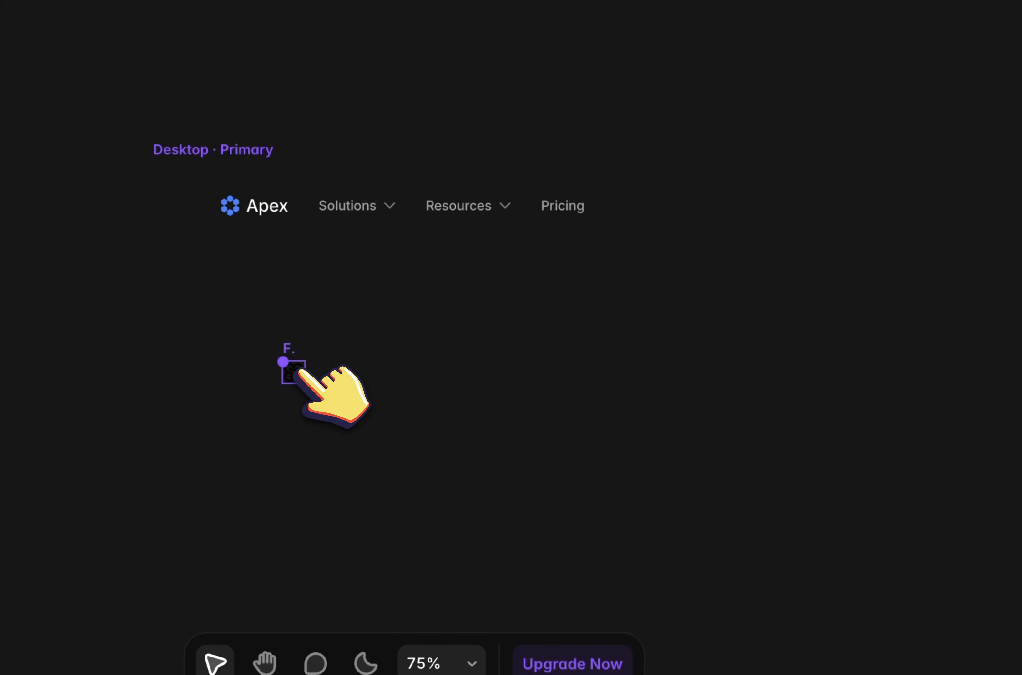
# Search the Lucide icons for "men" and replace the flower icon with the square menu icon
pyautogui.click(912, 541)
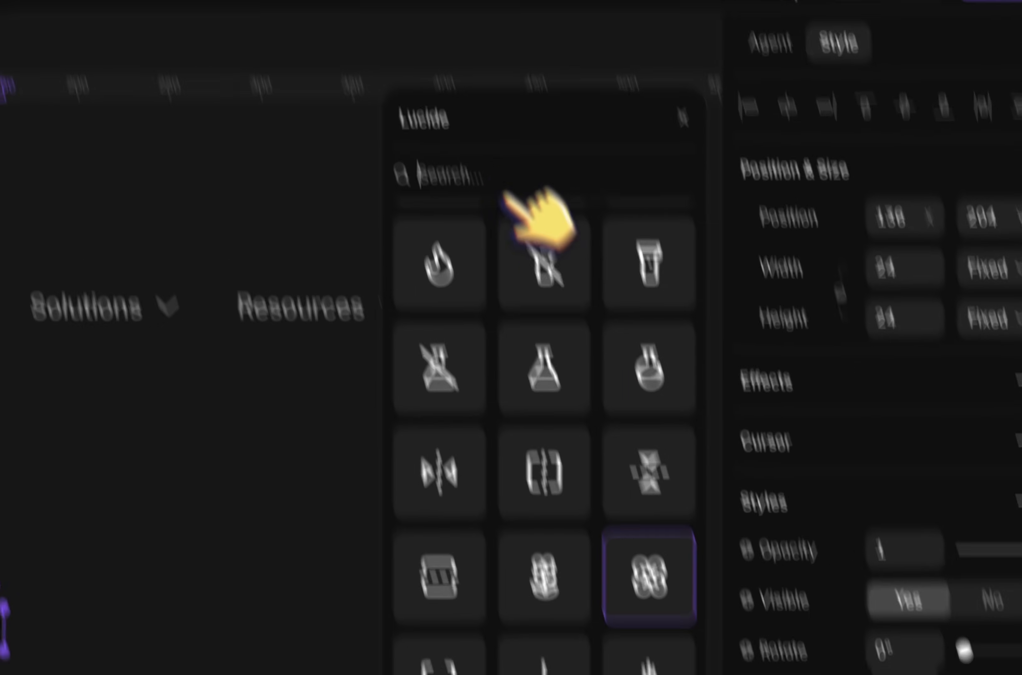
pyautogui.write('ham')
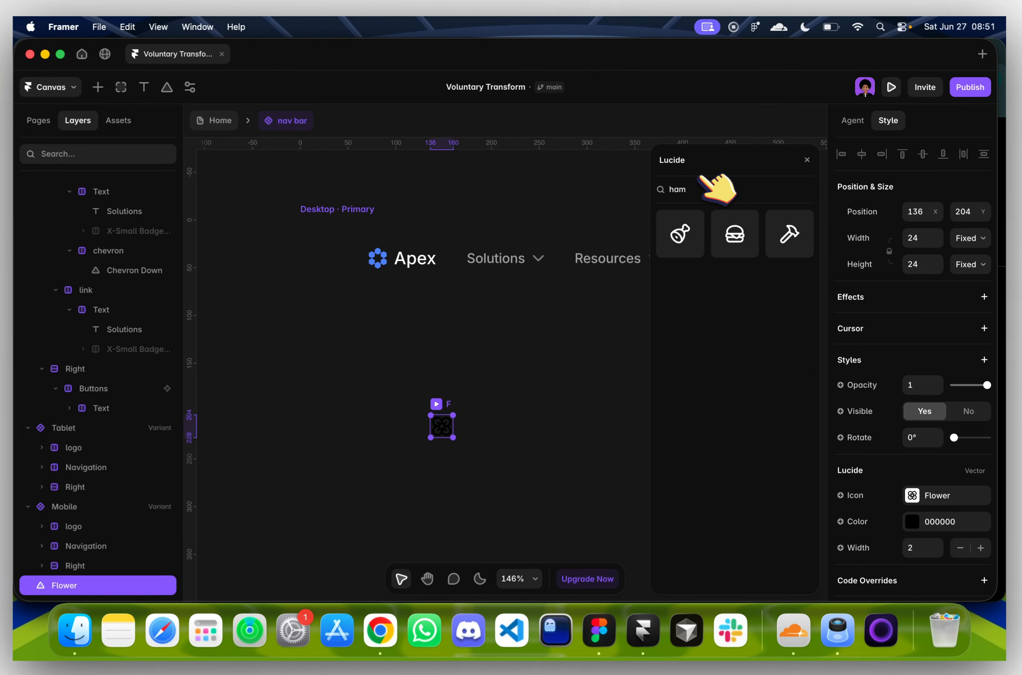
pyautogui.press('BackSpace')
pyautogui.press('BackSpace')
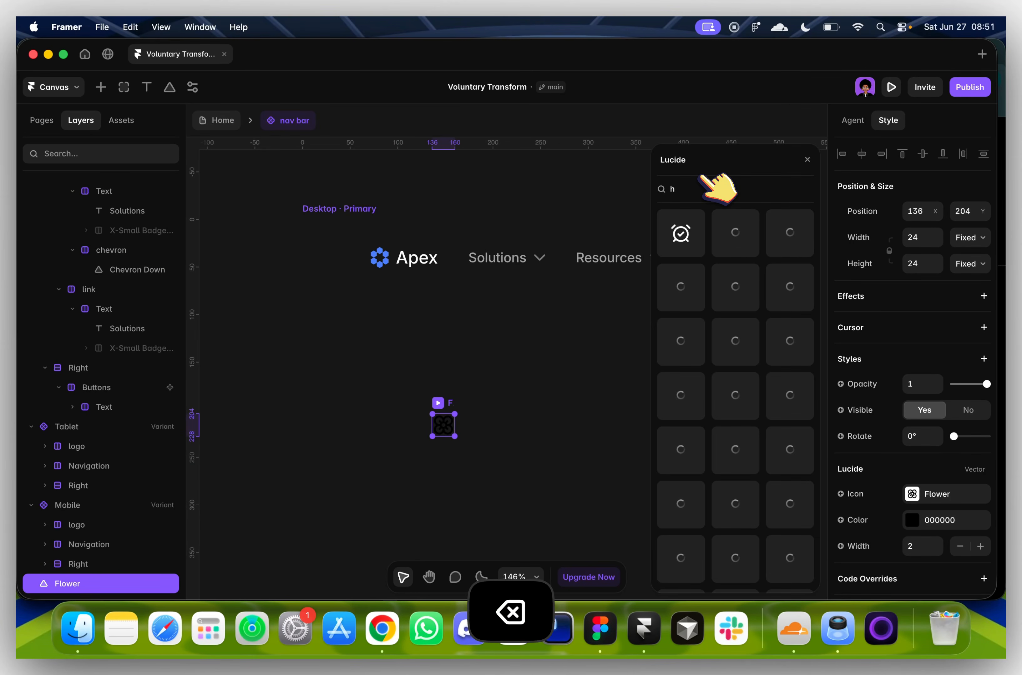
pyautogui.write('men')
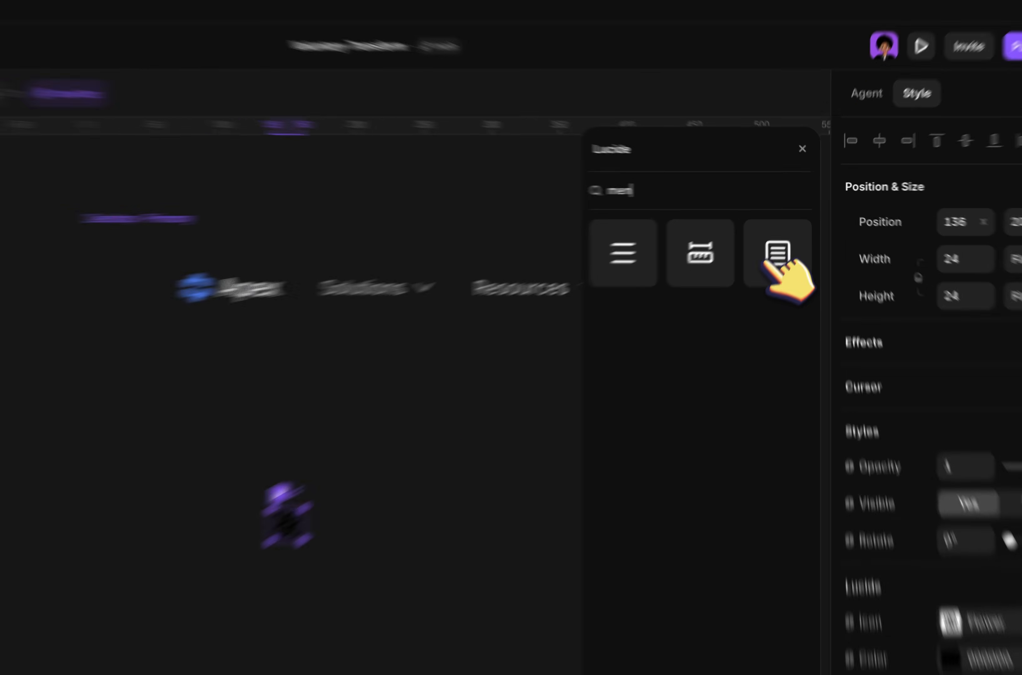
pyautogui.click(786, 237)
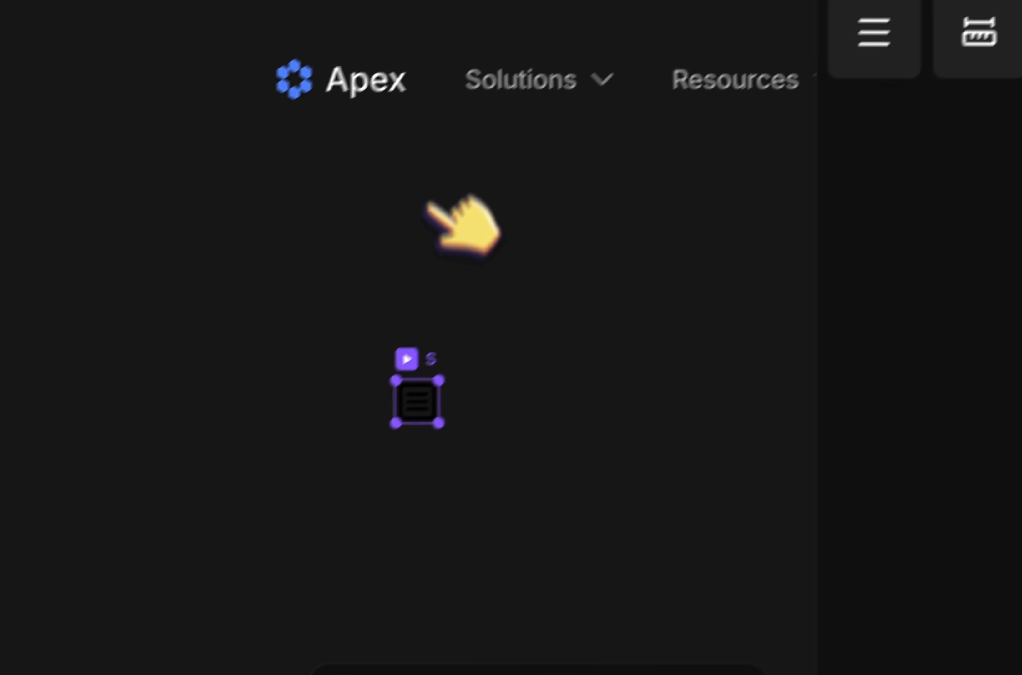
# Wrap the square menu icon in a stack
pyautogui.scroll(5, 444, 389)
pyautogui.rightClick(451, 388)
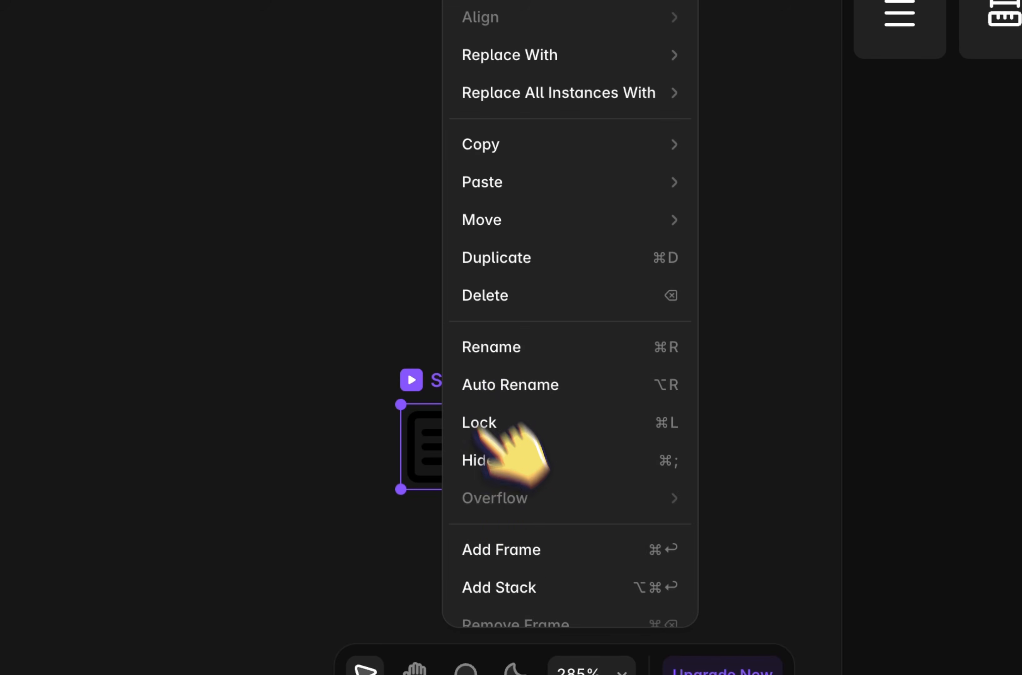
pyautogui.click(521, 583)
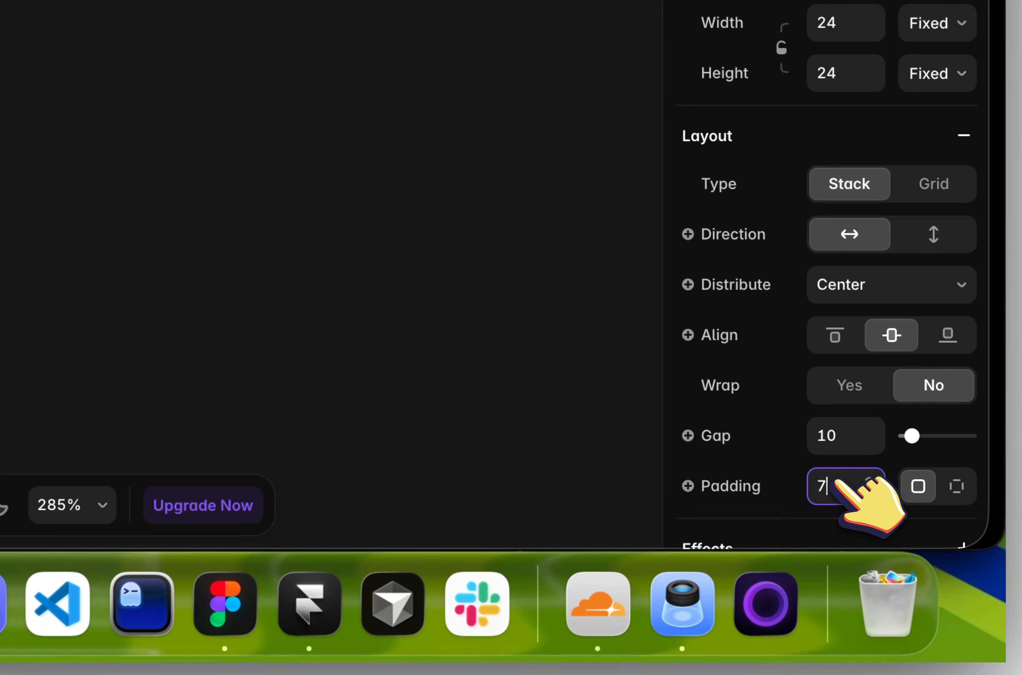
# Set the menu stack's width and height to fit its content
pyautogui.click(937, 73)
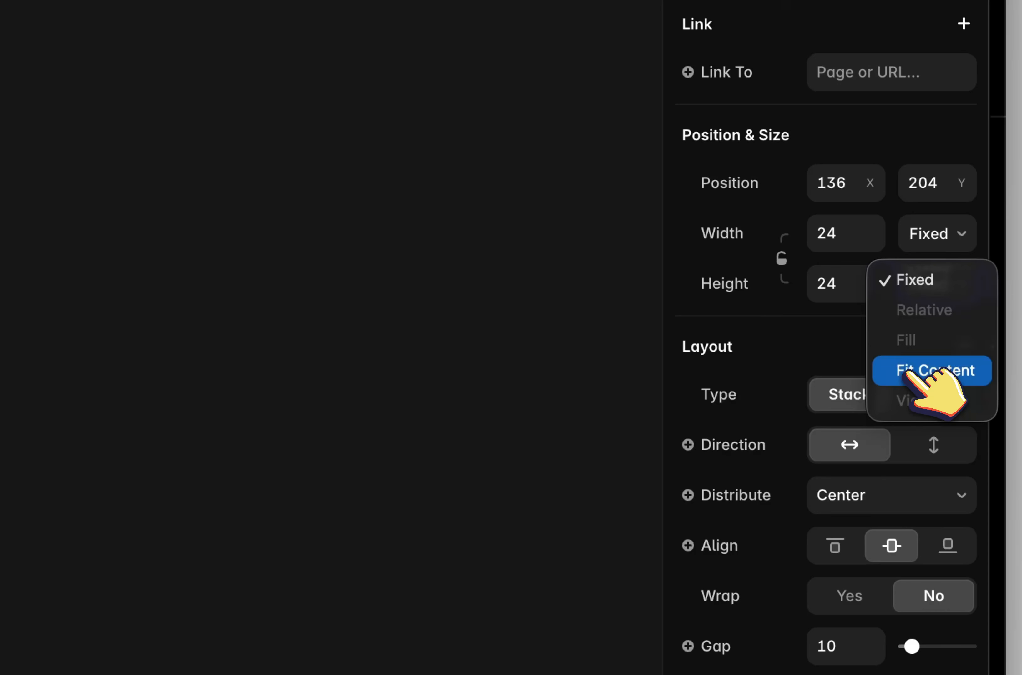
pyautogui.click(907, 372)
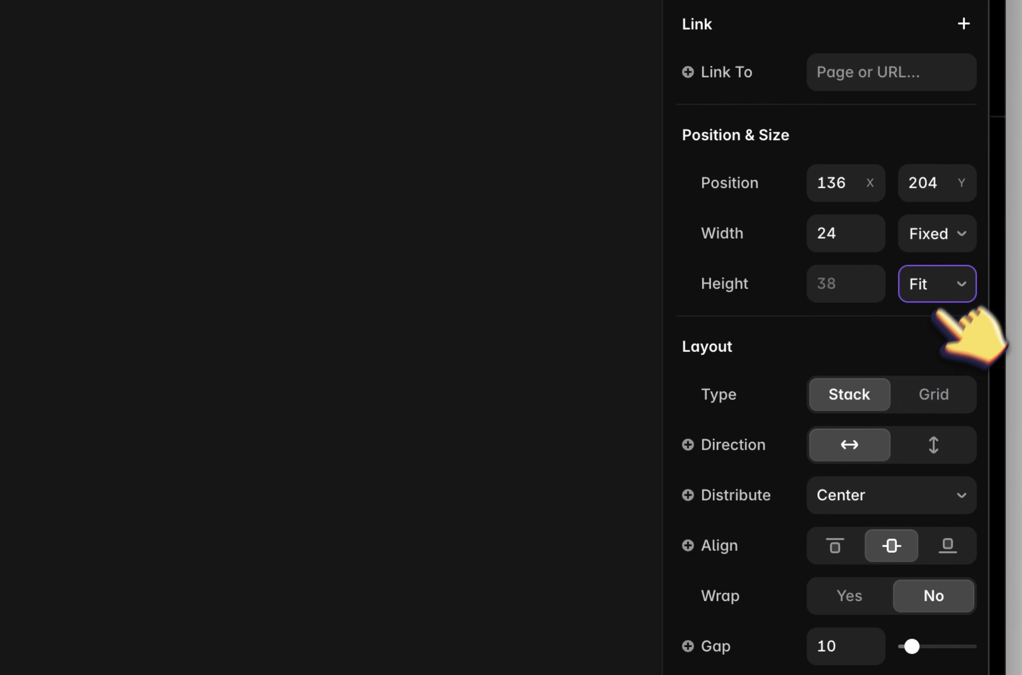
pyautogui.click(942, 313)
# Fill the menu stack with colour 262626 and round its corners
pyautogui.scroll(-12, 953, 535)
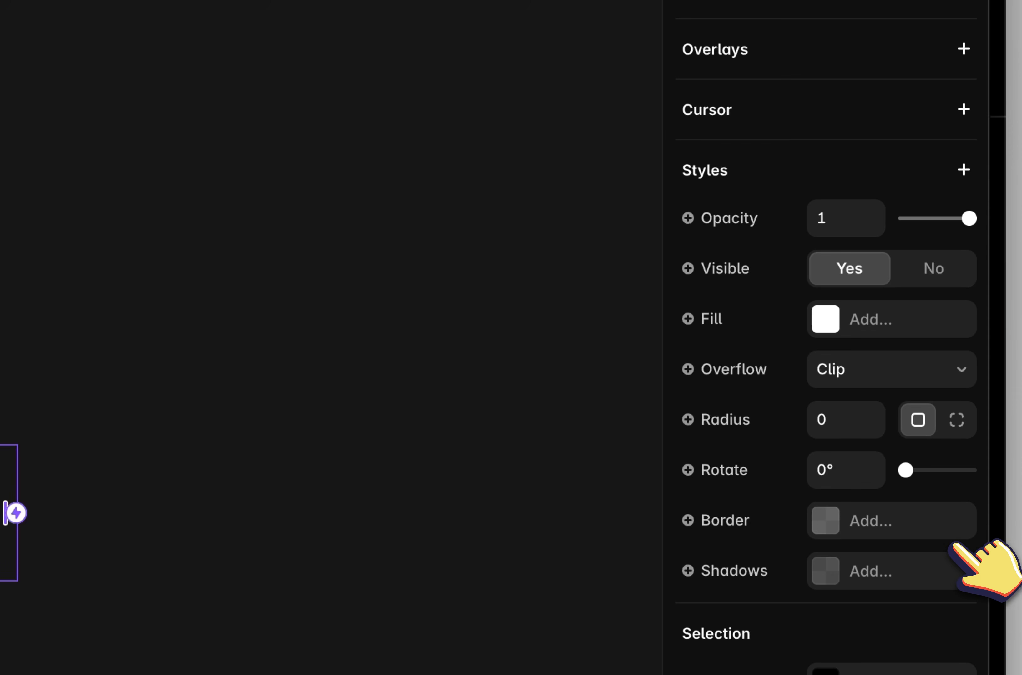
pyautogui.click(835, 328)
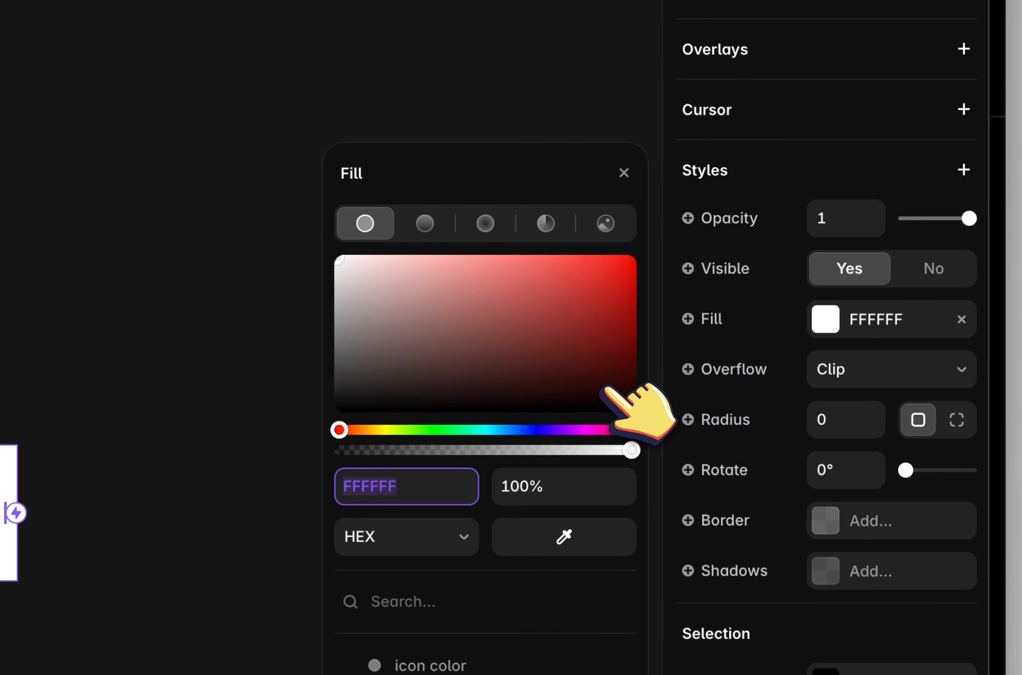
pyautogui.press('BackSpace')
pyautogui.press('BackSpace')
pyautogui.press('BackSpace')
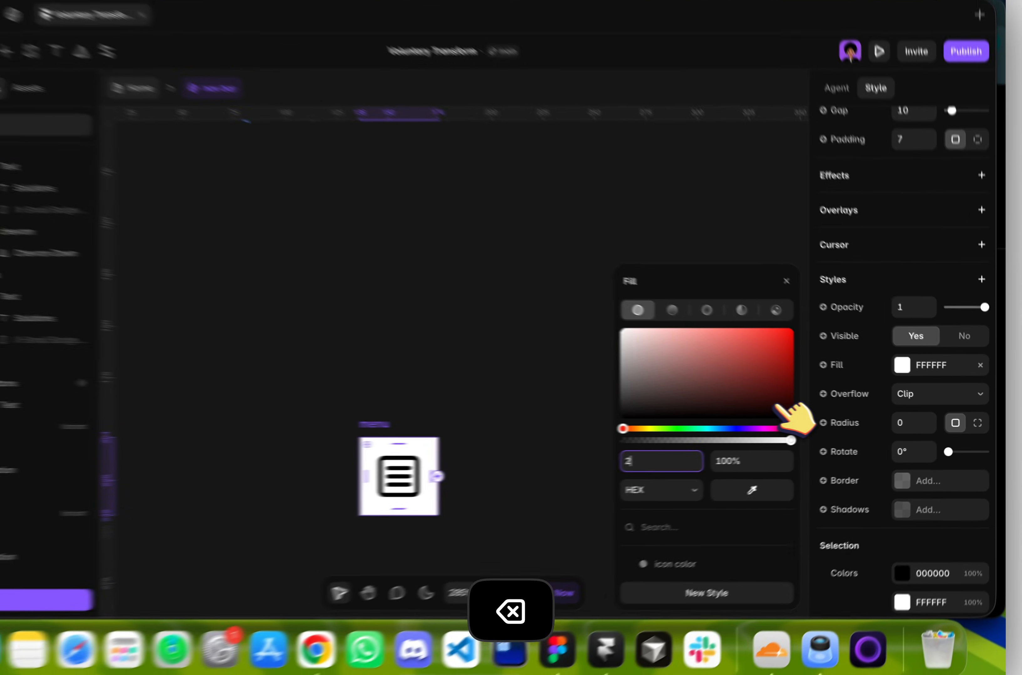
pyautogui.write('62626')
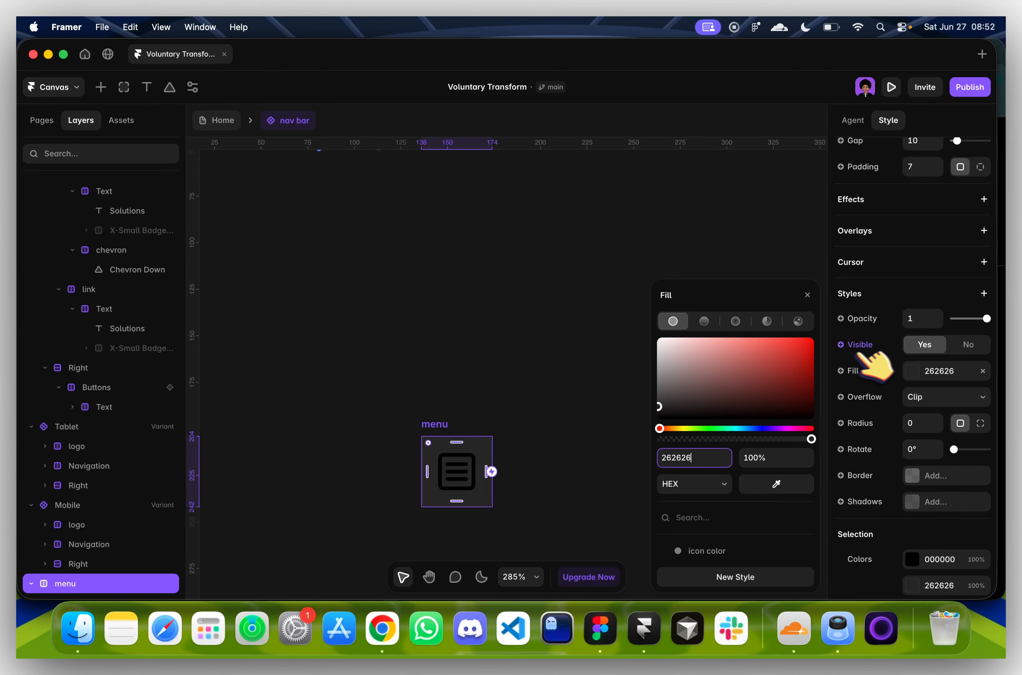
pyautogui.click(916, 422)
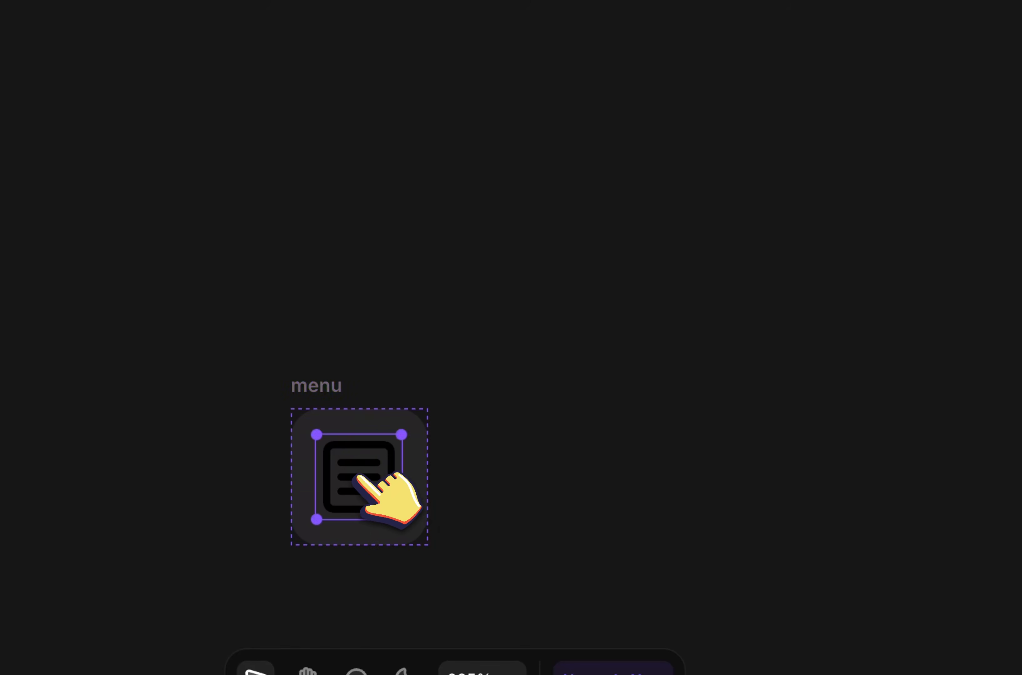
# Set the square menu icon's colour to FFFFFF and make its stroke thinner
pyautogui.click(878, 448)
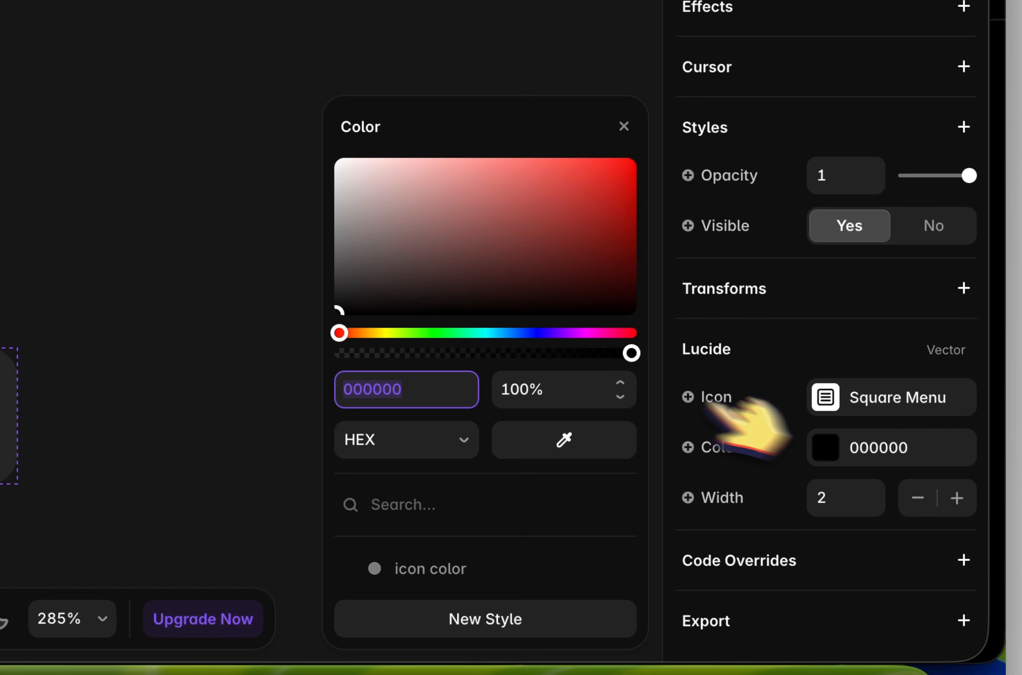
pyautogui.write('ffffff')
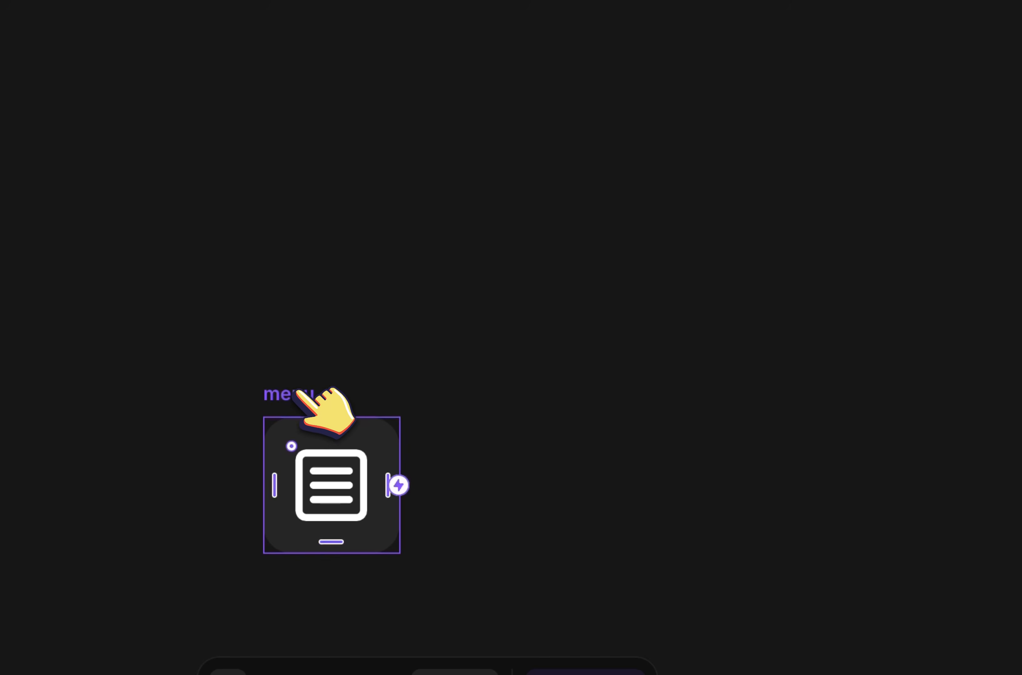
pyautogui.click(838, 430)
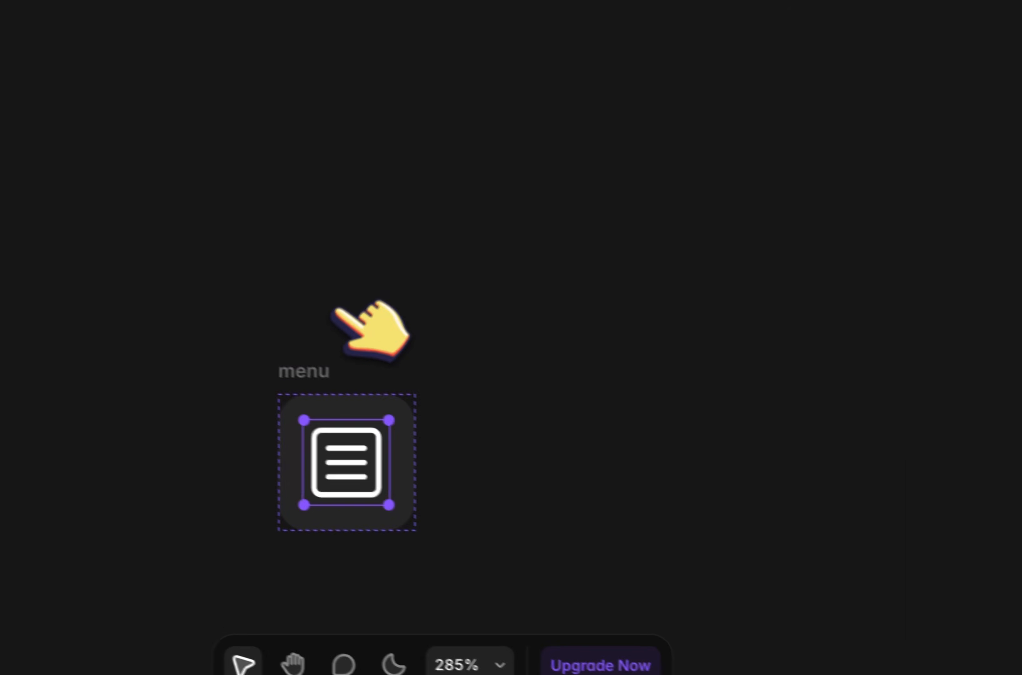
pyautogui.press('Down')
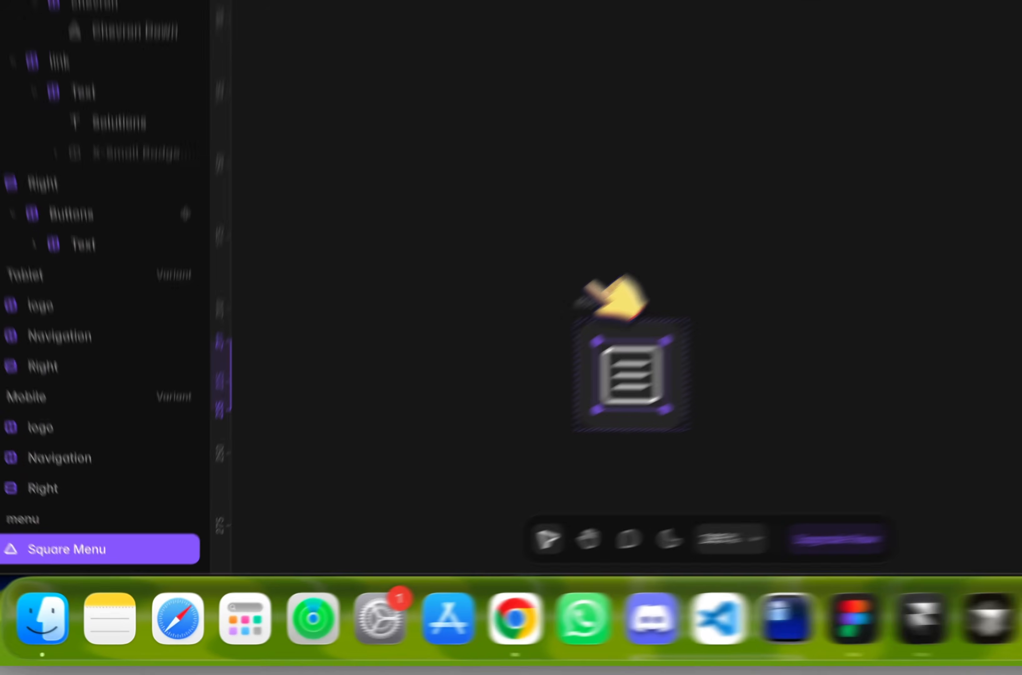
# Cut the menu stack from the empty canvas area and go to the logo in the desktop variant
pyautogui.click(441, 422)
pyautogui.press('super+x')
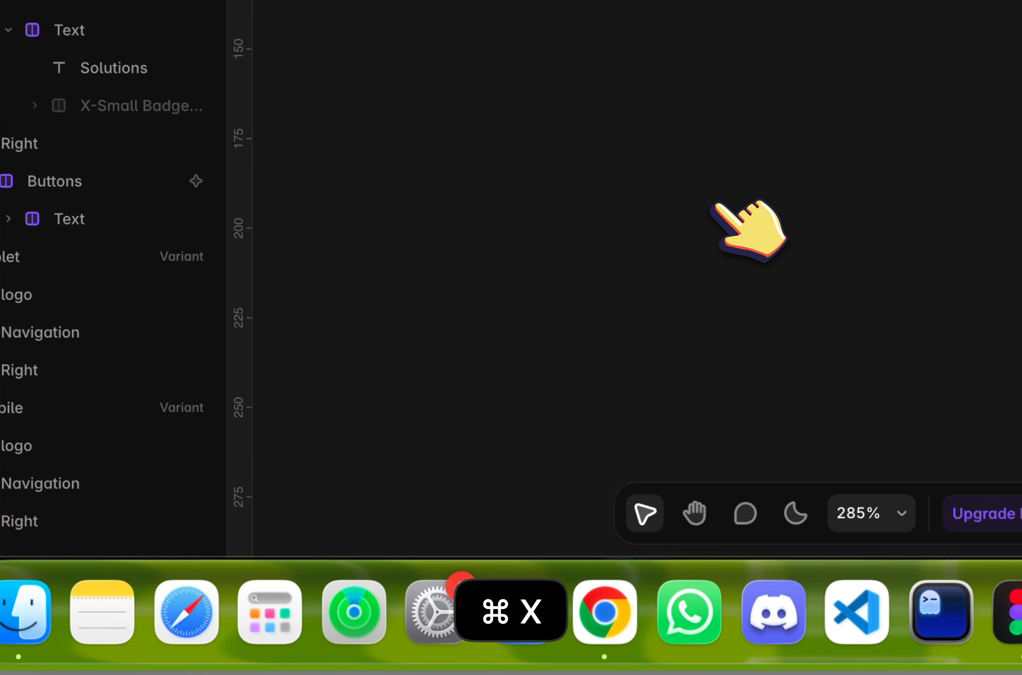
pyautogui.scroll(10, 717, 206)
pyautogui.click(529, 481)
pyautogui.scroll(-6, 529, 475)
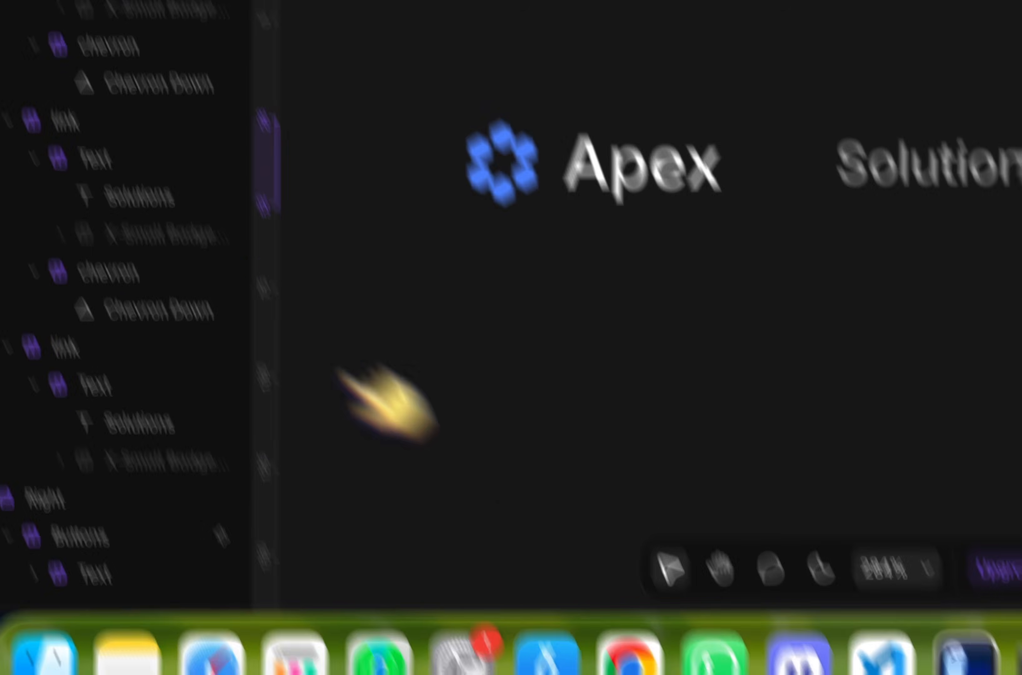
# Wrap the desktop logo's Icon and Velm layers in a new stack named Logo
pyautogui.click(74, 334)
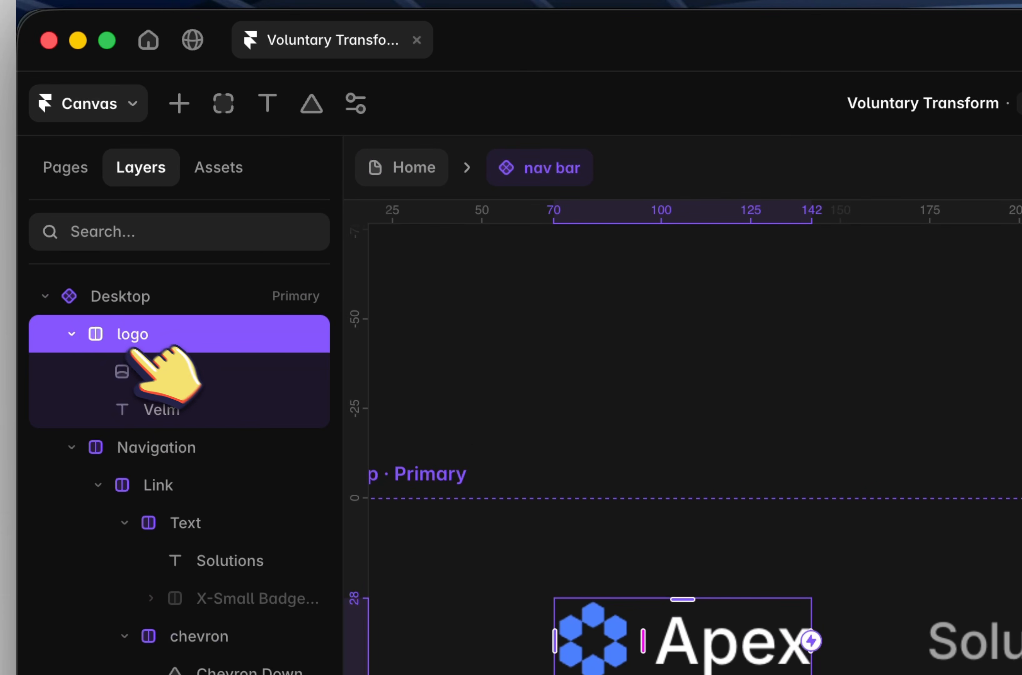
pyautogui.click(155, 372)
pyautogui.keyDown('shift'); pyautogui.click(166, 407); pyautogui.keyUp('shift')
pyautogui.hotkey('shift', 'a')
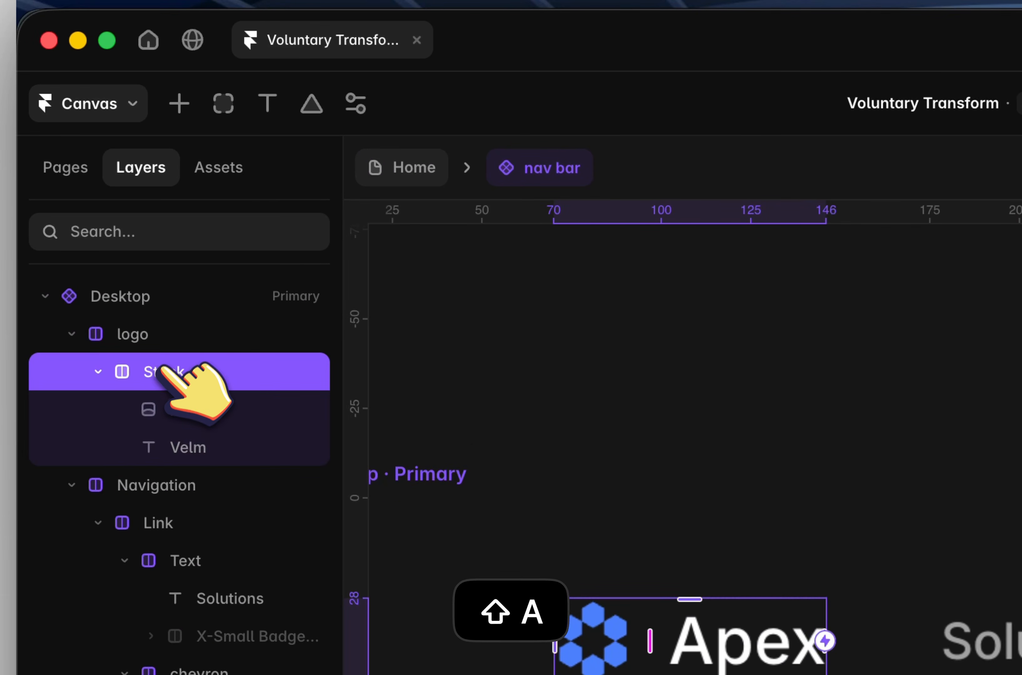
pyautogui.write('ogo')
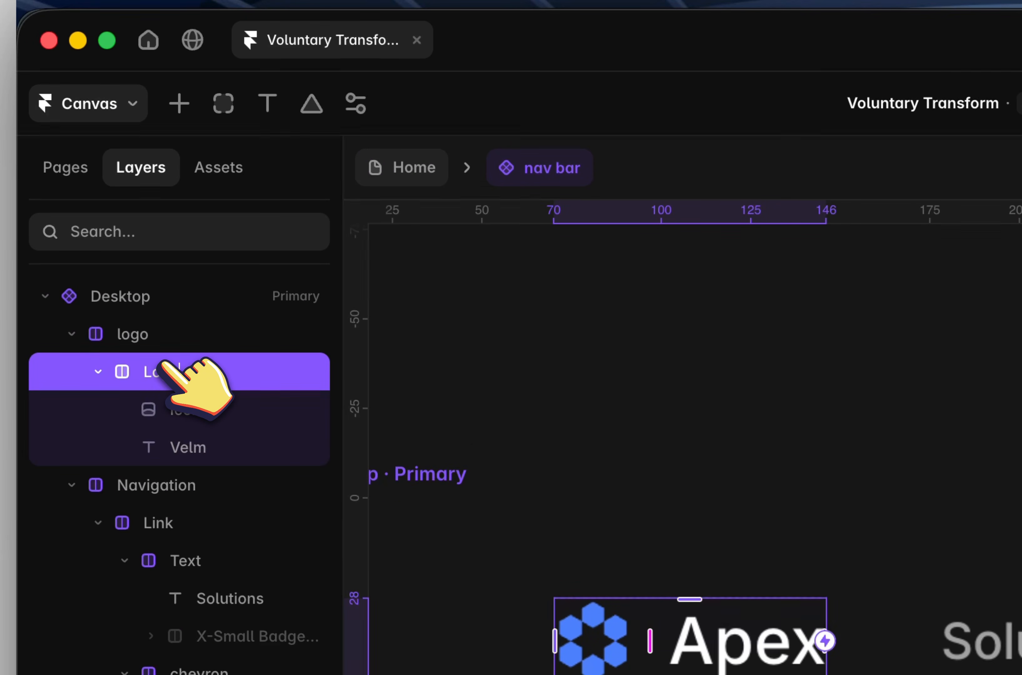
# Rename the desktop variant's outer logo stack as logo/menu and paste the menu stack into it
pyautogui.doubleClick(182, 334)
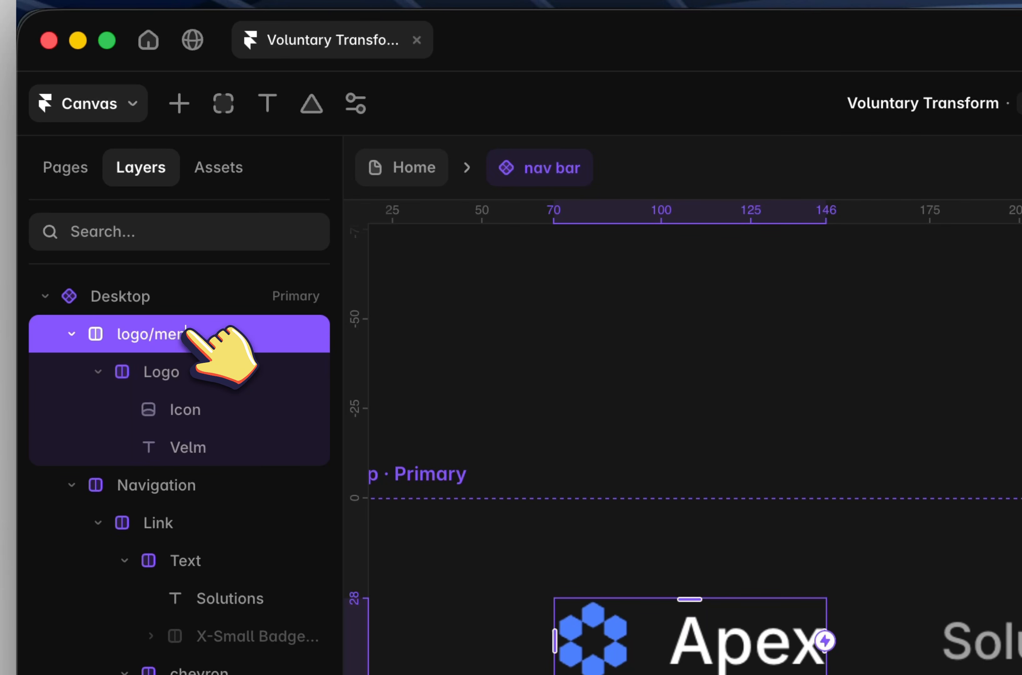
pyautogui.click(98, 372)
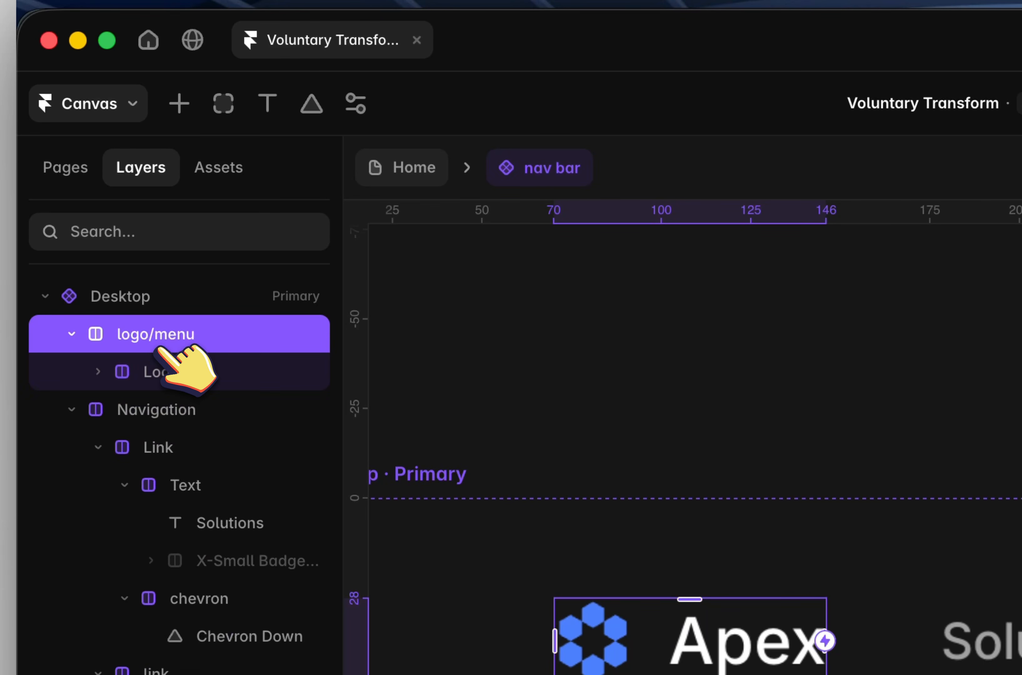
pyautogui.click(175, 367)
pyautogui.click(169, 339)
pyautogui.press('super+v')
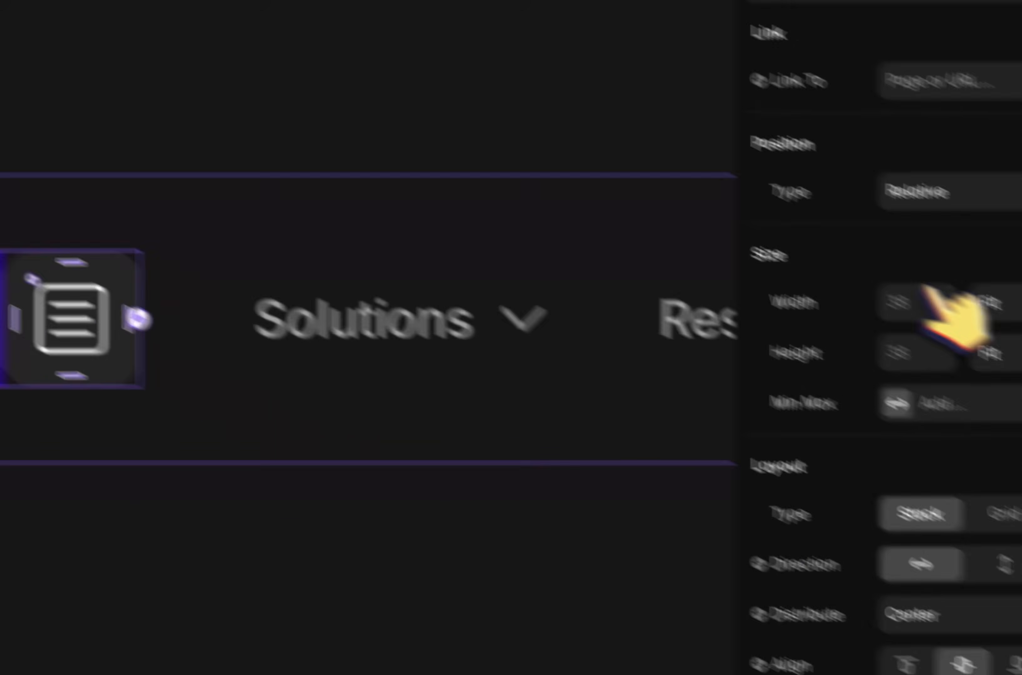
# Hide the menu stack in the desktop variant and make it visible in the tablet variant
pyautogui.scroll(-10, 932, 403)
pyautogui.click(941, 256)
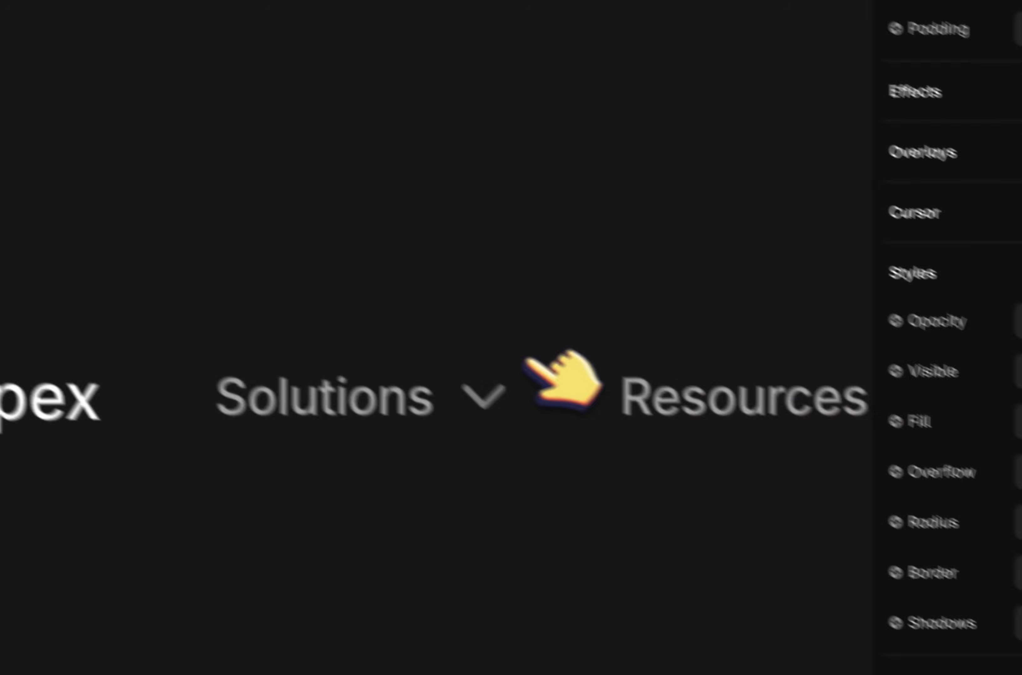
pyautogui.hscroll(15, 528, 382)
pyautogui.scroll(-5, 528, 381)
pyautogui.scroll(3, 528, 381)
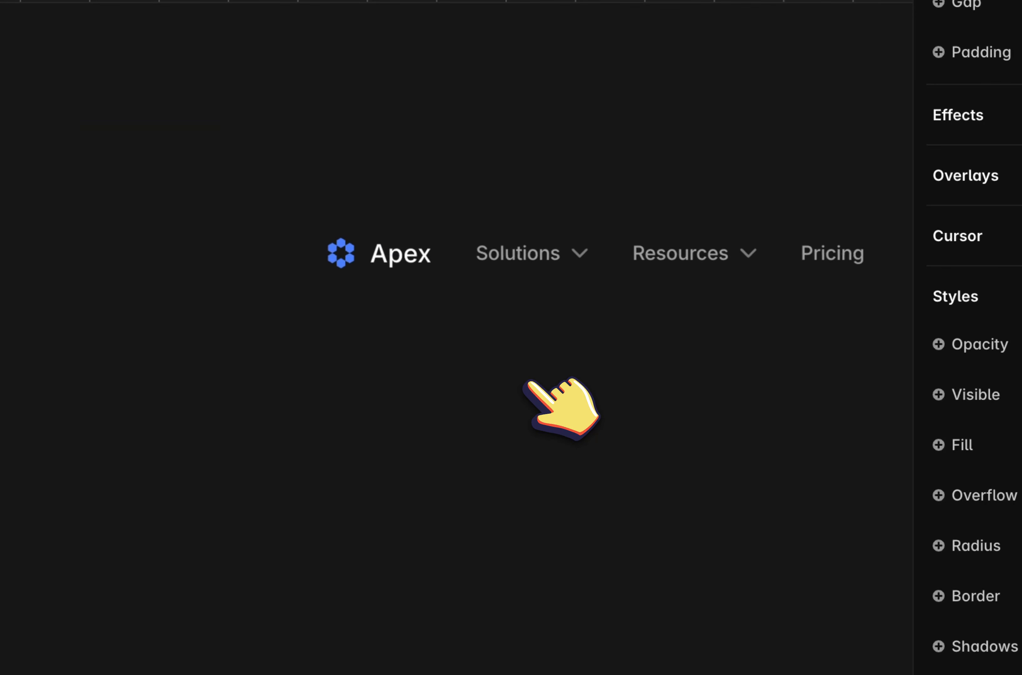
pyautogui.hscroll(4, 426, 267)
pyautogui.click(195, 271)
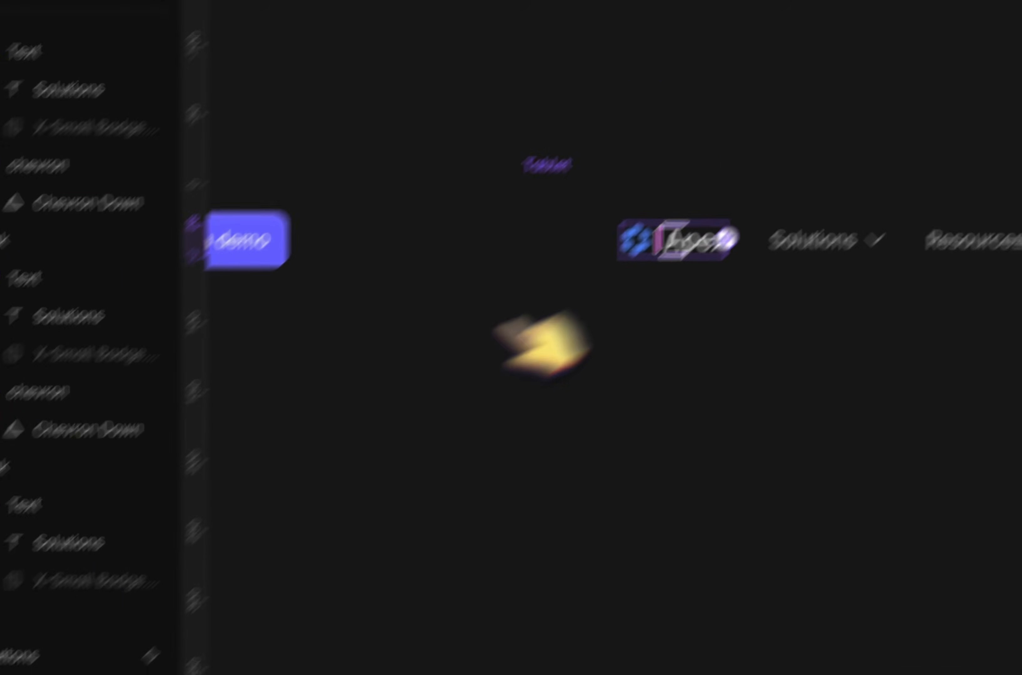
pyautogui.scroll(-4, 259, 432)
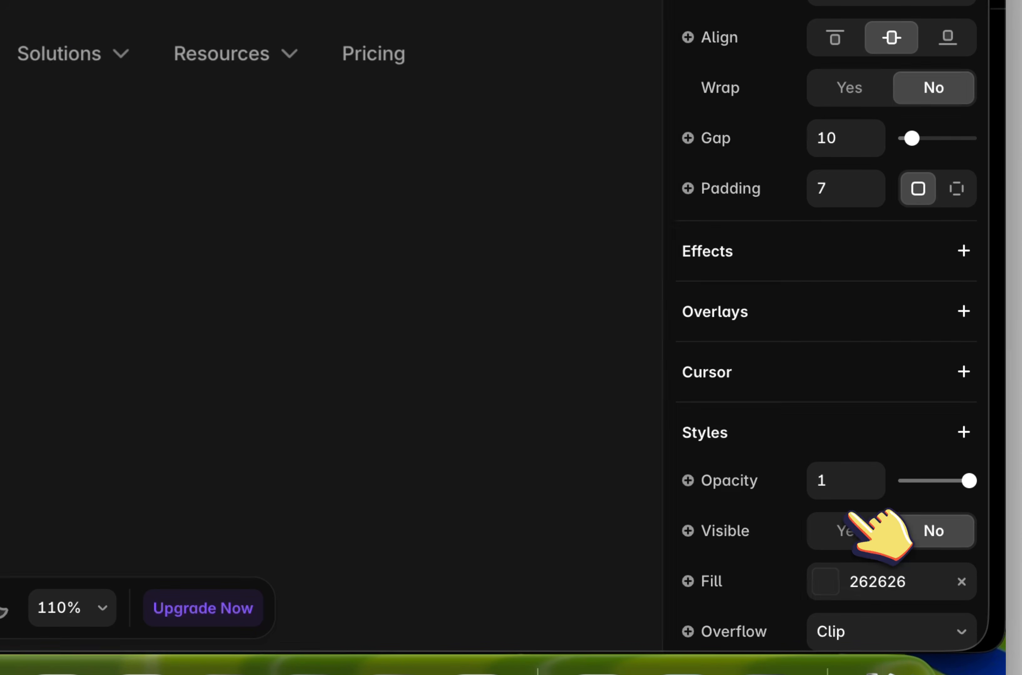
pyautogui.click(850, 528)
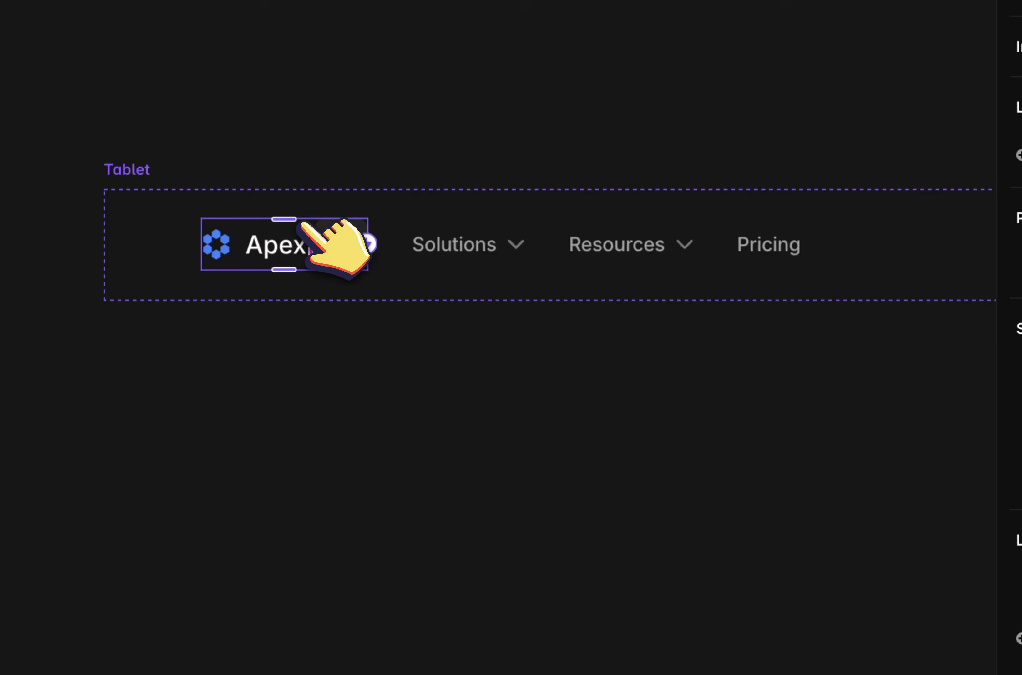
# Set the tablet variant's logo/menu stack to Fill width and distribute its contents with Space Between
pyautogui.click(935, 326)
pyautogui.click(914, 292)
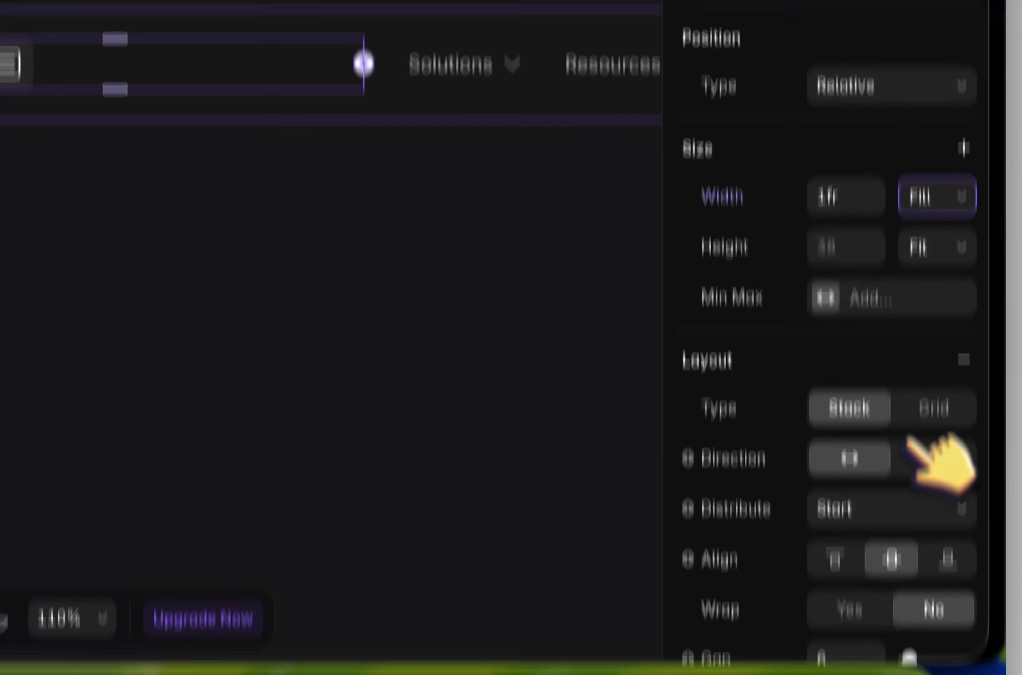
pyautogui.click(894, 509)
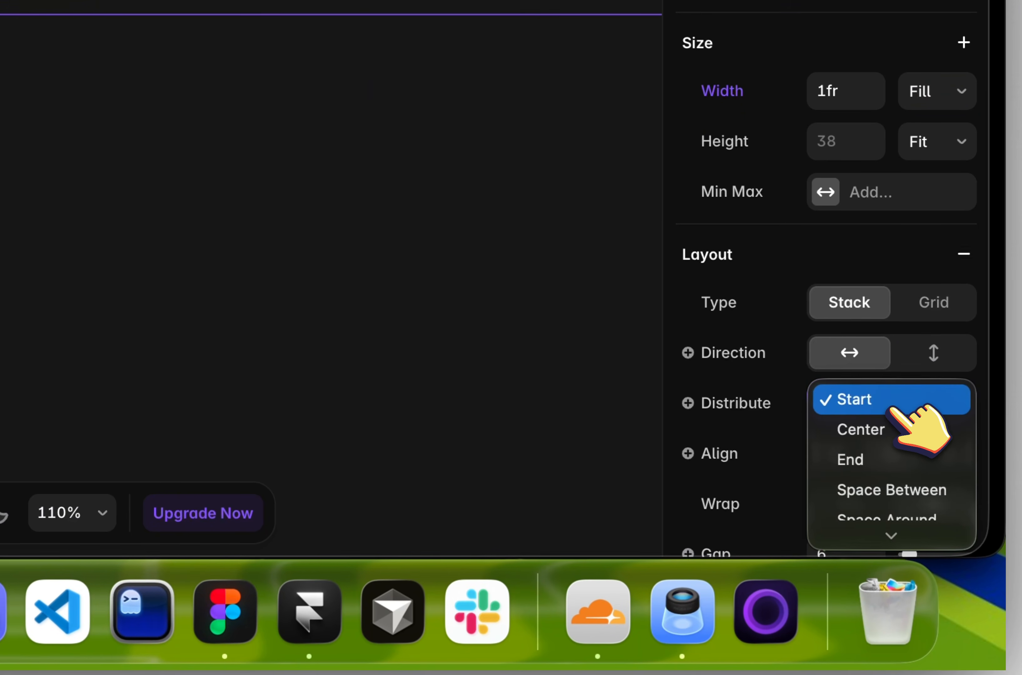
pyautogui.click(921, 594)
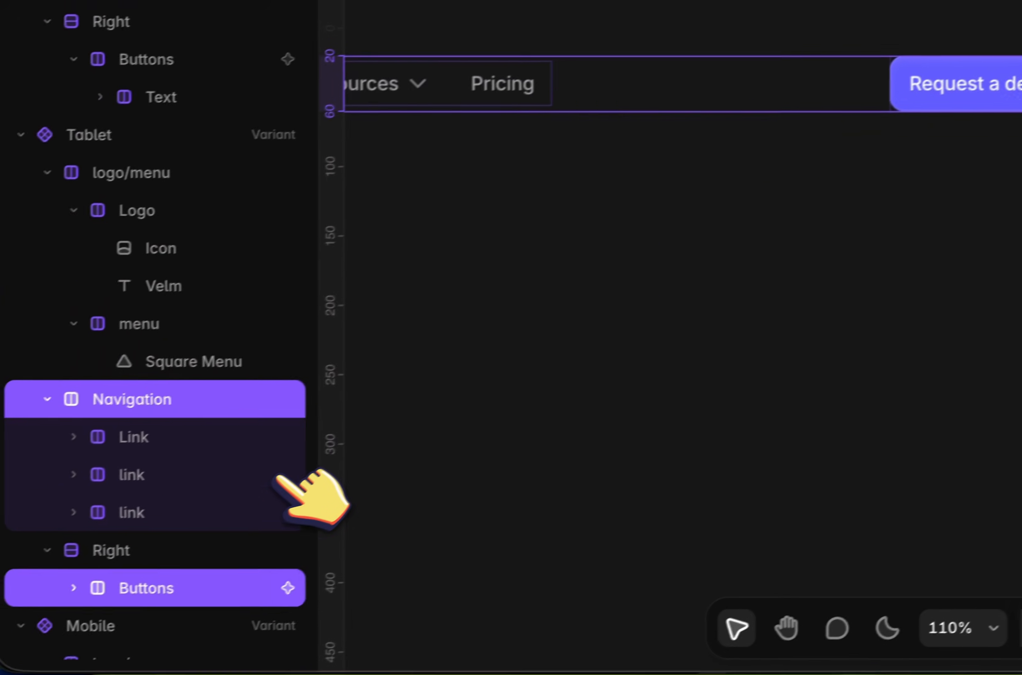
# Hide the Navigation and Right stacks in the tablet variant
pyautogui.keyDown('shift'); pyautogui.click(210, 408); pyautogui.keyUp('shift')
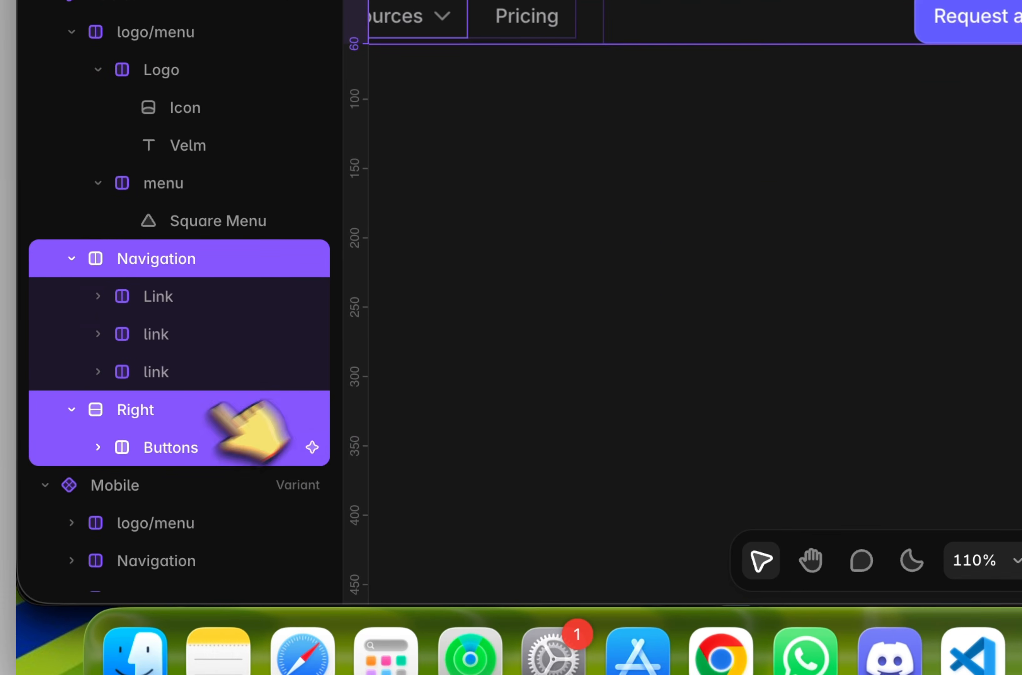
pyautogui.scroll(-10, 986, 433)
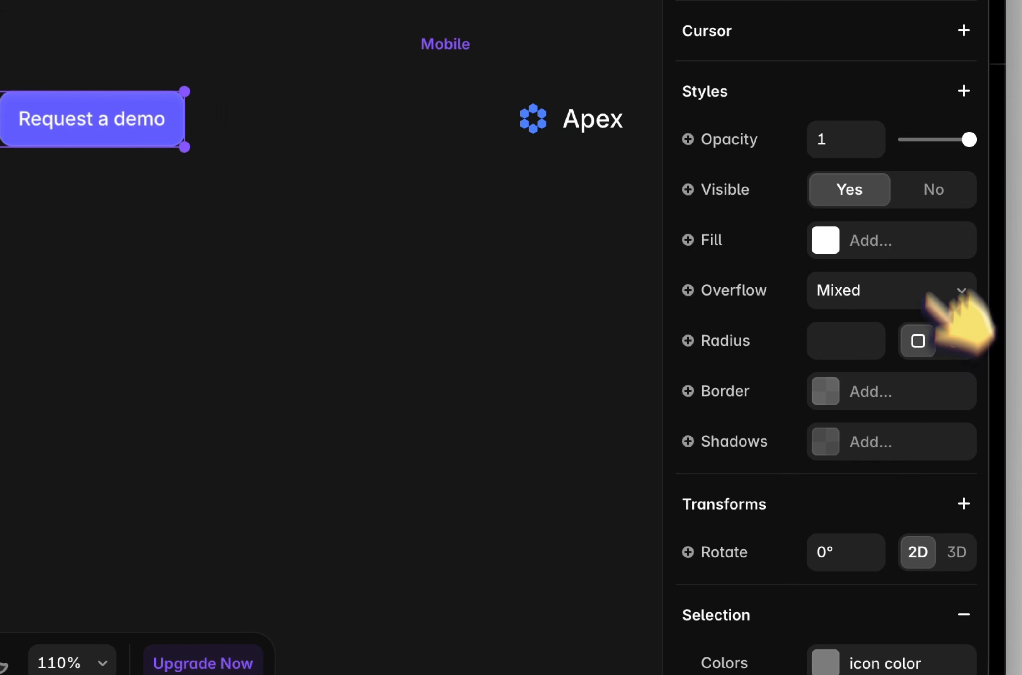
pyautogui.click(933, 193)
pyautogui.scroll(-5, 502, 217)
# Set the tablet variant's left and right padding to 40 and reduce its fixed width
pyautogui.click(270, 352)
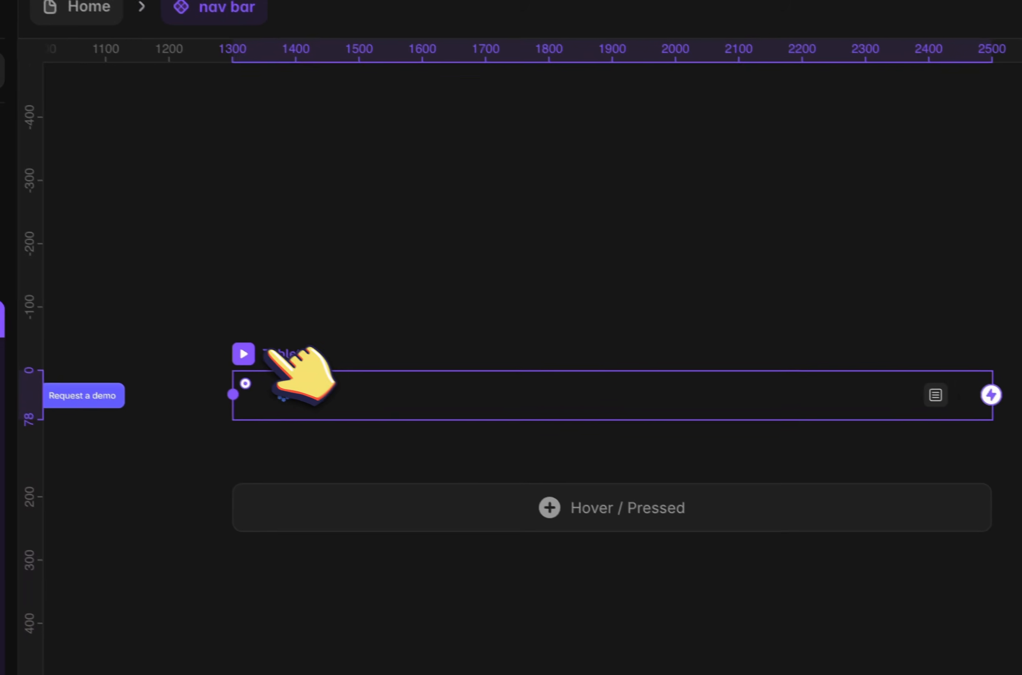
pyautogui.scroll(-4, 918, 444)
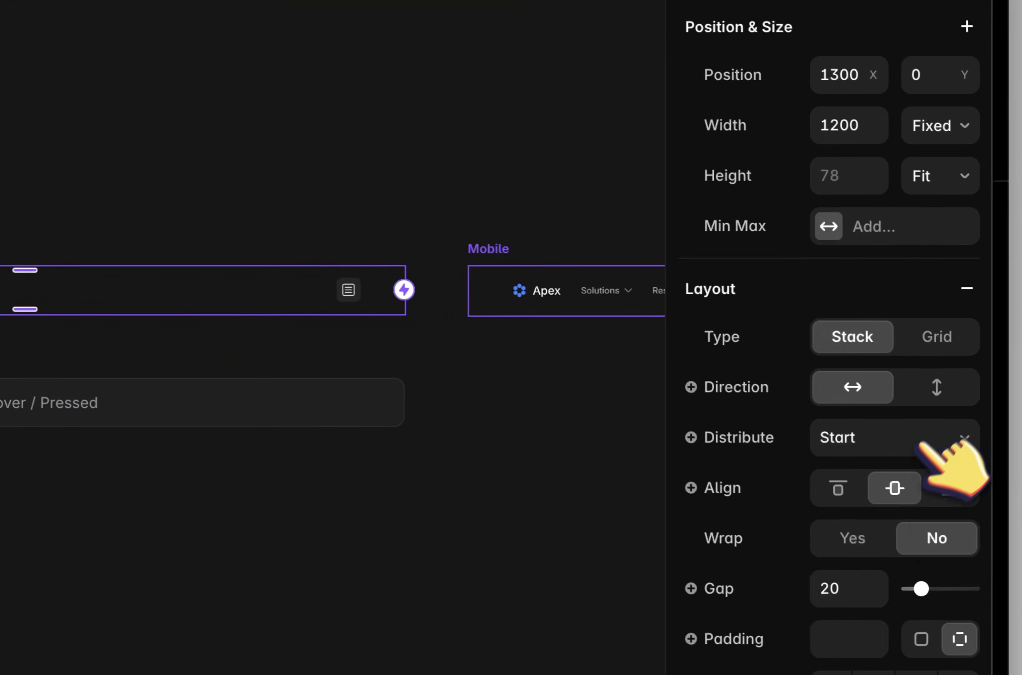
pyautogui.scroll(-6, 919, 443)
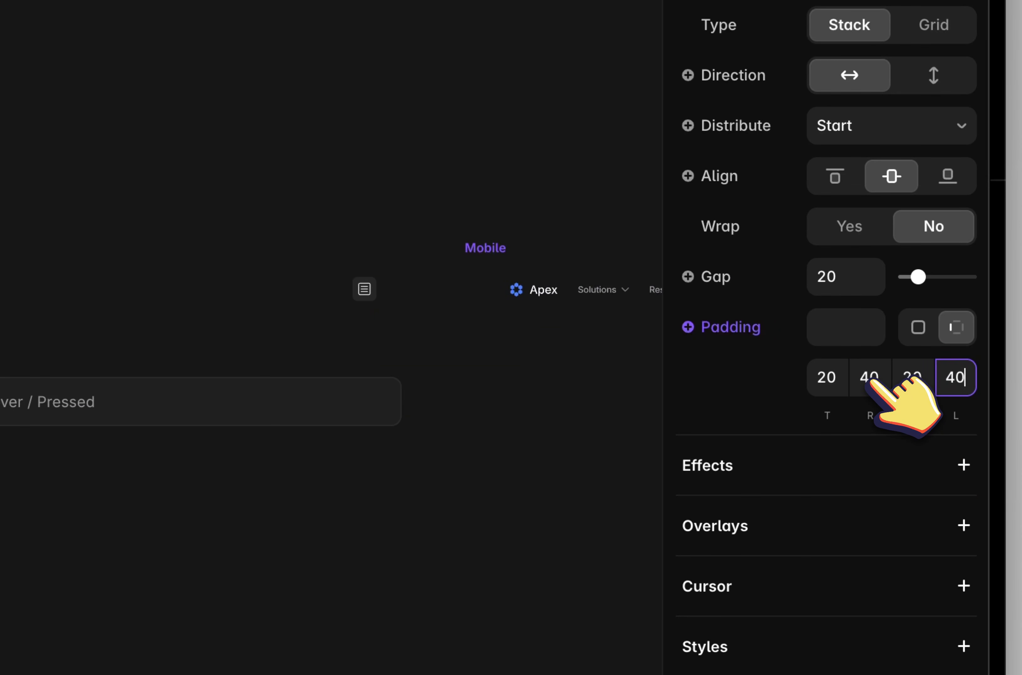
pyautogui.scroll(10, 872, 384)
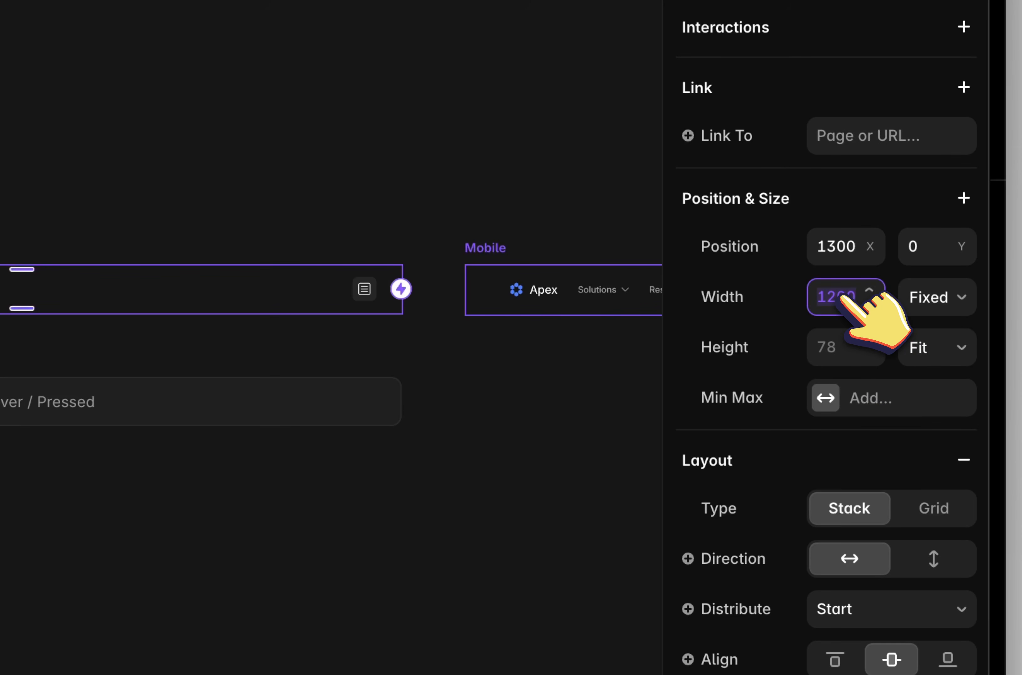
pyautogui.press('Return')
# Set the Mobile variant's fixed width to 390
pyautogui.hscroll(7, 285, 364)
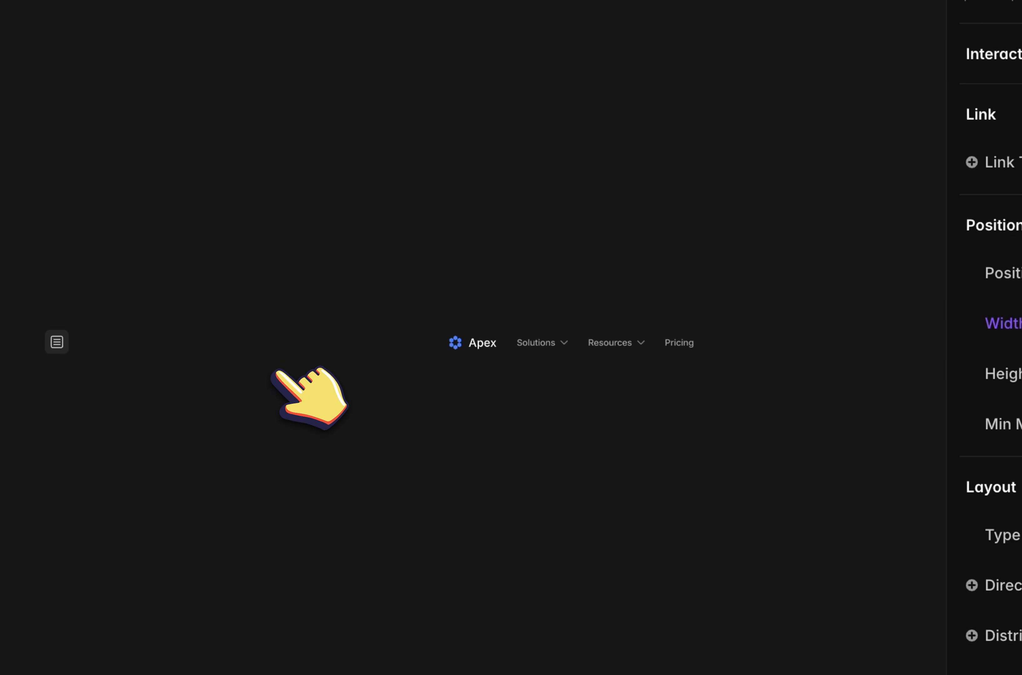
pyautogui.click(443, 301)
pyautogui.hscroll(5, 469, 316)
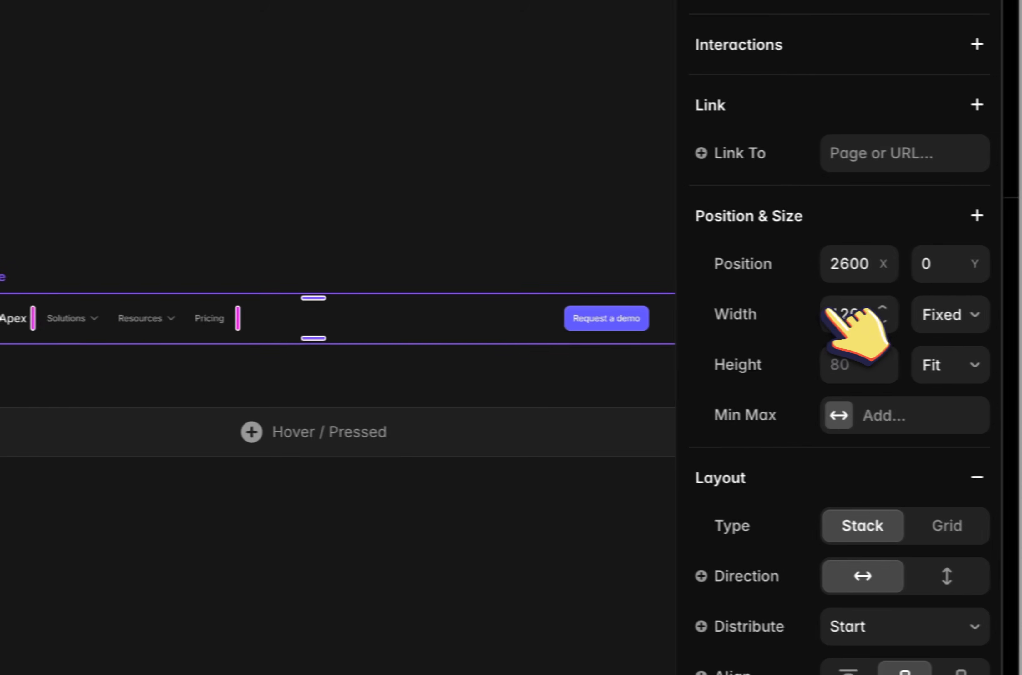
pyautogui.click(819, 311)
pyautogui.press('Return')
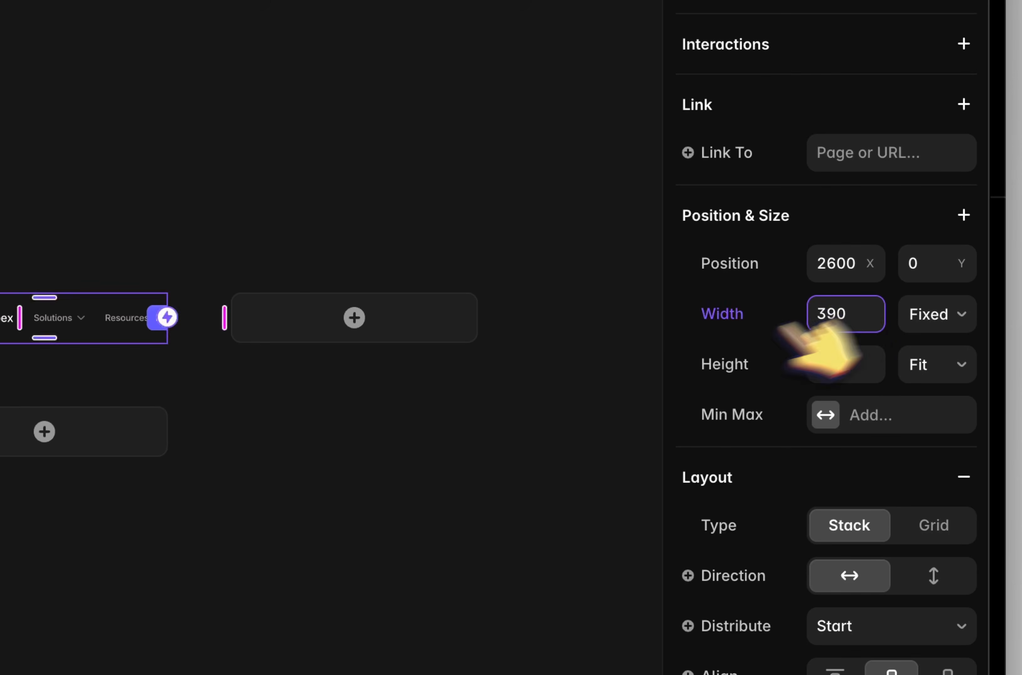
# Set the Mobile variant's padding to 20
pyautogui.scroll(-1, 847, 521)
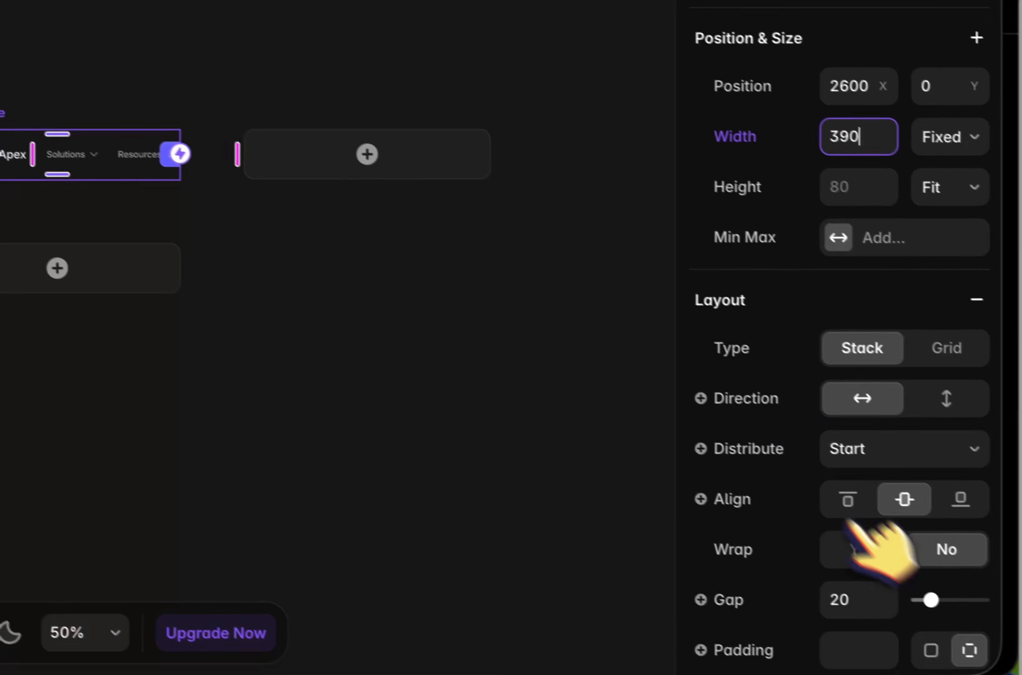
pyautogui.scroll(-10, 848, 523)
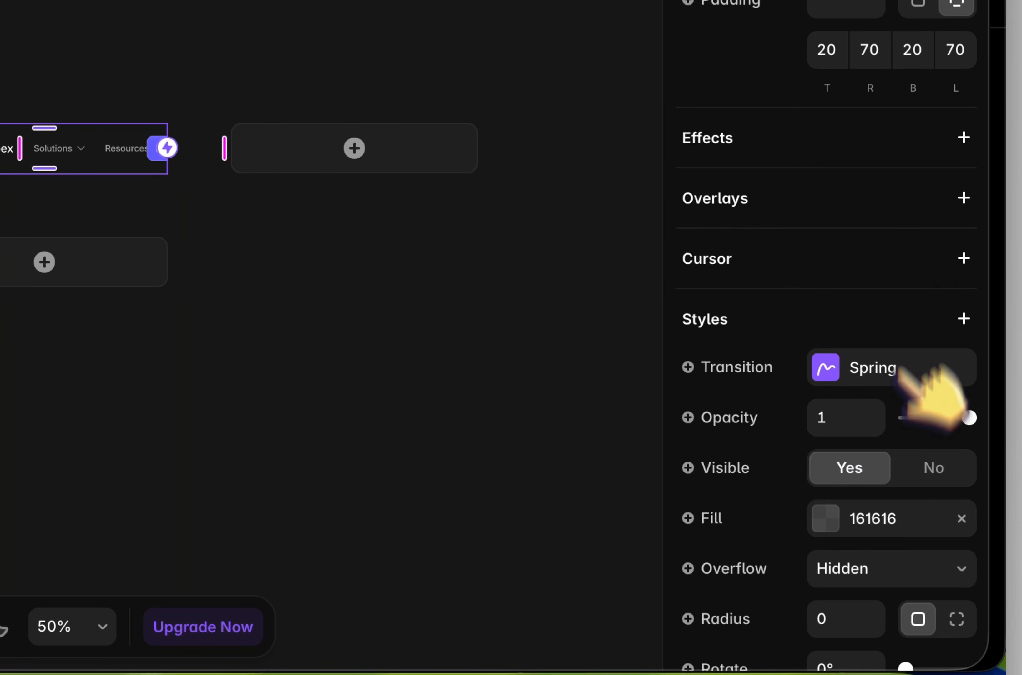
pyautogui.click(870, 304)
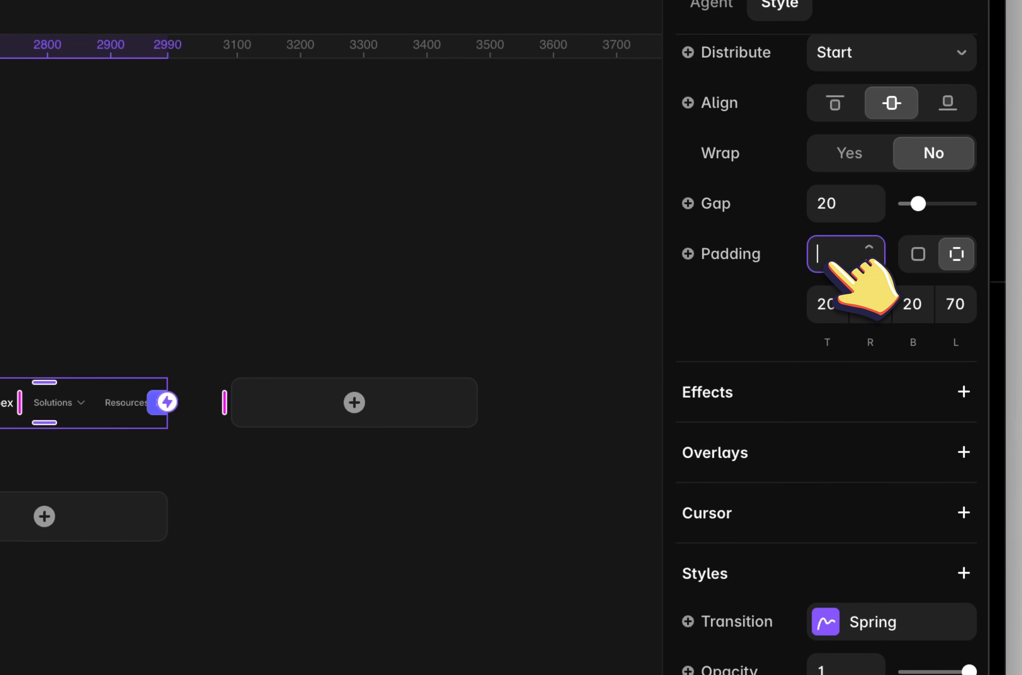
pyautogui.write('20')
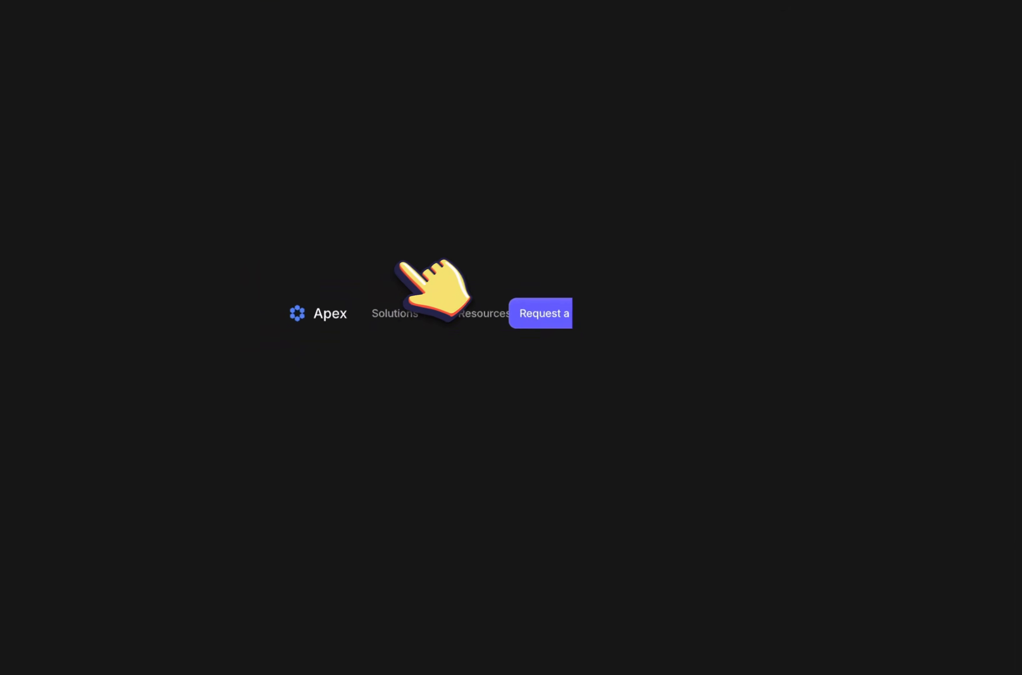
# Hide the Navigation and Right stacks in the Mobile variant
pyautogui.keyDown('super'); pyautogui.click(547, 325); pyautogui.keyUp('super')
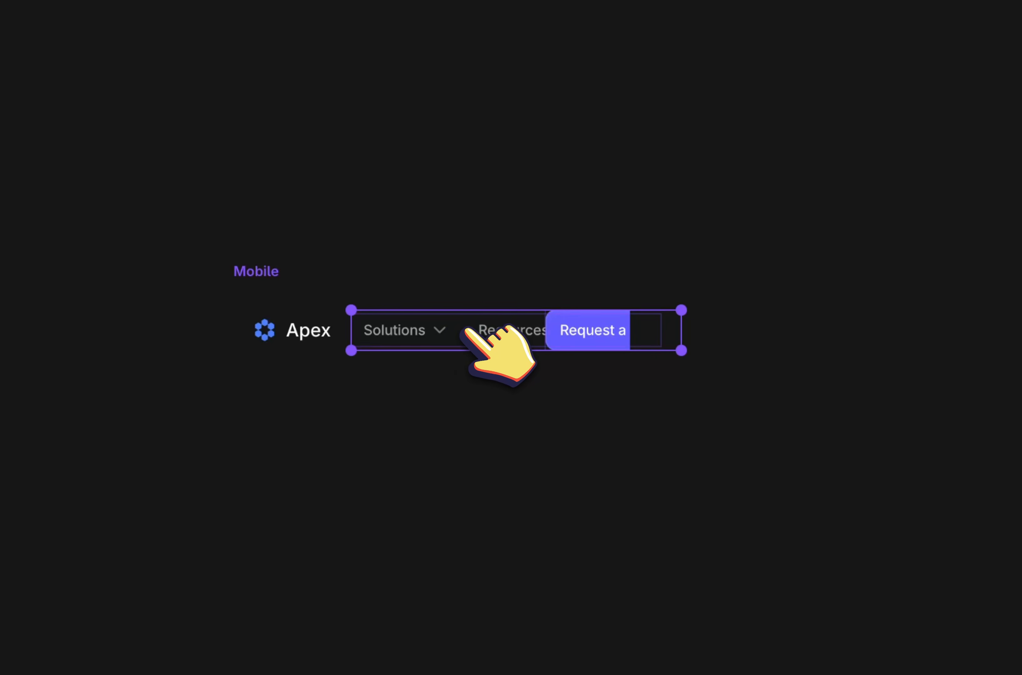
pyautogui.scroll(-10, 958, 365)
pyautogui.click(925, 349)
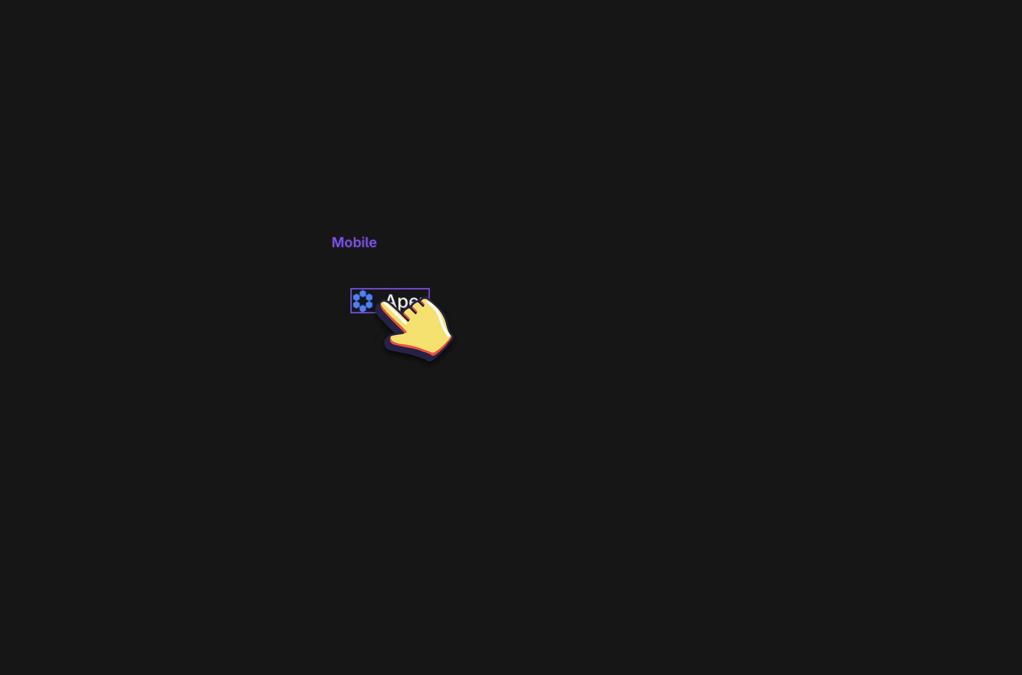
pyautogui.press('super+z')
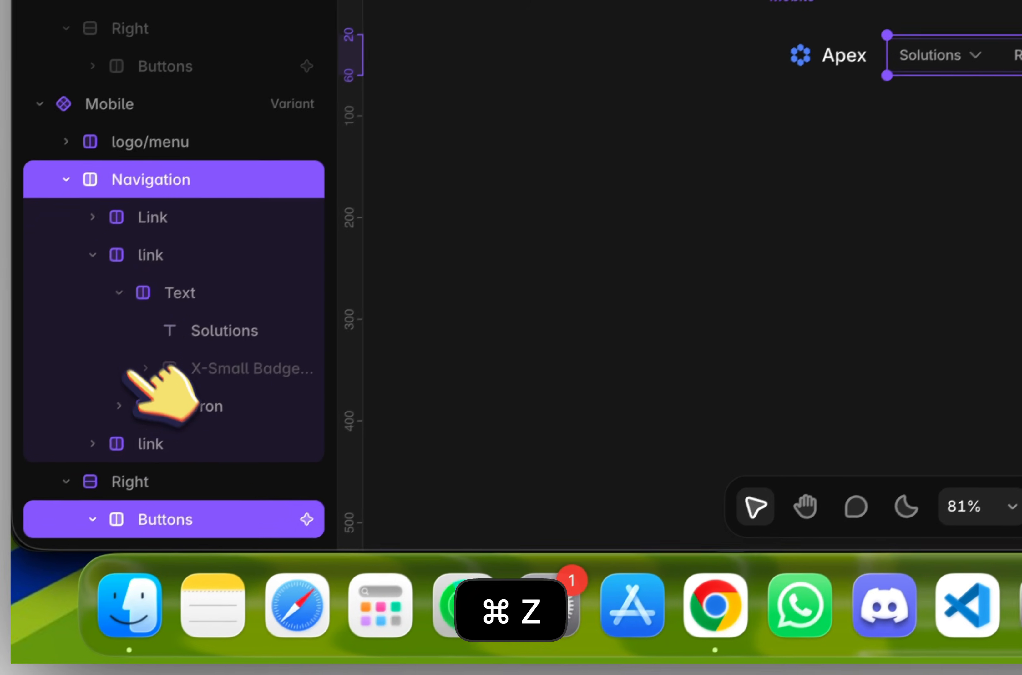
pyautogui.keyDown('shift'); pyautogui.click(169, 469); pyautogui.keyUp('shift')
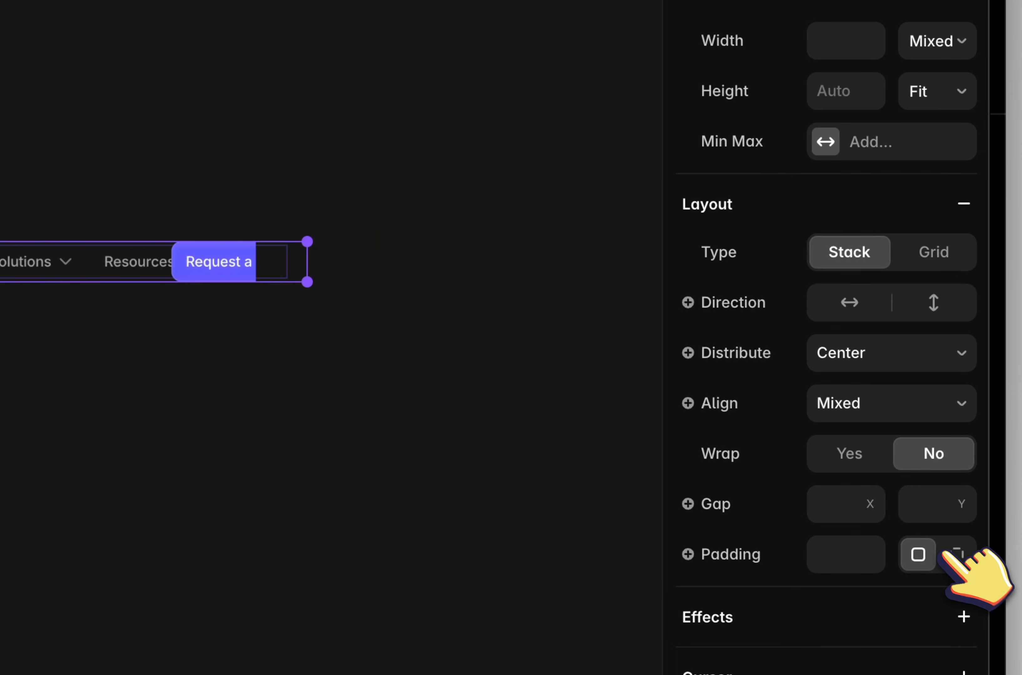
pyautogui.scroll(-15, 961, 516)
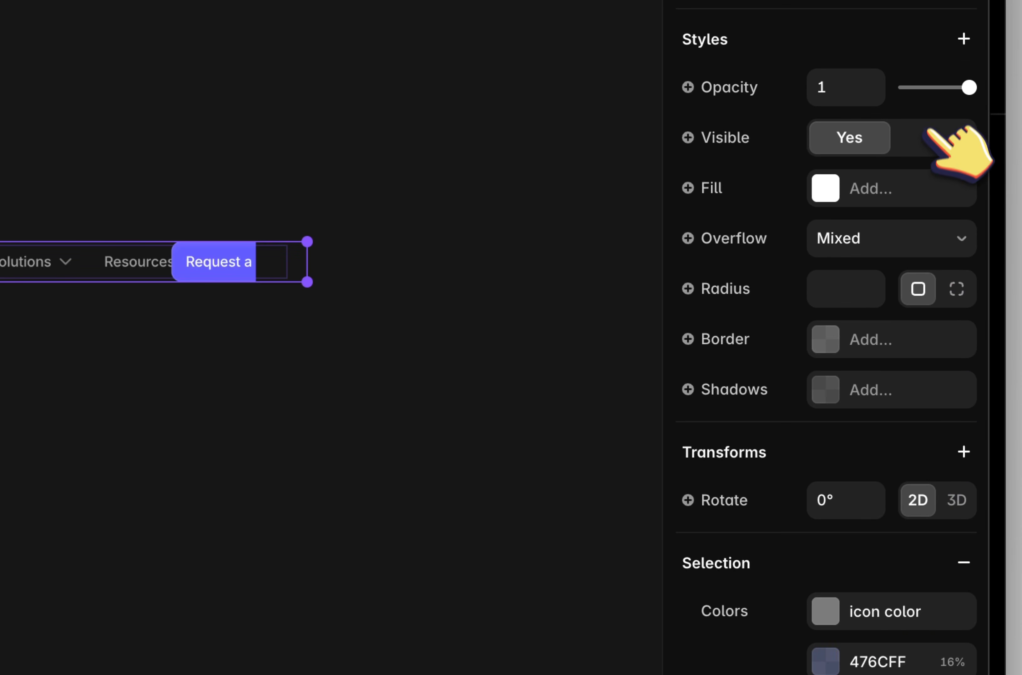
pyautogui.click(933, 137)
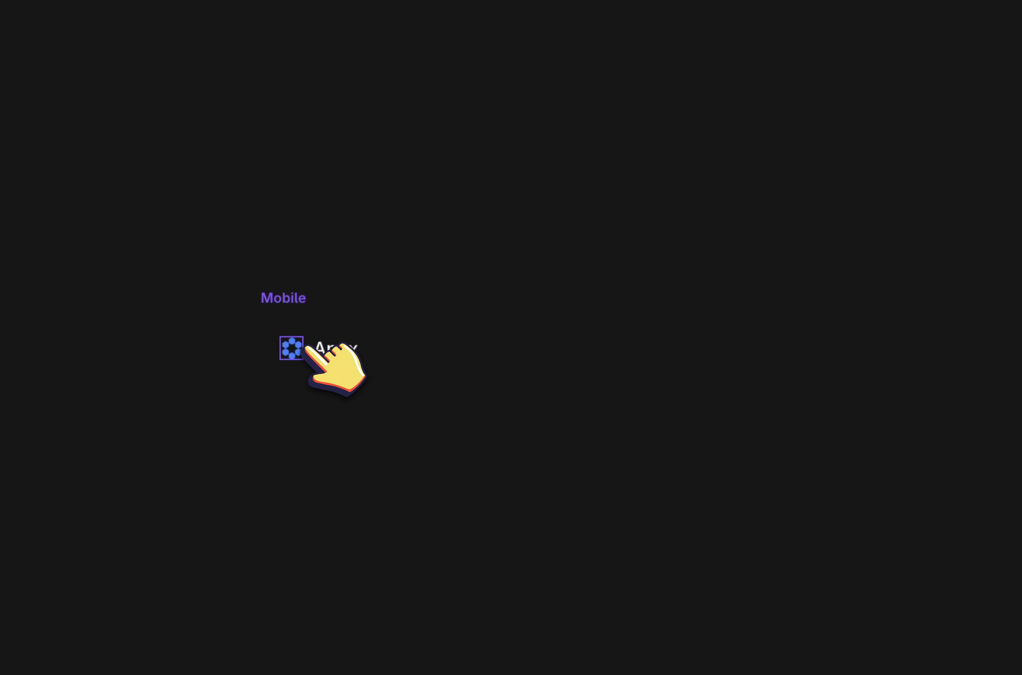
# Set the Mobile variant's logo/menu stack to Fill width and distribute its contents with Space Between
pyautogui.click(306, 347)
pyautogui.click(215, 396)
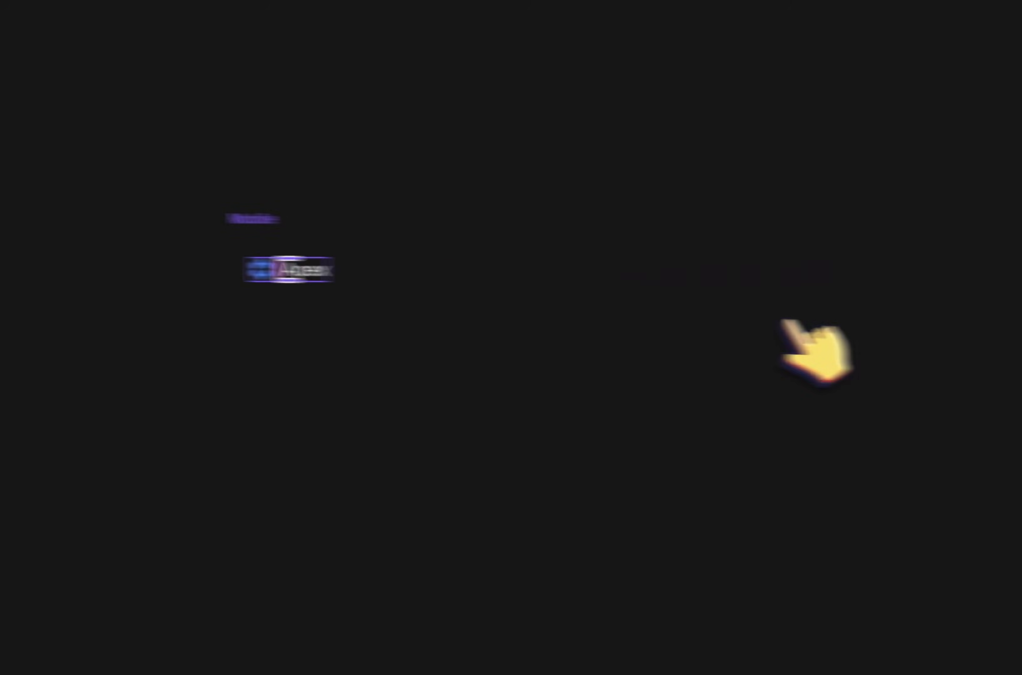
pyautogui.click(171, 328)
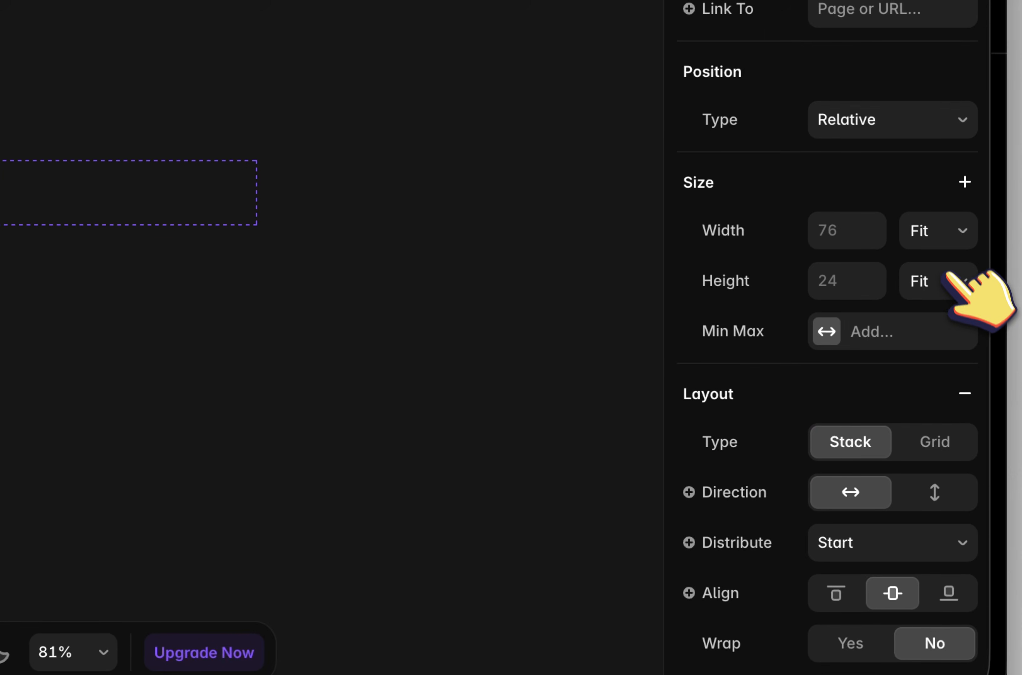
pyautogui.click(936, 230)
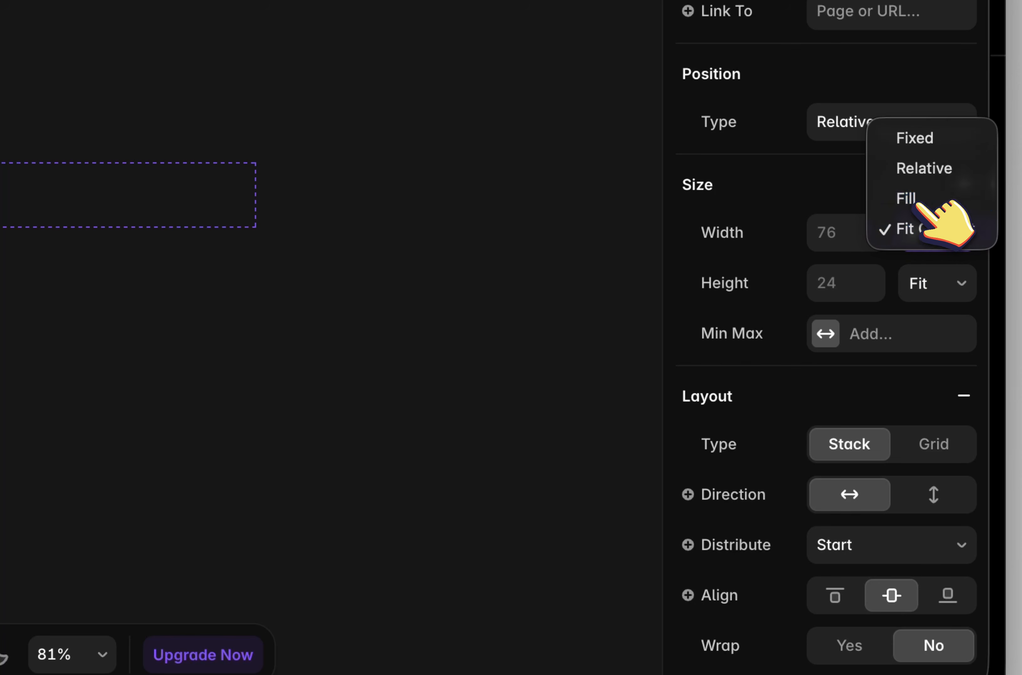
pyautogui.click(916, 198)
pyautogui.scroll(-5, 912, 443)
pyautogui.click(881, 209)
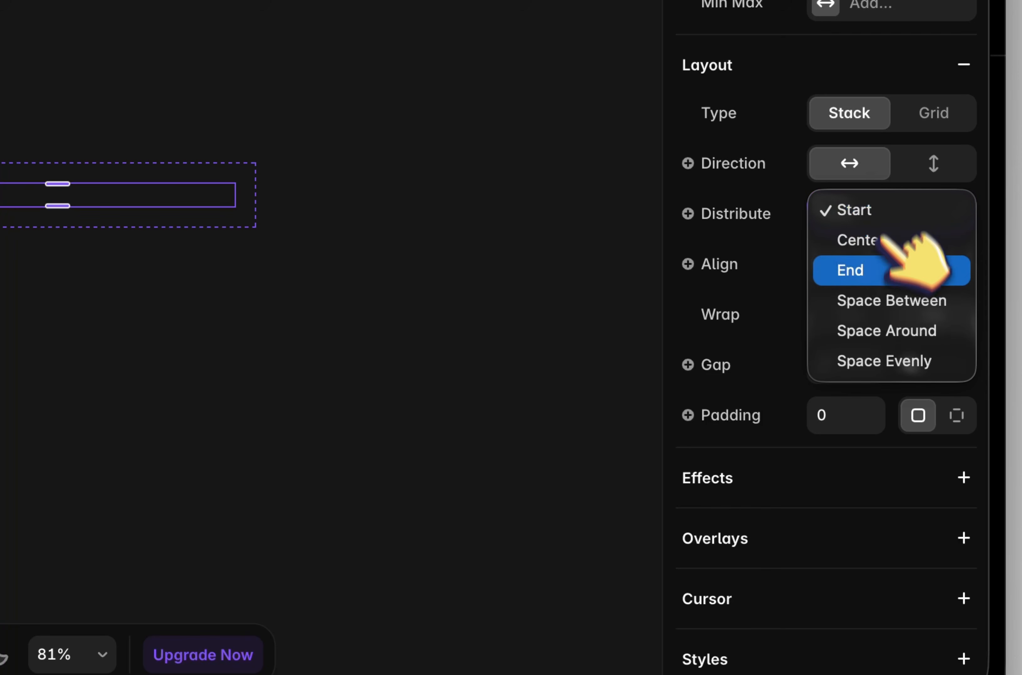
pyautogui.click(895, 296)
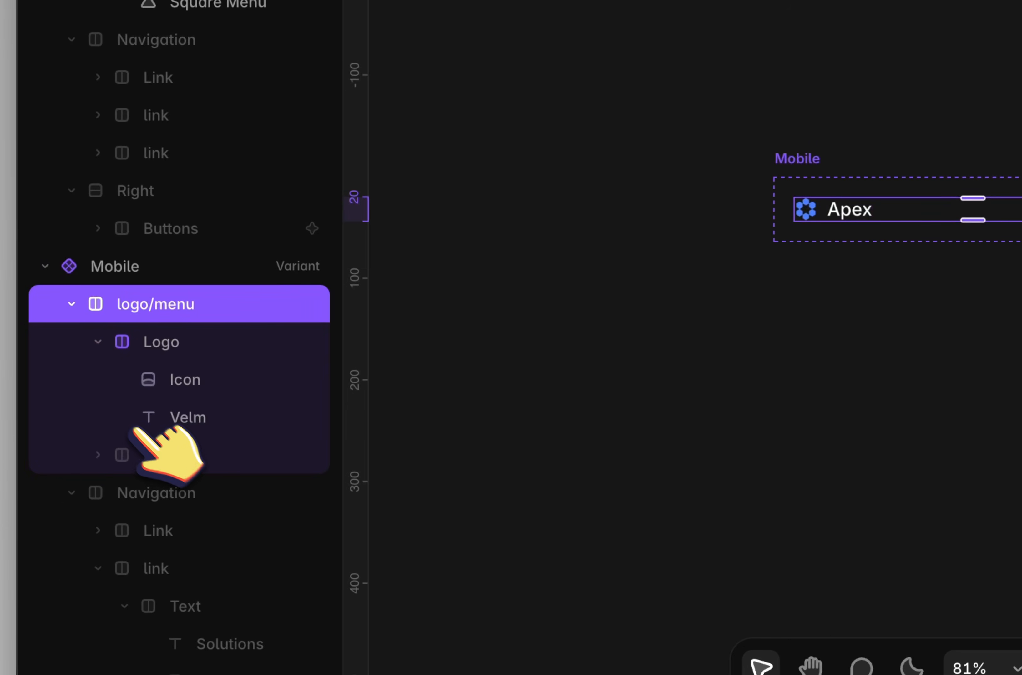
# Make the Mobile variant's menu stack visible and move the variant closer to the Tablet variant
pyautogui.click(154, 464)
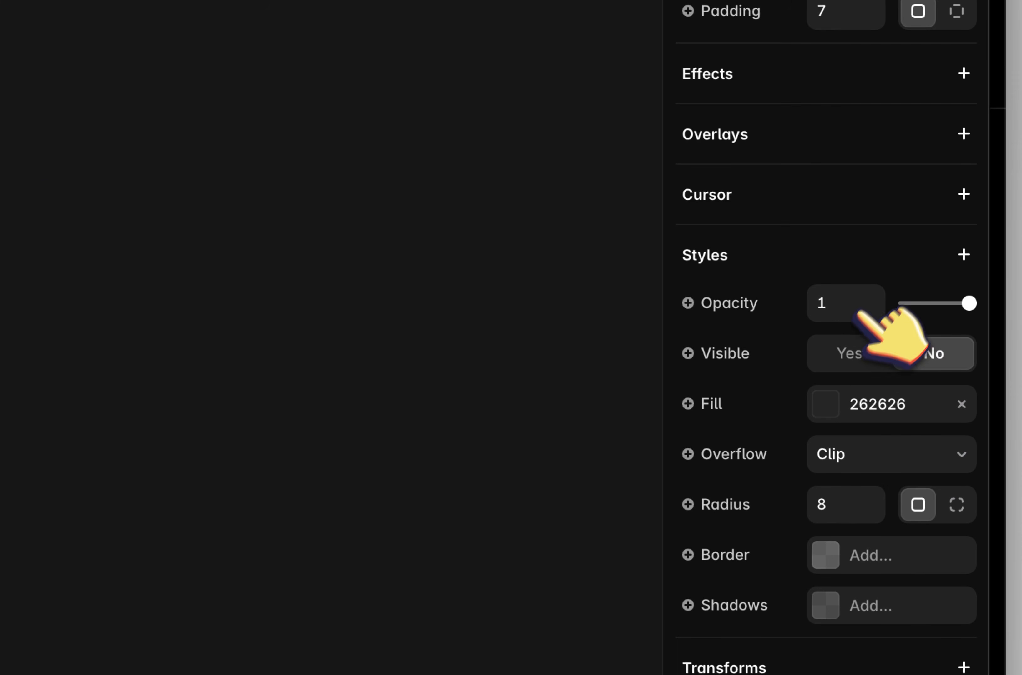
pyautogui.click(854, 526)
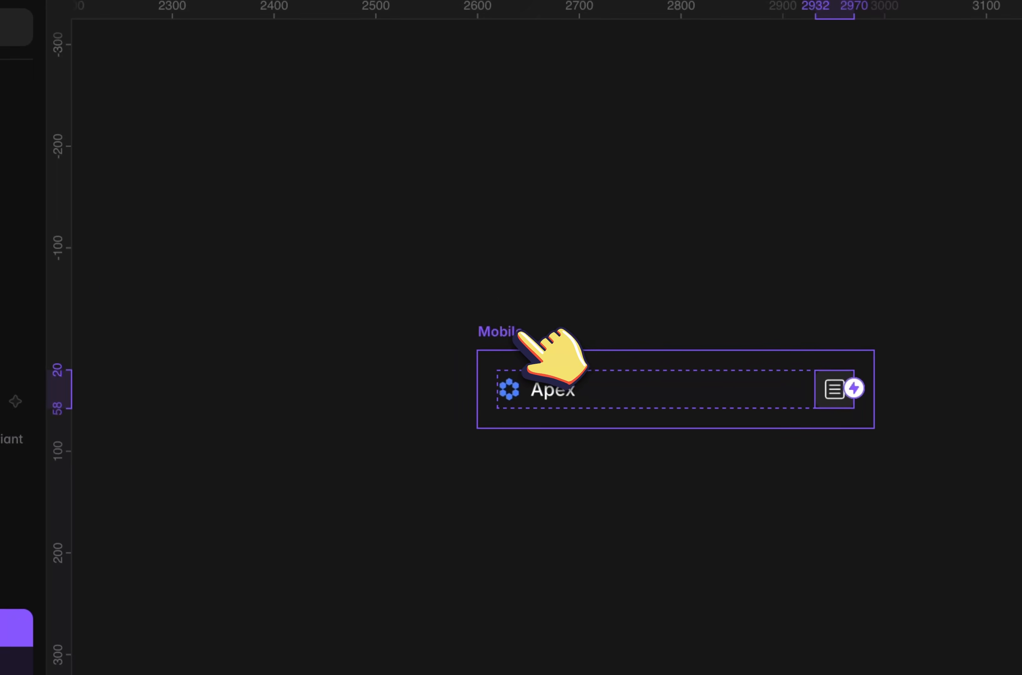
pyautogui.click(435, 318)
pyautogui.scroll(-5, 435, 318)
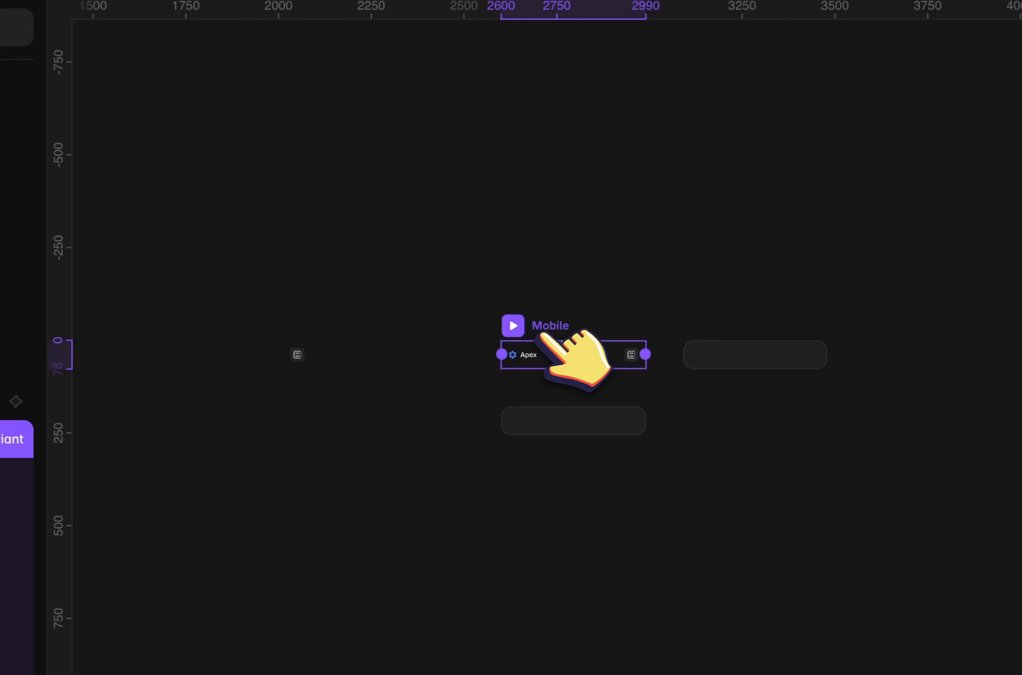
pyautogui.moveTo(551, 328); pyautogui.dragTo(417, 329)
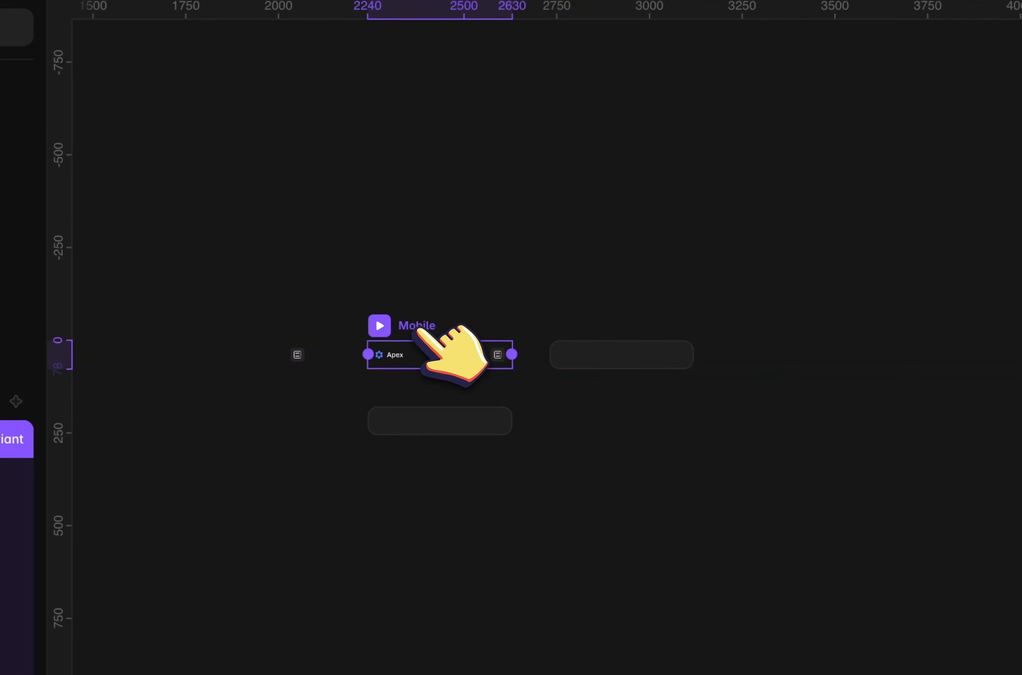
# Browse the element categories in the insert library, including Icons, Forms, Social and Utility
pyautogui.hscroll(-10, 416, 329)
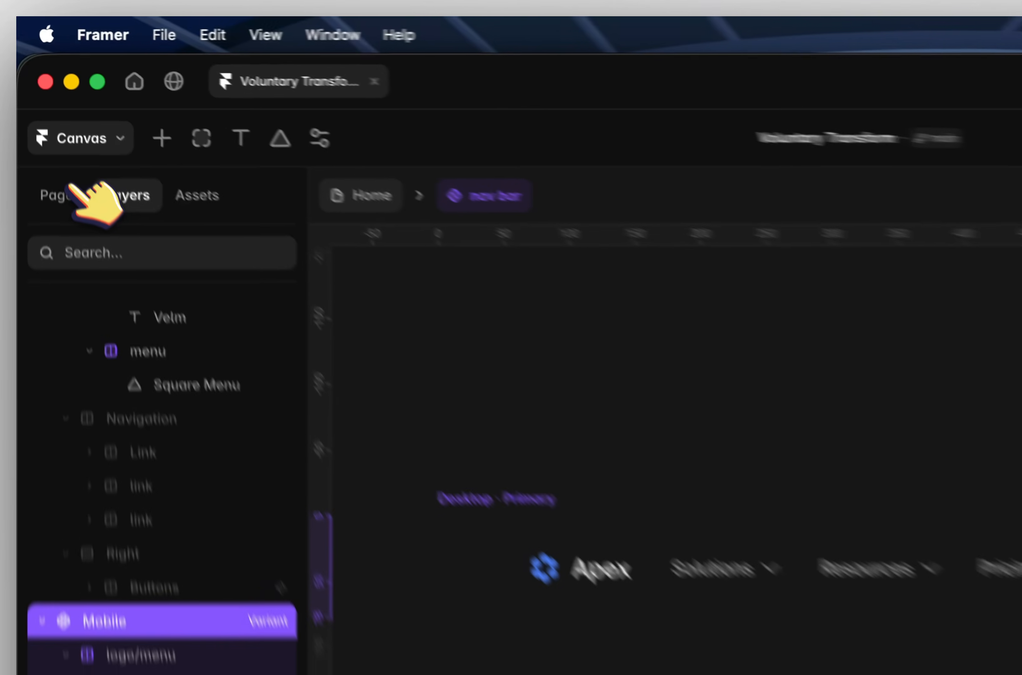
pyautogui.click(49, 120)
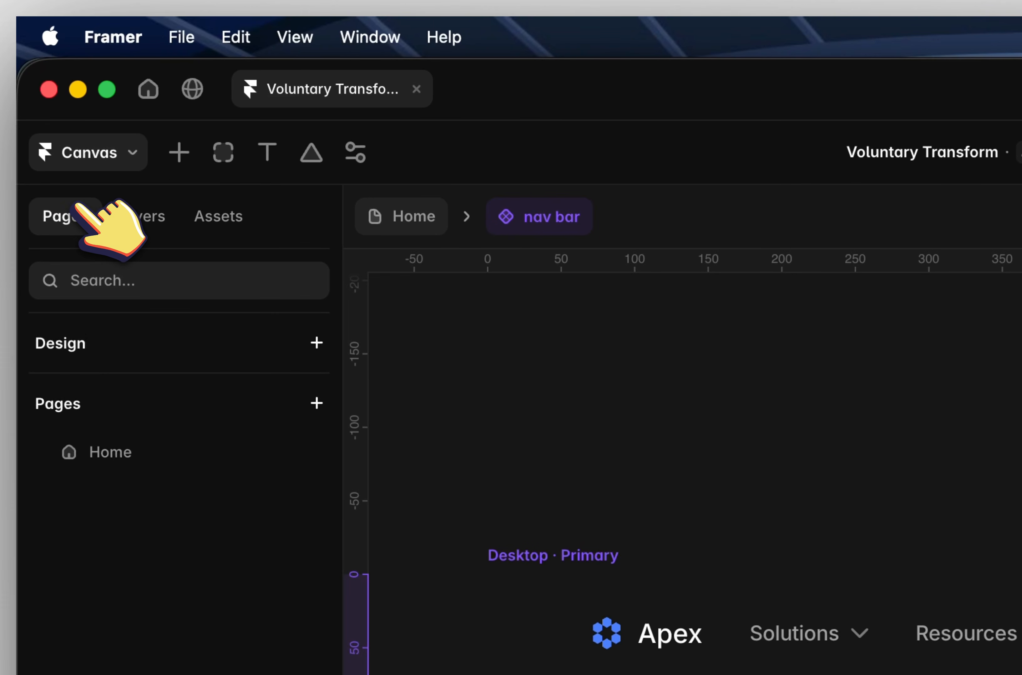
pyautogui.click(117, 121)
pyautogui.click(178, 155)
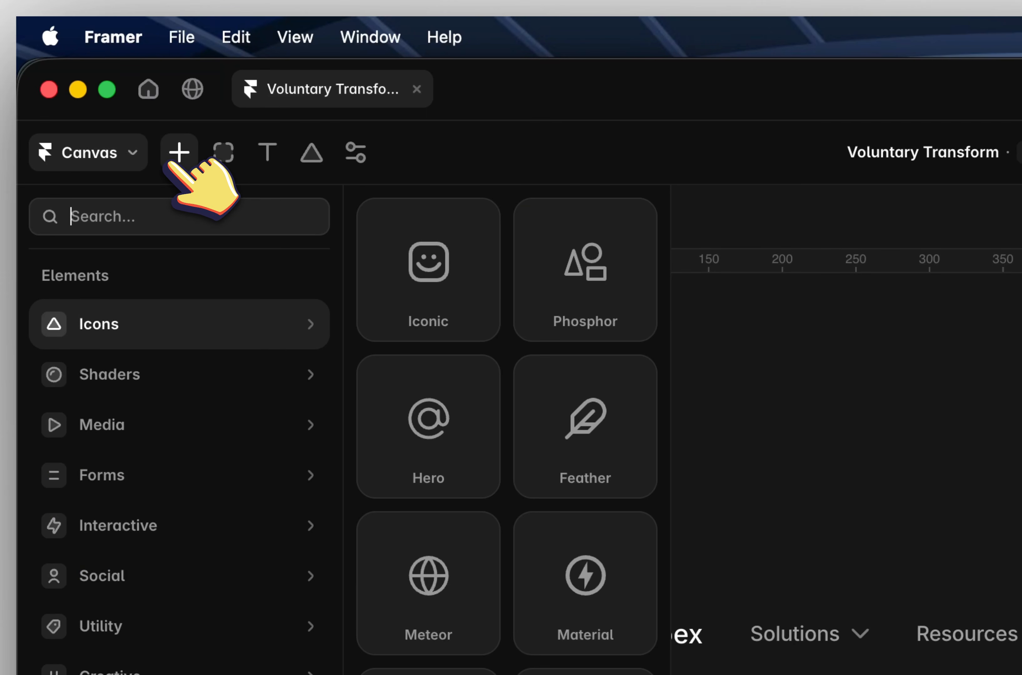
pyautogui.moveTo(135, 467)
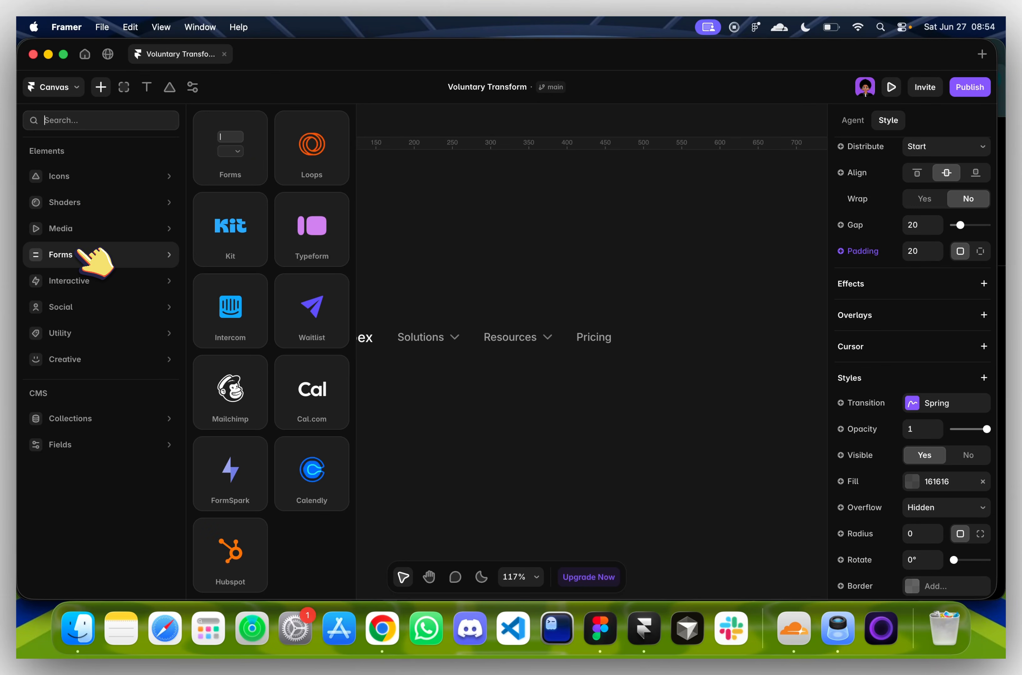
pyautogui.moveTo(72, 274)
pyautogui.moveTo(73, 297)
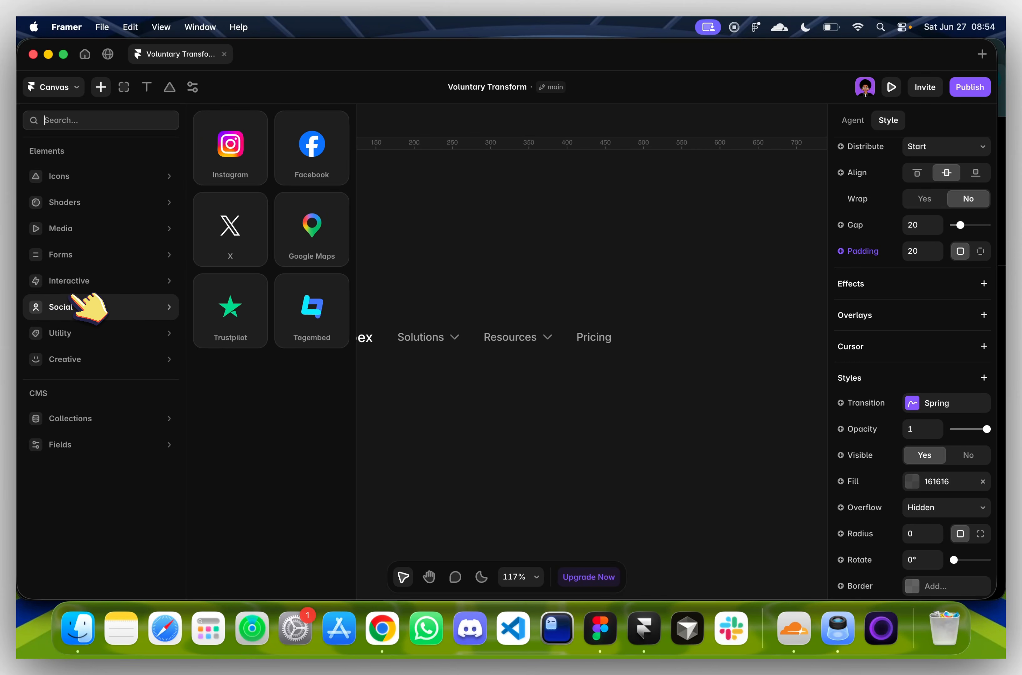
pyautogui.moveTo(79, 346)
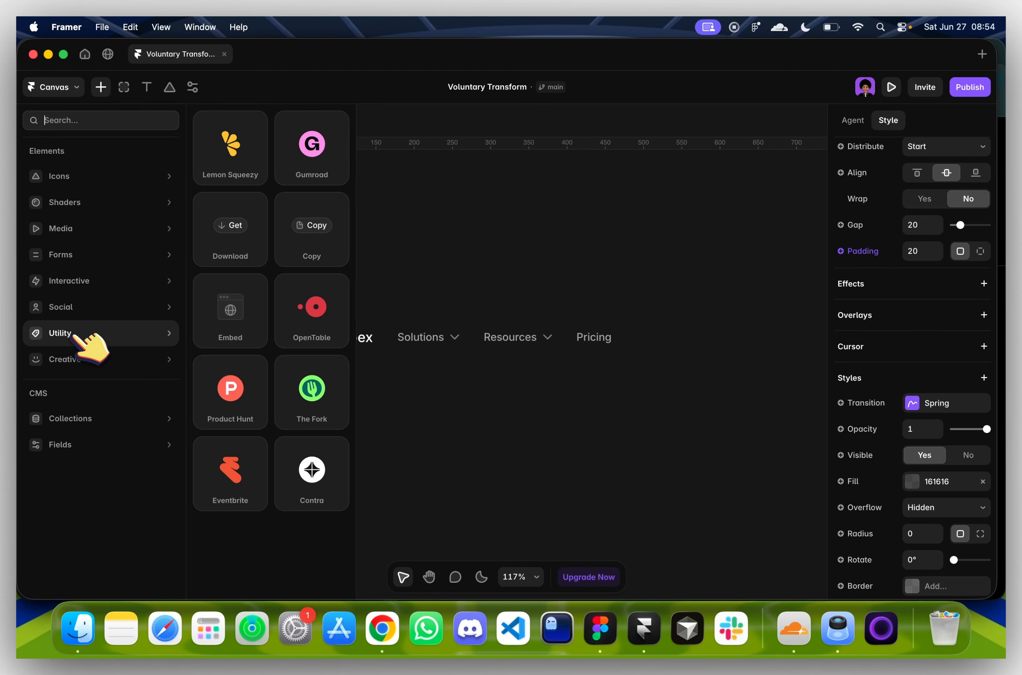
pyautogui.moveTo(70, 187)
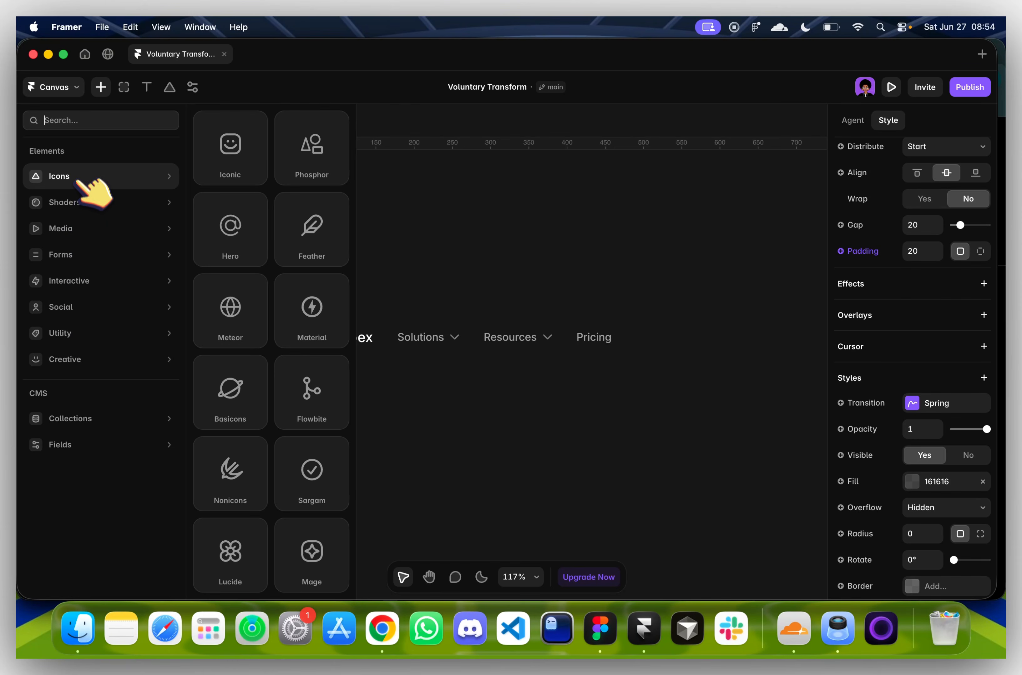
pyautogui.click(447, 233)
# Select the chevron stack in the Desktop variant's Solutions link and review its overlay settings
pyautogui.scroll(-2, 446, 232)
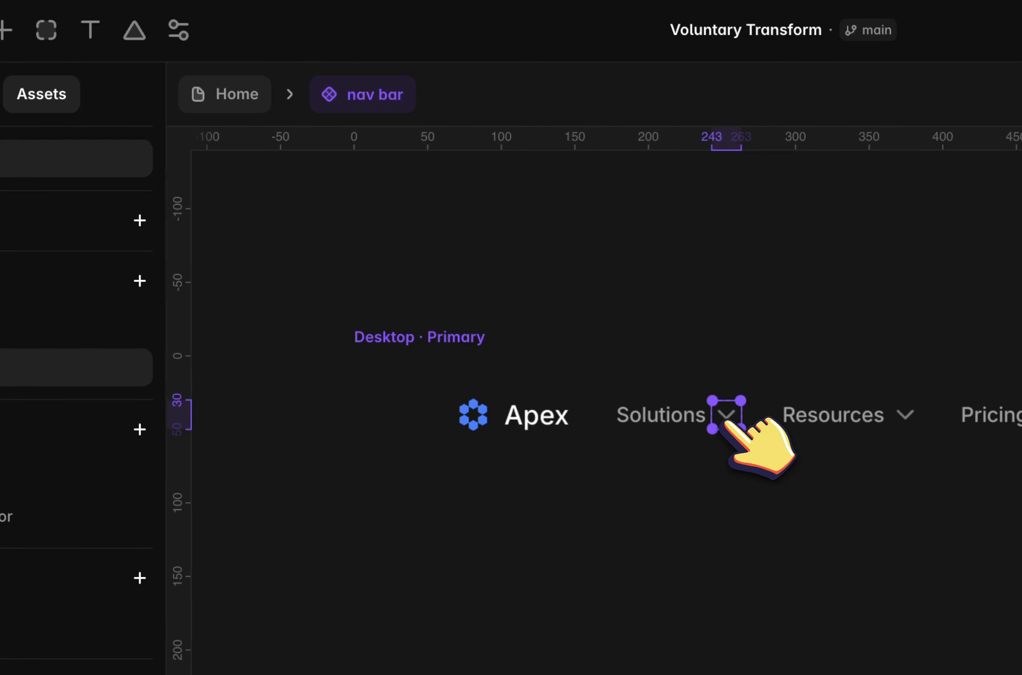
pyautogui.click(155, 157)
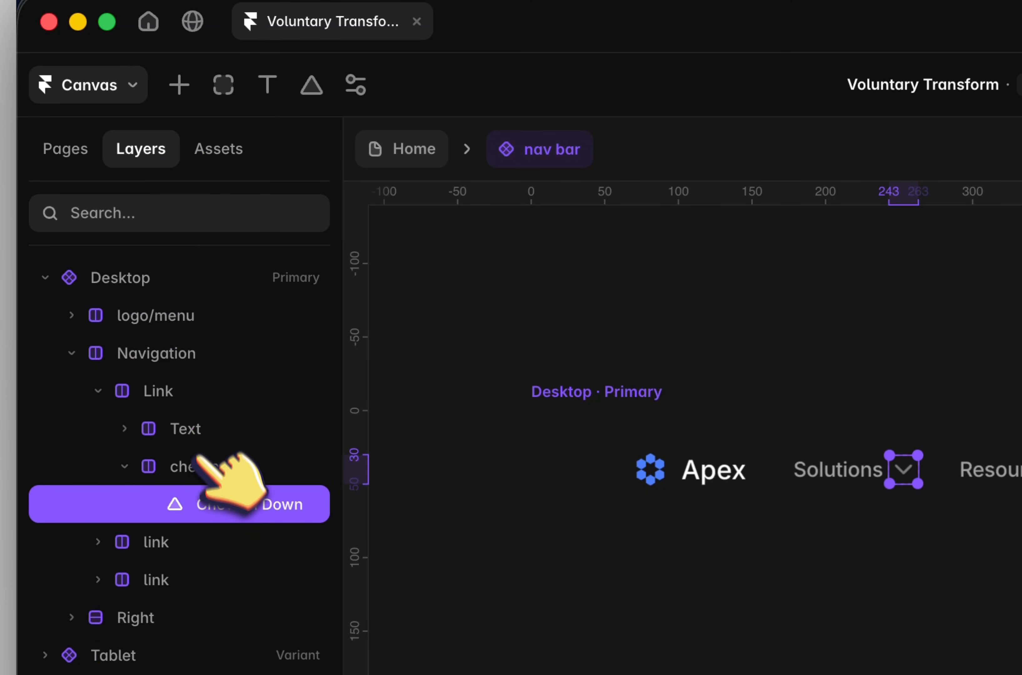
pyautogui.click(204, 467)
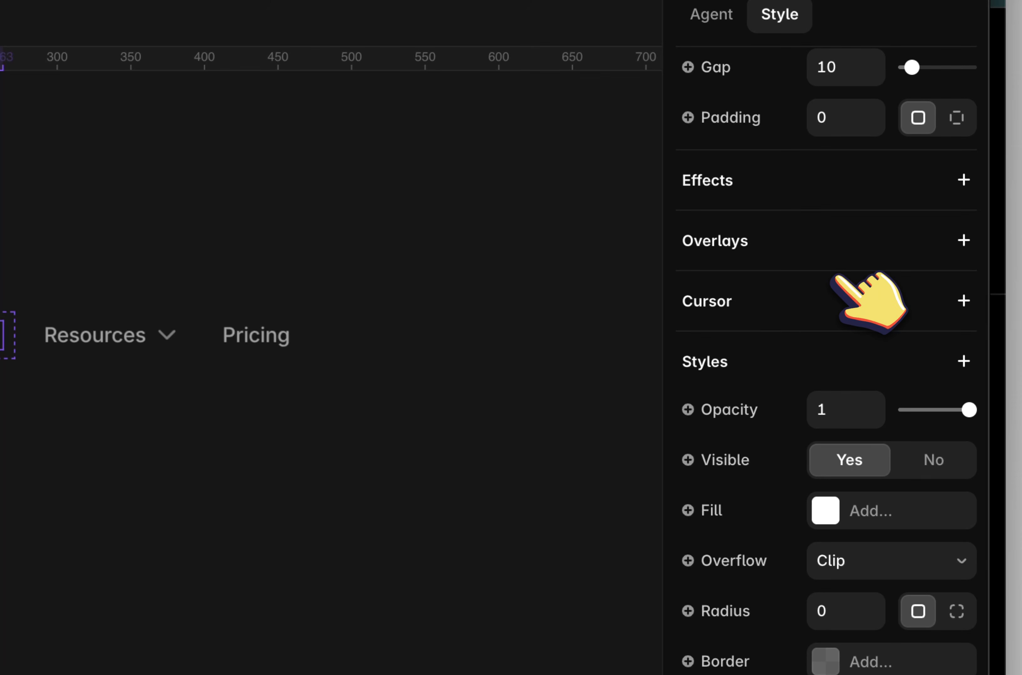
# Return to the home page and copy the Solutions dropdown and Resources dropdown frames above the breakpoints
pyautogui.click(406, 217)
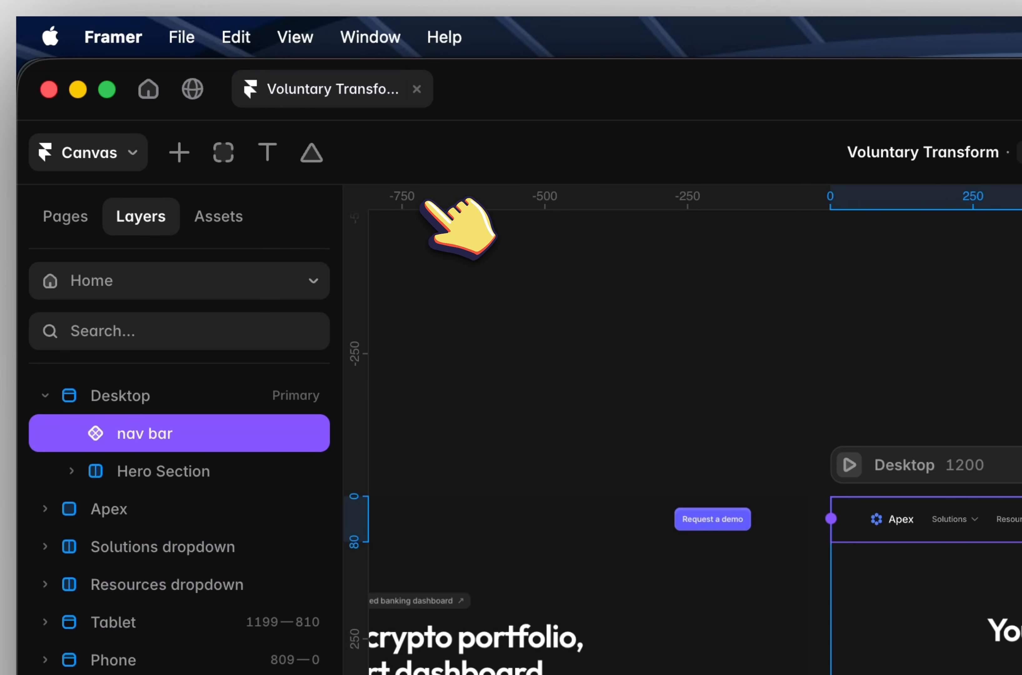
pyautogui.scroll(-5, 669, 361)
pyautogui.scroll(2, 695, 357)
pyautogui.click(755, 339)
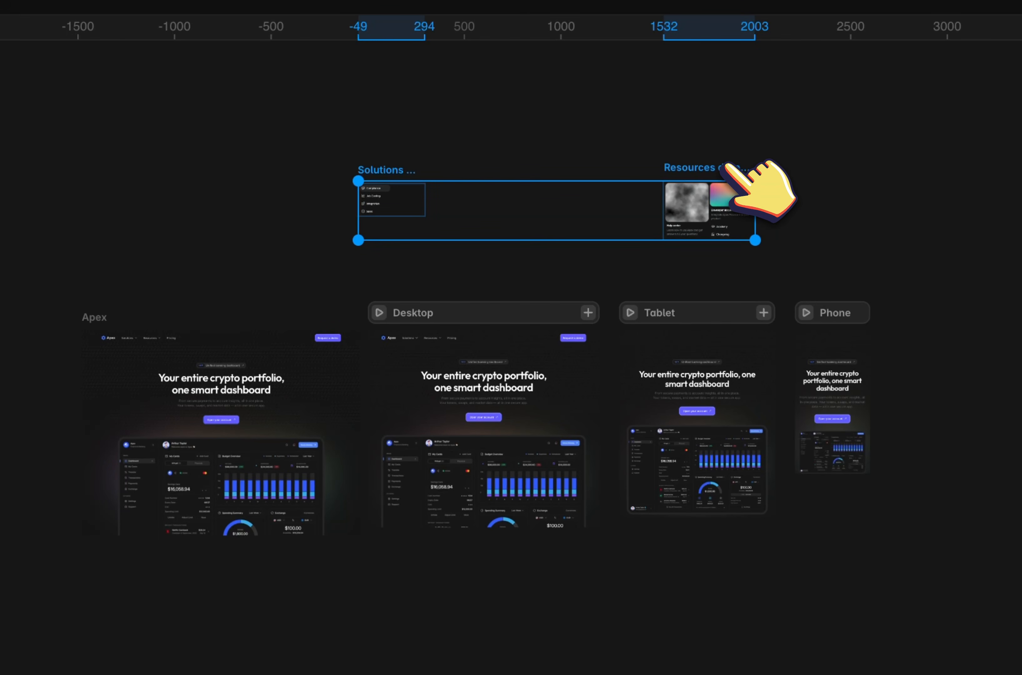
pyautogui.press('super+c')
# Open the nav bar component from the Desktop breakpoint and paste the copied dropdown frames onto its canvas
pyautogui.click(538, 342)
pyautogui.scroll(5, 538, 342)
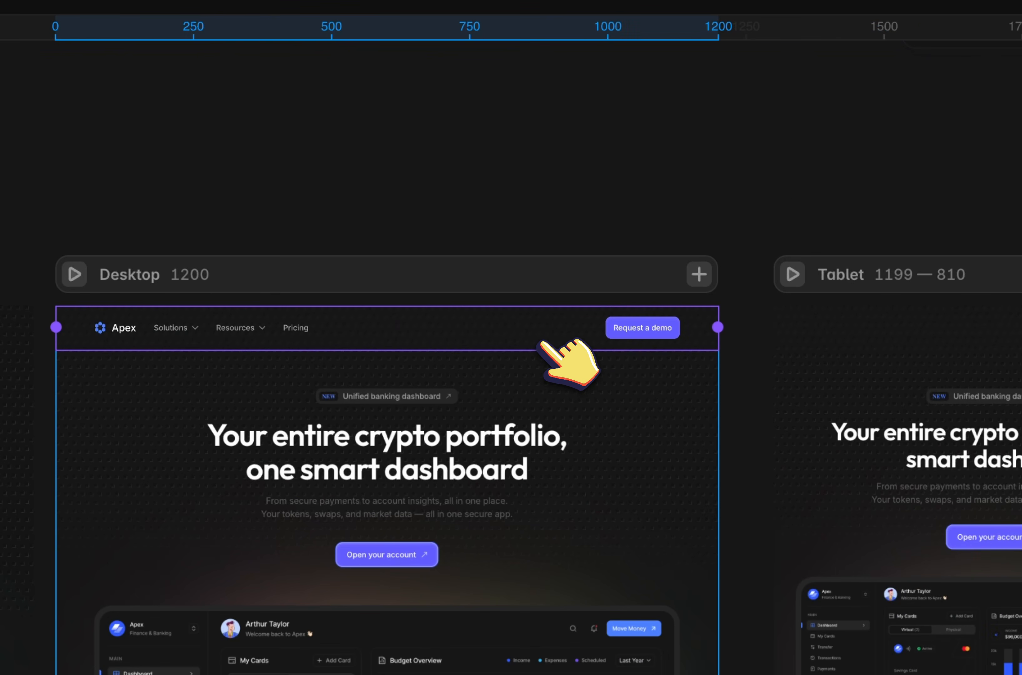
pyautogui.doubleClick(542, 343)
pyautogui.scroll(-5, 520, 319)
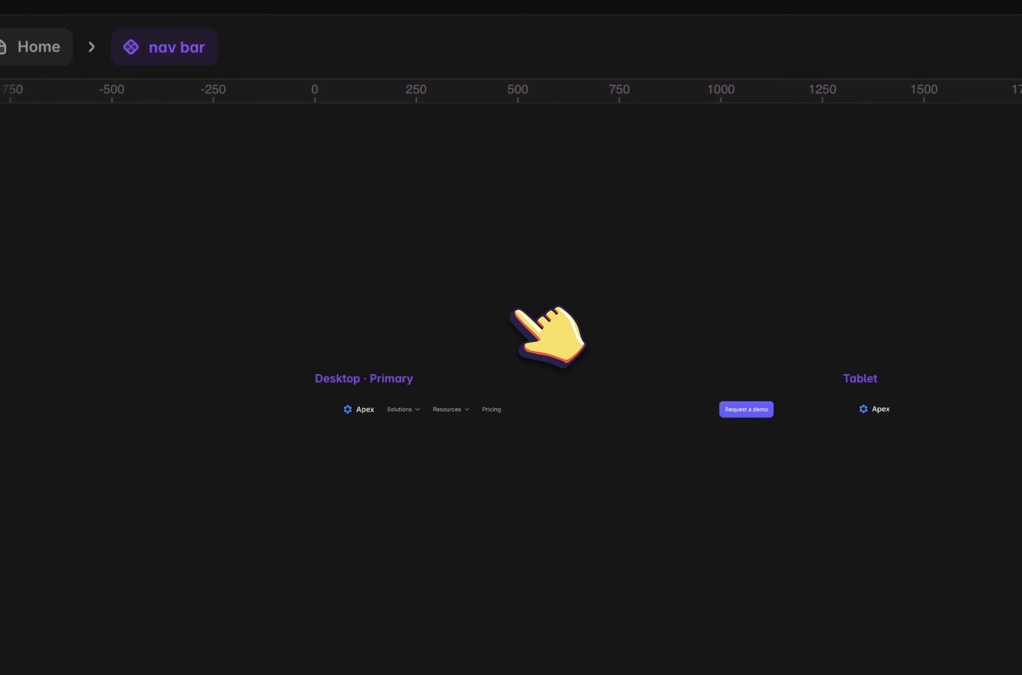
pyautogui.press('super+v')
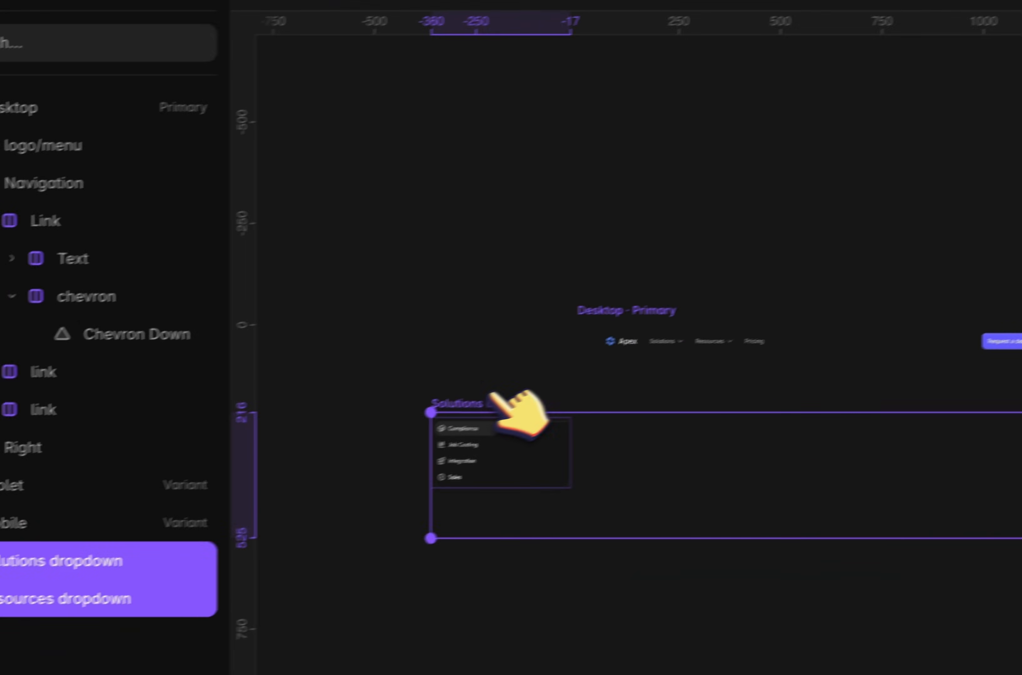
# Move the Solutions dropdown frame alone to sit beneath the Desktop variant's Solutions link
pyautogui.click(230, 439)
pyautogui.click(514, 381)
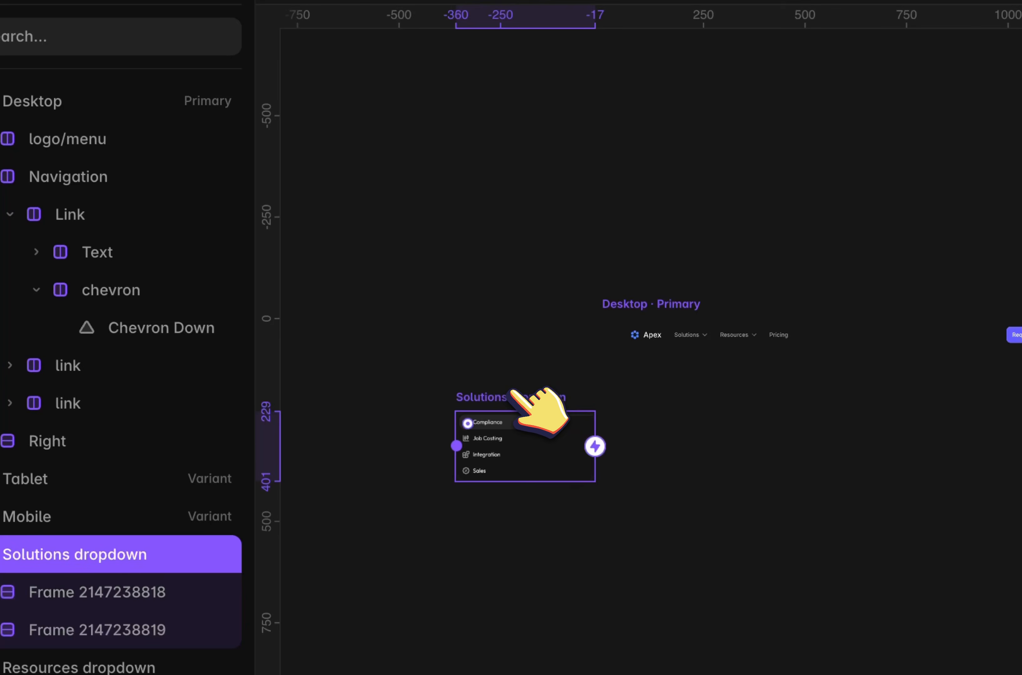
pyautogui.moveTo(518, 390); pyautogui.dragTo(743, 376)
# Add an overlay to the chevron stack in the Desktop variant's Solutions link
pyautogui.scroll(5, 741, 374)
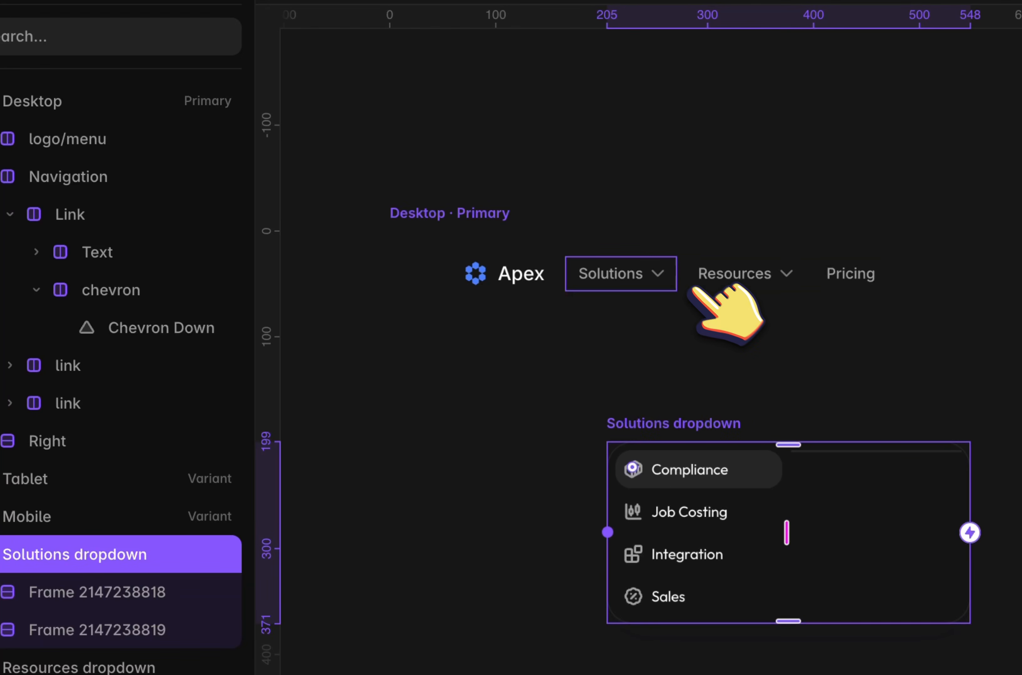
pyautogui.click(658, 281)
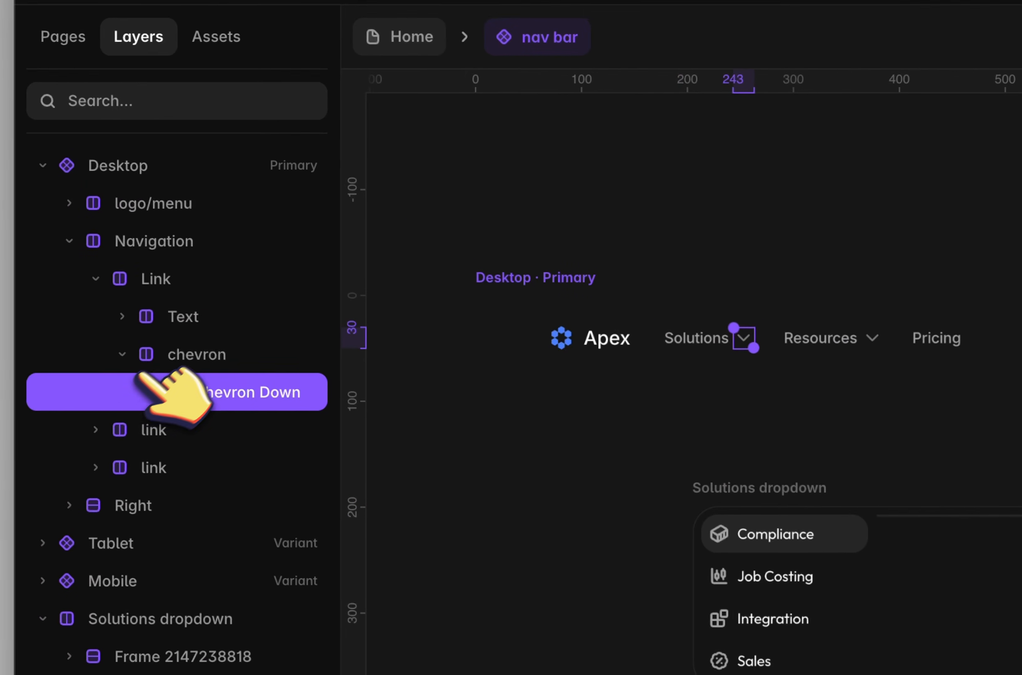
pyautogui.click(114, 292)
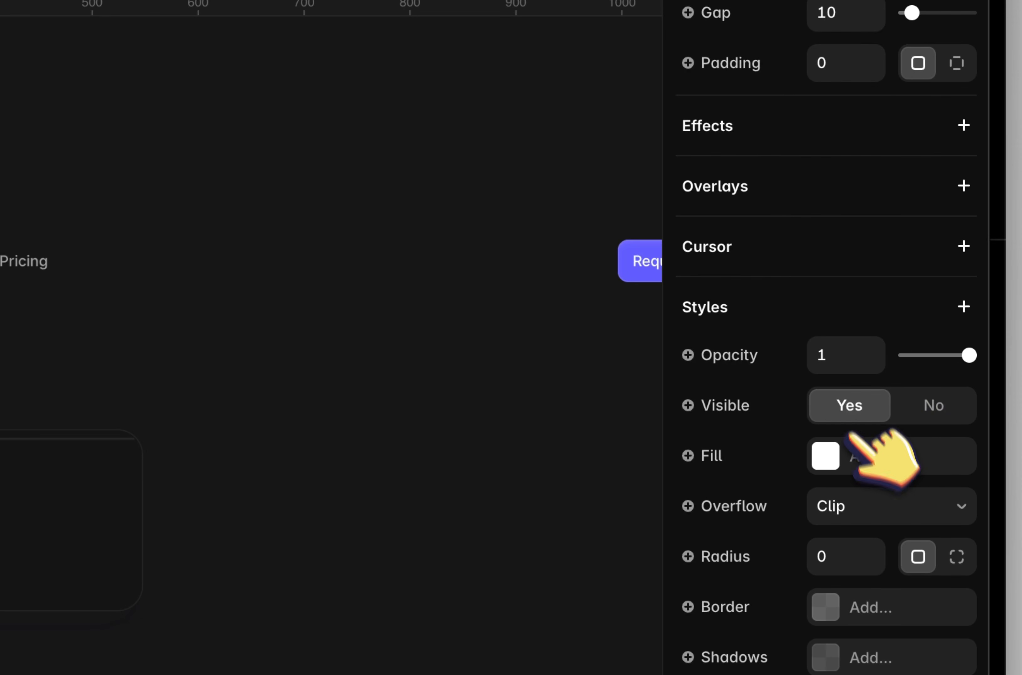
pyautogui.scroll(1, 837, 287)
pyautogui.click(844, 232)
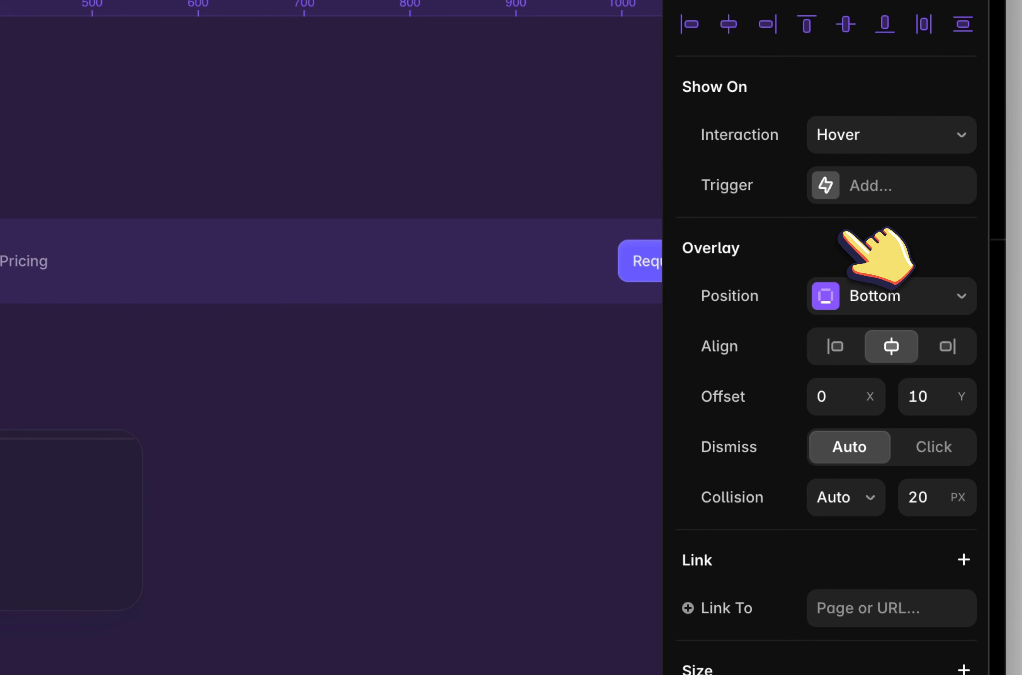
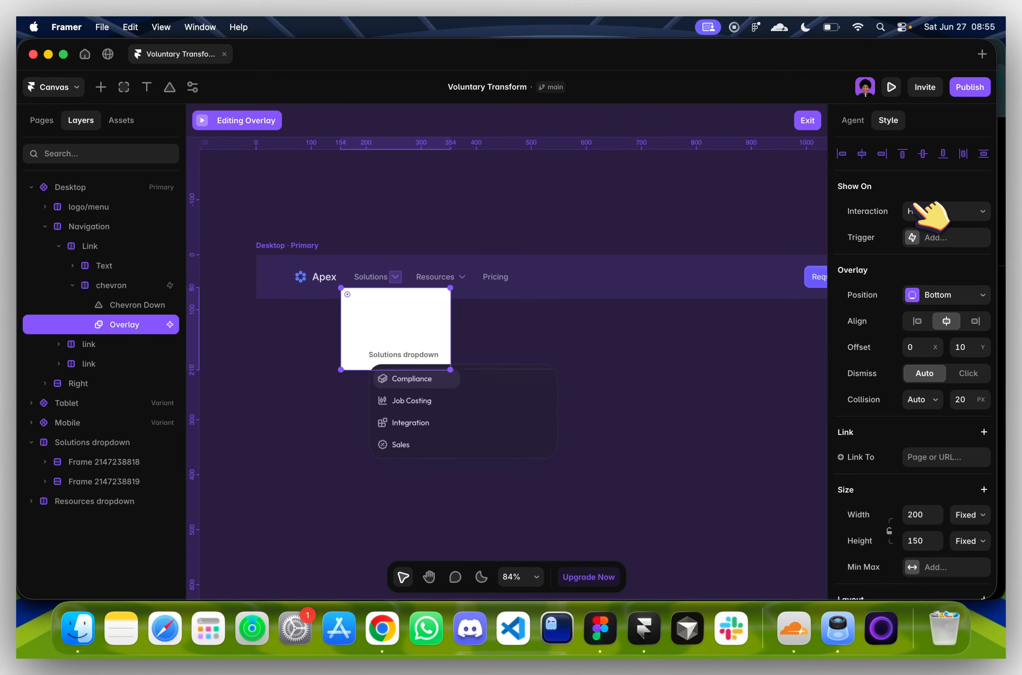
# Set the overlay's fill to 272038 by sampling the Solutions dropdown's background with the eyedropper, and leave overlay editing
pyautogui.scroll(6, 408, 333)
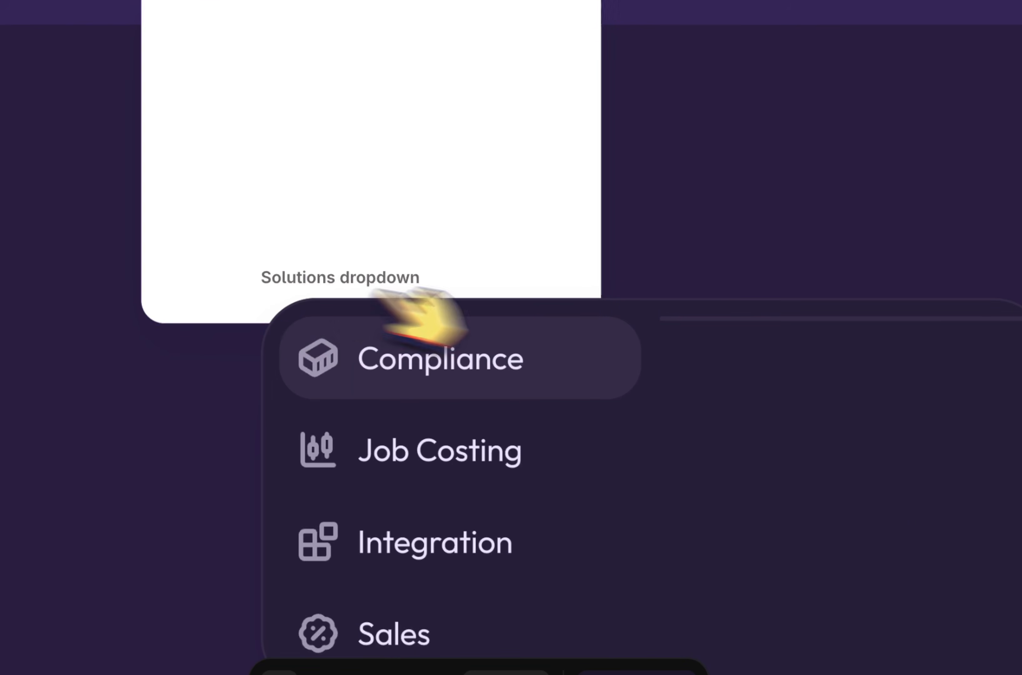
pyautogui.click(426, 178)
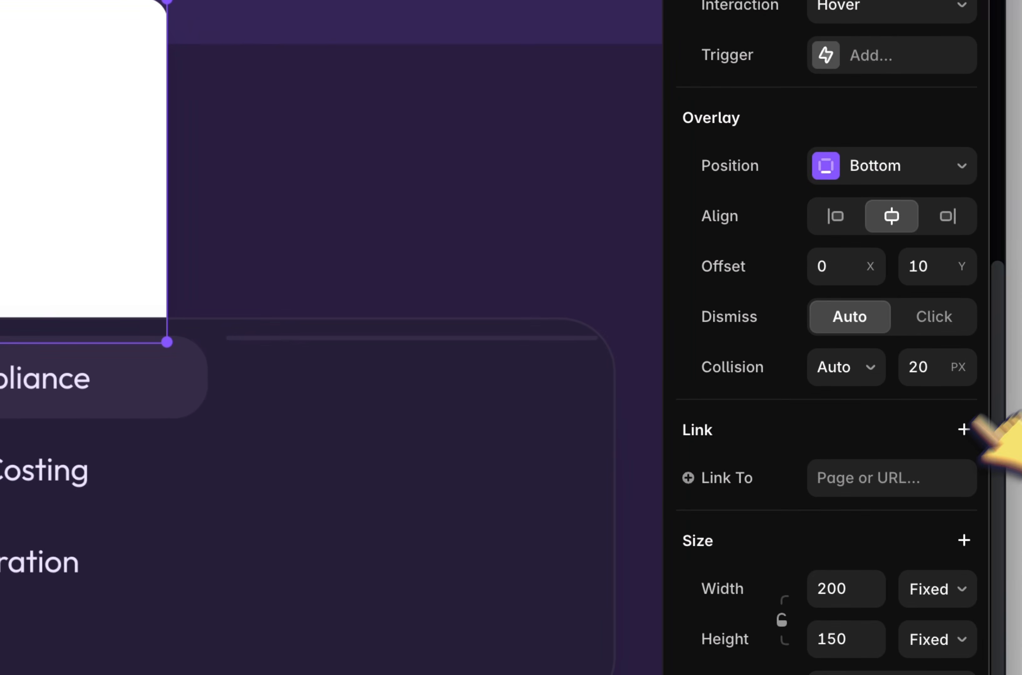
pyautogui.scroll(-10, 965, 482)
pyautogui.click(824, 168)
pyautogui.click(600, 451)
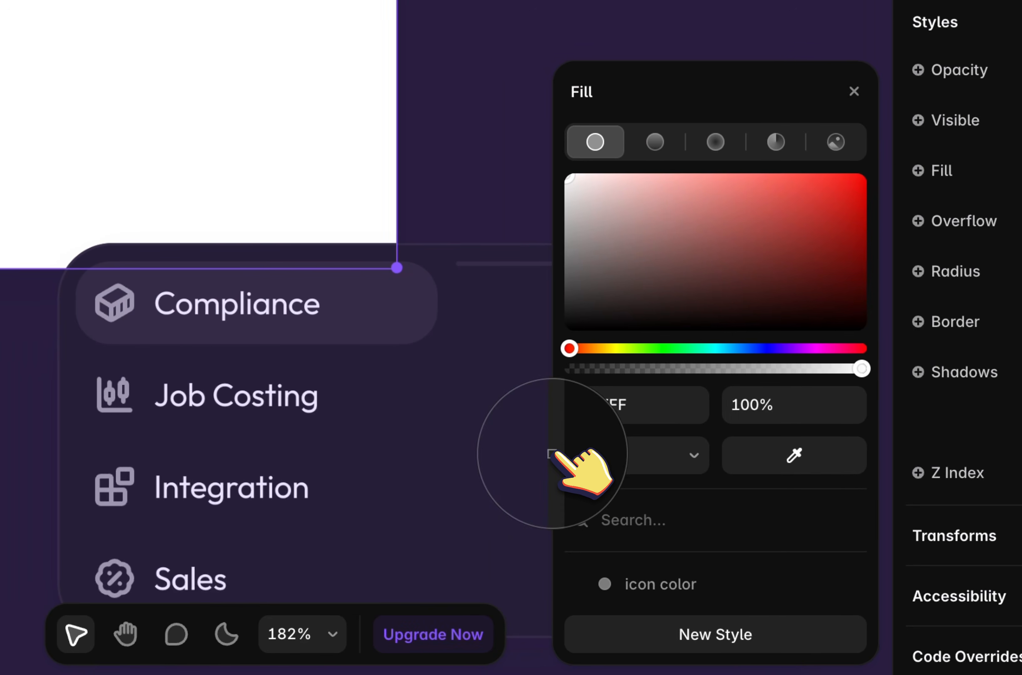
pyautogui.click(325, 450)
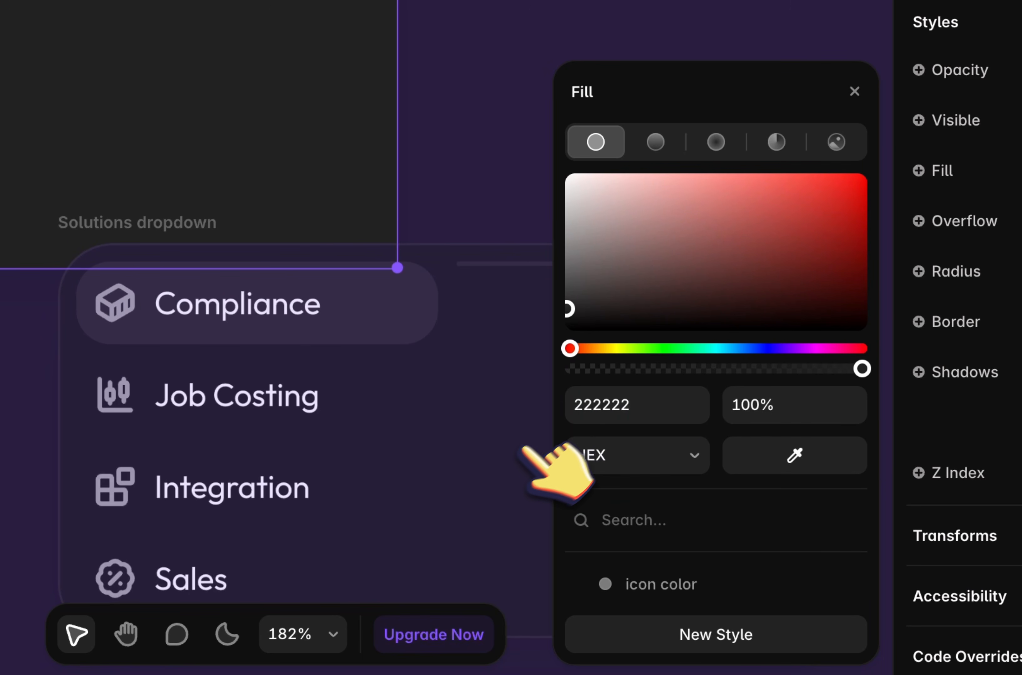
pyautogui.click(767, 452)
pyautogui.click(482, 456)
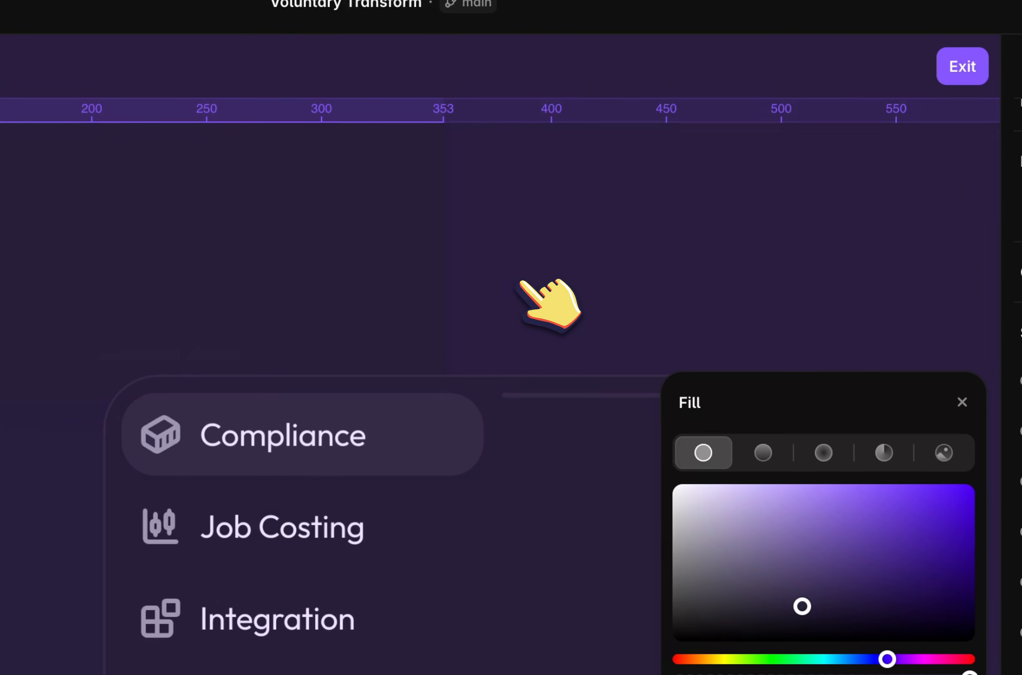
pyautogui.click(520, 281)
# Save the Solutions dropdown's 161616 fill as a new color style named "bg color"
pyautogui.click(263, 330)
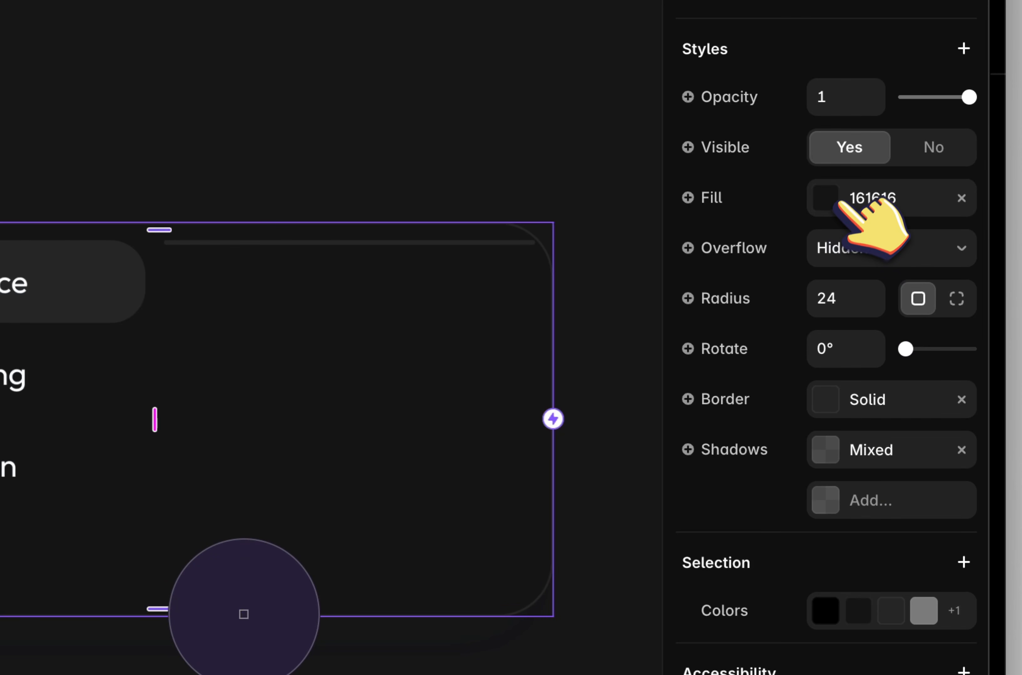
pyautogui.click(840, 203)
pyautogui.click(482, 674)
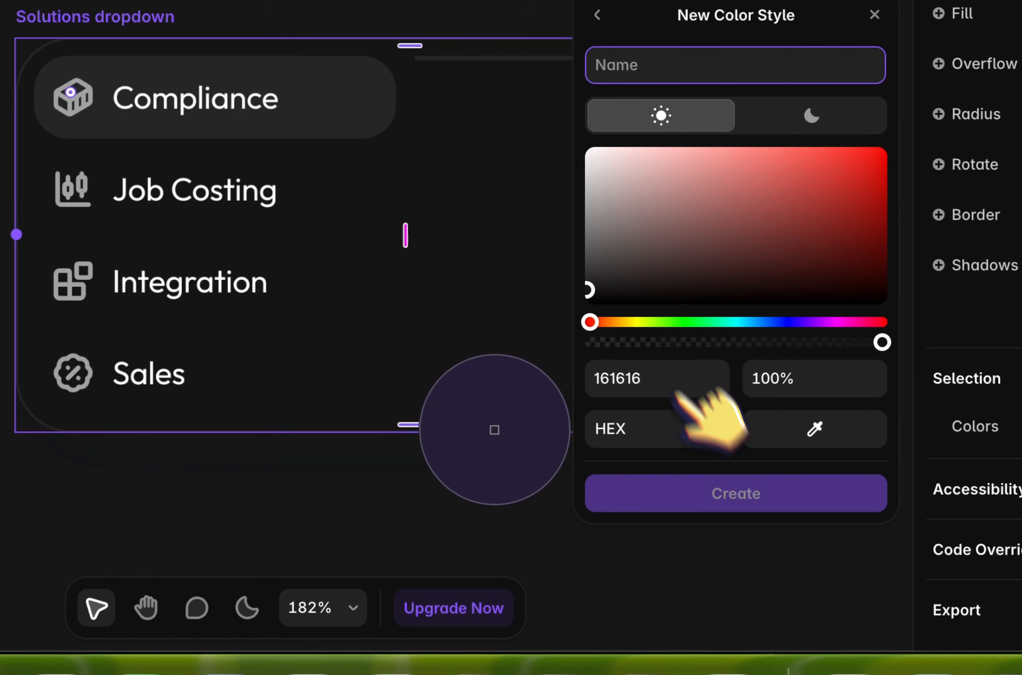
pyautogui.write('bg color')
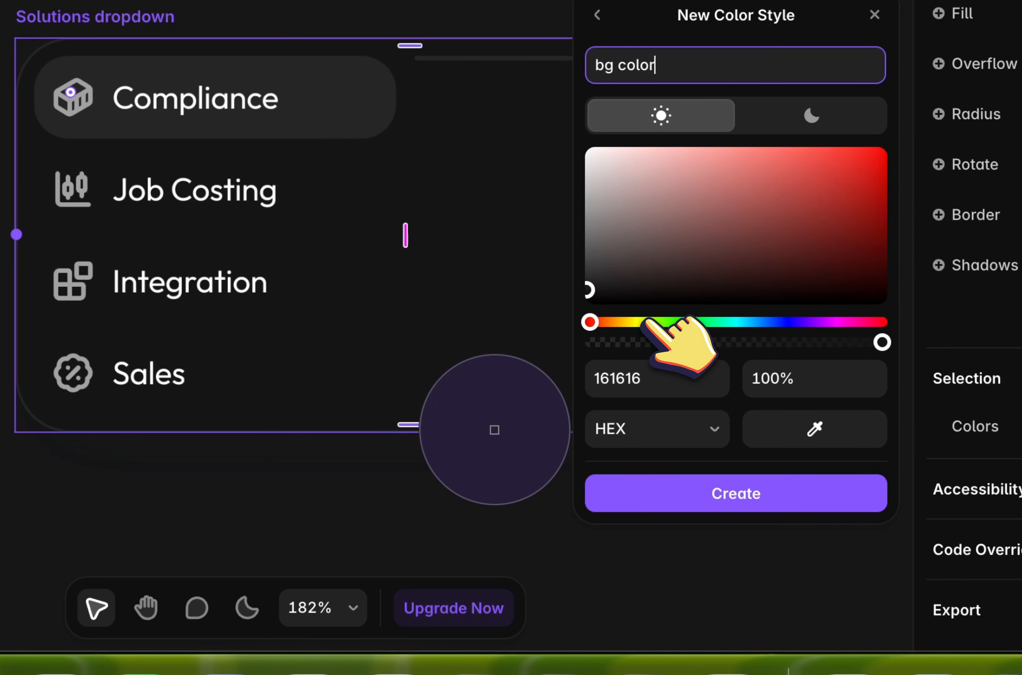
pyautogui.press('Return')
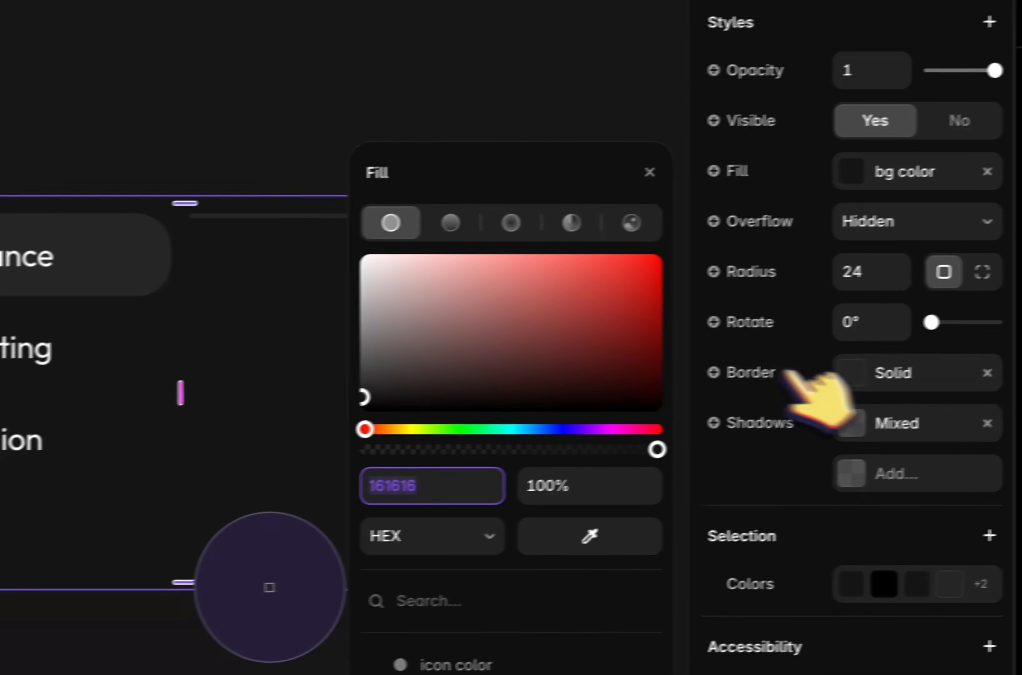
# Examine the Solutions dropdown's border color, Compliance item and divider line
pyautogui.click(866, 376)
pyautogui.click(614, 322)
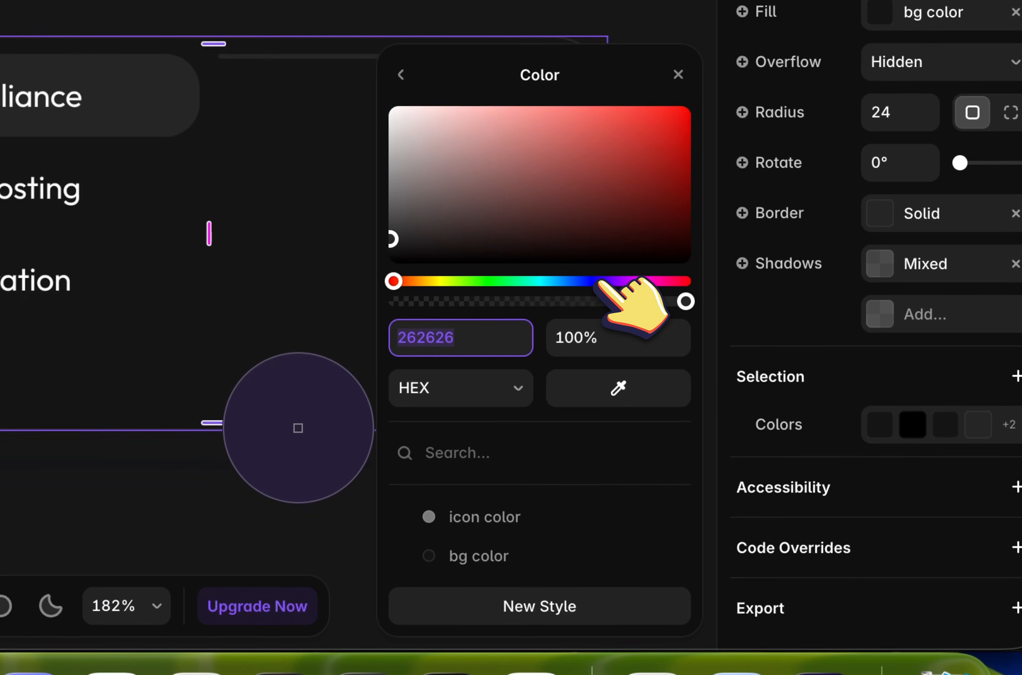
pyautogui.click(525, 643)
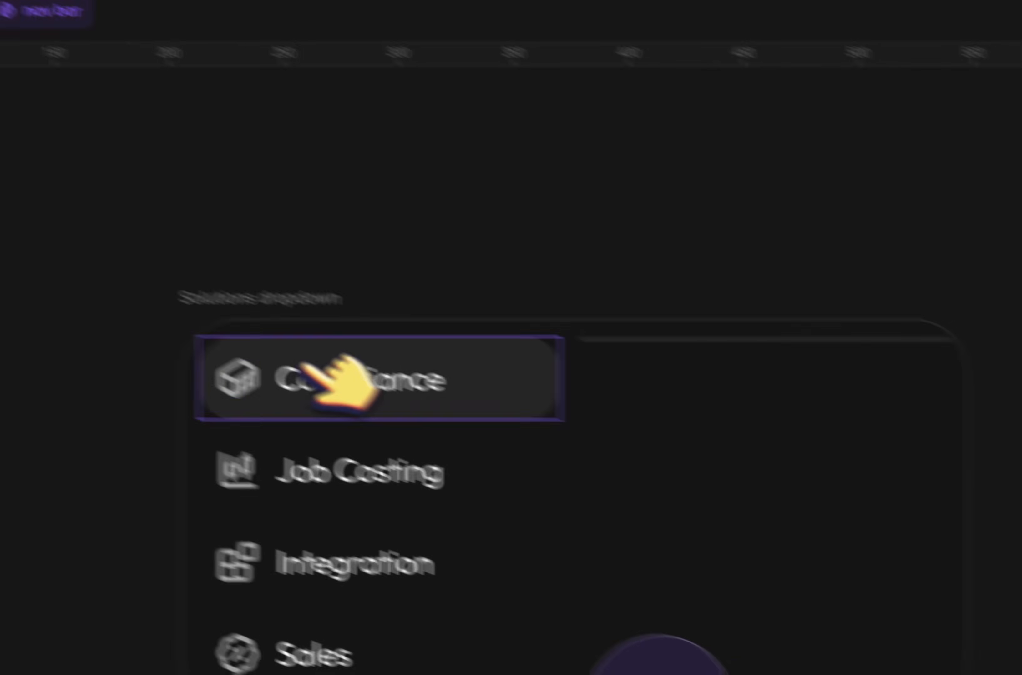
pyautogui.doubleClick(246, 374)
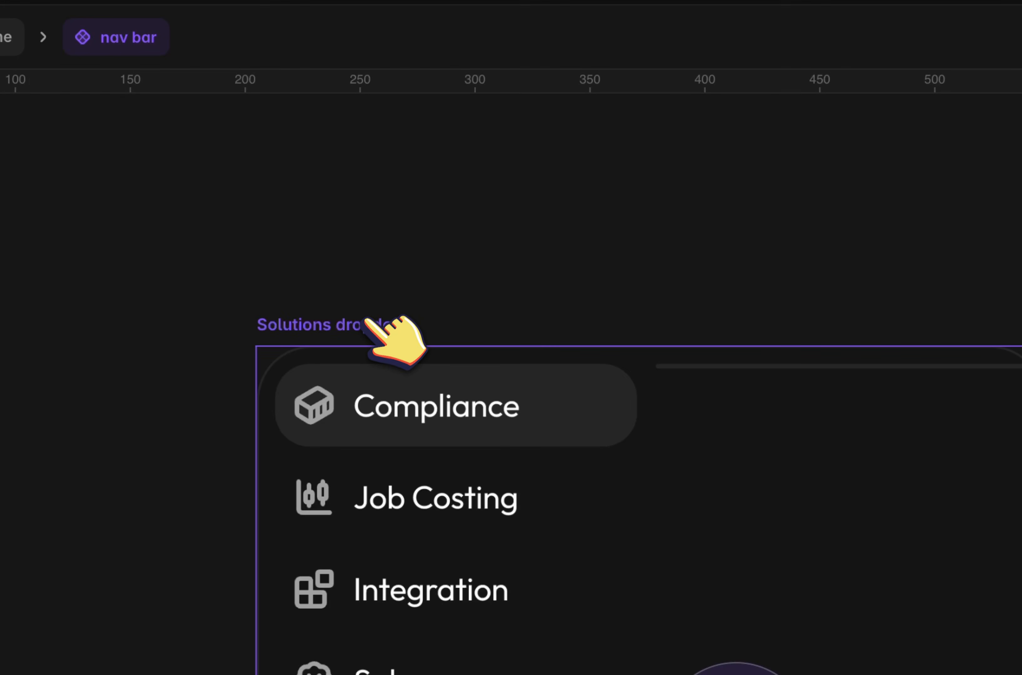
pyautogui.click(368, 324)
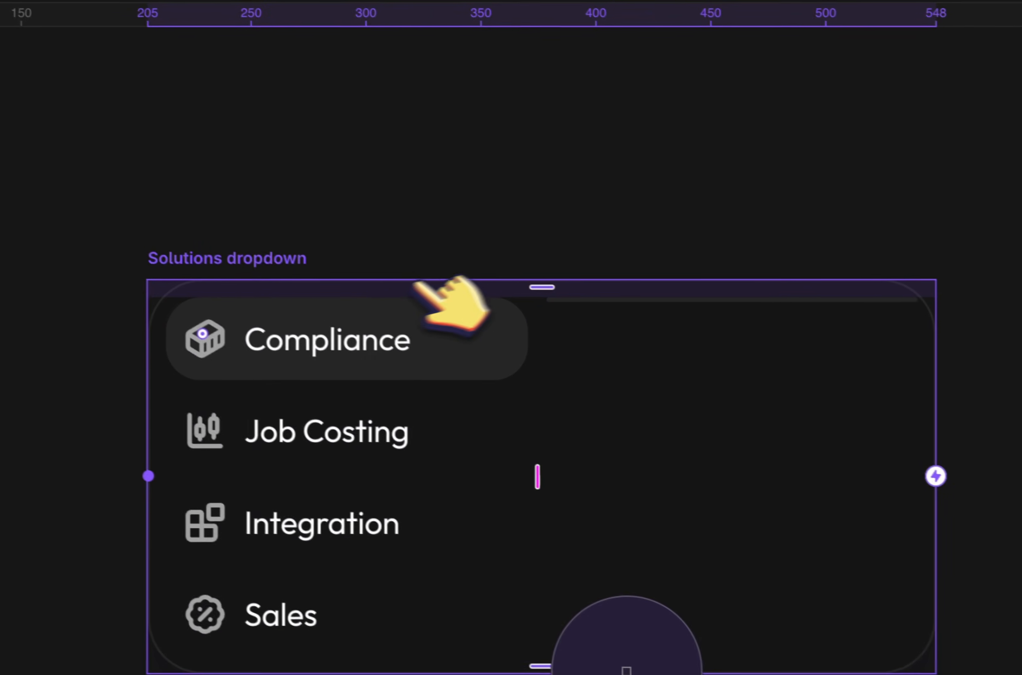
pyautogui.click(650, 298)
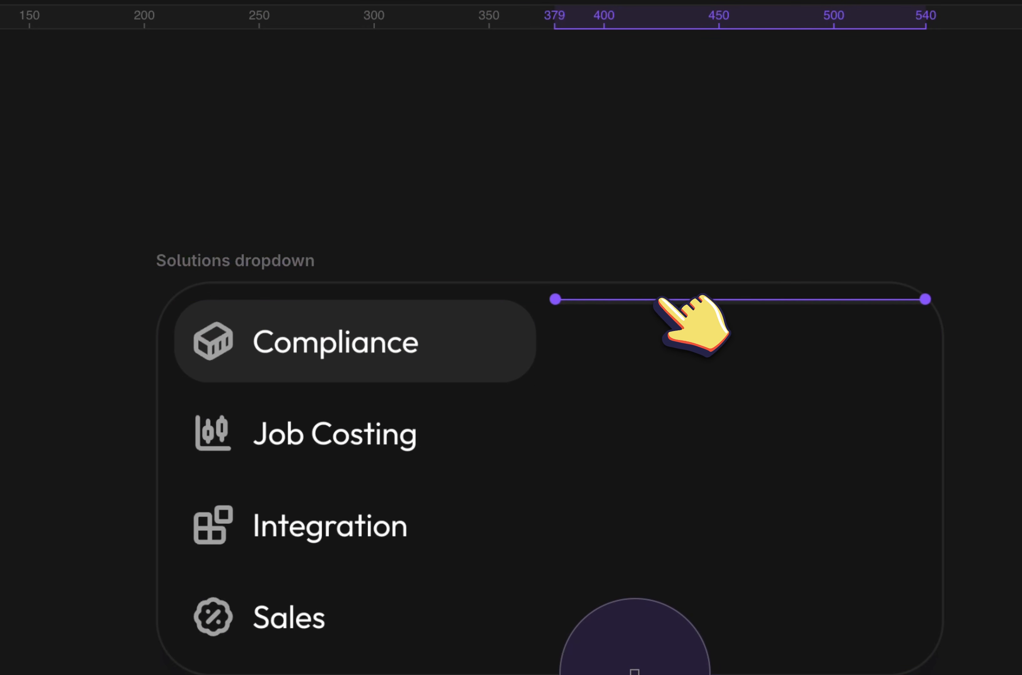
pyautogui.scroll(-5, 657, 302)
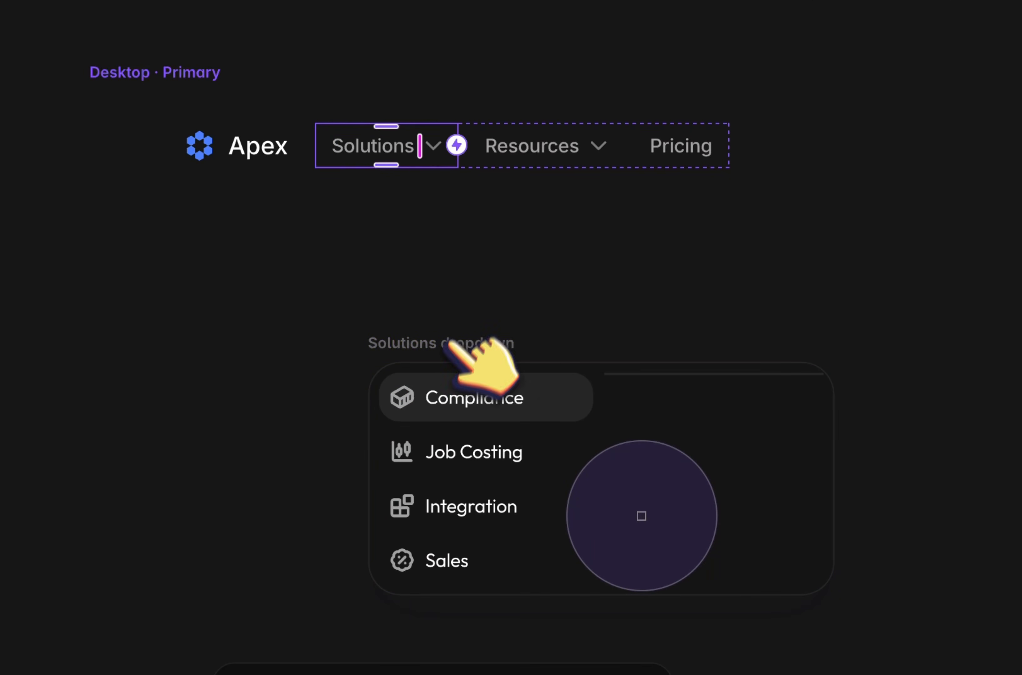
pyautogui.click(353, 296)
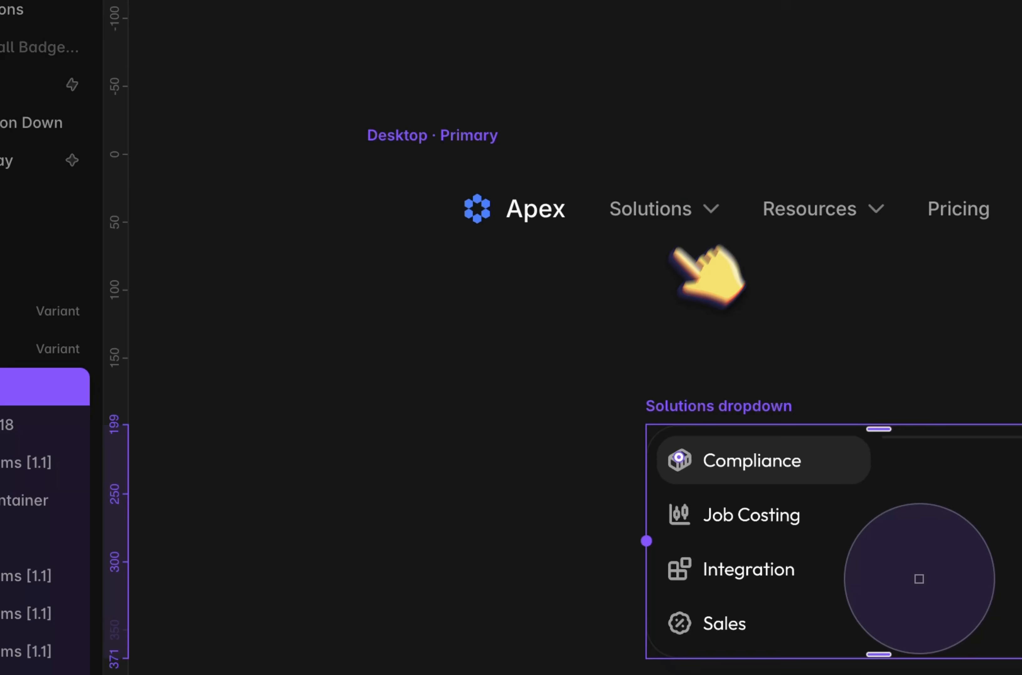
# Set the chevron overlay's corner radius to 20 and give it a solid border colored 262626
pyautogui.click(709, 209)
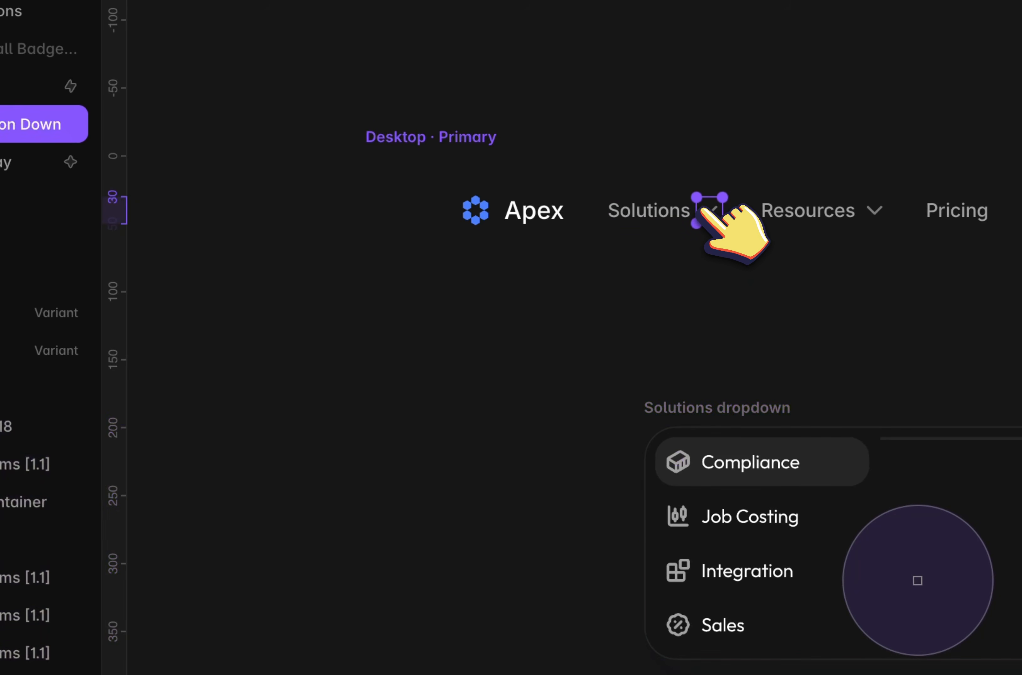
pyautogui.click(9, 161)
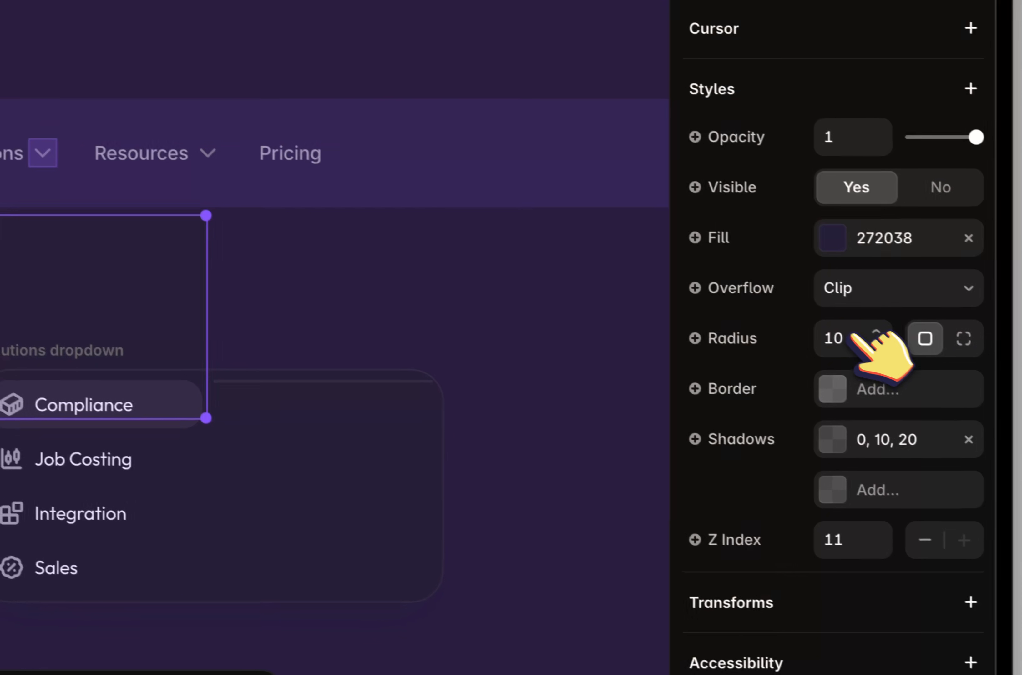
pyautogui.click(845, 334)
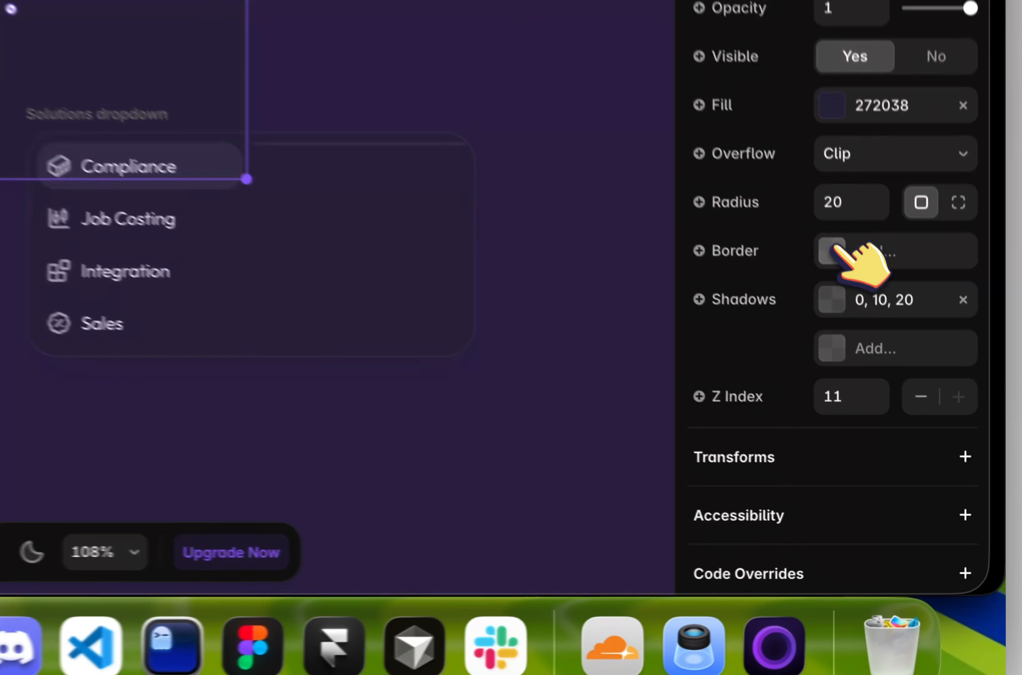
pyautogui.click(925, 414)
pyautogui.click(551, 308)
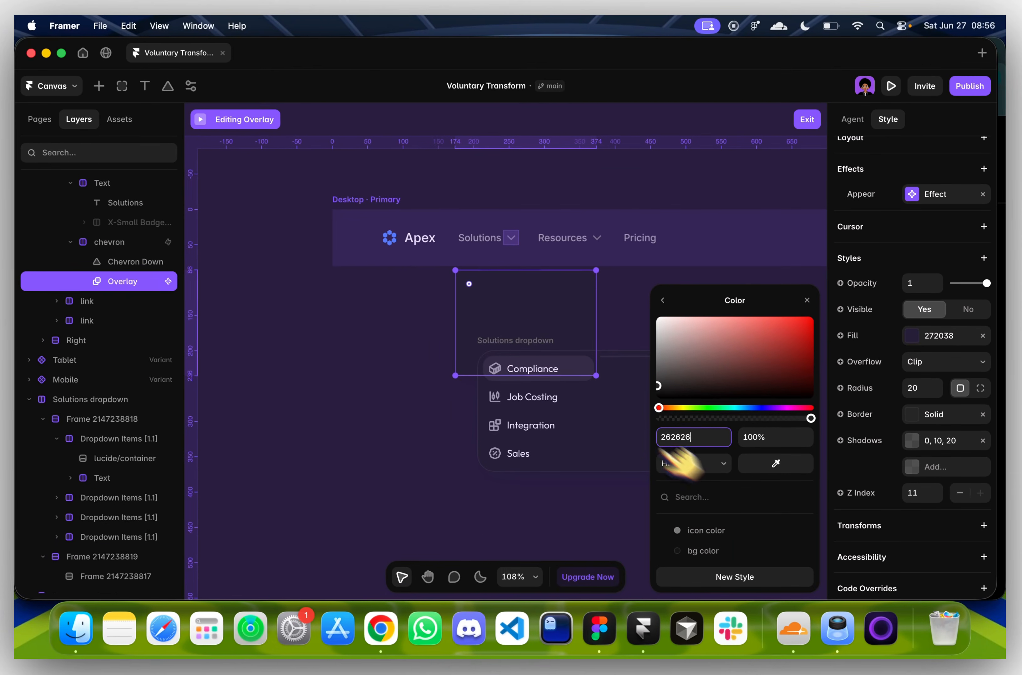
# Leave overlay editing and copy the Job Costing item in the Solutions dropdown
pyautogui.scroll(5, 428, 309)
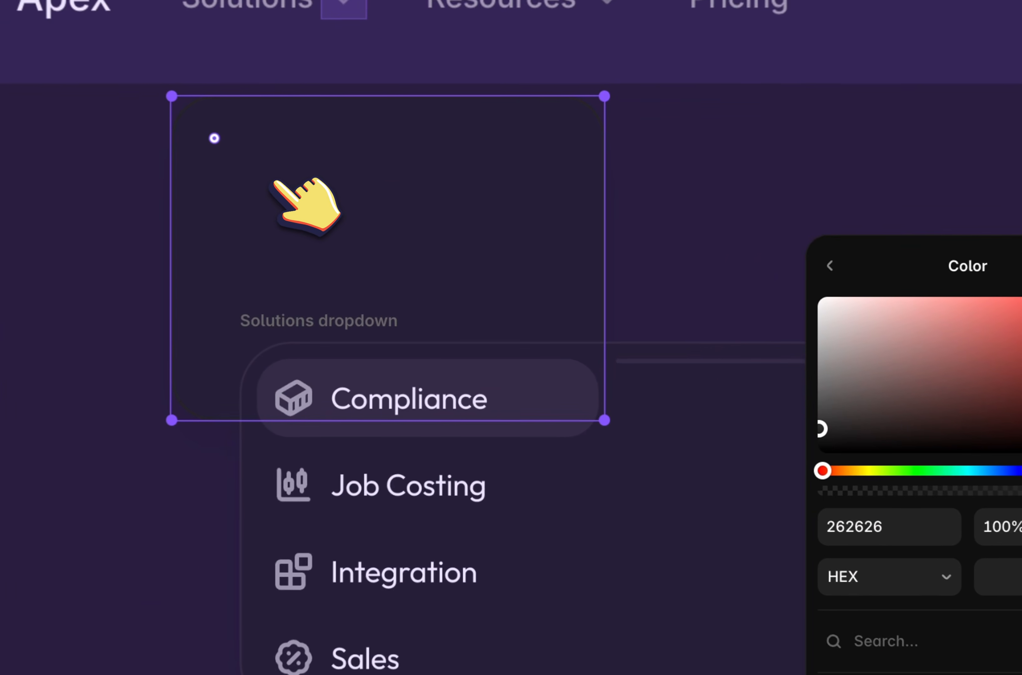
pyautogui.click(332, 470)
pyautogui.click(335, 475)
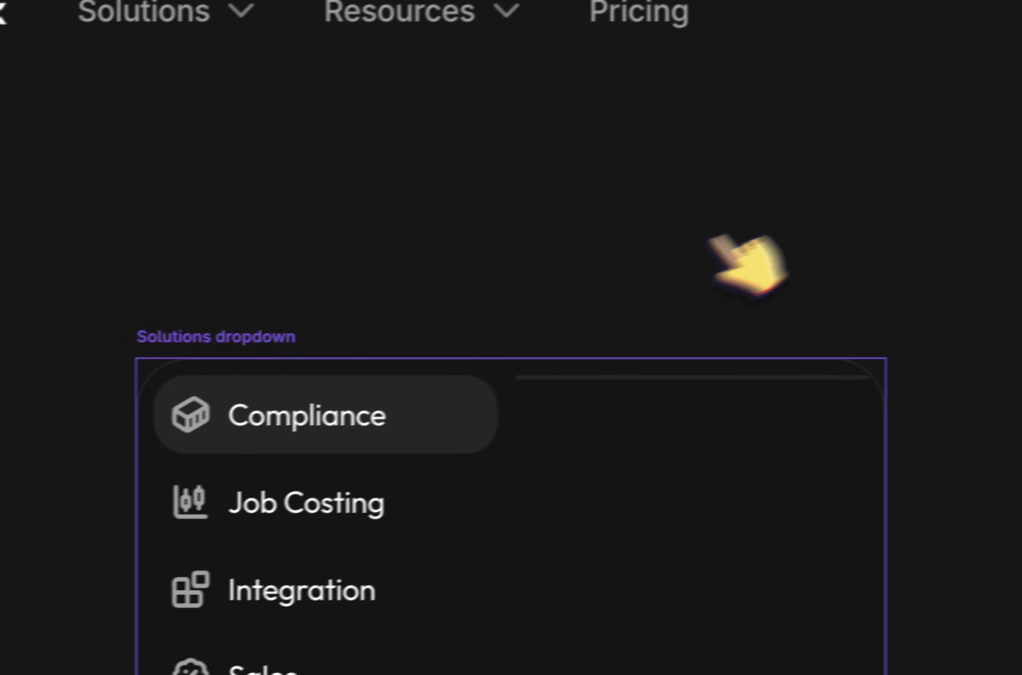
pyautogui.click(485, 516)
pyautogui.rightClick(486, 517)
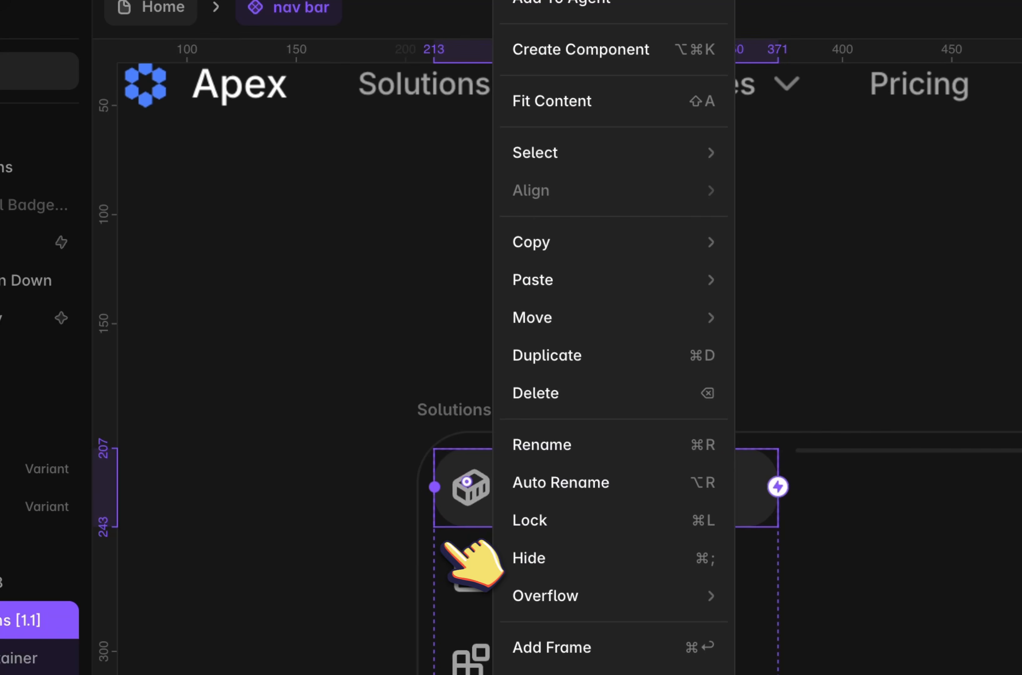
pyautogui.click(512, 553)
pyautogui.click(525, 542)
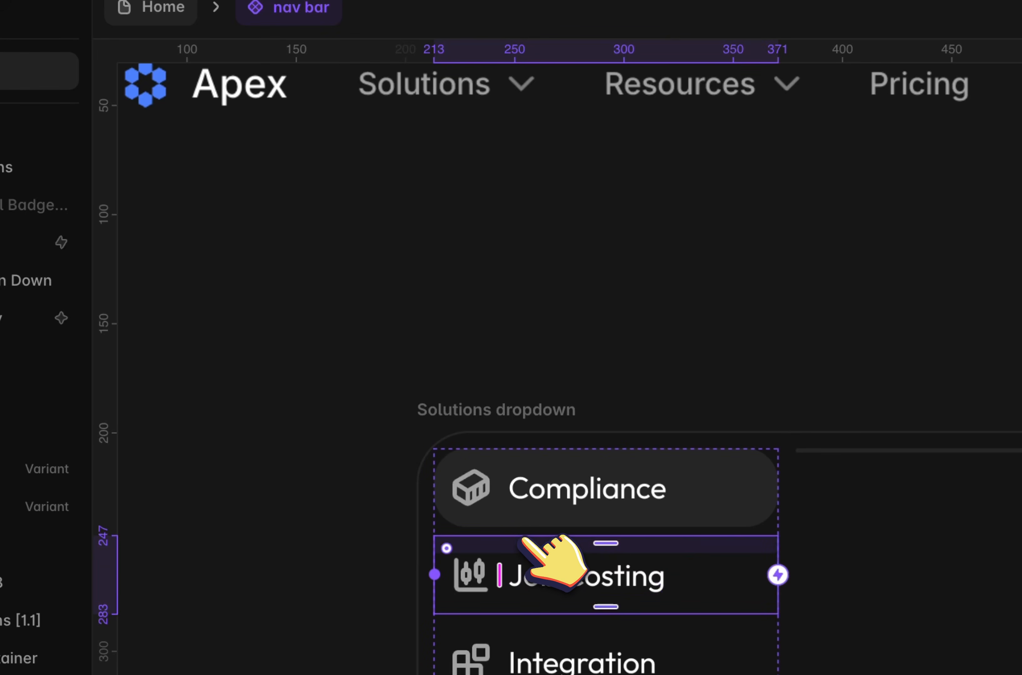
pyautogui.press('super+c')
# Create a component named "Dropdown Items" from the Compliance item and name its primary variant "default"
pyautogui.click(513, 518)
pyautogui.rightClick(526, 513)
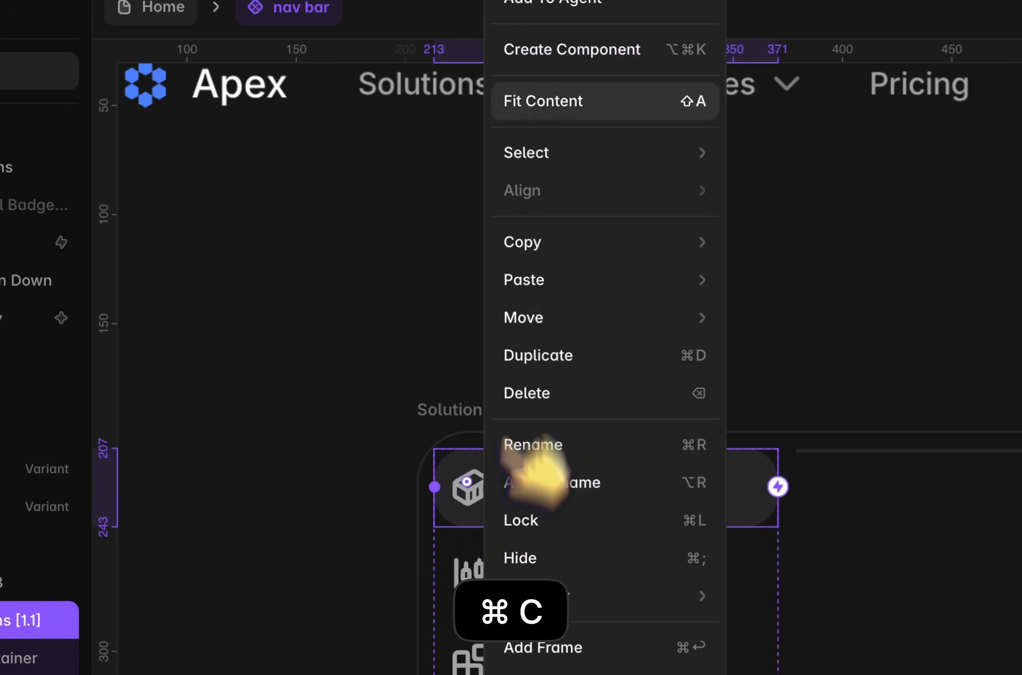
pyautogui.click(434, 172)
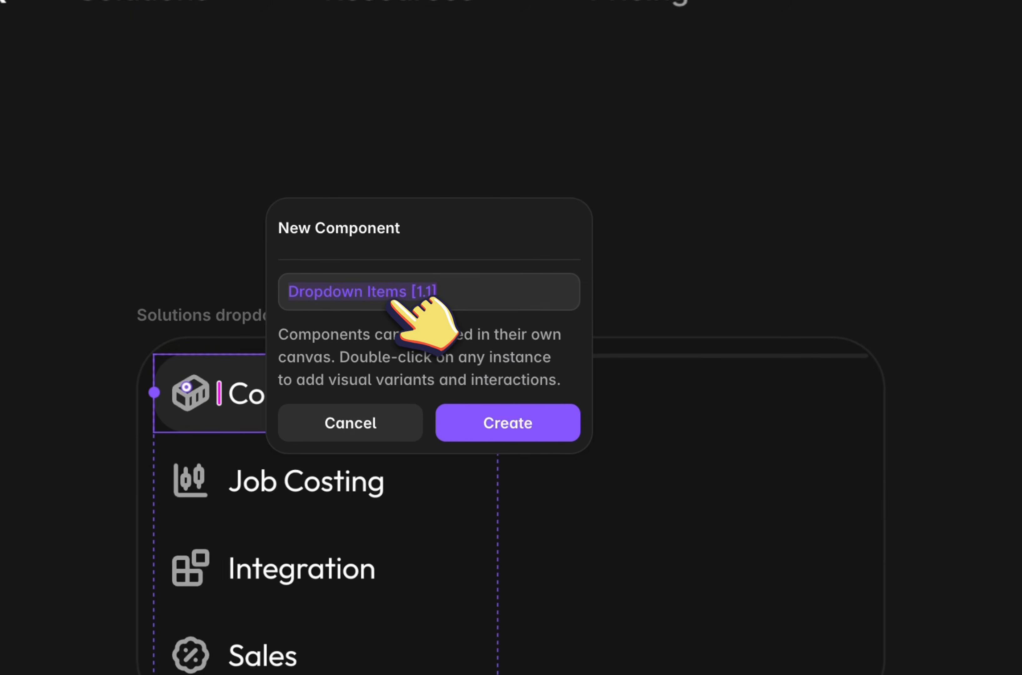
pyautogui.click(395, 291)
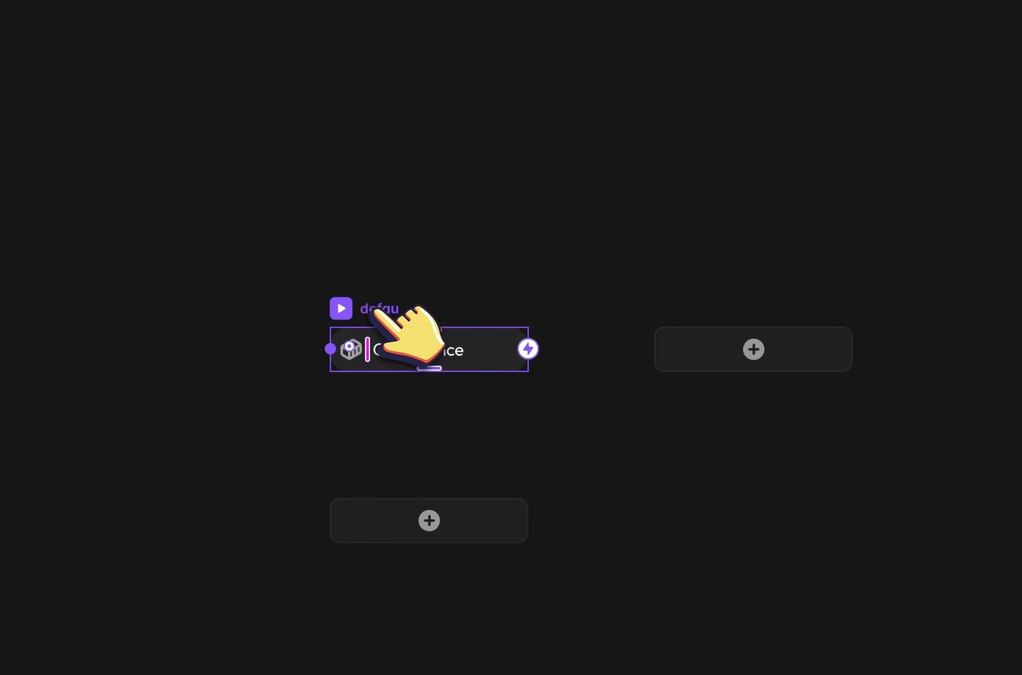
pyautogui.click(427, 515)
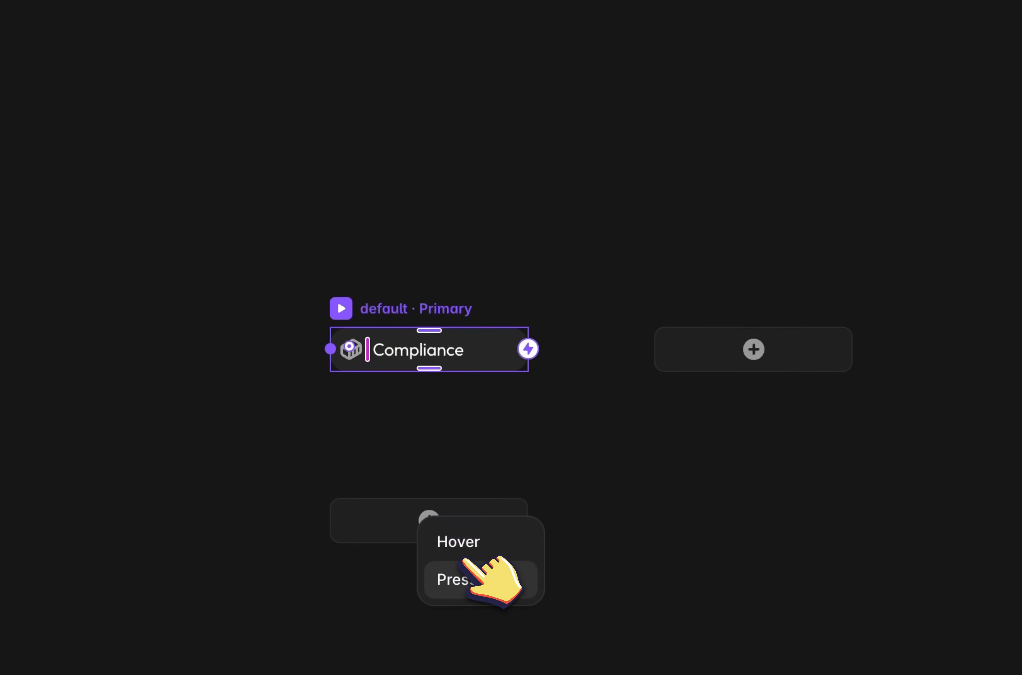
pyautogui.click(465, 570)
pyautogui.press('super+z')
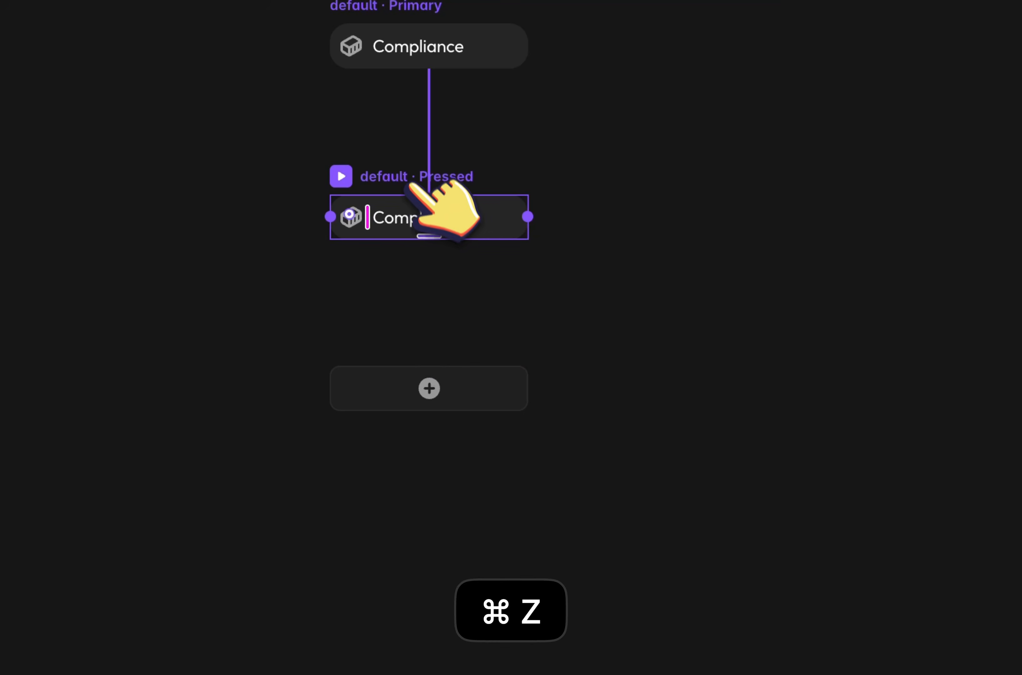
pyautogui.press('super+z')
pyautogui.click(418, 204)
pyautogui.click(423, 236)
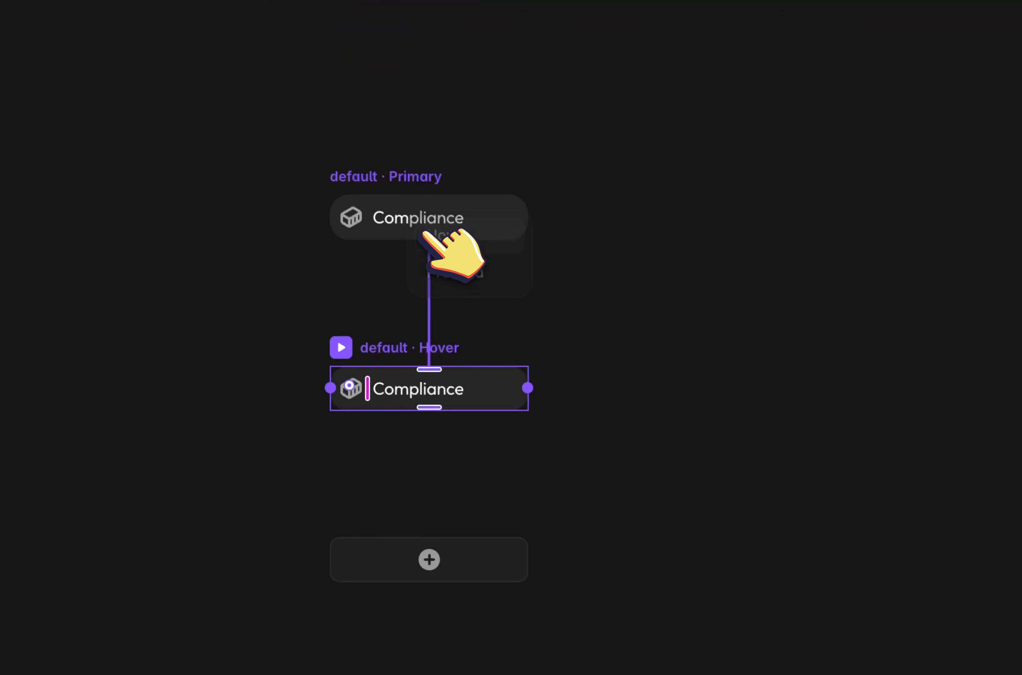
pyautogui.press('super+z')
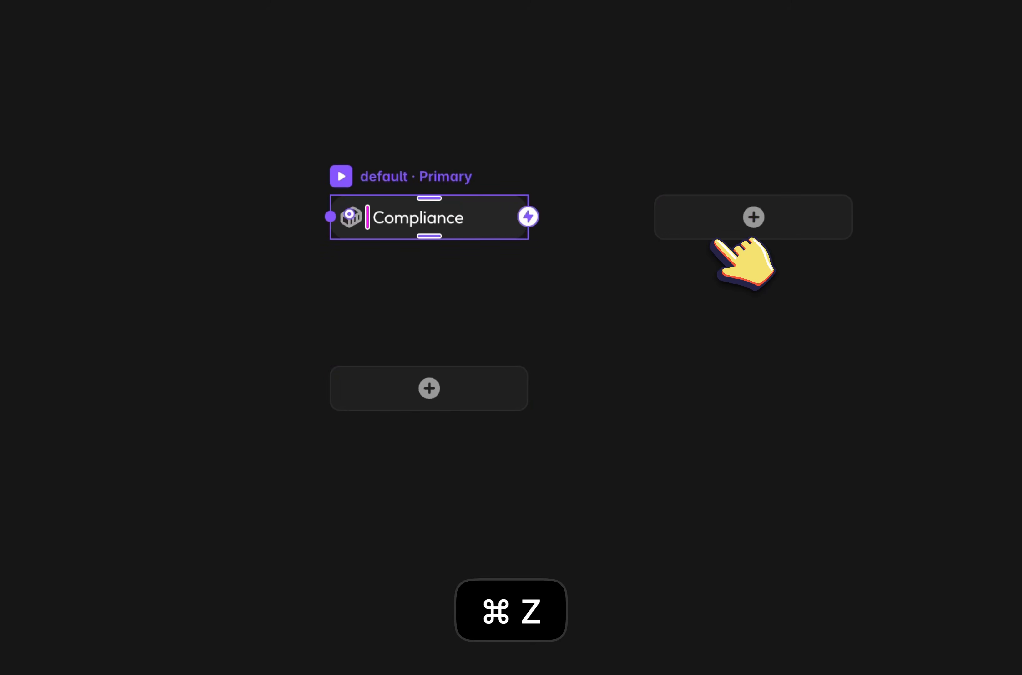
# Add a second variant named "Active" and paste the copied Job Costing item below it
pyautogui.click(679, 216)
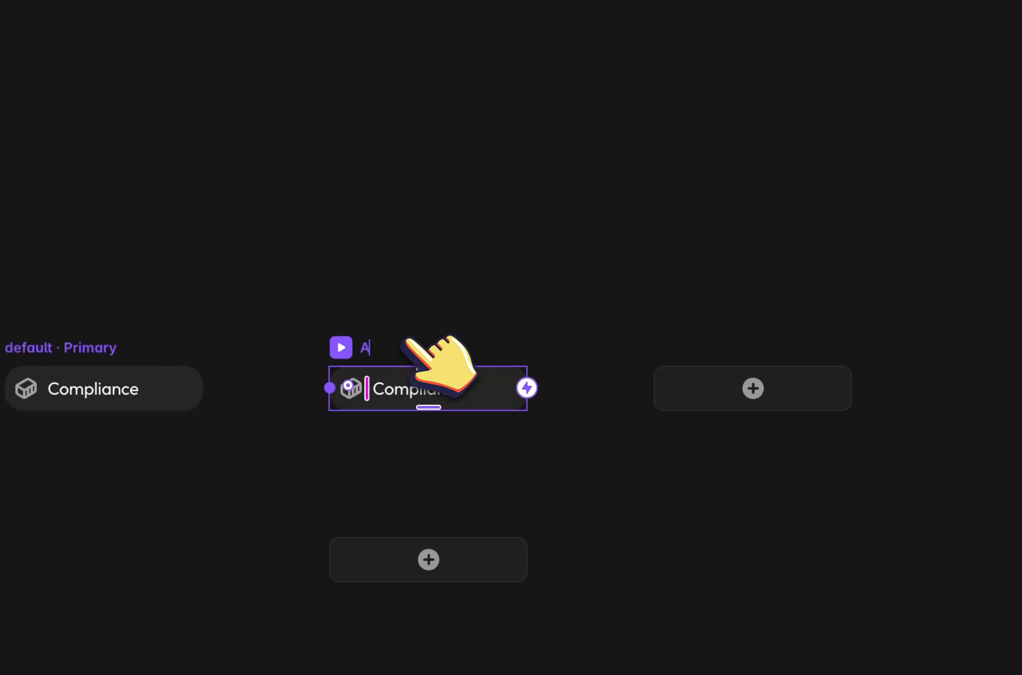
pyautogui.click(274, 448)
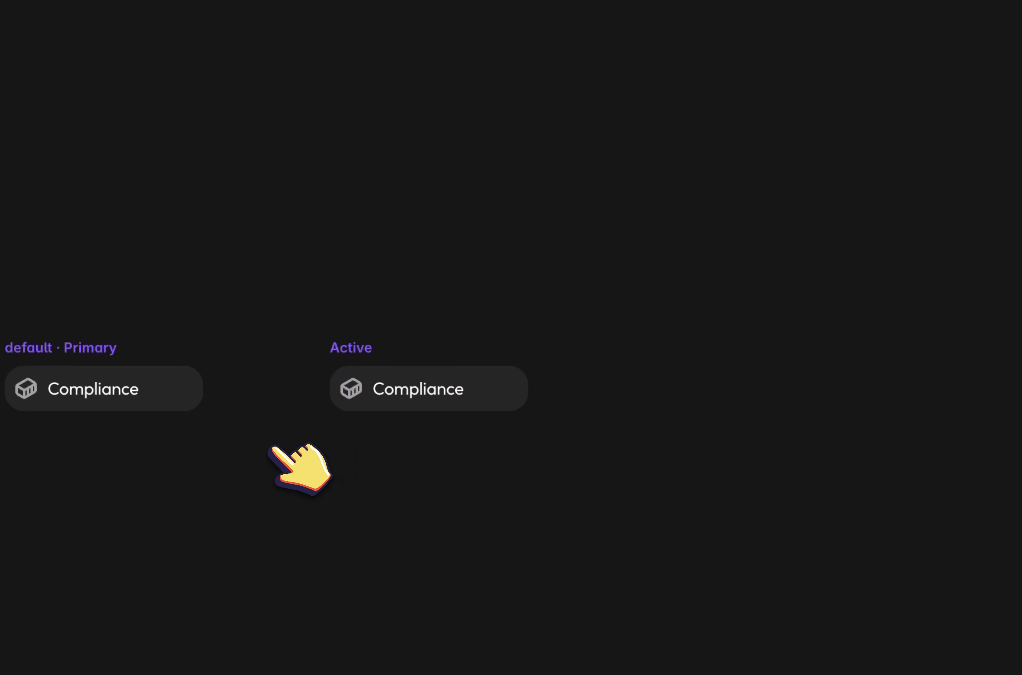
pyautogui.press('super+v')
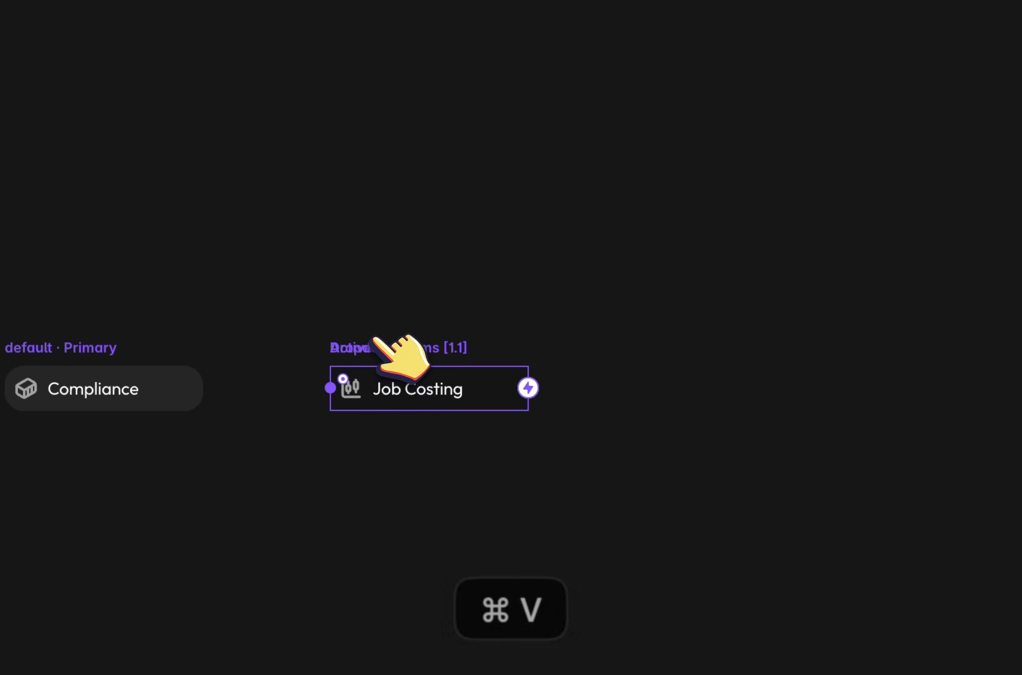
pyautogui.moveTo(343, 362); pyautogui.dragTo(308, 469)
pyautogui.rightClick(306, 469)
pyautogui.click(224, 398)
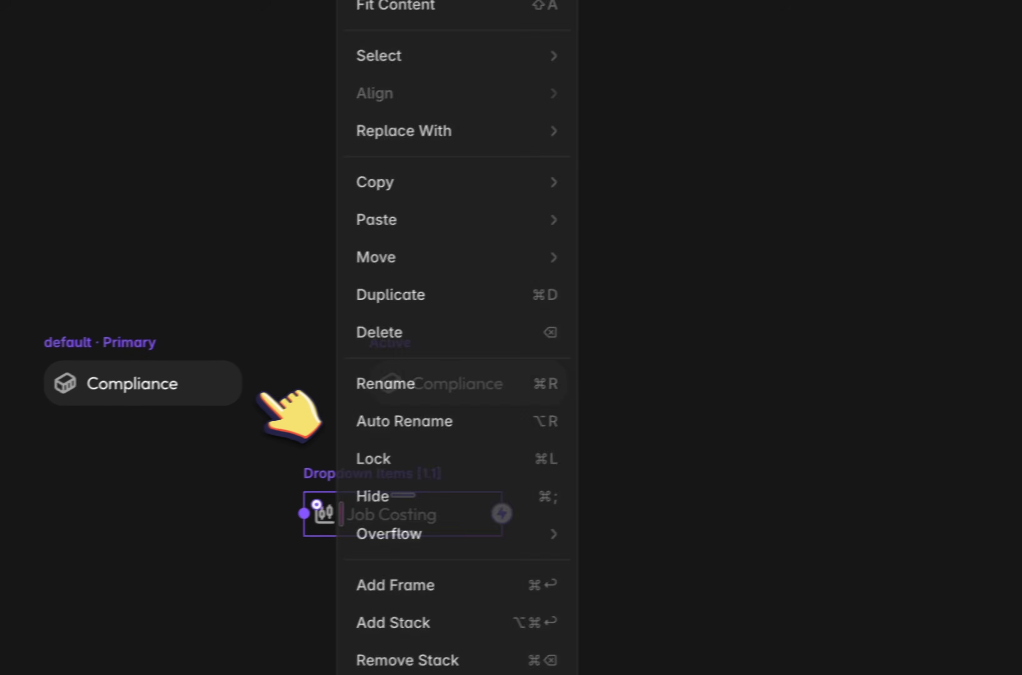
# Remove the fill from the Active variant of the Dropdown Items component
pyautogui.click(413, 344)
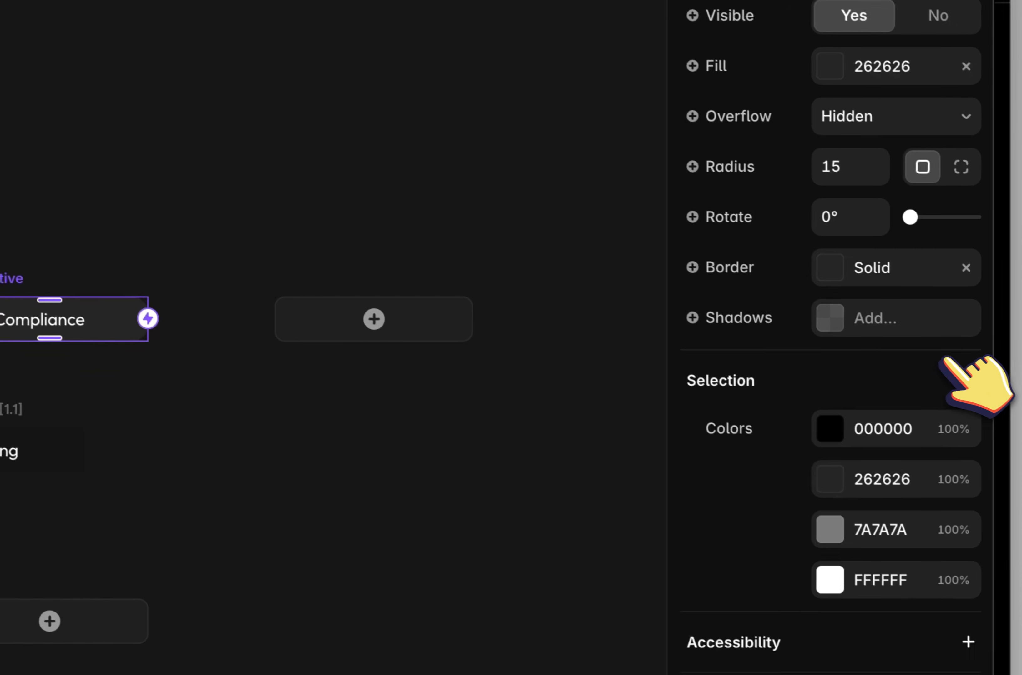
pyautogui.scroll(-1, 980, 376)
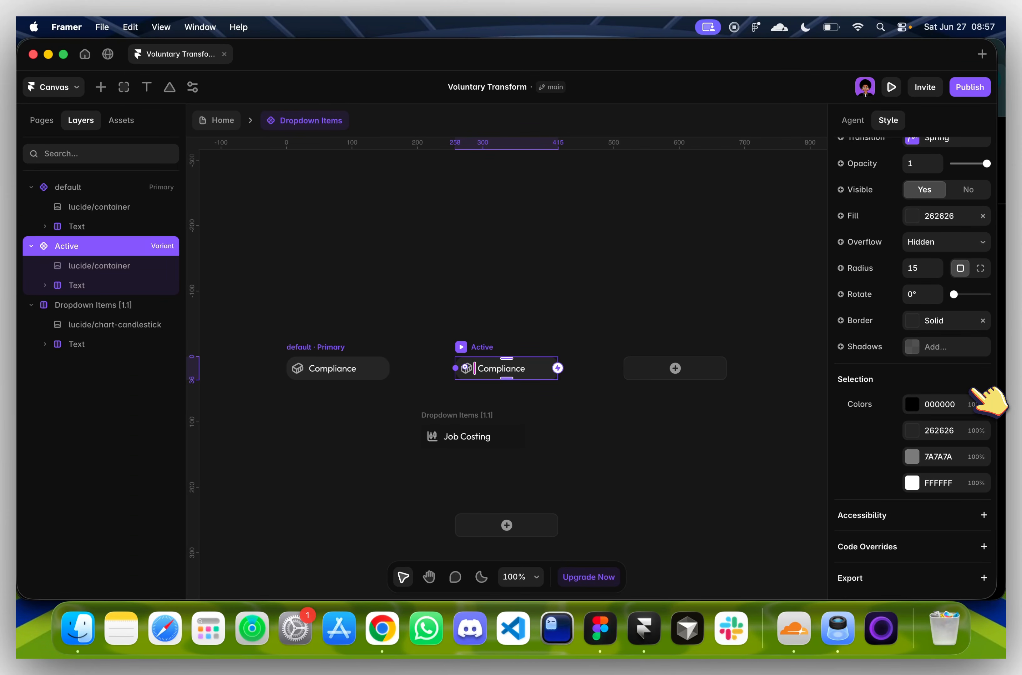
pyautogui.scroll(3, 552, 394)
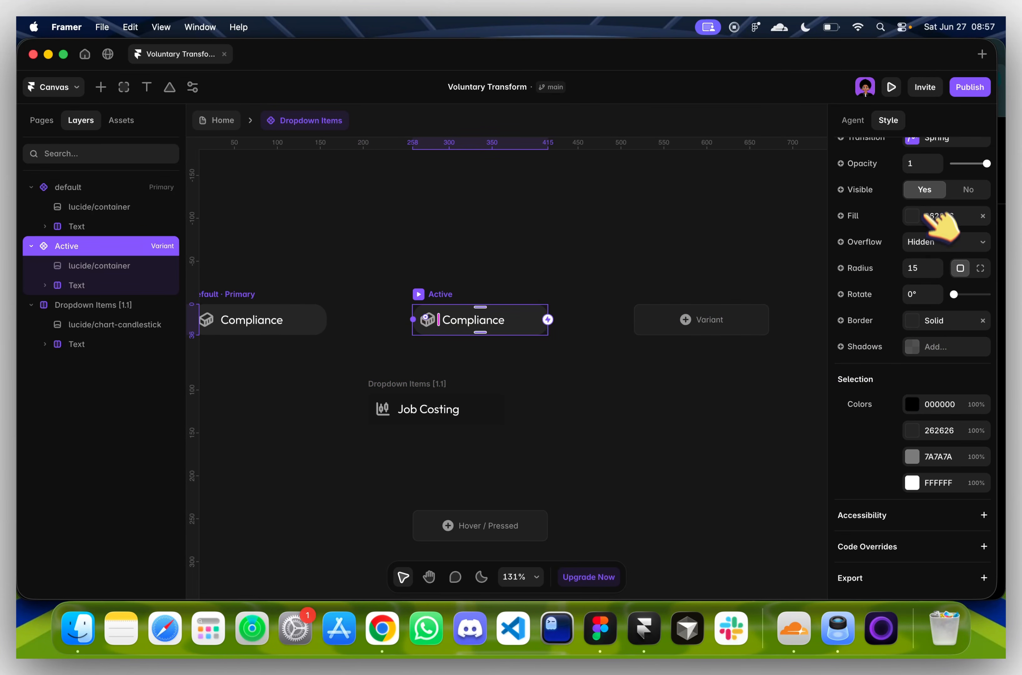
pyautogui.click(983, 216)
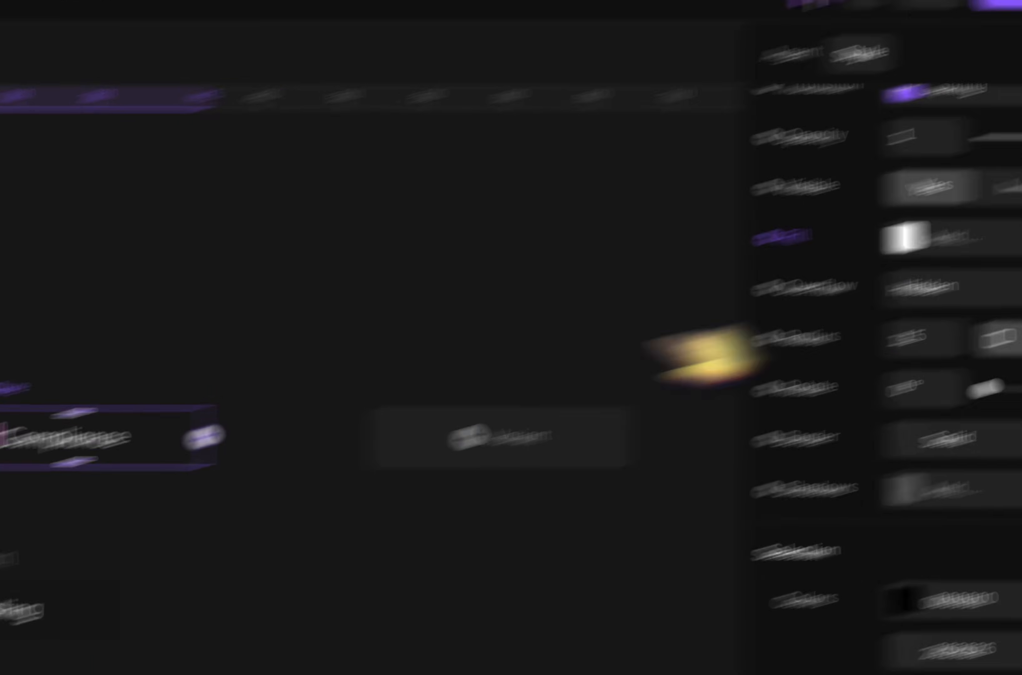
# Insert a Lucide Flower icon between the container icon and the Compliance text in the default variant
pyautogui.click(412, 363)
pyautogui.hscroll(-5, 428, 421)
pyautogui.scroll(-2, 428, 421)
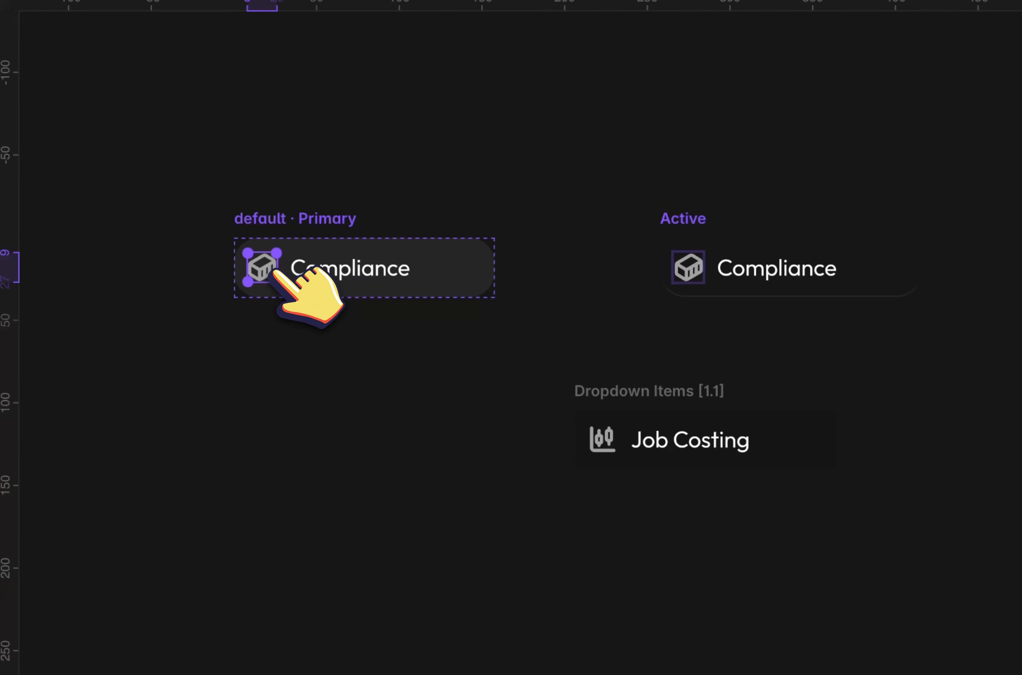
pyautogui.click(179, 115)
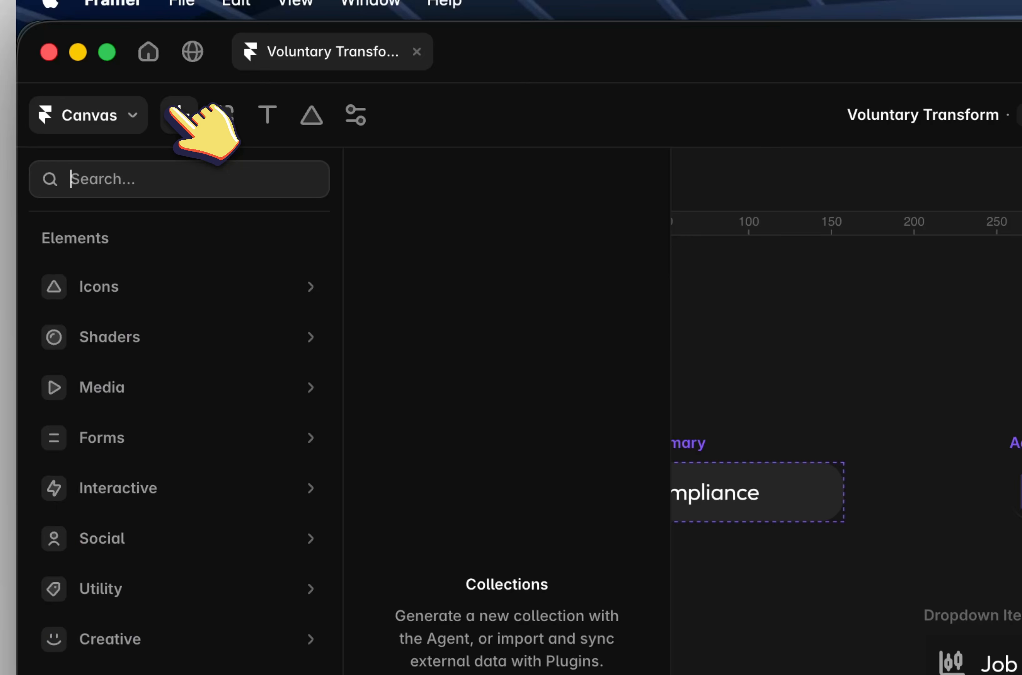
pyautogui.moveTo(149, 286)
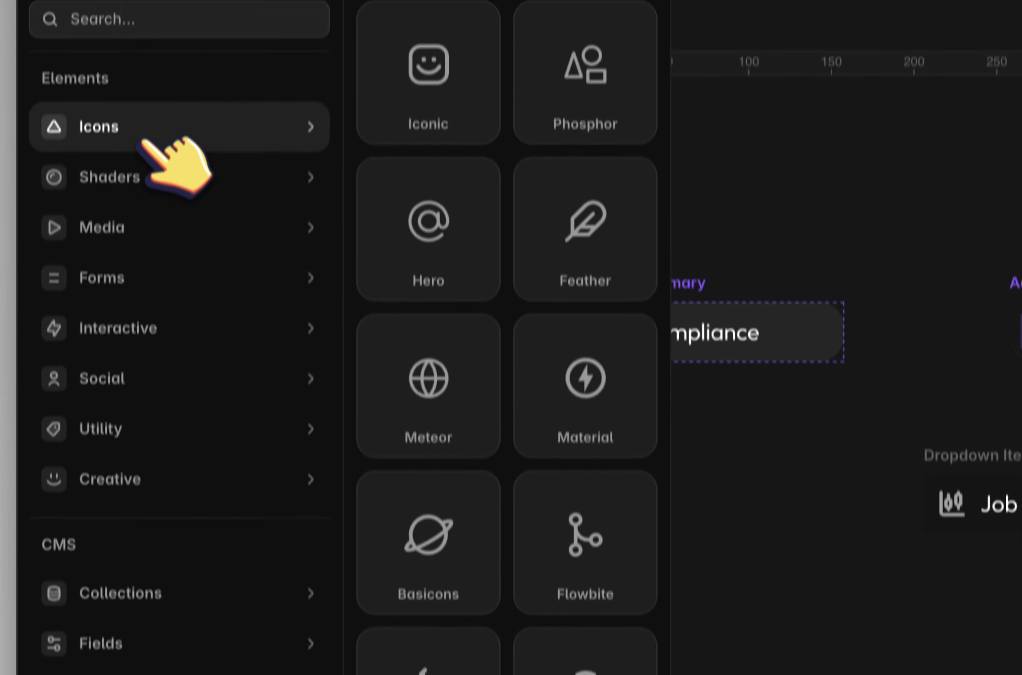
pyautogui.moveTo(393, 561); pyautogui.dragTo(414, 182)
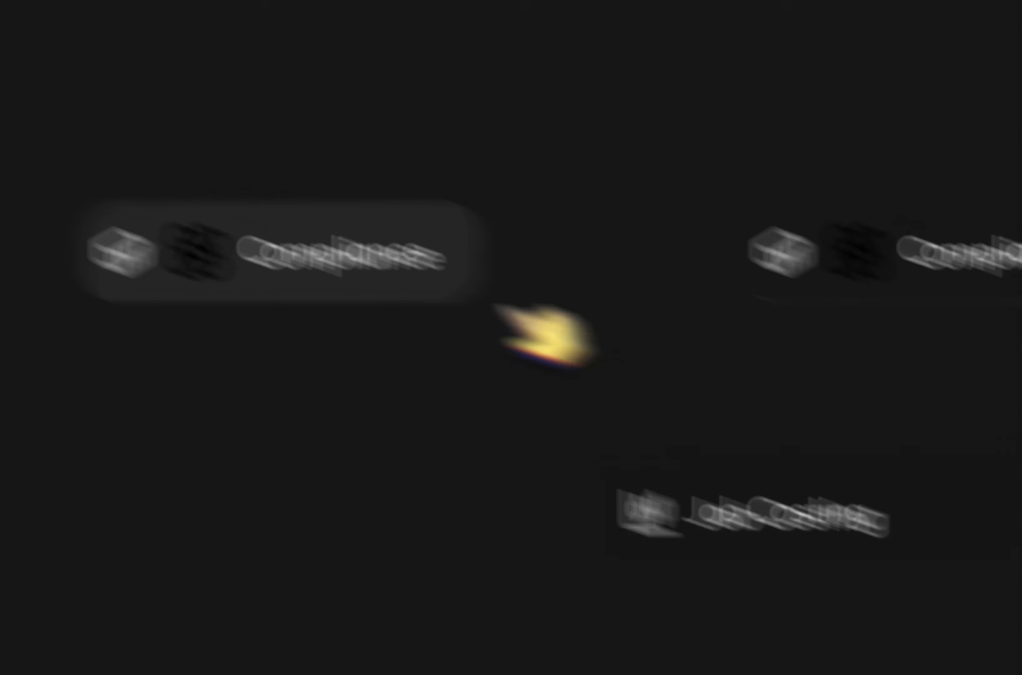
# Swap the Flower icon for Cuboid, searching the Lucide set for "comp", "bloc" and finally "cub"
pyautogui.click(872, 631)
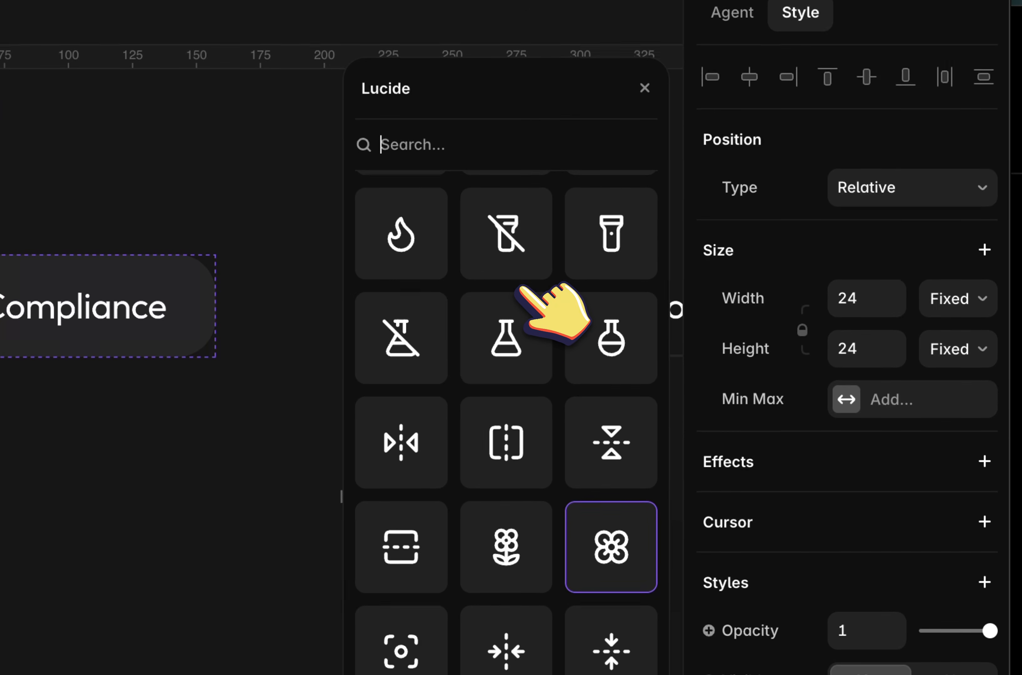
pyautogui.write('comp')
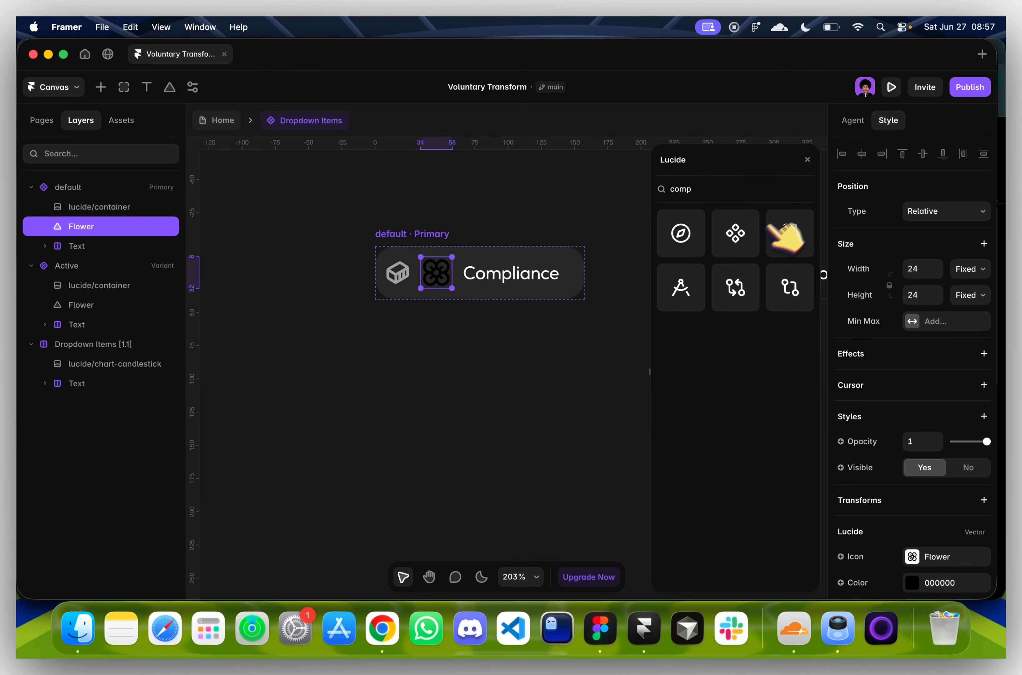
pyautogui.press('BackSpace')
pyautogui.press('BackSpace')
pyautogui.press('BackSpace')
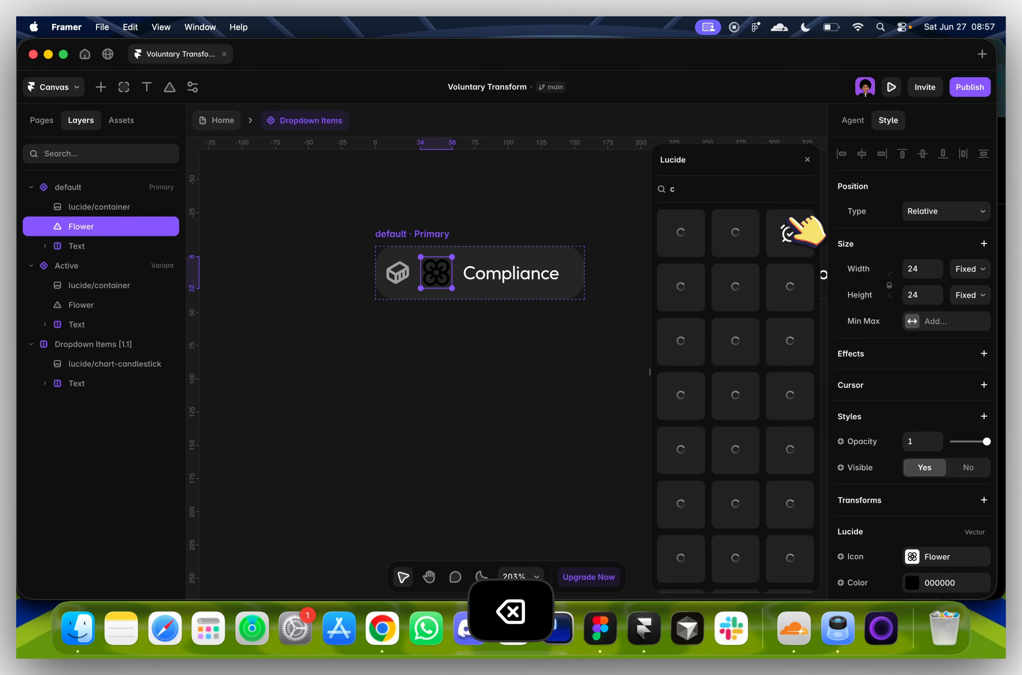
pyautogui.write('b')
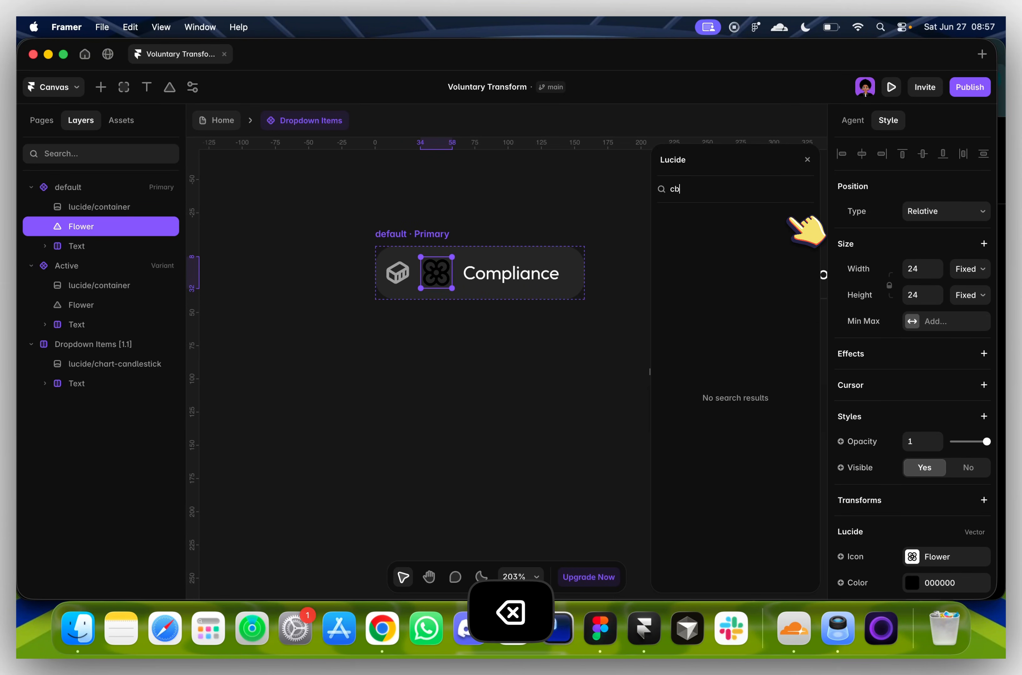
pyautogui.press('BackSpace')
pyautogui.press('BackSpace')
pyautogui.write('bloc')
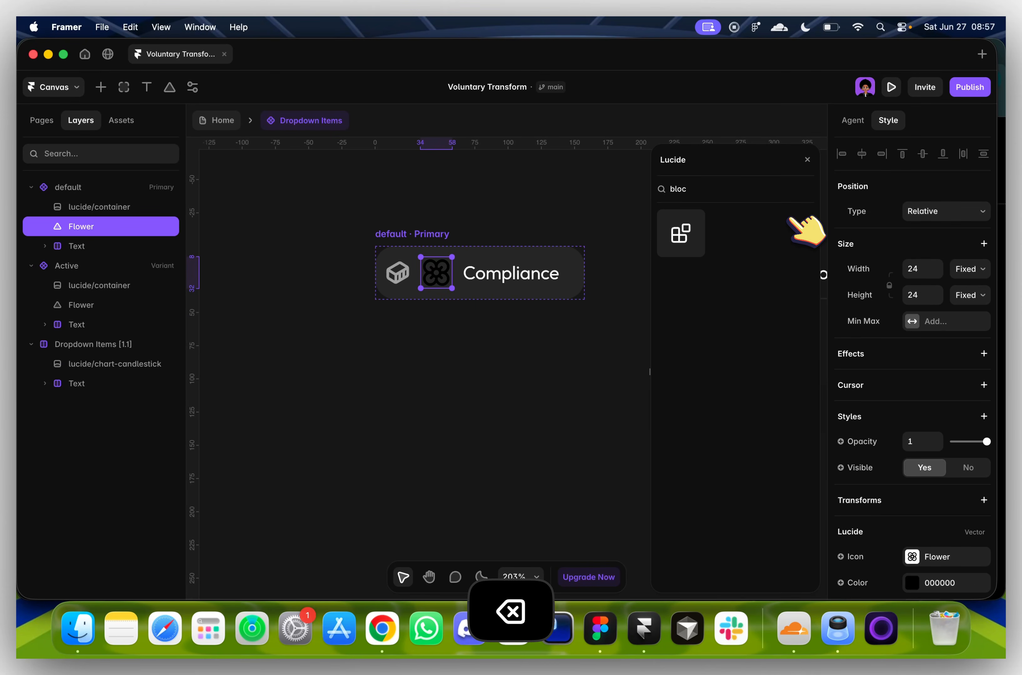
pyautogui.press('BackSpace')
pyautogui.press('BackSpace')
pyautogui.press('BackSpace')
pyautogui.press('BackSpace')
pyautogui.write('cub')
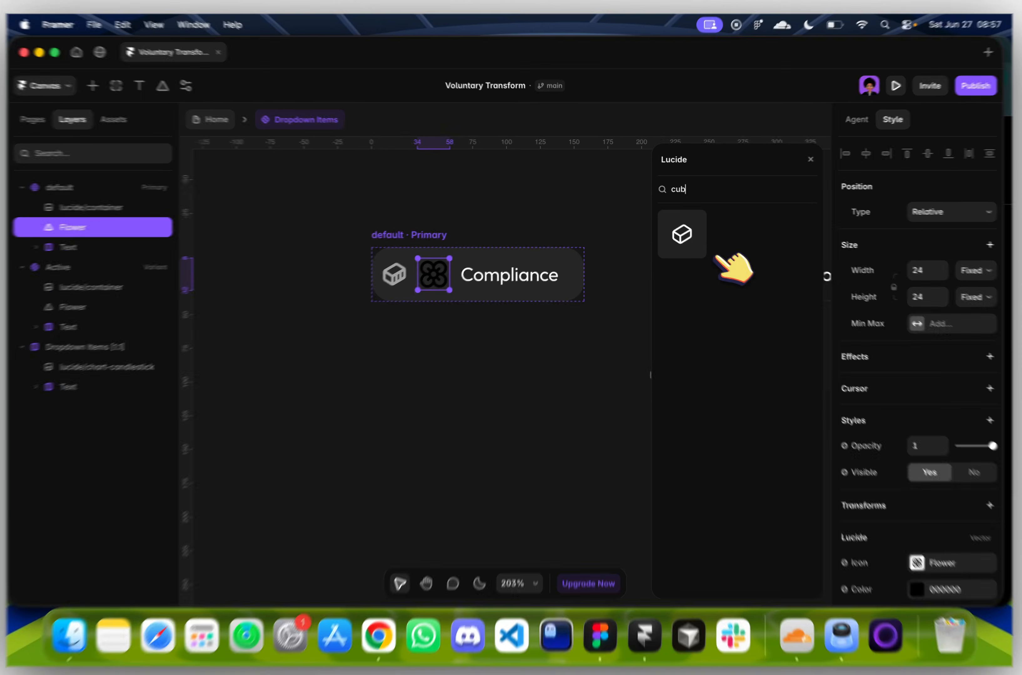
pyautogui.click(682, 235)
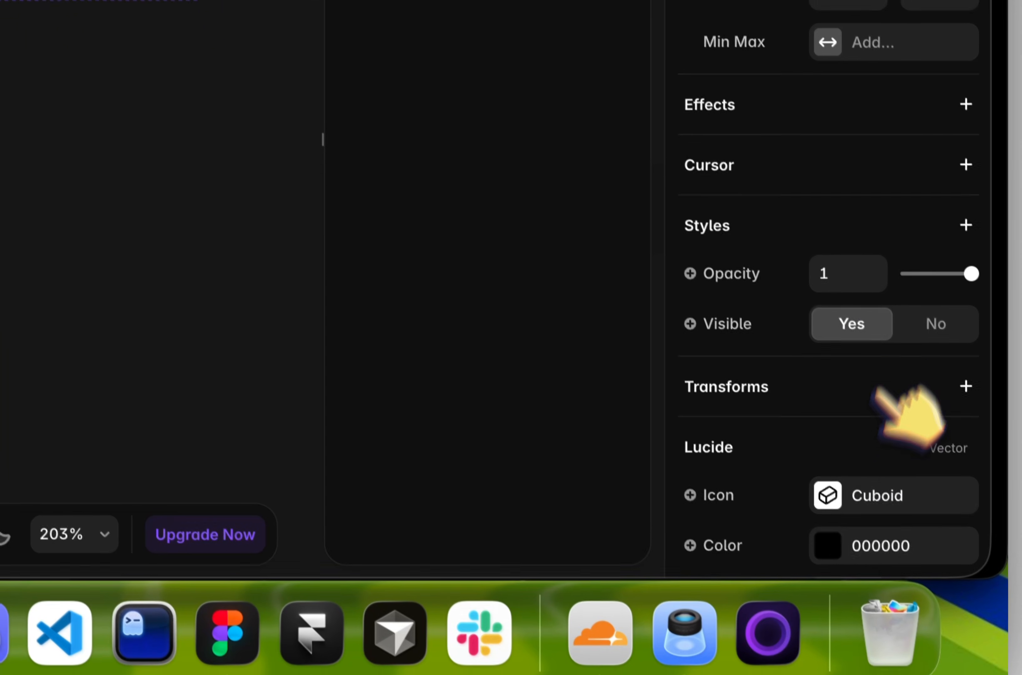
# Apply the "icon color" style to the Cuboid icon and delete the original container icon beside it
pyautogui.click(852, 535)
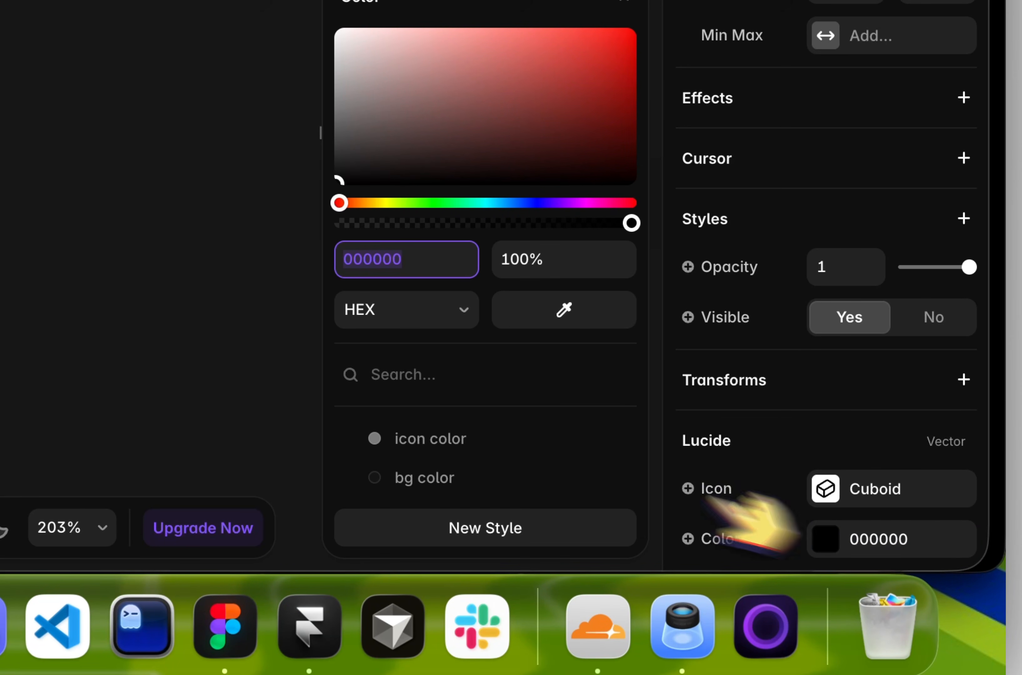
pyautogui.click(487, 440)
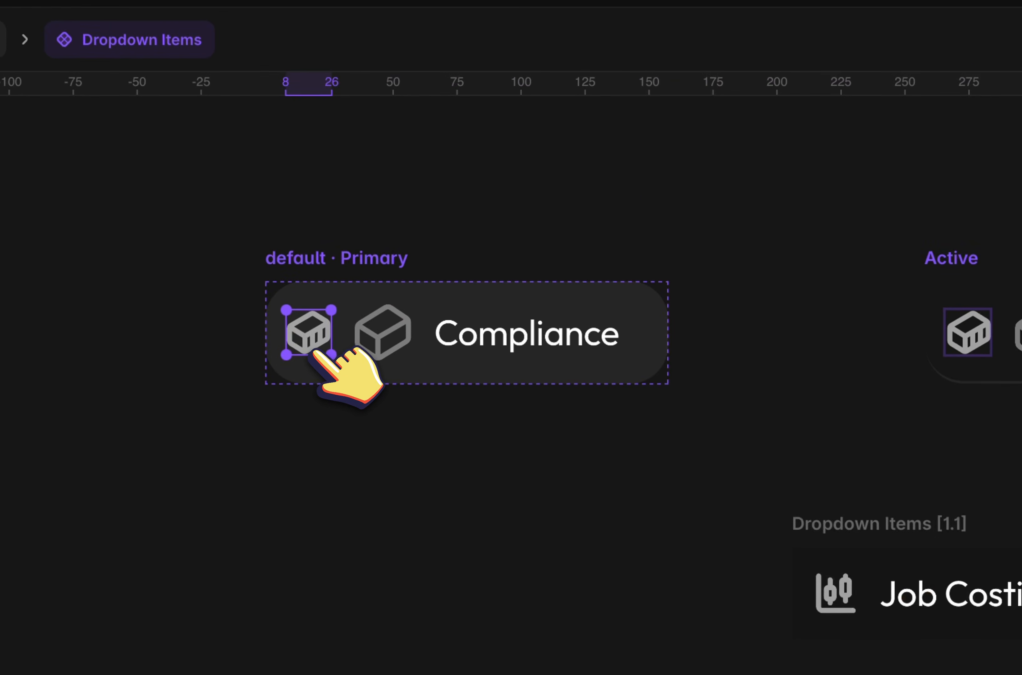
pyautogui.press('BackSpace')
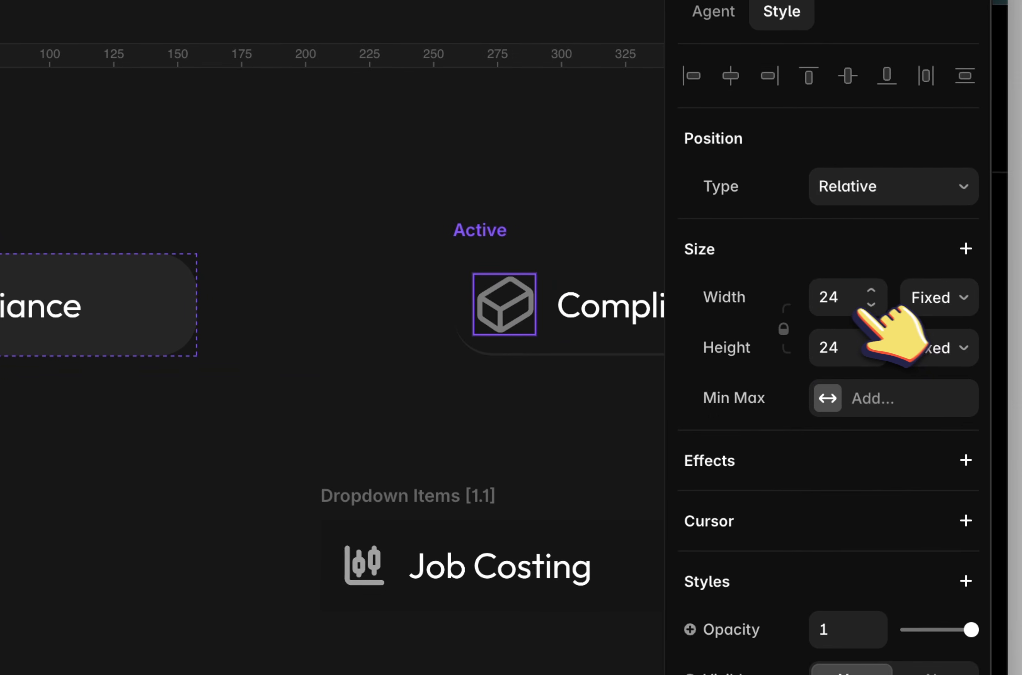
# Set the Cuboid icon's size to 18 by 18 in the default variant
pyautogui.click(846, 307)
pyautogui.write('18')
pyautogui.press('Tab')
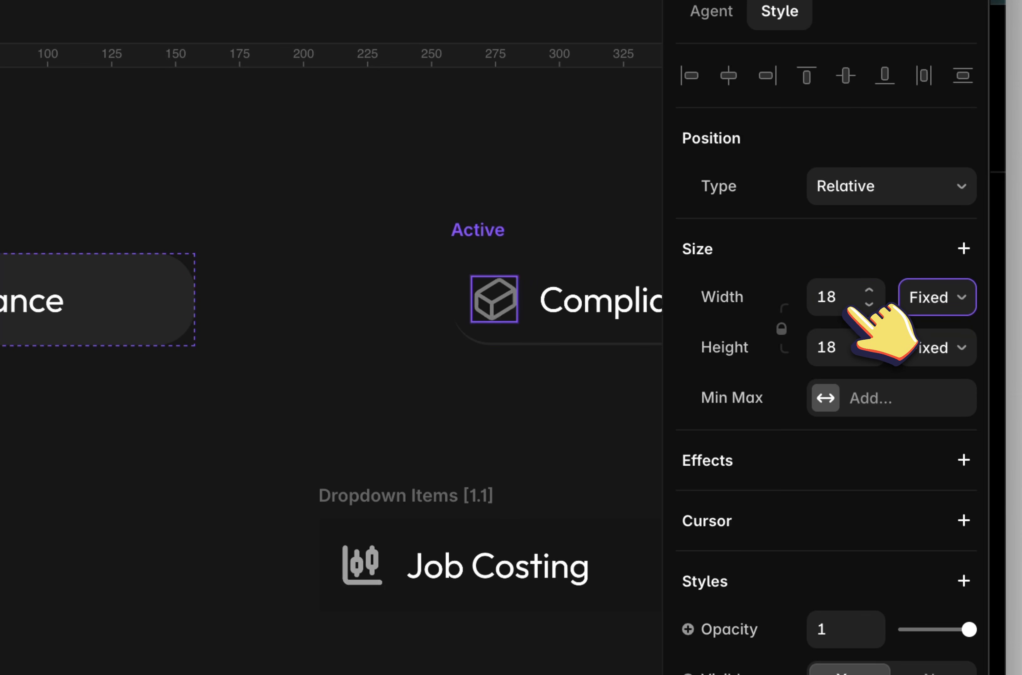
pyautogui.hscroll(2, 50, 313)
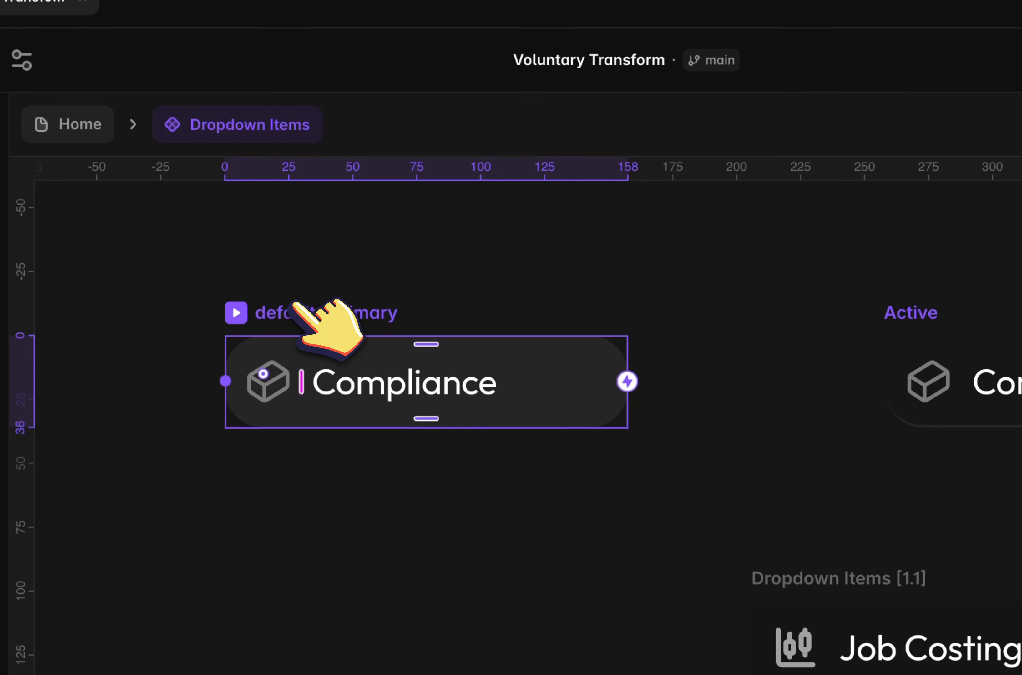
pyautogui.hscroll(3, 298, 304)
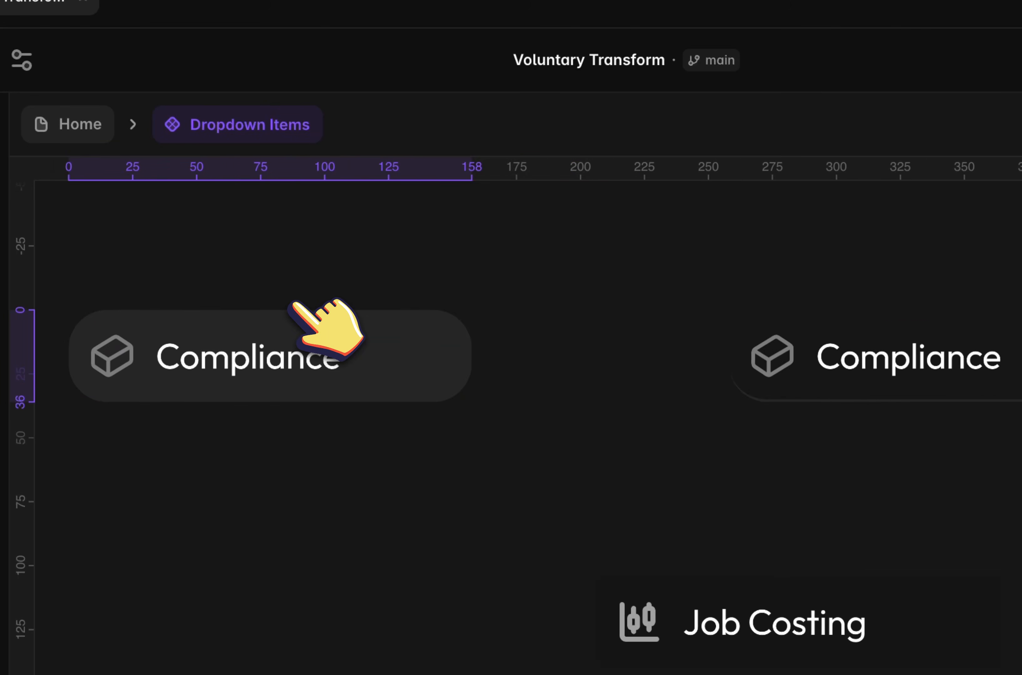
pyautogui.click(741, 326)
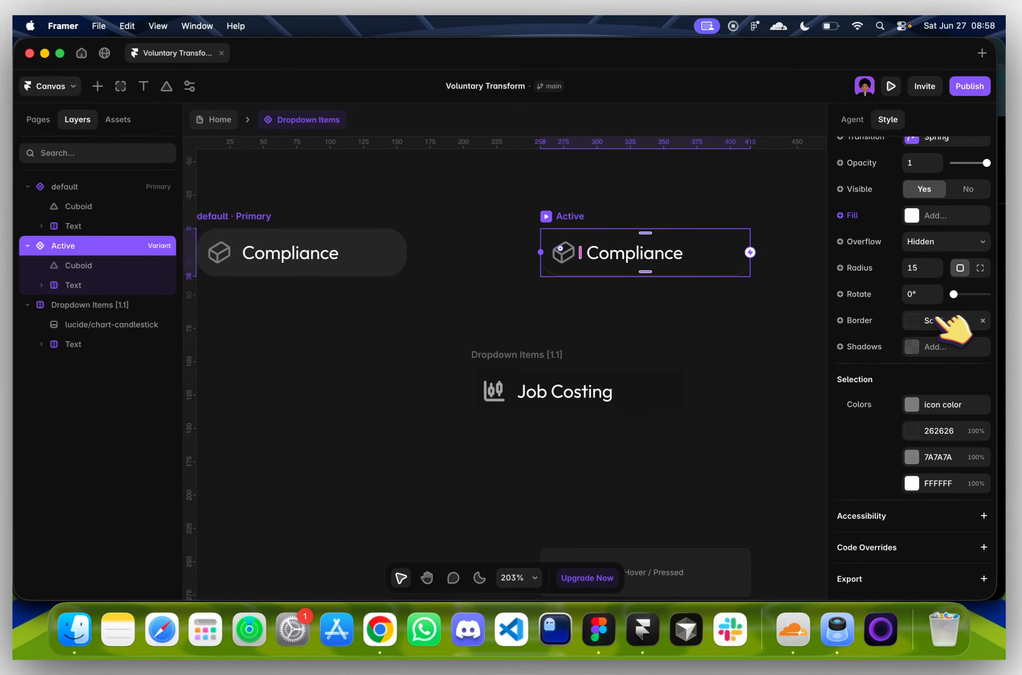
pyautogui.hscroll(-2, 546, 302)
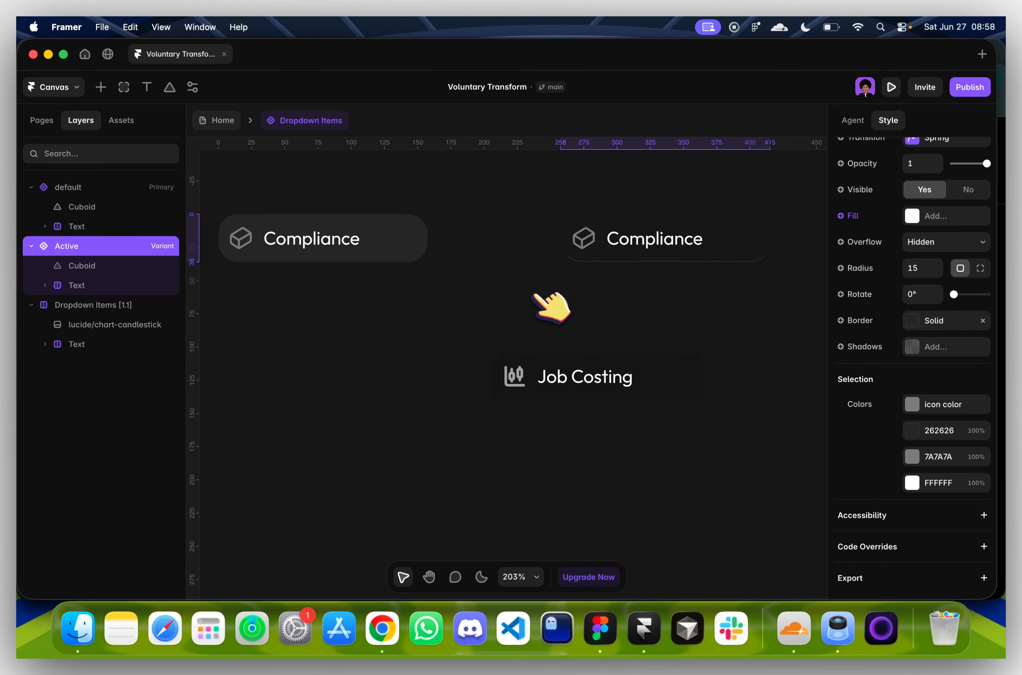
pyautogui.hscroll(-2, 682, 303)
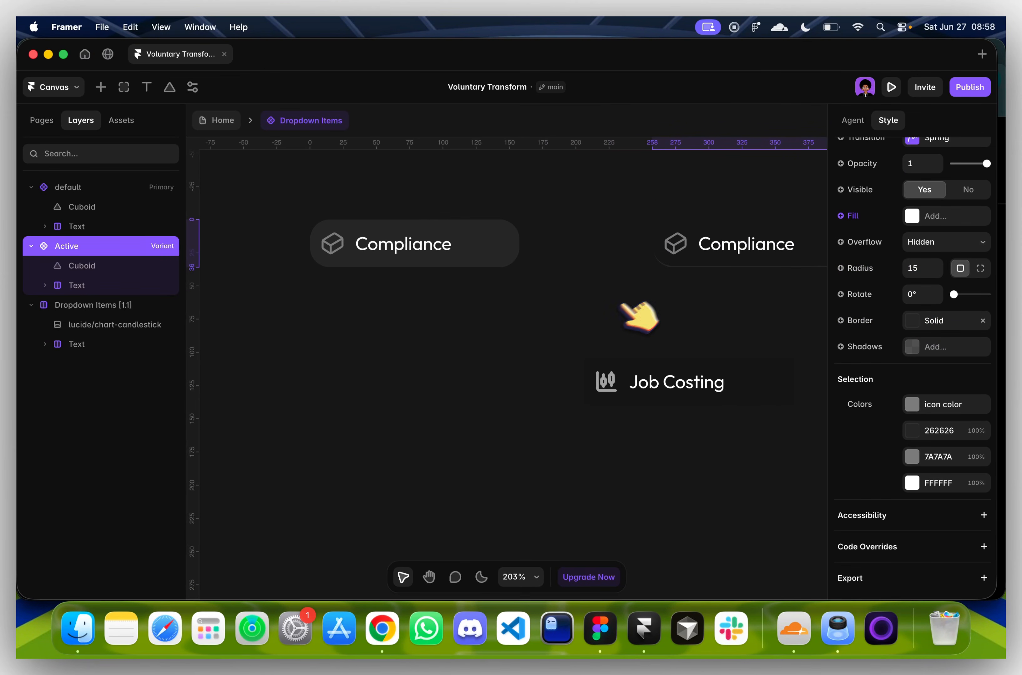
# Create a component variable for the Cuboid icon's Icon property in the default variant
pyautogui.click(363, 229)
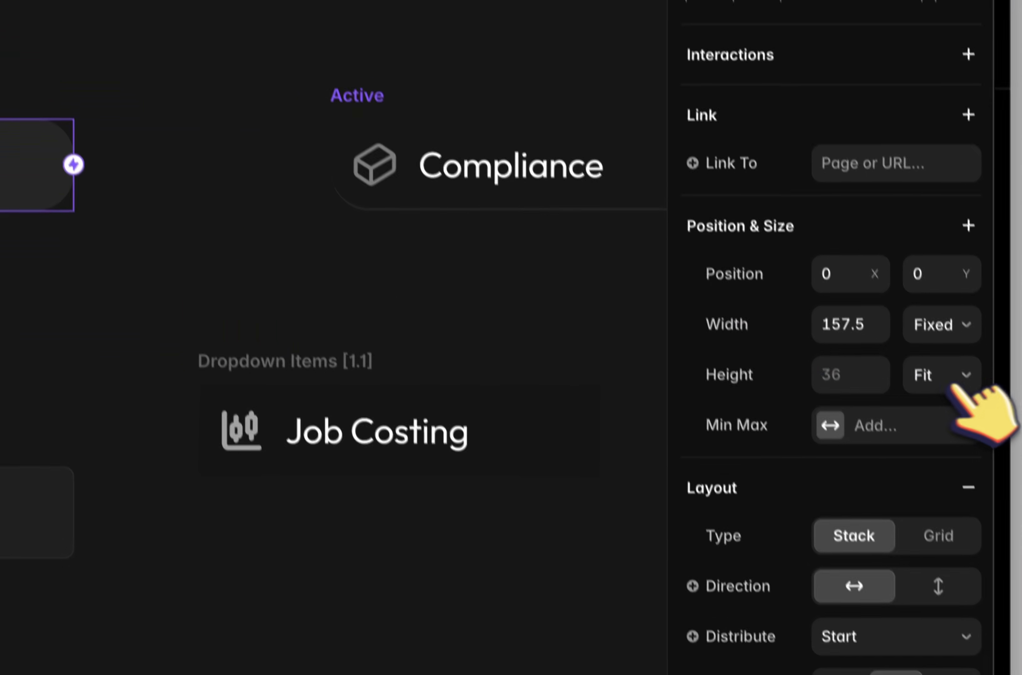
pyautogui.scroll(-10, 943, 416)
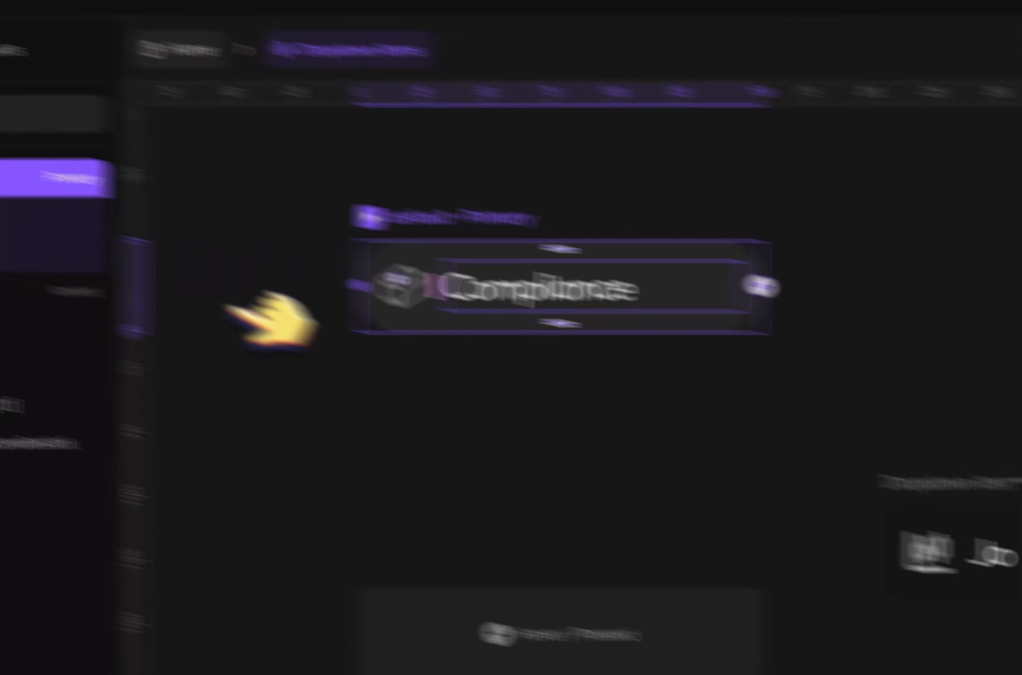
pyautogui.click(397, 285)
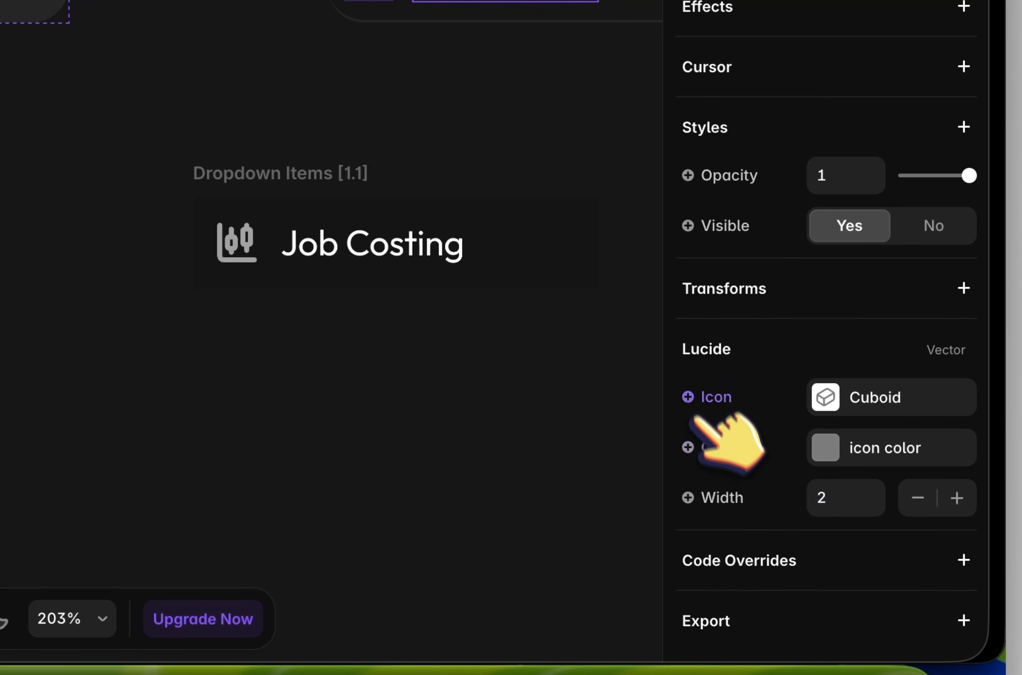
pyautogui.click(689, 395)
pyautogui.click(728, 439)
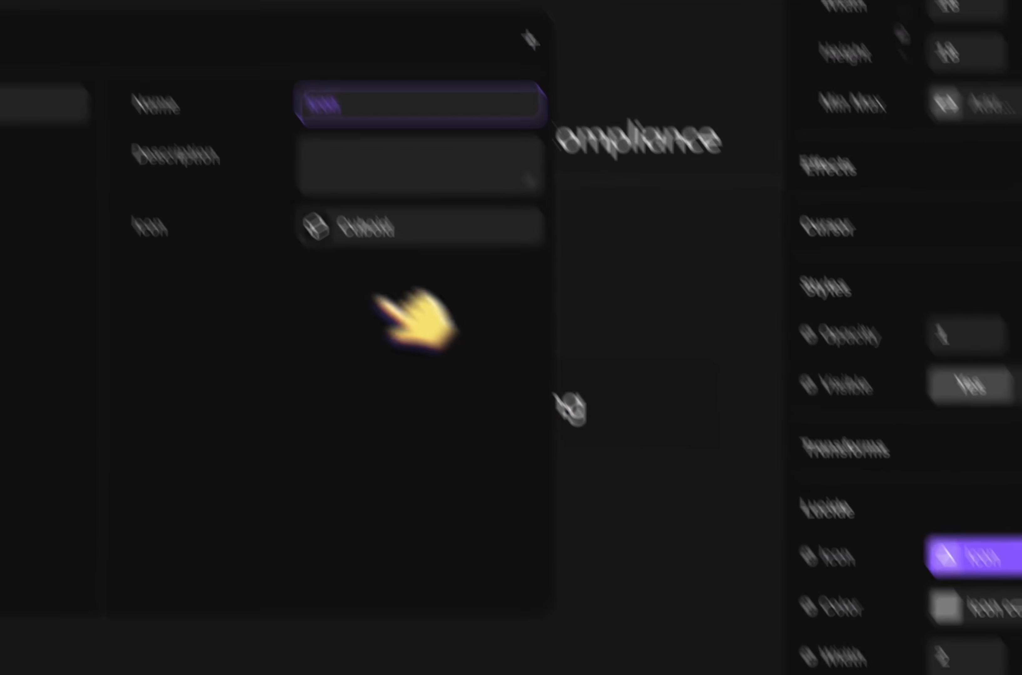
pyautogui.click(546, 76)
# Create a component variable for the content of the Compliance text in the default variant
pyautogui.click(478, 297)
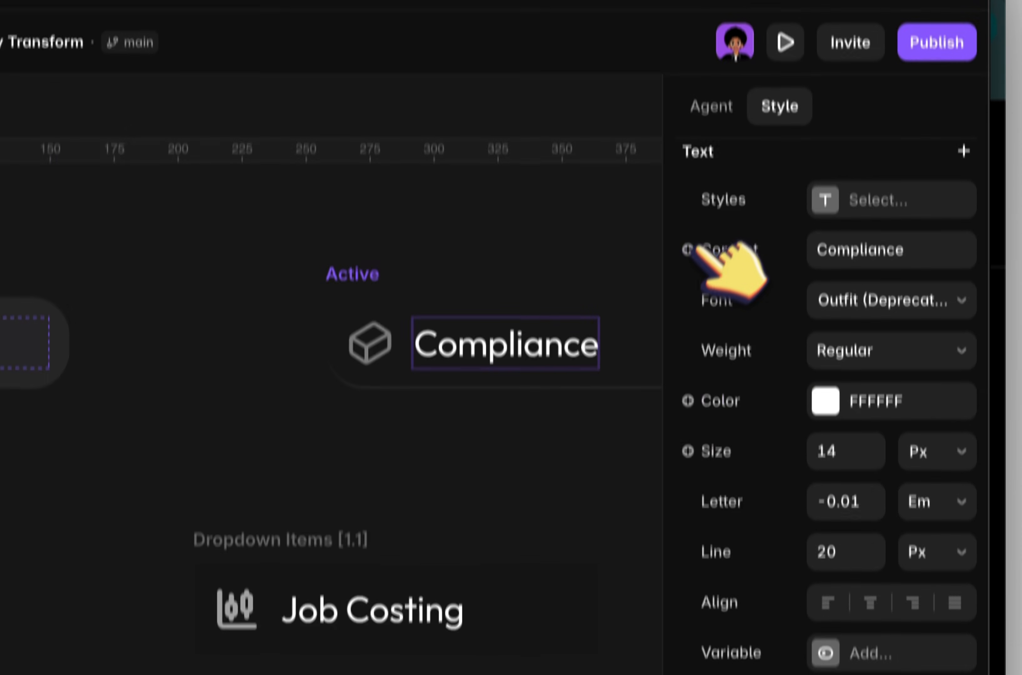
pyautogui.click(688, 250)
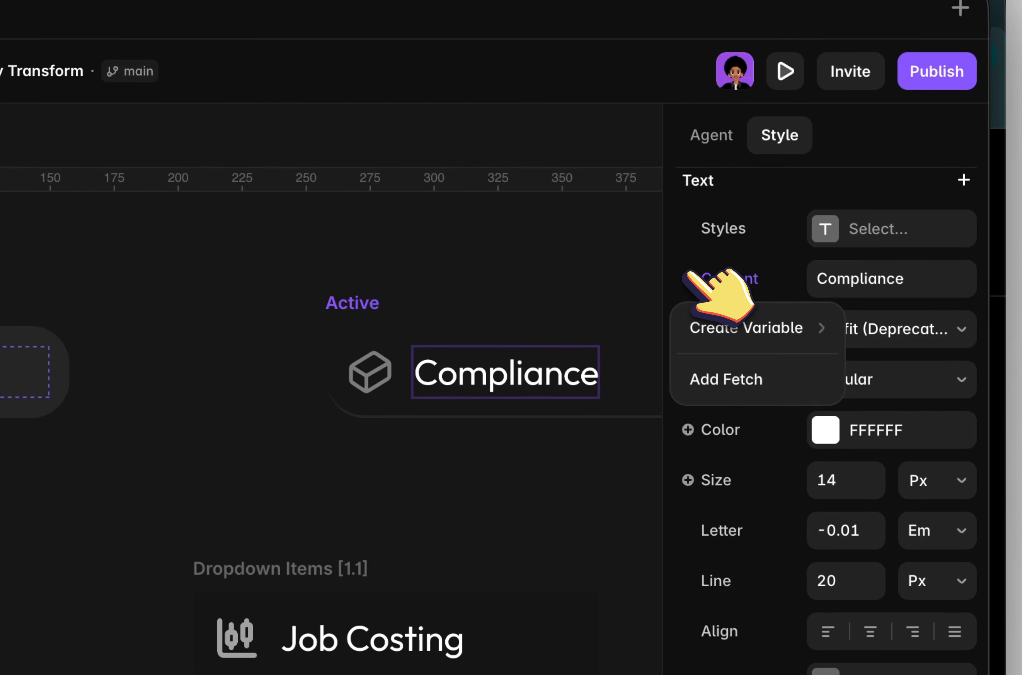
pyautogui.moveTo(726, 313)
pyautogui.click(509, 336)
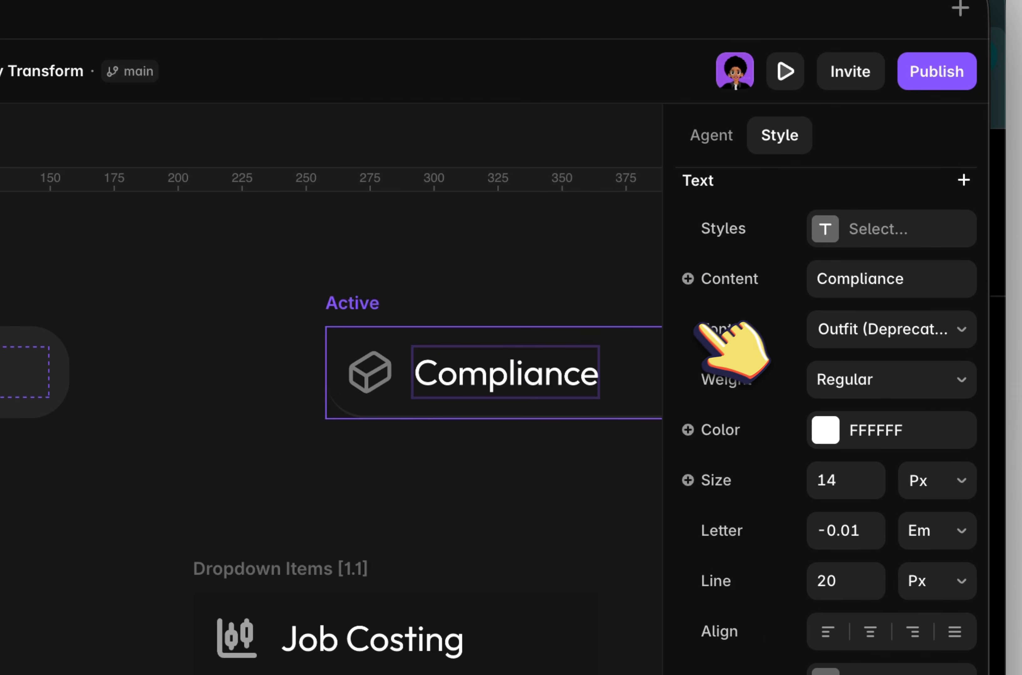
pyautogui.click(686, 279)
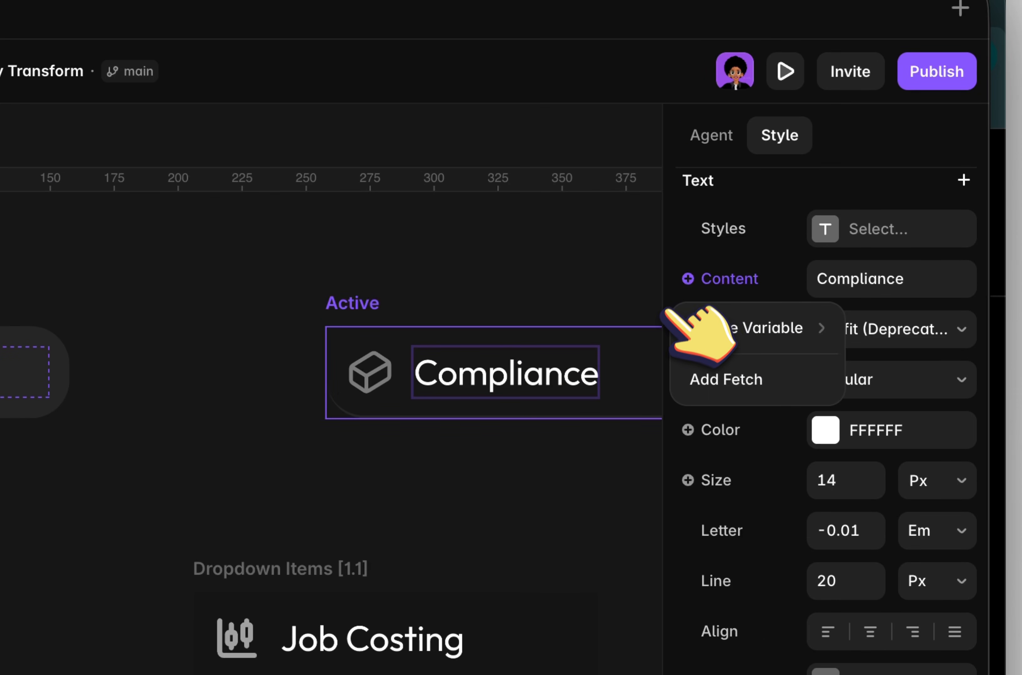
pyautogui.moveTo(682, 322)
pyautogui.click(627, 326)
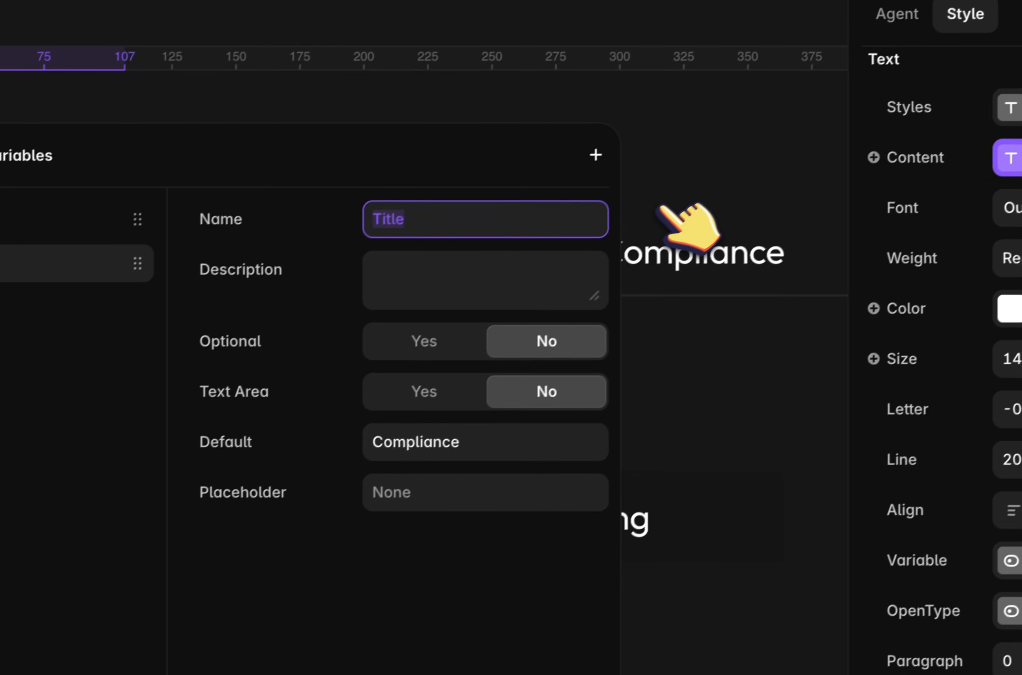
pyautogui.click(474, 332)
# Delete the leftover Job Costing item from the component canvas and reopen the nav bar component from the Home page
pyautogui.click(307, 567)
pyautogui.press('BackSpace')
pyautogui.hscroll(5, 529, 462)
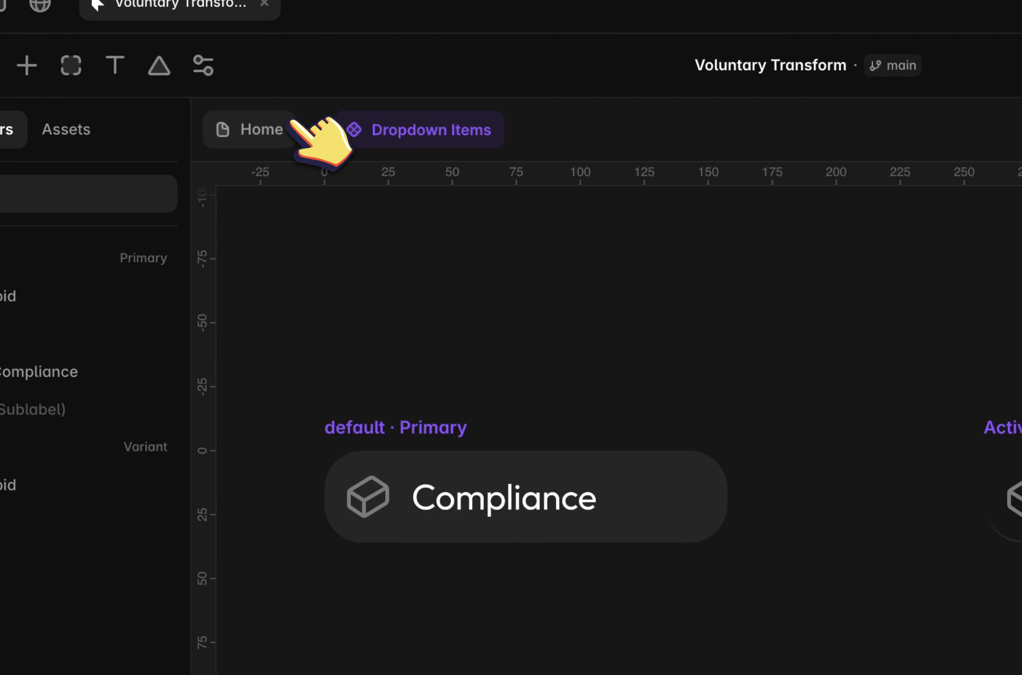
pyautogui.click(57, 89)
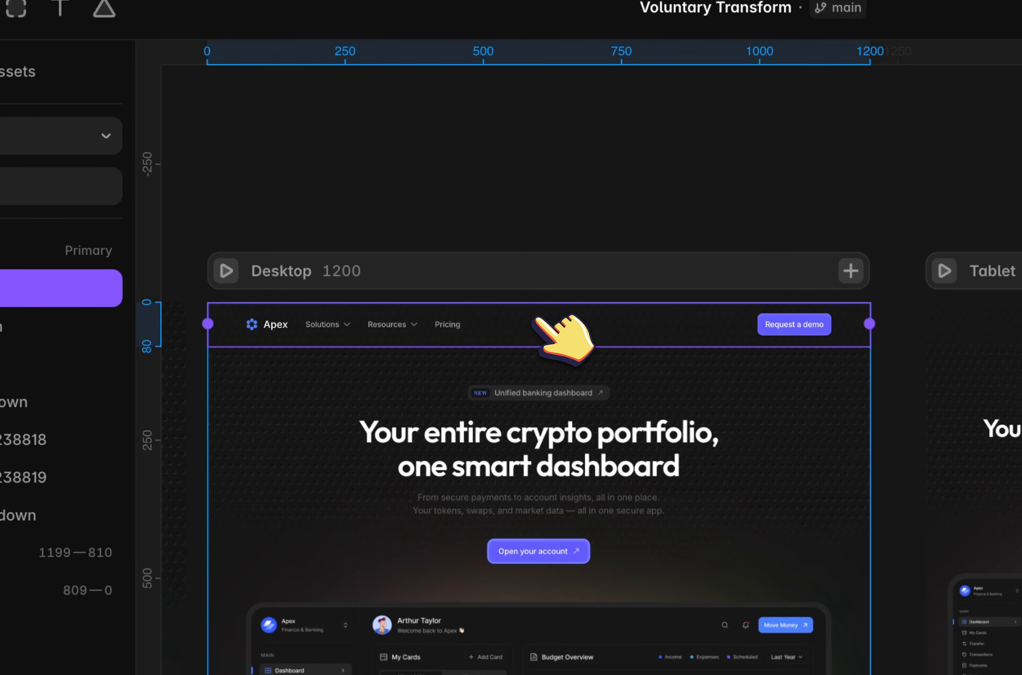
pyautogui.doubleClick(565, 356)
pyautogui.scroll(-5, 536, 320)
pyautogui.scroll(4, 536, 319)
pyautogui.scroll(4, 536, 320)
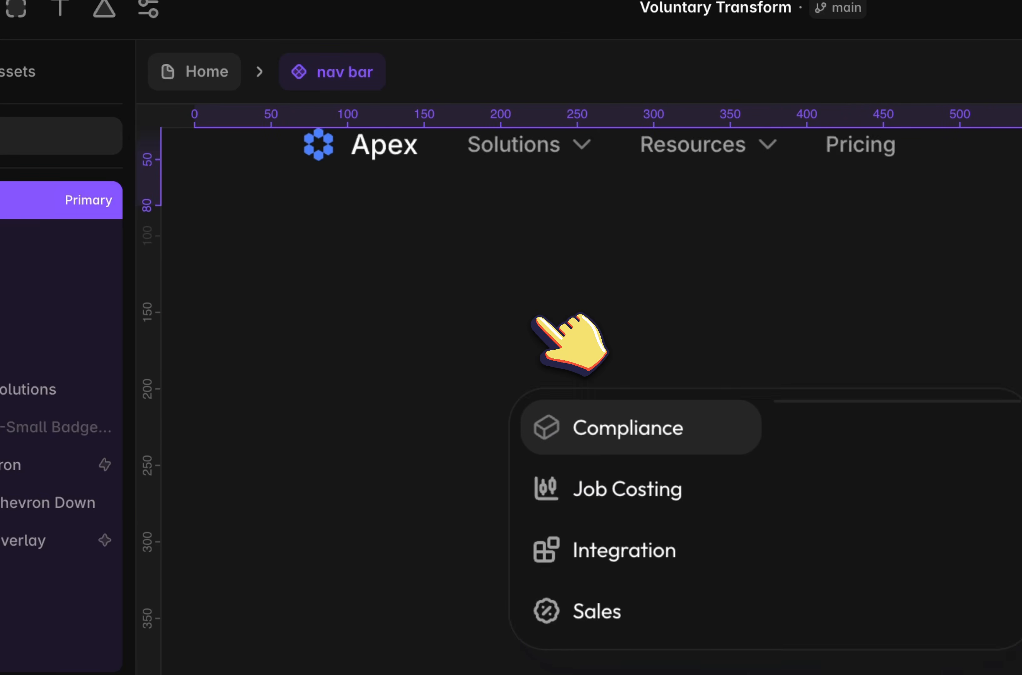
# Copy the four-item stack from the Solutions dropdown design and paste it into the Solutions chevron's overlay
pyautogui.click(602, 488)
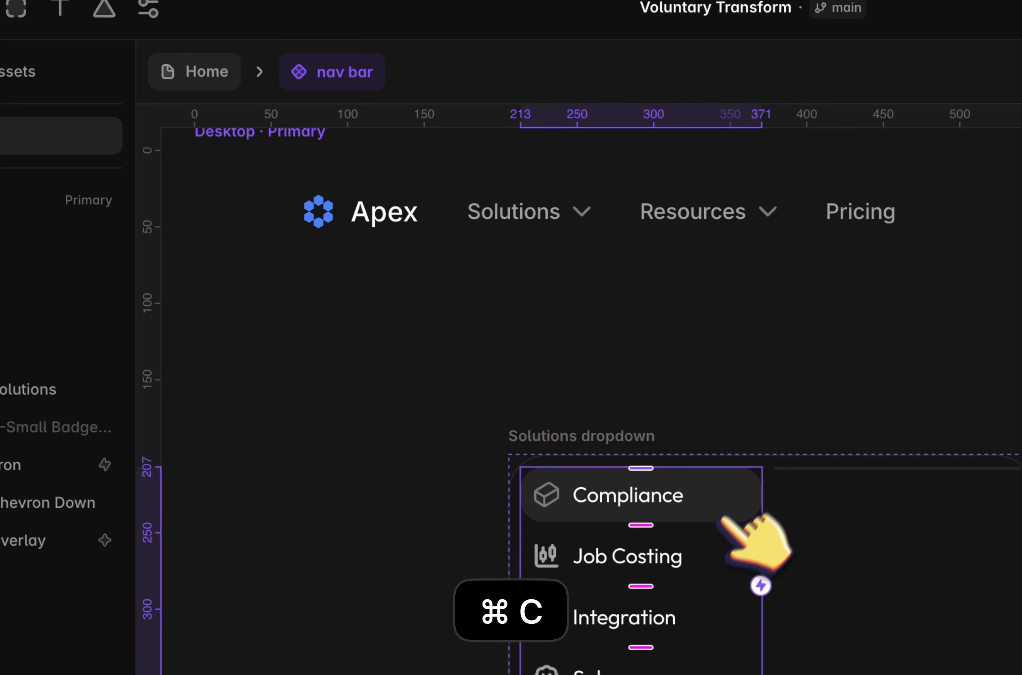
pyautogui.click(584, 232)
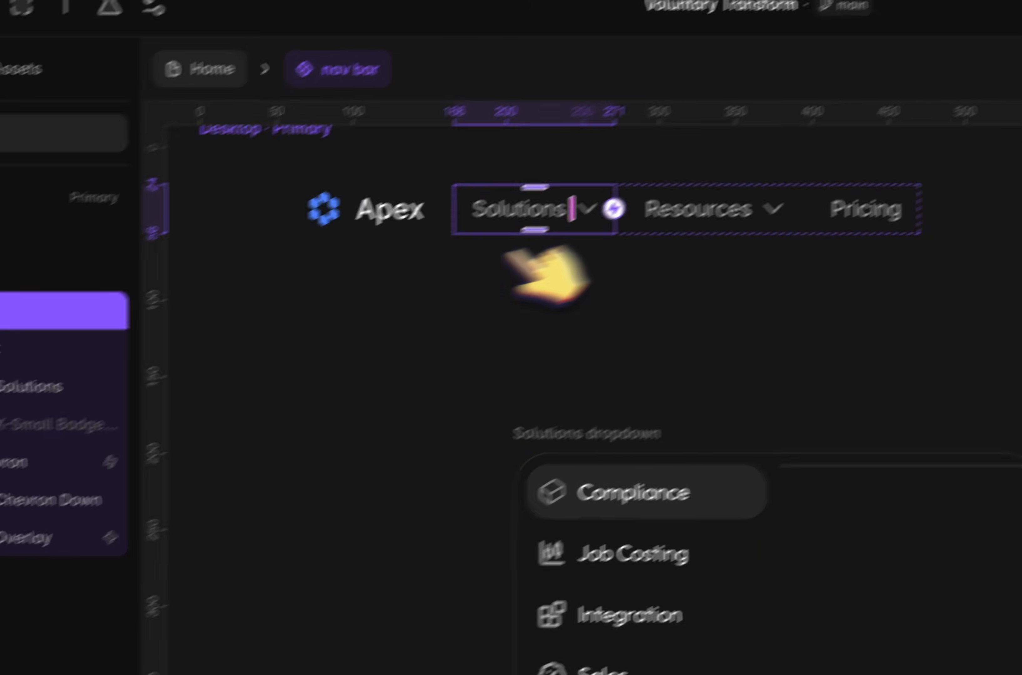
pyautogui.click(54, 540)
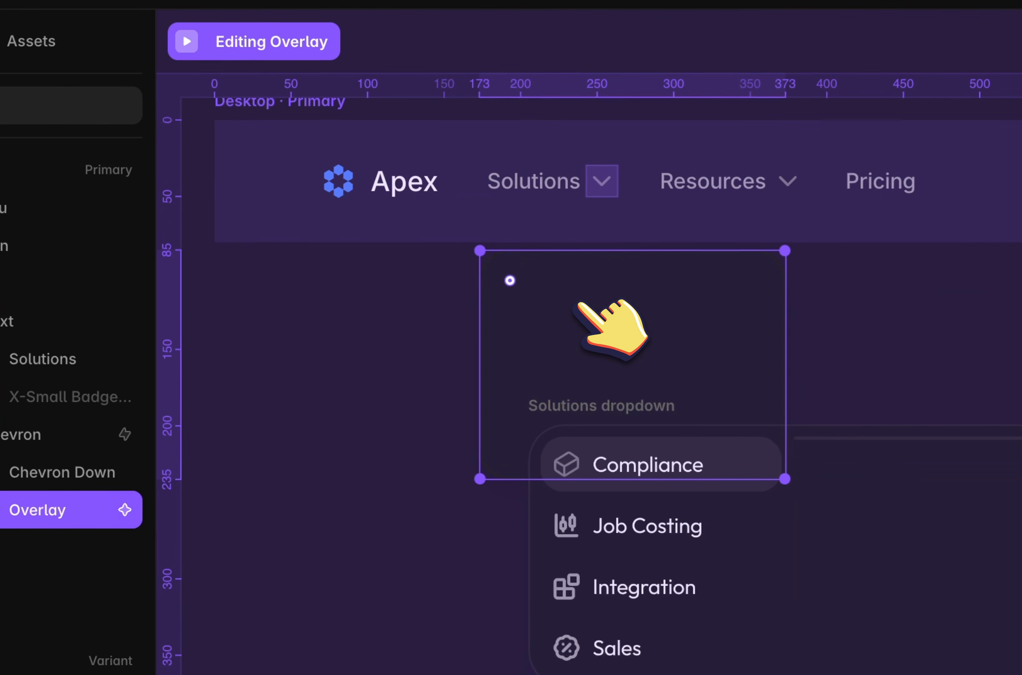
pyautogui.press('super+v')
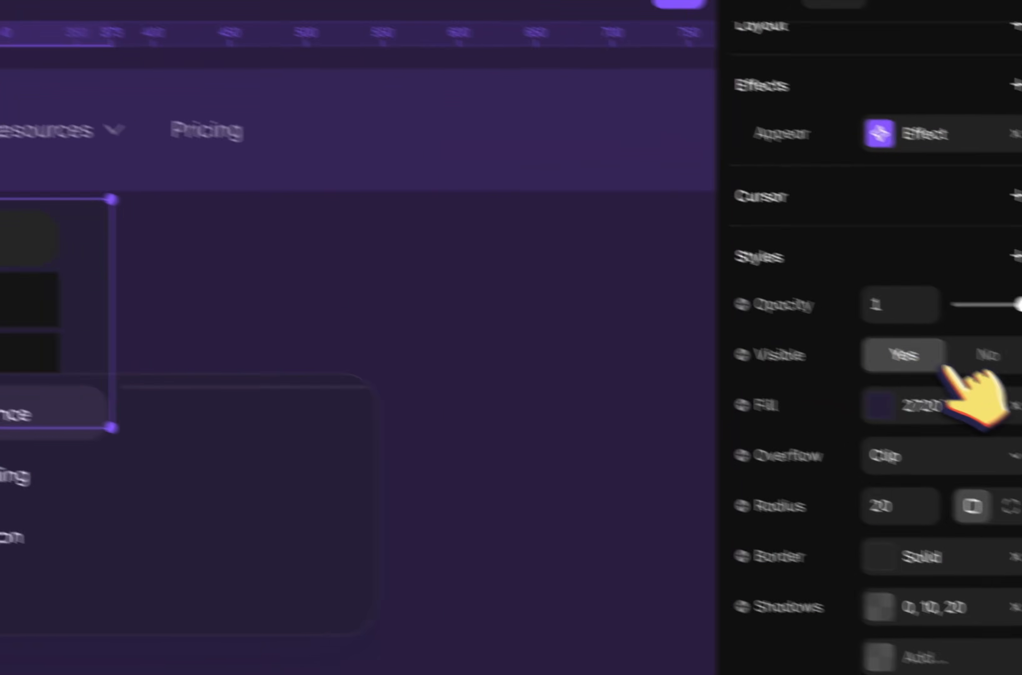
# Add a horizontal stack layout to the overlay, set its height to Fit Content and give it padding
pyautogui.click(963, 371)
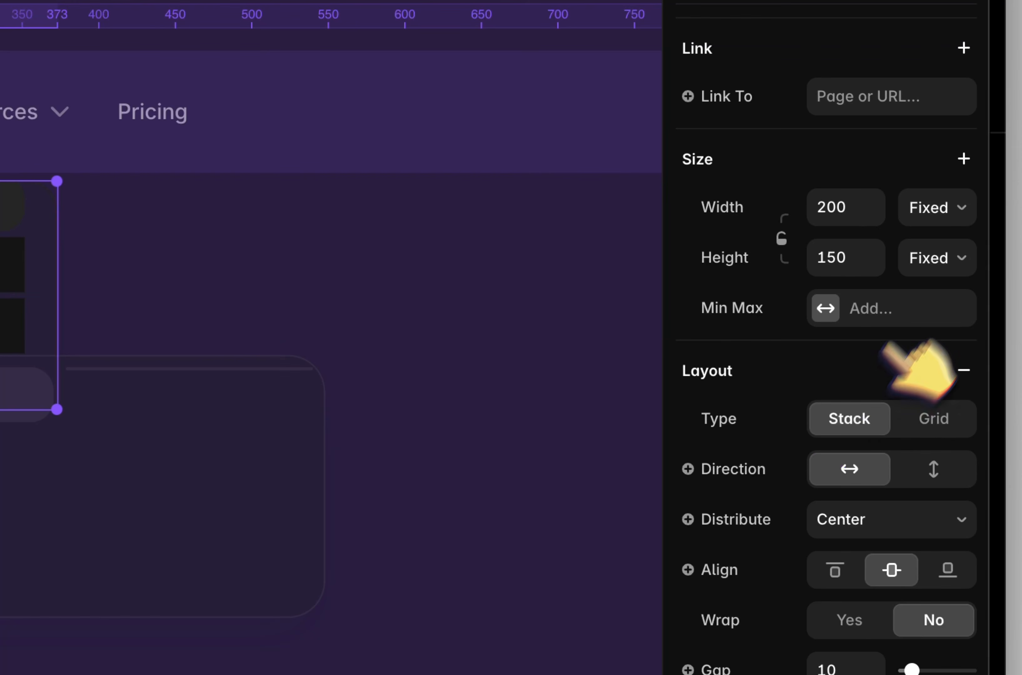
pyautogui.click(940, 260)
pyautogui.click(930, 343)
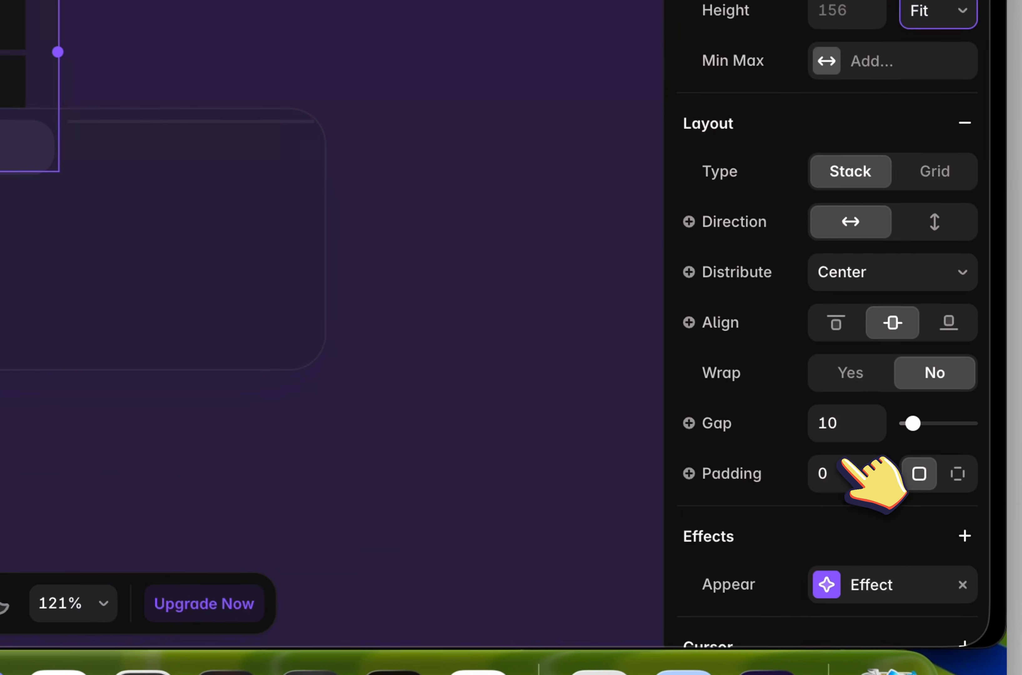
pyautogui.click(842, 462)
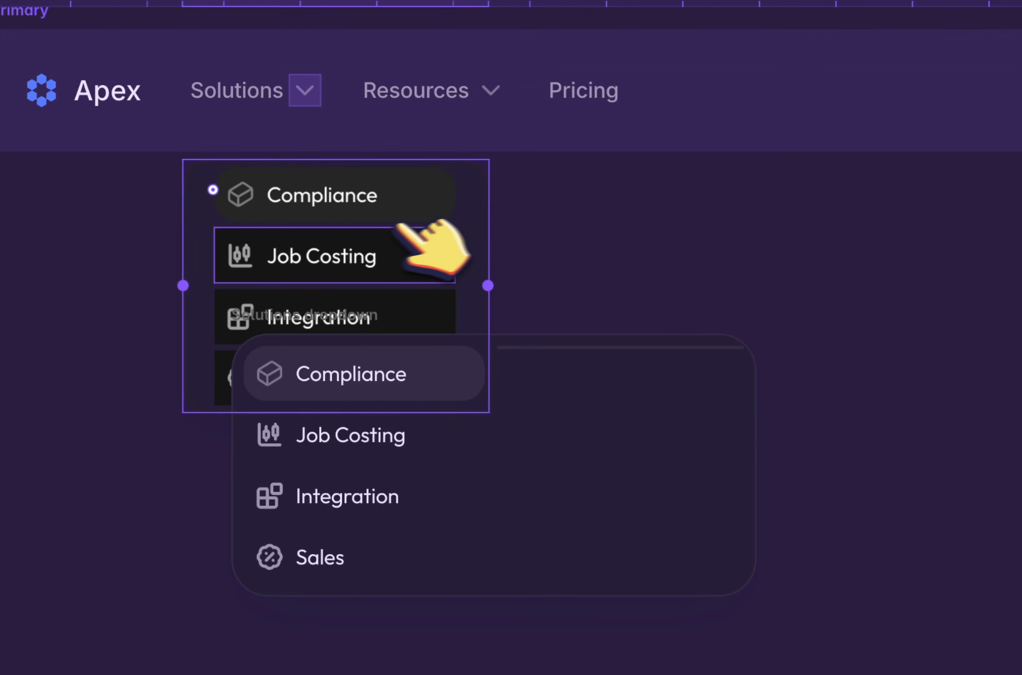
# Duplicate the item stack inside the overlay and set the width of both stacks to Fill
pyautogui.press('super+d')
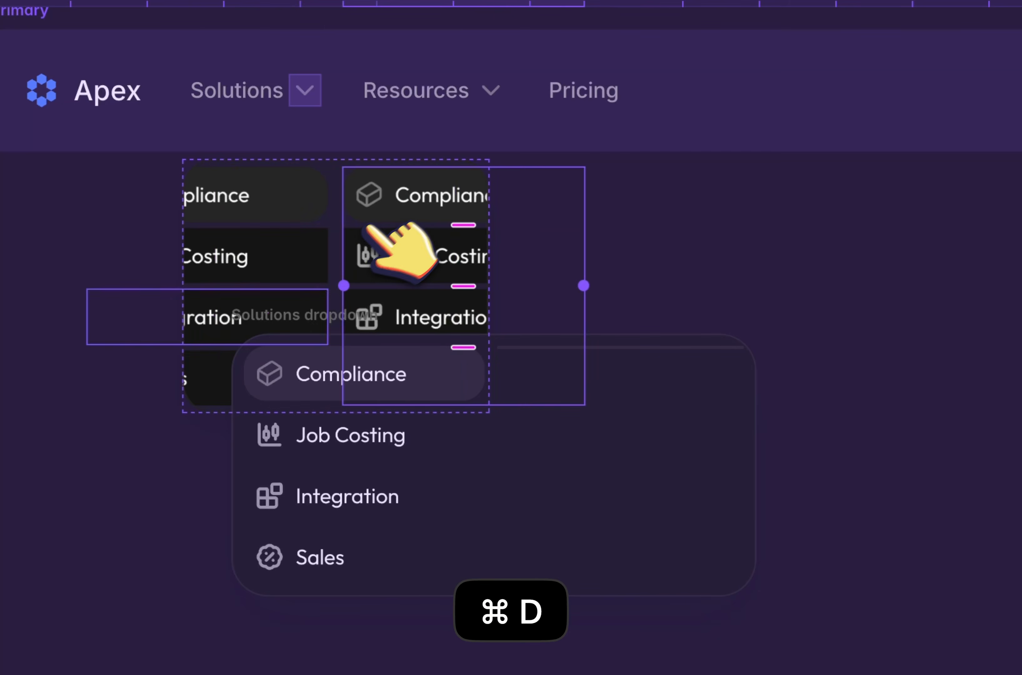
pyautogui.click(178, 322)
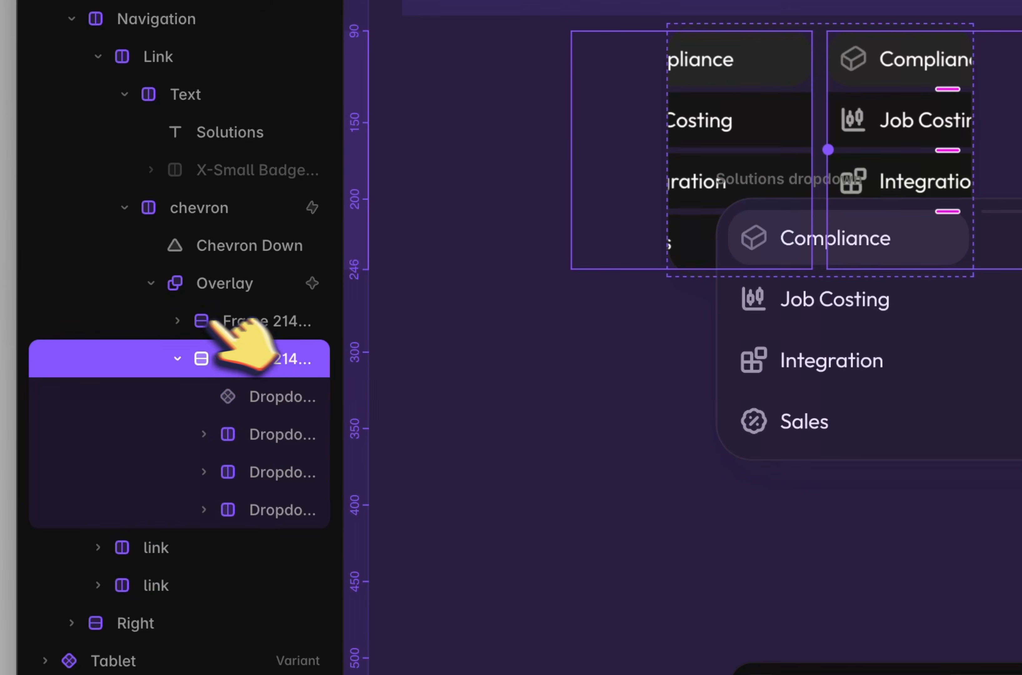
pyautogui.keyDown('shift'); pyautogui.click(263, 321); pyautogui.keyUp('shift')
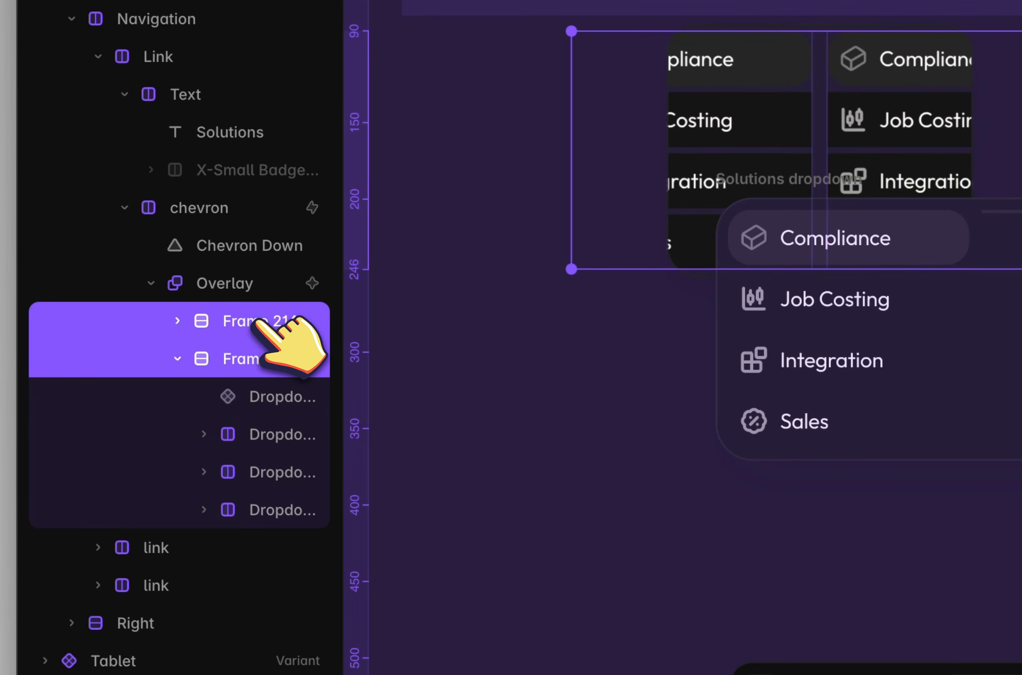
pyautogui.click(960, 305)
pyautogui.click(935, 351)
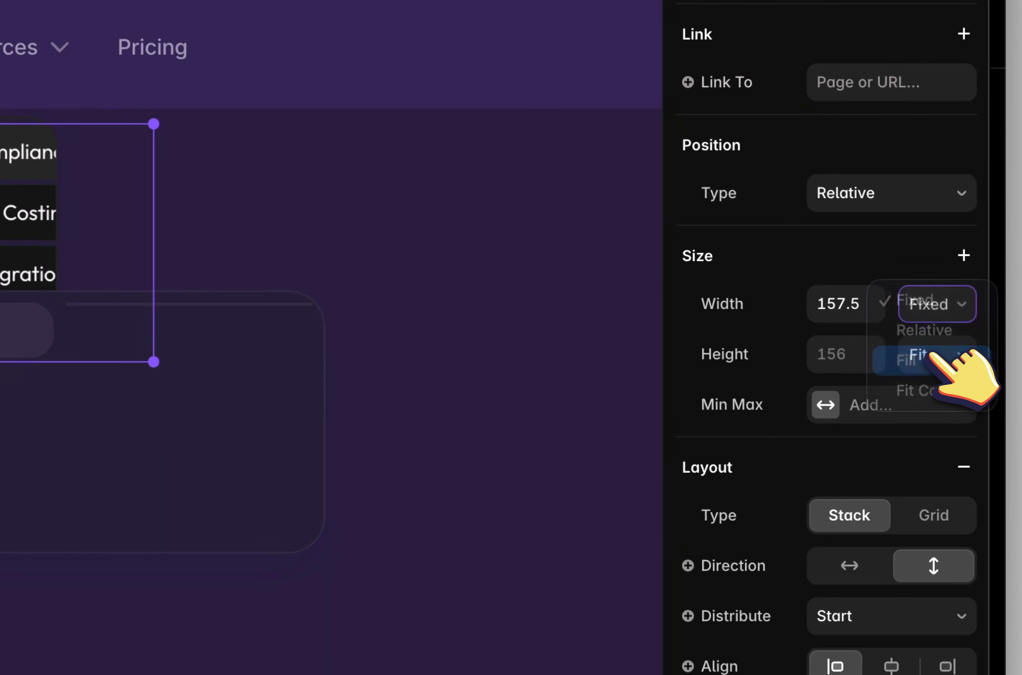
# Widen the overlay to 418, then switch its width to Fit Content
pyautogui.click(212, 353)
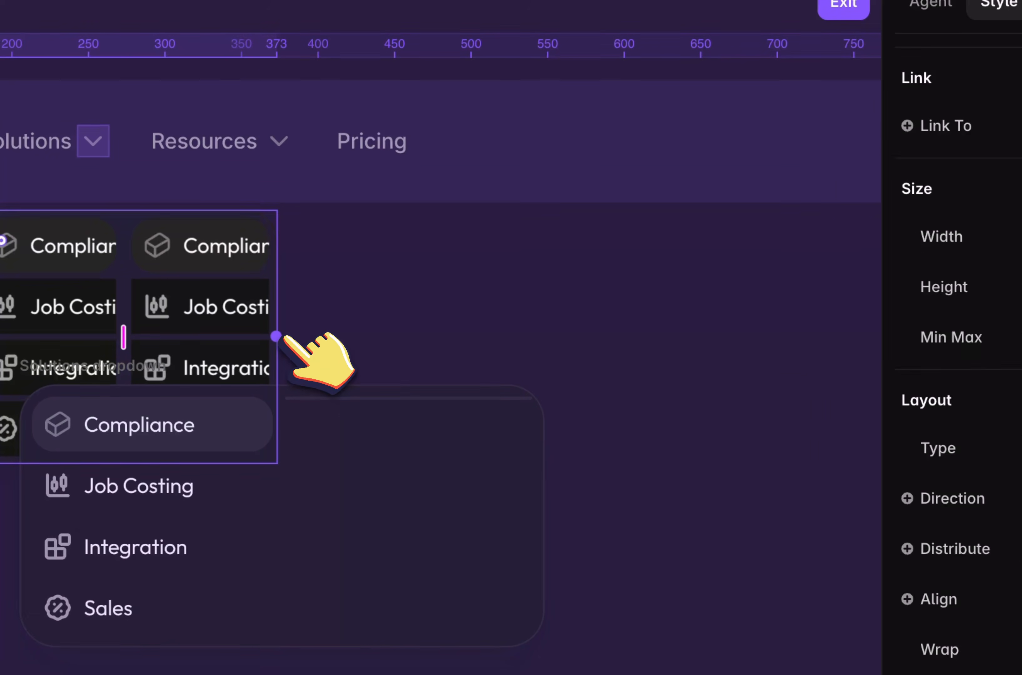
pyautogui.moveTo(276, 336); pyautogui.dragTo(794, 281)
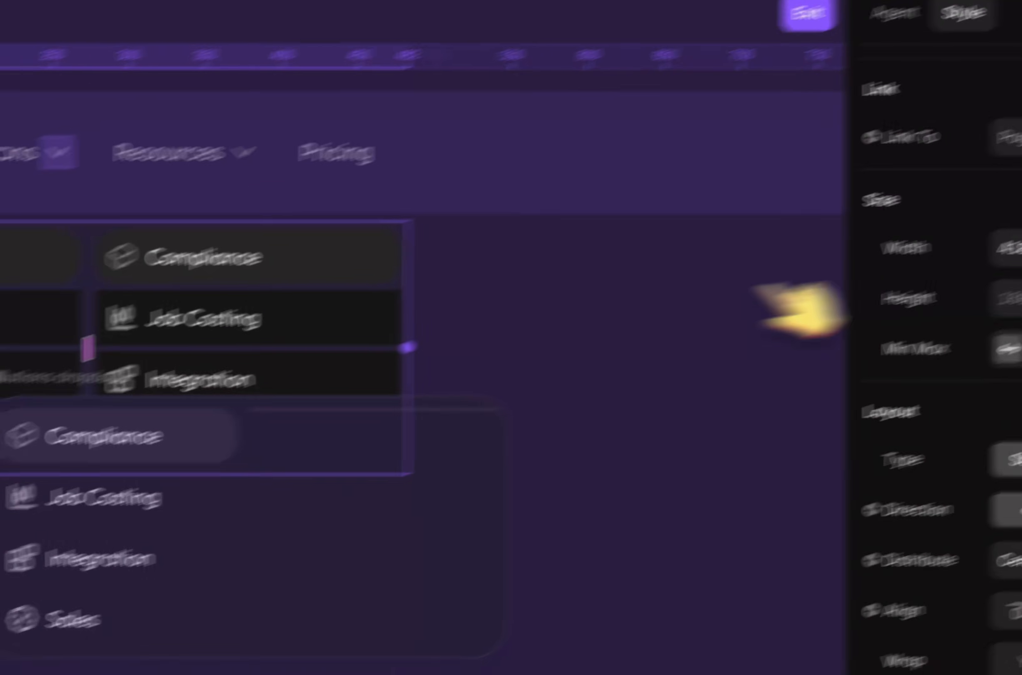
pyautogui.click(964, 303)
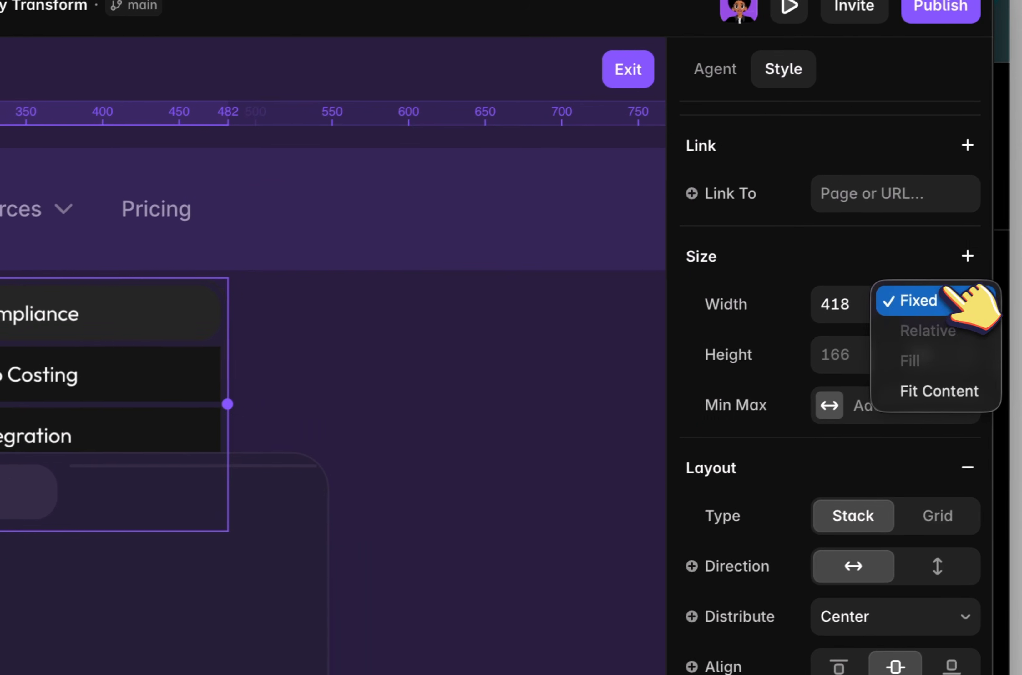
pyautogui.click(943, 390)
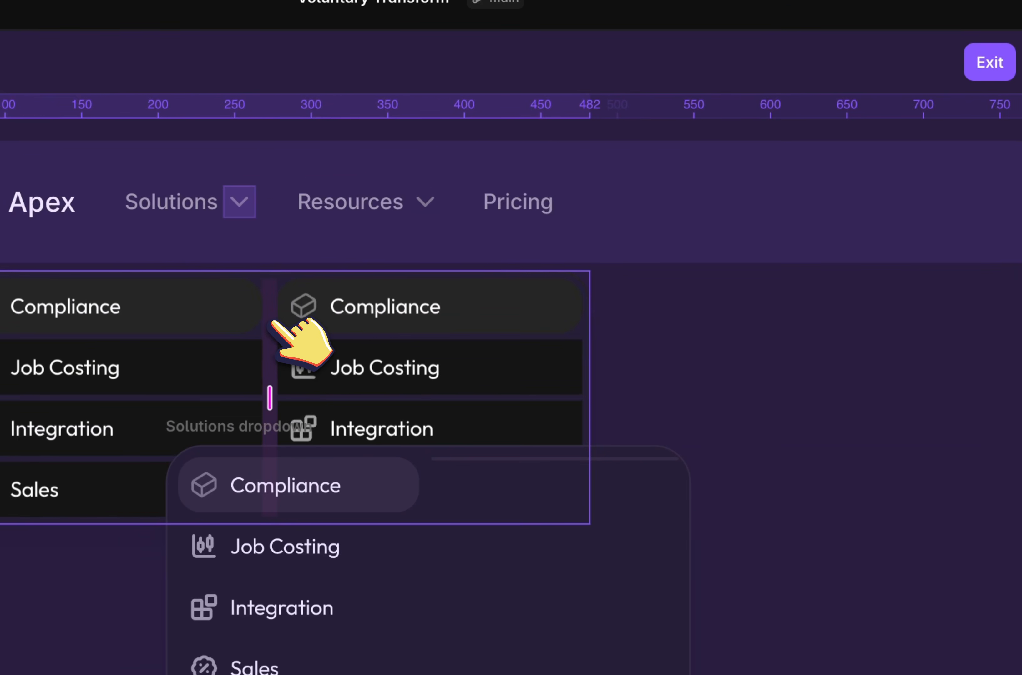
# Delete all four dropdown items from the overlay's second stack, keeping the empty frame
pyautogui.click(353, 320)
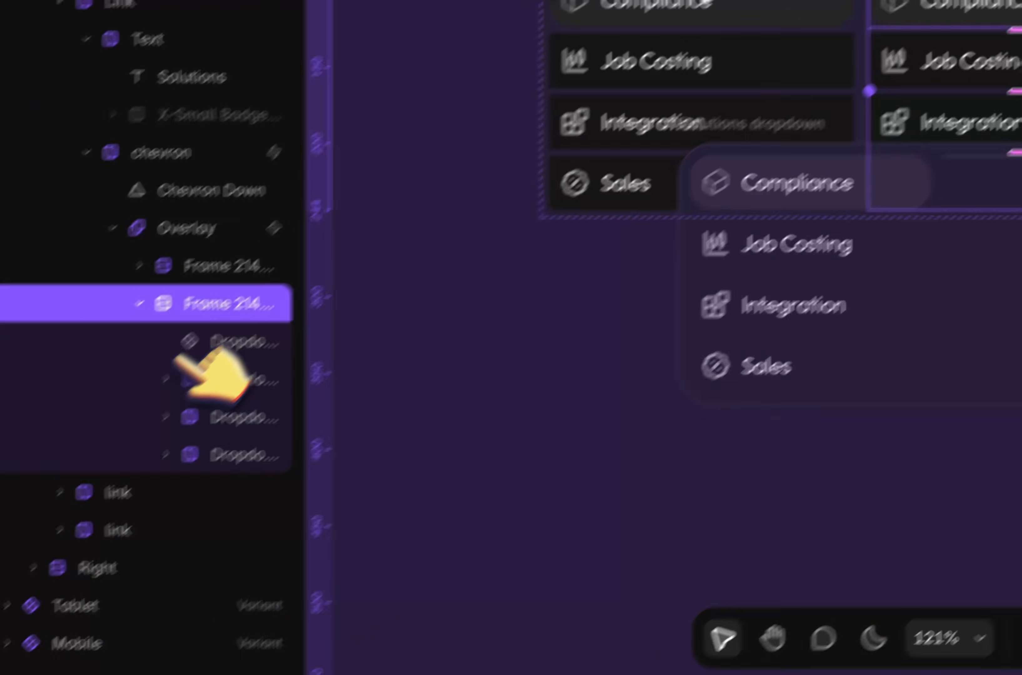
pyautogui.click(223, 313)
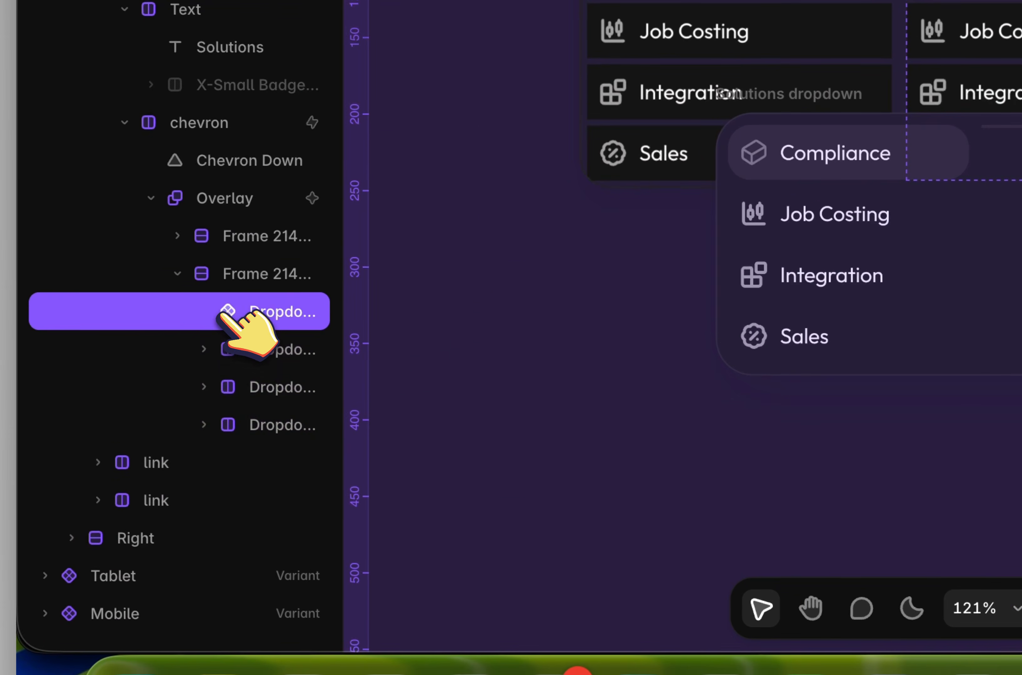
pyautogui.keyDown('shift'); pyautogui.click(234, 424); pyautogui.keyUp('shift')
pyautogui.press('BackSpace')
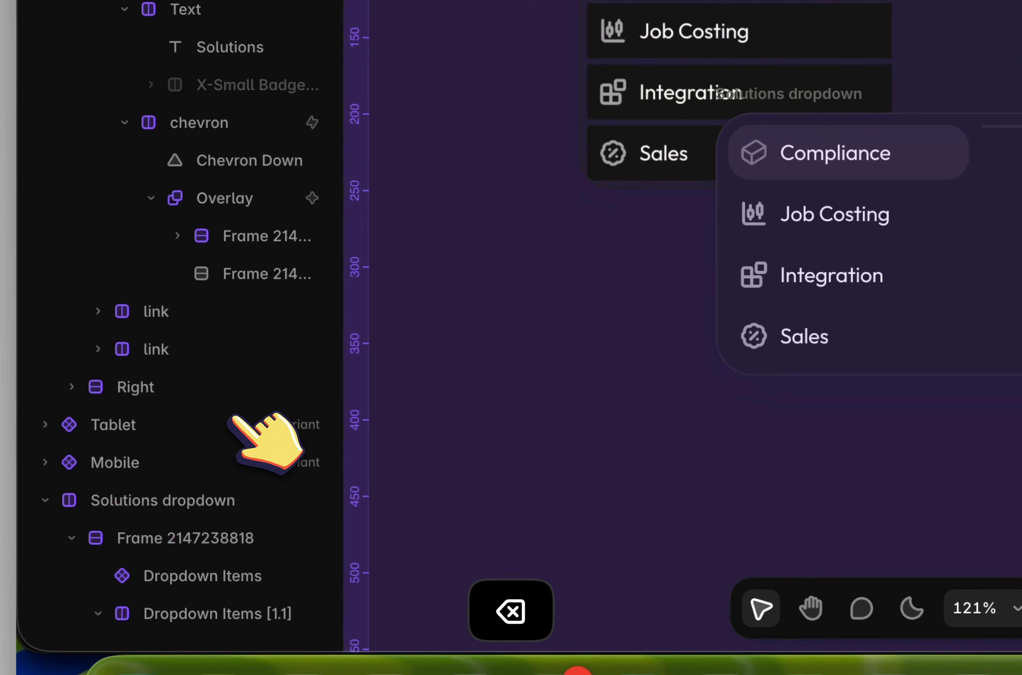
# Rename the overlay's empty second frame as image and set its width to Fill
pyautogui.click(246, 269)
pyautogui.doubleClick(260, 265)
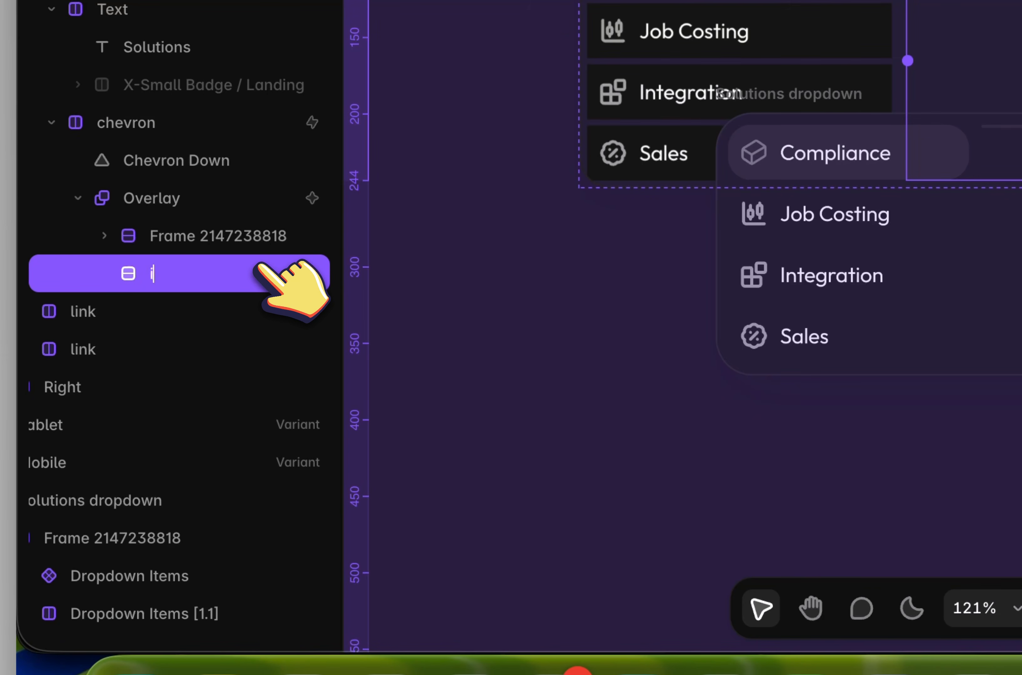
pyautogui.write('imaf')
pyautogui.press('BackSpace')
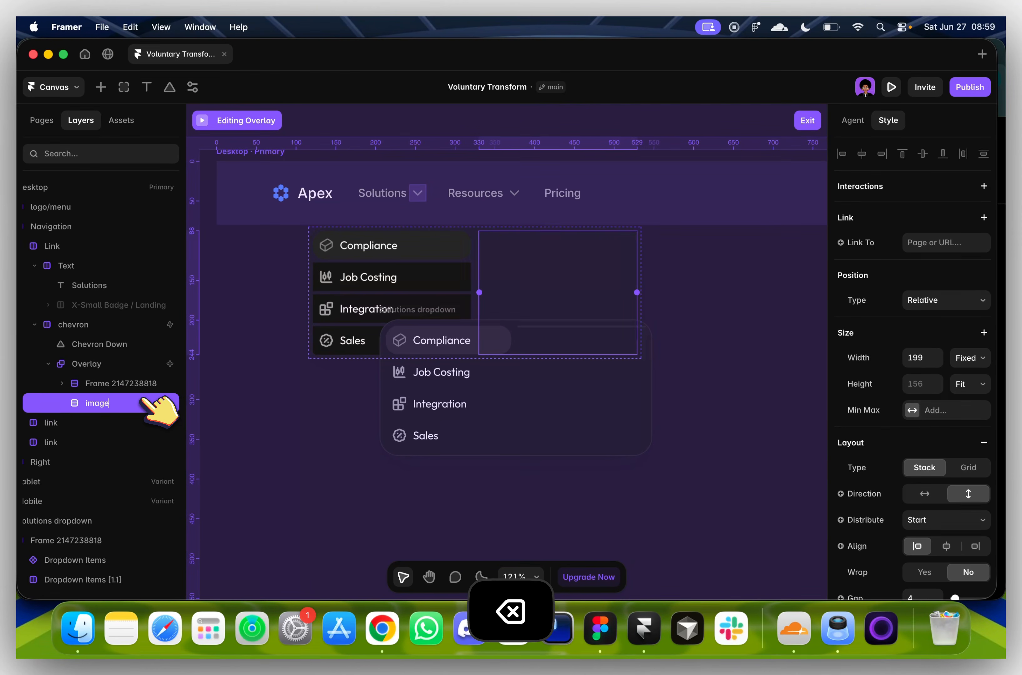
pyautogui.press('Return')
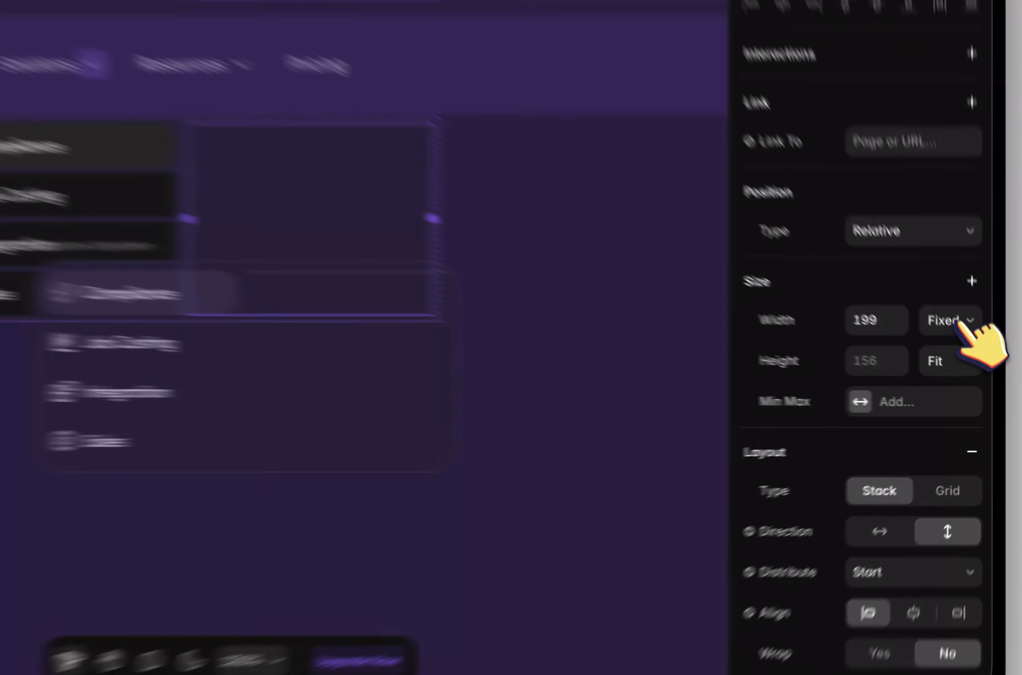
pyautogui.click(969, 358)
pyautogui.click(960, 388)
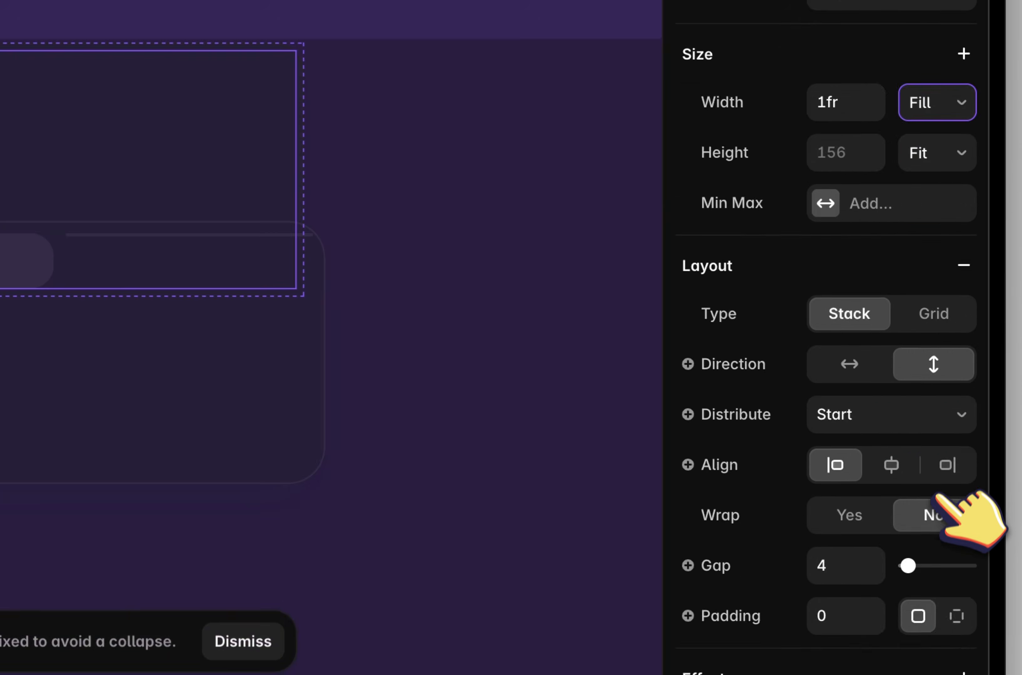
# Give the image frame a fill of the image type
pyautogui.scroll(-10, 947, 508)
pyautogui.click(827, 351)
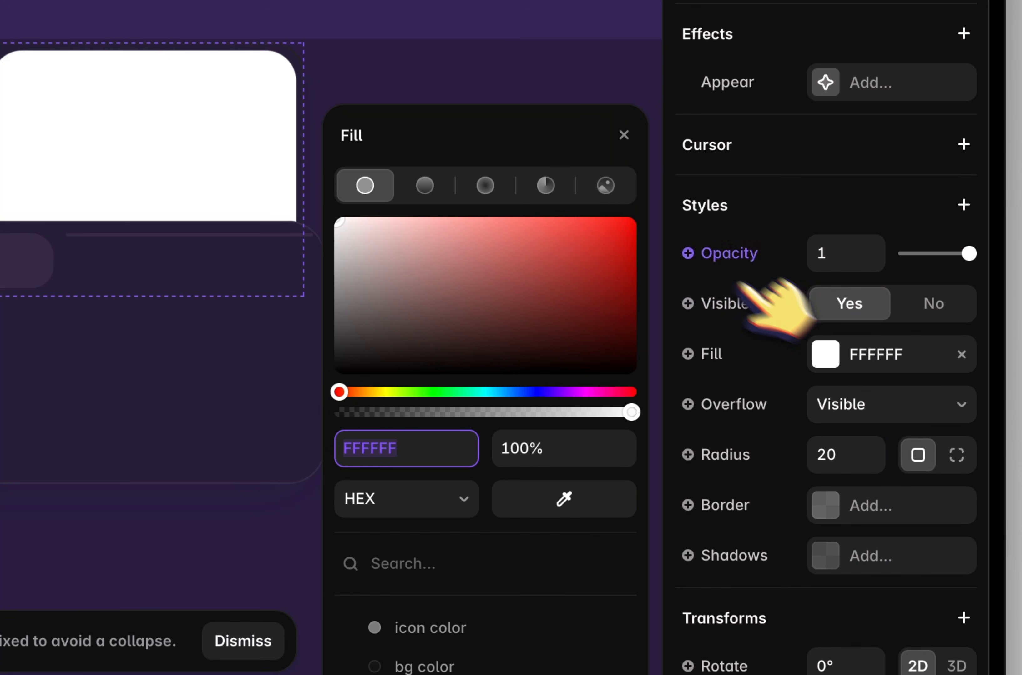
pyautogui.click(547, 185)
pyautogui.click(608, 179)
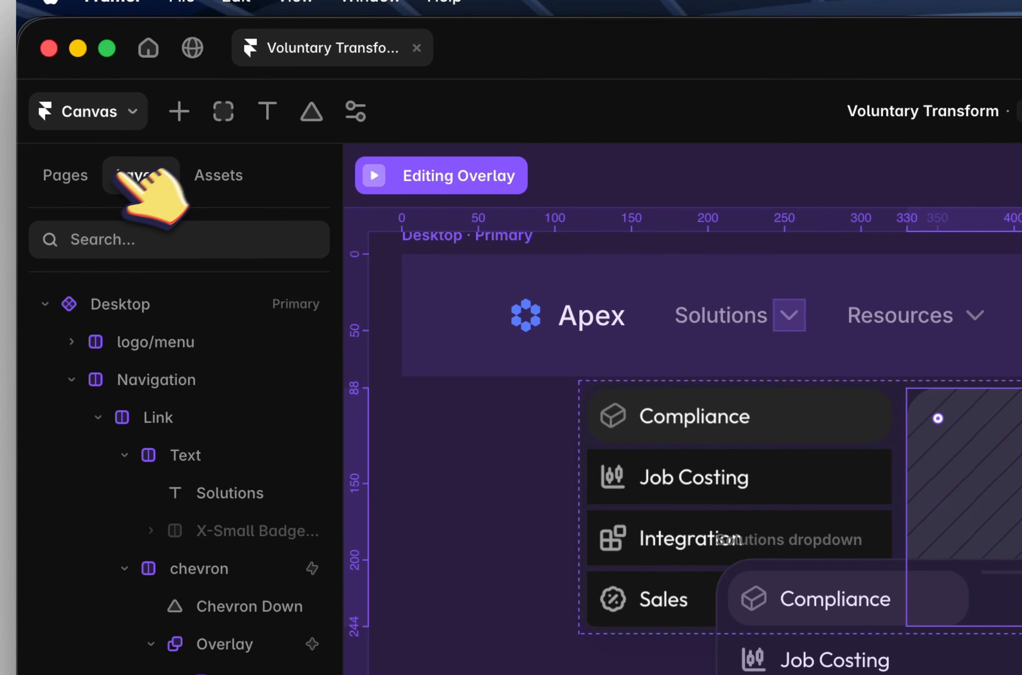
# Insert the Holo gradient shader into the image frame and set the shader's width to Fill
pyautogui.click(214, 169)
pyautogui.click(70, 177)
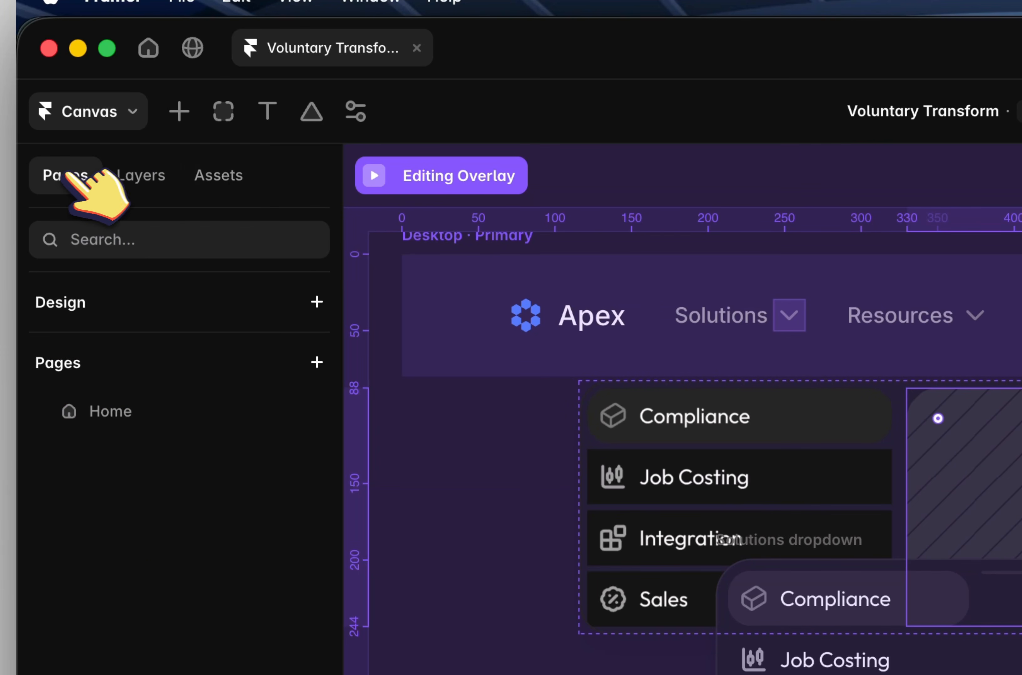
pyautogui.click(135, 174)
pyautogui.click(179, 112)
pyautogui.click(170, 435)
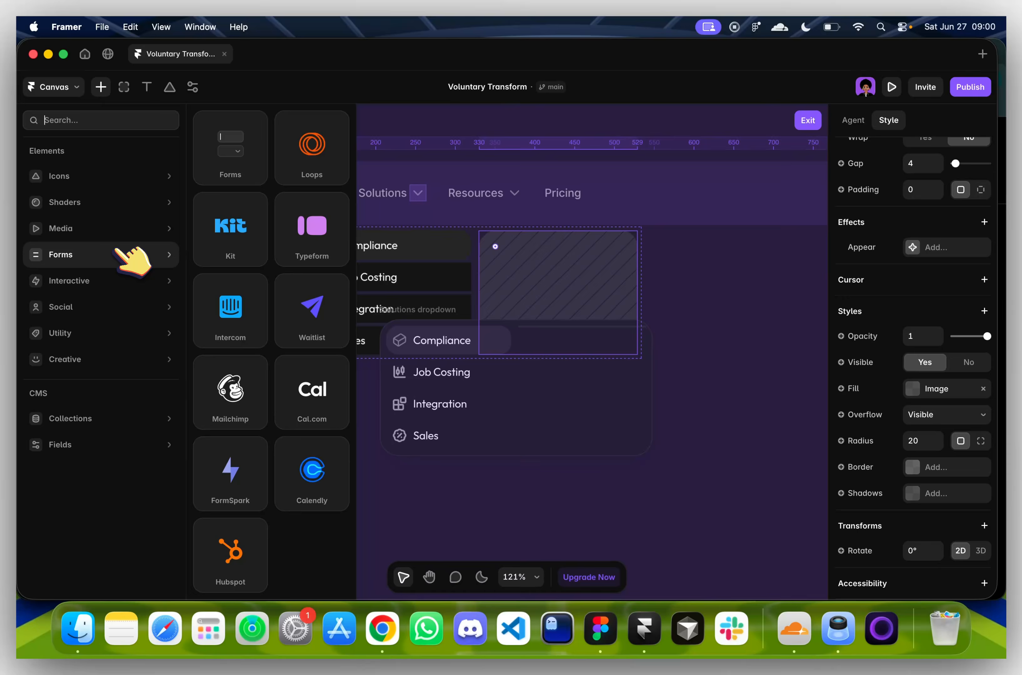
pyautogui.click(120, 234)
pyautogui.click(126, 199)
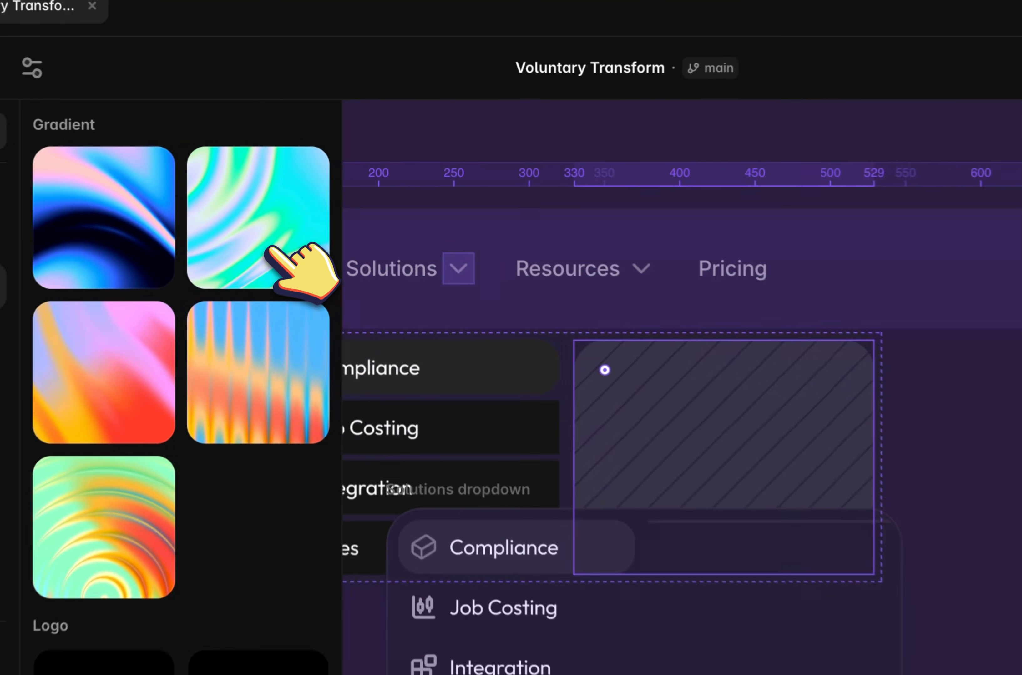
pyautogui.moveTo(319, 179); pyautogui.dragTo(565, 285)
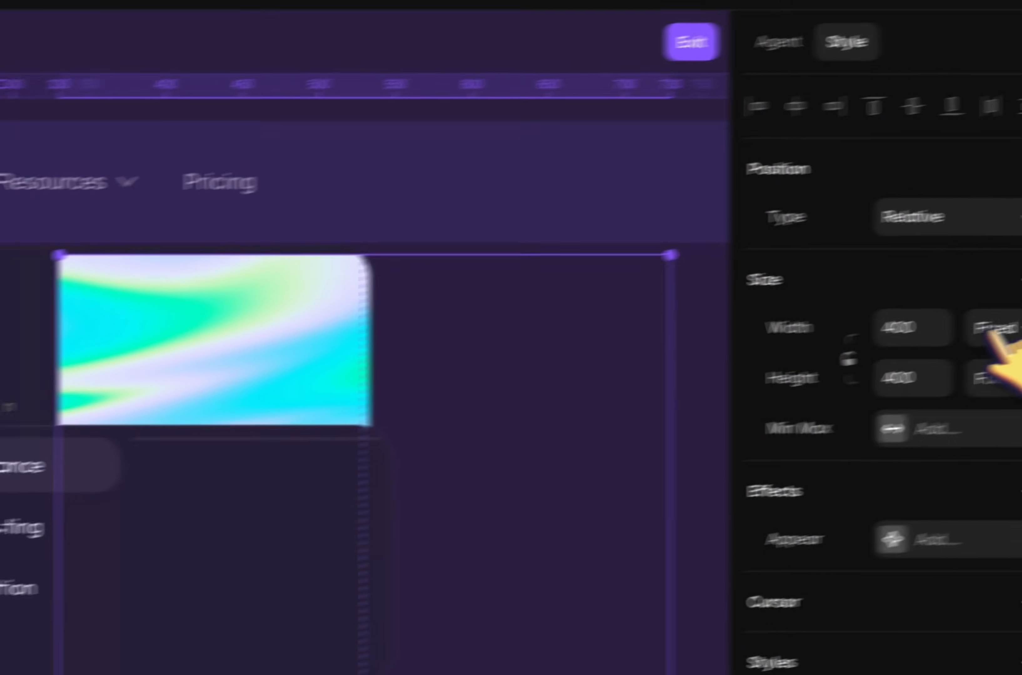
pyautogui.click(993, 331)
pyautogui.click(987, 383)
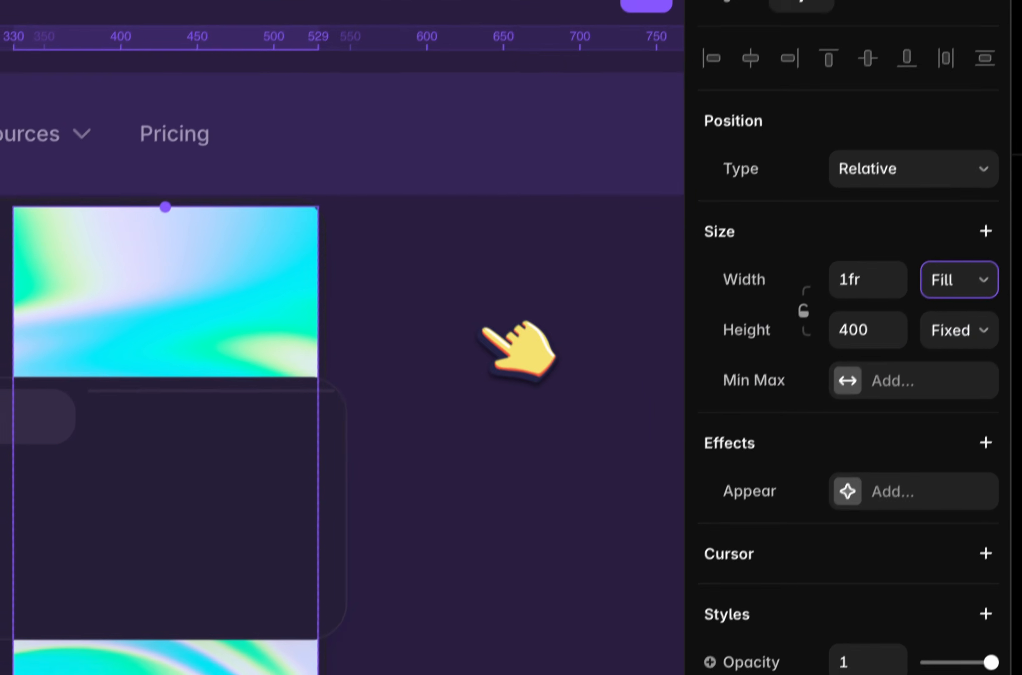
# Try to set the Holo shader's height to Fill
pyautogui.click(971, 311)
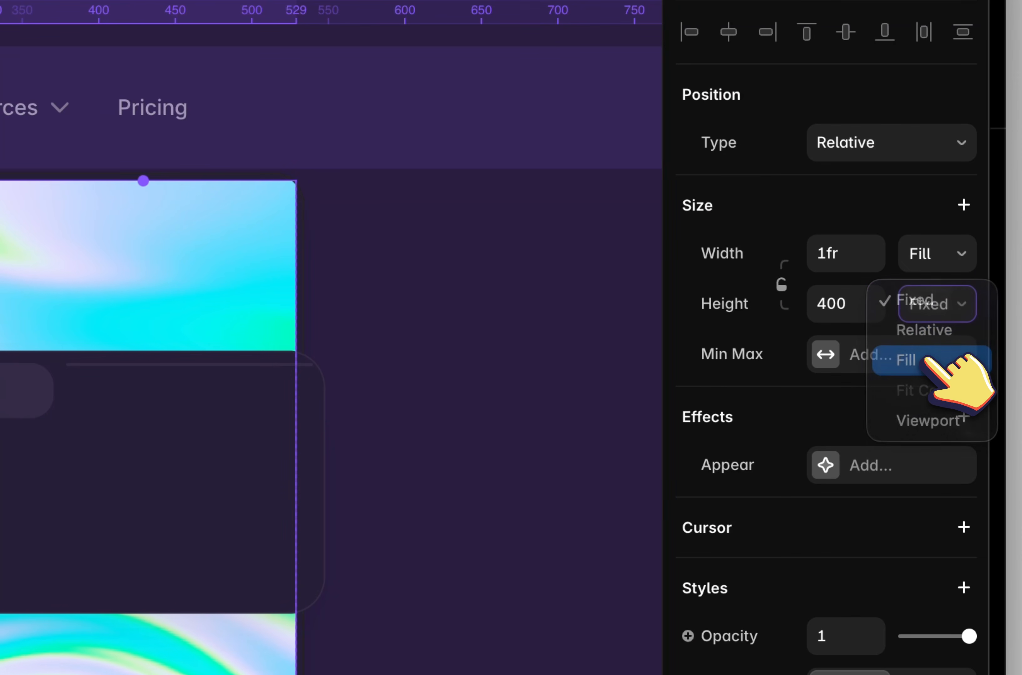
pyautogui.click(971, 368)
pyautogui.press('super+z')
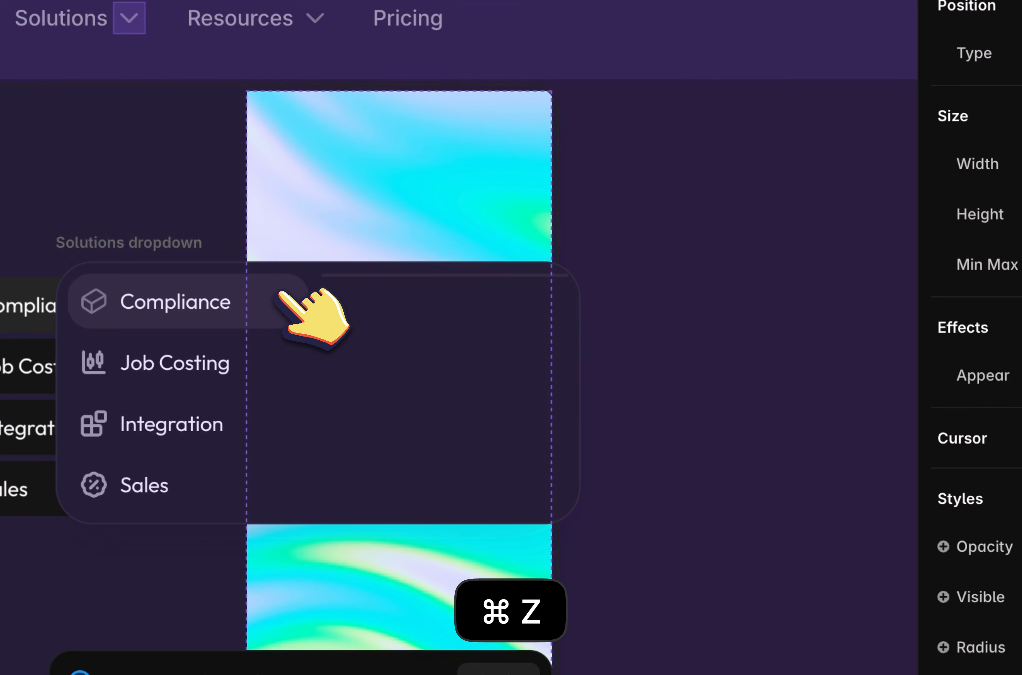
# Shorten the Holo shader from its lower edge until it matches the height of the dropdown item list
pyautogui.scroll(-5, 307, 307)
pyautogui.scroll(-3, 324, 396)
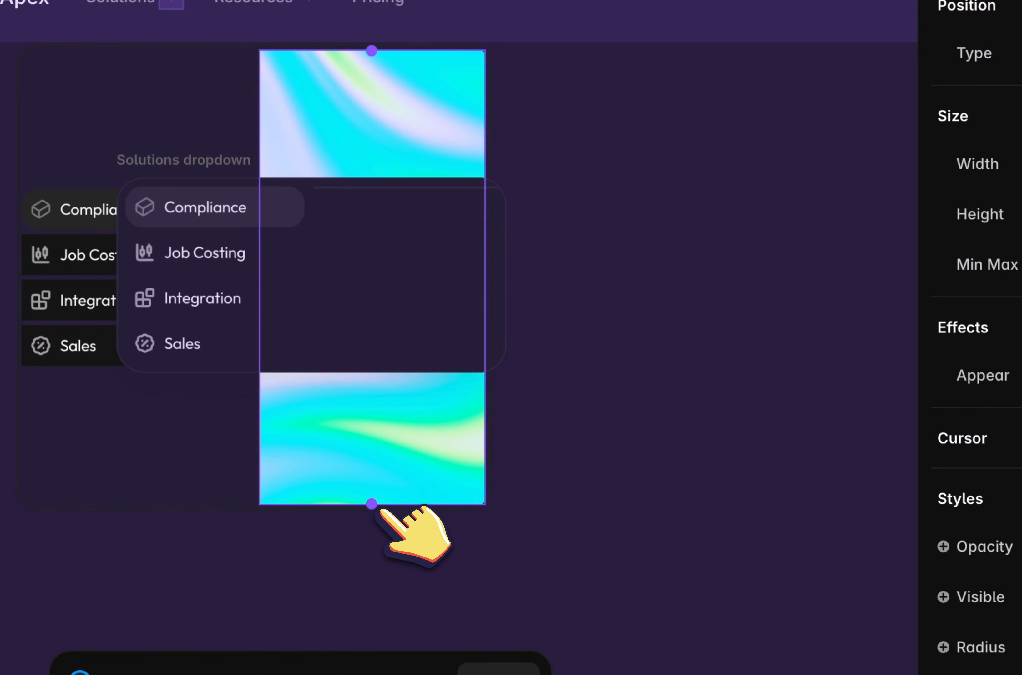
pyautogui.moveTo(378, 508); pyautogui.dragTo(386, 231)
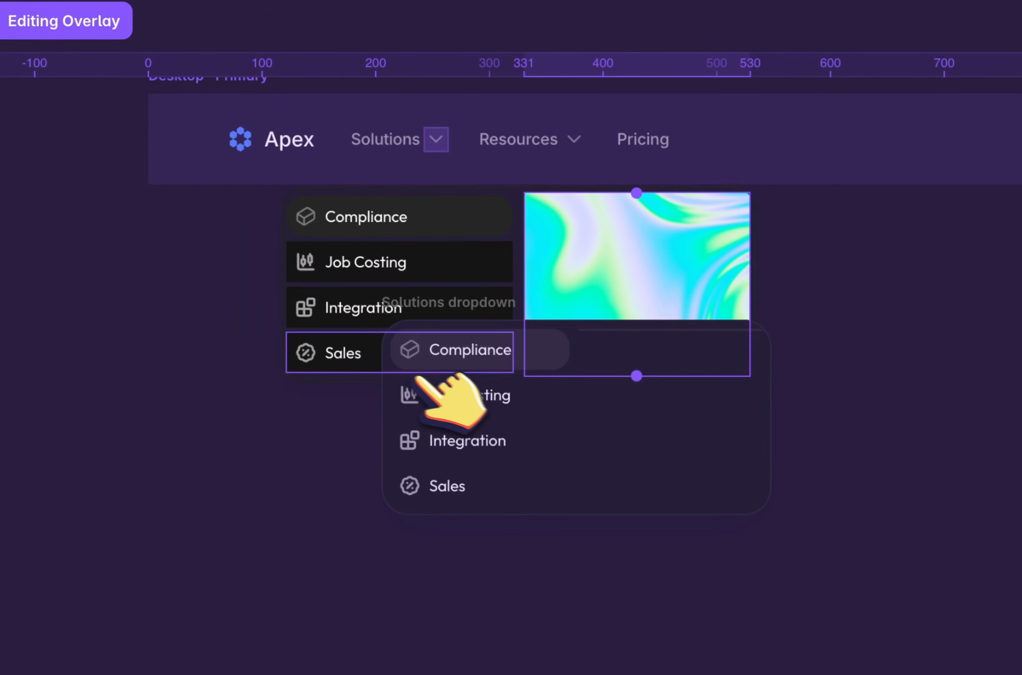
# Move the Solutions dropdown reference frame down so it sits clear below the overlay
pyautogui.click(602, 449)
pyautogui.hscroll(-1, 609, 449)
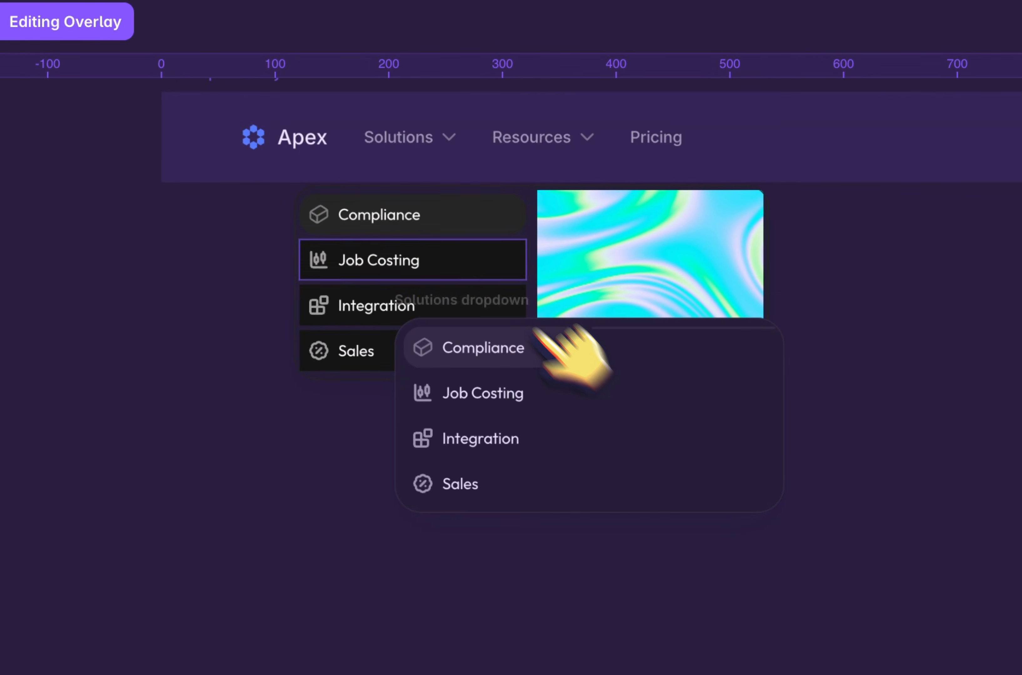
pyautogui.moveTo(472, 306); pyautogui.dragTo(458, 468)
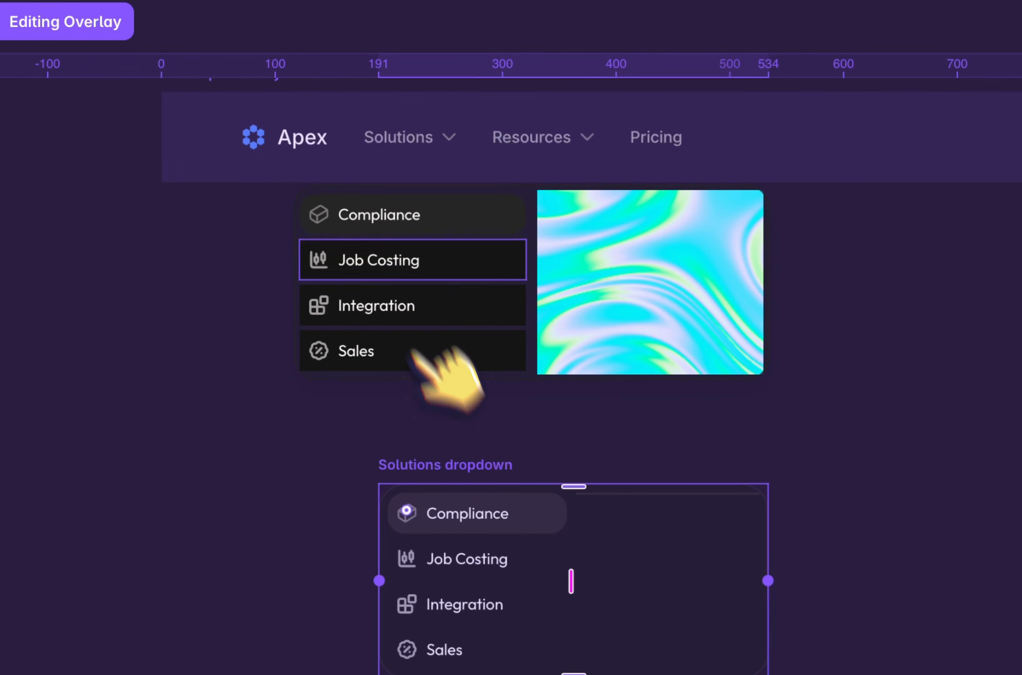
# Apply the bg color style to the overlay's fill
pyautogui.scroll(3, 364, 229)
pyautogui.scroll(1, 365, 228)
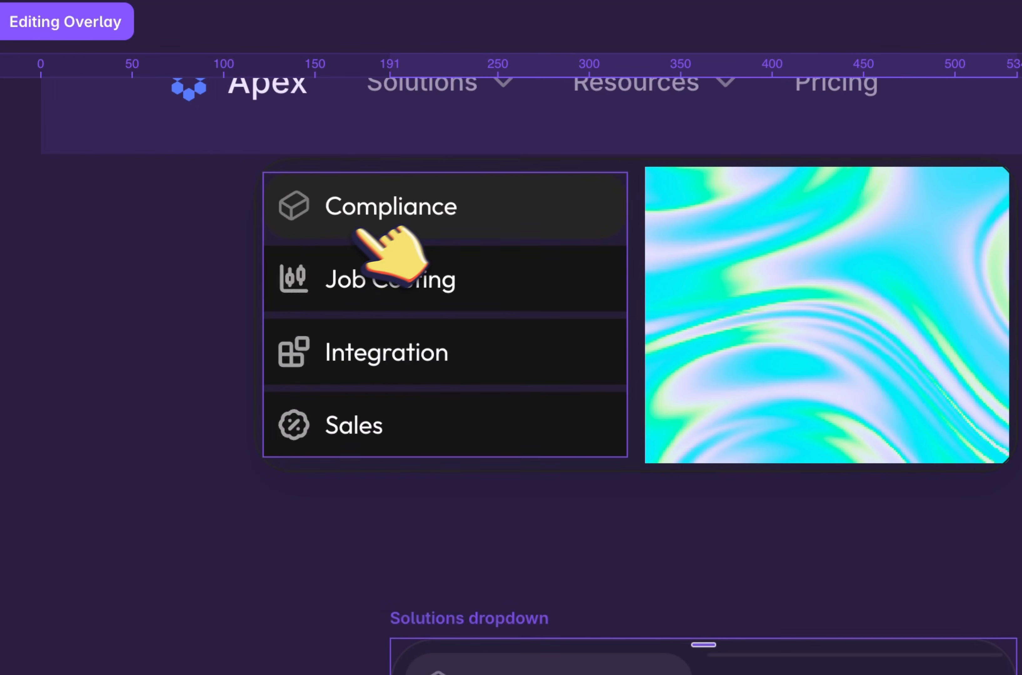
pyautogui.click(269, 233)
pyautogui.scroll(-5, 838, 379)
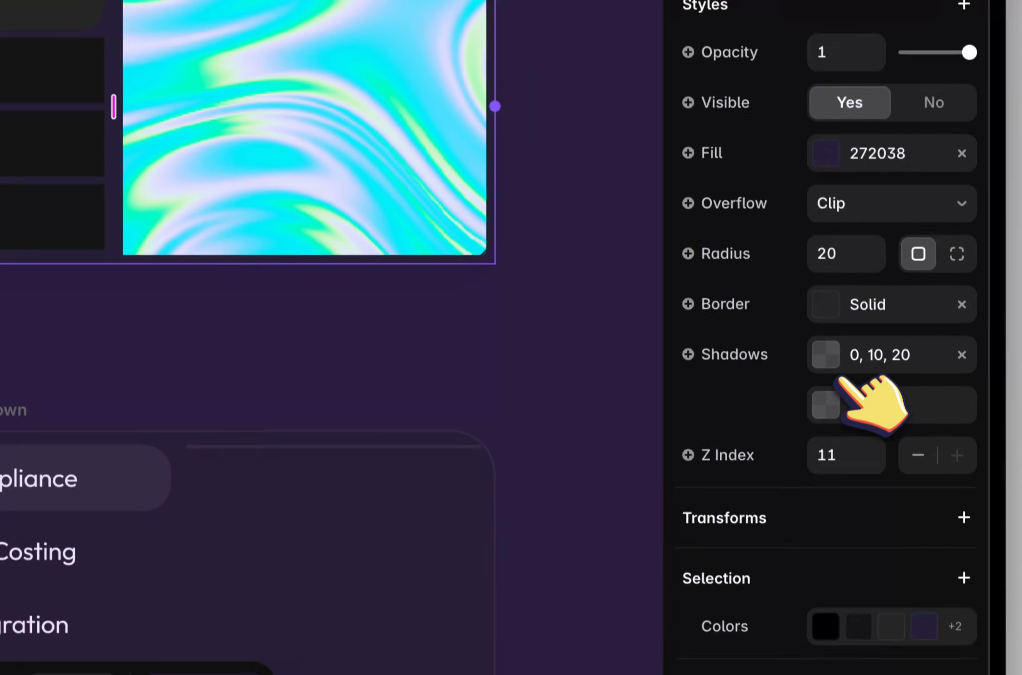
pyautogui.scroll(-1, 839, 378)
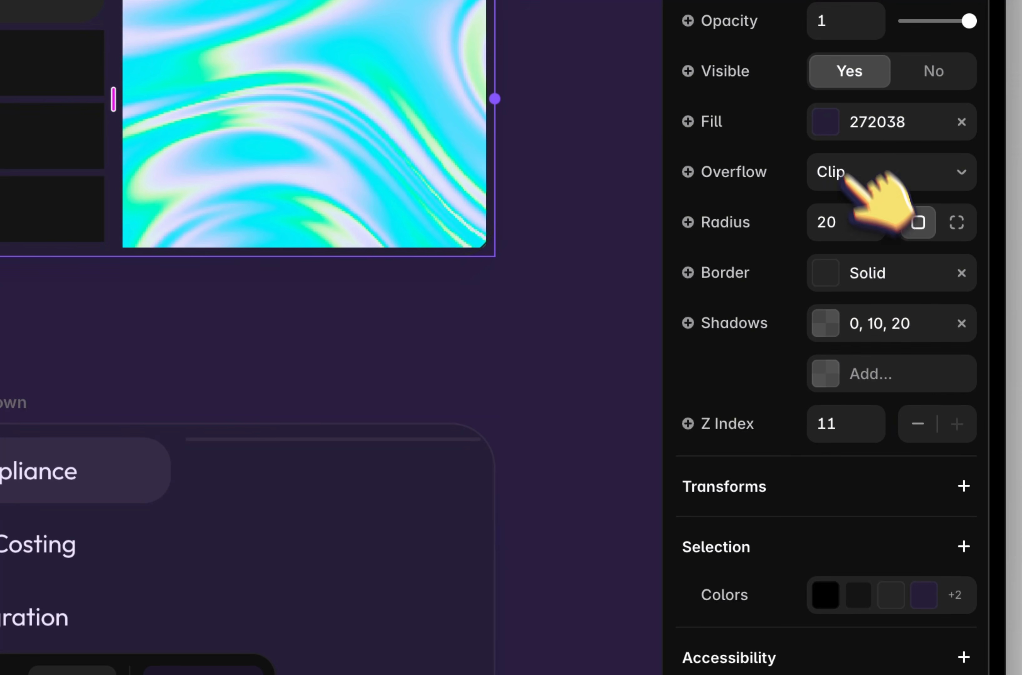
pyautogui.click(831, 124)
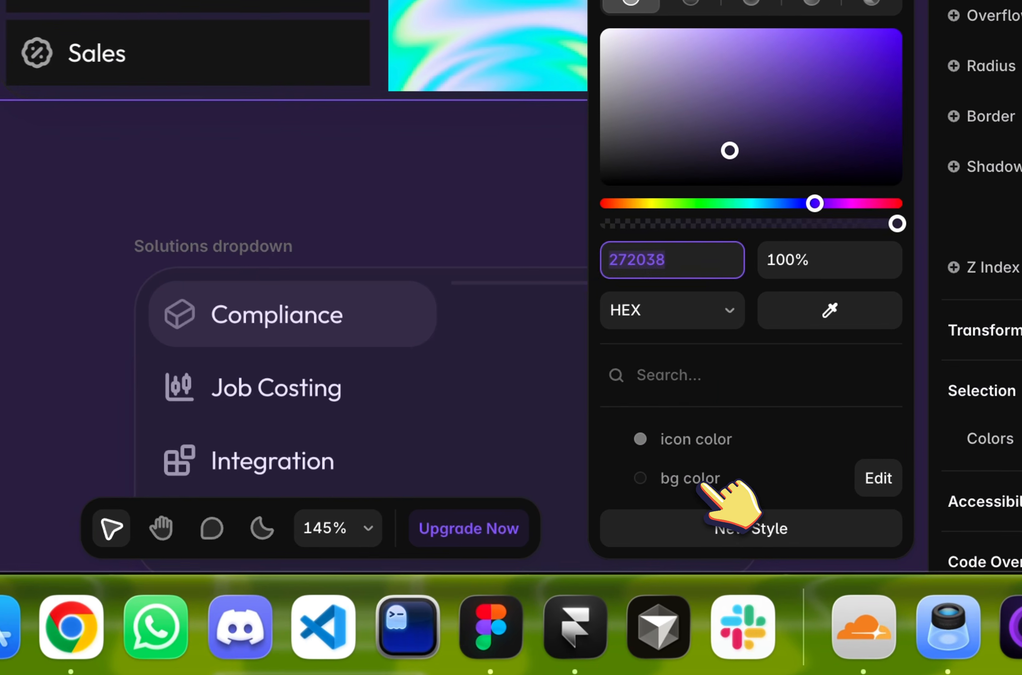
pyautogui.click(436, 637)
# Make the overlay's Compliance item fill the stack's width and duplicate it three times
pyautogui.scroll(-2, 363, 256)
pyautogui.hscroll(1, 346, 246)
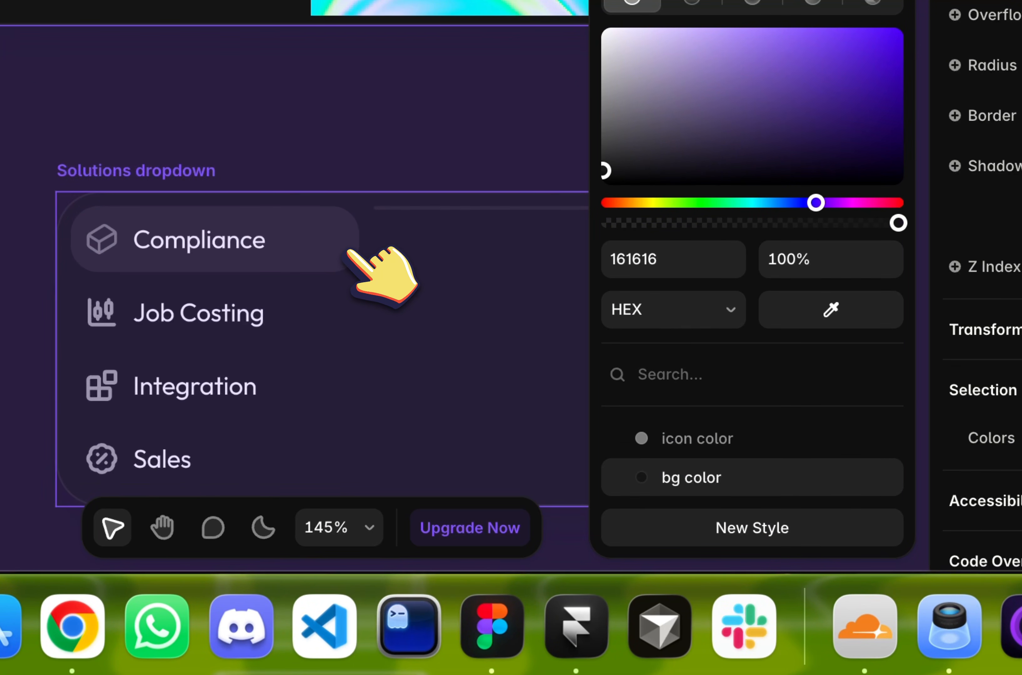
pyautogui.scroll(2, 345, 246)
pyautogui.click(277, 228)
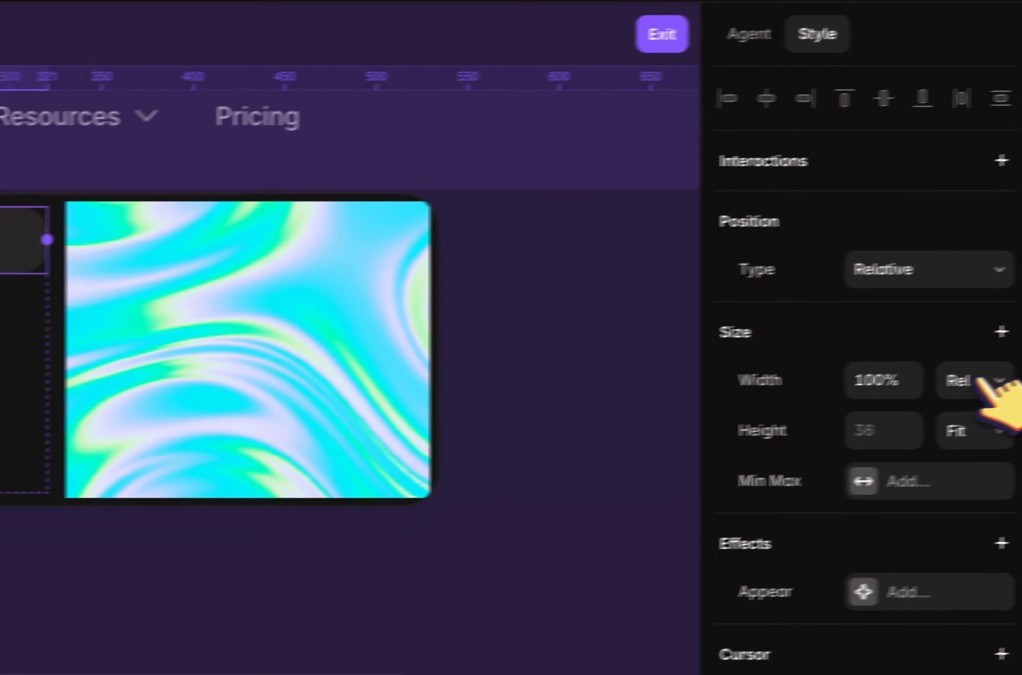
pyautogui.click(957, 379)
pyautogui.click(951, 438)
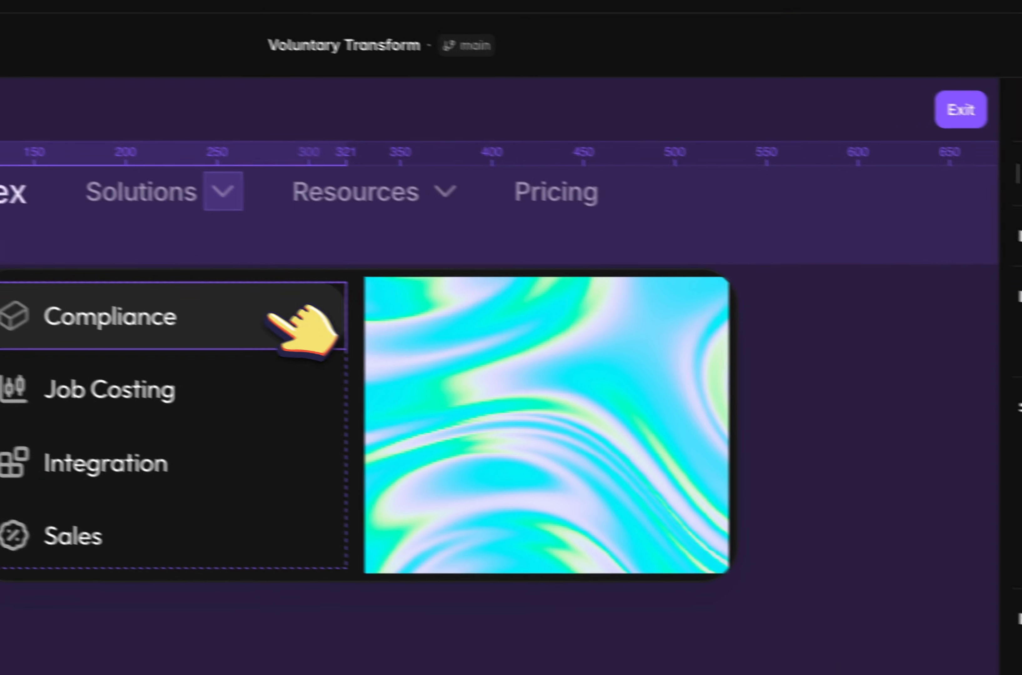
pyautogui.press('super+d')
pyautogui.press('super+d')
pyautogui.press('super+d')
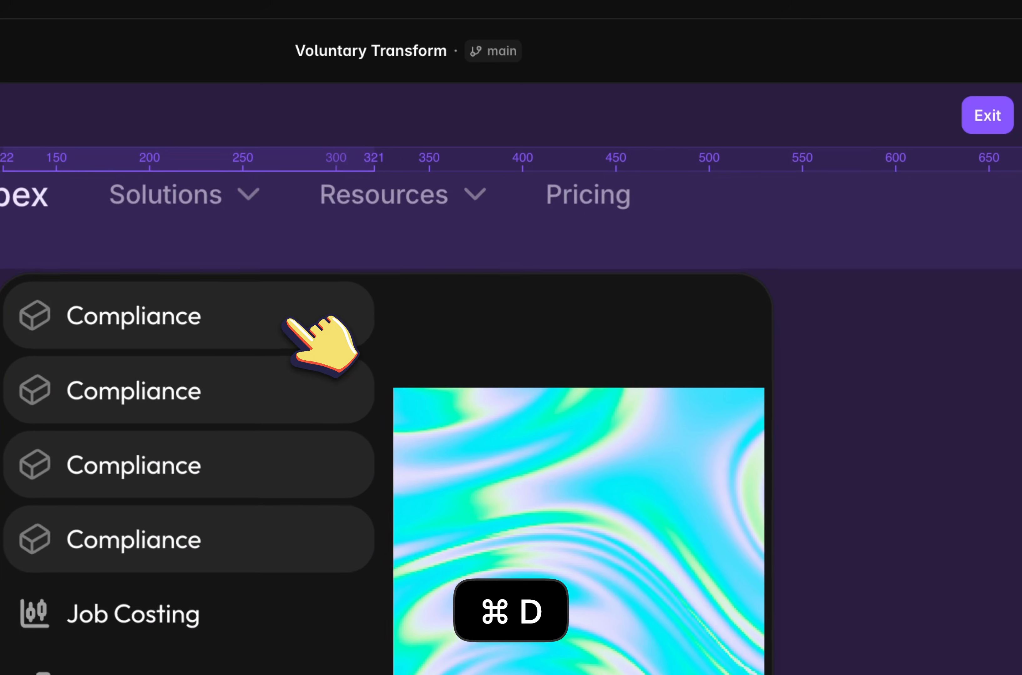
# Set the title of the second Compliance item in the overlay to Job Costing
pyautogui.scroll(-1, 285, 320)
pyautogui.click(277, 323)
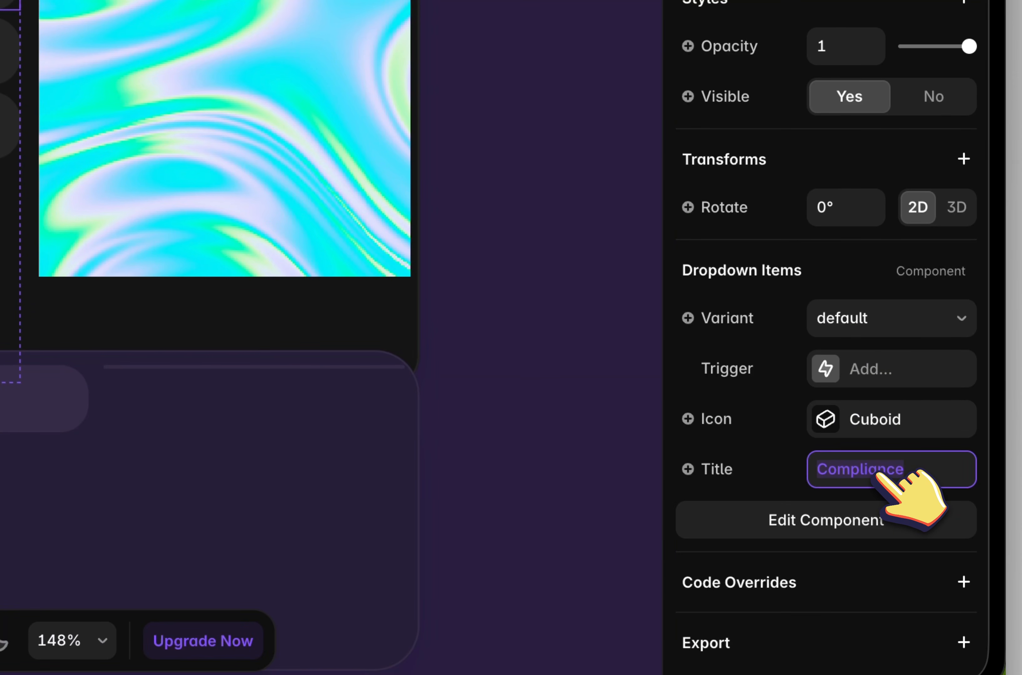
pyautogui.click(876, 474)
pyautogui.write('Job CO')
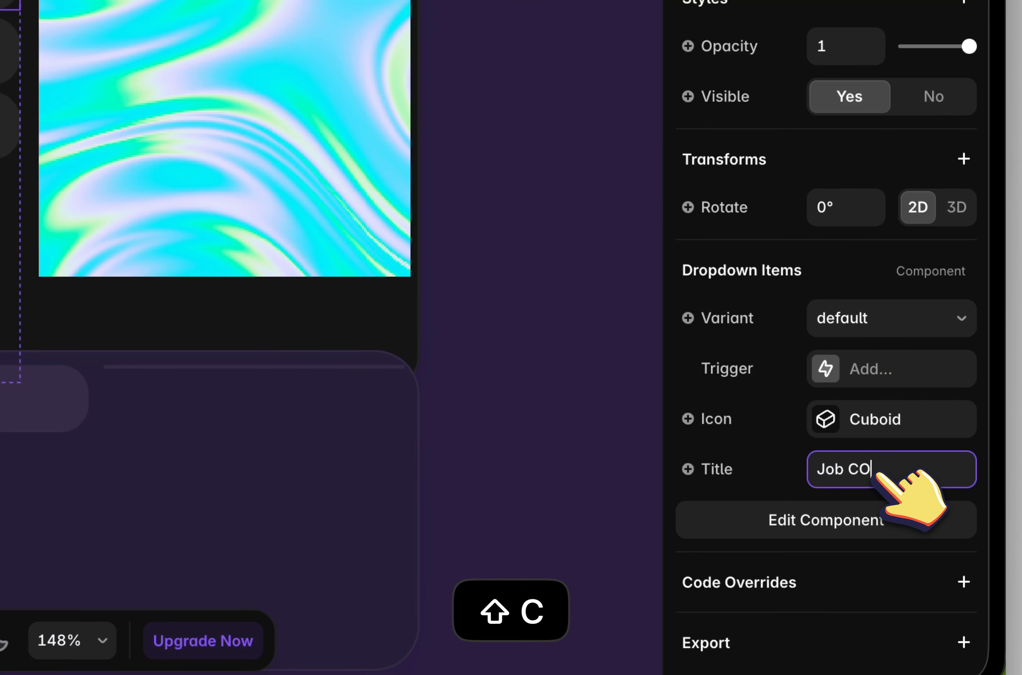
pyautogui.write('sting')
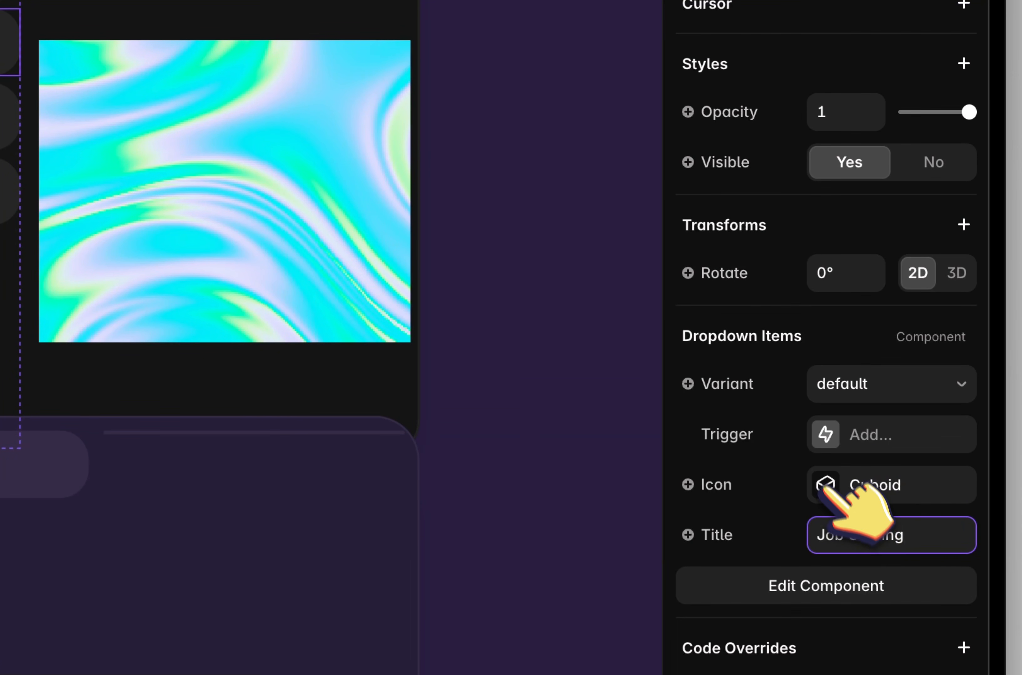
# Search the Lucide icons for "char" and set the new Job Costing item's icon to the combined bar-and-line chart without axes
pyautogui.rightClick(816, 466)
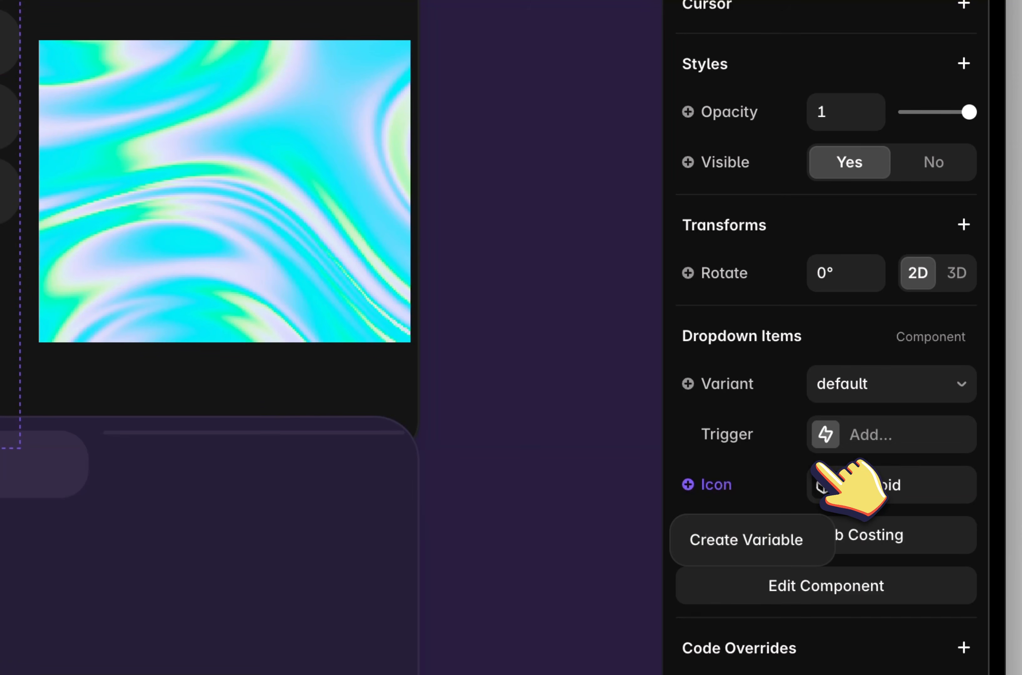
pyautogui.click(824, 492)
pyautogui.click(823, 492)
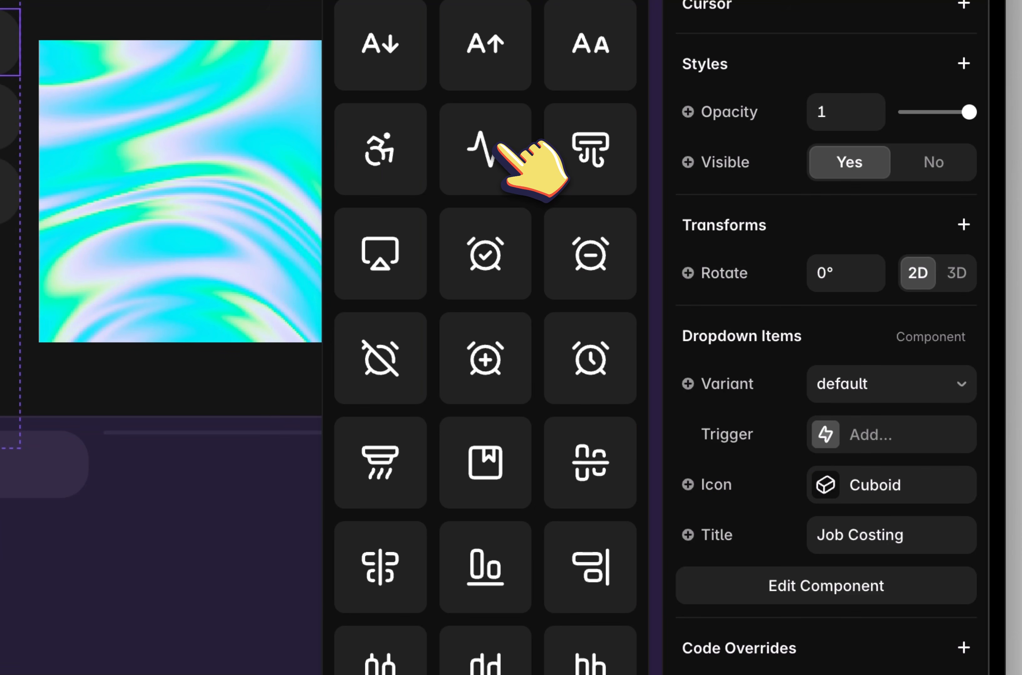
pyautogui.write('trad')
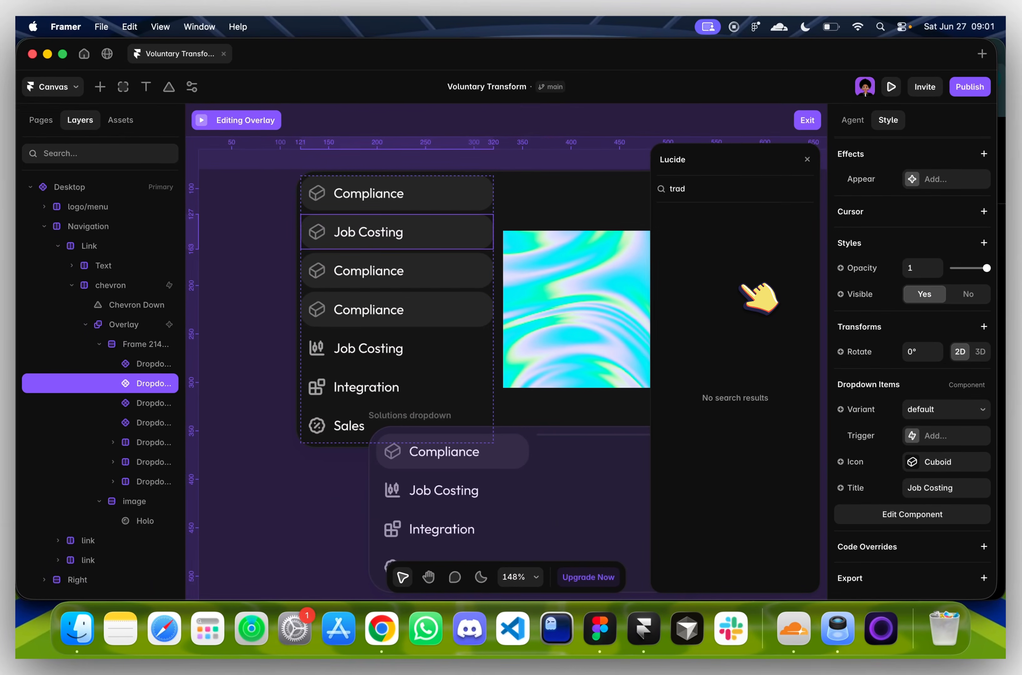
pyautogui.press('BackSpace')
pyautogui.press('BackSpace')
pyautogui.press('BackSpace')
pyautogui.press('BackSpace')
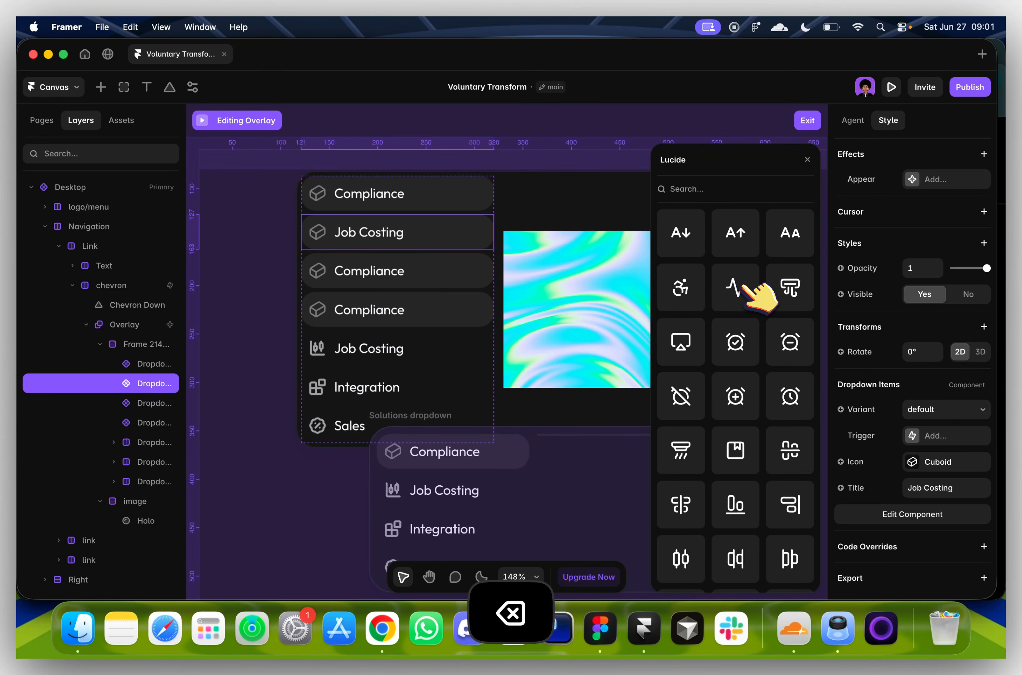
pyautogui.write('char')
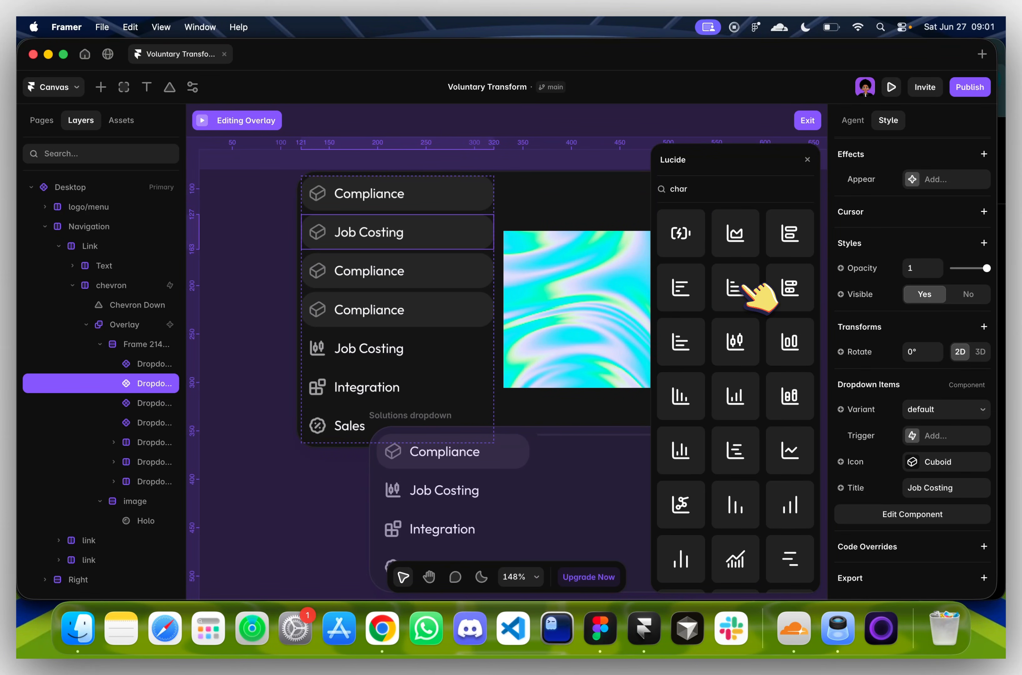
pyautogui.scroll(-5, 748, 375)
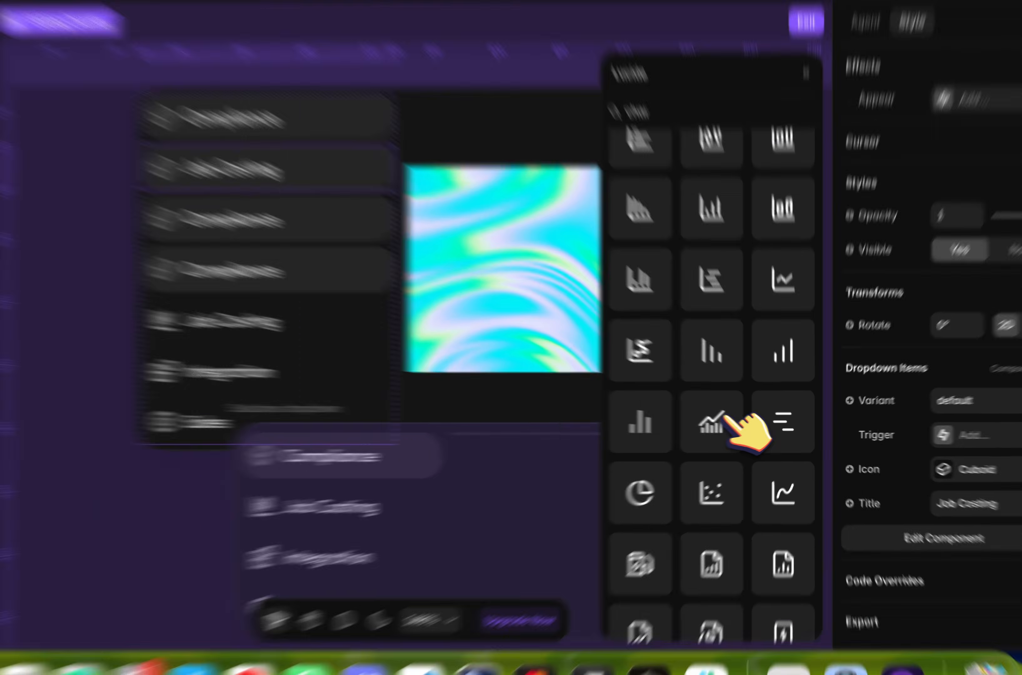
pyautogui.click(745, 422)
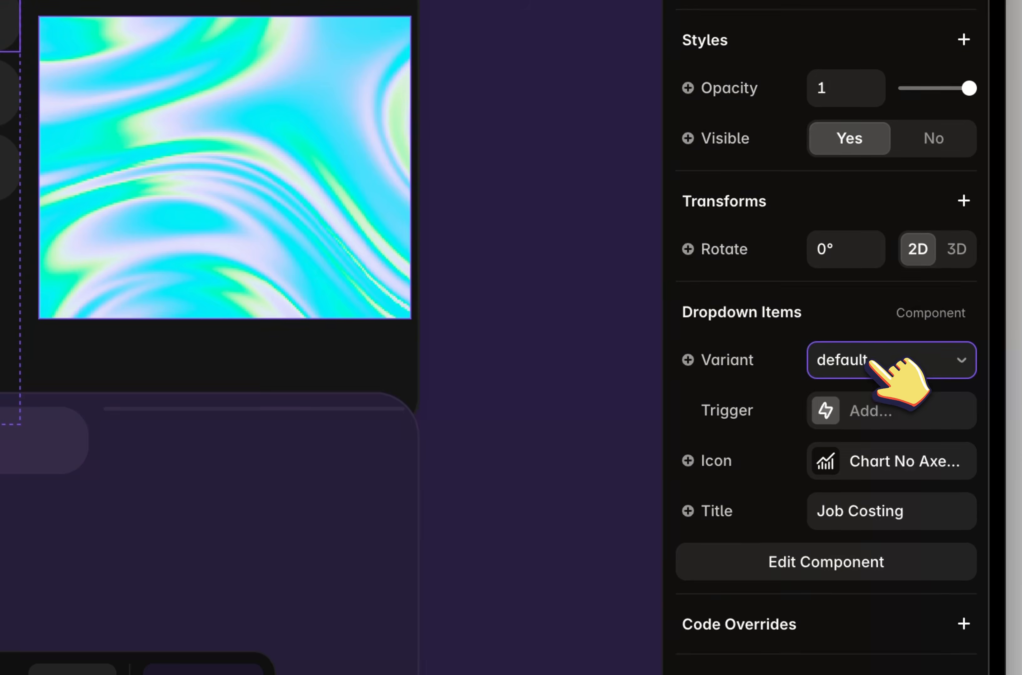
# Switch the overlay's new Job Costing item to the Active variant
pyautogui.click(882, 359)
pyautogui.click(860, 386)
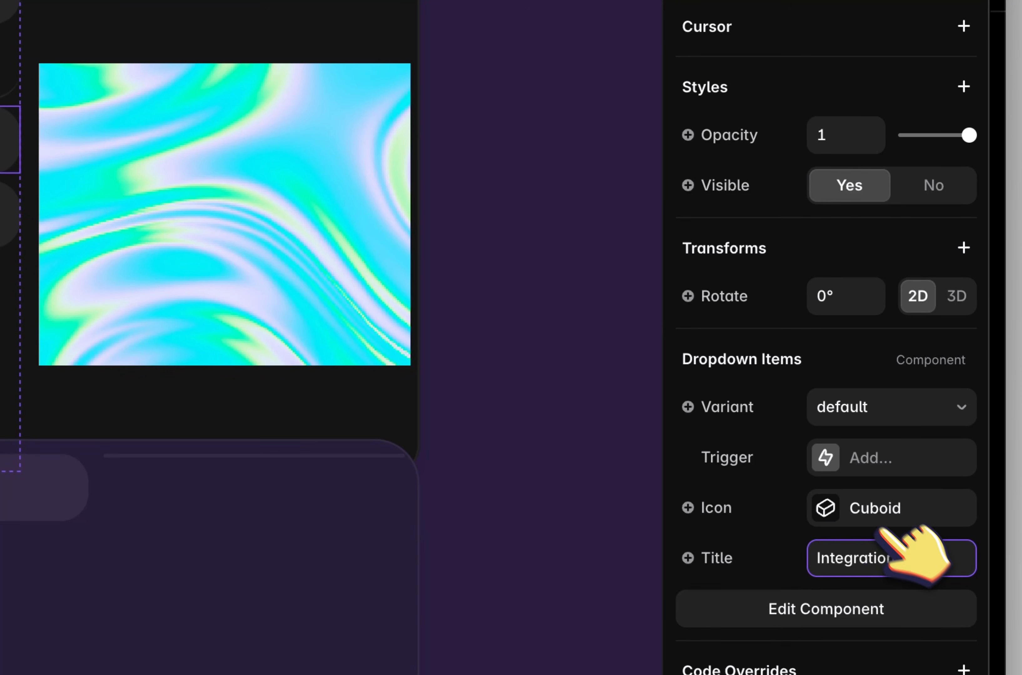
# Title the third item Integration and set its icon to the dashed square with pointer, found by searching the Lucide icons for "inte"
pyautogui.click(842, 511)
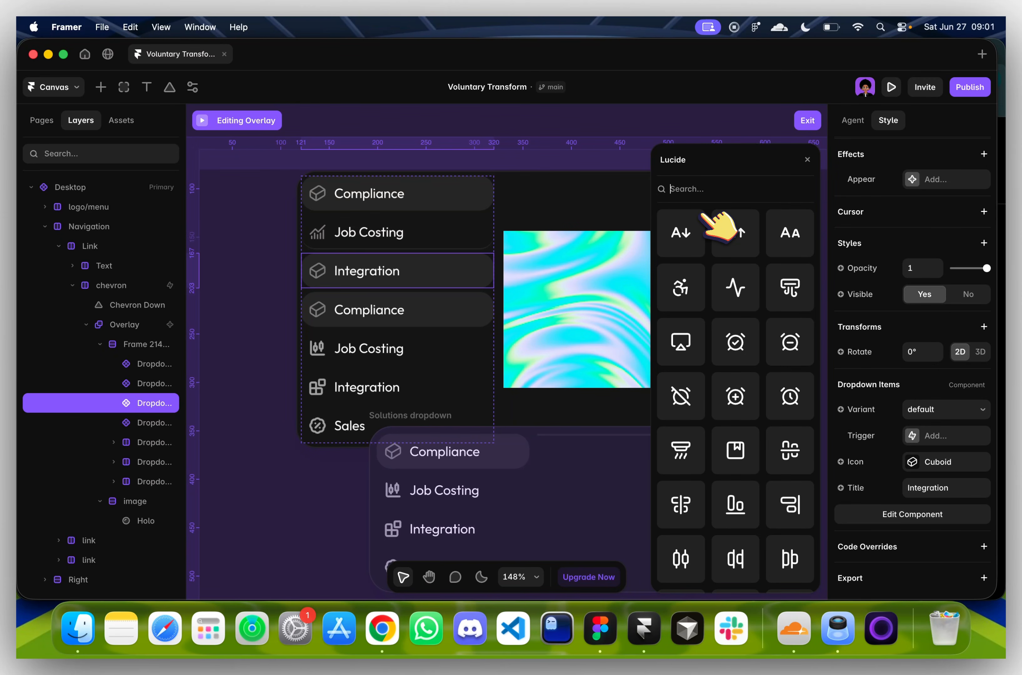
pyautogui.write('inte')
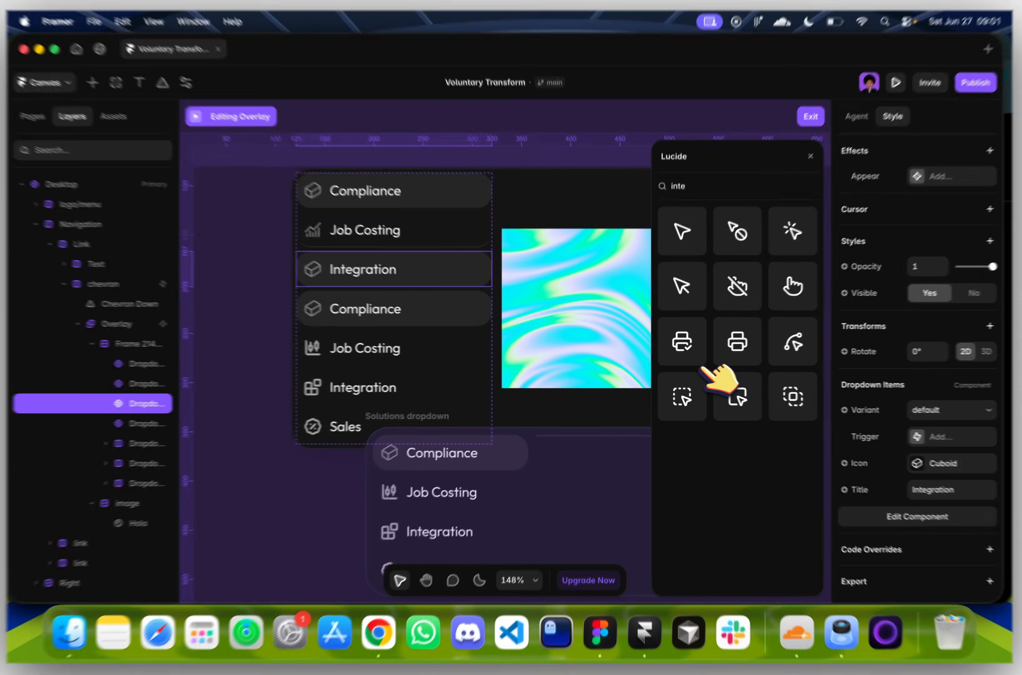
pyautogui.click(680, 395)
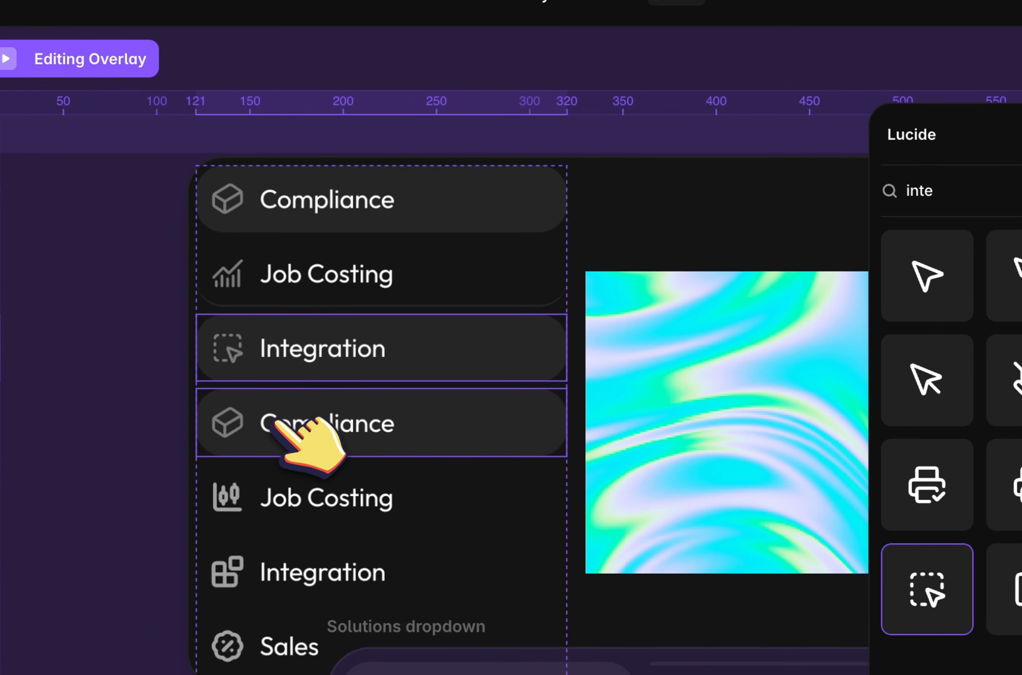
# Set the icon of the overlay's fourth item to the dollar badge, found by searching the Lucide icons for "doll"
pyautogui.scroll(-3, 196, 344)
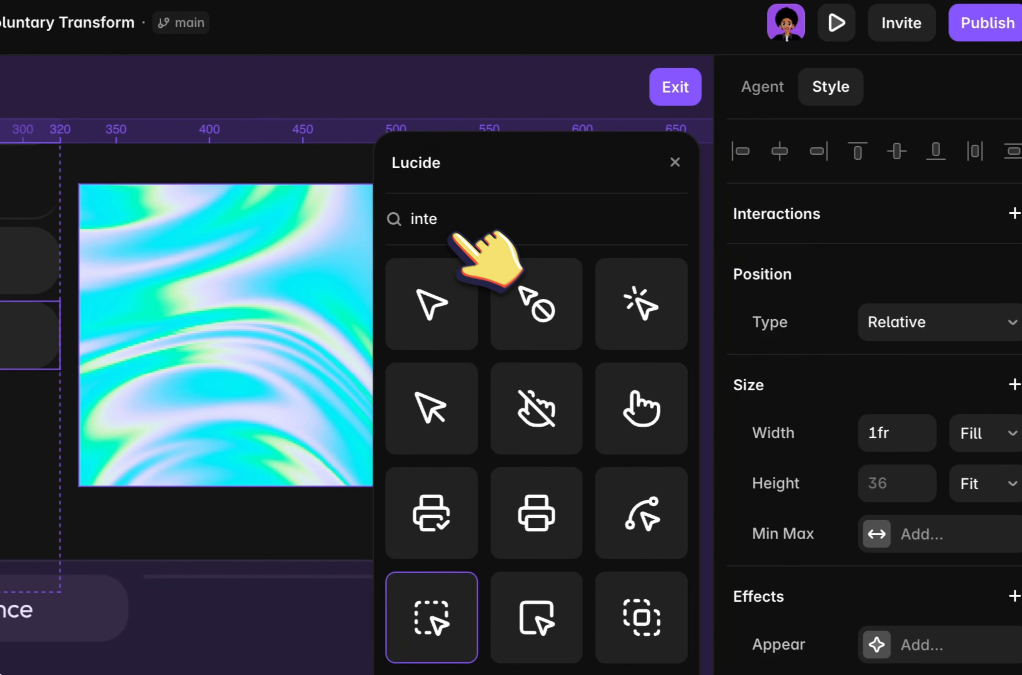
pyautogui.click(942, 197)
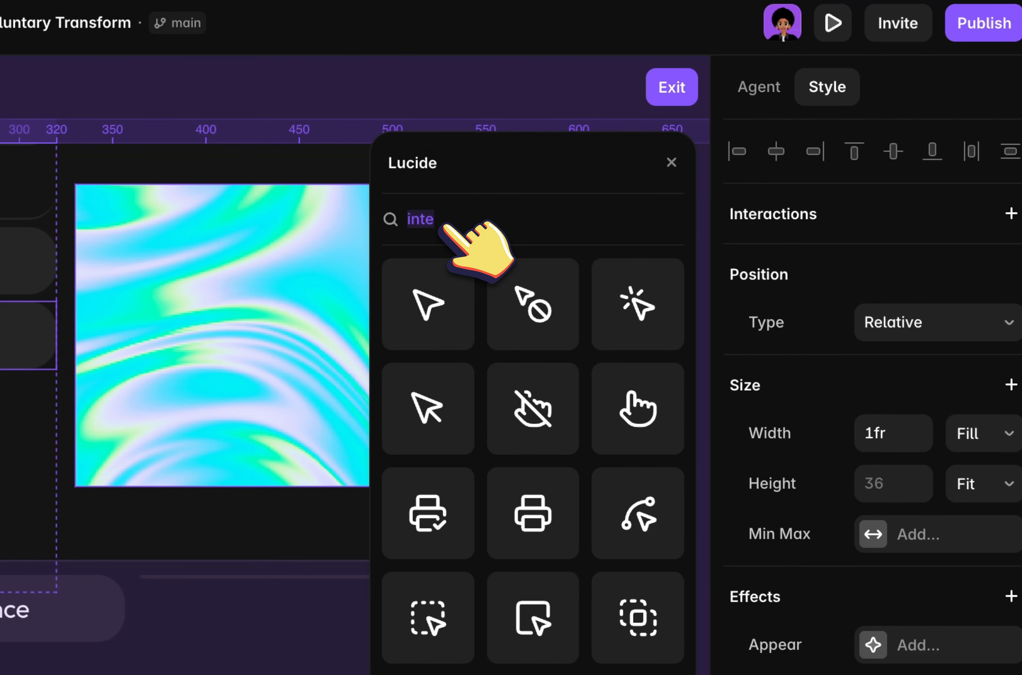
pyautogui.write('sale')
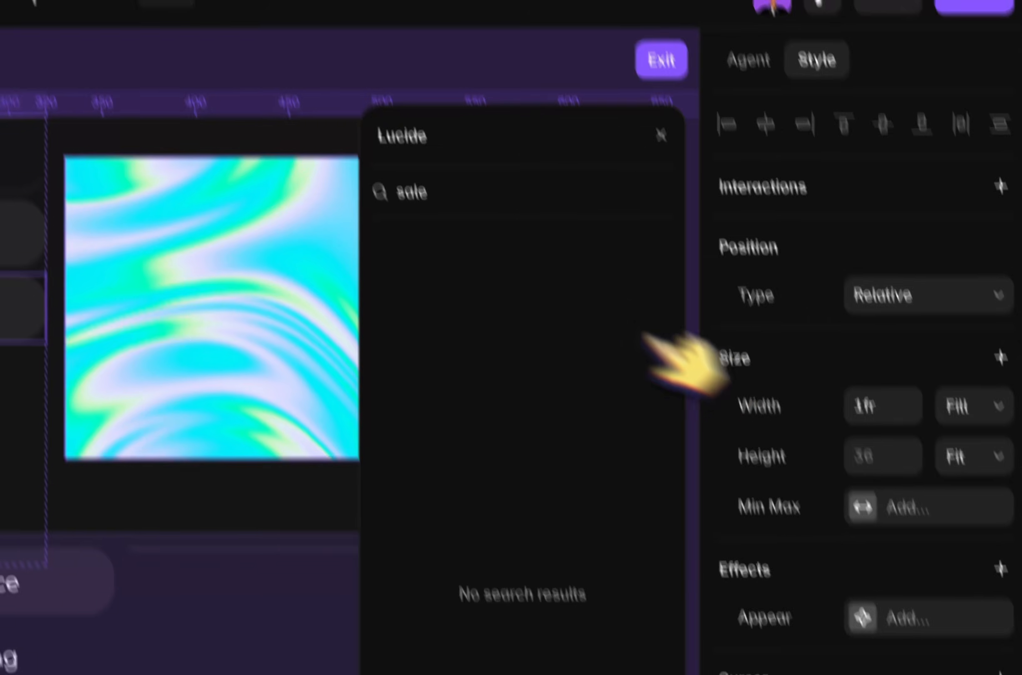
pyautogui.scroll(-10, 872, 504)
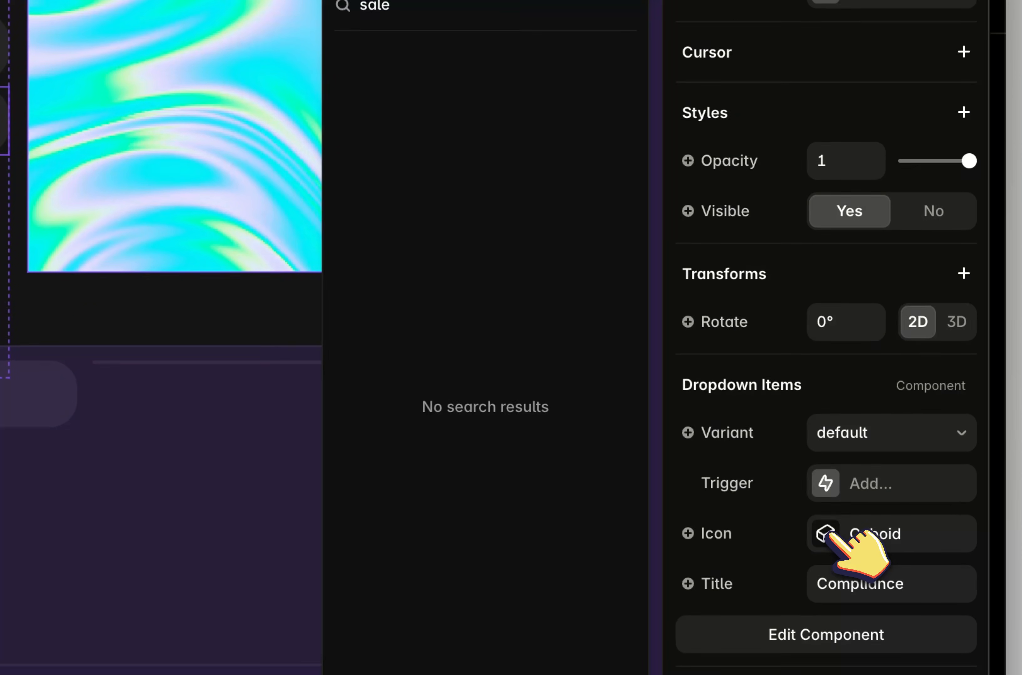
pyautogui.click(829, 626)
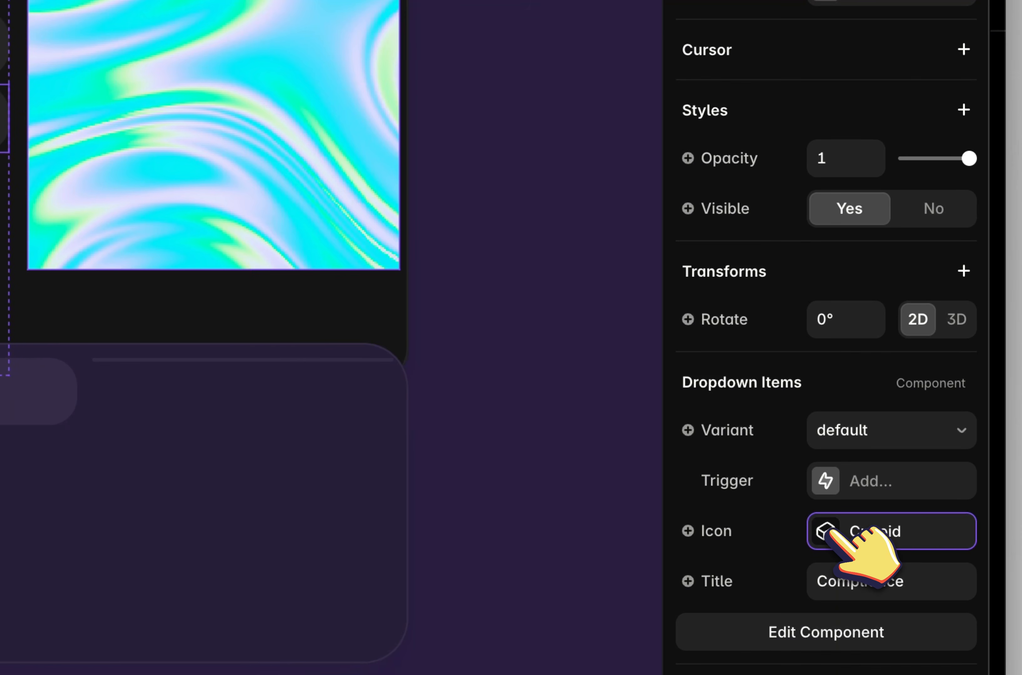
pyautogui.click(826, 533)
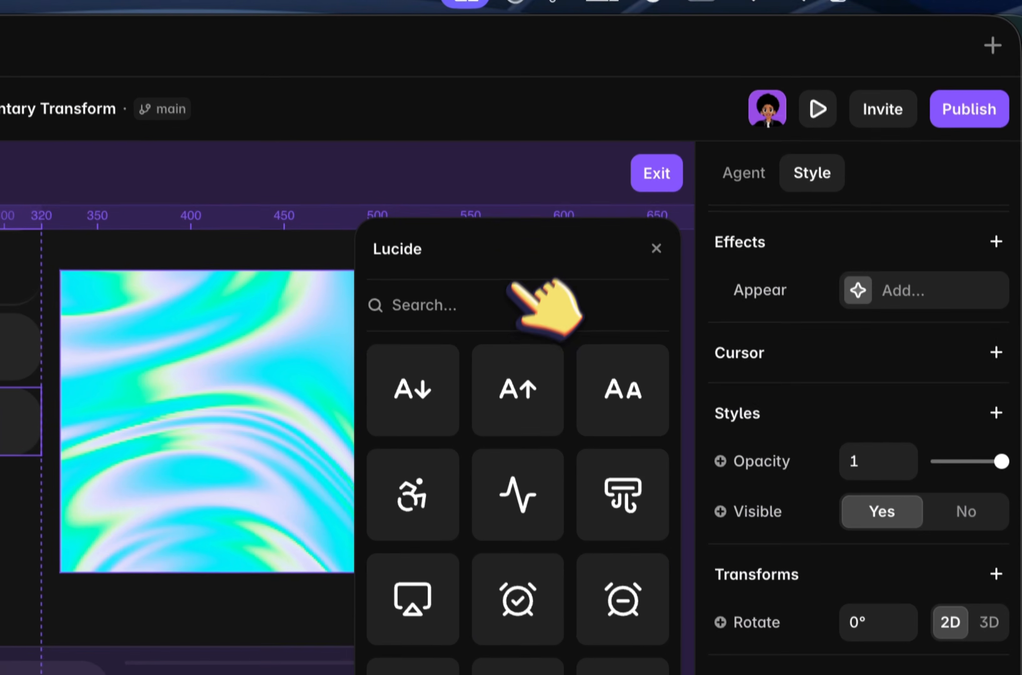
pyautogui.click(509, 313)
pyautogui.write('mon')
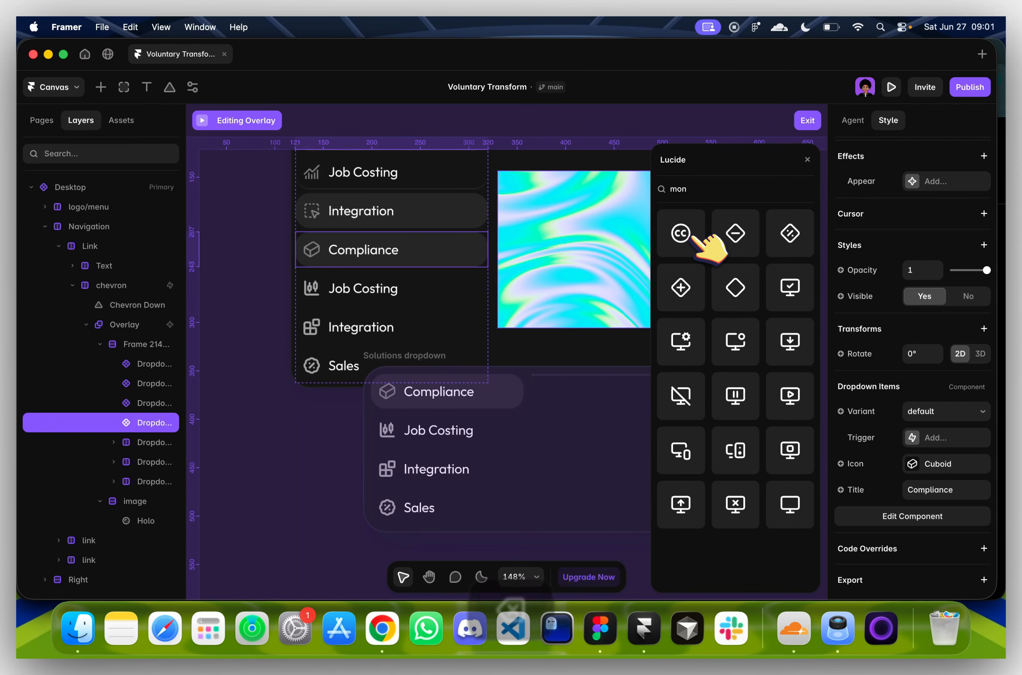
pyautogui.press('BackSpace')
pyautogui.press('BackSpace')
pyautogui.write('doll')
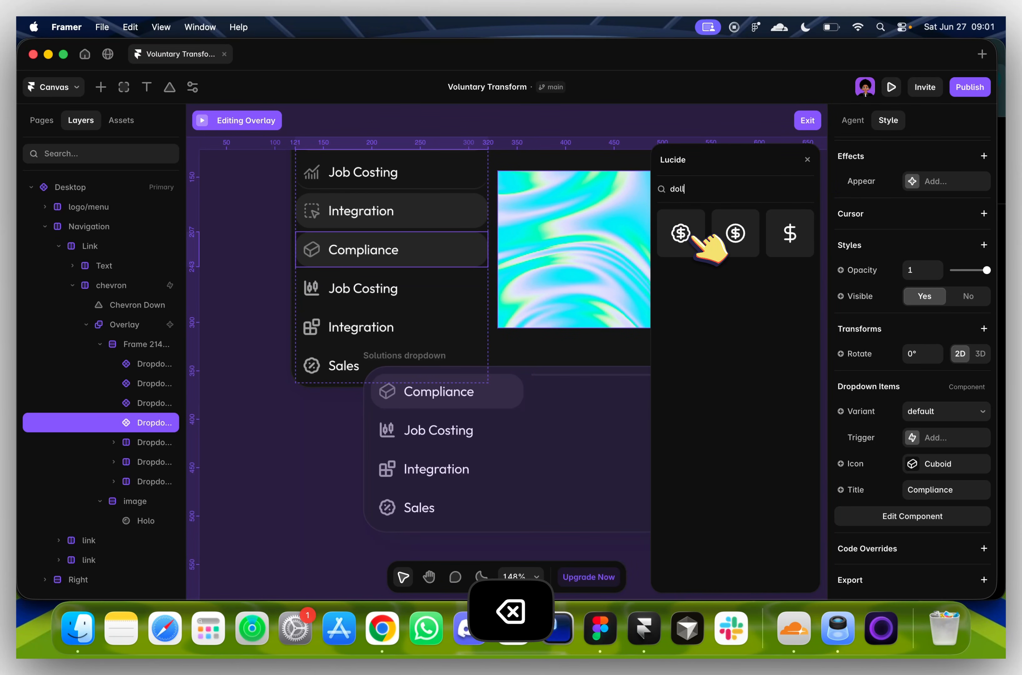
pyautogui.click(683, 236)
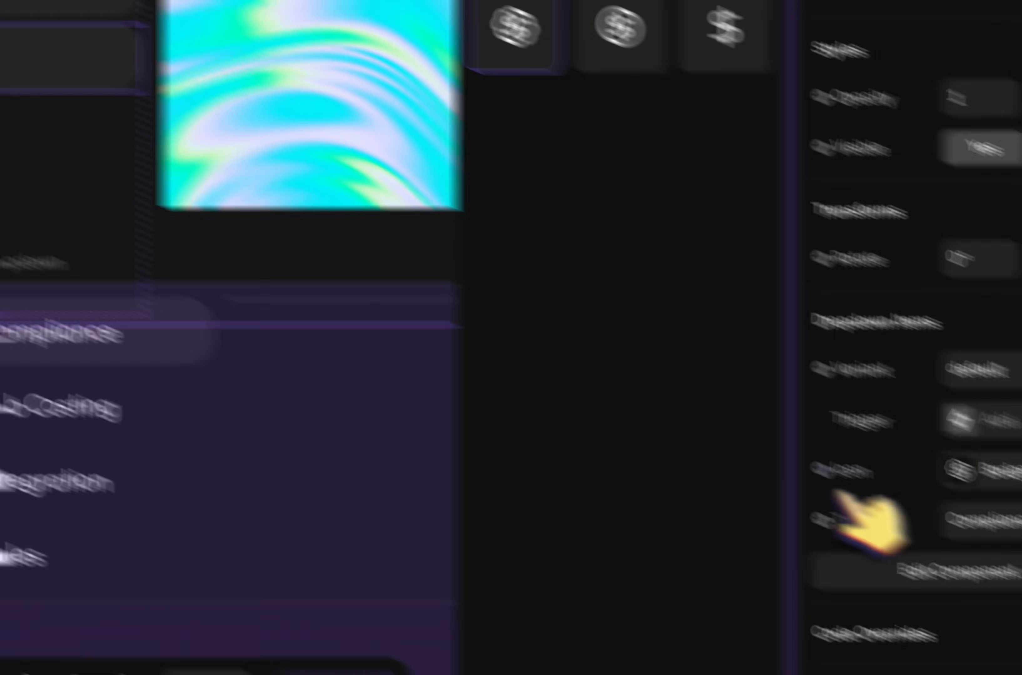
# Set the title of the item with the dollar badge icon to Sales
pyautogui.click(873, 465)
pyautogui.write('Sale')
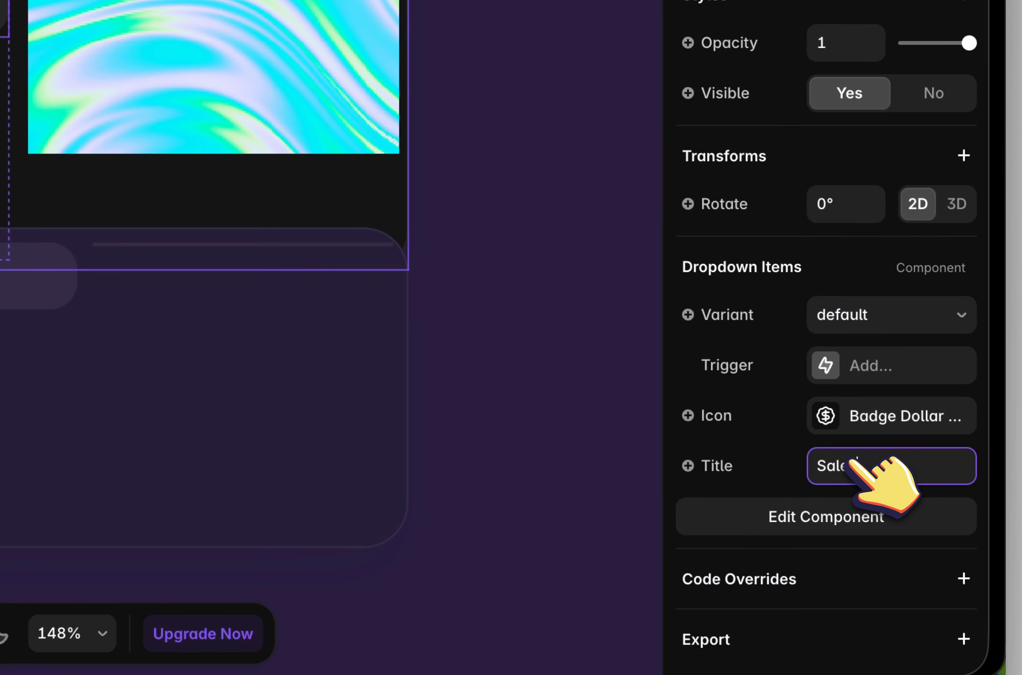
pyautogui.write('s')
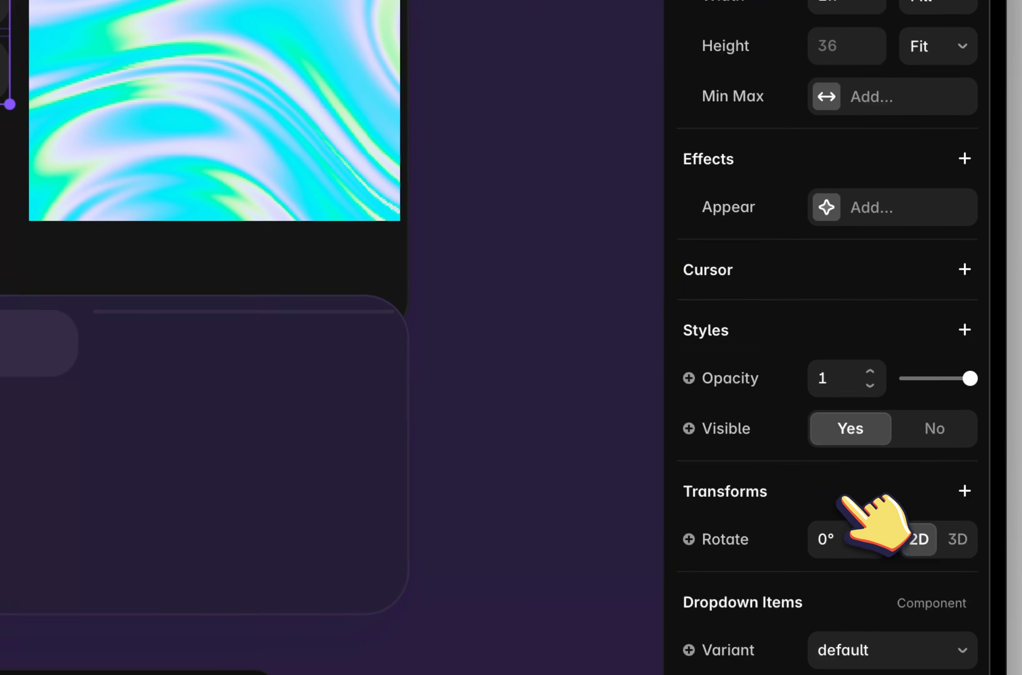
# Switch the new Integration and Sales items together to the Active variant
pyautogui.scroll(-4, 873, 520)
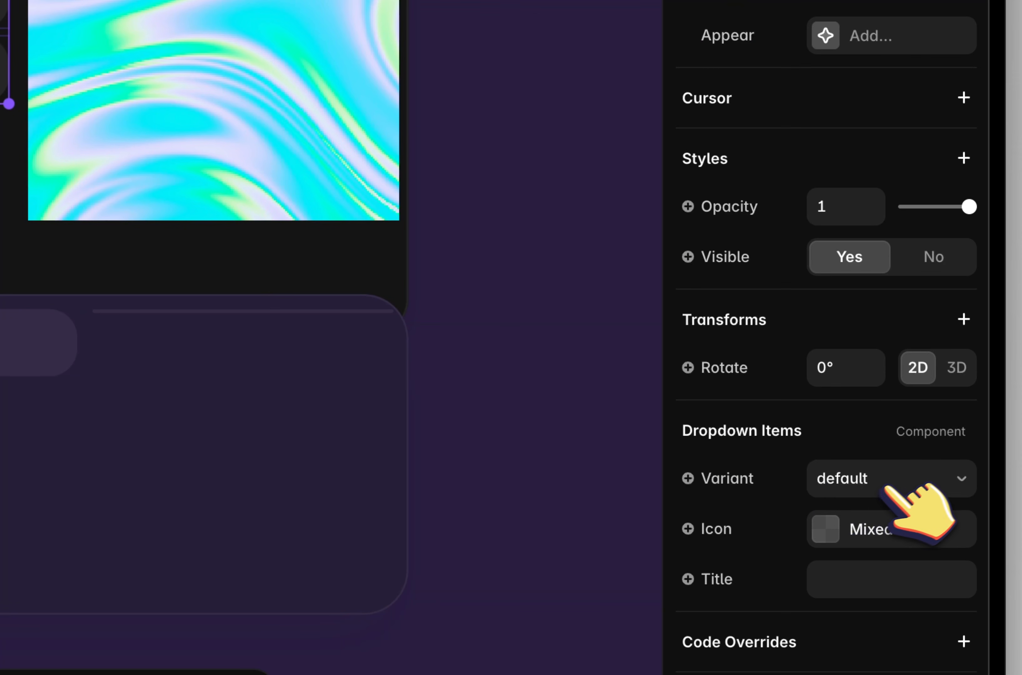
pyautogui.click(919, 504)
pyautogui.click(887, 495)
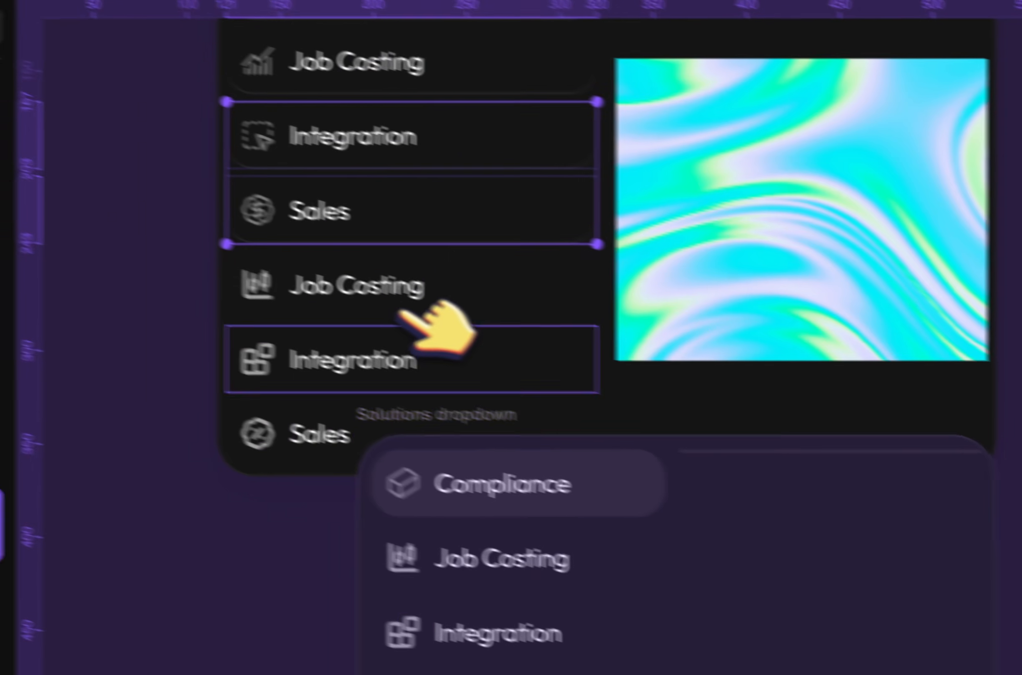
# Delete the three old Job Costing, Integration and Sales rows below the new items in the overlay
pyautogui.click(432, 304)
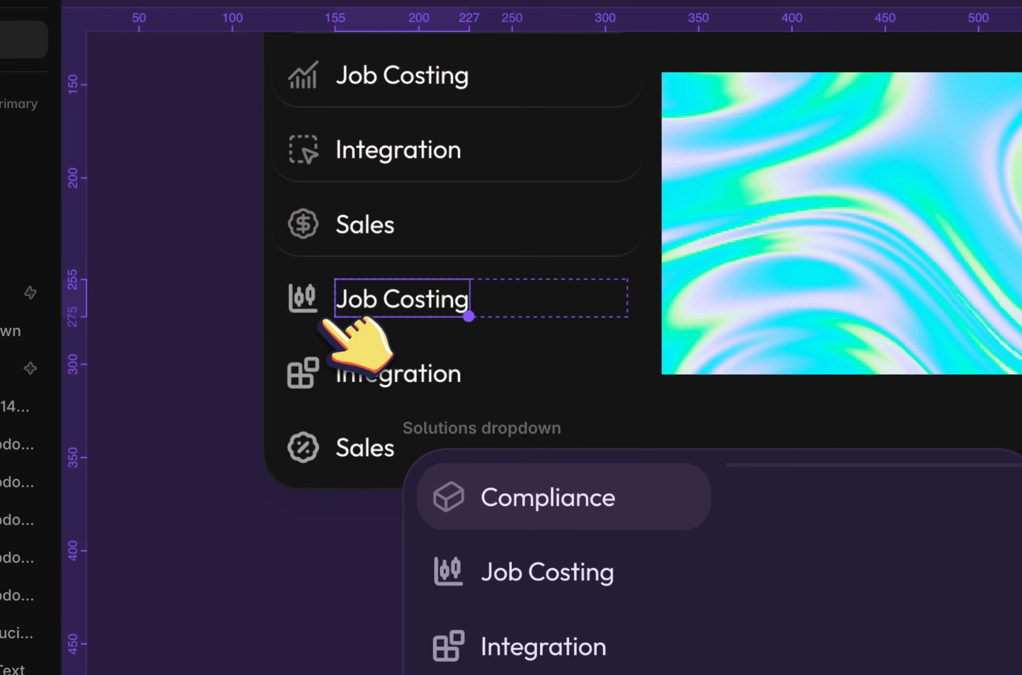
pyautogui.click(312, 338)
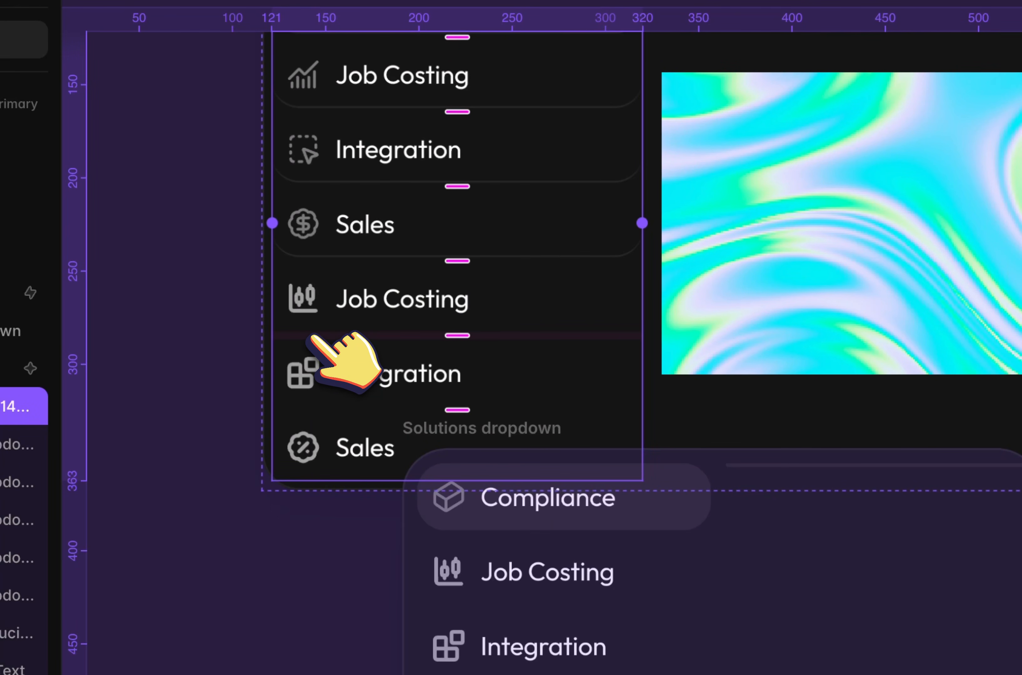
pyautogui.click(315, 352)
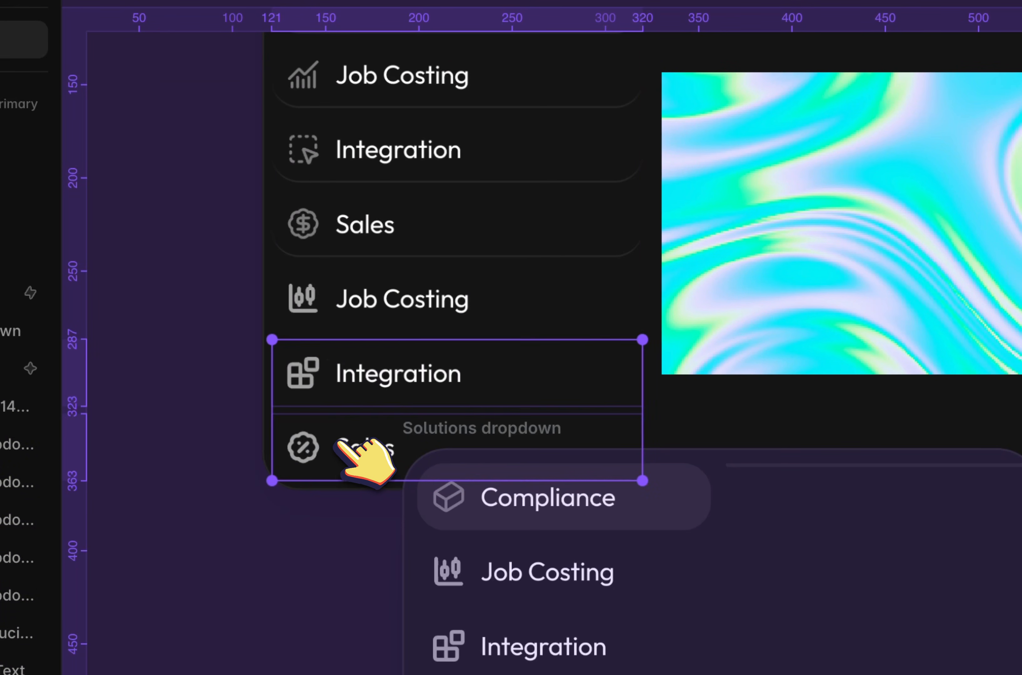
pyautogui.press('BackSpace')
# Set the corner radius of the overlay's Holo image to 20
pyautogui.scroll(5, 339, 310)
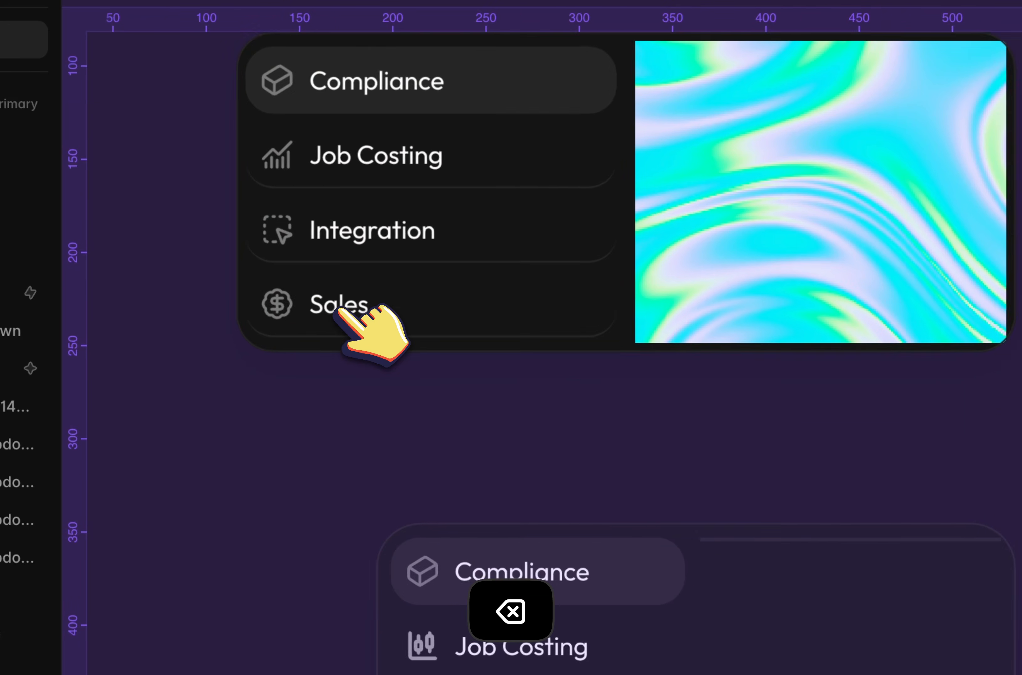
pyautogui.hscroll(3, 339, 310)
pyautogui.click(618, 209)
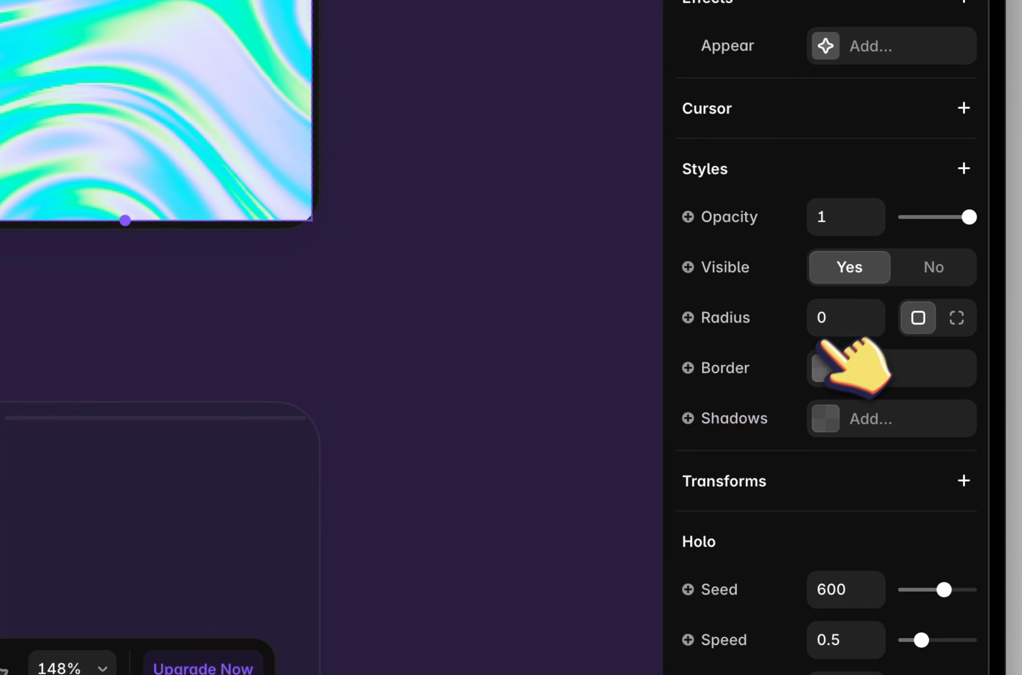
pyautogui.click(848, 509)
pyautogui.write('20')
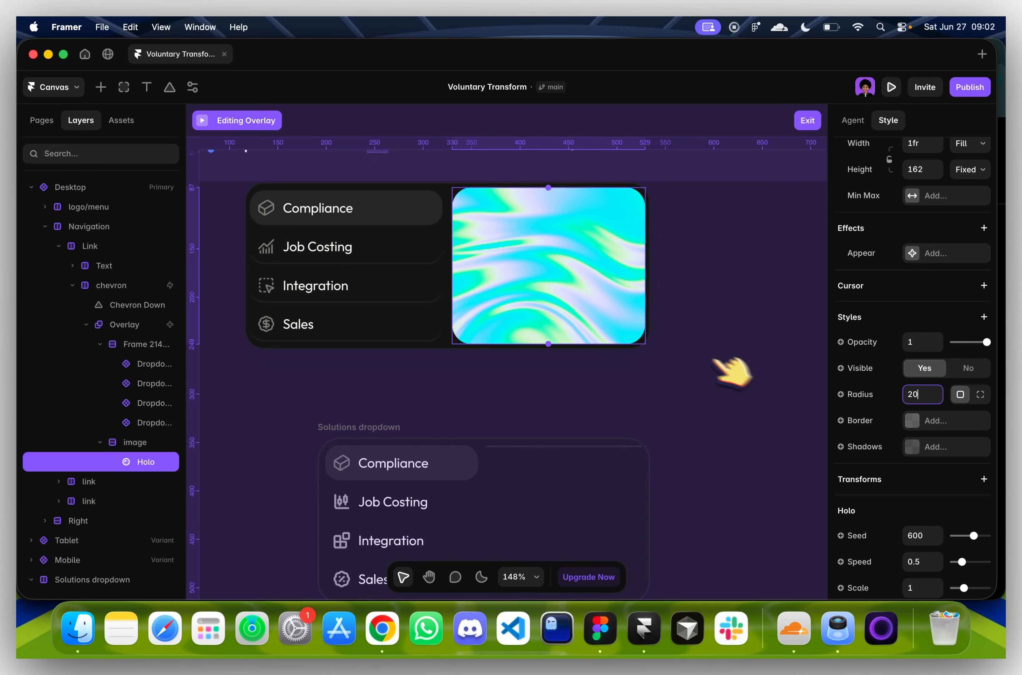
# Open the Dropdown Items component from the overlay's Job Costing item and remove the border from its Active variant
pyautogui.scroll(2, 189, 158)
pyautogui.hscroll(-2, 442, 386)
pyautogui.scroll(2, 442, 385)
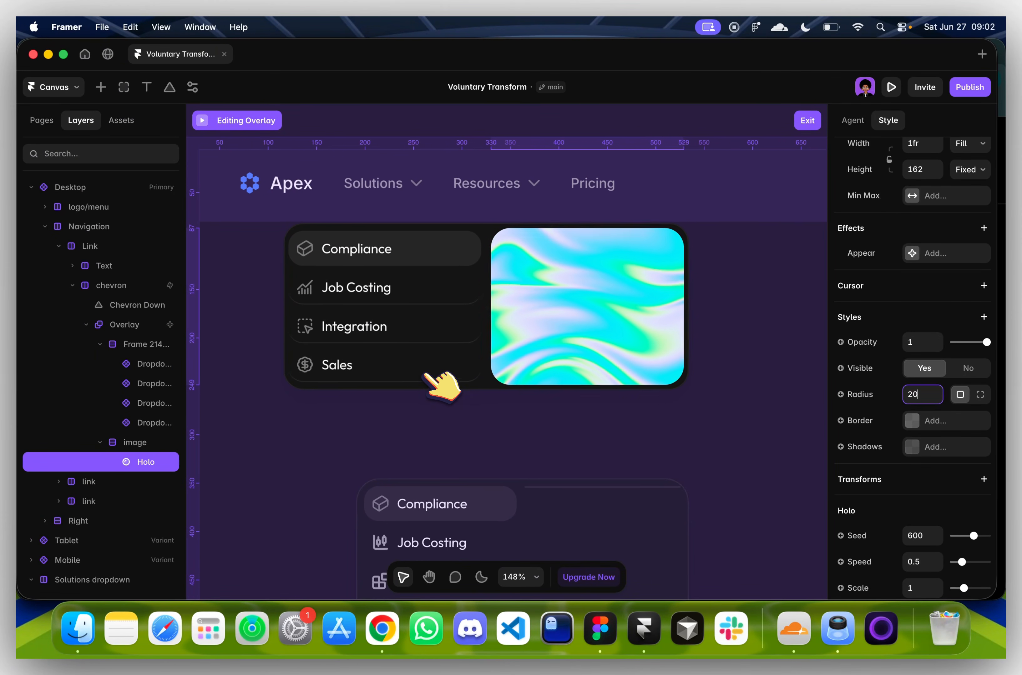
pyautogui.click(392, 300)
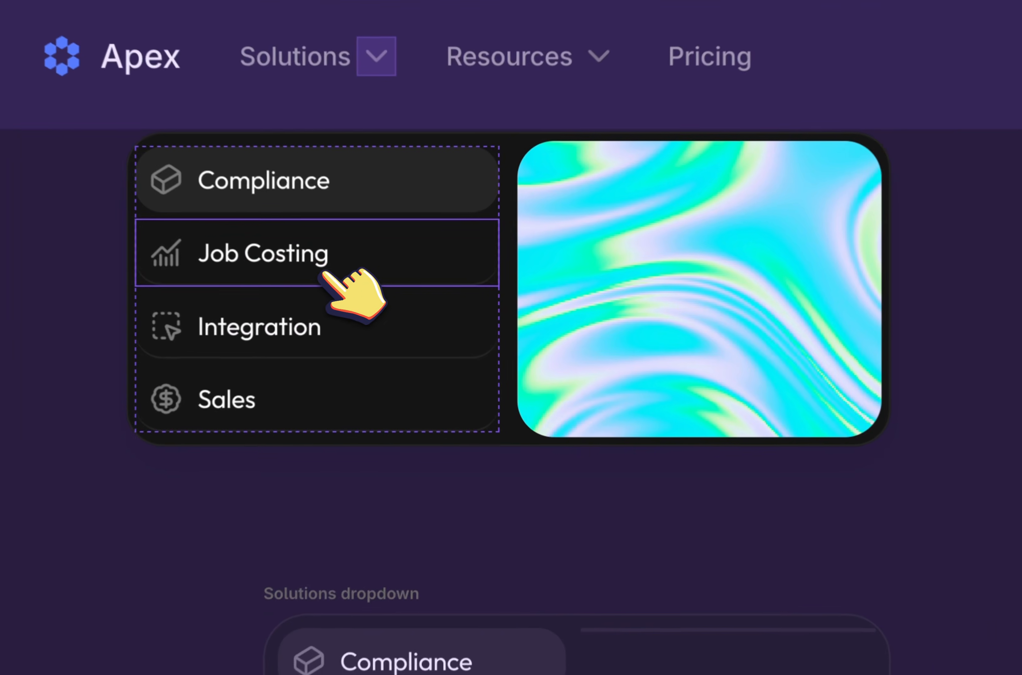
pyautogui.keyDown('shift'); pyautogui.click(389, 319); pyautogui.keyUp('shift')
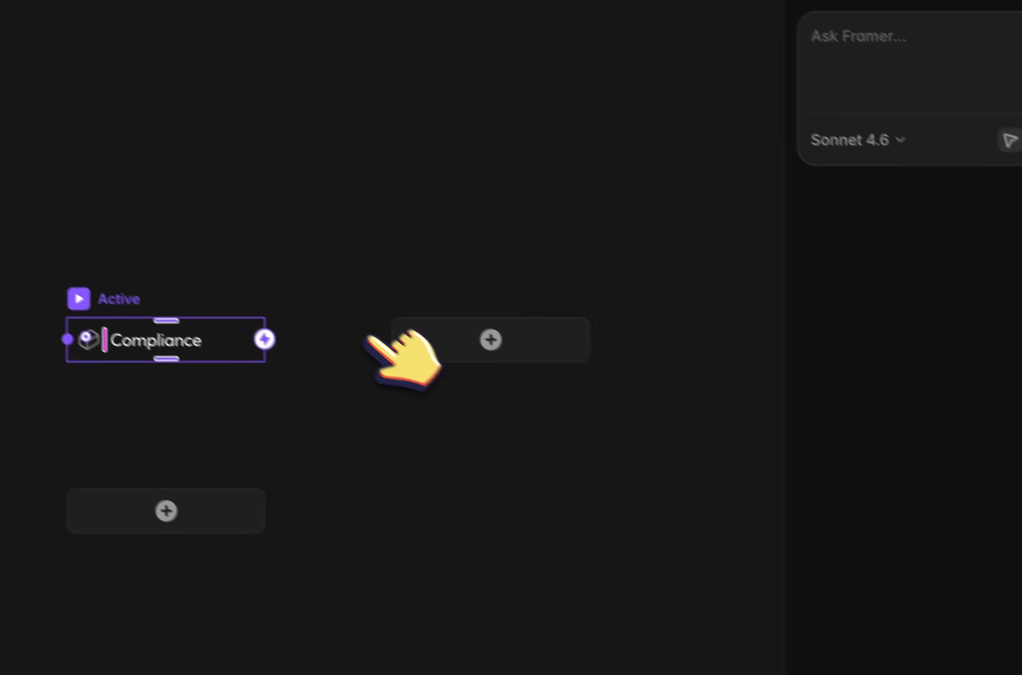
pyautogui.click(802, 79)
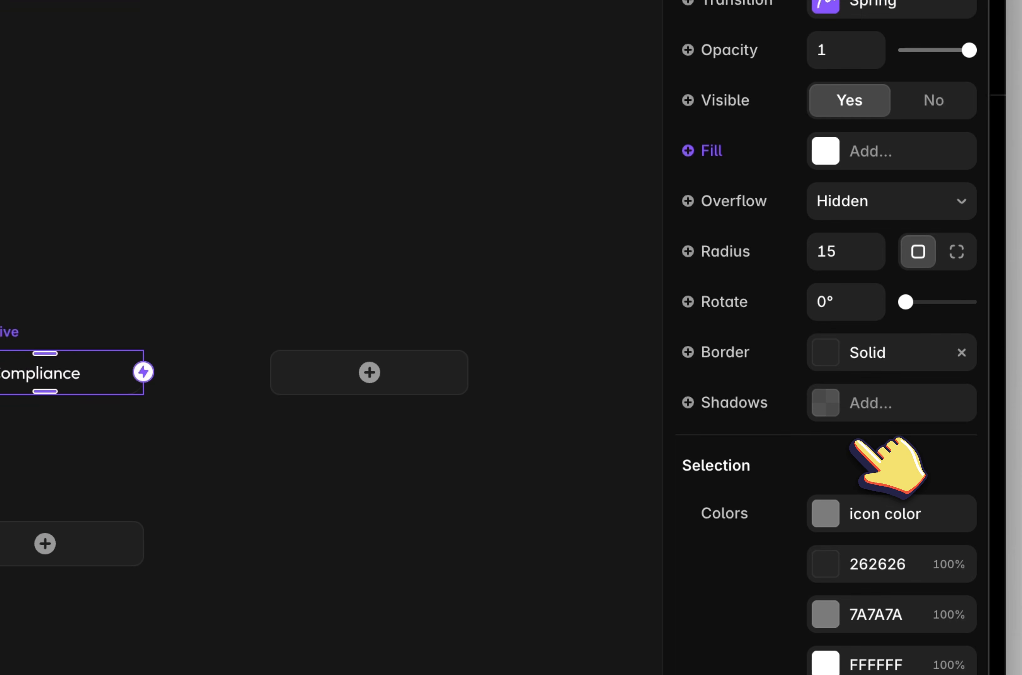
pyautogui.click(961, 352)
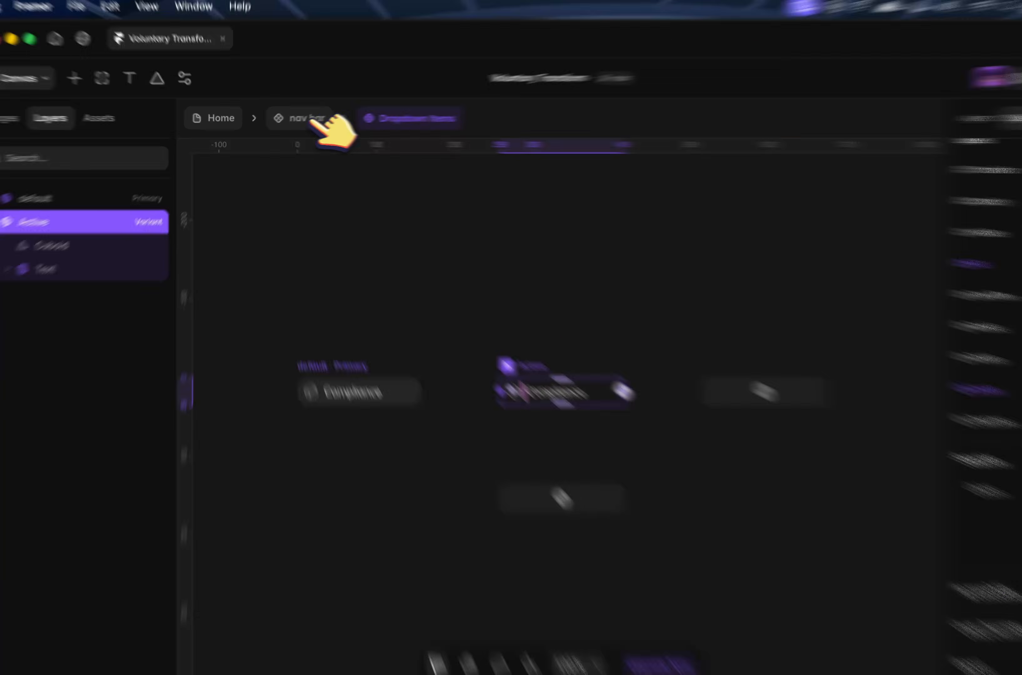
# Return to the nav bar component and open the Solutions chevron's overlay for editing
pyautogui.click(294, 120)
pyautogui.scroll(-2, 457, 334)
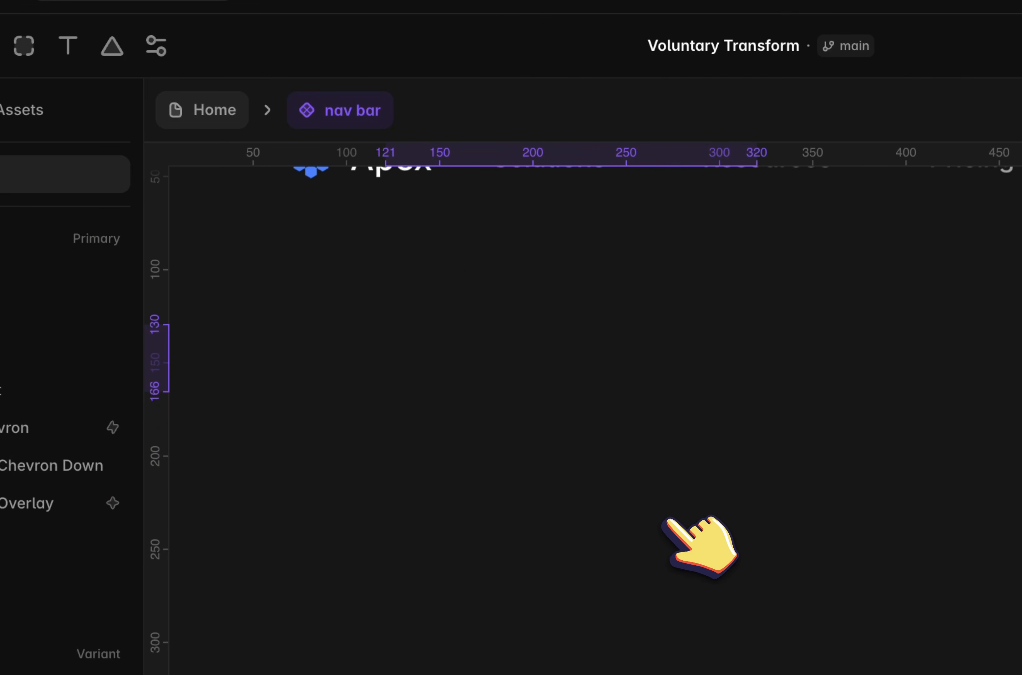
pyautogui.scroll(-3, 667, 519)
pyautogui.scroll(-2, 667, 520)
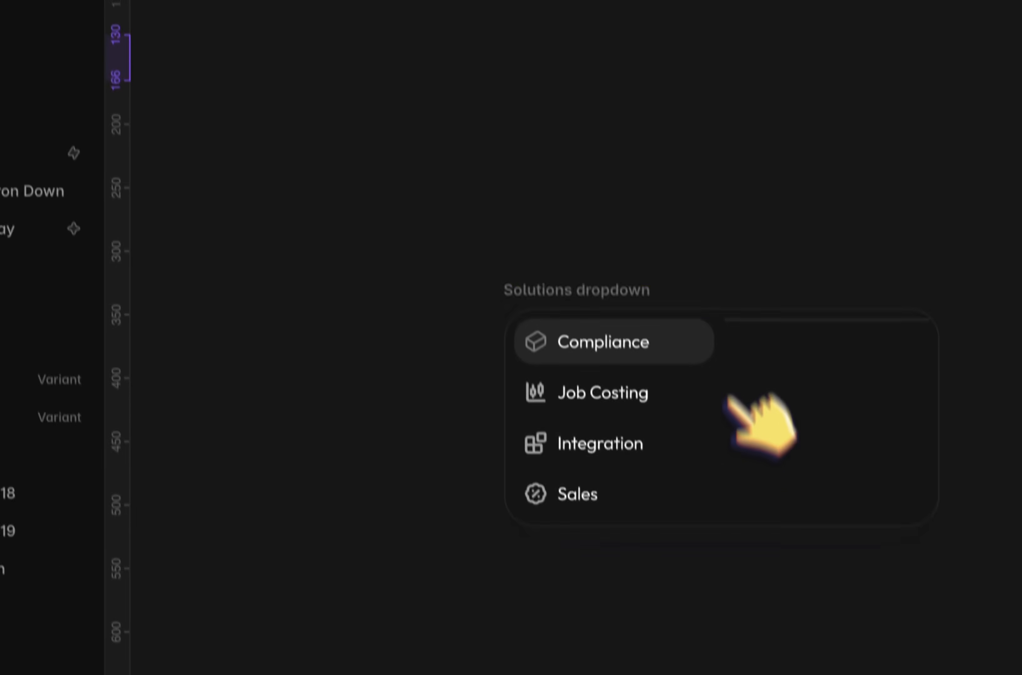
pyautogui.scroll(4, 739, 549)
pyautogui.scroll(2, 697, 259)
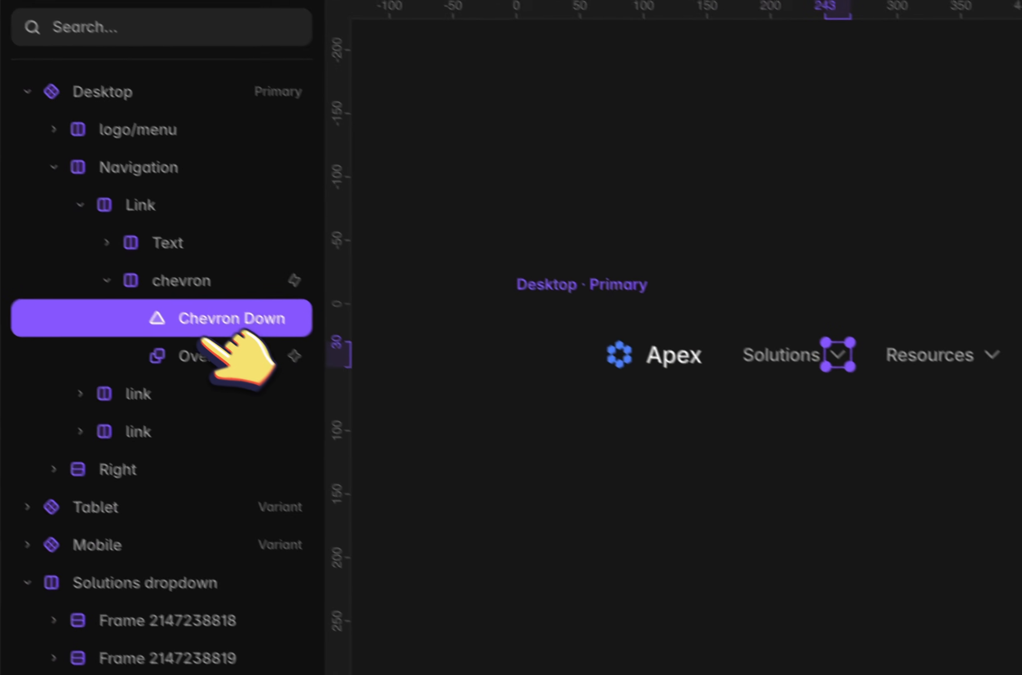
pyautogui.click(208, 347)
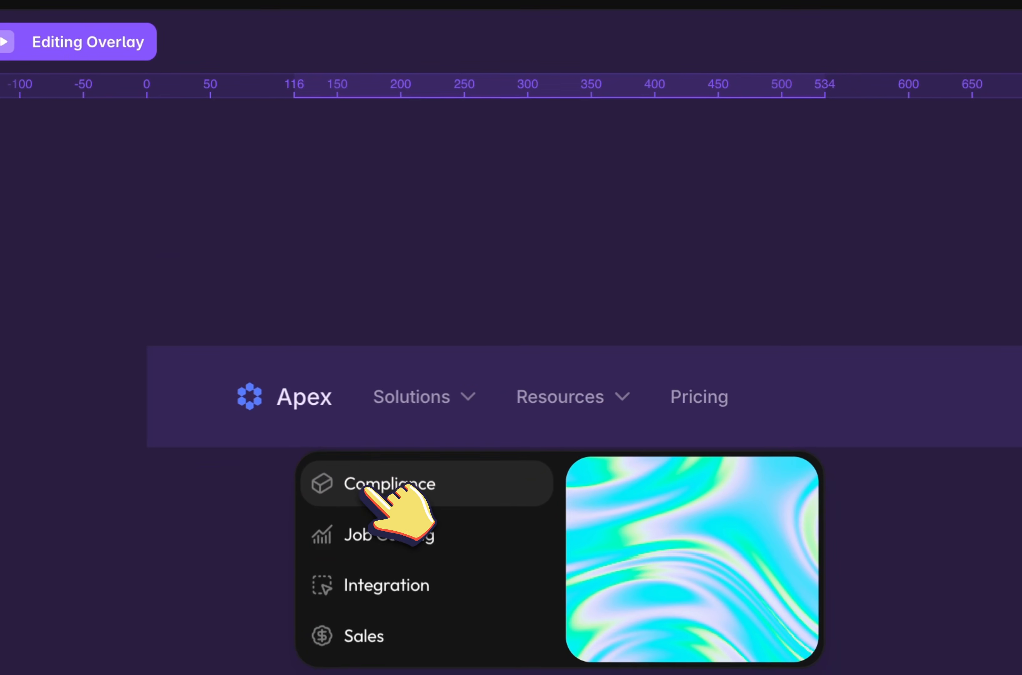
# Create a component named "nav bar items" from the Solutions dropdown overlay
pyautogui.rightClick(562, 453)
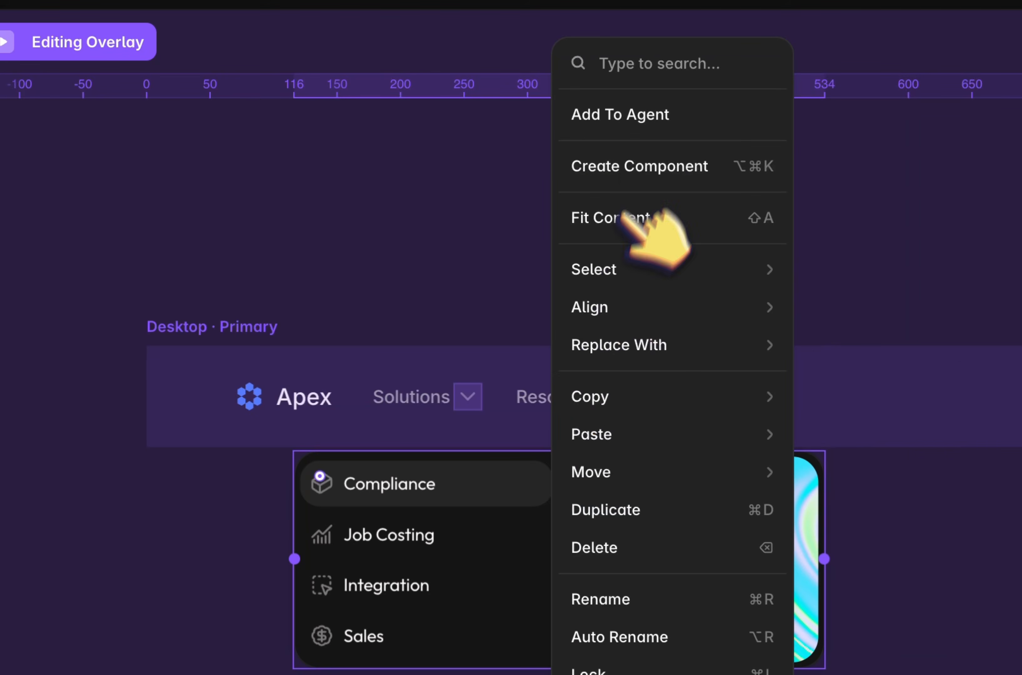
pyautogui.click(630, 169)
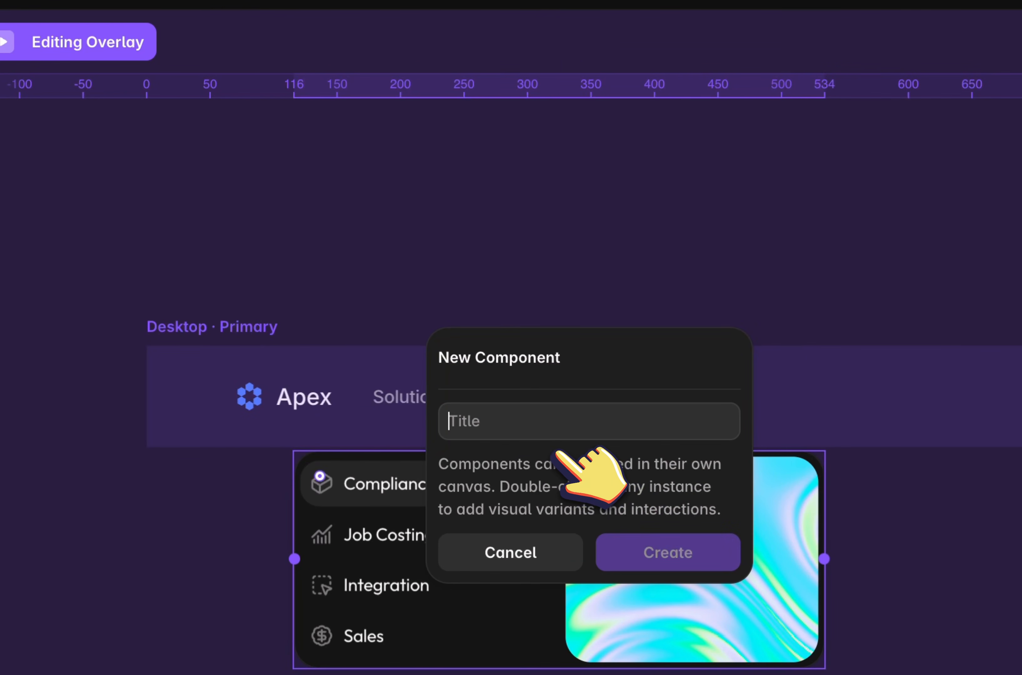
pyautogui.write('nav bar items')
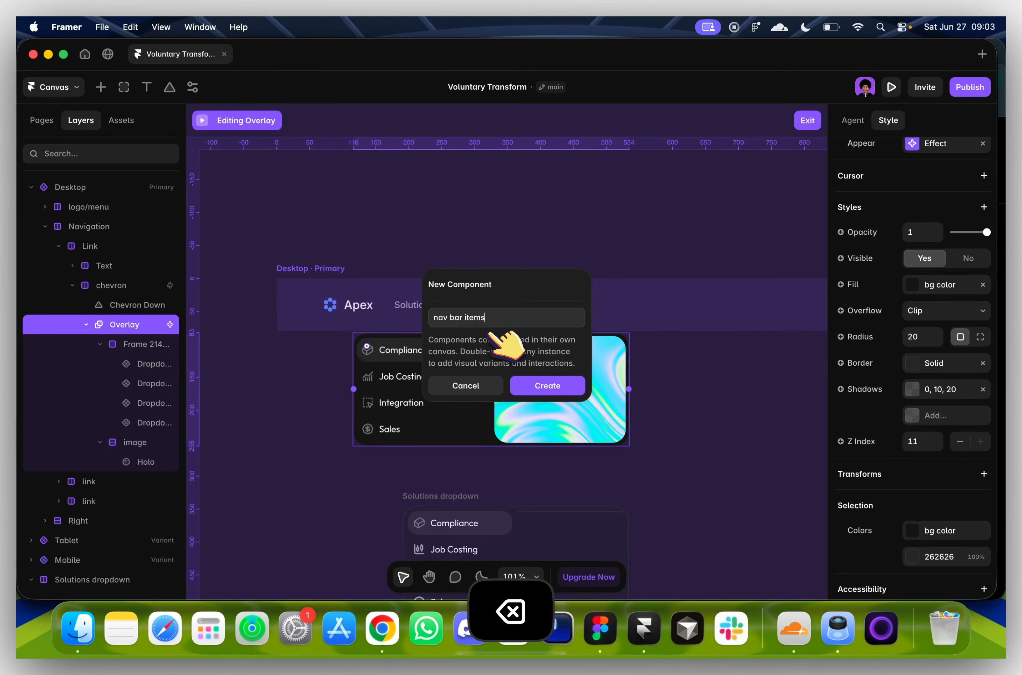
pyautogui.press('Return')
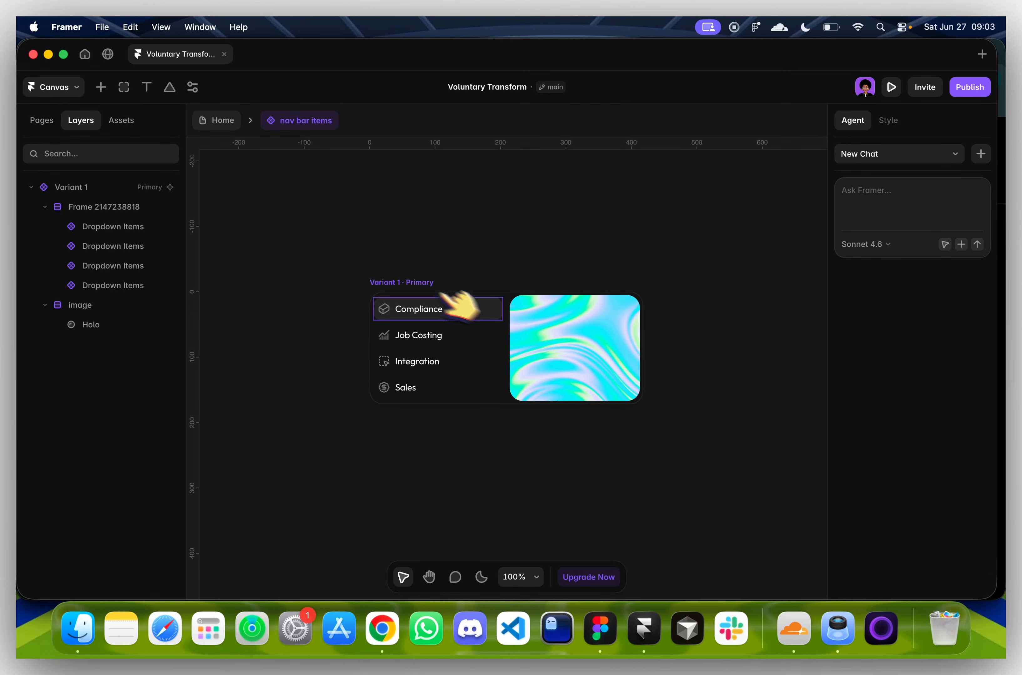
# Rename the nav bar items component's primary variant as 01
pyautogui.click(394, 281)
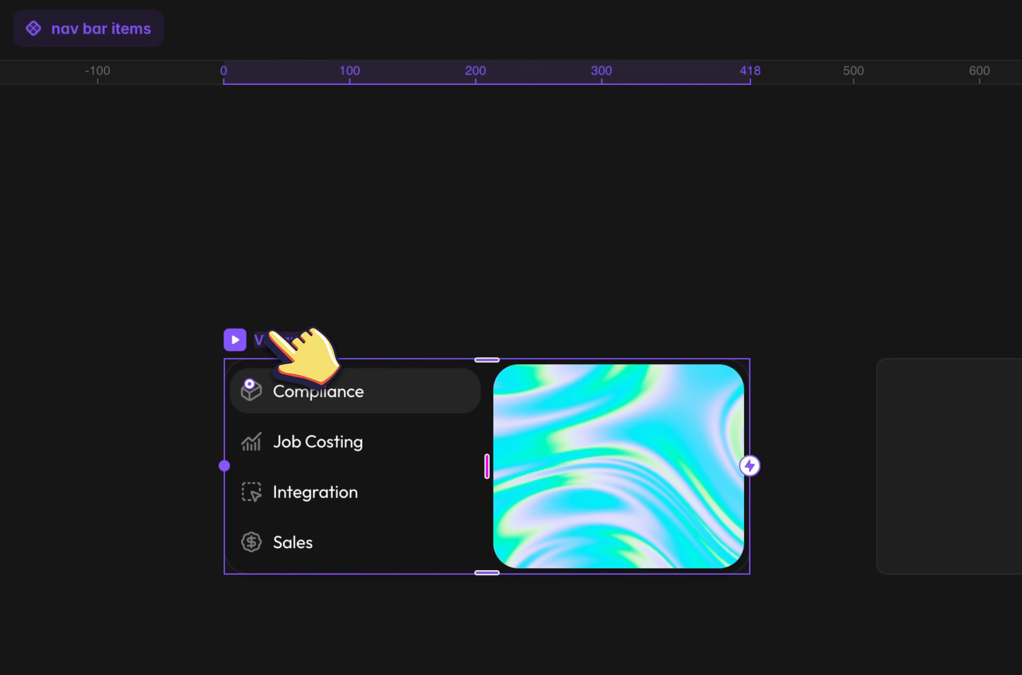
pyautogui.write('01')
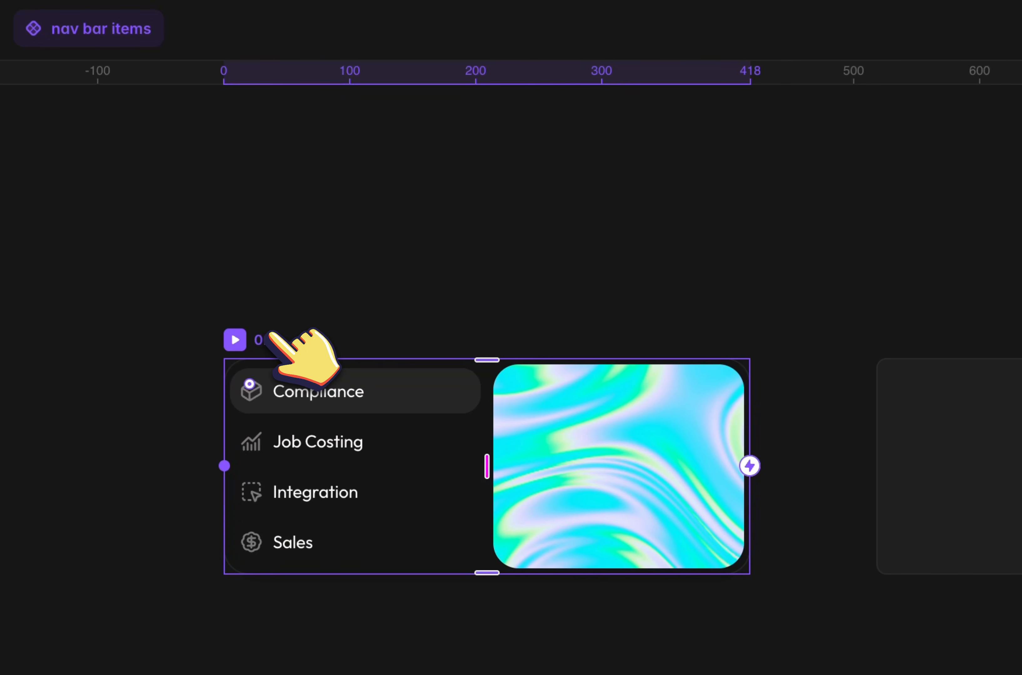
pyautogui.press('BackSpace')
pyautogui.press('Return')
pyautogui.click(872, 392)
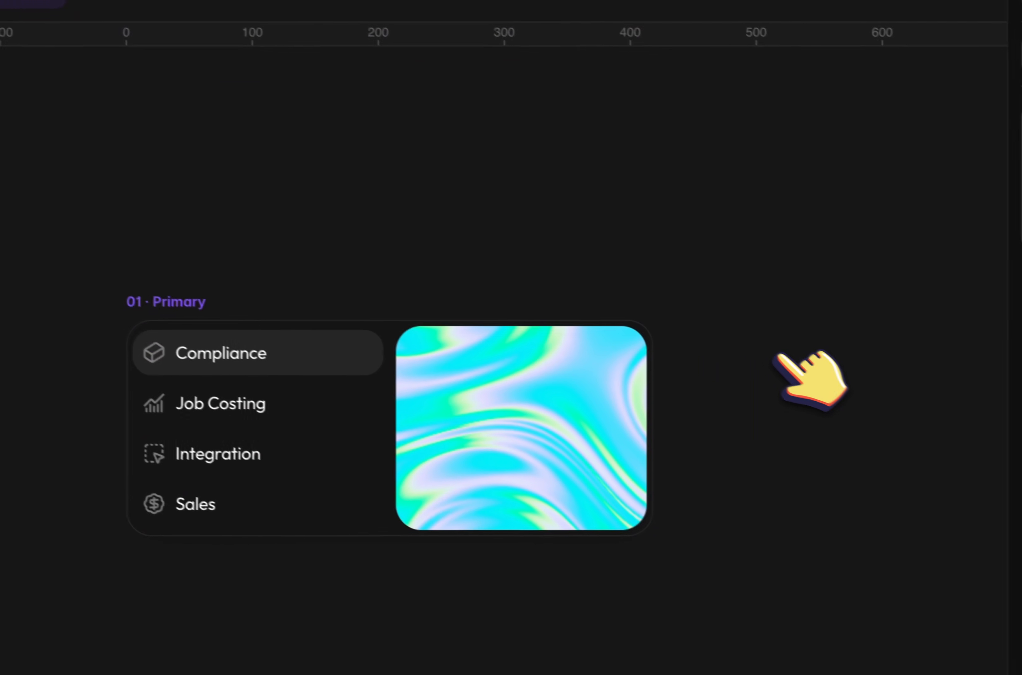
# Add four more variants, Variant 2 to Variant 5, beside variant 01 of the nav bar items component
pyautogui.click(154, 307)
pyautogui.hscroll(5, 160, 310)
pyautogui.scroll(-3, 160, 311)
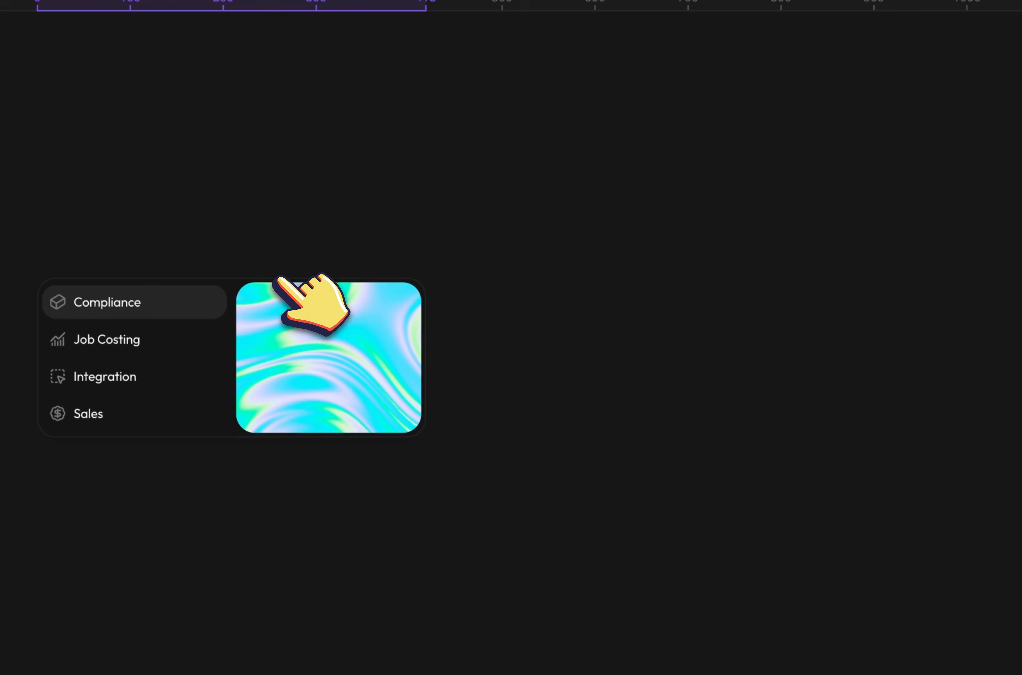
pyautogui.click(596, 340)
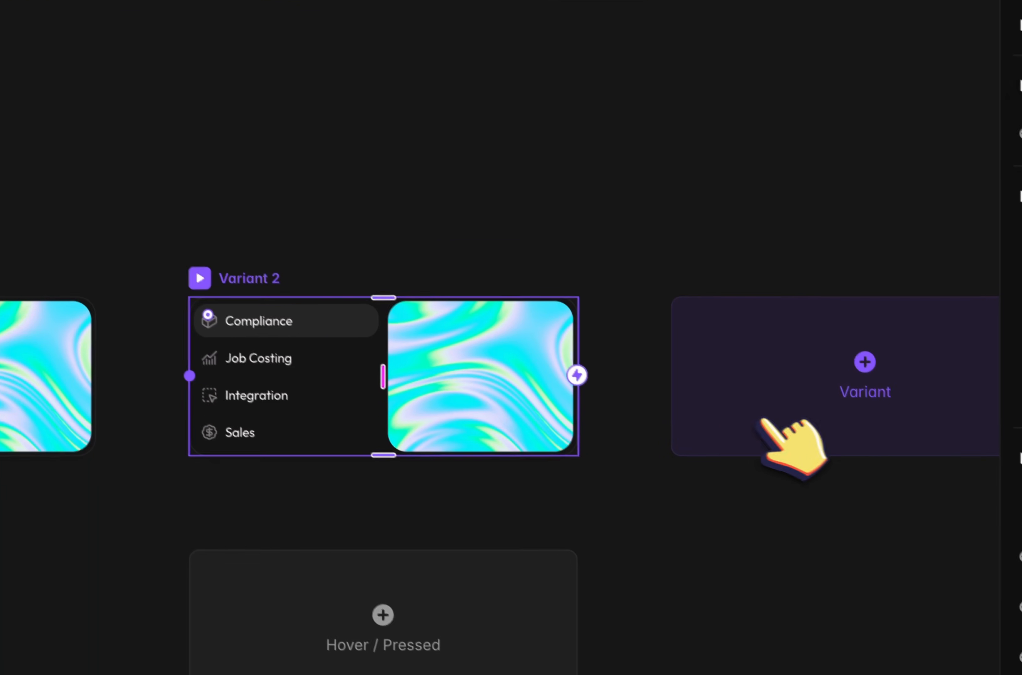
pyautogui.click(762, 420)
pyautogui.hscroll(5, 772, 421)
pyautogui.scroll(-2, 772, 421)
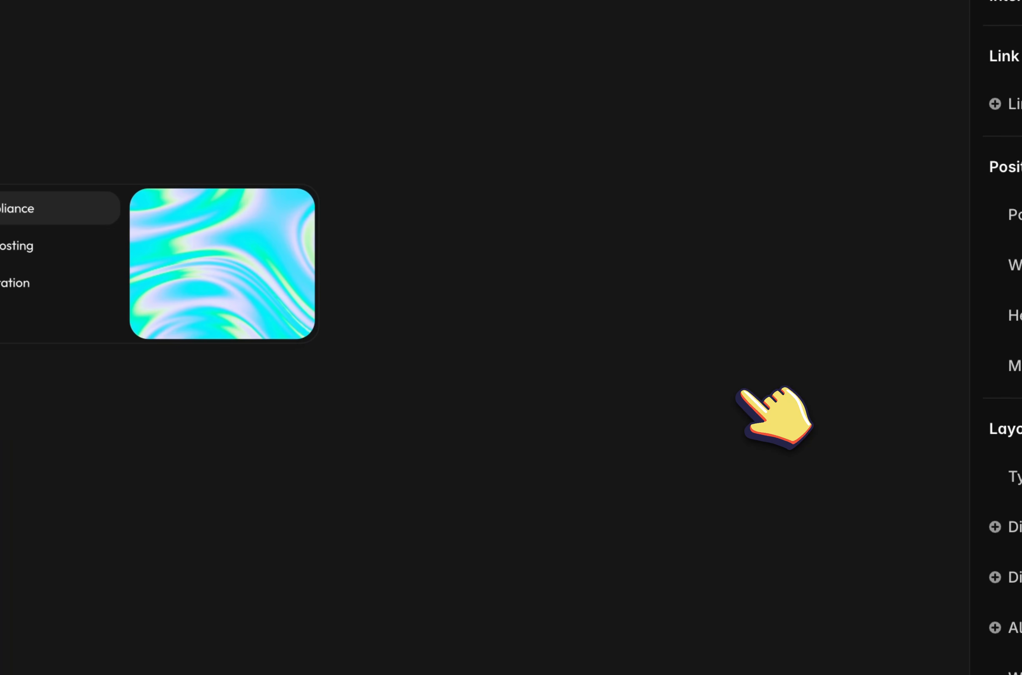
pyautogui.click(487, 285)
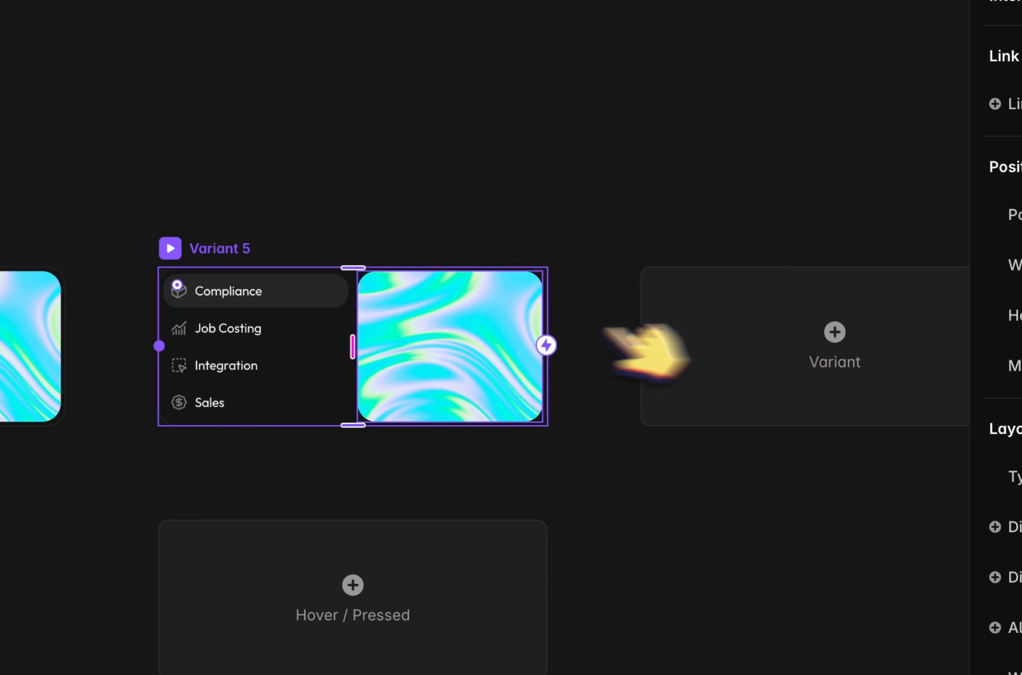
pyautogui.hscroll(-2, 426, 331)
pyautogui.scroll(-2, 426, 331)
pyautogui.hscroll(5, 427, 331)
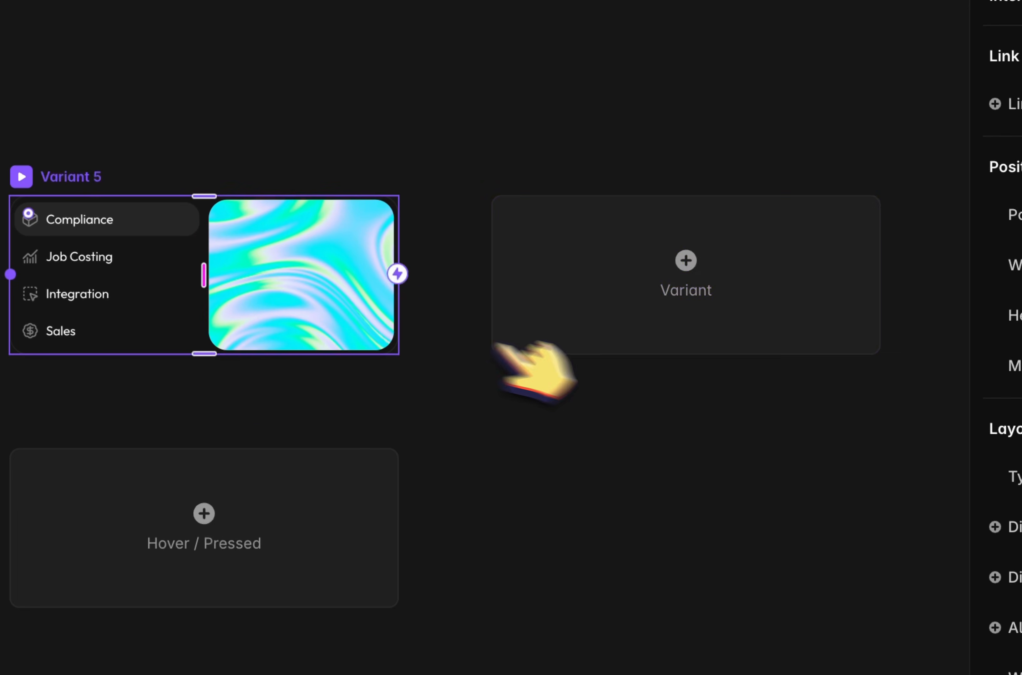
pyautogui.hscroll(-3, 351, 329)
# In variant 01, add a click interaction to the Compliance item and link the Job Costing item to Variant 2
pyautogui.click(290, 340)
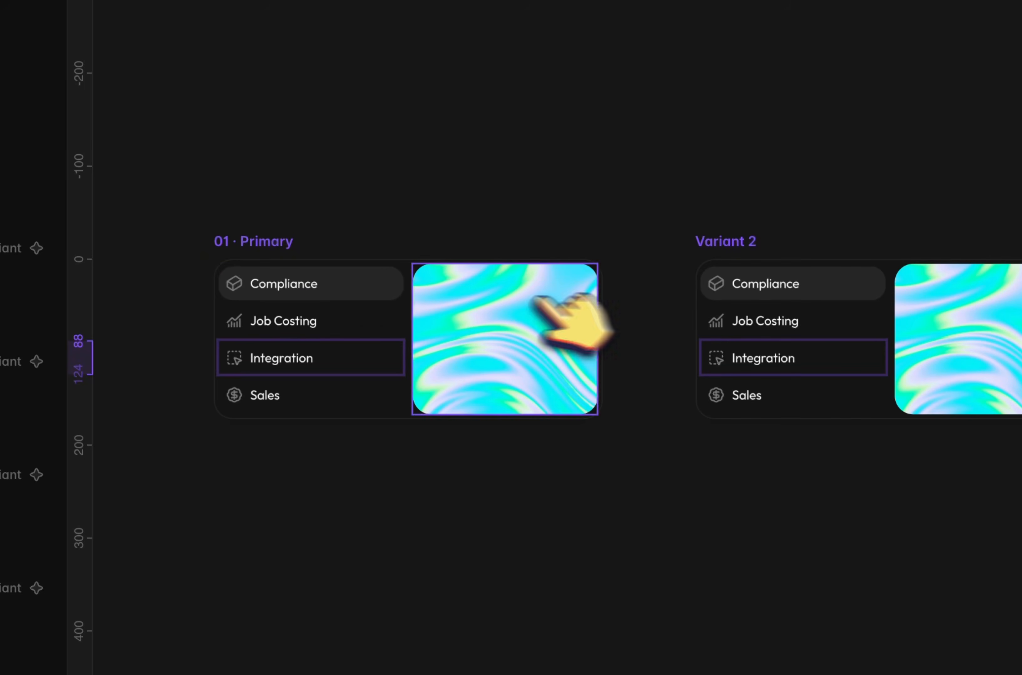
pyautogui.moveTo(401, 282); pyautogui.dragTo(512, 326)
pyautogui.click(385, 396)
pyautogui.click(309, 309)
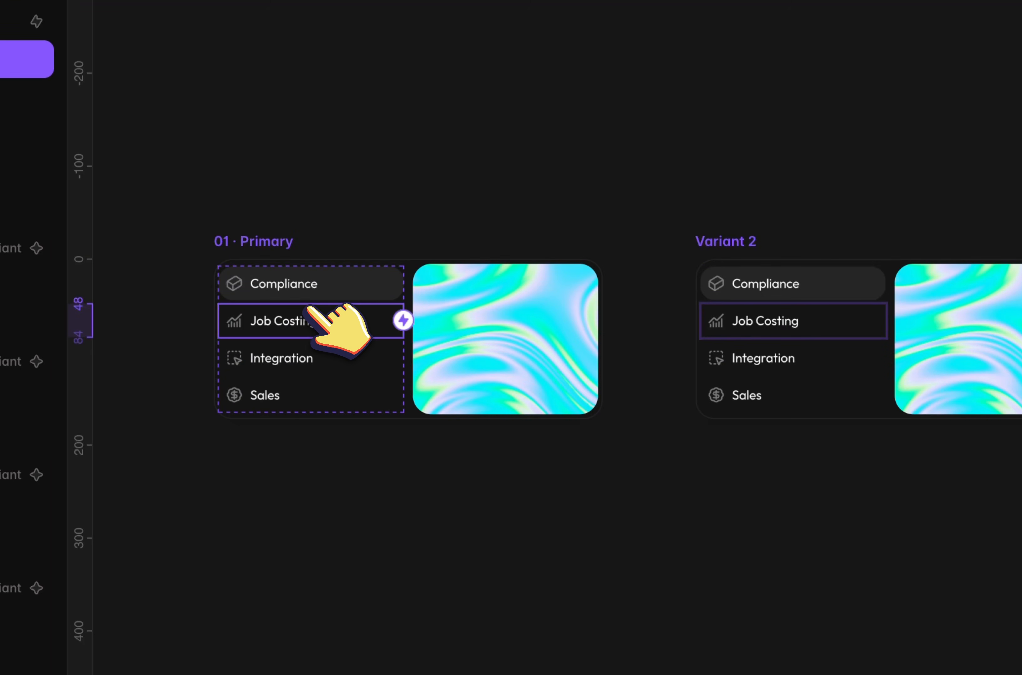
pyautogui.moveTo(402, 319); pyautogui.dragTo(771, 376)
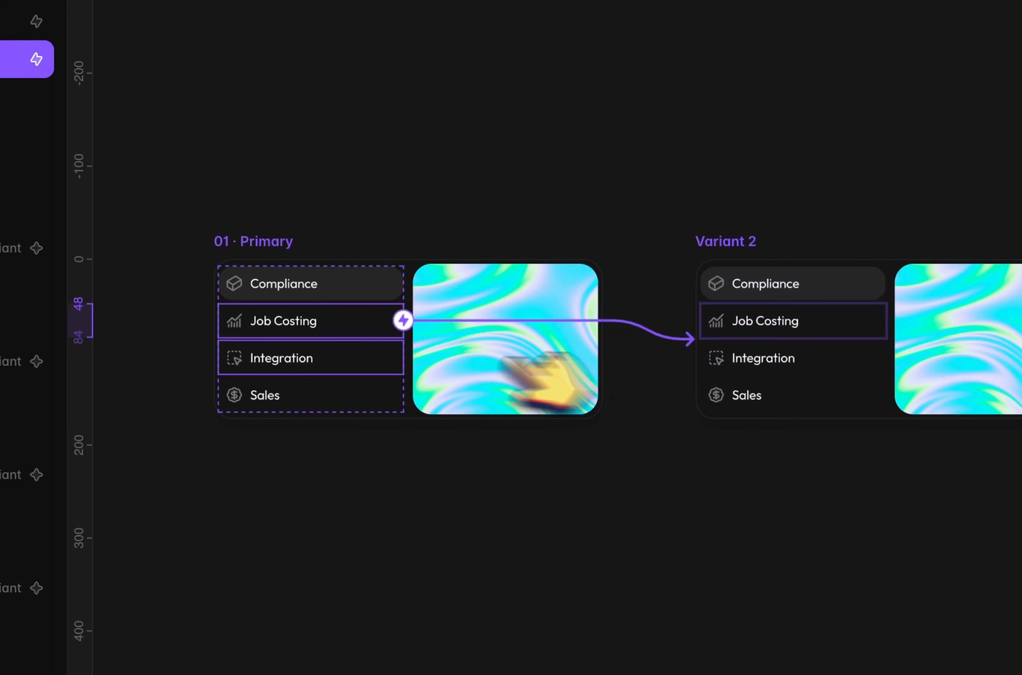
# Add a click interaction to variant 01's Integration item that switches to Variant 3
pyautogui.click(323, 351)
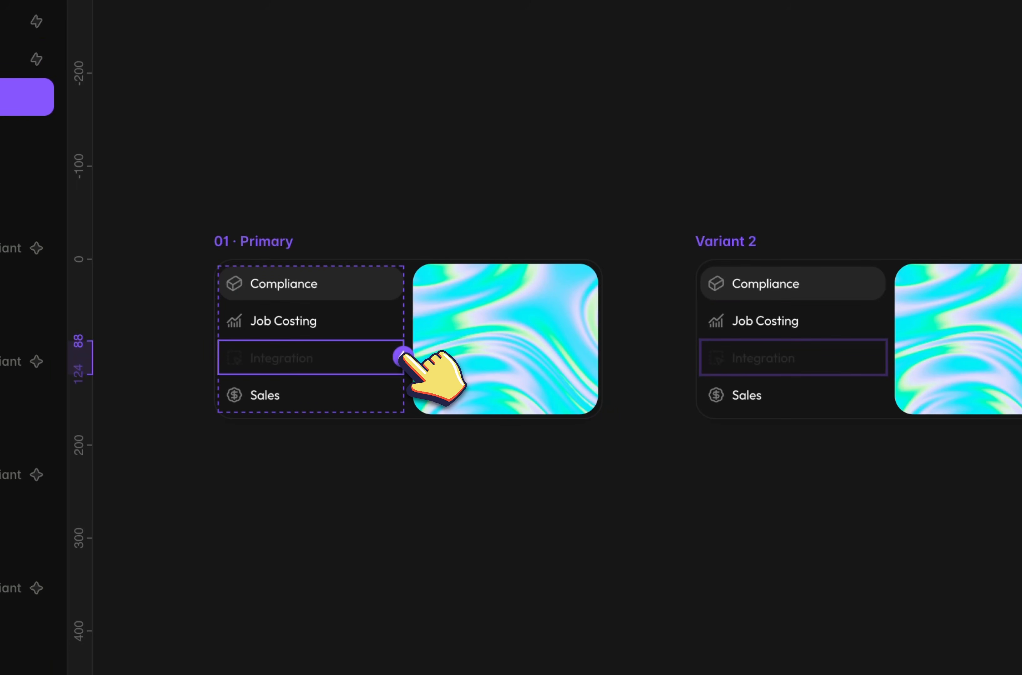
pyautogui.moveTo(403, 357); pyautogui.dragTo(987, 347)
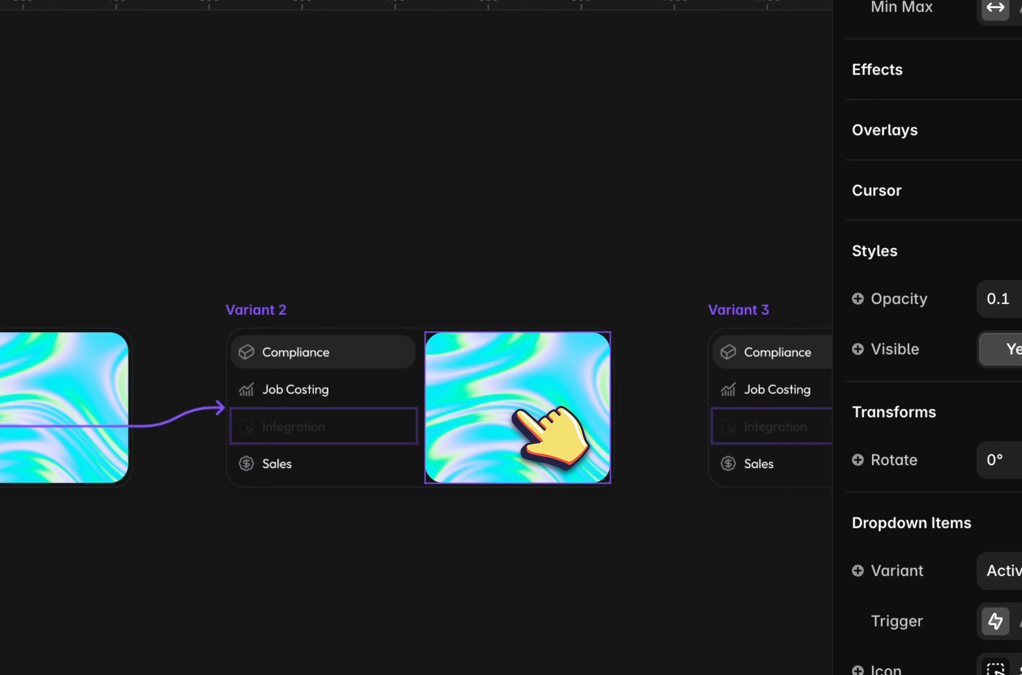
pyautogui.click(829, 189)
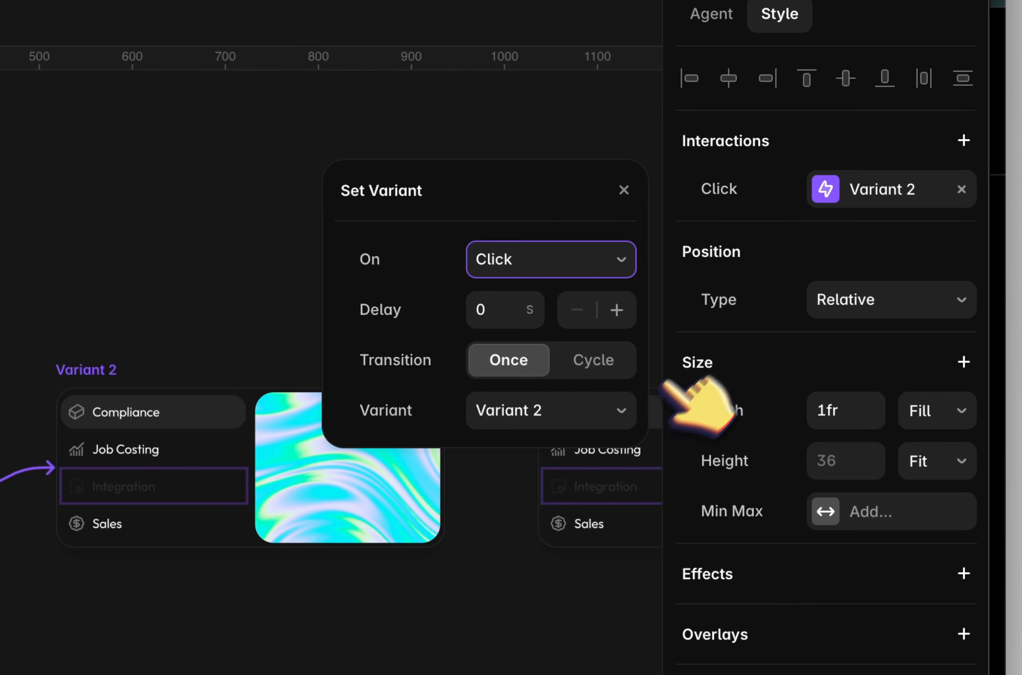
pyautogui.click(617, 414)
pyautogui.click(583, 438)
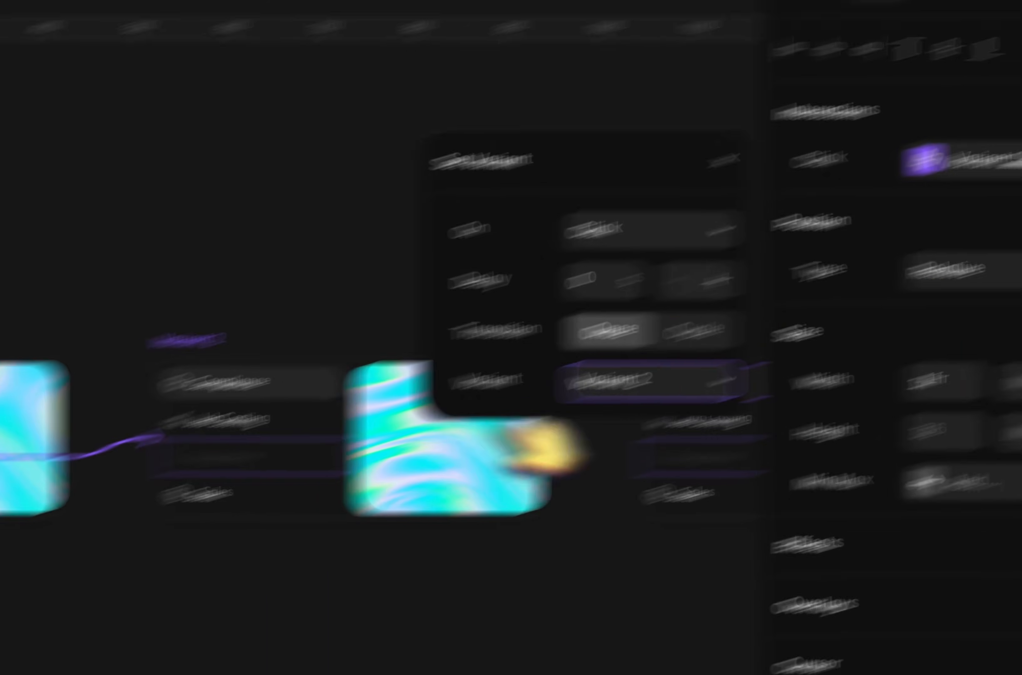
pyautogui.click(304, 380)
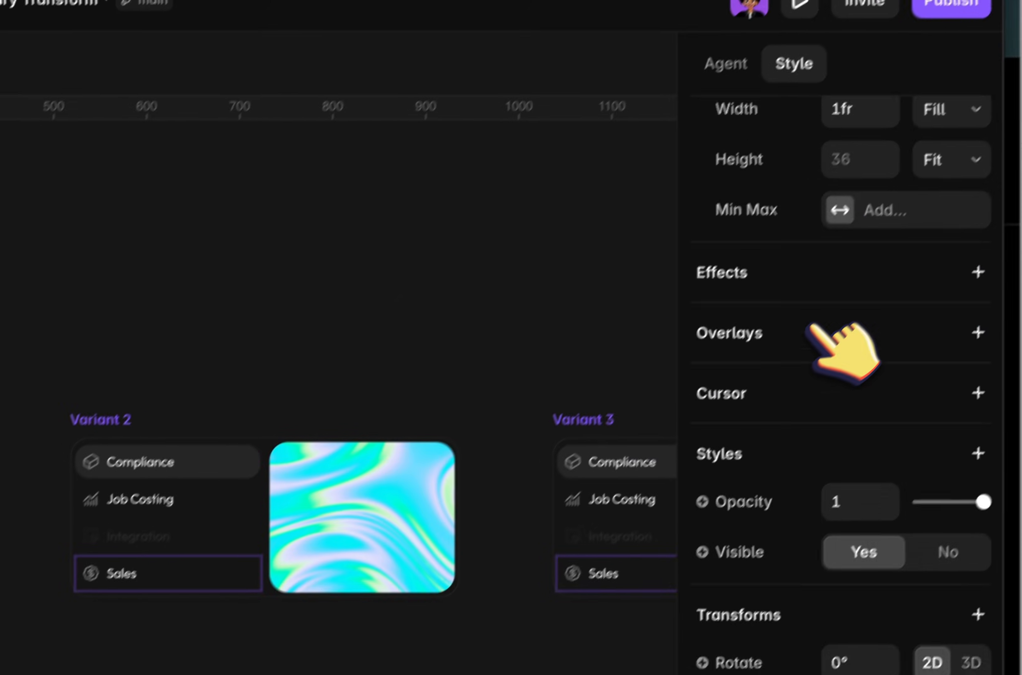
pyautogui.scroll(7, 817, 331)
pyautogui.click(848, 265)
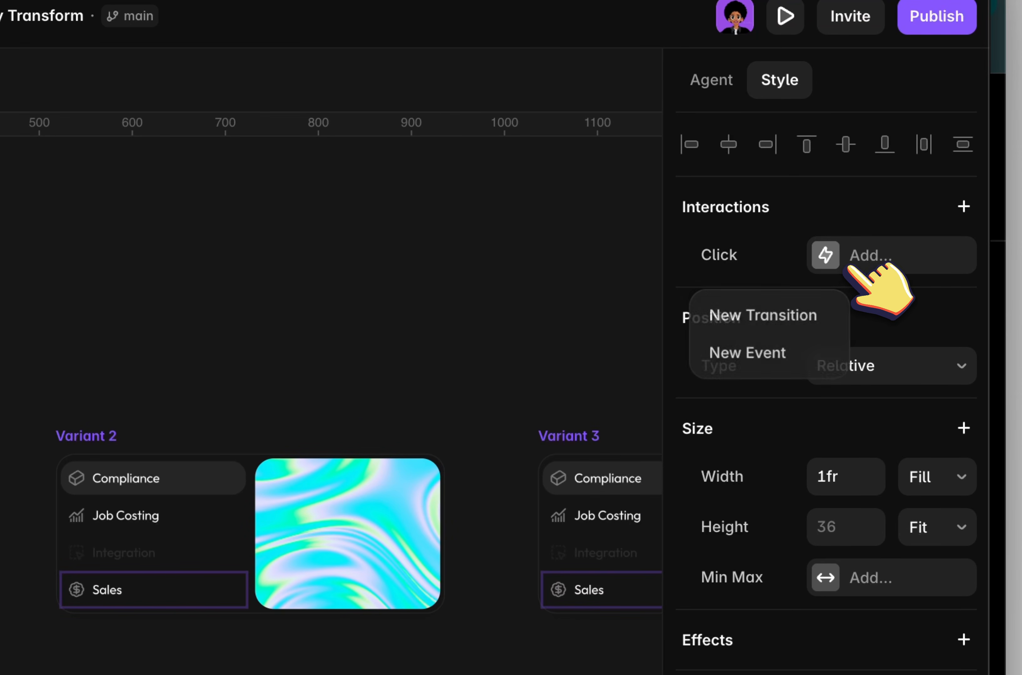
pyautogui.click(780, 346)
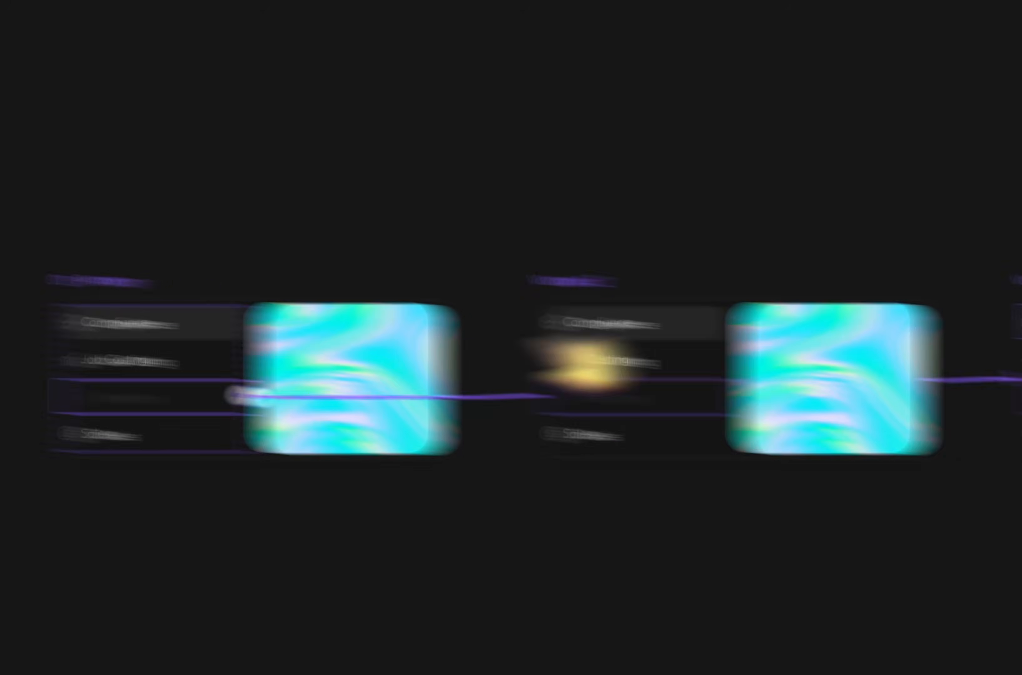
# Set the Integration item's opacity to 1
pyautogui.click(840, 610)
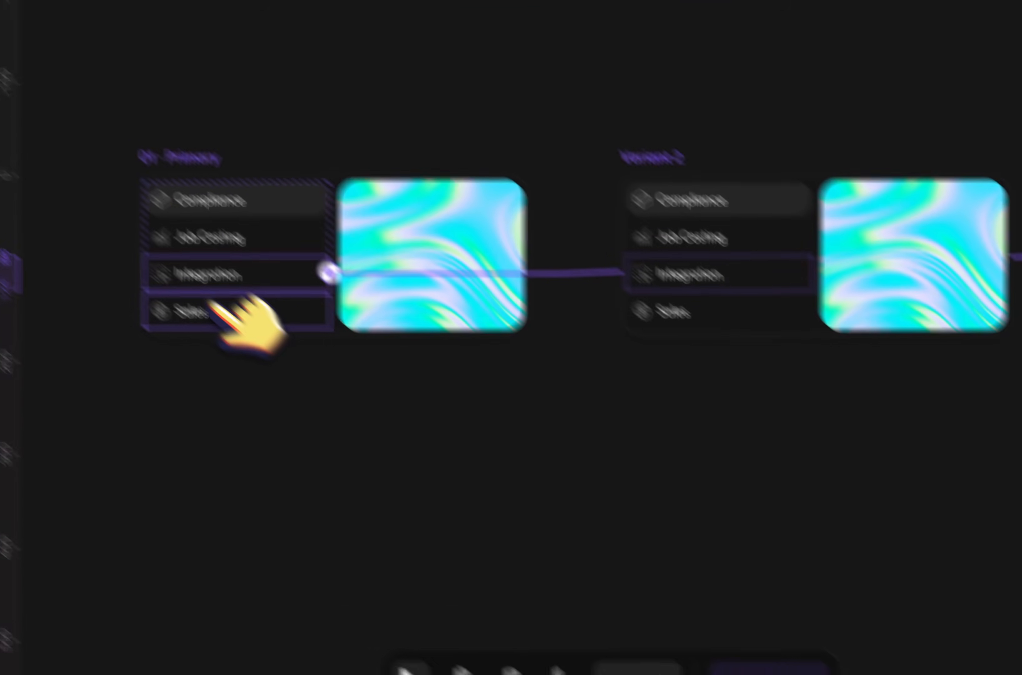
# Add a click transition to variant 01's Sales item that switches to Variant 5
pyautogui.click(220, 306)
pyautogui.click(874, 151)
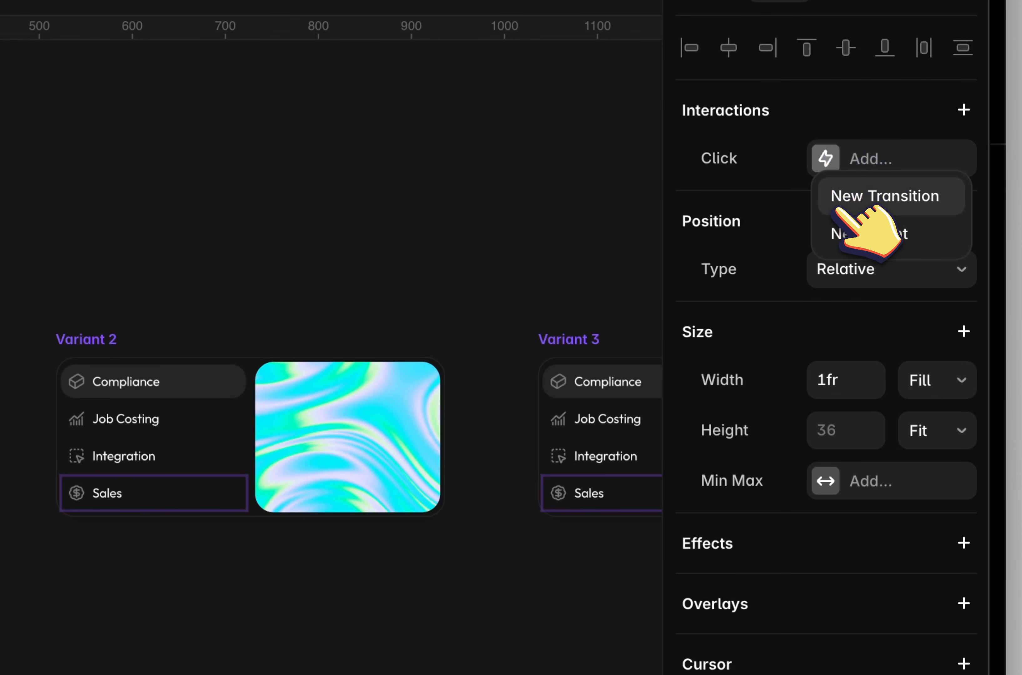
pyautogui.click(882, 219)
pyautogui.click(554, 375)
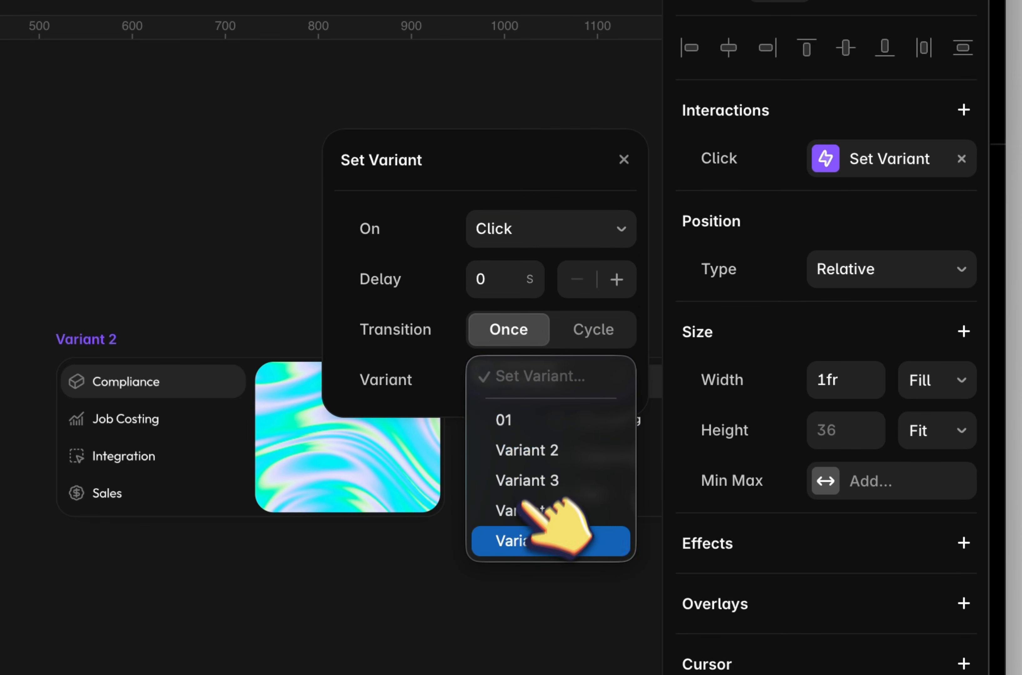
pyautogui.click(540, 542)
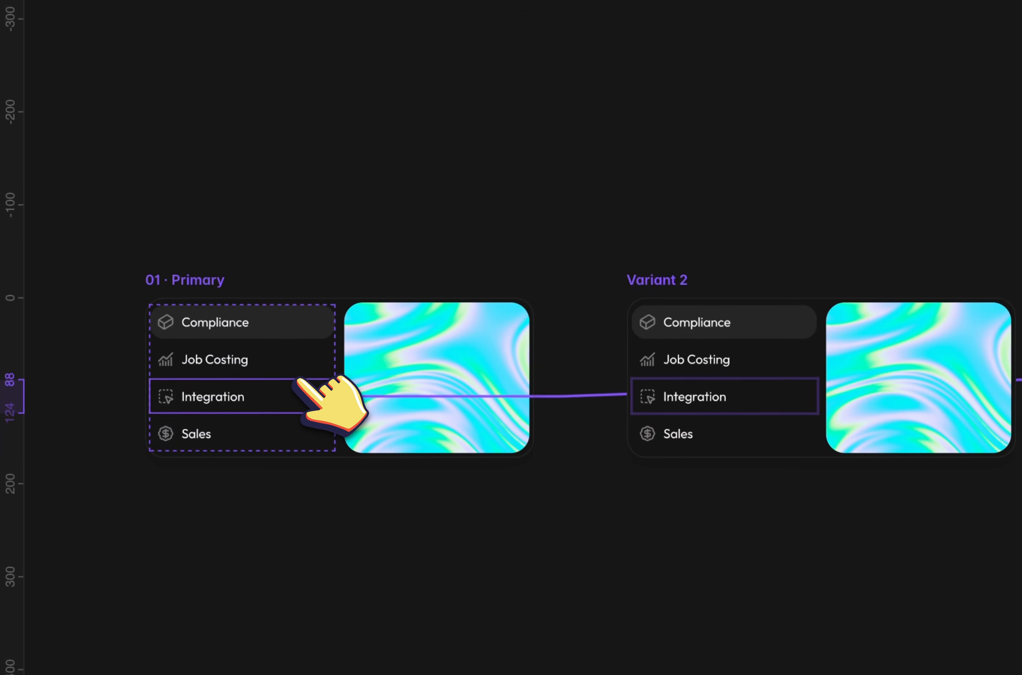
# Change the target of the Integration item's click interaction in variant 01 to Variant 4
pyautogui.click(860, 199)
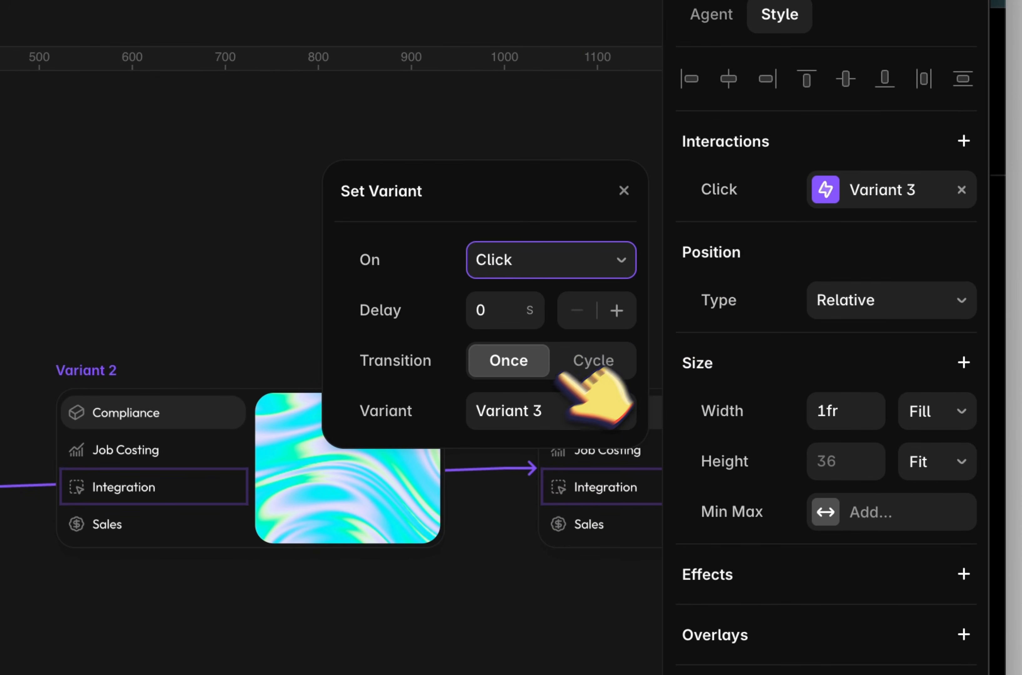
pyautogui.click(538, 396)
pyautogui.click(539, 438)
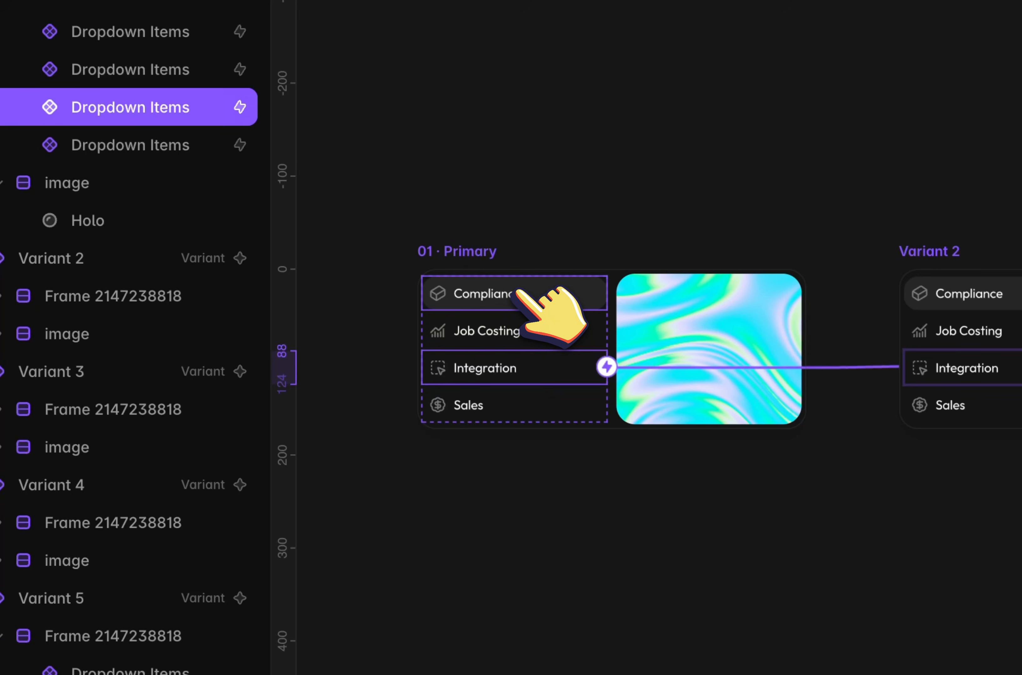
# Delete Variant 5 from the nav bar items component
pyautogui.hscroll(9, 515, 291)
pyautogui.hscroll(2, 639, 294)
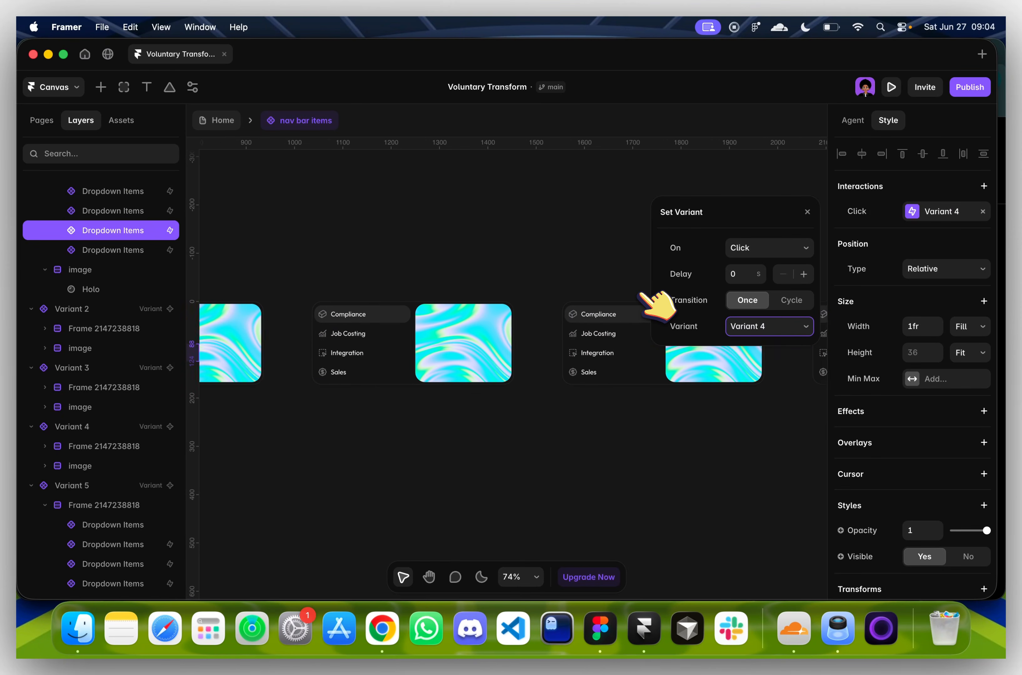
pyautogui.hscroll(3, 639, 294)
pyautogui.hscroll(3, 627, 293)
pyautogui.click(617, 291)
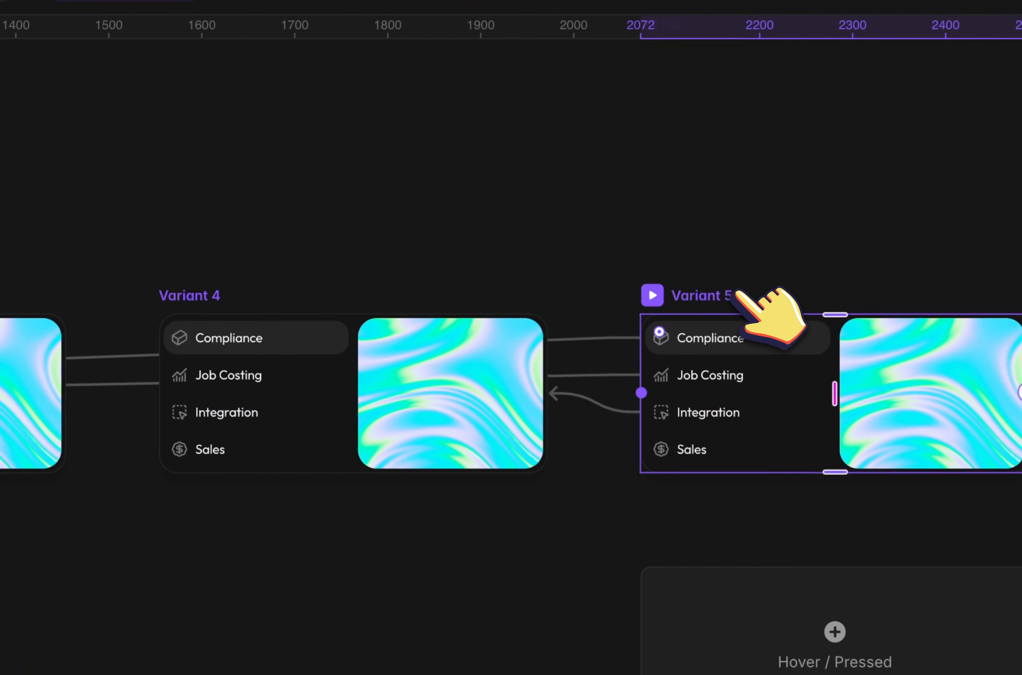
pyautogui.press('BackSpace')
# Add a click transition to variant 01's Sales item that switches to Variant 4
pyautogui.hscroll(-8, 741, 298)
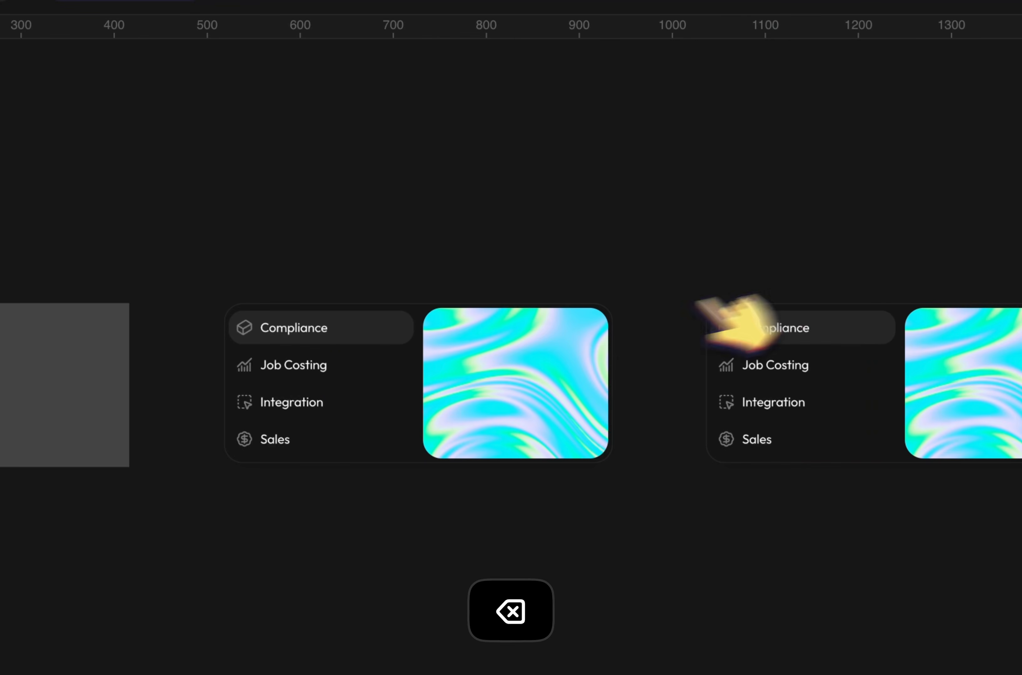
pyautogui.hscroll(-3, 285, 364)
pyautogui.click(638, 353)
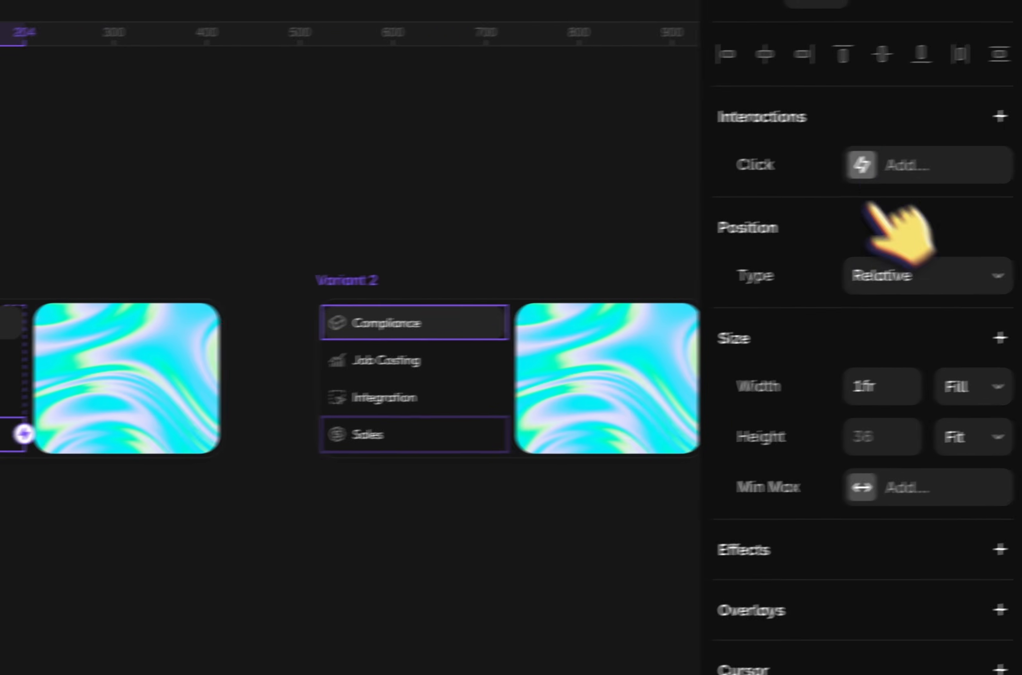
pyautogui.click(861, 166)
pyautogui.click(836, 203)
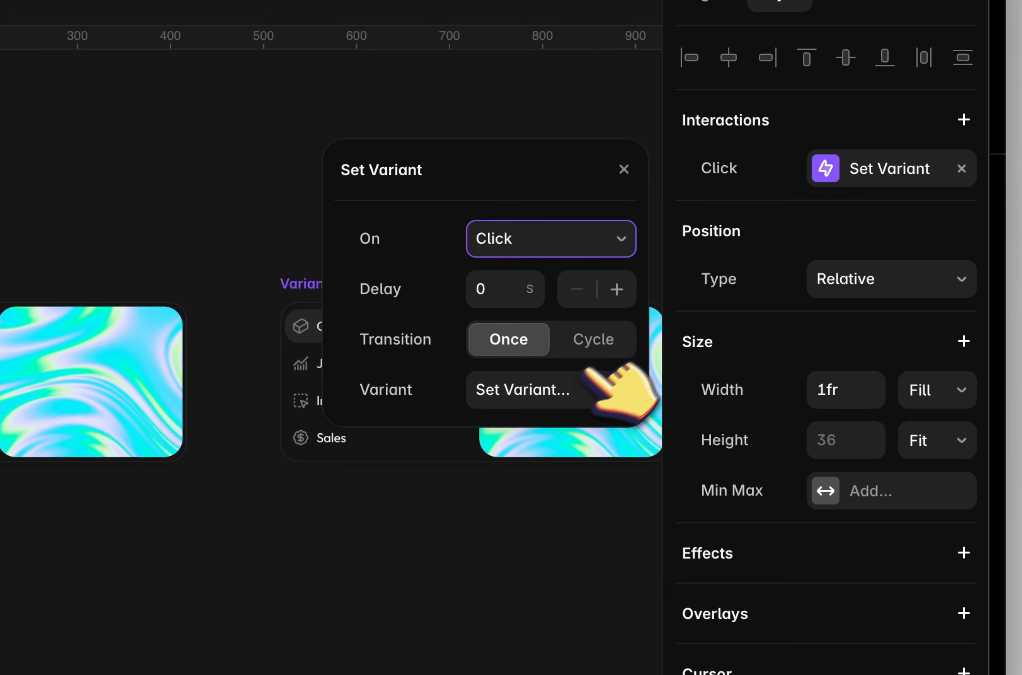
pyautogui.click(574, 384)
pyautogui.click(547, 520)
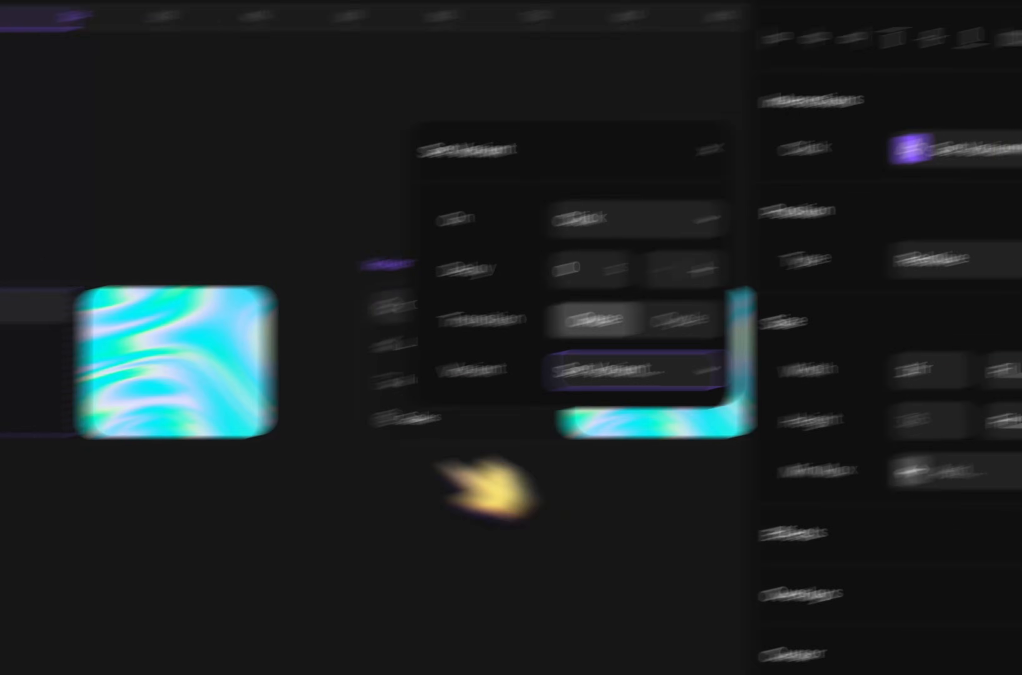
# Change the target of the Integration item's click interaction in variant 01 to Variant 3
pyautogui.click(264, 313)
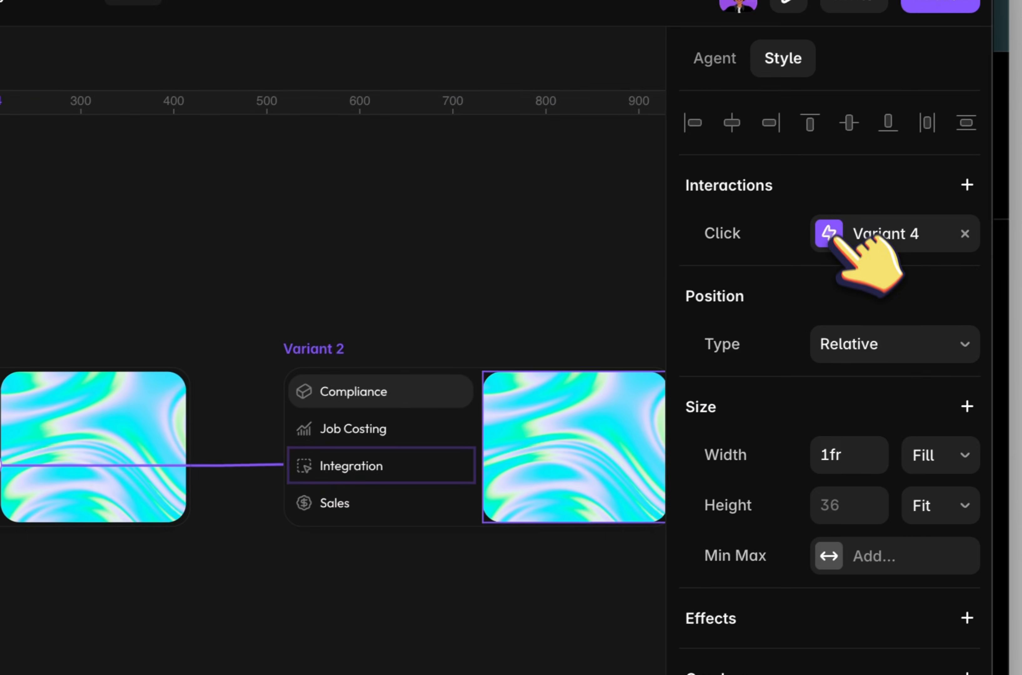
pyautogui.click(914, 147)
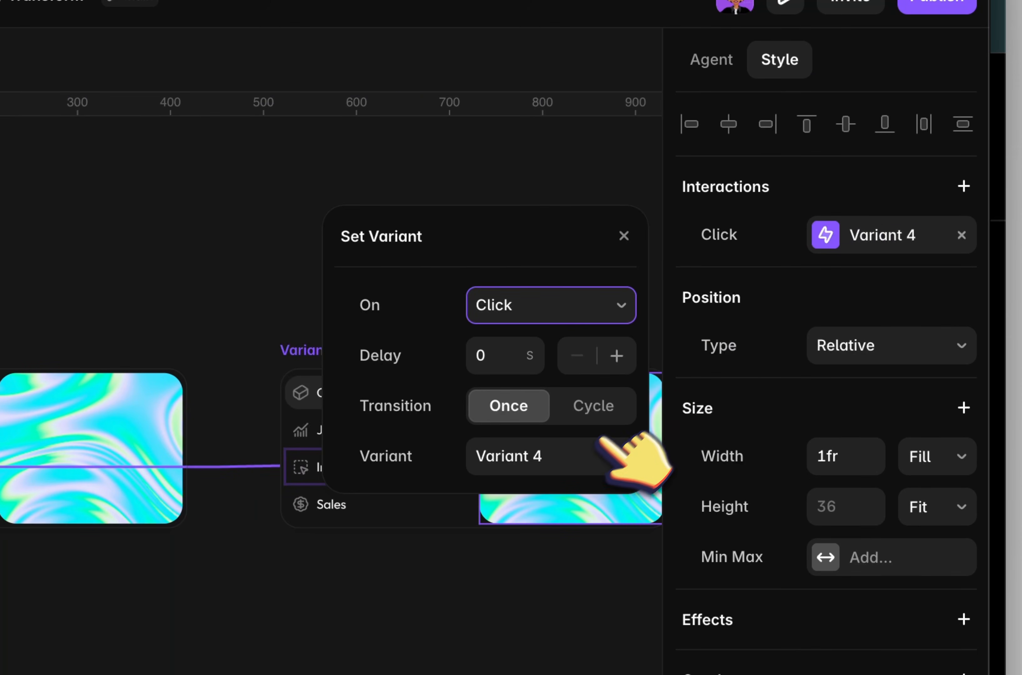
pyautogui.click(591, 448)
pyautogui.click(589, 426)
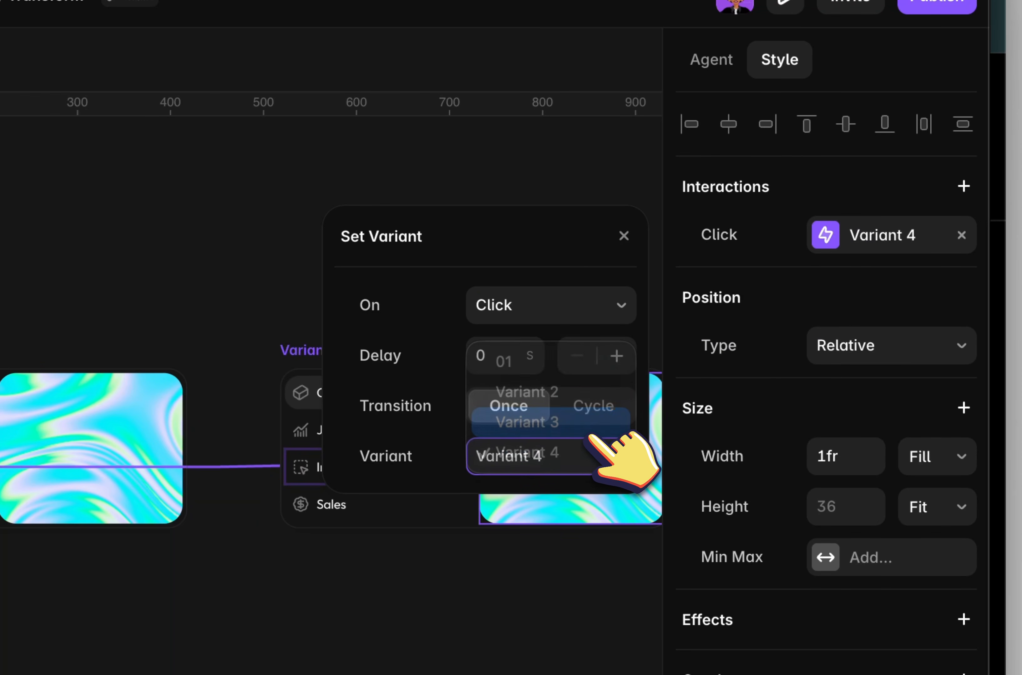
# Add a click transition to Variant 2's Sales item that switches to Variant 3
pyautogui.click(303, 359)
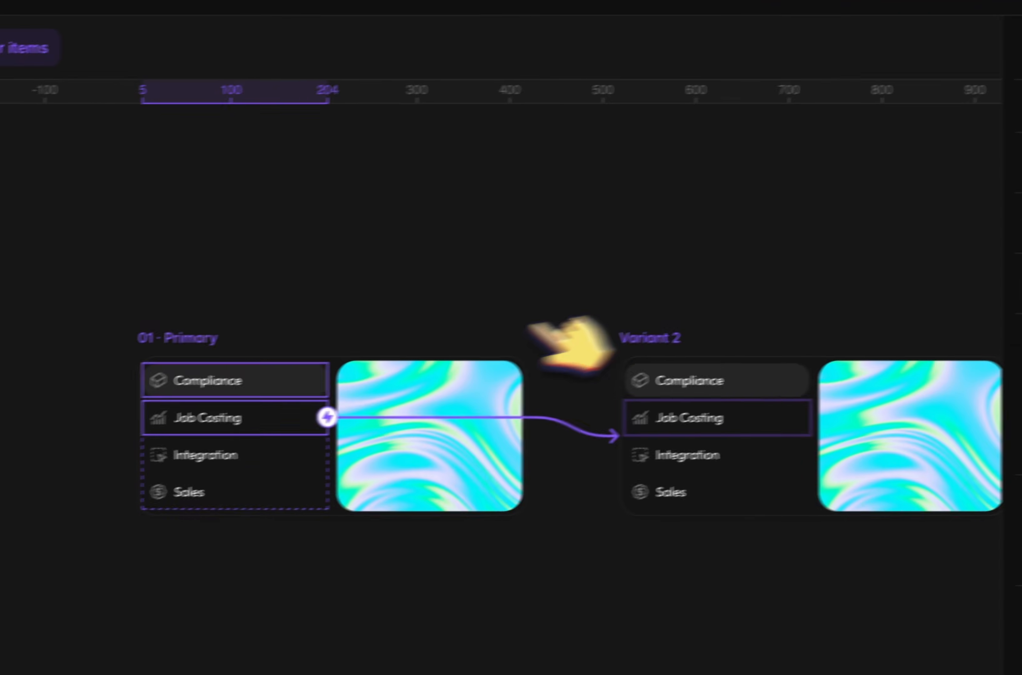
pyautogui.click(389, 494)
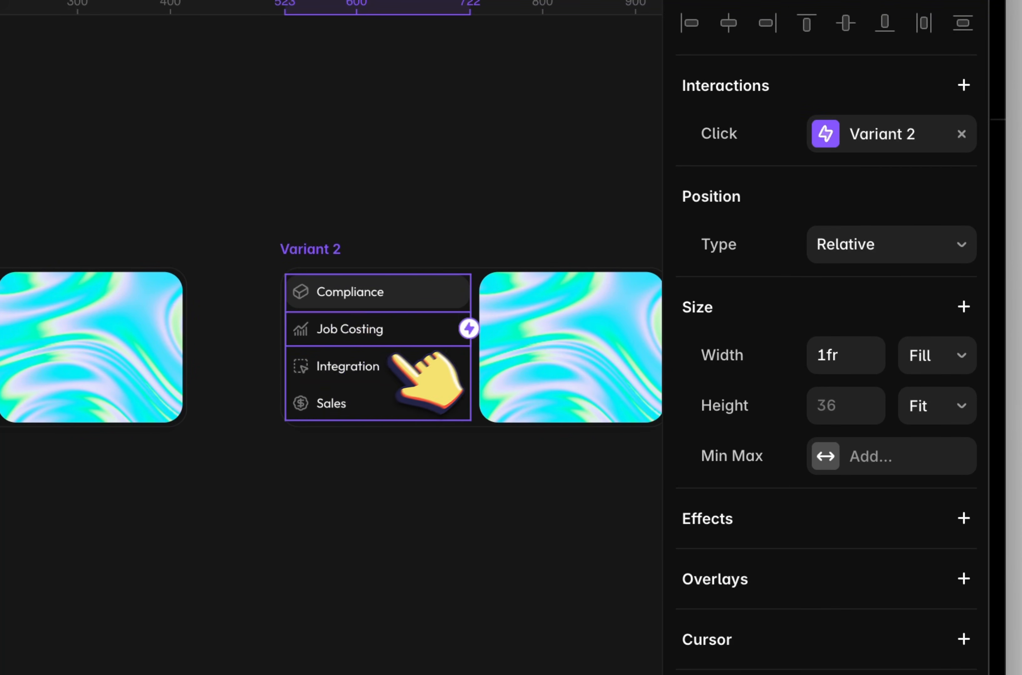
pyautogui.click(385, 455)
pyautogui.click(354, 410)
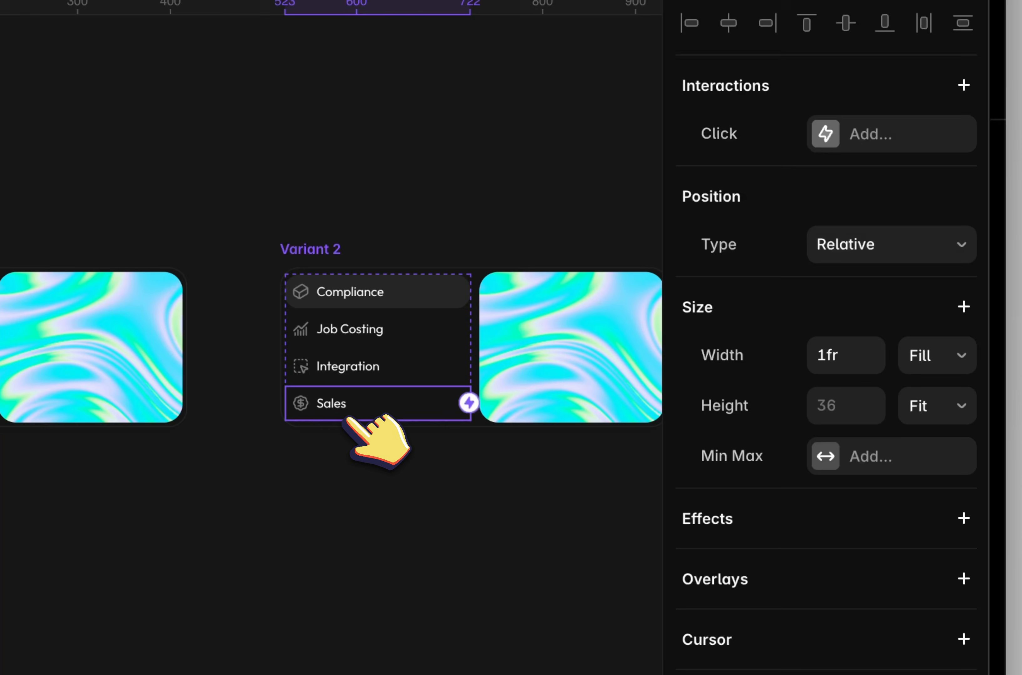
pyautogui.click(835, 140)
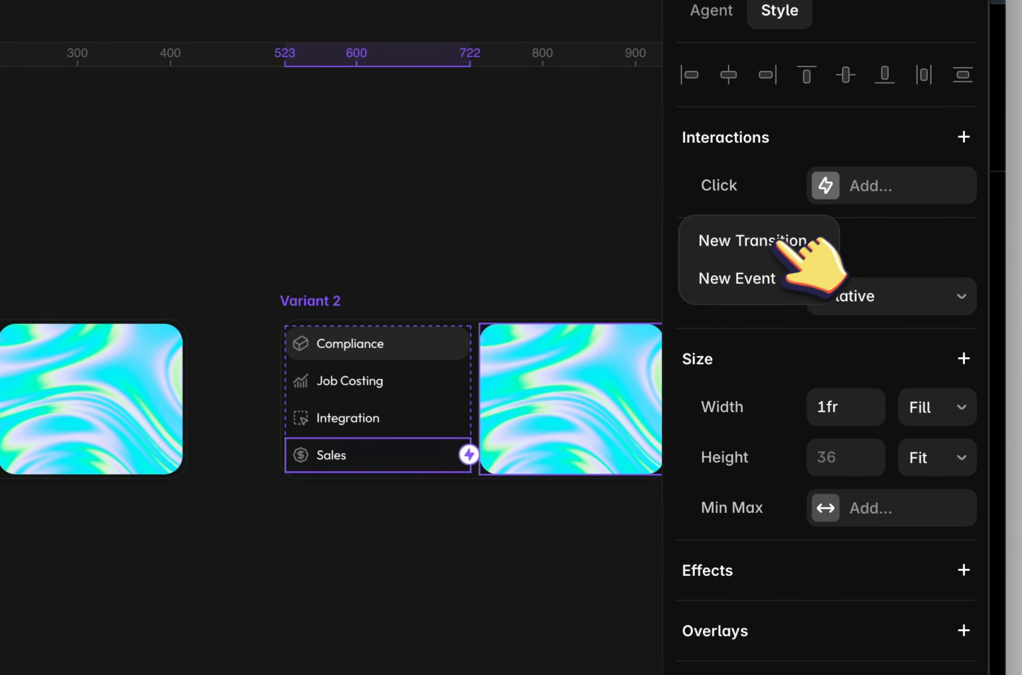
pyautogui.click(776, 241)
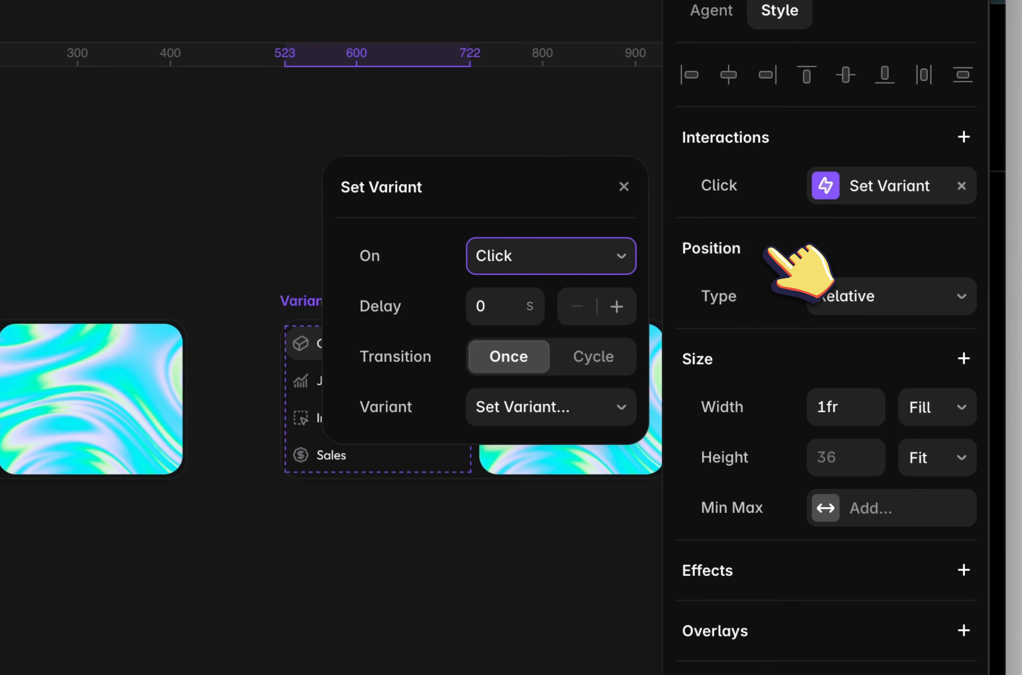
pyautogui.click(589, 418)
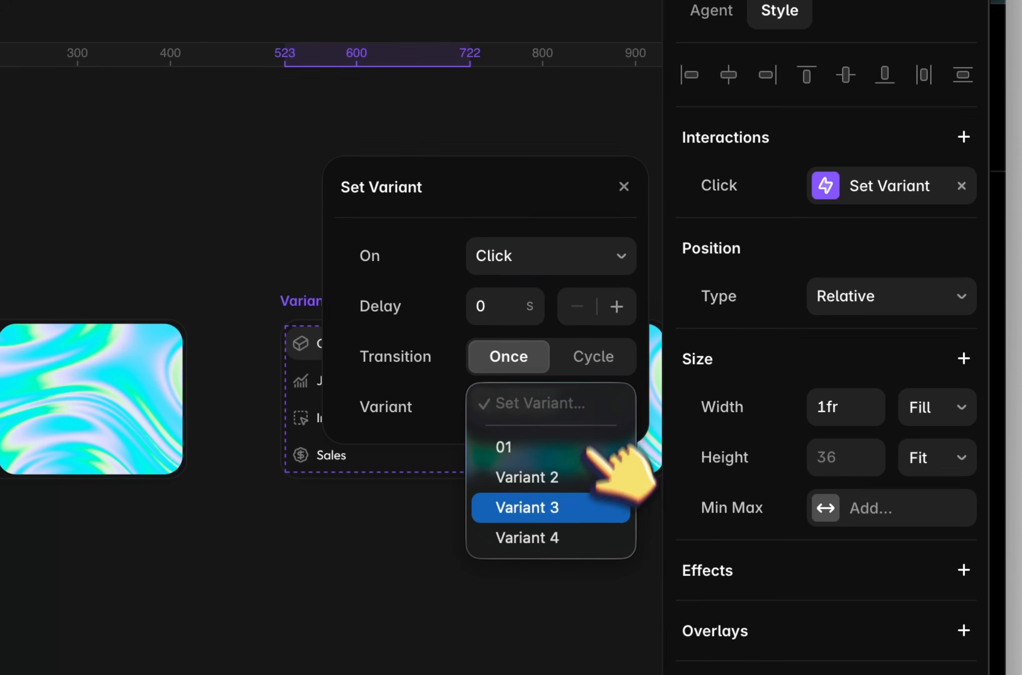
pyautogui.click(585, 508)
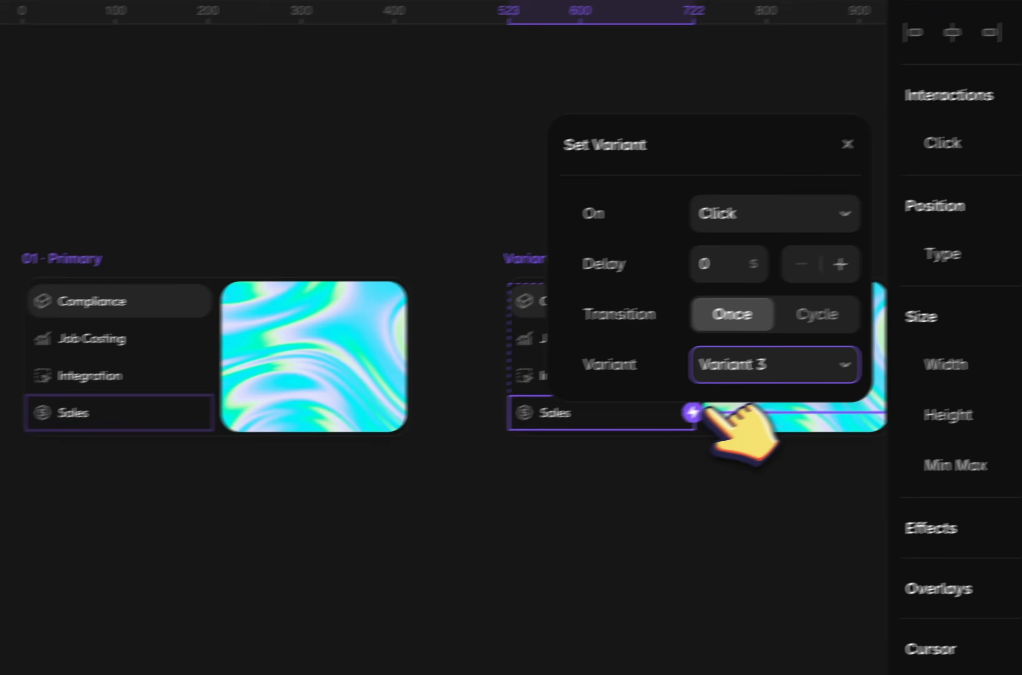
# Check where the click transitions of Variant 2's Sales and Integration items and variant 01's Job Costing item lead
pyautogui.hscroll(10, 480, 454)
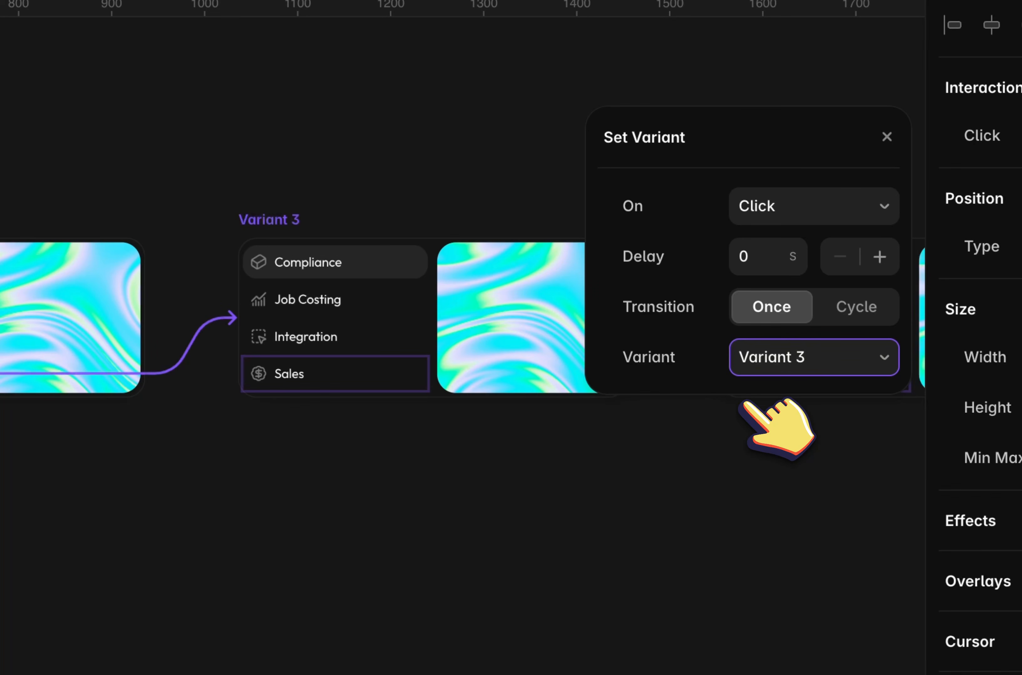
pyautogui.hscroll(-10, 570, 353)
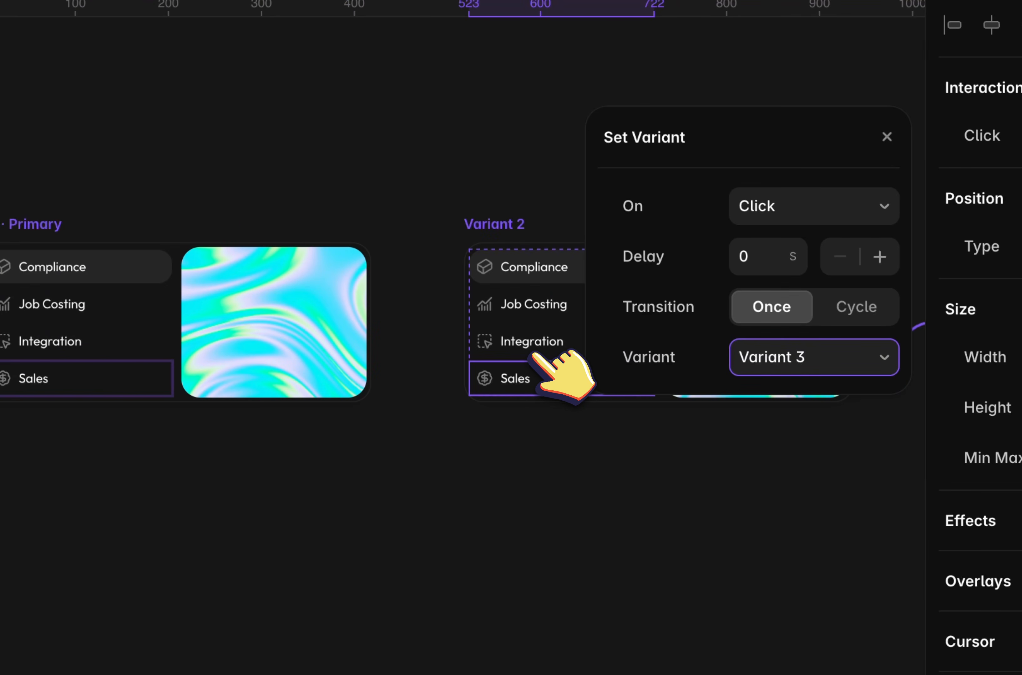
pyautogui.click(534, 352)
pyautogui.hscroll(6, 533, 352)
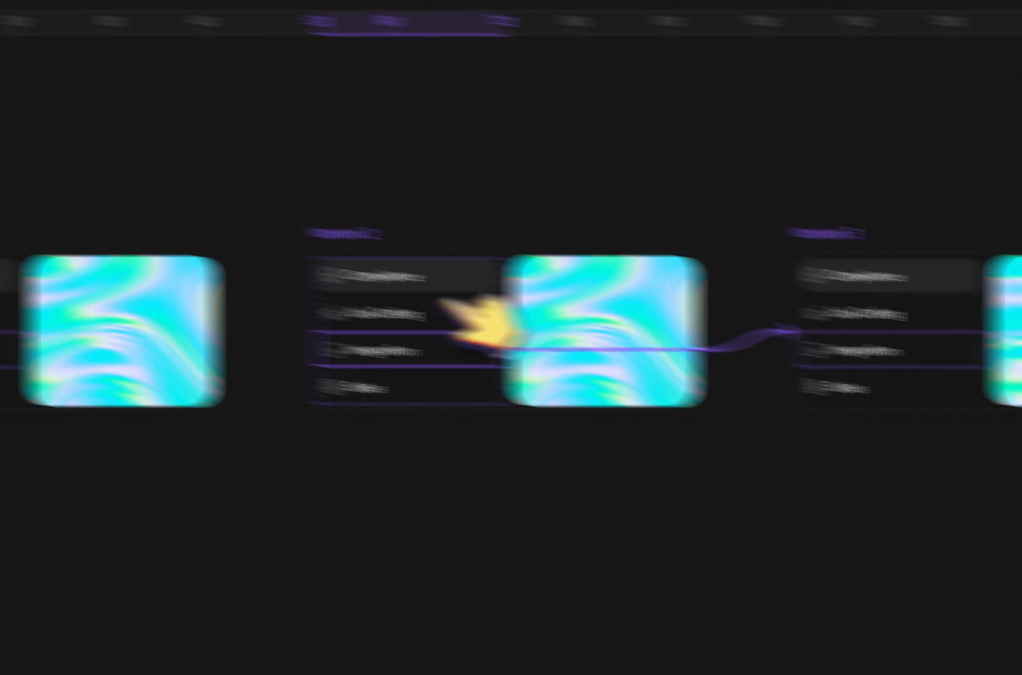
pyautogui.click(263, 365)
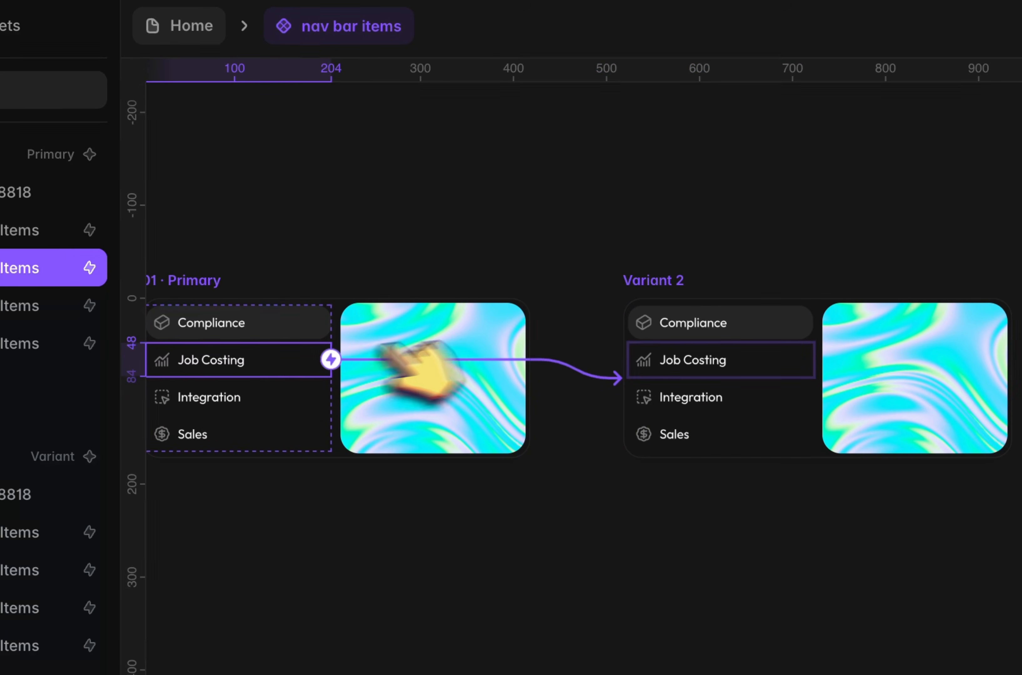
pyautogui.hscroll(-3, 536, 333)
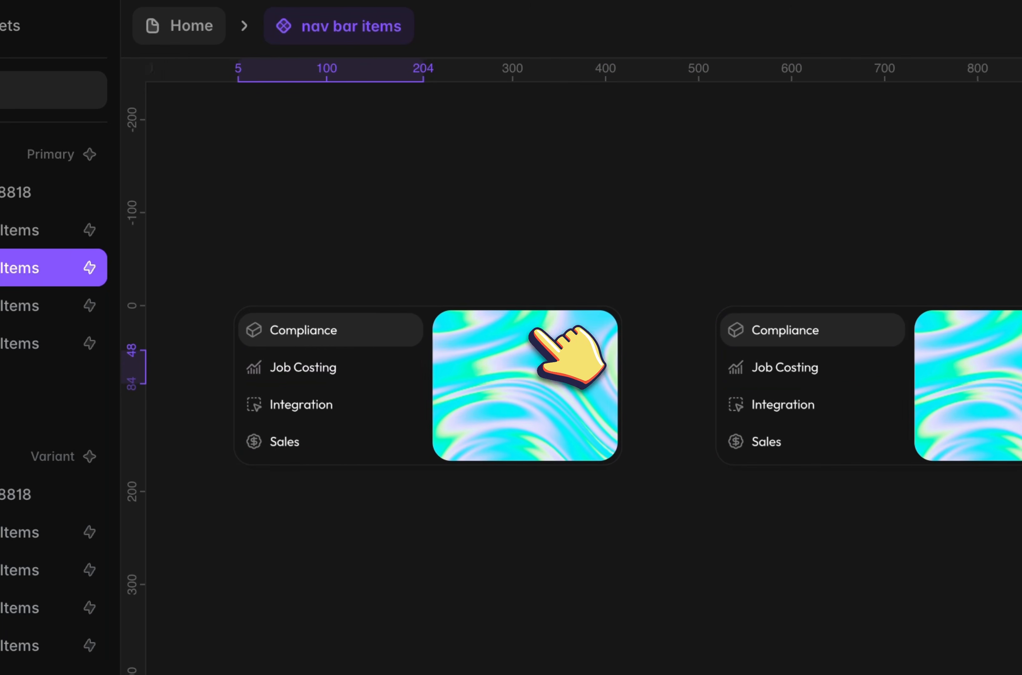
# In Variant 2, set the Compliance item to the default variant and the Job Costing item to Active
pyautogui.click(788, 337)
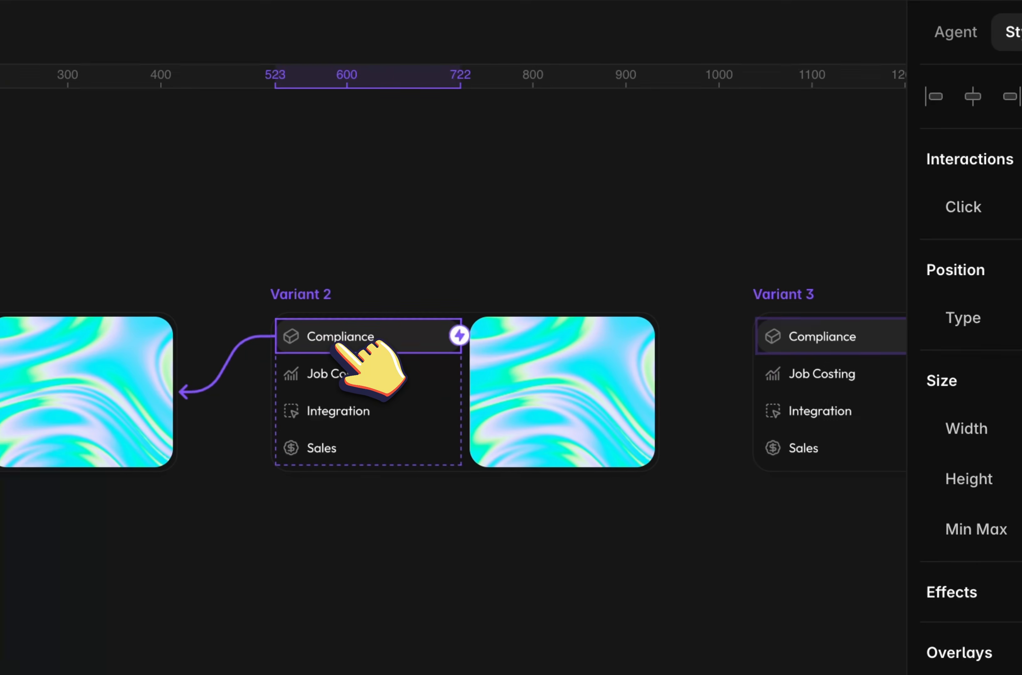
pyautogui.scroll(-6, 856, 432)
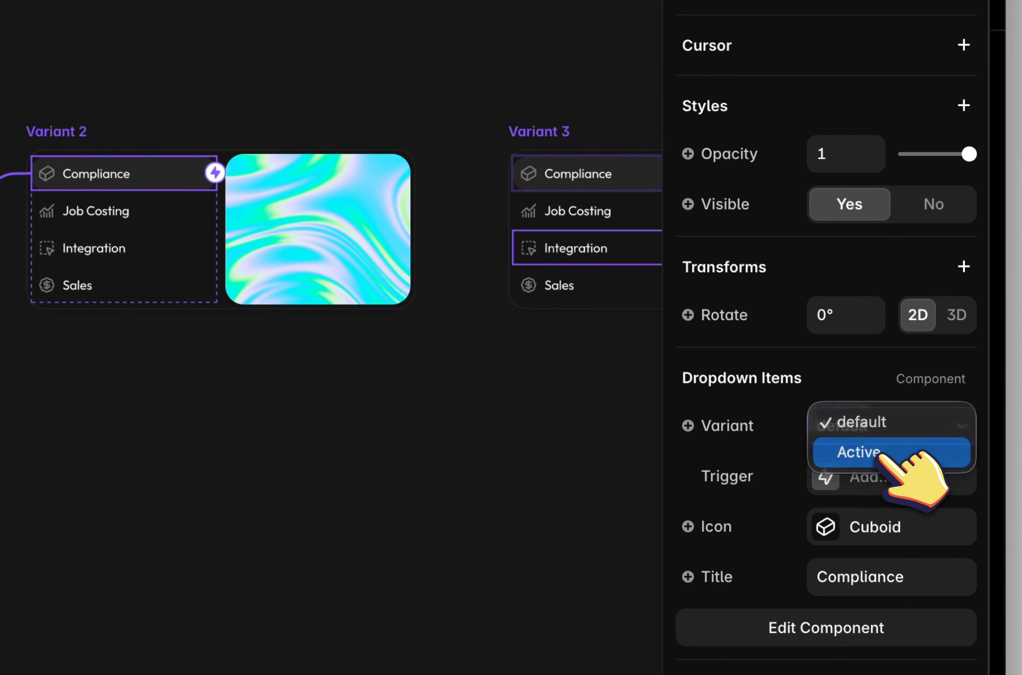
pyautogui.click(877, 454)
pyautogui.click(157, 208)
pyautogui.scroll(-10, 834, 438)
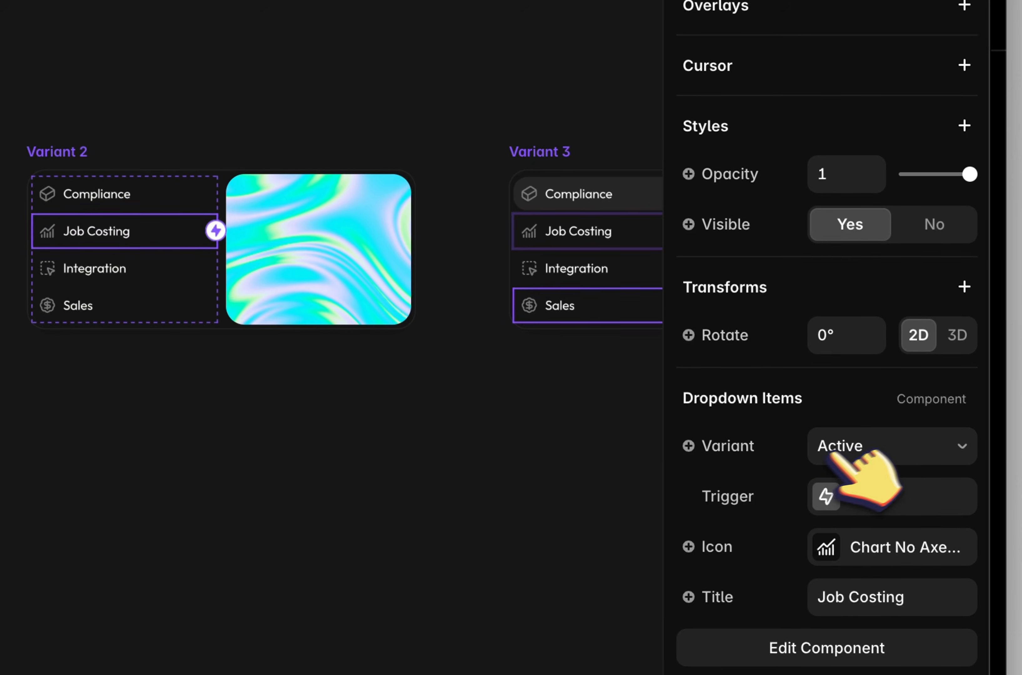
pyautogui.click(867, 438)
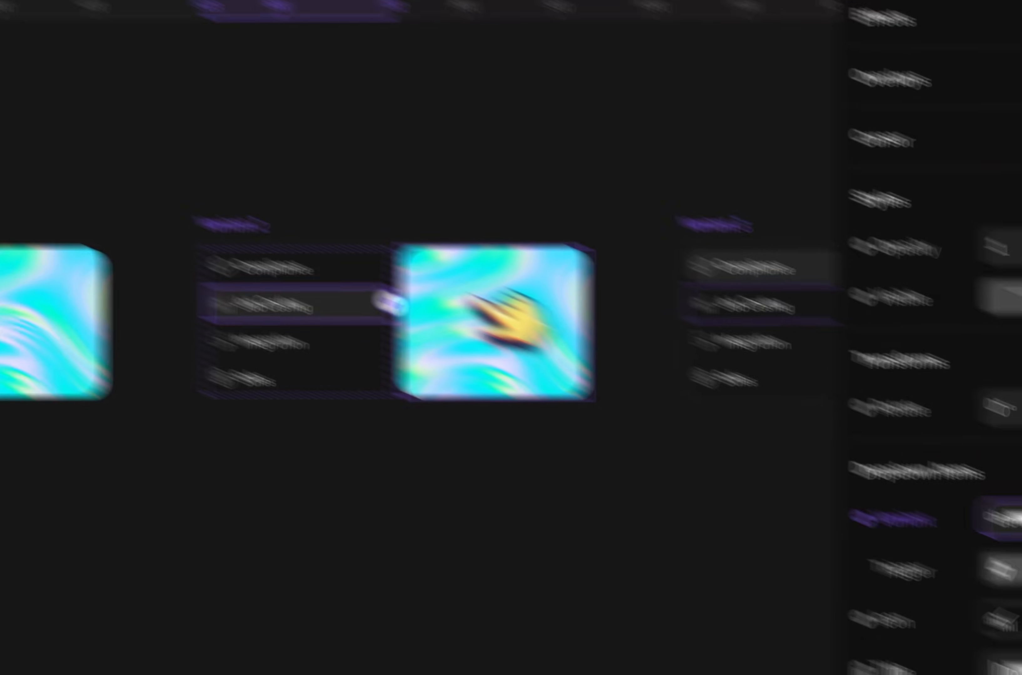
# Insert the blue and orange Liquid Gradient shader into Variant 2's image frame, above the Holo shader
pyautogui.click(307, 231)
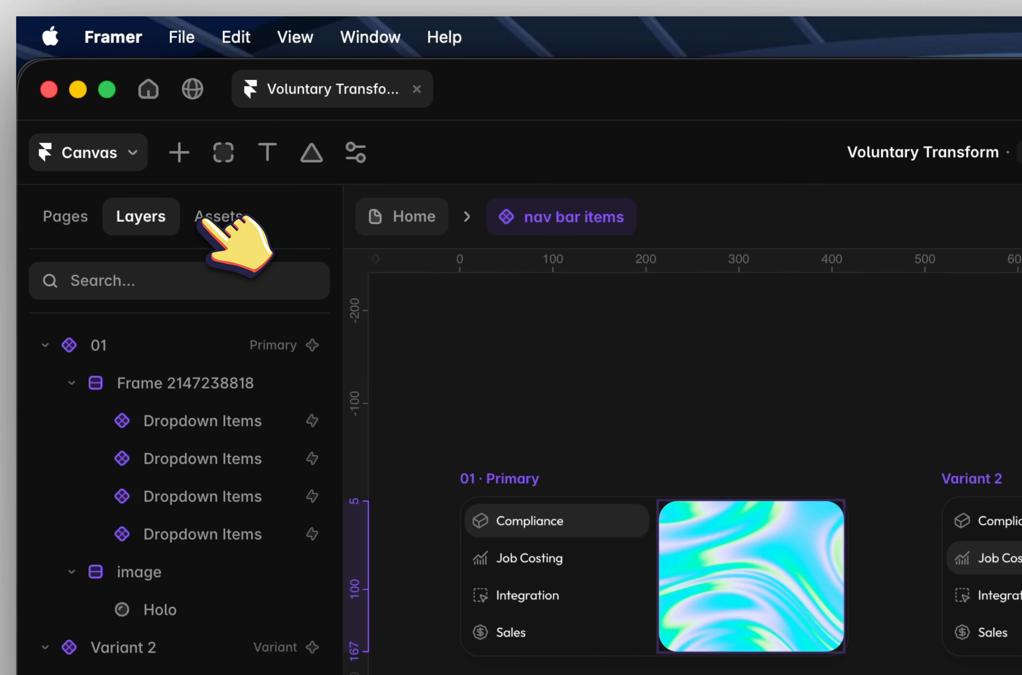
pyautogui.click(219, 217)
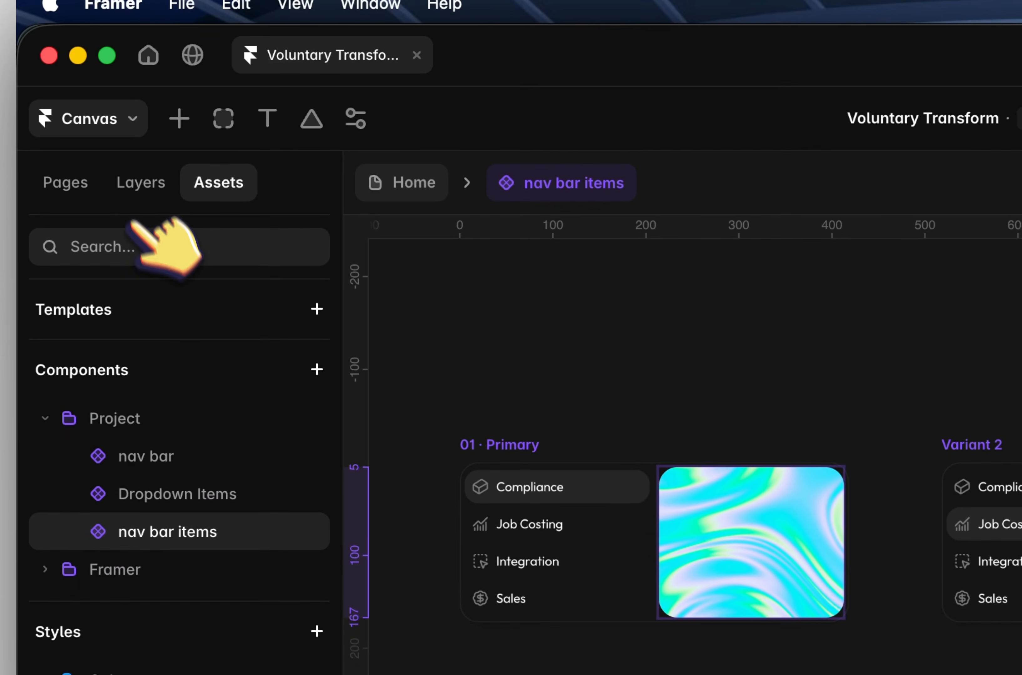
pyautogui.click(173, 228)
pyautogui.click(177, 115)
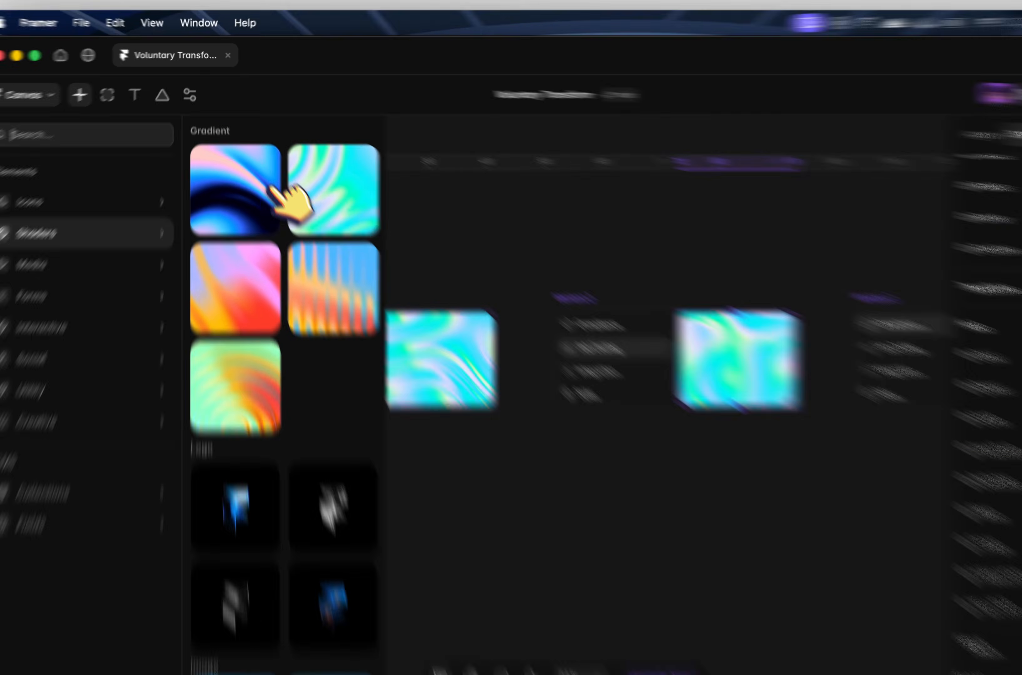
pyautogui.moveTo(259, 161); pyautogui.dragTo(633, 292)
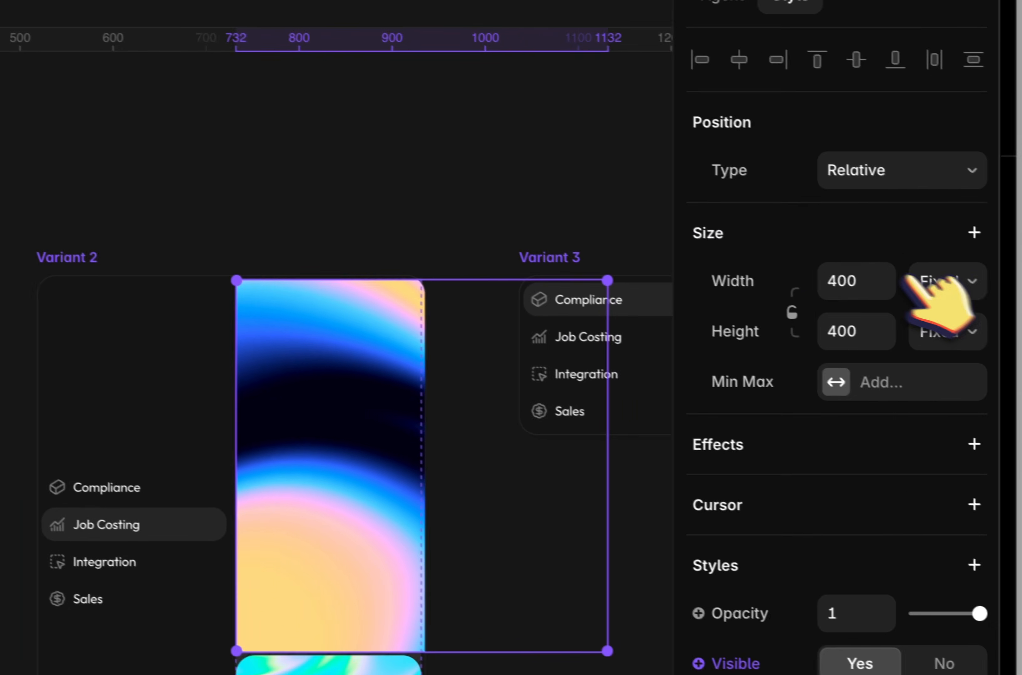
# Set the Liquid Gradient's width to Fill and its height to 162, matching the Holo shader in Variant 2
pyautogui.click(921, 278)
pyautogui.click(923, 336)
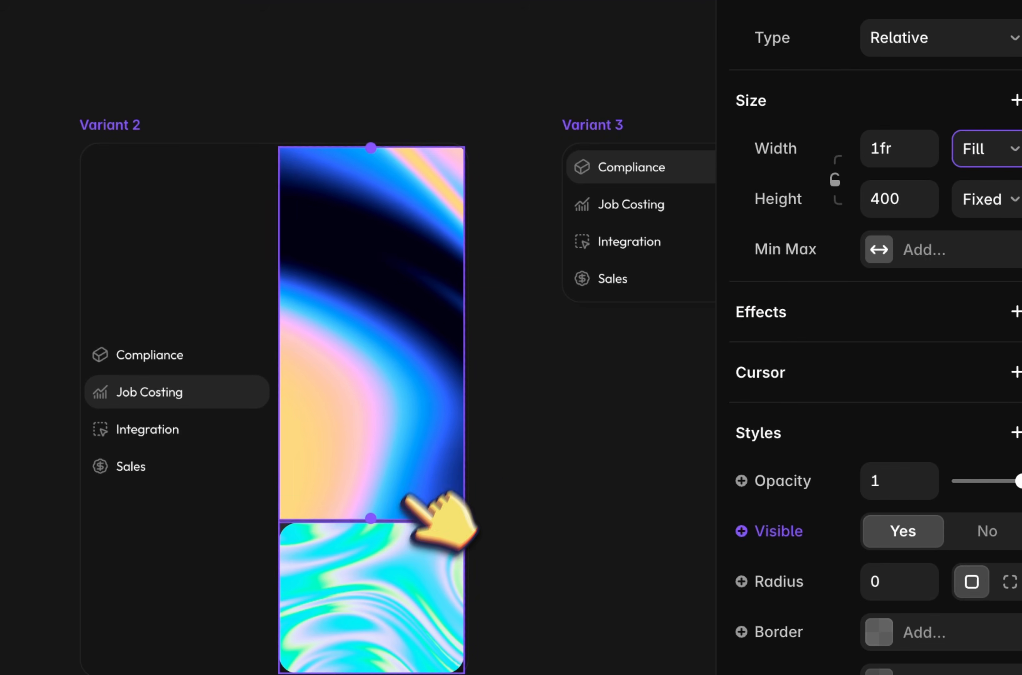
pyautogui.click(314, 658)
pyautogui.scroll(7, 870, 61)
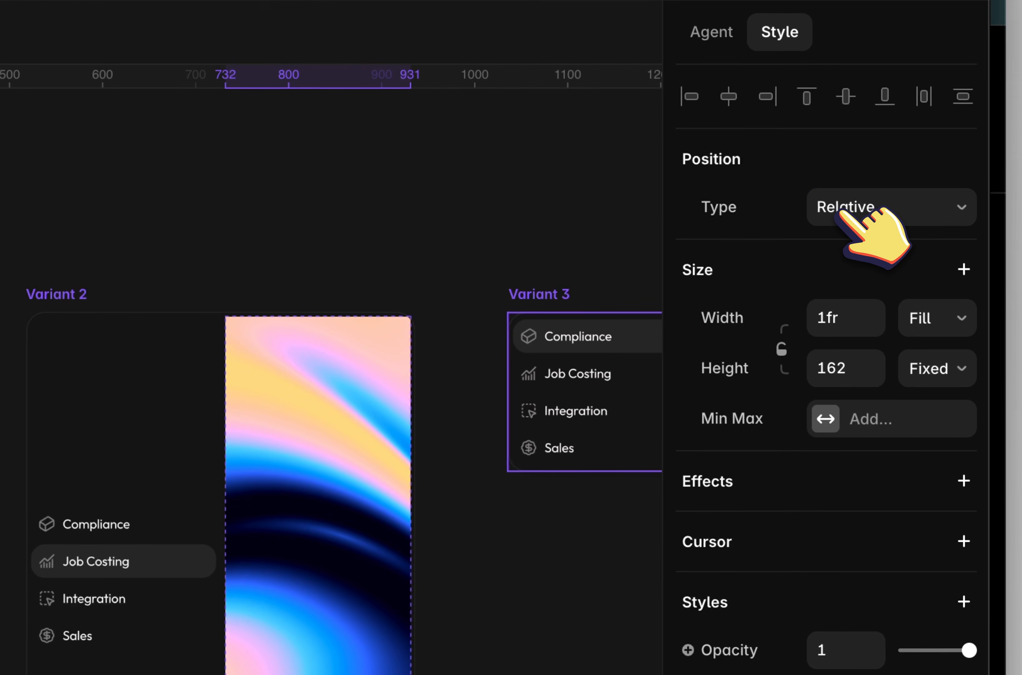
pyautogui.click(371, 454)
pyautogui.click(835, 368)
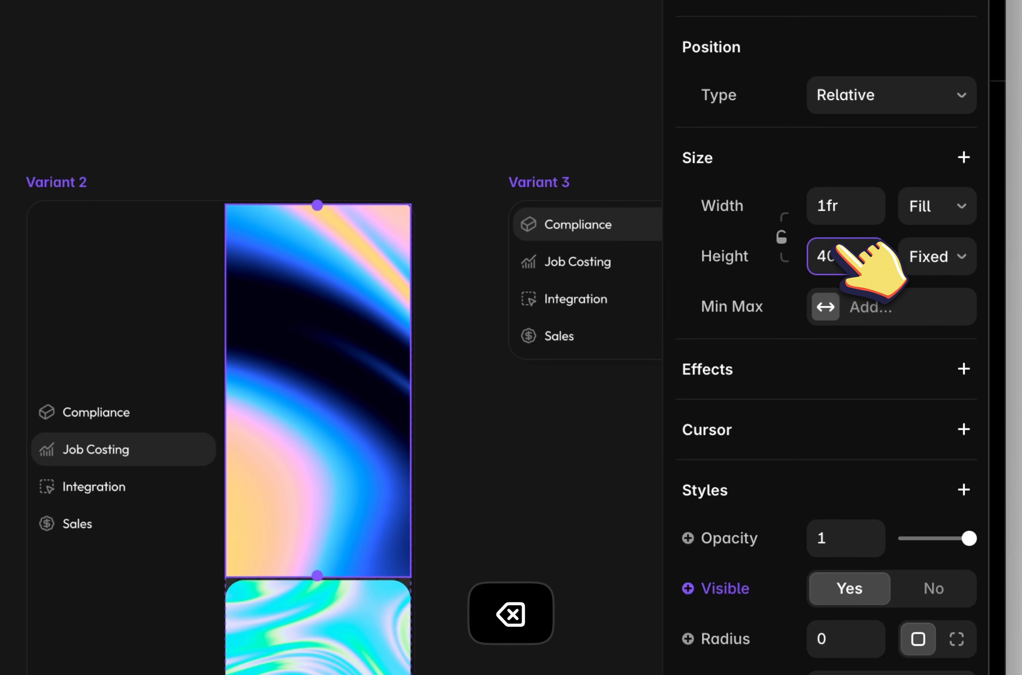
pyautogui.write('162')
pyautogui.press('Return')
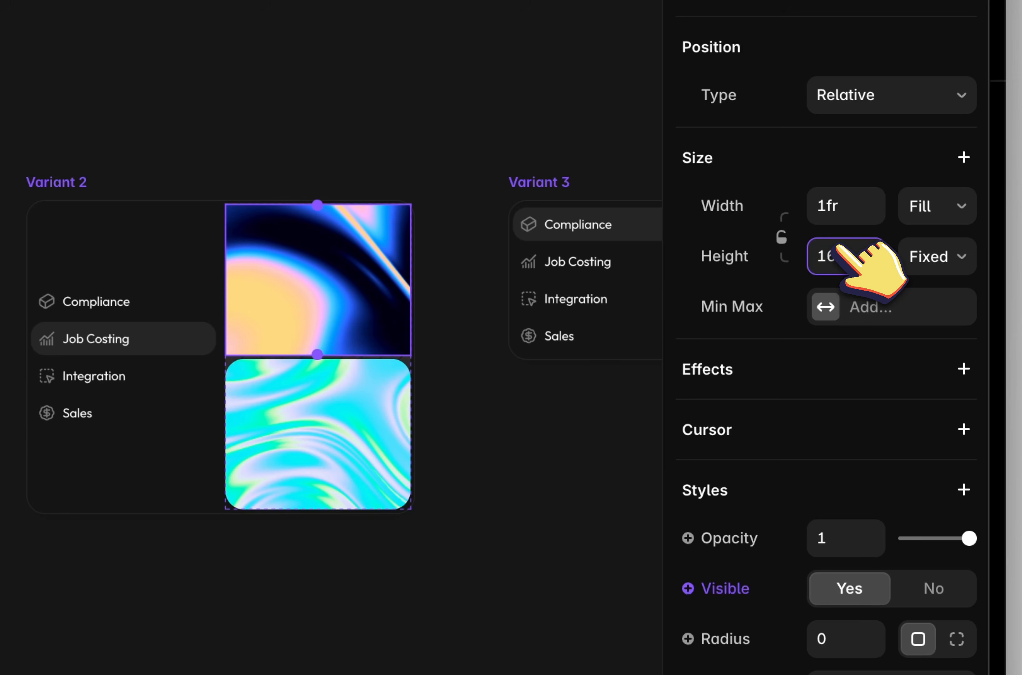
pyautogui.click(361, 437)
pyautogui.press('BackSpace')
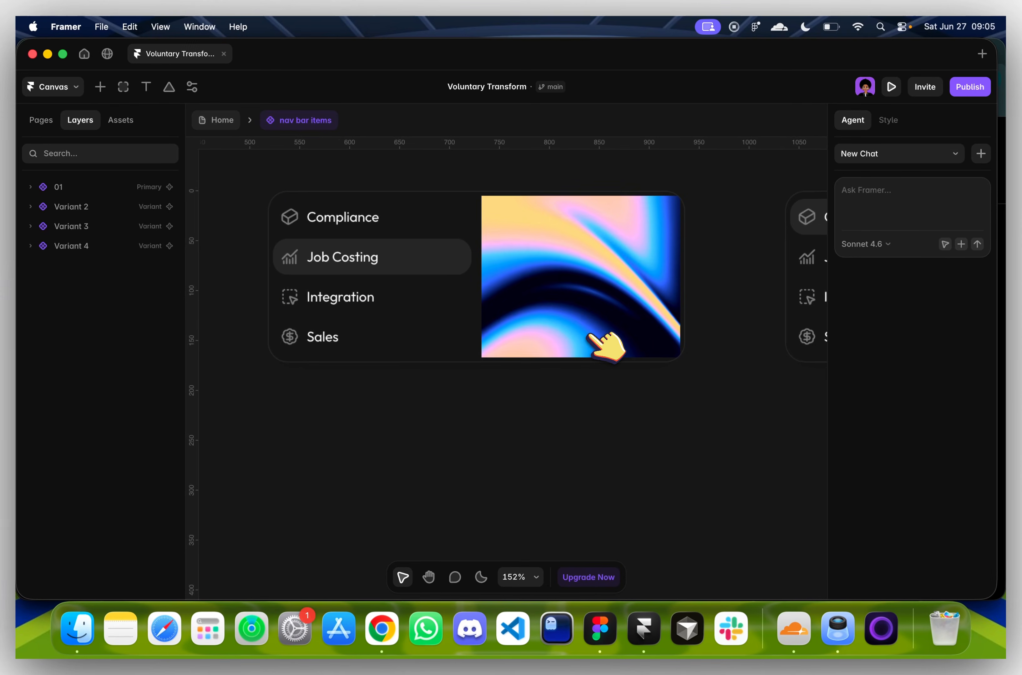
pyautogui.press('super+z')
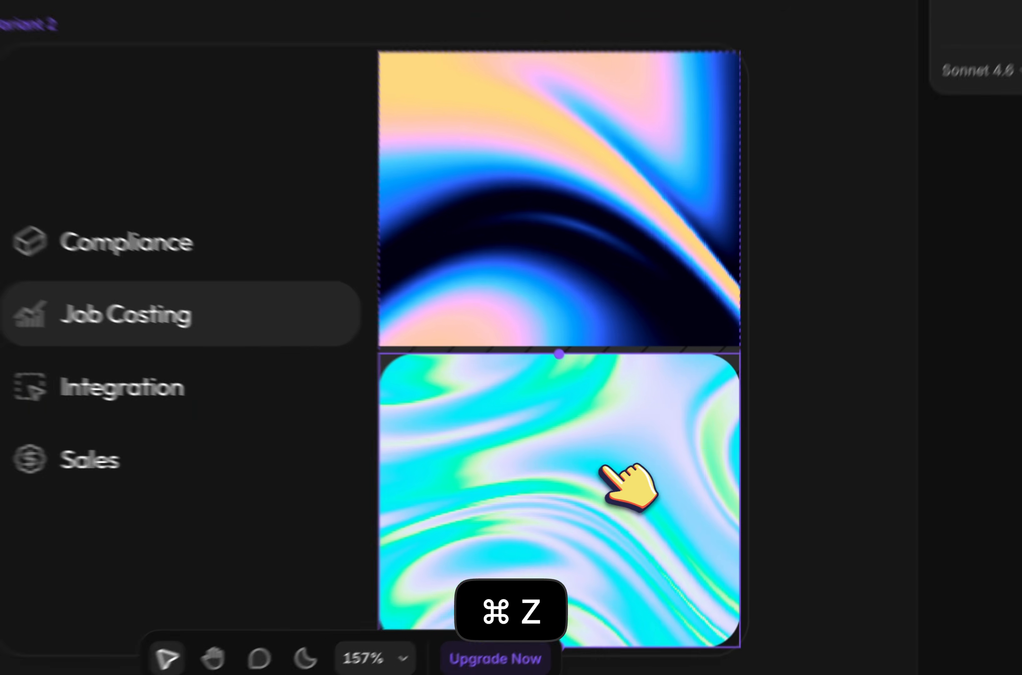
# Set the Liquid Gradient's corner radius to 20 and delete the Holo shader below it in Variant 2
pyautogui.click(651, 468)
pyautogui.scroll(-6, 905, 457)
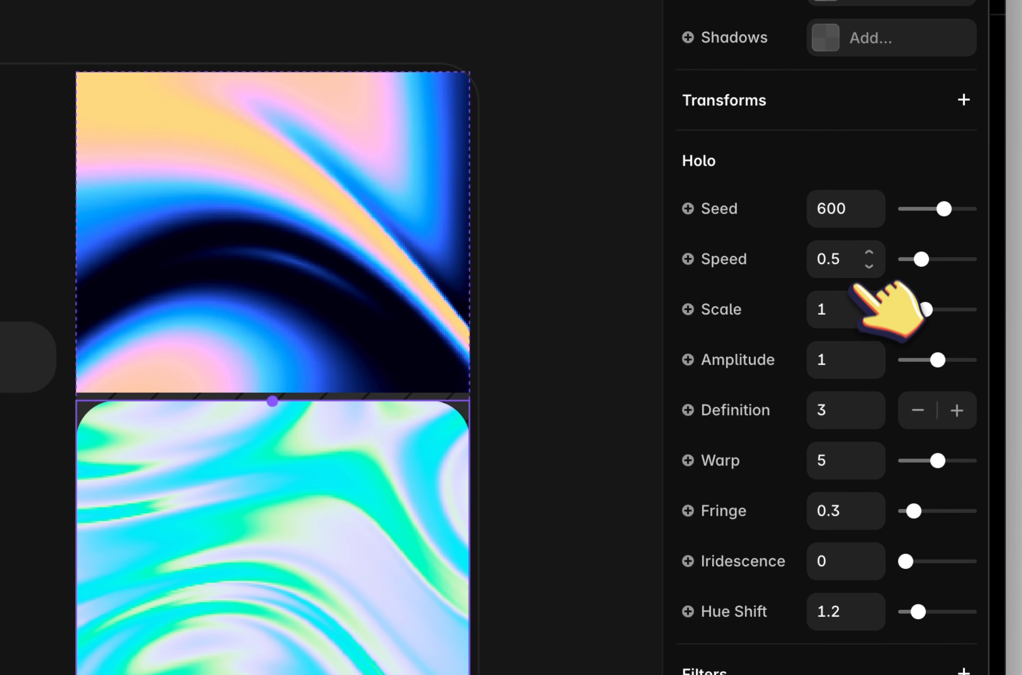
pyautogui.scroll(2, 868, 293)
pyautogui.click(350, 114)
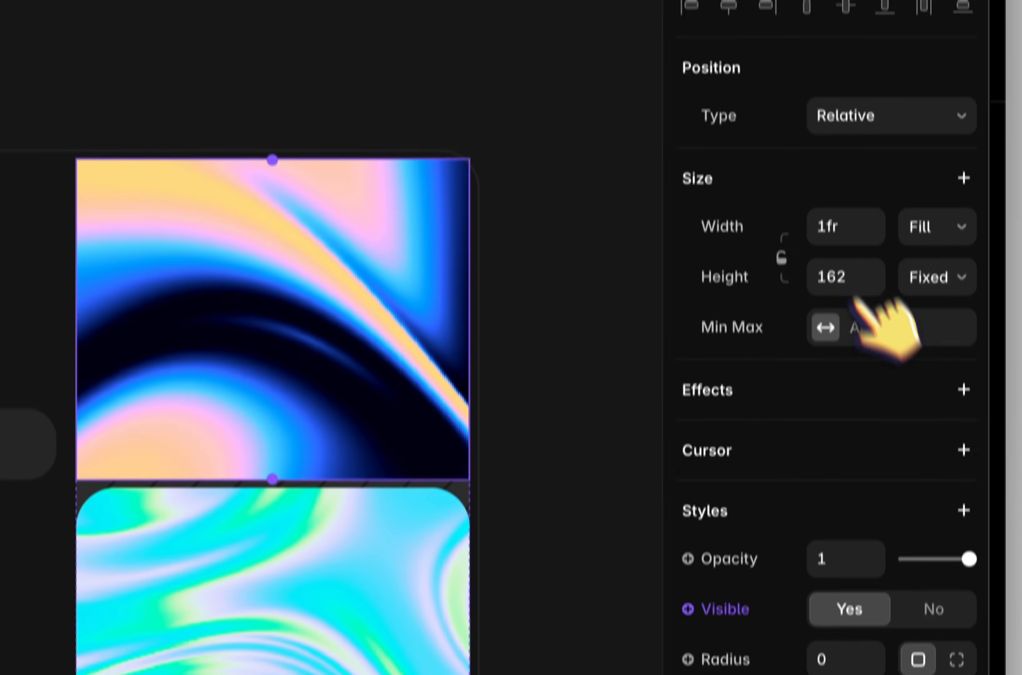
pyautogui.scroll(-7, 860, 315)
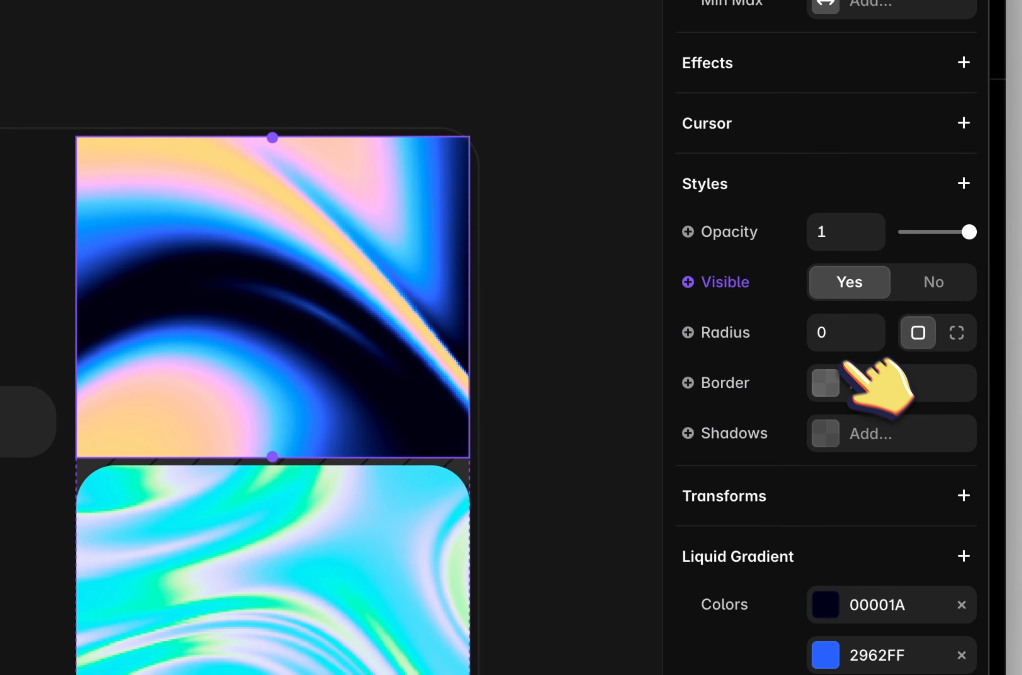
pyautogui.click(839, 333)
pyautogui.write('20')
pyautogui.click(424, 486)
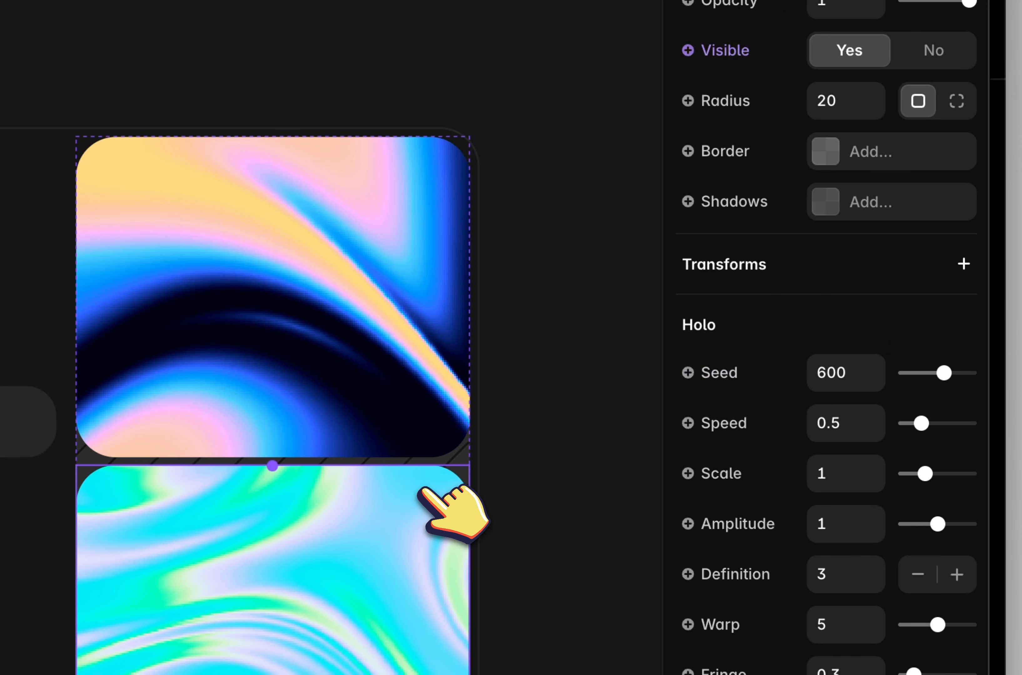
pyautogui.press('BackSpace')
# In Variant 3, set the Integration item to Active and the Compliance item to the default variant
pyautogui.scroll(-4, 517, 366)
pyautogui.hscroll(10, 543, 394)
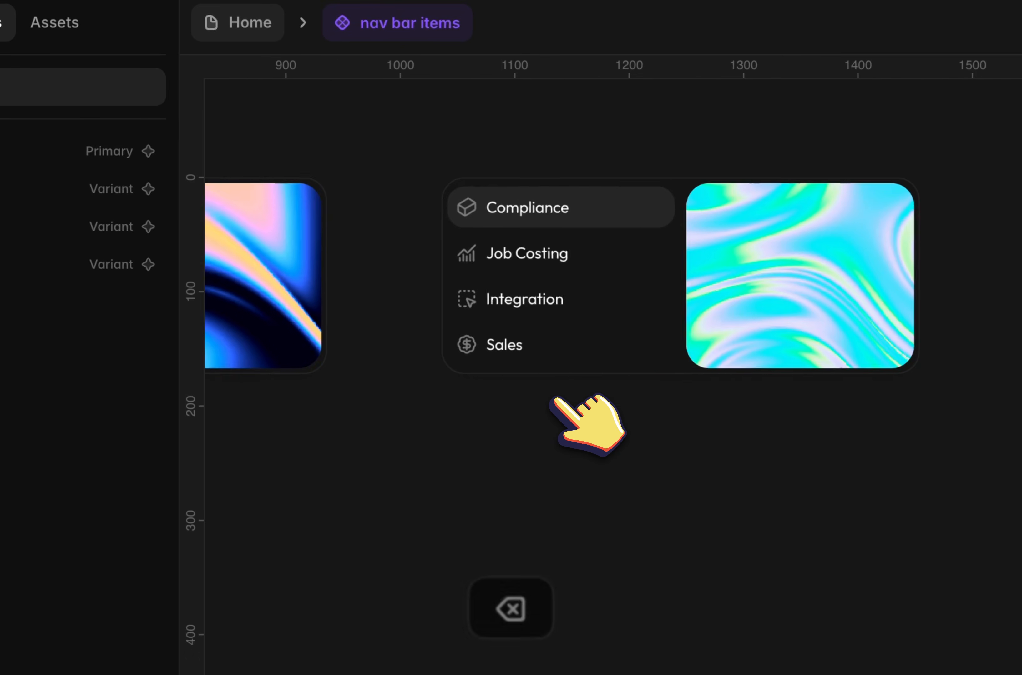
pyautogui.click(477, 289)
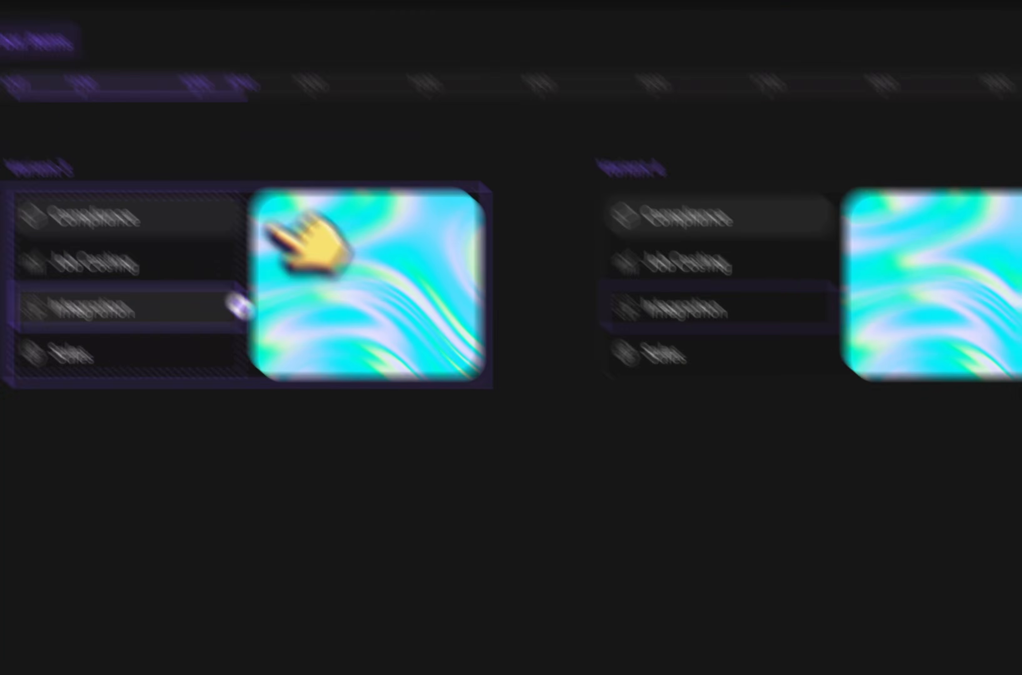
pyautogui.click(337, 346)
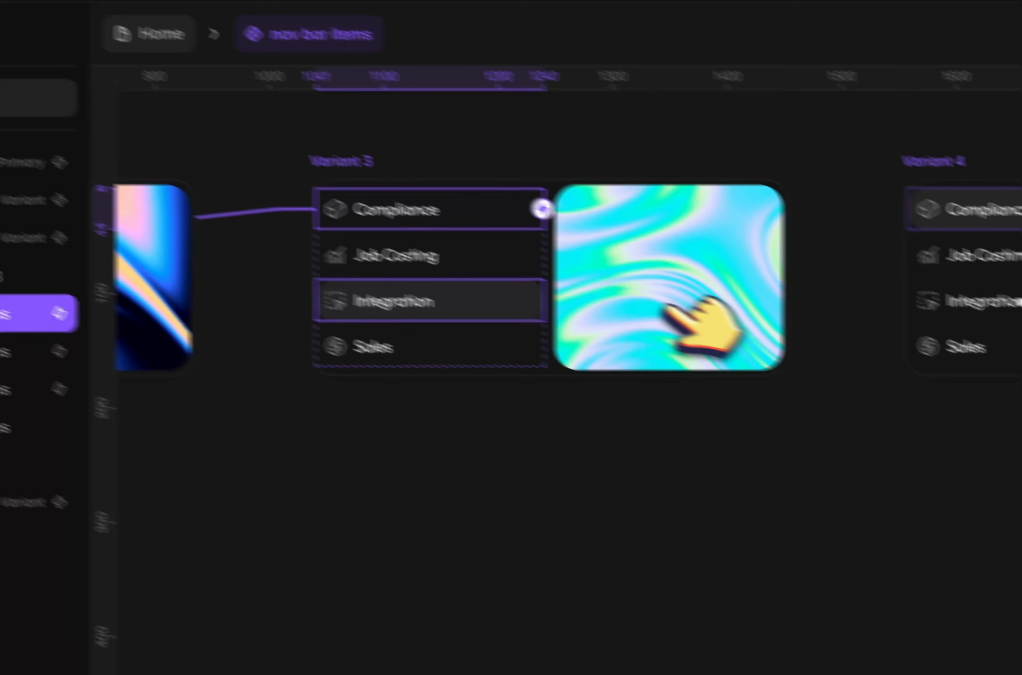
# Insert the orange and blue Bands shader into Variant 3's image frame, above the Holo shader
pyautogui.click(664, 304)
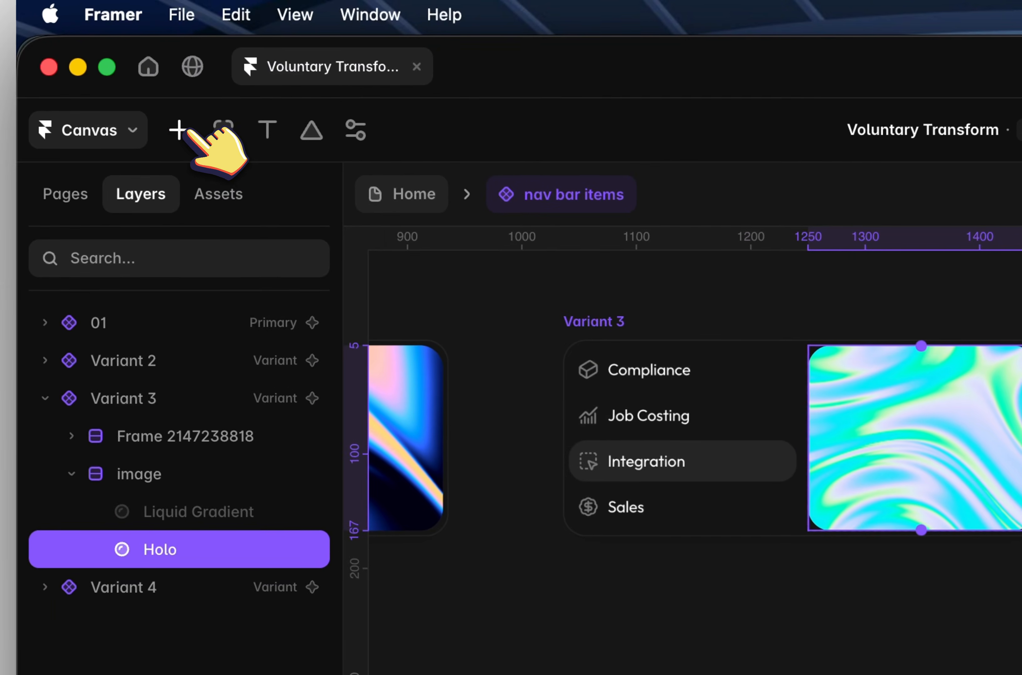
pyautogui.click(180, 131)
pyautogui.moveTo(289, 352)
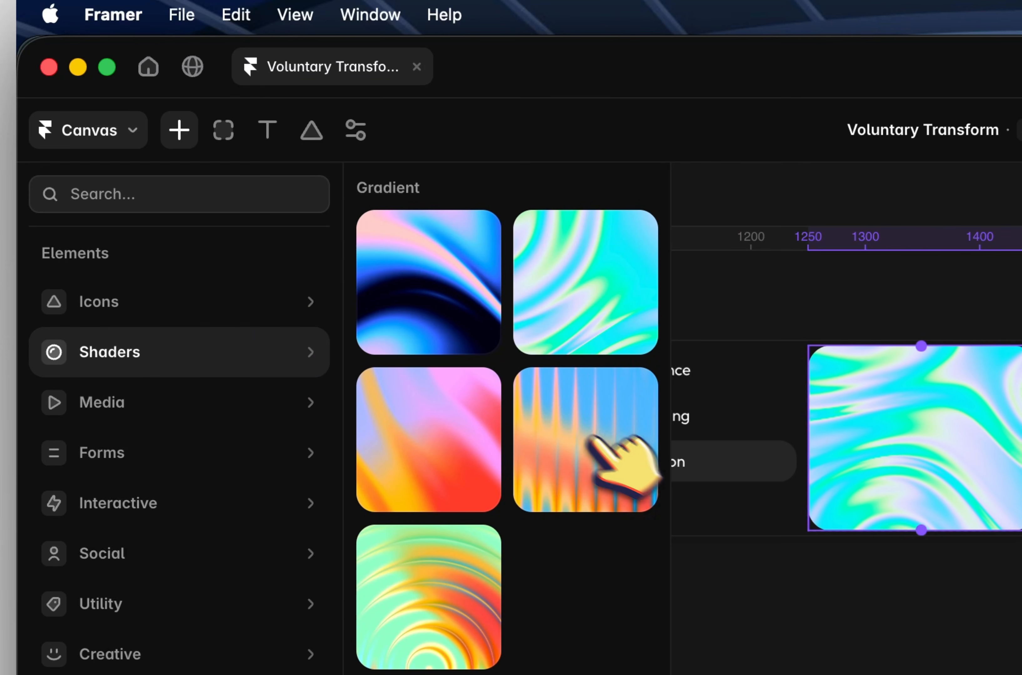
pyautogui.moveTo(631, 461); pyautogui.dragTo(893, 483)
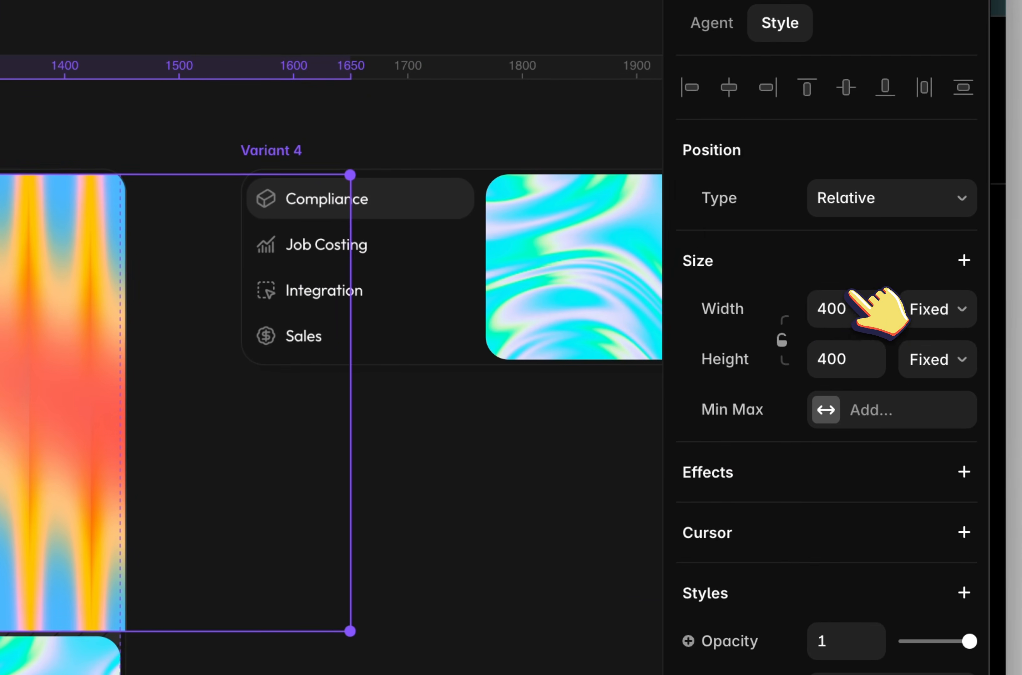
# Set the Bands shader's width to Fill and its height to 162 in Variant 3
pyautogui.click(851, 293)
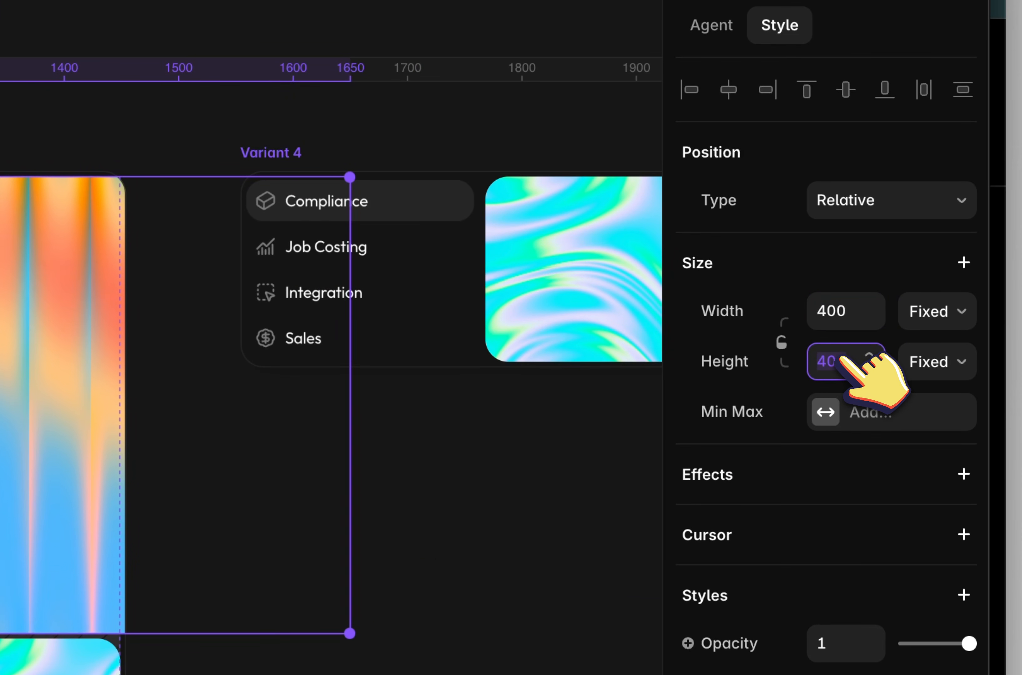
pyautogui.click(938, 328)
pyautogui.click(940, 366)
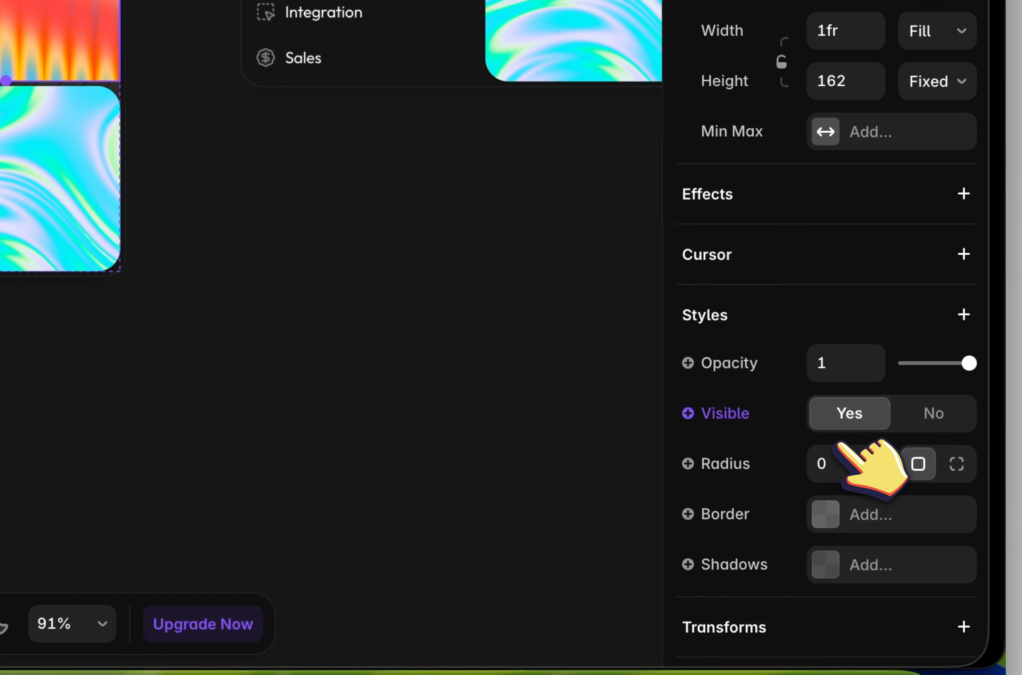
# Set the Bands shader's corner radius to 20 and delete the Holo shader below it in Variant 3
pyautogui.click(4, 189)
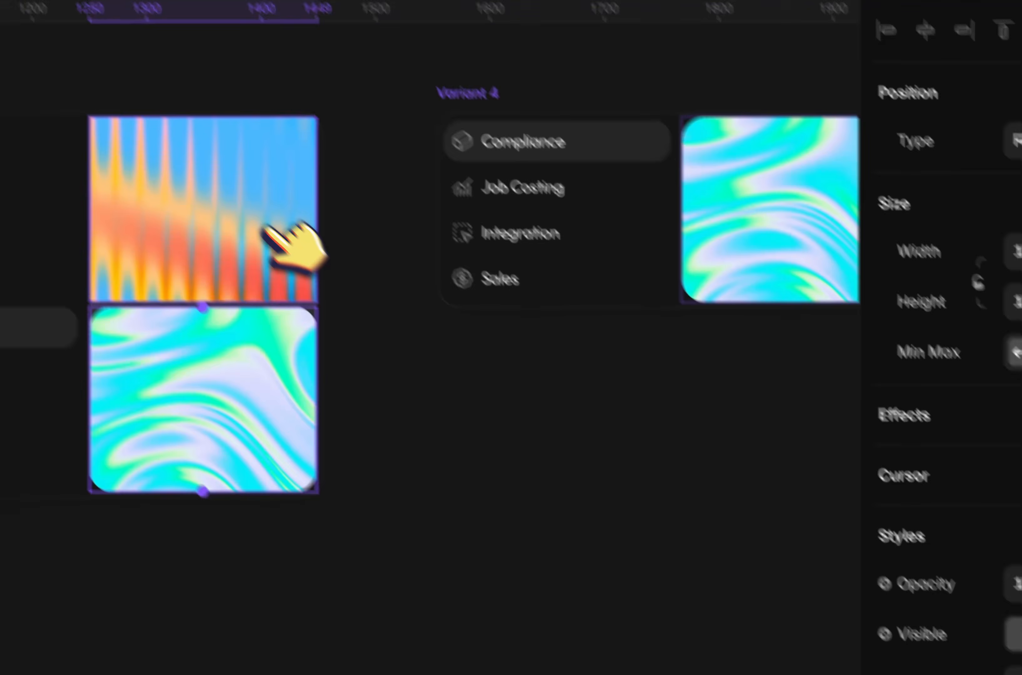
pyautogui.click(262, 228)
pyautogui.click(832, 344)
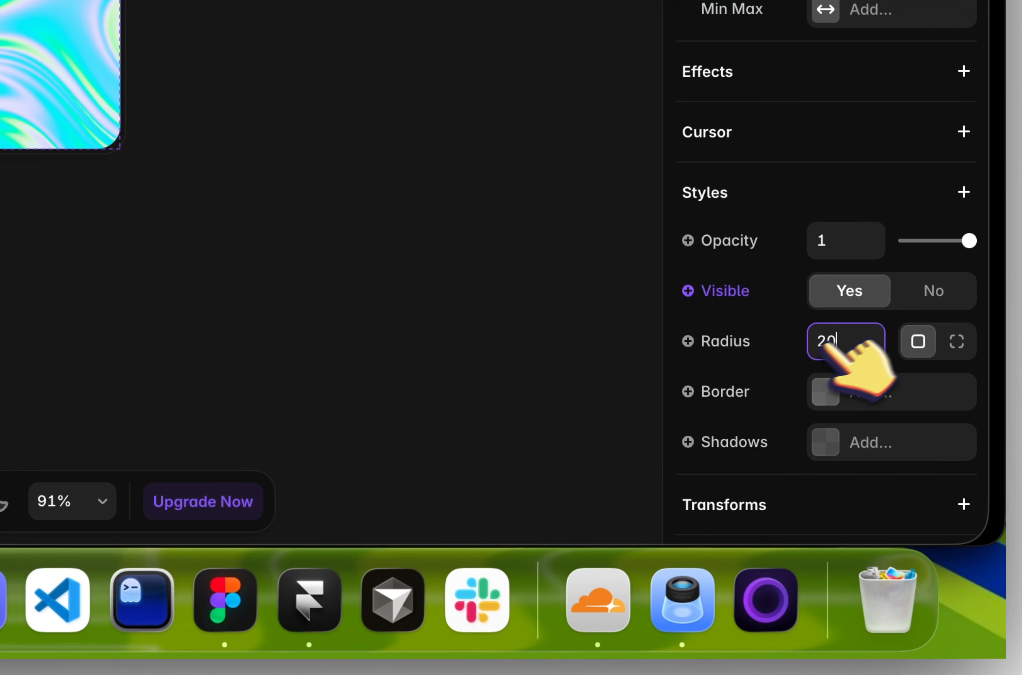
pyautogui.write('20')
pyautogui.press('BackSpace')
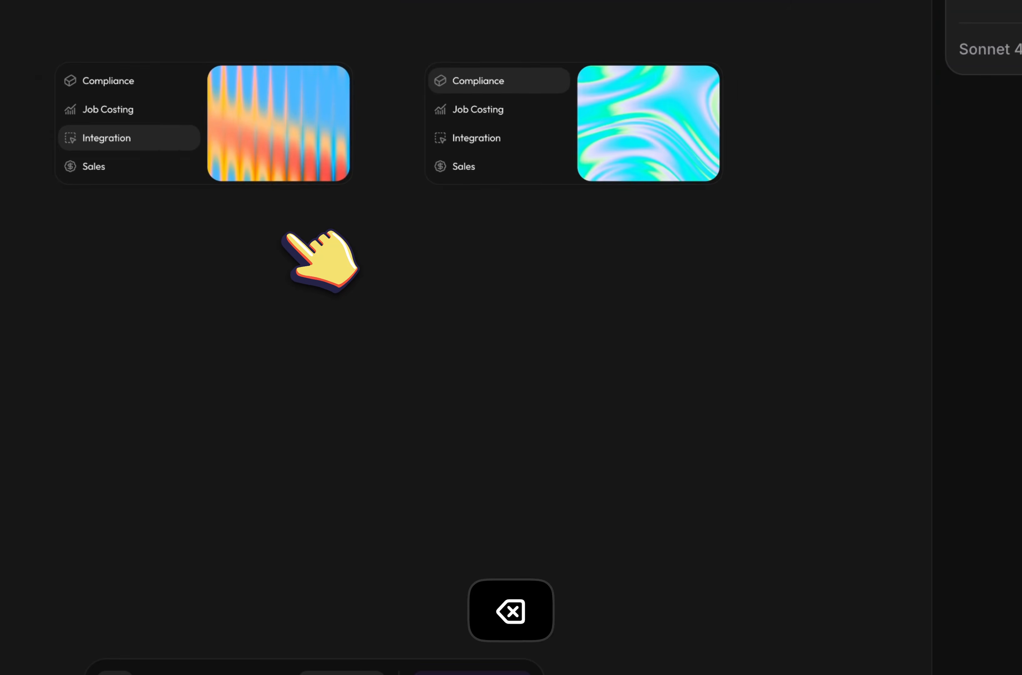
# Insert the green and orange Rings shader into Variant 4's image frame, above the Holo shader
pyautogui.hscroll(5, 315, 211)
pyautogui.click(388, 145)
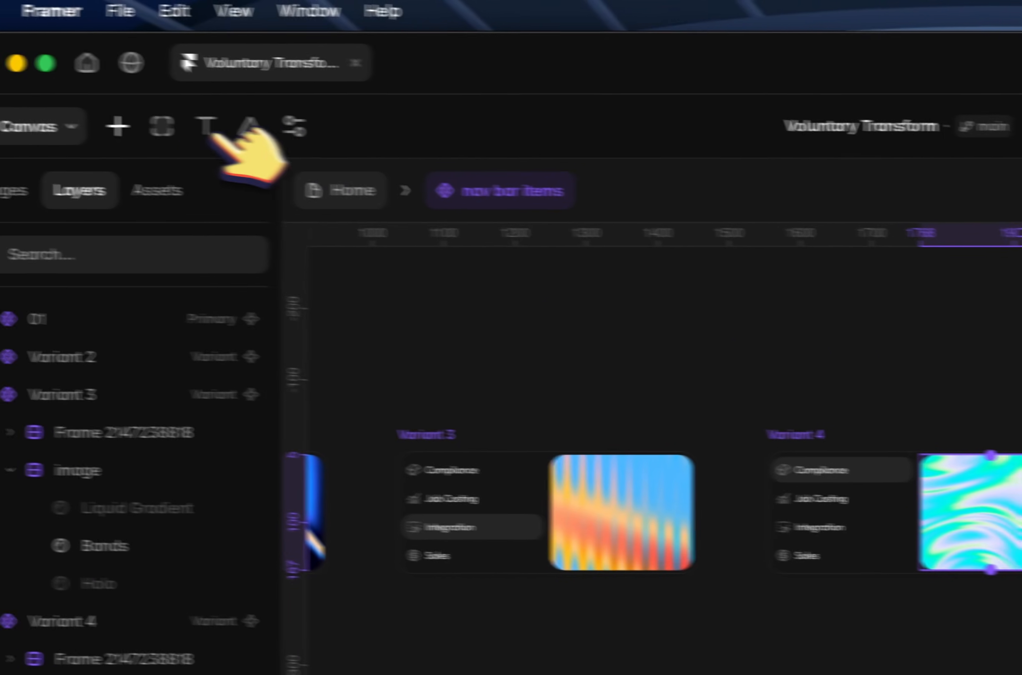
pyautogui.click(118, 127)
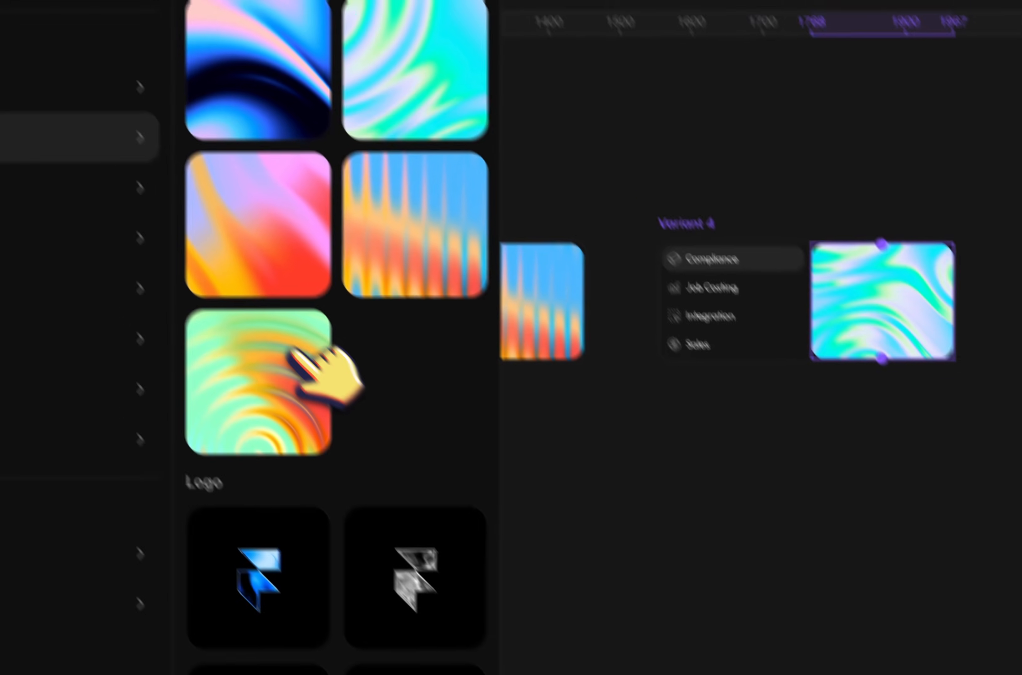
pyautogui.moveTo(468, 566); pyautogui.dragTo(1019, 533)
pyautogui.moveTo(347, 327); pyautogui.dragTo(370, 303)
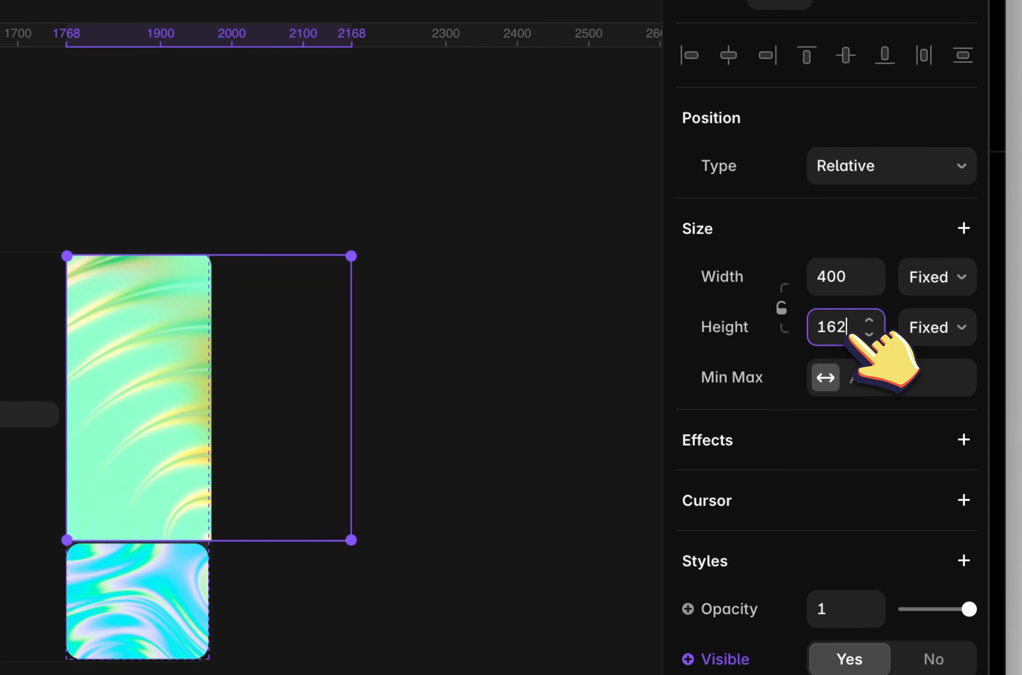
# Set the Rings shader's height to 162 and its width to Fill in Variant 4
pyautogui.press('Return')
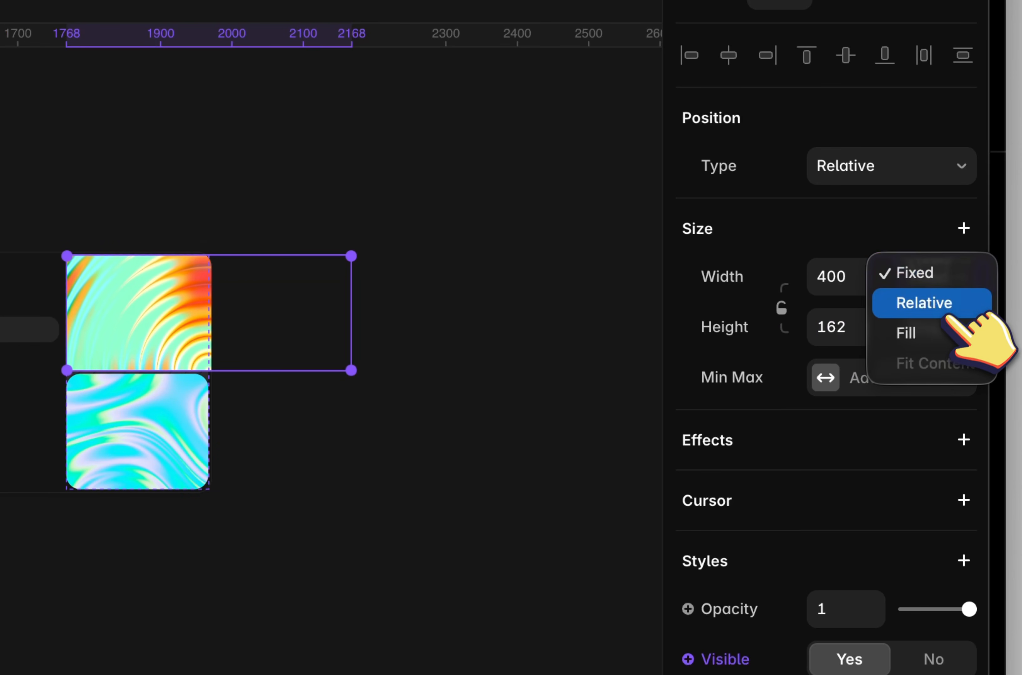
pyautogui.click(947, 322)
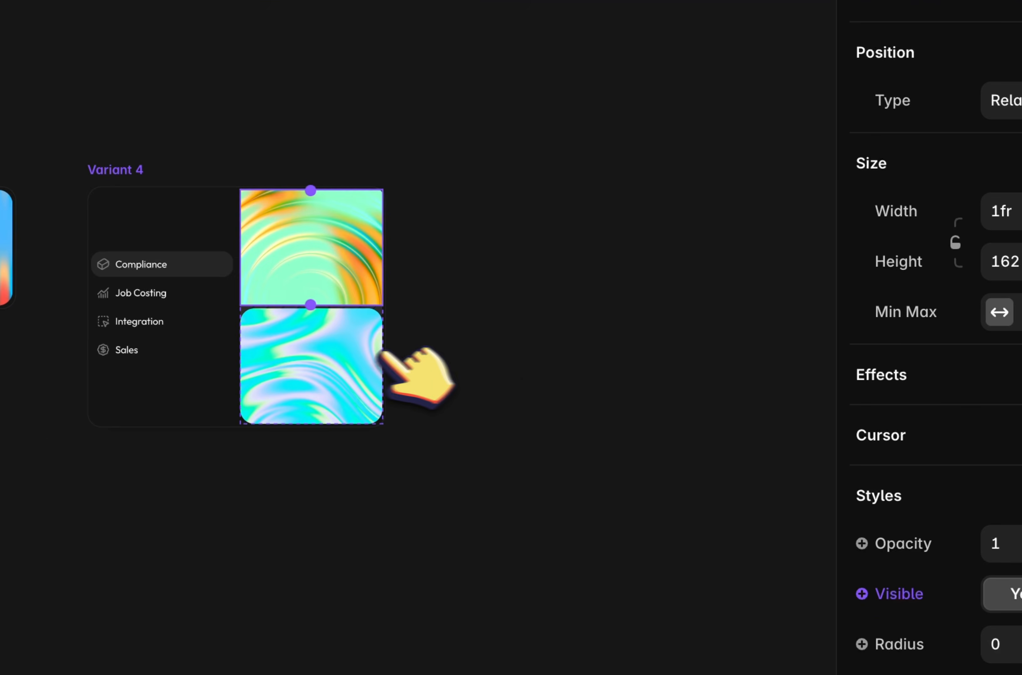
# Delete the Holo shader below Rings in Variant 4 and round the Rings shader's corners like the other variants' shaders
pyautogui.click(170, 418)
pyautogui.press('BackSpace')
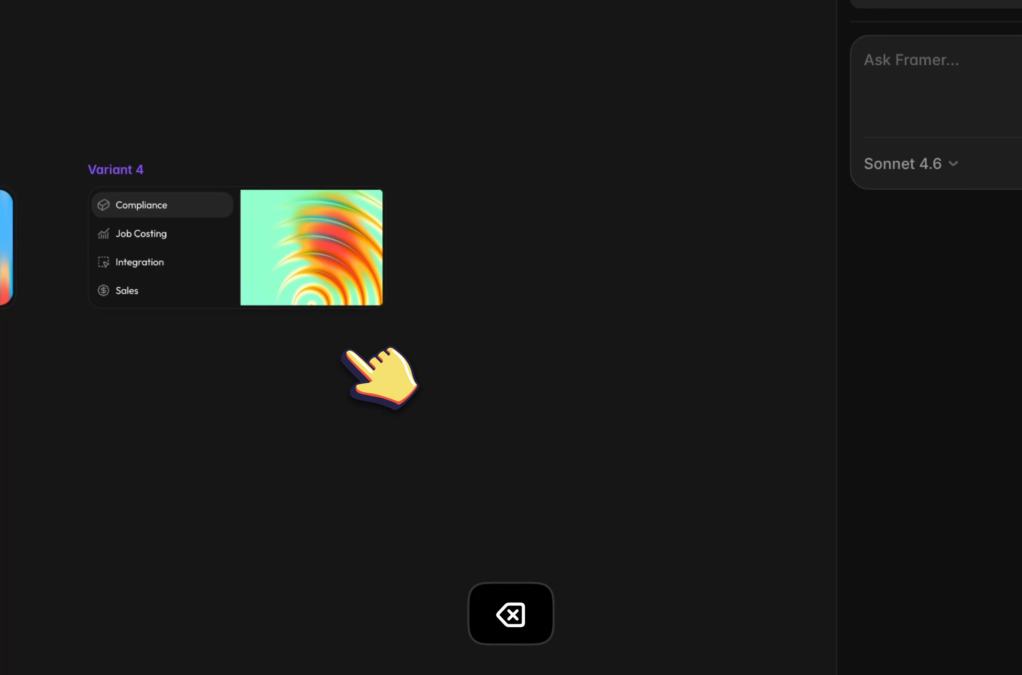
pyautogui.click(316, 261)
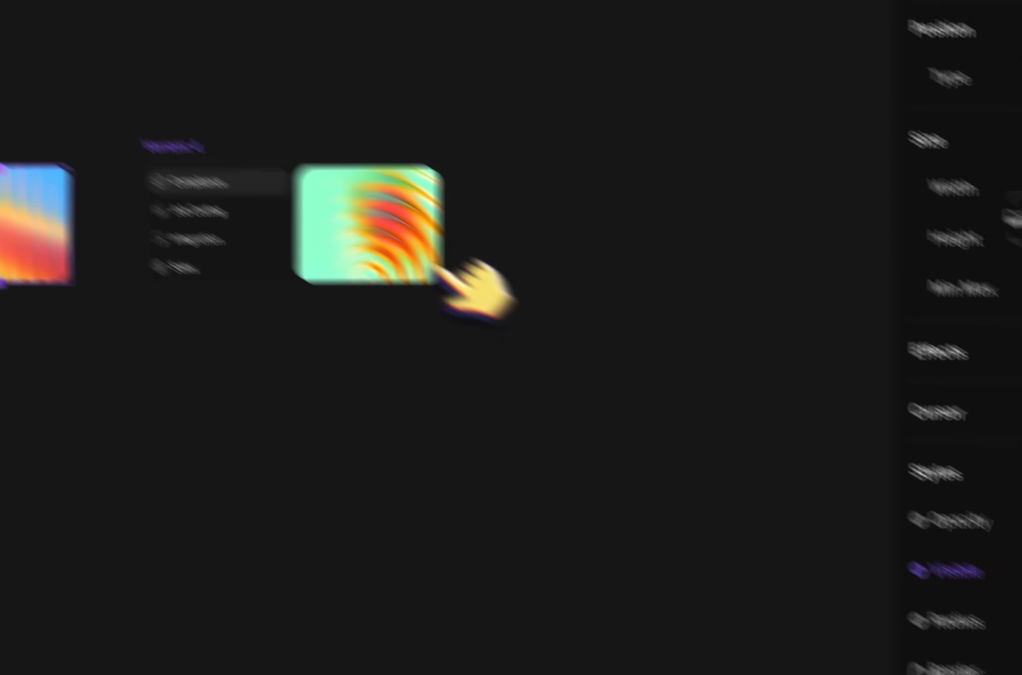
# In Variant 4, set the Sales item to Active and the Compliance item to the default variant
pyautogui.click(214, 266)
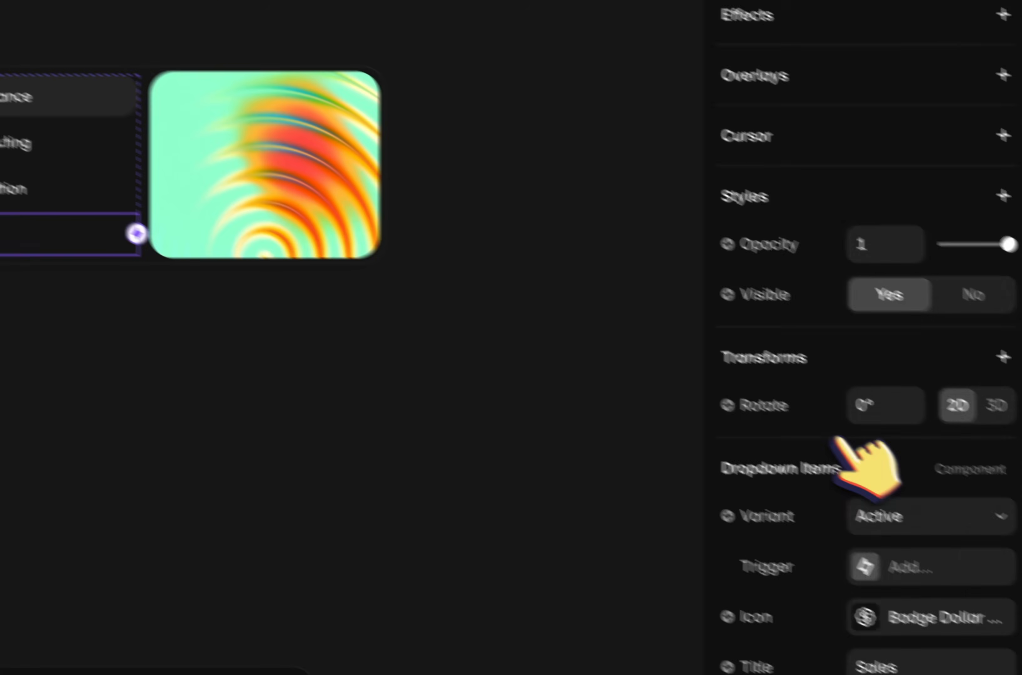
pyautogui.scroll(-3, 836, 440)
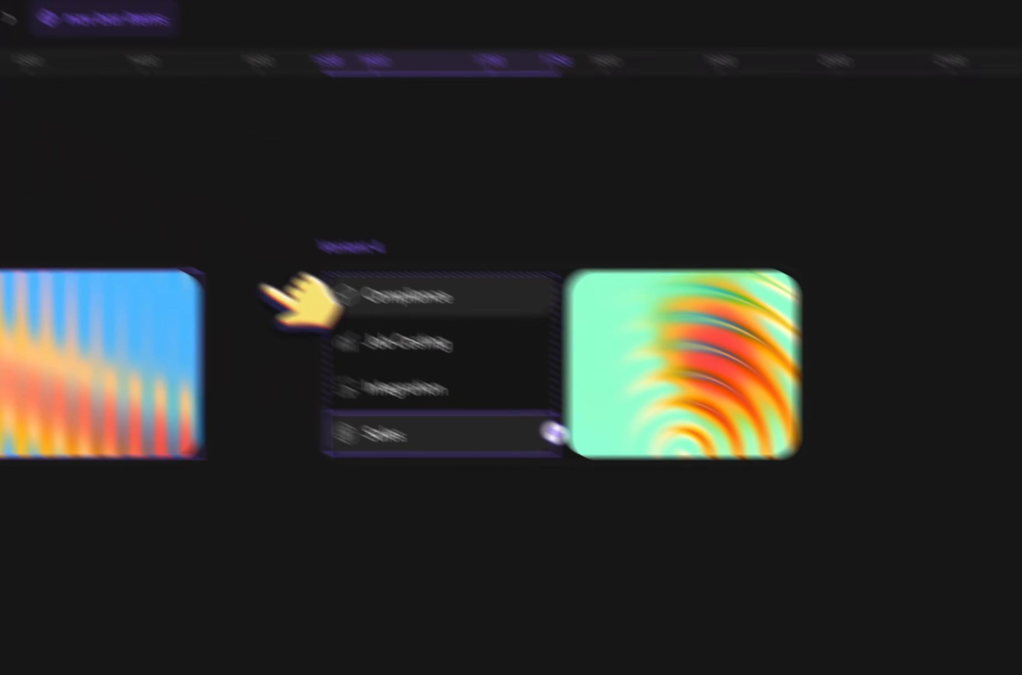
pyautogui.click(32, 81)
pyautogui.scroll(-2, 875, 452)
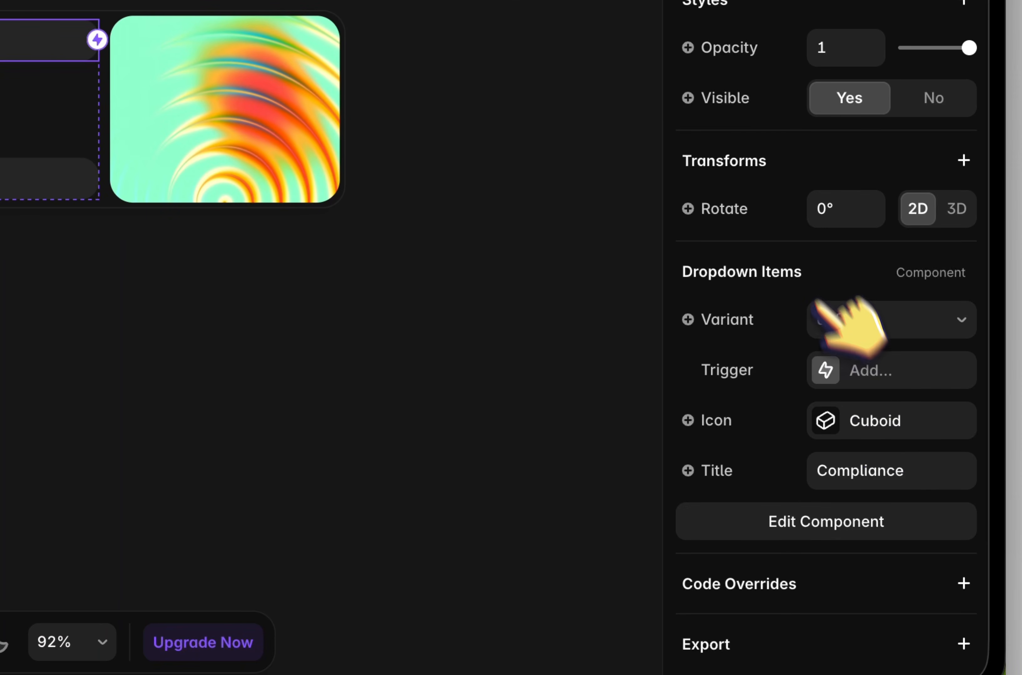
pyautogui.click(875, 351)
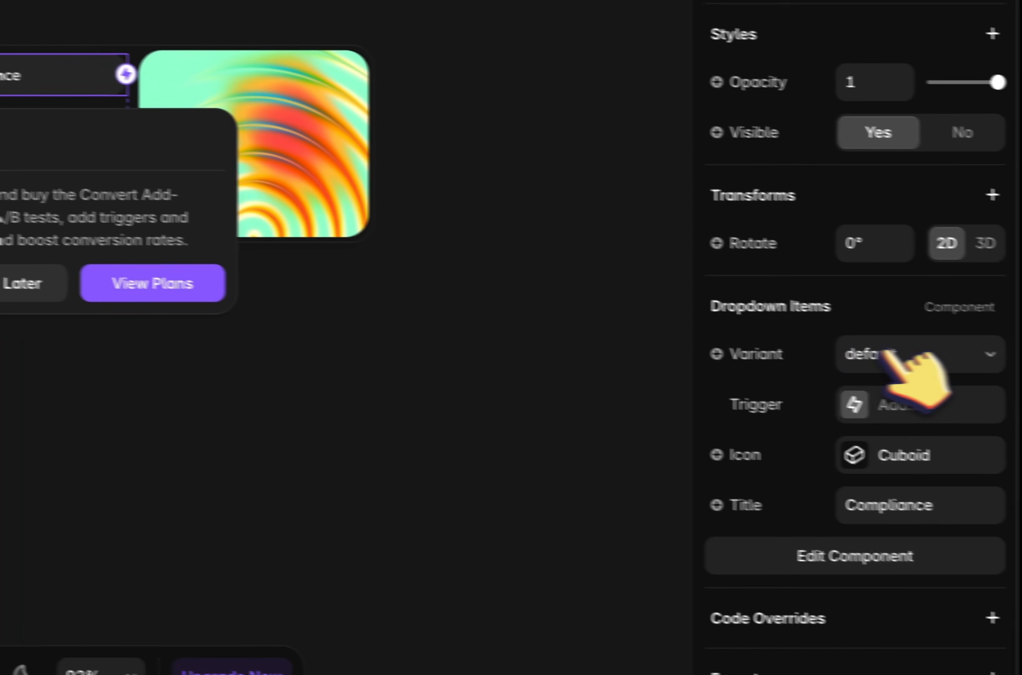
pyautogui.click(904, 350)
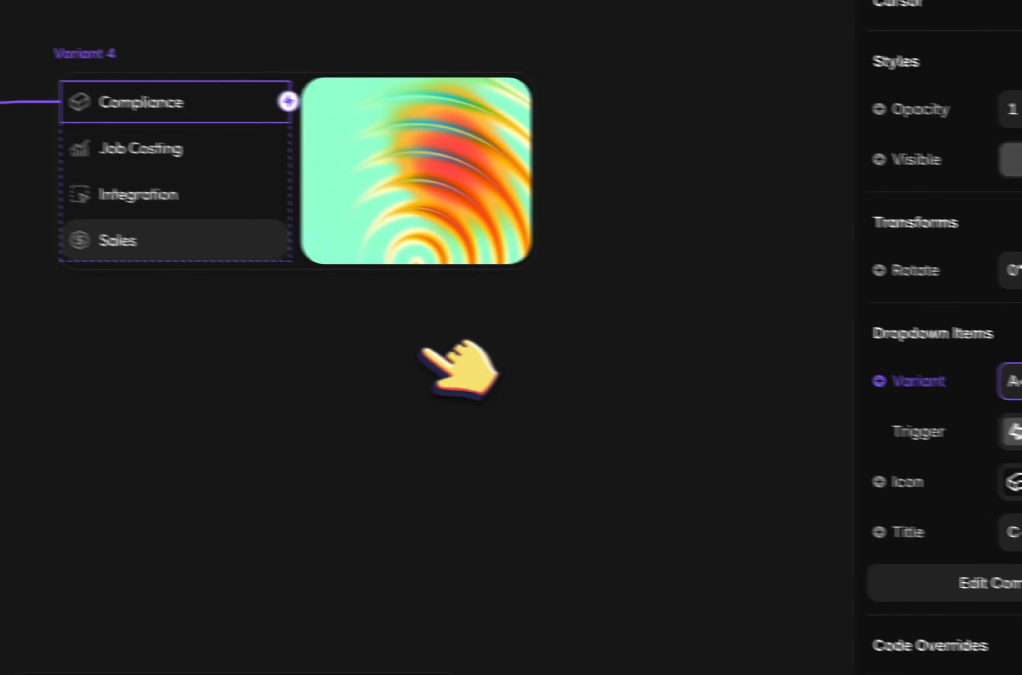
pyautogui.click(426, 357)
# Preview the nav bar items component to test how its items switch between the variants
pyautogui.scroll(-2, 427, 363)
pyautogui.hscroll(-5, 428, 365)
pyautogui.scroll(-2, 428, 366)
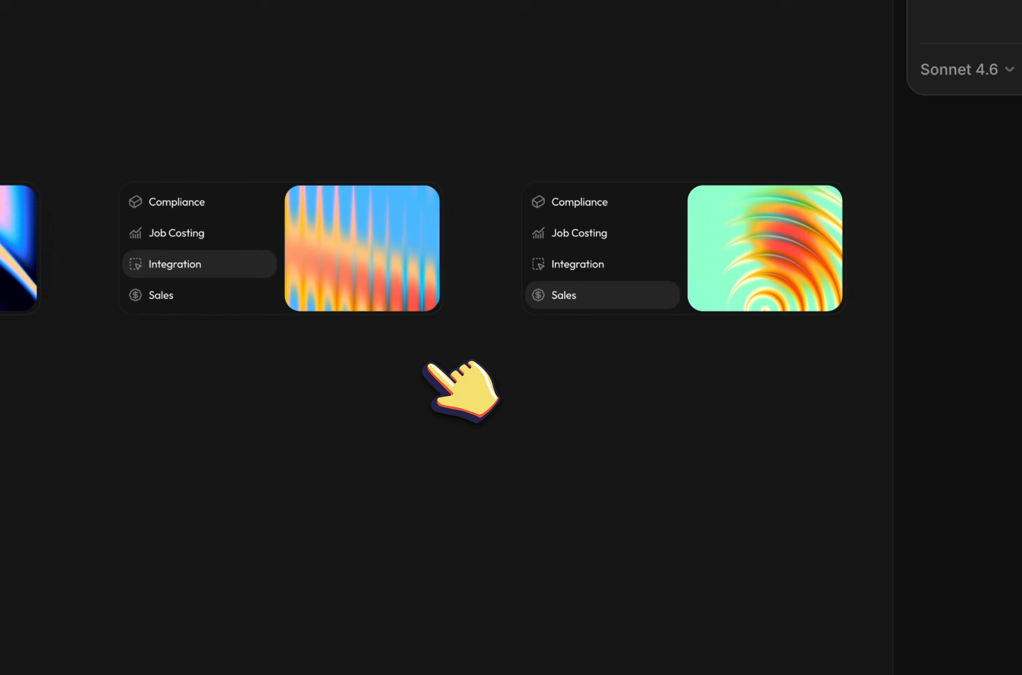
pyautogui.hscroll(-5, 428, 366)
pyautogui.hscroll(-10, 475, 347)
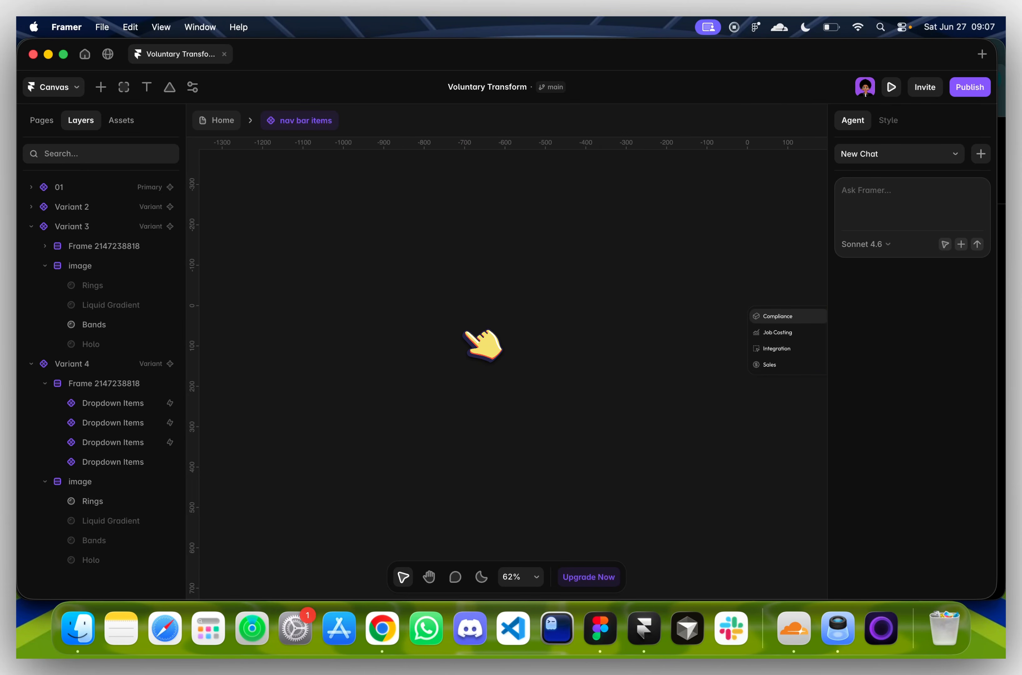
pyautogui.press('super+p')
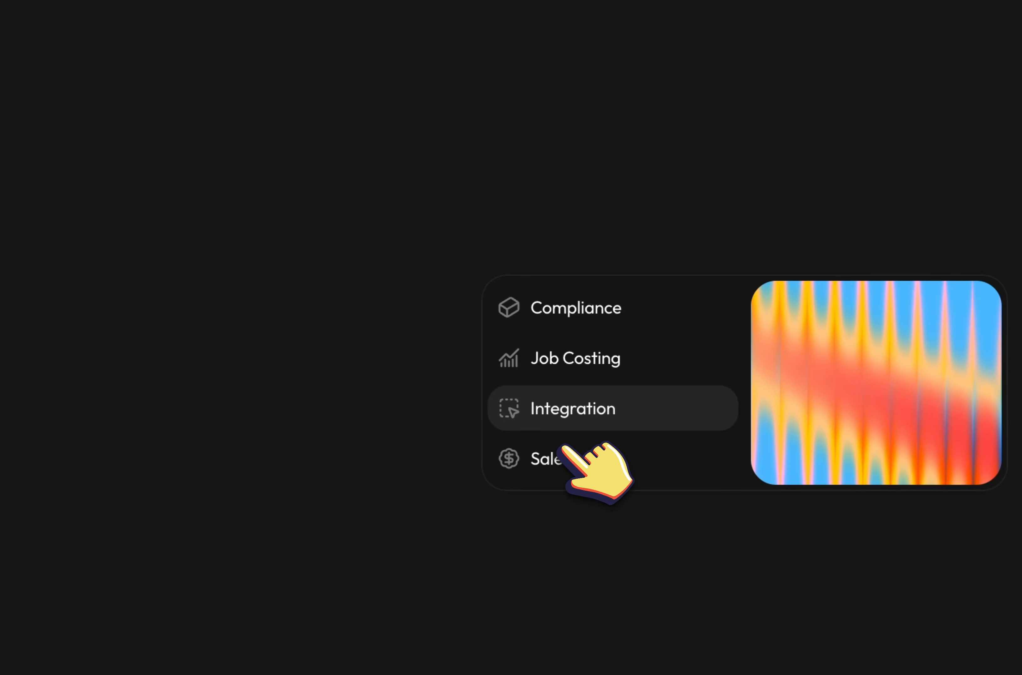
# Set the click interaction of Variant 2's Sales item to target Variant 4
pyautogui.click(69, 141)
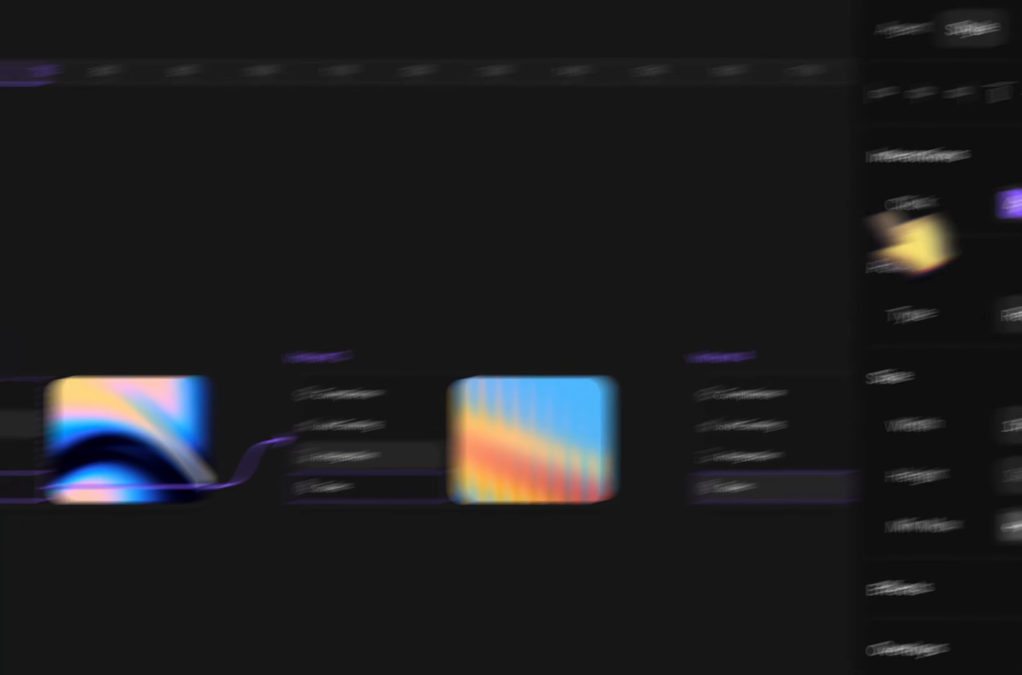
pyautogui.click(867, 247)
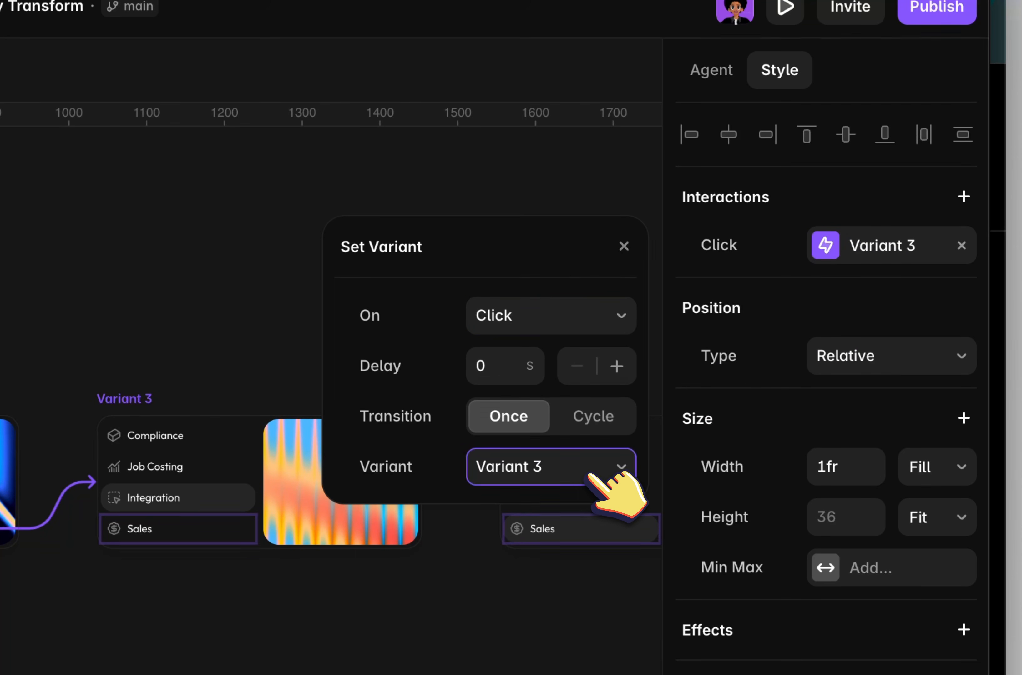
pyautogui.click(590, 474)
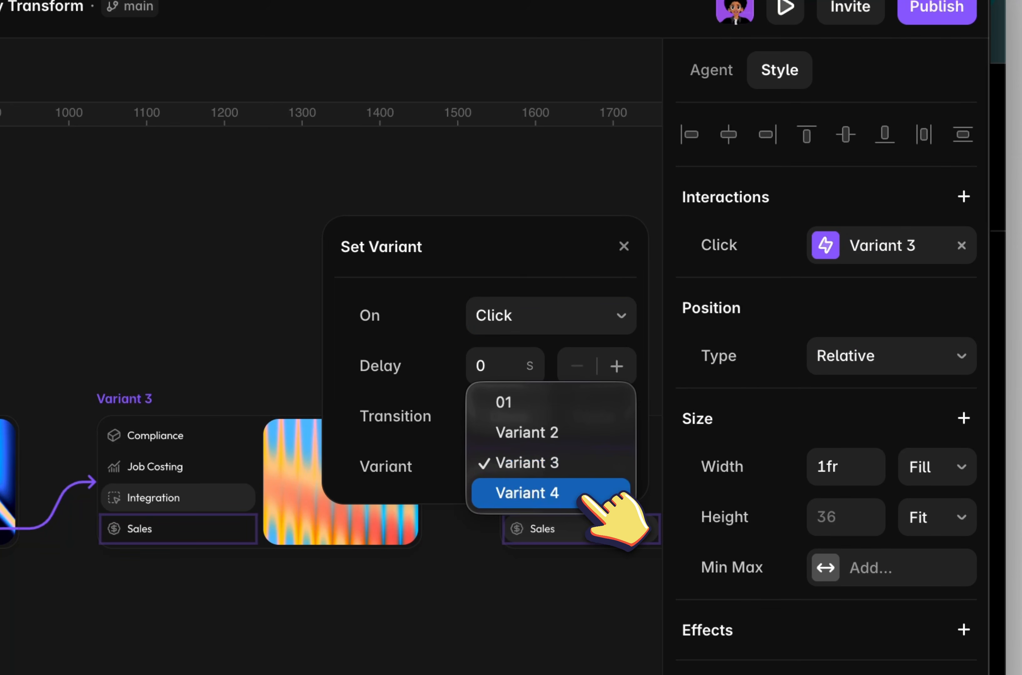
# Set the click interaction of the Sales item in Variant 2 to switch to Variant 4
pyautogui.click(588, 490)
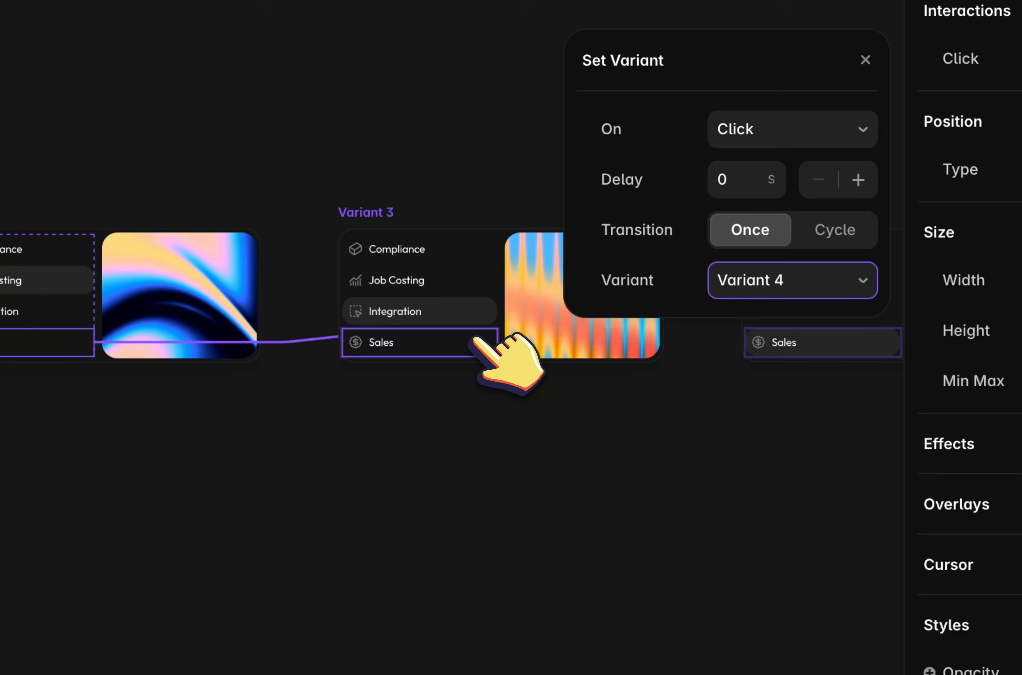
pyautogui.hscroll(7, 473, 340)
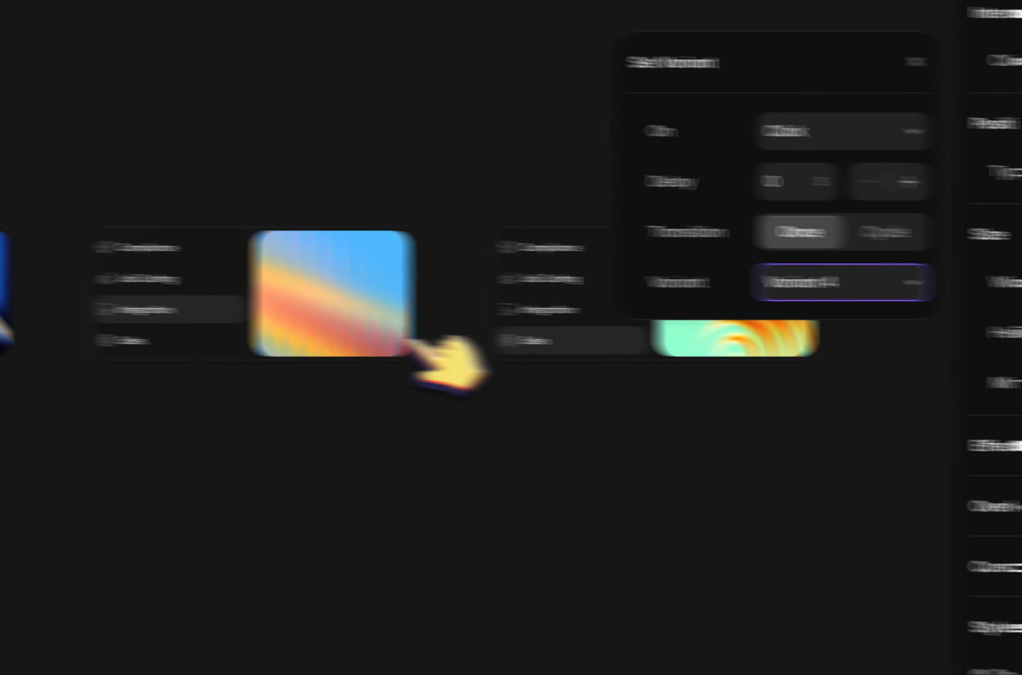
pyautogui.click(544, 341)
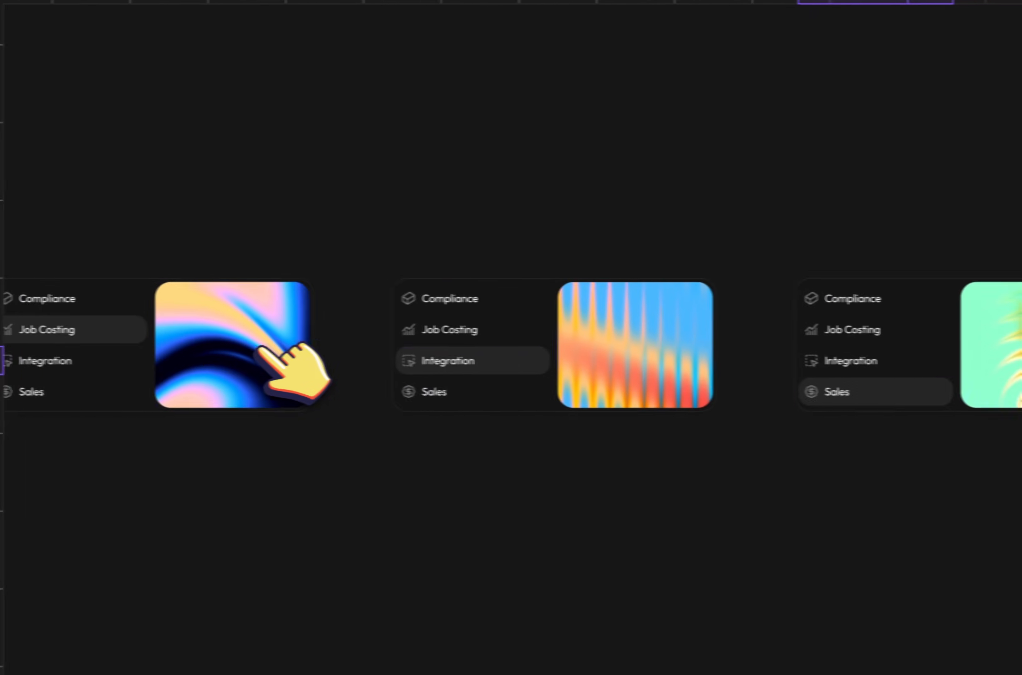
# Review the Job Costing items' click transitions across the variants and test the nav bar items component in preview
pyautogui.hscroll(-10, 274, 354)
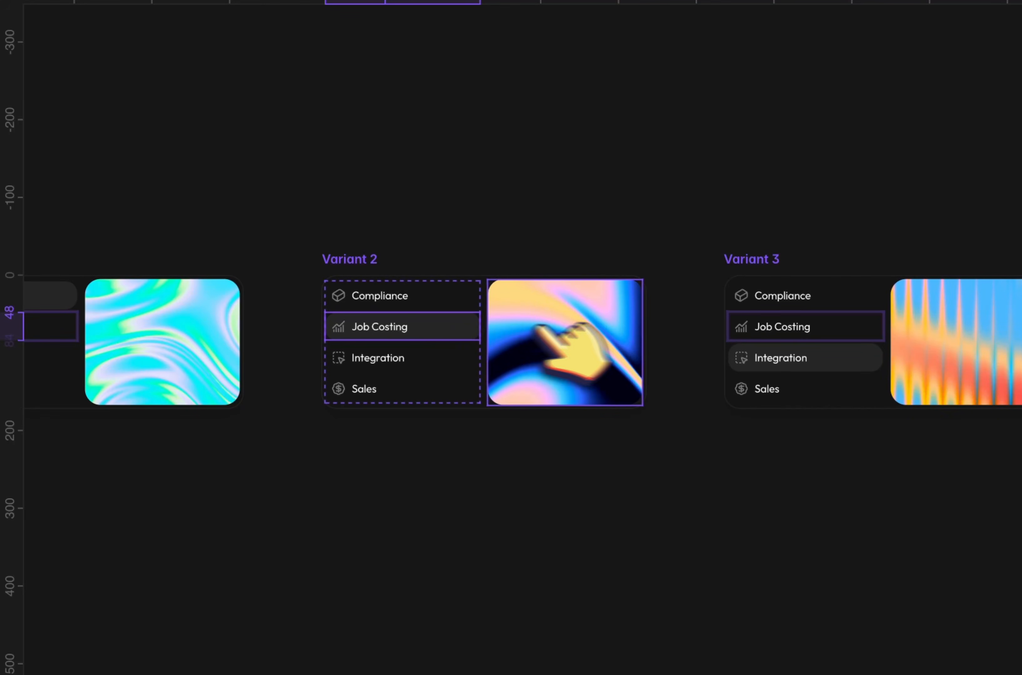
pyautogui.click(819, 328)
pyautogui.hscroll(4, 817, 326)
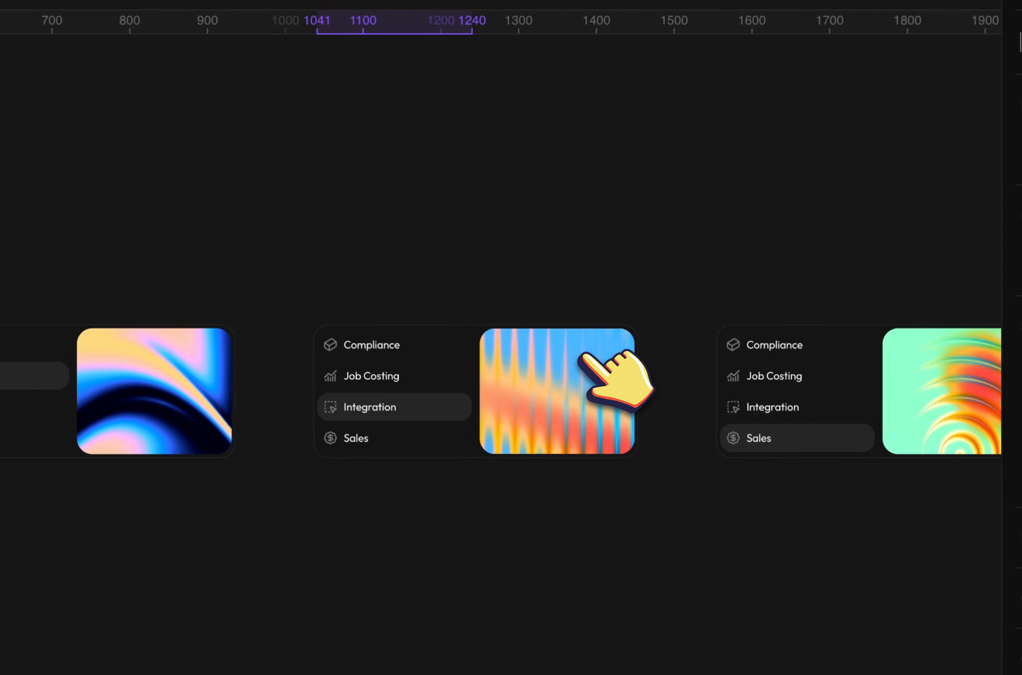
pyautogui.hscroll(2, 580, 356)
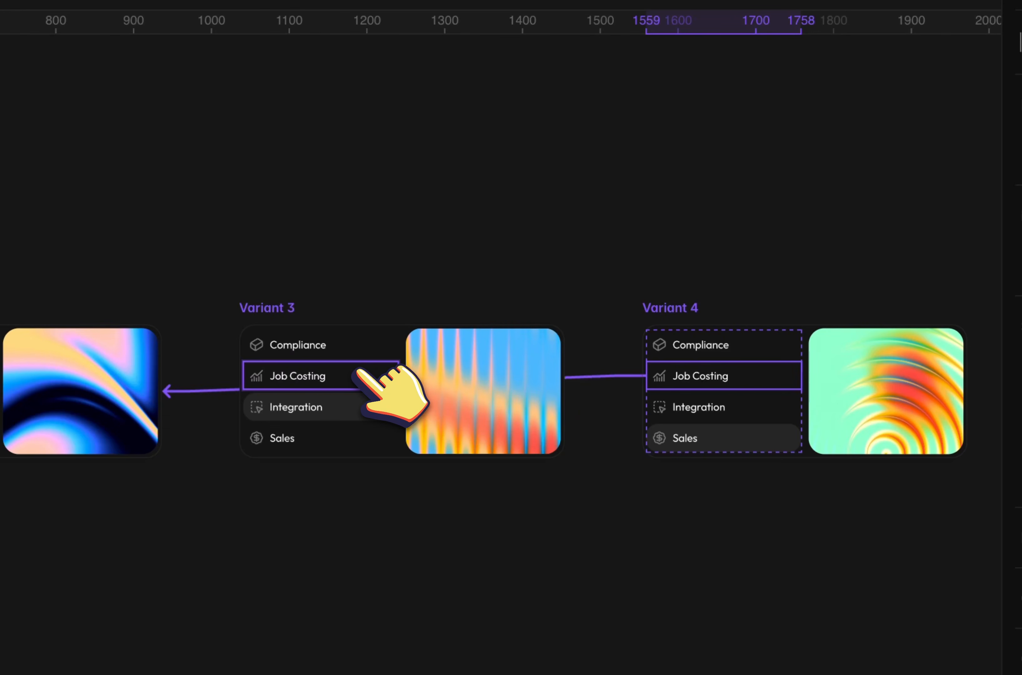
pyautogui.press('super+p')
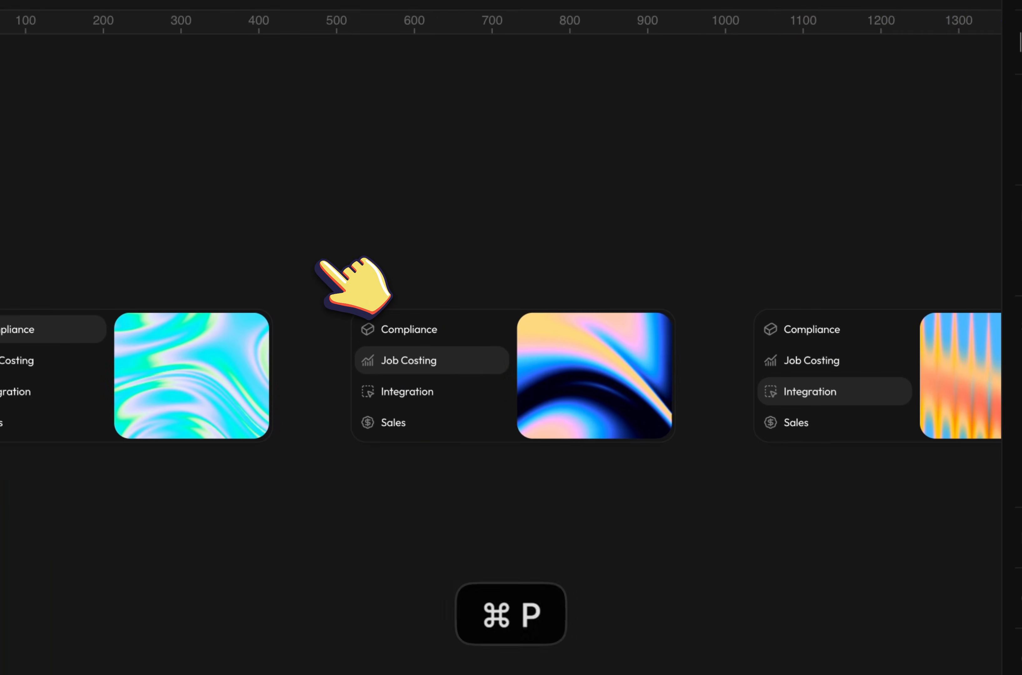
pyautogui.press('super+p')
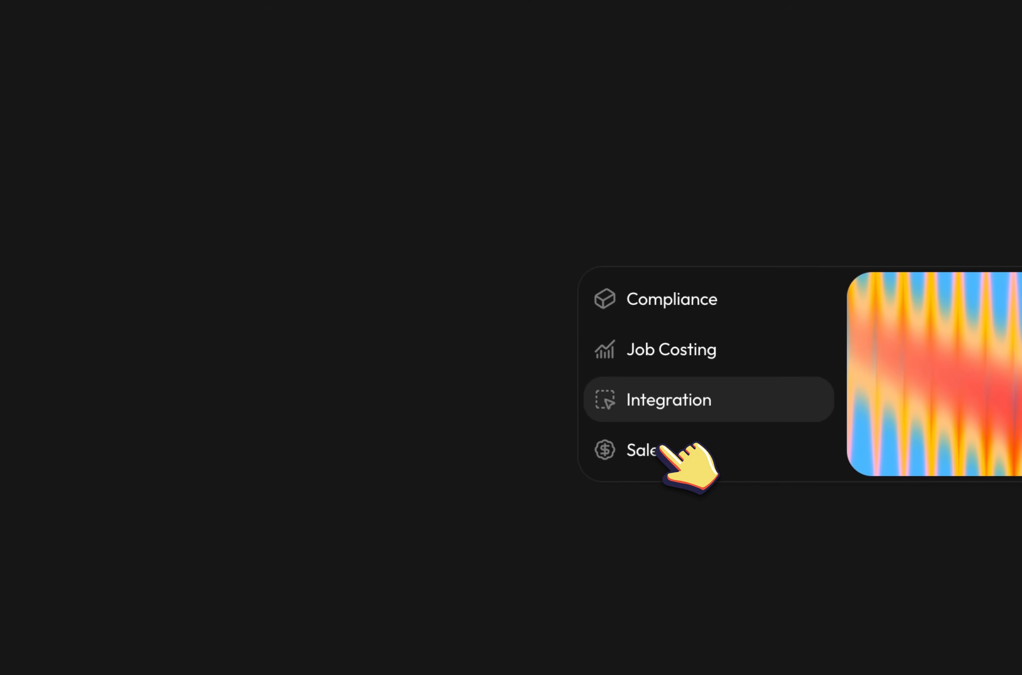
pyautogui.click(92, 155)
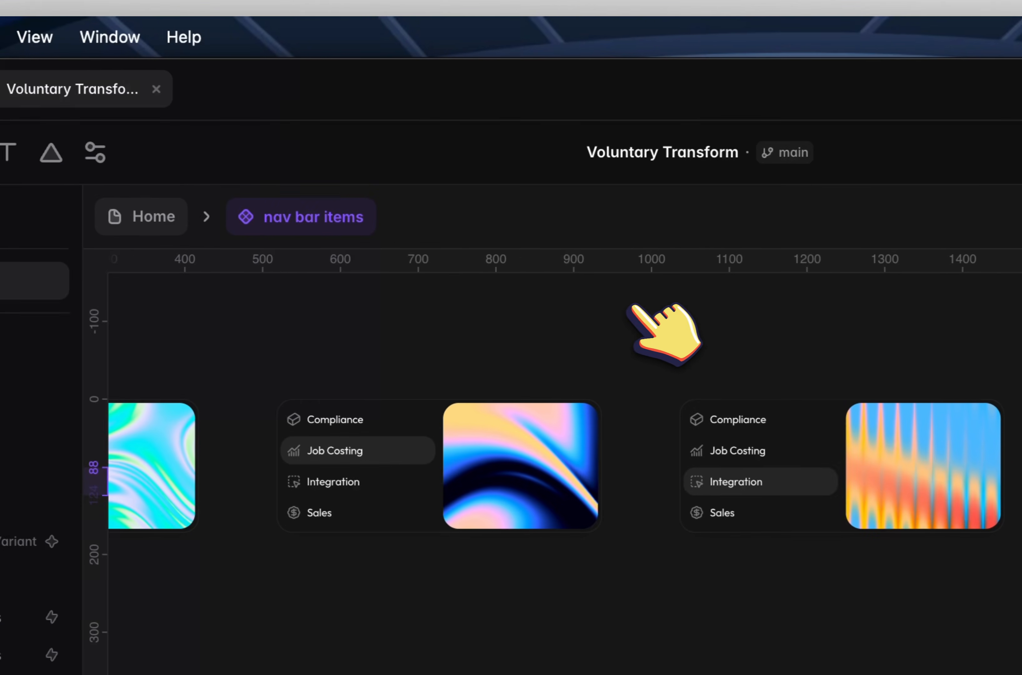
# Add a click transition from the Sales item in Variant 3 to Variant 4 and test it in preview
pyautogui.hscroll(5, 632, 307)
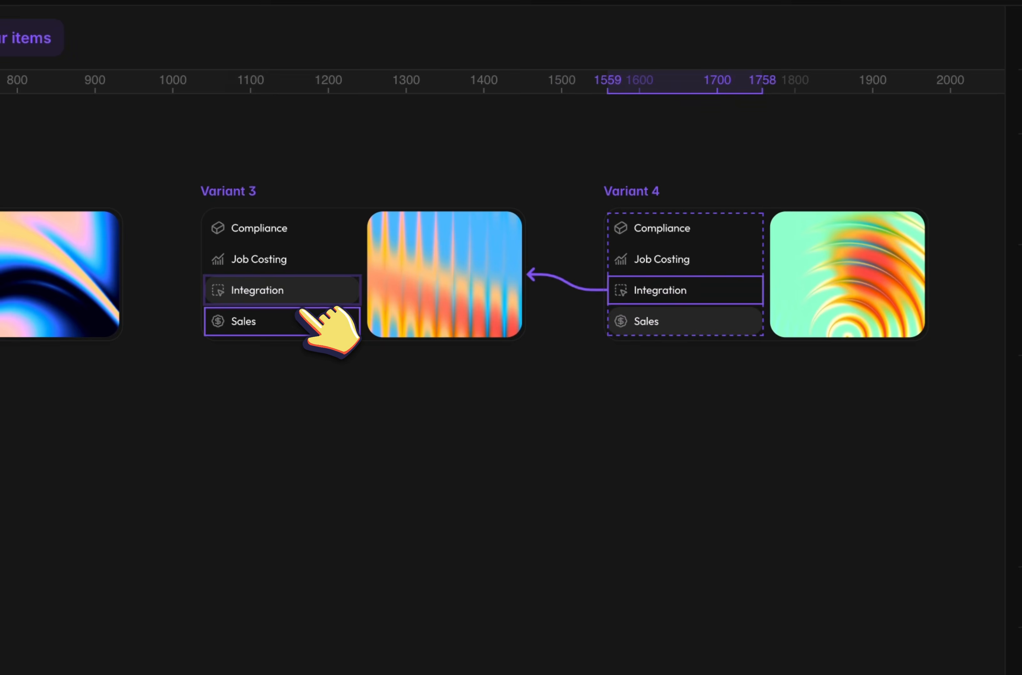
pyautogui.click(620, 482)
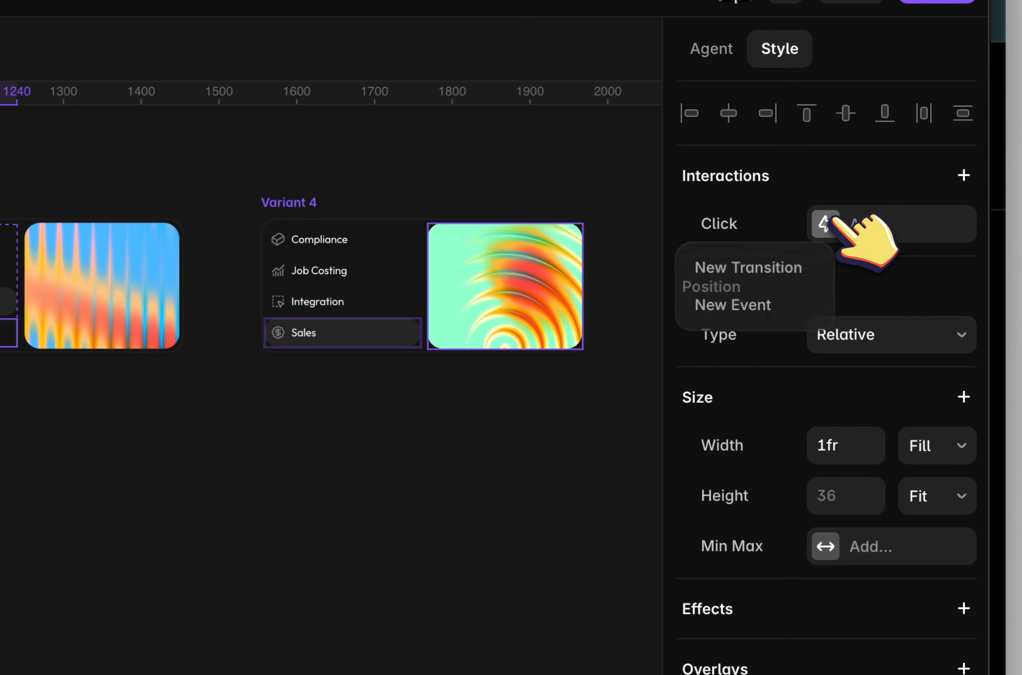
pyautogui.click(817, 276)
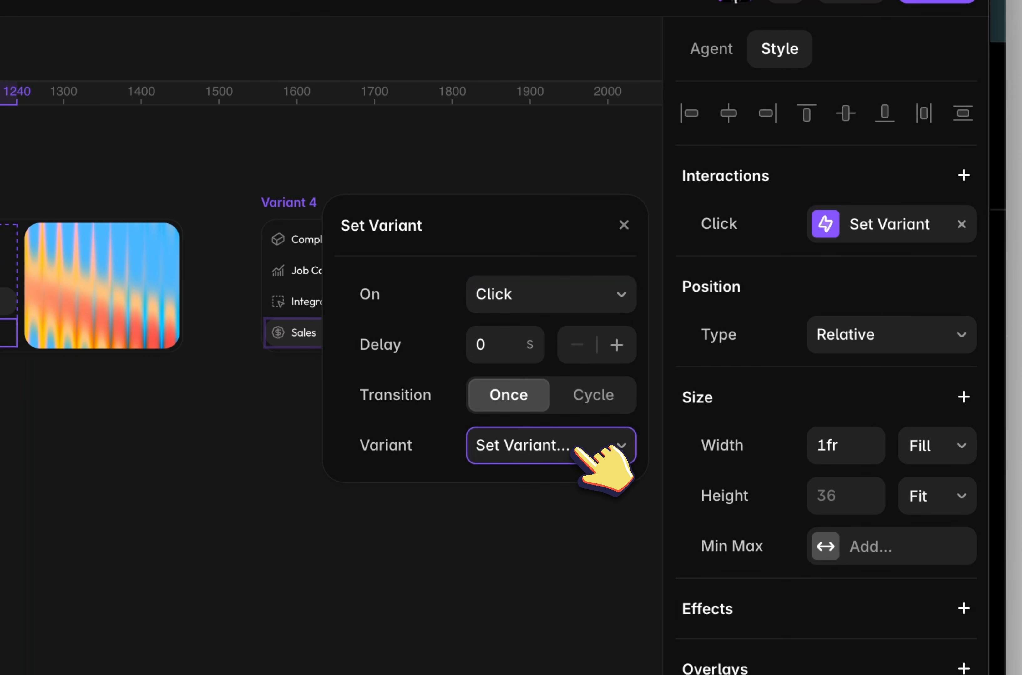
pyautogui.click(577, 450)
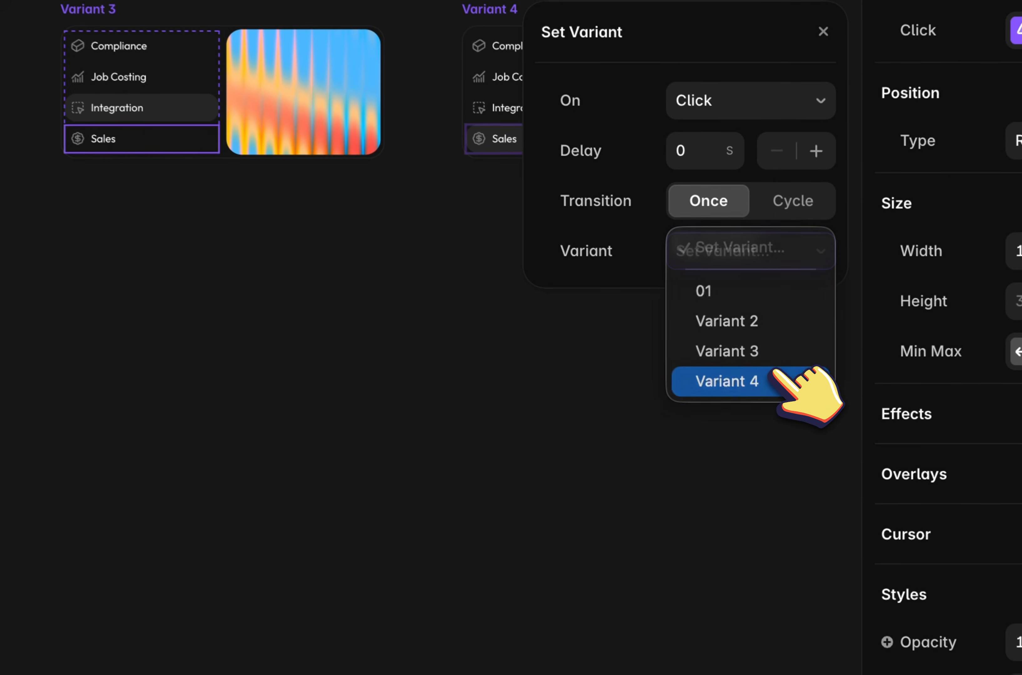
pyautogui.click(776, 394)
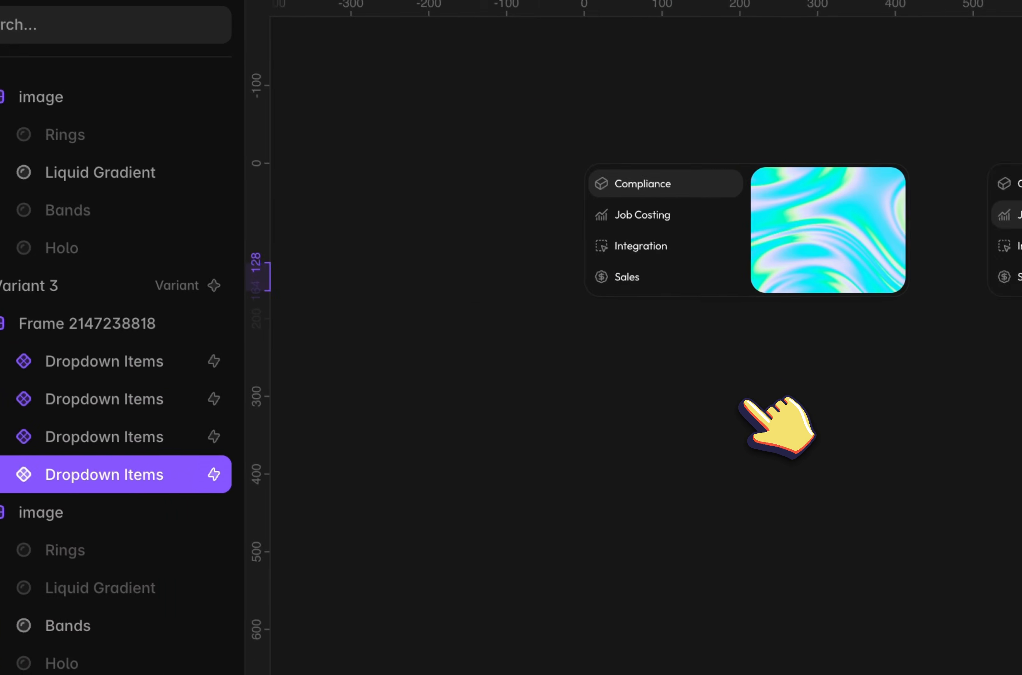
pyautogui.press('super+p')
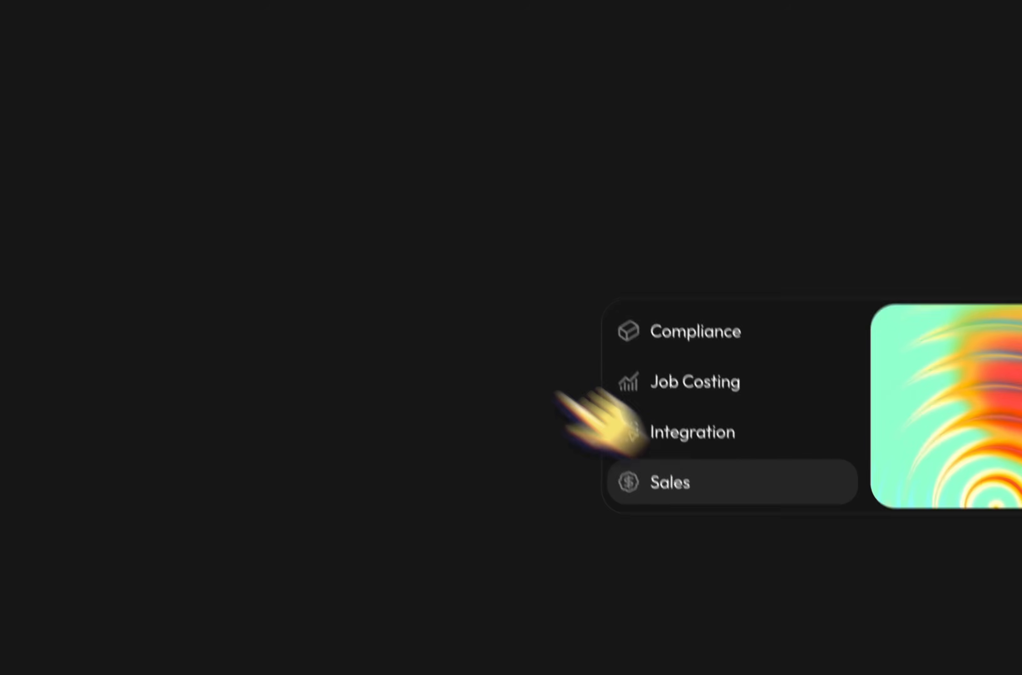
pyautogui.click(82, 151)
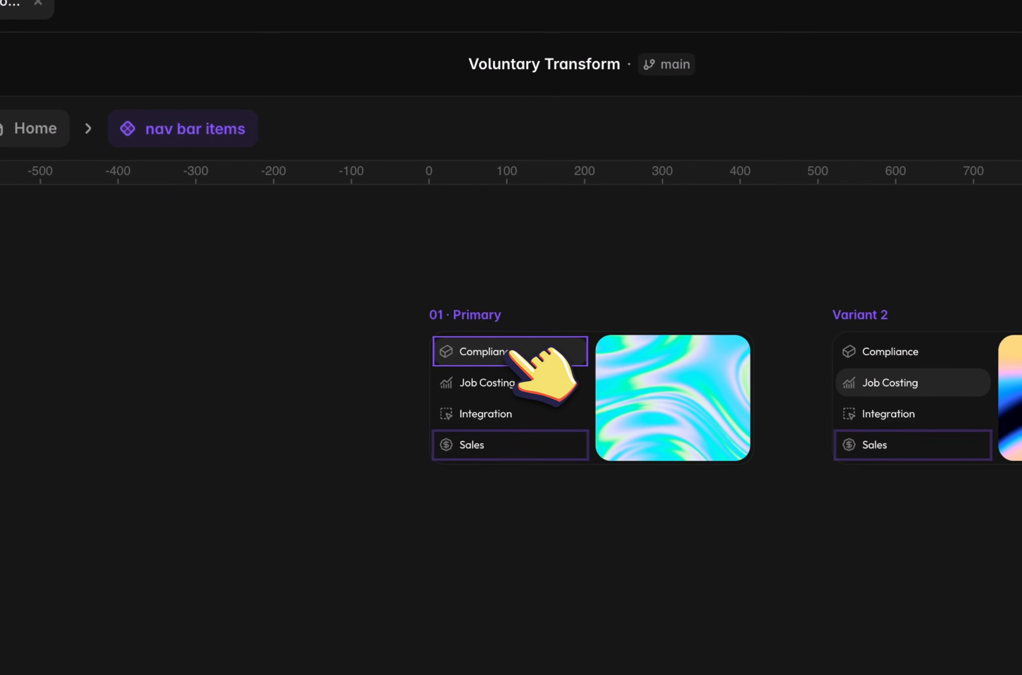
# In the Dropdown Items component, set the Active variant's fill to the bg color style and return to nav bar items
pyautogui.doubleClick(677, 390)
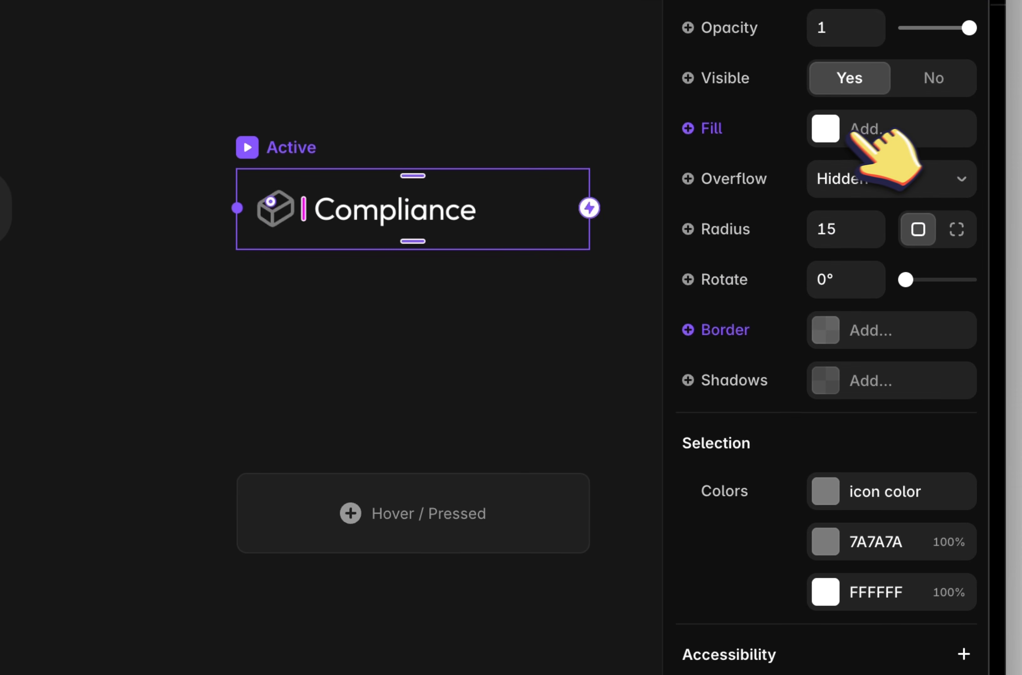
pyautogui.click(833, 135)
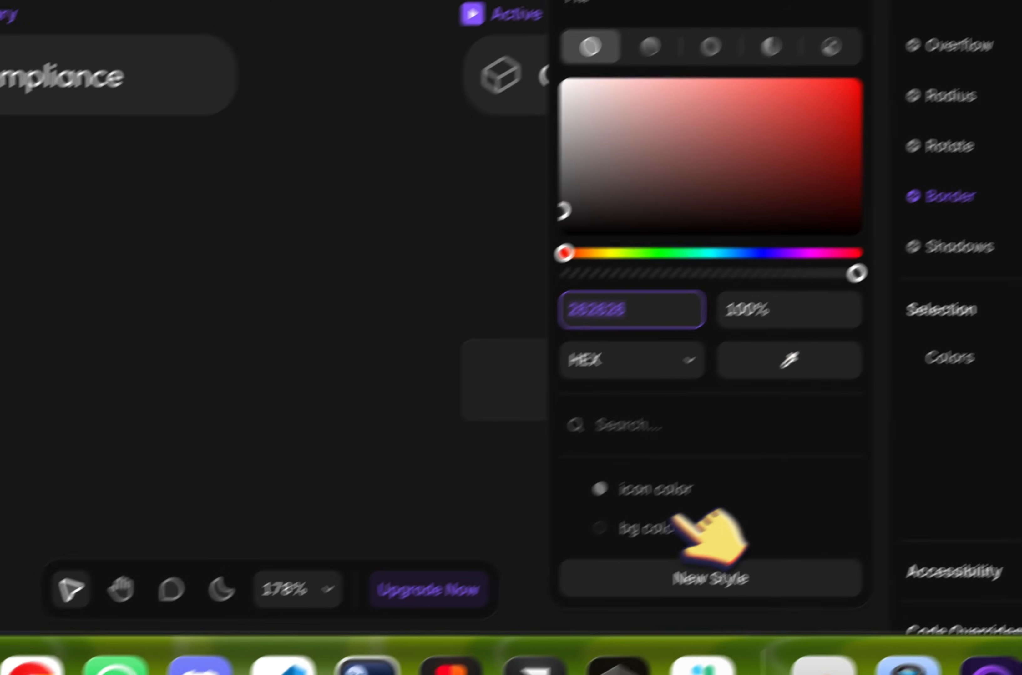
pyautogui.click(445, 661)
pyautogui.click(213, 431)
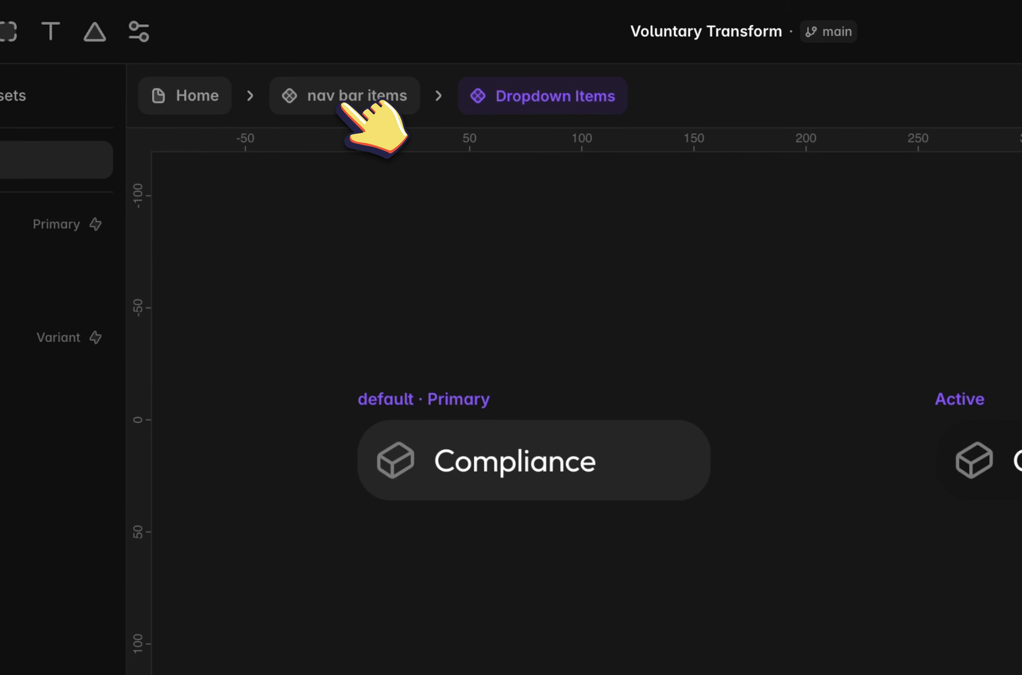
pyautogui.click(351, 98)
# Preview the nav bar items component and test switching between its dropdown items
pyautogui.press('super+p')
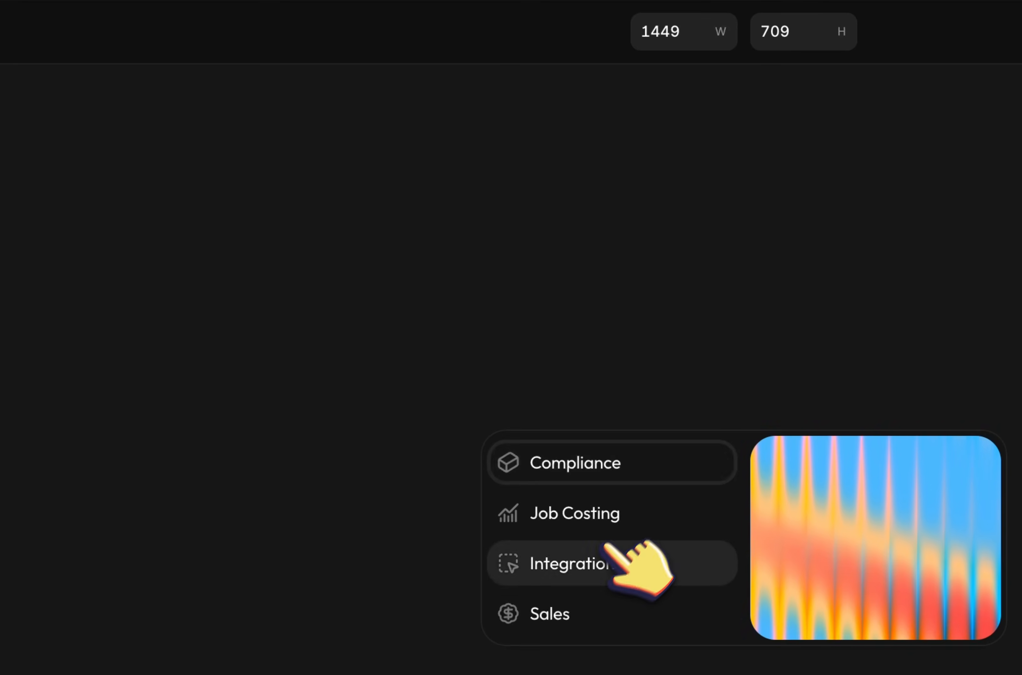
pyautogui.moveTo(577, 576); pyautogui.dragTo(570, 554)
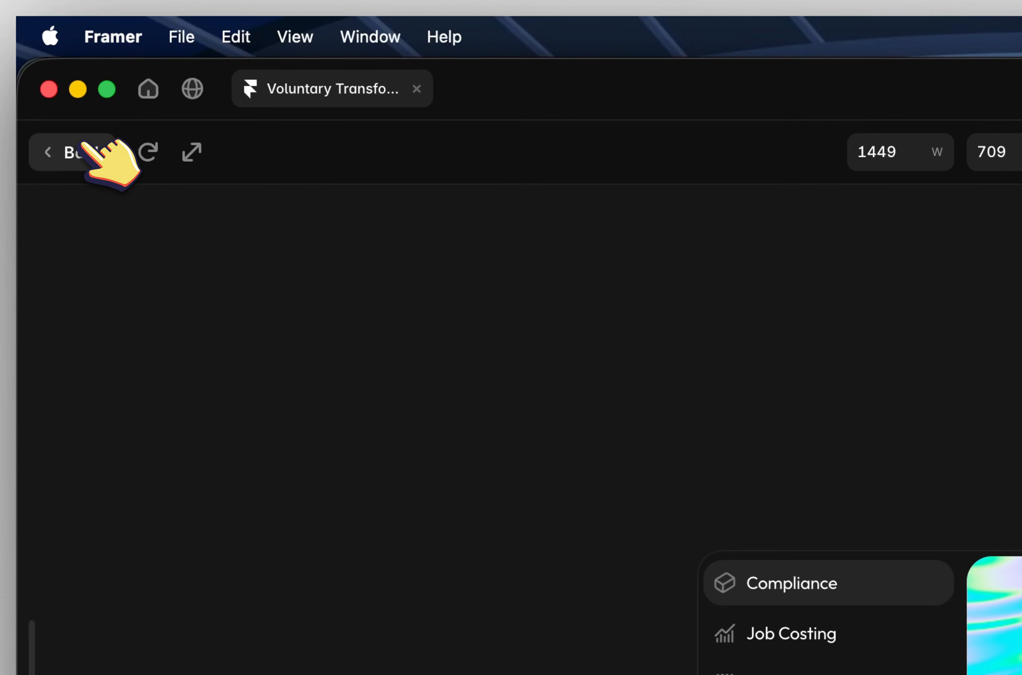
pyautogui.click(87, 152)
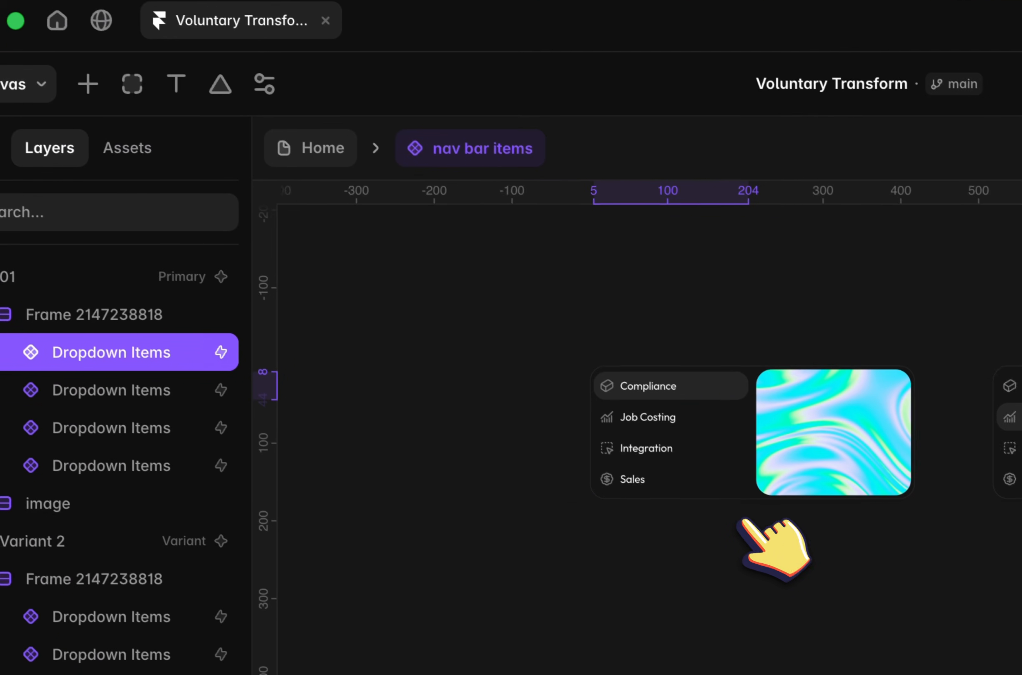
# Return to the Home page and test the Solutions dropdown in the desktop page preview
pyautogui.hscroll(2, 744, 521)
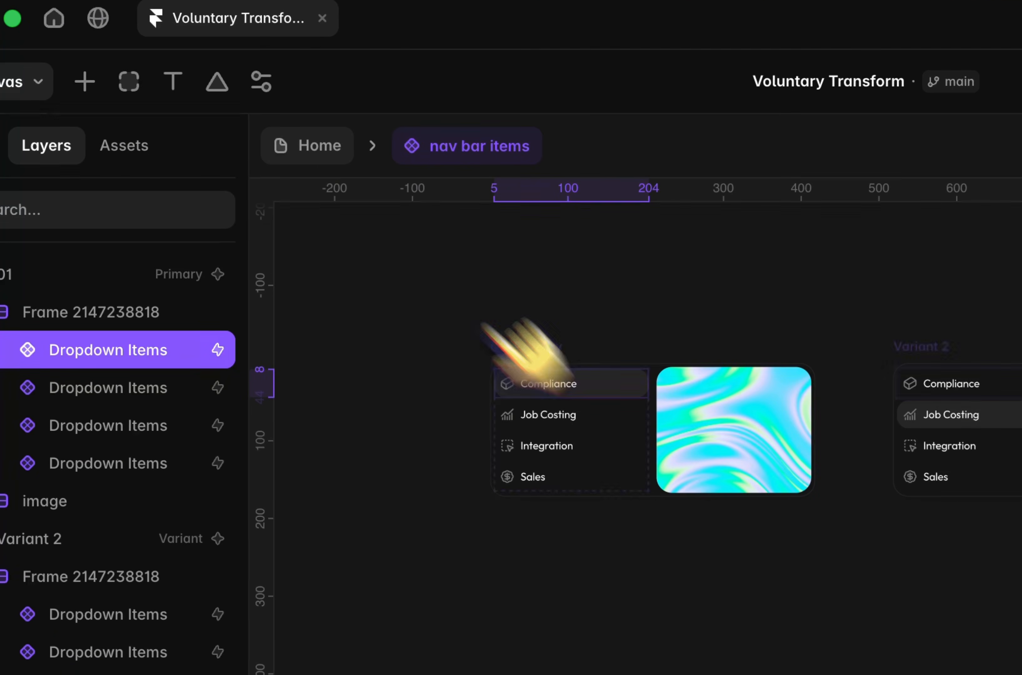
pyautogui.click(320, 140)
pyautogui.click(339, 345)
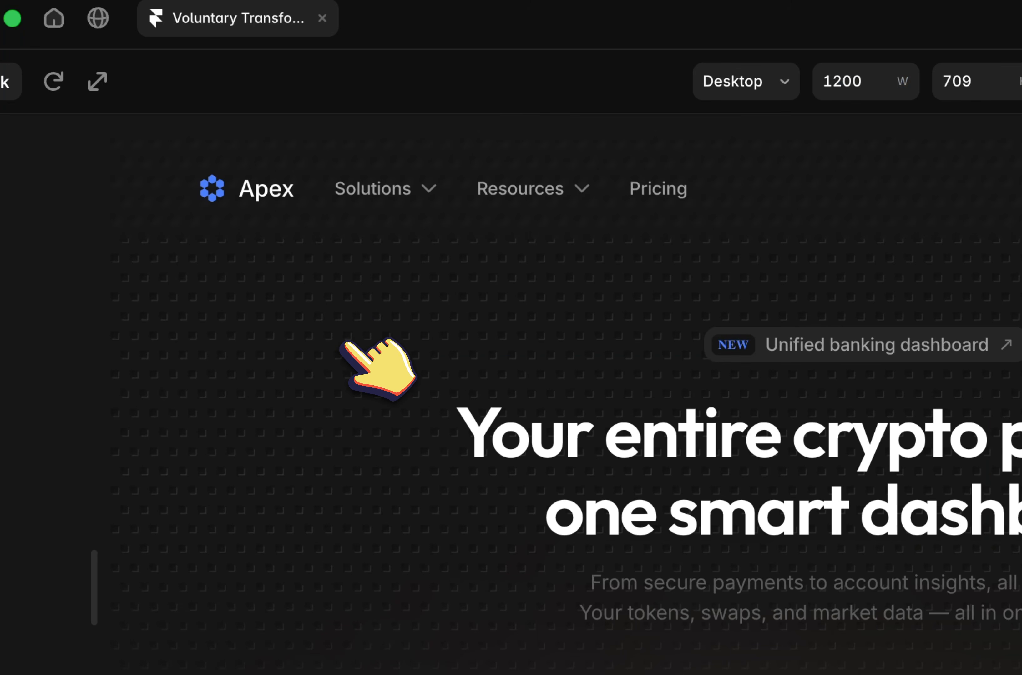
pyautogui.moveTo(435, 198)
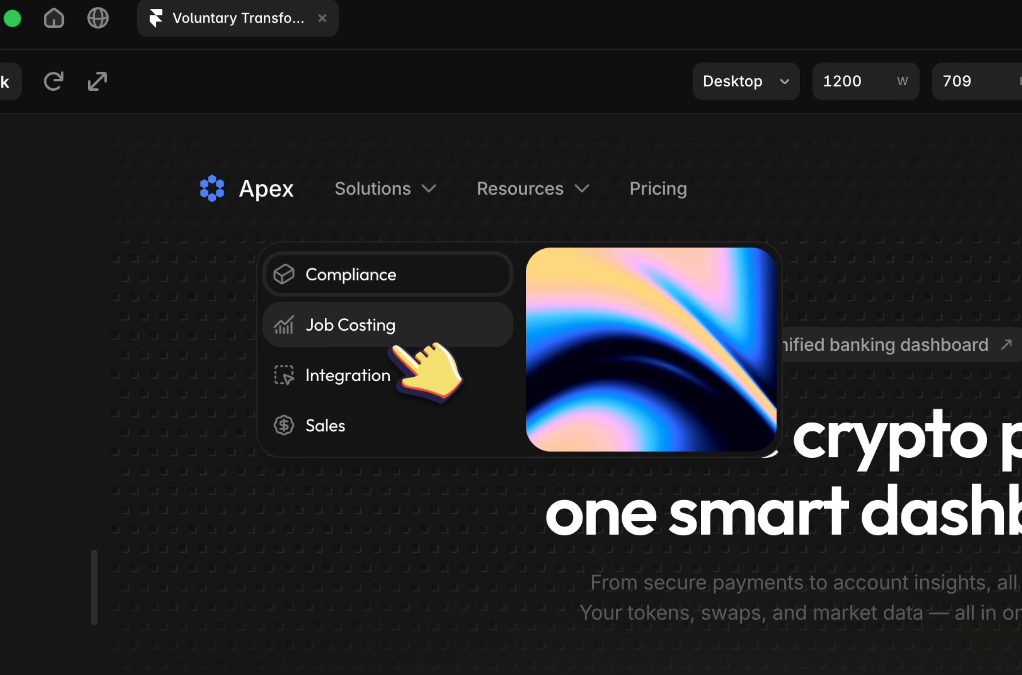
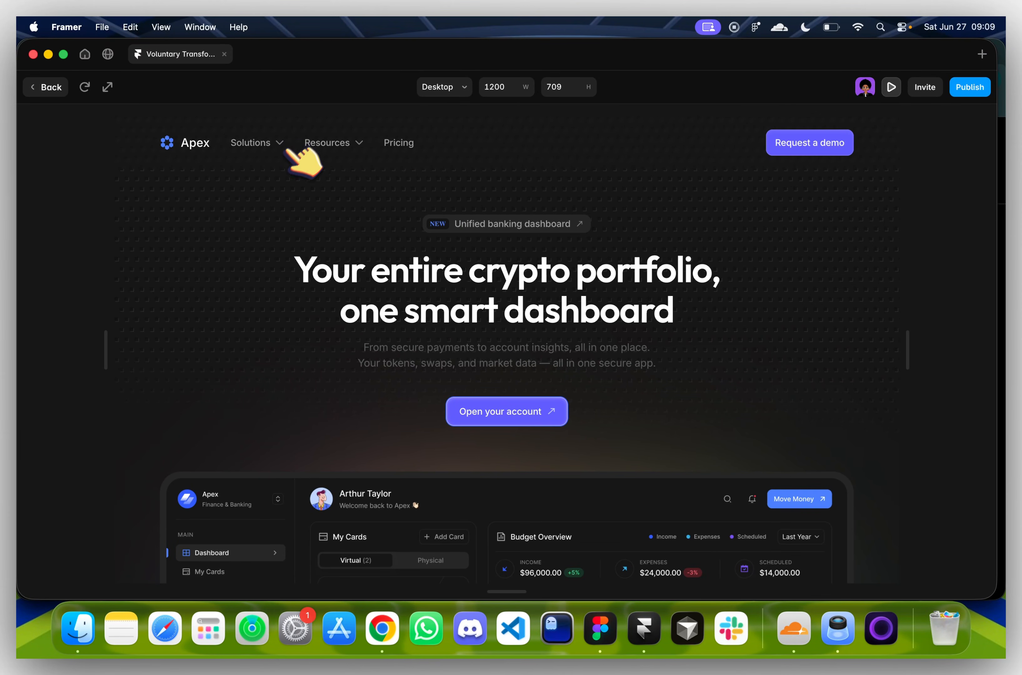
pyautogui.click(45, 88)
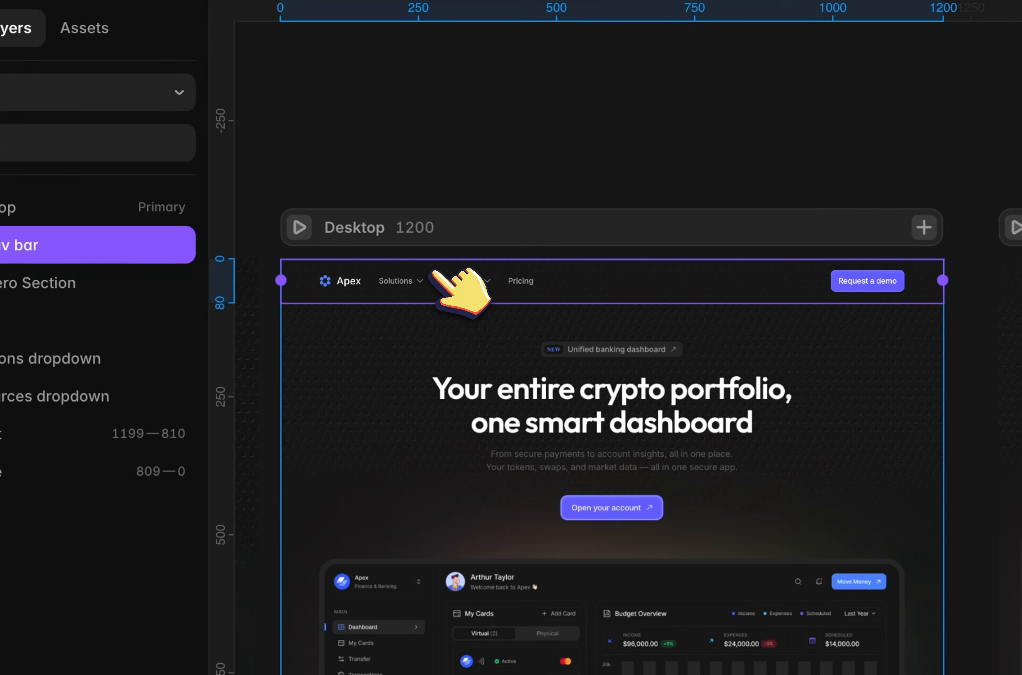
# Open the nav bar component and select the nav bar items overlay attached to the Solutions chevron for editing
pyautogui.doubleClick(302, 245)
pyautogui.click(491, 464)
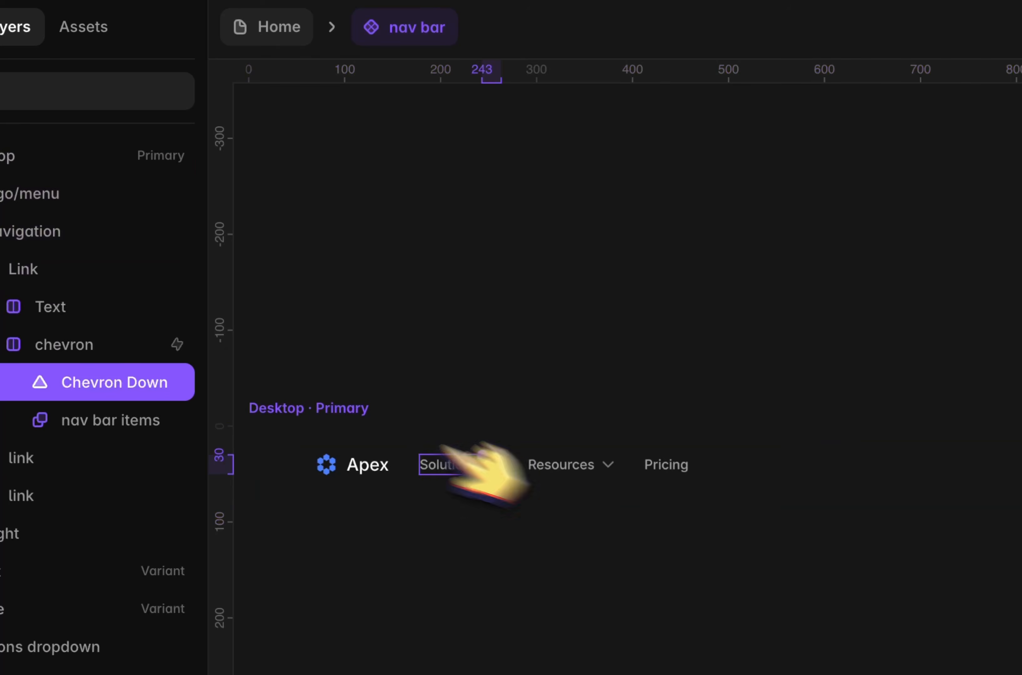
pyautogui.click(126, 343)
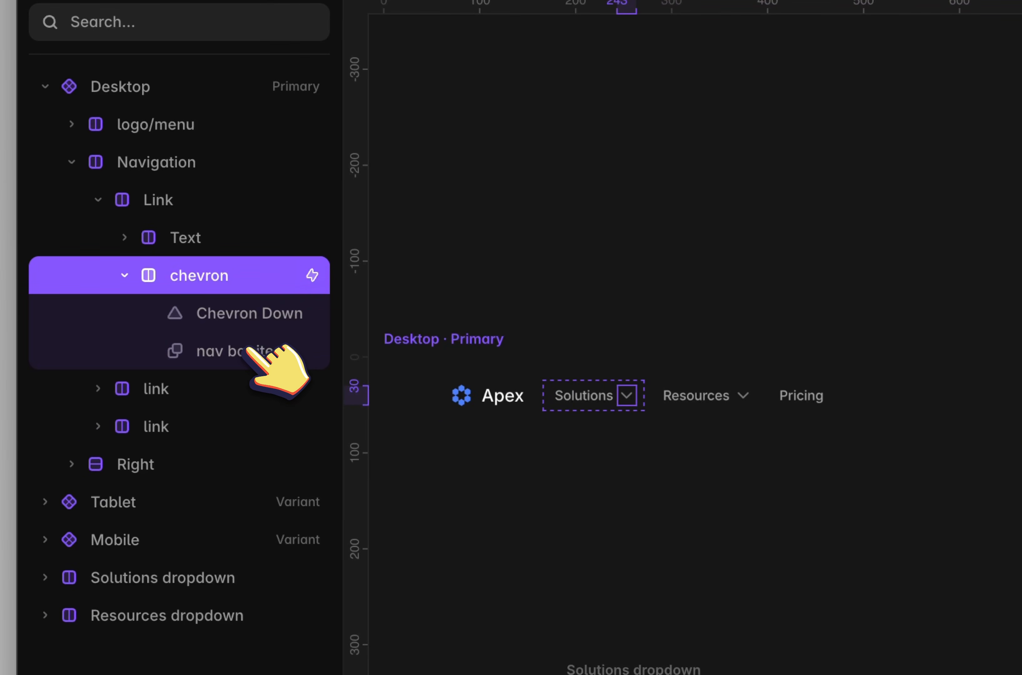
pyautogui.click(254, 351)
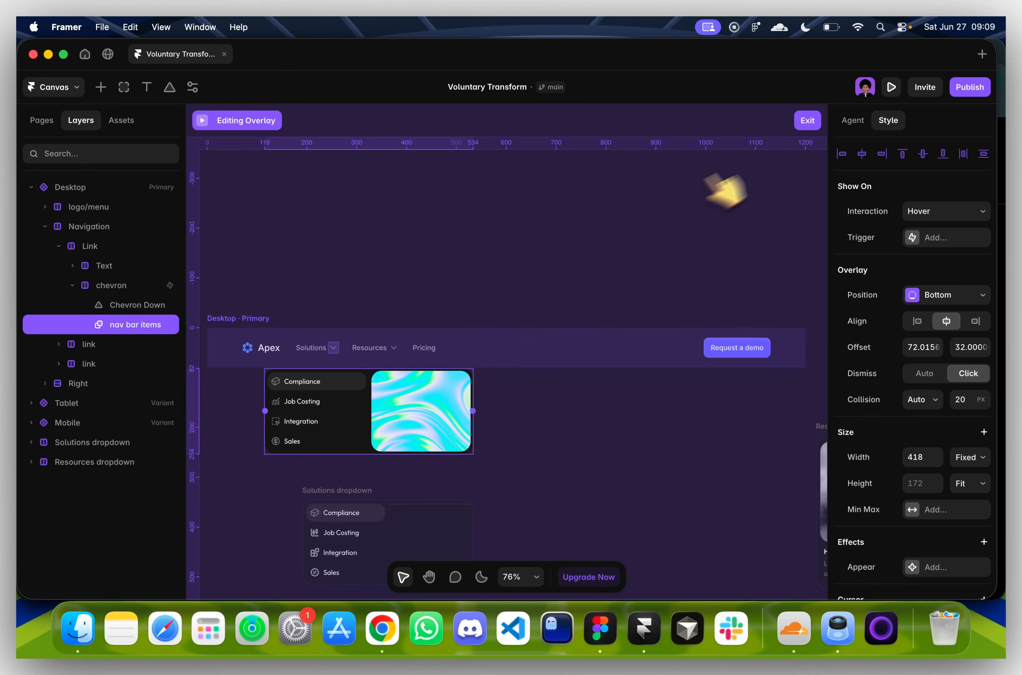
# Nudge the nav bar items overlay slightly upward, closer to the Solutions link, and exit overlay editing
pyautogui.scroll(5, 347, 353)
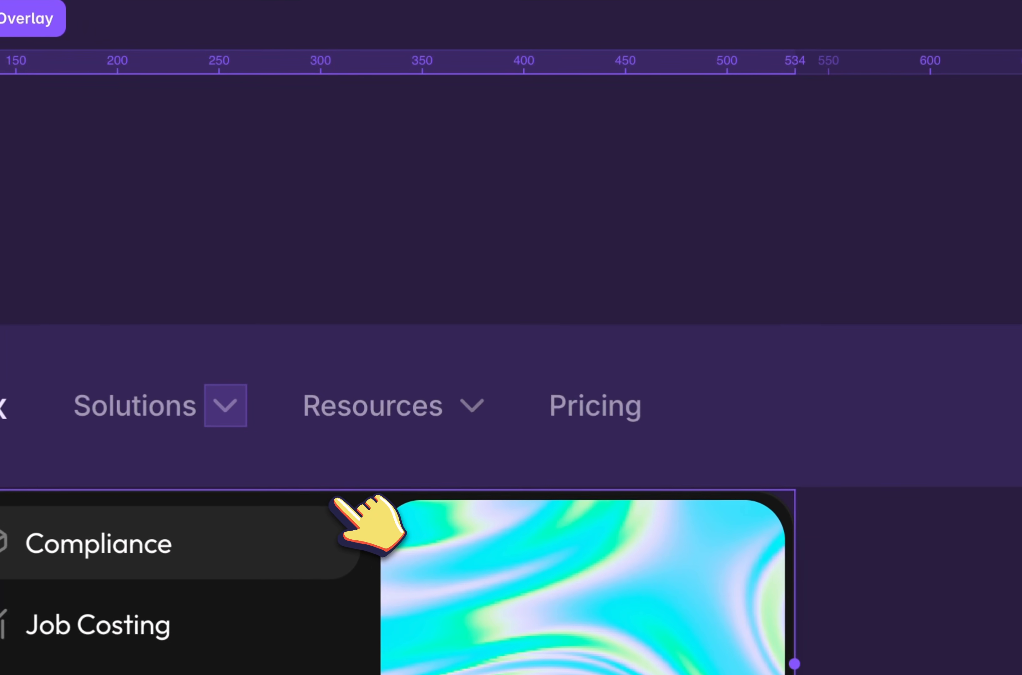
pyautogui.press('Up')
pyautogui.press('Up')
pyautogui.press('Up')
pyautogui.press('Up')
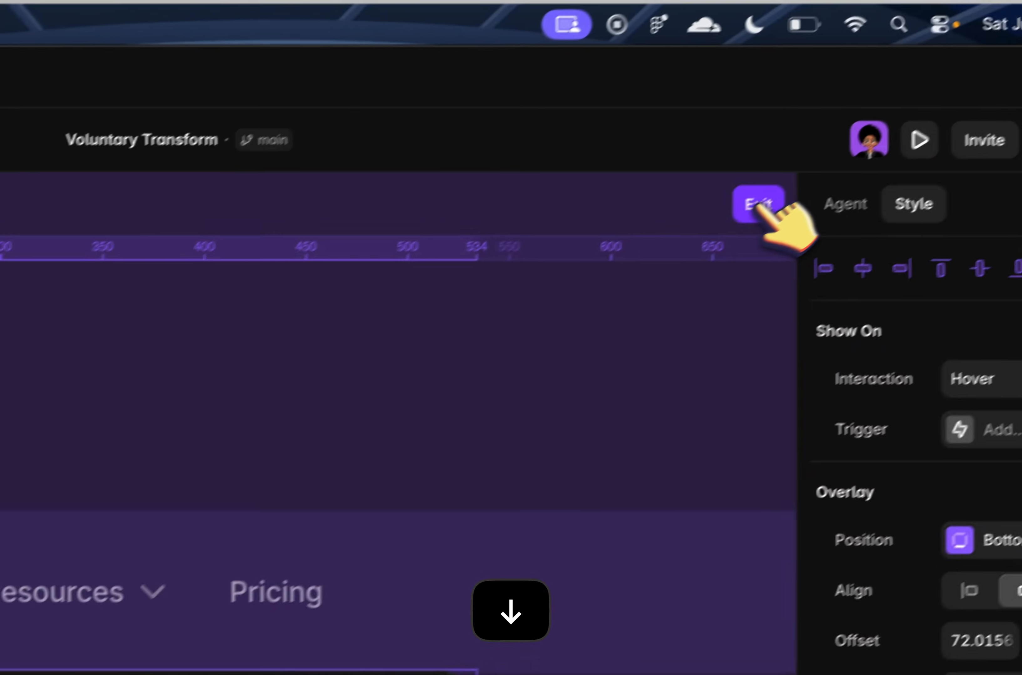
pyautogui.click(761, 207)
# Preview the Home page again, open the Solutions dropdown and dismiss it from outside
pyautogui.click(403, 114)
pyautogui.press('super+p')
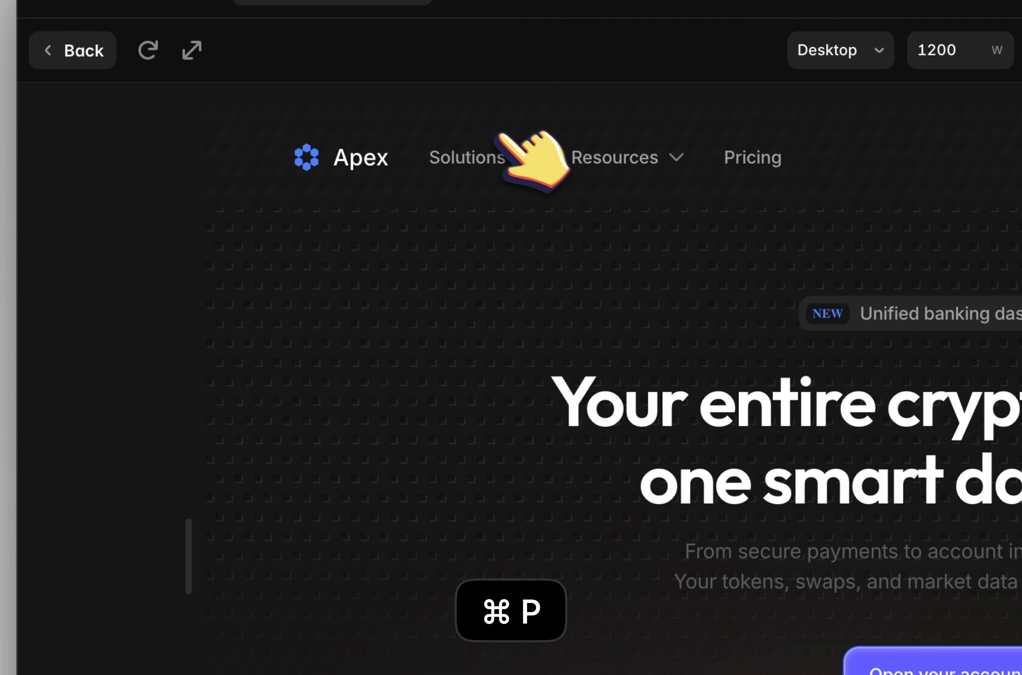
pyautogui.click(502, 139)
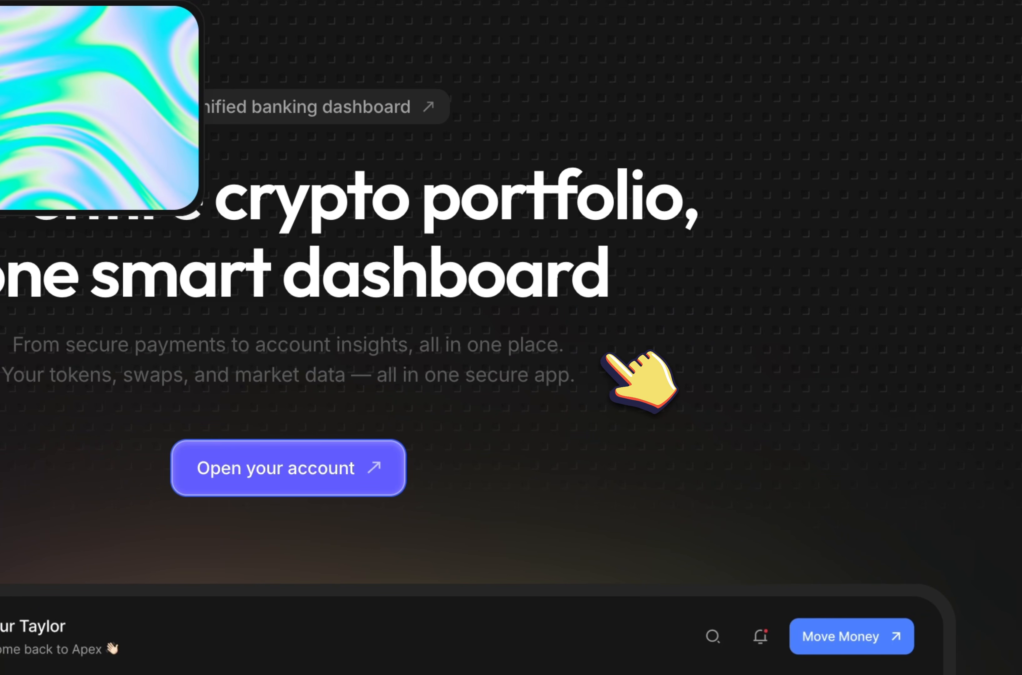
pyautogui.click(608, 354)
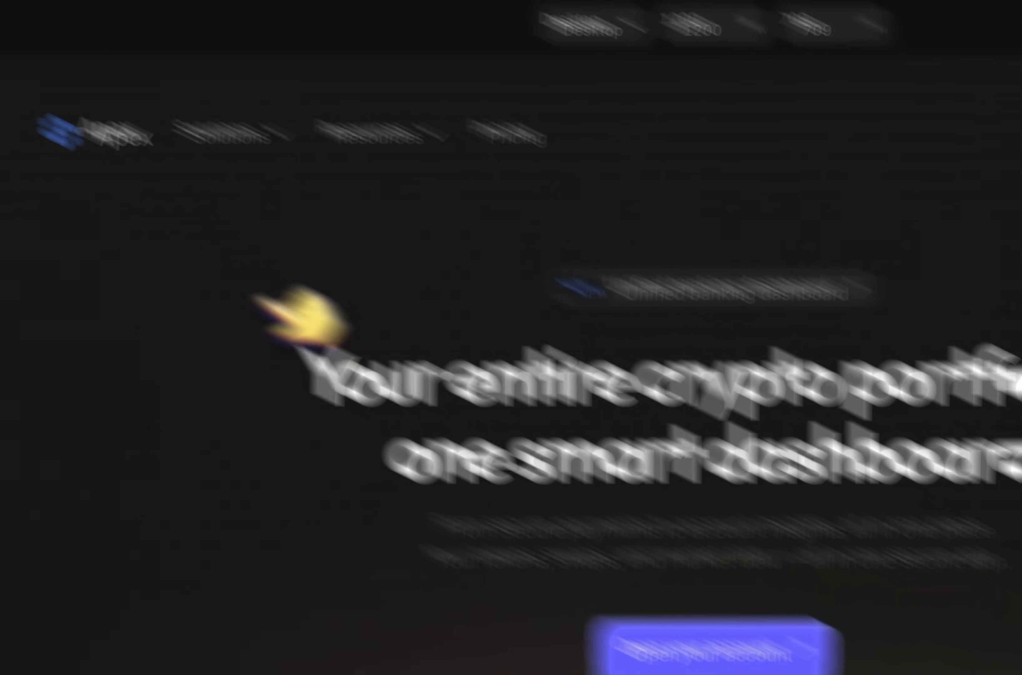
# Leave the Home page preview and open the desktop nav bar component for editing
pyautogui.click(74, 161)
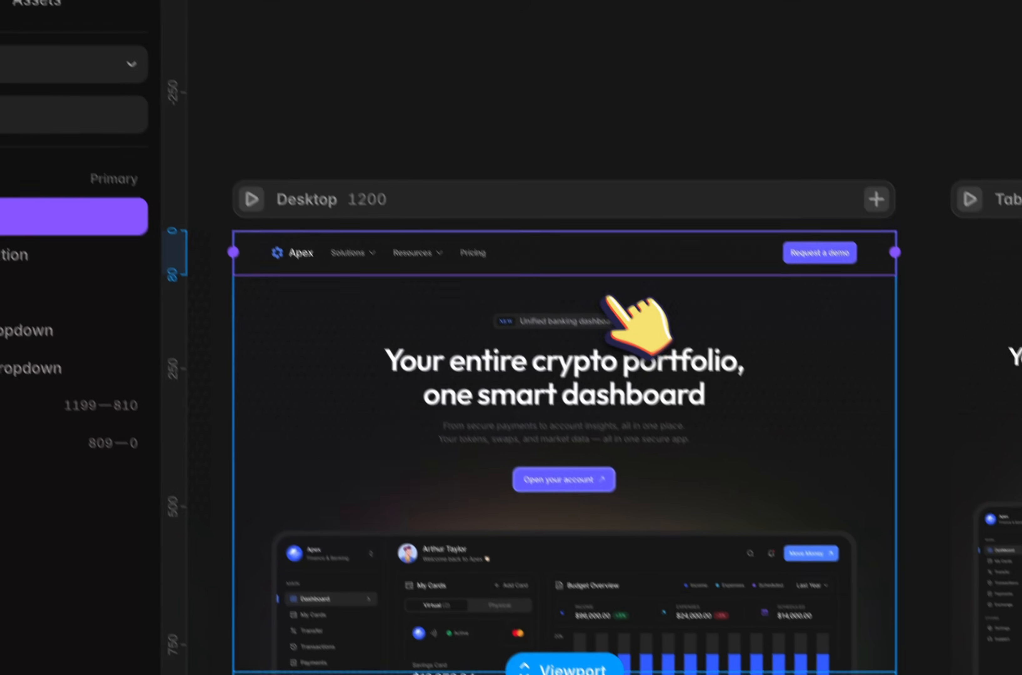
pyautogui.hscroll(2, 607, 297)
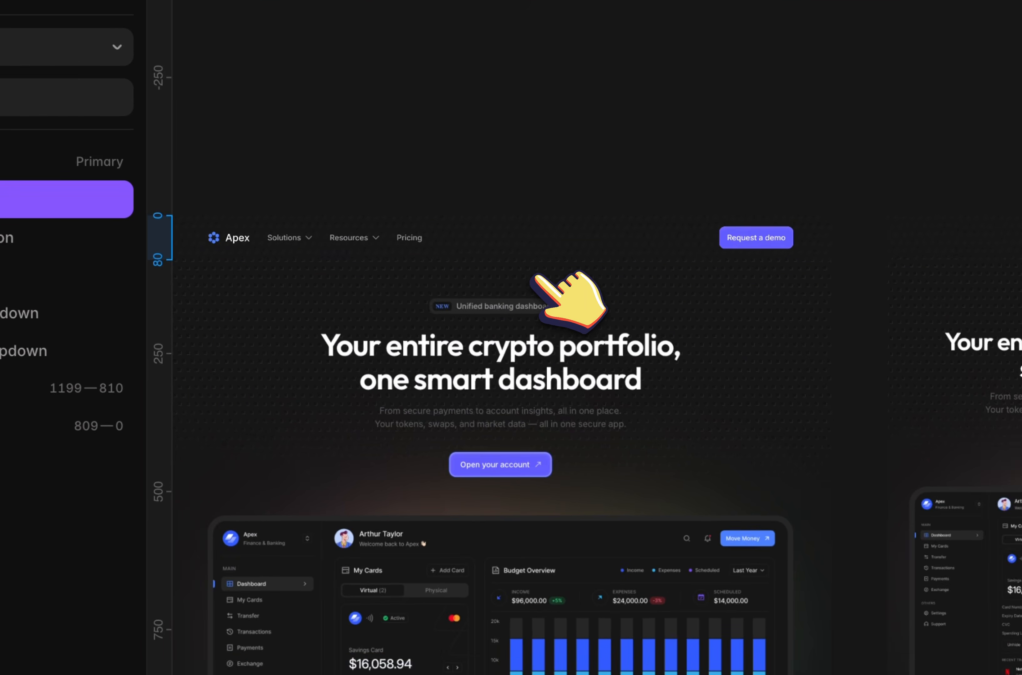
pyautogui.doubleClick(404, 244)
pyautogui.scroll(-4, 406, 241)
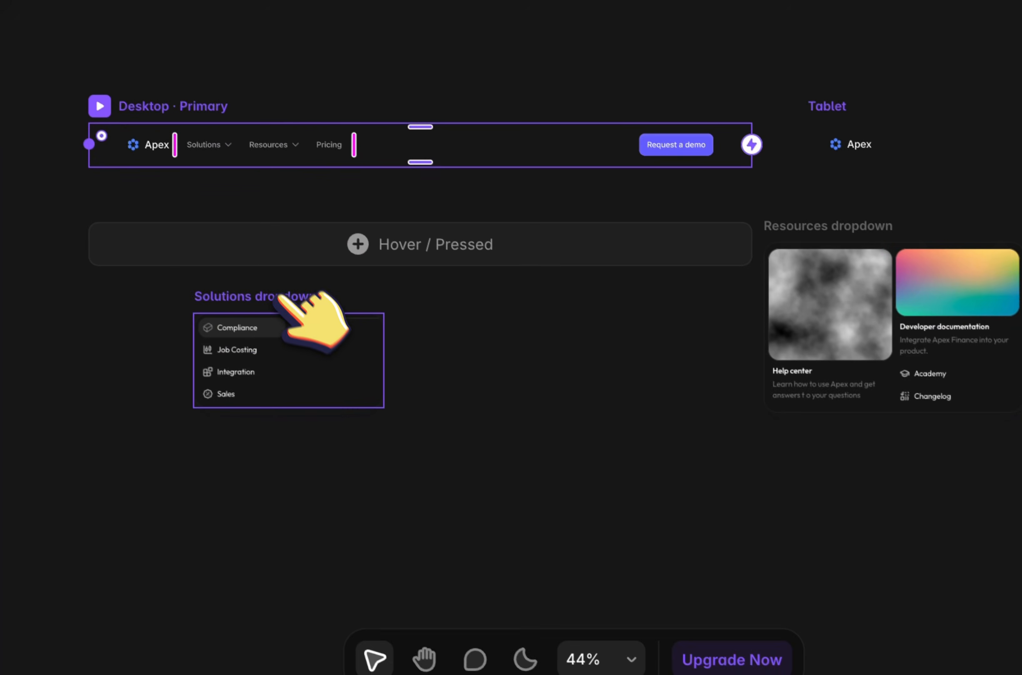
# Delete the leftover Solutions dropdown frame from the nav bar component's canvas
pyautogui.click(279, 297)
pyautogui.hscroll(5, 285, 296)
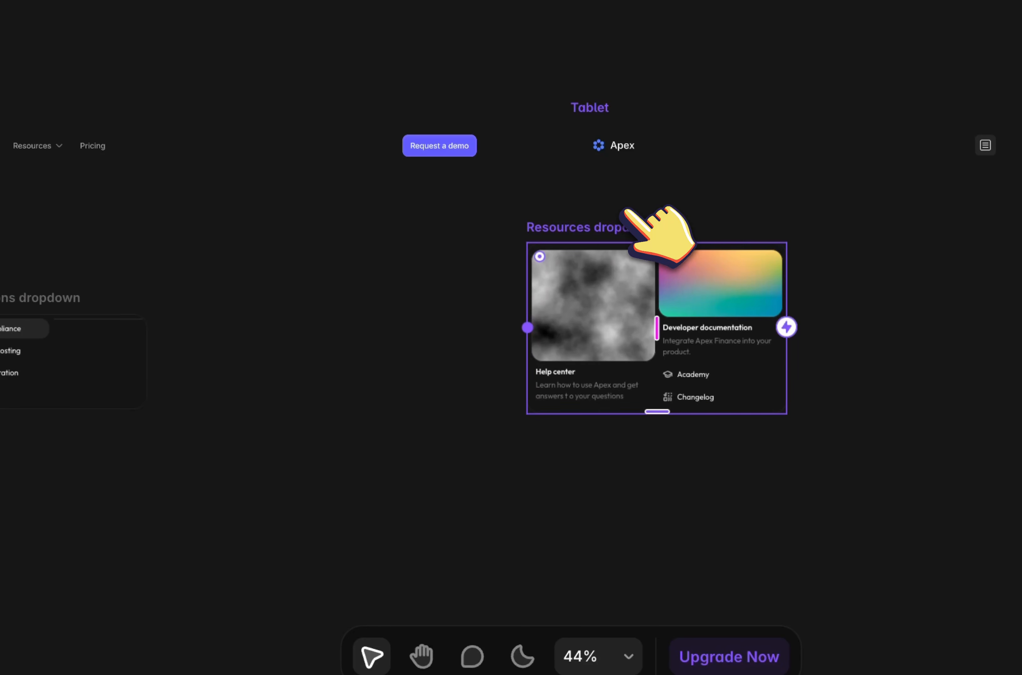
pyautogui.hscroll(-2, 509, 338)
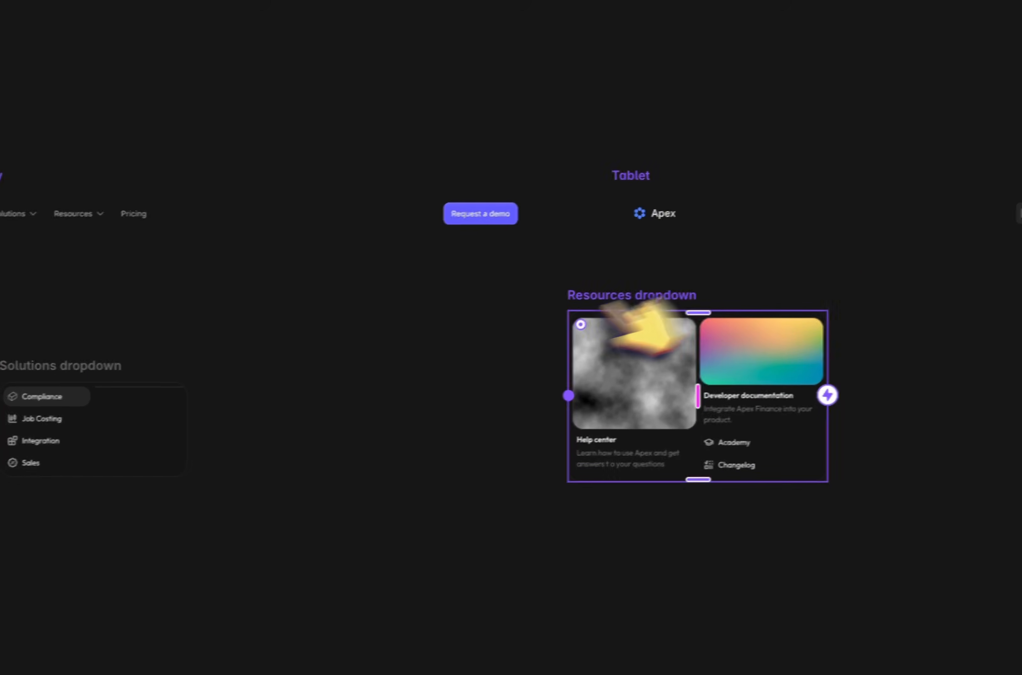
pyautogui.click(91, 373)
pyautogui.press('BackSpace')
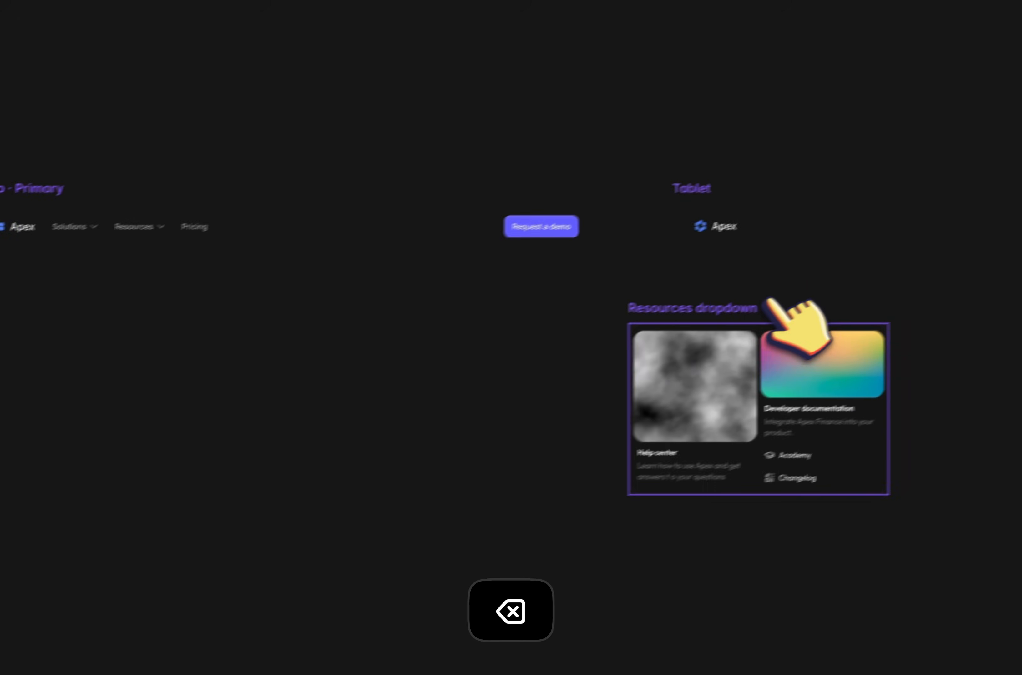
# Move the Resources dropdown frame beneath the desktop nav bar's navigation links
pyautogui.moveTo(767, 301); pyautogui.dragTo(183, 319)
pyautogui.hscroll(-6, 182, 319)
pyautogui.scroll(3, 182, 319)
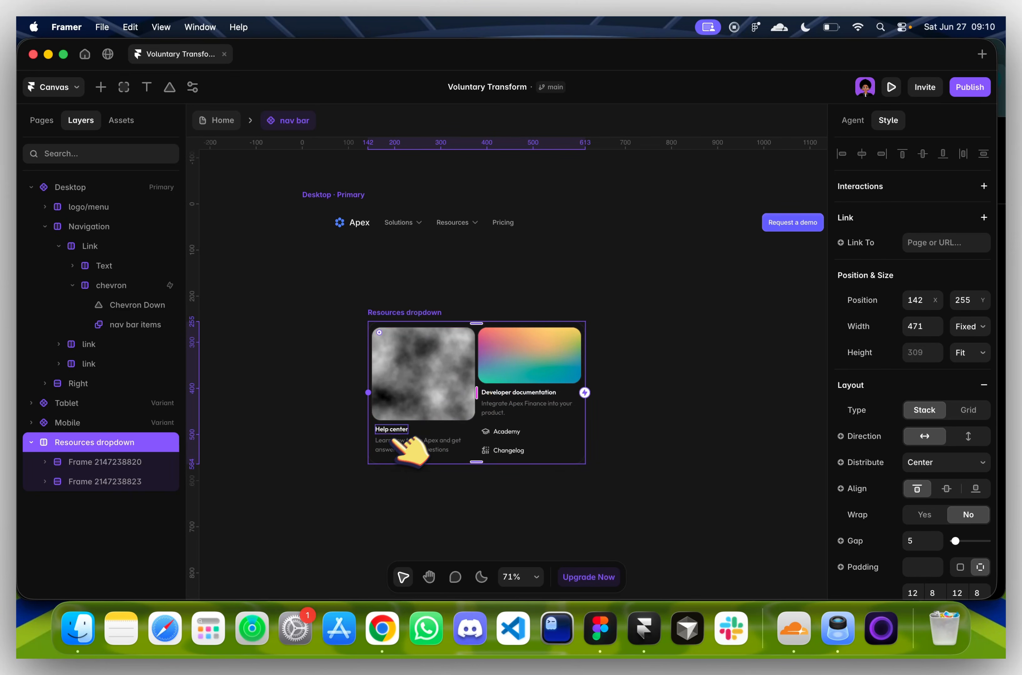
# Rename the frame holding the Help center card's picture as Image holder
pyautogui.click(385, 436)
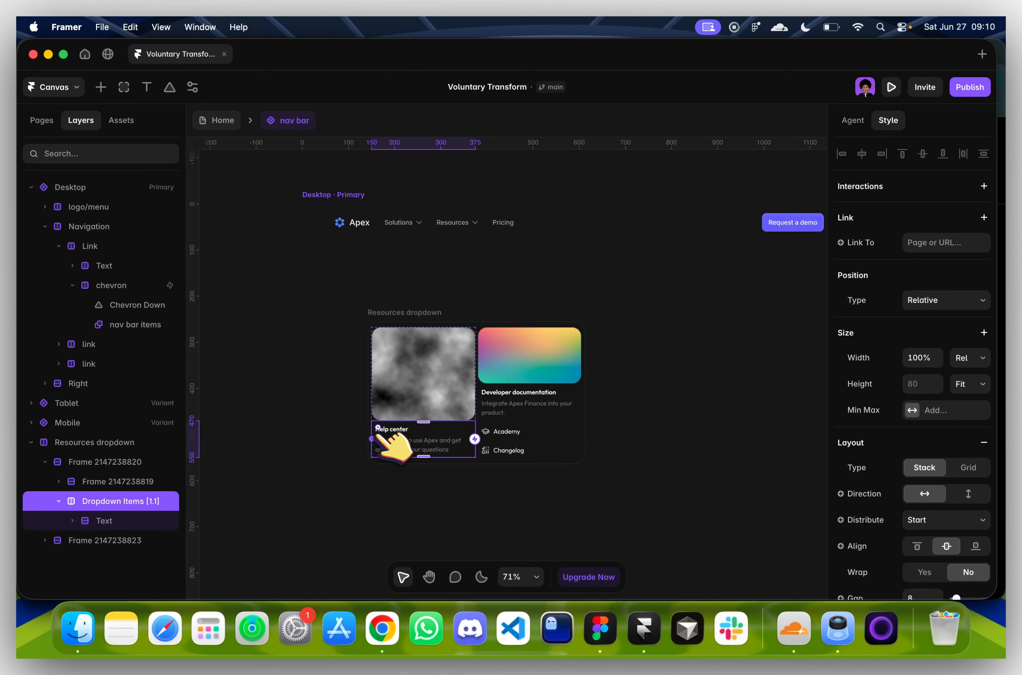
pyautogui.scroll(5, 378, 437)
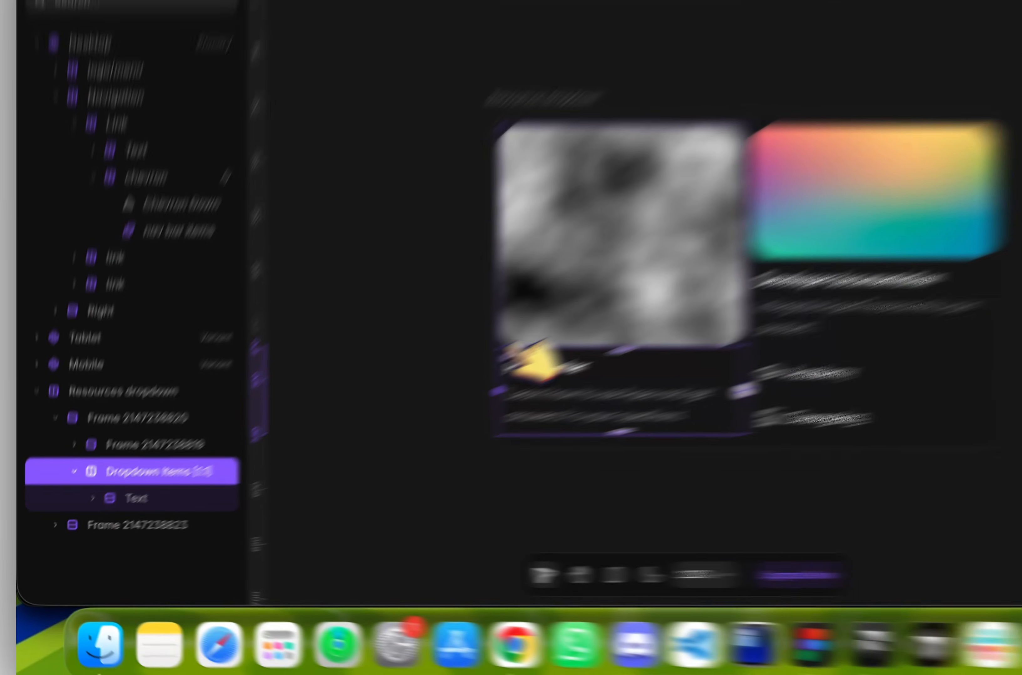
pyautogui.click(376, 409)
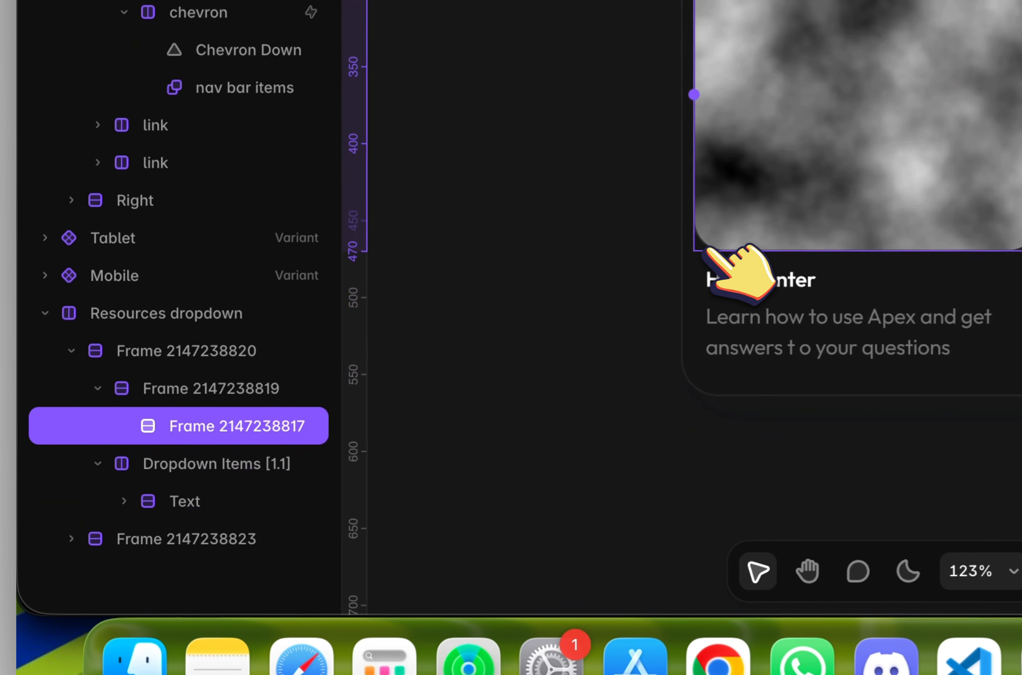
pyautogui.click(377, 411)
pyautogui.click(175, 385)
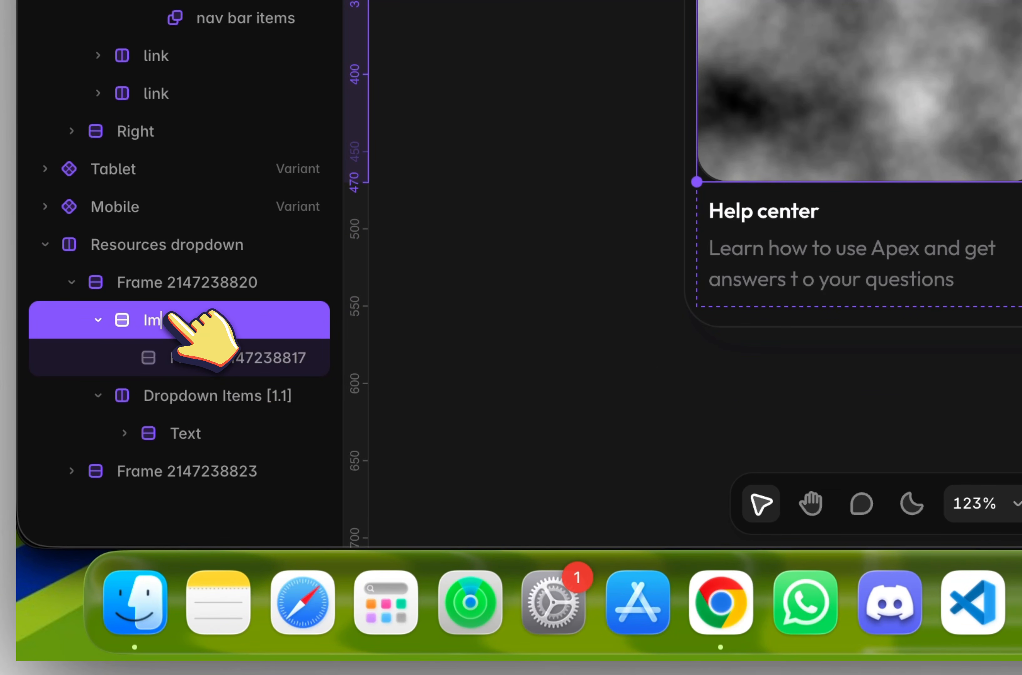
pyautogui.press('BackSpace')
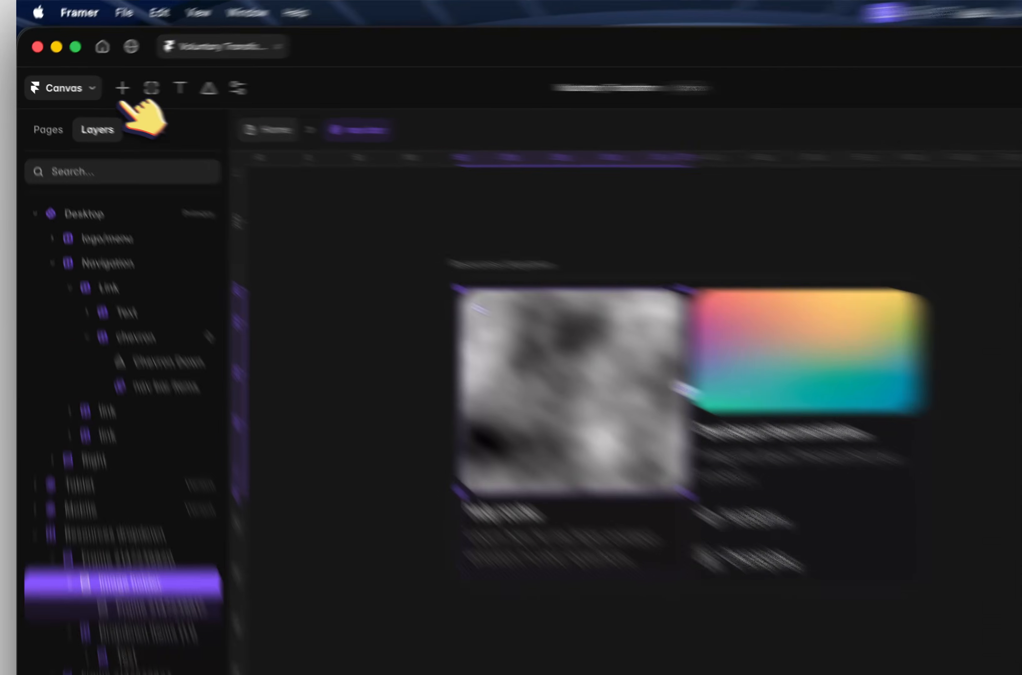
# Try adding a Wave Gradient shader to the Help center card, placed in Image holder above its inner frame
pyautogui.click(101, 87)
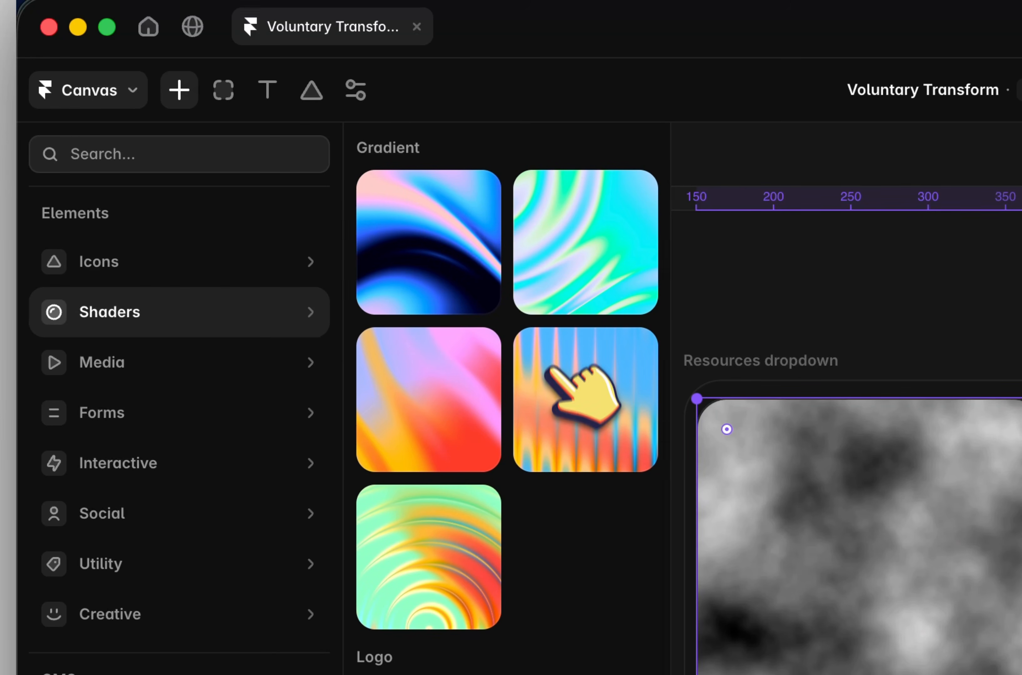
pyautogui.moveTo(425, 385); pyautogui.dragTo(805, 626)
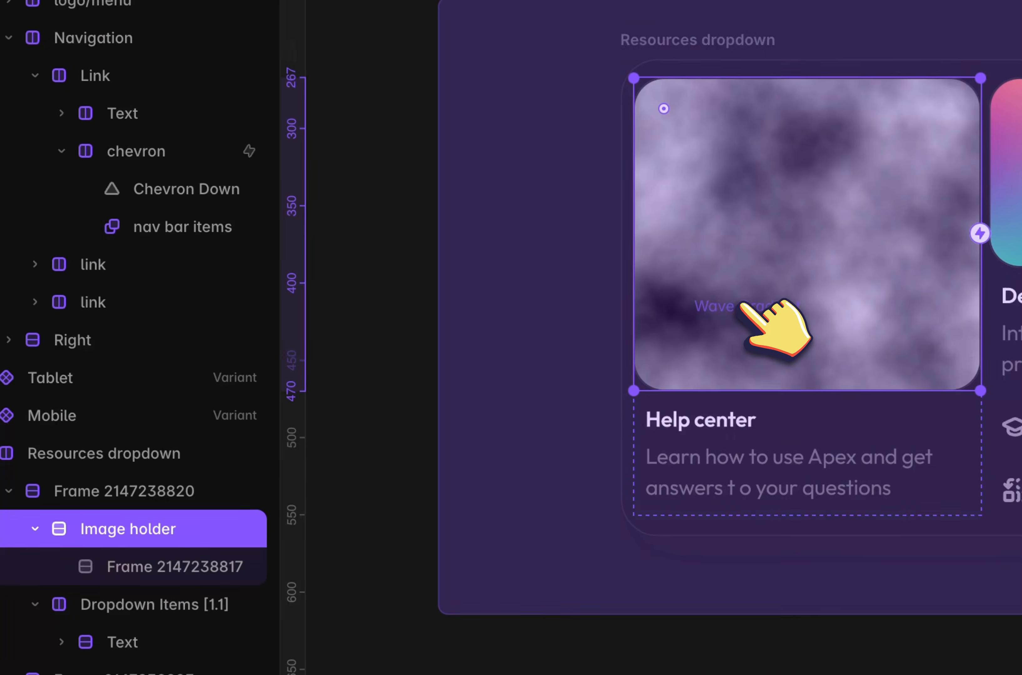
pyautogui.moveTo(741, 307); pyautogui.dragTo(684, 334)
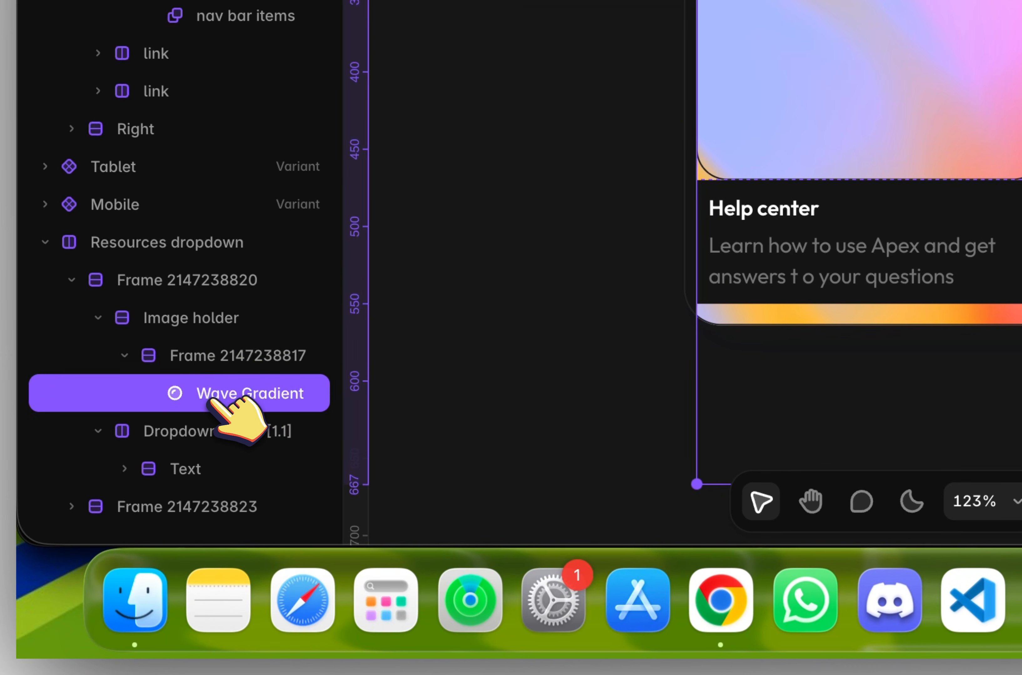
pyautogui.moveTo(202, 347); pyautogui.dragTo(204, 347)
pyautogui.click(206, 431)
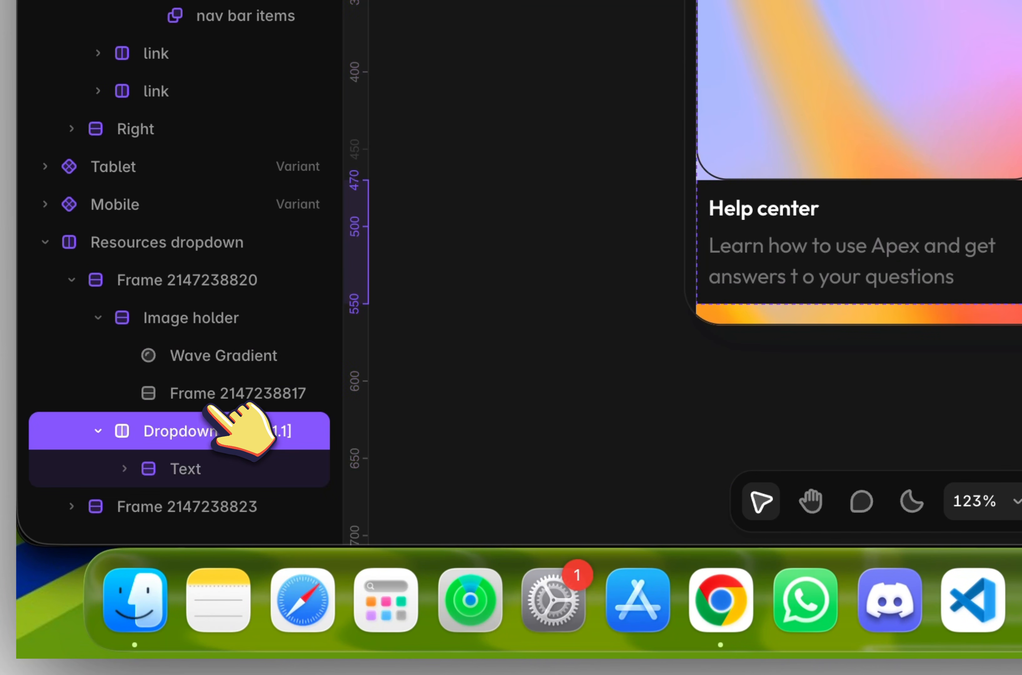
# Try deleting Image holder's inner frame, and undo the edits back to before the Wave Gradient was added
pyautogui.click(204, 392)
pyautogui.press('BackSpace')
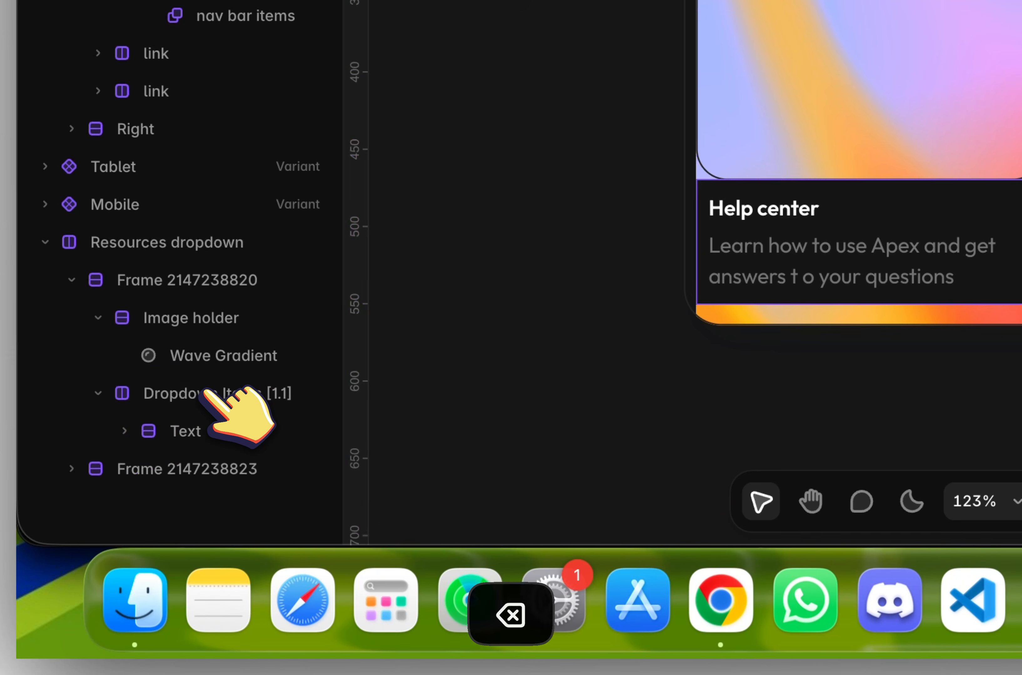
pyautogui.click(199, 319)
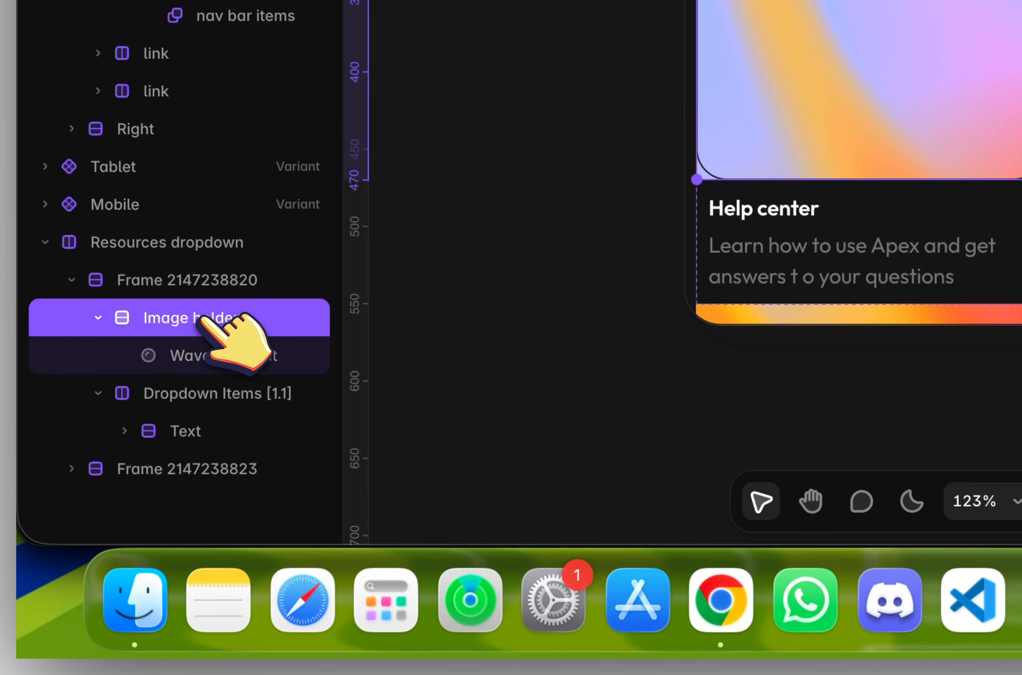
pyautogui.press('super+z')
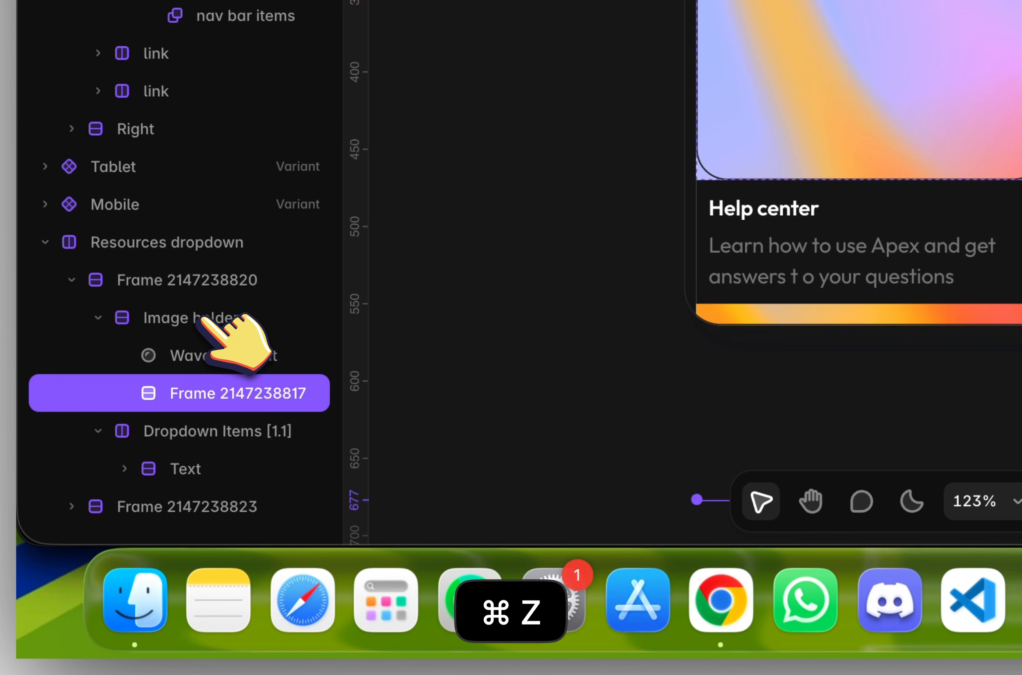
pyautogui.press('super+z')
pyautogui.press('super+z')
# Examine the Image holder and its nested frame in the Help center card to compare what each contains
pyautogui.click(195, 350)
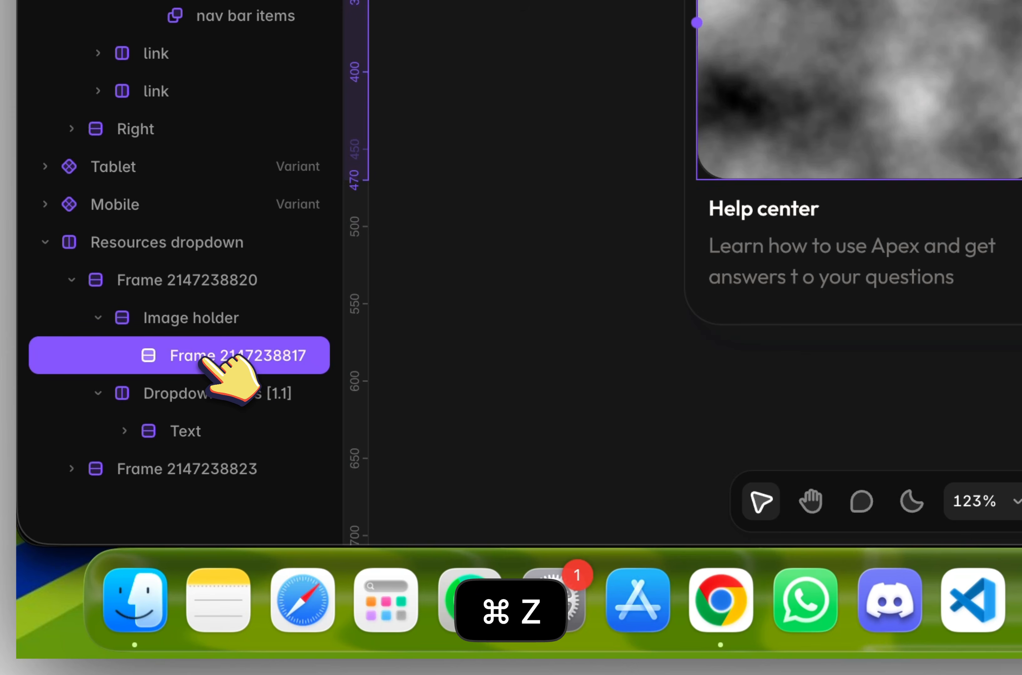
pyautogui.click(186, 319)
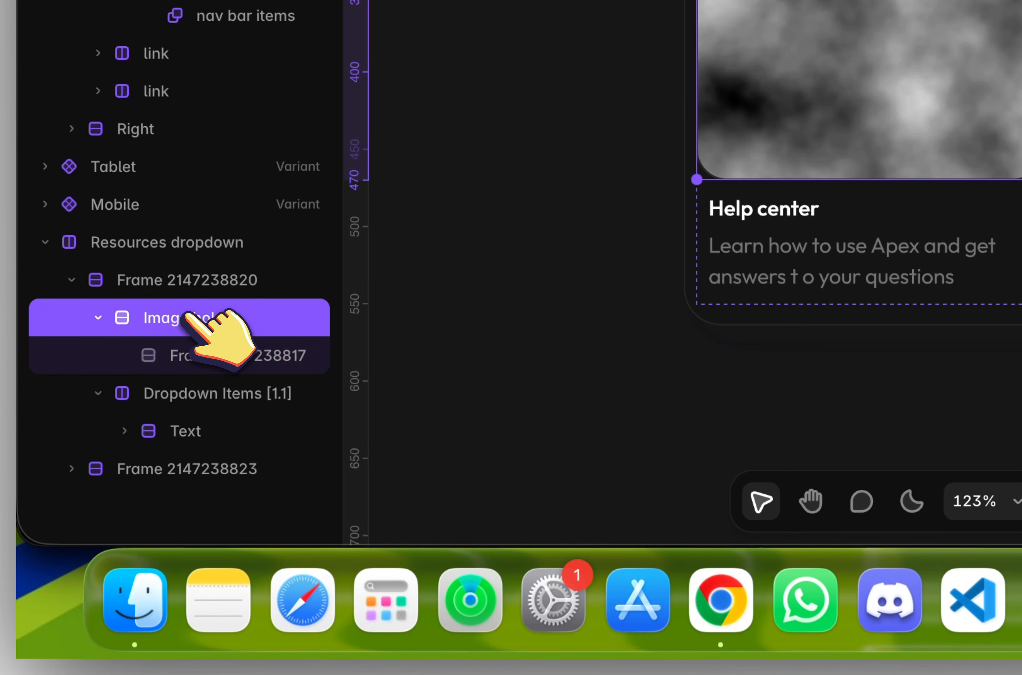
pyautogui.click(212, 353)
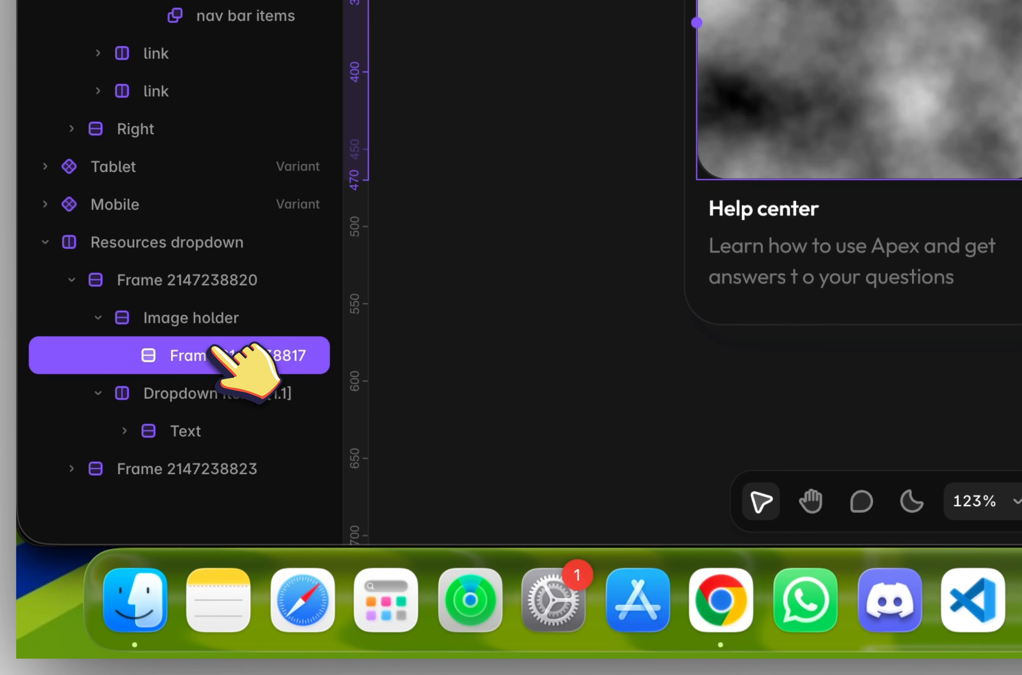
pyautogui.click(219, 319)
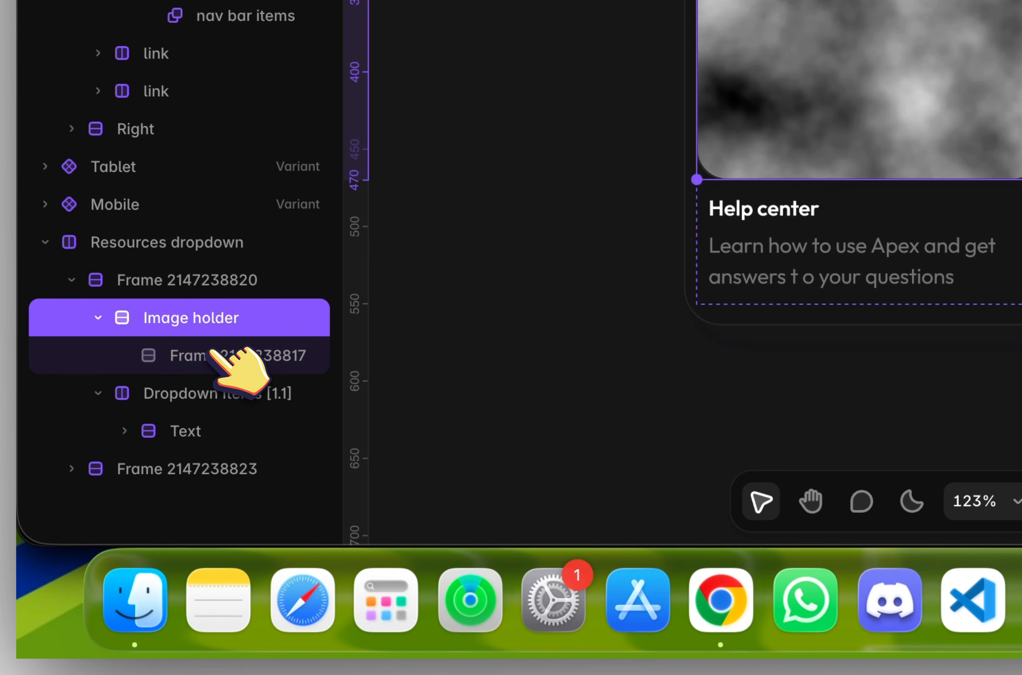
pyautogui.rightClick(210, 353)
pyautogui.moveTo(287, 117)
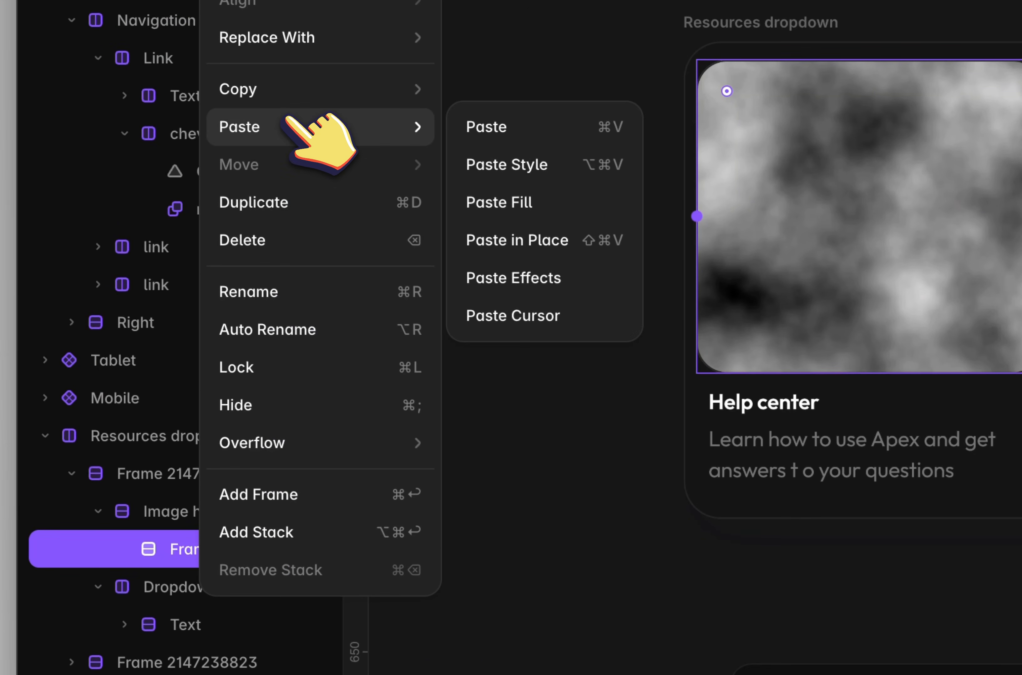
pyautogui.click(189, 550)
pyautogui.click(155, 522)
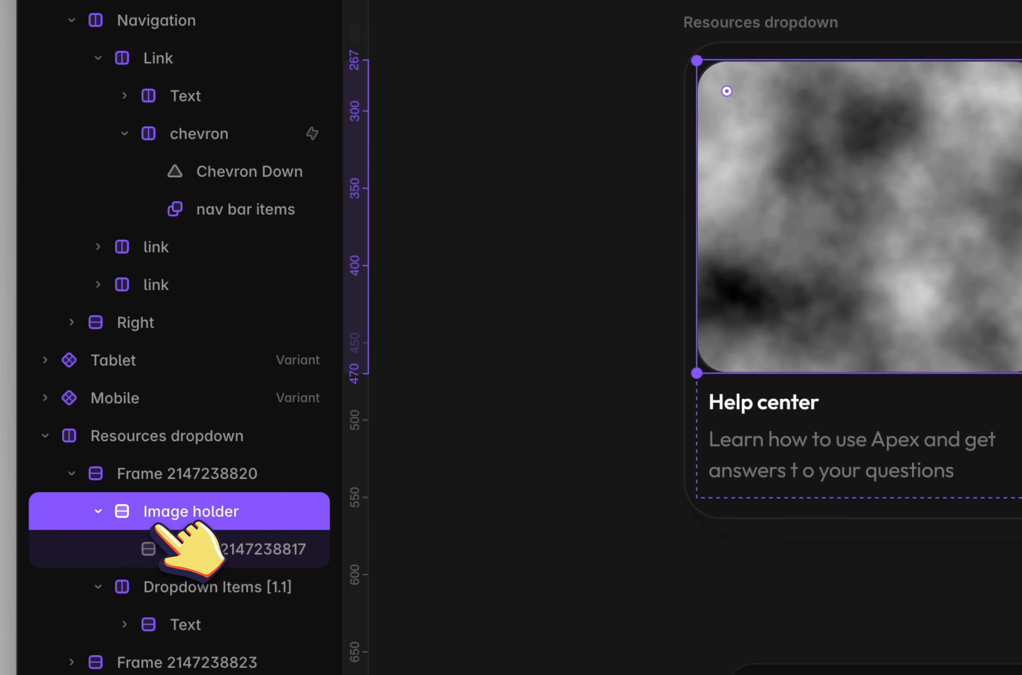
# Insert the Wave Gradient shader into the Help center card's Image holder
pyautogui.click(197, 549)
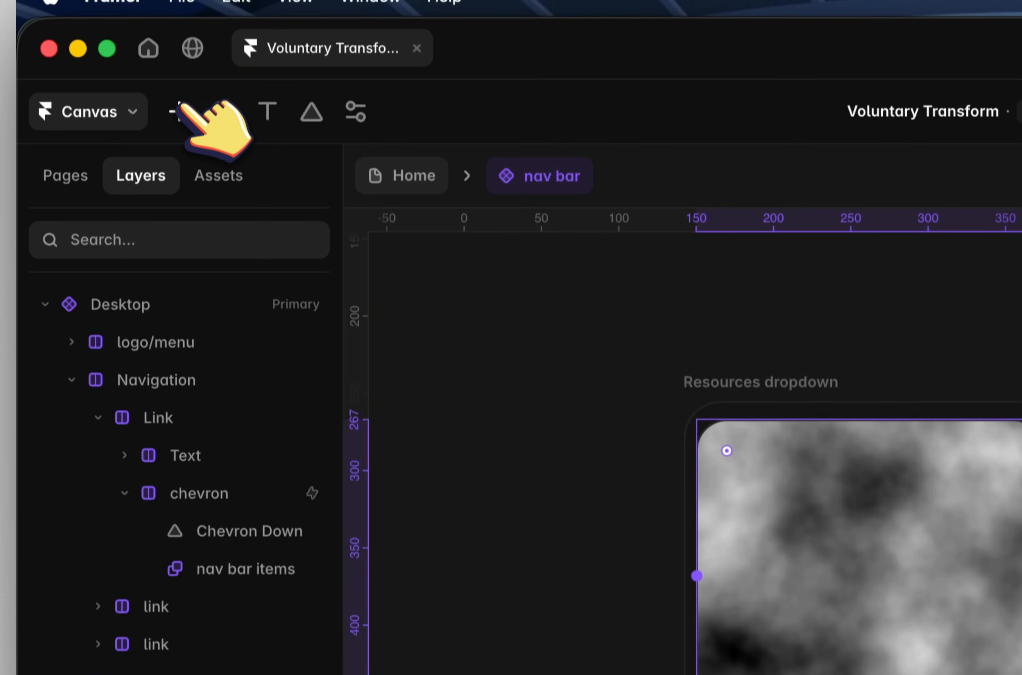
pyautogui.click(179, 119)
pyautogui.moveTo(307, 291)
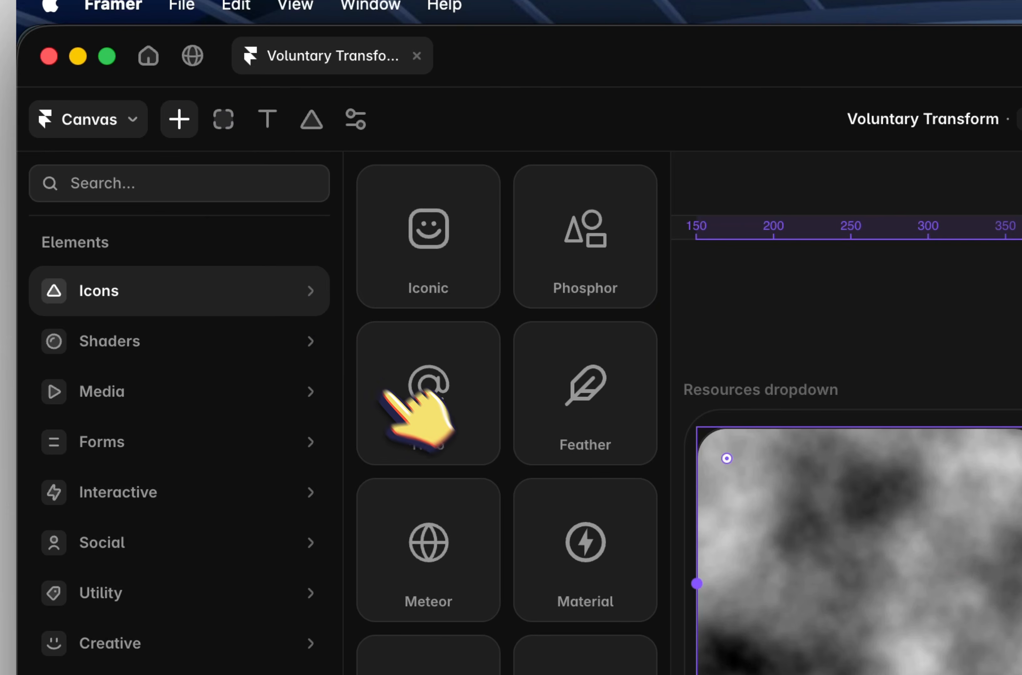
pyautogui.moveTo(221, 353)
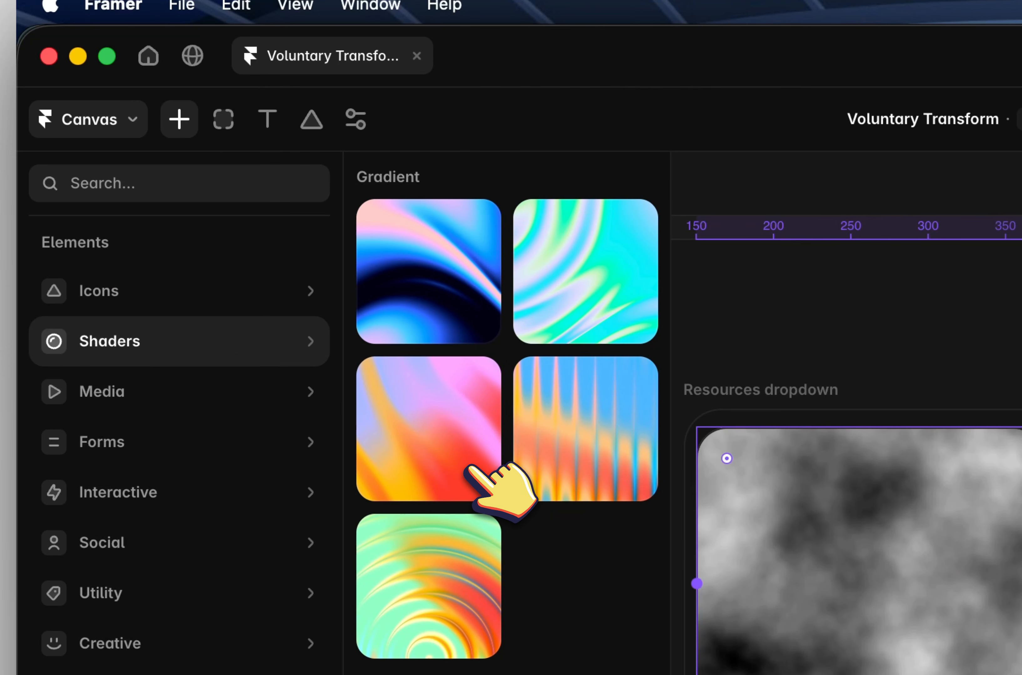
pyautogui.moveTo(469, 468); pyautogui.dragTo(743, 348)
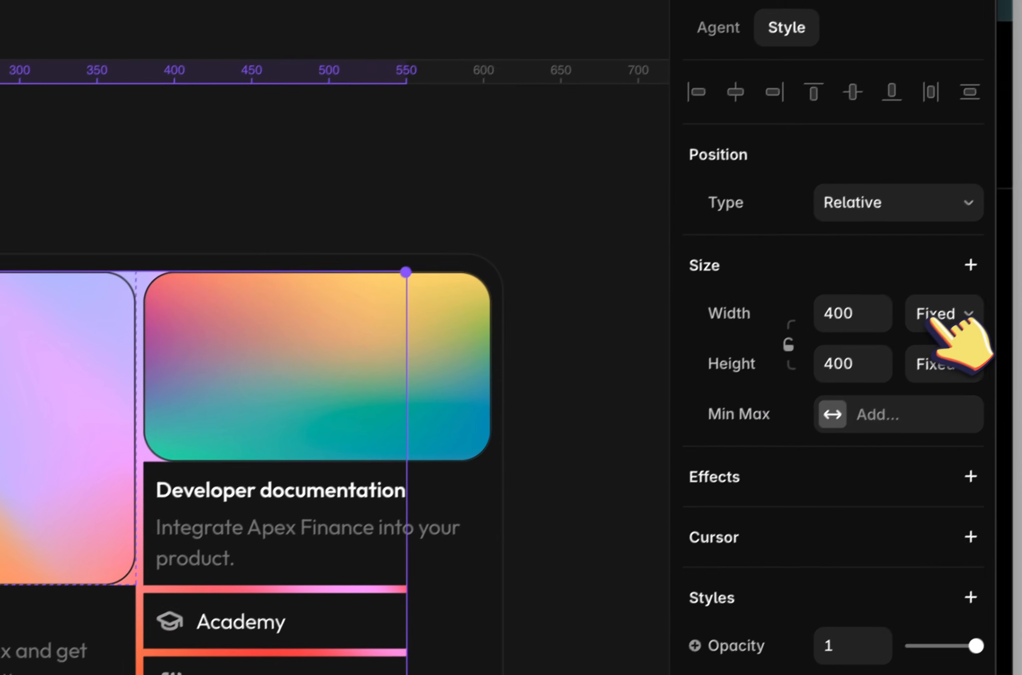
# Set the Wave Gradient's width to Fill and try the Fill option for its height
pyautogui.click(937, 314)
pyautogui.click(929, 373)
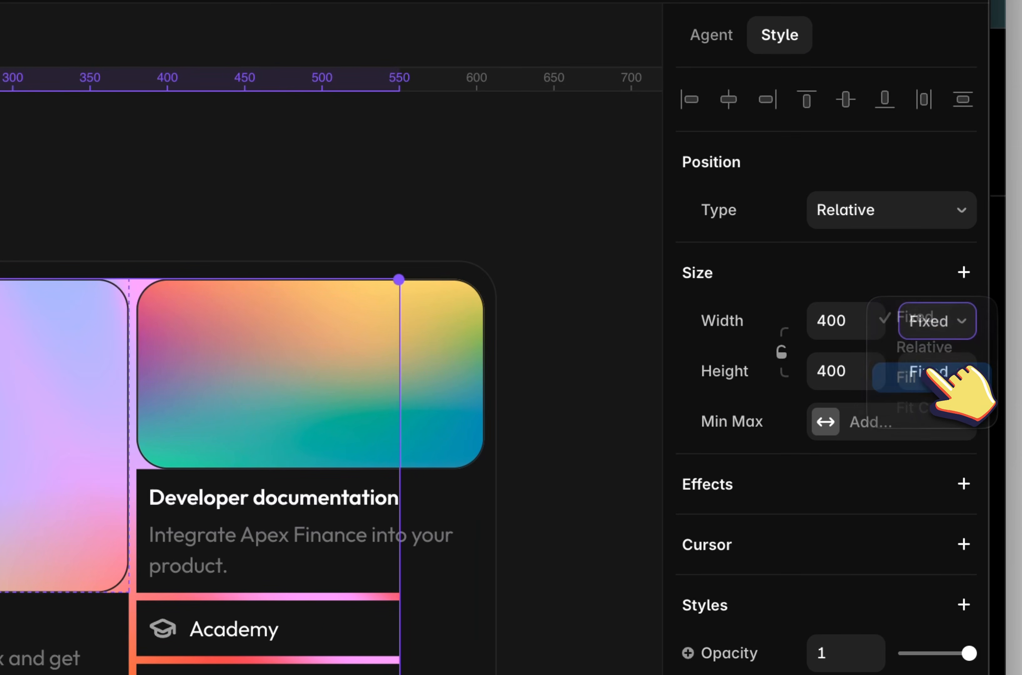
pyautogui.click(958, 371)
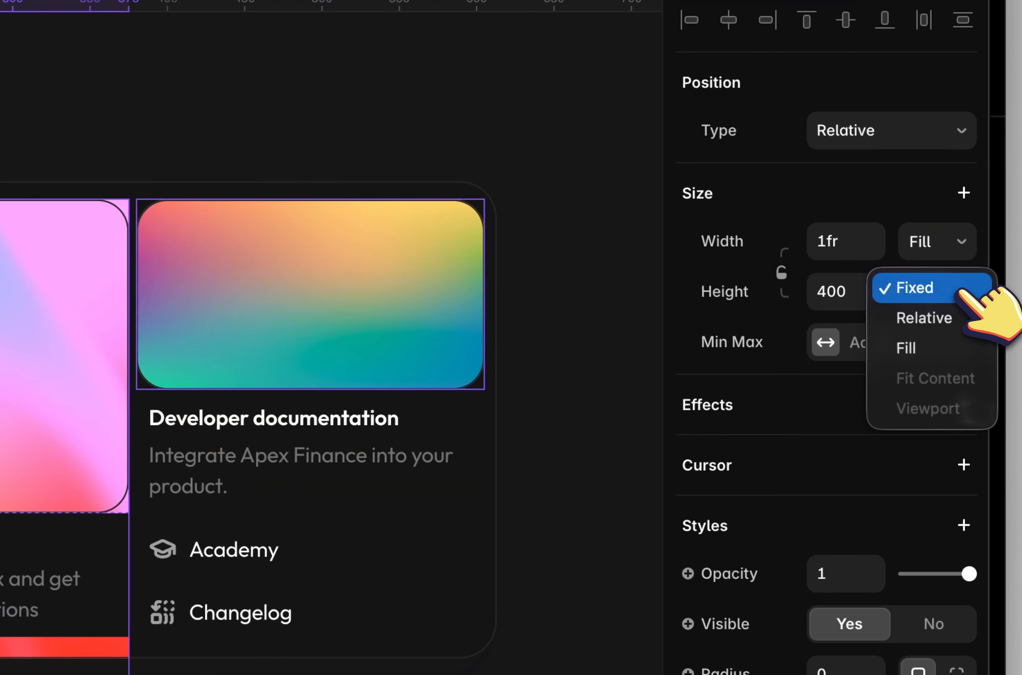
pyautogui.click(947, 347)
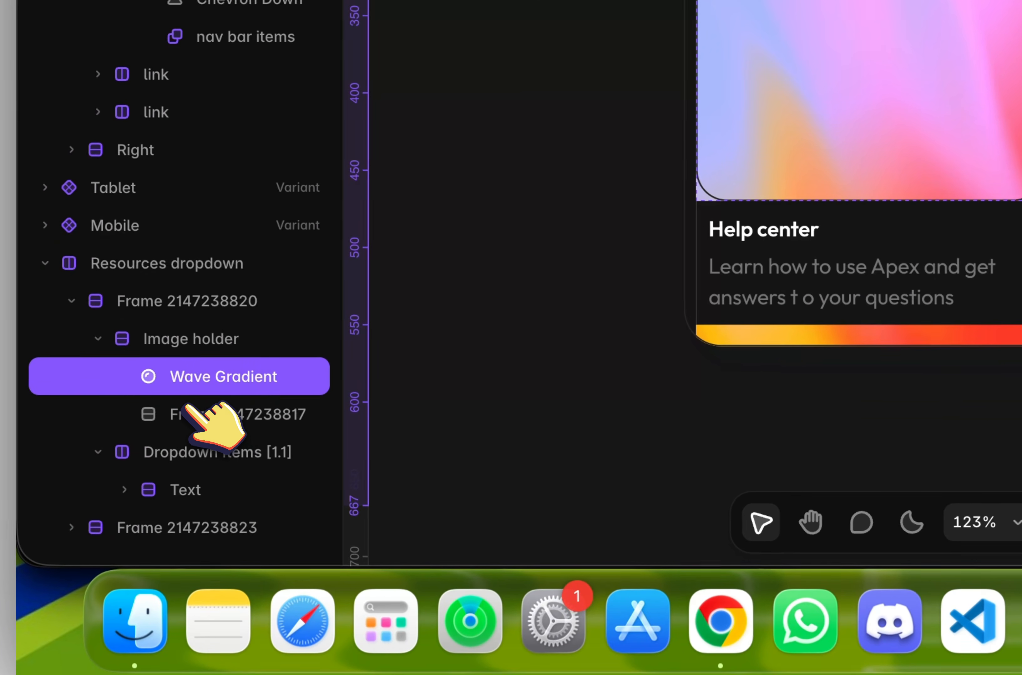
# Set the height type of the inner frame in Image holder to Fixed
pyautogui.doubleClick(87, 472)
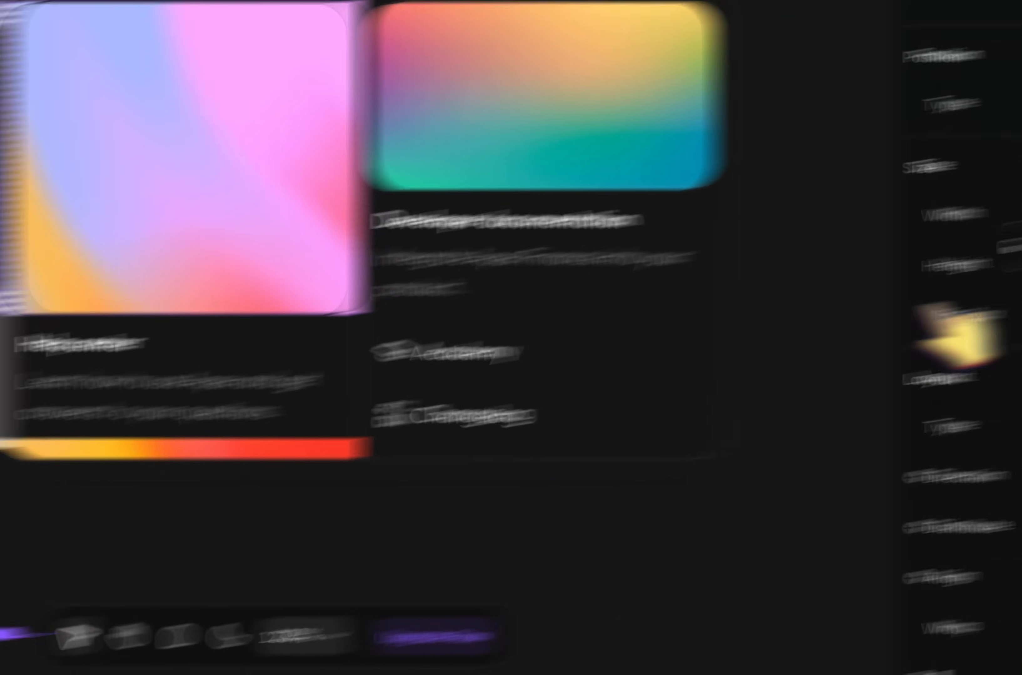
pyautogui.click(961, 366)
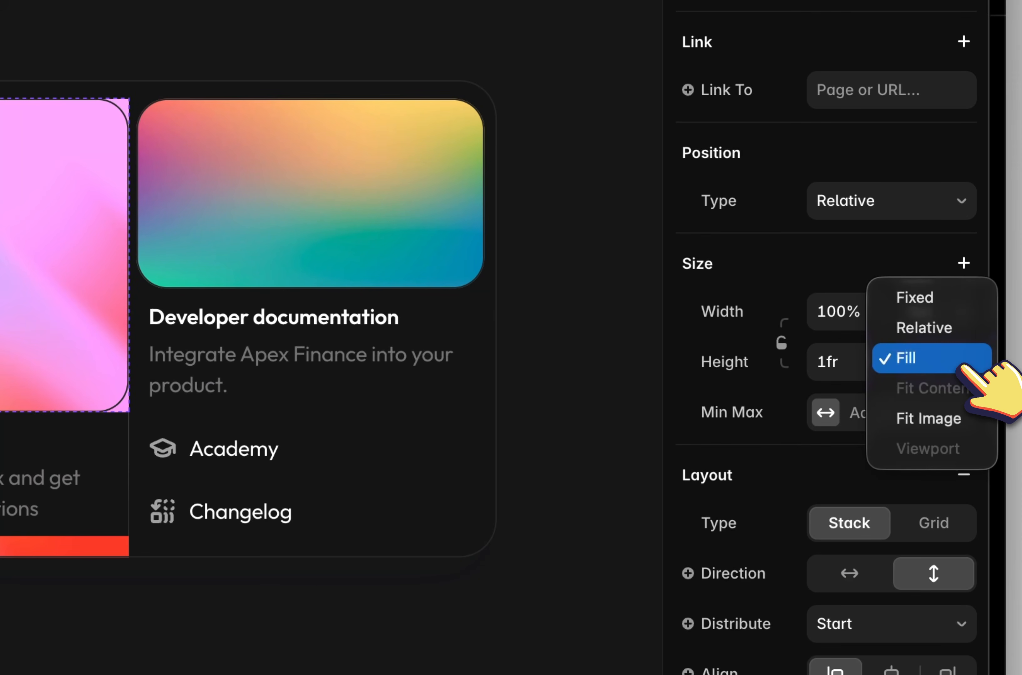
pyautogui.click(962, 296)
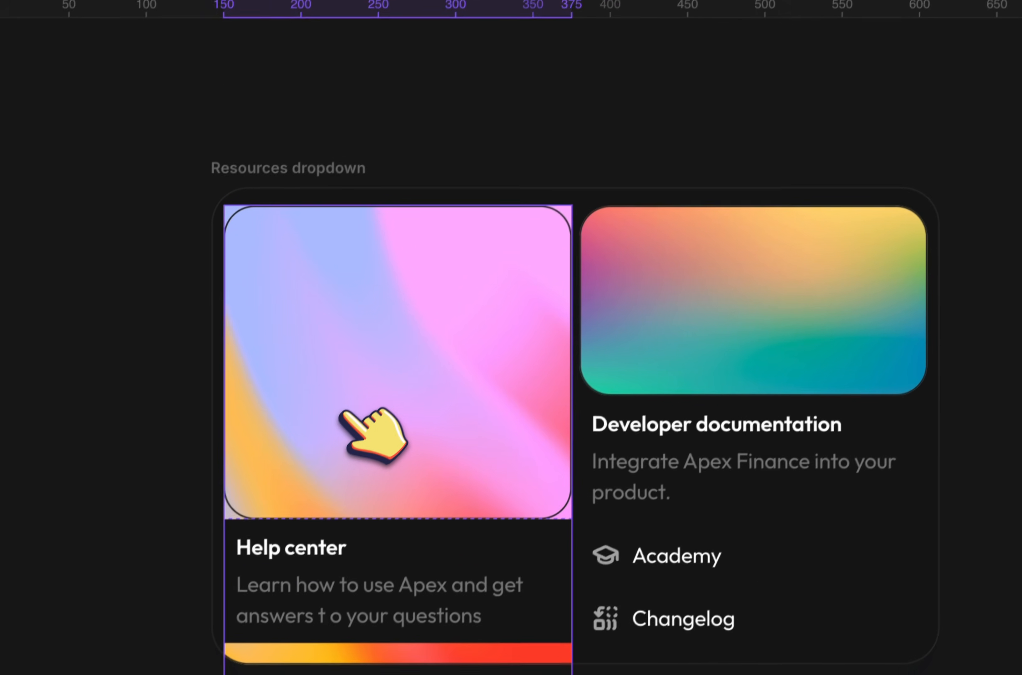
# Try resizing the Wave Gradient's height to about 183 so it fits inside the Help center card's image area
pyautogui.click(369, 432)
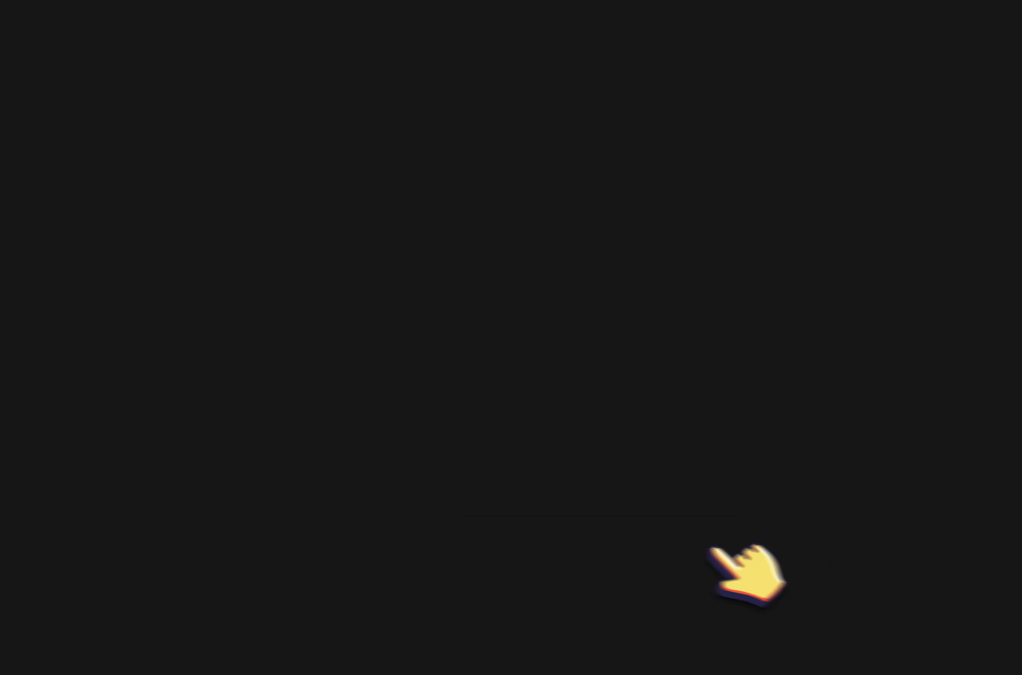
pyautogui.scroll(10, 621, 521)
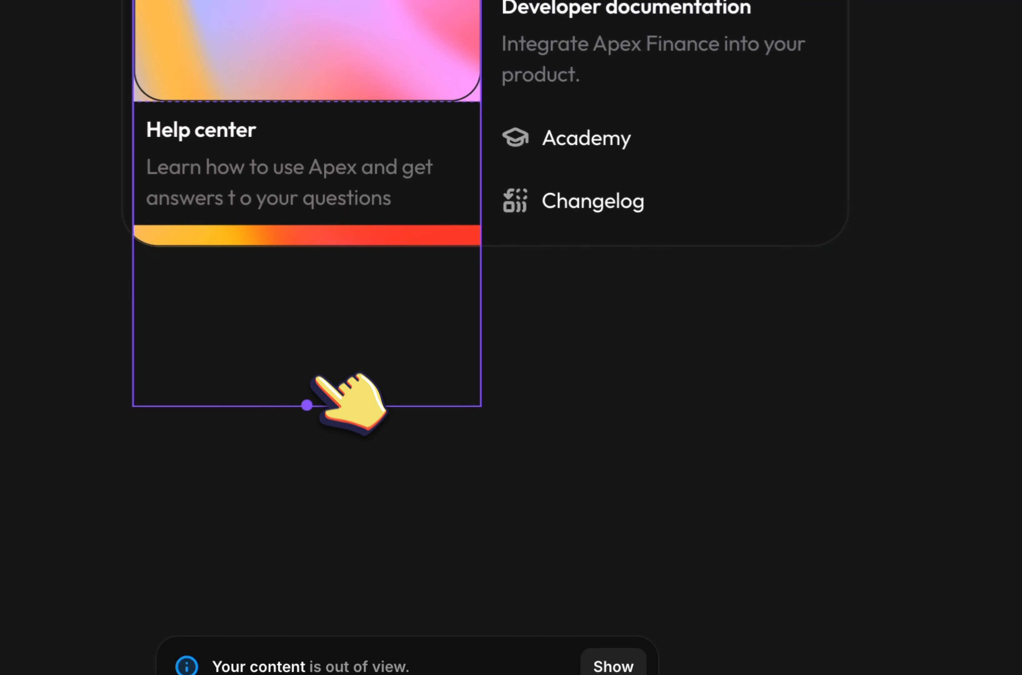
pyautogui.moveTo(310, 405); pyautogui.dragTo(533, 113)
pyautogui.scroll(5, 534, 114)
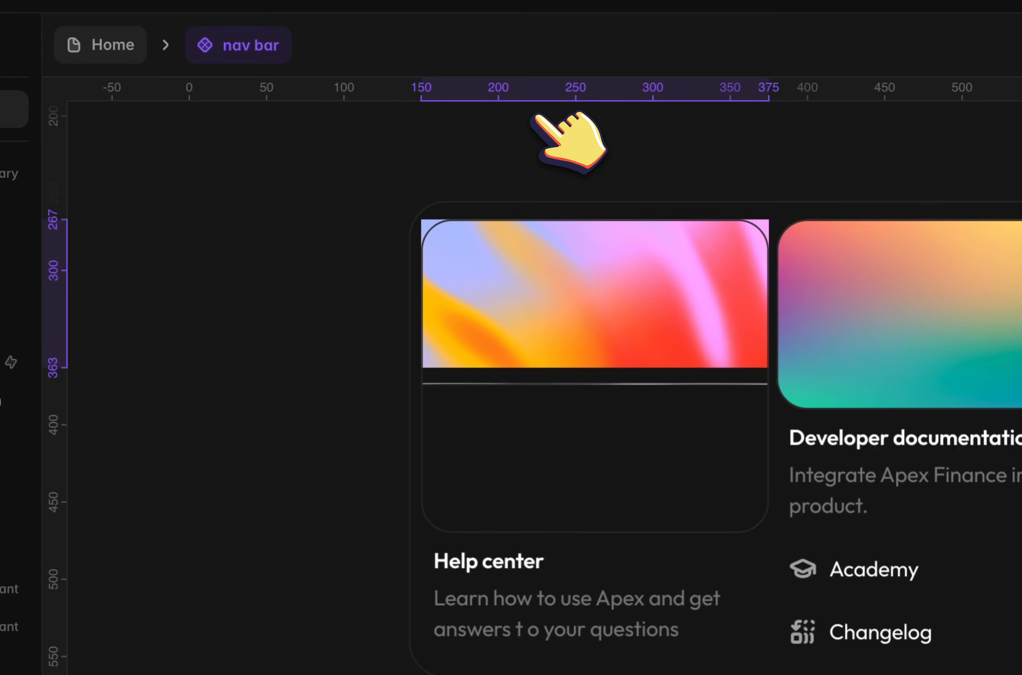
pyautogui.moveTo(594, 369); pyautogui.dragTo(593, 501)
pyautogui.scroll(4, 541, 529)
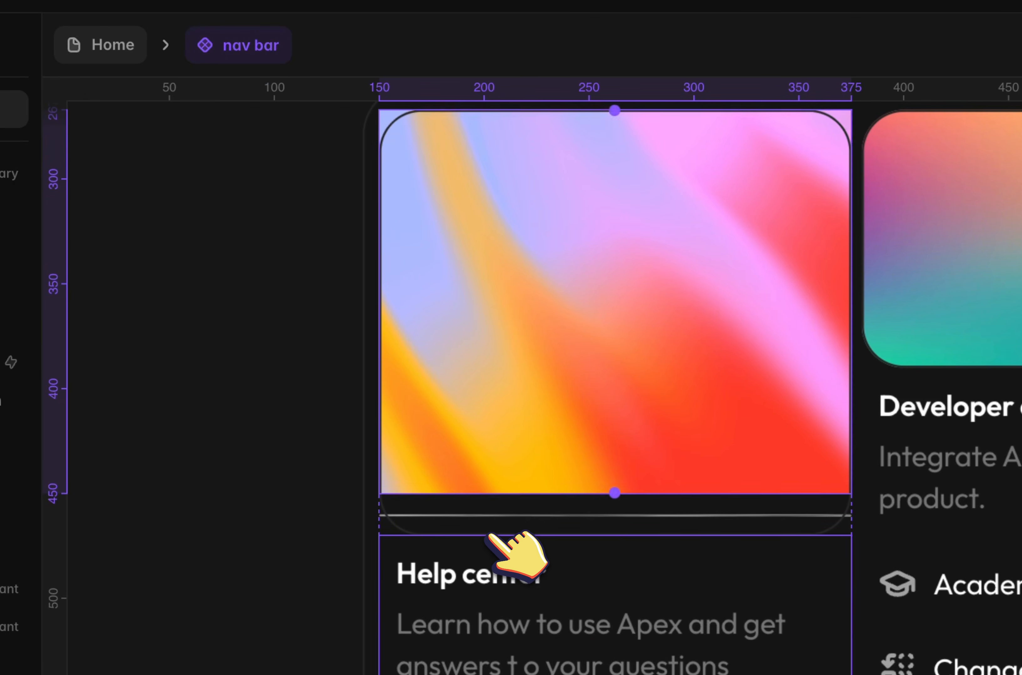
pyautogui.click(491, 539)
pyautogui.click(485, 518)
# Undo the Wave Gradient's resizing, its size options and its insertion into the Help center card's Image holder
pyautogui.press('super+z')
pyautogui.press('super+z')
pyautogui.press('super+z')
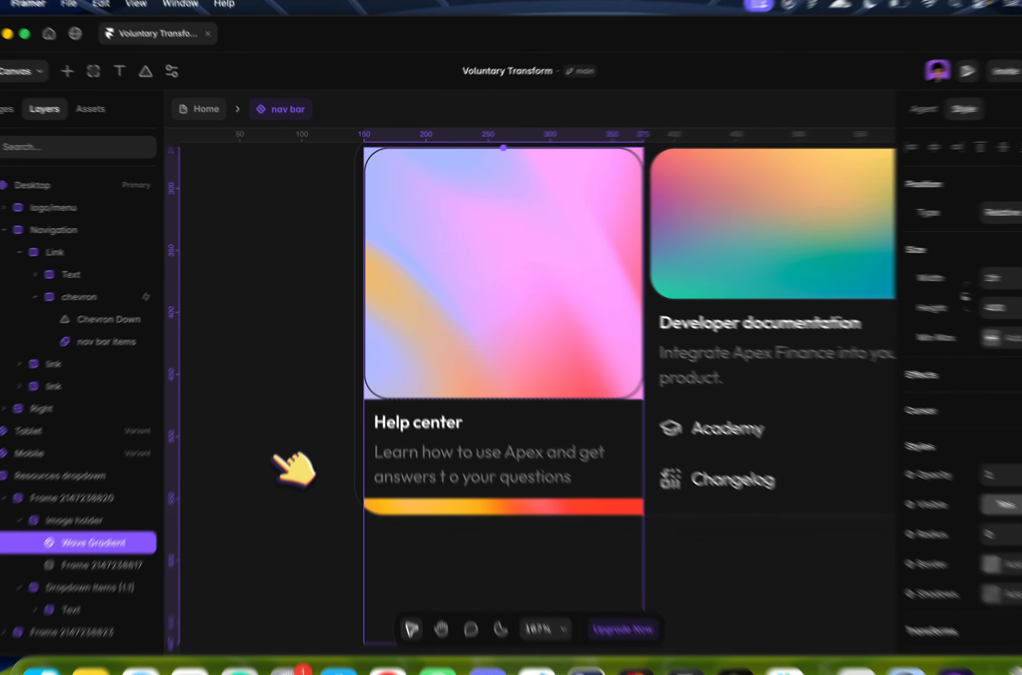
pyautogui.press('super+z')
pyautogui.press('super+z')
pyautogui.press('super+z')
pyautogui.press('super+z')
pyautogui.press('super+z')
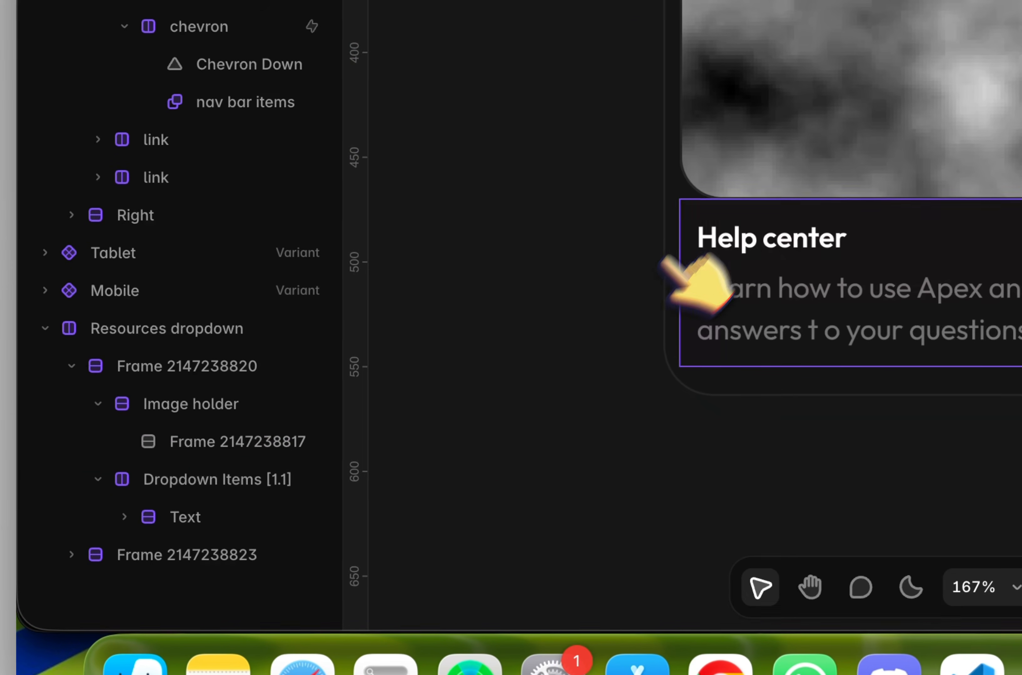
# Duplicate the Help center card's Dropdown Items [1.1] layer and rename the upper copy Image holder
pyautogui.click(375, 378)
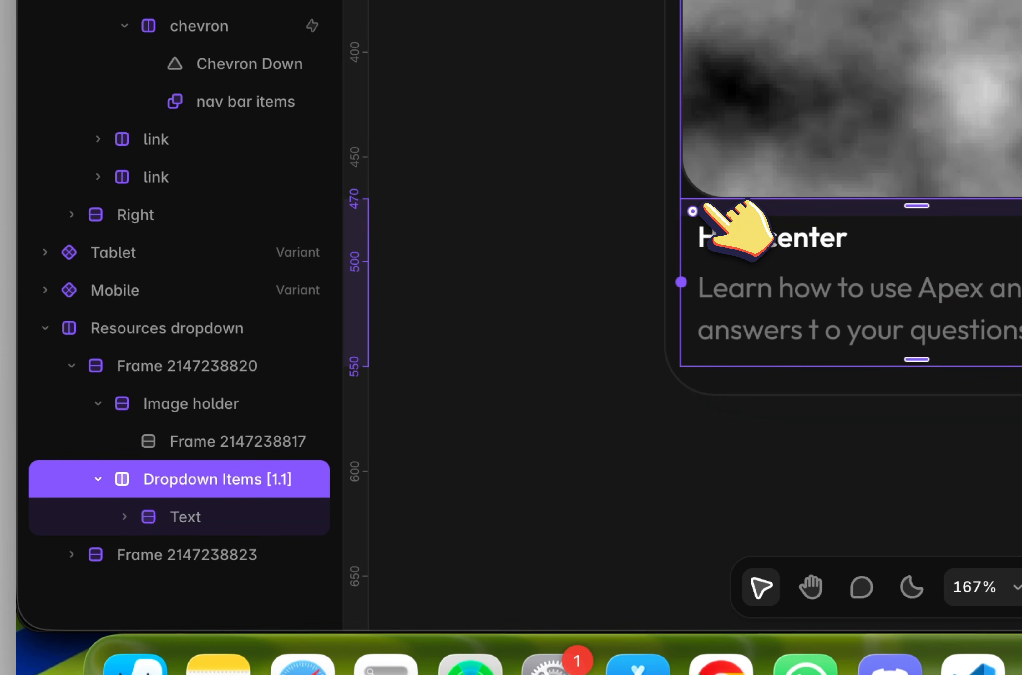
pyautogui.press('super+d')
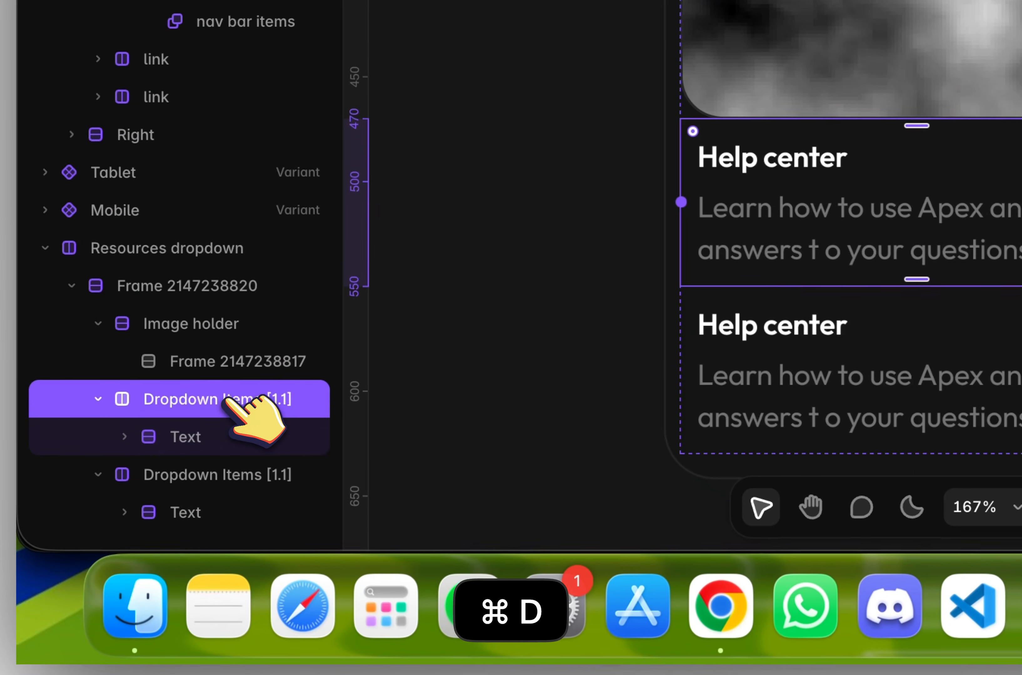
pyautogui.doubleClick(226, 395)
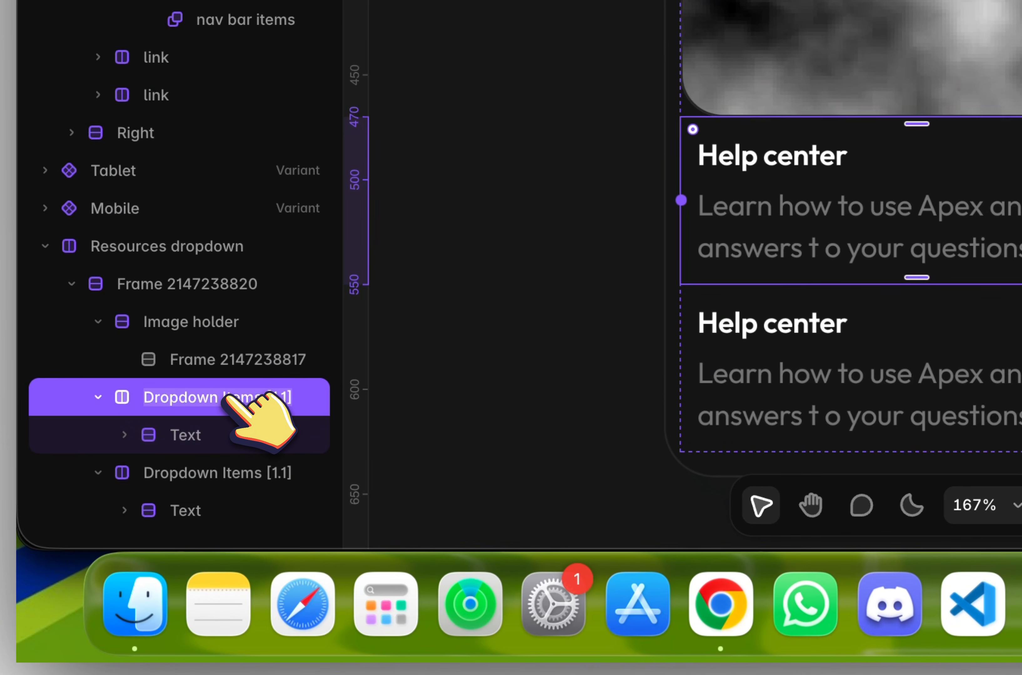
pyautogui.click(209, 327)
pyautogui.press('super+c')
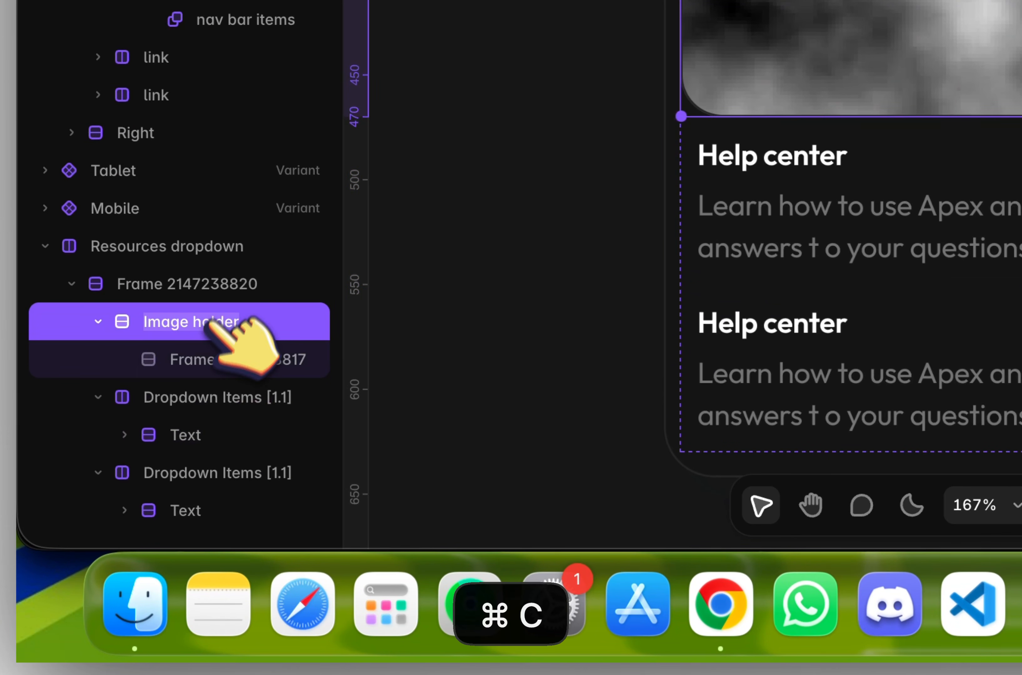
pyautogui.click(198, 397)
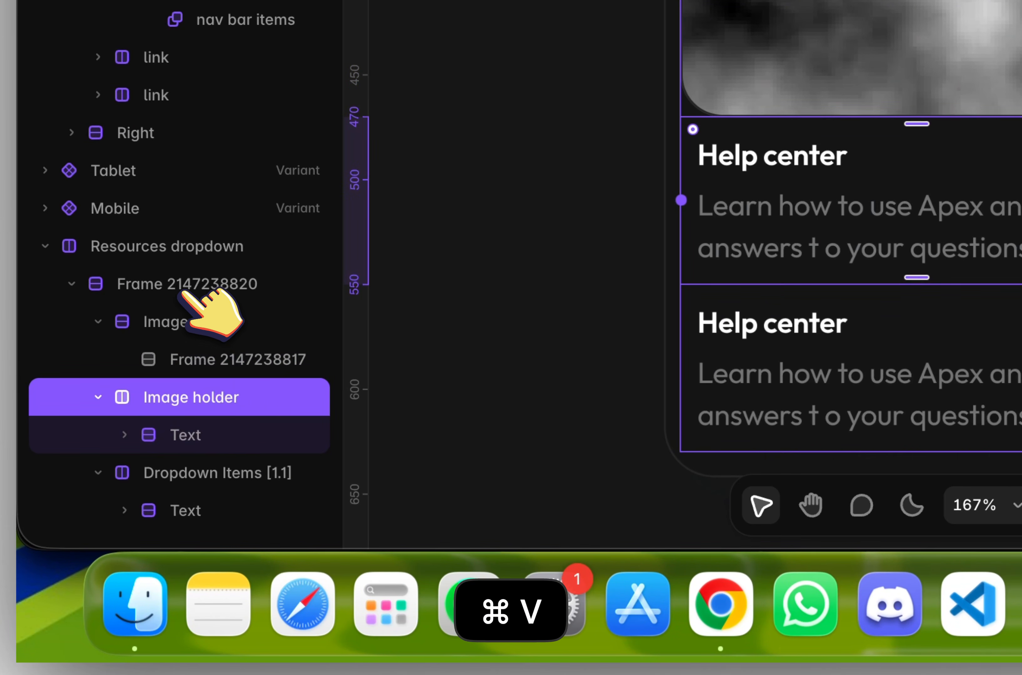
pyautogui.click(183, 293)
pyautogui.doubleClick(184, 292)
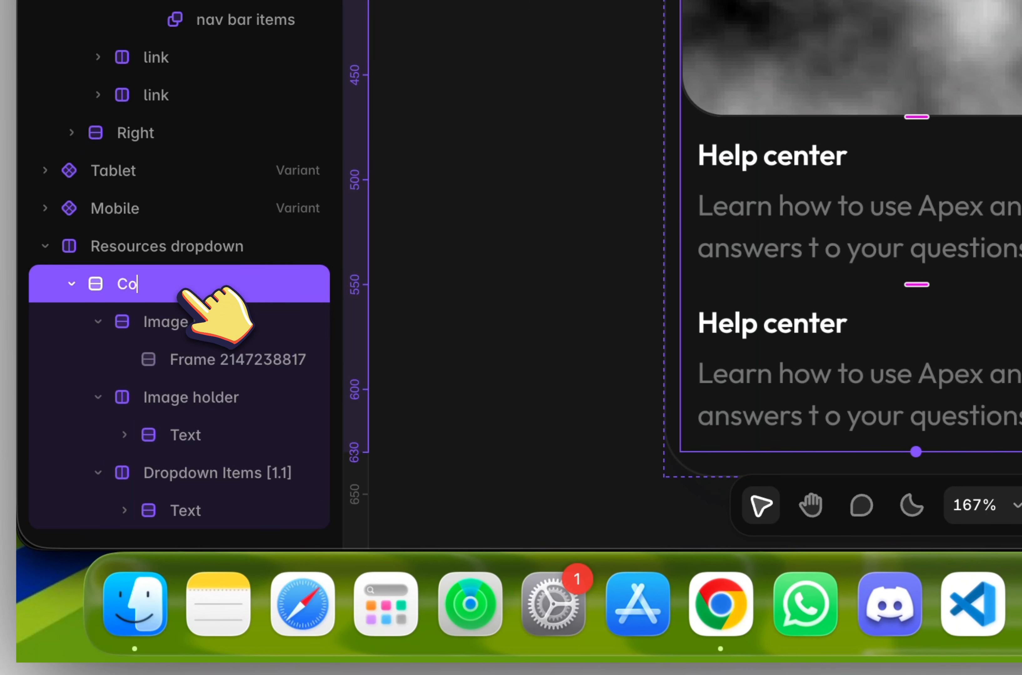
pyautogui.write('Cot')
pyautogui.press('BackSpace')
pyautogui.write('ne')
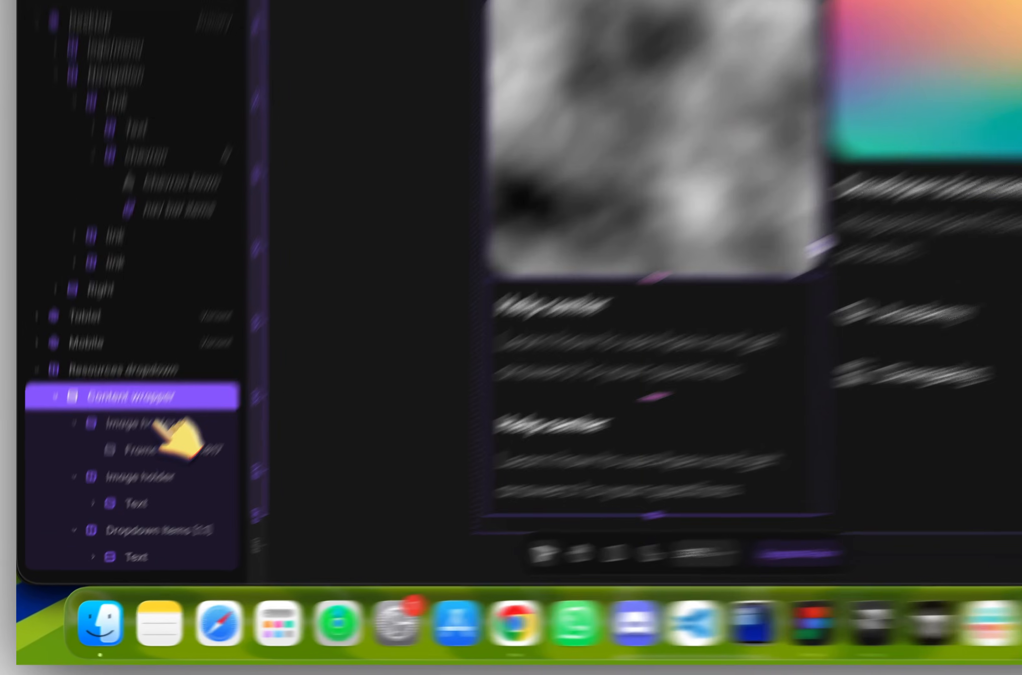
# Delete the original Image holder with its nested frame and remove the Text layer from the new Image holder
pyautogui.click(117, 482)
pyautogui.press('BackSpace')
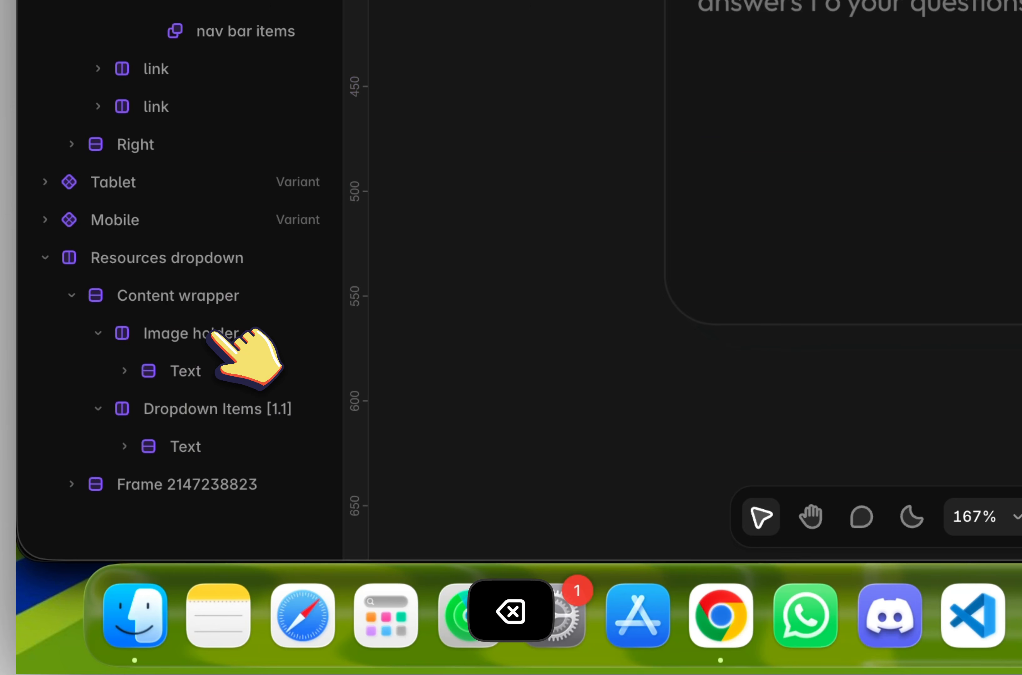
pyautogui.click(201, 333)
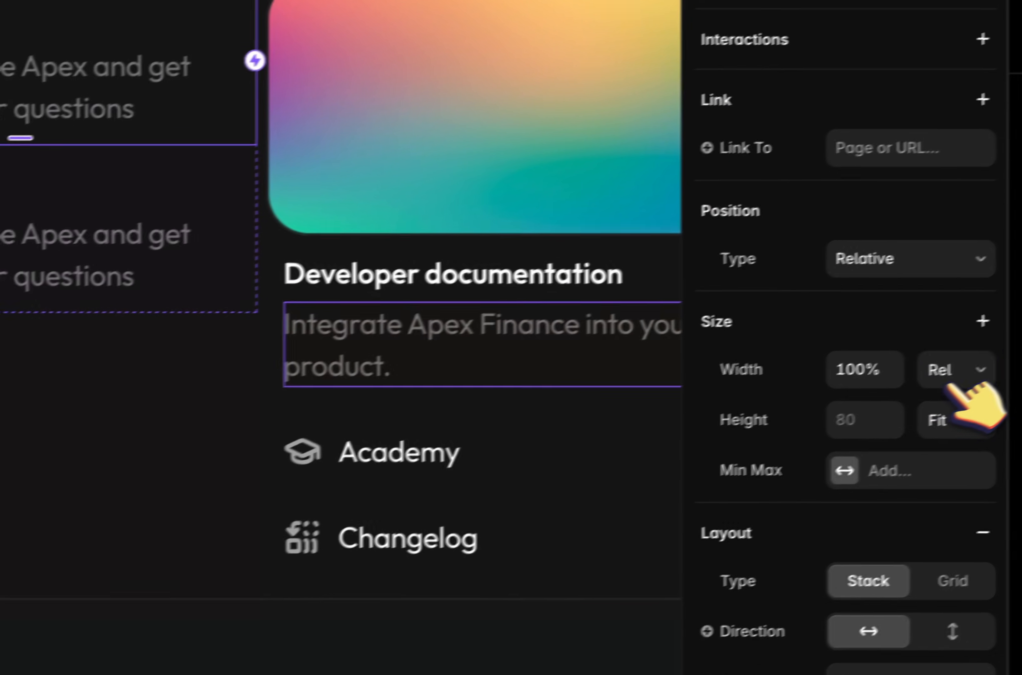
pyautogui.click(957, 367)
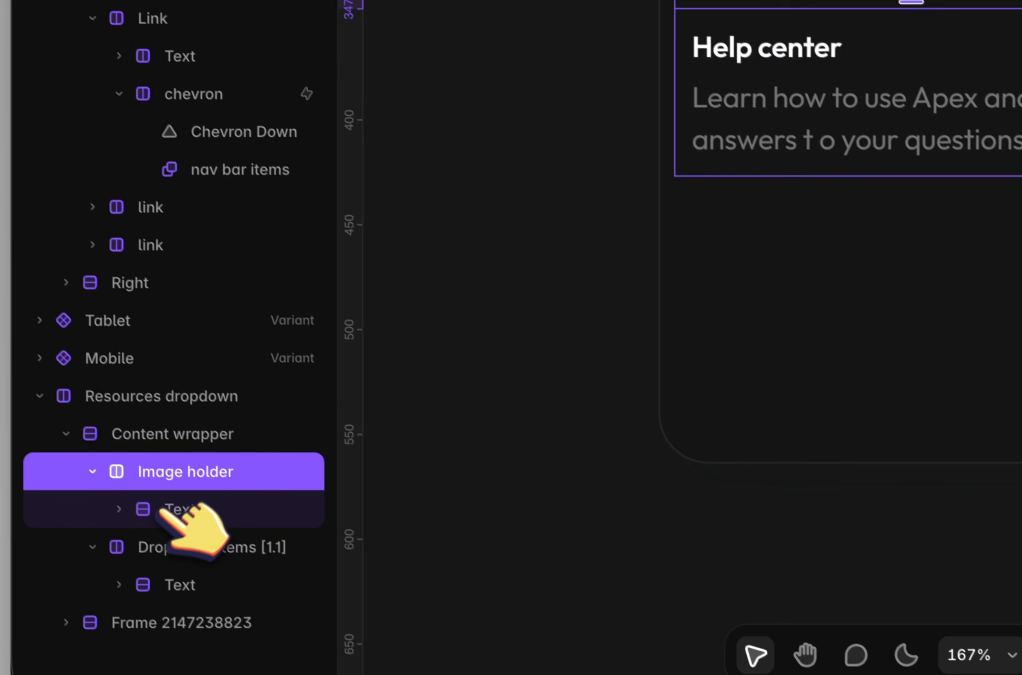
pyautogui.click(175, 516)
pyautogui.press('BackSpace')
# Insert the Wave Gradient shader into the new, empty Image holder and set its width to Fill
pyautogui.click(181, 480)
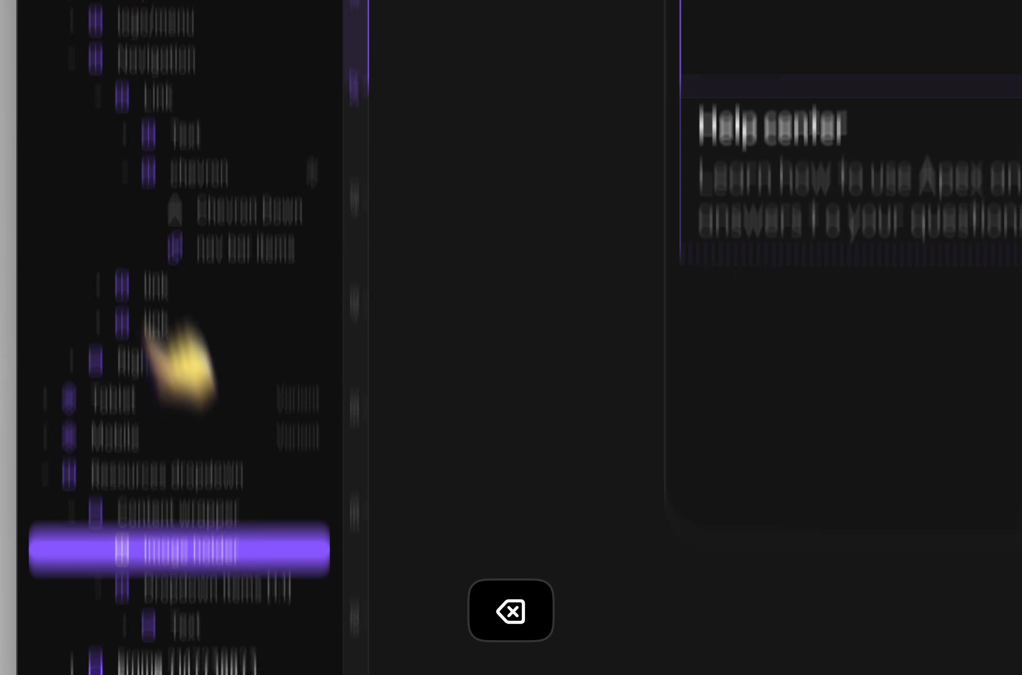
pyautogui.click(182, 153)
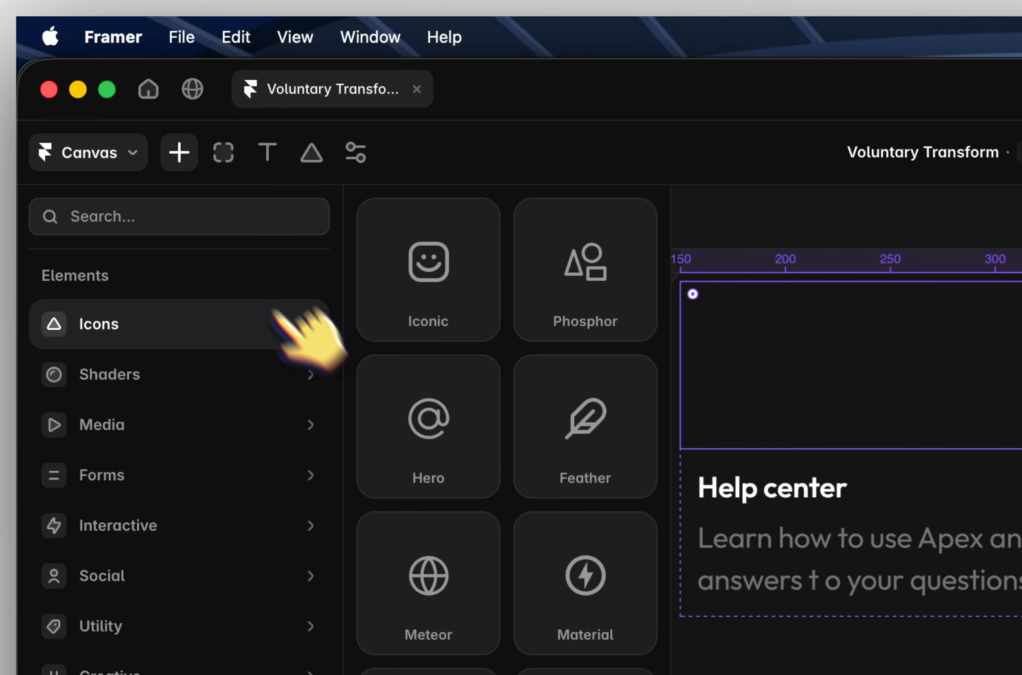
pyautogui.click(217, 370)
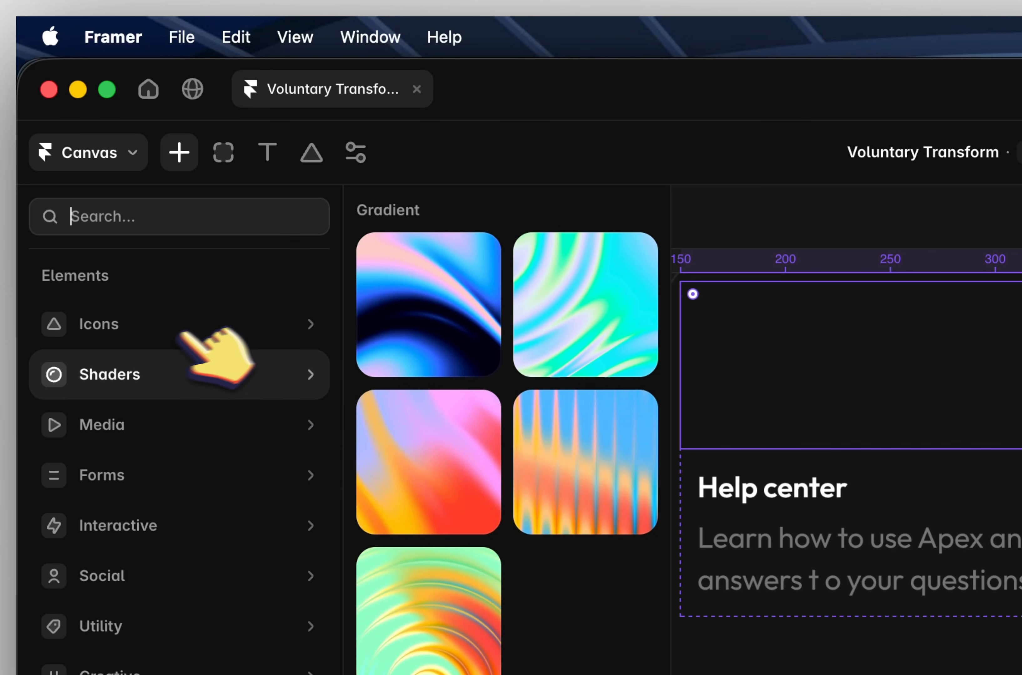
pyautogui.moveTo(397, 454); pyautogui.dragTo(884, 388)
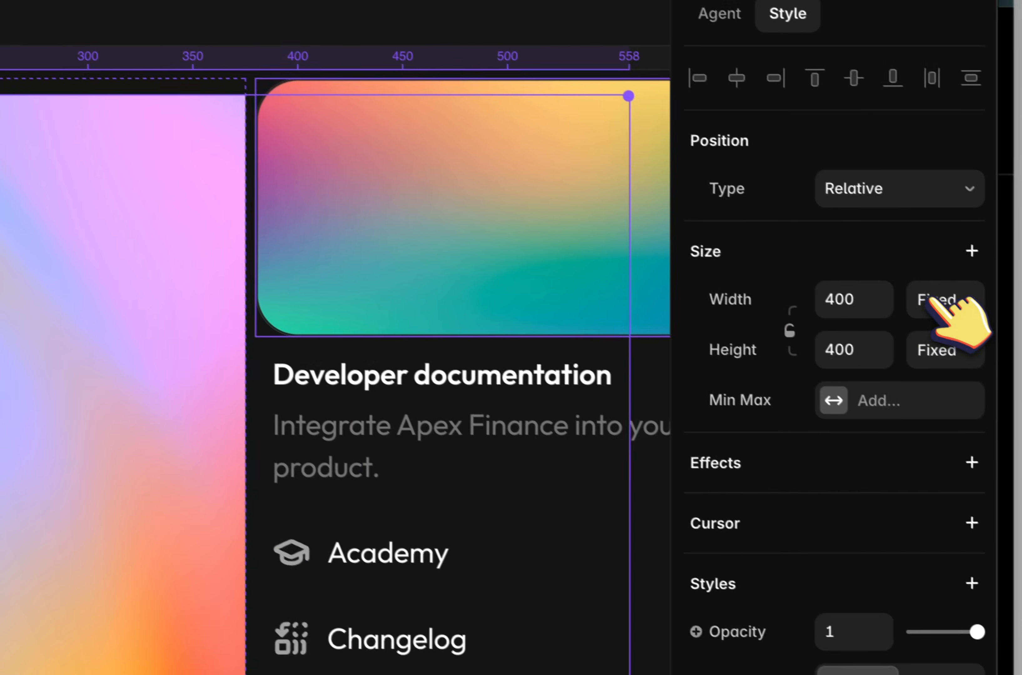
pyautogui.click(932, 300)
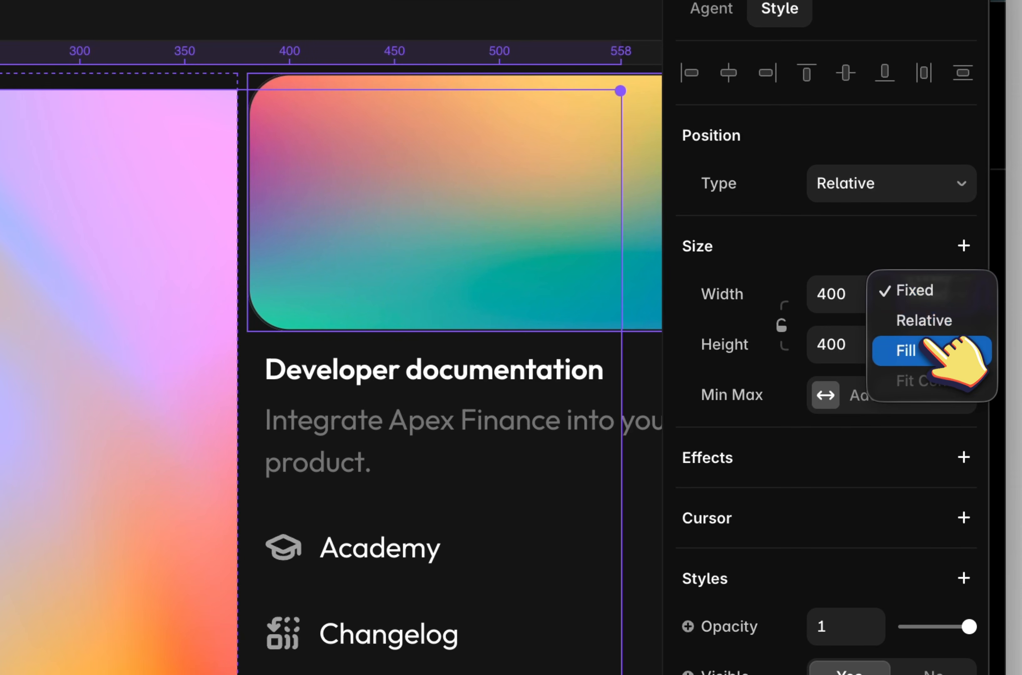
pyautogui.click(922, 346)
# Shorten the Wave Gradient to a height of about 194 and round its corners with a radius
pyautogui.scroll(-5, 99, 370)
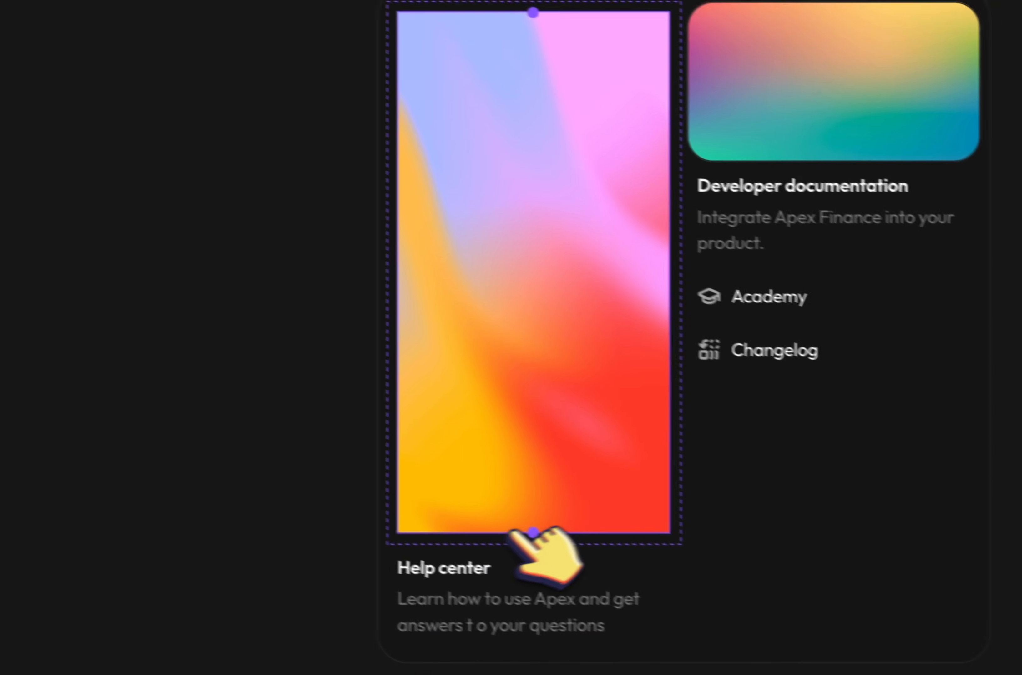
pyautogui.moveTo(557, 533); pyautogui.dragTo(486, 192)
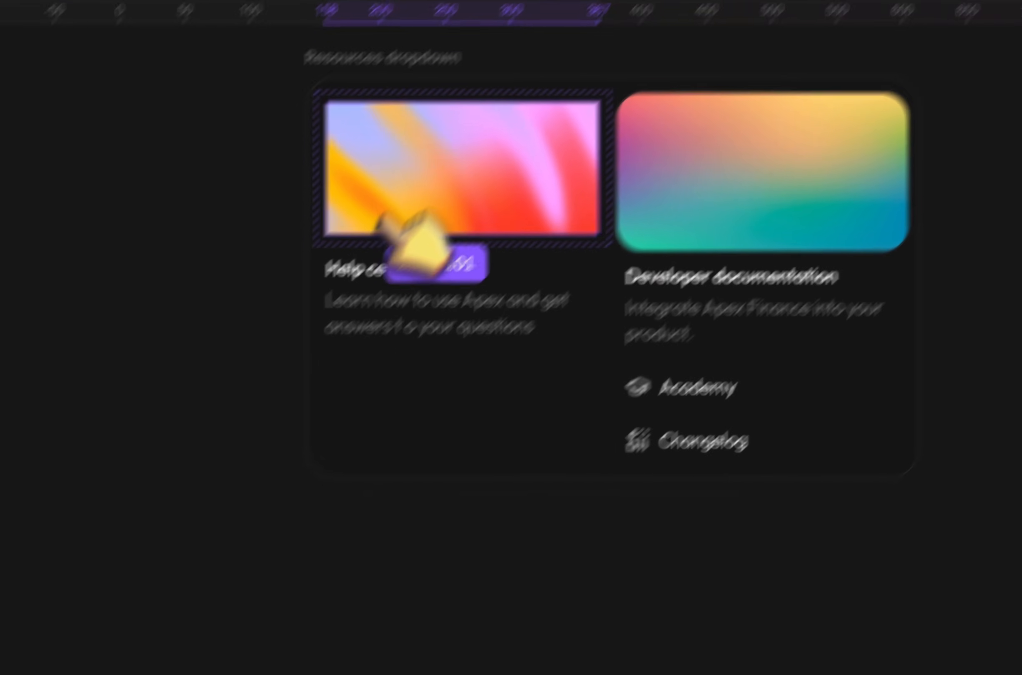
pyautogui.moveTo(332, 335); pyautogui.dragTo(345, 411)
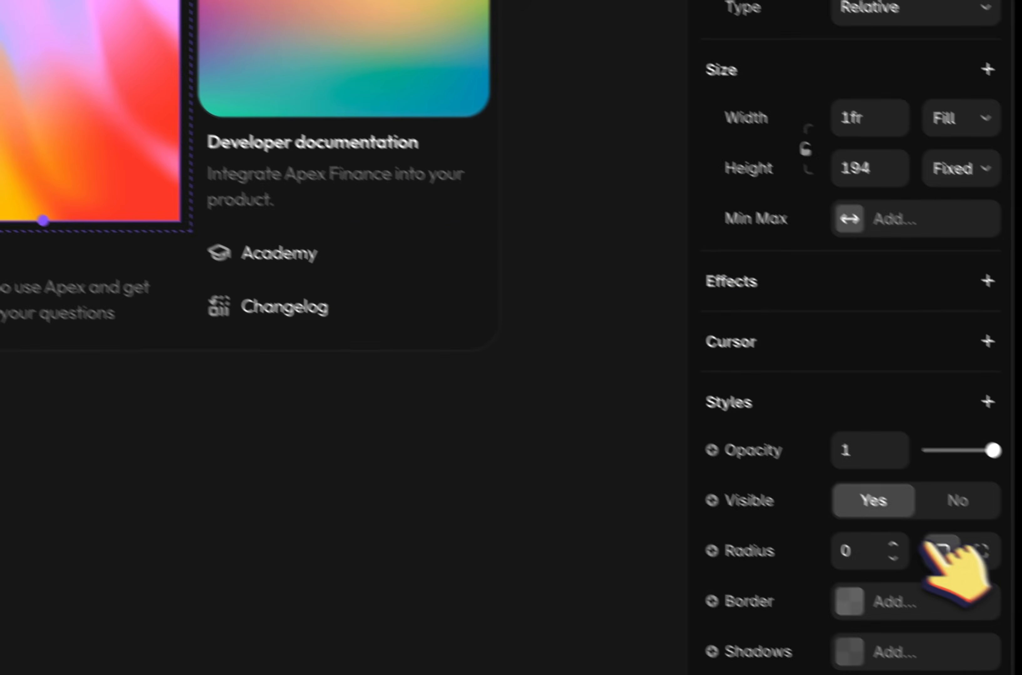
pyautogui.scroll(-8, 912, 547)
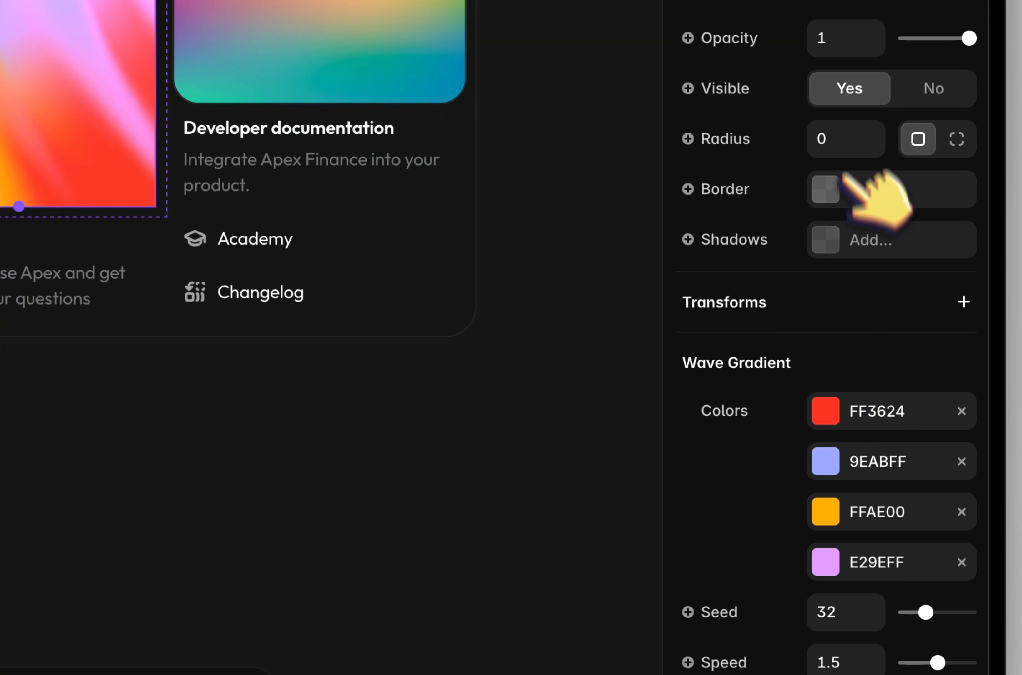
pyautogui.click(840, 136)
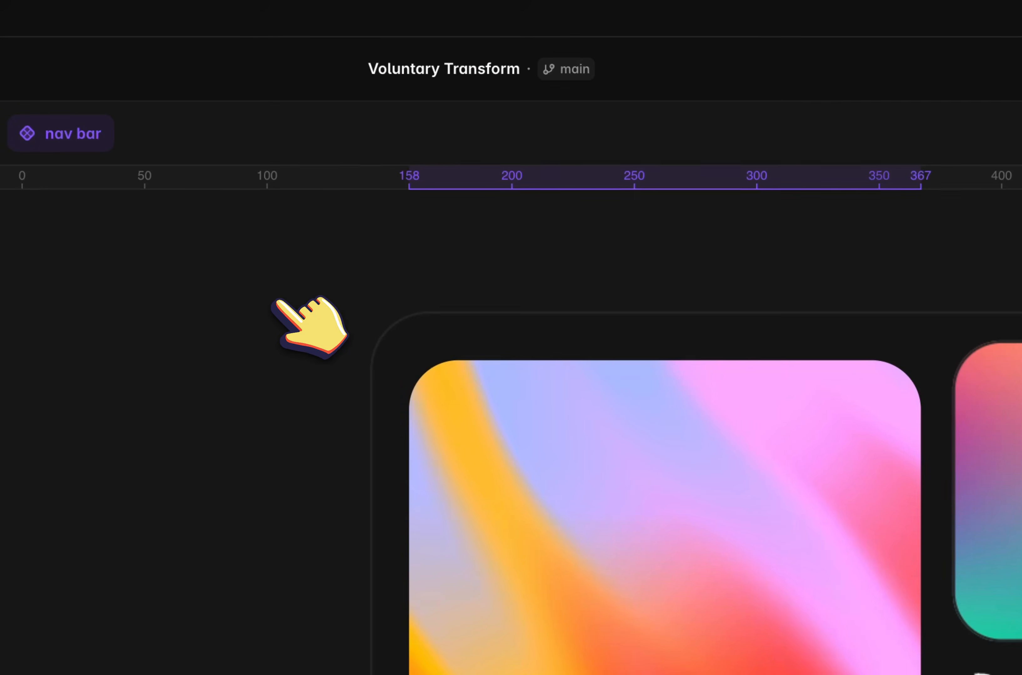
# Set the Image holder's padding to 0 and collapse its layer after checking the Dropdown Items [1.1] width options
pyautogui.click(465, 344)
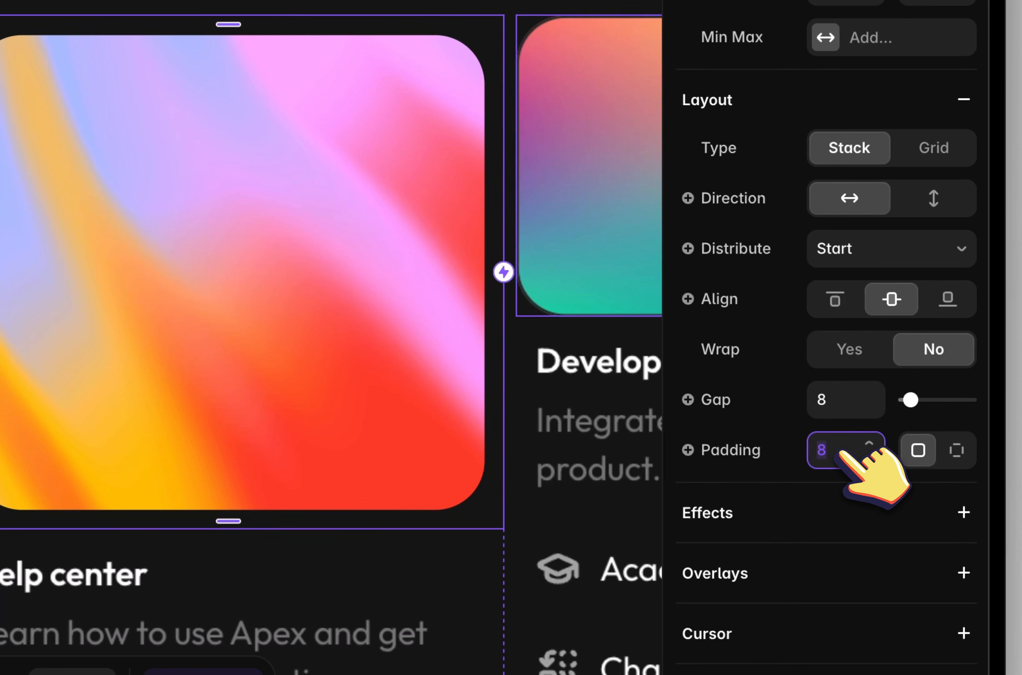
pyautogui.write('0')
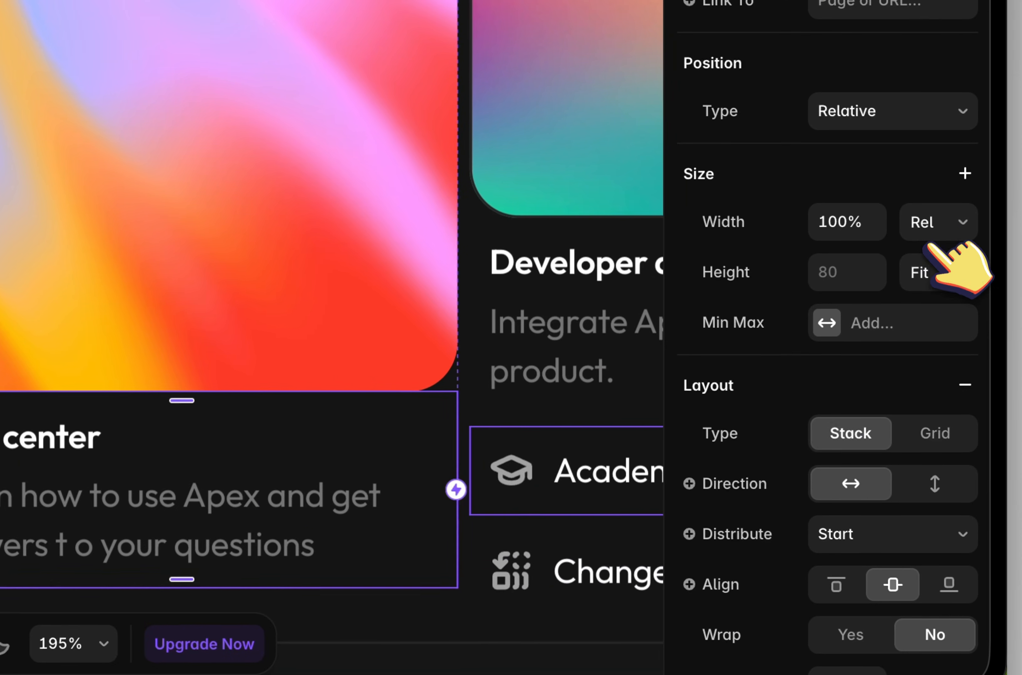
pyautogui.click(936, 222)
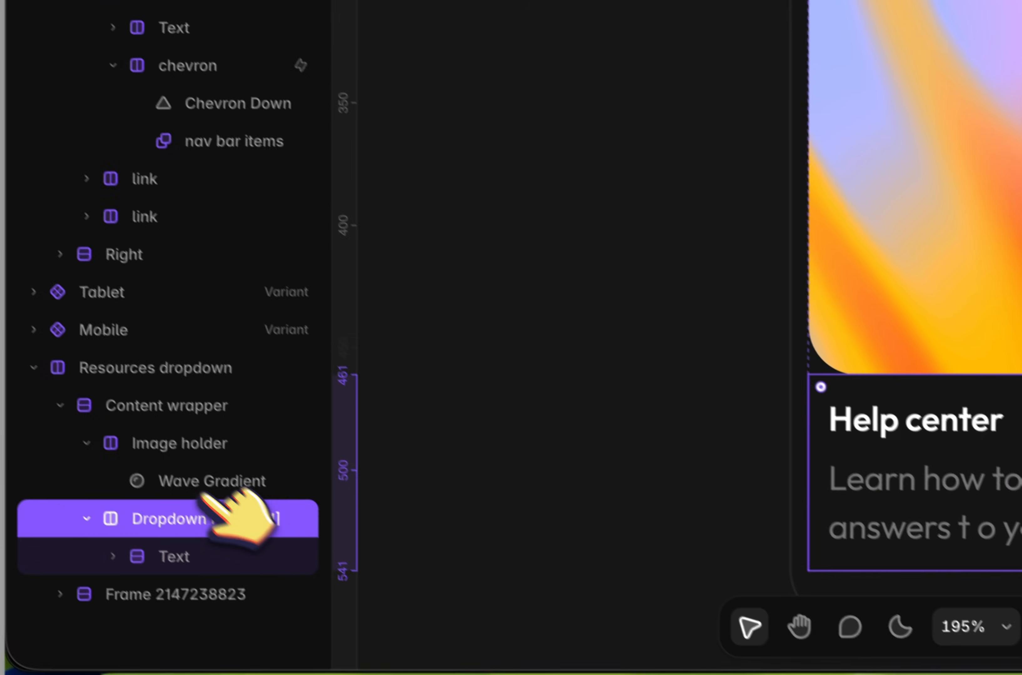
pyautogui.click(157, 458)
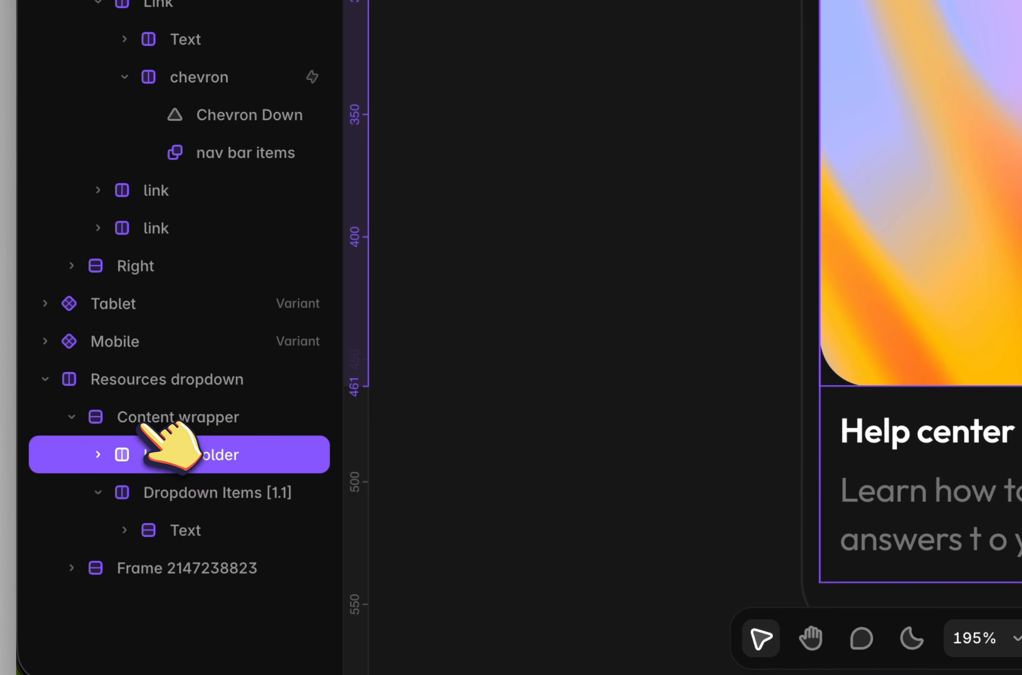
# Try the Fill option for the Content wrapper's height and restore its height to Fit Content
pyautogui.rightClick(141, 426)
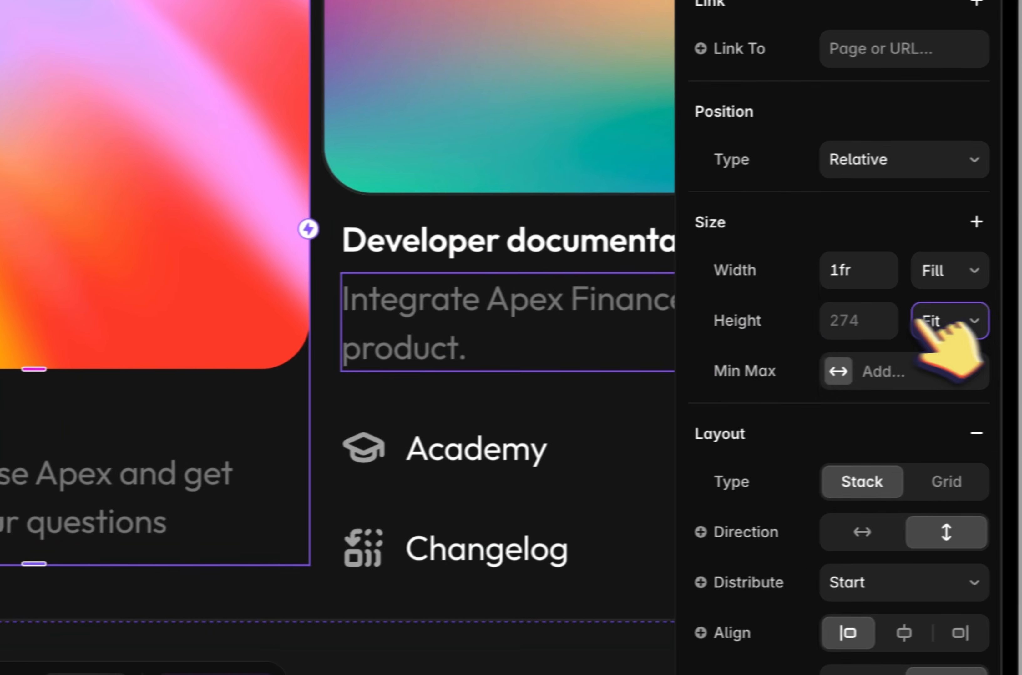
pyautogui.click(965, 309)
pyautogui.click(929, 287)
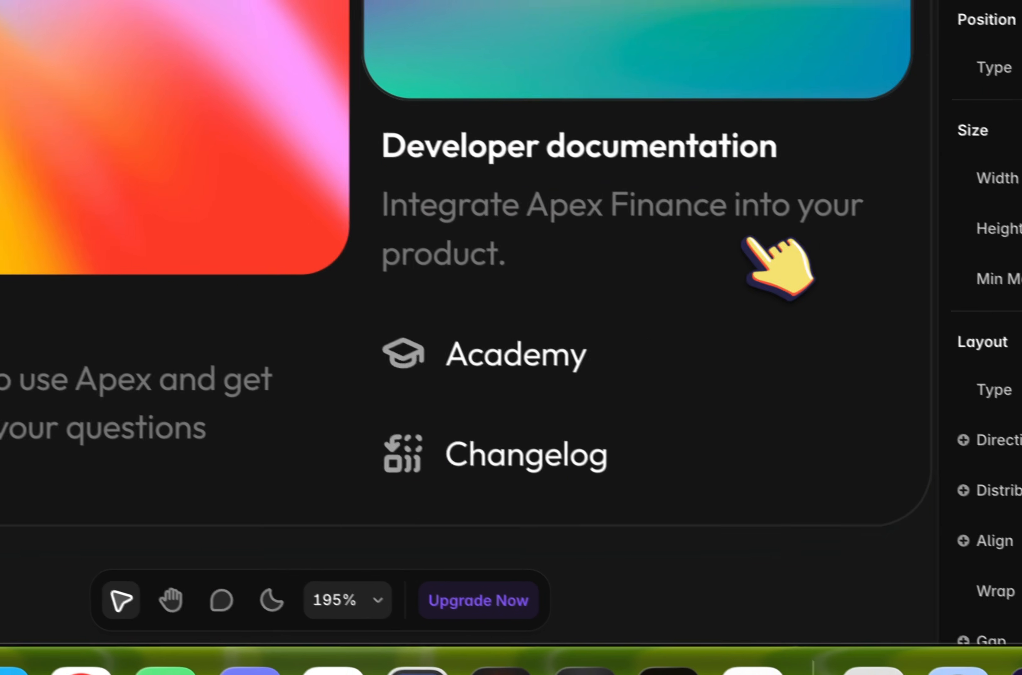
pyautogui.hscroll(2, 747, 239)
pyautogui.hscroll(-5, 565, 416)
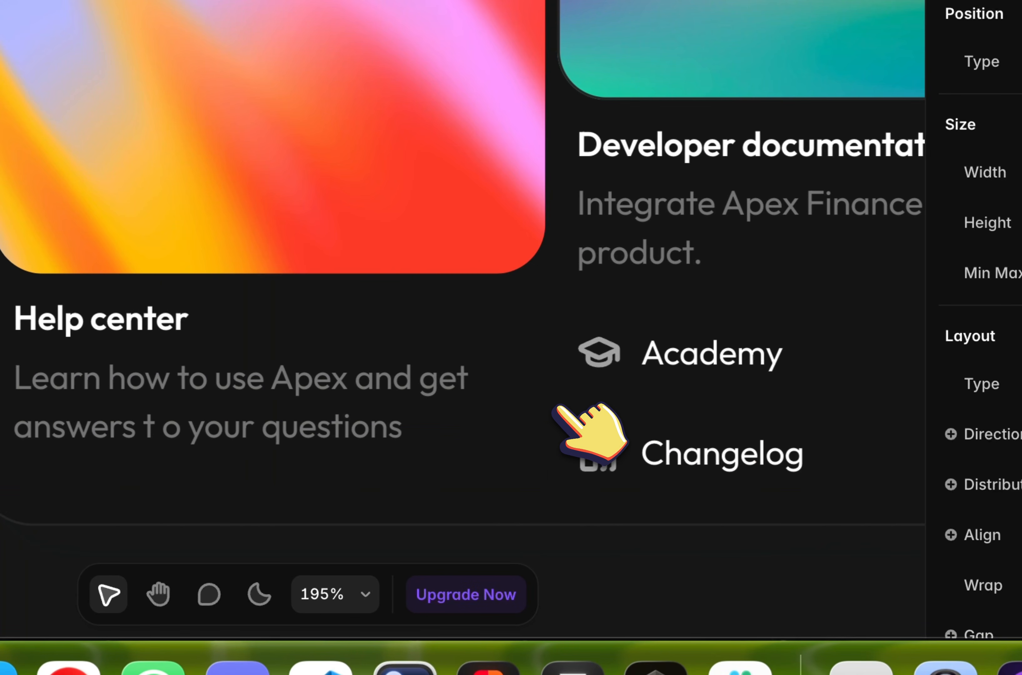
pyautogui.hscroll(1, 566, 414)
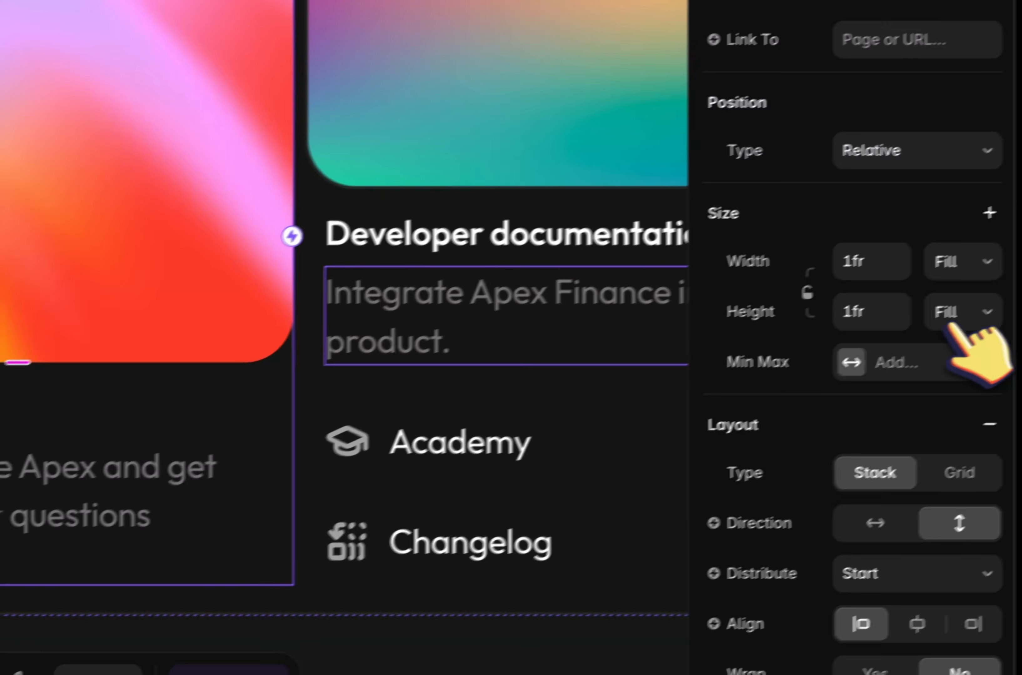
pyautogui.click(962, 311)
pyautogui.click(962, 346)
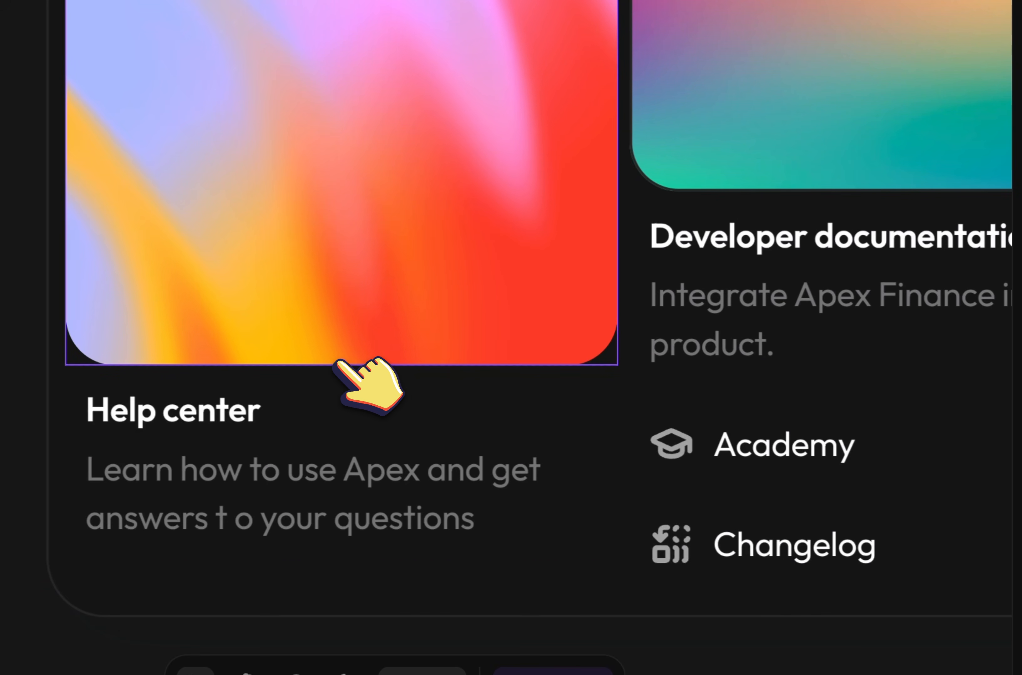
# Try turning the Help center card's Content wrapper into a component, and undo its creation
pyautogui.moveTo(336, 363); pyautogui.dragTo(348, 398)
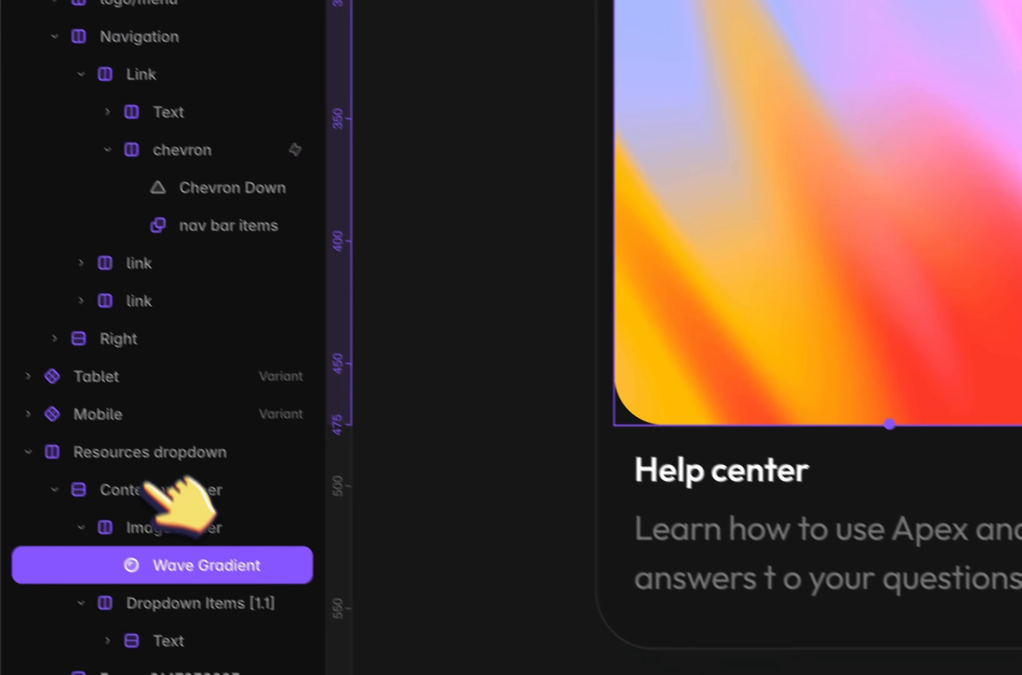
pyautogui.click(165, 529)
pyautogui.click(165, 511)
pyautogui.rightClick(165, 511)
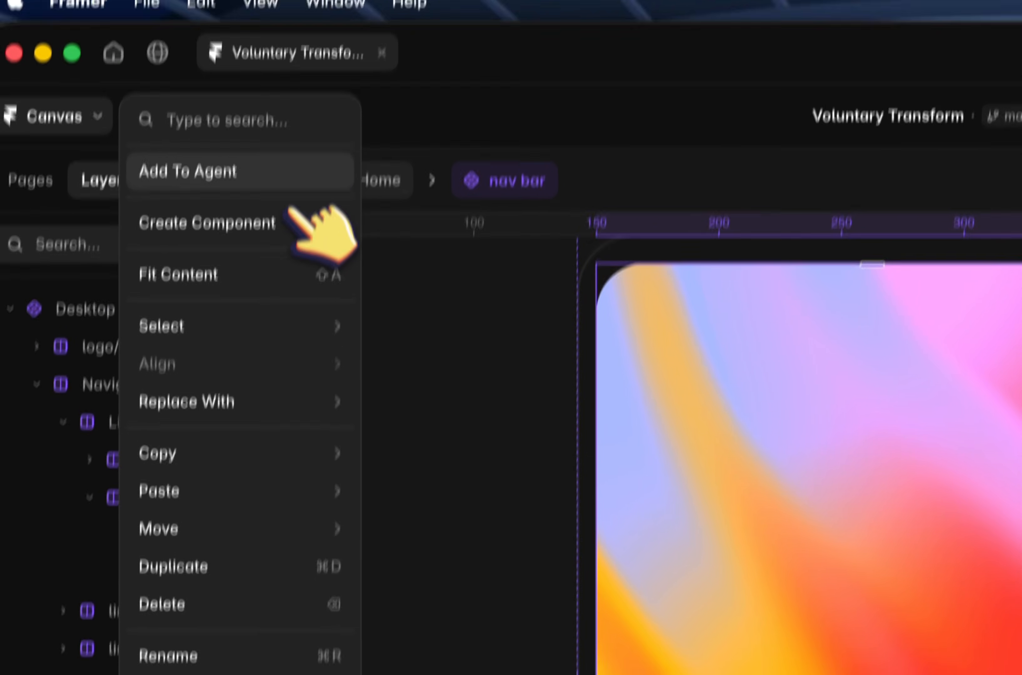
pyautogui.click(285, 274)
pyautogui.click(662, 546)
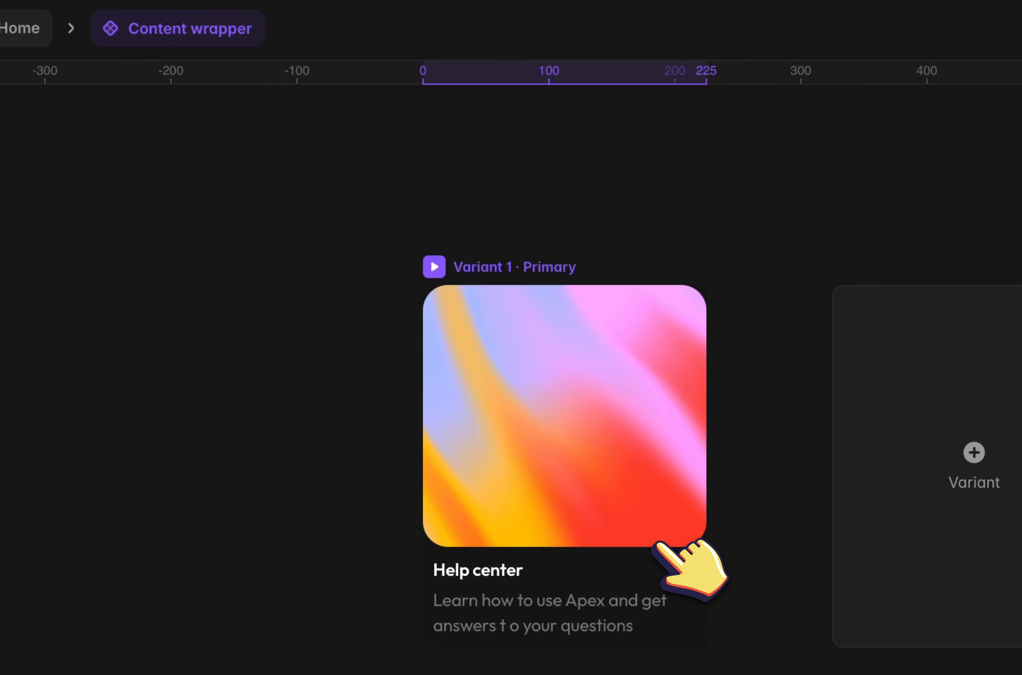
pyautogui.press('super+z')
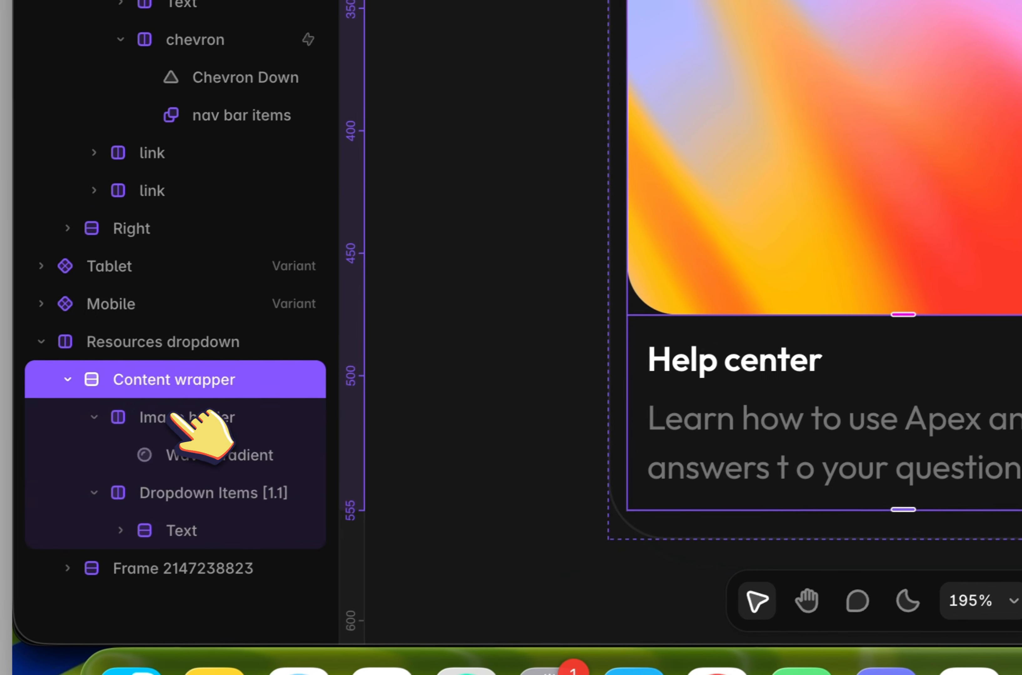
# Try a Hover effect on the Content wrapper of the Help center card, and undo it
pyautogui.click(49, 451)
pyautogui.click(99, 416)
pyautogui.click(13, 413)
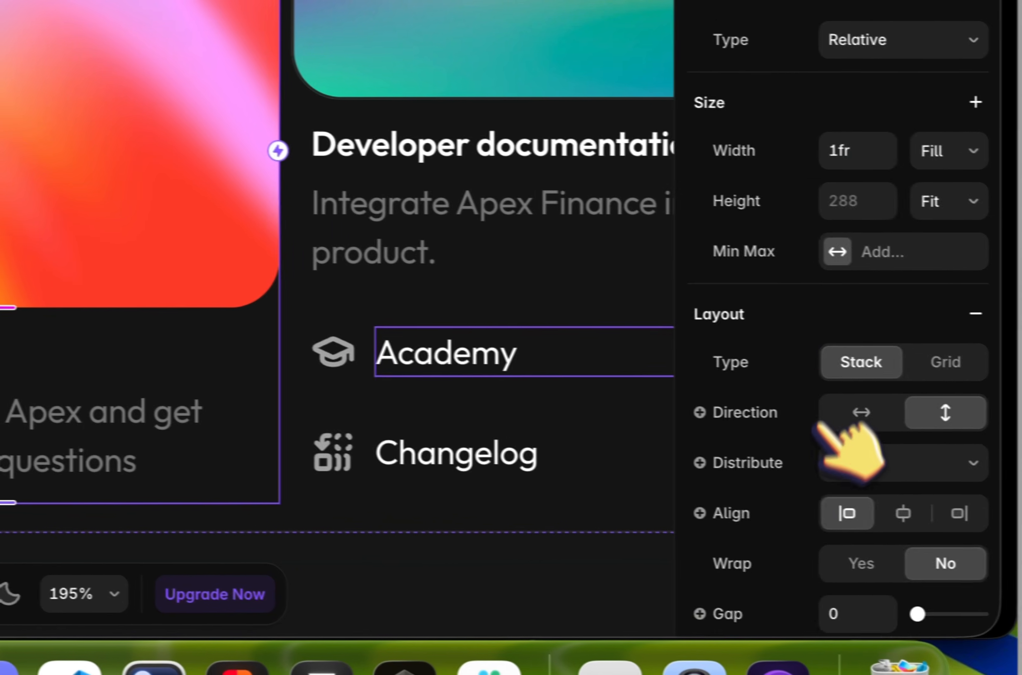
pyautogui.click(837, 391)
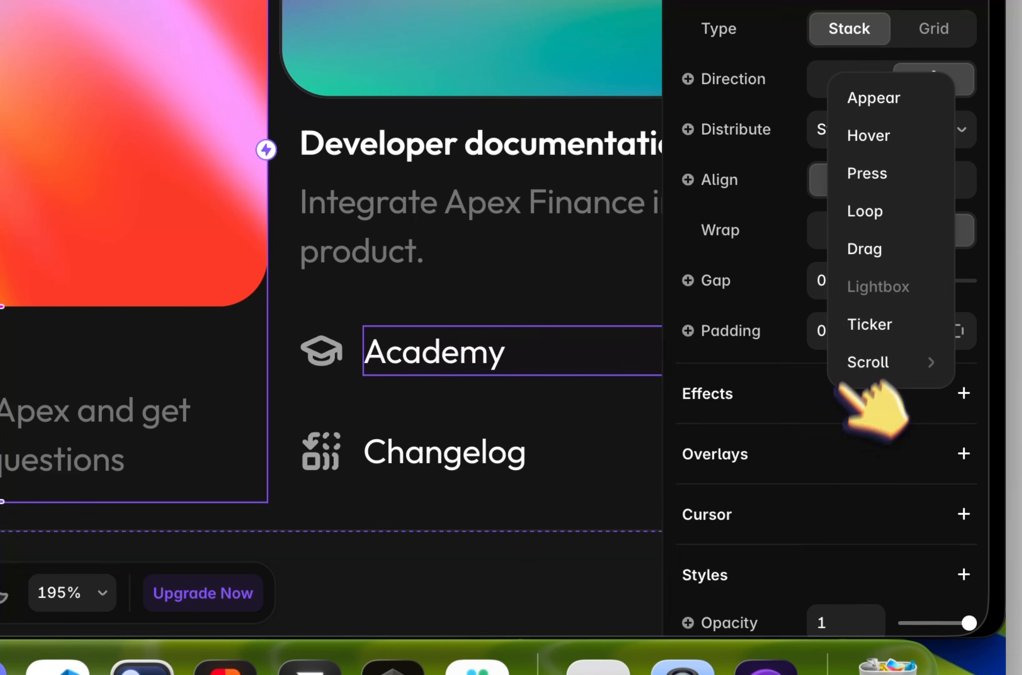
pyautogui.click(867, 140)
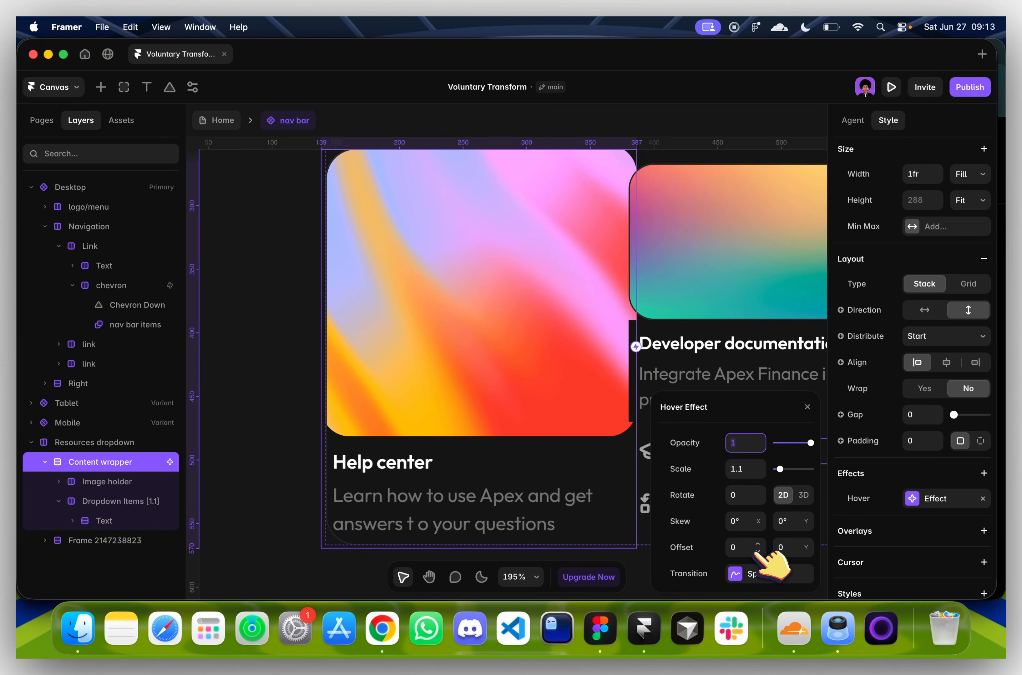
pyautogui.press('super+z')
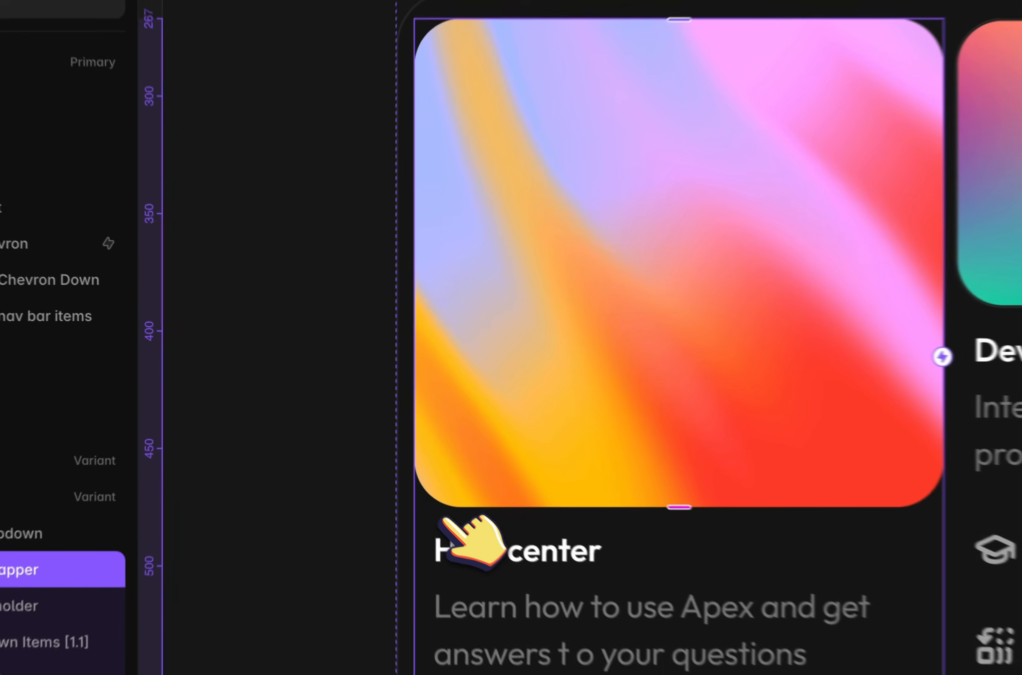
# Create a component named Content wrapper from the Help center card and name its primary variant default
pyautogui.rightClick(352, 437)
pyautogui.click(403, 145)
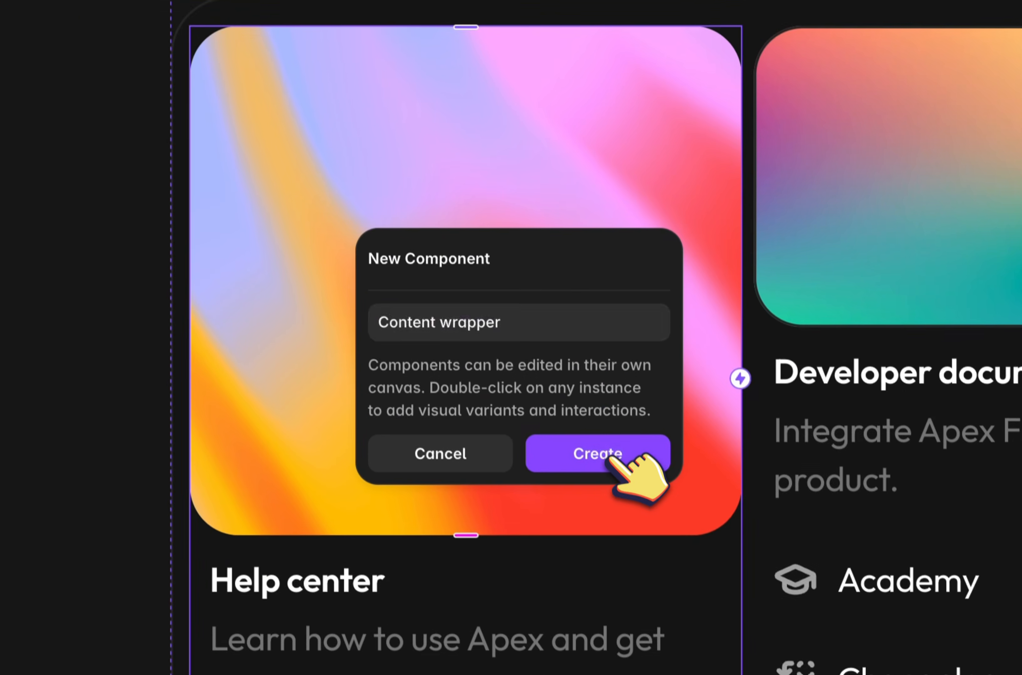
pyautogui.click(644, 670)
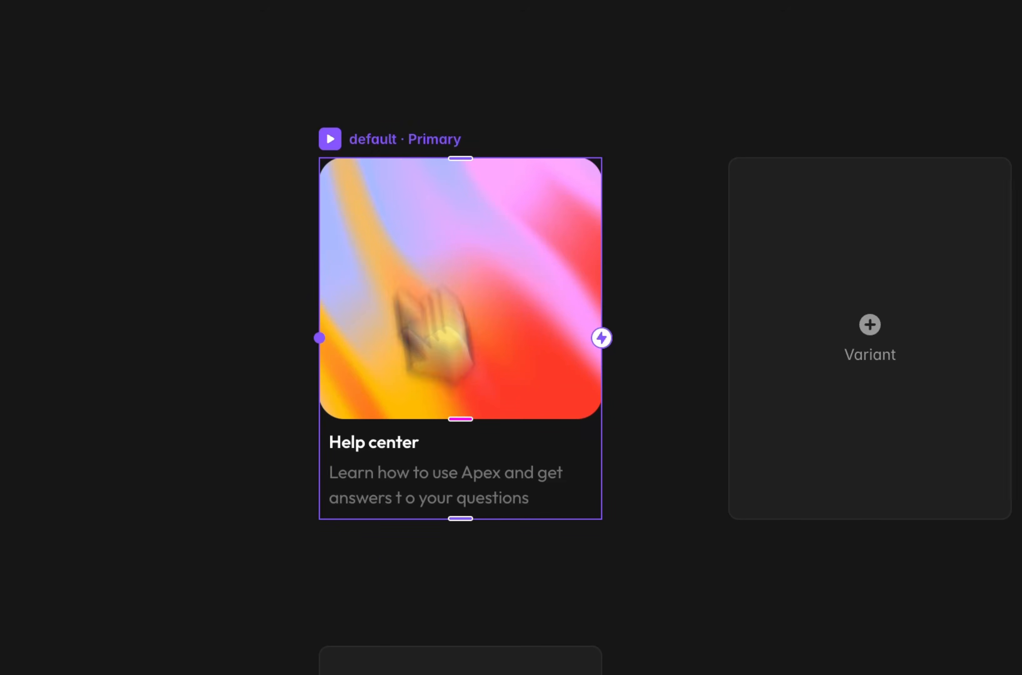
# Add a Hover variant to the default variant and set the Hover variant's fill to 262626
pyautogui.click(568, 561)
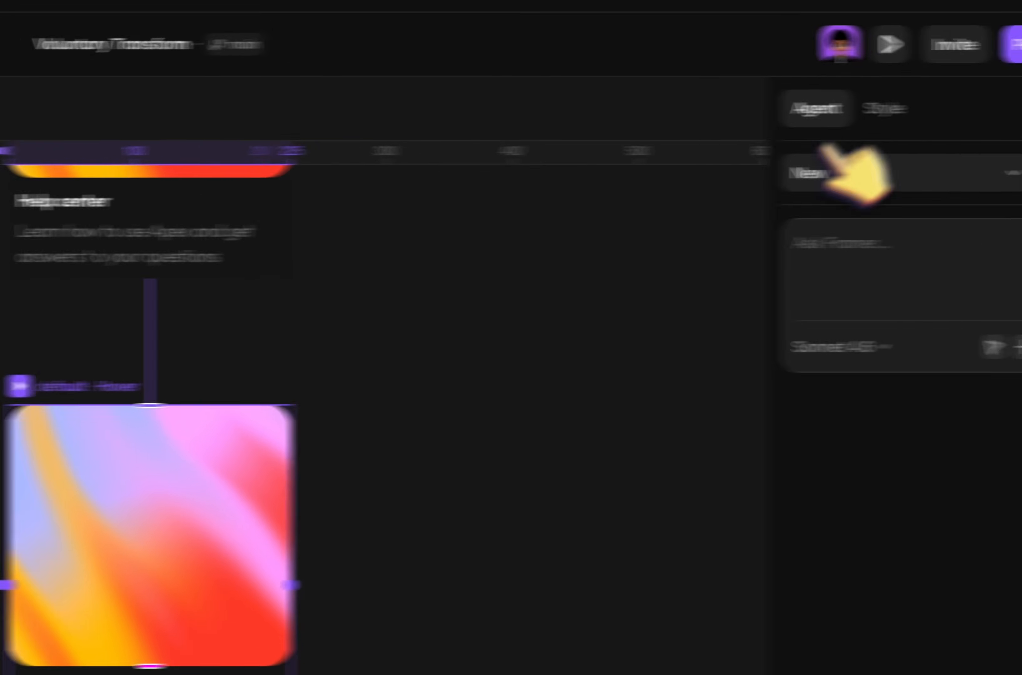
pyautogui.click(783, 25)
pyautogui.scroll(-10, 889, 467)
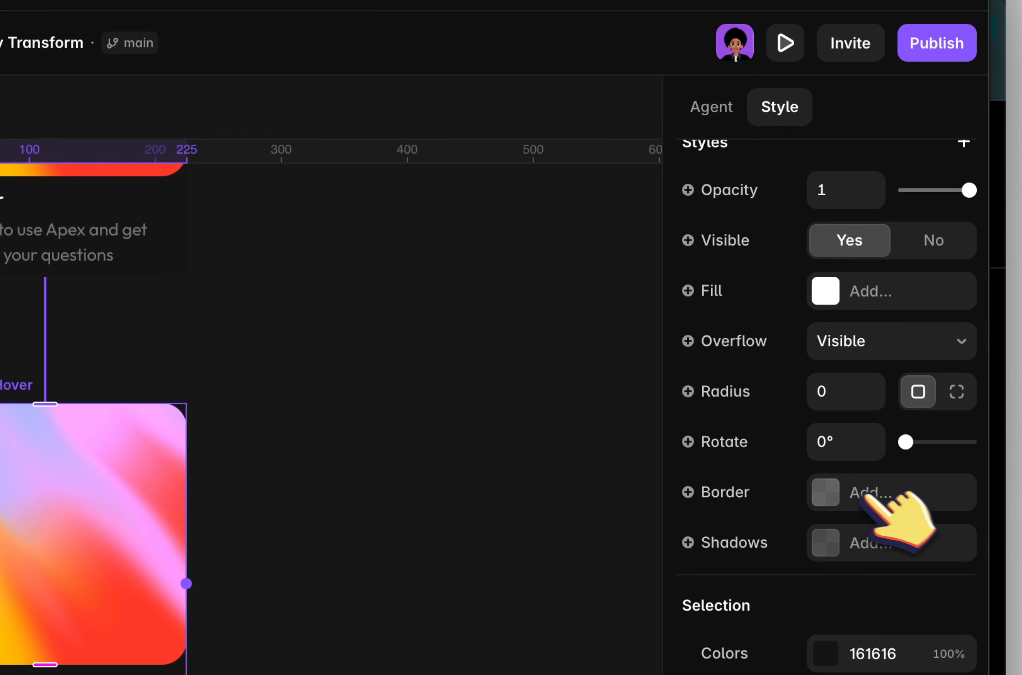
pyautogui.click(846, 291)
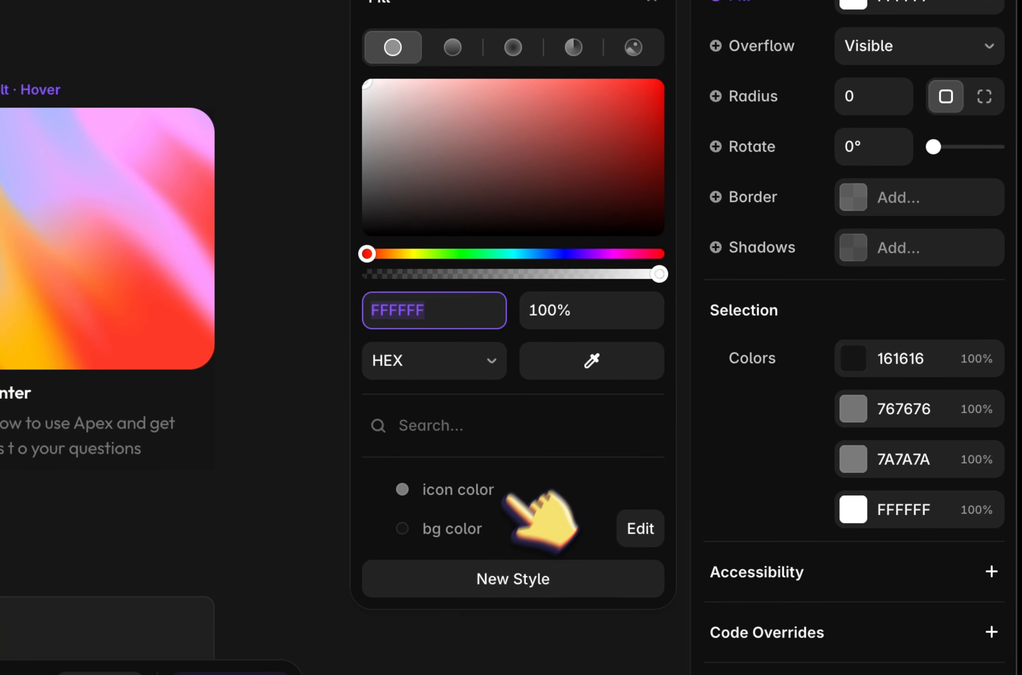
pyautogui.click(488, 524)
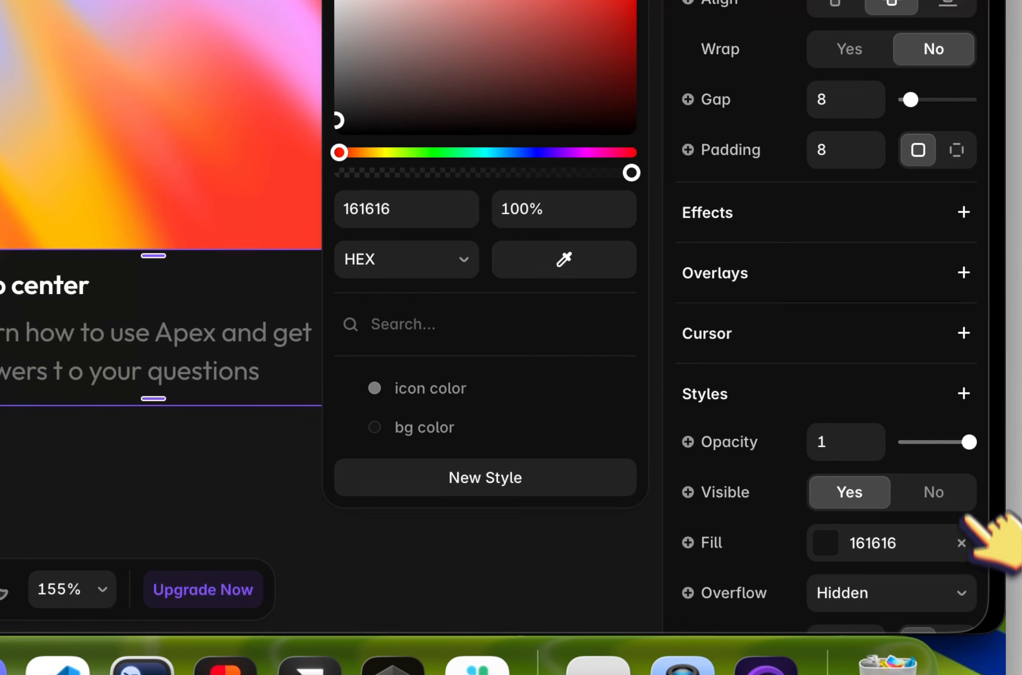
# Remove the fill from the Dropdown Items [1.1] and the Image holder in the Hover variant
pyautogui.click(961, 543)
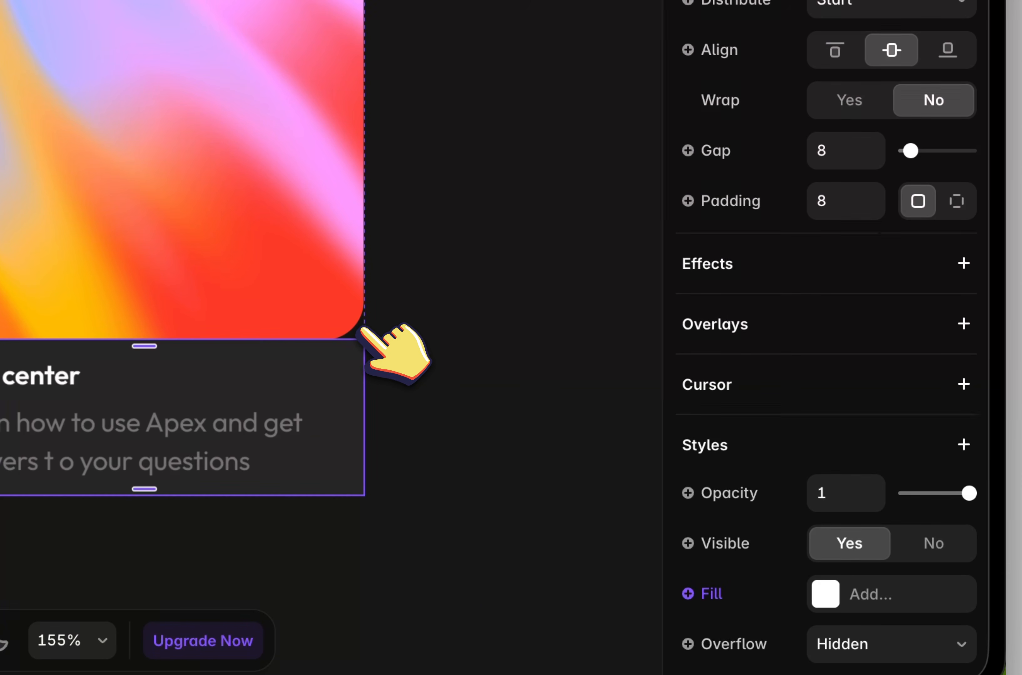
pyautogui.click(360, 329)
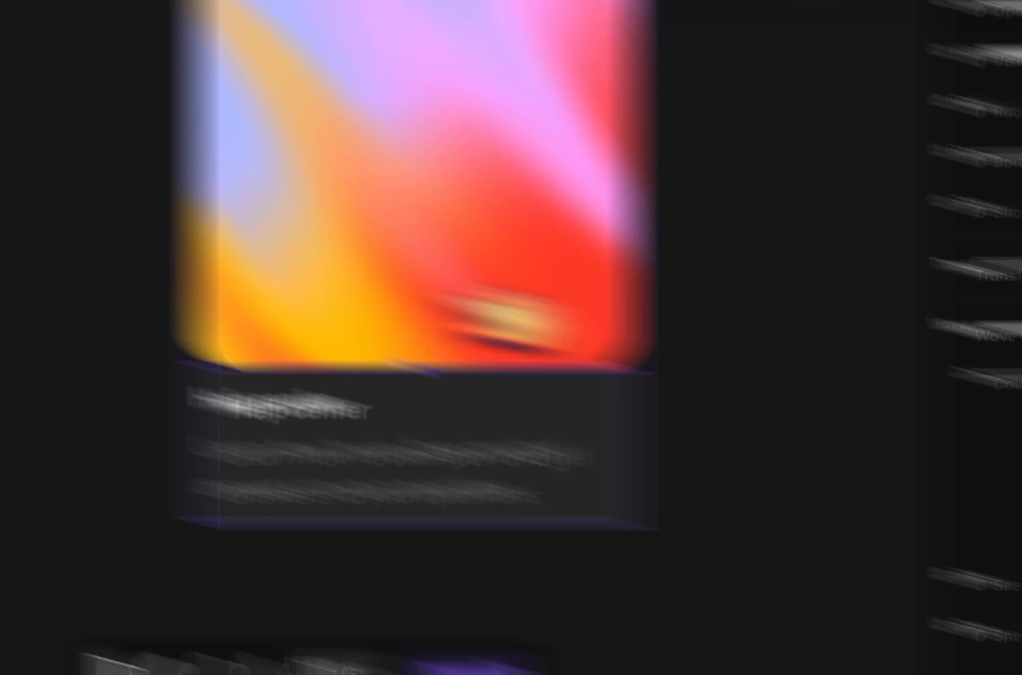
pyautogui.click(188, 313)
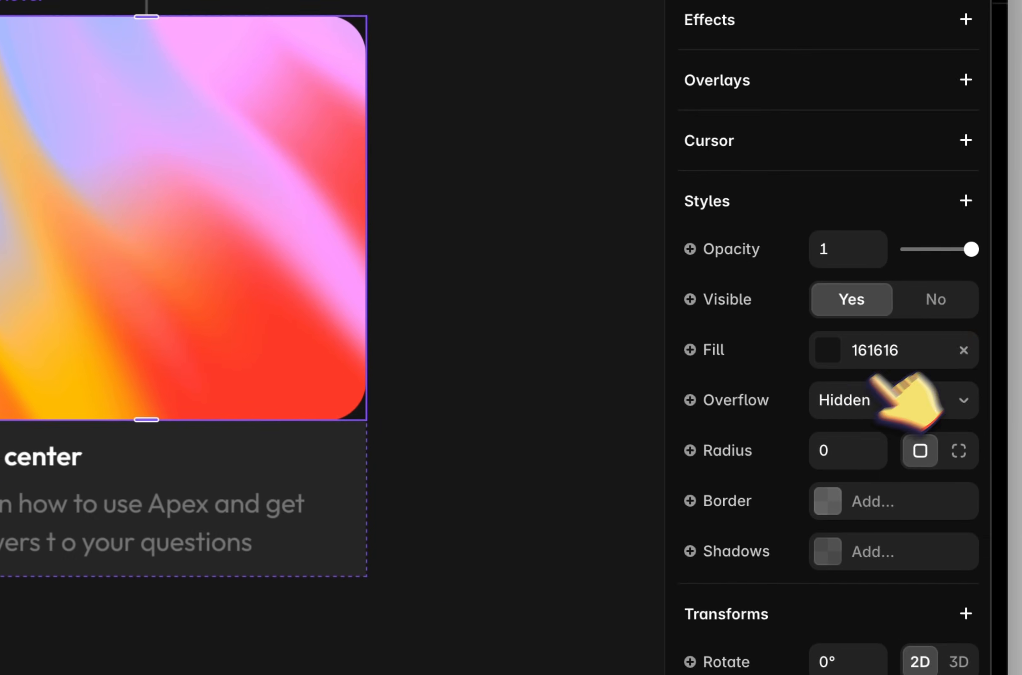
pyautogui.click(962, 381)
pyautogui.scroll(2, 443, 292)
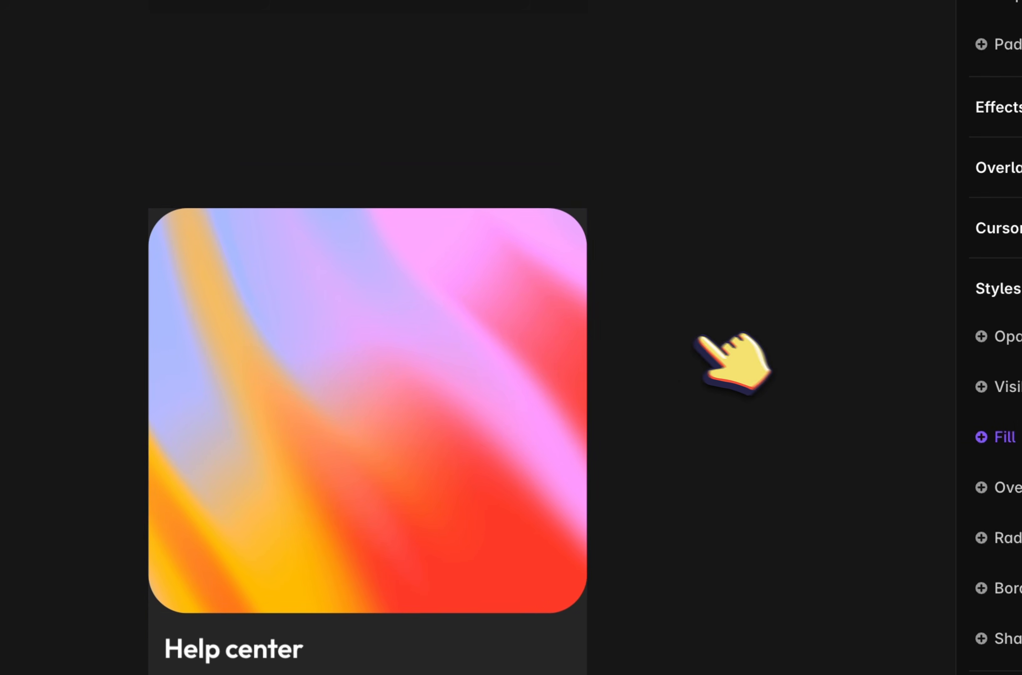
# Set the corner radius of the Hover variant to 24
pyautogui.click(372, 278)
pyautogui.scroll(-2, 370, 298)
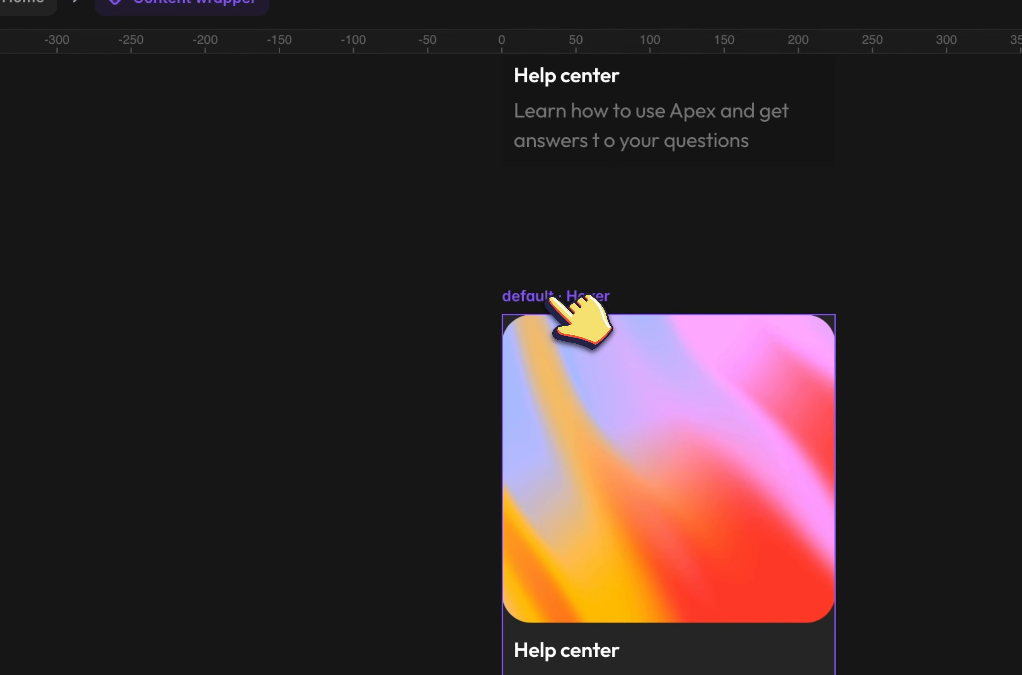
pyautogui.click(324, 231)
pyautogui.scroll(4, 324, 231)
pyautogui.scroll(-3, 552, 298)
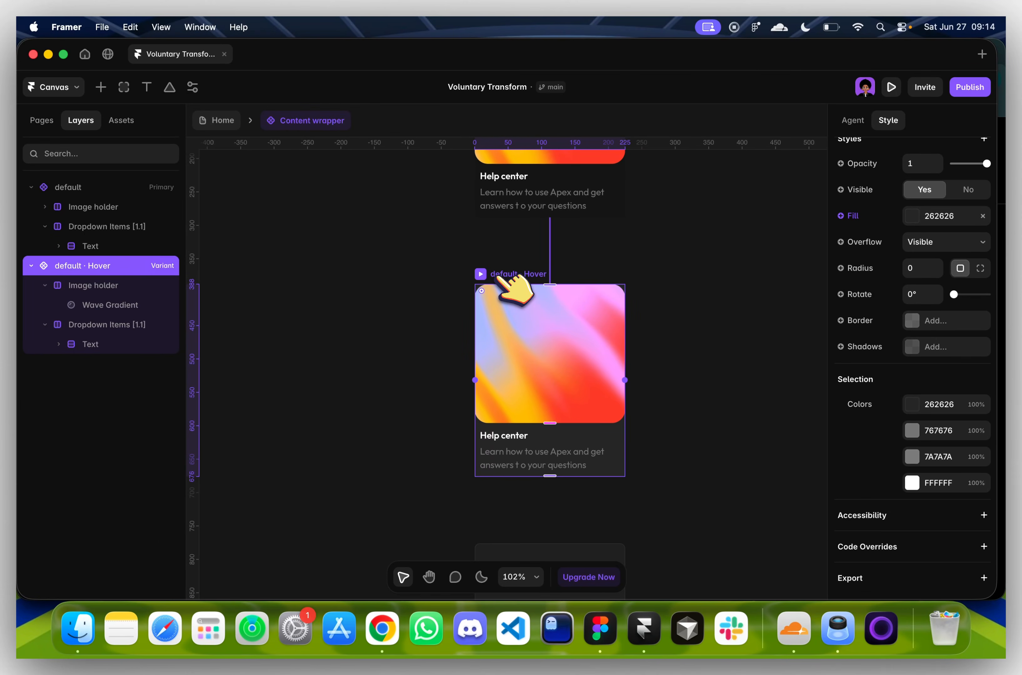
pyautogui.hscroll(2, 500, 277)
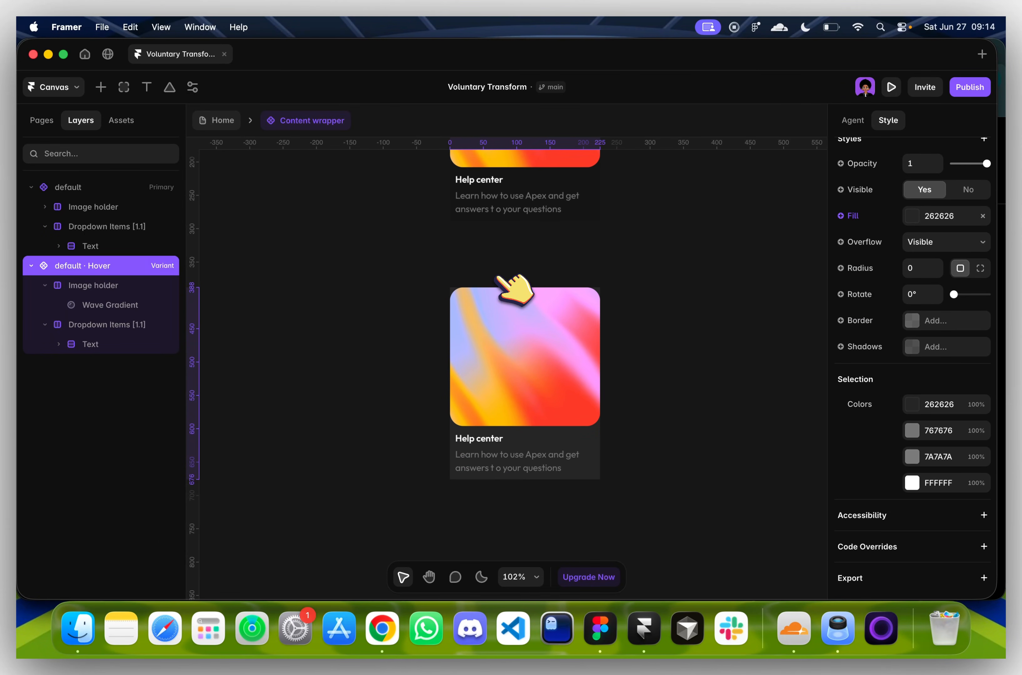
pyautogui.click(917, 272)
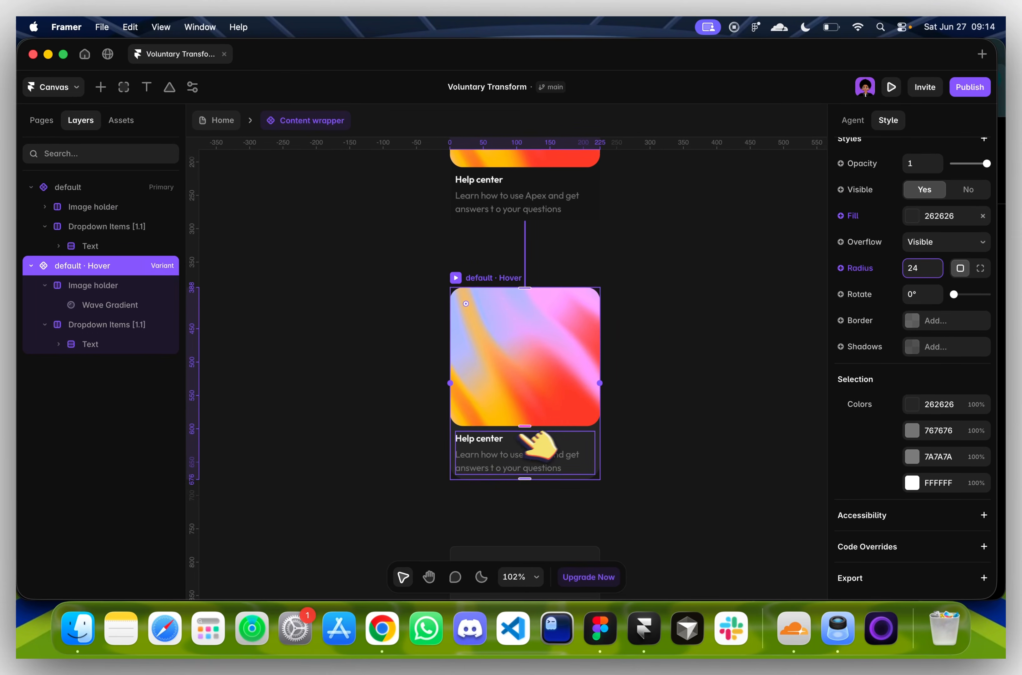
pyautogui.scroll(5, 532, 443)
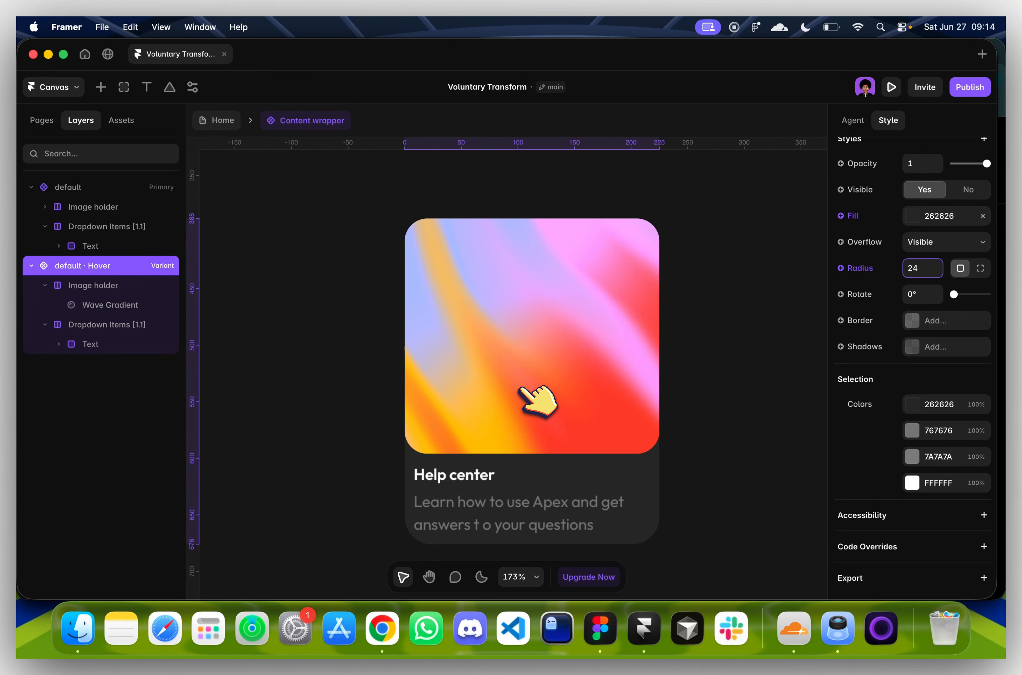
pyautogui.scroll(-2, 522, 390)
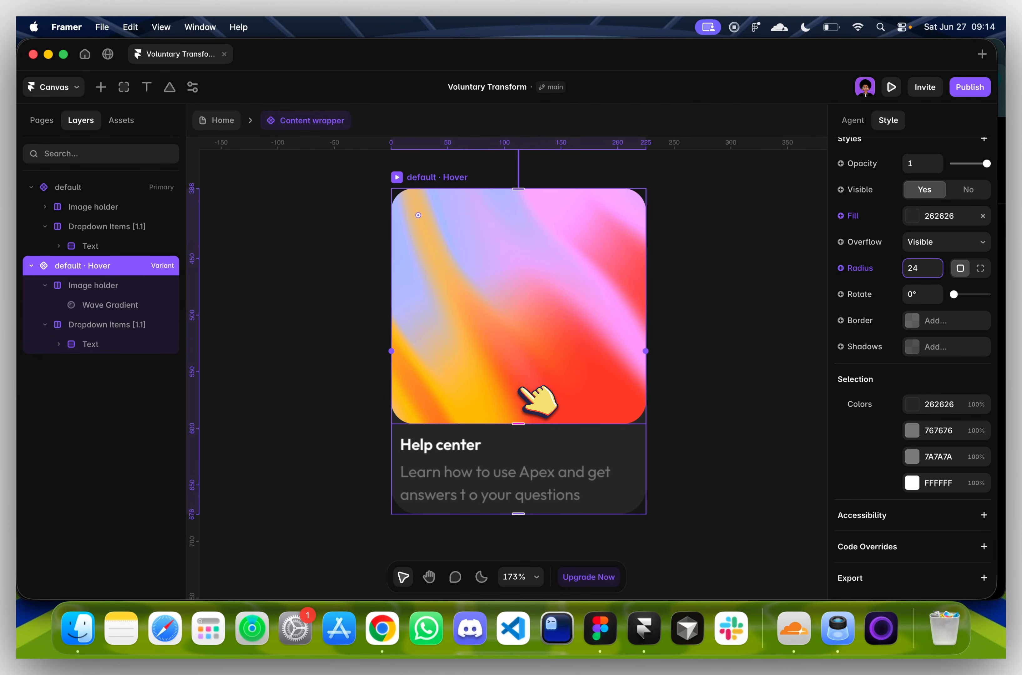
# Set the Hover variant's Dropdown Items [1.1] padding to 14 above and below and 12 on both sides
pyautogui.click(410, 445)
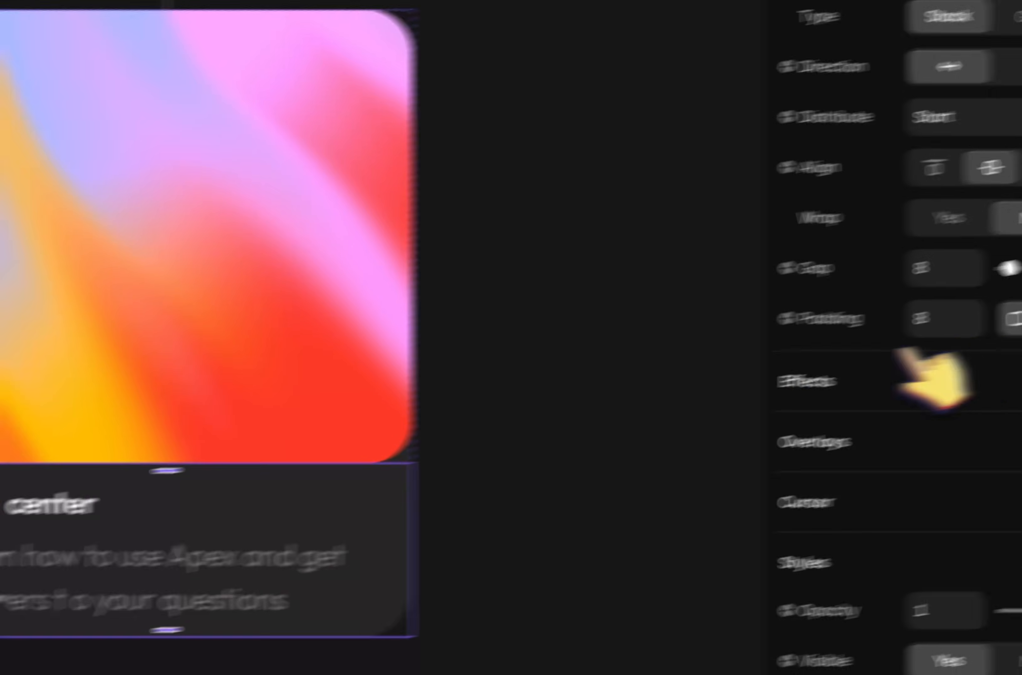
pyautogui.click(978, 349)
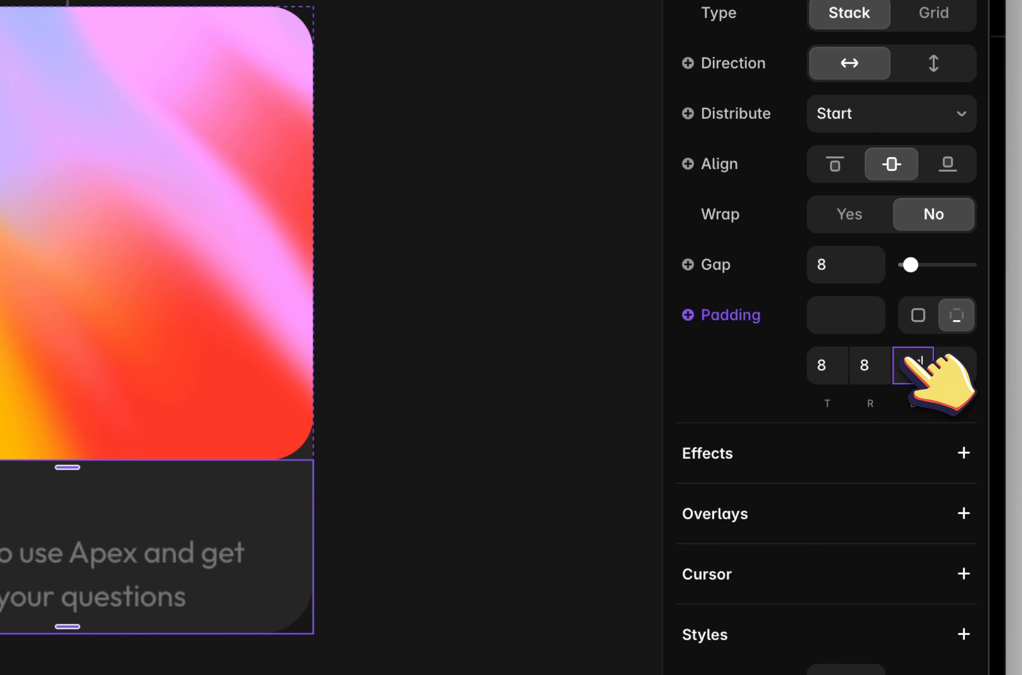
pyautogui.write('1')
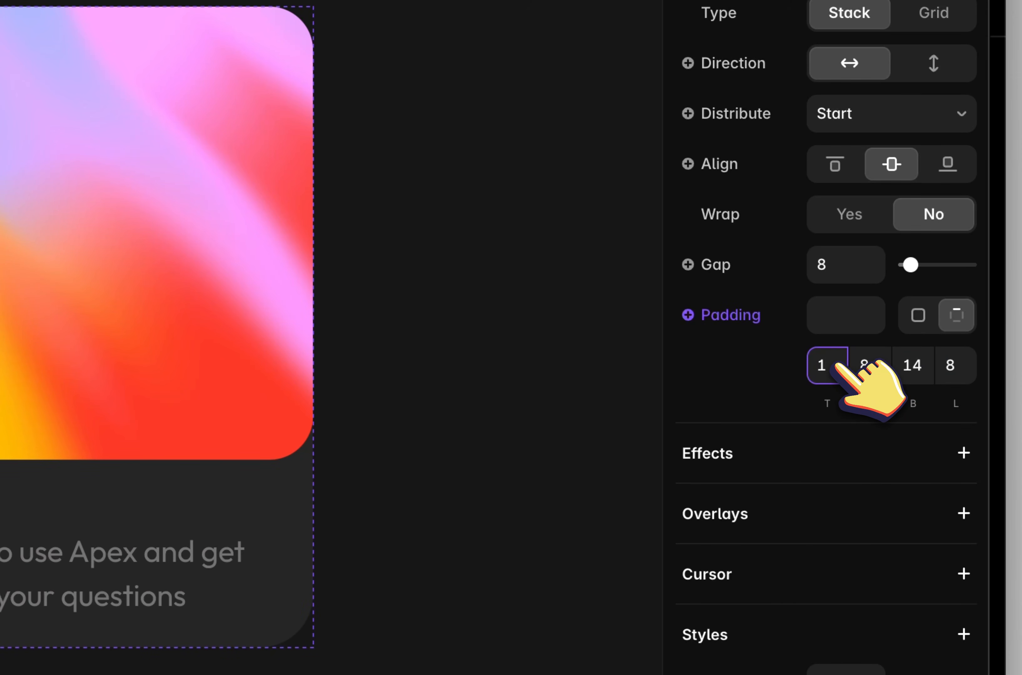
pyautogui.write('4')
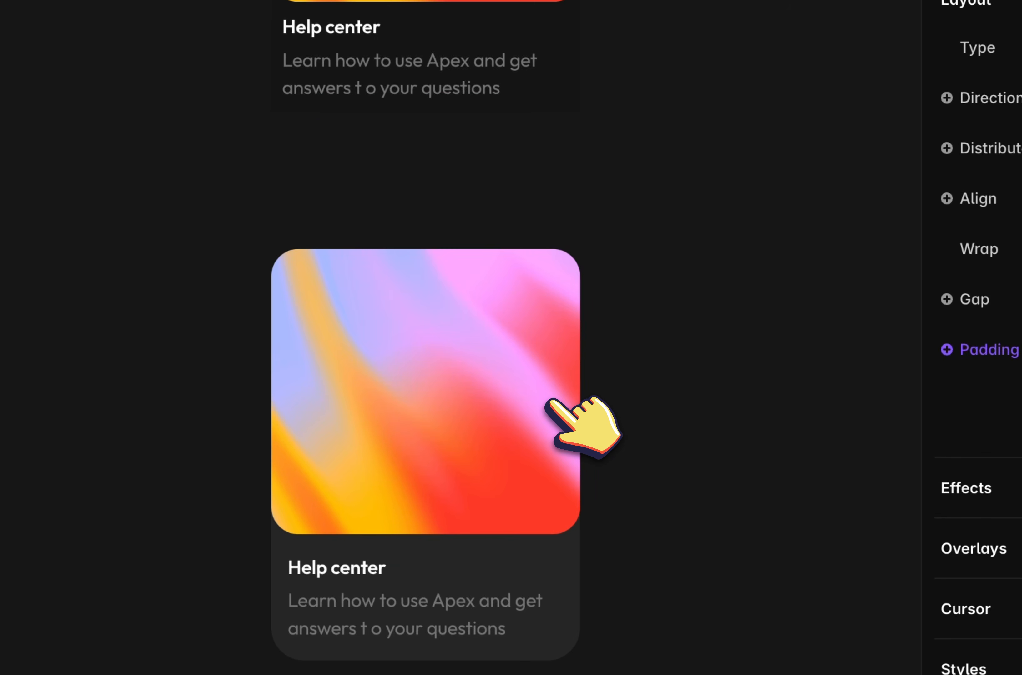
pyautogui.scroll(-5, 587, 419)
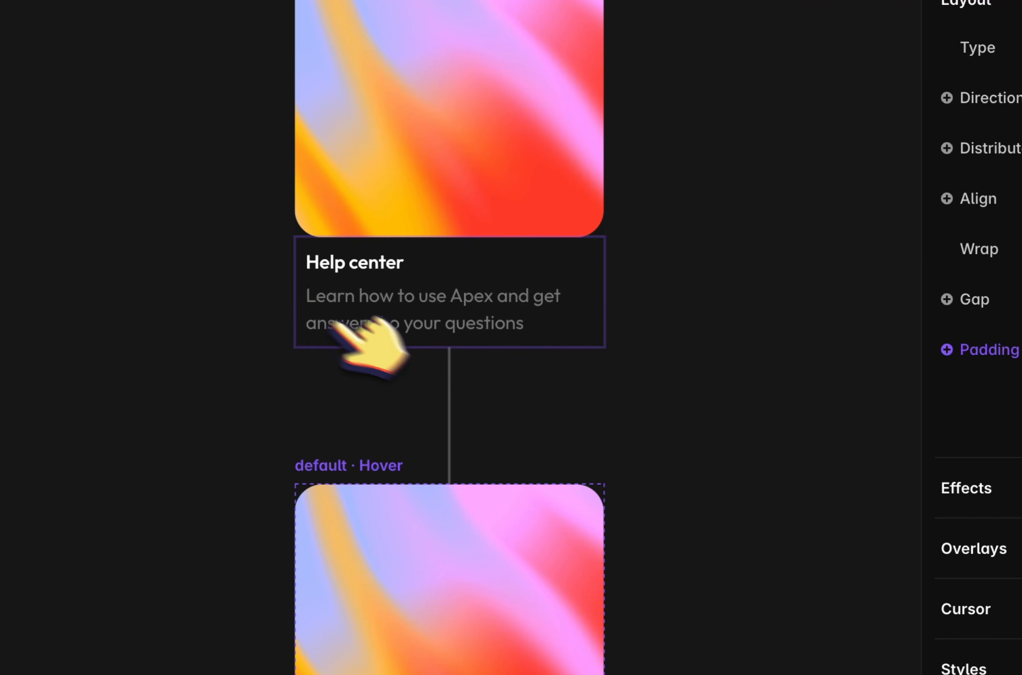
# Set the primary variant's Dropdown Items [1.1] padding to a uniform 14
pyautogui.click(304, 280)
pyautogui.scroll(-5, 765, 466)
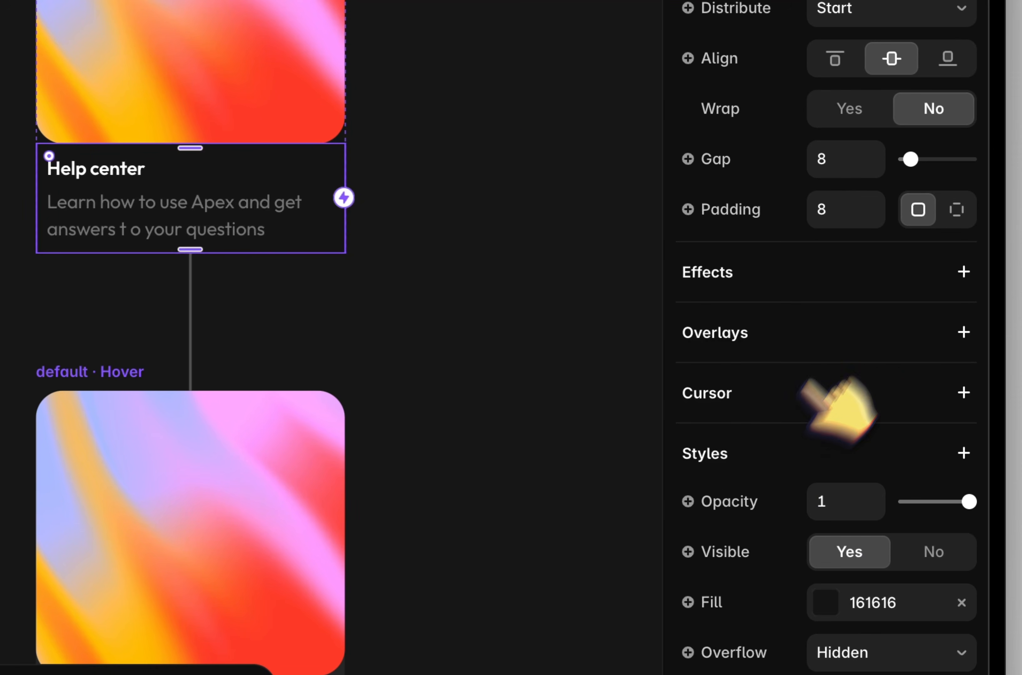
pyautogui.click(957, 209)
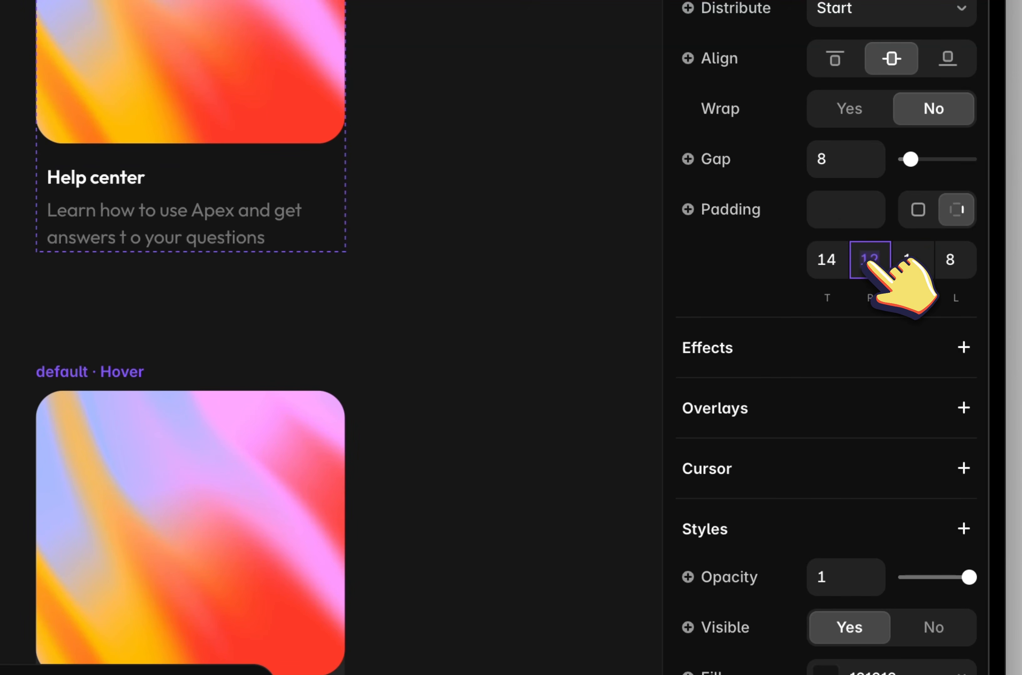
pyautogui.click(839, 221)
pyautogui.write('14')
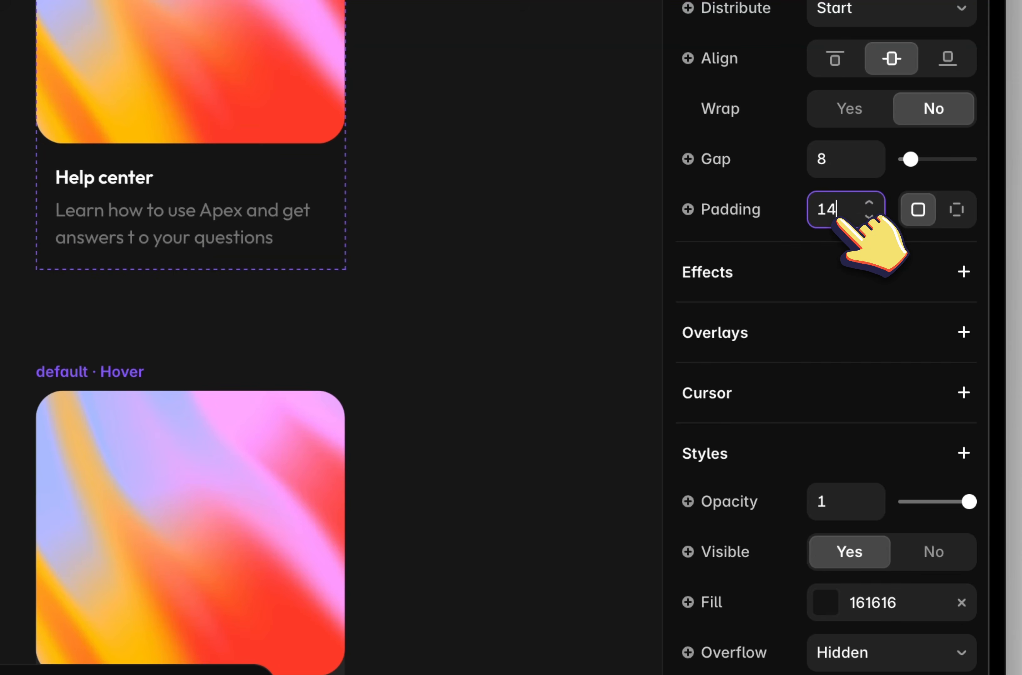
# Set the Hover variant's Dropdown Items [1.1] padding to a uniform 14 and open the component's preview
pyautogui.scroll(-5, 27, 298)
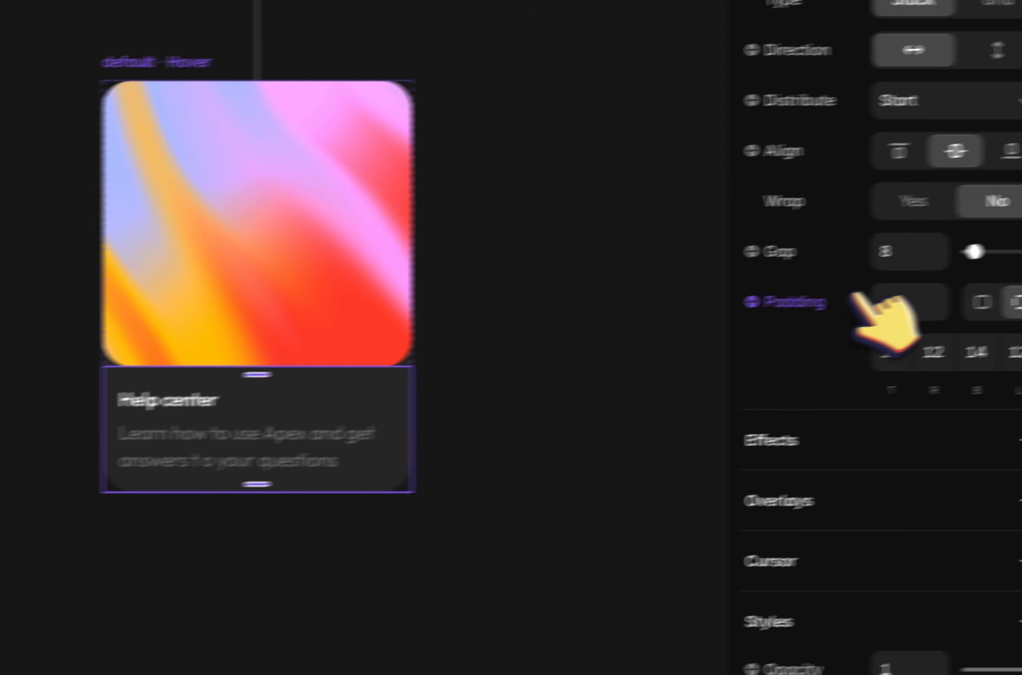
pyautogui.click(847, 295)
pyautogui.write('1')
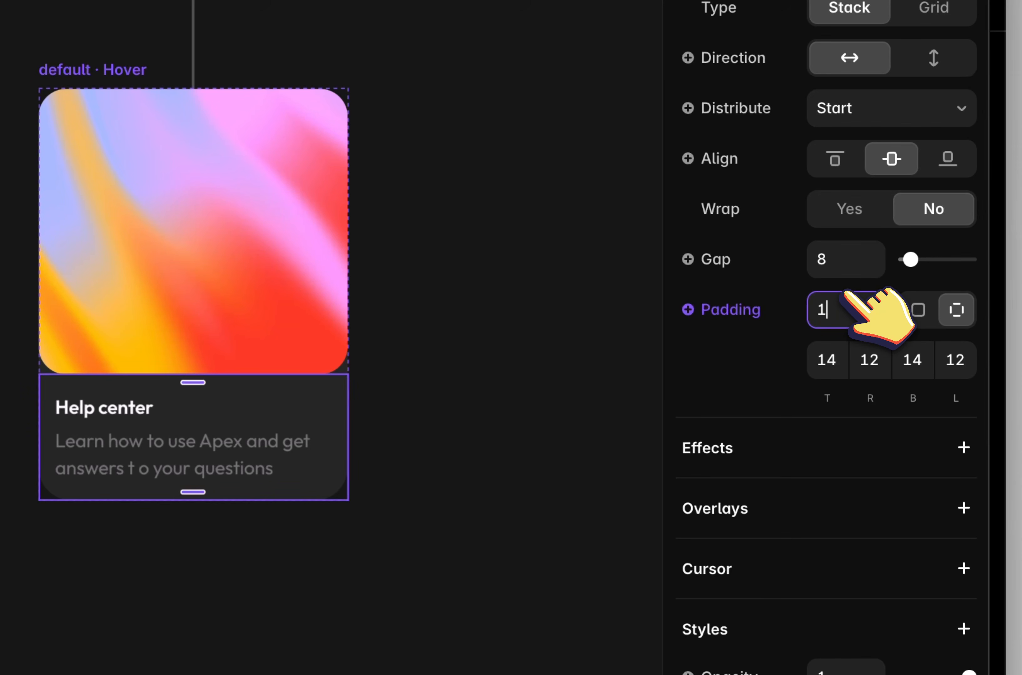
pyautogui.write('4')
pyautogui.press('super+p')
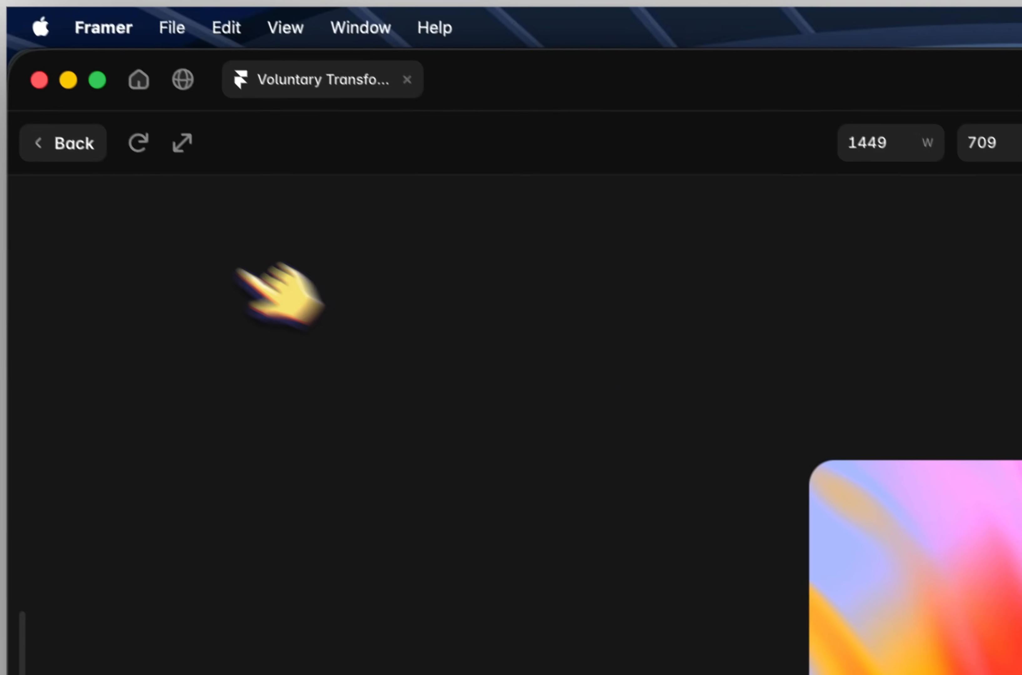
# Set the primary variant's corner radius to 20 and return to the nav bar component from the Home page
pyautogui.click(61, 144)
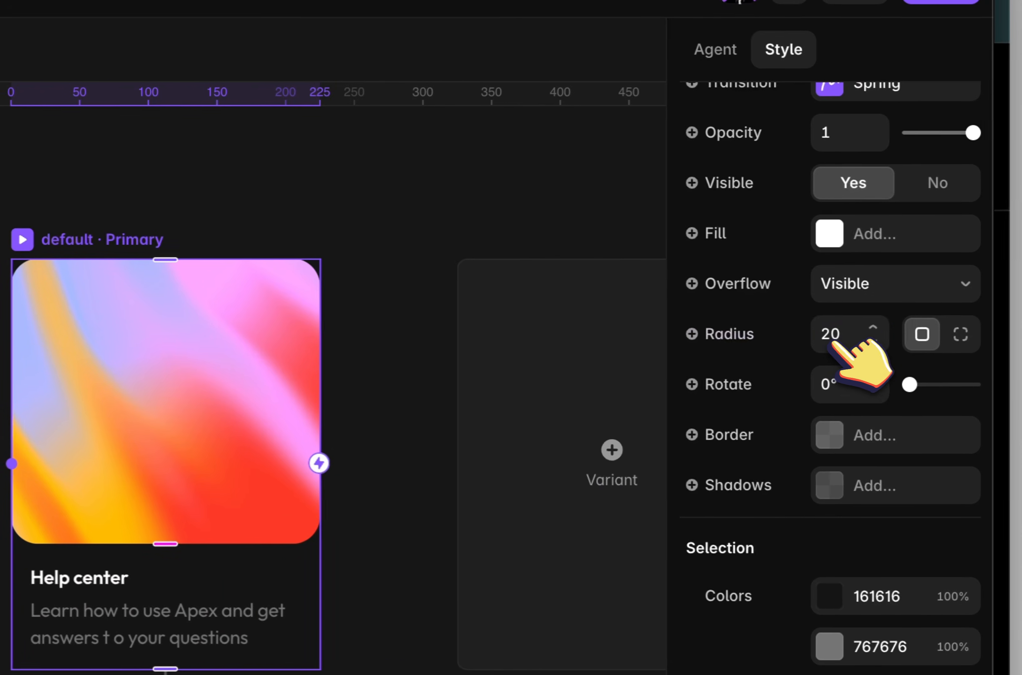
pyautogui.press('Return')
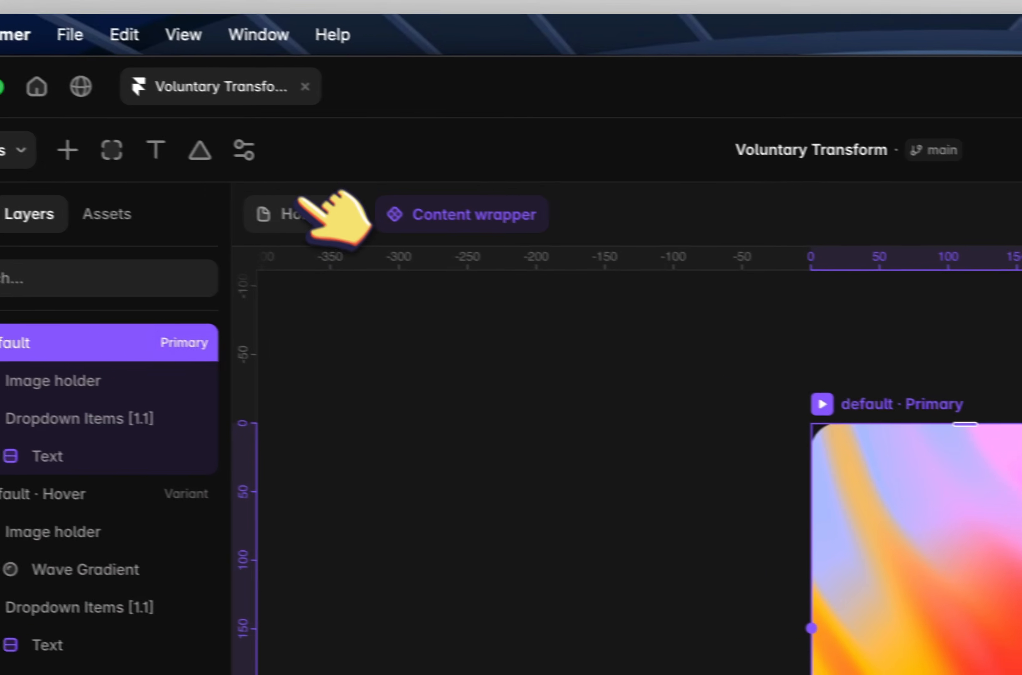
pyautogui.click(305, 206)
pyautogui.hscroll(5, 767, 466)
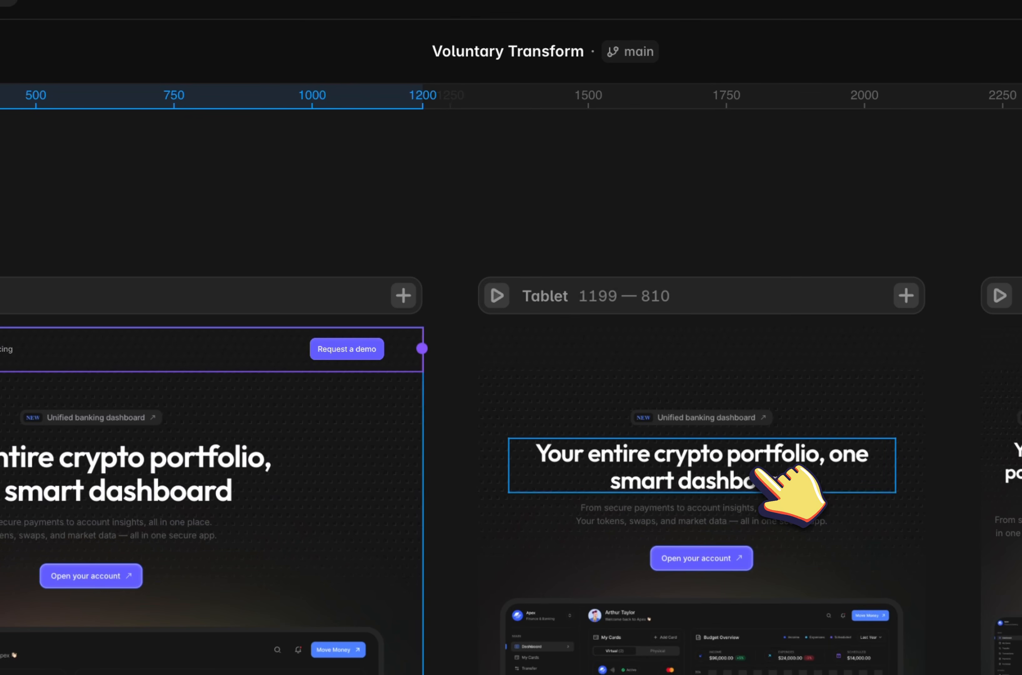
pyautogui.hscroll(-10, 757, 471)
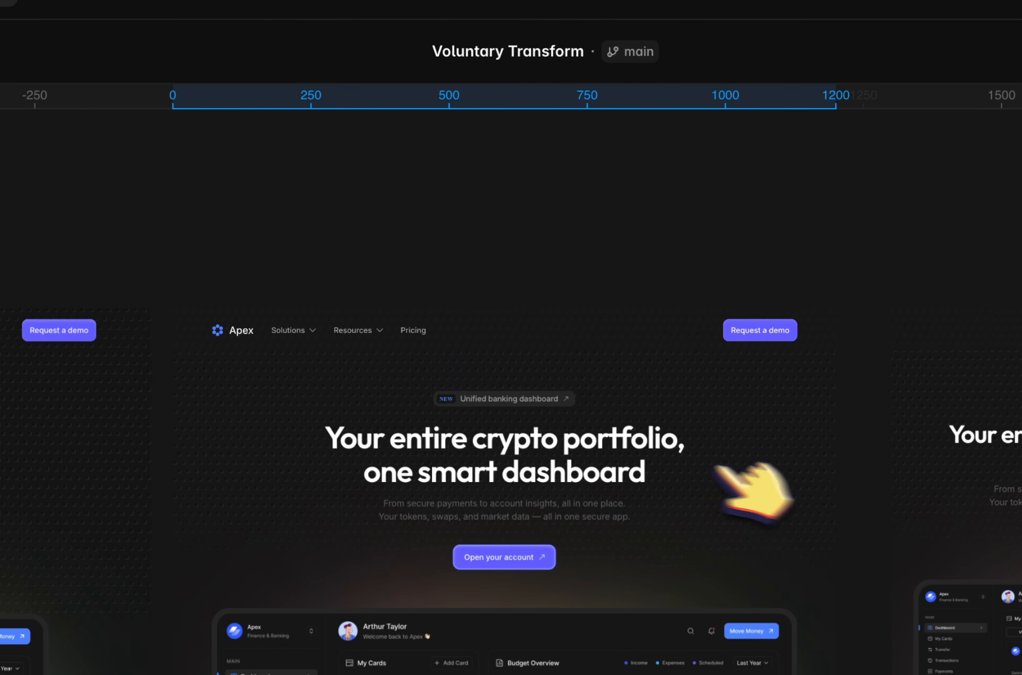
pyautogui.doubleClick(417, 335)
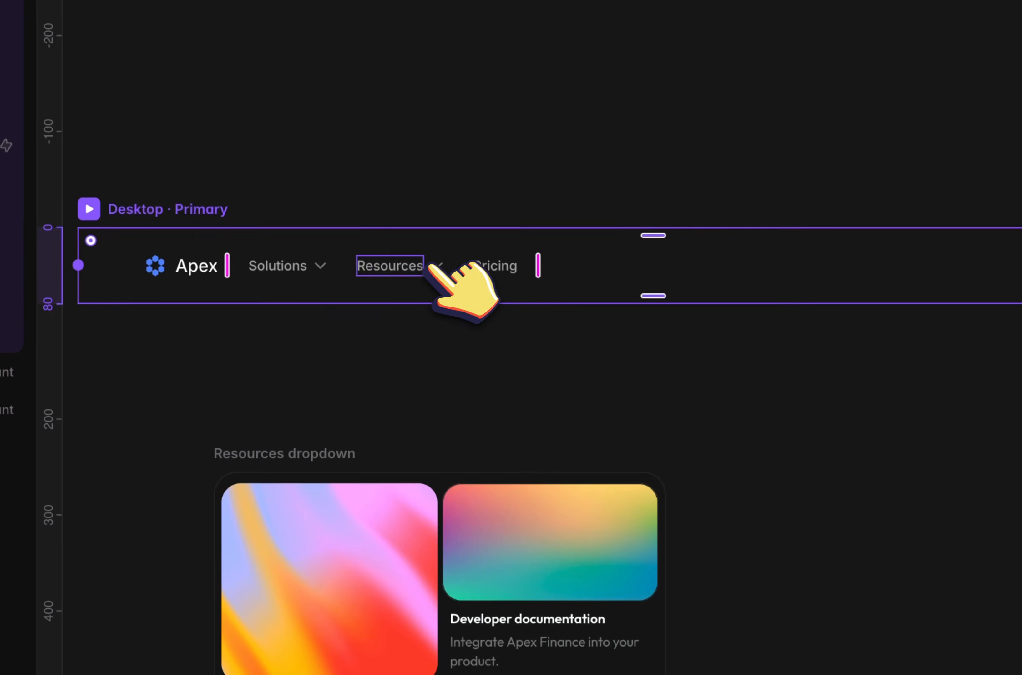
pyautogui.scroll(-5, 329, 307)
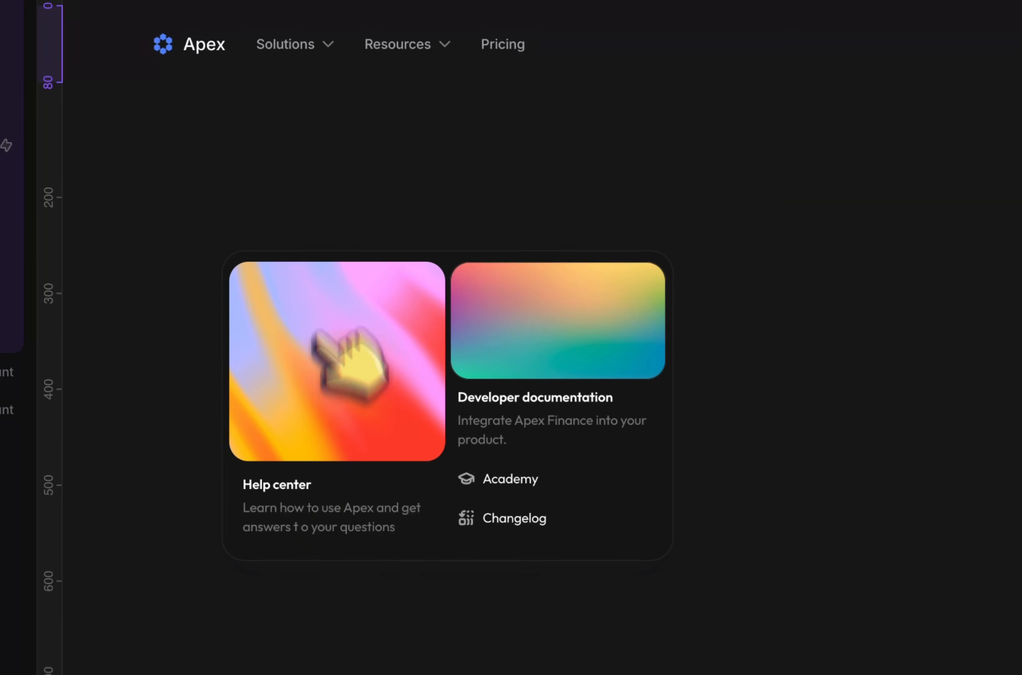
# Examine the Wave Gradient settings inside the Help center card's component and return to the nav bar
pyautogui.click(307, 469)
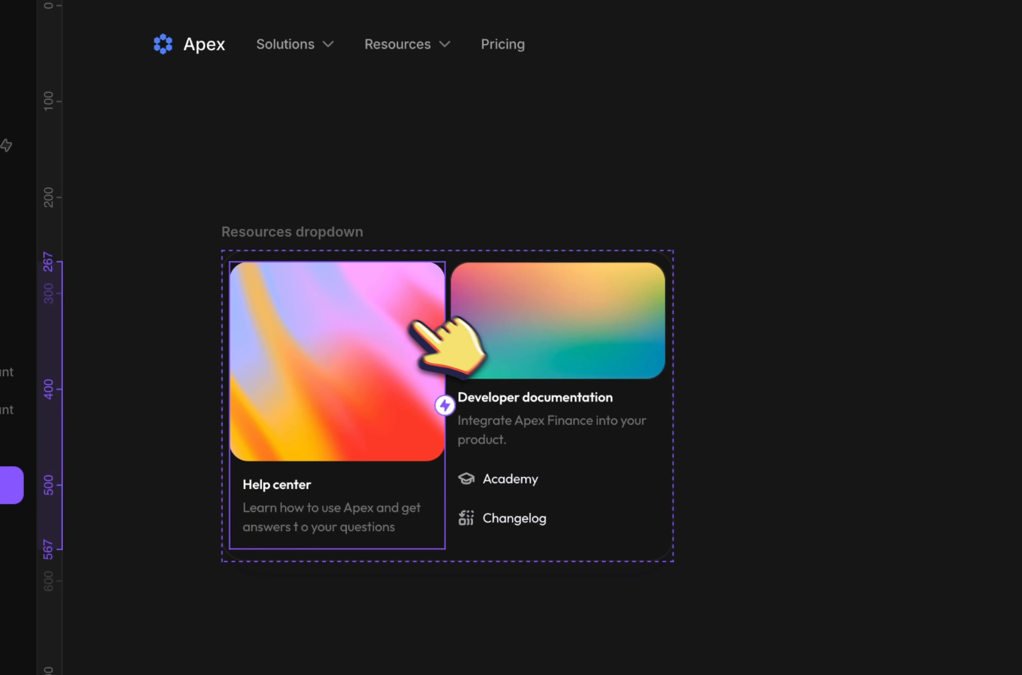
pyautogui.doubleClick(393, 314)
pyautogui.click(635, 215)
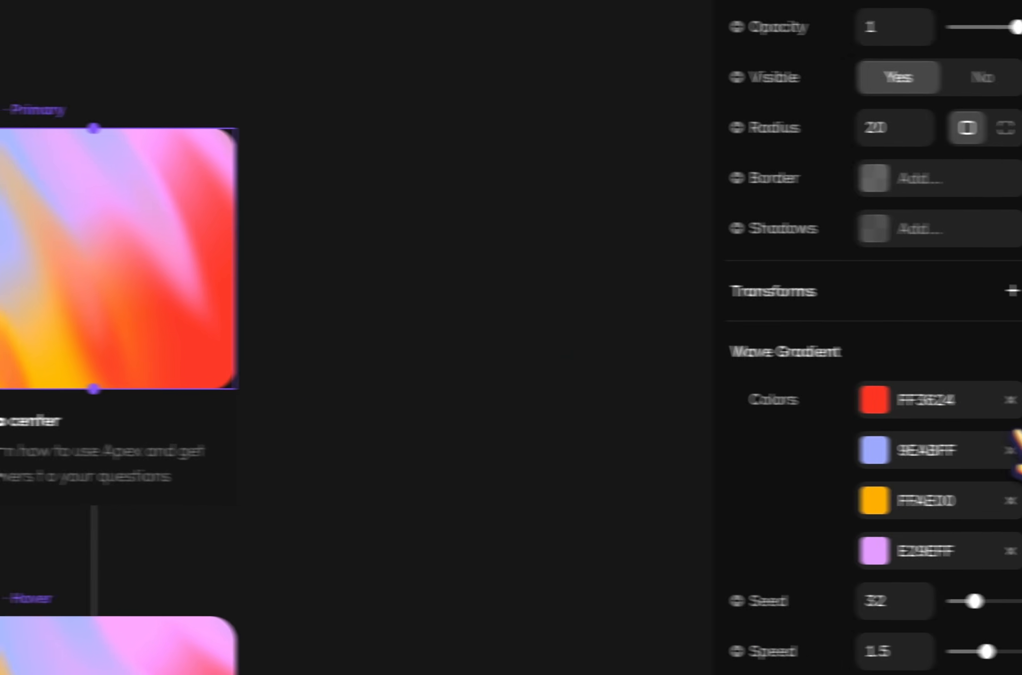
pyautogui.scroll(-5, 991, 441)
pyautogui.scroll(4, 992, 440)
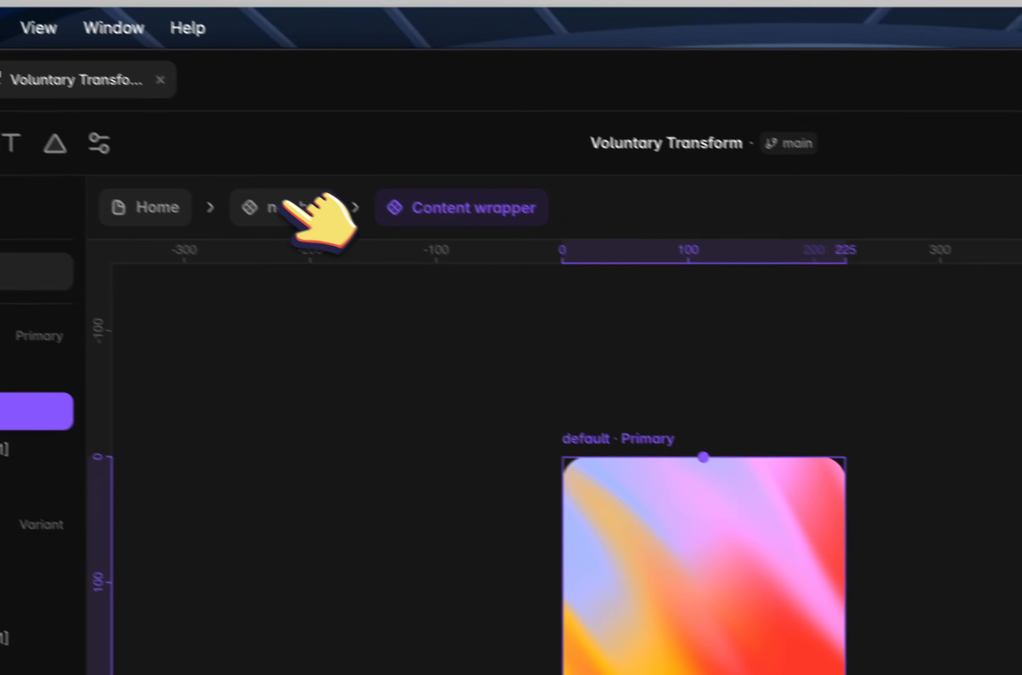
pyautogui.click(290, 207)
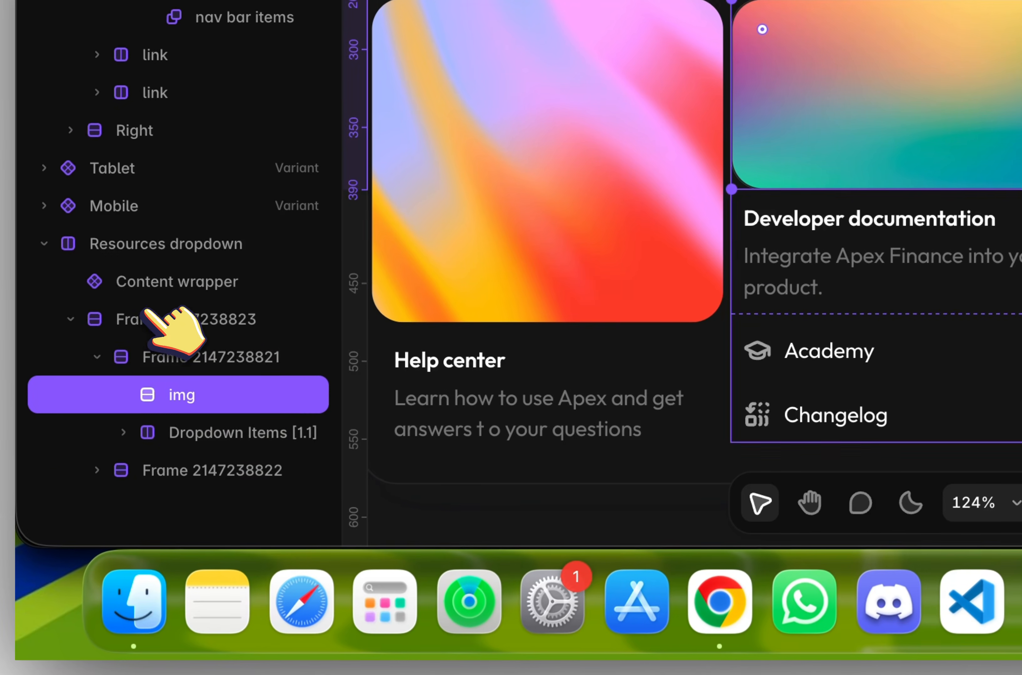
pyautogui.click(149, 309)
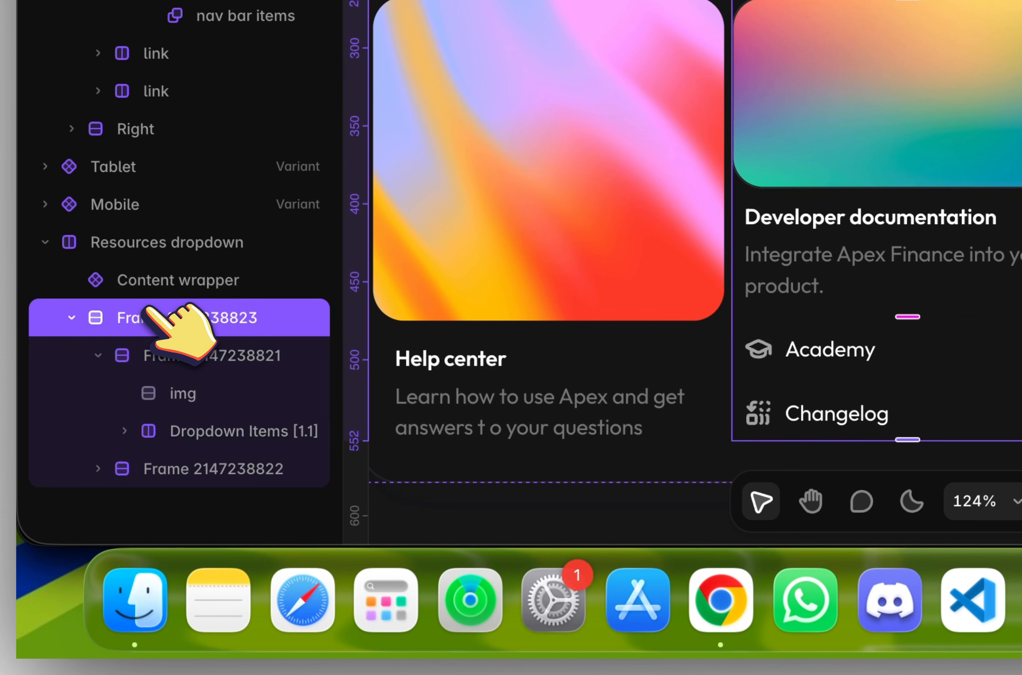
pyautogui.click(199, 364)
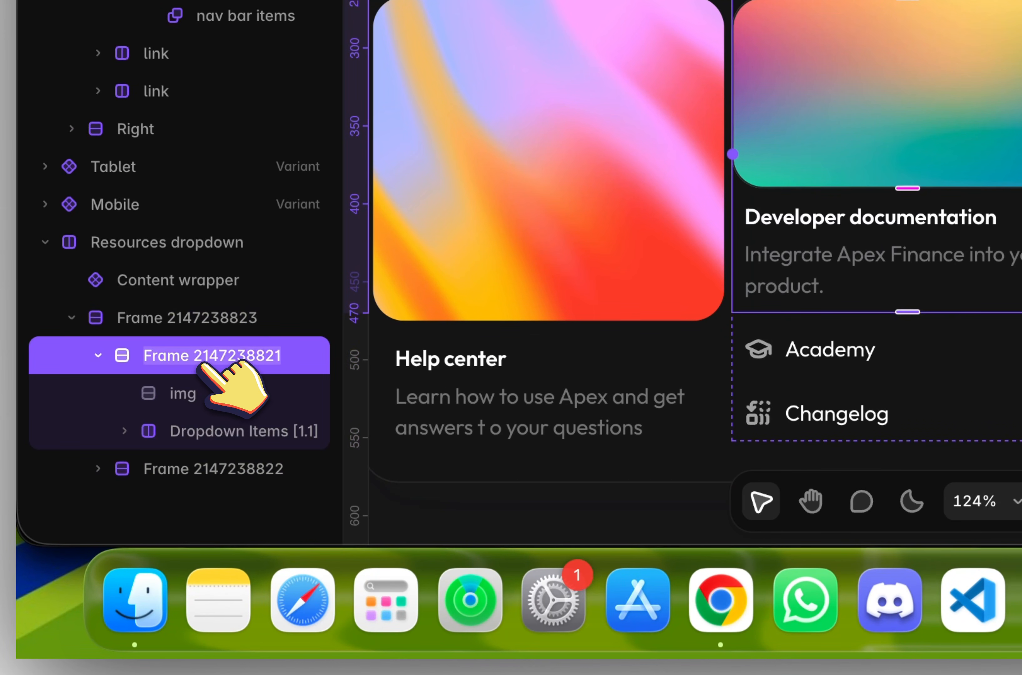
pyautogui.write('con')
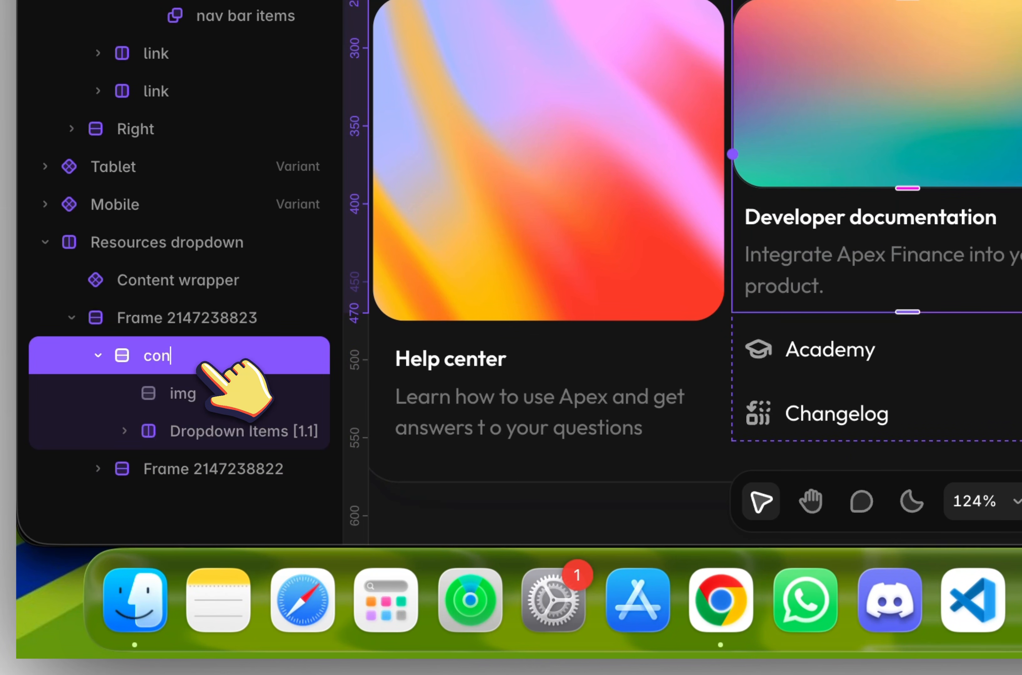
pyautogui.write('tent wrap')
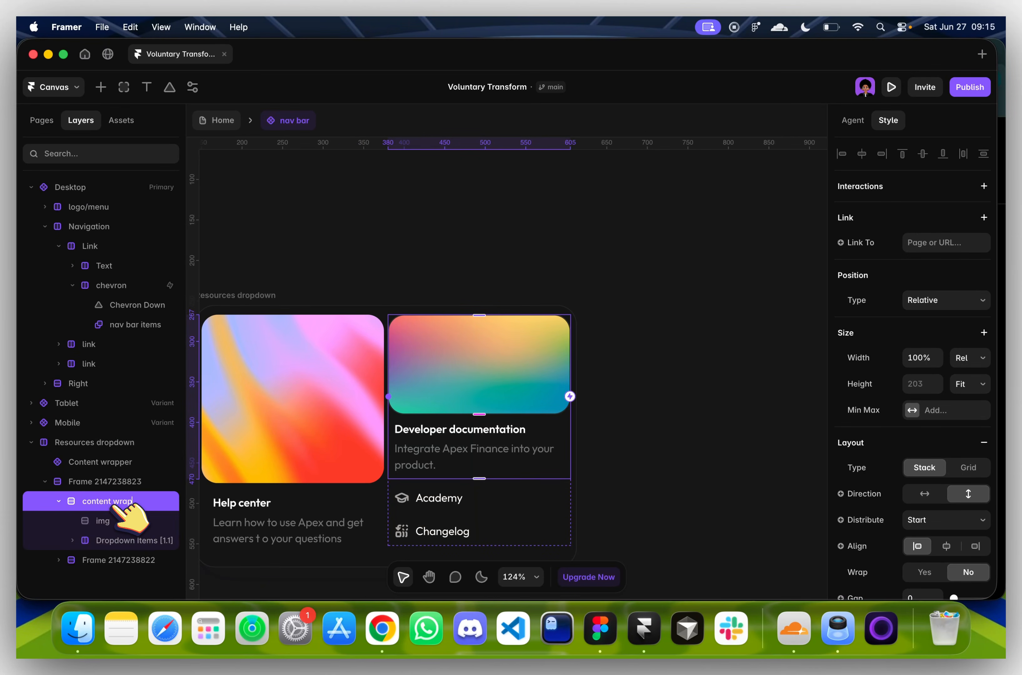
# Copy the primary variant's Image holder from the Content wrapper component into content wrap, directly above Dropdown Items [1.1]
pyautogui.click(105, 521)
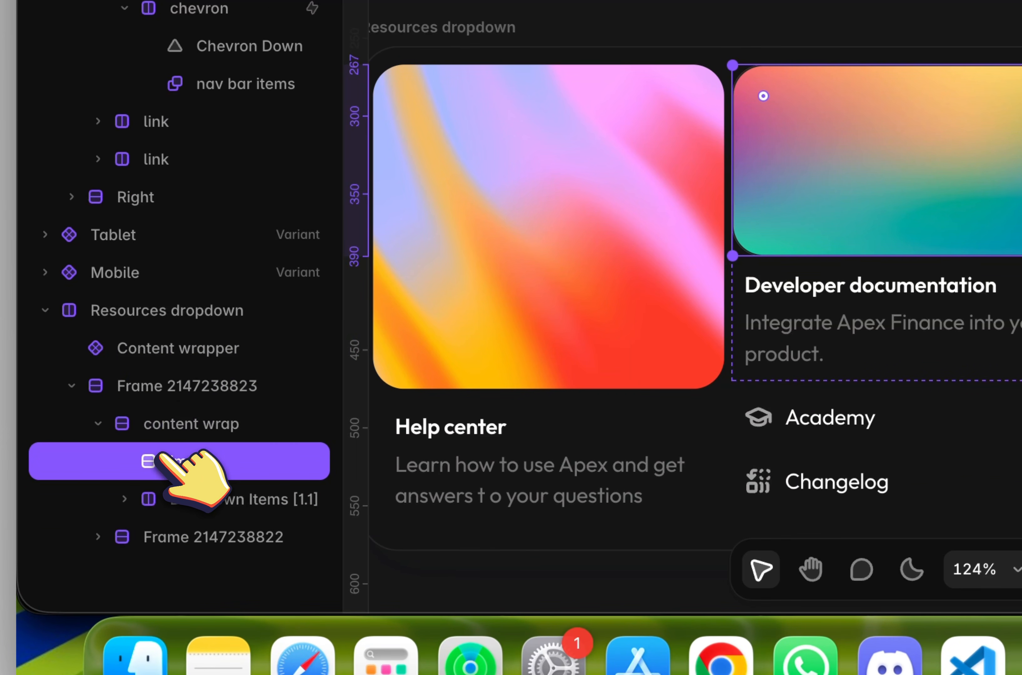
pyautogui.doubleClick(446, 276)
pyautogui.click(1006, 72)
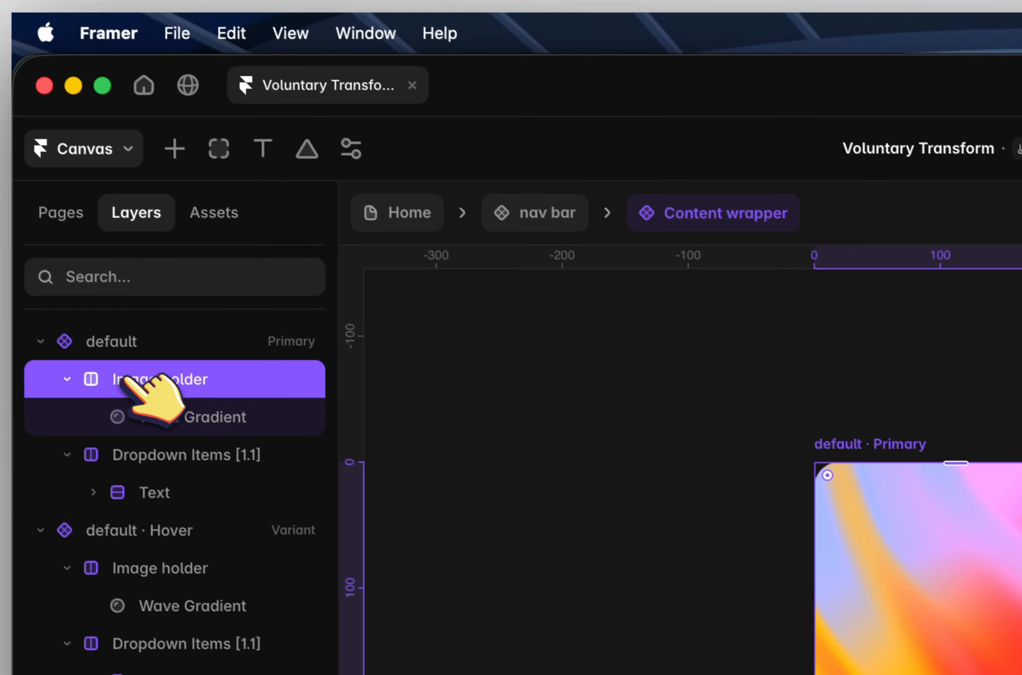
pyautogui.press('super+c')
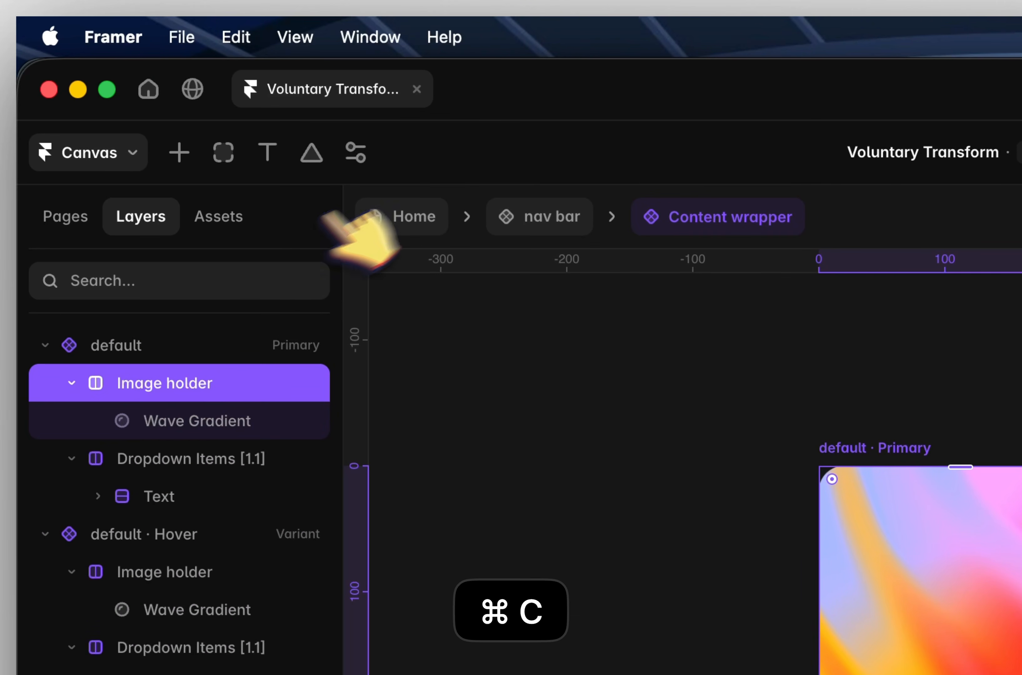
pyautogui.click(546, 216)
pyautogui.keyDown('super'); pyautogui.click(763, 570); pyautogui.keyUp('super')
pyautogui.click(209, 435)
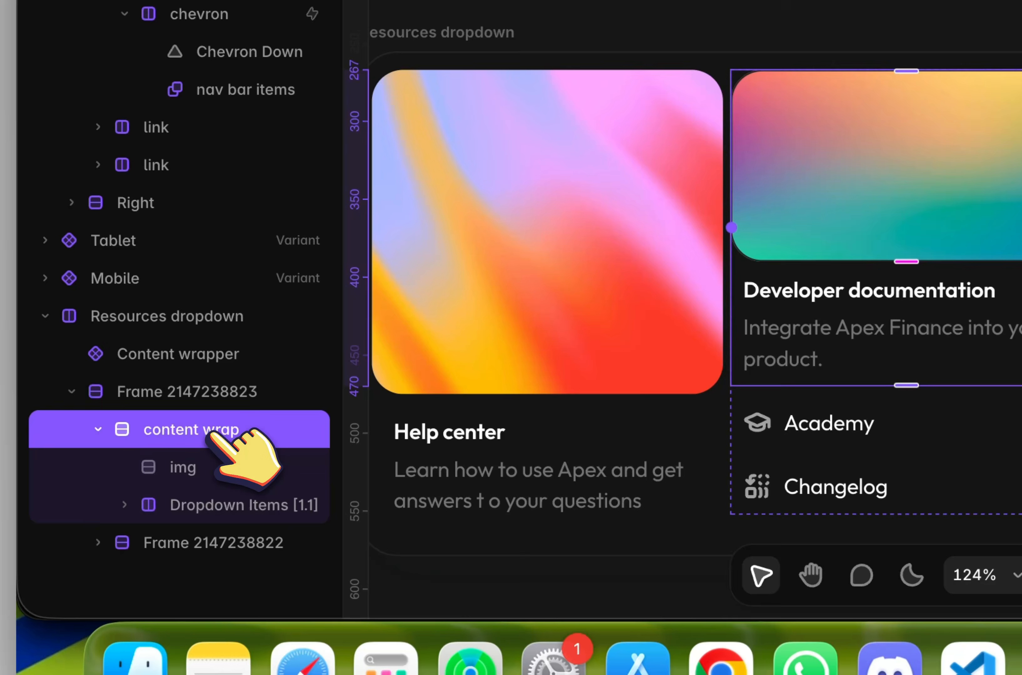
pyautogui.press('super+v')
pyautogui.press('Up')
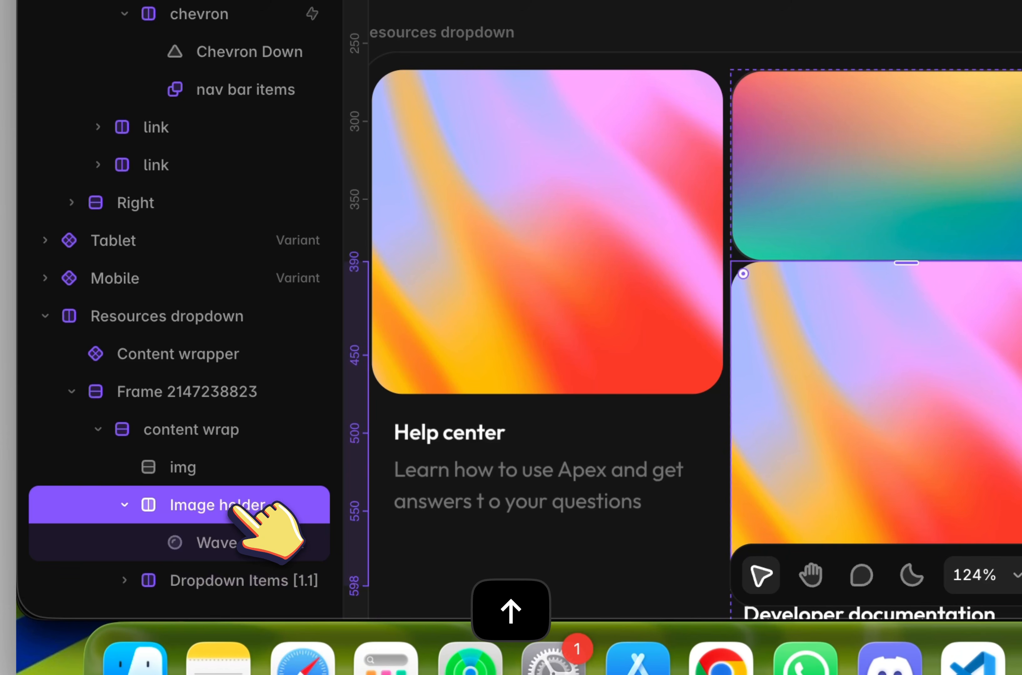
# Delete the img layer from content wrap and set the pasted Image holder's height to 123
pyautogui.click(239, 466)
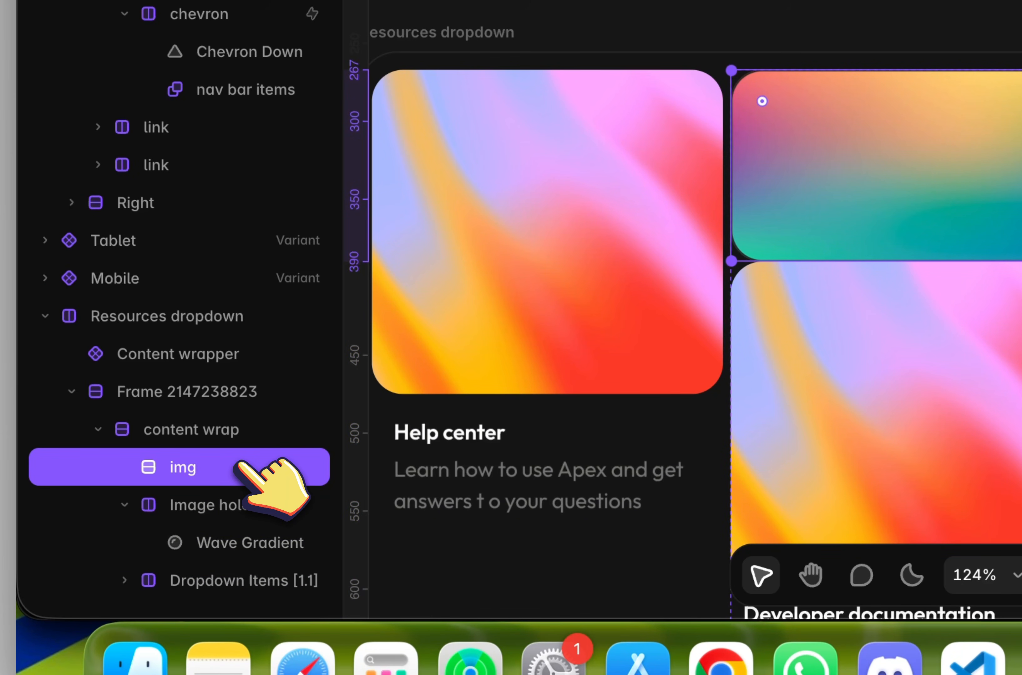
pyautogui.press('BackSpace')
pyautogui.click(888, 340)
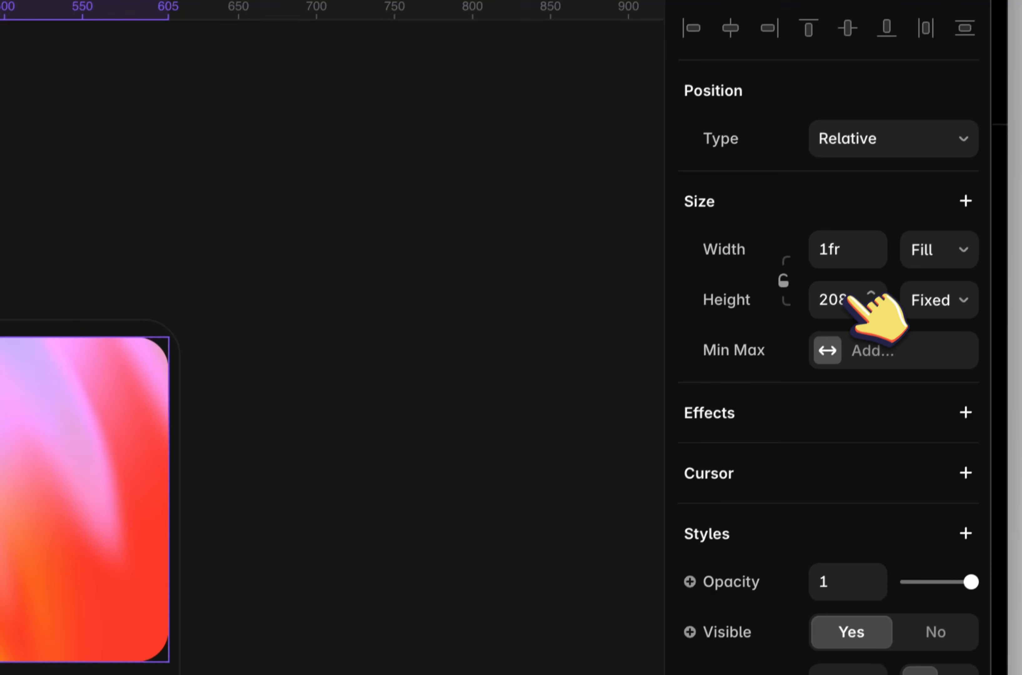
pyautogui.click(849, 307)
pyautogui.write('123')
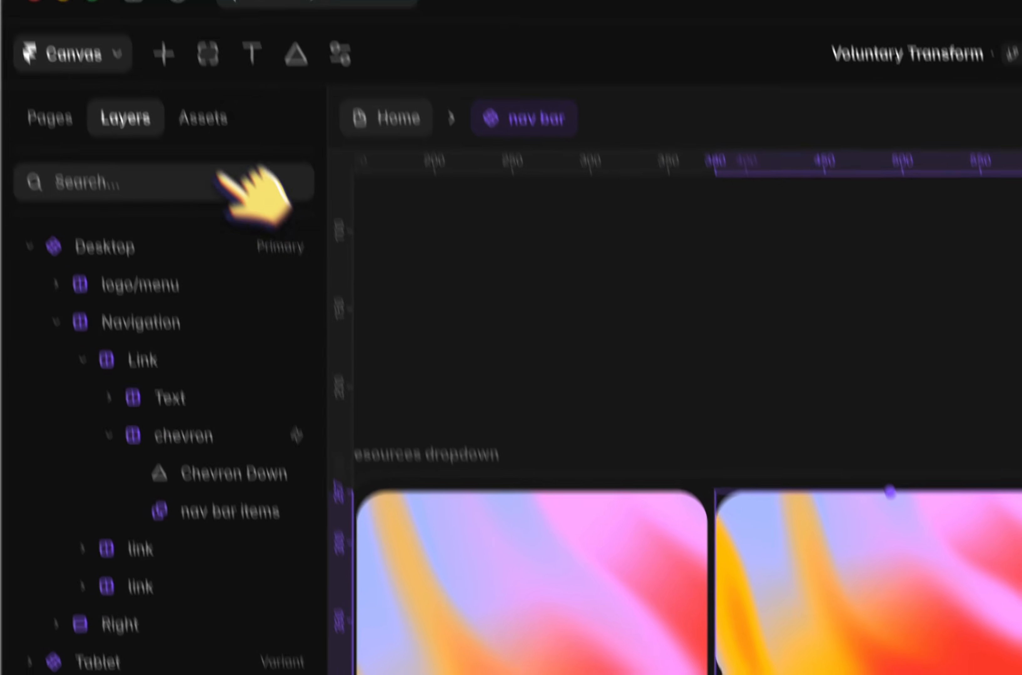
# Insert a Liquid Gradient shader into the Developer documentation card's Image holder, with width set to Fill and height to 123
pyautogui.click(164, 53)
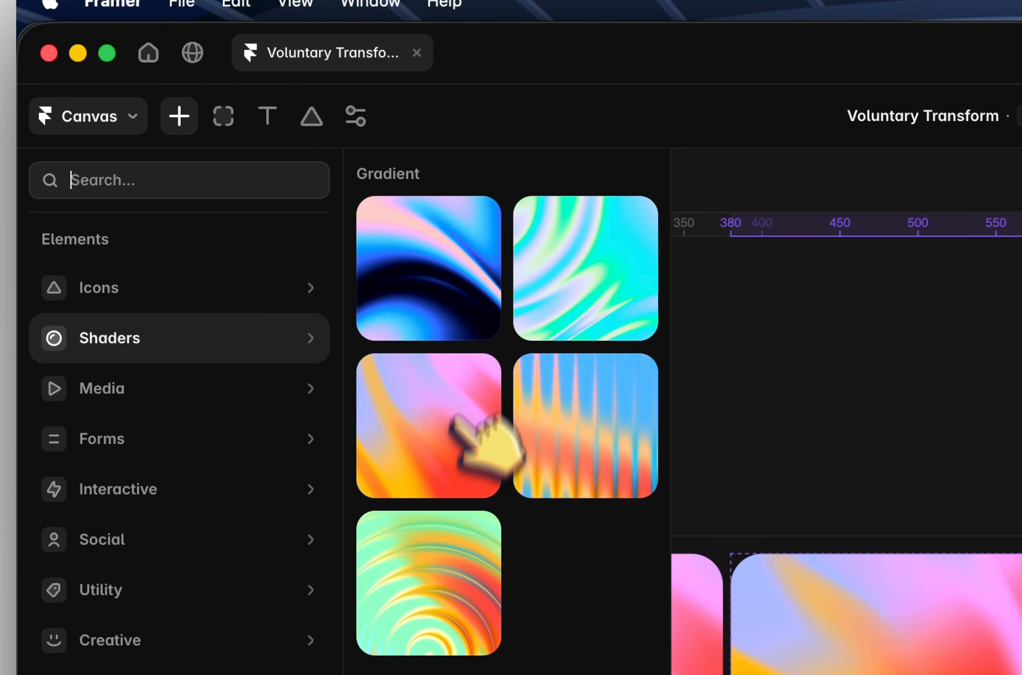
pyautogui.moveTo(464, 322); pyautogui.dragTo(454, 401)
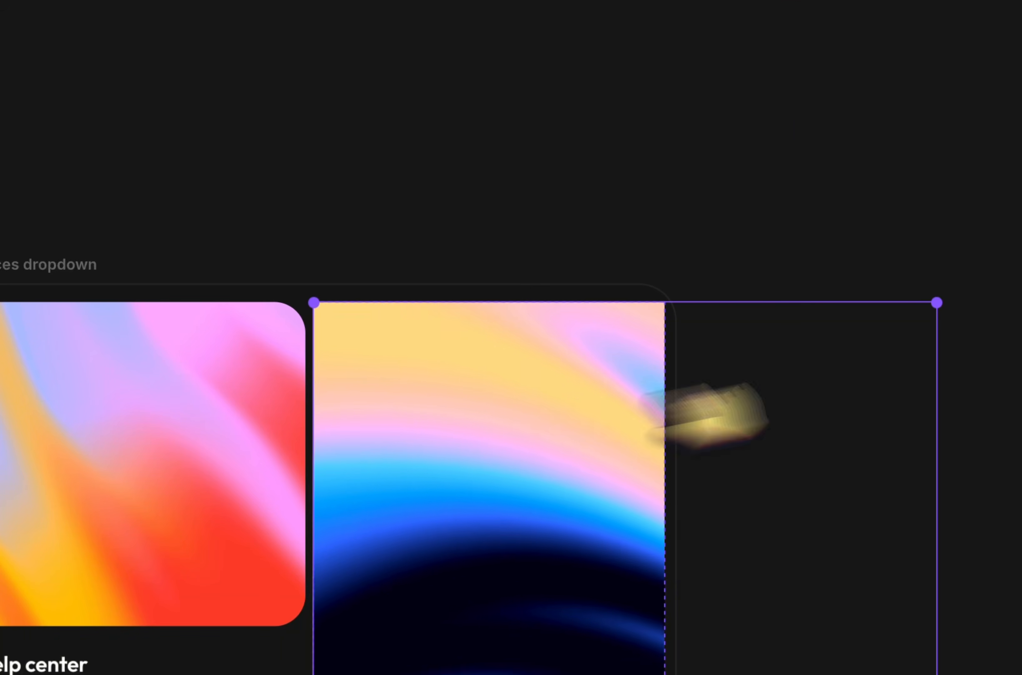
pyautogui.click(963, 285)
pyautogui.click(945, 309)
pyautogui.click(964, 287)
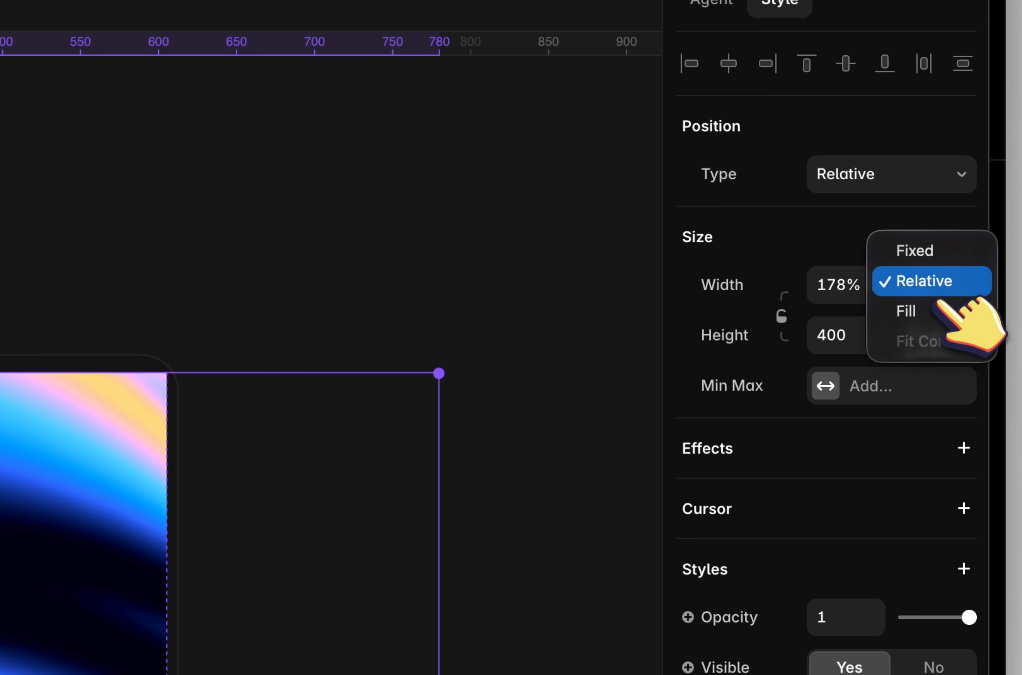
pyautogui.click(958, 308)
pyautogui.click(840, 337)
pyautogui.write('13')
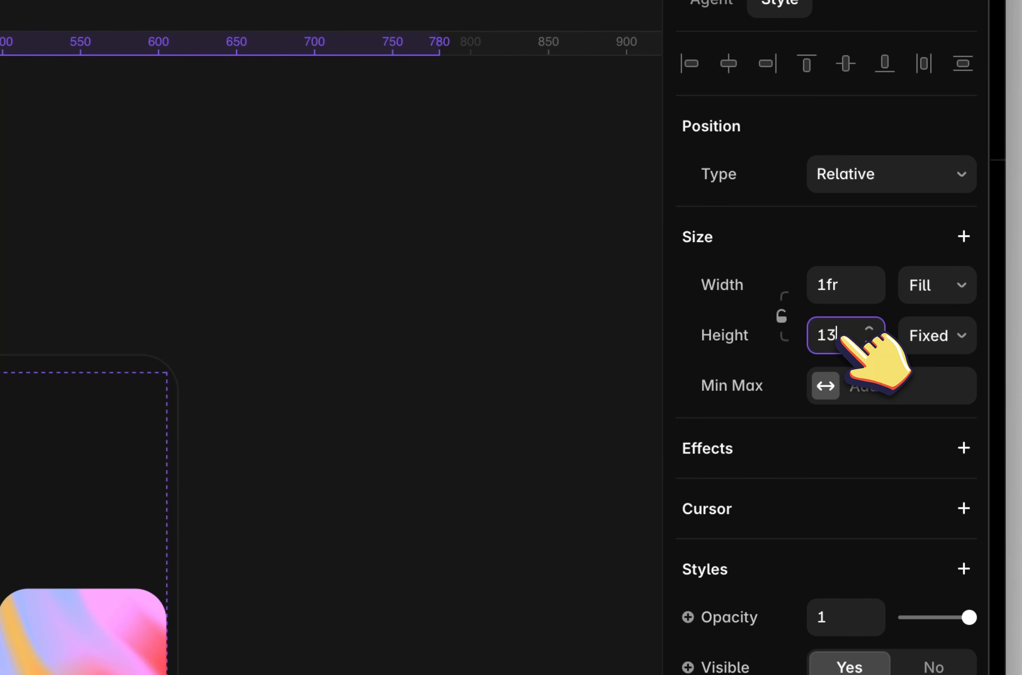
pyautogui.press('BackSpace')
pyautogui.write('23')
# Delete the Wave Gradient beside the new shader and round the Liquid Gradient's corners
pyautogui.click(34, 492)
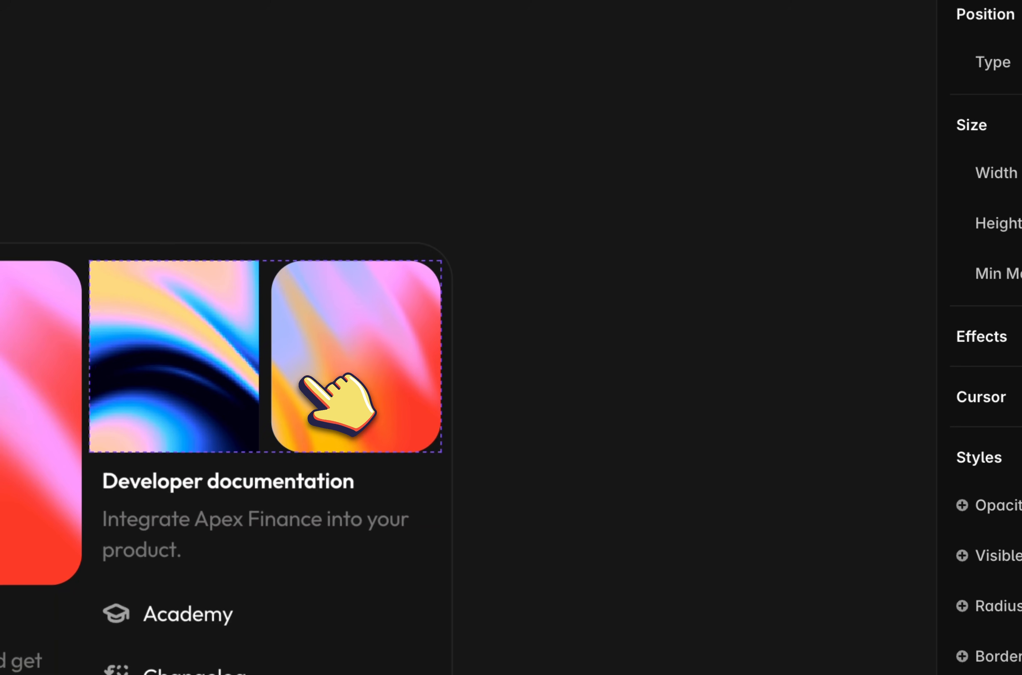
pyautogui.press('BackSpace')
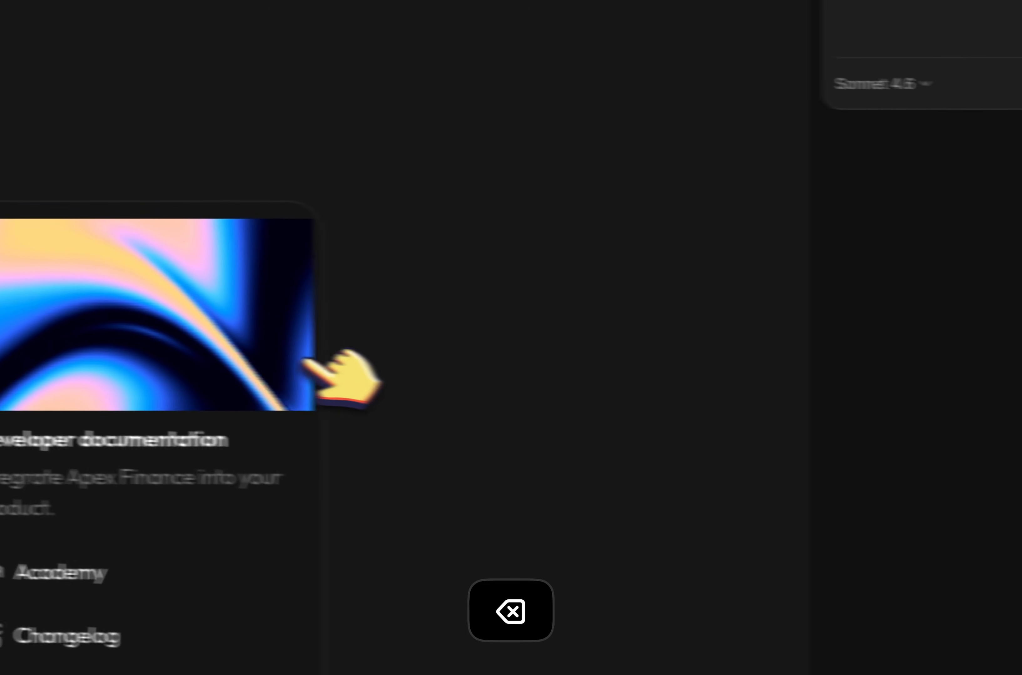
pyautogui.click(307, 364)
pyautogui.click(971, 566)
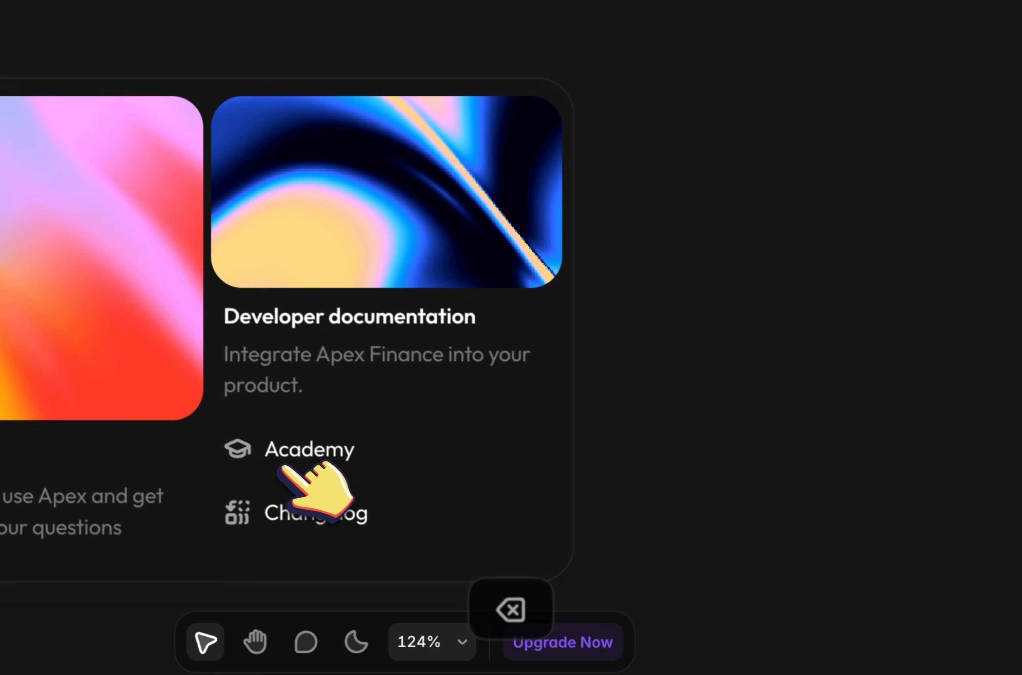
# Give the Developer documentation title and description texts the same full-row width type
pyautogui.click(303, 322)
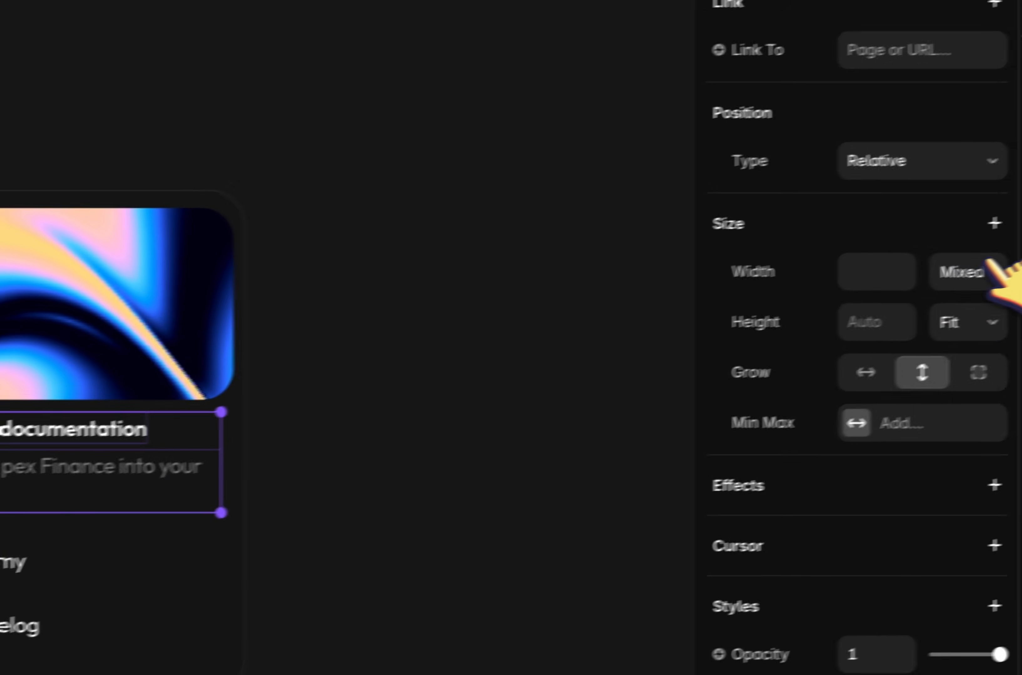
pyautogui.click(957, 271)
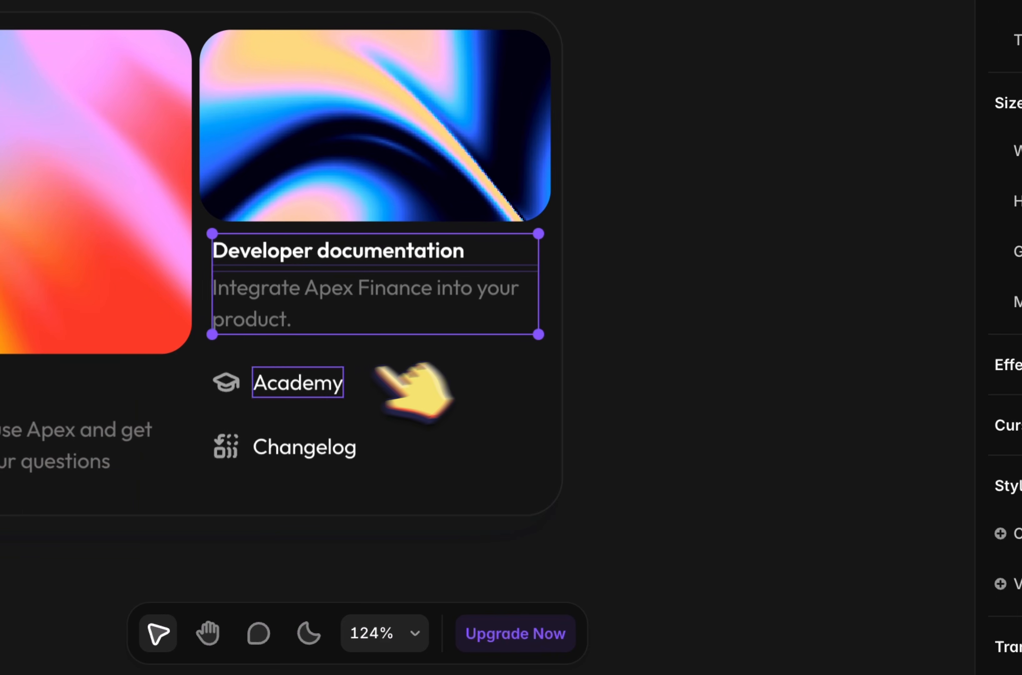
# Place an instance of the Dropdown Items component on the canvas beside the Resources dropdown and cut it
pyautogui.click(190, 401)
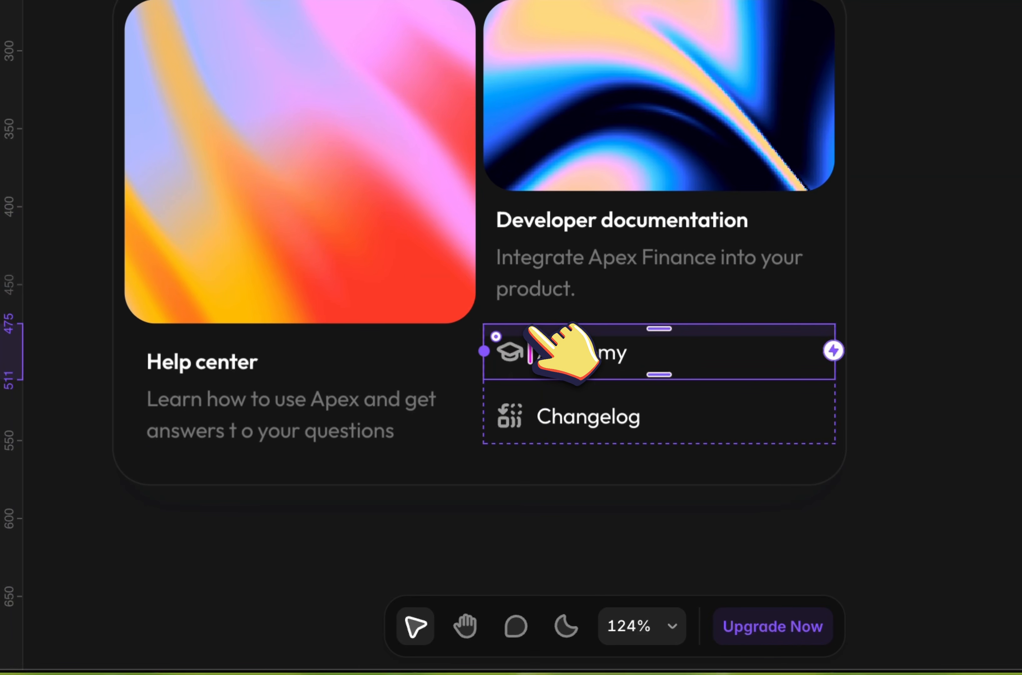
pyautogui.scroll(1, 489, 357)
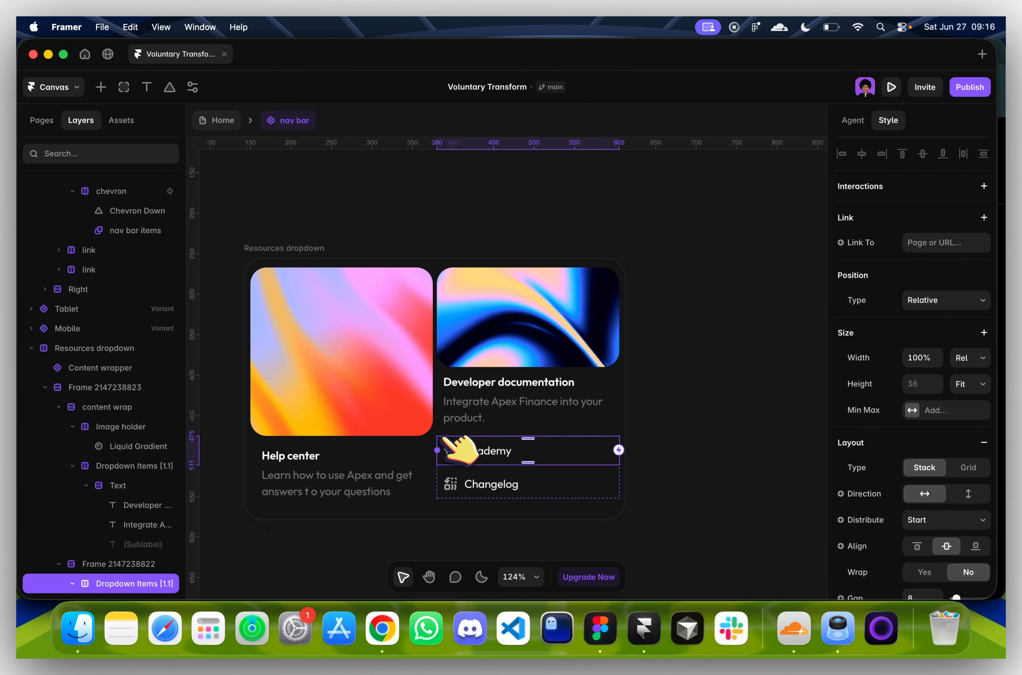
pyautogui.scroll(-5, 444, 440)
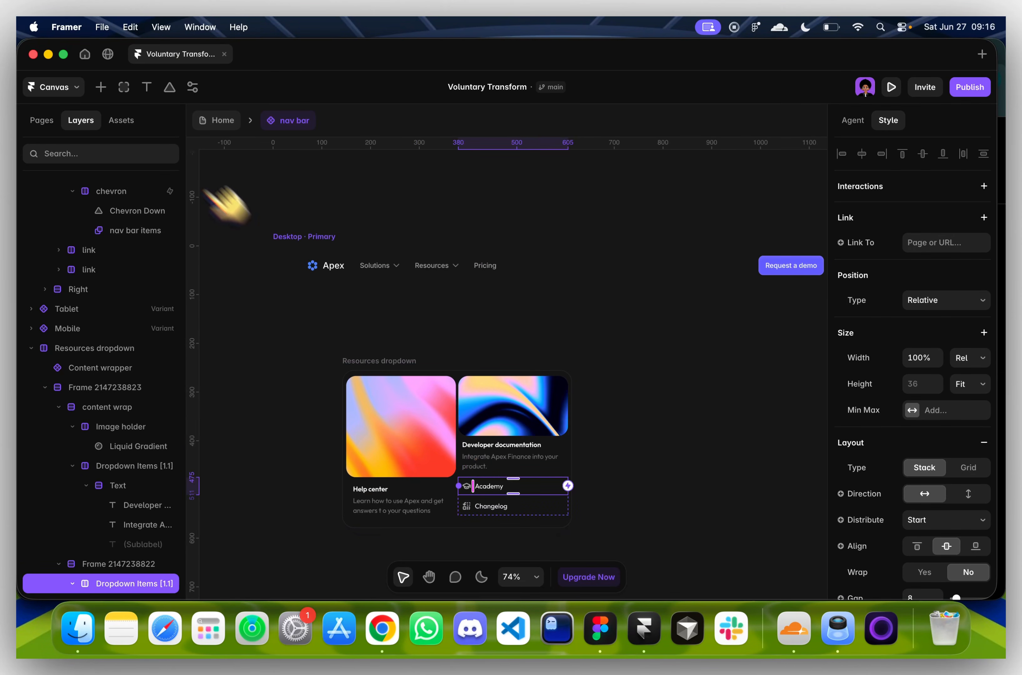
pyautogui.click(121, 120)
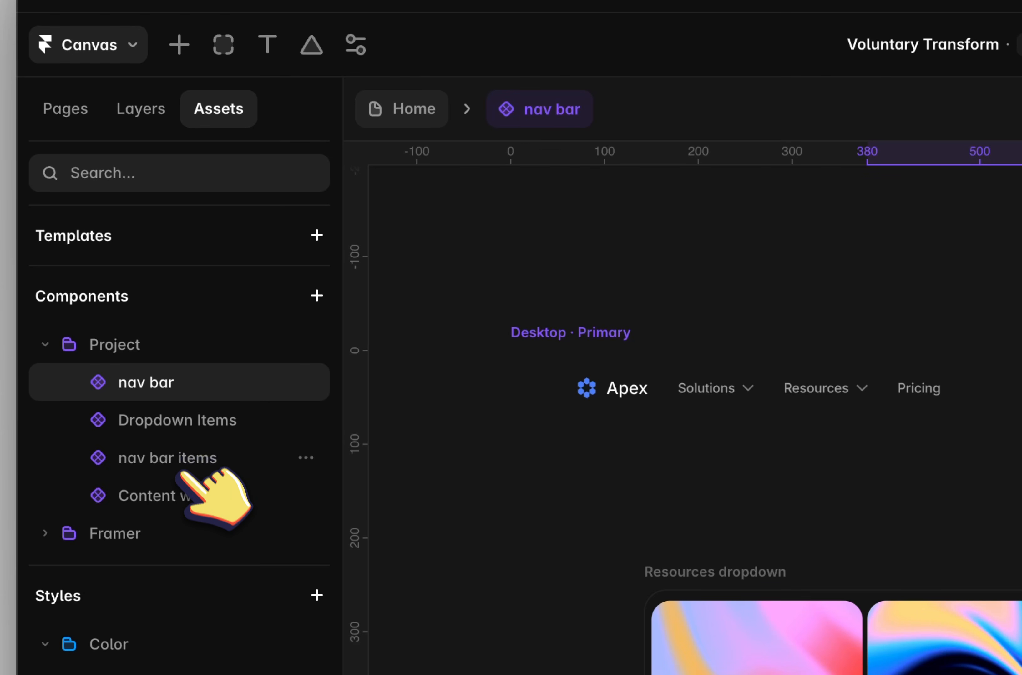
pyautogui.moveTo(172, 415); pyautogui.dragTo(691, 346)
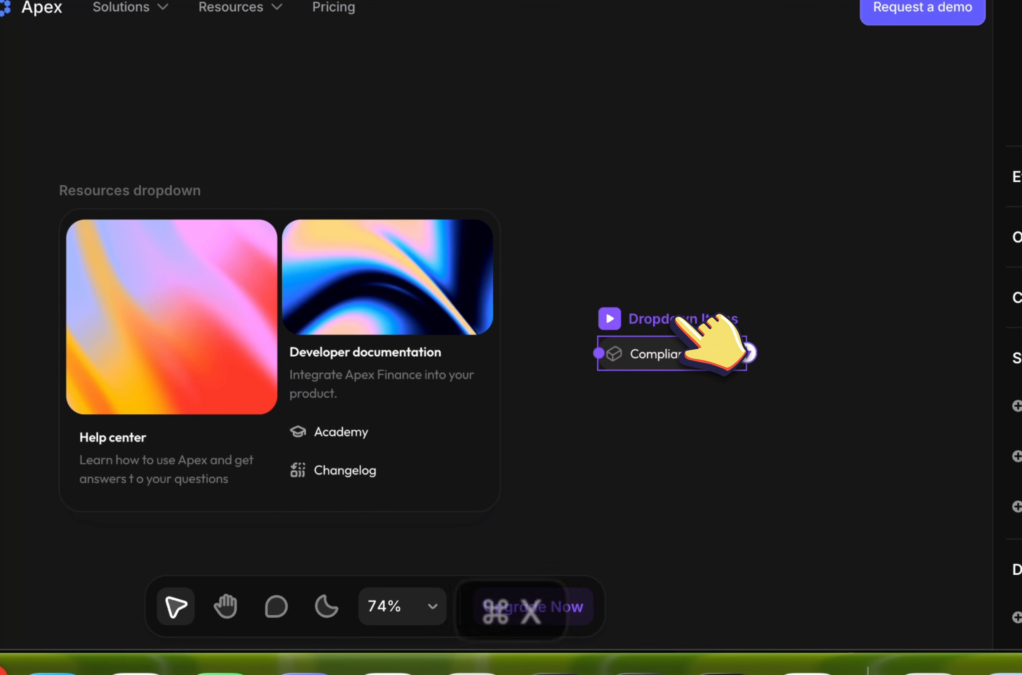
pyautogui.press('super+x')
# Set the width of the frame holding the Academy and Changelog rows to Fill and paste the Dropdown Items instance into it
pyautogui.keyDown('super'); pyautogui.click(343, 430); pyautogui.keyUp('super')
pyautogui.scroll(5, 346, 426)
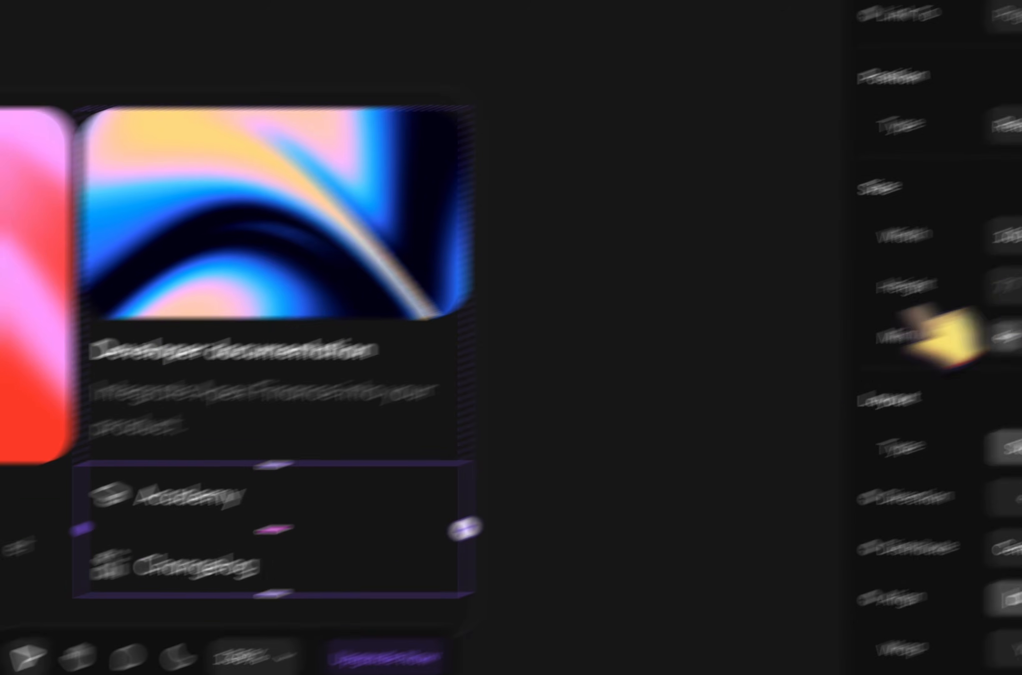
pyautogui.click(957, 301)
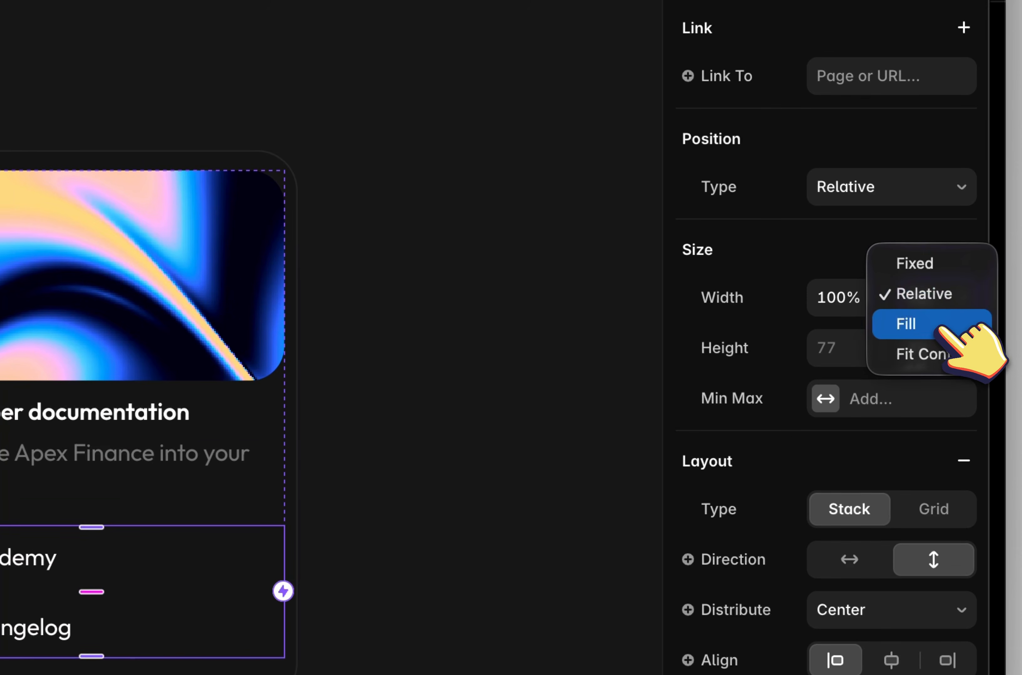
pyautogui.click(943, 327)
pyautogui.scroll(3, 504, 379)
pyautogui.press('super+v')
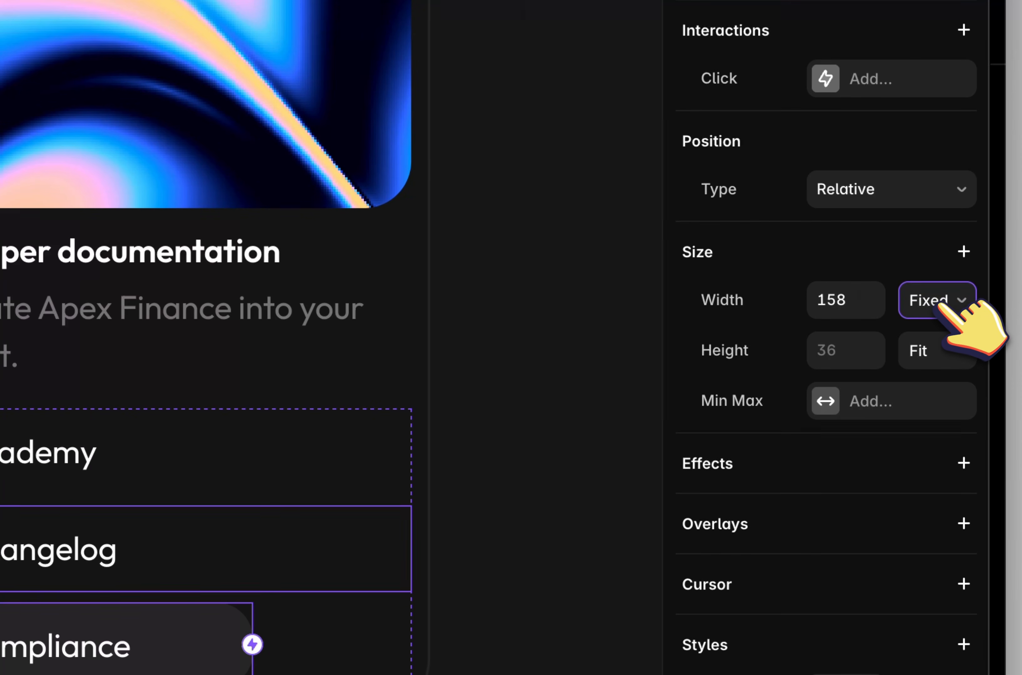
# Set the pasted Compliance item's width to Fill and move it above the old Academy row
pyautogui.click(941, 307)
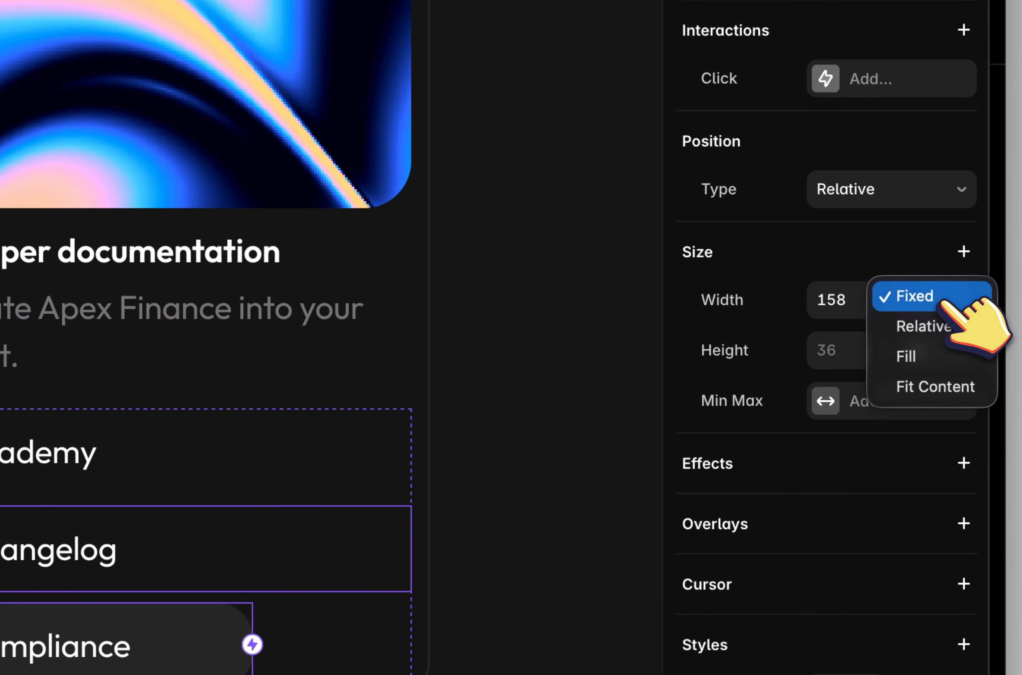
pyautogui.click(941, 353)
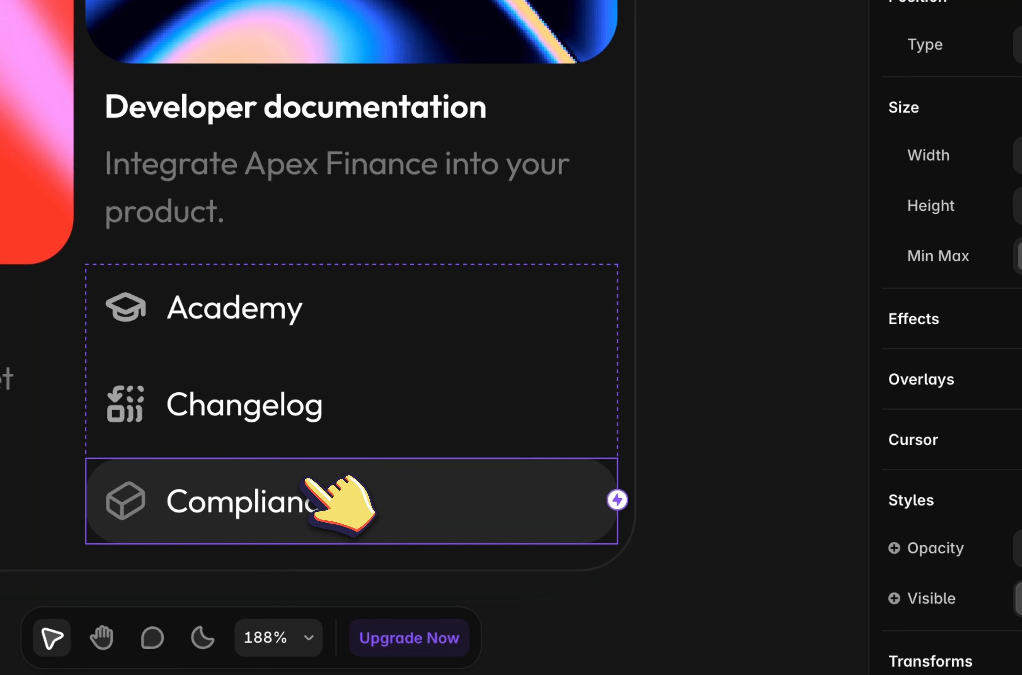
pyautogui.press('Up')
pyautogui.press('Up')
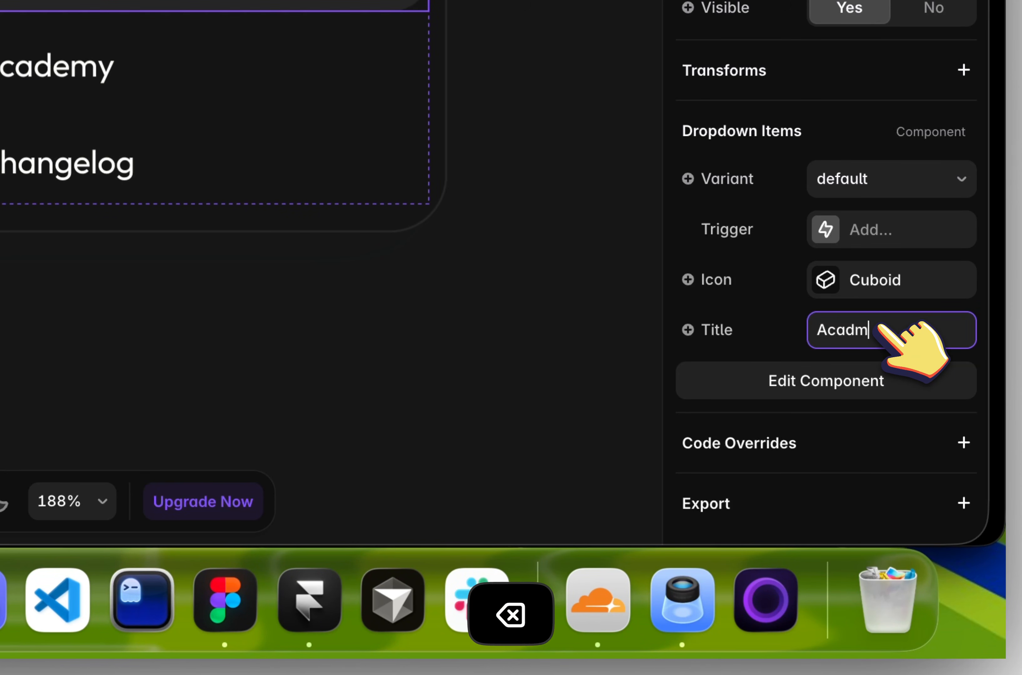
# Title the new dropdown item Academy and set its icon to the Lucide Graduation Cap, searching the icons for "gra"
pyautogui.click(886, 290)
pyautogui.write('acad')
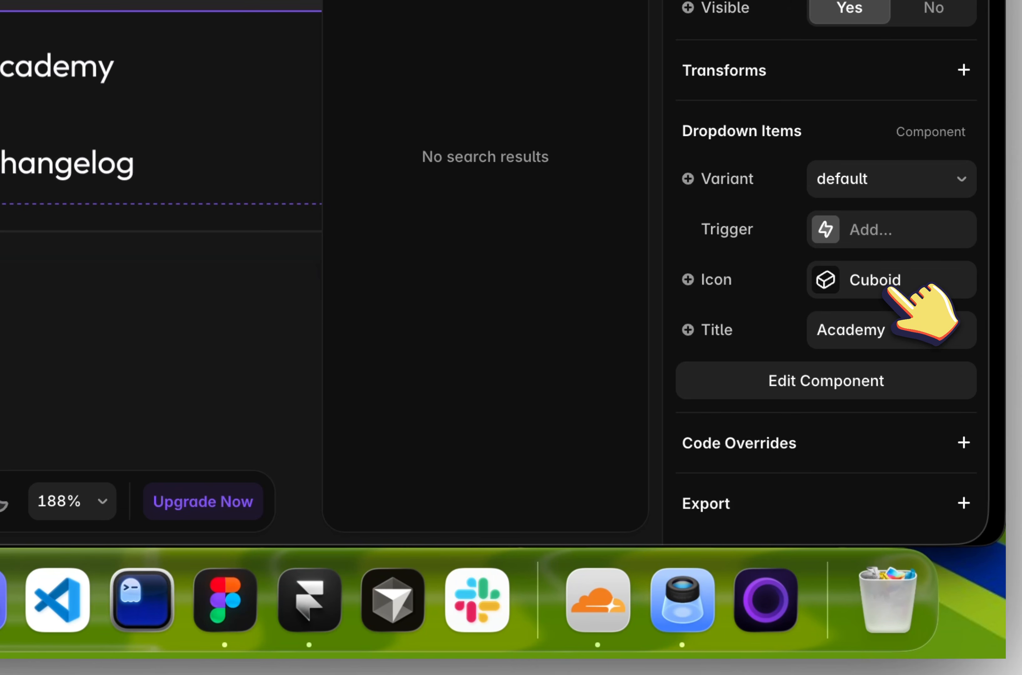
pyautogui.press('BackSpace')
pyautogui.press('BackSpace')
pyautogui.press('BackSpace')
pyautogui.press('BackSpace')
pyautogui.write('stud')
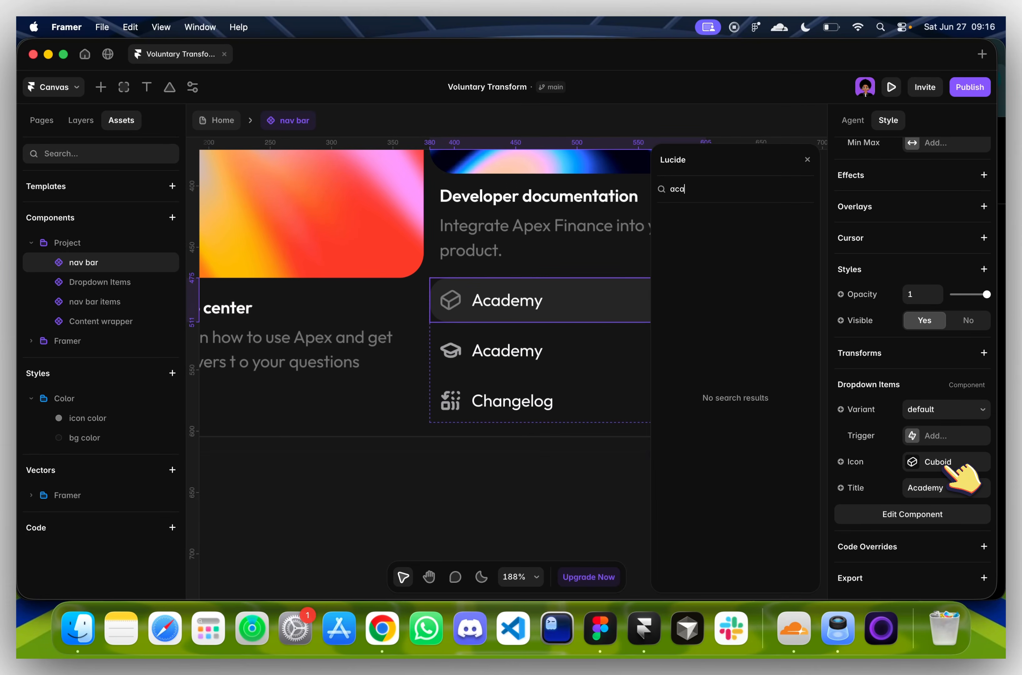
pyautogui.press('BackSpace')
pyautogui.press('BackSpace')
pyautogui.write('sch')
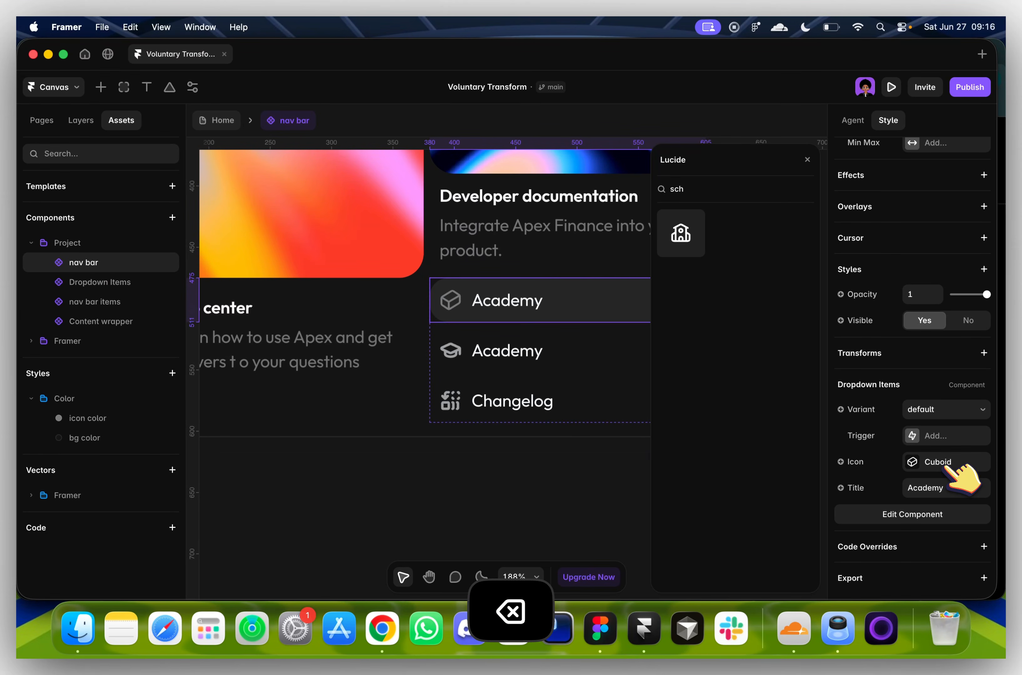
pyautogui.press('BackSpace')
pyautogui.press('BackSpace')
pyautogui.press('BackSpace')
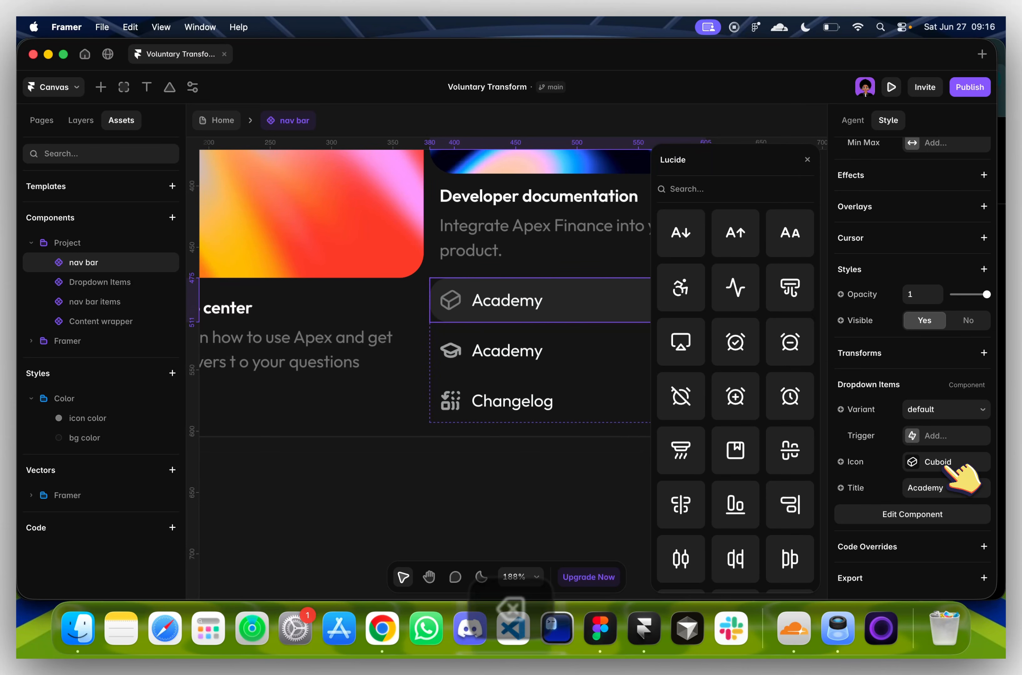
pyautogui.write('gra')
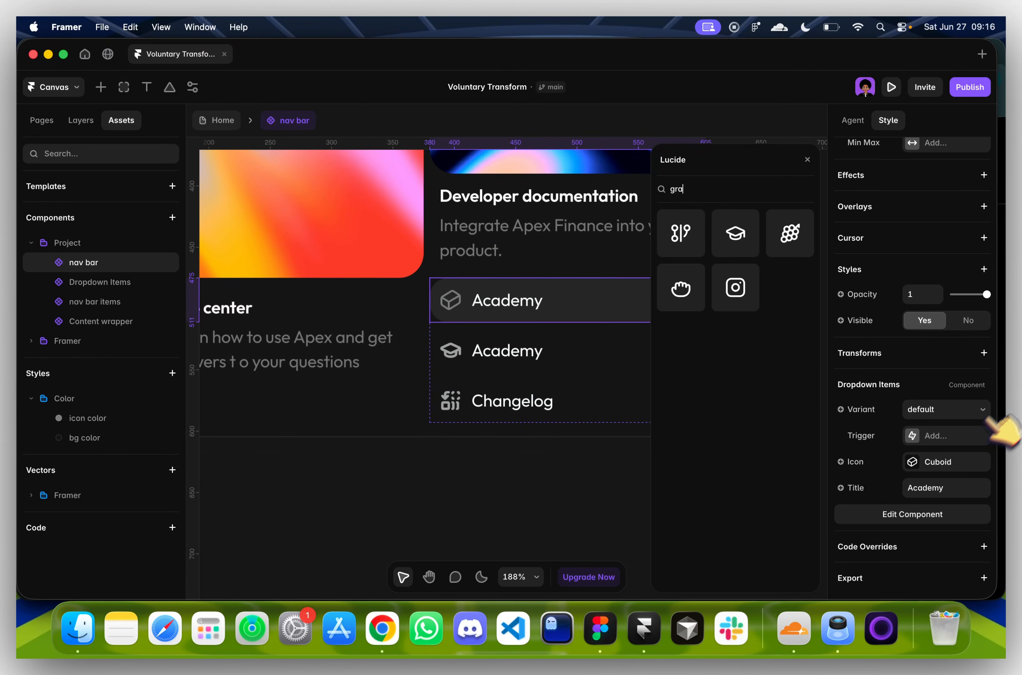
pyautogui.click(741, 234)
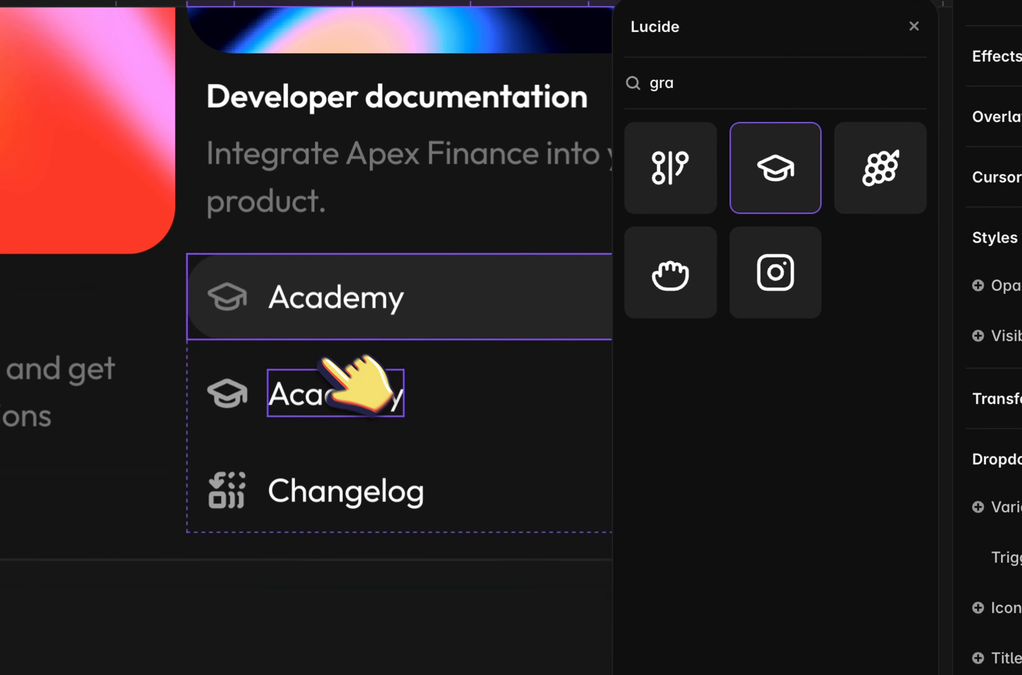
# Delete the old Academy row and set the new Academy item's variant to Active
pyautogui.click(511, 334)
pyautogui.click(350, 353)
pyautogui.press('BackSpace')
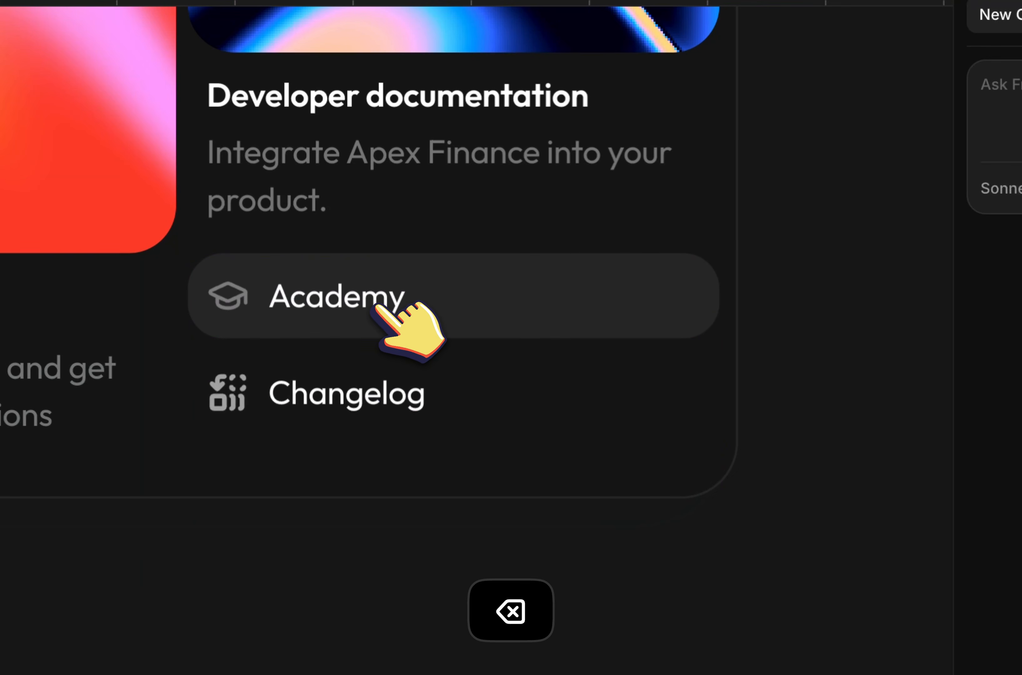
pyautogui.click(415, 320)
pyautogui.click(894, 359)
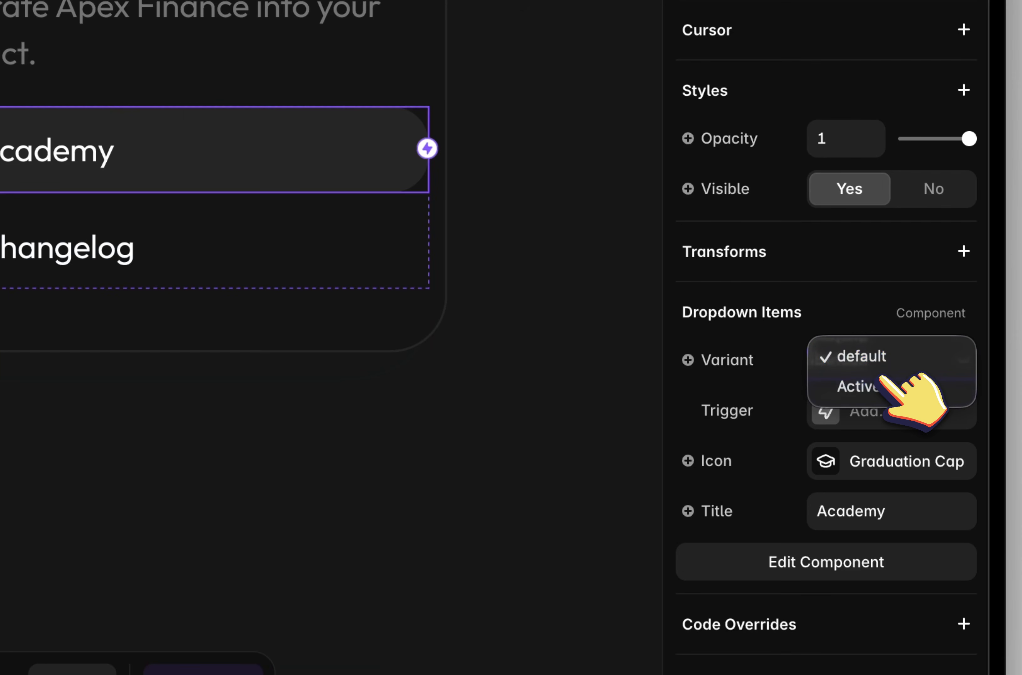
pyautogui.click(892, 385)
# Duplicate the new Academy item and title the copy Changelog
pyautogui.press('super+d')
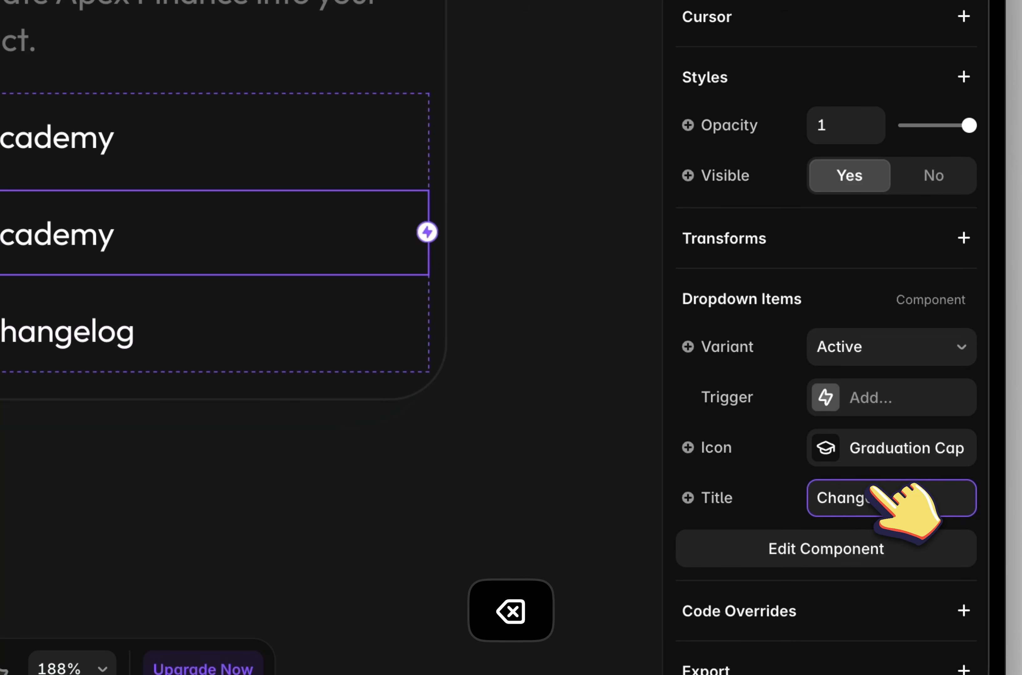
# Set the new Changelog item's icon to the Lucide squares-and-arrow icon resembling the one in the old Changelog row
pyautogui.click(872, 443)
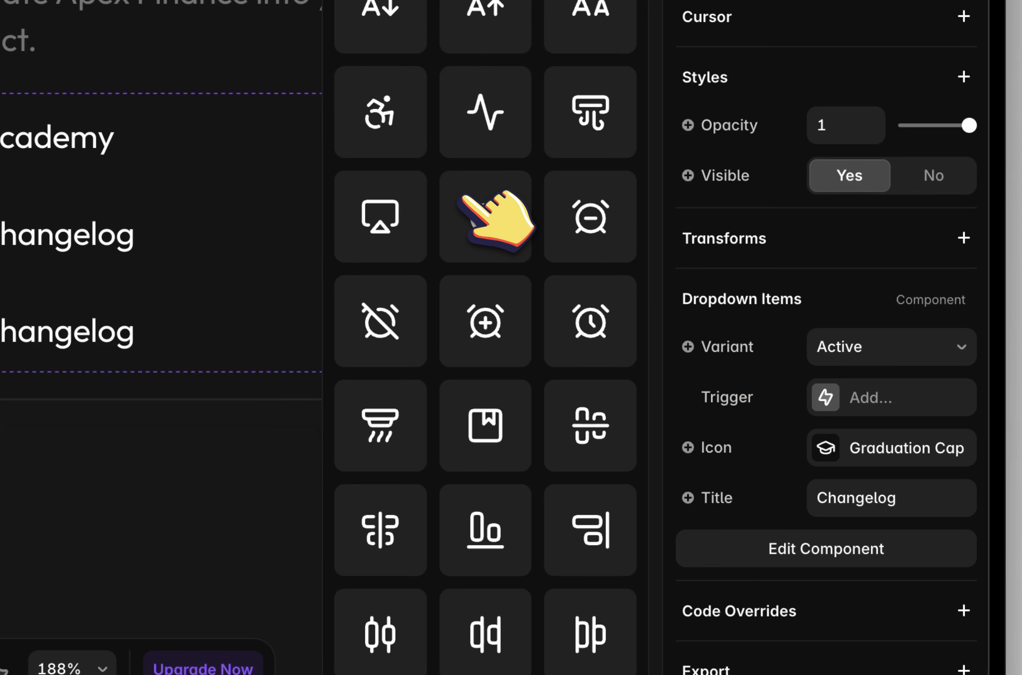
pyautogui.write('chan')
pyautogui.press('BackSpace')
pyautogui.press('BackSpace')
pyautogui.press('BackSpace')
pyautogui.press('BackSpace')
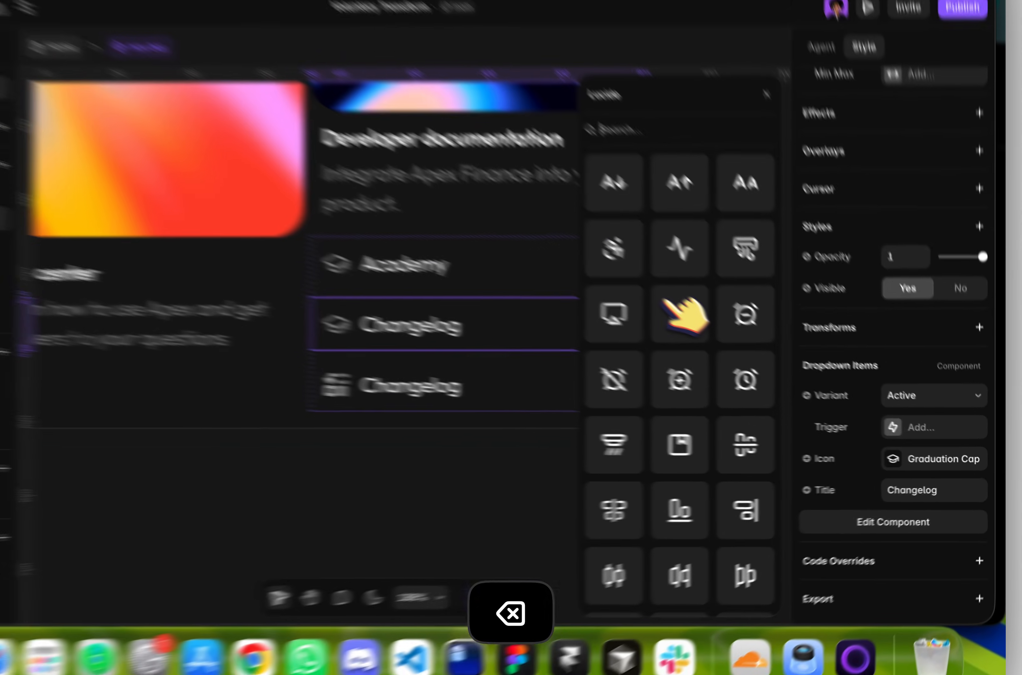
pyautogui.write('log')
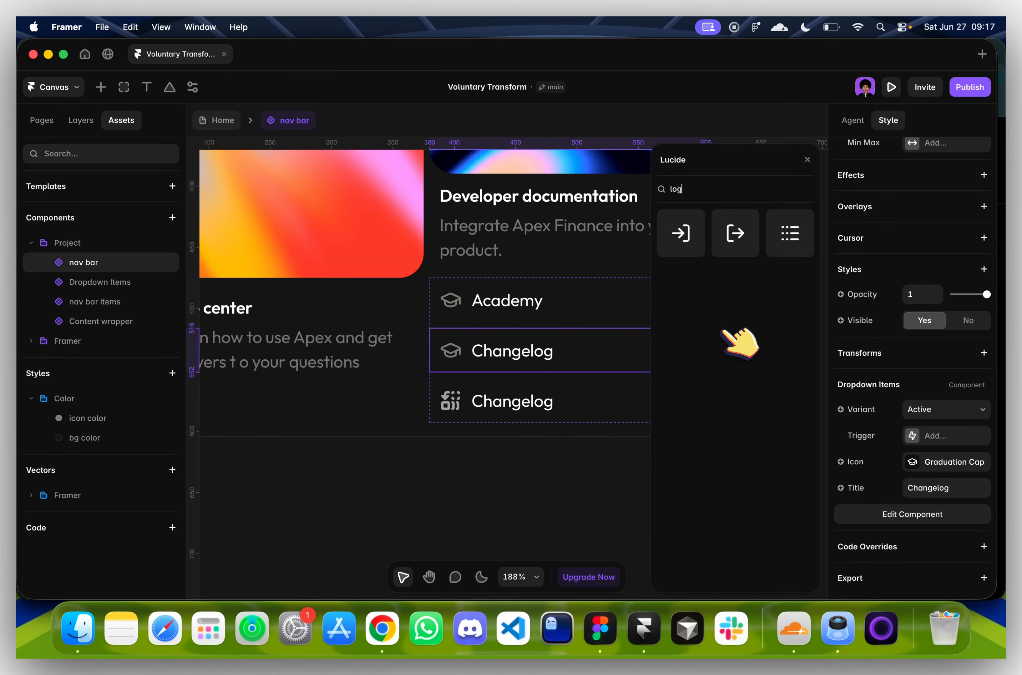
pyautogui.press('BackSpace')
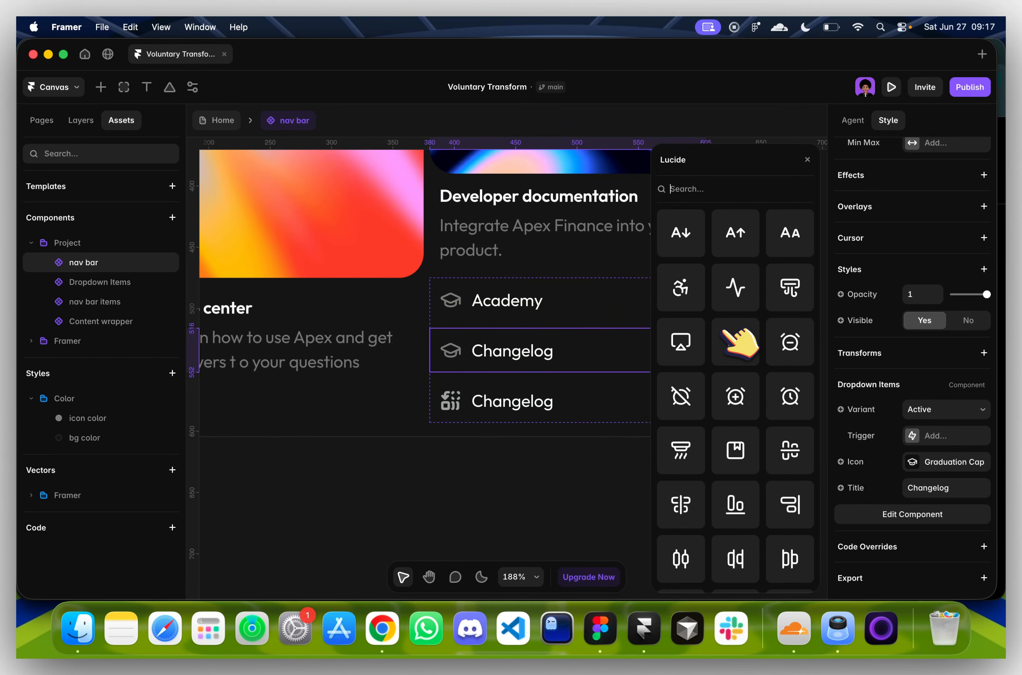
pyautogui.scroll(-10, 728, 550)
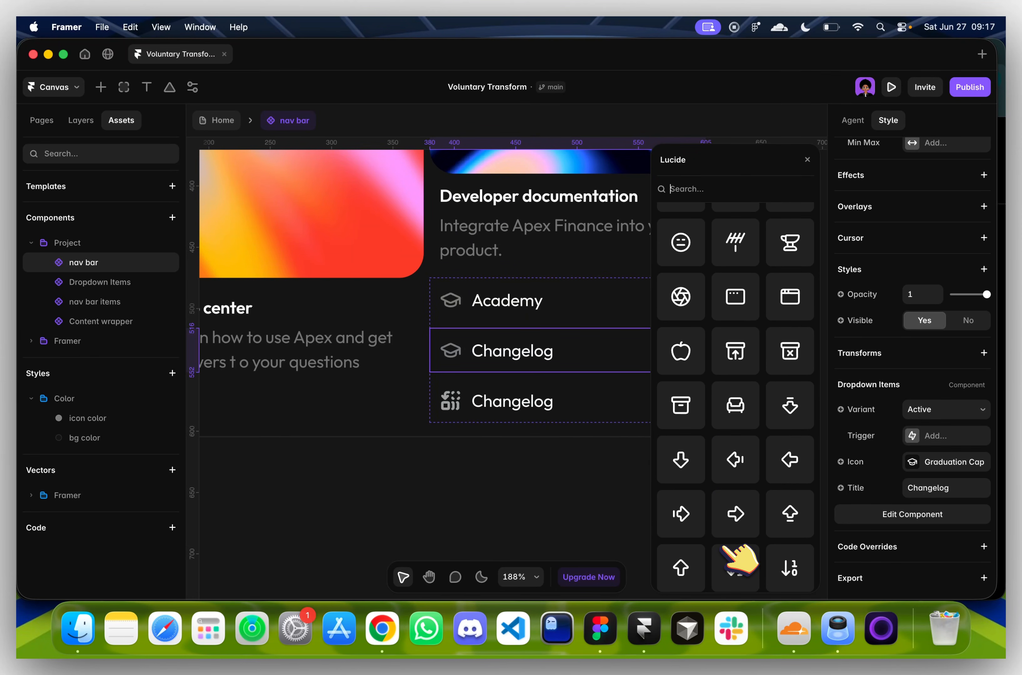
pyautogui.scroll(-15, 740, 558)
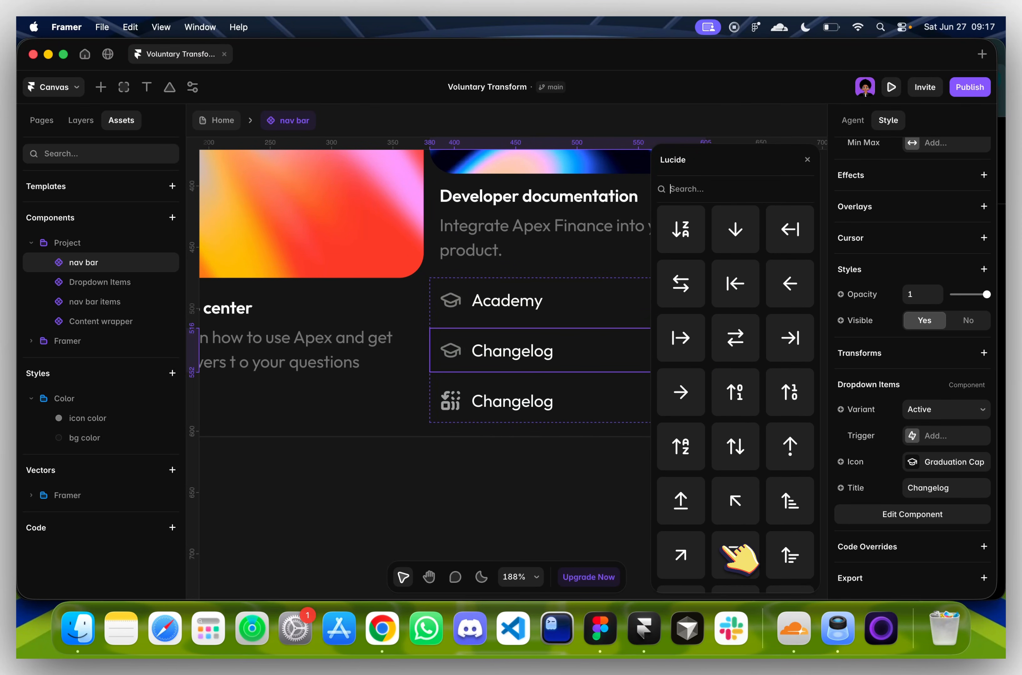
pyautogui.scroll(-6, 740, 558)
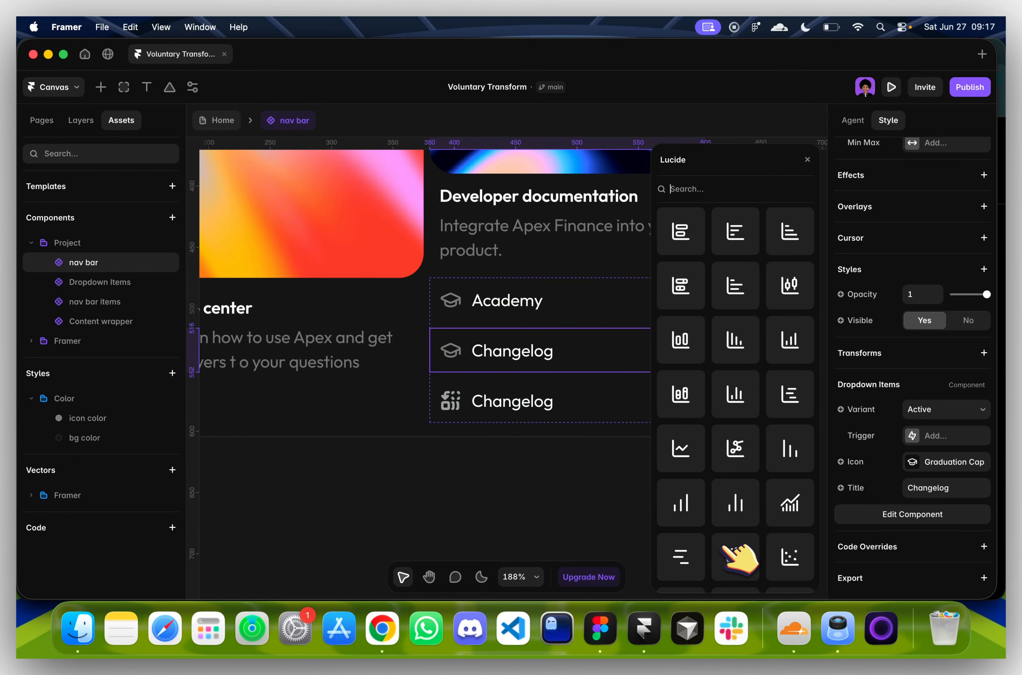
pyautogui.scroll(-15, 737, 557)
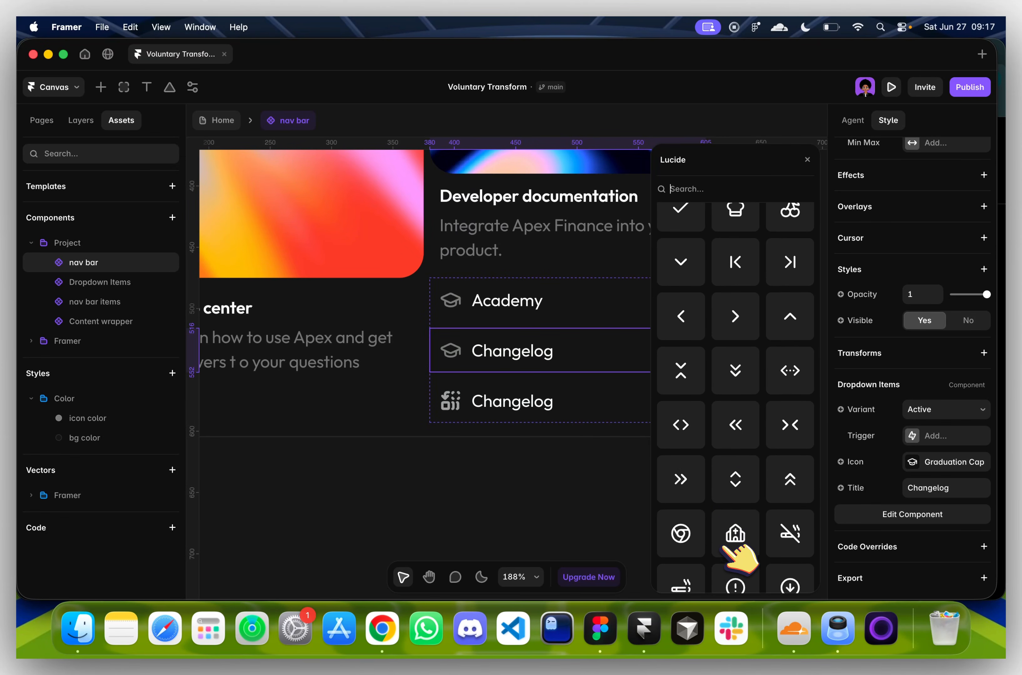
pyautogui.scroll(-10, 740, 559)
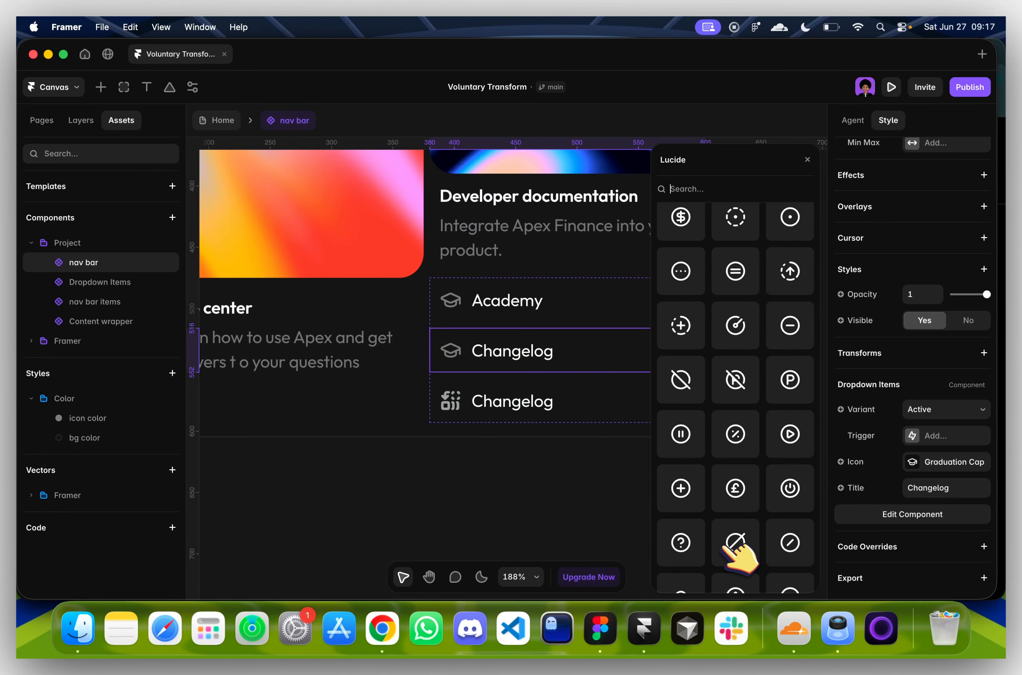
pyautogui.scroll(-15, 740, 557)
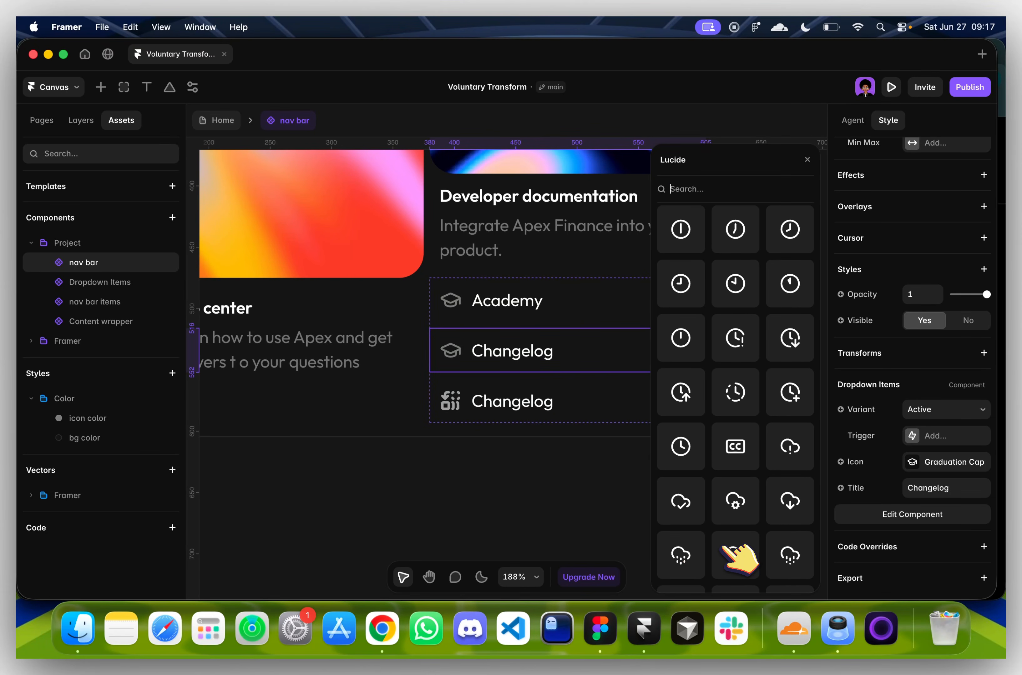
pyautogui.scroll(-15, 740, 557)
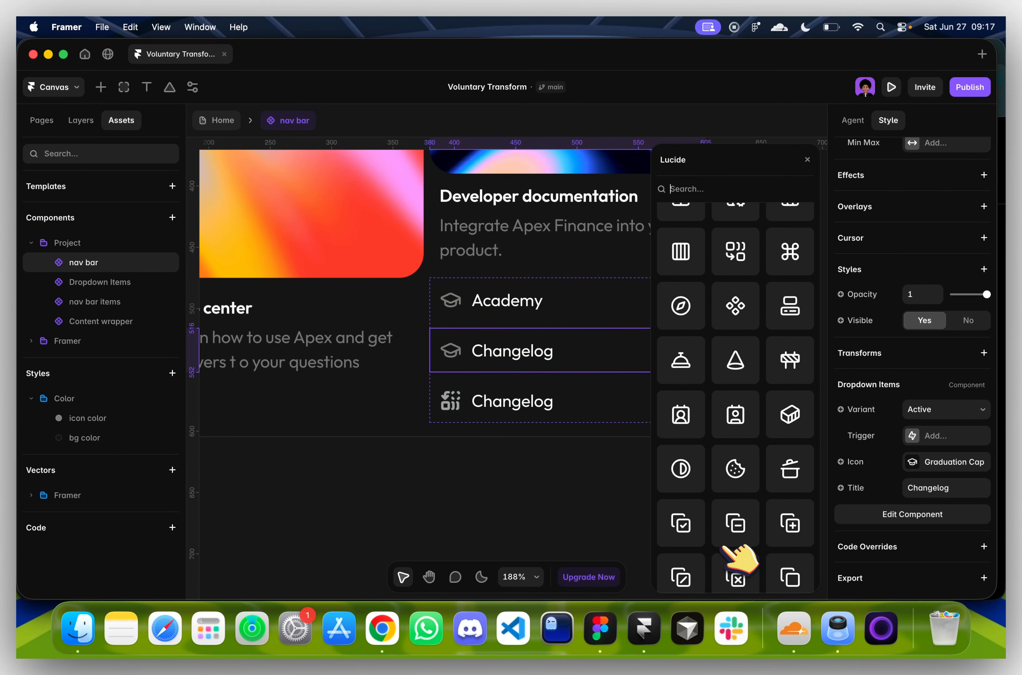
pyautogui.scroll(2, 740, 558)
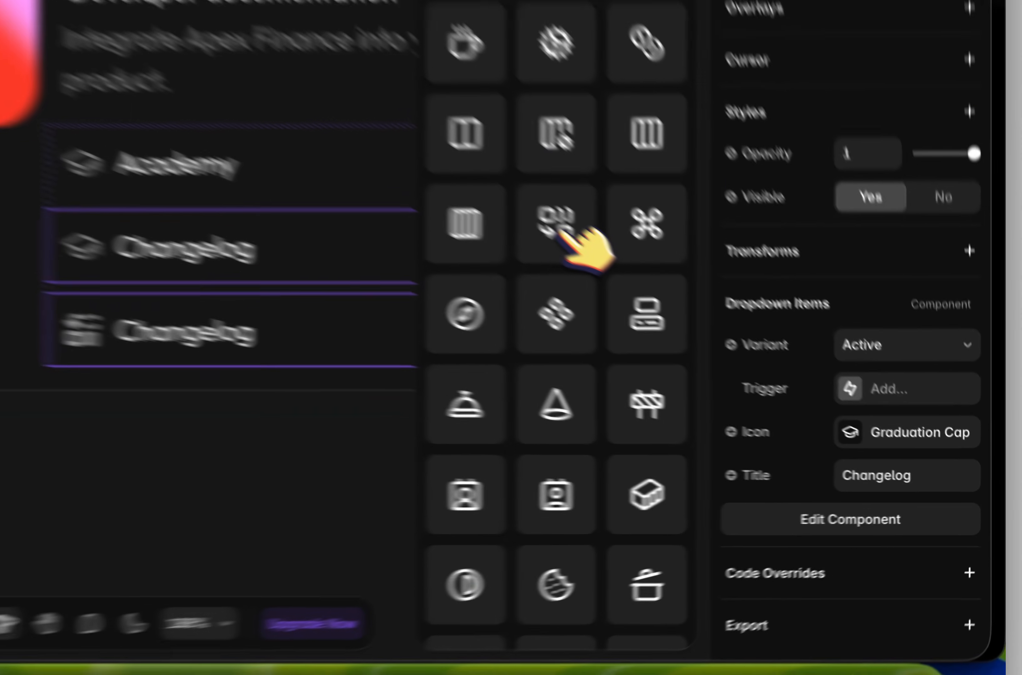
pyautogui.click(735, 337)
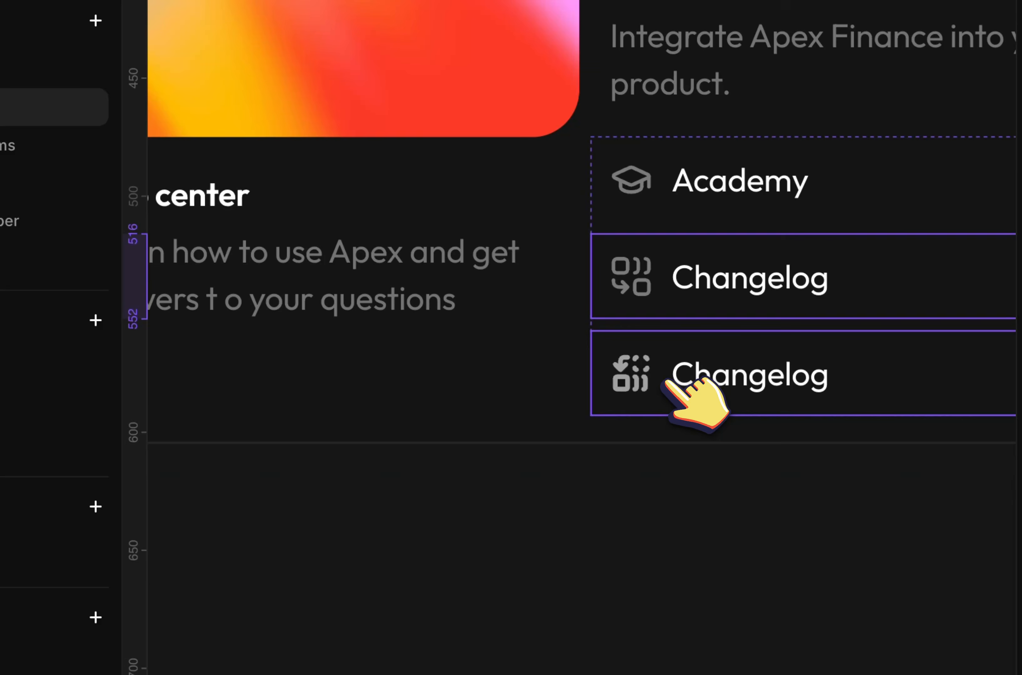
# Delete the old Changelog row beneath the new Changelog item
pyautogui.click(684, 368)
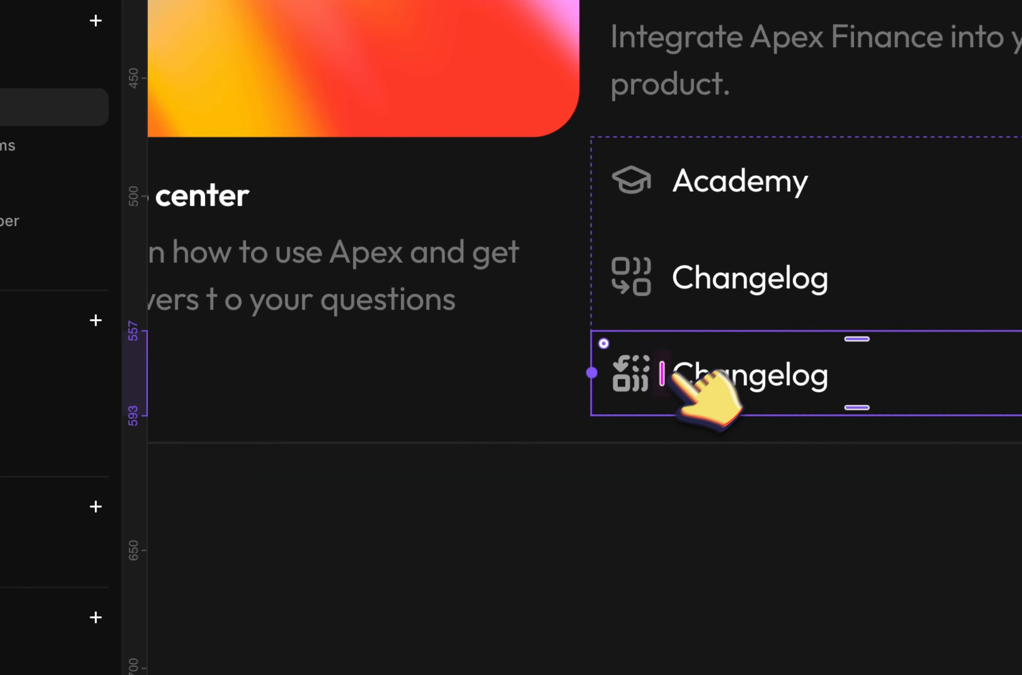
pyautogui.press('BackSpace')
pyautogui.scroll(-5, 707, 342)
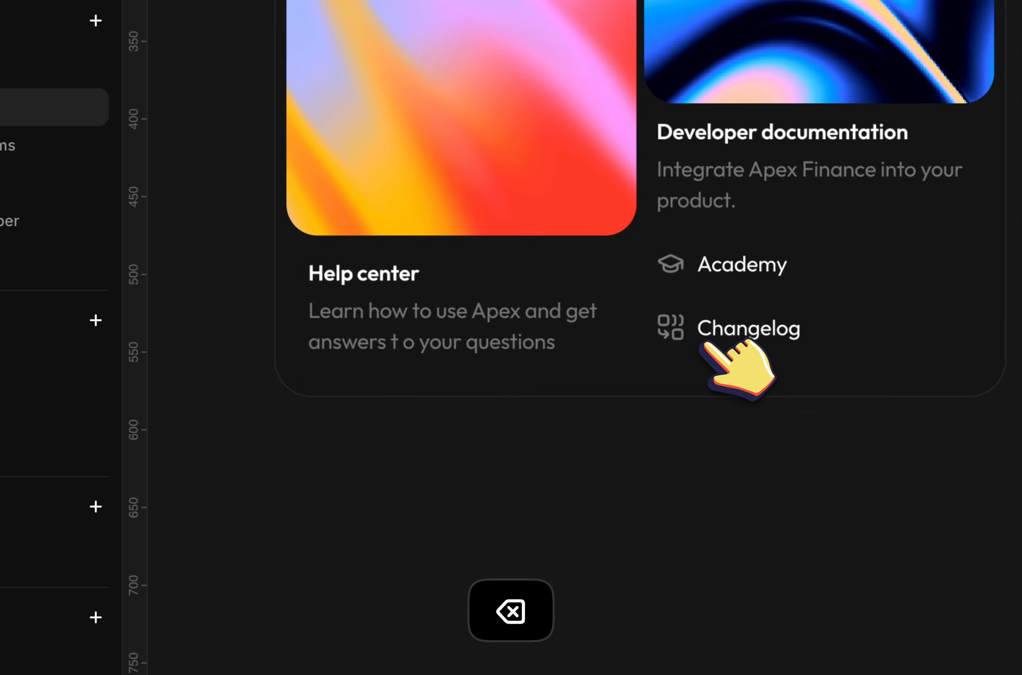
# Select the content wrap frame around the Developer documentation image and text, and change its width sizing mode
pyautogui.click(721, 205)
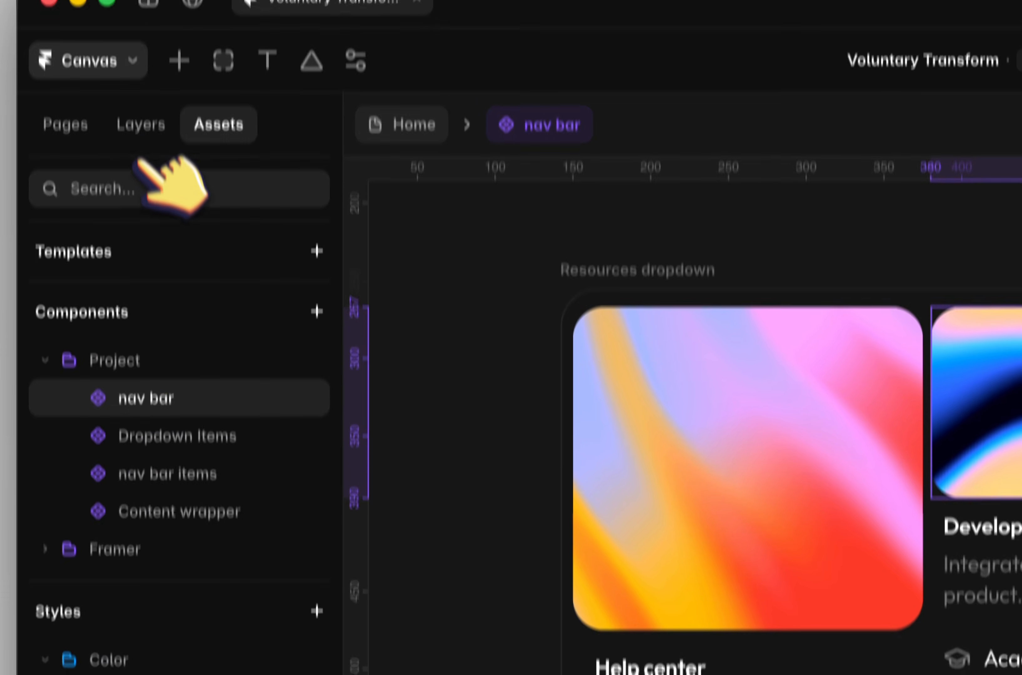
pyautogui.click(125, 48)
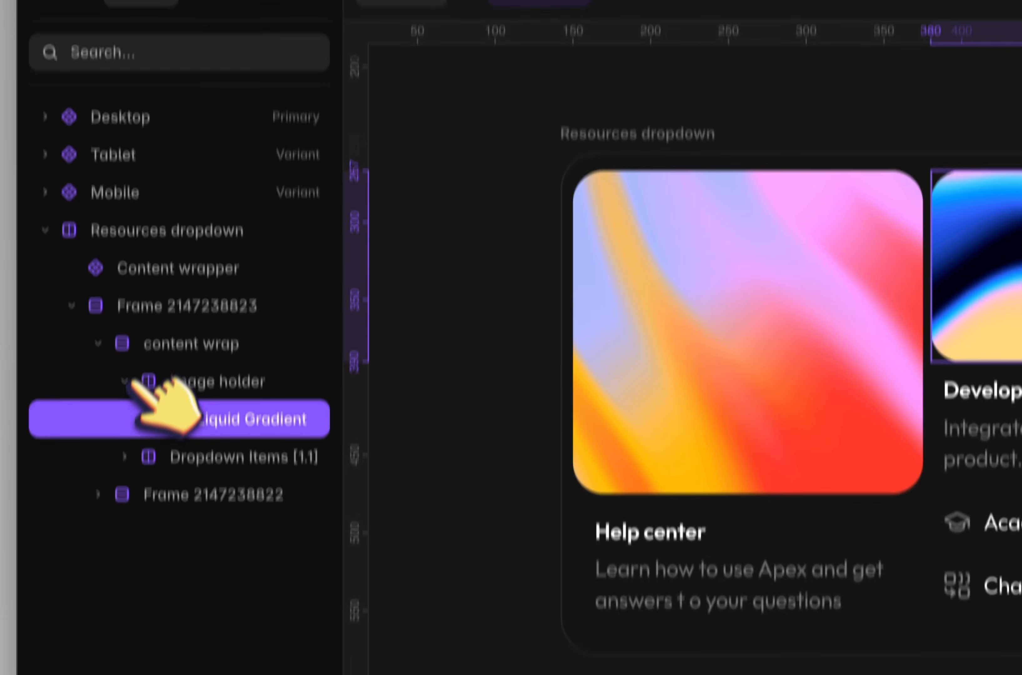
pyautogui.click(163, 518)
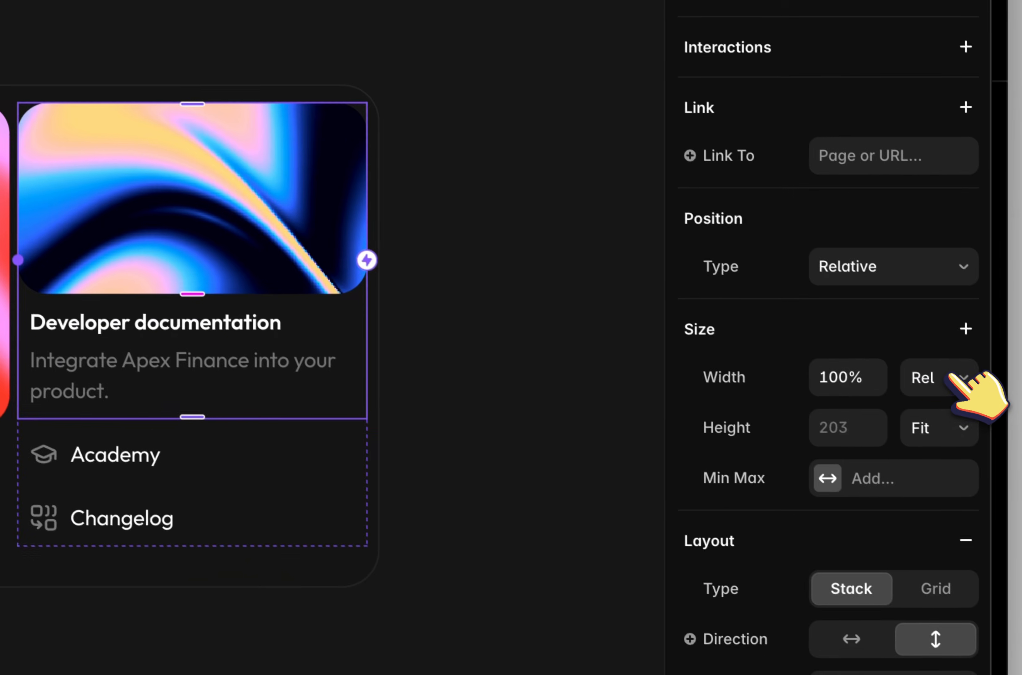
pyautogui.click(957, 376)
pyautogui.click(960, 399)
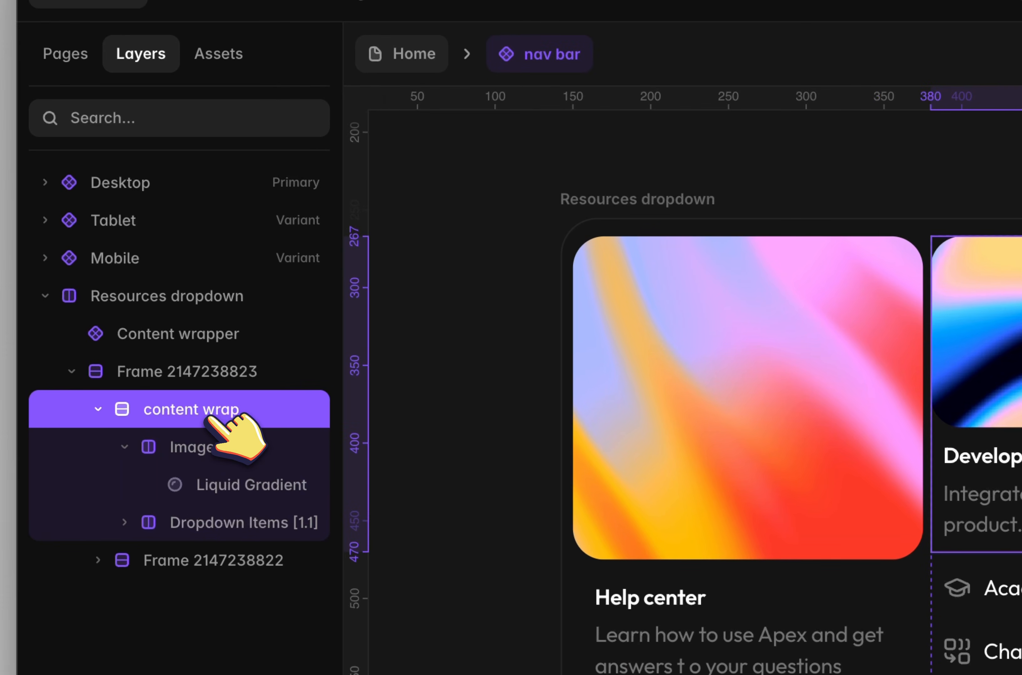
# Turn the content wrap frame into a new component named content wrap
pyautogui.rightClick(206, 416)
pyautogui.click(333, 184)
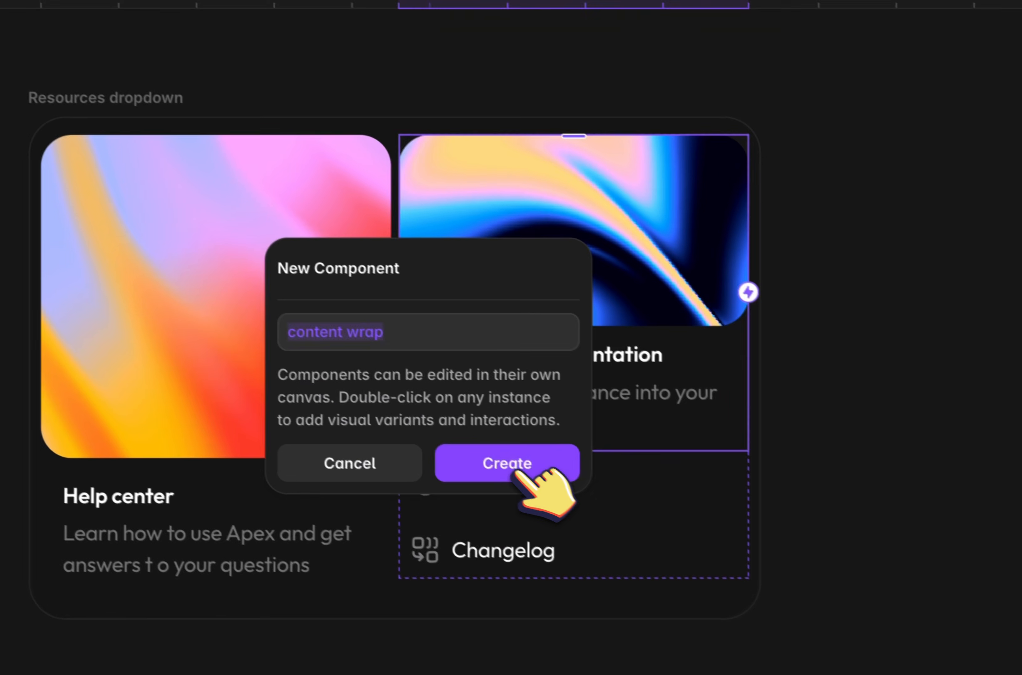
pyautogui.click(517, 471)
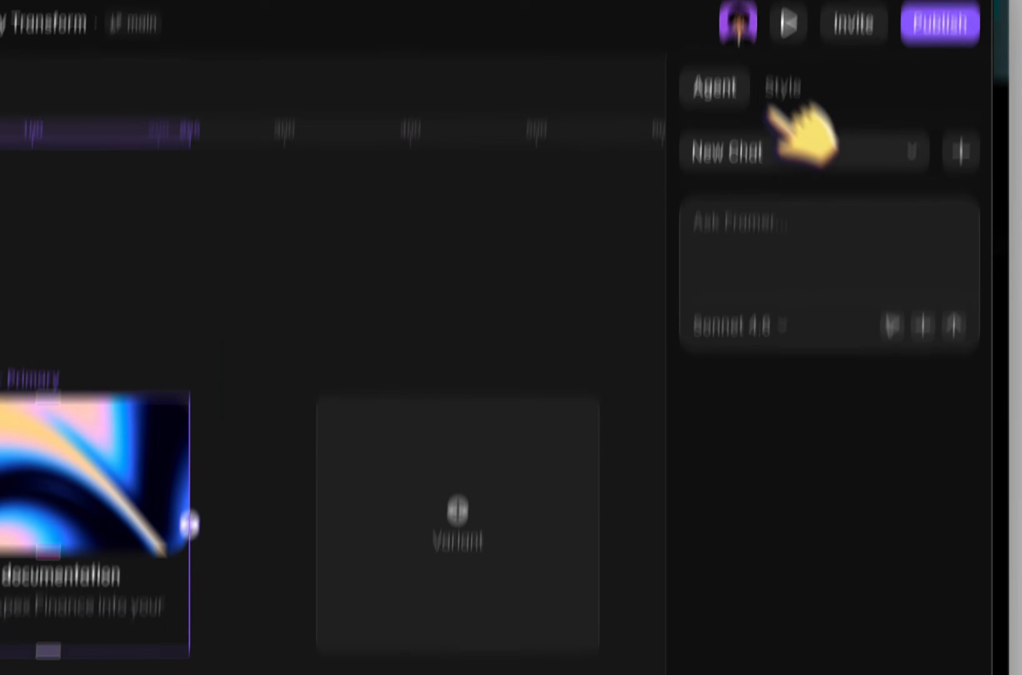
# Set the corner radius of the content wrap component's primary variant to 24
pyautogui.click(784, 86)
pyautogui.scroll(-10, 853, 557)
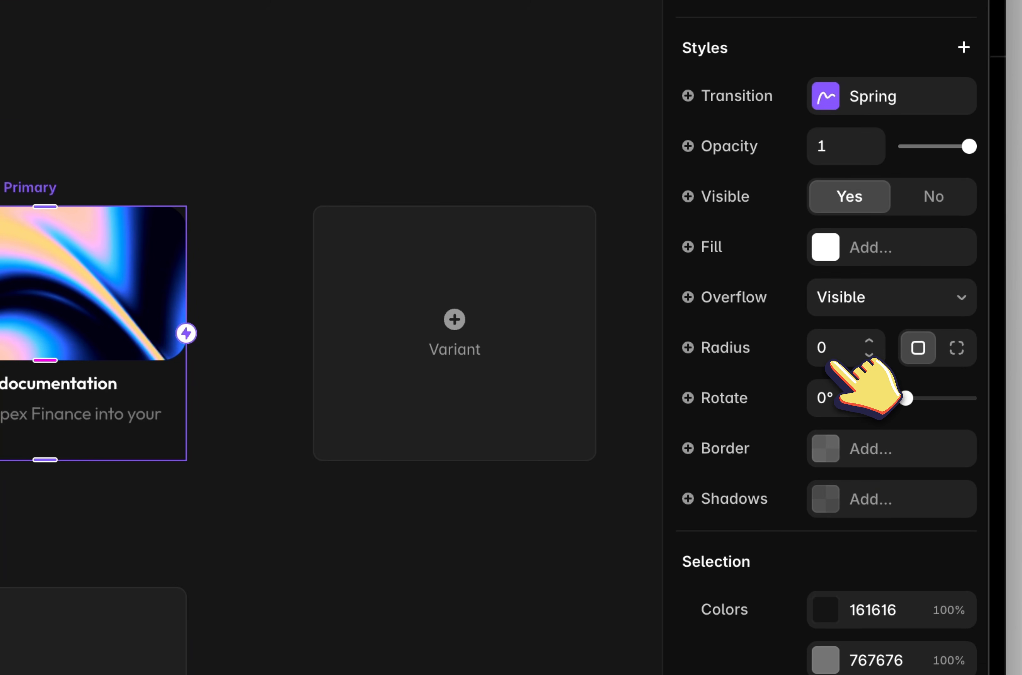
pyautogui.scroll(3, 835, 381)
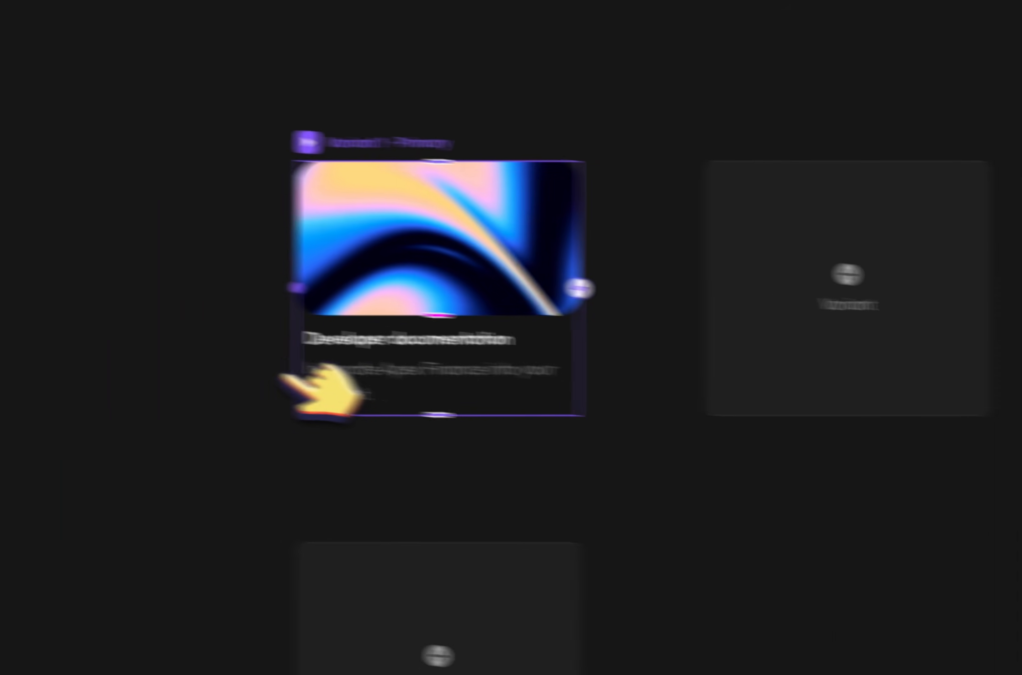
pyautogui.click(429, 353)
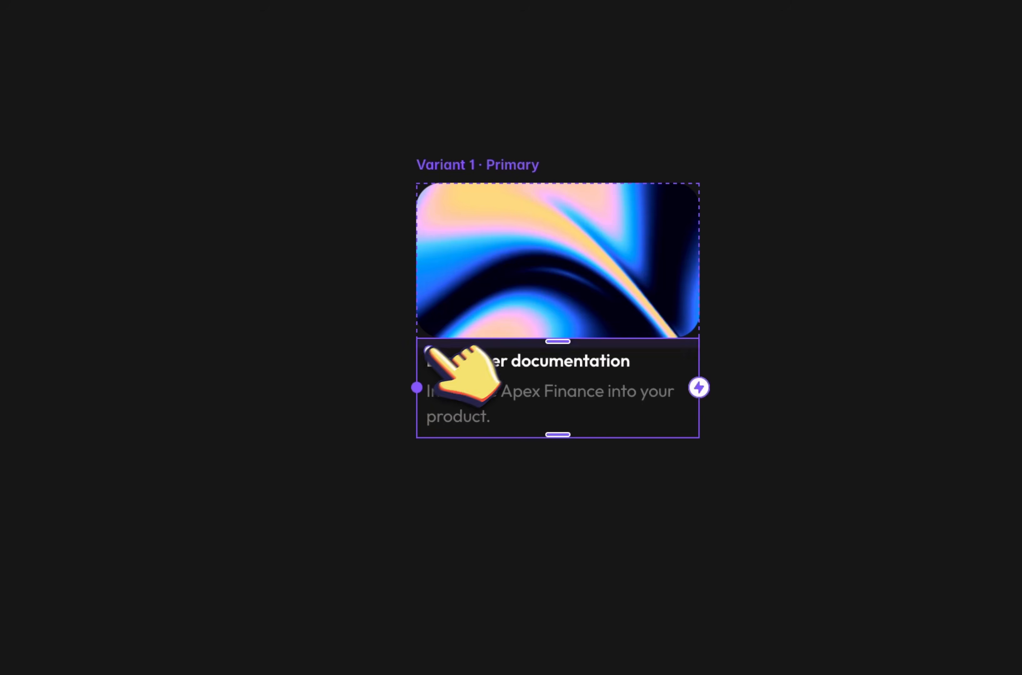
pyautogui.scroll(-5, 961, 420)
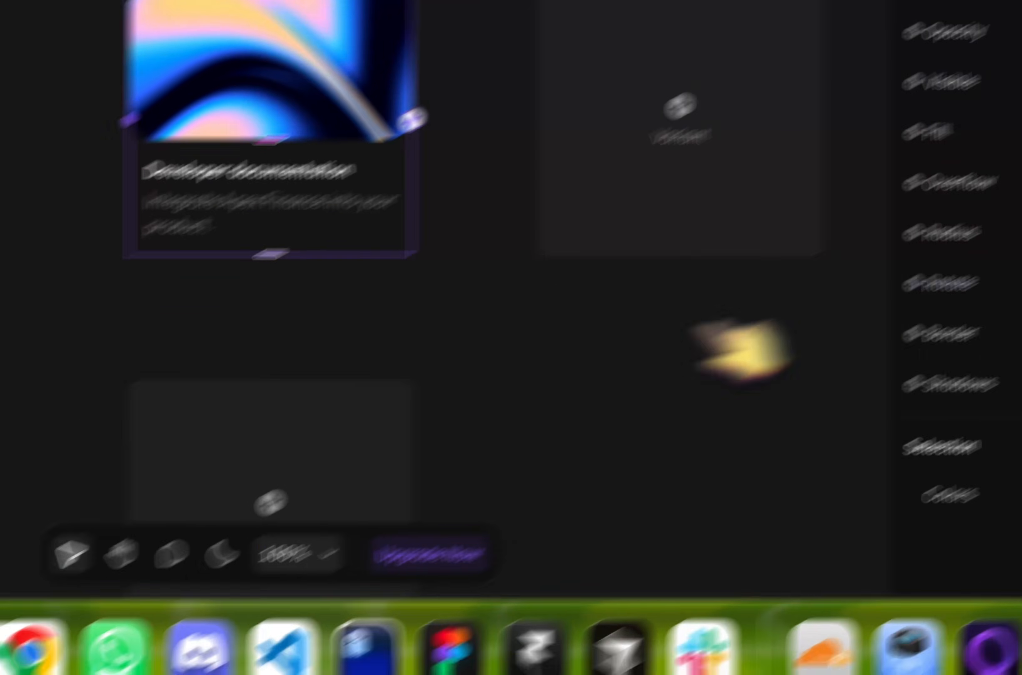
pyautogui.click(836, 353)
pyautogui.write('2')
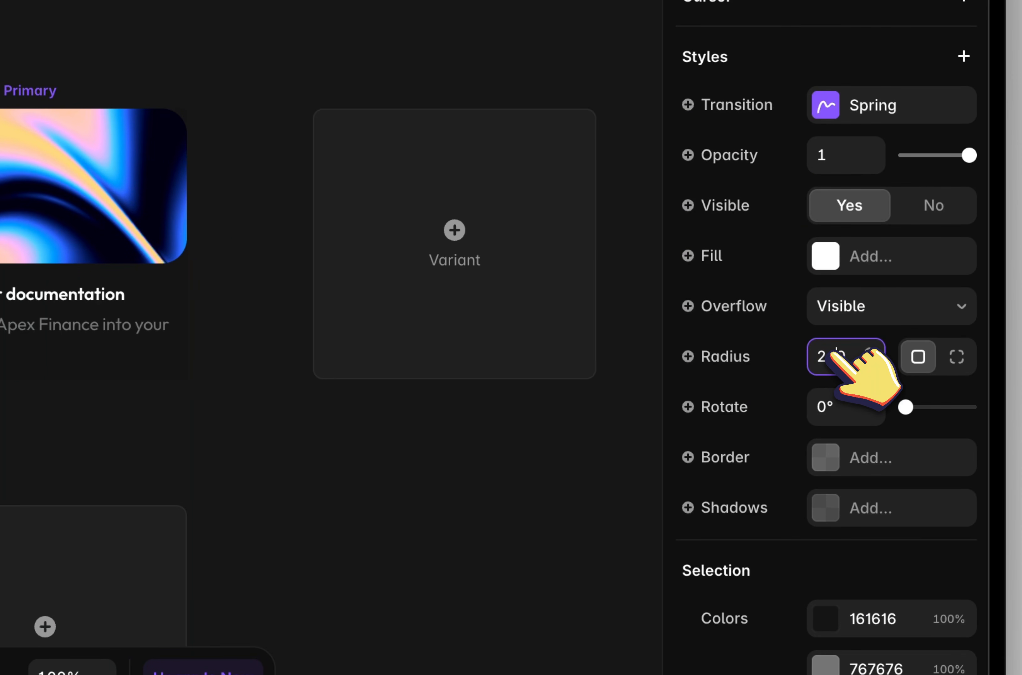
pyautogui.write('40')
pyautogui.press('BackSpace')
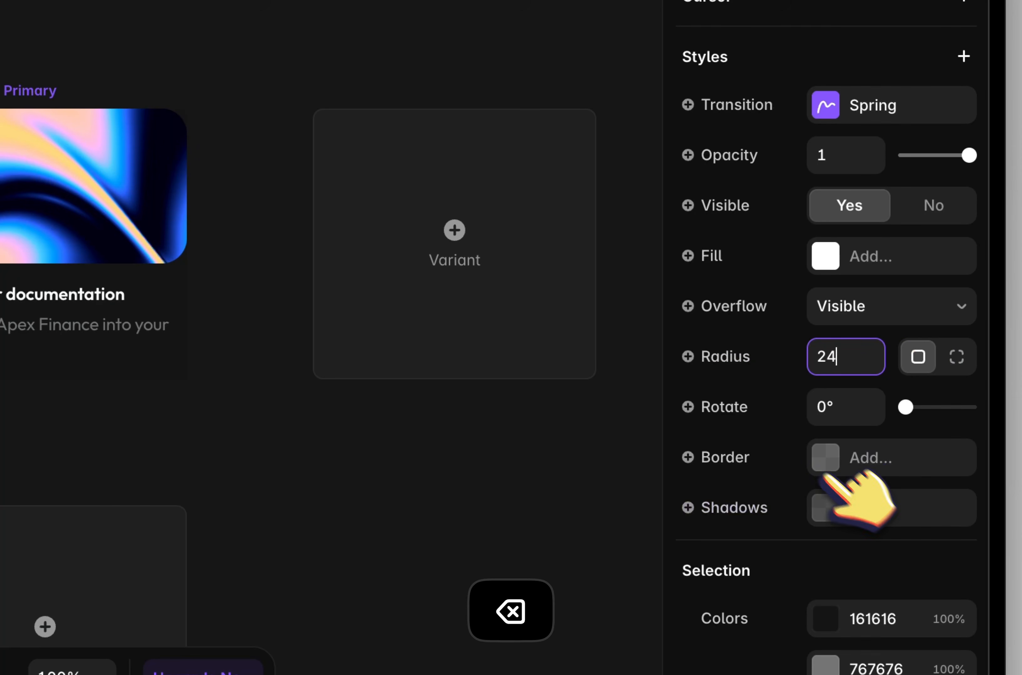
# Fill the primary variant with the bg color style and add a Hover variant filled with 262626
pyautogui.click(803, 216)
pyautogui.click(848, 249)
pyautogui.click(849, 249)
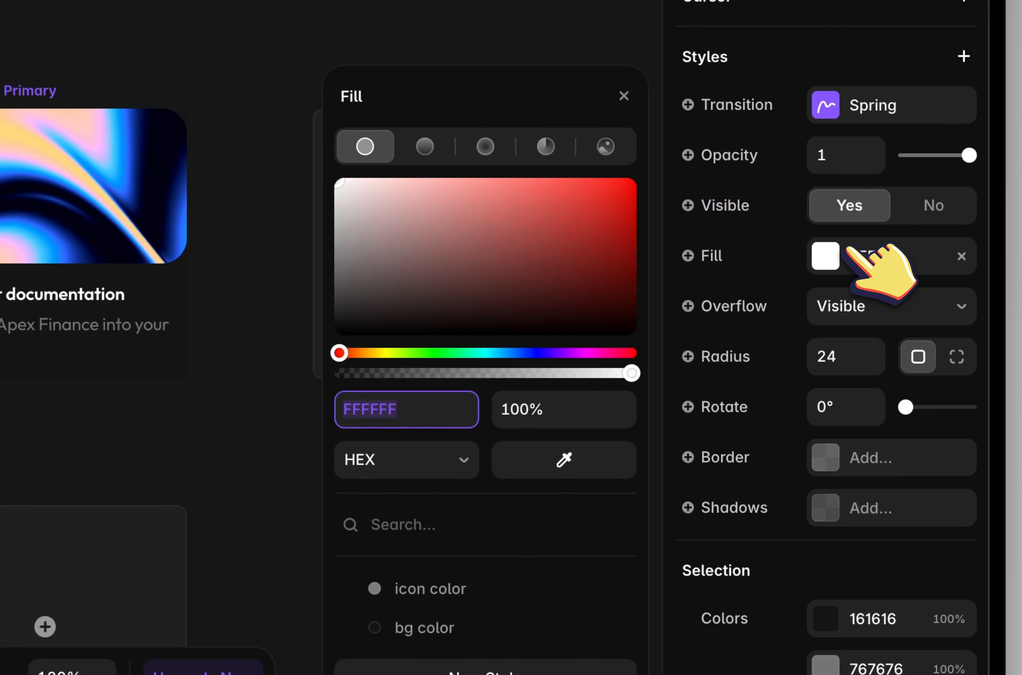
pyautogui.click(477, 638)
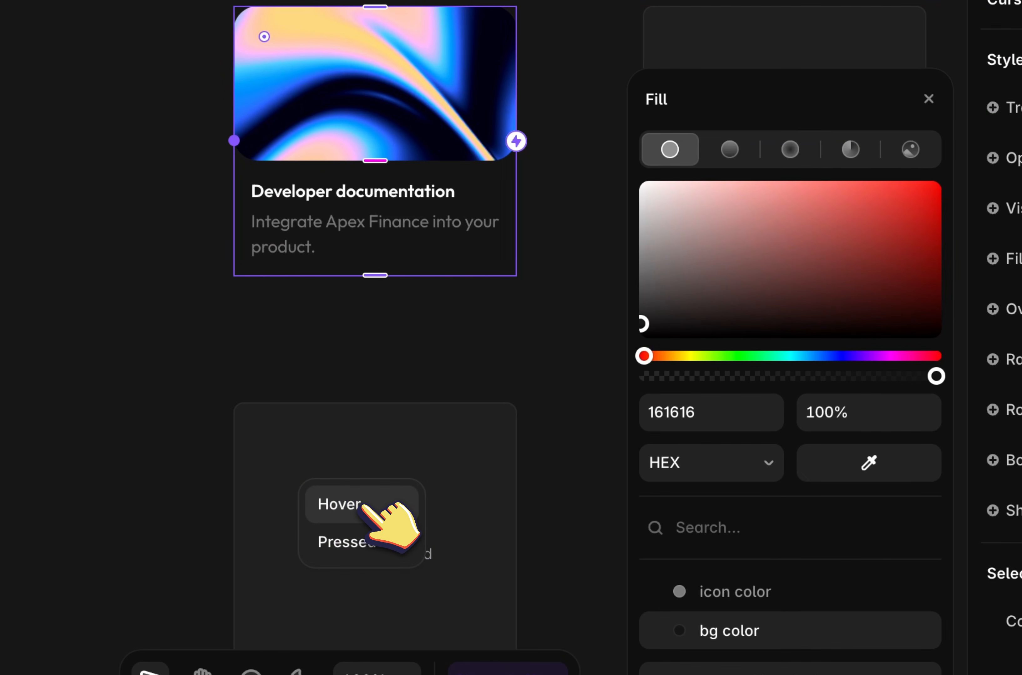
pyautogui.click(362, 504)
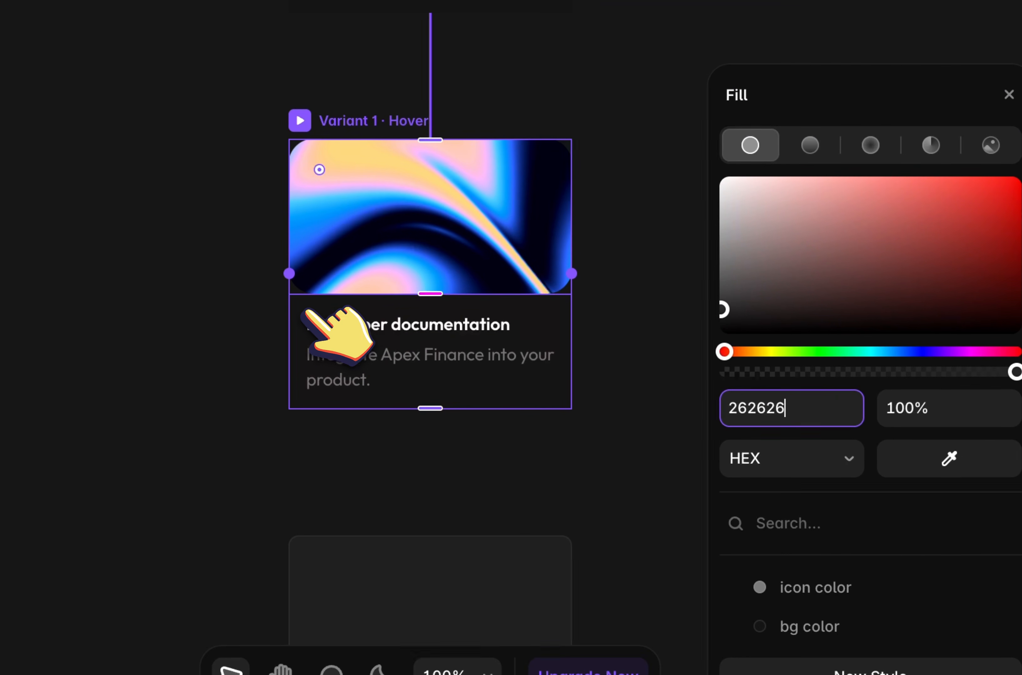
# Remove the fills from the text block and the image holder inside the Hover variant
pyautogui.doubleClick(307, 311)
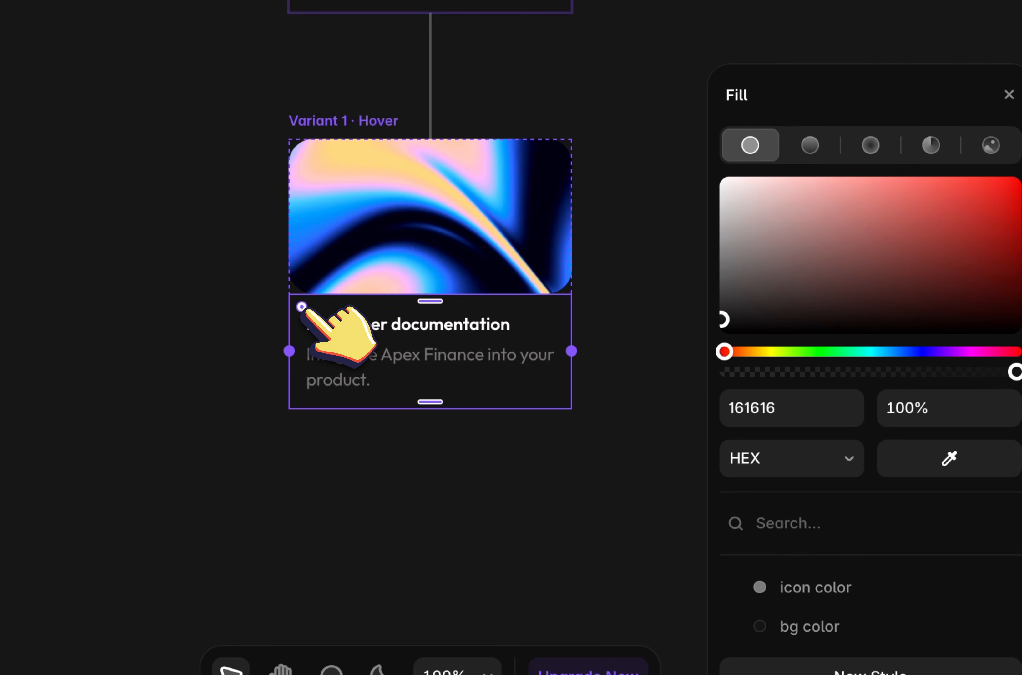
pyautogui.scroll(-10, 921, 439)
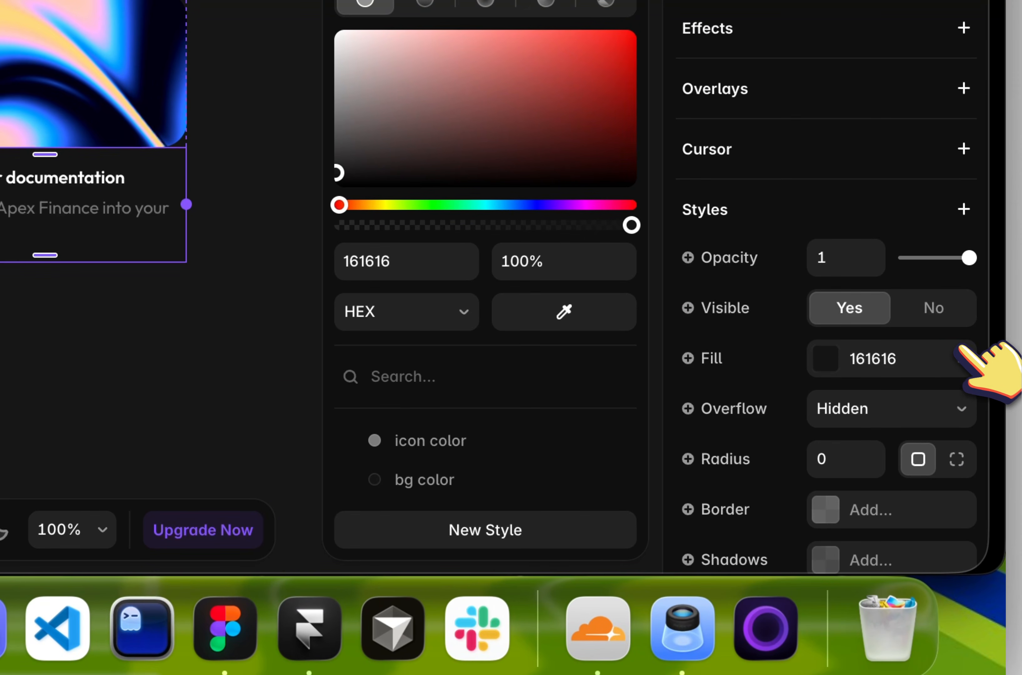
pyautogui.click(961, 363)
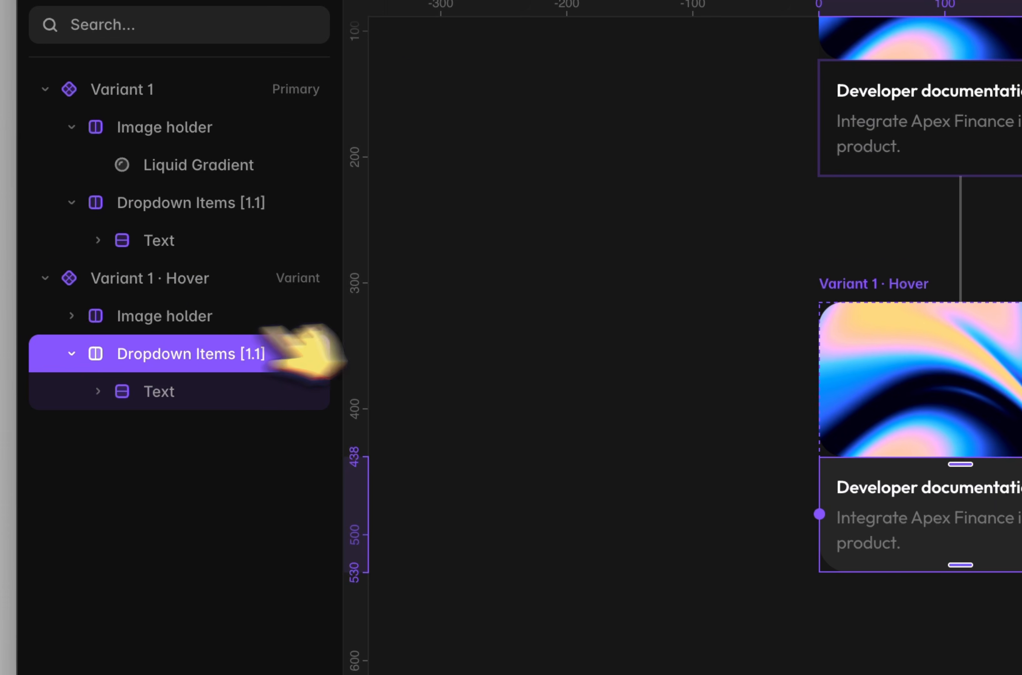
pyautogui.click(116, 311)
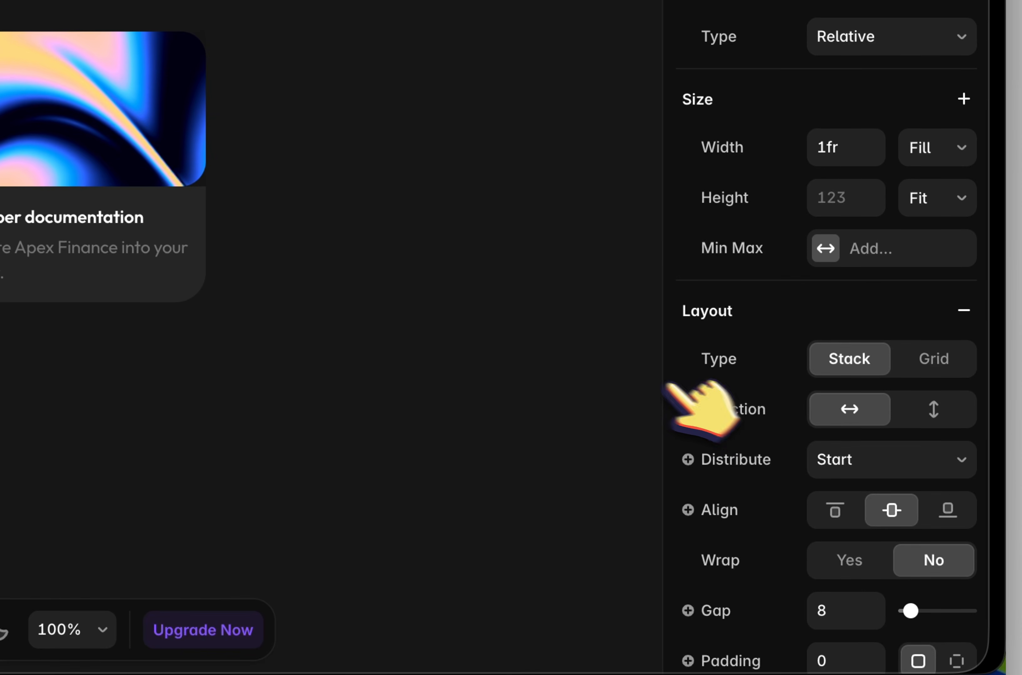
pyautogui.scroll(-10, 920, 473)
pyautogui.click(961, 233)
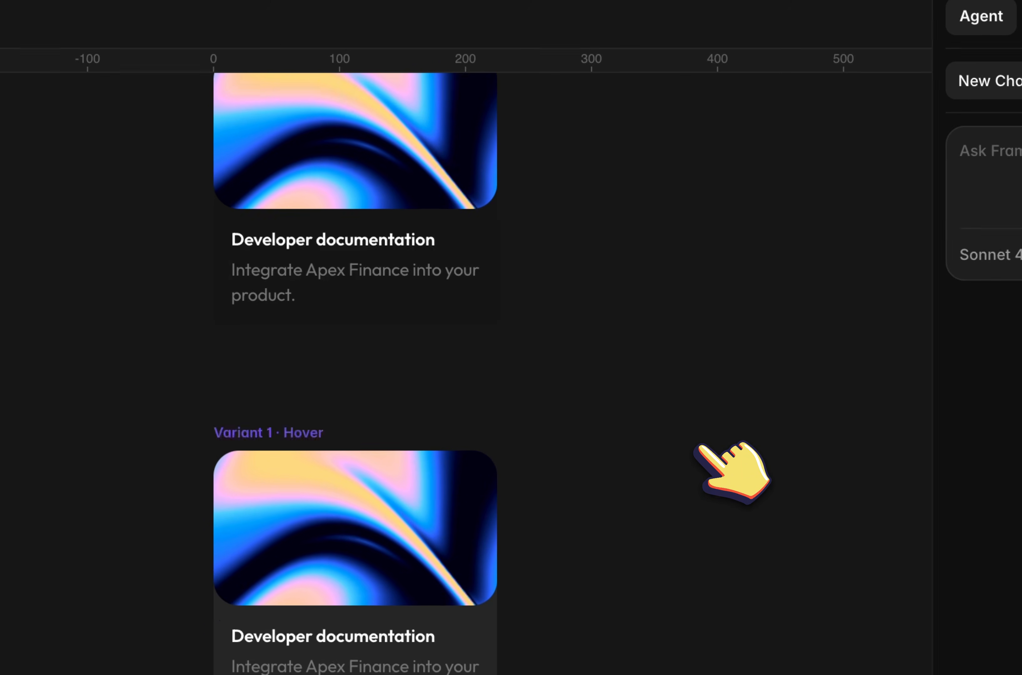
# Back in the nav bar component, rename the frame holding the Academy and Changelog items texts and its parent frame wrapper
pyautogui.scroll(3, 699, 445)
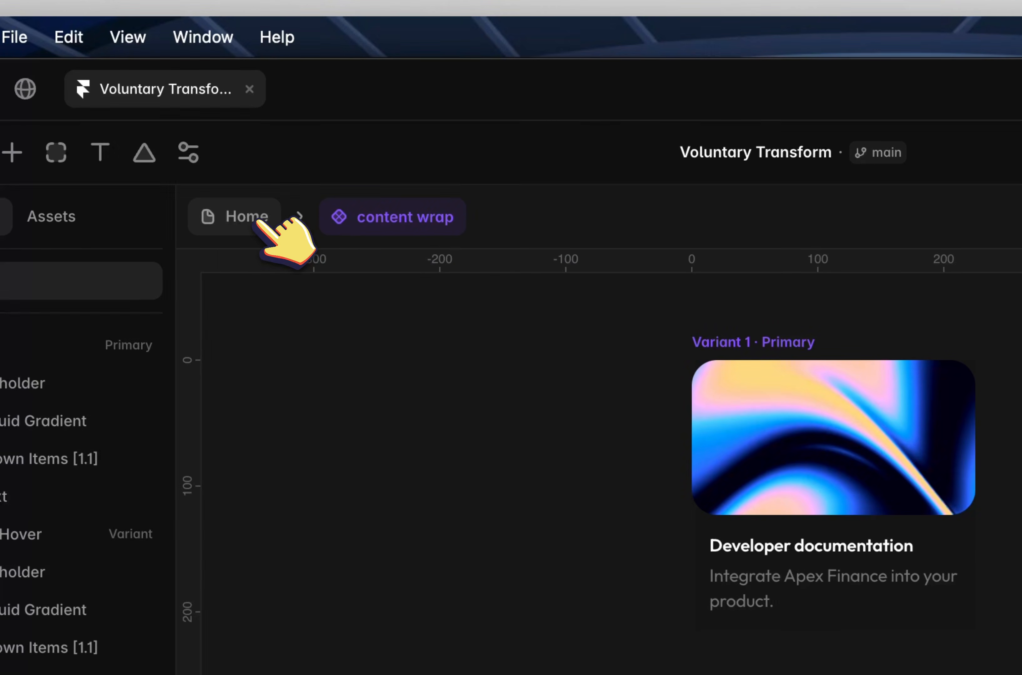
pyautogui.click(257, 219)
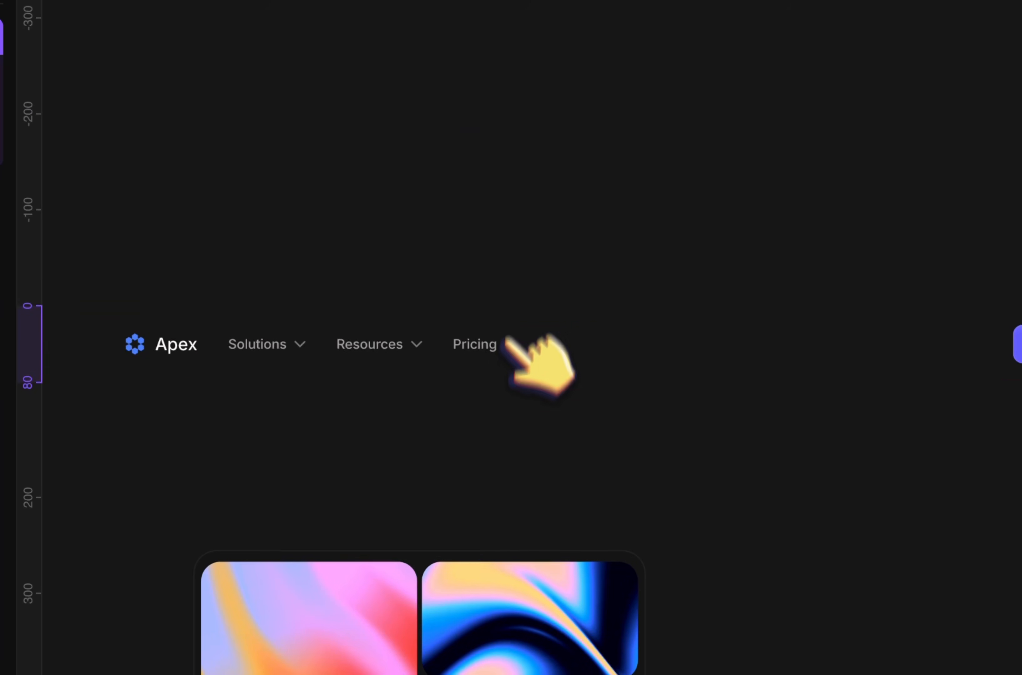
pyautogui.scroll(-5, 504, 364)
pyautogui.scroll(3, 501, 392)
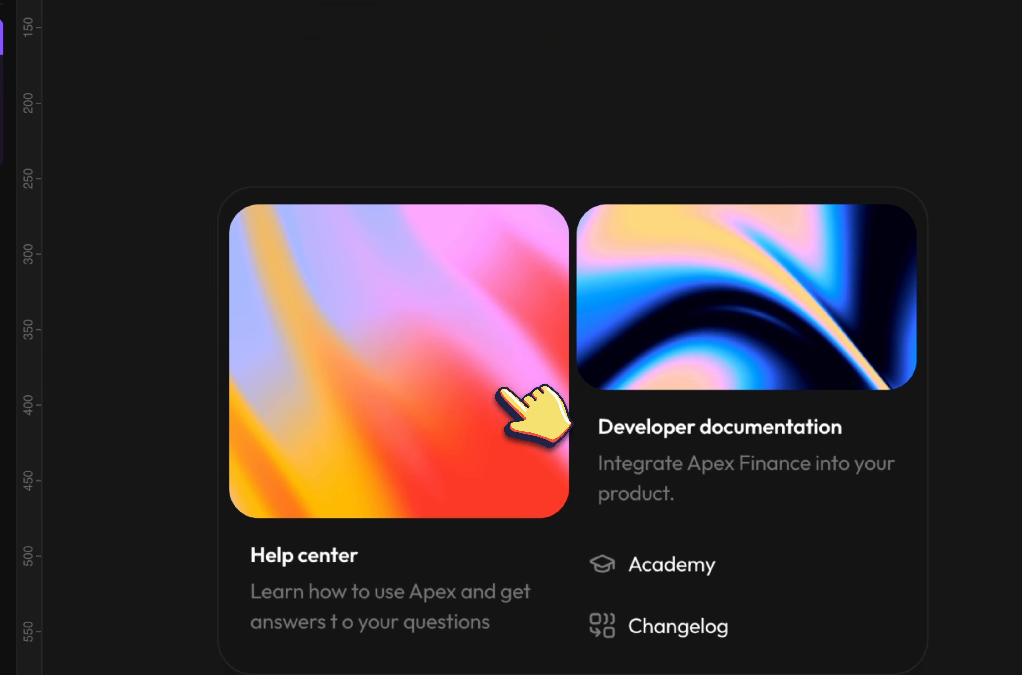
pyautogui.click(590, 485)
pyautogui.click(592, 536)
pyautogui.click(599, 531)
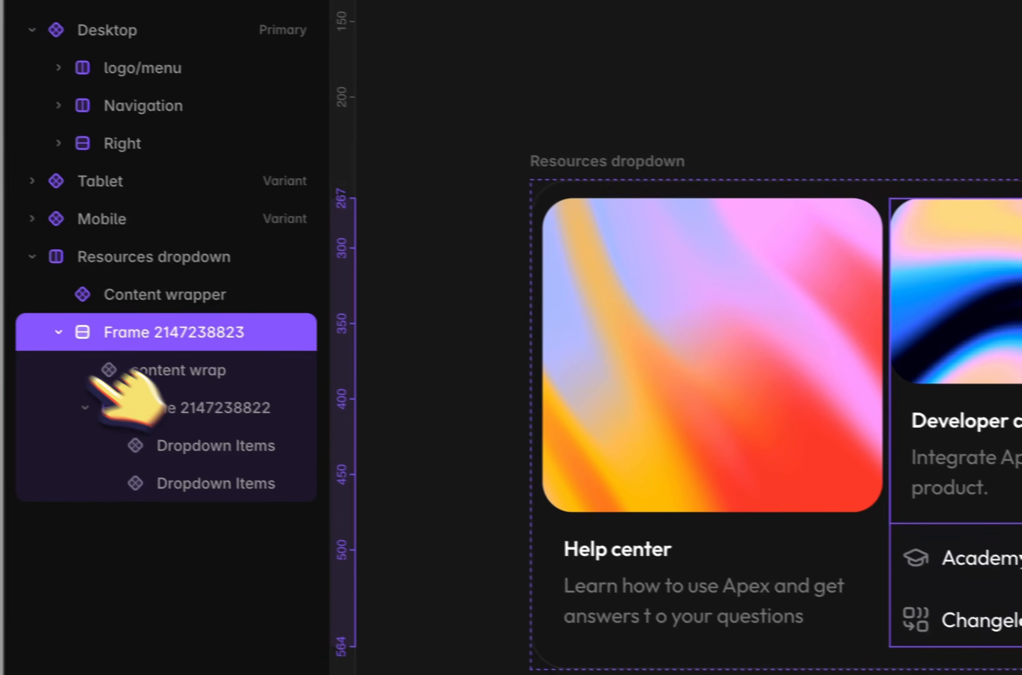
pyautogui.click(148, 411)
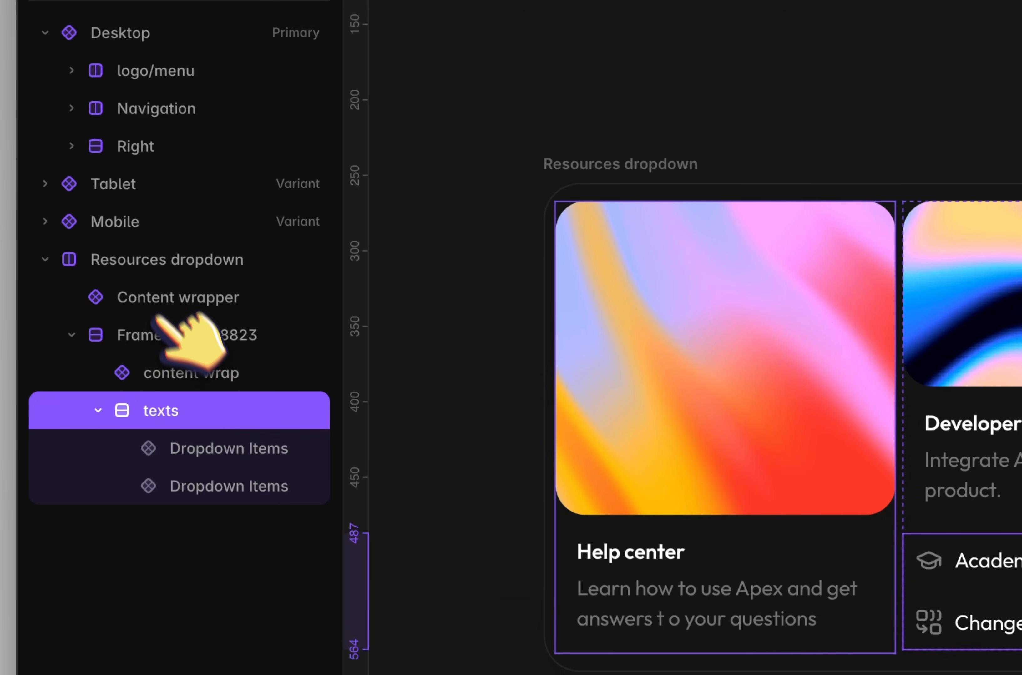
pyautogui.click(149, 330)
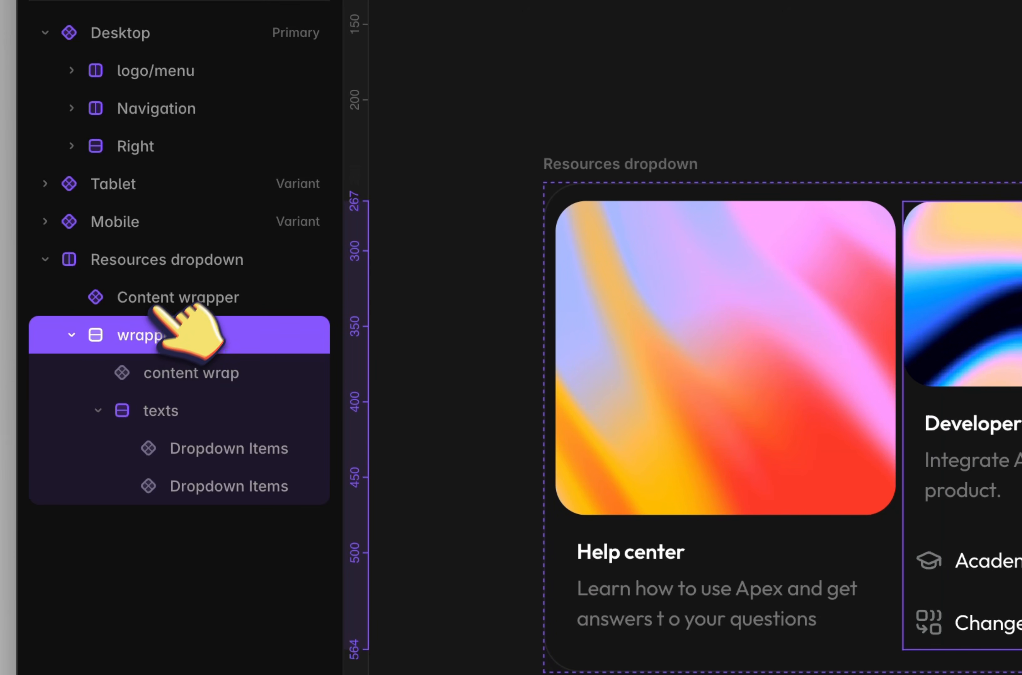
pyautogui.keyDown('shift'); pyautogui.click(165, 292); pyautogui.keyUp('shift')
pyautogui.press('super+x')
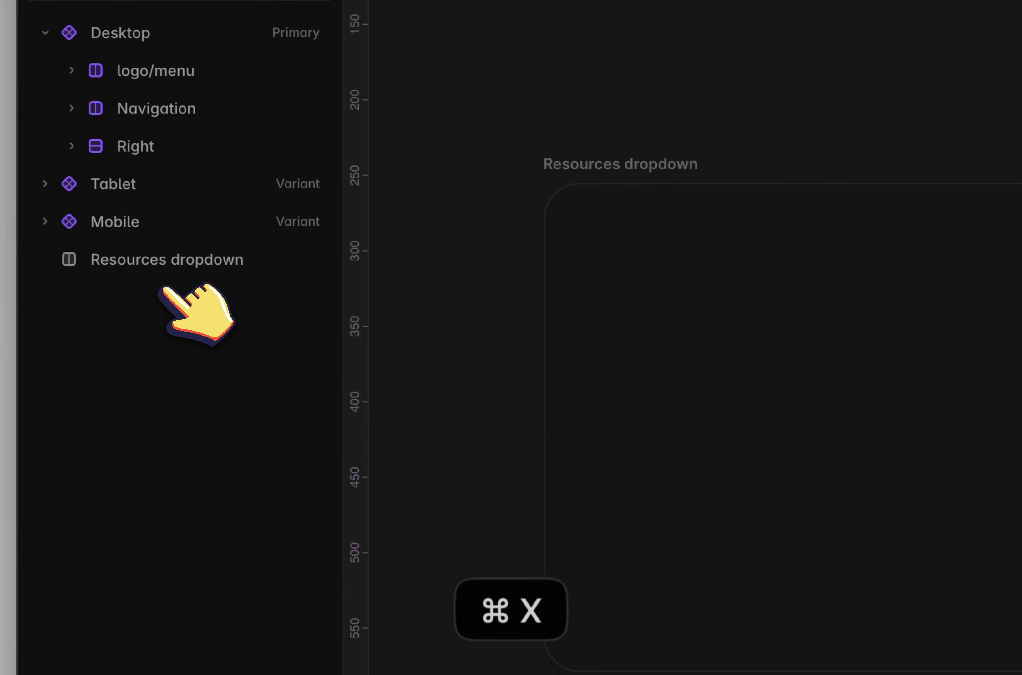
pyautogui.press('super+z')
# Move the Resources dropdown frame down and slightly right, to about Y 459, leaving space beneath the nav bar
pyautogui.click(494, 297)
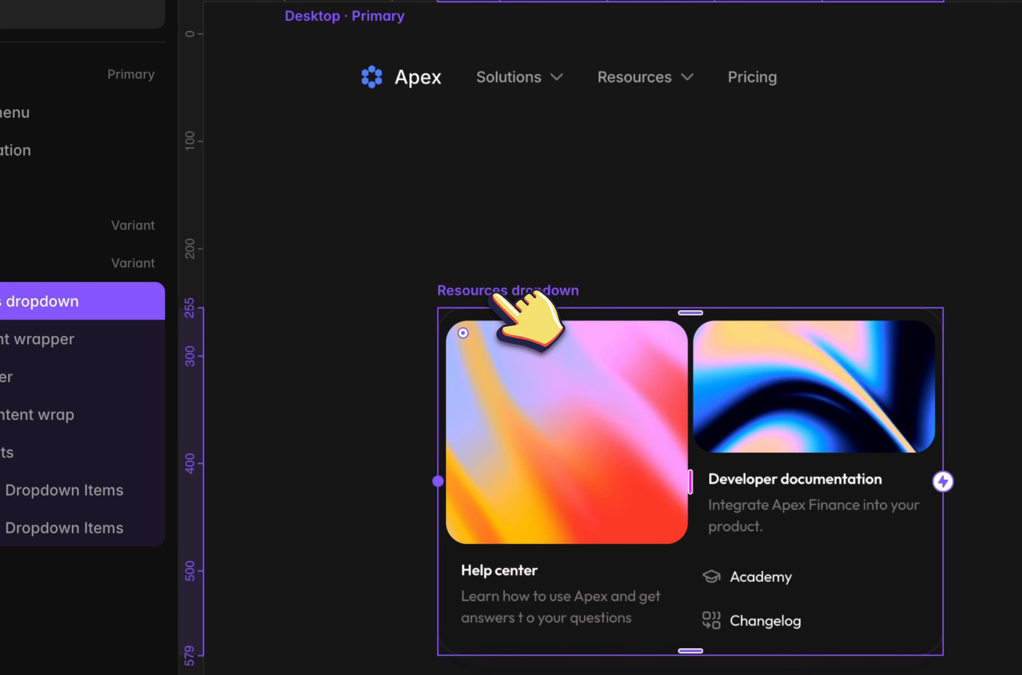
pyautogui.moveTo(492, 297); pyautogui.dragTo(558, 515)
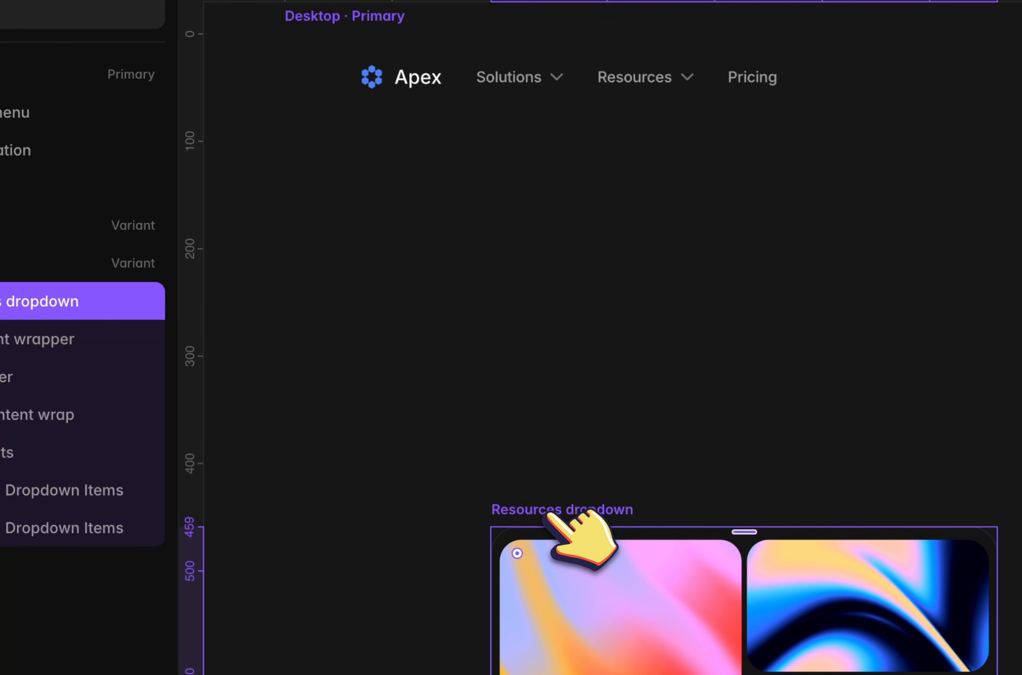
# Add a new overlay to the chevron beside Resources in the nav bar
pyautogui.scroll(3, 570, 307)
pyautogui.click(727, 184)
pyautogui.click(88, 300)
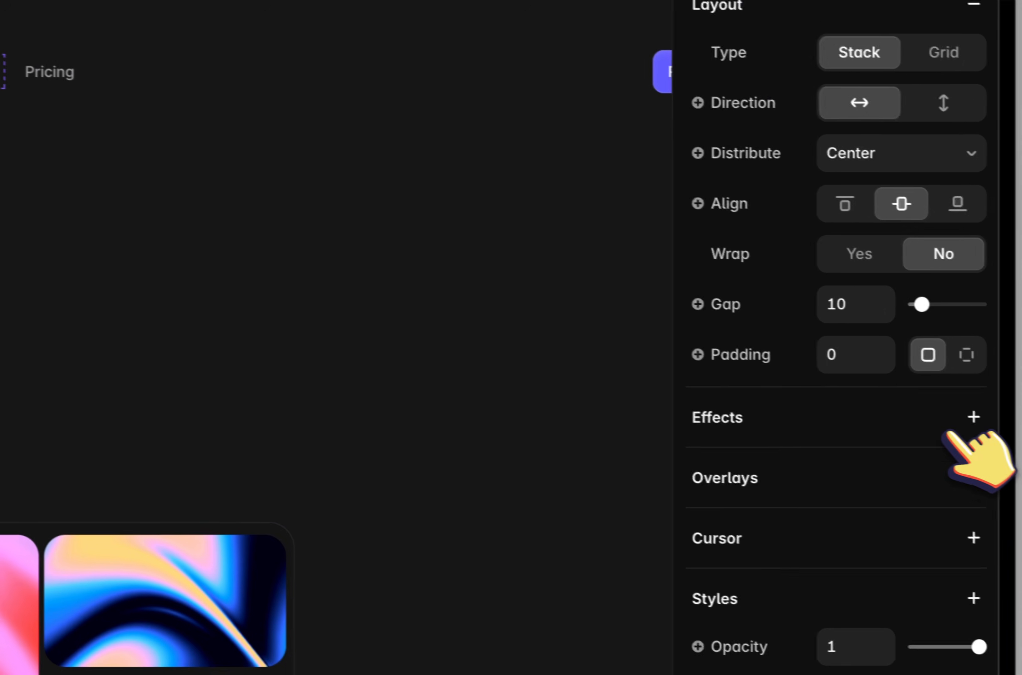
pyautogui.scroll(-2, 946, 434)
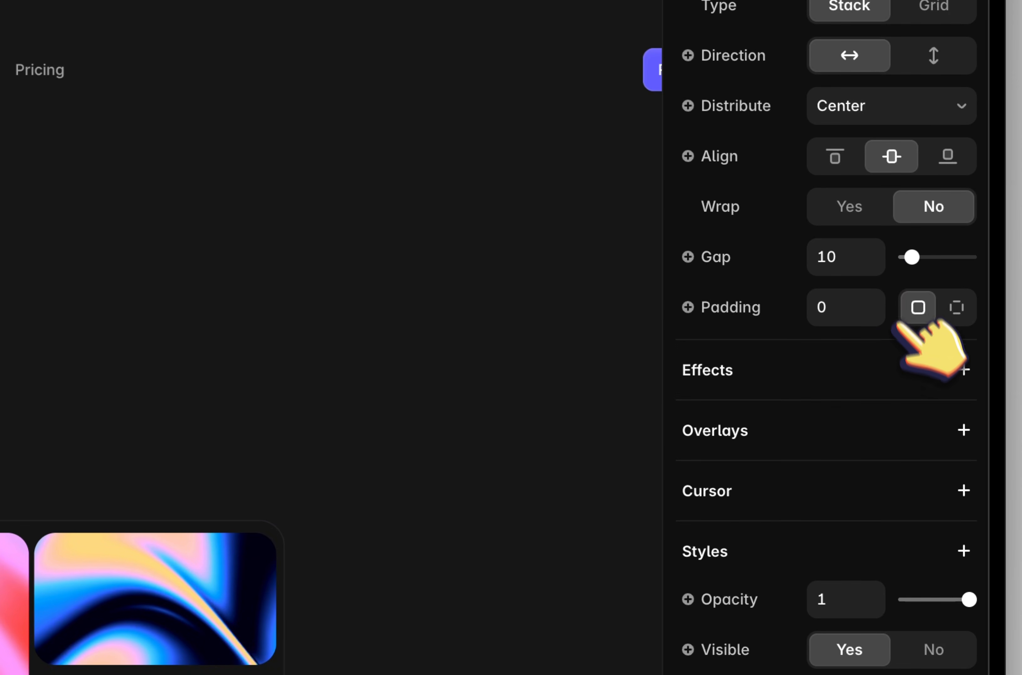
pyautogui.scroll(-4, 895, 326)
pyautogui.click(817, 368)
pyautogui.click(839, 308)
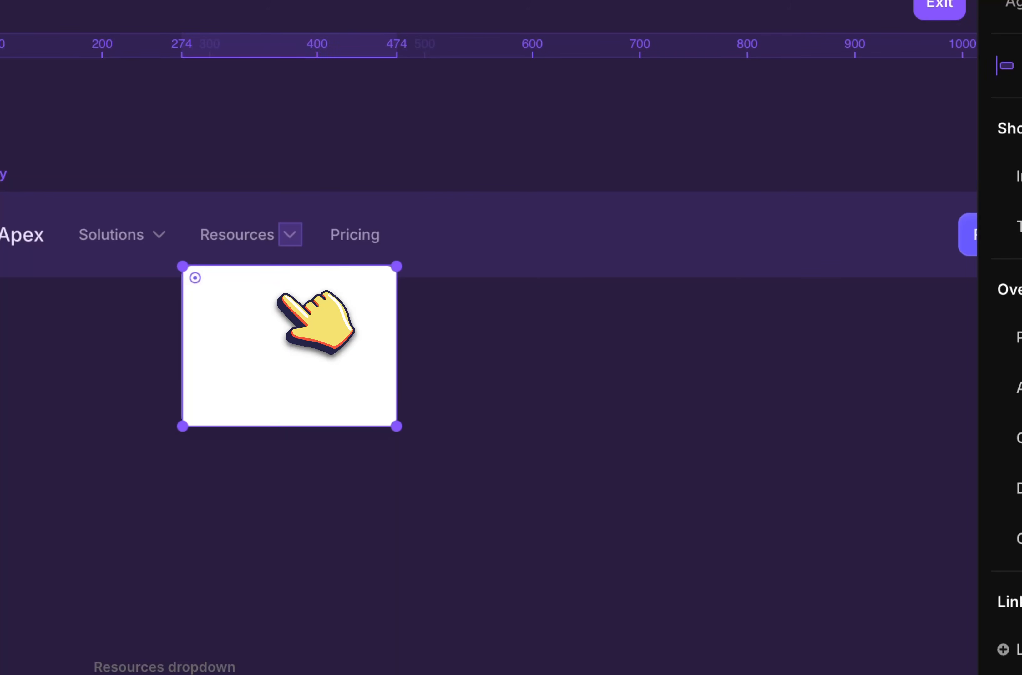
# Fill the Resources overlay with the bg color style and add a solid 222222 border with a width of 1
pyautogui.scroll(-5, 878, 382)
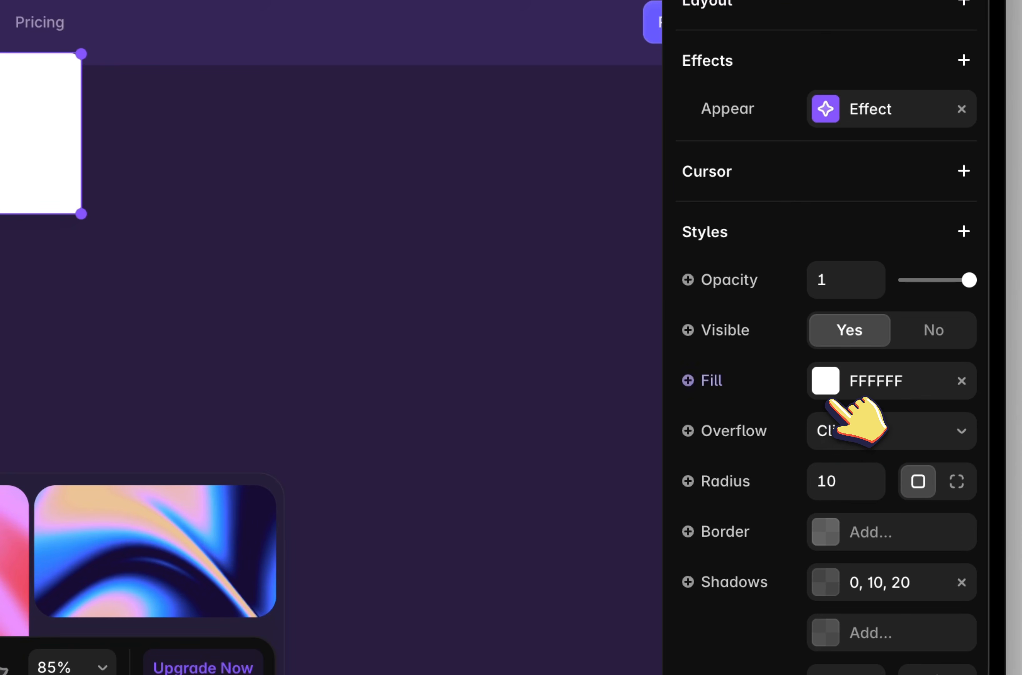
pyautogui.click(828, 387)
pyautogui.click(824, 386)
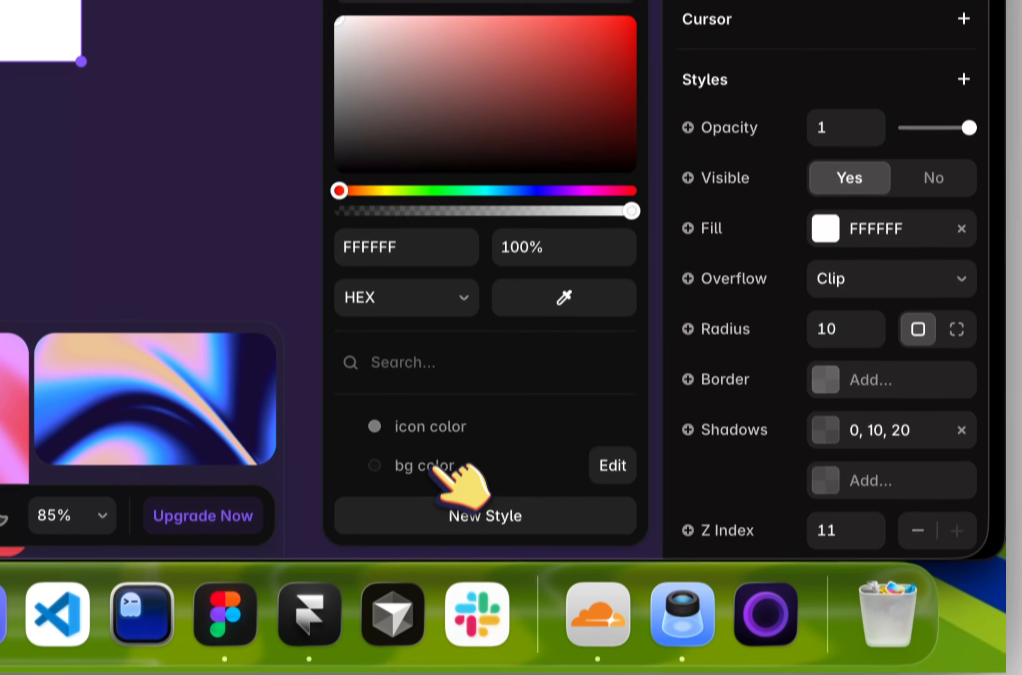
pyautogui.click(443, 618)
pyautogui.click(846, 524)
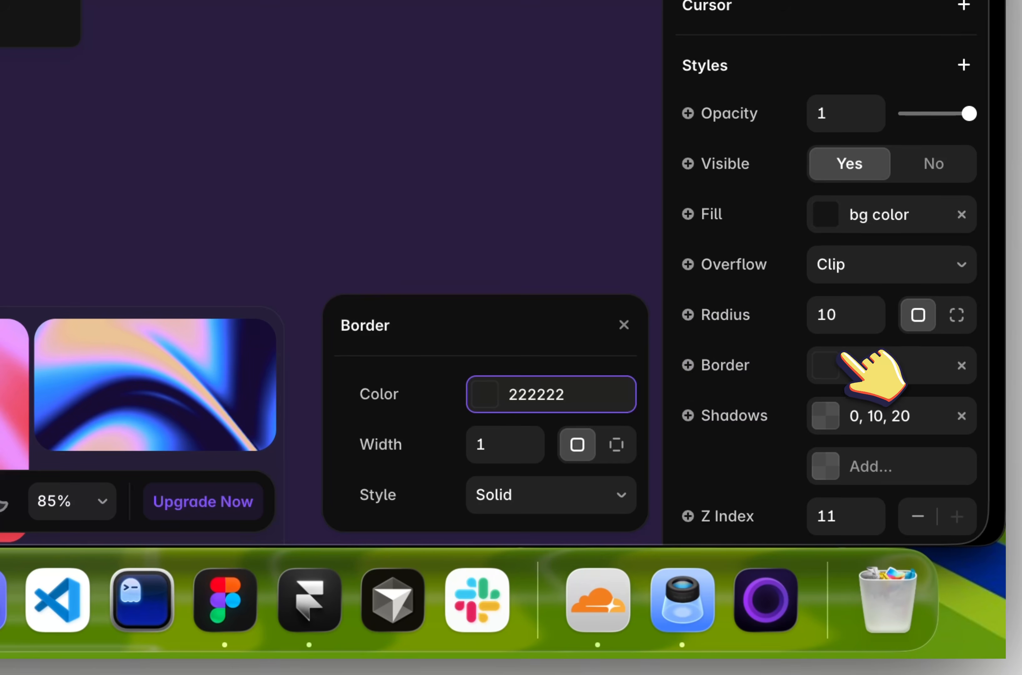
# Widen the Resources overlay and paste the copied Resources dropdown contents into it
pyautogui.click(602, 388)
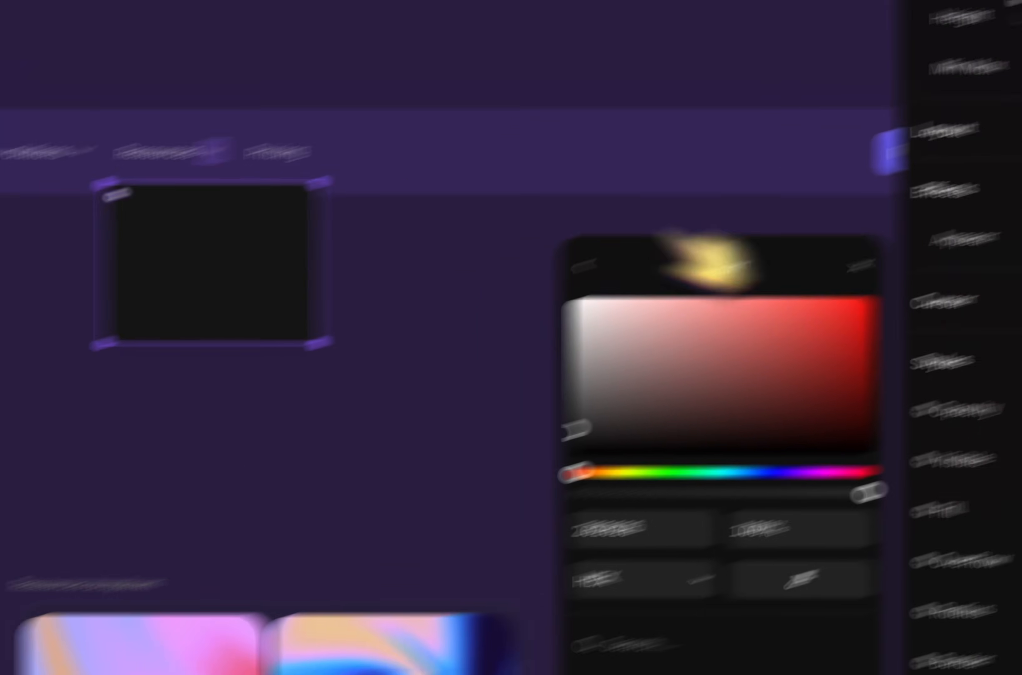
pyautogui.click(847, 393)
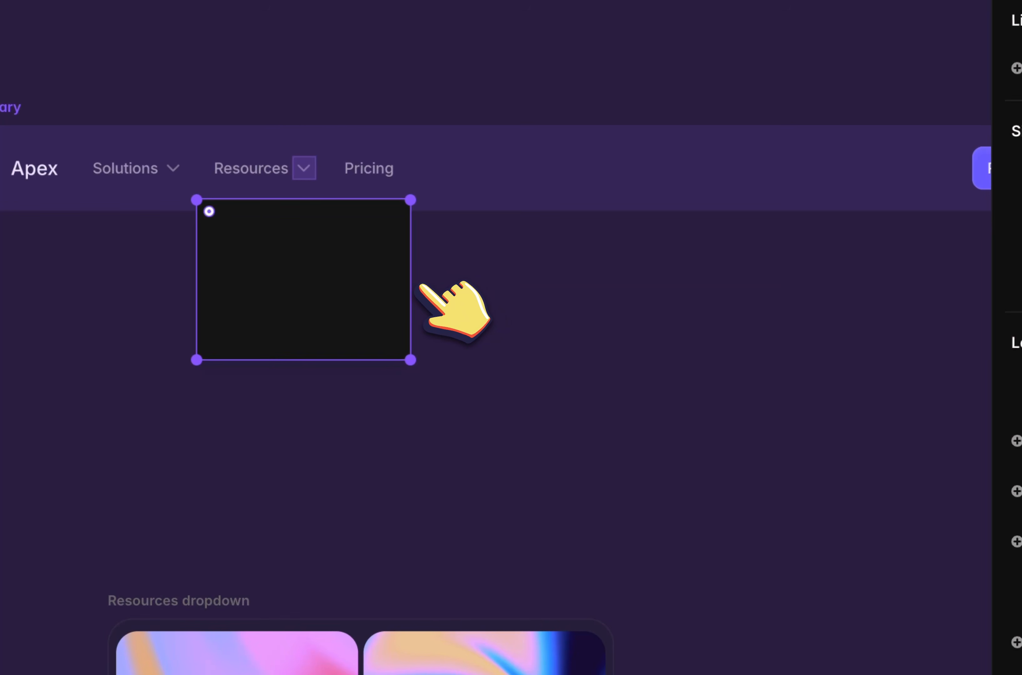
pyautogui.moveTo(420, 286); pyautogui.dragTo(578, 286)
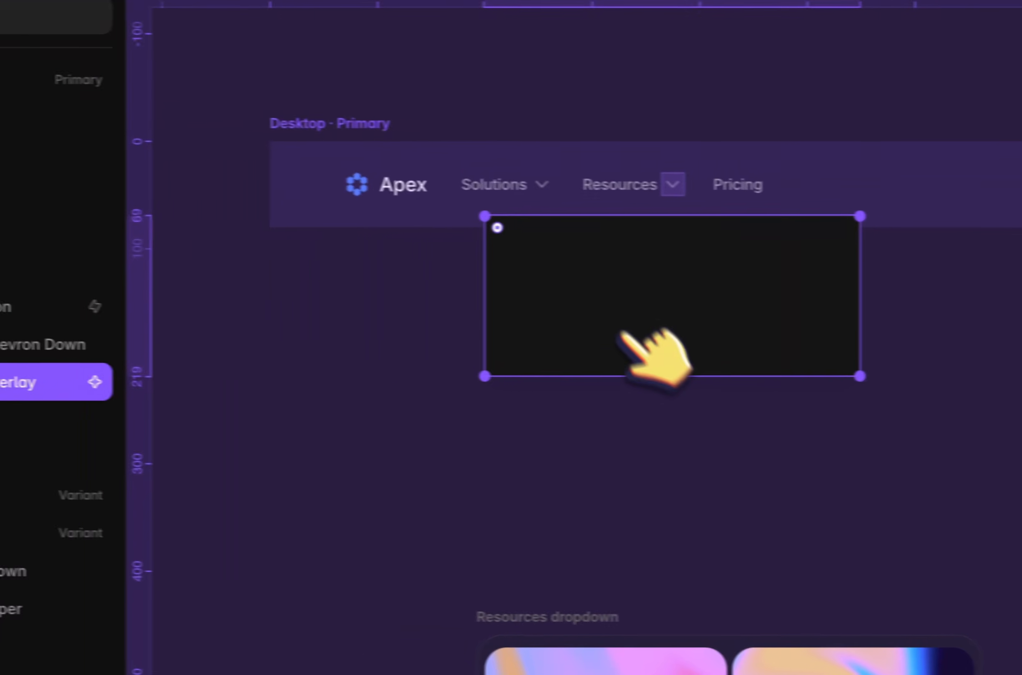
pyautogui.press('super+v')
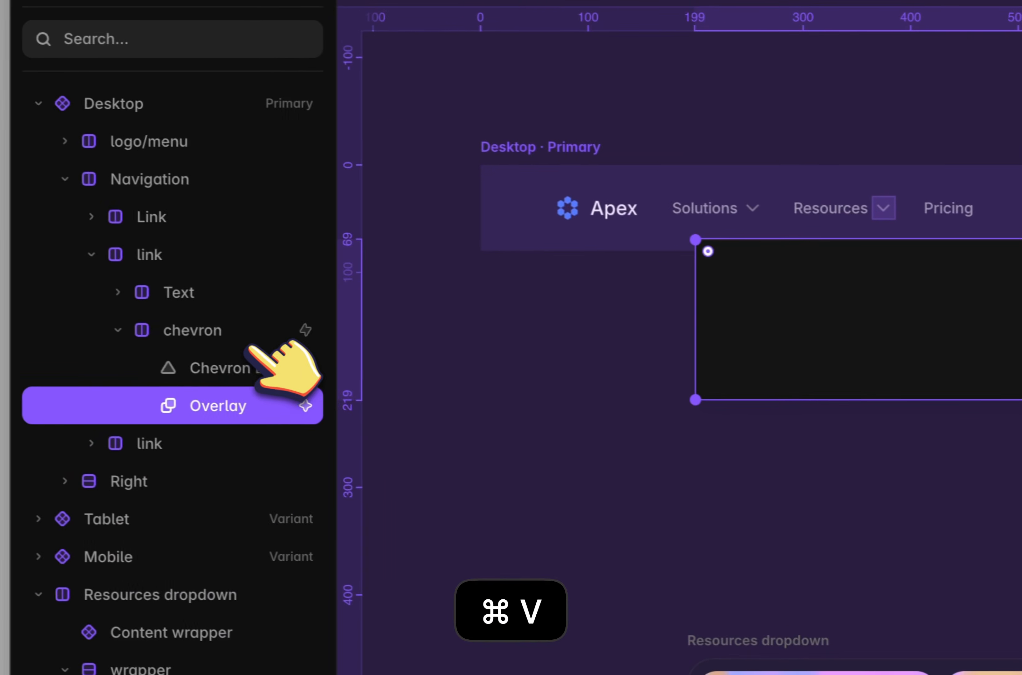
# Set the Resources overlay's height to Fit and widen it to about 473 so both content columns fit
pyautogui.click(263, 397)
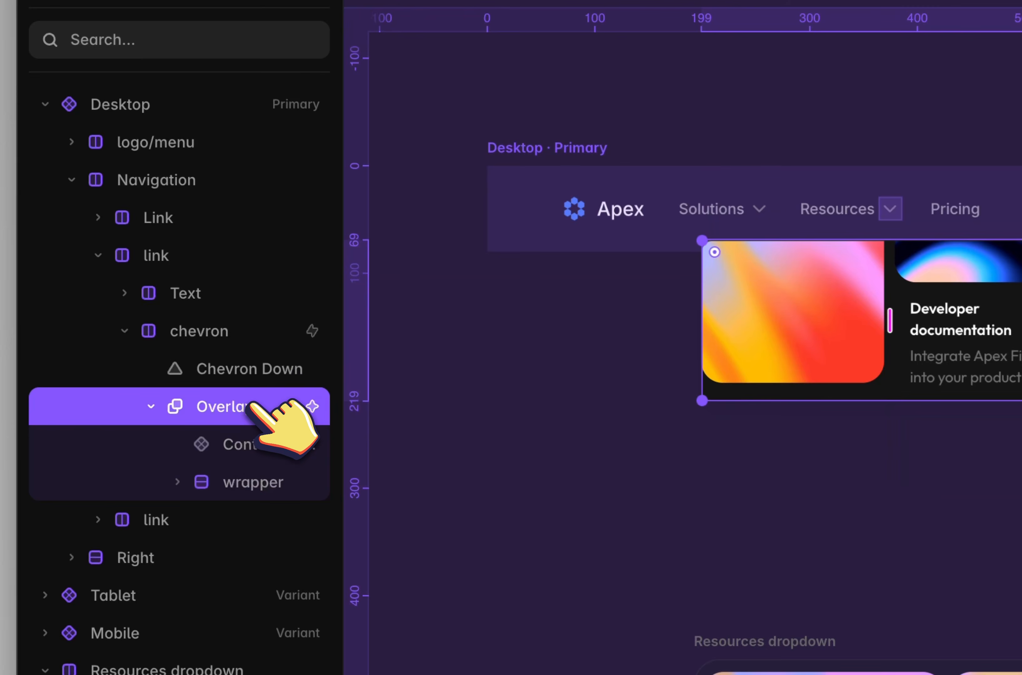
pyautogui.click(934, 309)
pyautogui.click(928, 392)
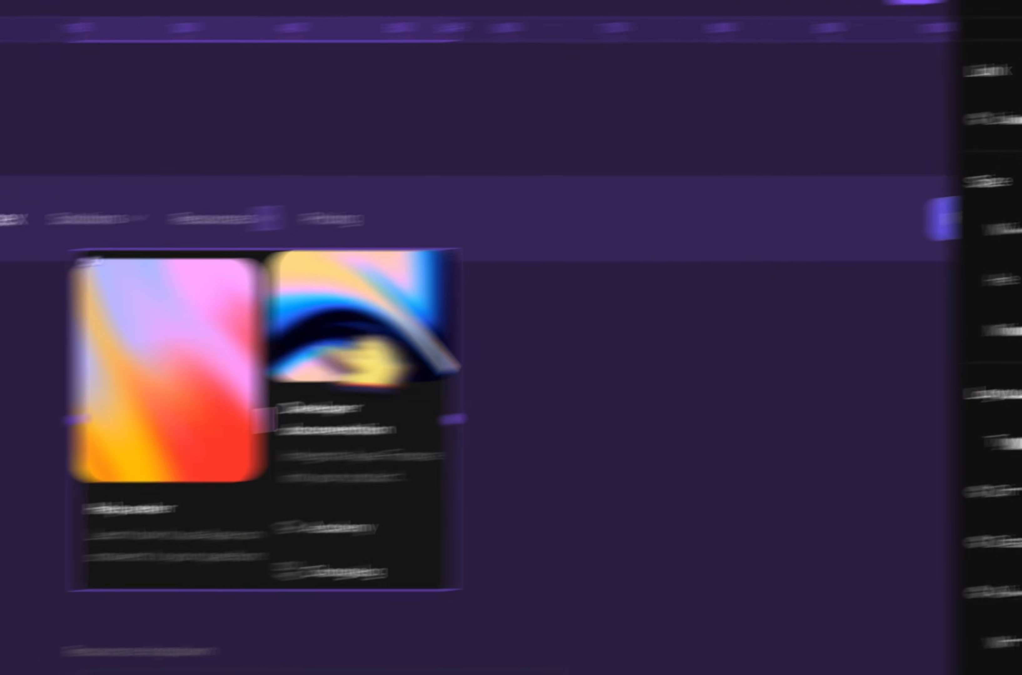
pyautogui.moveTo(666, 382); pyautogui.dragTo(801, 378)
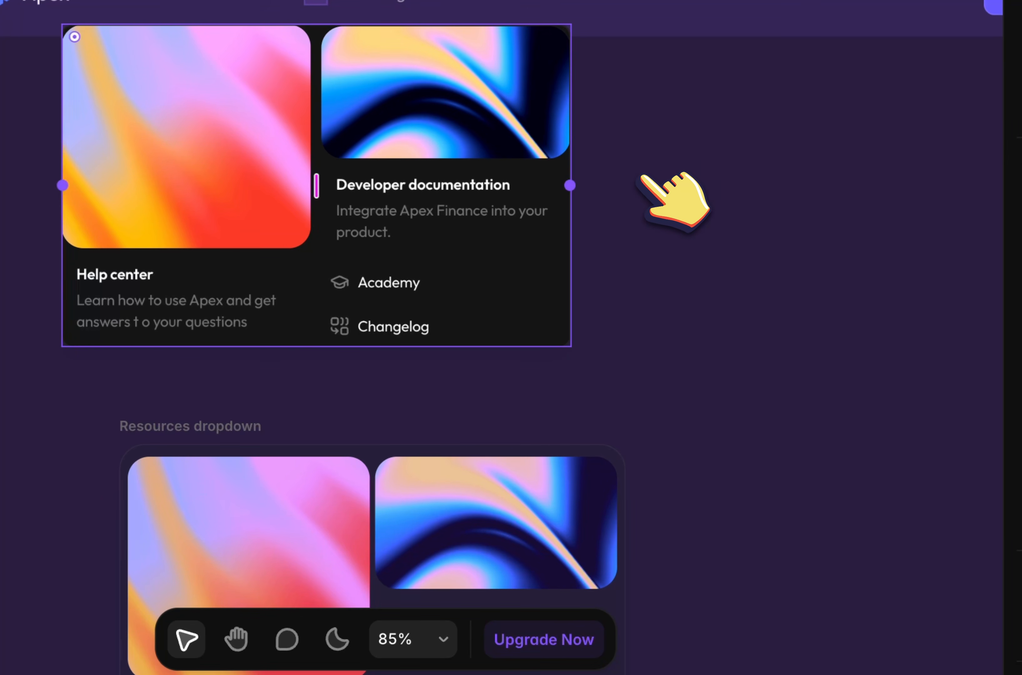
# Check the original Resources dropdown frame's padding and set the Resources overlay's padding to 12 on all sides
pyautogui.scroll(-2, 641, 175)
pyautogui.hscroll(-2, 641, 176)
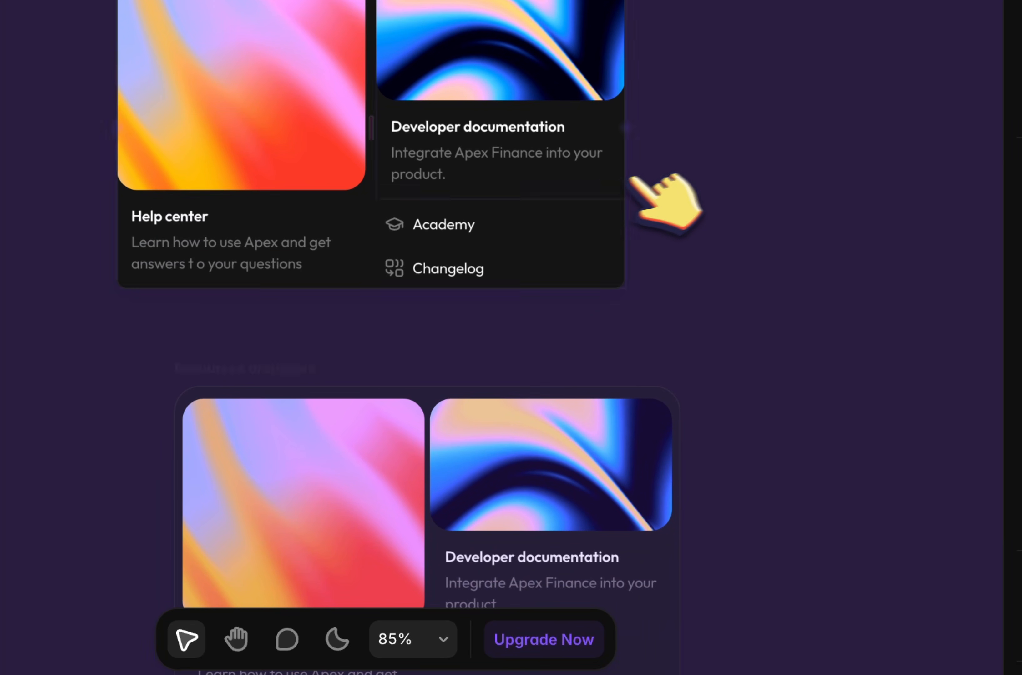
pyautogui.scroll(-3, 436, 199)
pyautogui.hscroll(-3, 437, 200)
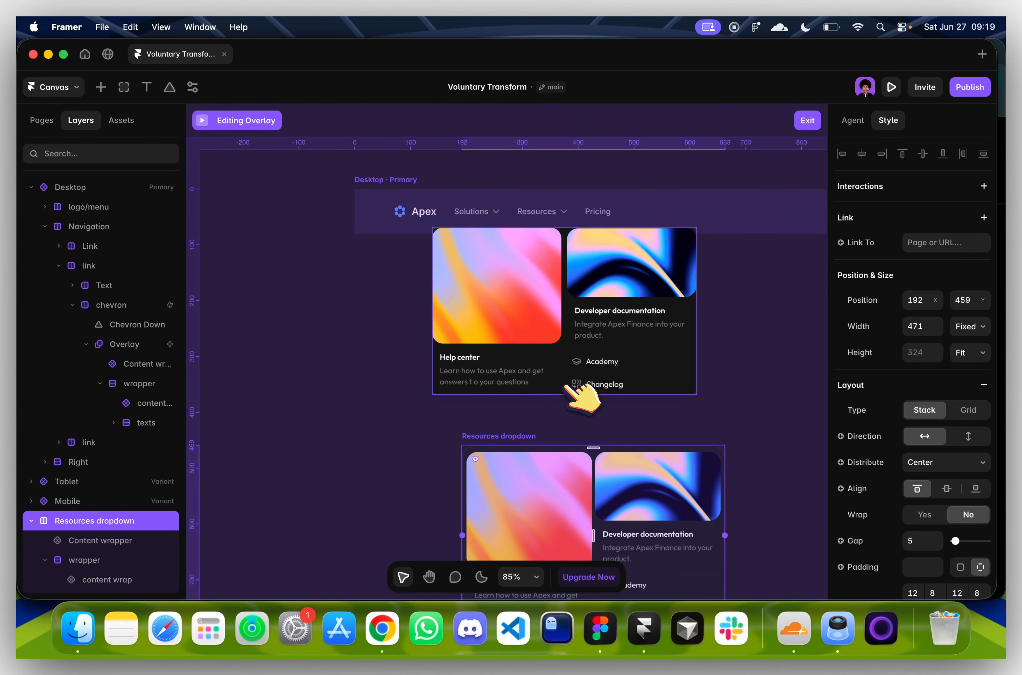
pyautogui.scroll(-5, 726, 446)
pyautogui.scroll(-3, 931, 538)
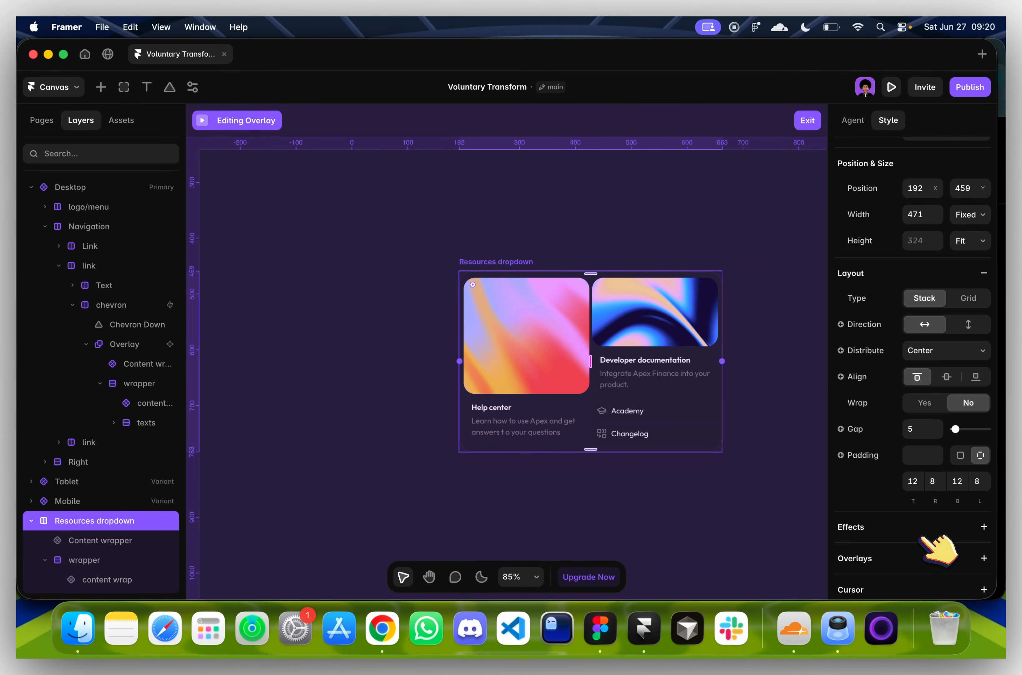
pyautogui.scroll(10, 587, 401)
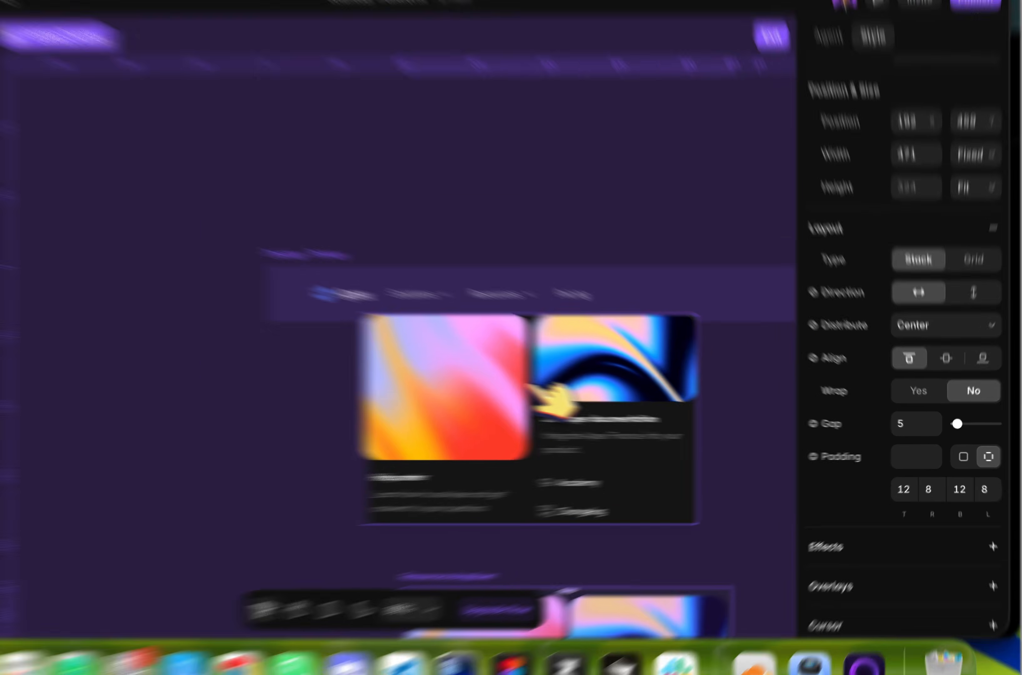
pyautogui.click(614, 397)
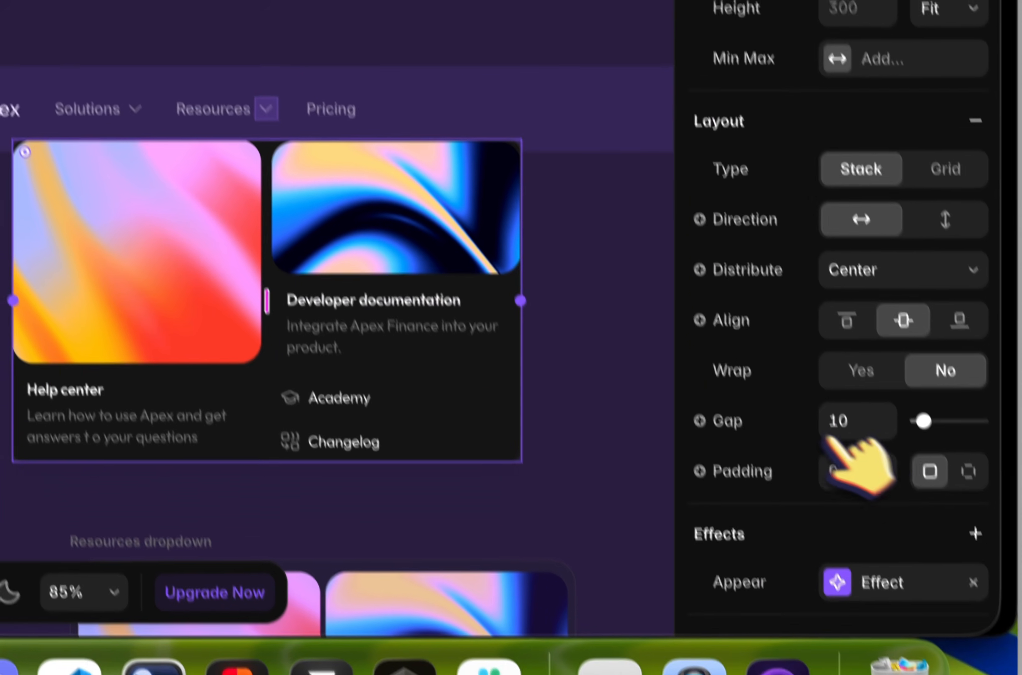
pyautogui.click(863, 467)
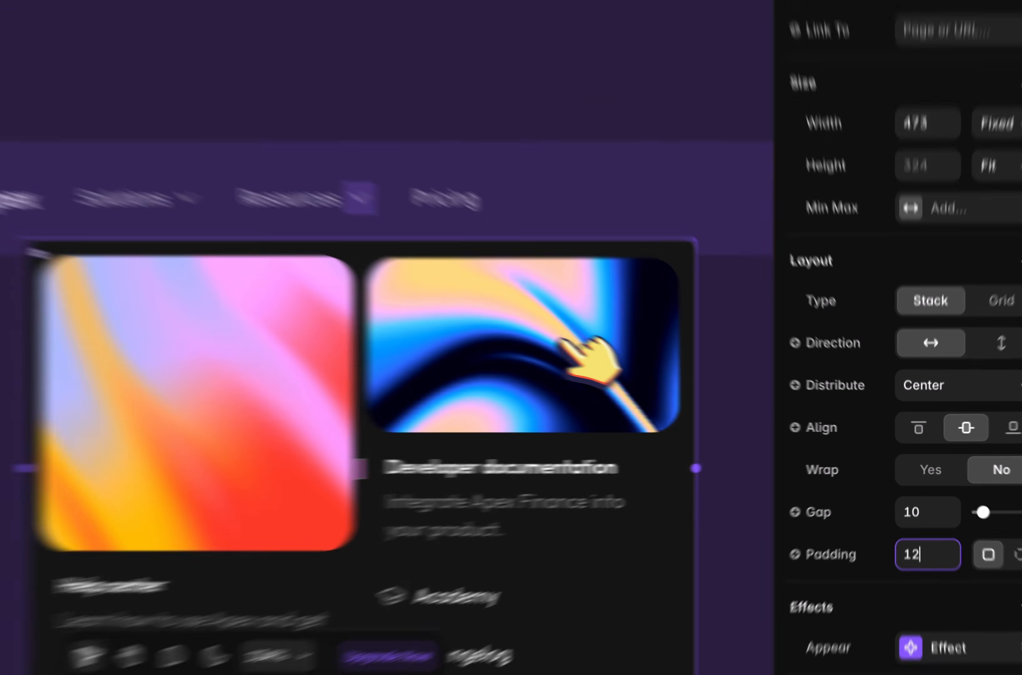
pyautogui.scroll(5, 559, 340)
pyautogui.scroll(-4, 559, 340)
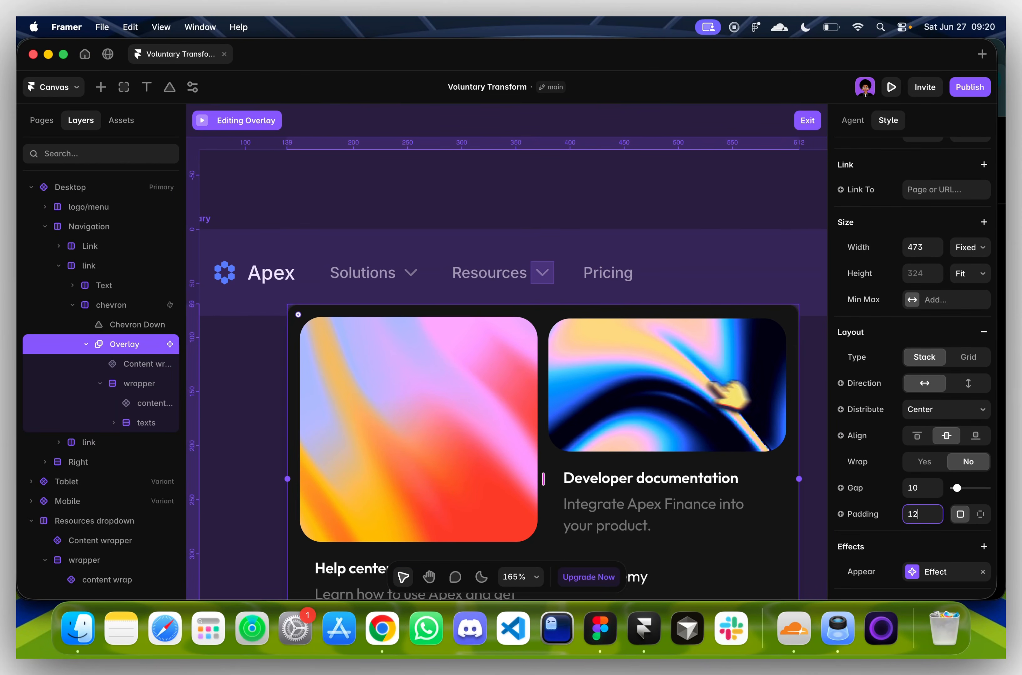
# Check the original Resources dropdown frame's styles and set the Resources overlay's corner radius to 24
pyautogui.scroll(-5, 899, 456)
pyautogui.scroll(-10, 615, 422)
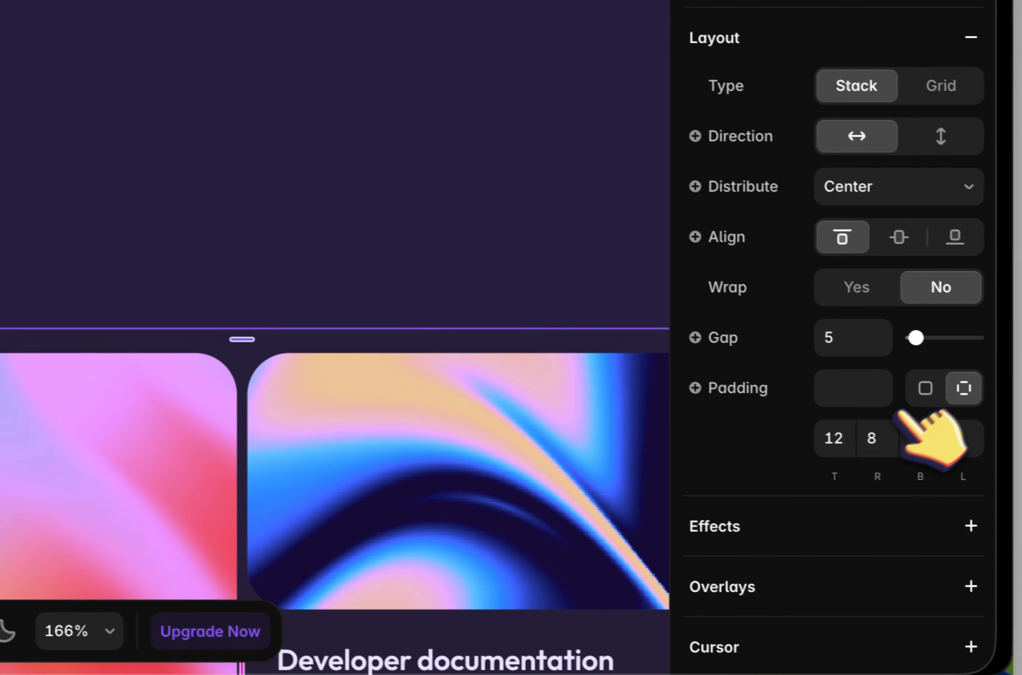
pyautogui.scroll(-5, 899, 419)
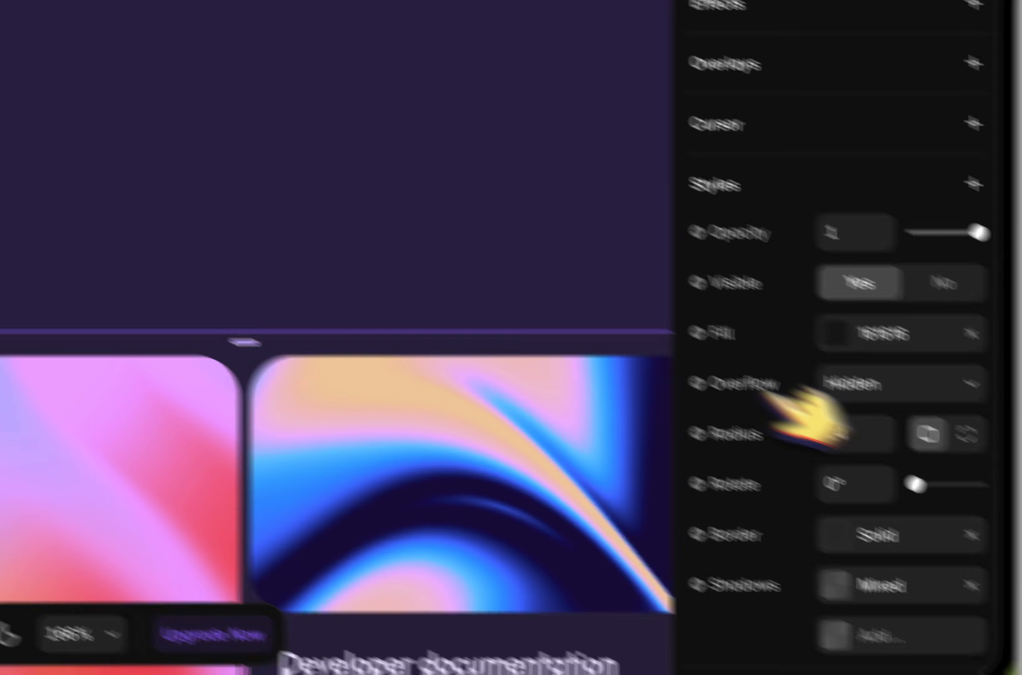
pyautogui.scroll(5, 726, 401)
pyautogui.scroll(10, 726, 401)
pyautogui.scroll(-4, 679, 382)
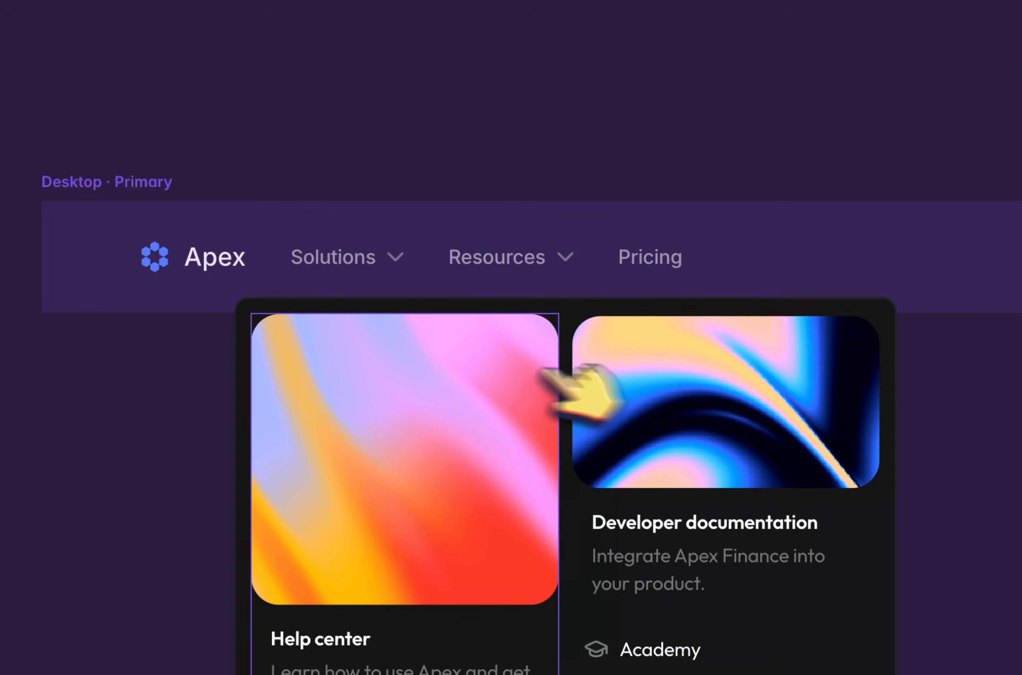
pyautogui.click(282, 306)
pyautogui.scroll(-6, 824, 263)
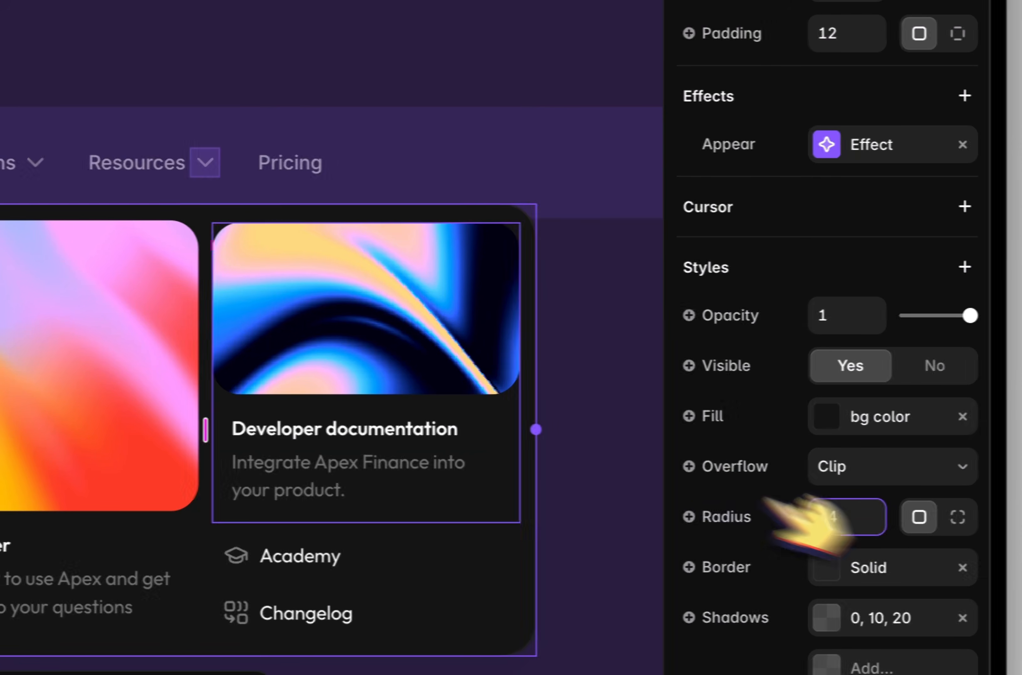
pyautogui.scroll(-2, 140, 279)
pyautogui.scroll(-4, 139, 281)
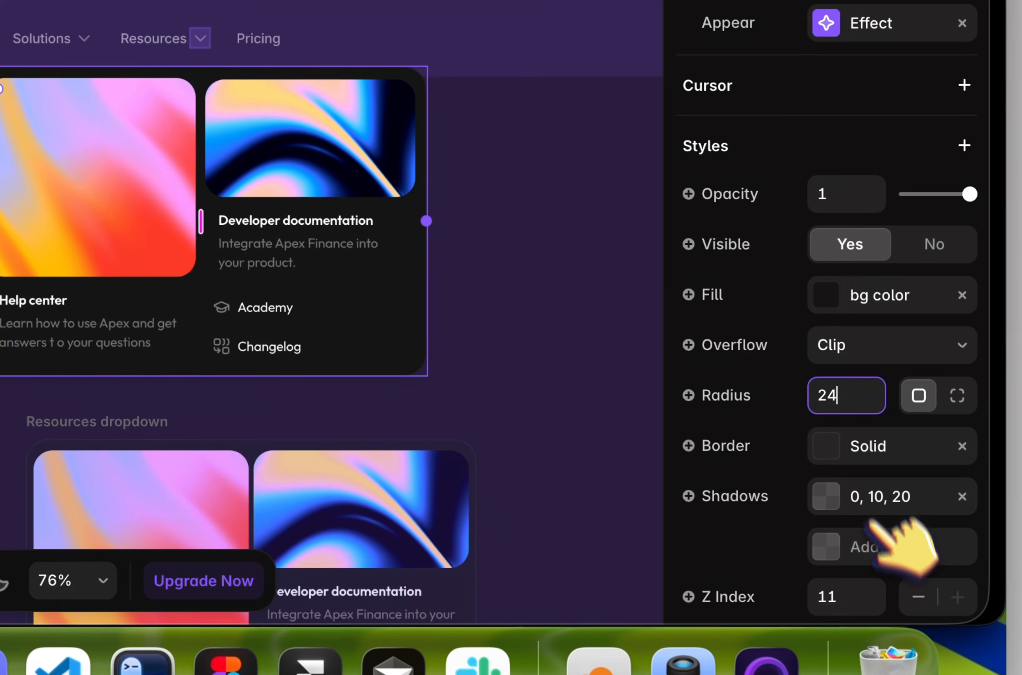
# Check the overlay's gap and the dashboard reference image in the other app, and switch back to the Resources overlay in Framer
pyautogui.scroll(5, 894, 394)
pyautogui.click(868, 335)
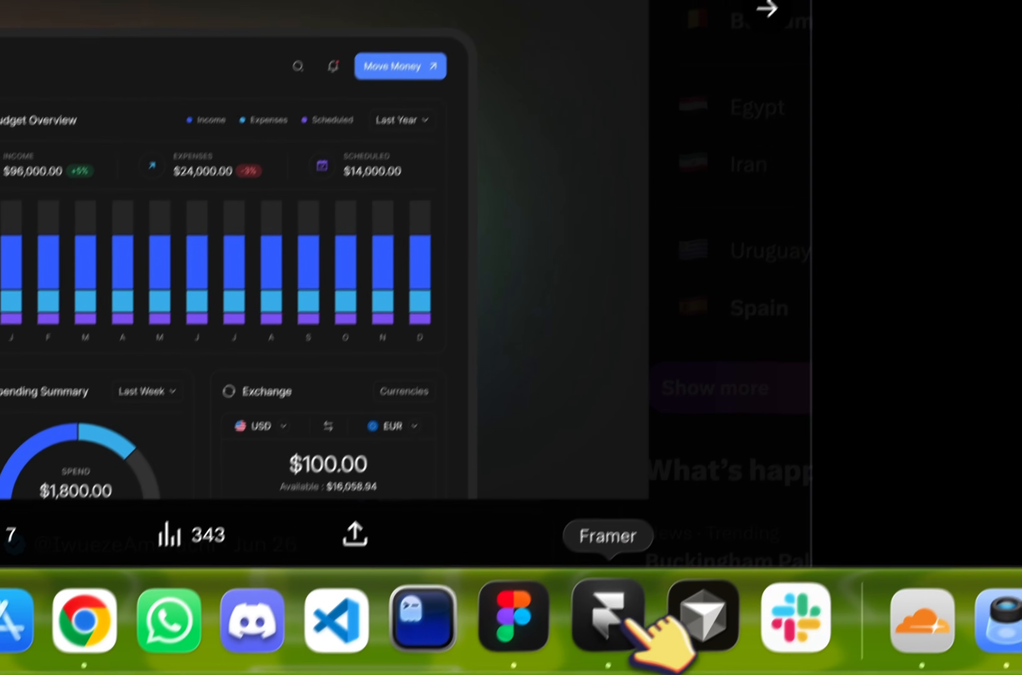
pyautogui.click(627, 615)
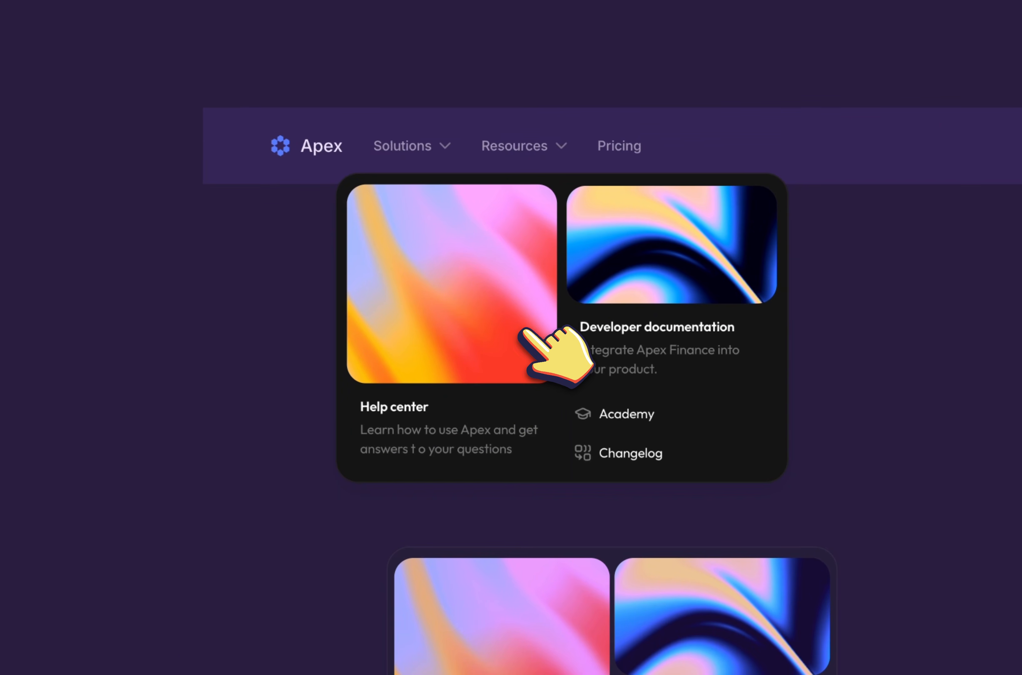
pyautogui.click(651, 361)
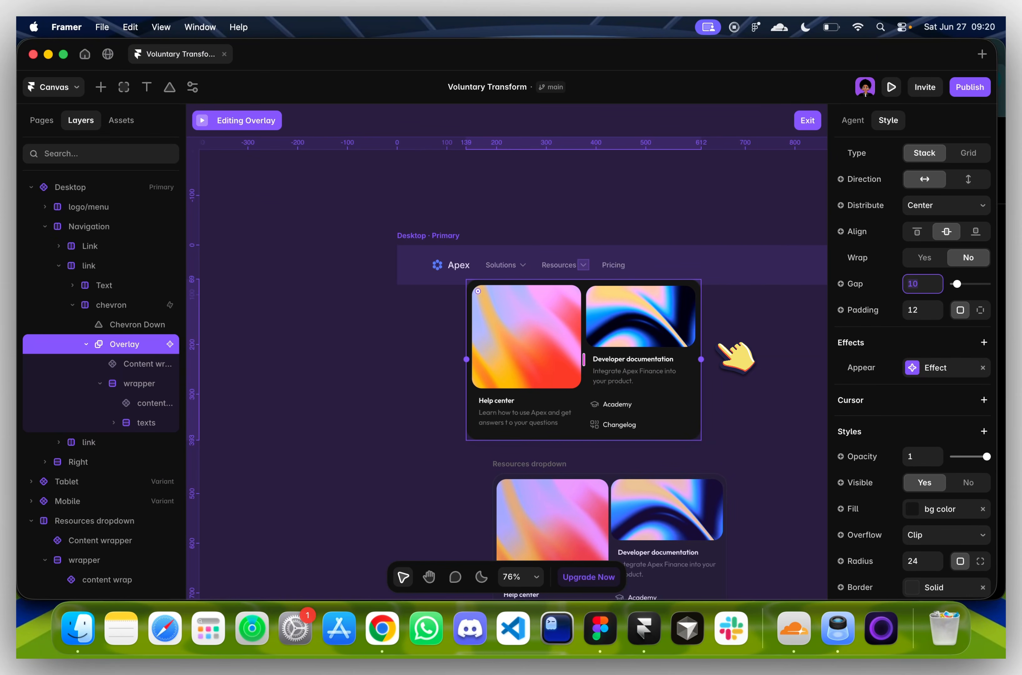
# Set the Resources overlay to dismiss on Click and leave overlay editing
pyautogui.scroll(10, 880, 285)
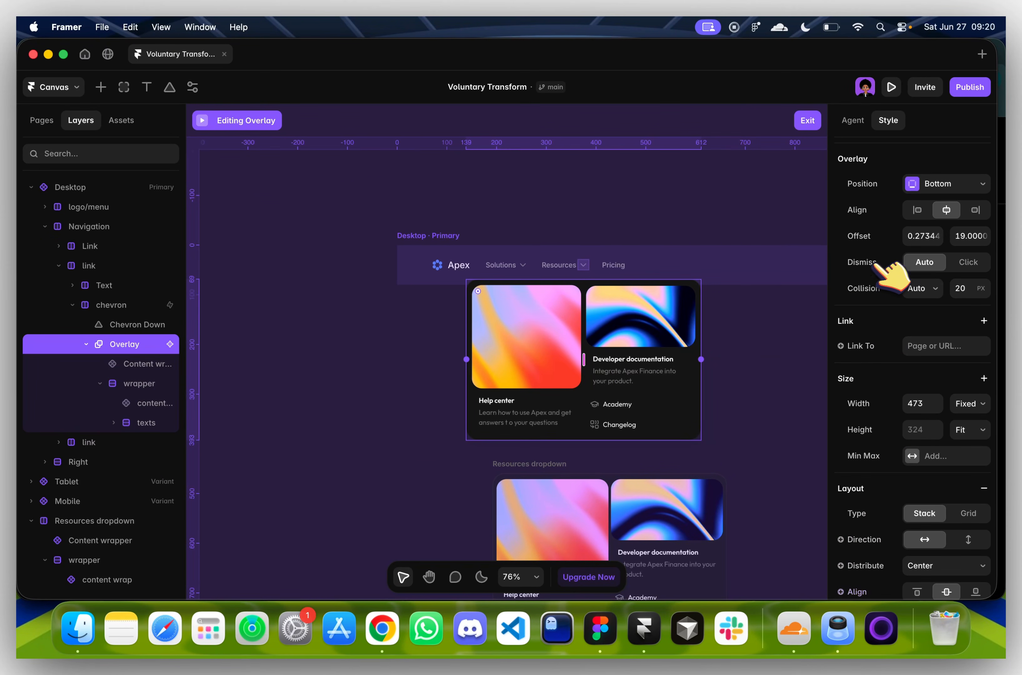
pyautogui.click(968, 261)
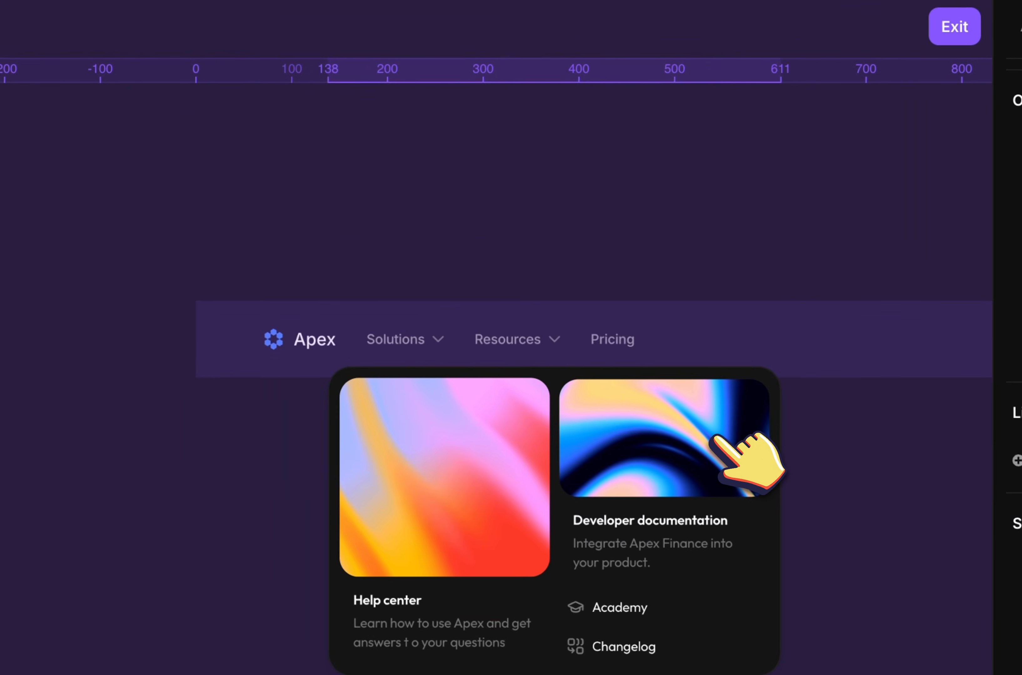
pyautogui.press('Escape')
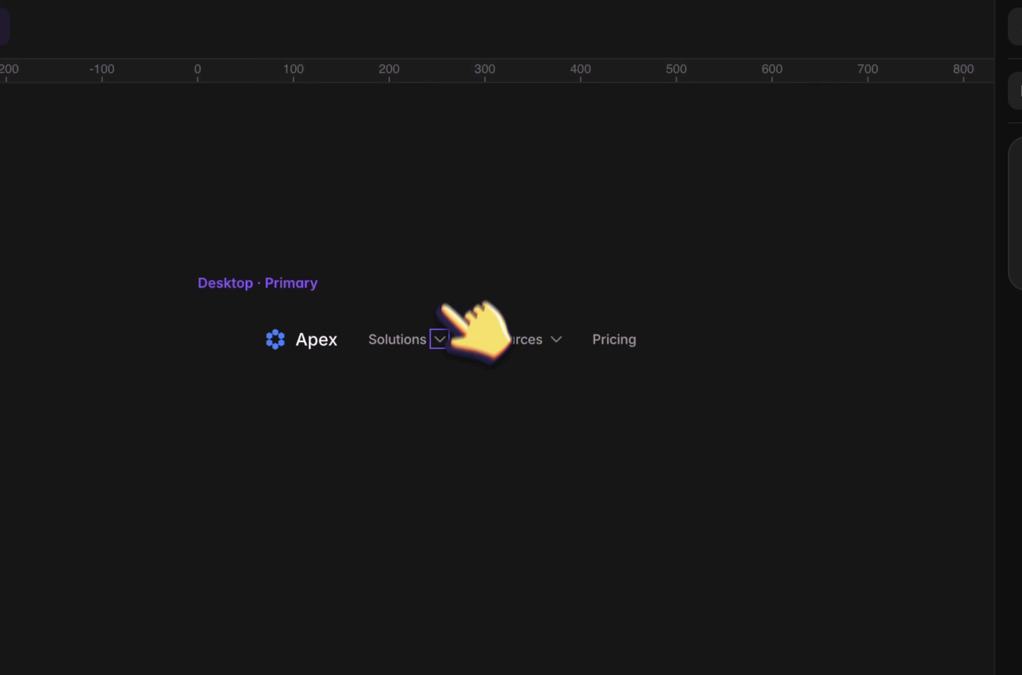
# Using the Solutions overlay's position as reference, nudge the Resources overlay down until its upper edge meets the nav bar's lower edge
pyautogui.click(193, 360)
pyautogui.click(193, 299)
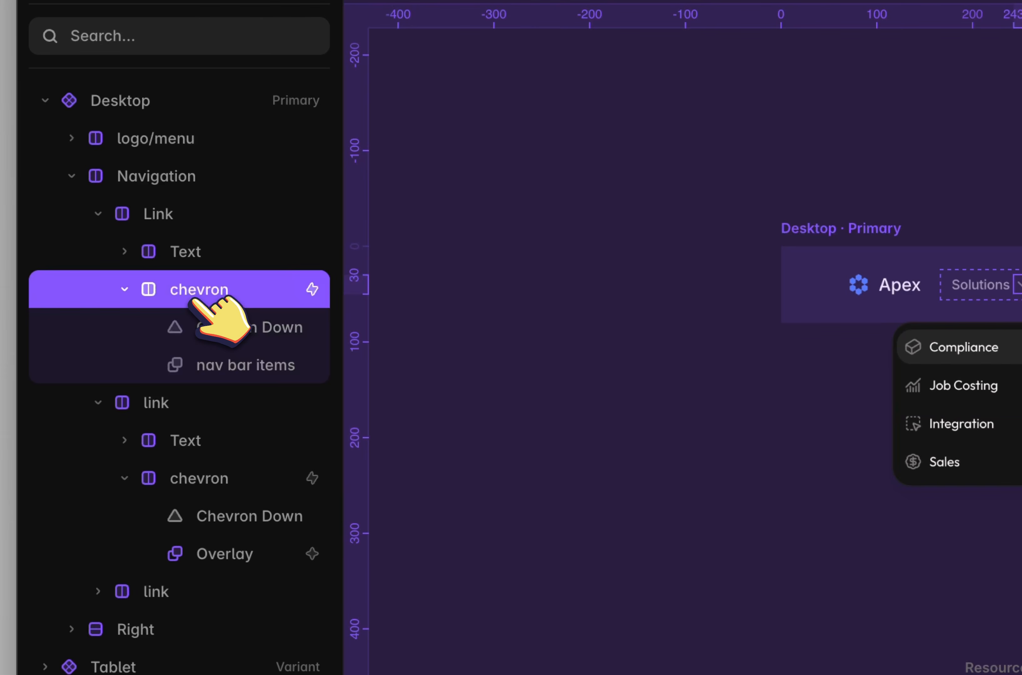
pyautogui.click(206, 359)
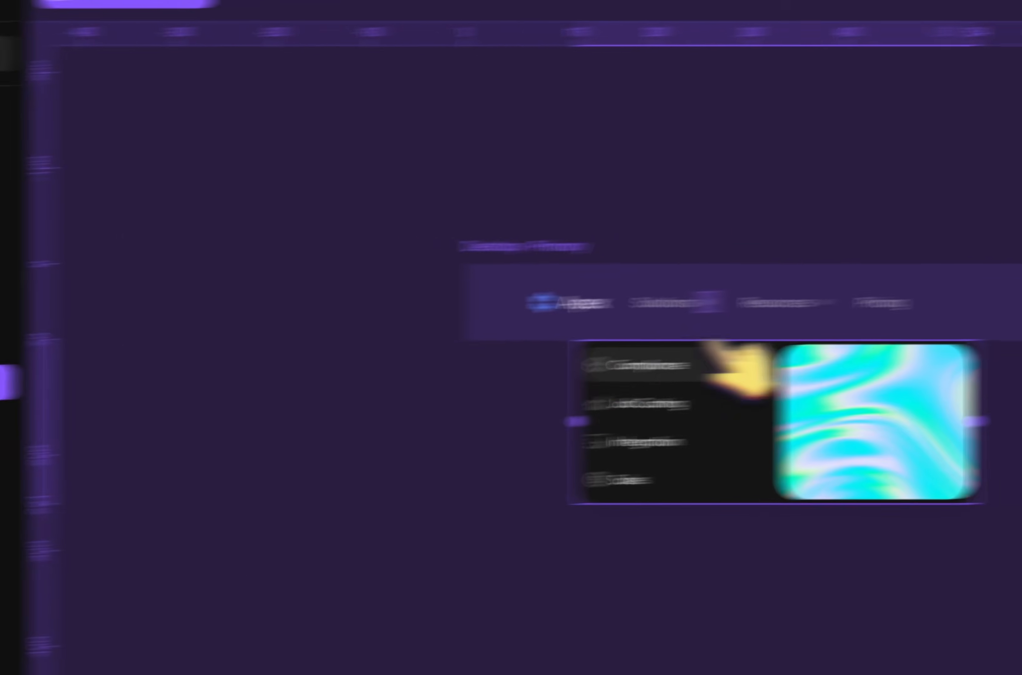
pyautogui.scroll(-2, 405, 368)
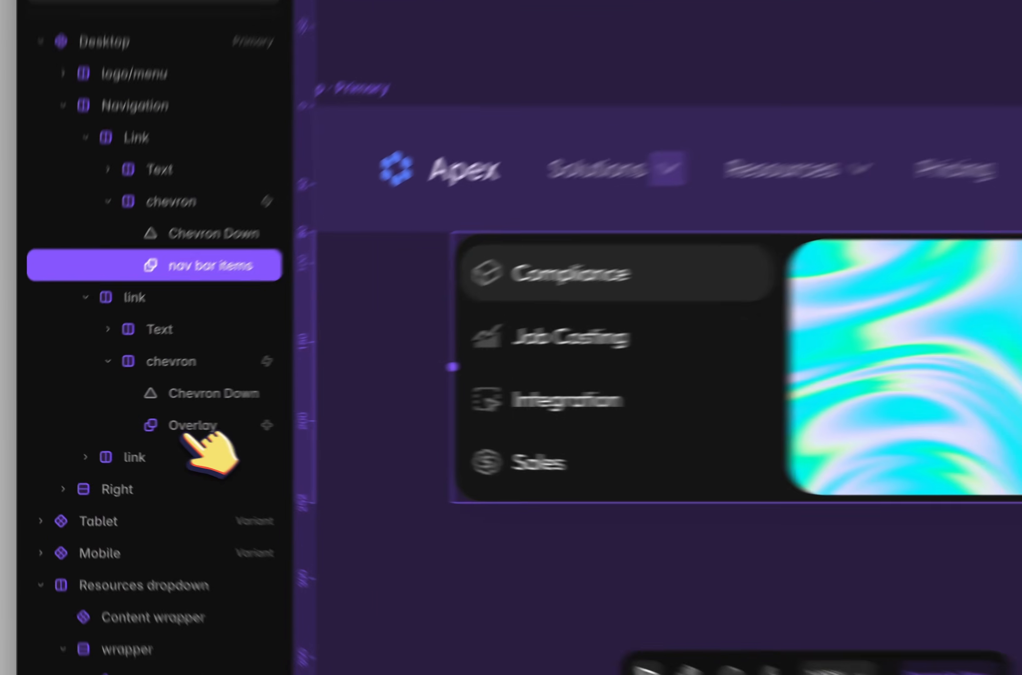
pyautogui.click(123, 423)
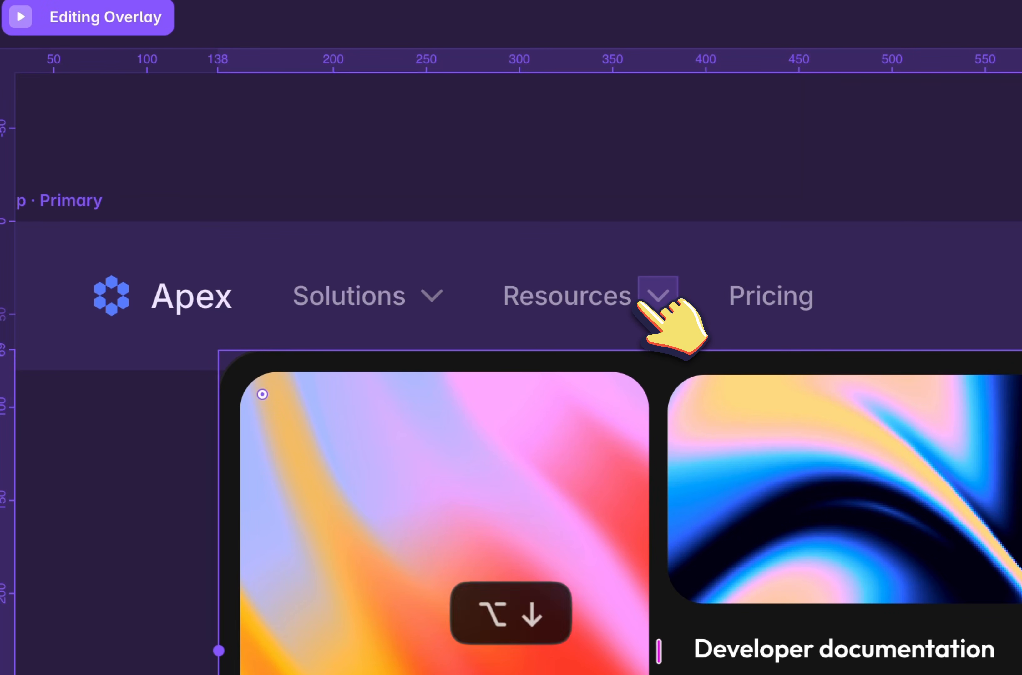
pyautogui.hotkey('alt', 'Up')
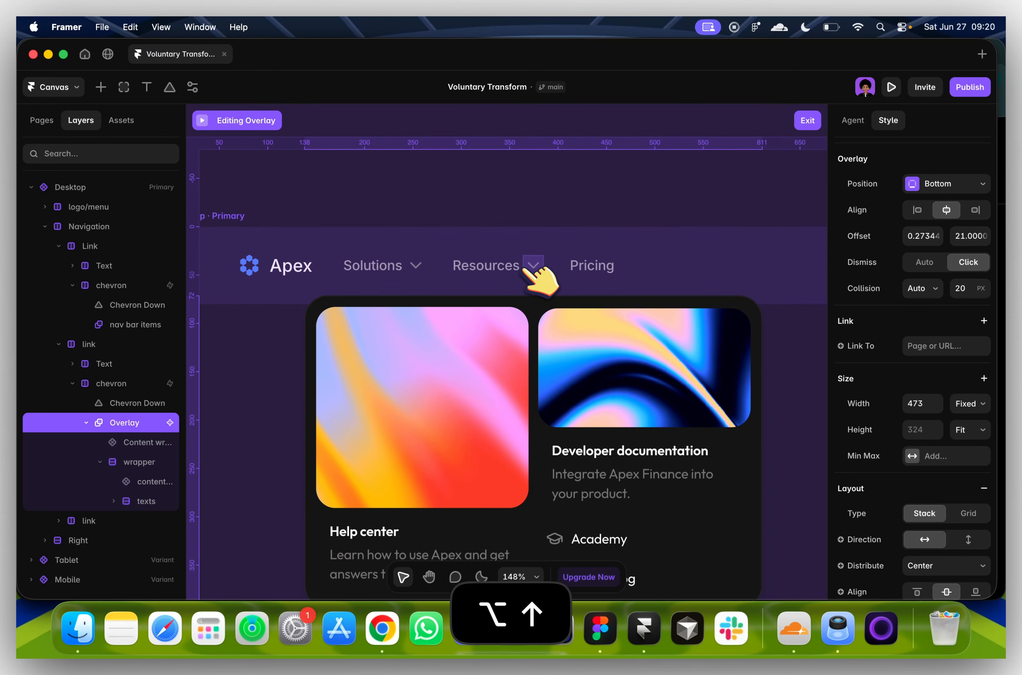
pyautogui.hotkey('shift', 'alt', 'Down')
pyautogui.scroll(-5, 533, 270)
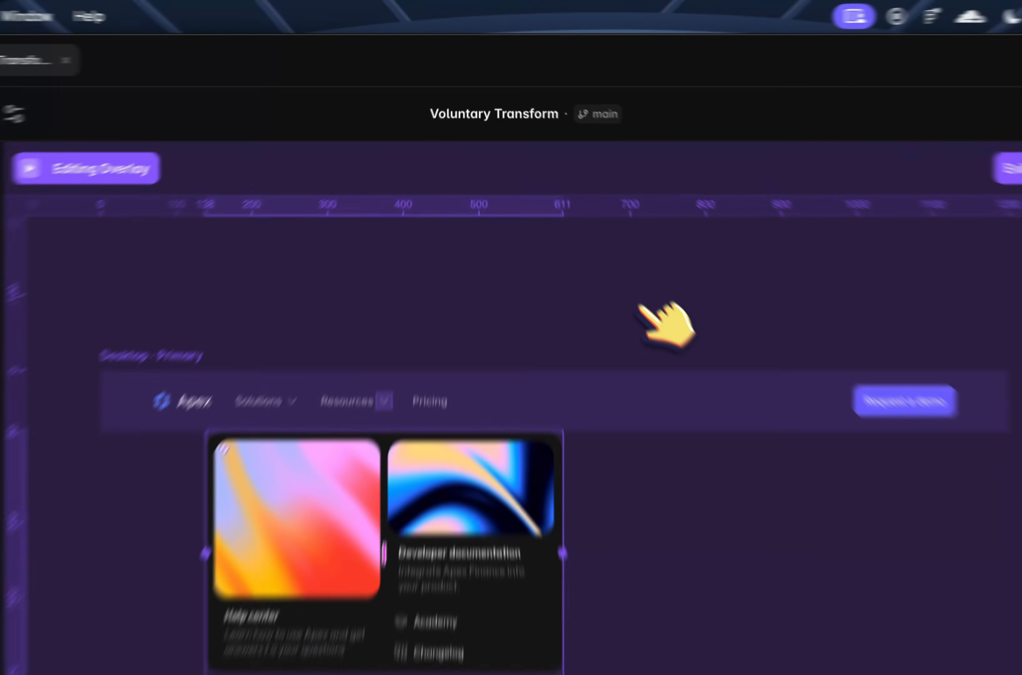
# Leave overlay editing, return to the Home page and preview its Desktop breakpoint to check the nav bar dropdowns
pyautogui.click(640, 306)
pyautogui.scroll(-5, 640, 305)
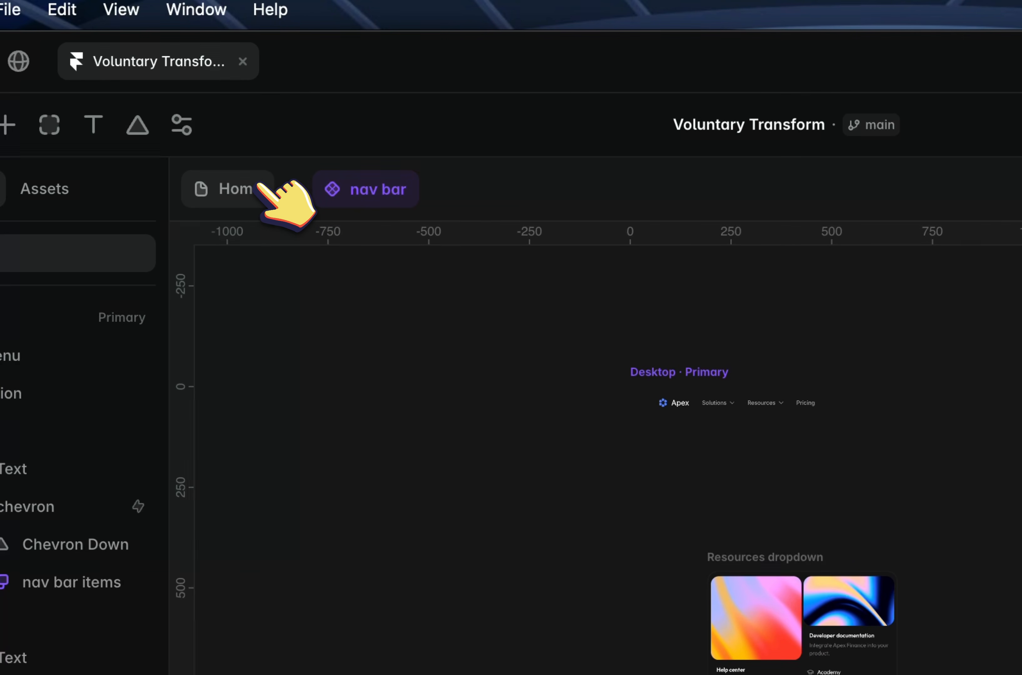
pyautogui.click(260, 185)
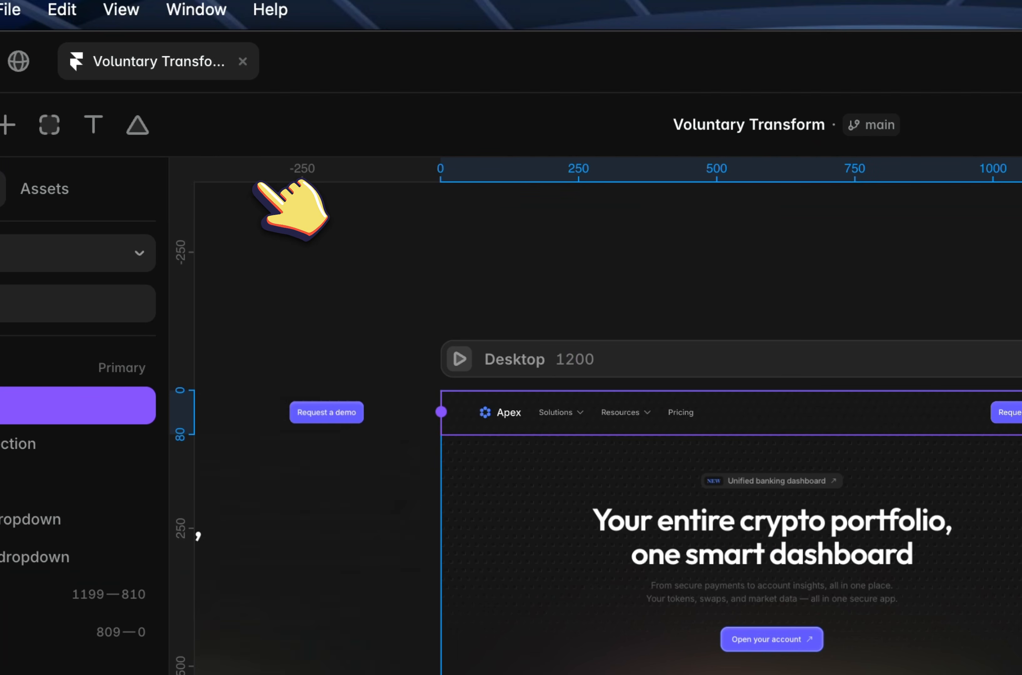
pyautogui.click(458, 359)
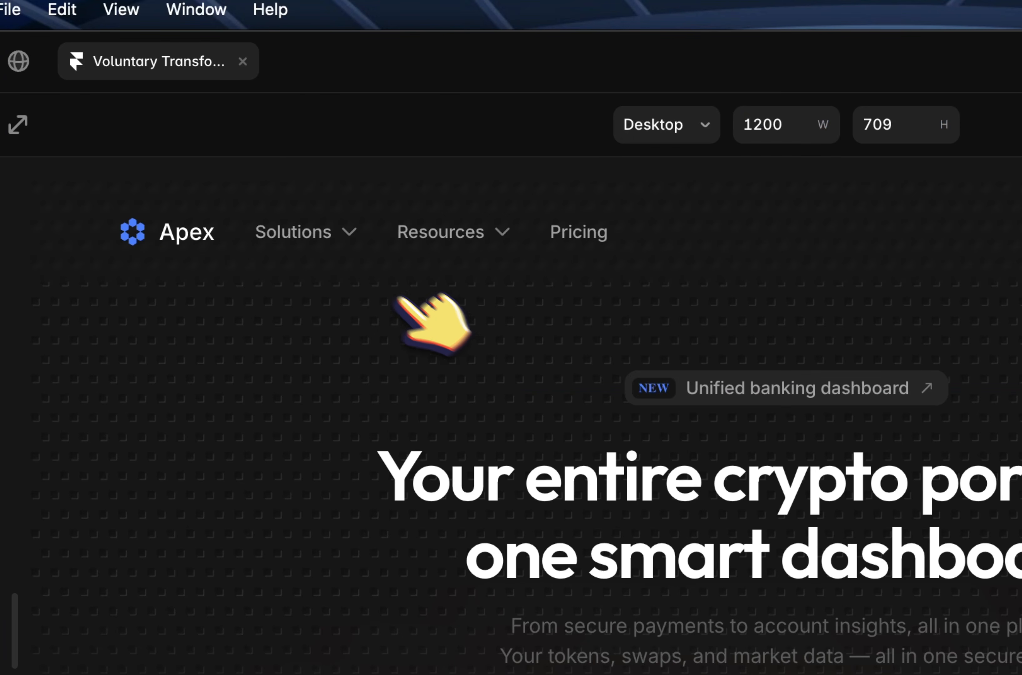
pyautogui.moveTo(348, 228)
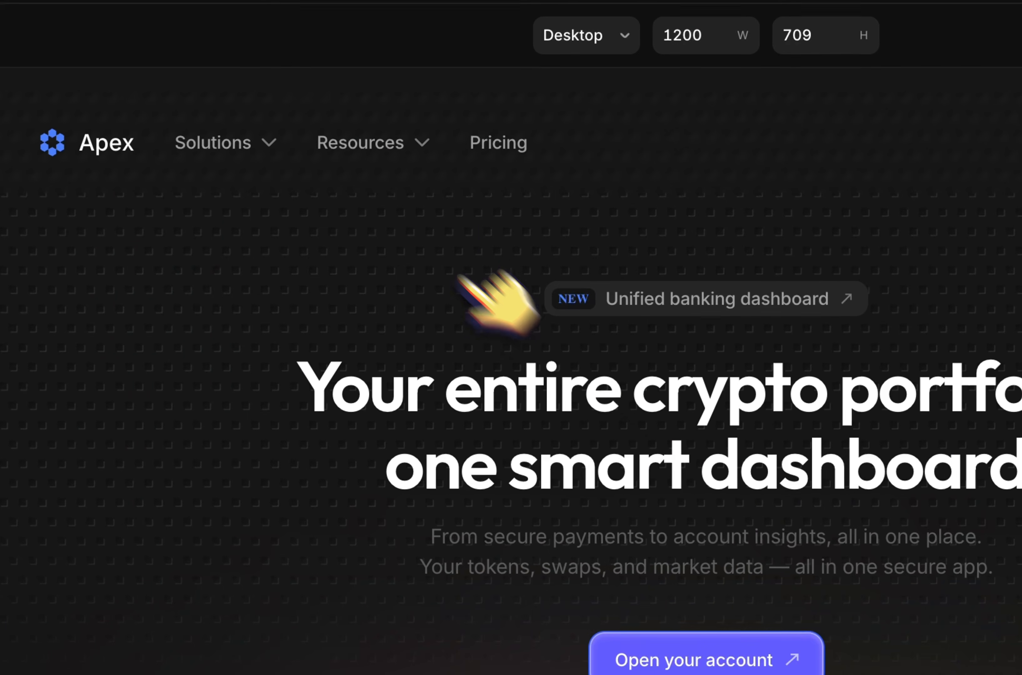
# Check the dropdown in the preview, leave it and add a Hover state to the Dropdown Items component's default variant
pyautogui.moveTo(504, 223)
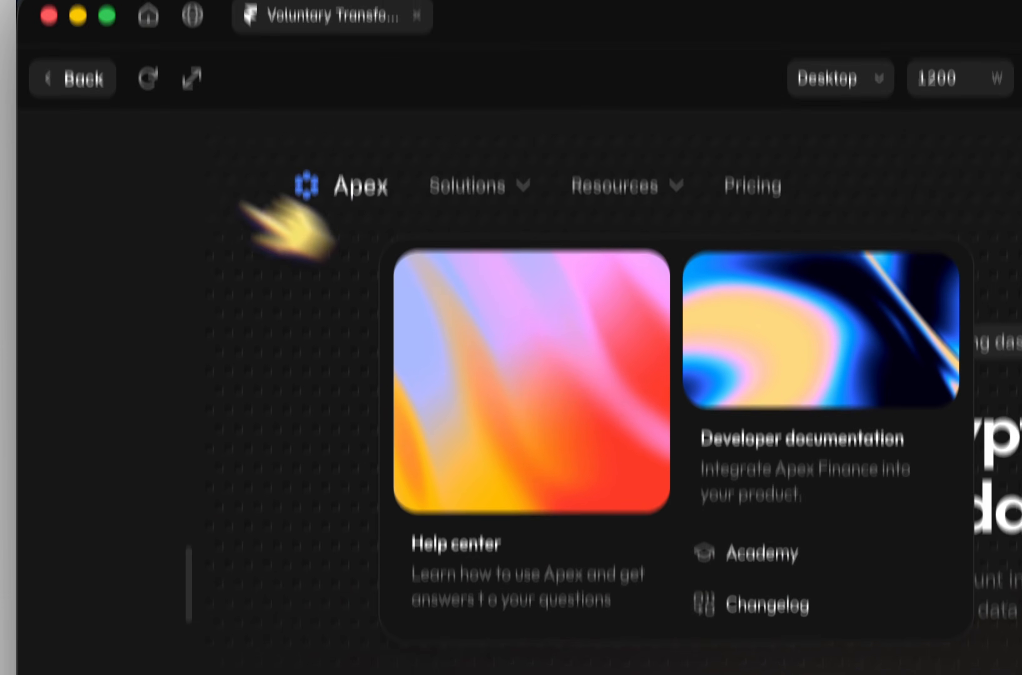
pyautogui.click(47, 87)
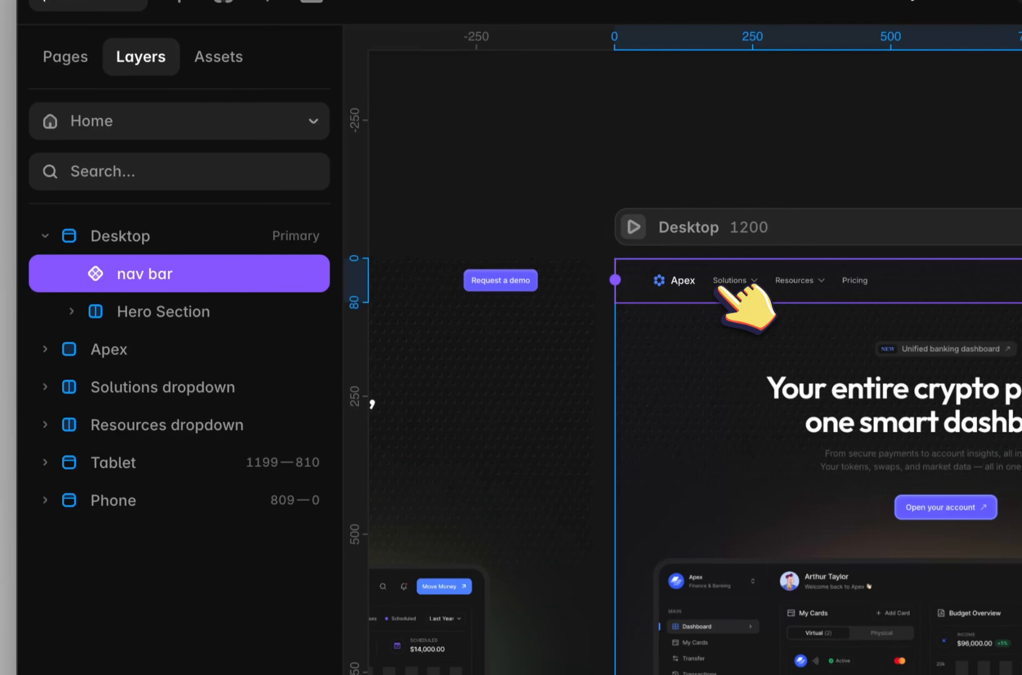
pyautogui.doubleClick(719, 284)
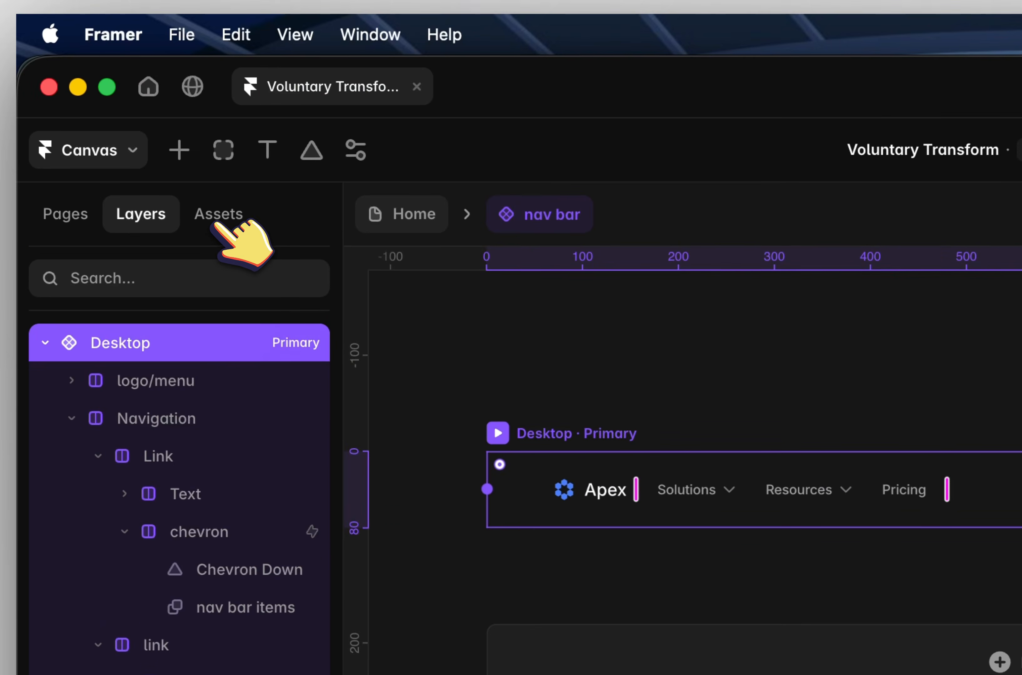
pyautogui.click(218, 52)
pyautogui.click(162, 524)
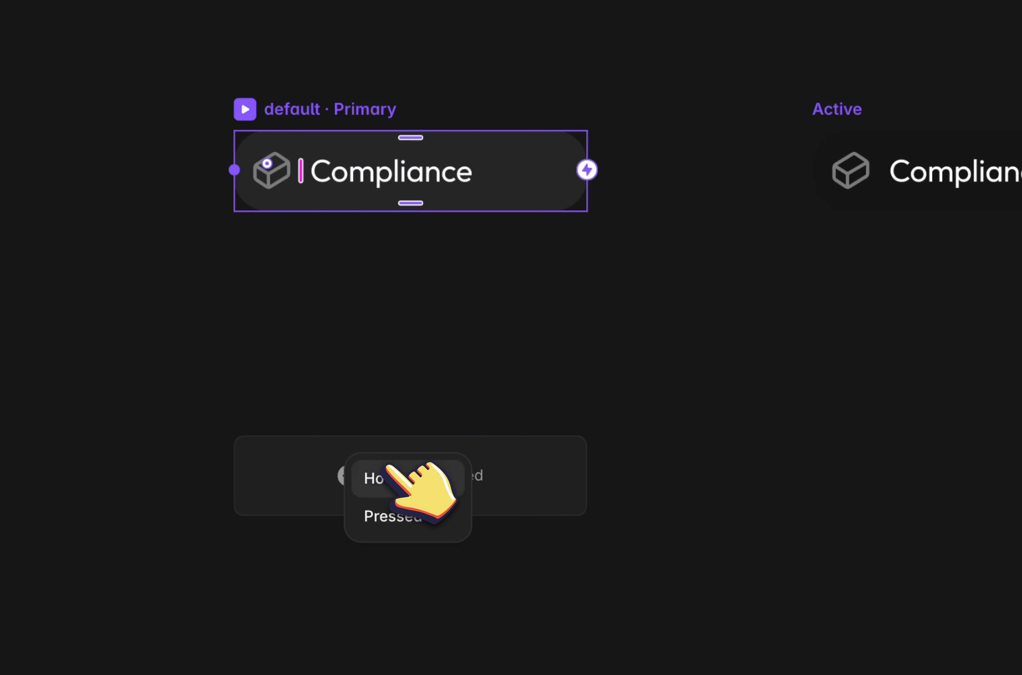
pyautogui.click(387, 467)
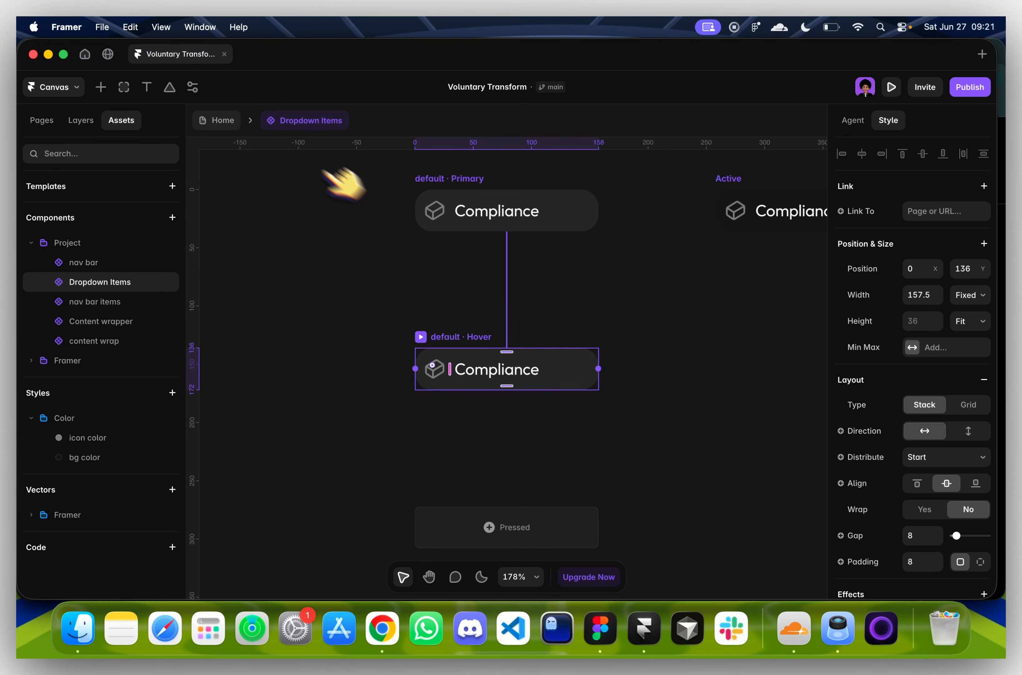
# Give the default Hover variant an inside box shadow and return to the Home page
pyautogui.scroll(-10, 947, 513)
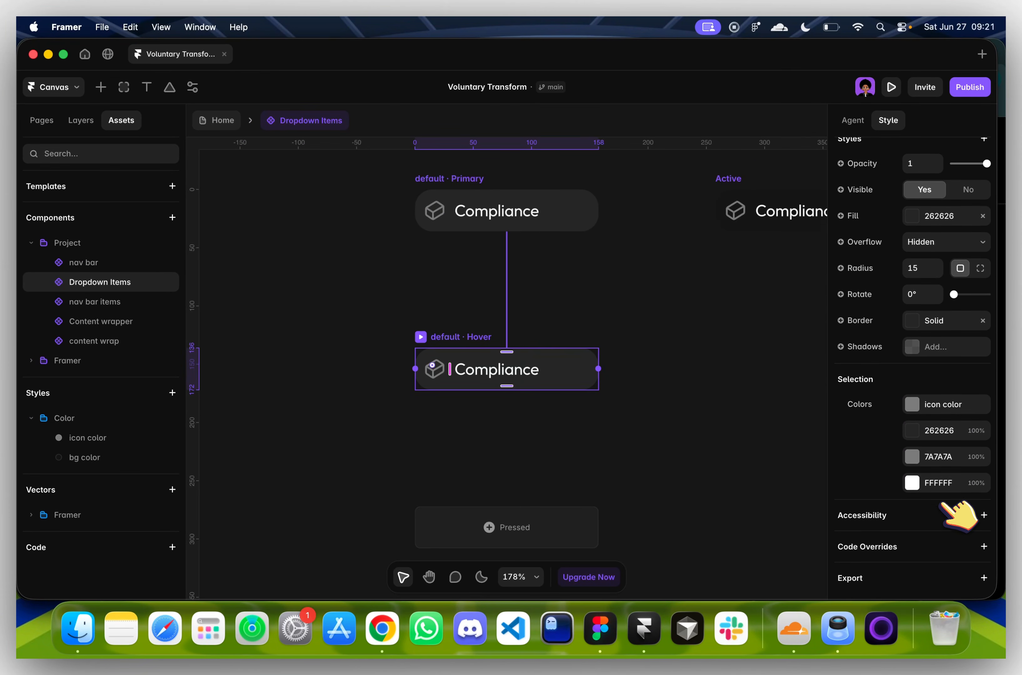
pyautogui.scroll(1, 940, 461)
pyautogui.click(914, 370)
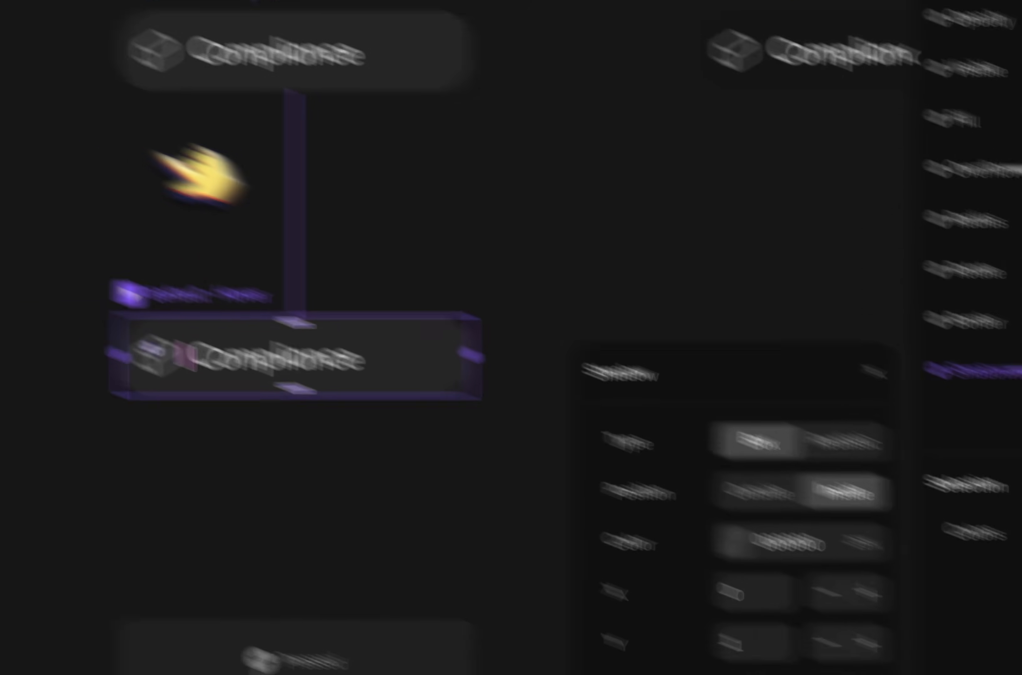
pyautogui.click(160, 155)
pyautogui.click(322, 101)
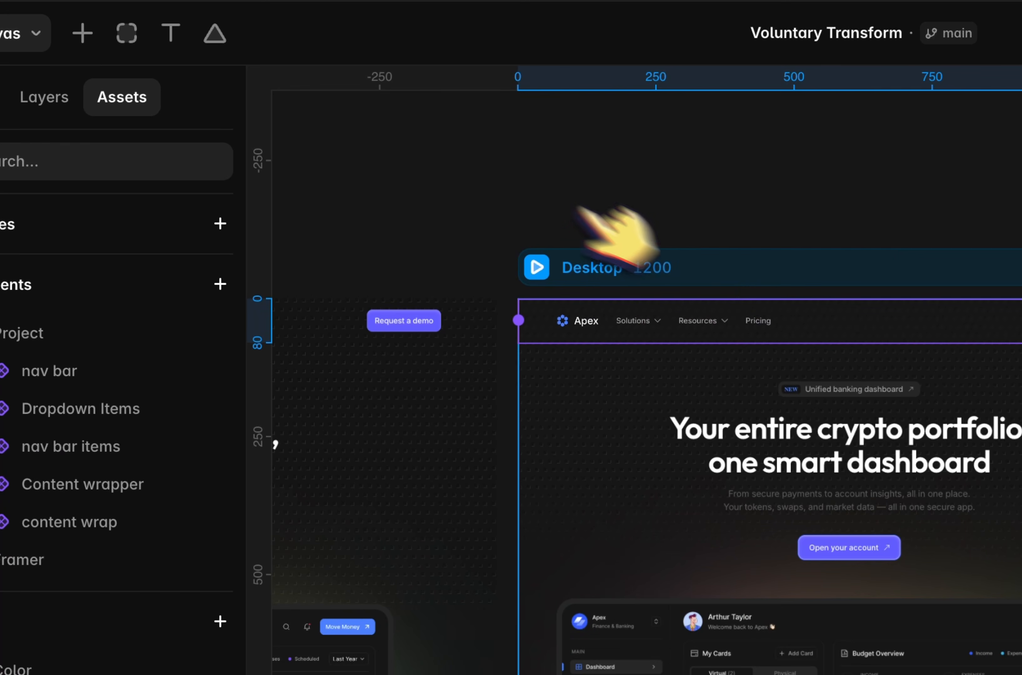
# Preview the Home page's Desktop breakpoint to check the dropdown items, and return to the canvas
pyautogui.click(537, 267)
pyautogui.moveTo(583, 140)
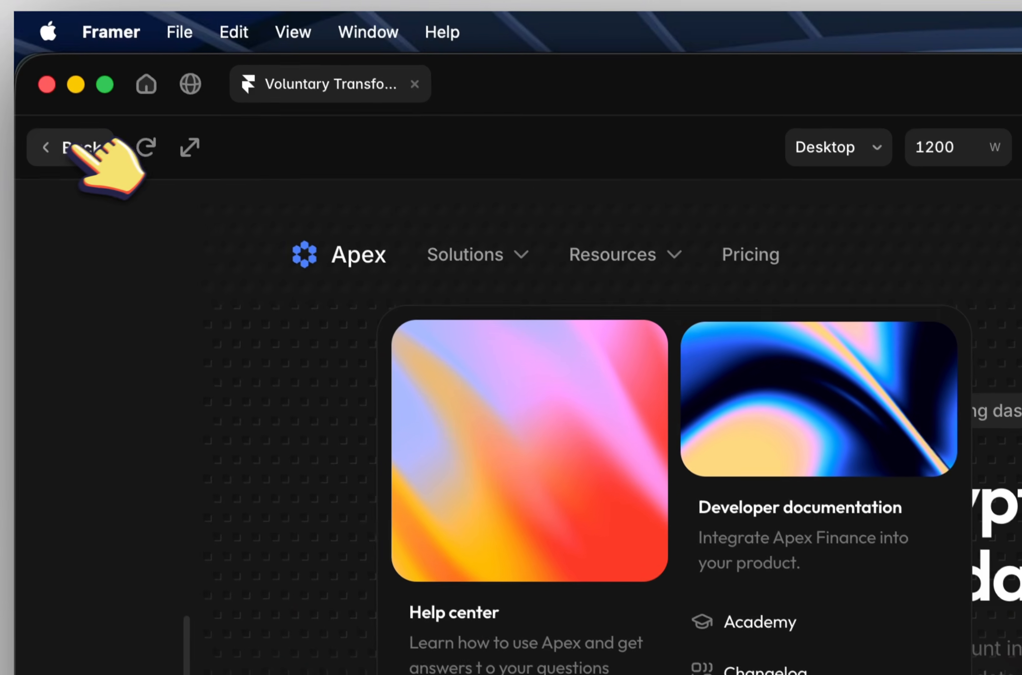
pyautogui.click(74, 147)
# Reopen the Dropdown Items component and copy the style of its default Hover variant
pyautogui.doubleClick(735, 303)
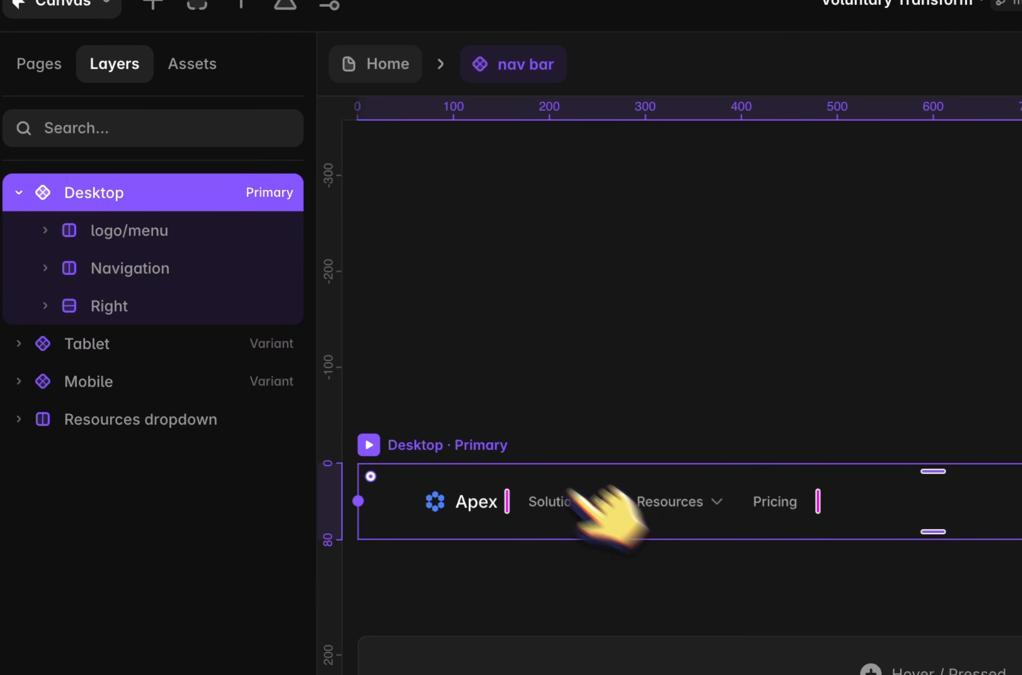
pyautogui.click(192, 63)
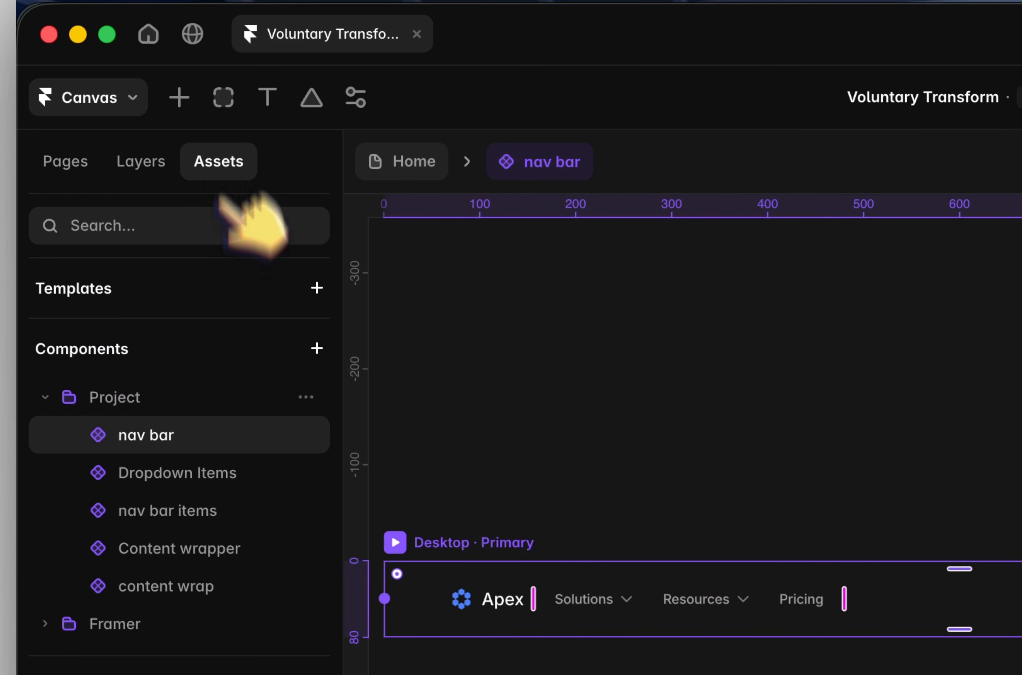
pyautogui.click(184, 477)
pyautogui.click(835, 561)
pyautogui.rightClick(832, 559)
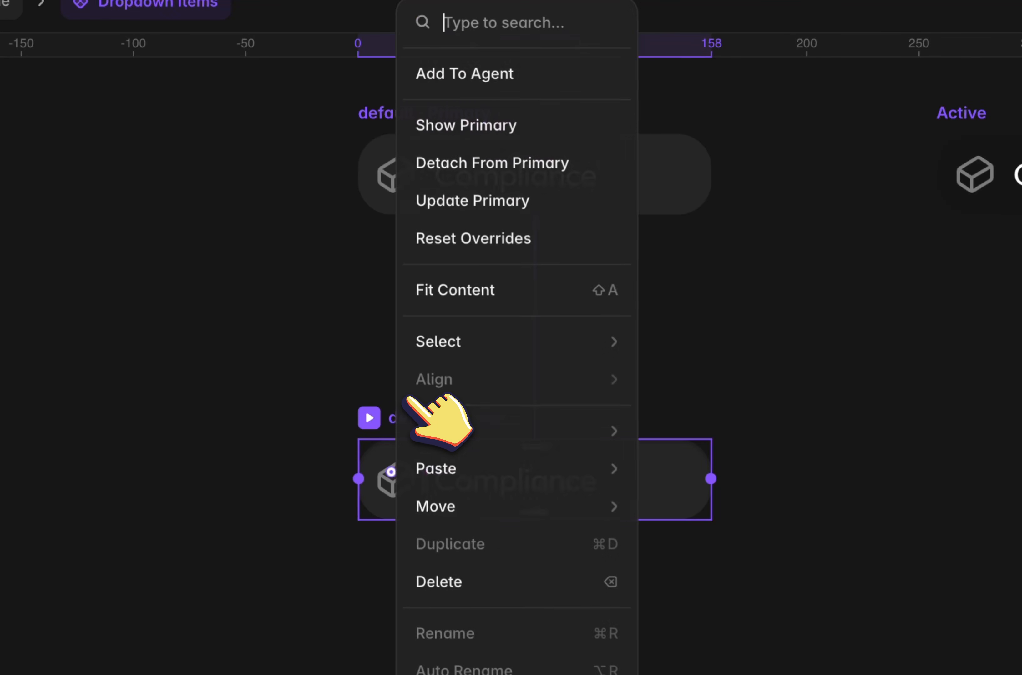
pyautogui.moveTo(491, 424)
pyautogui.click(729, 468)
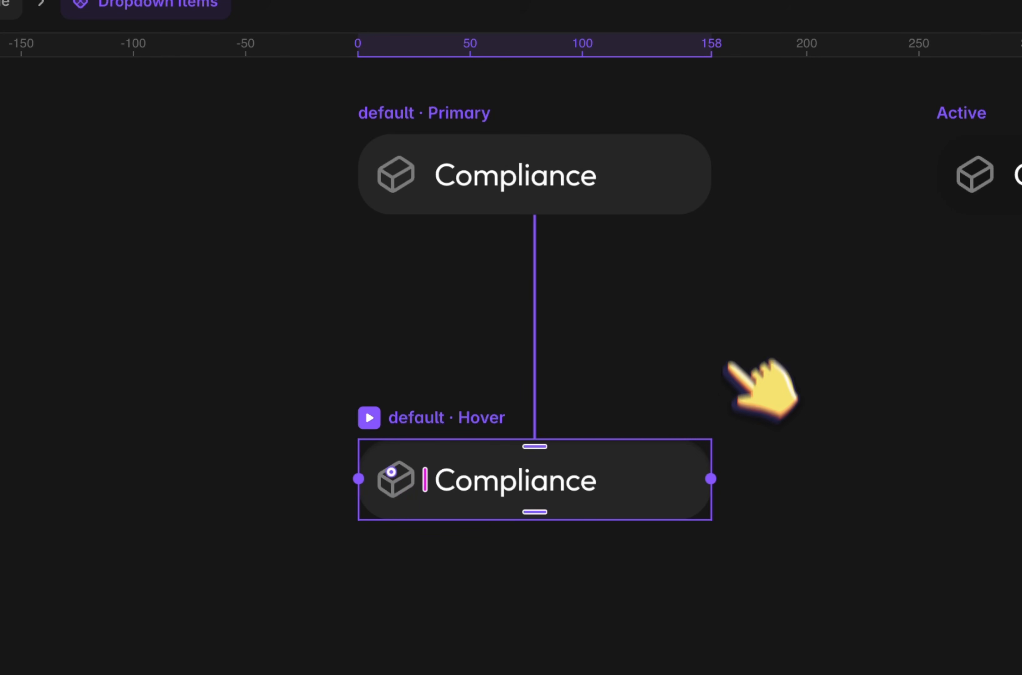
# Add a Hover state to the Active variant and paste the copied style onto it
pyautogui.hscroll(5, 764, 384)
pyautogui.click(684, 202)
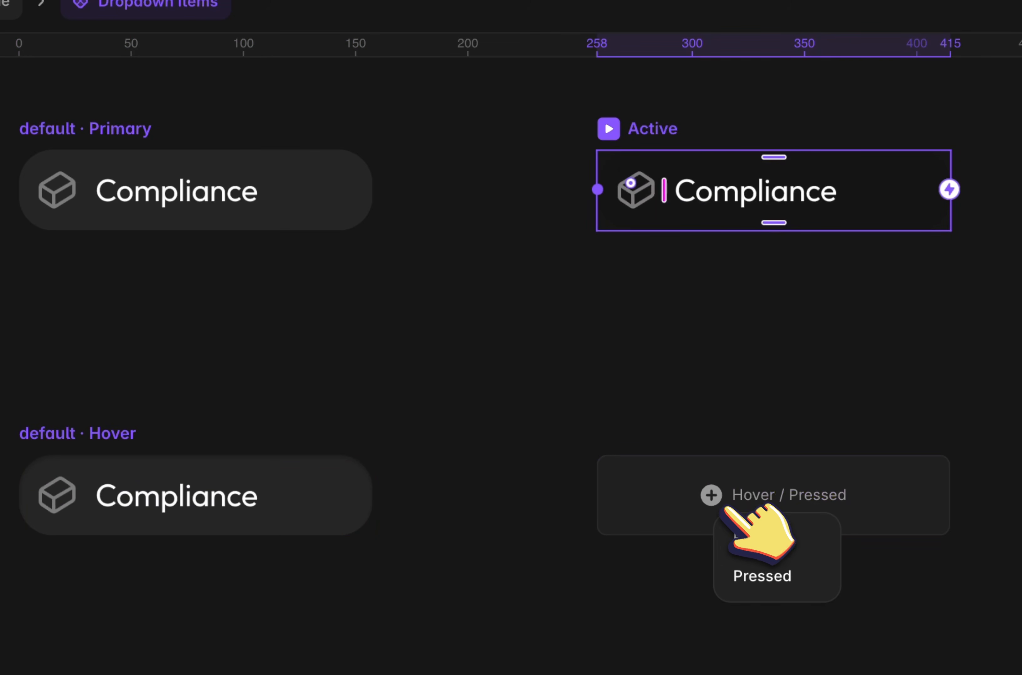
pyautogui.click(758, 535)
pyautogui.rightClick(437, 411)
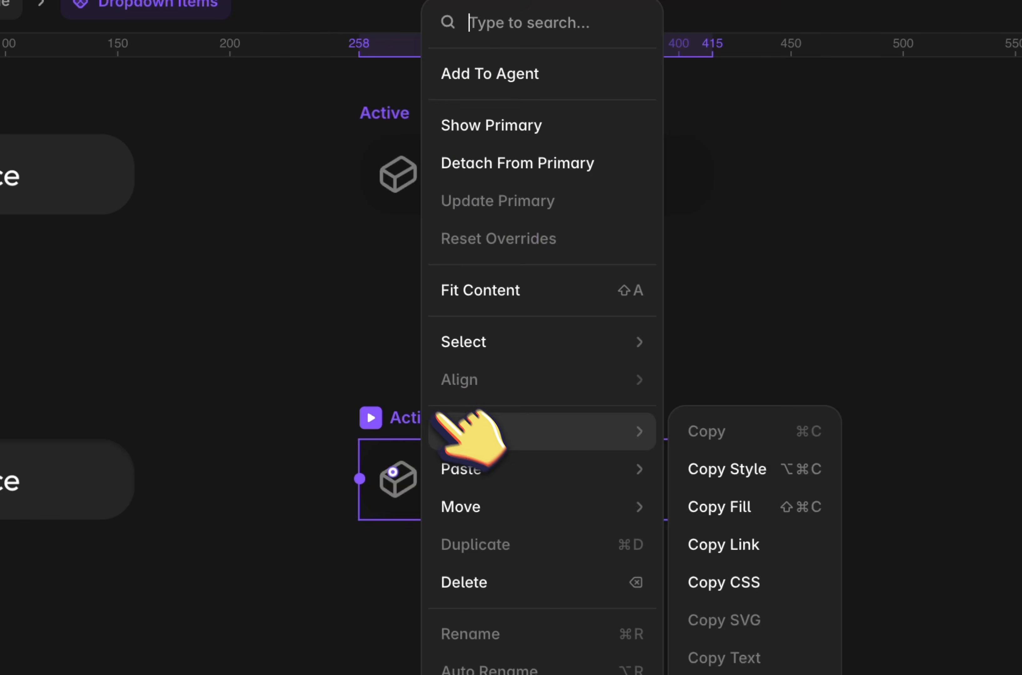
pyautogui.moveTo(478, 485)
pyautogui.click(702, 505)
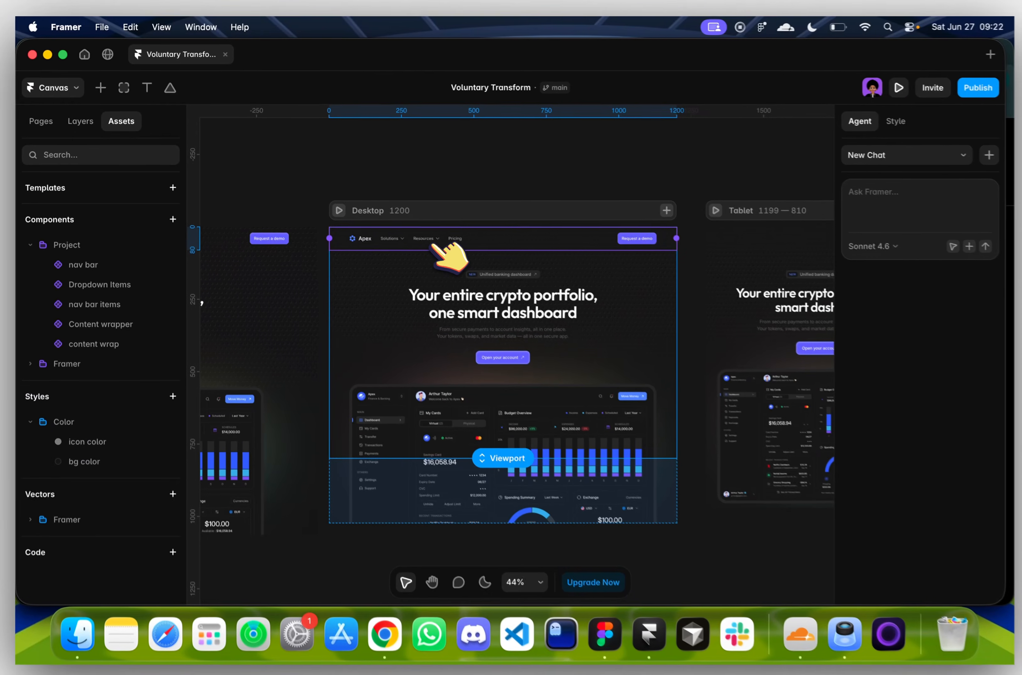
# Preview the Home page, check the Resources and Solutions dropdowns with their item hover states, and return to the canvas
pyautogui.press('super+p')
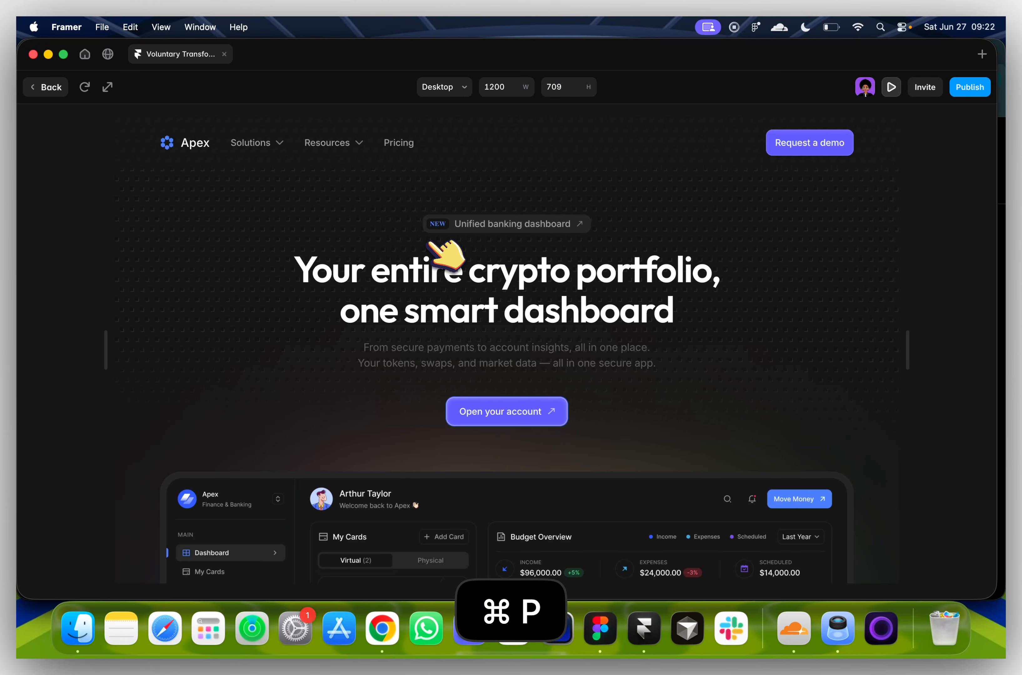
pyautogui.click(358, 144)
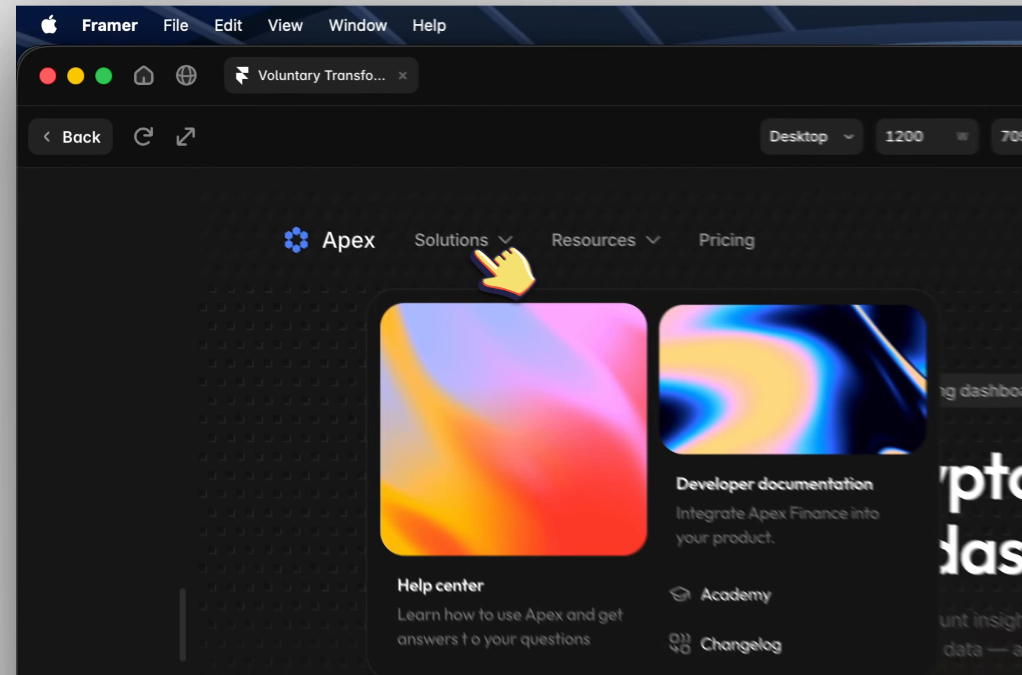
pyautogui.moveTo(281, 142)
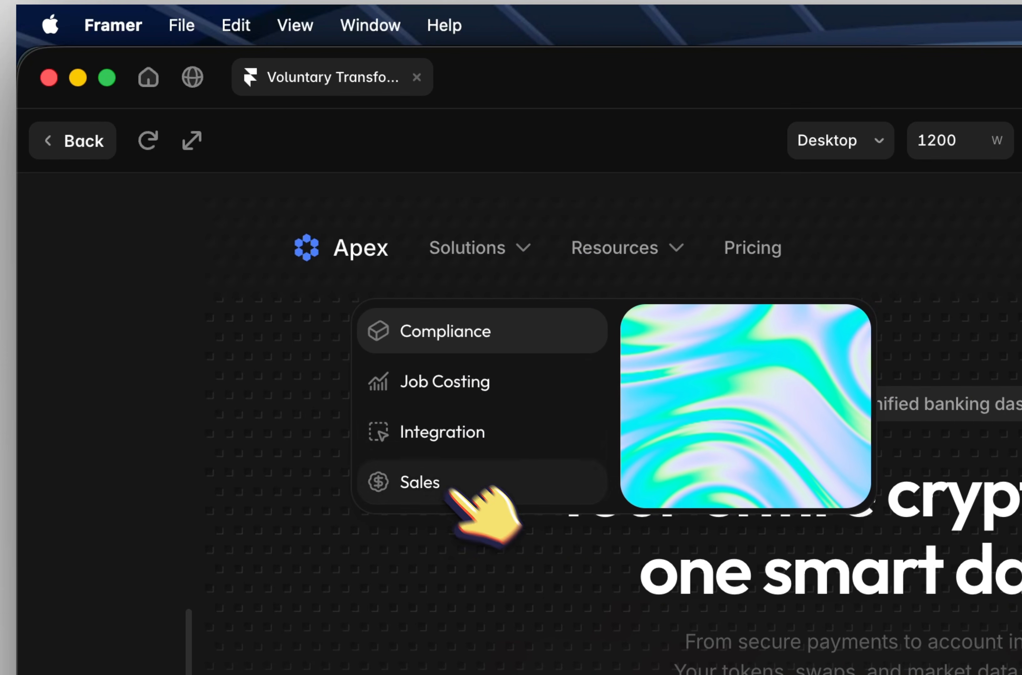
pyautogui.click(107, 155)
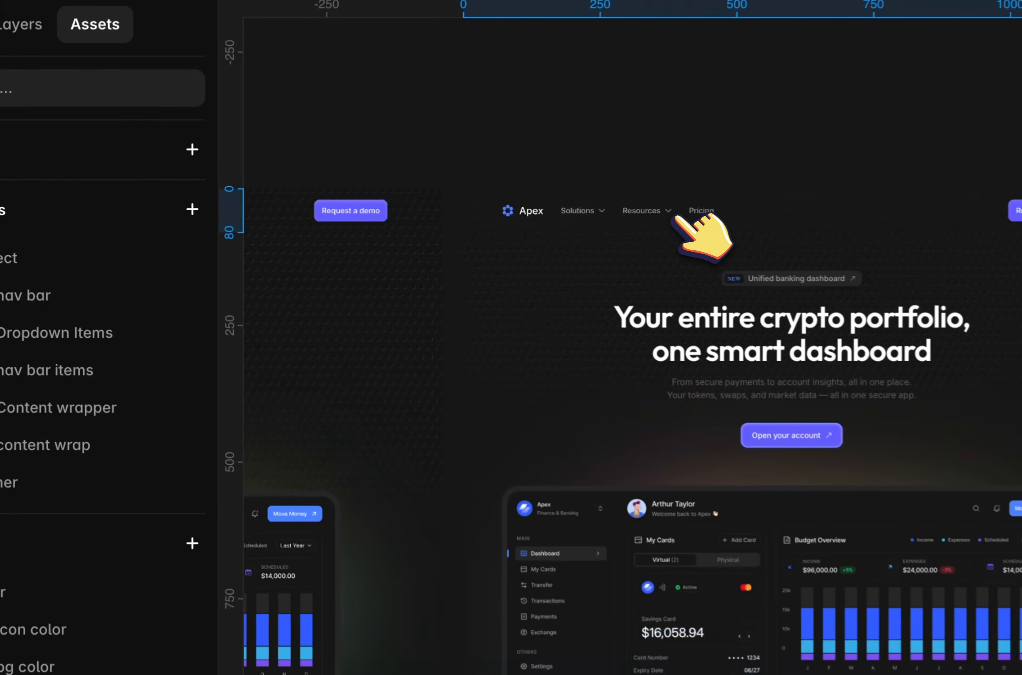
# In the nav bar component, set the Solutions overlay's Dismiss option to Auto and leave overlay editing
pyautogui.doubleClick(437, 220)
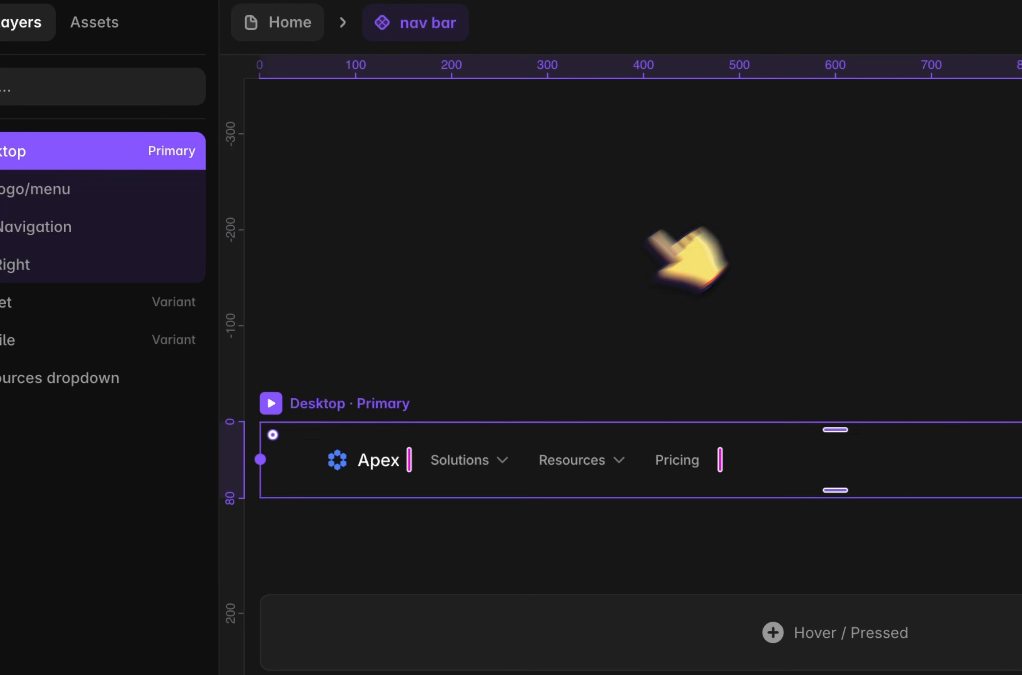
pyautogui.click(494, 377)
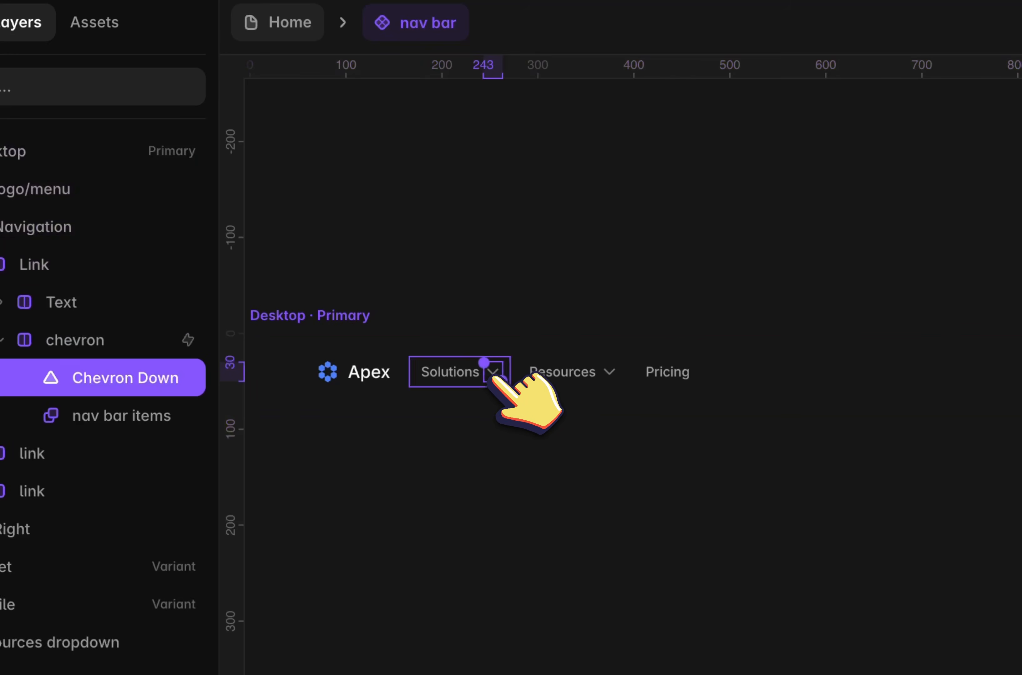
pyautogui.click(251, 372)
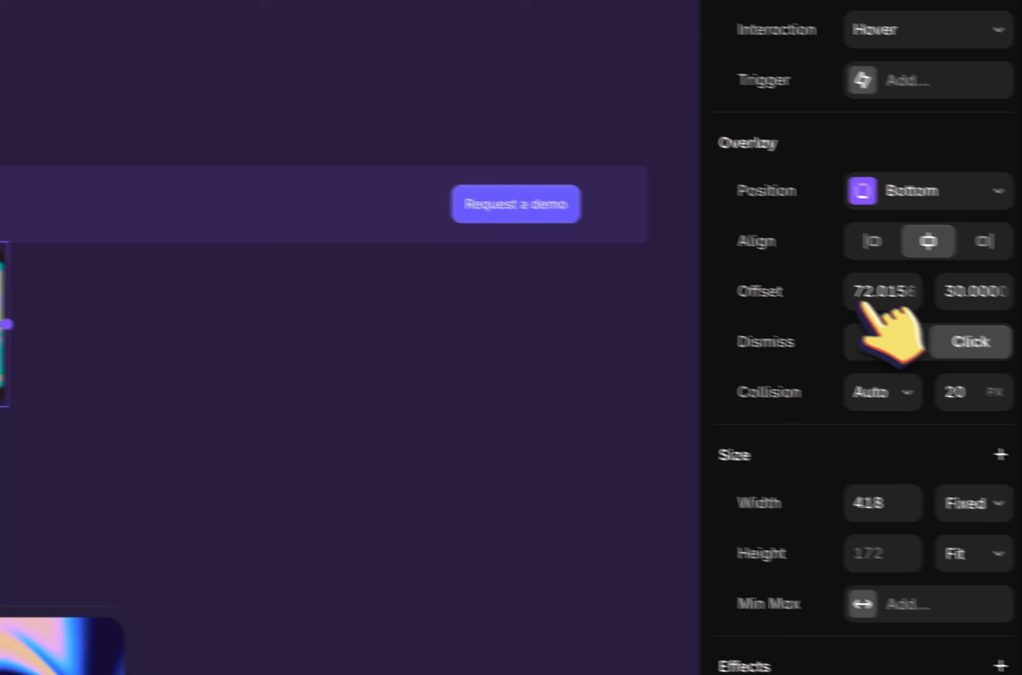
pyautogui.scroll(-2, 859, 307)
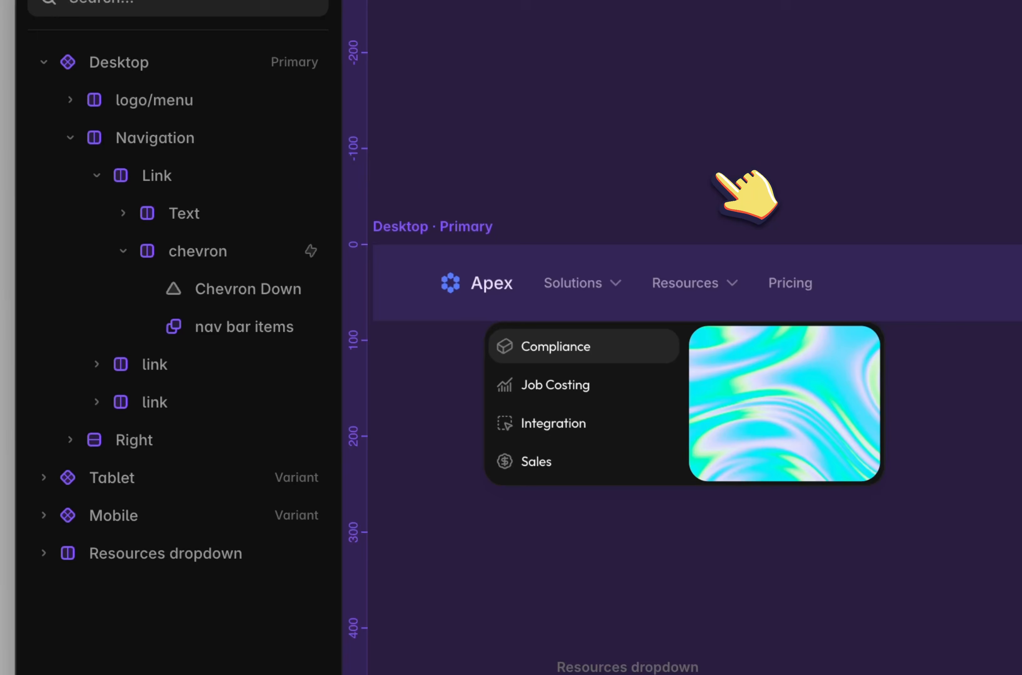
pyautogui.click(715, 174)
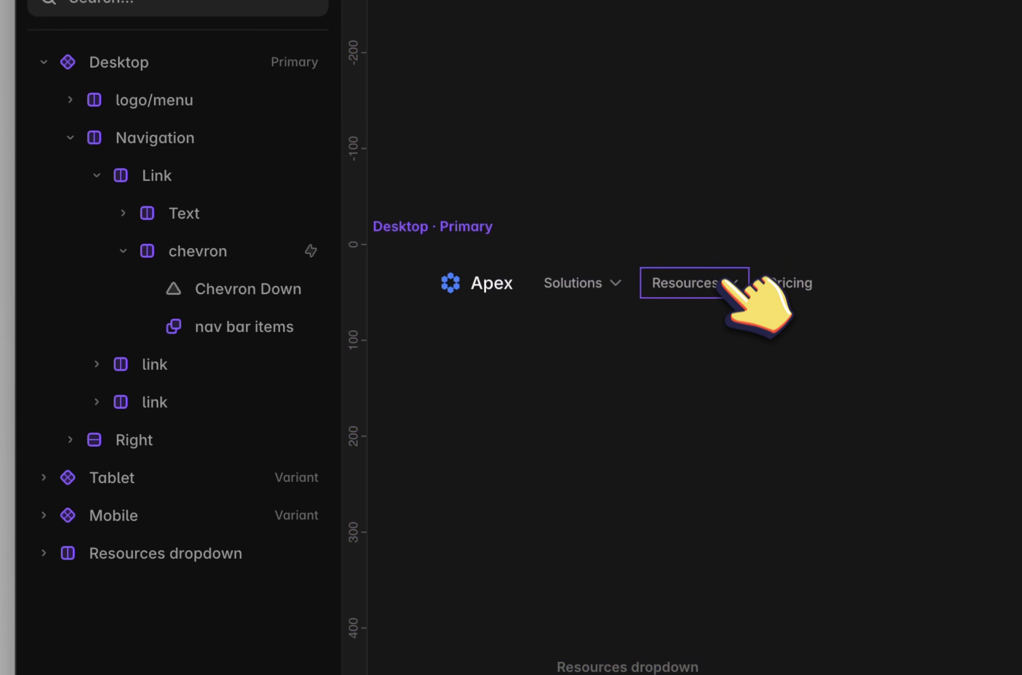
# Set the Resources overlay's Dismiss option to Auto and leave overlay editing
pyautogui.click(719, 287)
pyautogui.click(245, 516)
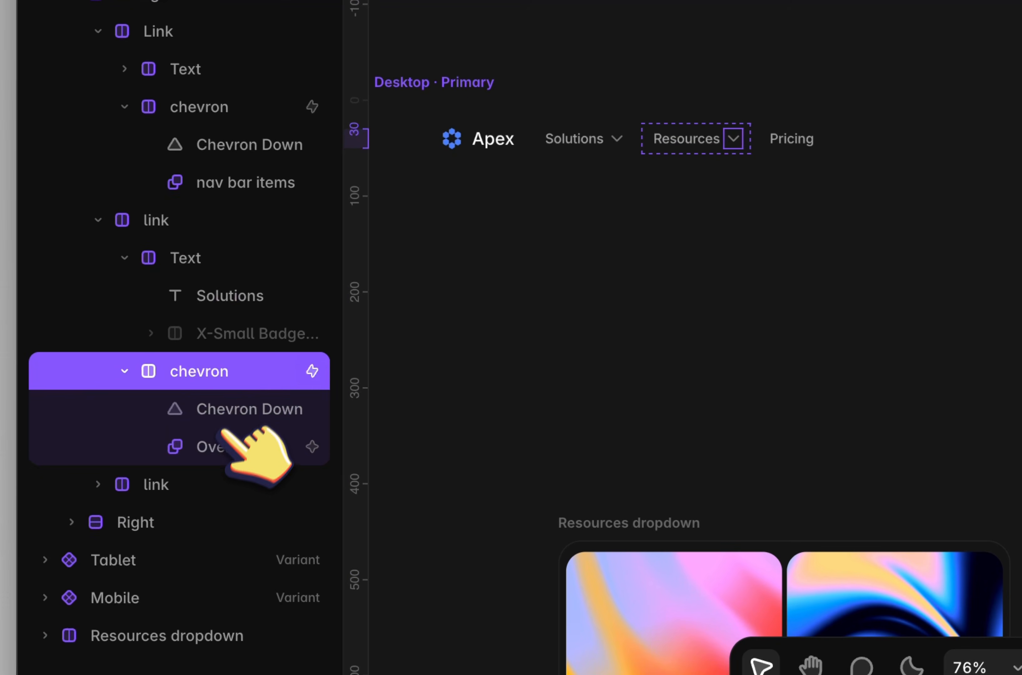
pyautogui.click(243, 590)
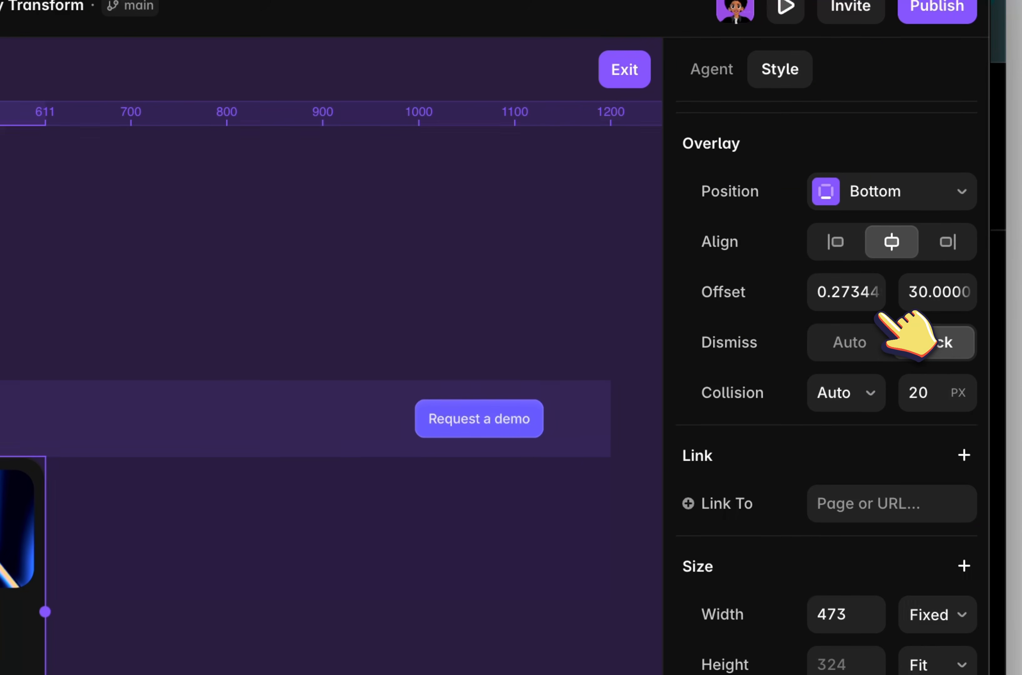
pyautogui.click(959, 310)
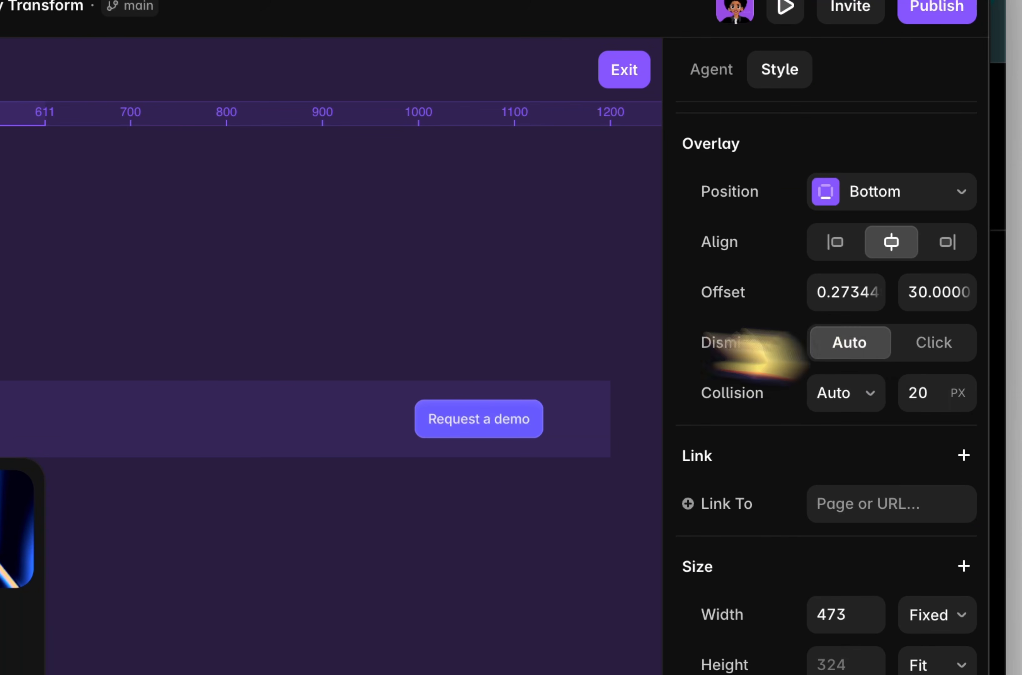
pyautogui.click(403, 274)
pyautogui.scroll(-5, 541, 455)
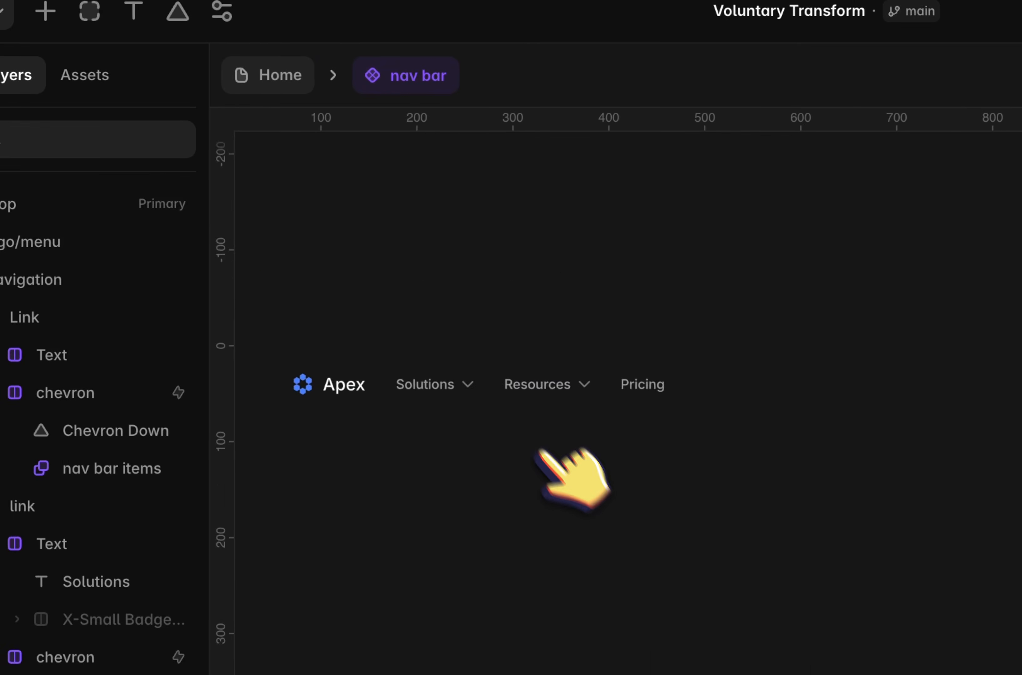
# Create a new variant from the nav bar's Tablet variant, place it below at X 1300, Y 171, and name it Tablet dropdown
pyautogui.click(280, 512)
pyautogui.hscroll(15, 277, 509)
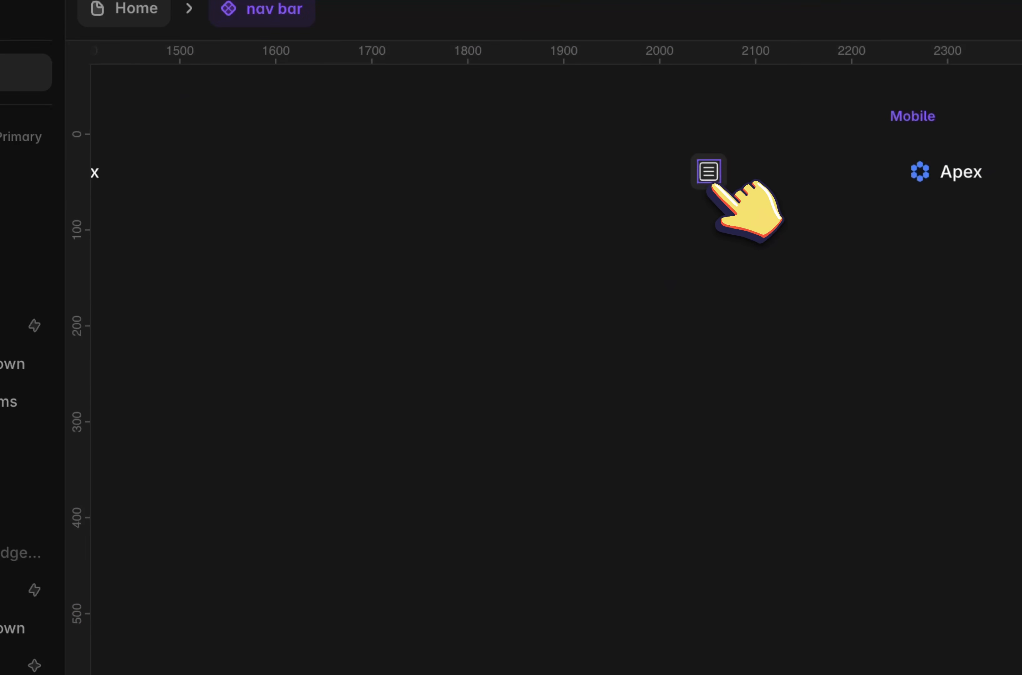
pyautogui.scroll(-3, 708, 186)
pyautogui.hscroll(-2, 325, 175)
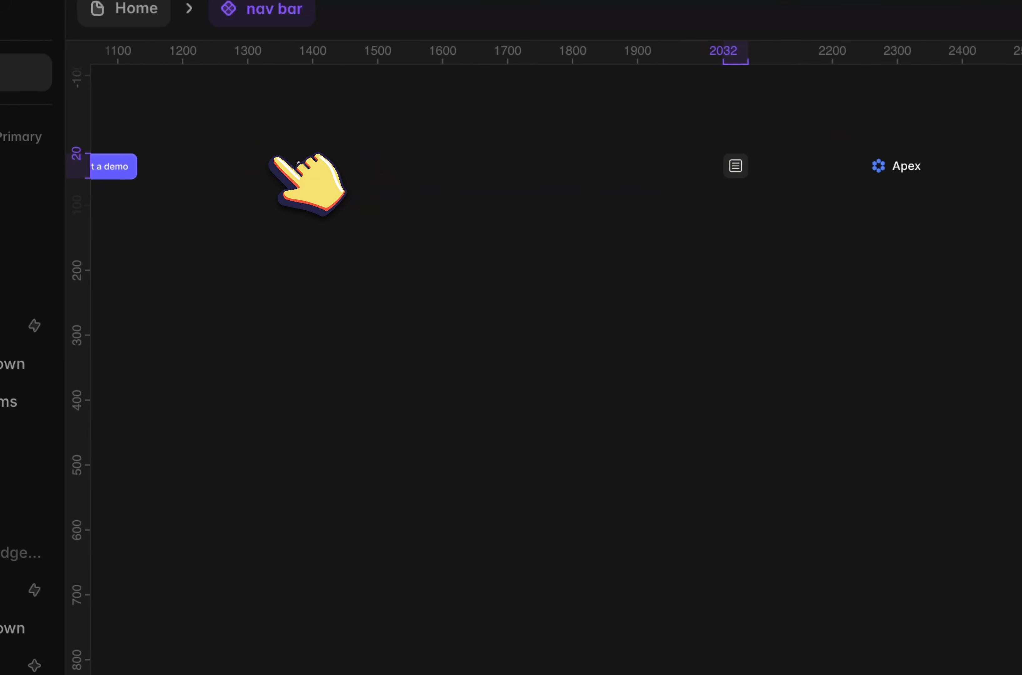
pyautogui.click(283, 123)
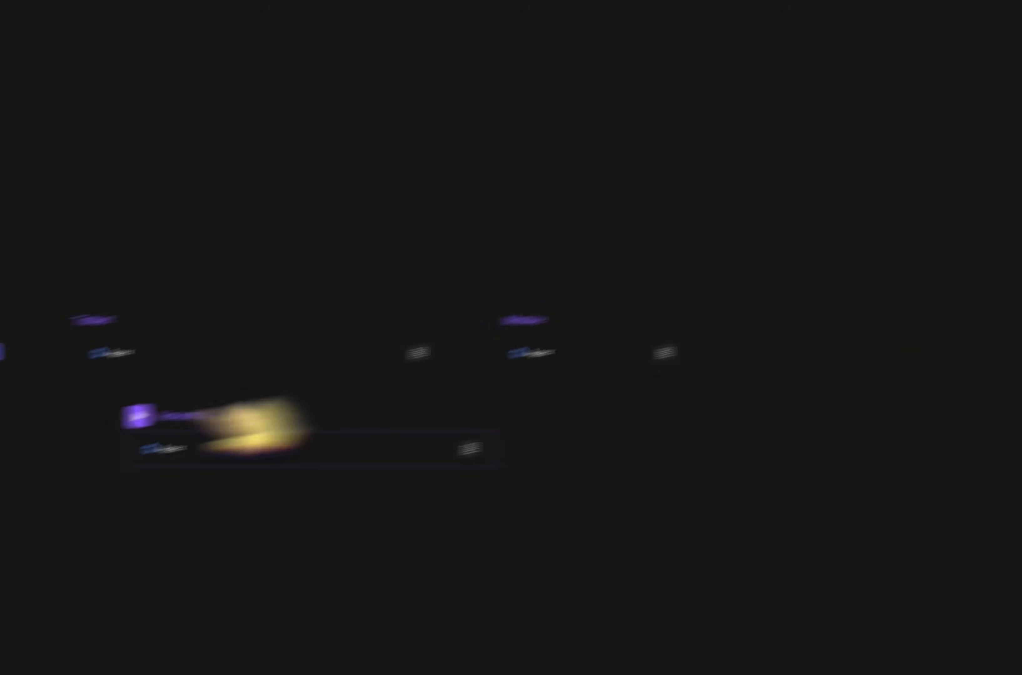
pyautogui.moveTo(452, 328); pyautogui.dragTo(459, 324)
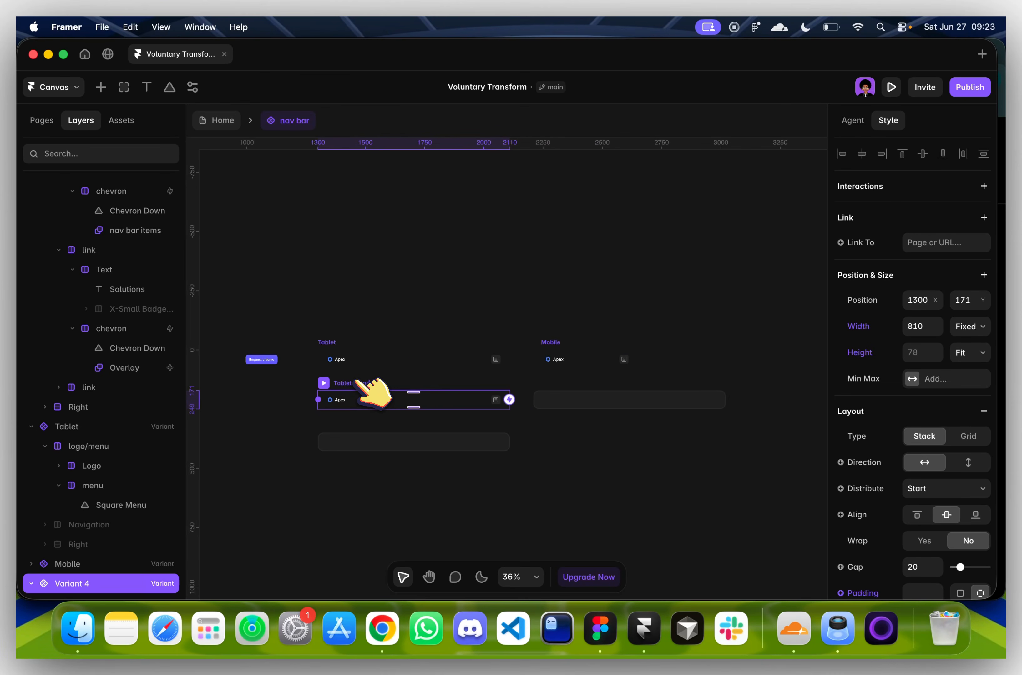
pyautogui.hotkey('shift', '2')
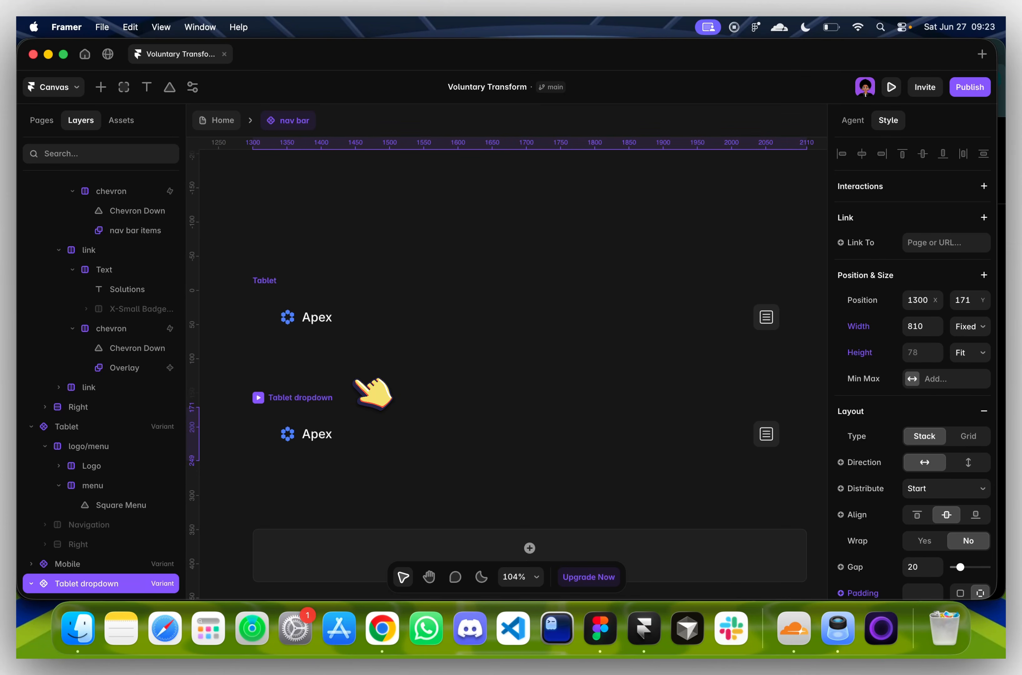
pyautogui.scroll(-1, 355, 381)
pyautogui.scroll(-3, 355, 380)
pyautogui.scroll(-1, 601, 390)
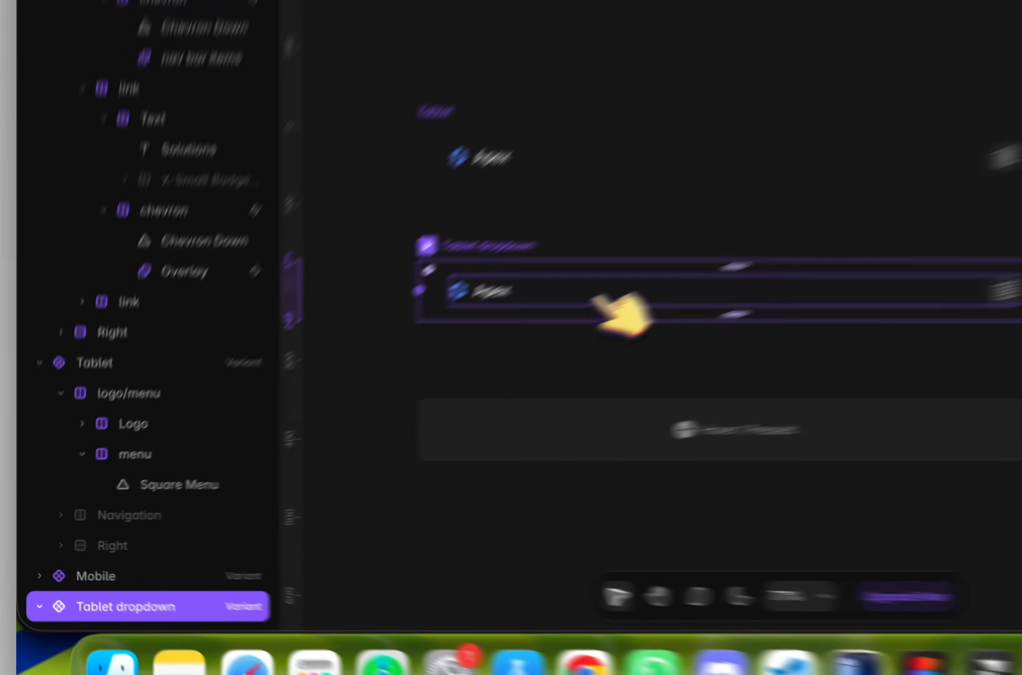
# Make the Navigation and Right layers visible in the Tablet dropdown variant
pyautogui.doubleClick(390, 384)
pyautogui.click(324, 354)
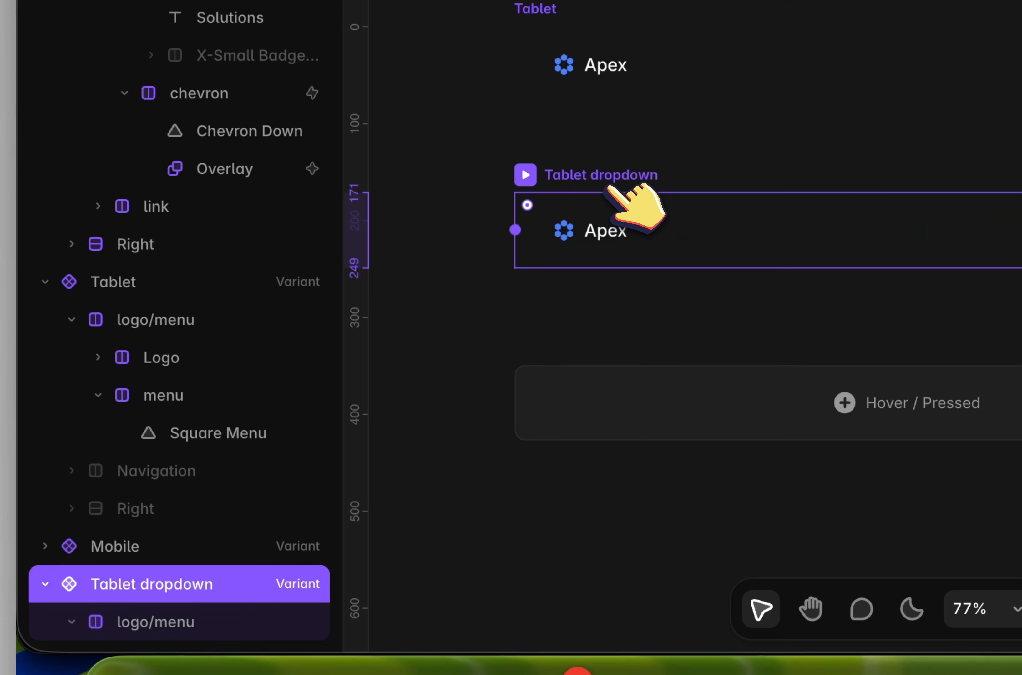
pyautogui.click(649, 219)
pyautogui.scroll(-3, 193, 544)
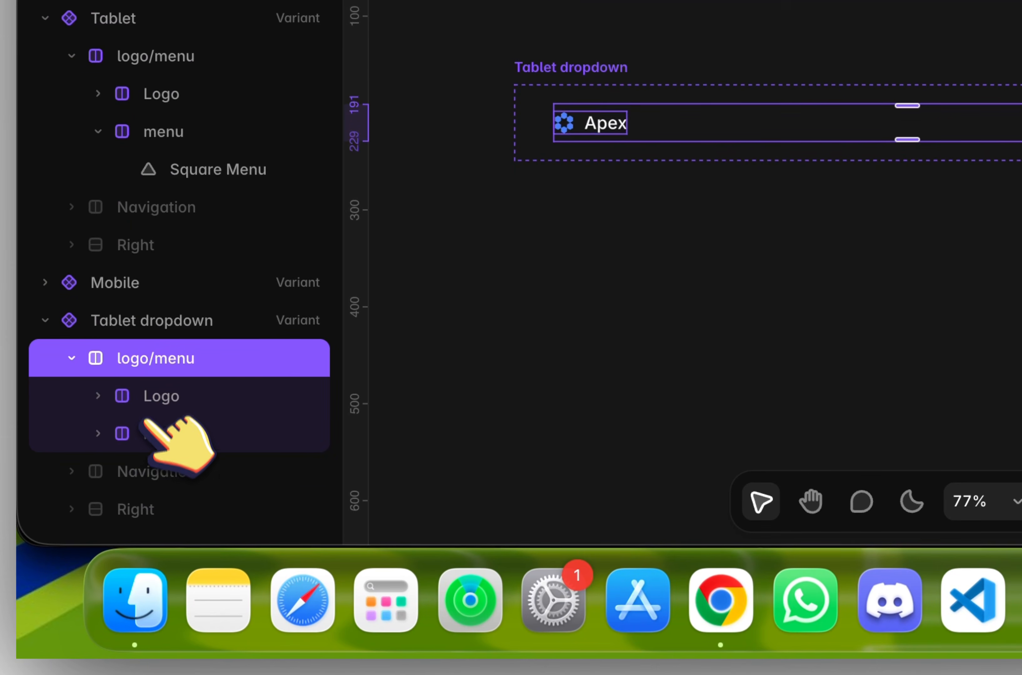
pyautogui.click(142, 470)
pyautogui.keyDown('shift'); pyautogui.click(164, 508); pyautogui.keyUp('shift')
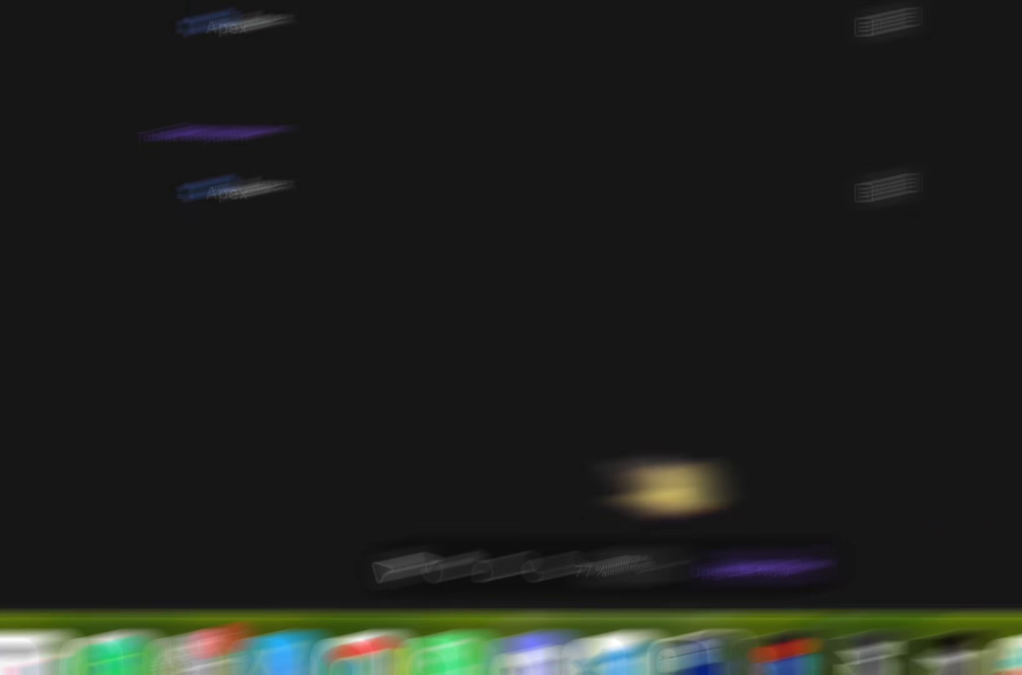
pyautogui.scroll(-2, 860, 358)
pyautogui.click(846, 372)
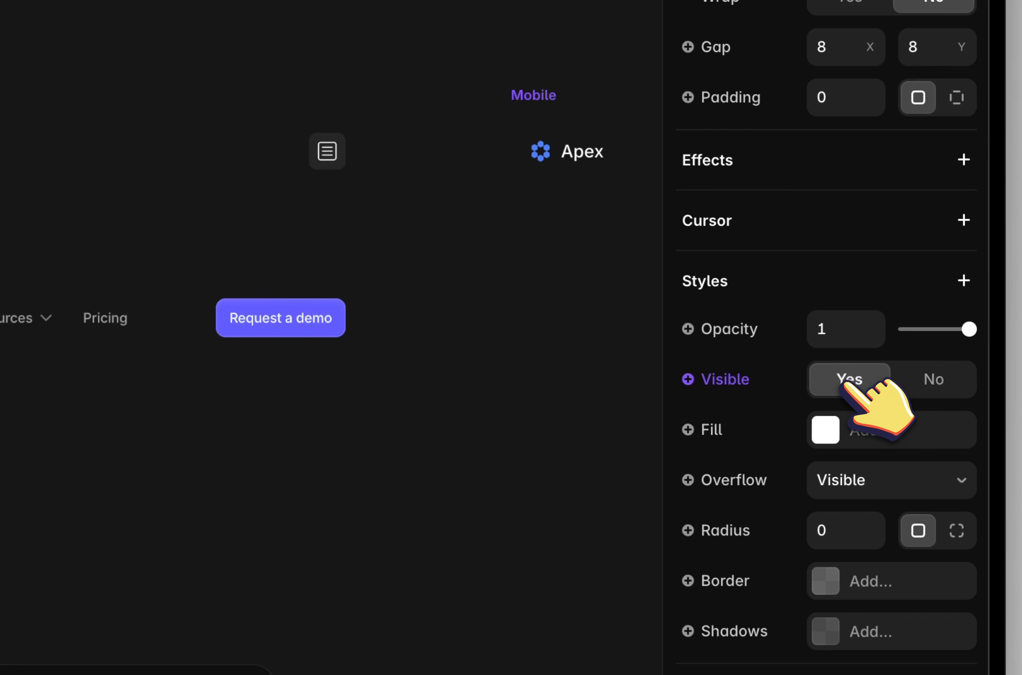
# Wrap the Desktop variant's logo/menu, Navigation and Right layers in a stack and name it Container wrapper
pyautogui.click(119, 531)
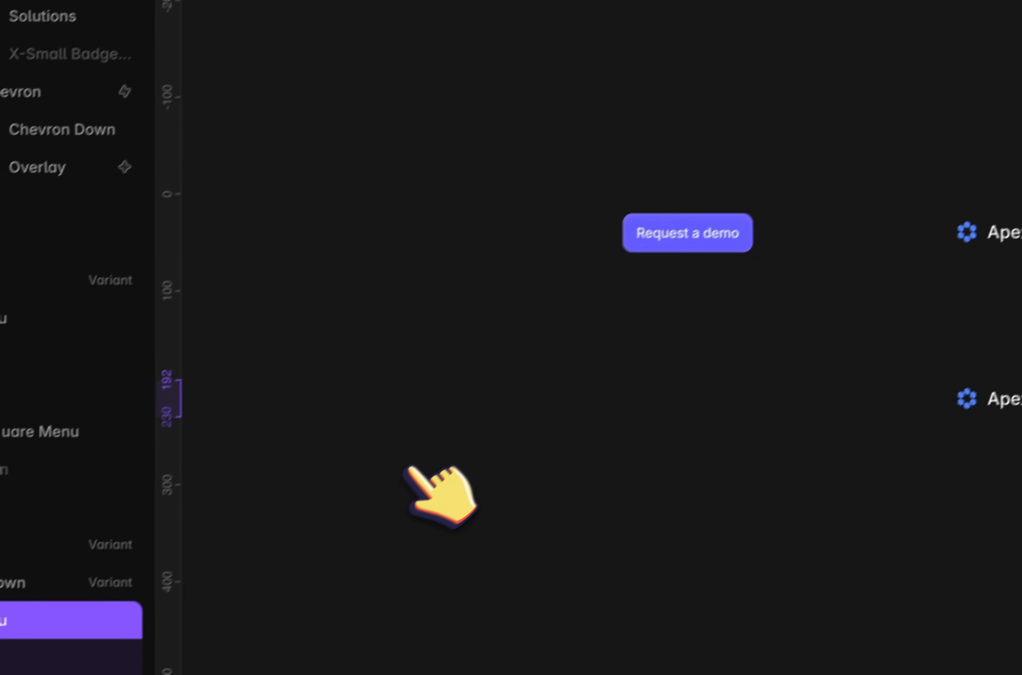
pyautogui.hscroll(-10, 407, 469)
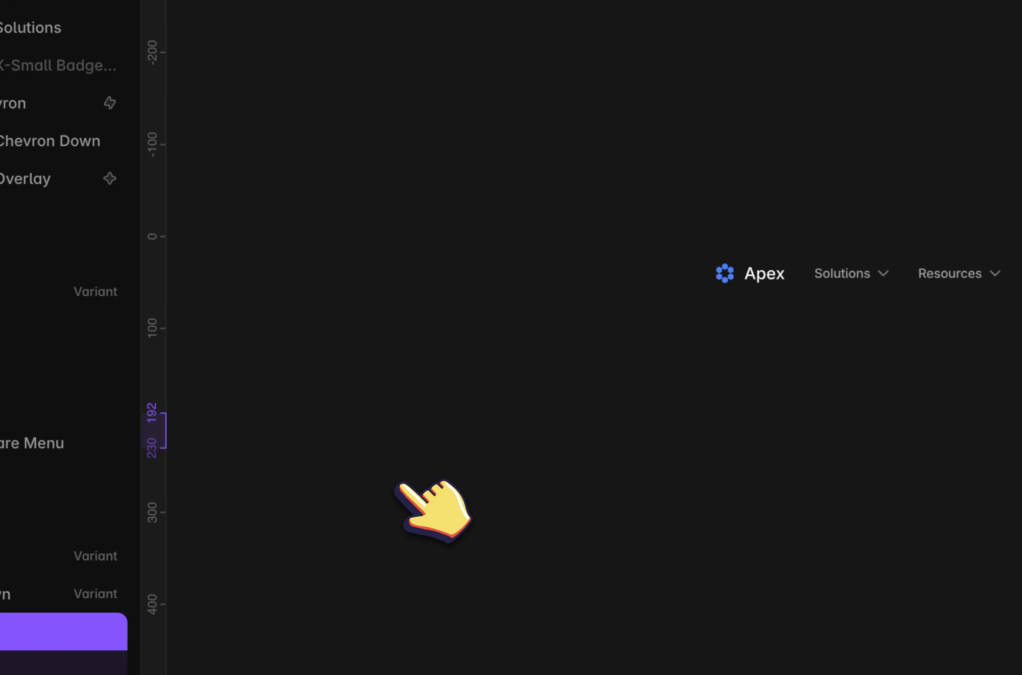
pyautogui.click(436, 452)
pyautogui.click(703, 222)
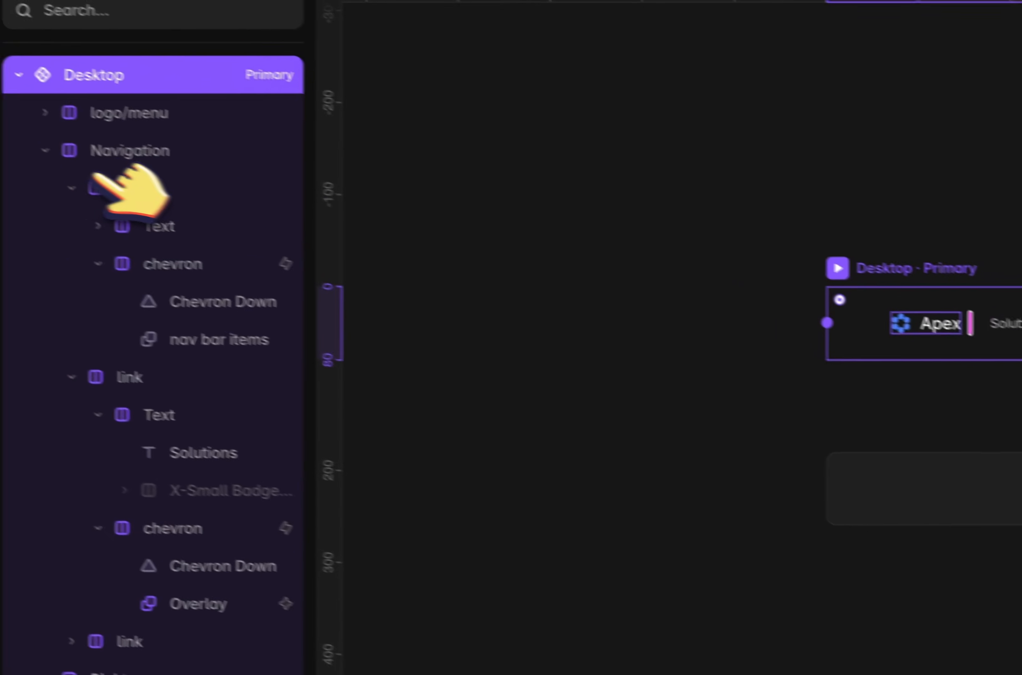
pyautogui.click(72, 160)
pyautogui.click(106, 195)
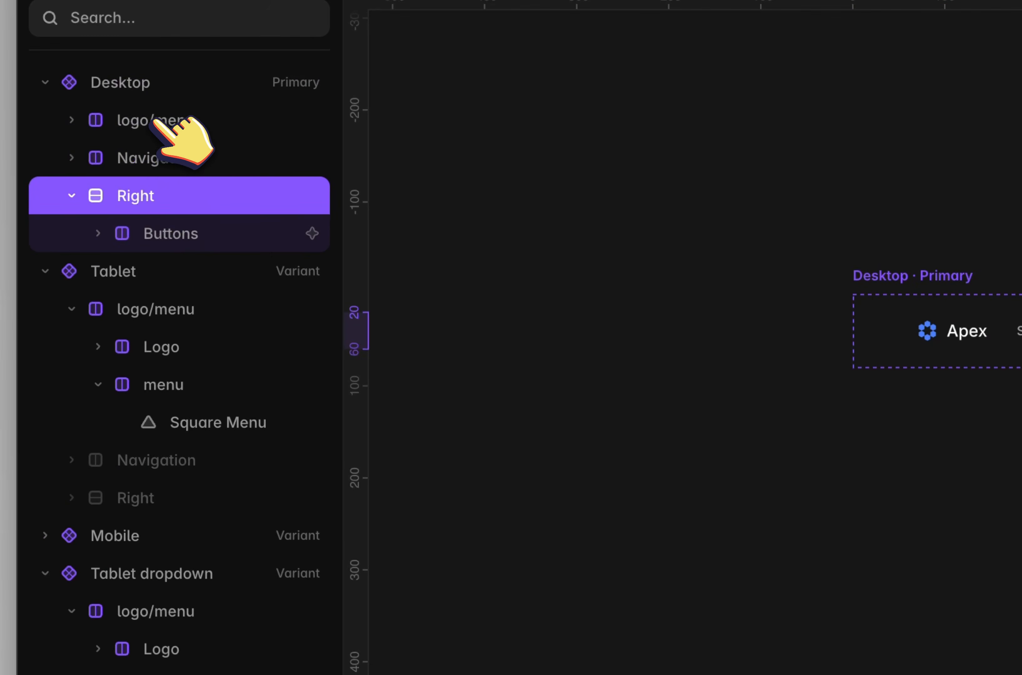
pyautogui.keyDown('shift'); pyautogui.click(173, 123); pyautogui.keyUp('shift')
pyautogui.rightClick(153, 120)
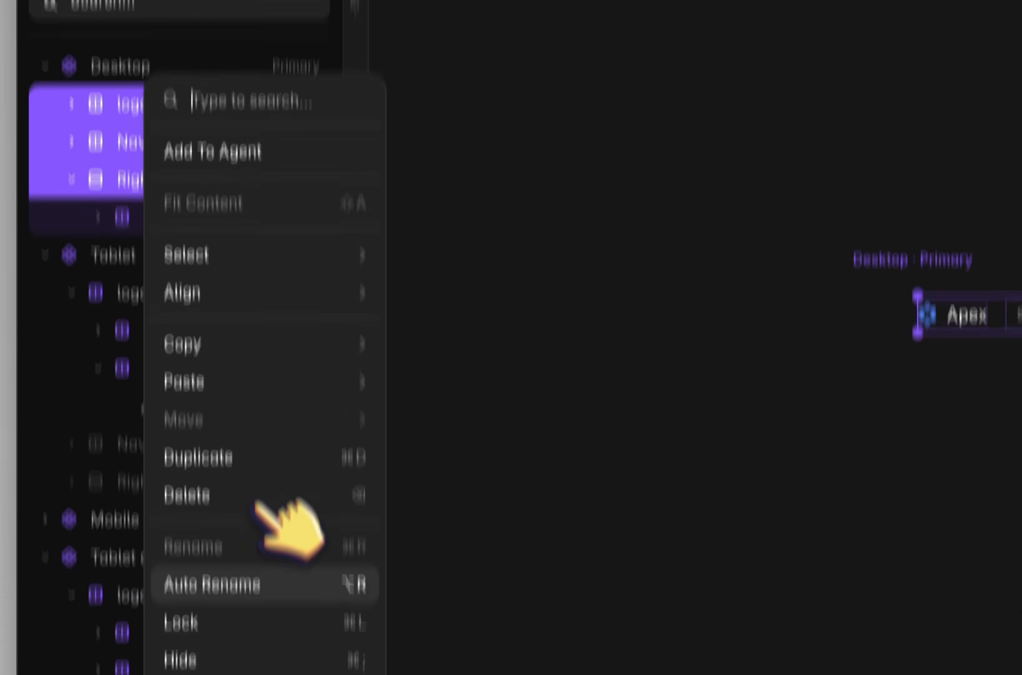
pyautogui.click(259, 548)
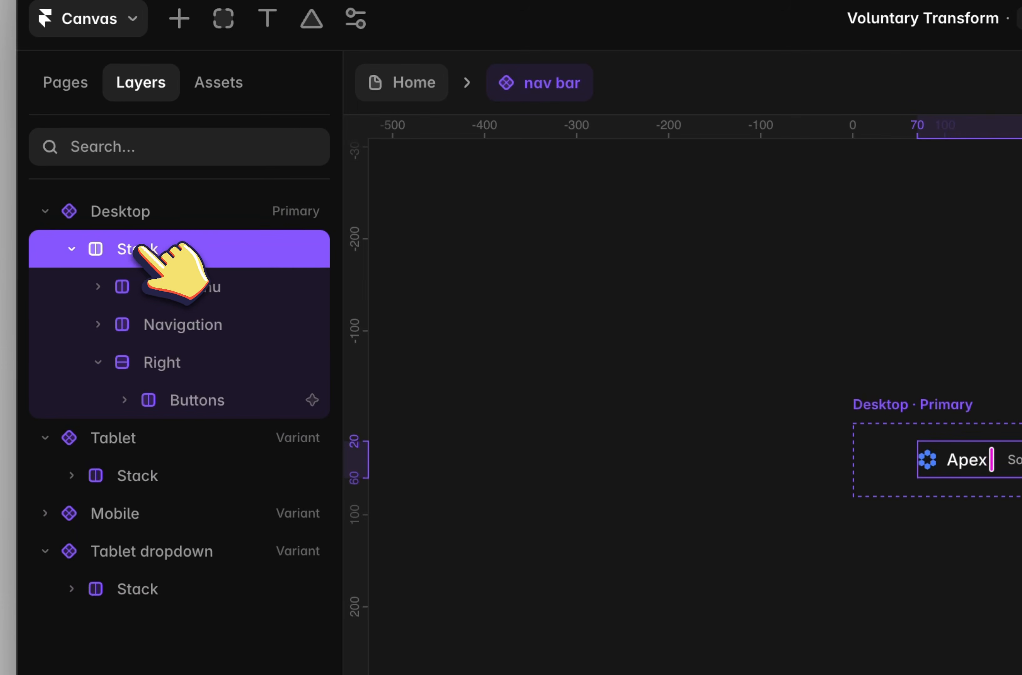
pyautogui.doubleClick(140, 162)
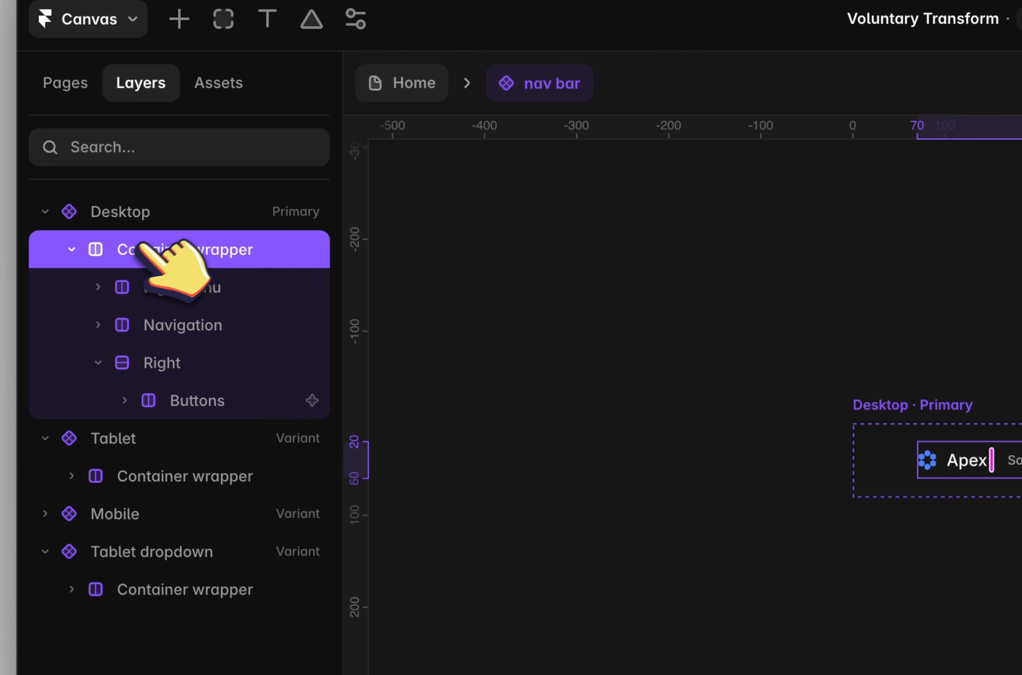
# Give the Desktop variant's Container wrapper a fixed maximum width of 1500
pyautogui.click(833, 401)
pyautogui.click(859, 434)
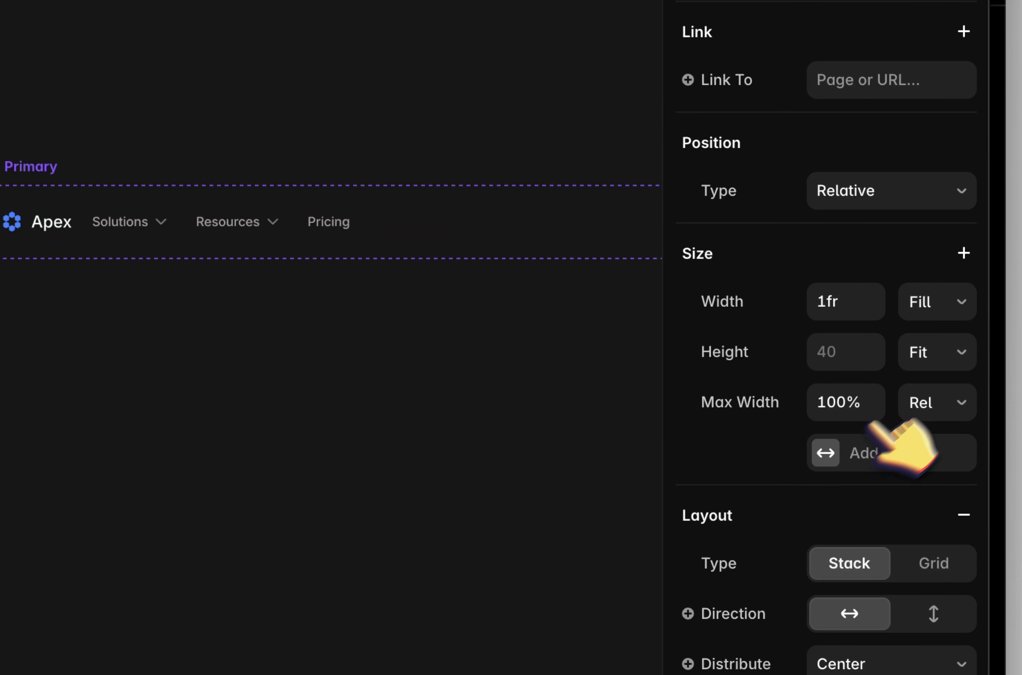
pyautogui.click(925, 428)
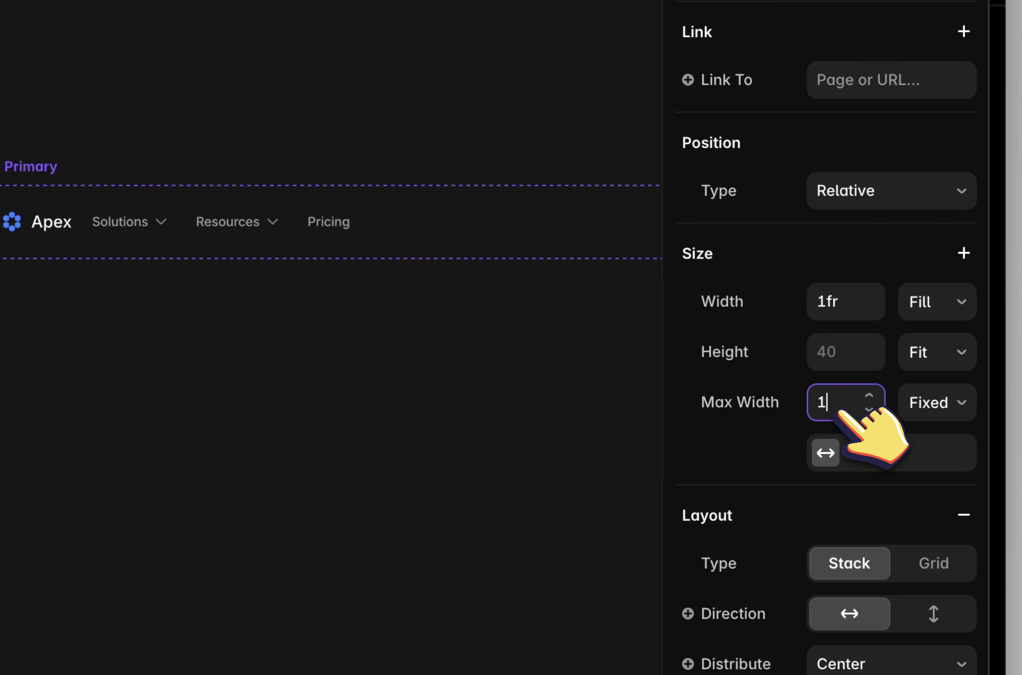
# Set the Tablet dropdown variant's Container wrapper to a vertical stack direction
pyautogui.hscroll(15, 532, 354)
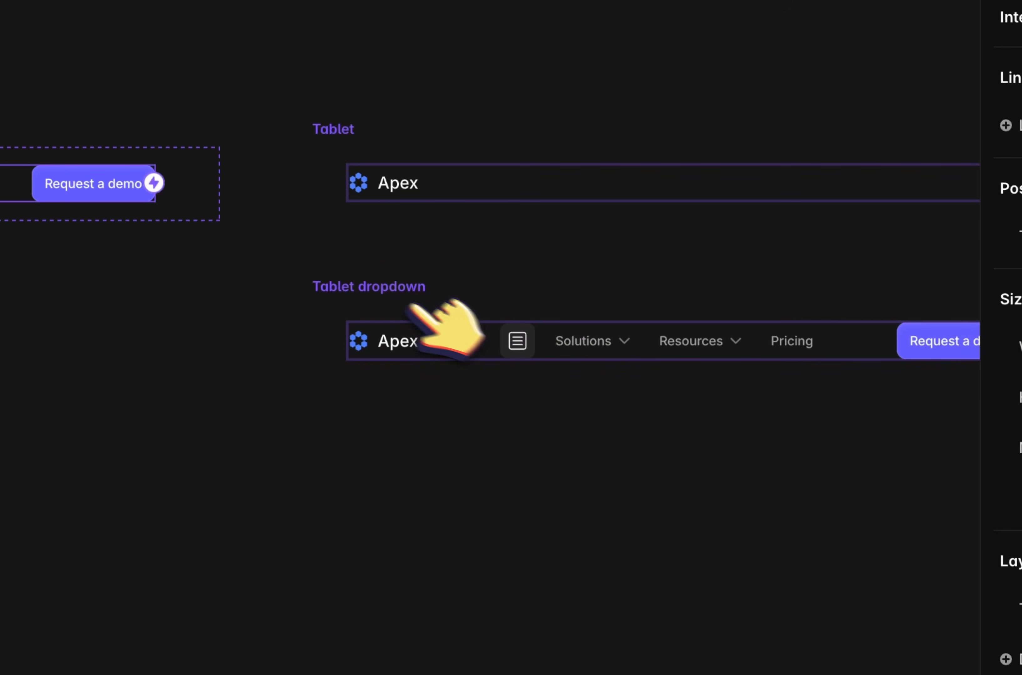
pyautogui.click(362, 309)
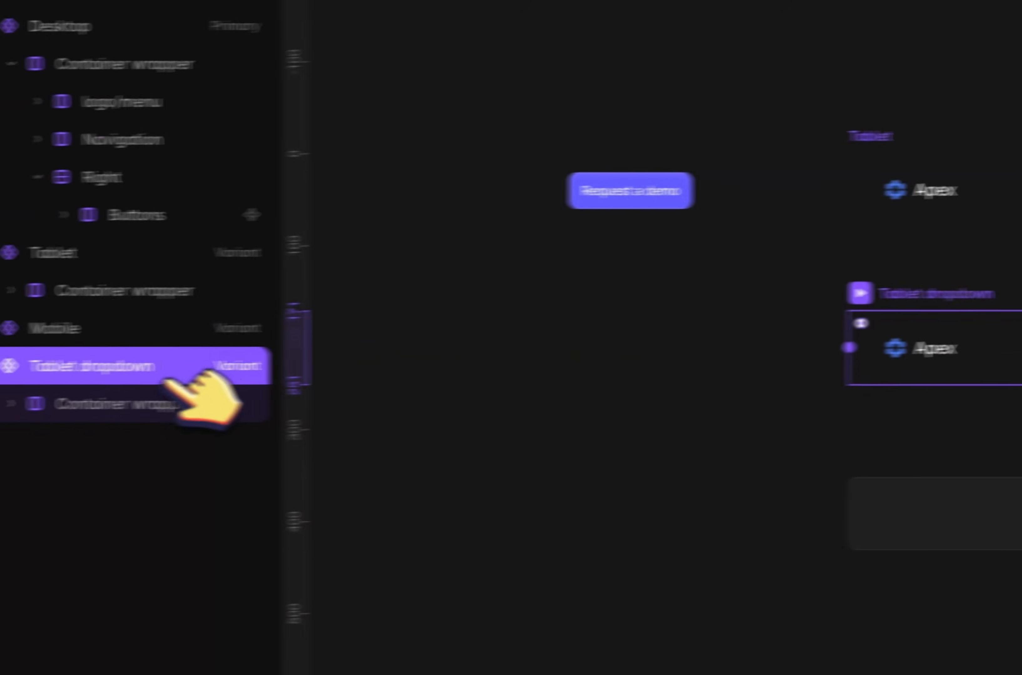
pyautogui.click(136, 403)
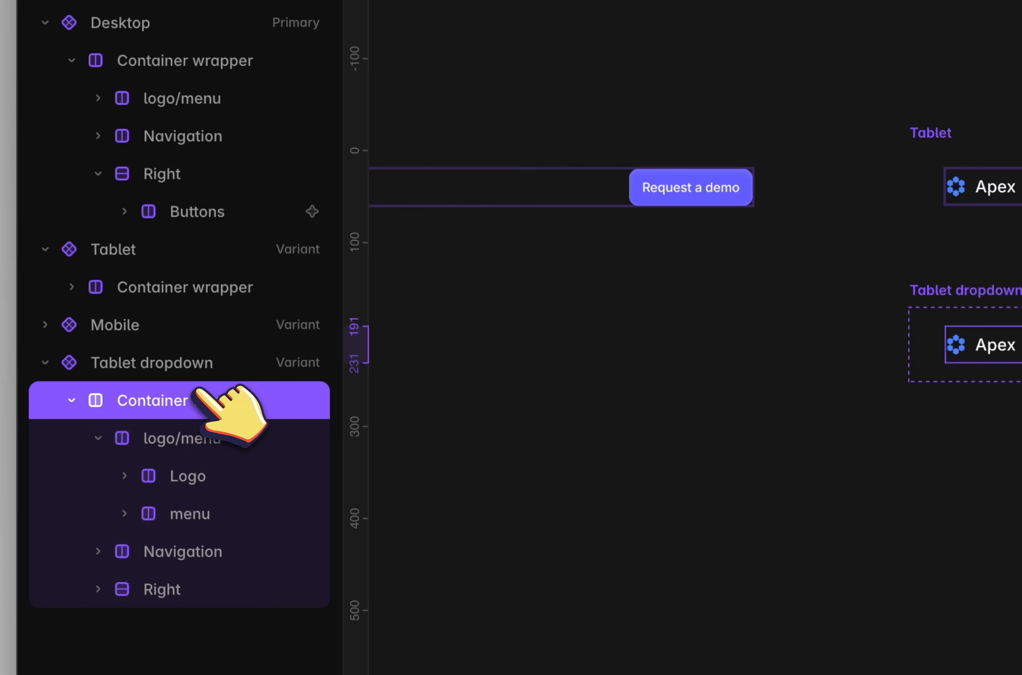
pyautogui.click(933, 441)
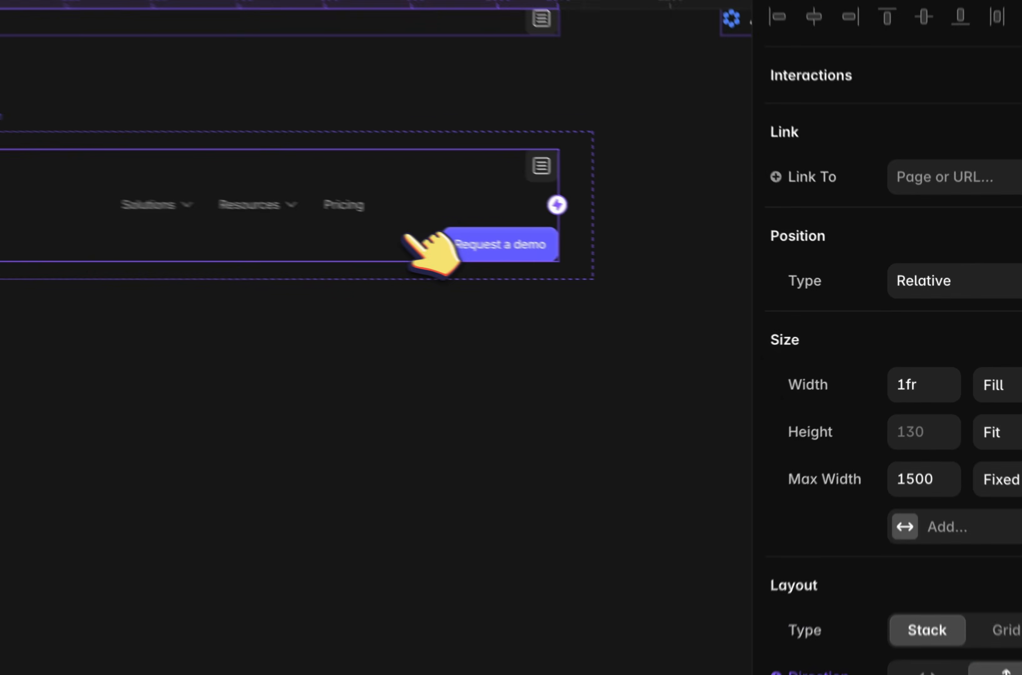
# In the Tablet dropdown variant, align the Right stack's demo button to the center and stack the Navigation links vertically
pyautogui.click(671, 279)
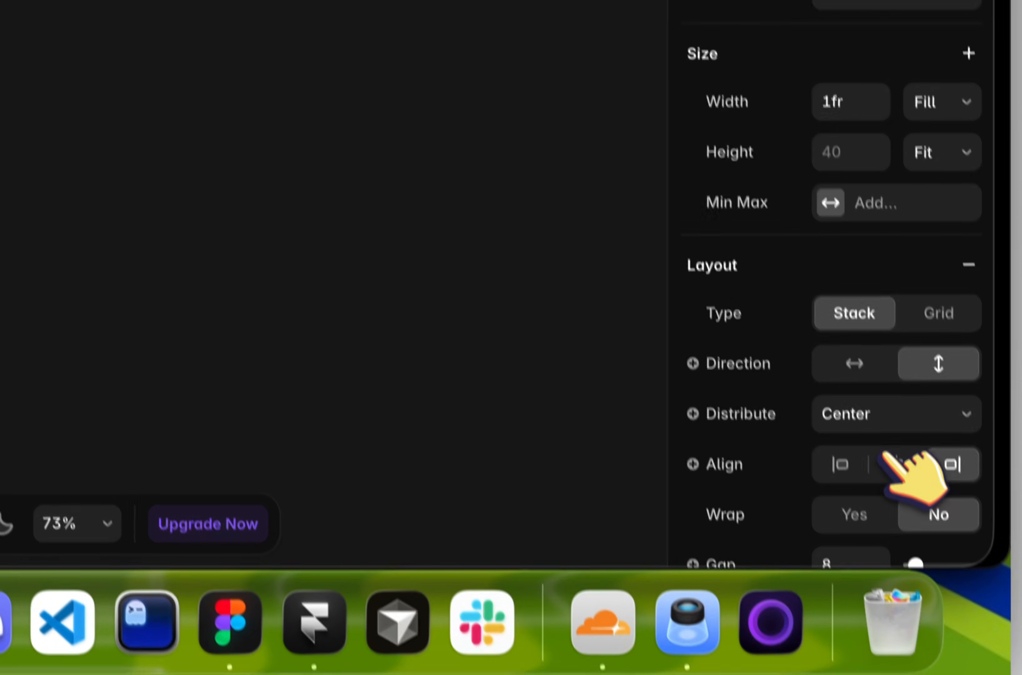
pyautogui.click(885, 458)
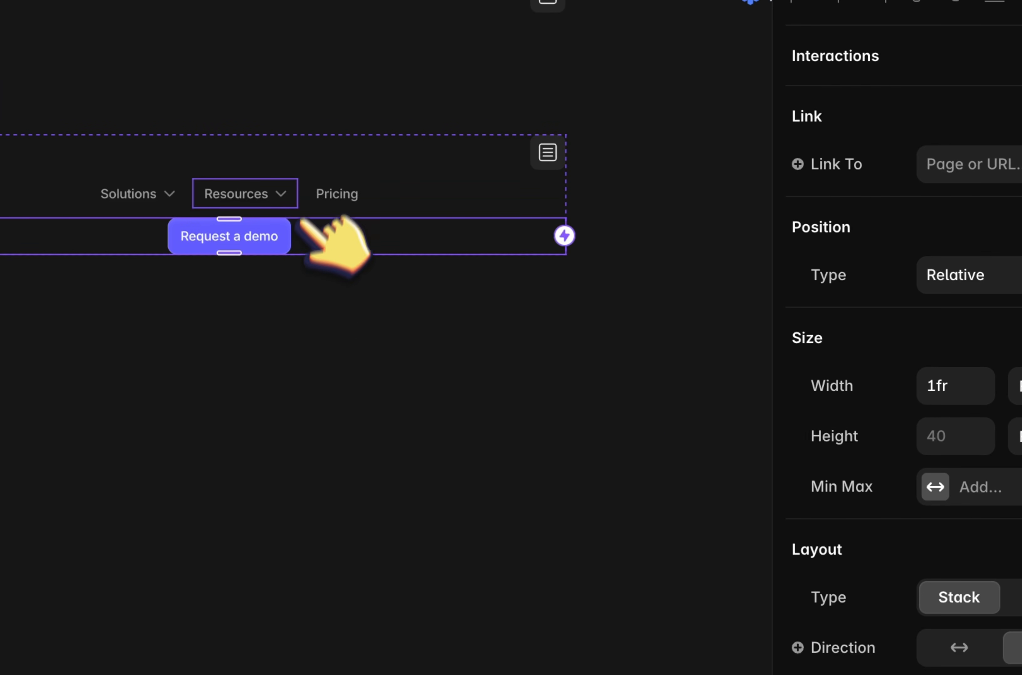
pyautogui.click(306, 186)
pyautogui.click(939, 470)
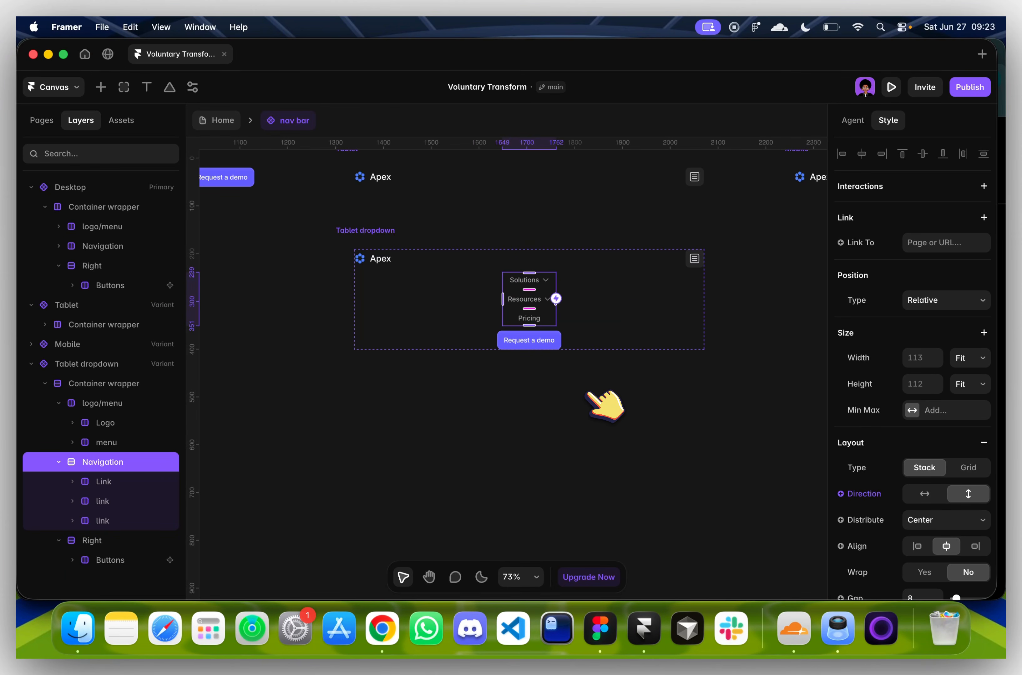
# Align the Tablet dropdown's Container wrapper contents to the left edge and set its distribution to Start
pyautogui.click(460, 285)
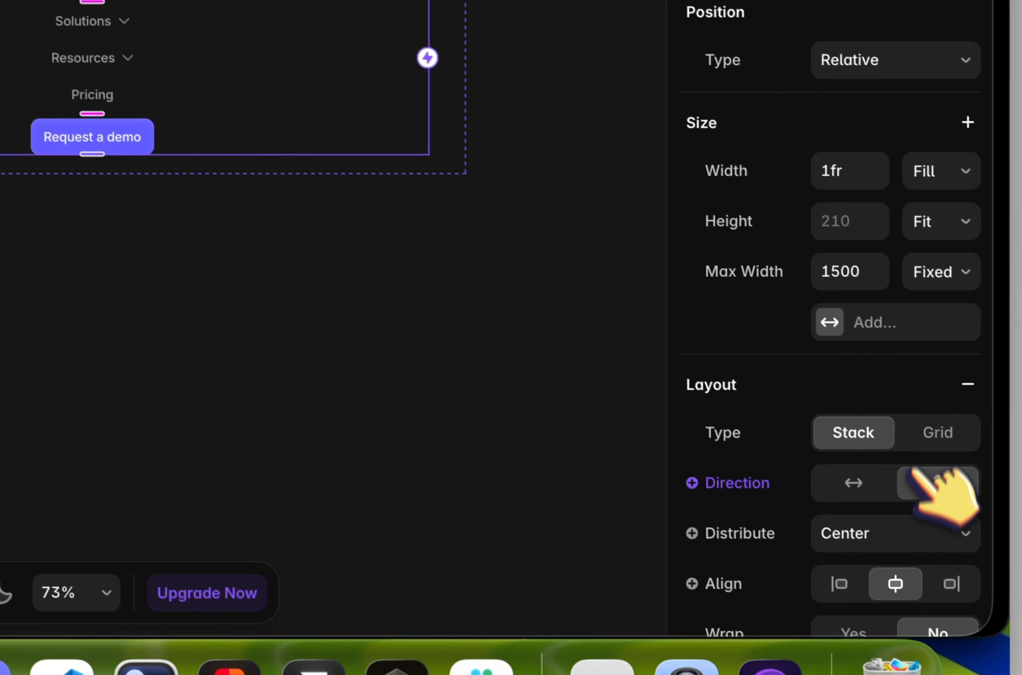
pyautogui.click(838, 566)
pyautogui.click(855, 530)
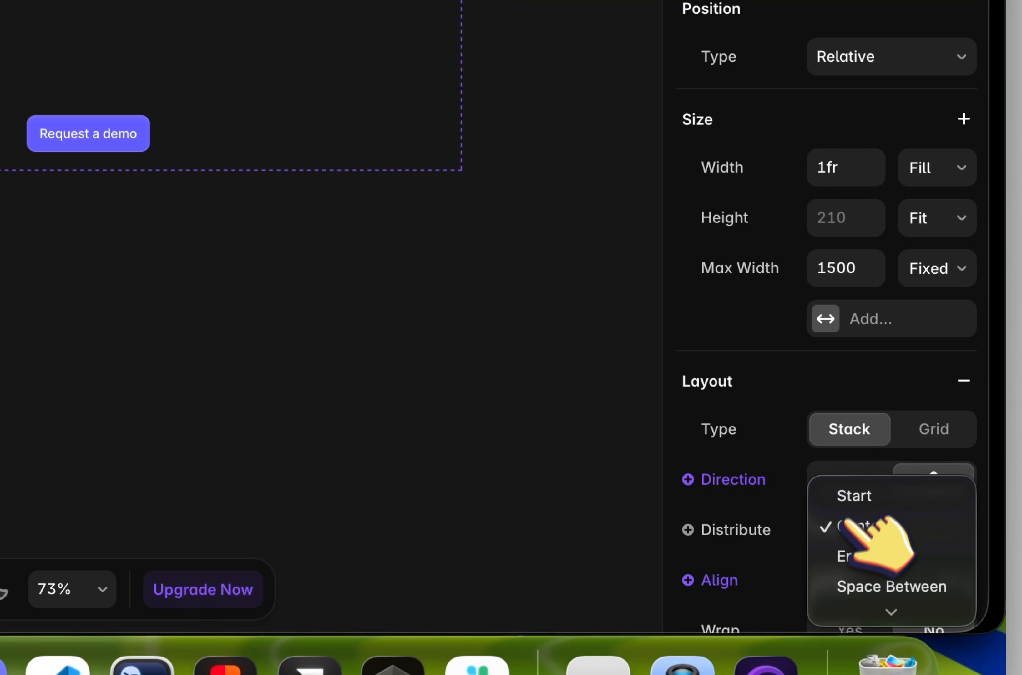
pyautogui.click(848, 494)
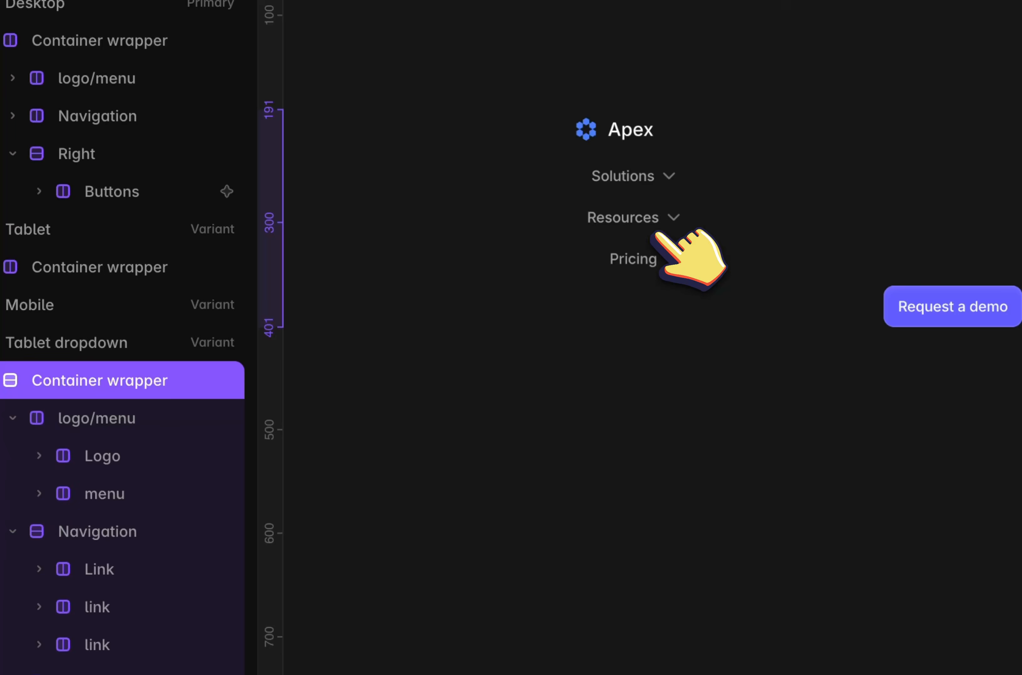
# Inspect the overlay attached to the Resources chevron in the Tablet dropdown variant, then leave overlay editing
pyautogui.click(599, 255)
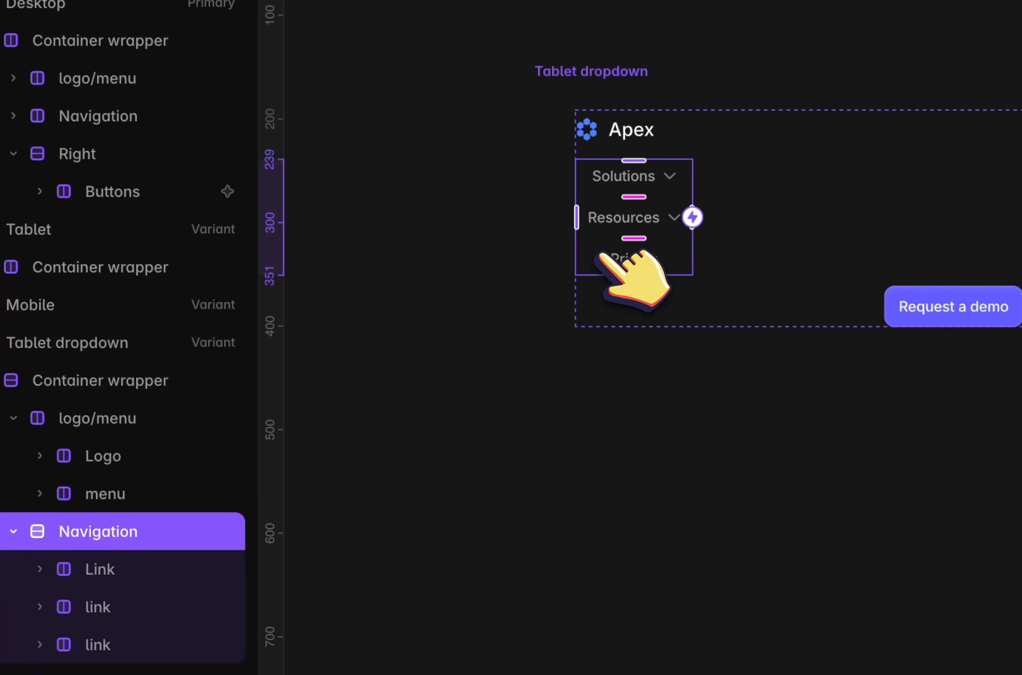
pyautogui.scroll(5, 600, 255)
pyautogui.keyDown('super'); pyautogui.click(735, 198); pyautogui.keyUp('super')
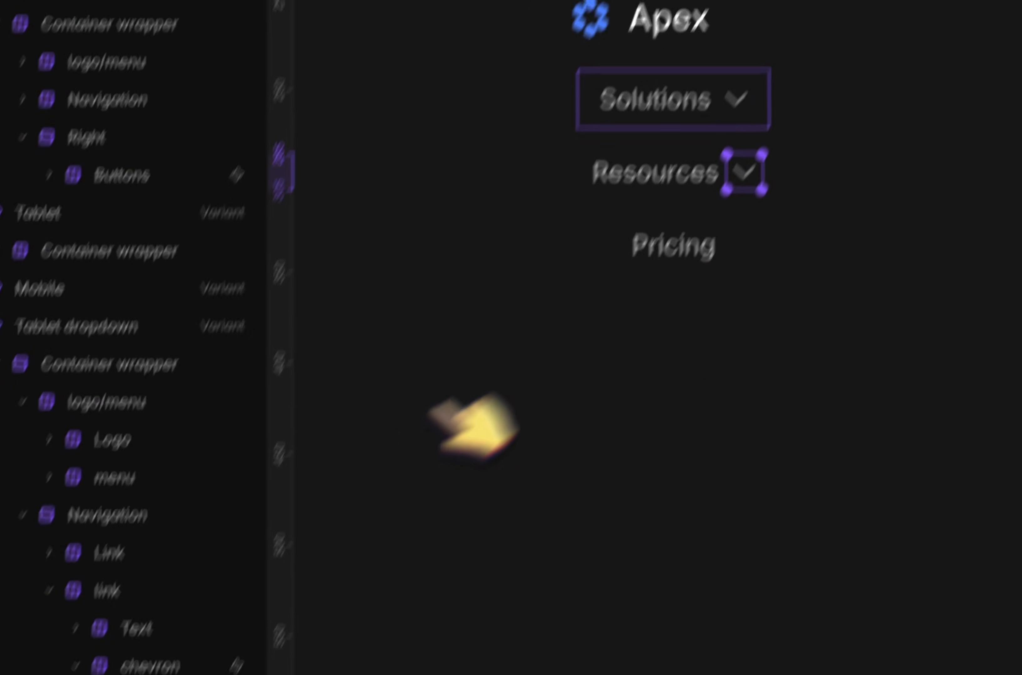
pyautogui.scroll(-3, 296, 502)
pyautogui.click(251, 496)
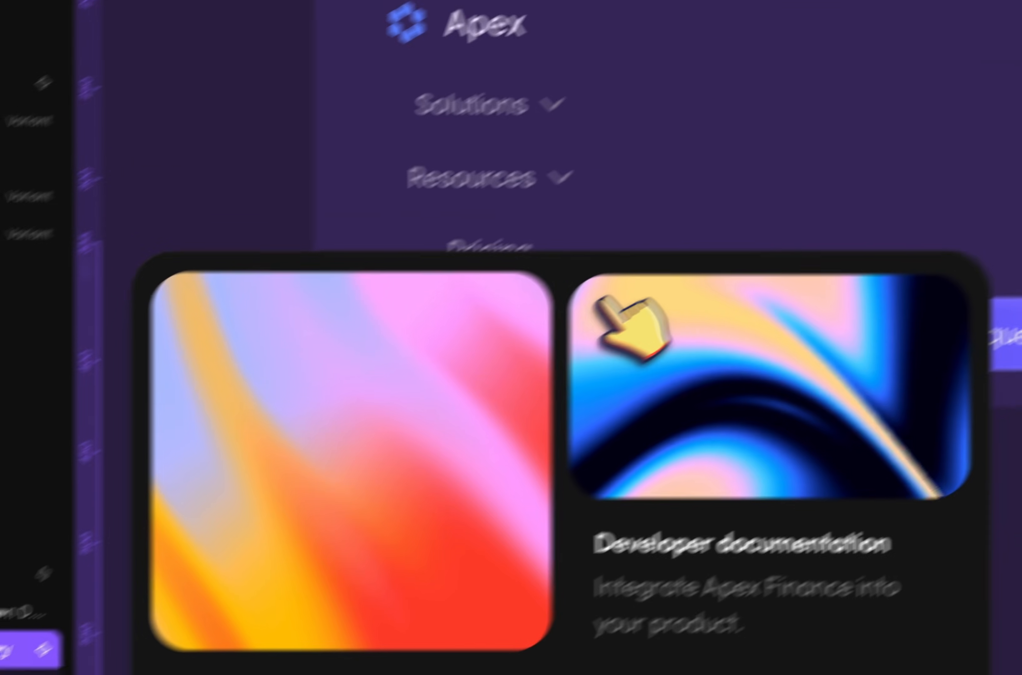
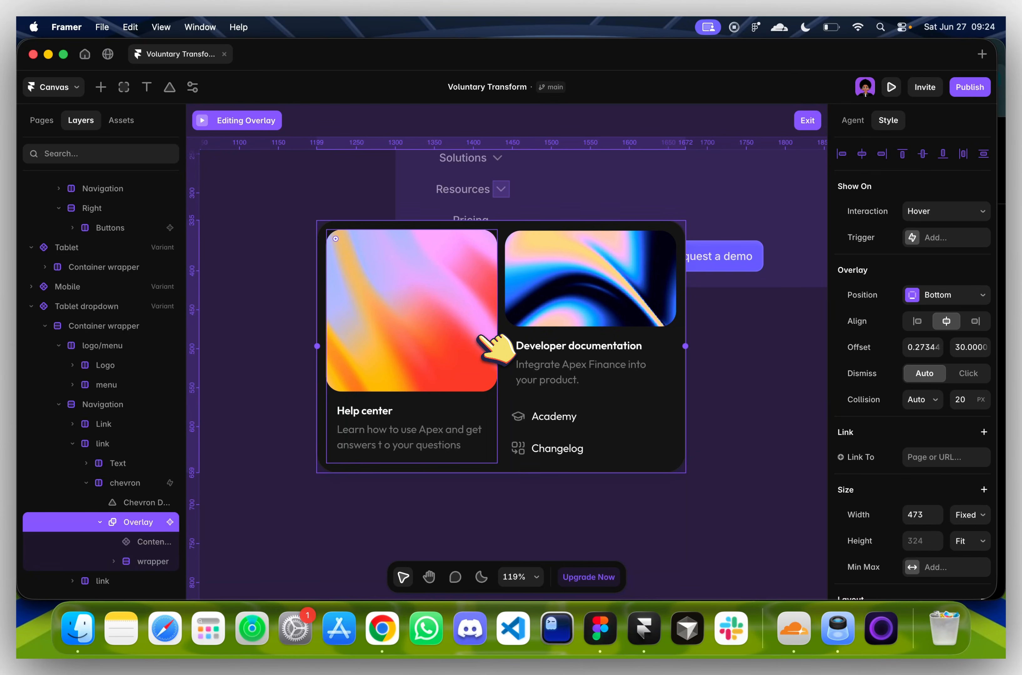
pyautogui.click(292, 298)
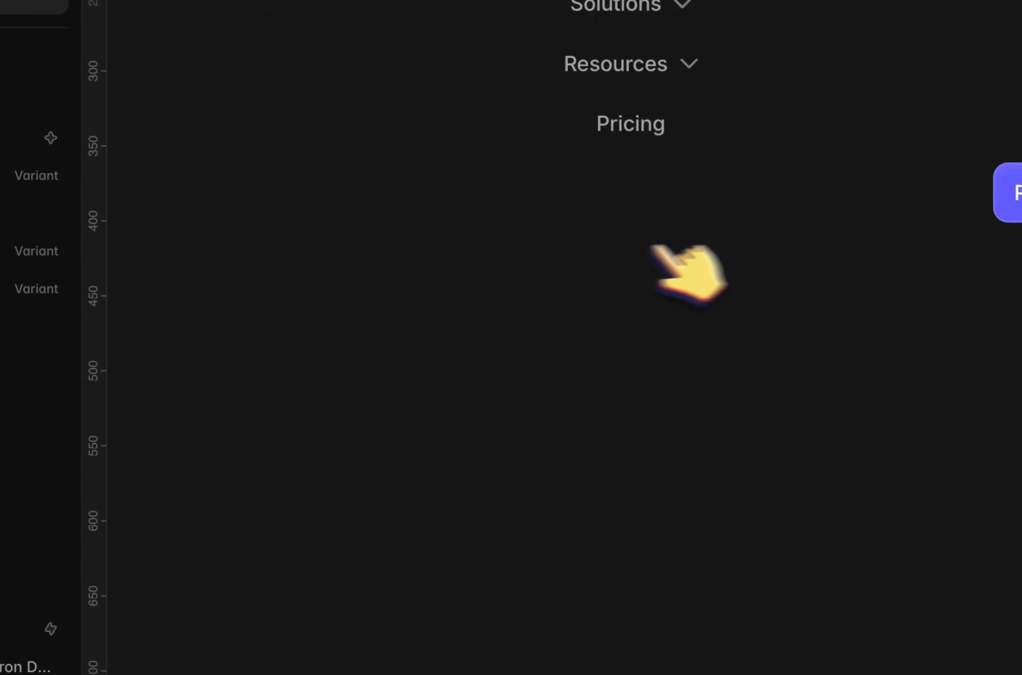
pyautogui.scroll(2, 515, 283)
pyautogui.scroll(2, 679, 252)
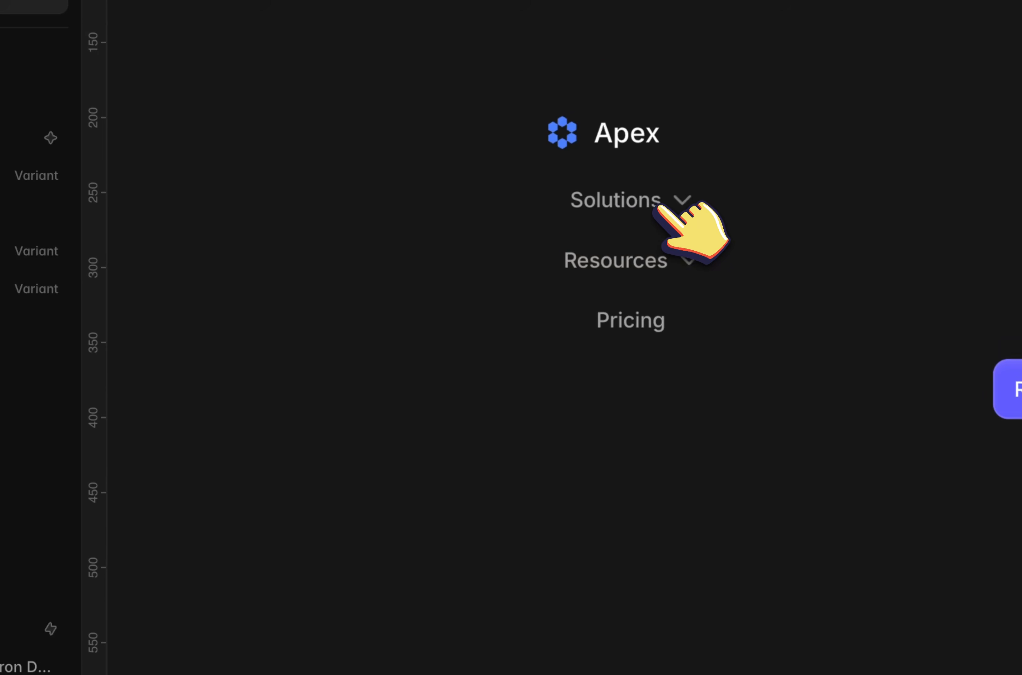
pyautogui.click(555, 263)
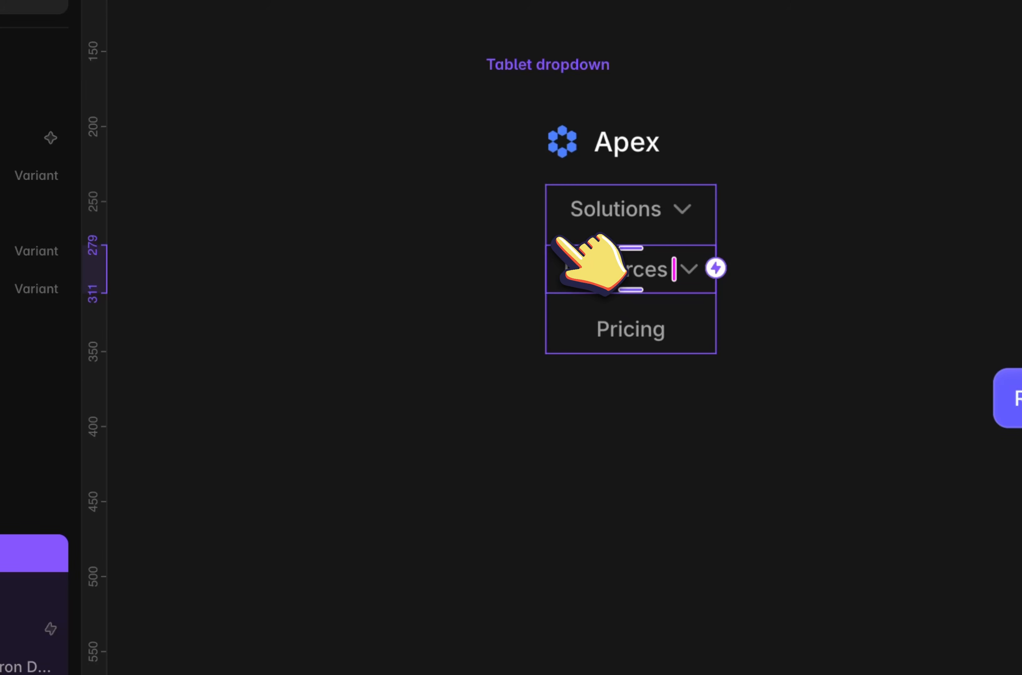
pyautogui.click(568, 222)
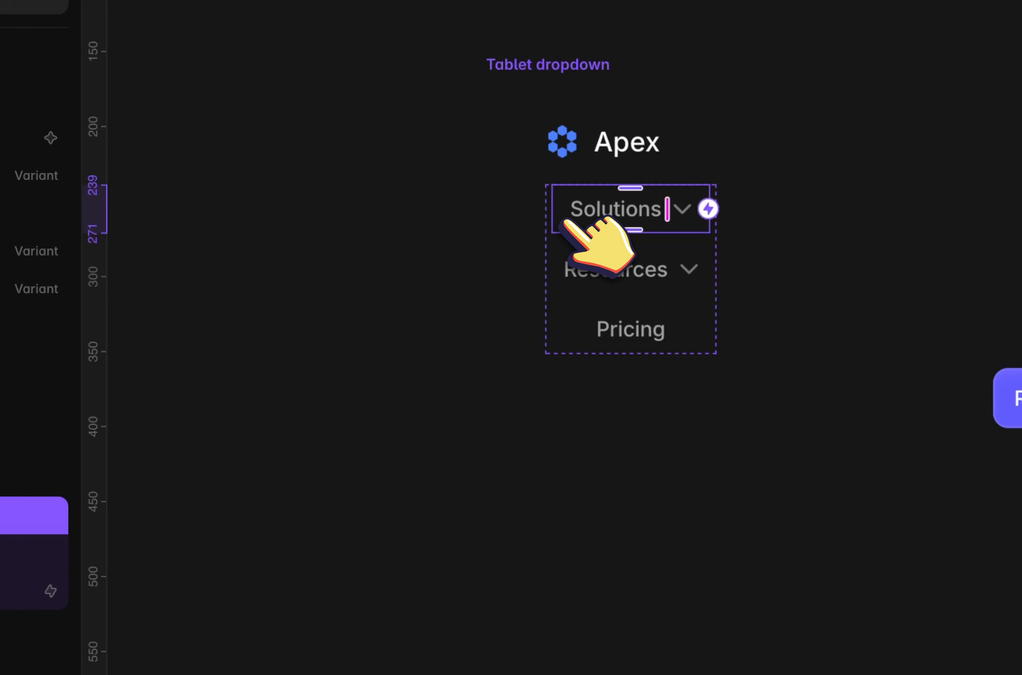
pyautogui.scroll(5, 565, 223)
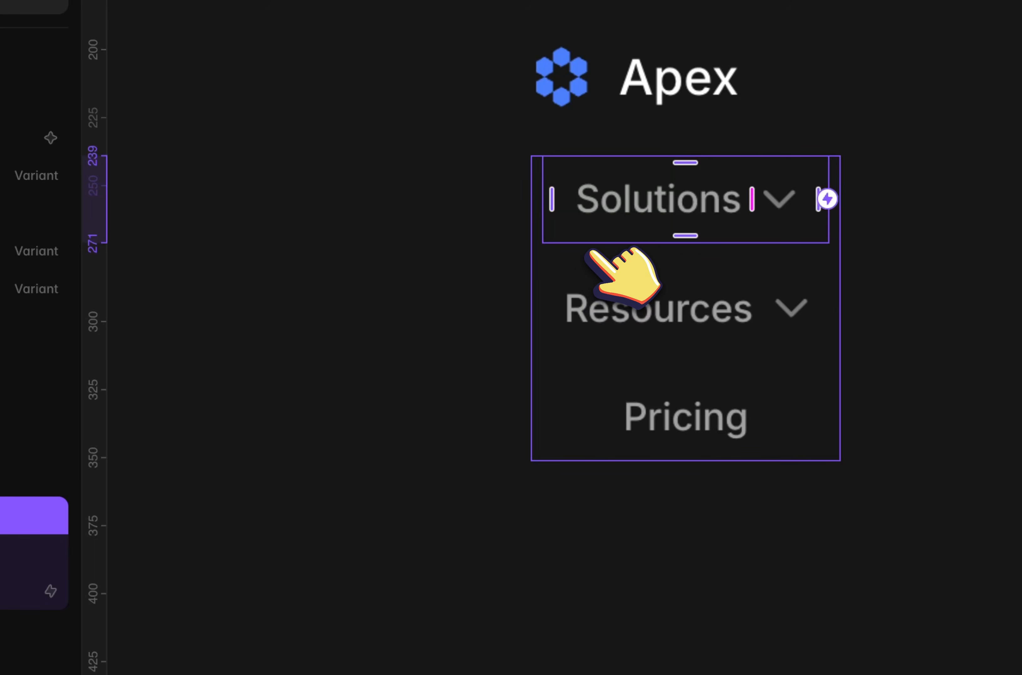
pyautogui.rightClick(579, 237)
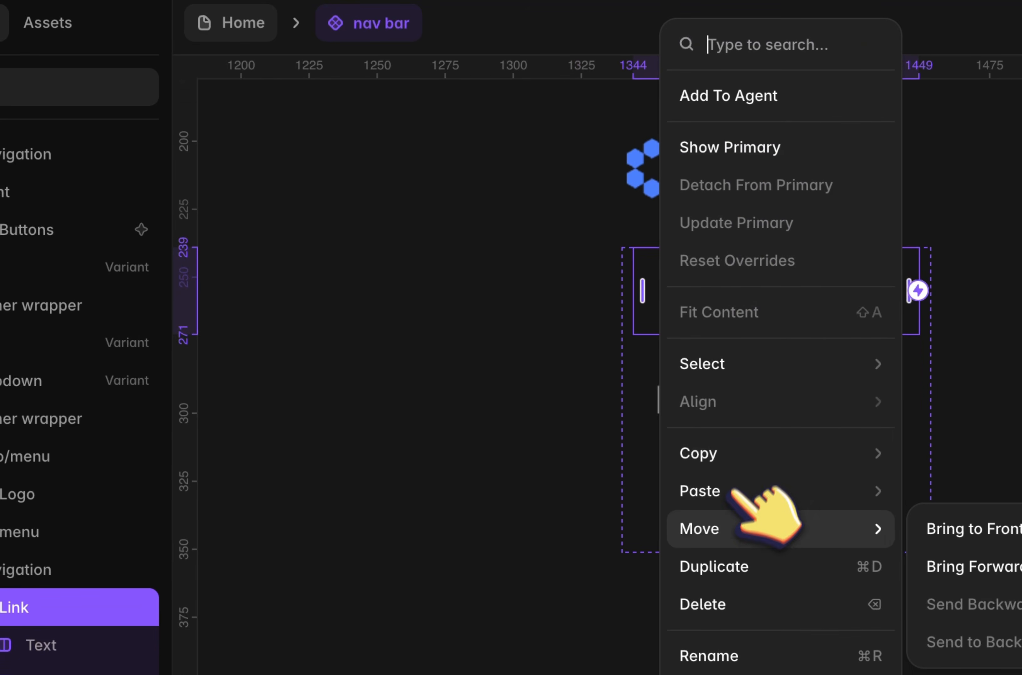
pyautogui.click(496, 262)
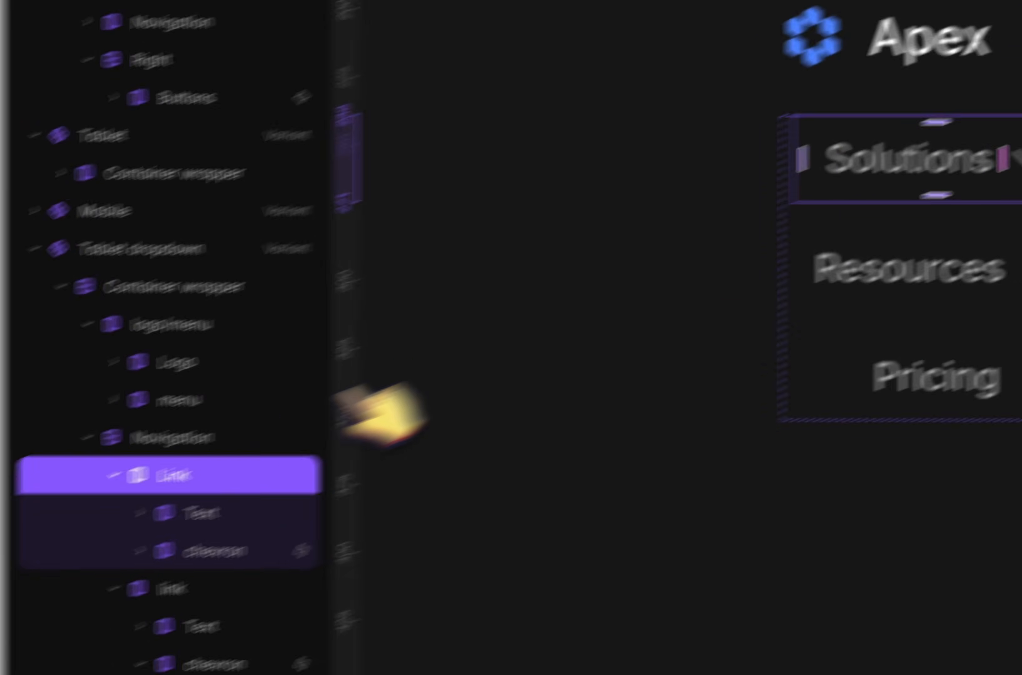
pyautogui.rightClick(452, 336)
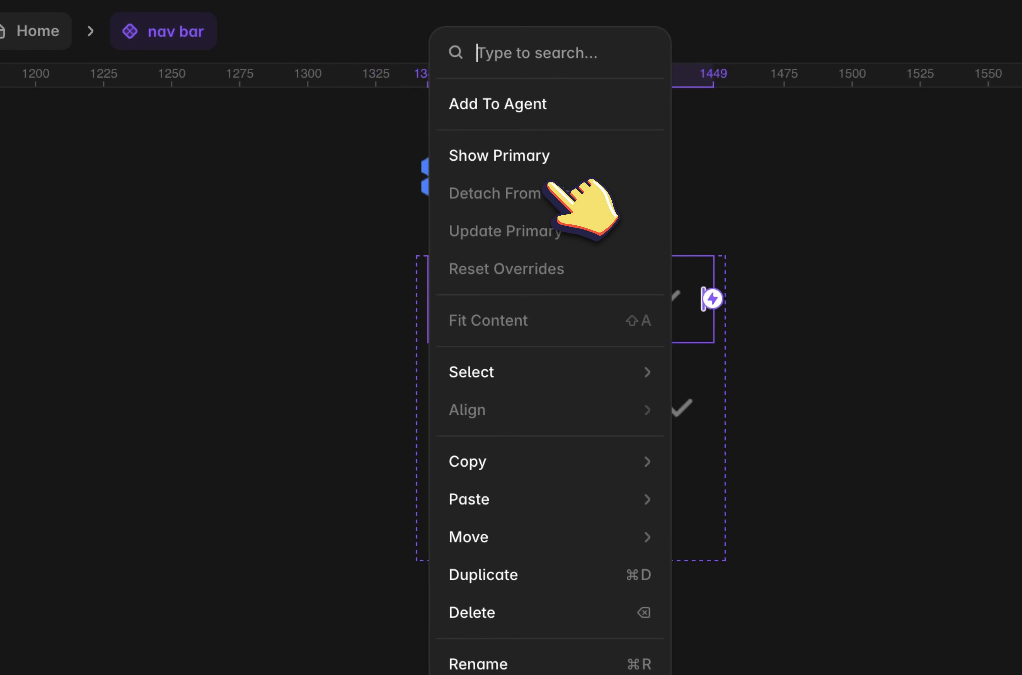
pyautogui.click(361, 467)
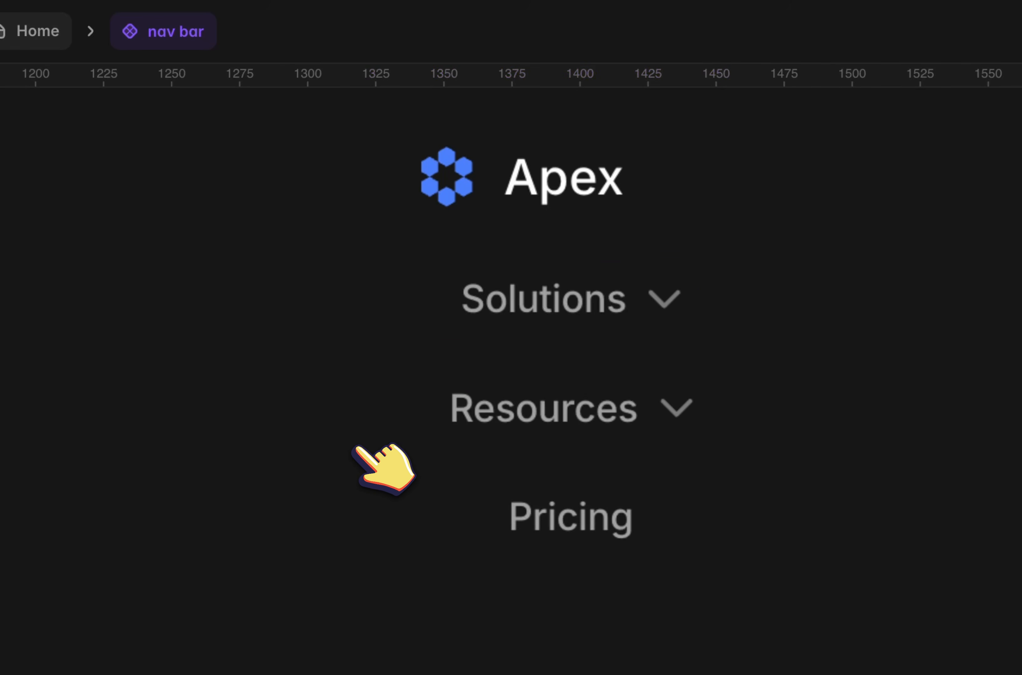
# Duplicate the Tablet dropdown's Resources link onto the empty canvas below the variant
pyautogui.hscroll(5, 357, 451)
pyautogui.scroll(-3, 357, 451)
pyautogui.click(677, 384)
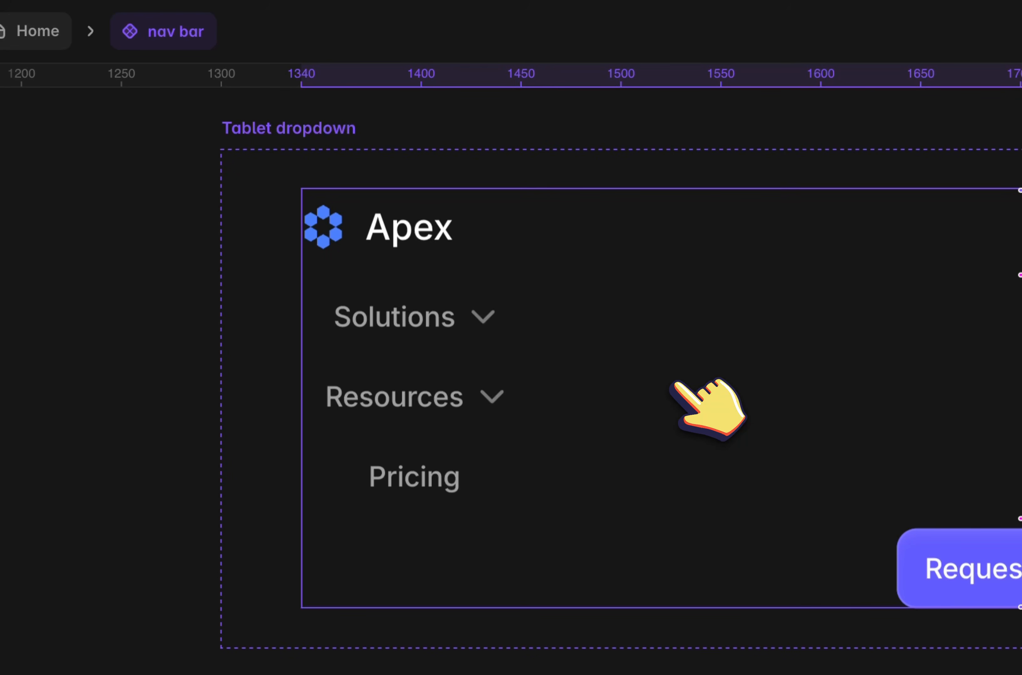
pyautogui.click(422, 428)
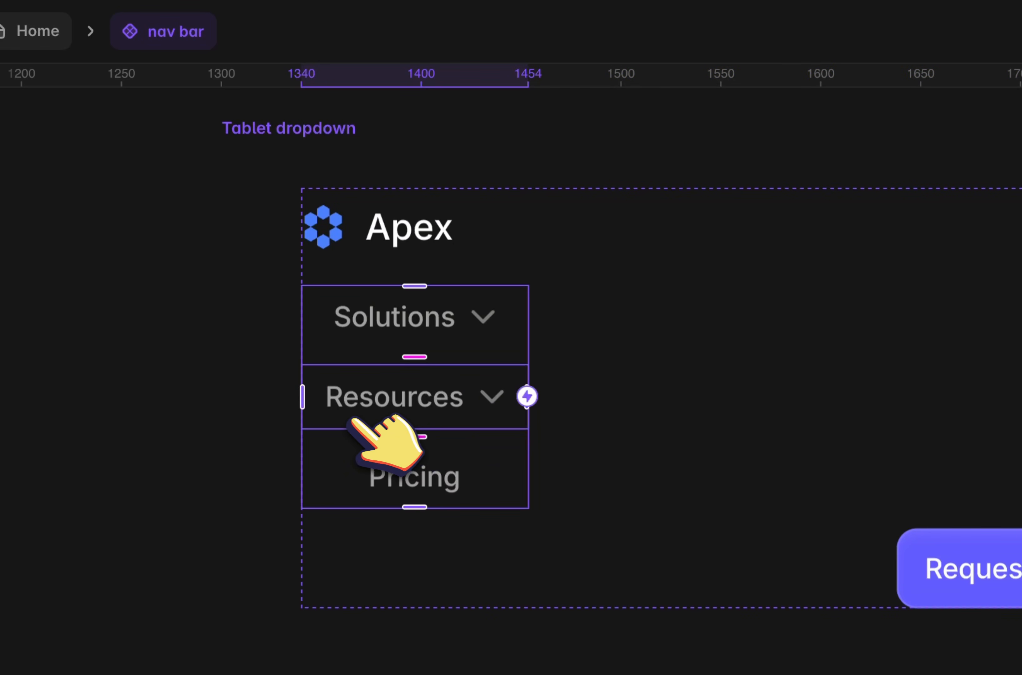
pyautogui.moveTo(347, 420); pyautogui.dragTo(523, 553)
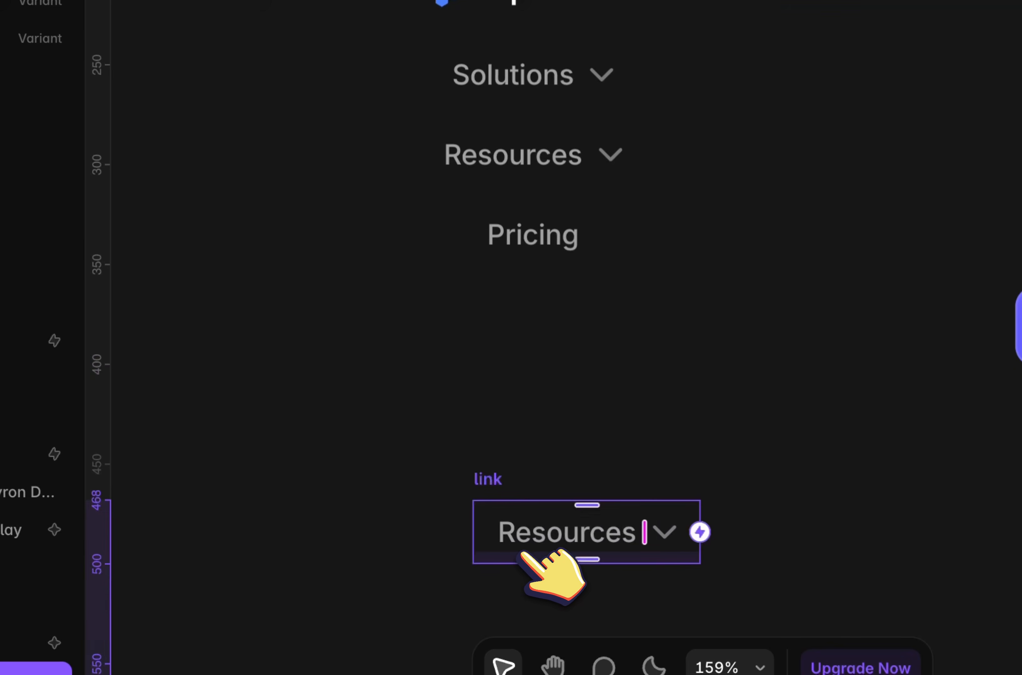
pyautogui.scroll(-2, 521, 551)
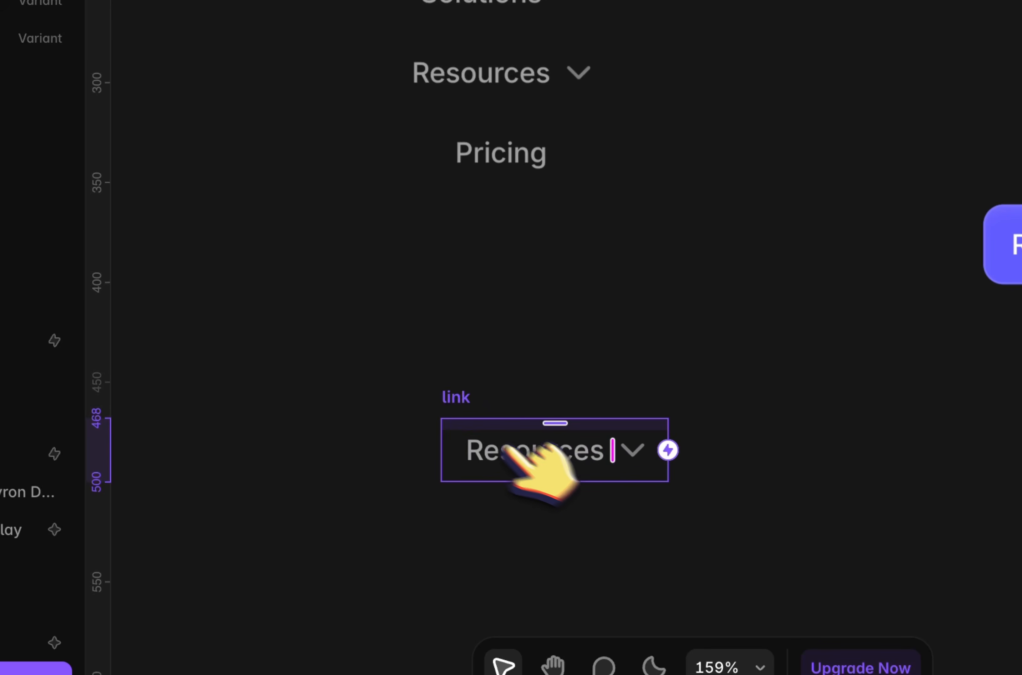
# Create a new component named link from the duplicated Resources link
pyautogui.rightClick(448, 410)
pyautogui.click(440, 389)
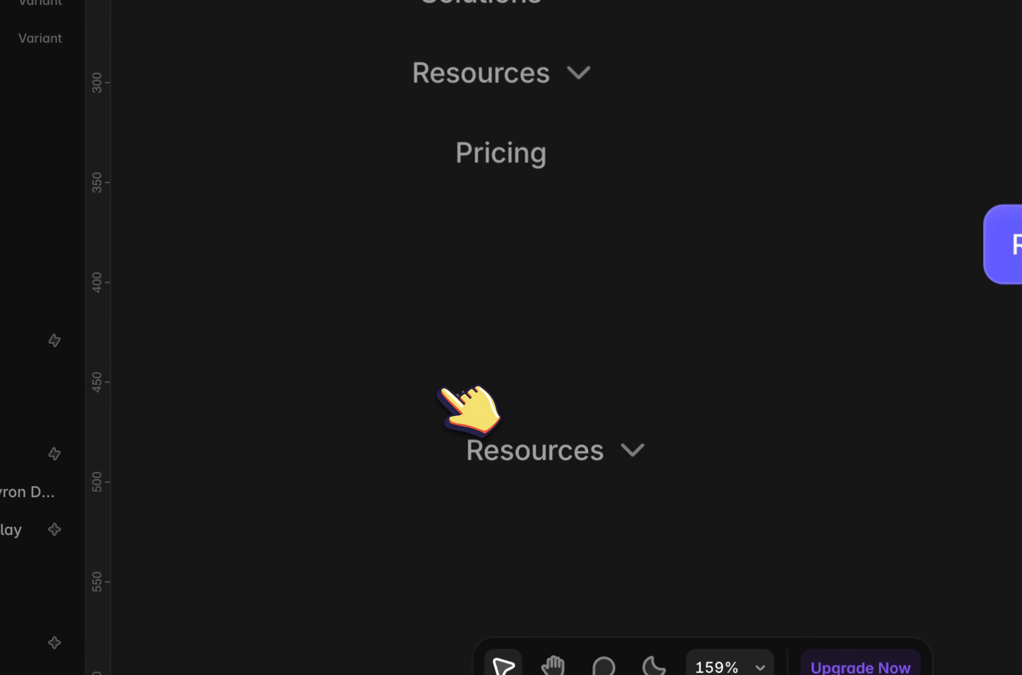
pyautogui.rightClick(451, 391)
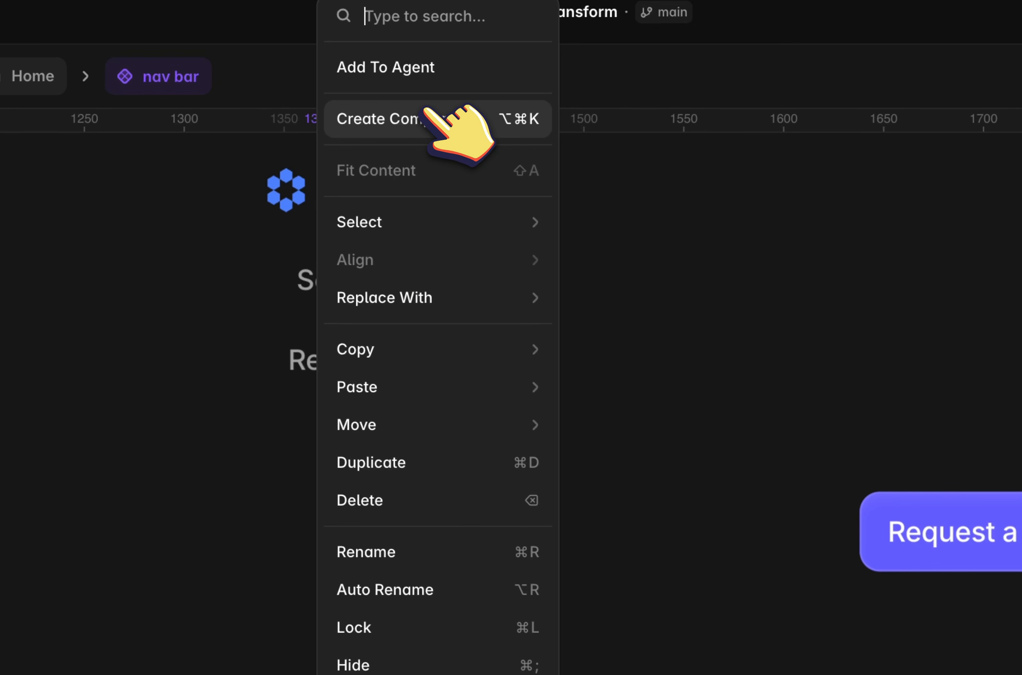
pyautogui.click(427, 115)
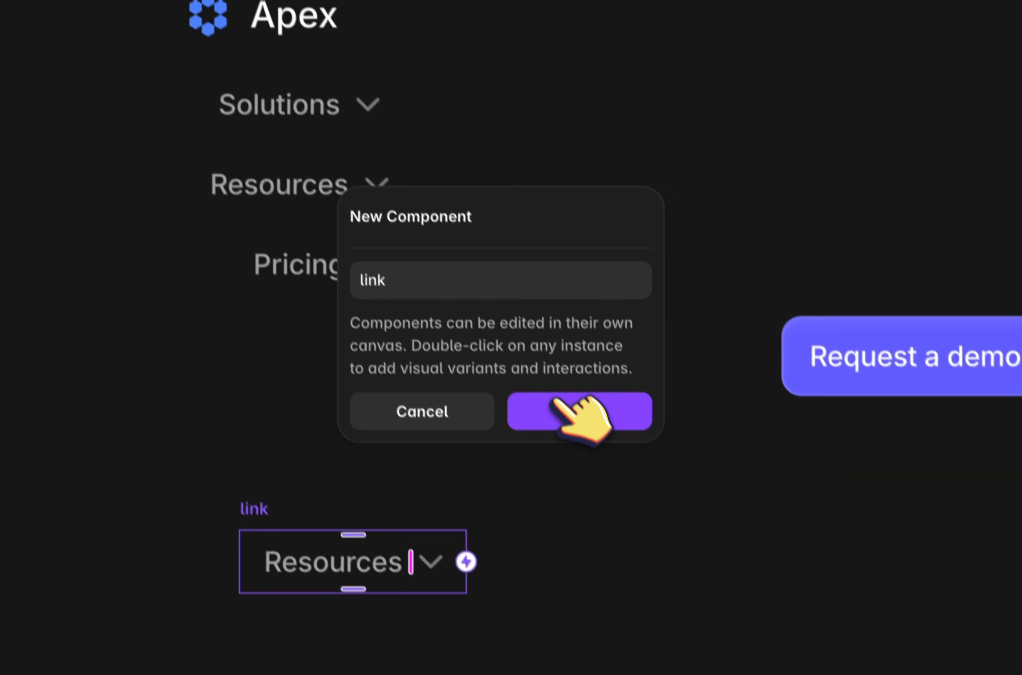
pyautogui.click(588, 415)
# Name the link component's primary variant default and add a second variant named active
pyautogui.click(484, 294)
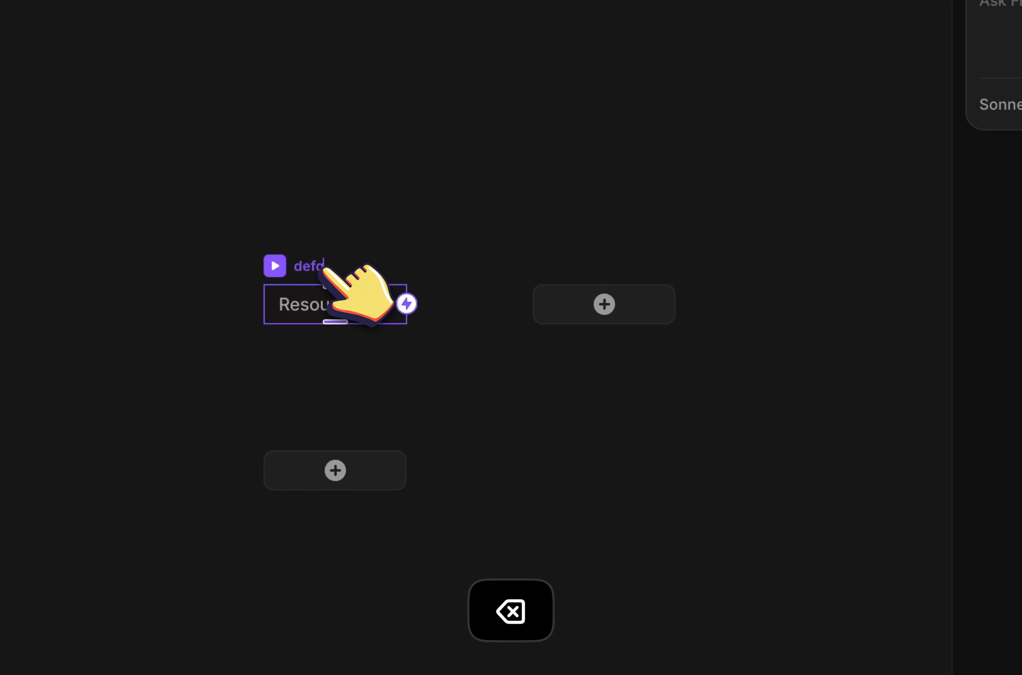
pyautogui.click(604, 304)
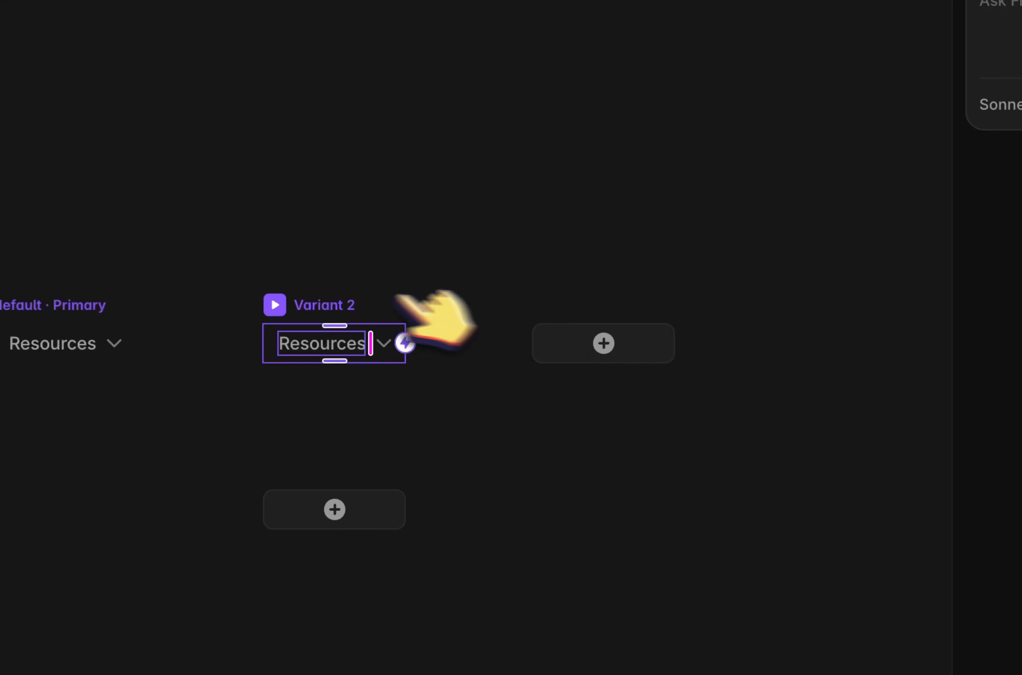
pyautogui.doubleClick(321, 298)
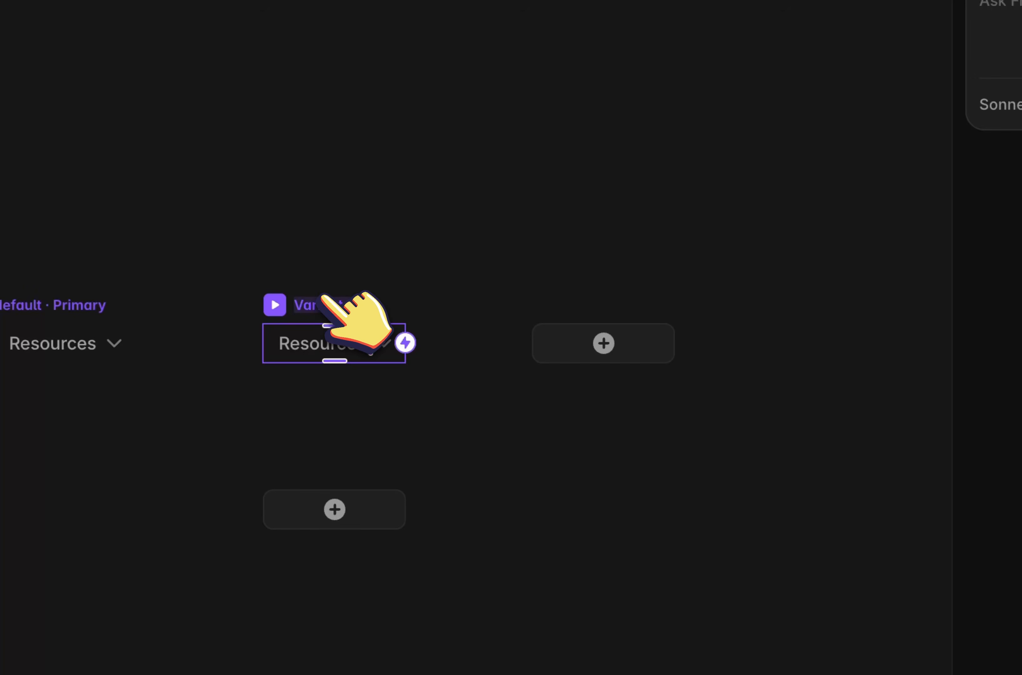
pyautogui.write('active')
pyautogui.press('Return')
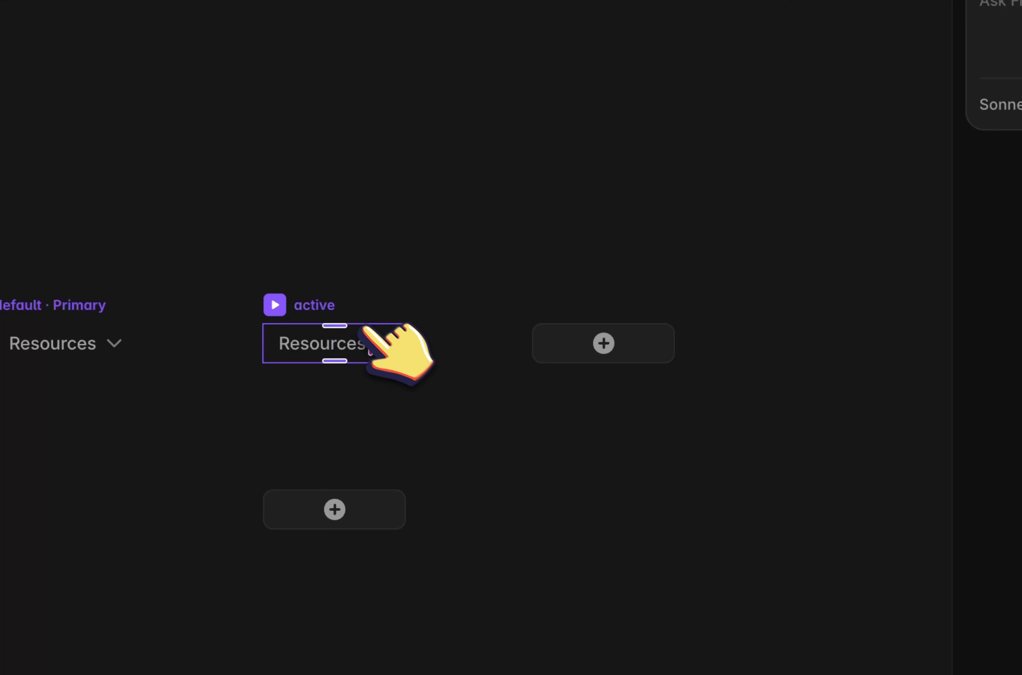
# Change the active variant's chevron icon to Chevron Up
pyautogui.scroll(3, 369, 334)
pyautogui.click(395, 348)
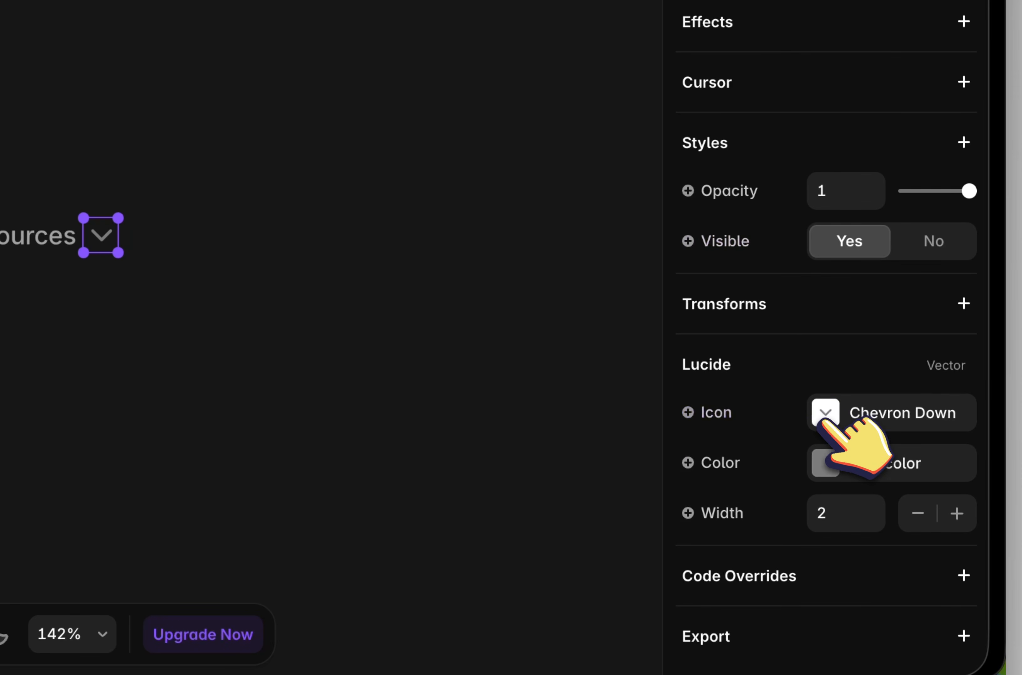
pyautogui.click(825, 412)
pyautogui.click(590, 395)
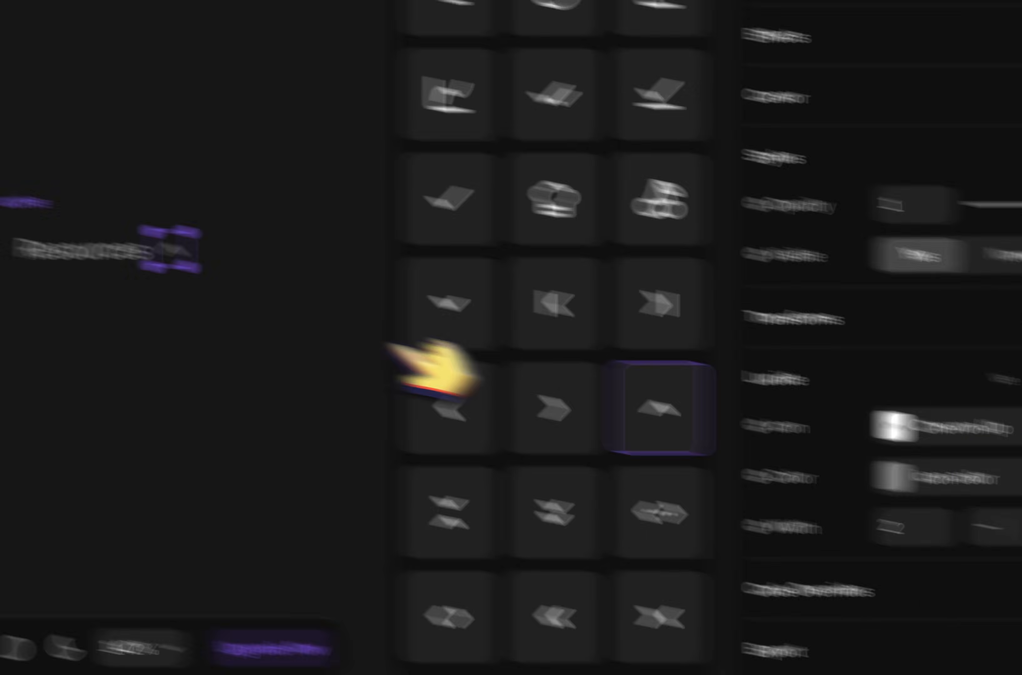
pyautogui.click(399, 272)
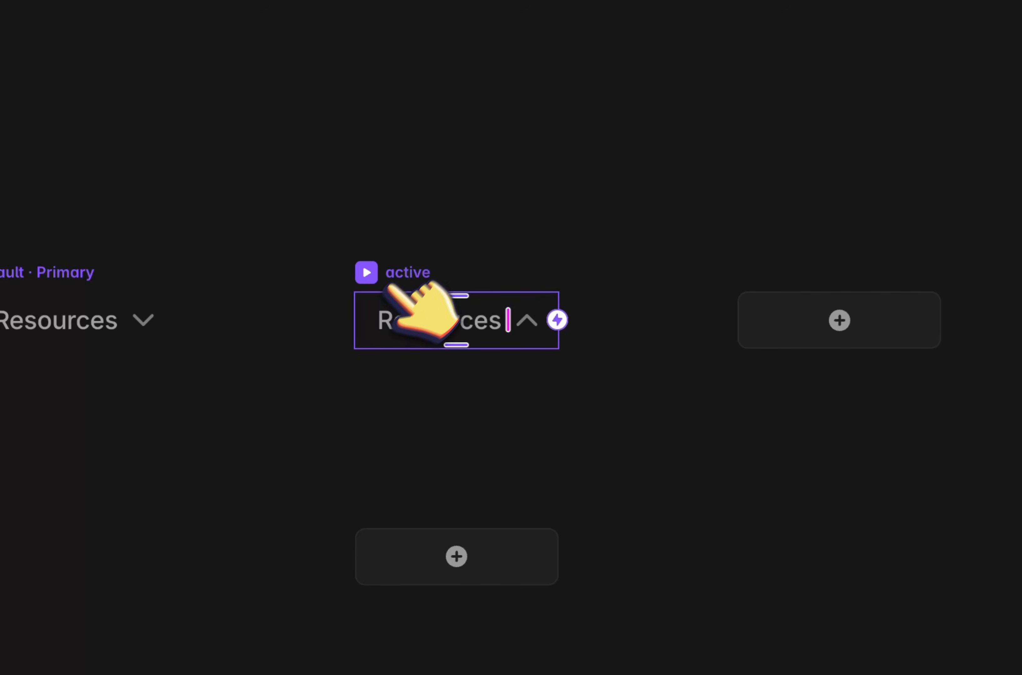
# Leave the link component for the Home page and reopen the nav bar component for editing
pyautogui.hscroll(-3, 341, 310)
pyautogui.click(46, 273)
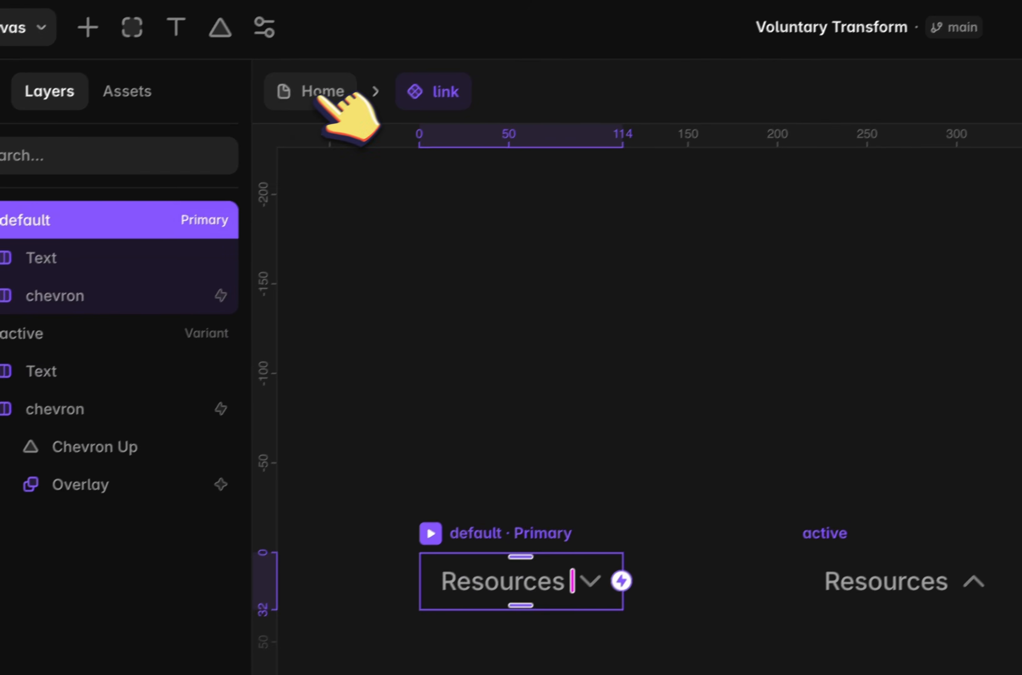
pyautogui.click(320, 95)
pyautogui.doubleClick(610, 283)
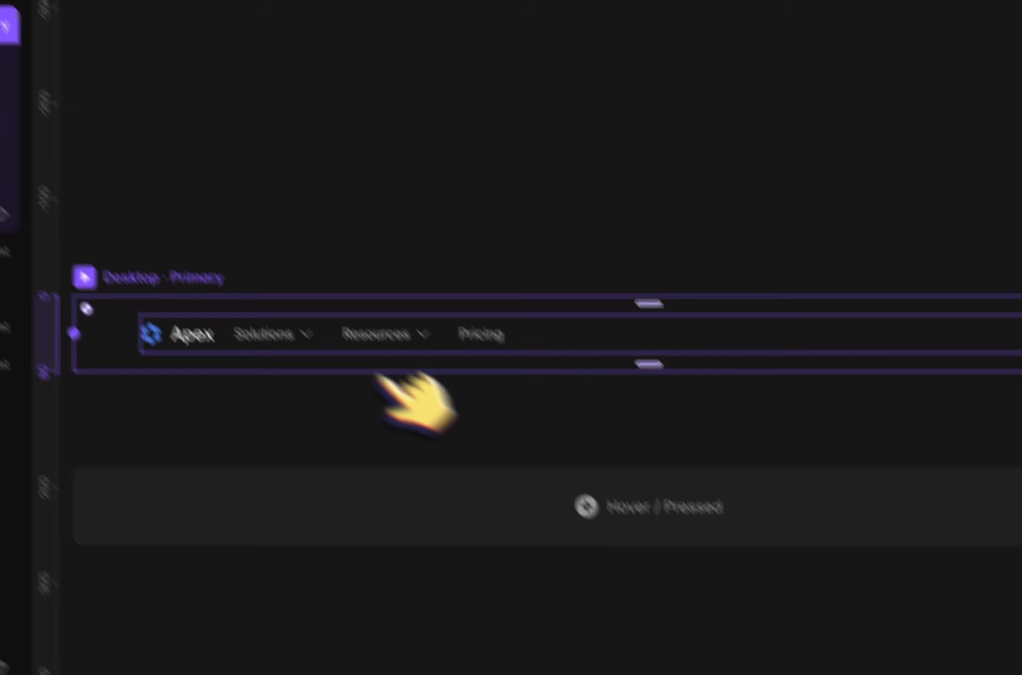
# Set the font size of the Pricing link text in the Tablet dropdown variant to 18 px
pyautogui.hscroll(10, 327, 334)
pyautogui.scroll(-4, 326, 335)
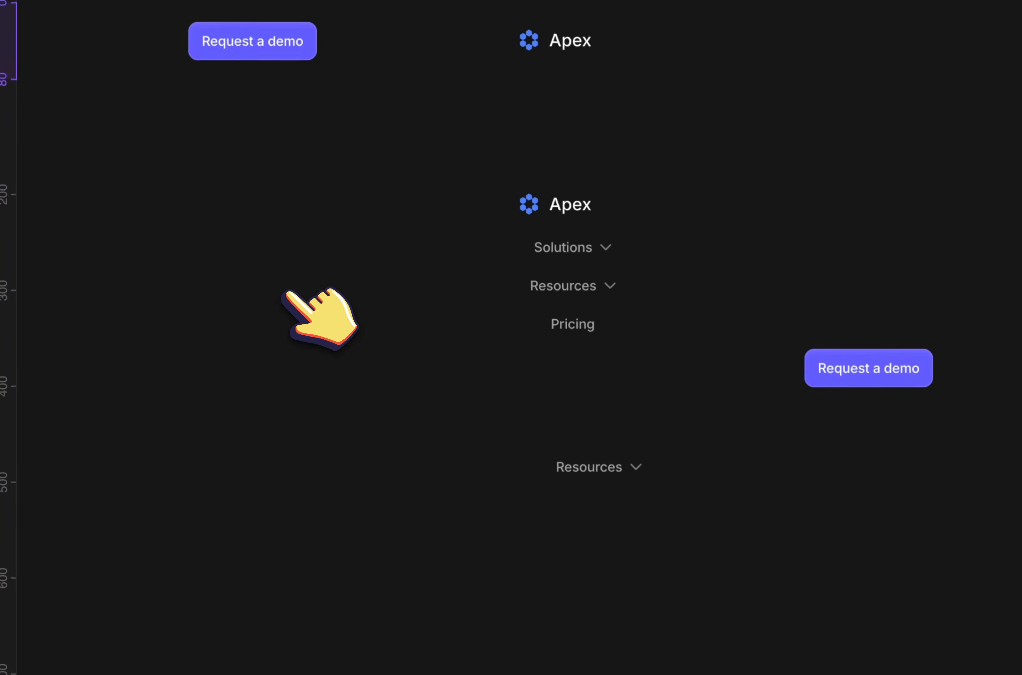
pyautogui.hscroll(3, 284, 293)
pyautogui.scroll(1, 284, 293)
pyautogui.click(421, 294)
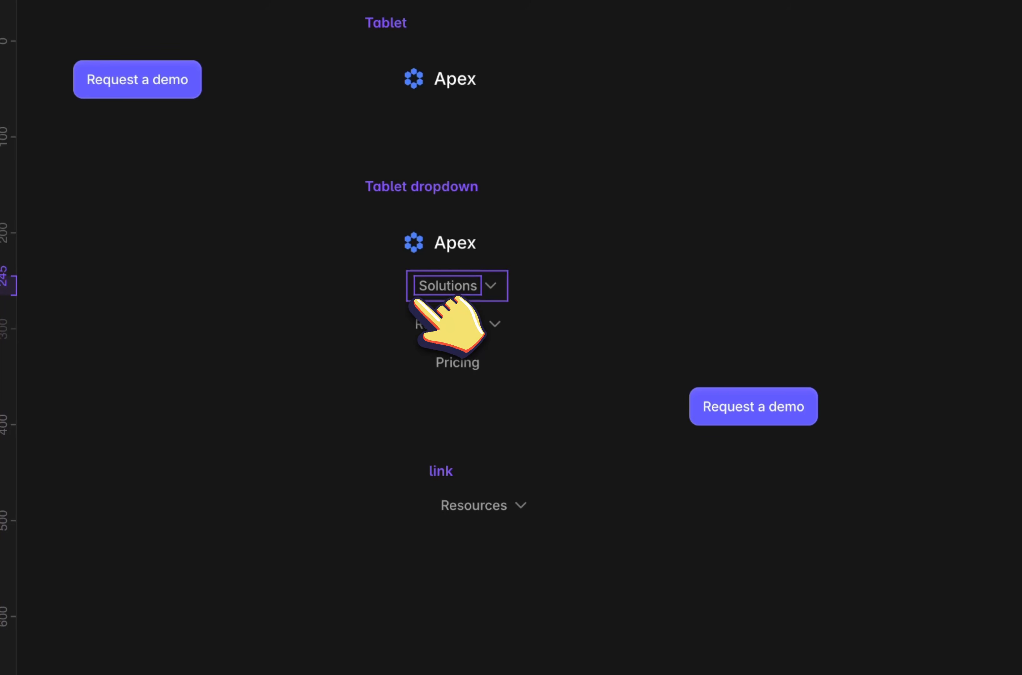
pyautogui.scroll(3, 414, 302)
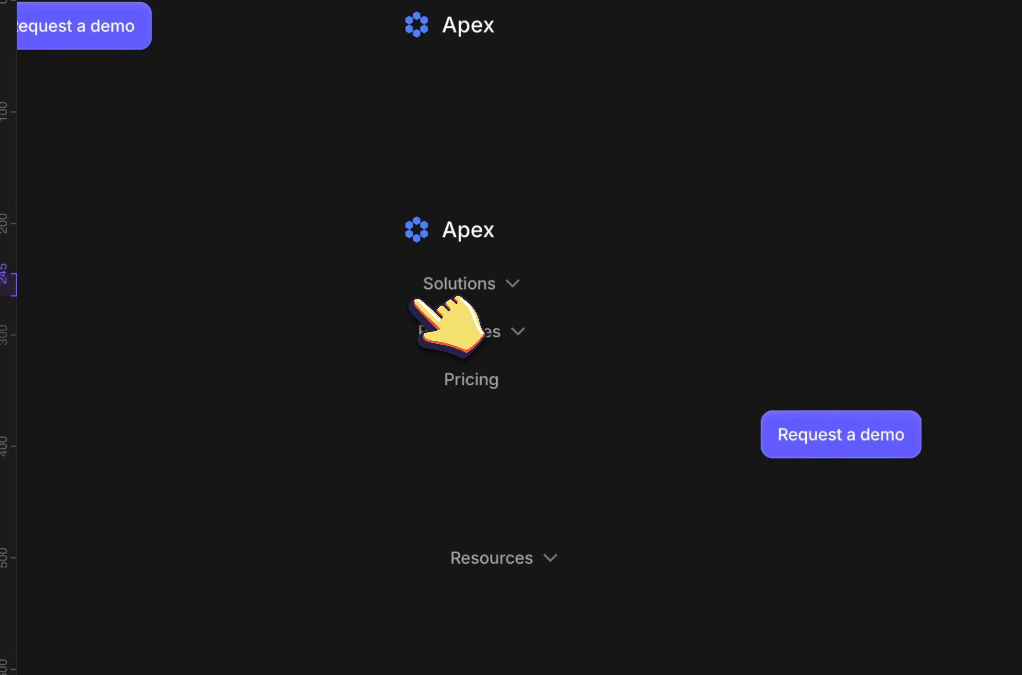
pyautogui.click(480, 391)
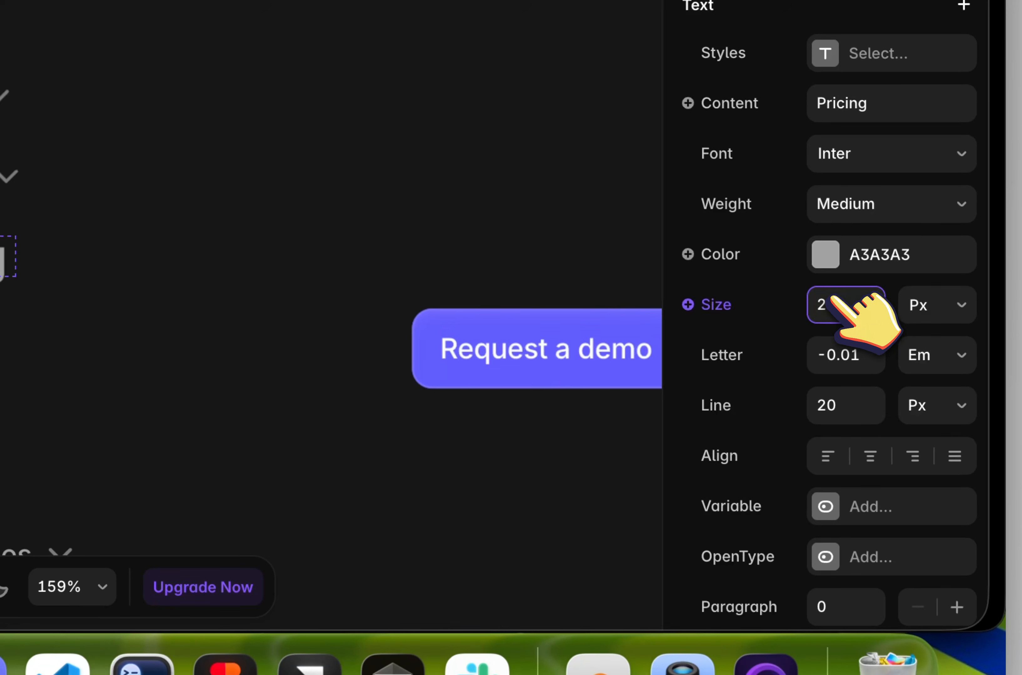
pyautogui.press('BackSpace')
pyautogui.write('0')
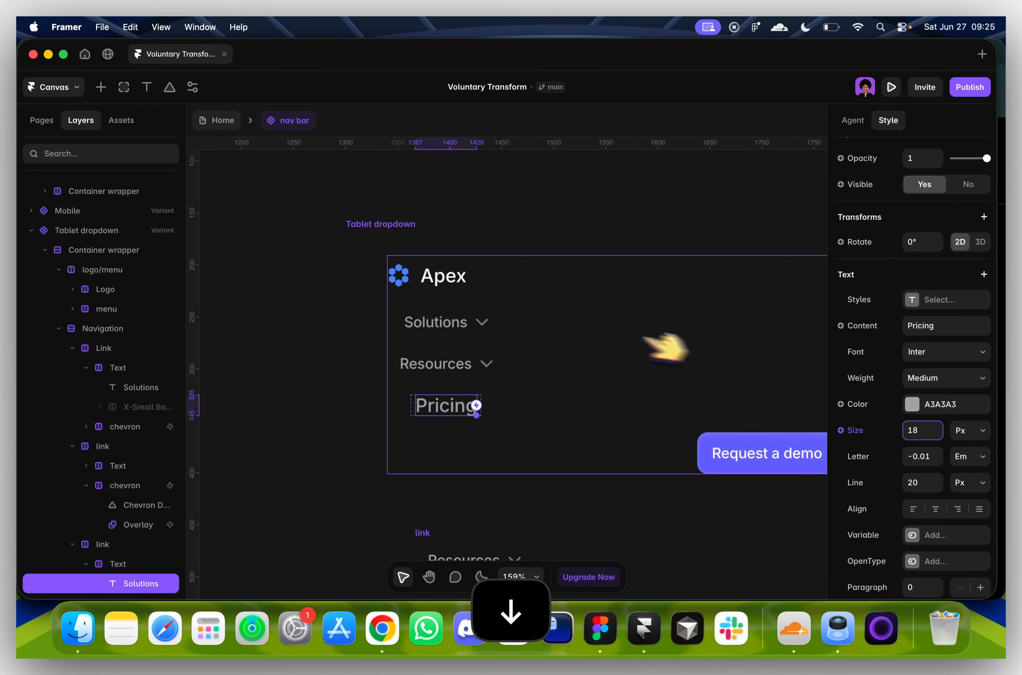
# Select the Solutions, Resources and Pricing texts in the Desktop variant and search the available fonts for "outf"
pyautogui.scroll(-5, 644, 338)
pyautogui.hscroll(-5, 614, 334)
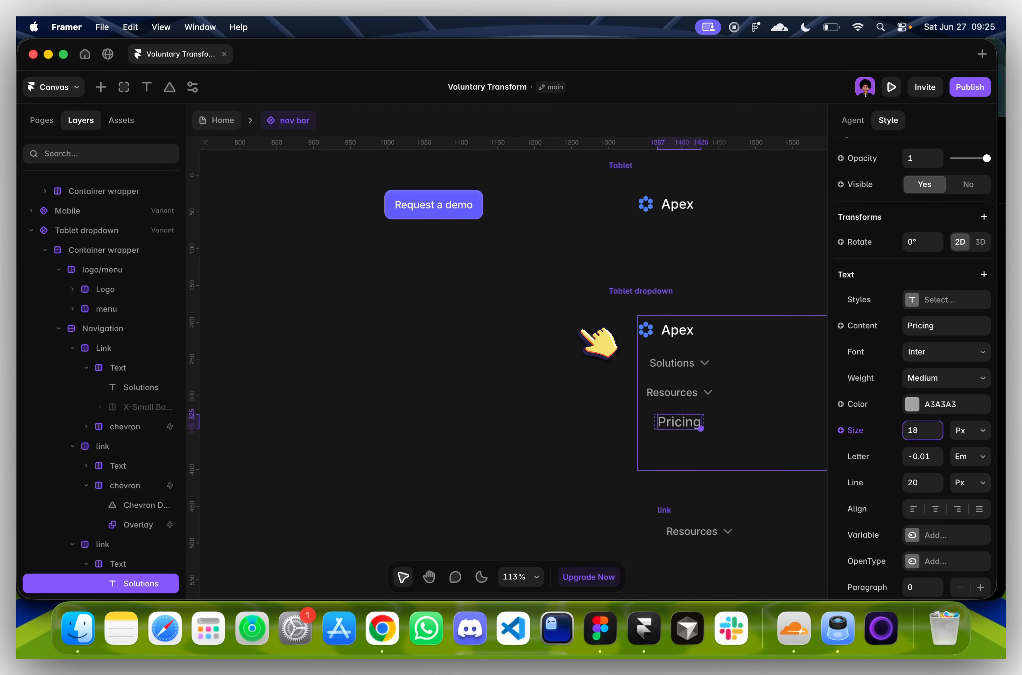
pyautogui.hscroll(-10, 583, 331)
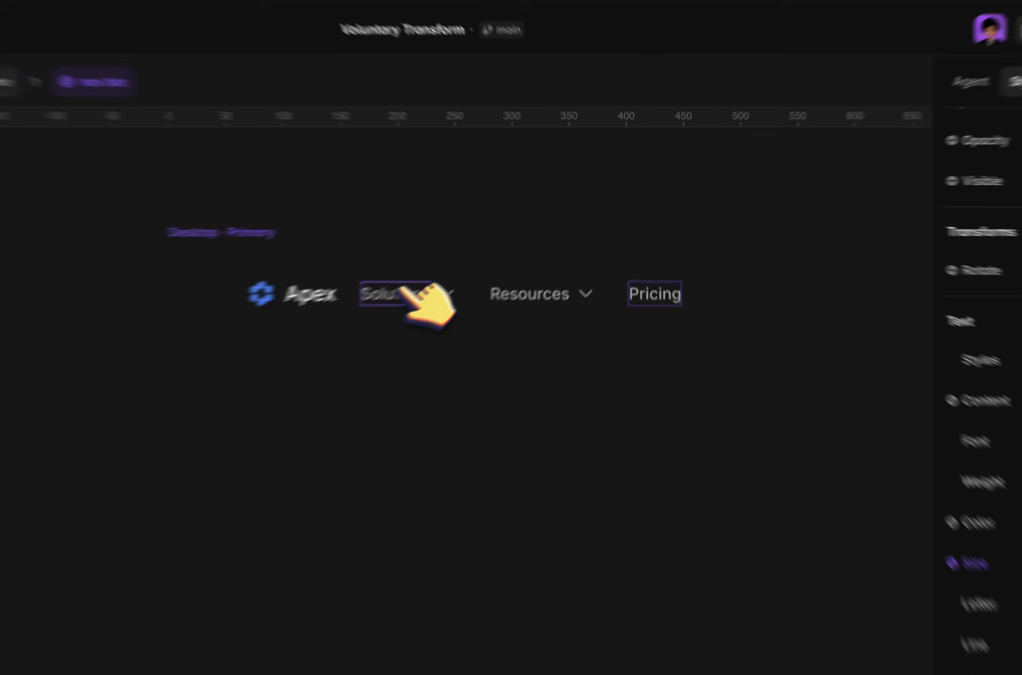
pyautogui.click(484, 252)
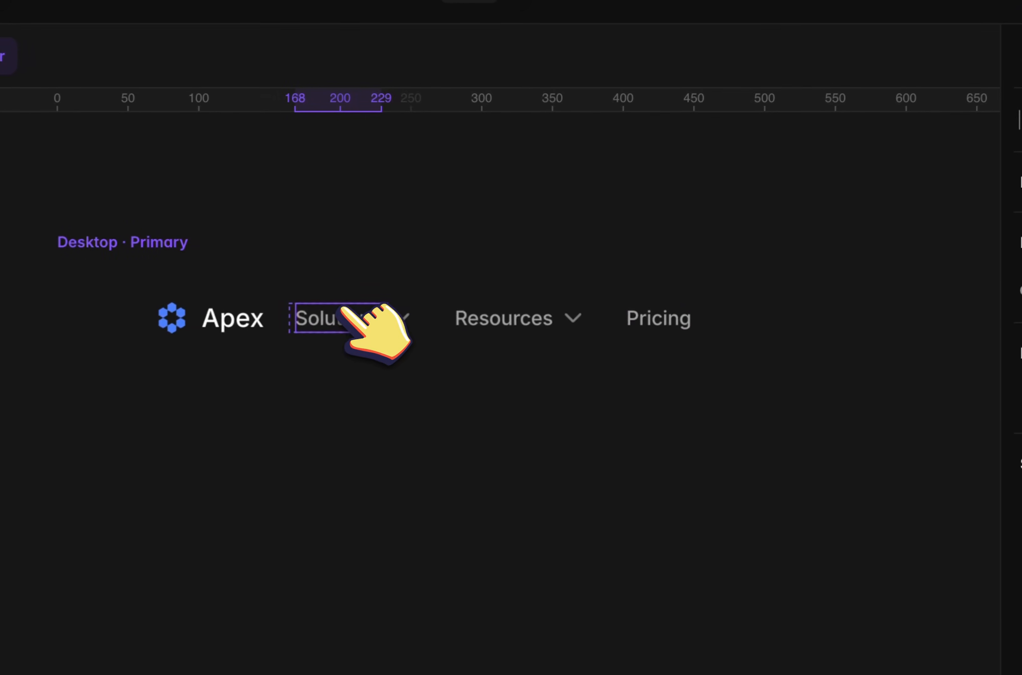
pyautogui.keyDown('shift'); pyautogui.click(511, 314); pyautogui.keyUp('shift')
pyautogui.keyDown('shift'); pyautogui.click(684, 316); pyautogui.keyUp('shift')
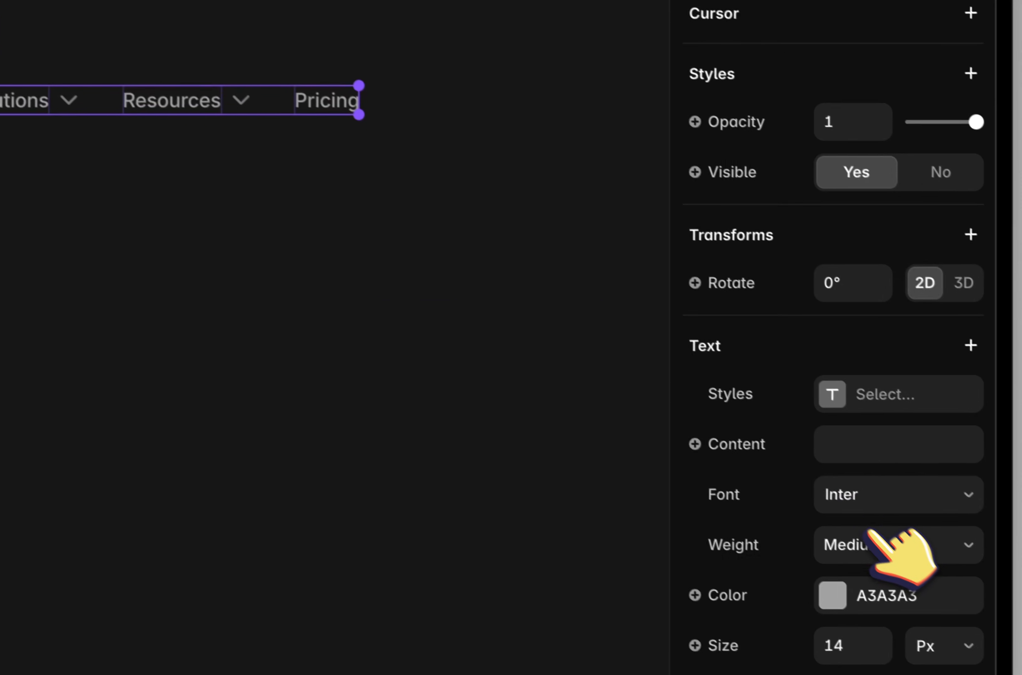
pyautogui.click(862, 502)
pyautogui.write('outf')
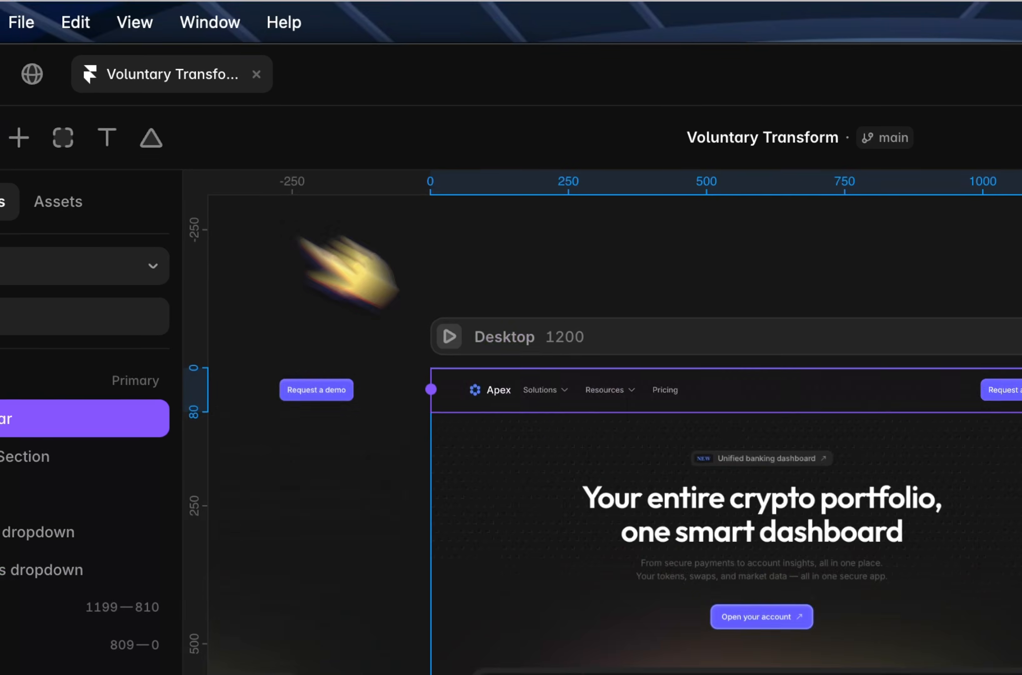
# Try to change the hero heading's font on the Home page to Outfit, and undo the last font change
pyautogui.click(829, 531)
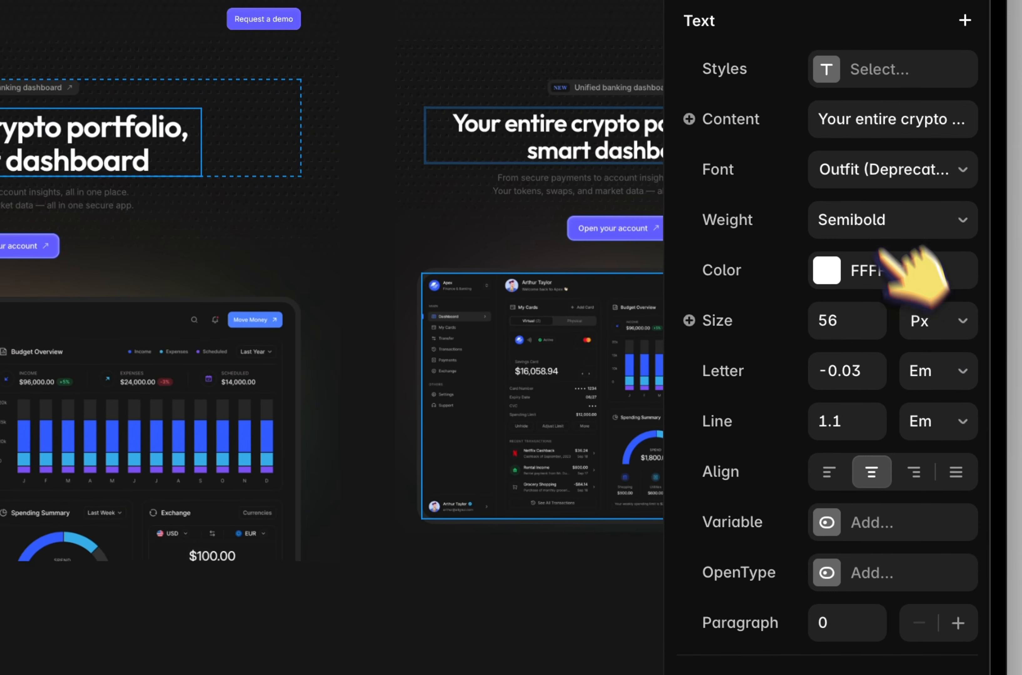
pyautogui.click(866, 178)
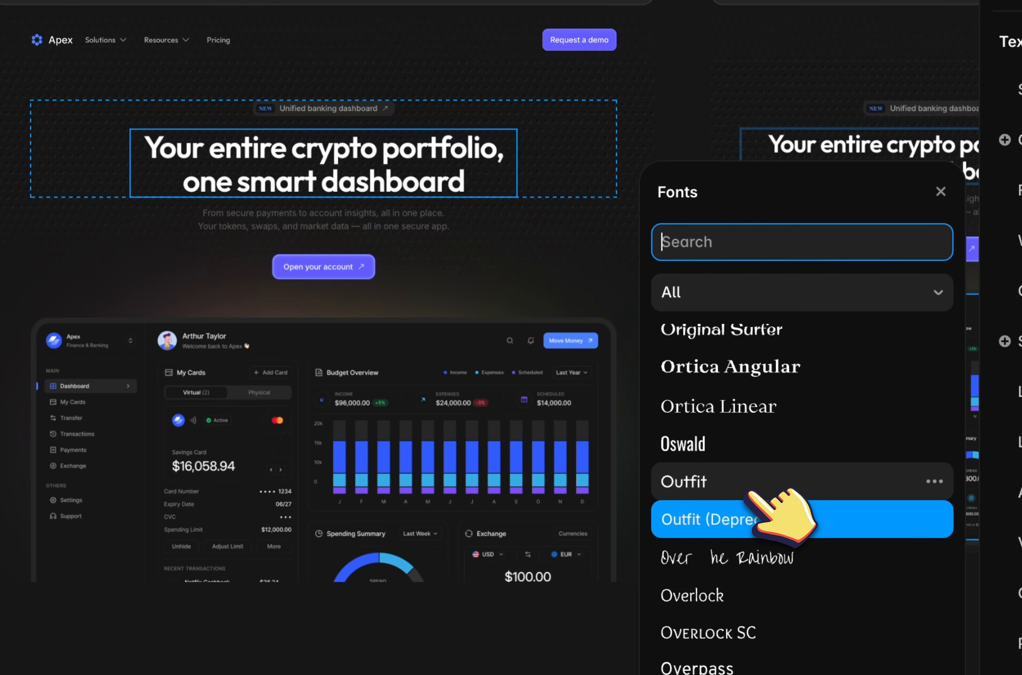
pyautogui.click(437, 465)
pyautogui.click(749, 520)
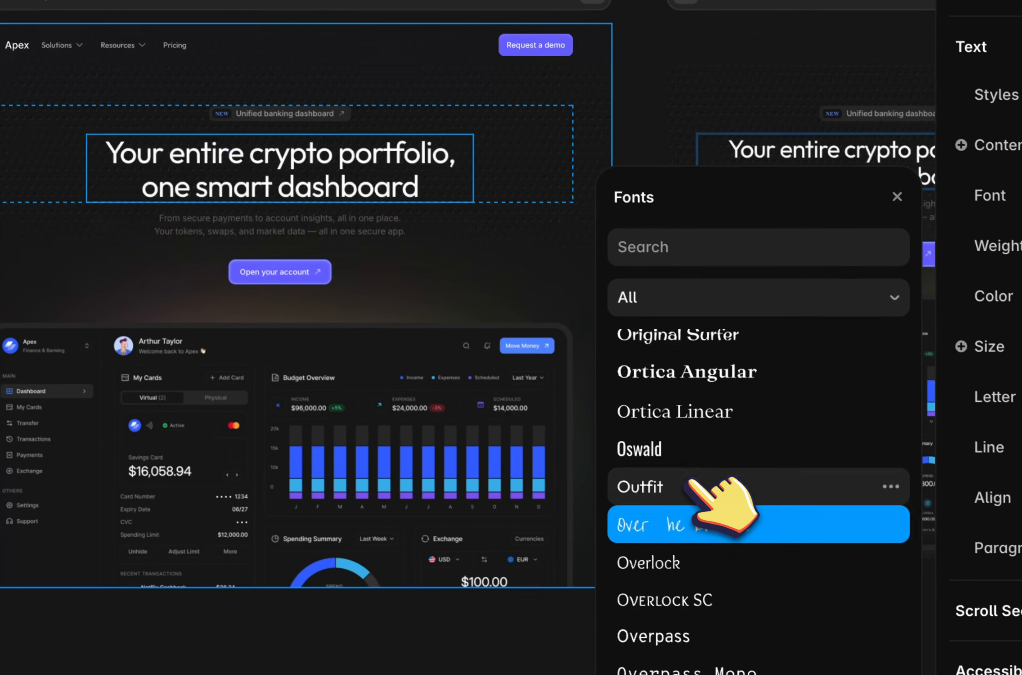
pyautogui.click(689, 483)
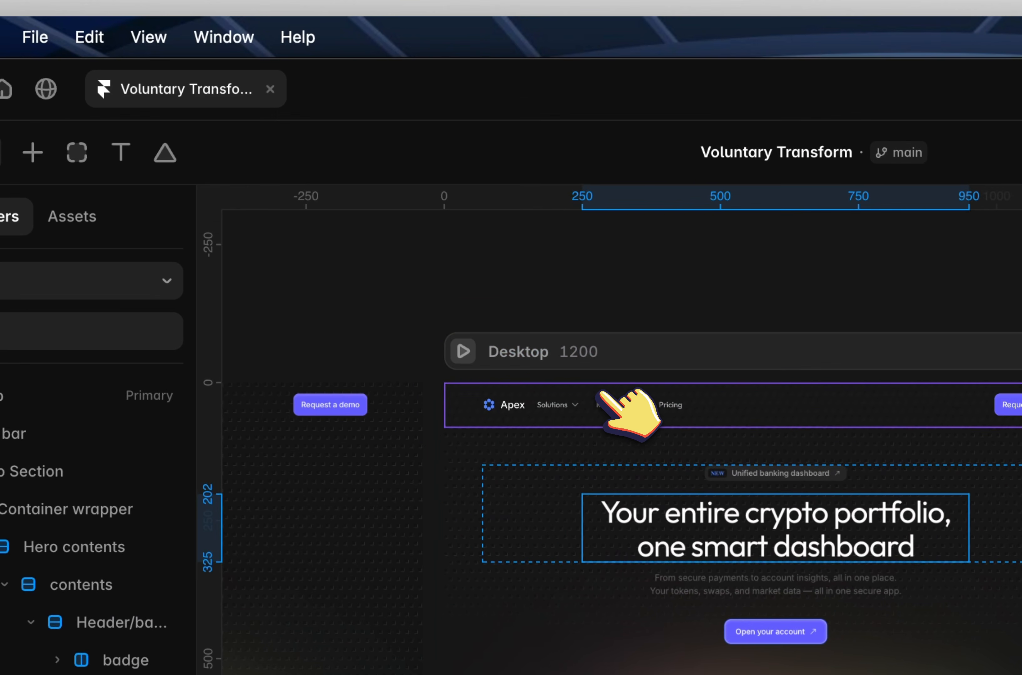
pyautogui.doubleClick(107, 34)
pyautogui.click(258, 217)
pyautogui.press('cmd+z')
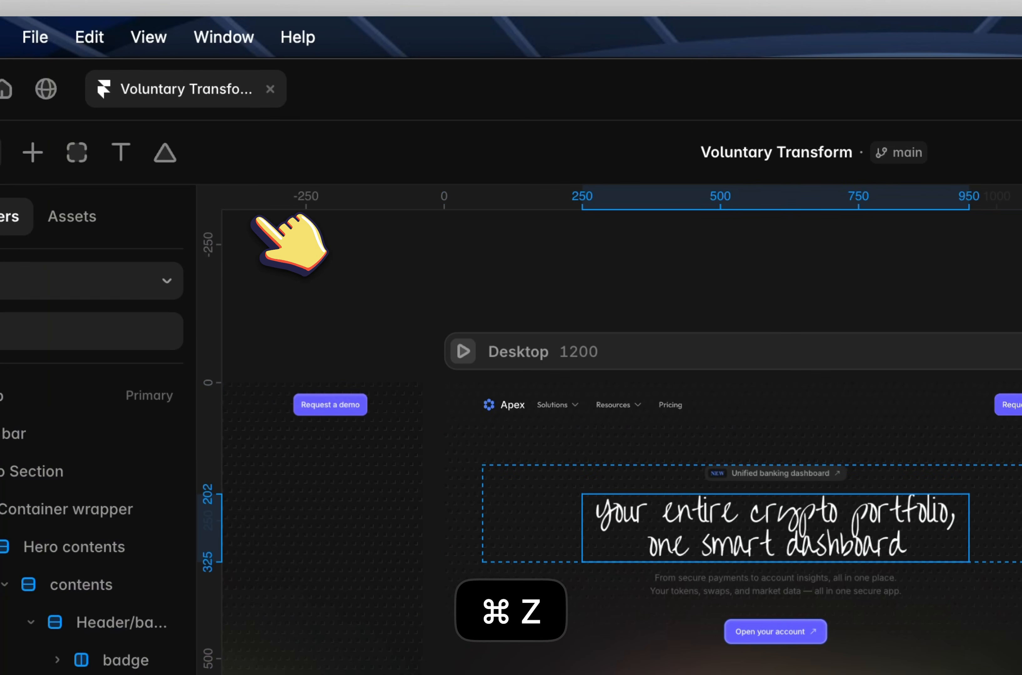
# Open the nav bar component for editing and set the font of the Request a demo button text to Outfit
pyautogui.doubleClick(565, 408)
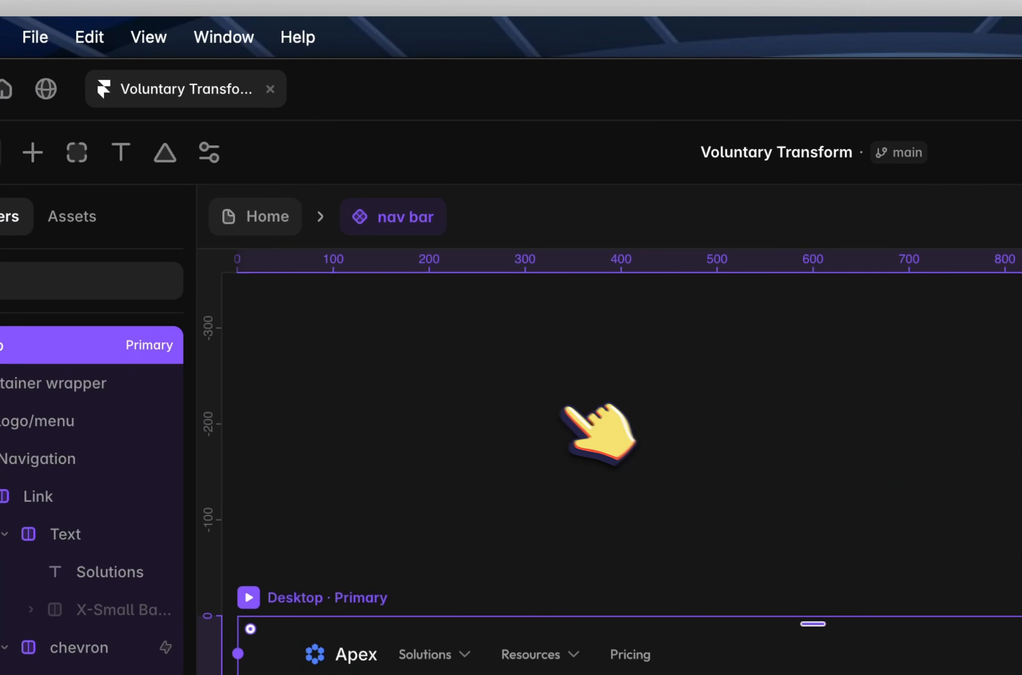
pyautogui.hscroll(1, 528, 351)
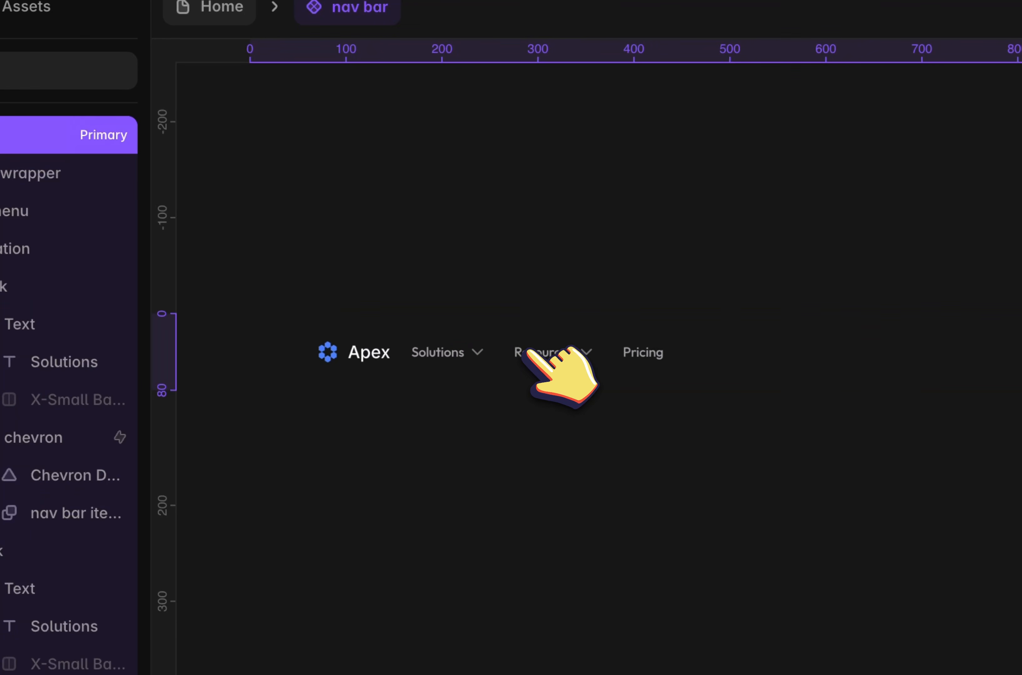
pyautogui.hscroll(15, 541, 352)
pyautogui.keyDown('super'); pyautogui.click(272, 347); pyautogui.keyUp('super')
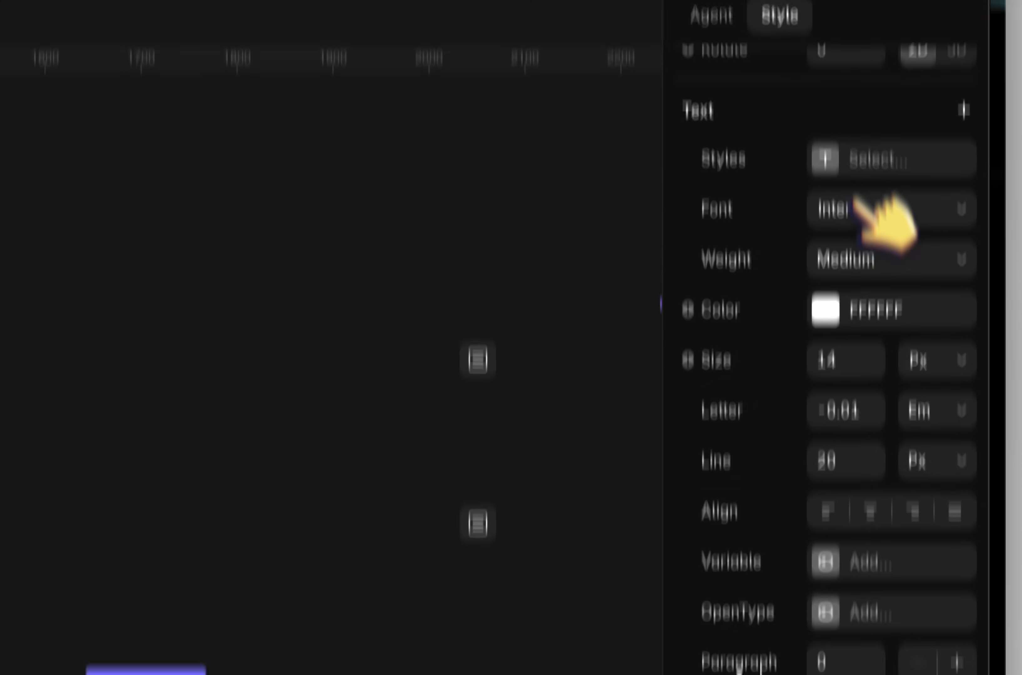
pyautogui.click(854, 204)
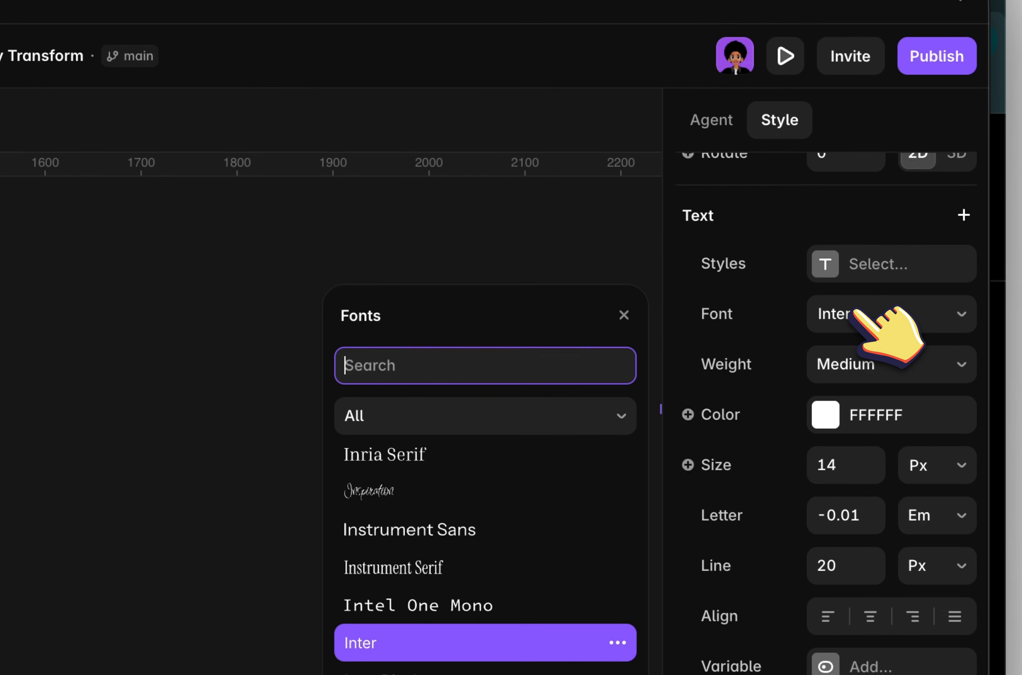
pyautogui.write('outf')
pyautogui.press('Return')
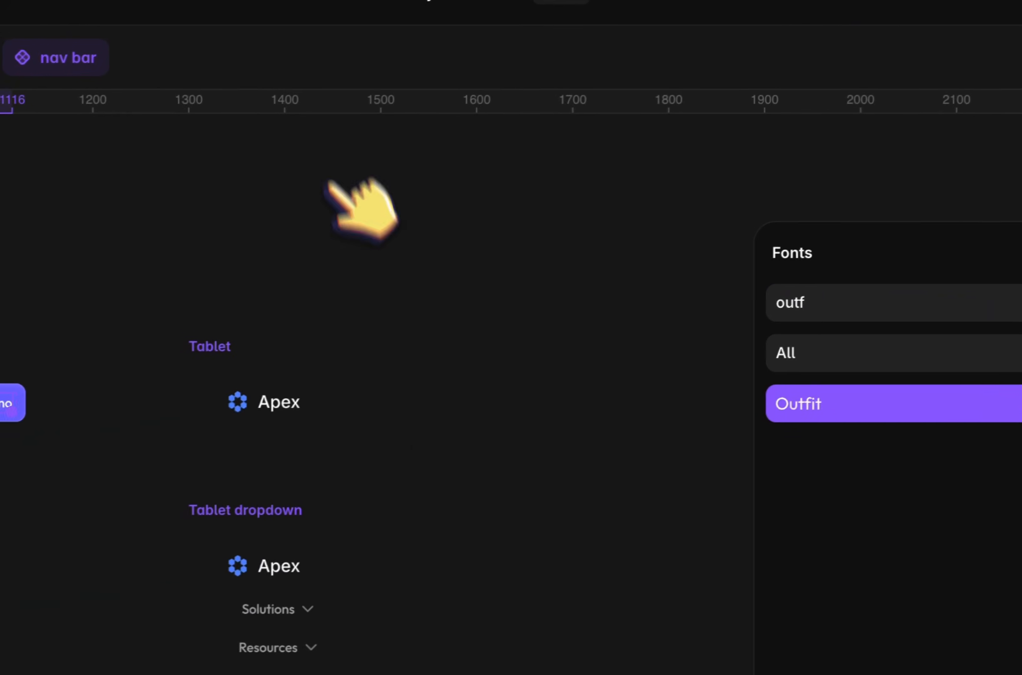
# Set the font of the Apex logo text in the nav bar's Desktop variant to Outfit
pyautogui.hscroll(-3, 273, 413)
pyautogui.hscroll(-10, 272, 413)
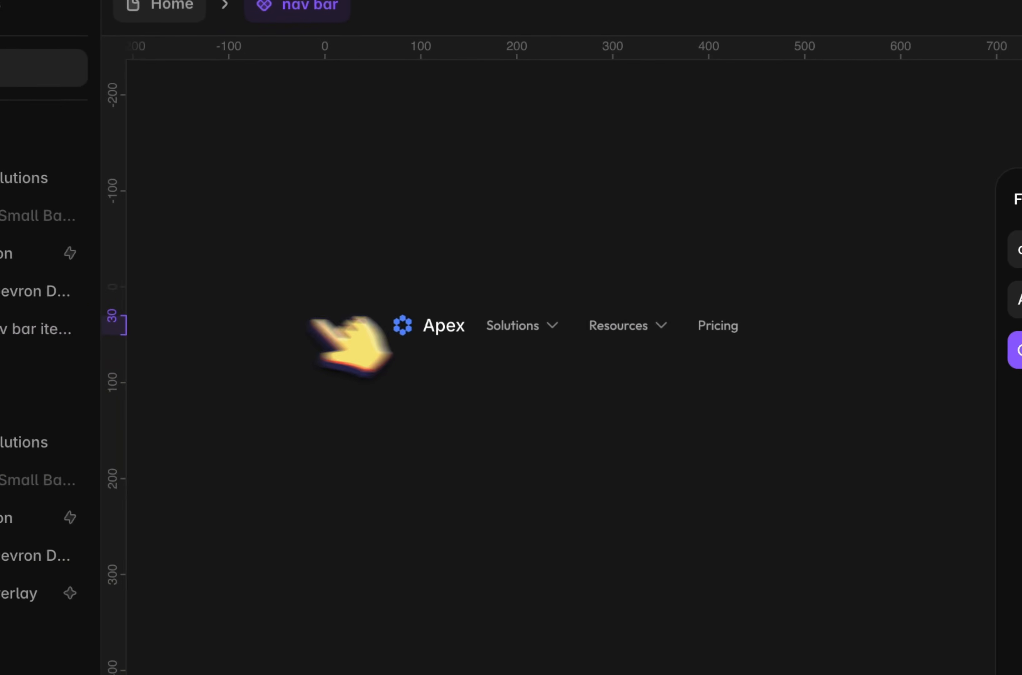
pyautogui.click(449, 325)
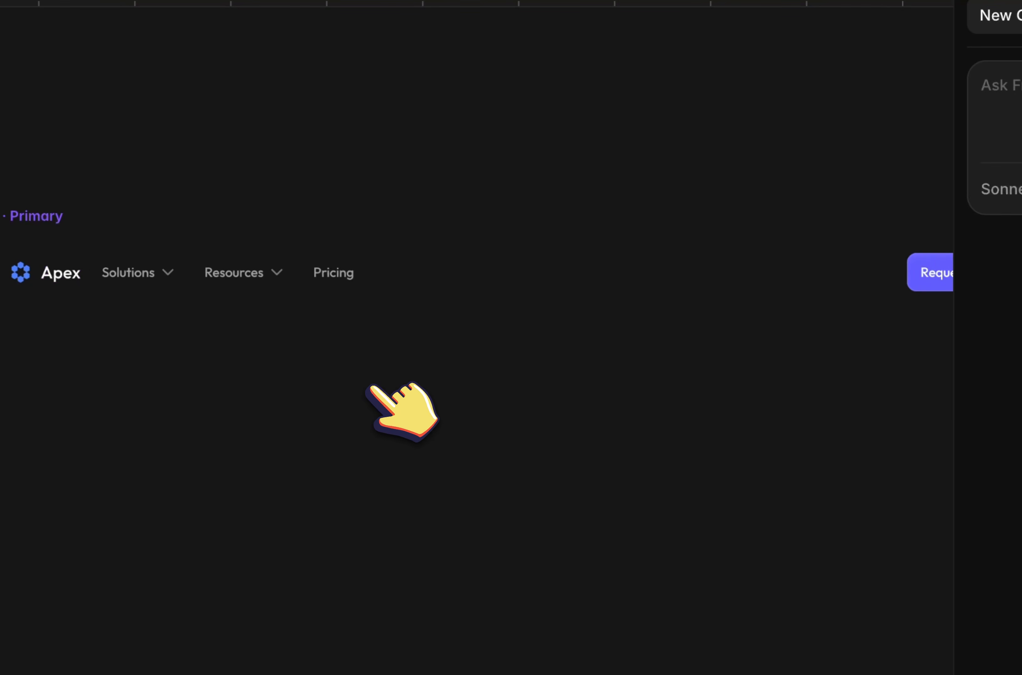
# Set the font size of the Pricing link text in the Tablet dropdown variant to 20 px
pyautogui.hscroll(2, 337, 366)
pyautogui.keyDown('super'); pyautogui.click(280, 408); pyautogui.keyUp('super')
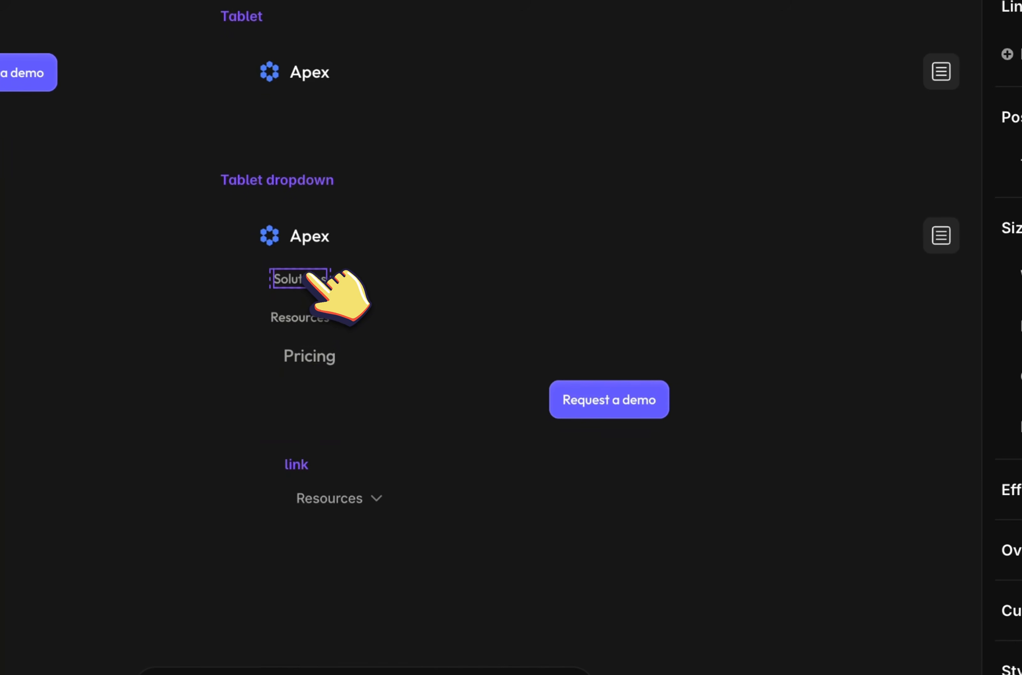
pyautogui.click(305, 363)
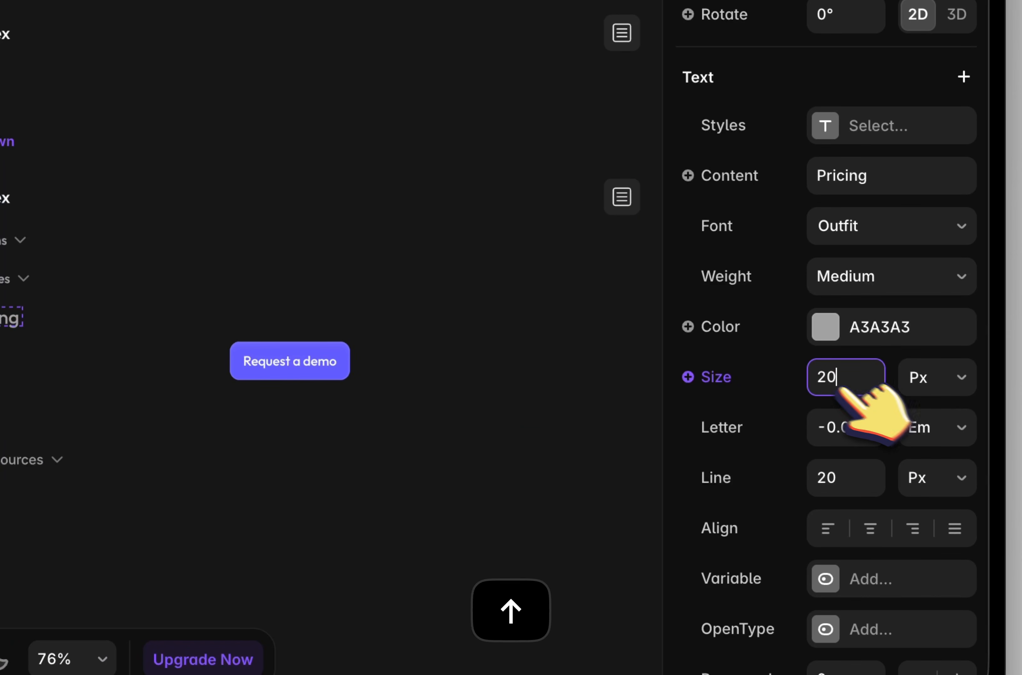
pyautogui.scroll(5, 482, 386)
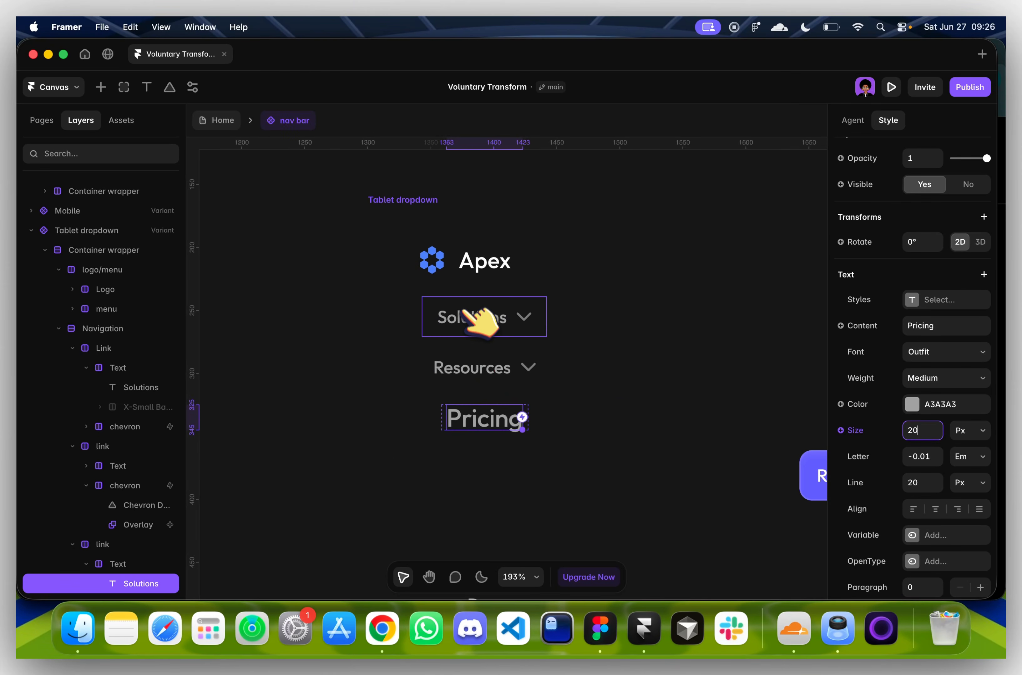
pyautogui.scroll(-2, 438, 329)
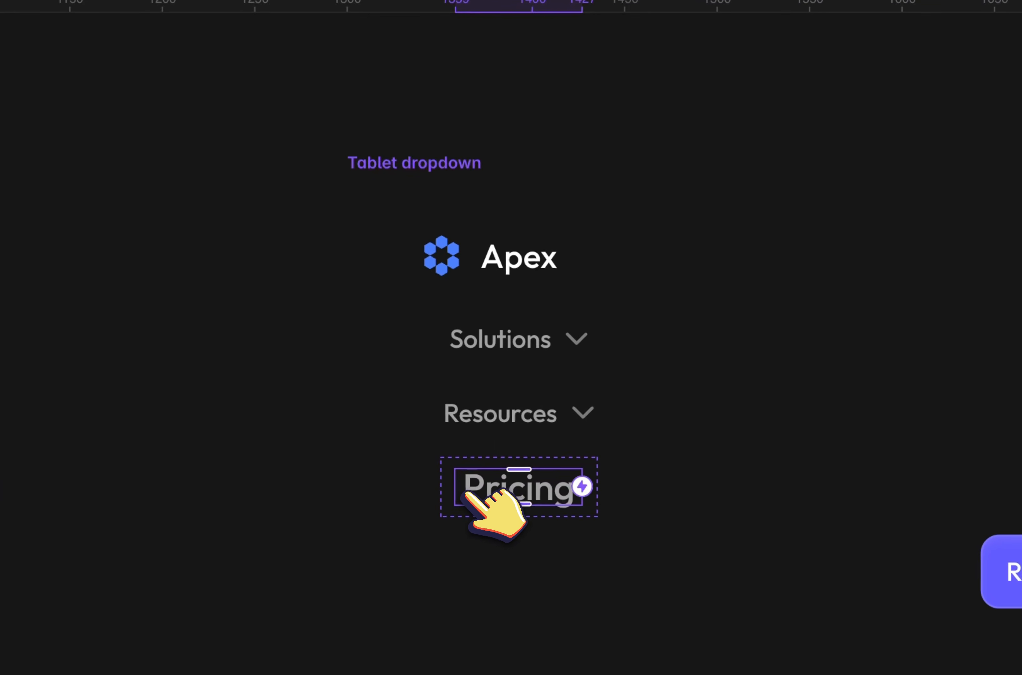
pyautogui.rightClick(443, 394)
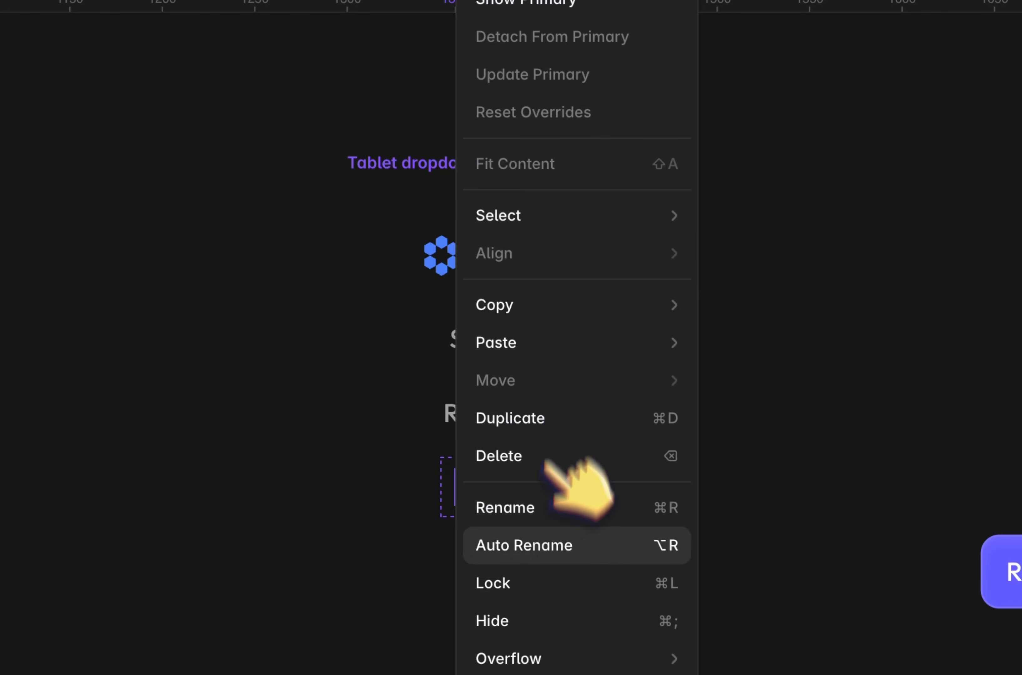
pyautogui.click(339, 500)
pyautogui.scroll(-5, 340, 499)
pyautogui.scroll(-2, 340, 500)
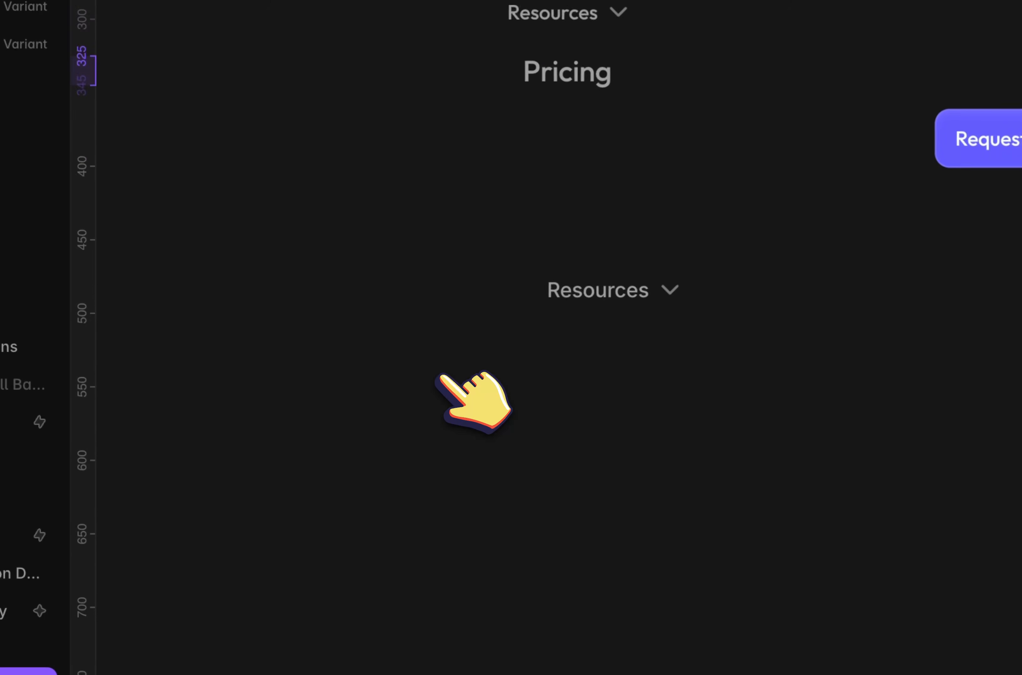
pyautogui.scroll(2, 439, 376)
pyautogui.scroll(2, 542, 304)
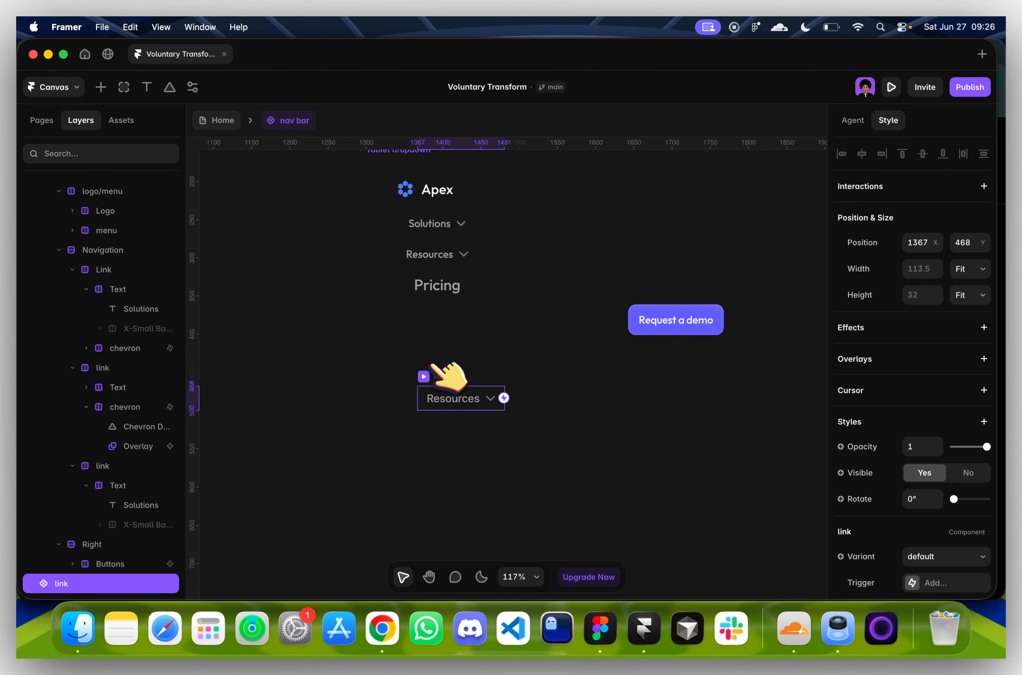
# Open the overlay attached to the Solutions link's chevron in the Desktop variant and copy its dropdown content
pyautogui.scroll(-3, 432, 364)
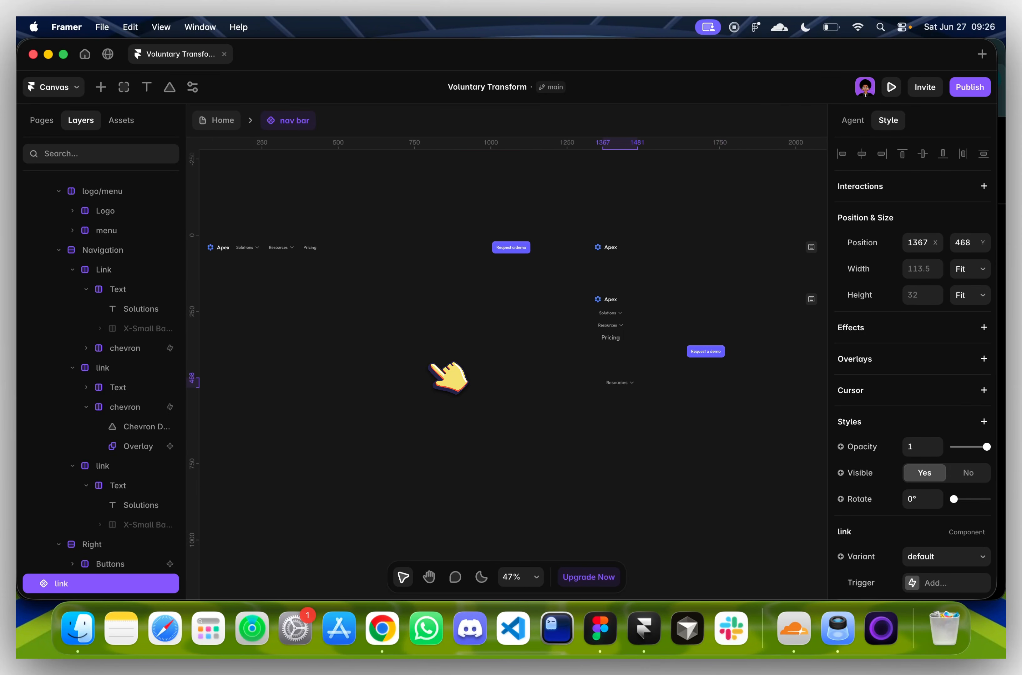
pyautogui.hscroll(-5, 432, 365)
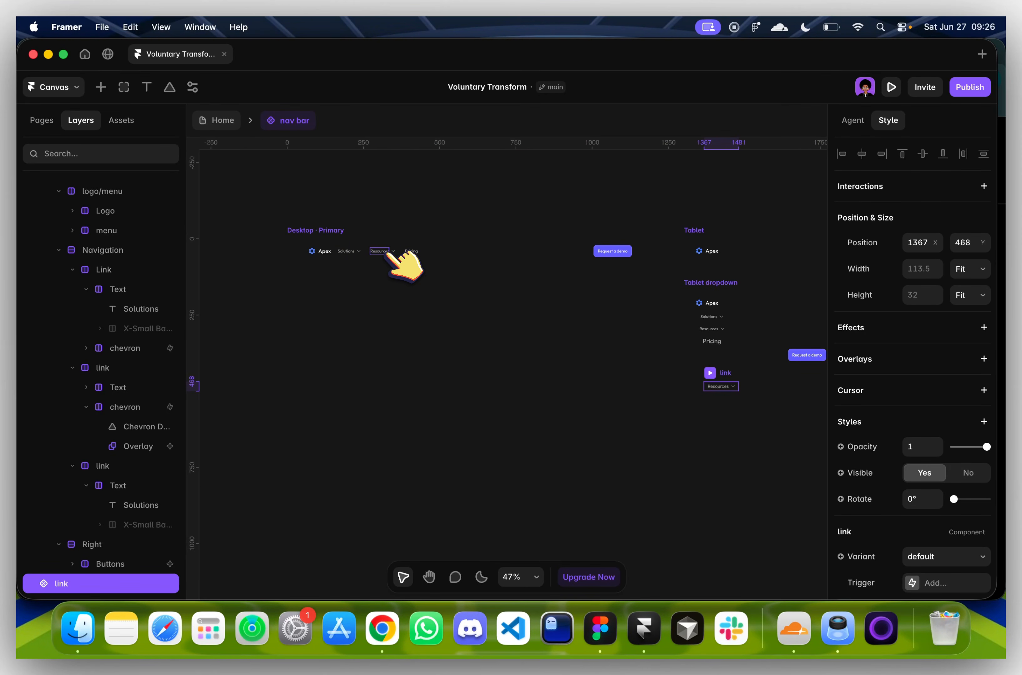
pyautogui.click(349, 253)
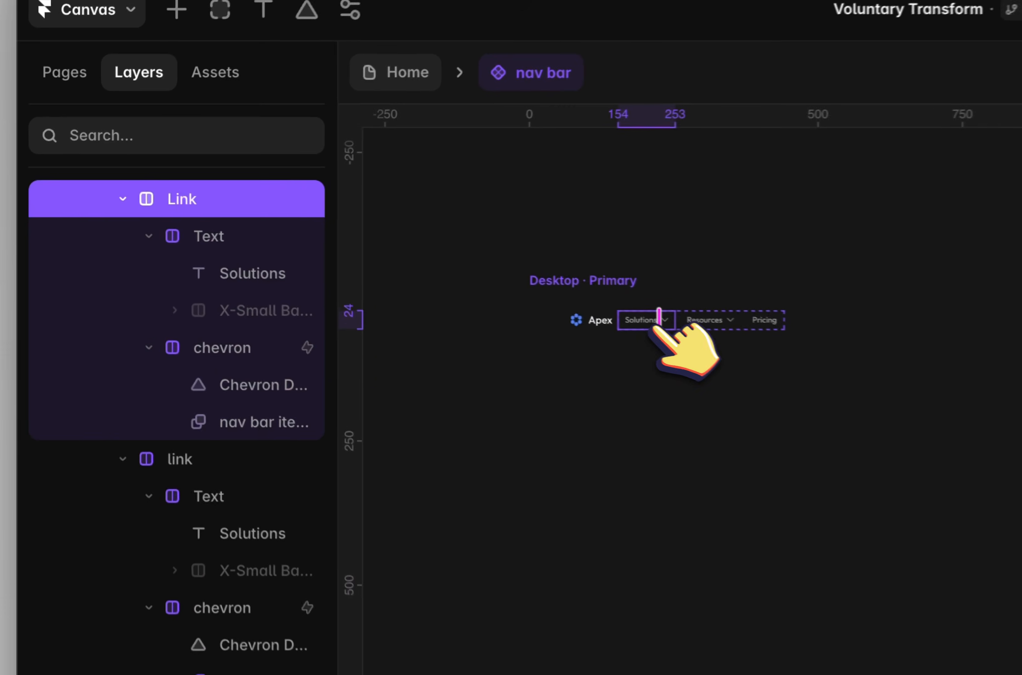
pyautogui.click(144, 303)
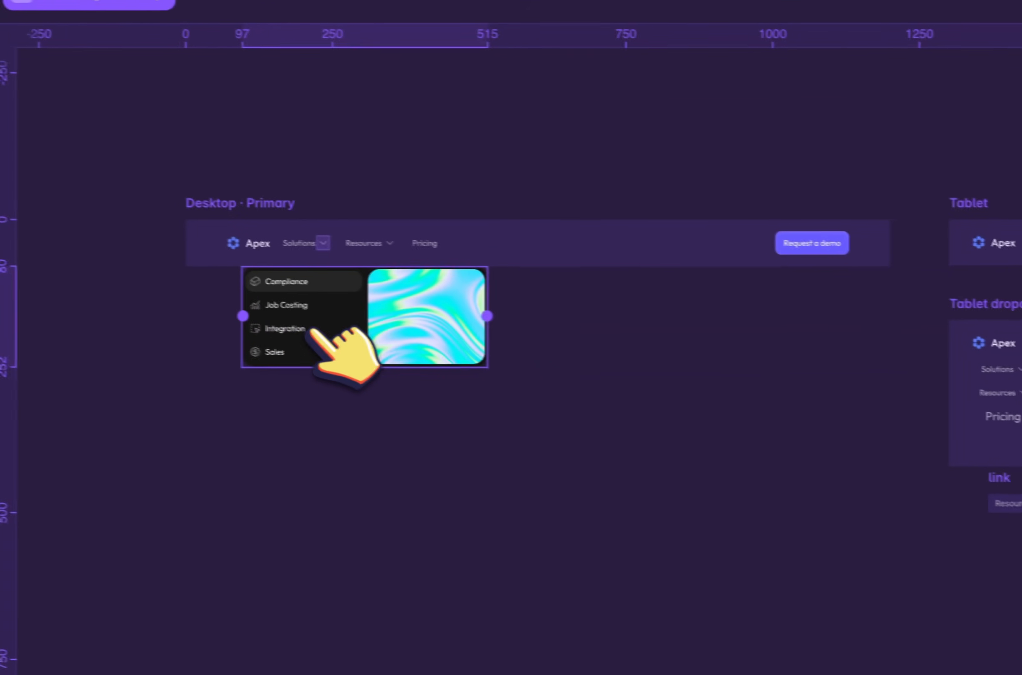
pyautogui.press('super+c')
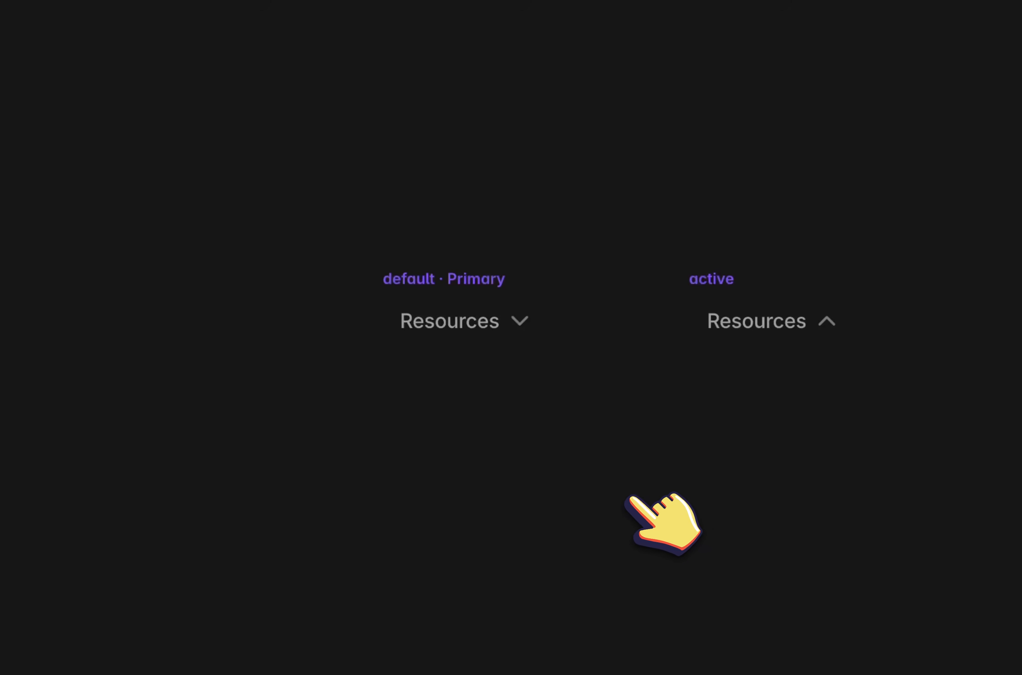
# Return from the link component to the nav bar and reopen the Solutions chevron's overlay in the Desktop variant
pyautogui.click(354, 176)
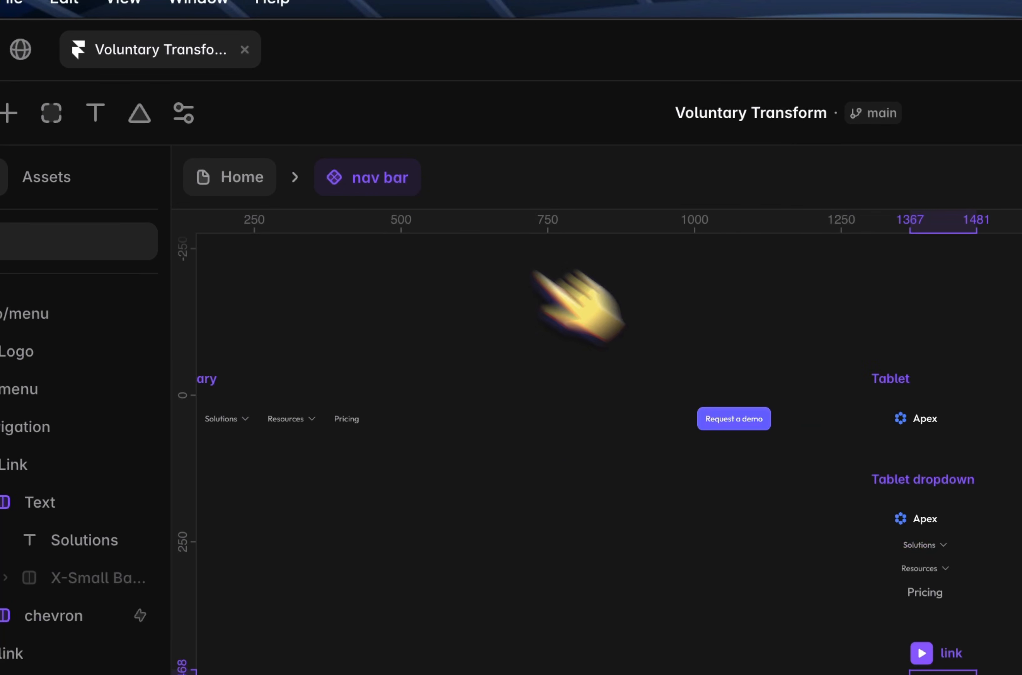
pyautogui.hscroll(-8, 536, 456)
pyautogui.keyDown('super'); pyautogui.click(679, 408); pyautogui.keyUp('super')
pyautogui.click(96, 343)
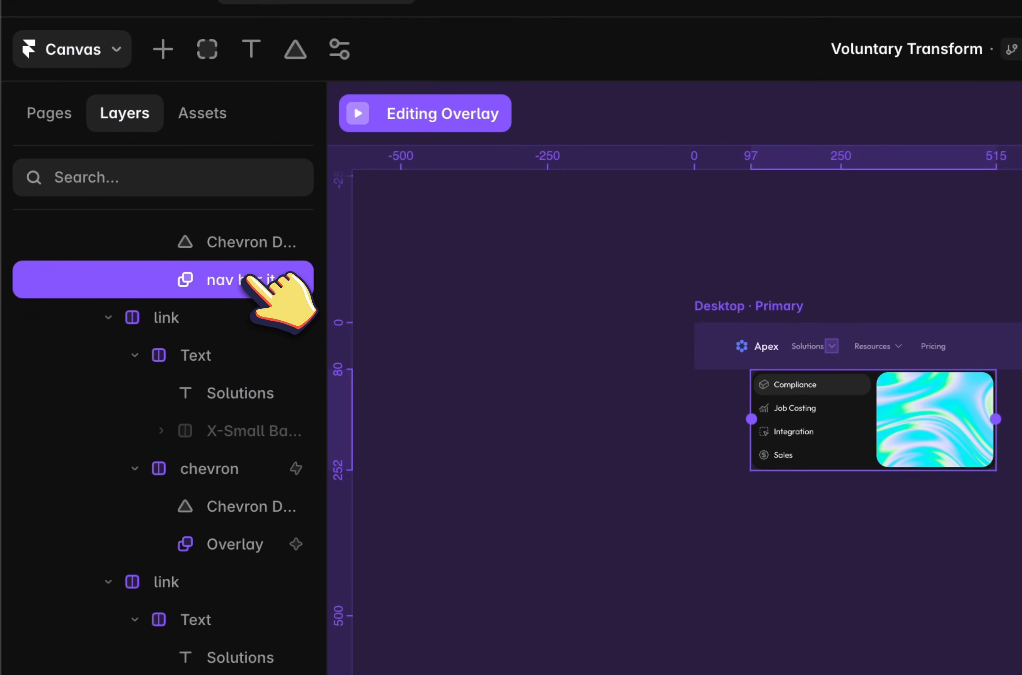
# Copy the nav bar items dropdown under Solutions and open the Resources link component for editing
pyautogui.scroll(5, 608, 462)
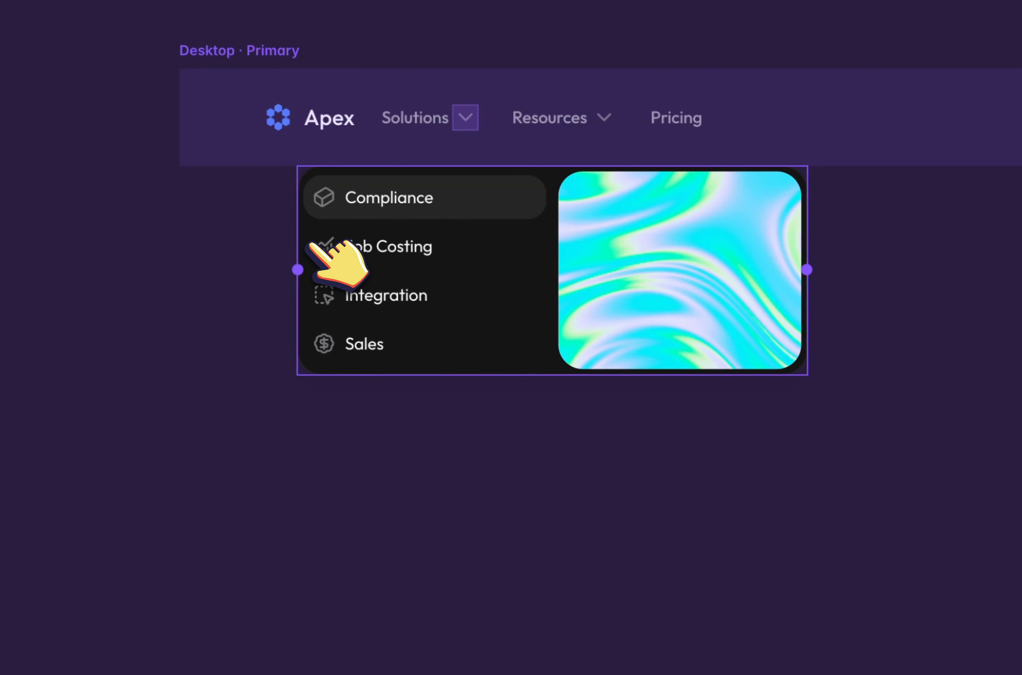
pyautogui.hscroll(8, 439, 268)
pyautogui.scroll(-4, 479, 275)
pyautogui.doubleClick(479, 275)
pyautogui.hscroll(5, 478, 276)
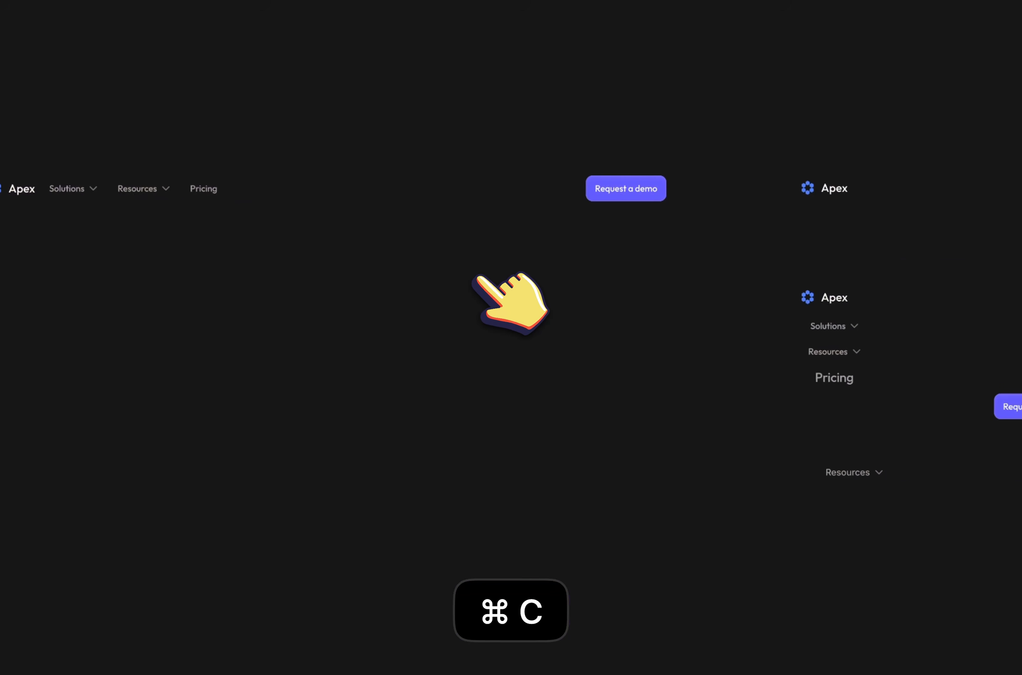
pyautogui.doubleClick(727, 463)
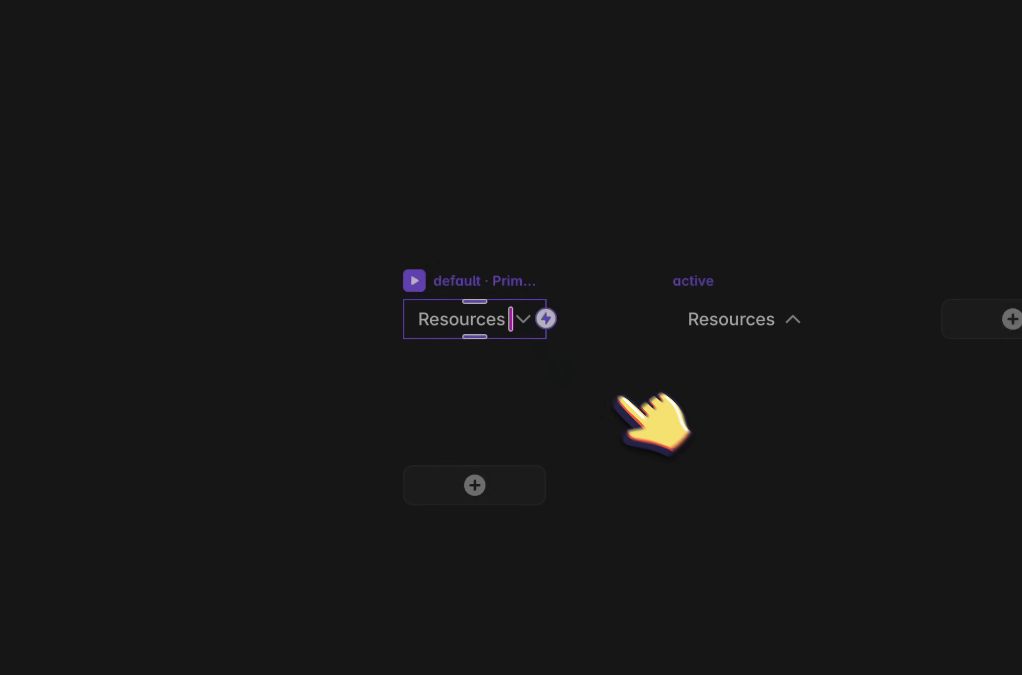
# Try to paste the copied dropdown into the Resources link component beneath its default and active variants
pyautogui.scroll(-5, 468, 277)
pyautogui.hscroll(1, 467, 276)
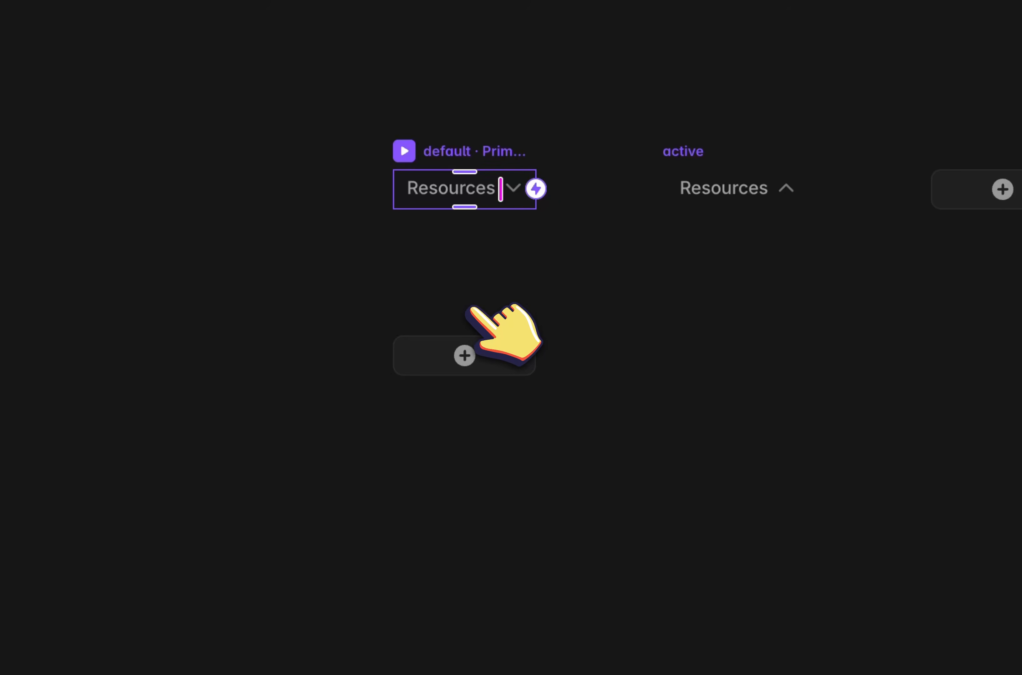
pyautogui.scroll(2, 470, 302)
pyautogui.hscroll(5, 470, 302)
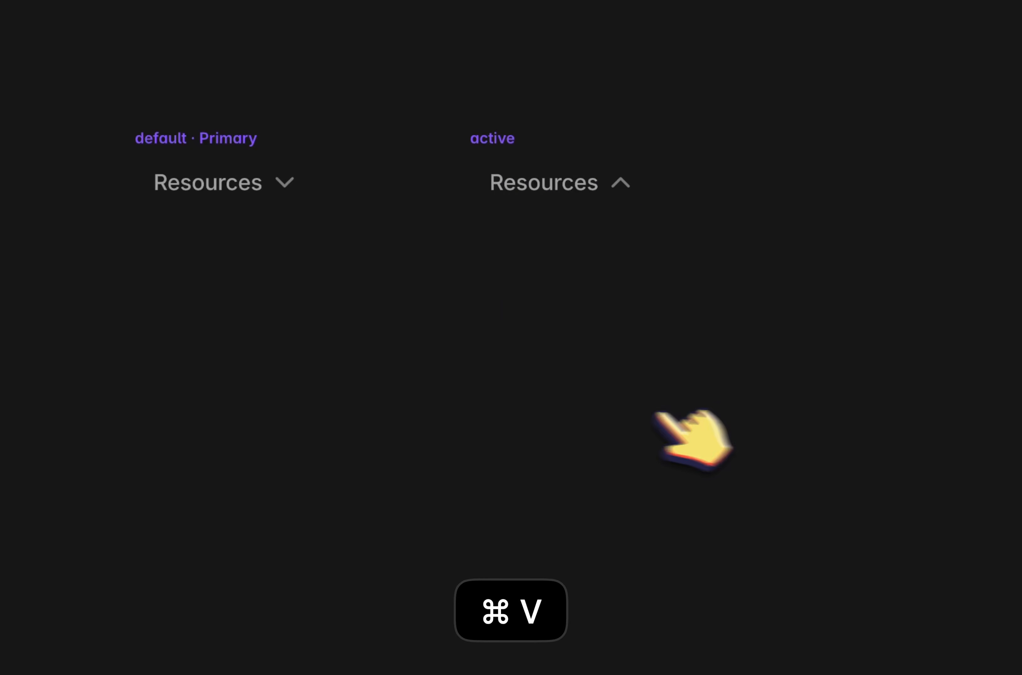
pyautogui.scroll(-3, 625, 440)
pyautogui.scroll(-1, 625, 440)
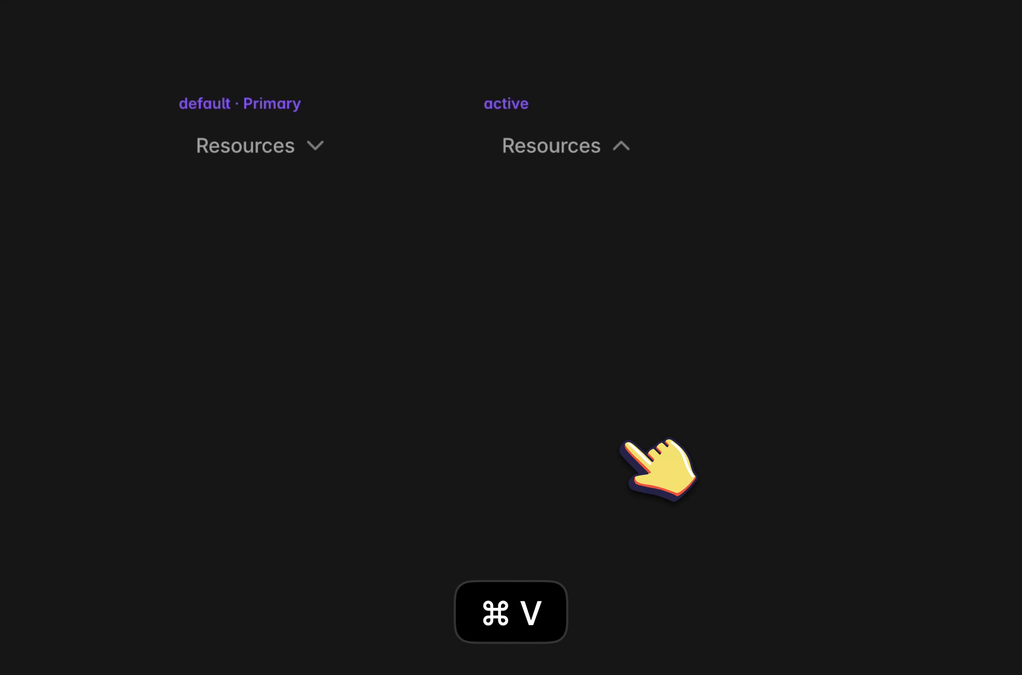
# Switch to Figma and examine the Resources dropdown and Solutions dropdown designs
pyautogui.click(568, 630)
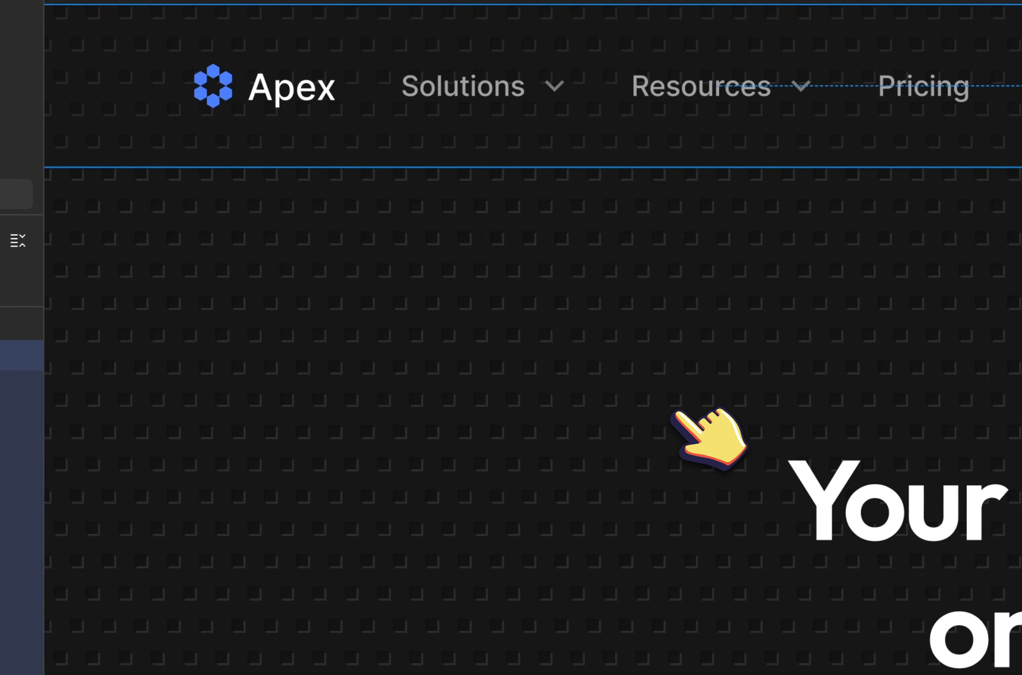
pyautogui.scroll(-5, 674, 415)
pyautogui.hscroll(15, 674, 414)
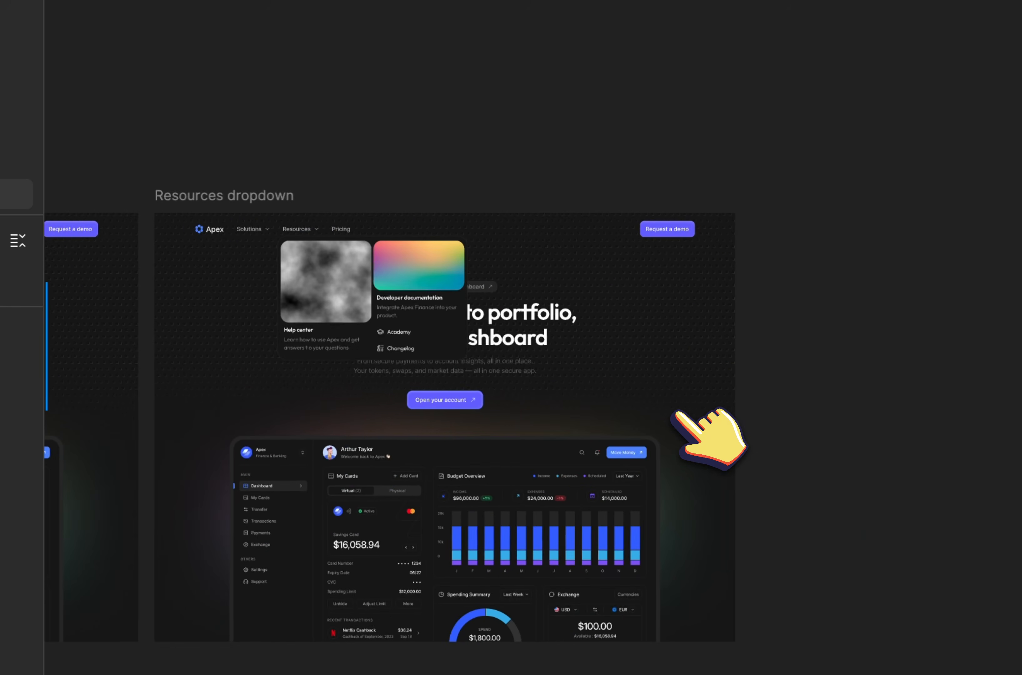
pyautogui.hscroll(-15, 693, 423)
pyautogui.scroll(8, 385, 334)
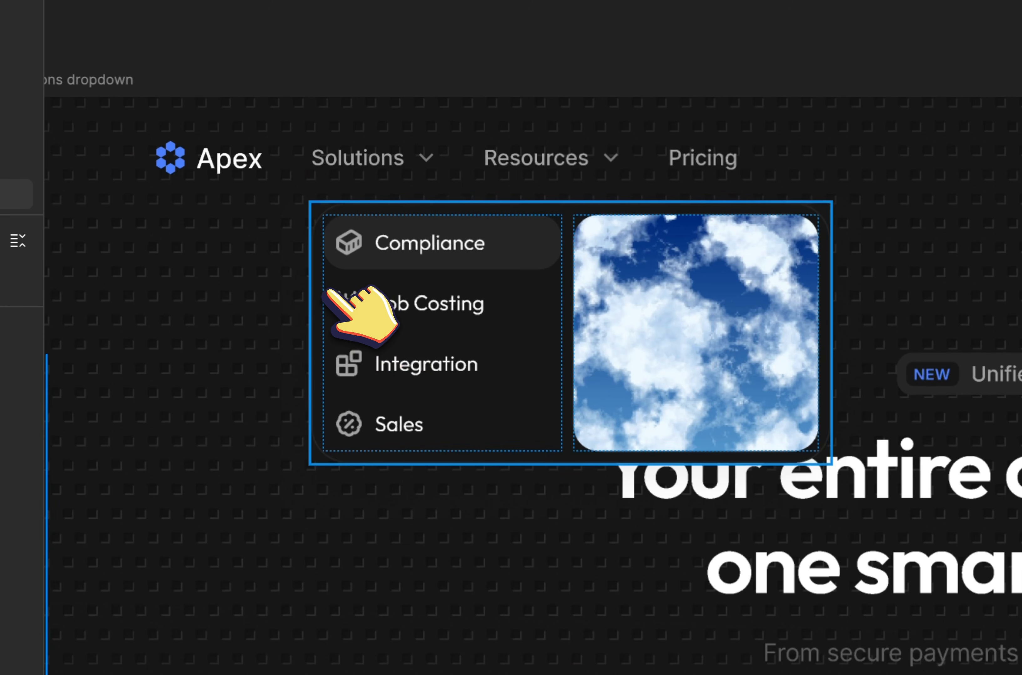
pyautogui.rightClick(324, 290)
pyautogui.moveTo(438, 142)
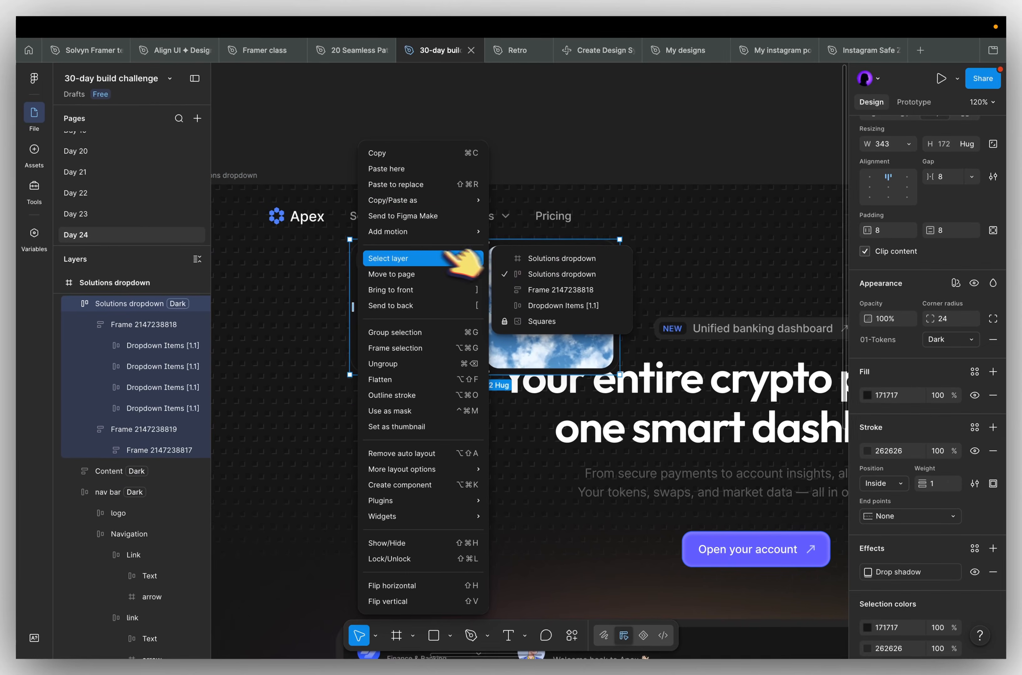
pyautogui.moveTo(365, 183)
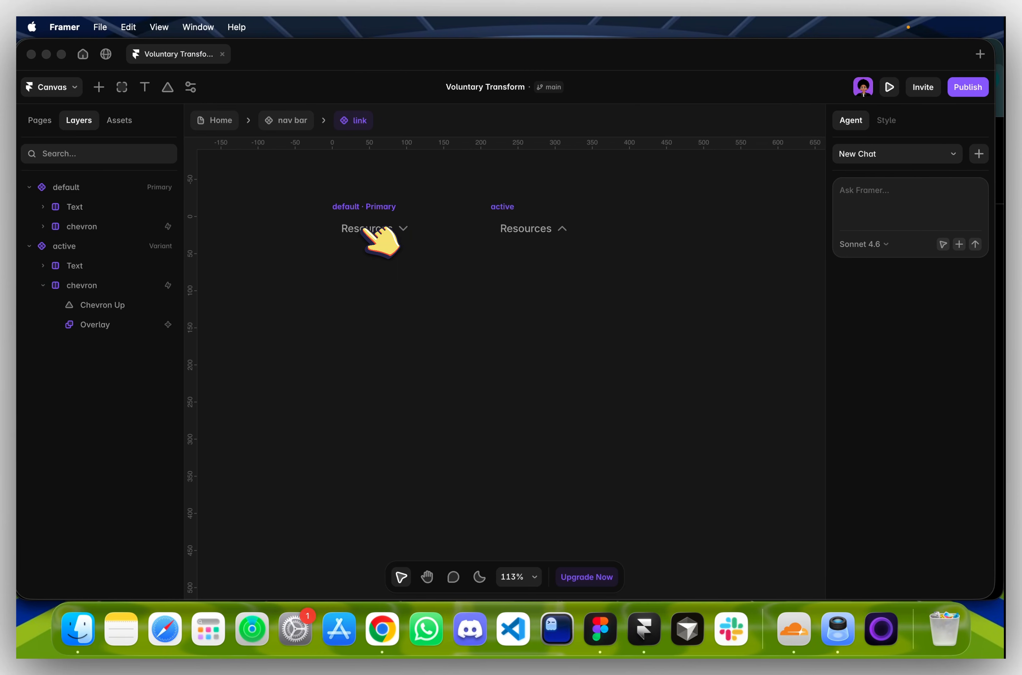
# Back in Framer's nav bar component, try to cut the nav bar items overlay out of the Desktop variant's Solutions link
pyautogui.click(352, 187)
pyautogui.click(355, 188)
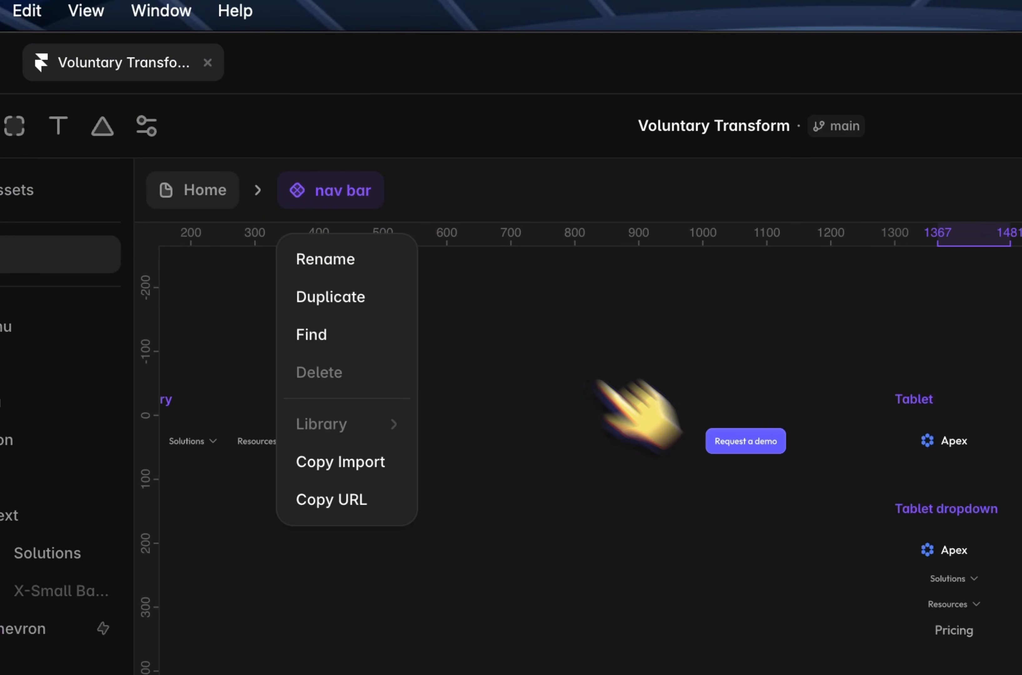
pyautogui.click(734, 492)
pyautogui.hscroll(-8, 735, 493)
pyautogui.click(612, 464)
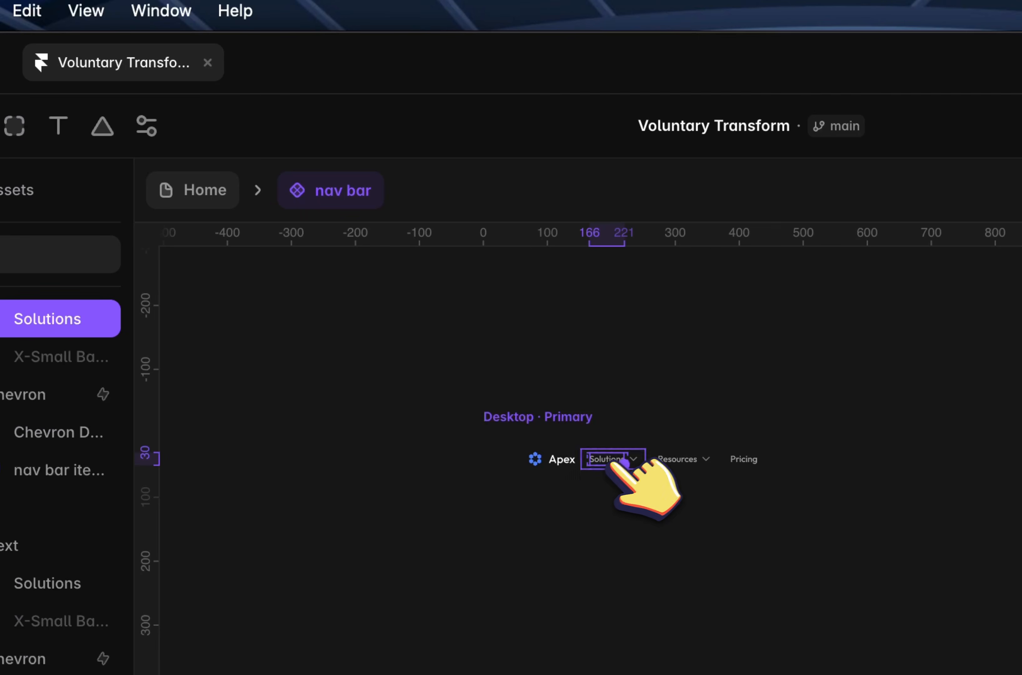
pyautogui.click(740, 321)
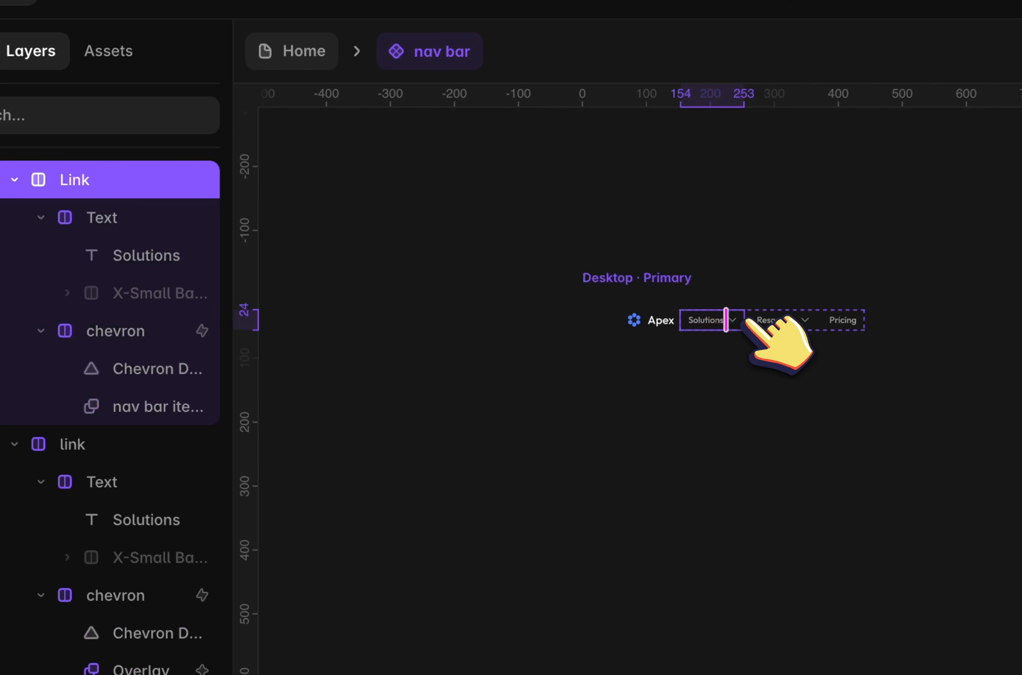
pyautogui.click(146, 410)
pyautogui.press('super+x')
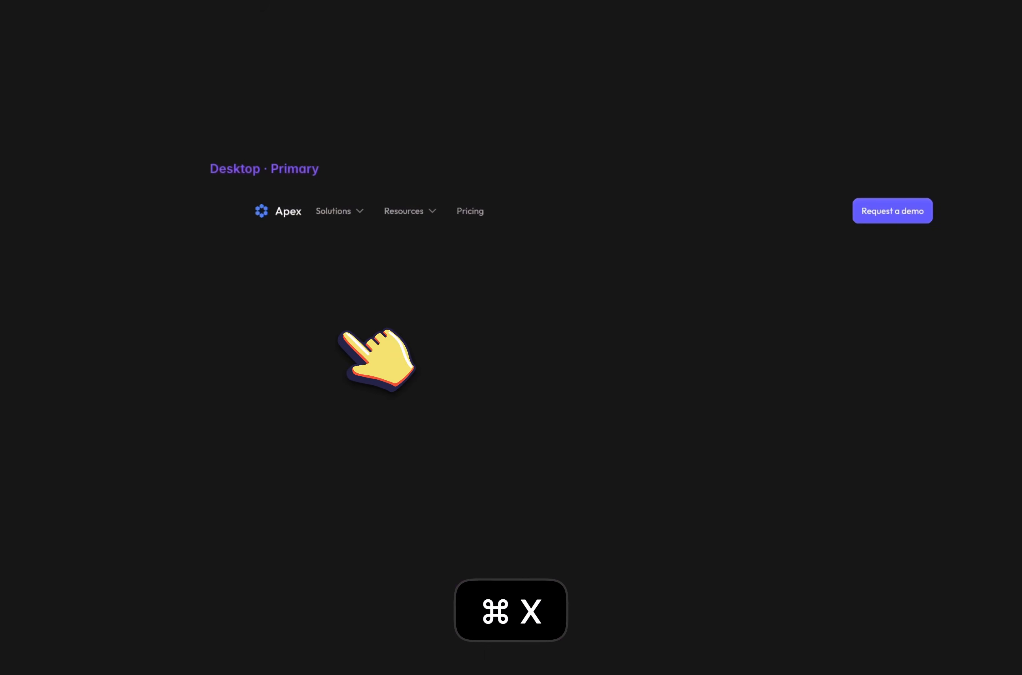
pyautogui.press('super+z')
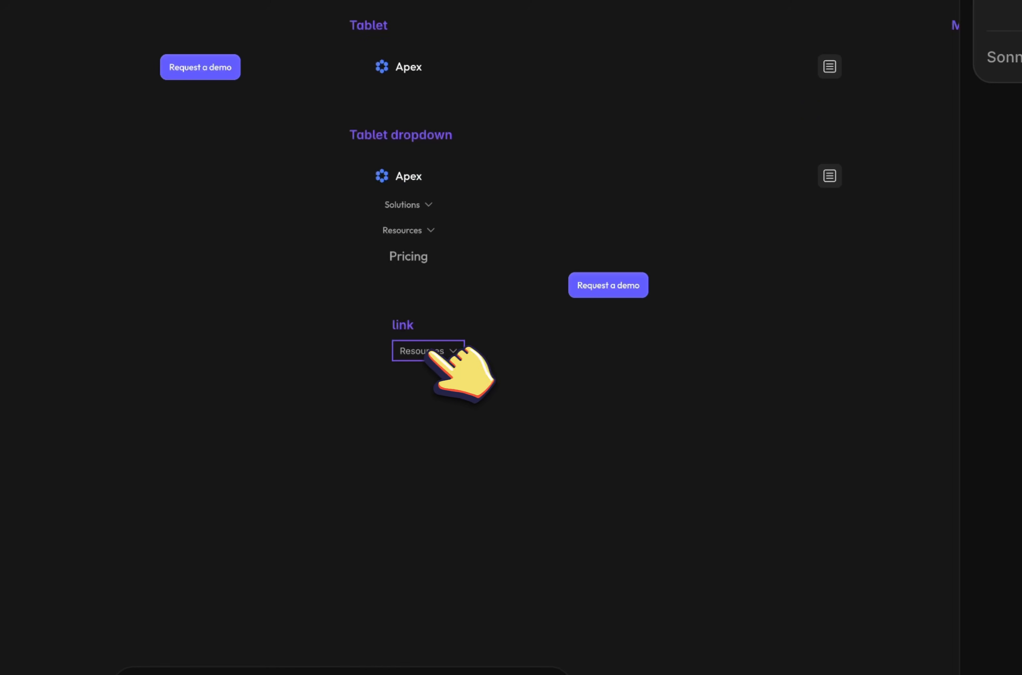
# Open the Resources link component again and try to paste the dropdown onto its canvas
pyautogui.doubleClick(432, 351)
pyautogui.click(409, 414)
pyautogui.click(481, 369)
pyautogui.press('super+v')
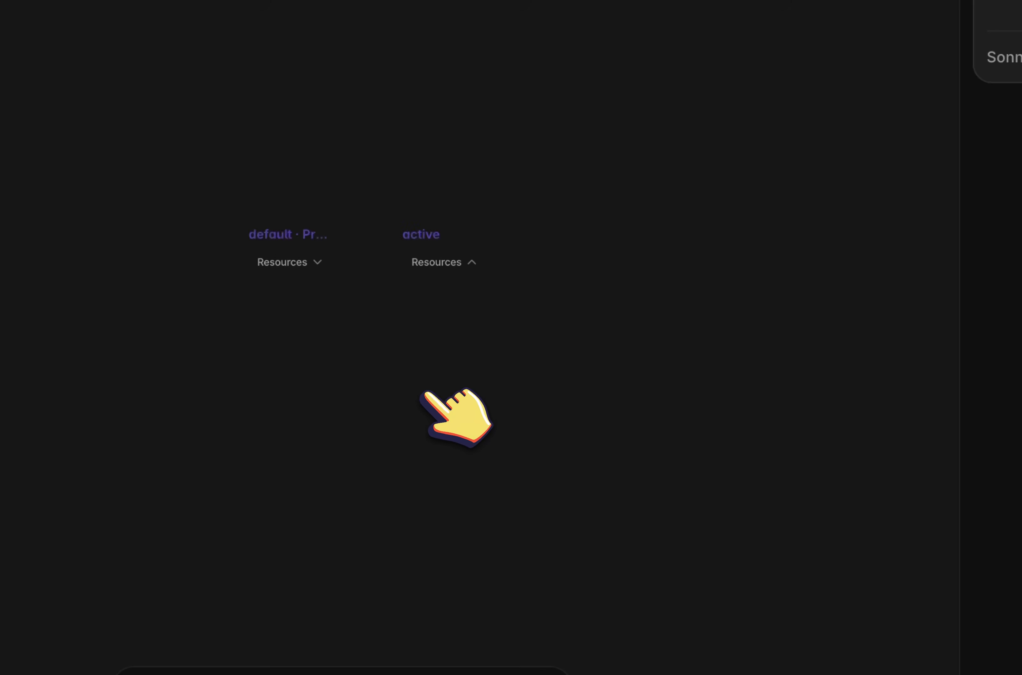
# Copy the primary variant 01 from the nav bar items component into the Resources link component
pyautogui.click(393, 168)
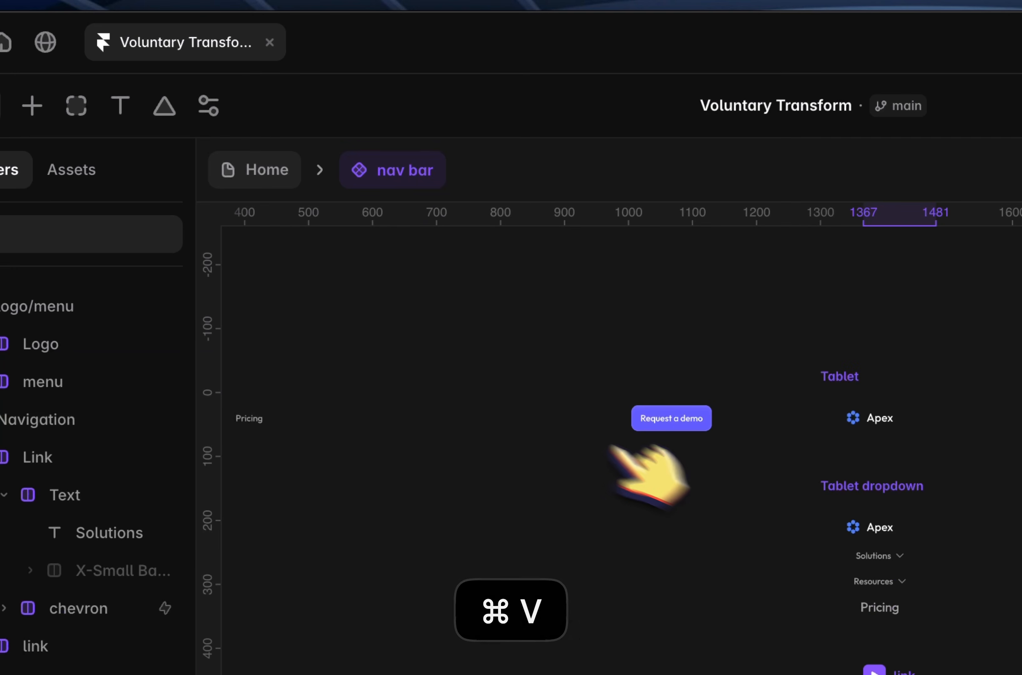
pyautogui.hscroll(-13, 603, 467)
pyautogui.click(738, 402)
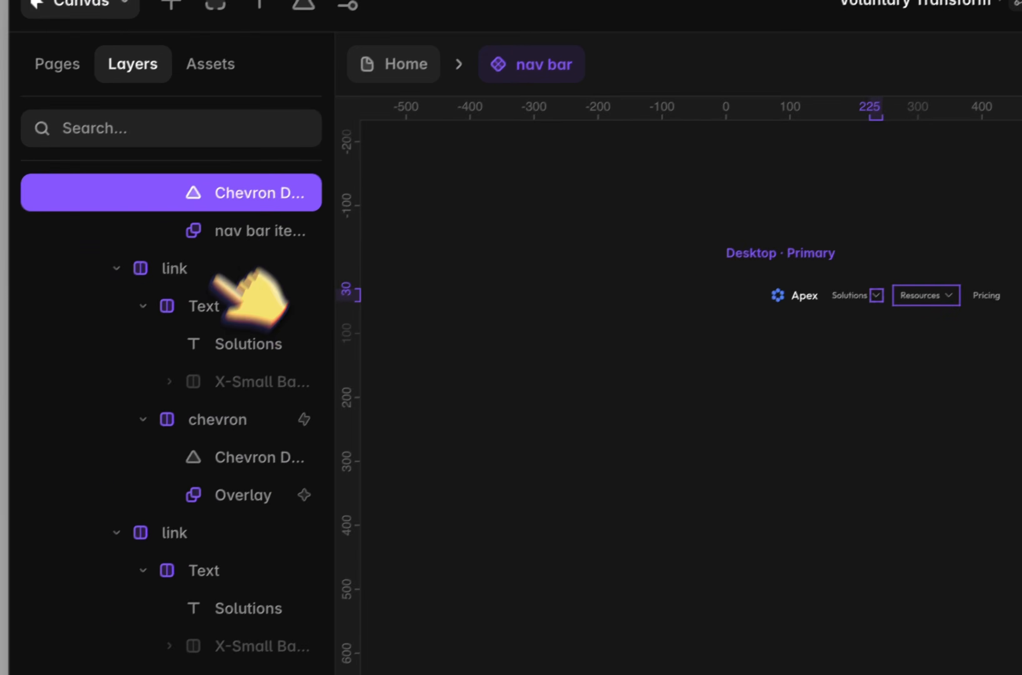
pyautogui.click(133, 336)
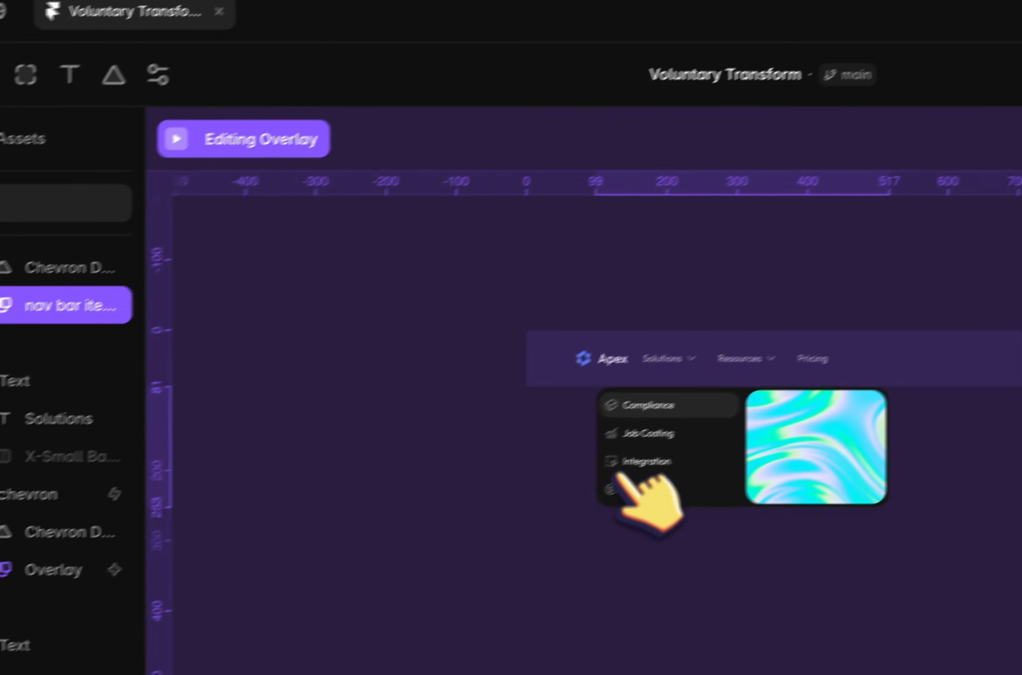
pyautogui.scroll(5, 617, 475)
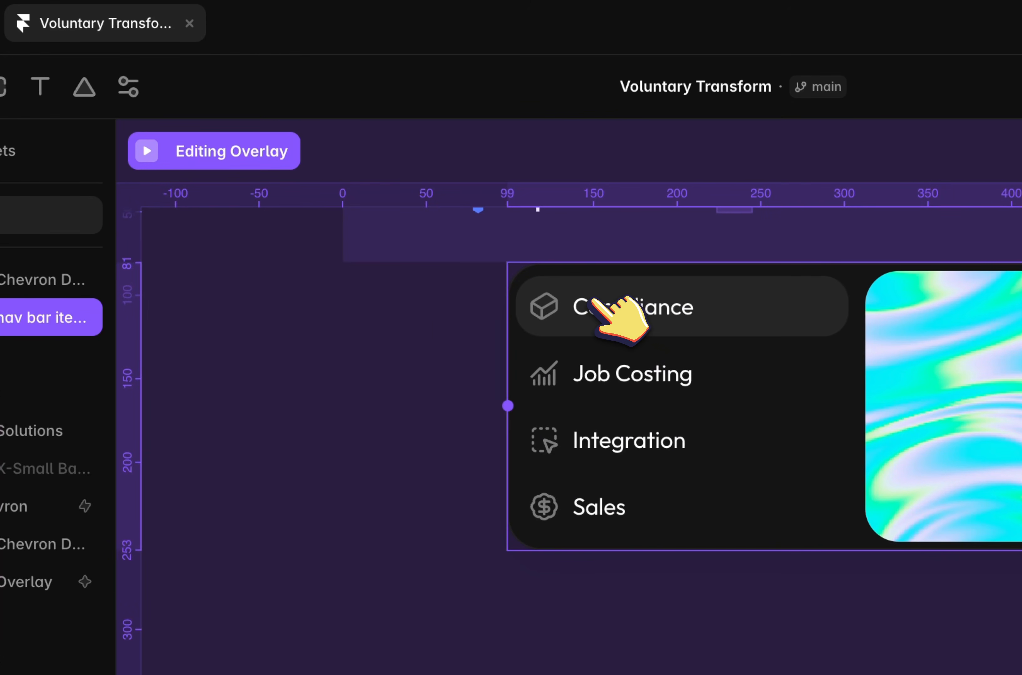
pyautogui.doubleClick(592, 302)
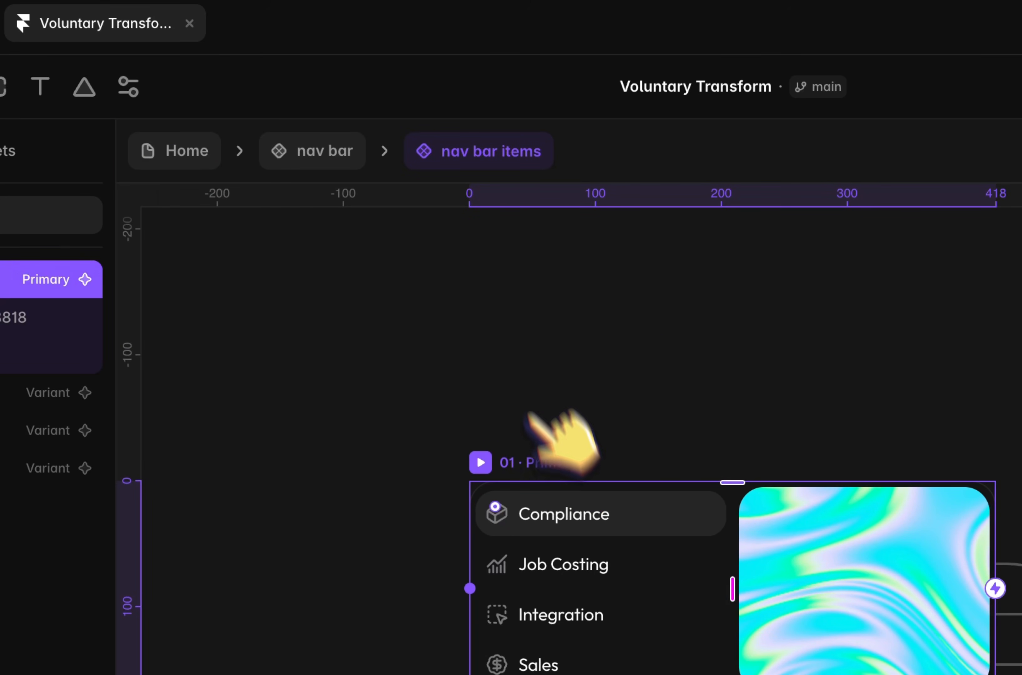
pyautogui.press('super+c')
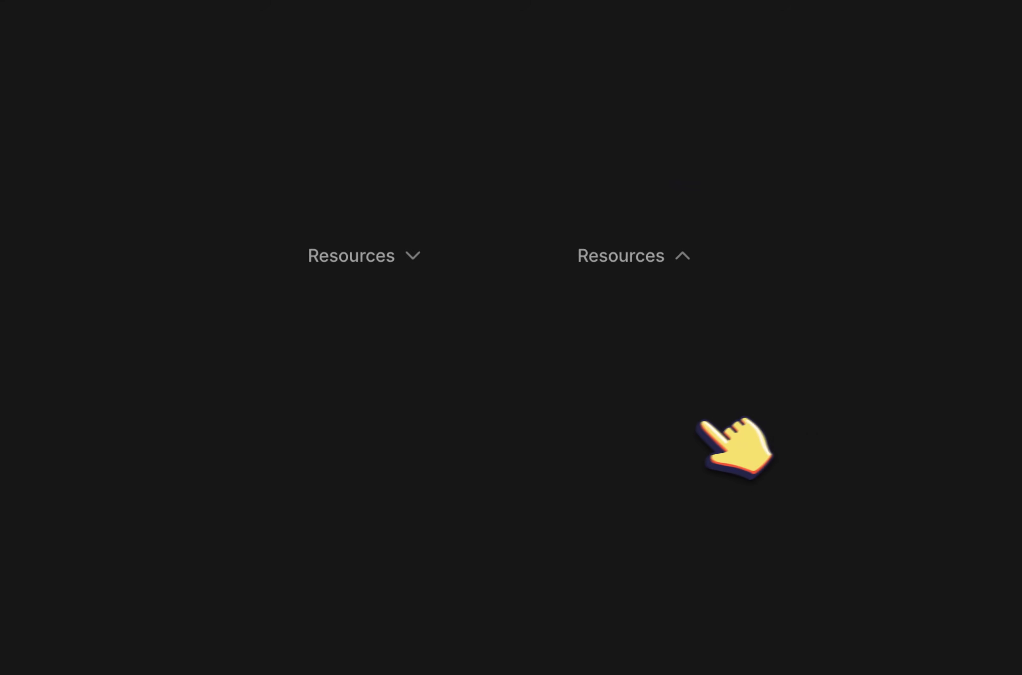
pyautogui.press('super+v')
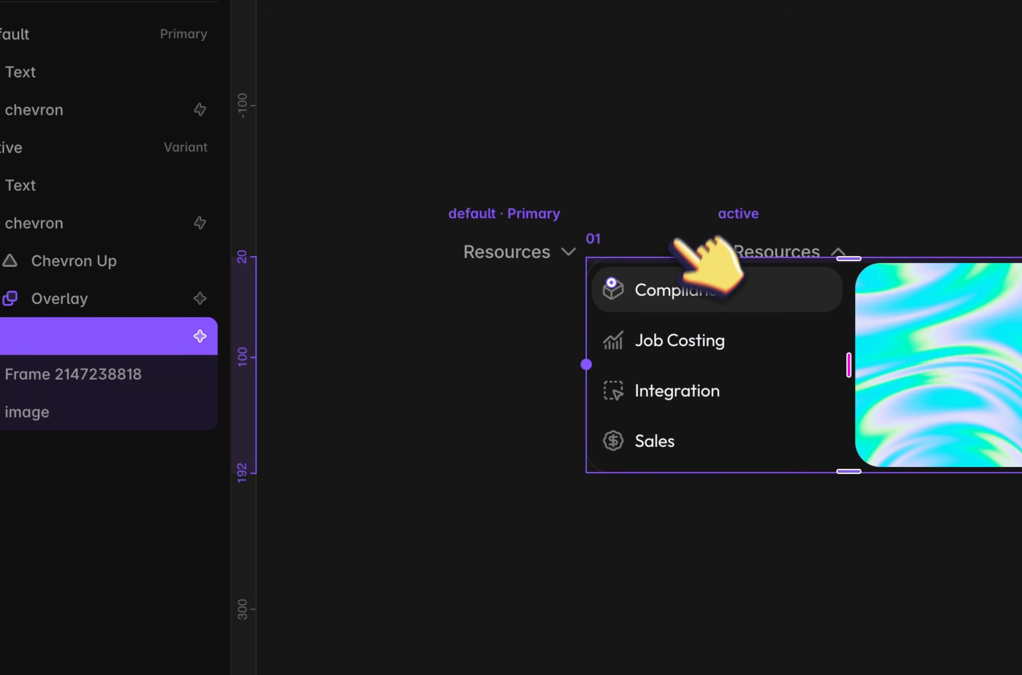
# Move the pasted 01 dropdown frame down into the empty space below the Resources variants
pyautogui.click(753, 444)
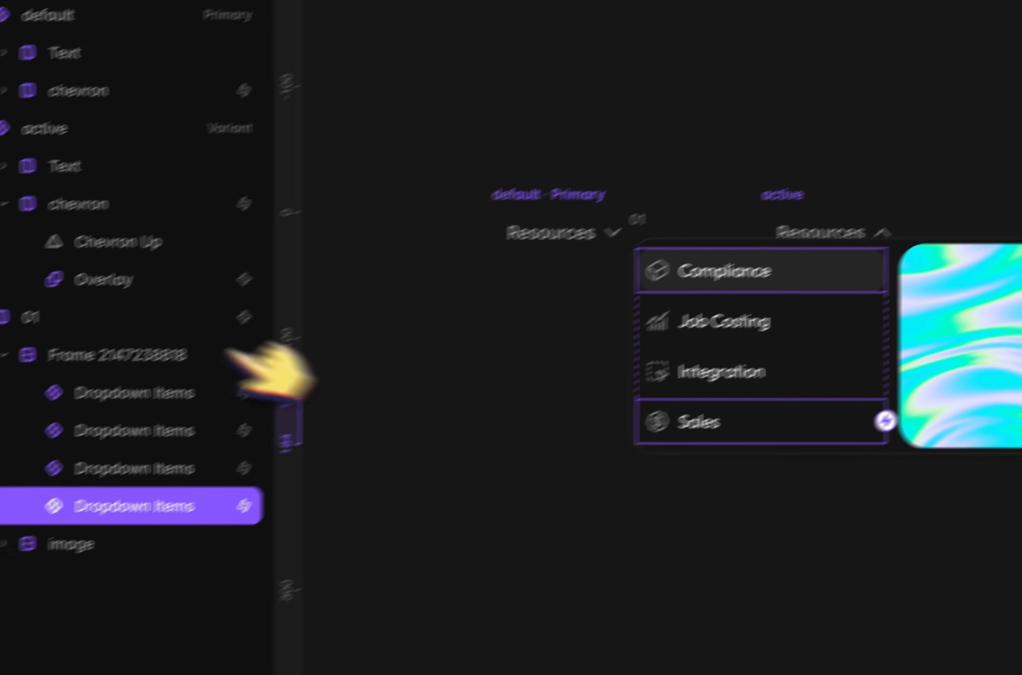
pyautogui.click(35, 334)
pyautogui.hotkey('shift', 'alt', 'Down')
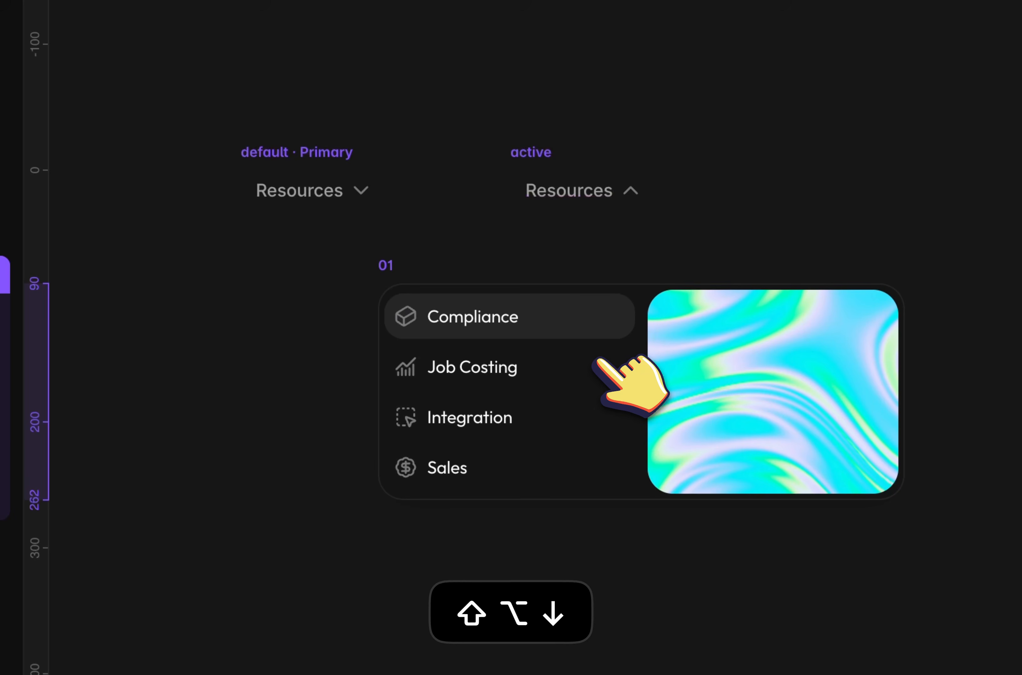
pyautogui.moveTo(401, 264); pyautogui.dragTo(467, 292)
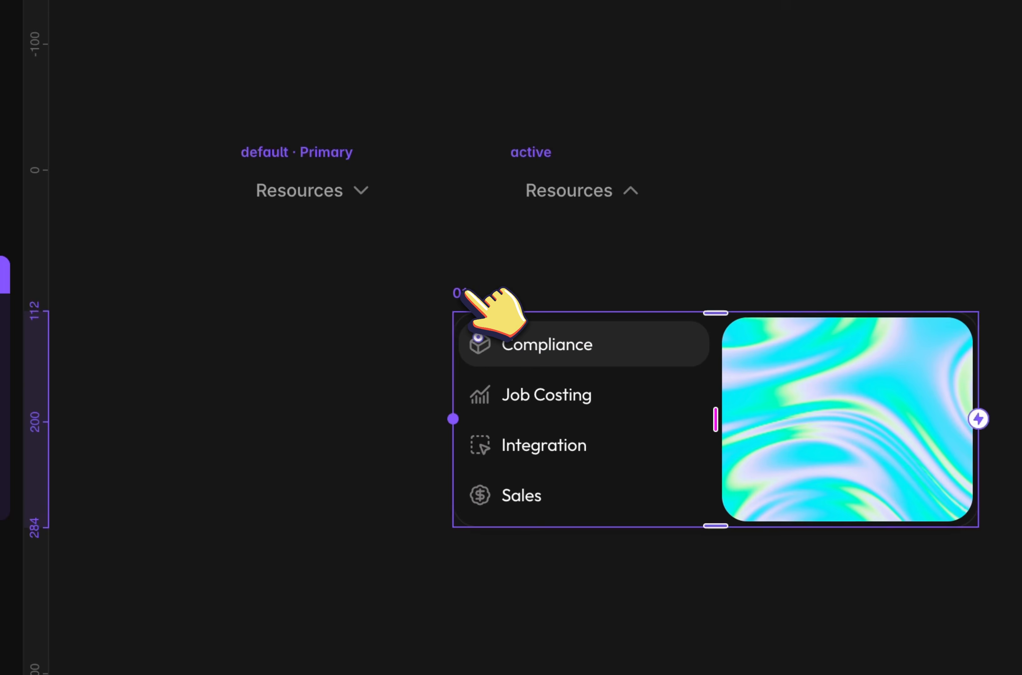
# Try to place a copy of the four dropdown items on the empty canvas outside the 01 frame
pyautogui.hscroll(5, 472, 292)
pyautogui.scroll(2, 472, 292)
pyautogui.scroll(-1, 459, 243)
pyautogui.hscroll(-1, 459, 244)
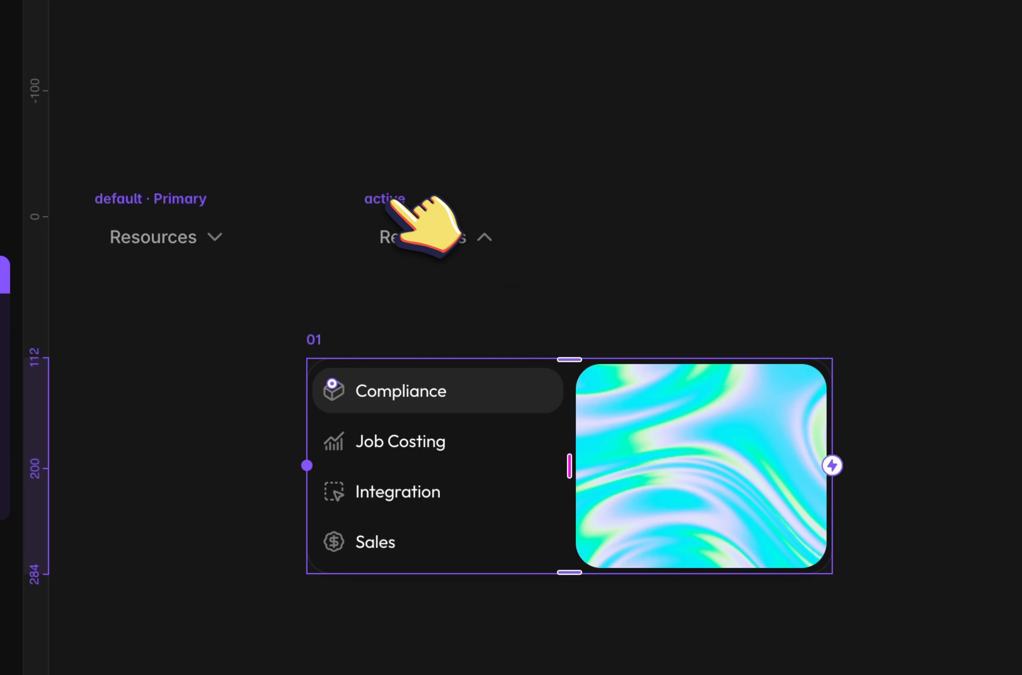
pyautogui.click(387, 203)
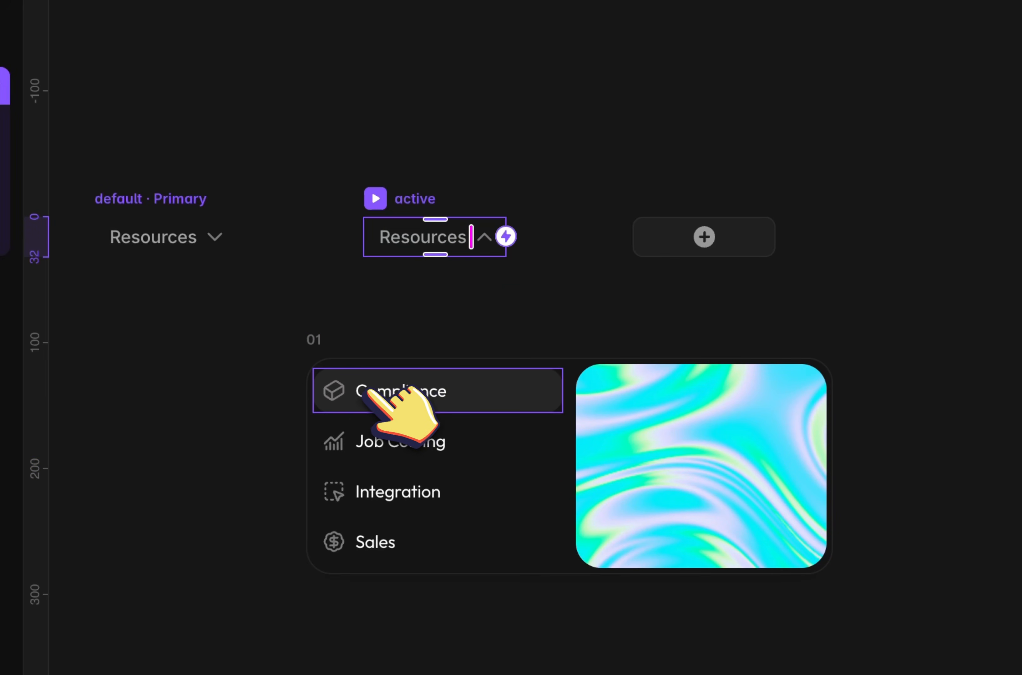
pyautogui.click(362, 408)
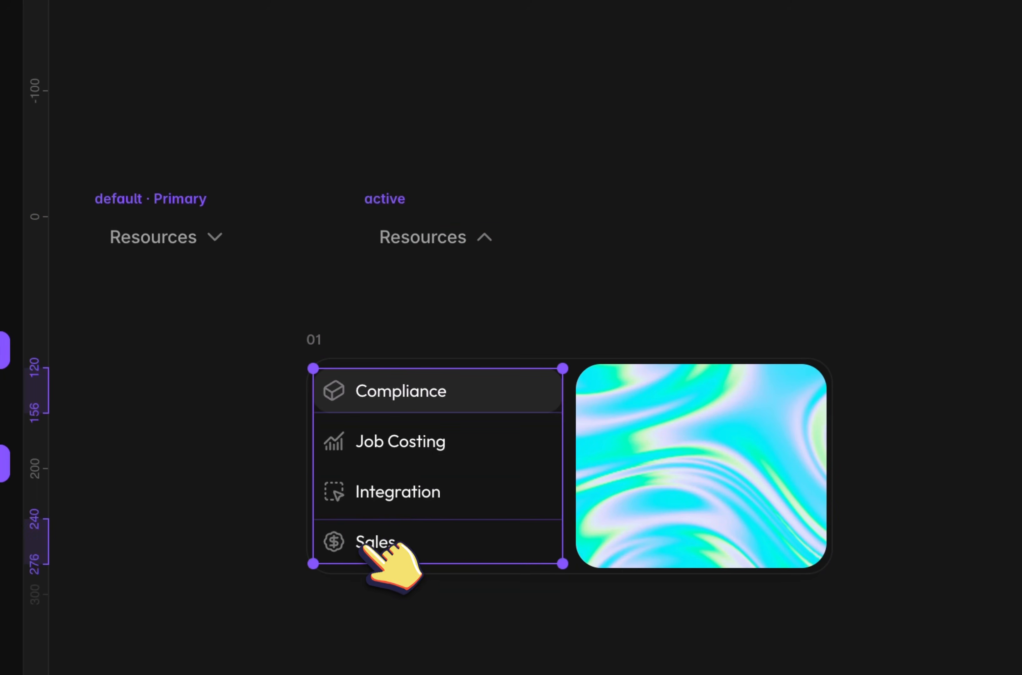
pyautogui.rightClick(365, 430)
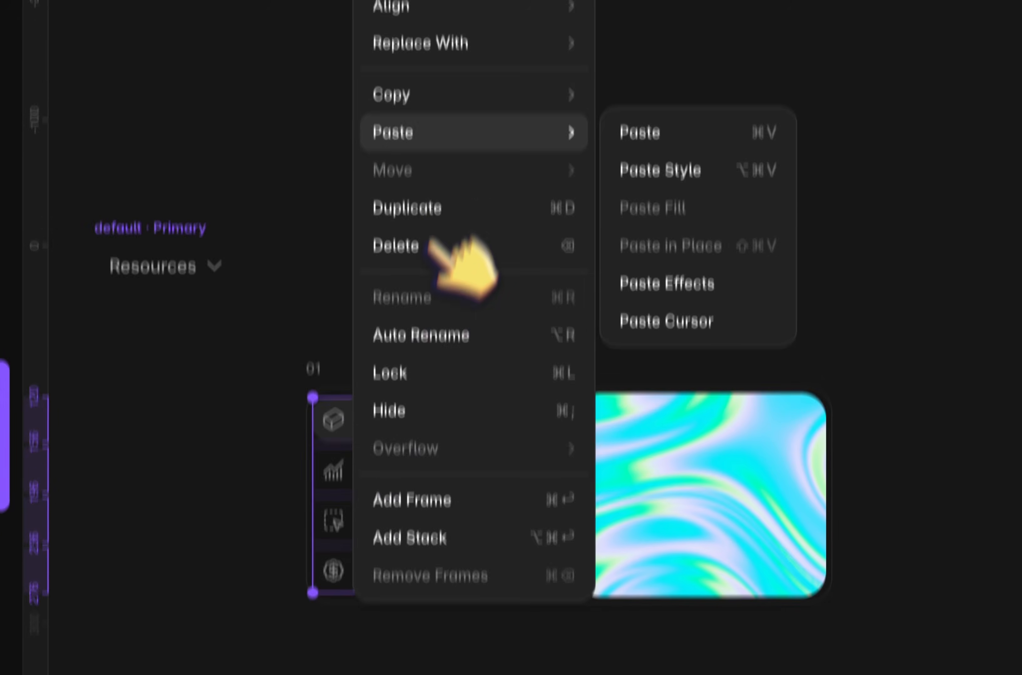
pyautogui.click(675, 380)
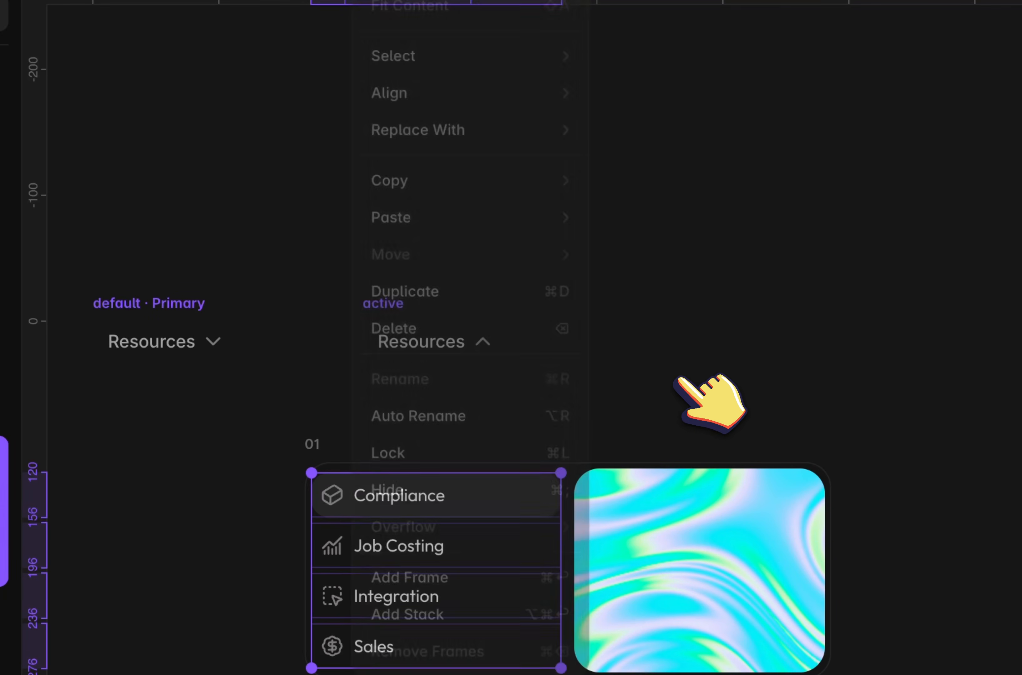
pyautogui.moveTo(345, 558); pyautogui.dragTo(775, 190)
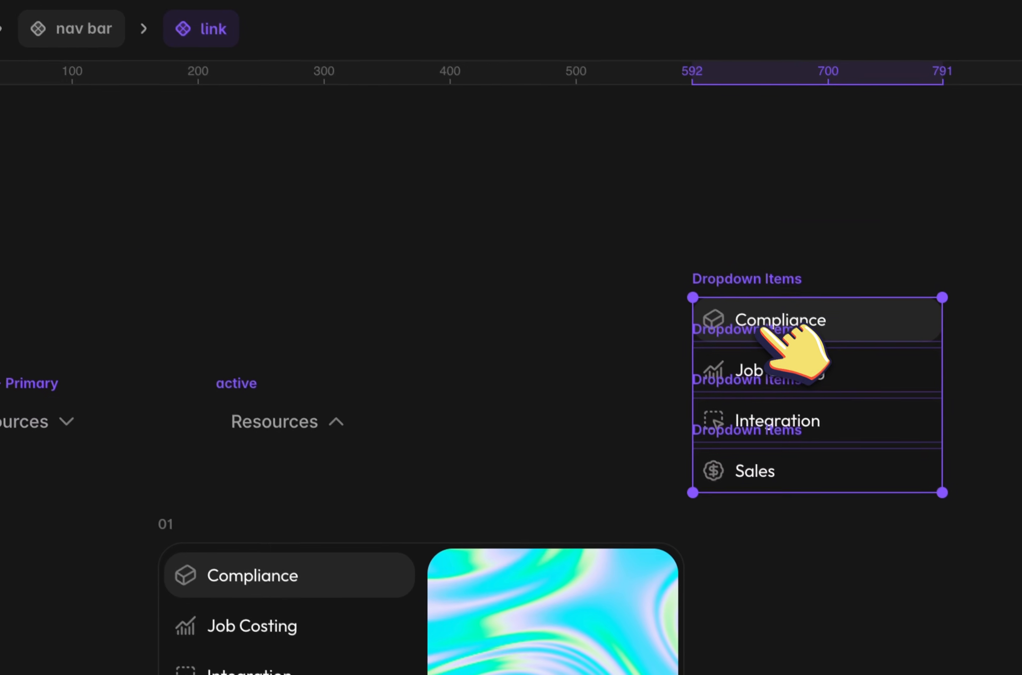
pyautogui.press('super+z')
# Undo the loose item copies, then copy the frame of four dropdown items from 01 into the Resources link's active variant
pyautogui.click(263, 580)
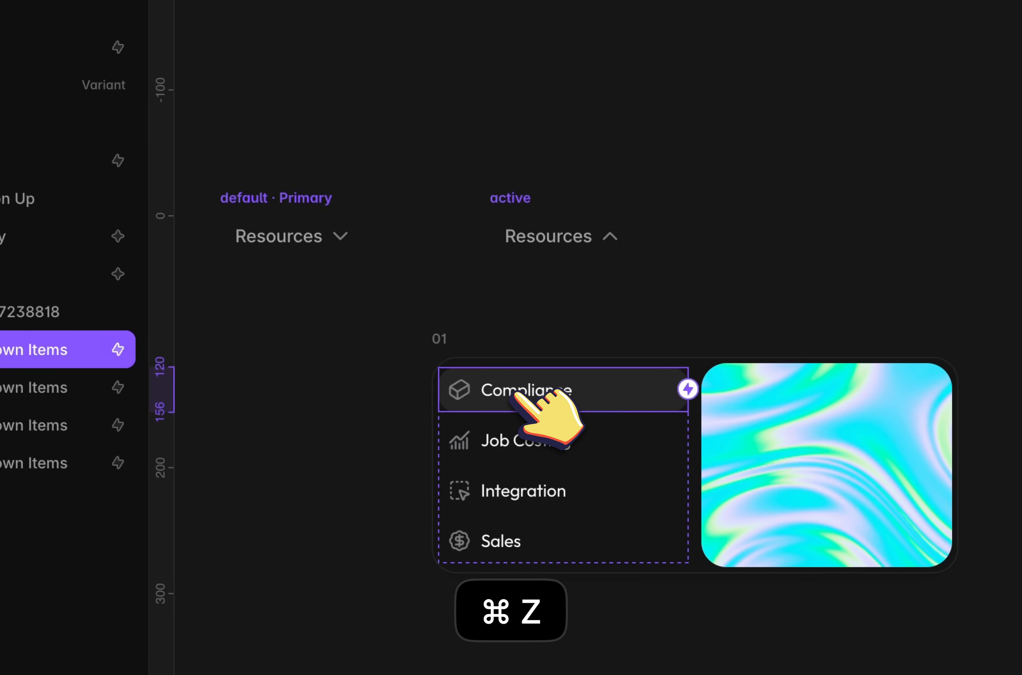
pyautogui.press('Escape')
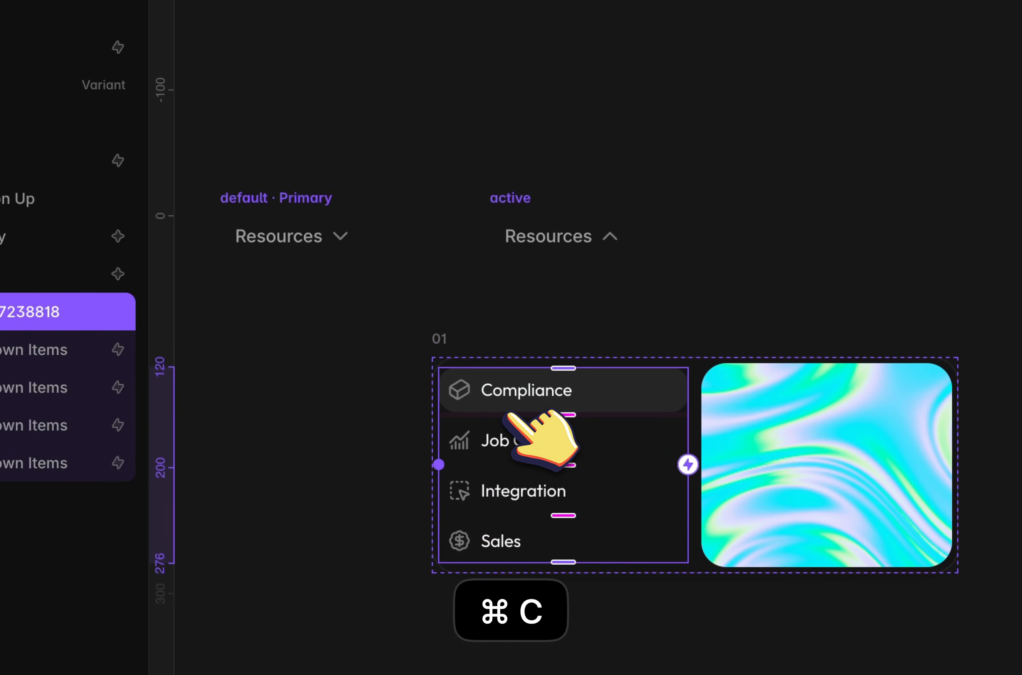
pyautogui.click(513, 190)
pyautogui.press('super+v')
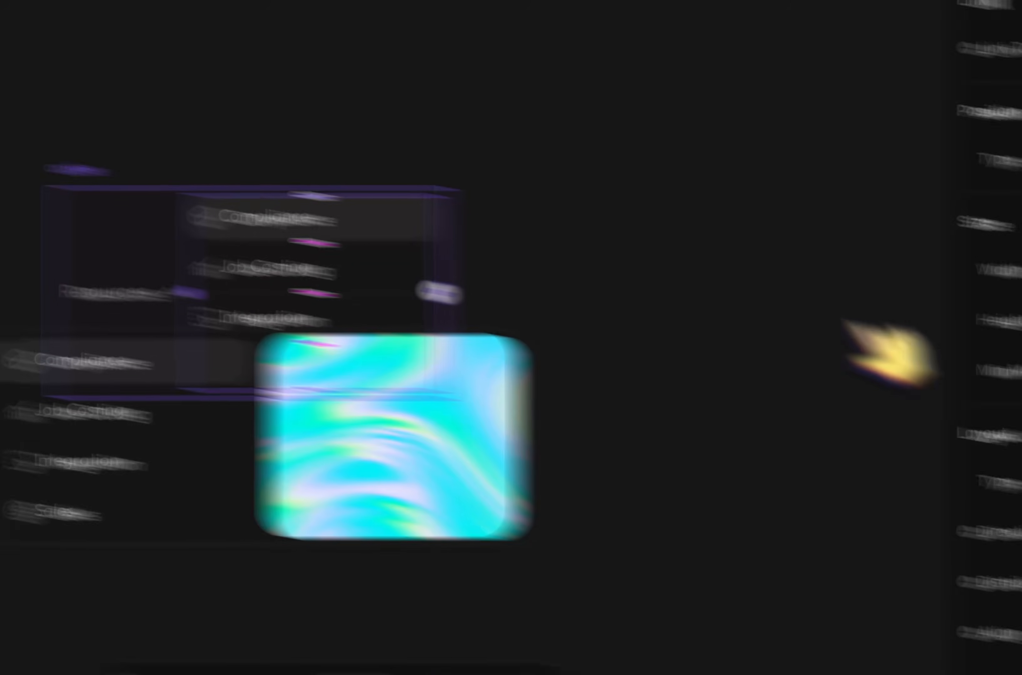
# Set the active variant's layout to vertical with left alignment, and move the 01 frame down clear of it
pyautogui.click(853, 329)
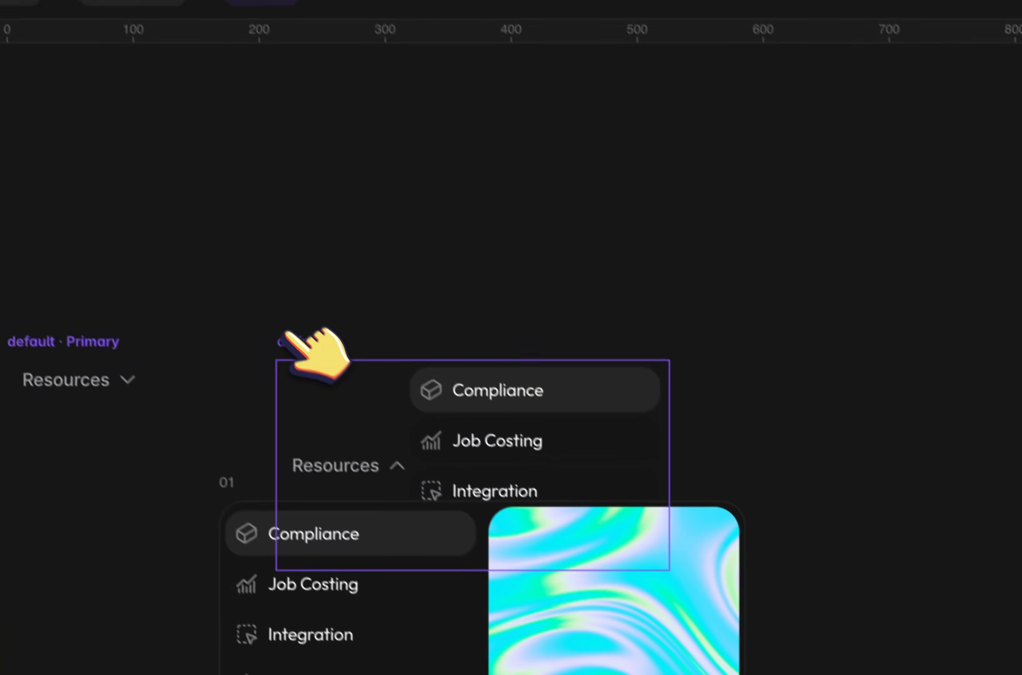
pyautogui.click(286, 336)
pyautogui.click(940, 356)
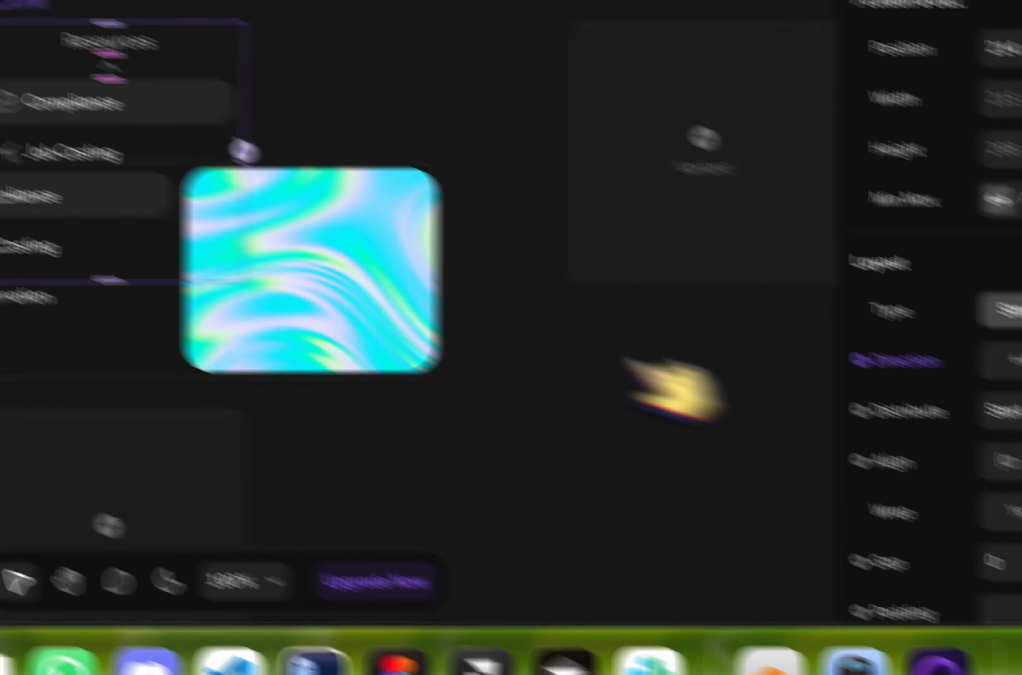
pyautogui.click(1008, 463)
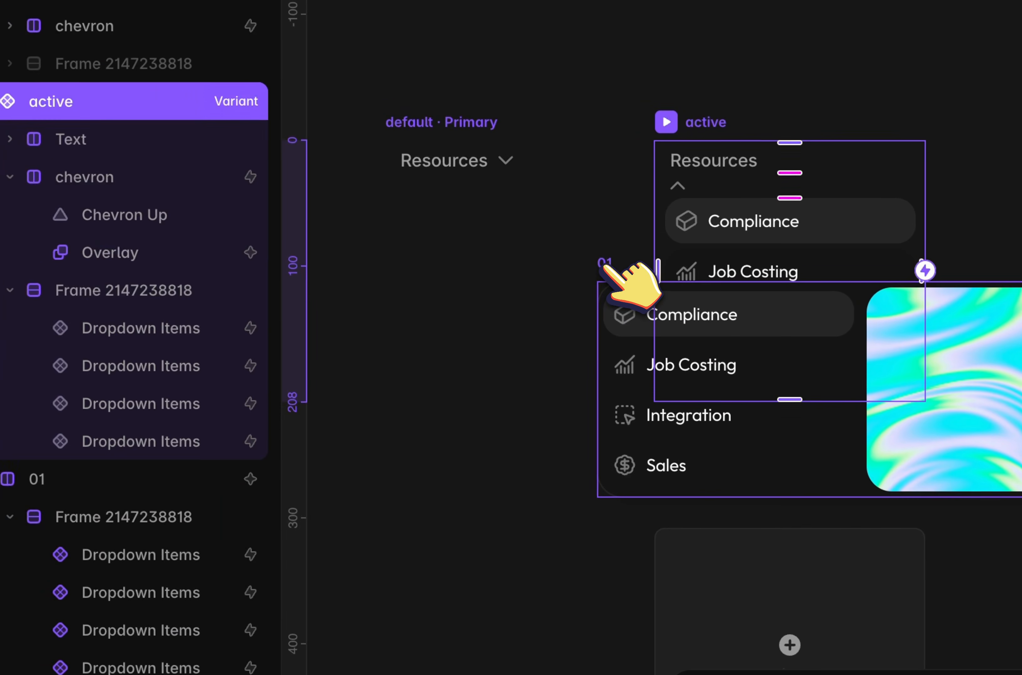
pyautogui.moveTo(607, 266); pyautogui.dragTo(648, 508)
# Wrap the active variant's Text and chevron layers together in a new stack
pyautogui.click(686, 166)
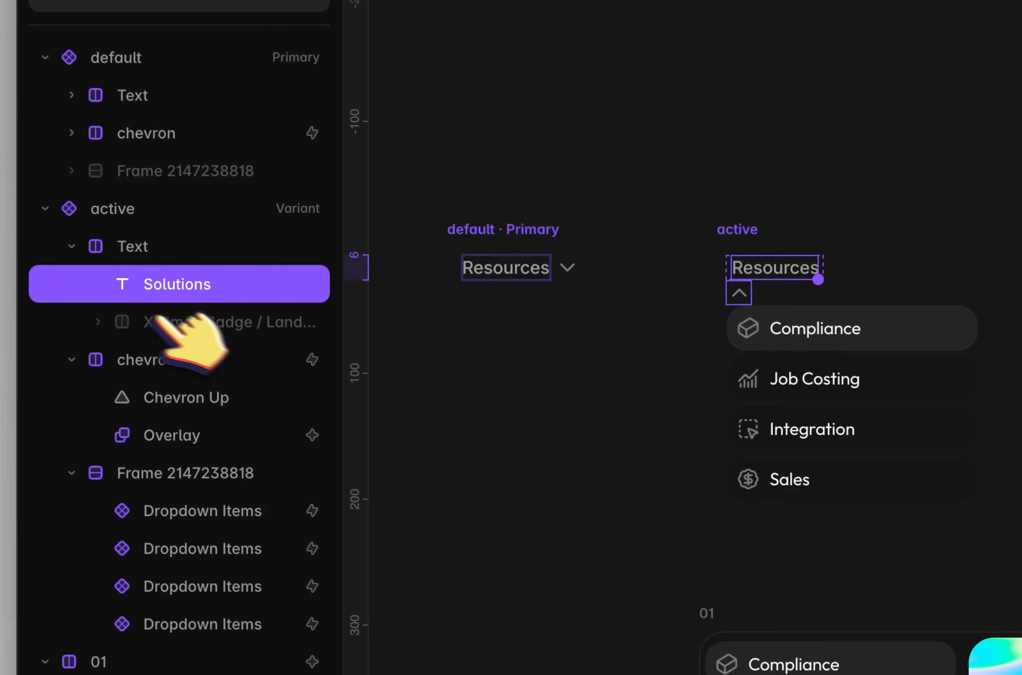
pyautogui.keyDown('shift'); pyautogui.click(137, 360); pyautogui.keyUp('shift')
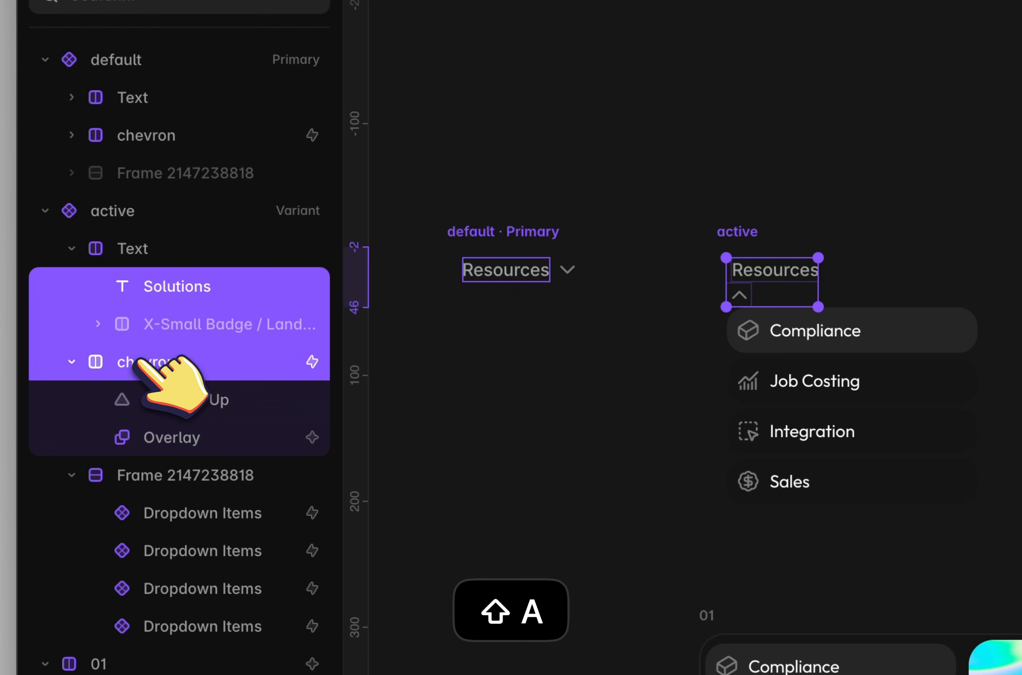
pyautogui.click(147, 254)
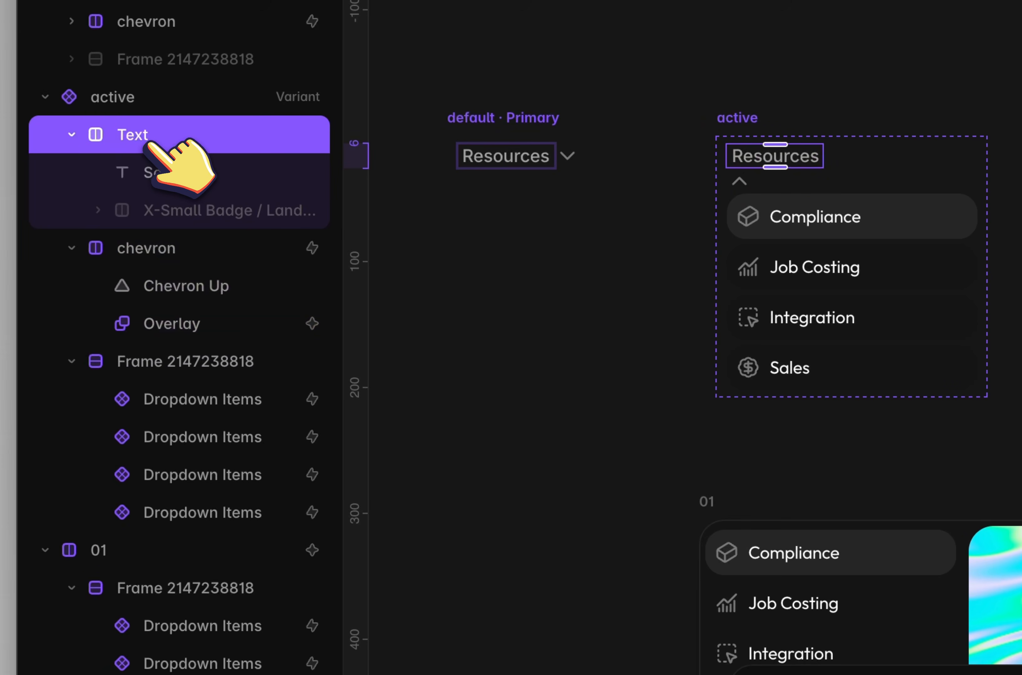
pyautogui.click(70, 133)
pyautogui.keyDown('shift'); pyautogui.click(142, 169); pyautogui.keyUp('shift')
pyautogui.rightClick(145, 173)
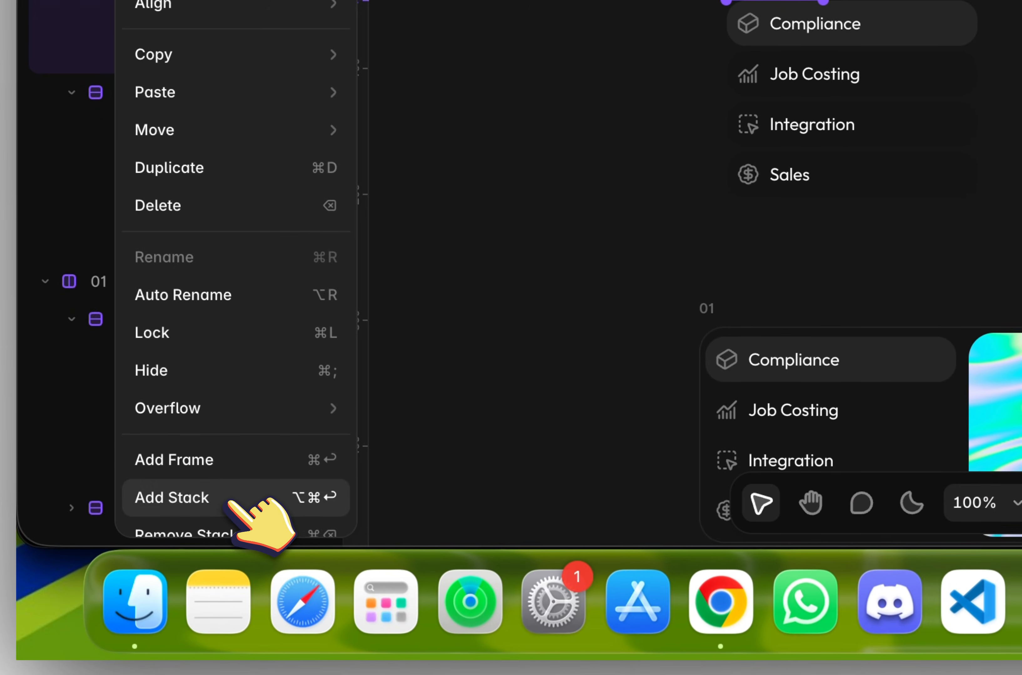
pyautogui.click(232, 614)
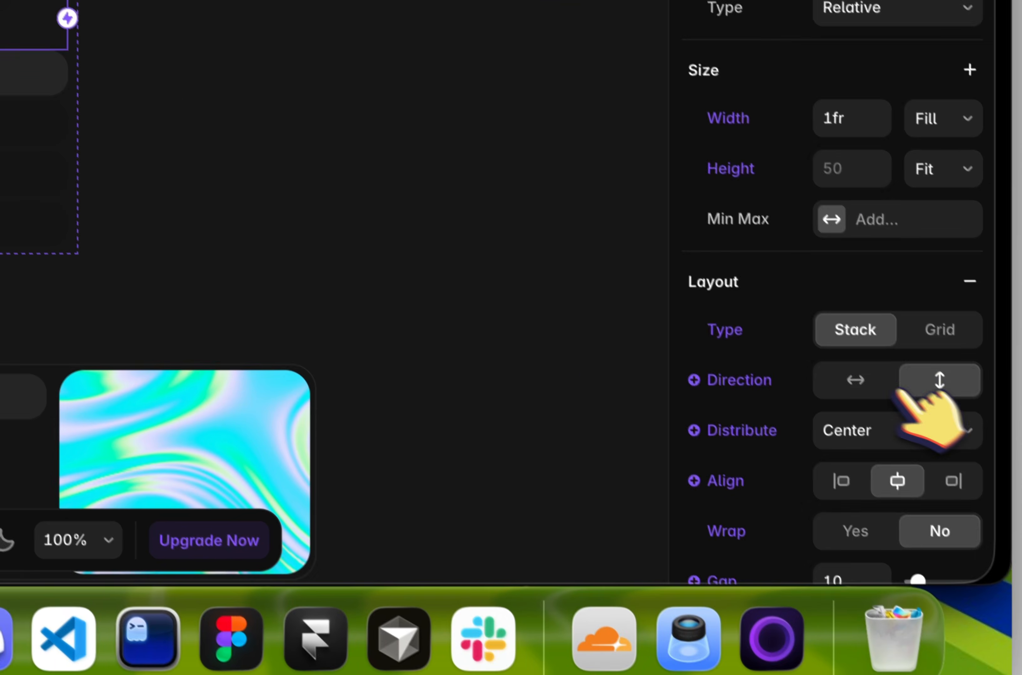
# Set the new stack's direction to horizontal and its distribution to Space Between
pyautogui.click(848, 370)
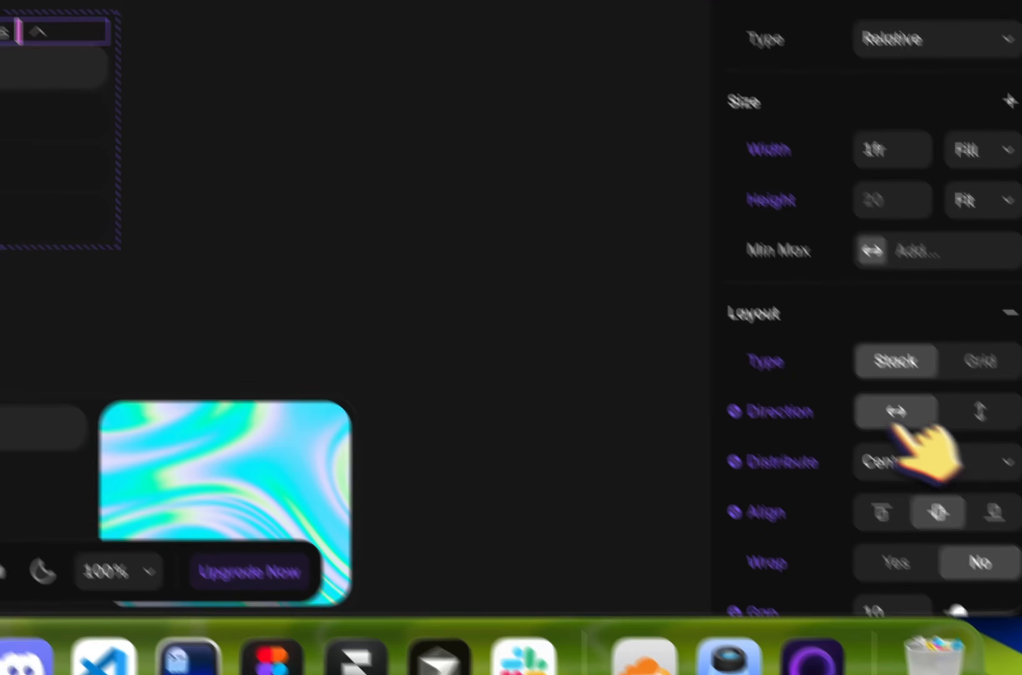
pyautogui.click(916, 419)
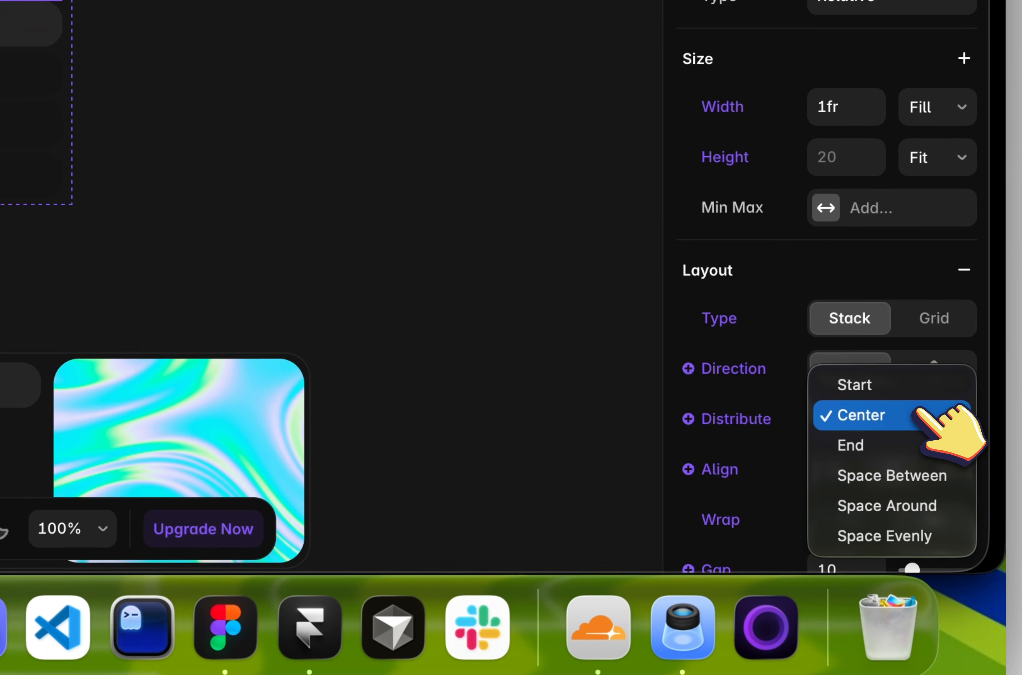
pyautogui.click(899, 466)
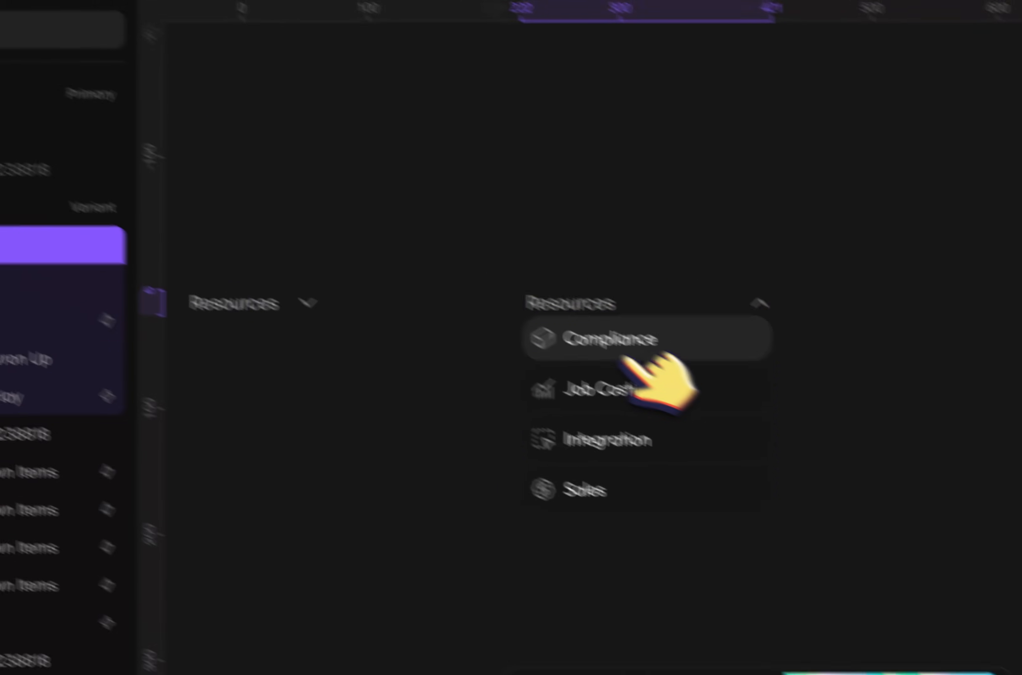
pyautogui.press('Escape')
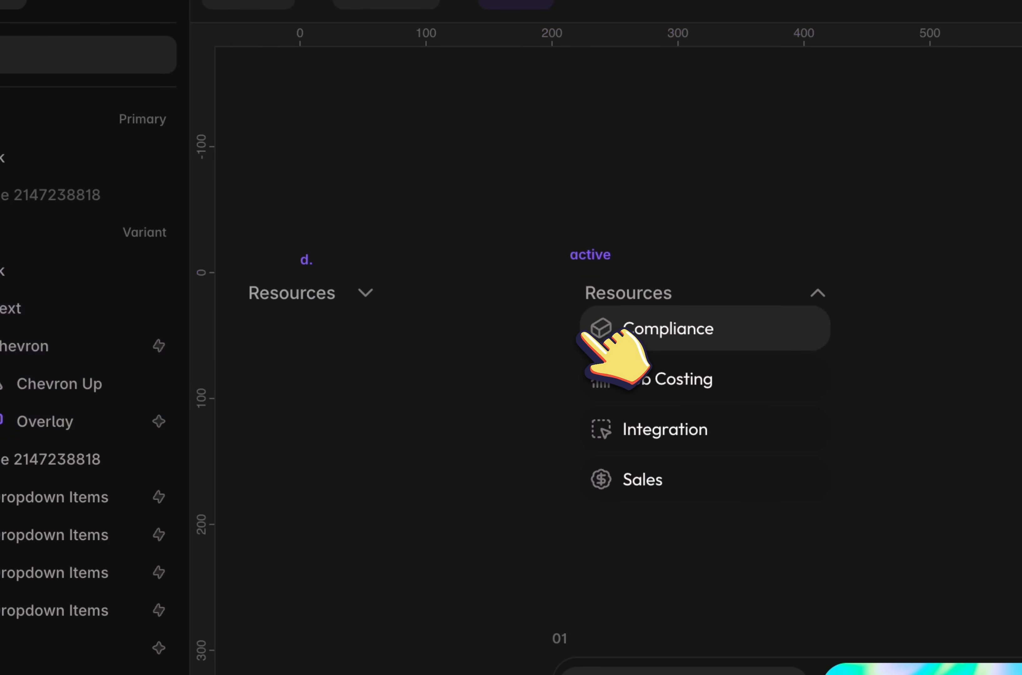
# Collapse the active variant's sublayers and set the width of the default variant's Stack to Fit Content
pyautogui.click(599, 252)
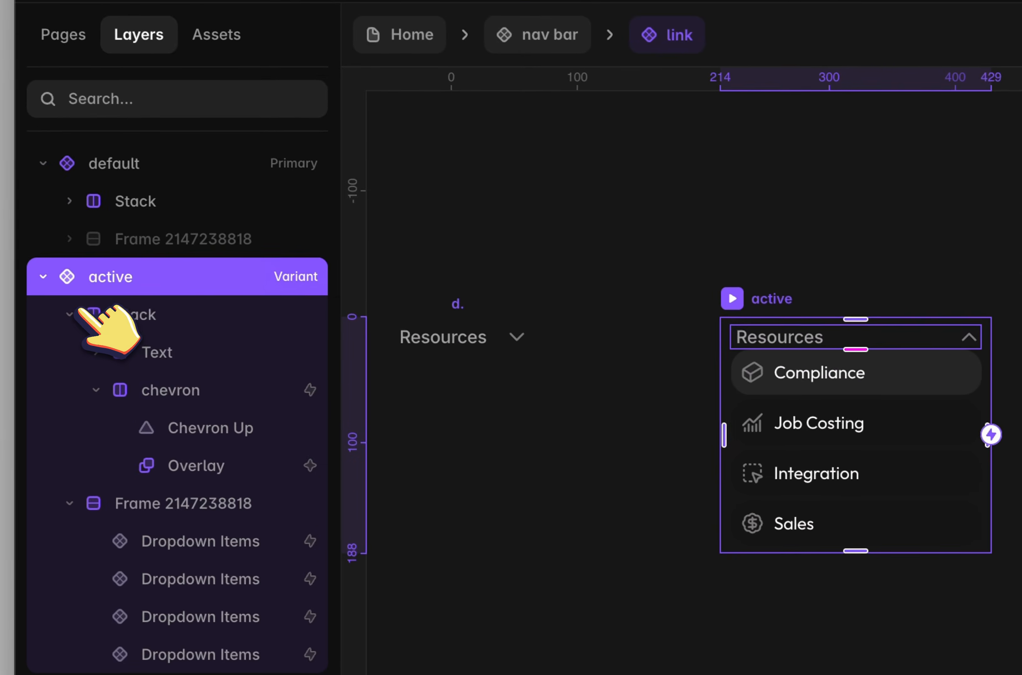
pyautogui.click(73, 315)
pyautogui.click(75, 376)
pyautogui.click(71, 353)
pyautogui.hscroll(-5, 559, 406)
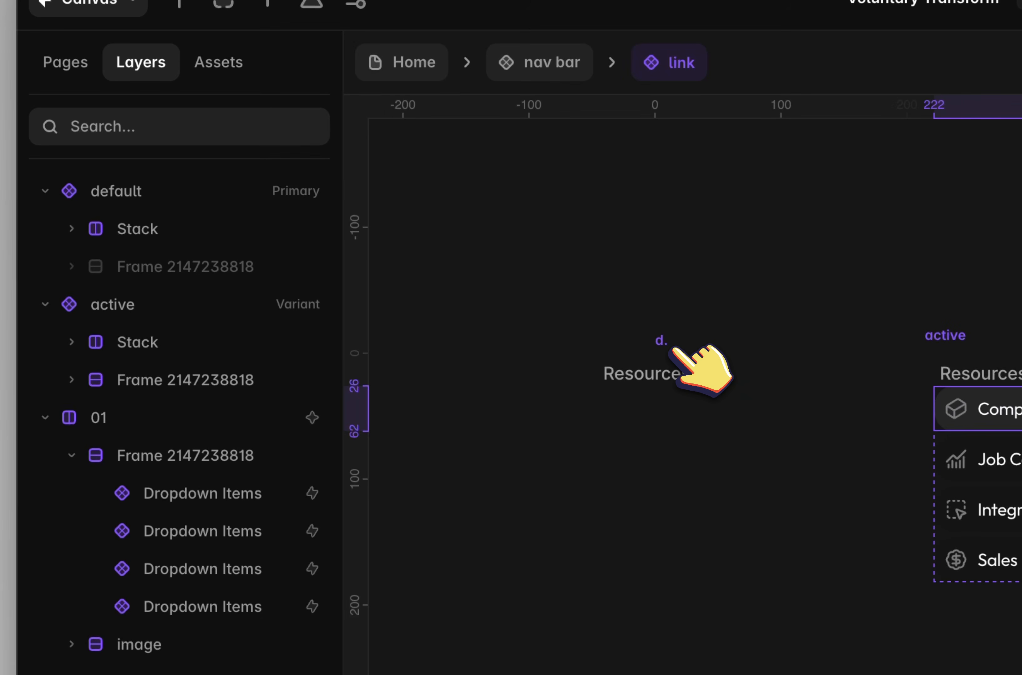
pyautogui.click(664, 345)
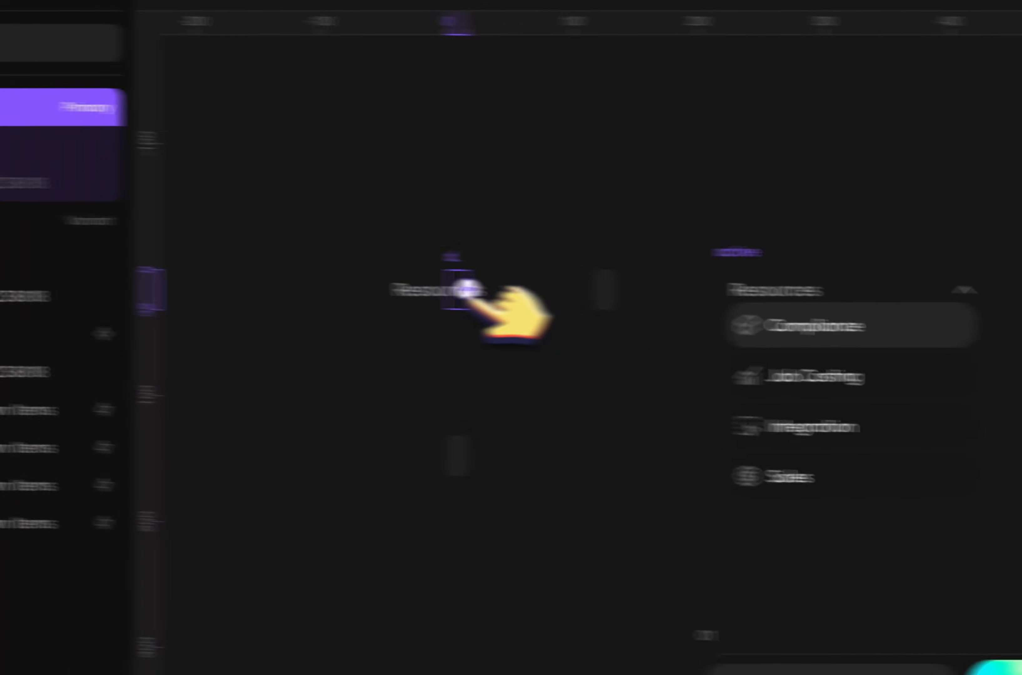
pyautogui.keyDown('super'); pyautogui.click(466, 291); pyautogui.keyUp('super')
pyautogui.click(182, 274)
pyautogui.click(169, 259)
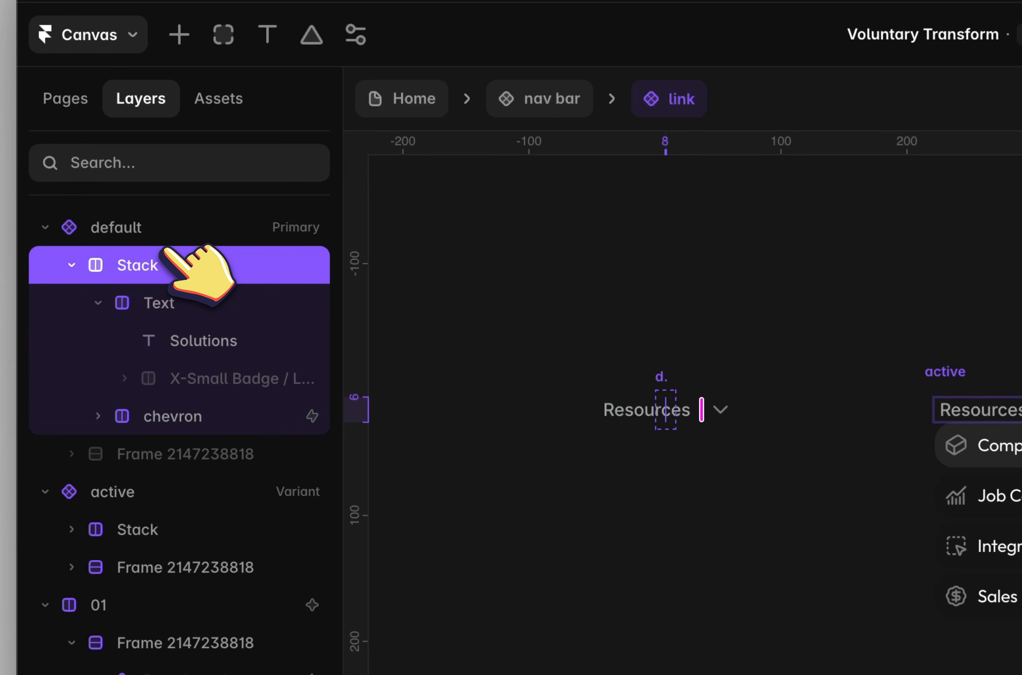
pyautogui.click(943, 342)
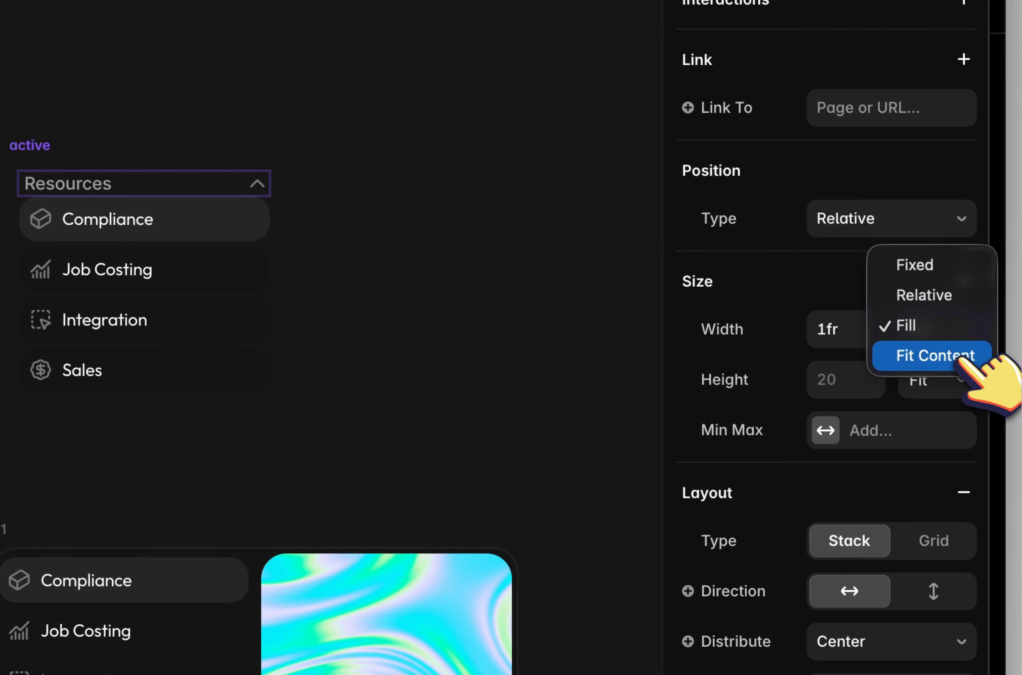
pyautogui.click(964, 356)
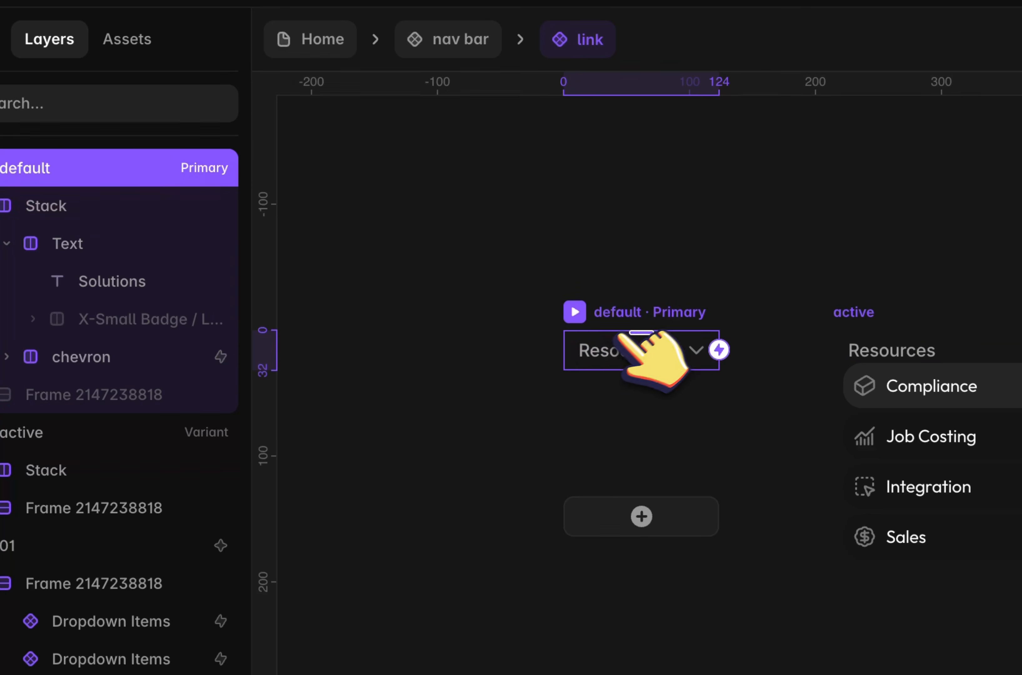
pyautogui.click(41, 201)
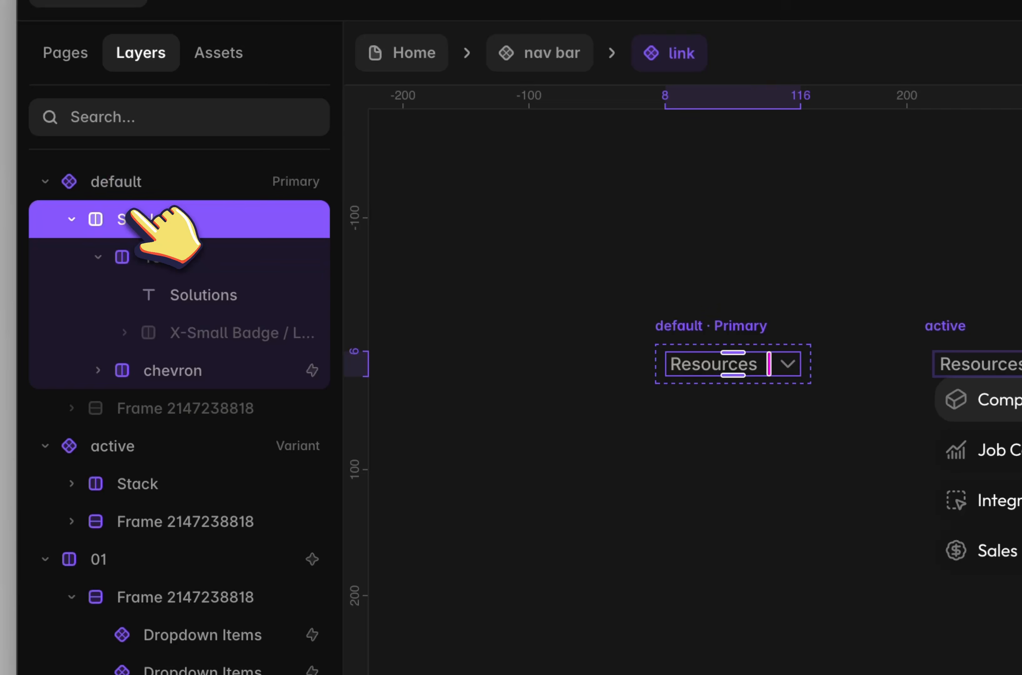
pyautogui.click(97, 257)
pyautogui.keyDown('shift'); pyautogui.click(134, 335); pyautogui.keyUp('shift')
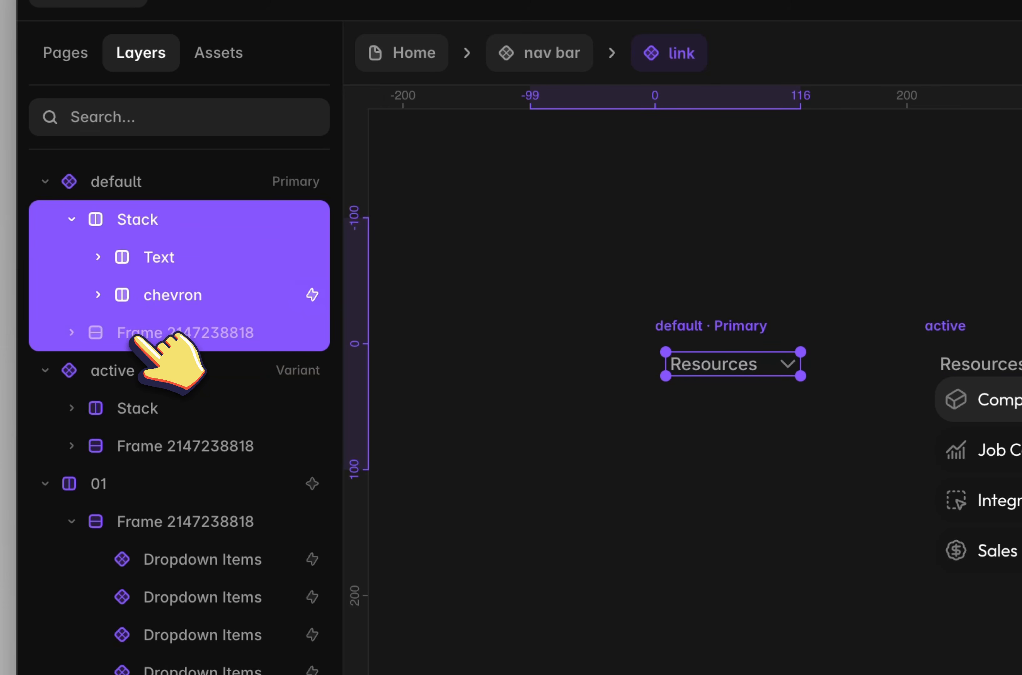
# Set the gap of the active variant's layout to 20 to separate the Resources header from the dropdown items
pyautogui.click(992, 353)
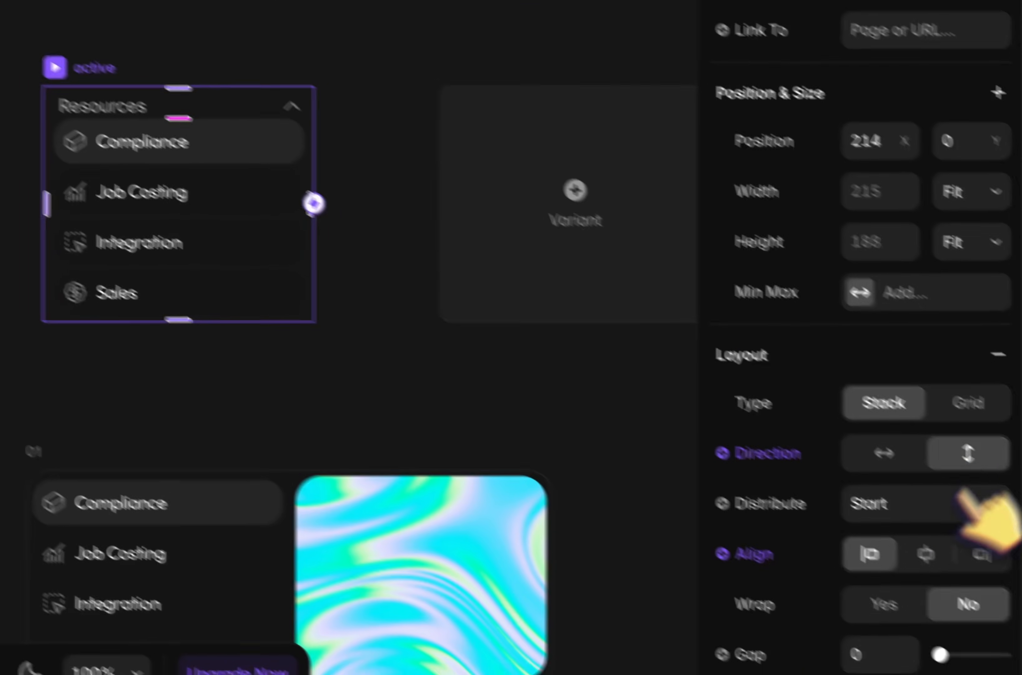
pyautogui.scroll(-3, 962, 495)
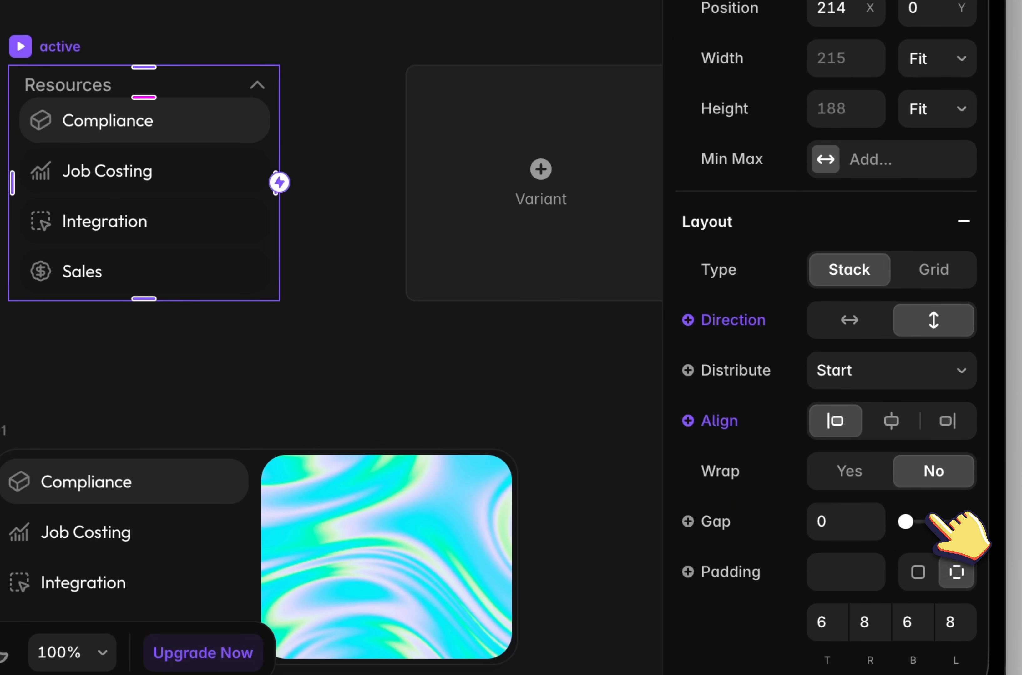
pyautogui.moveTo(930, 516)
pyautogui.mouseDown()
pyautogui.moveTo(939, 520)
pyautogui.moveTo(920, 519)
pyautogui.mouseUp()
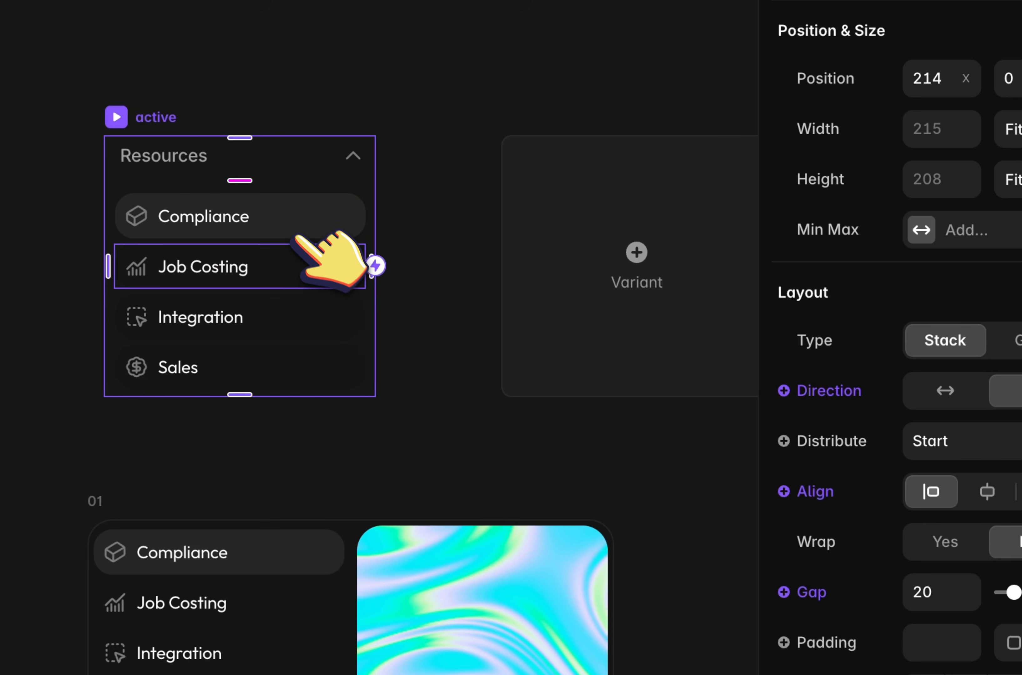
# Examine the options of the active variant's dropdown items, open their Dropdown Items component and return to the link component
pyautogui.click(214, 156)
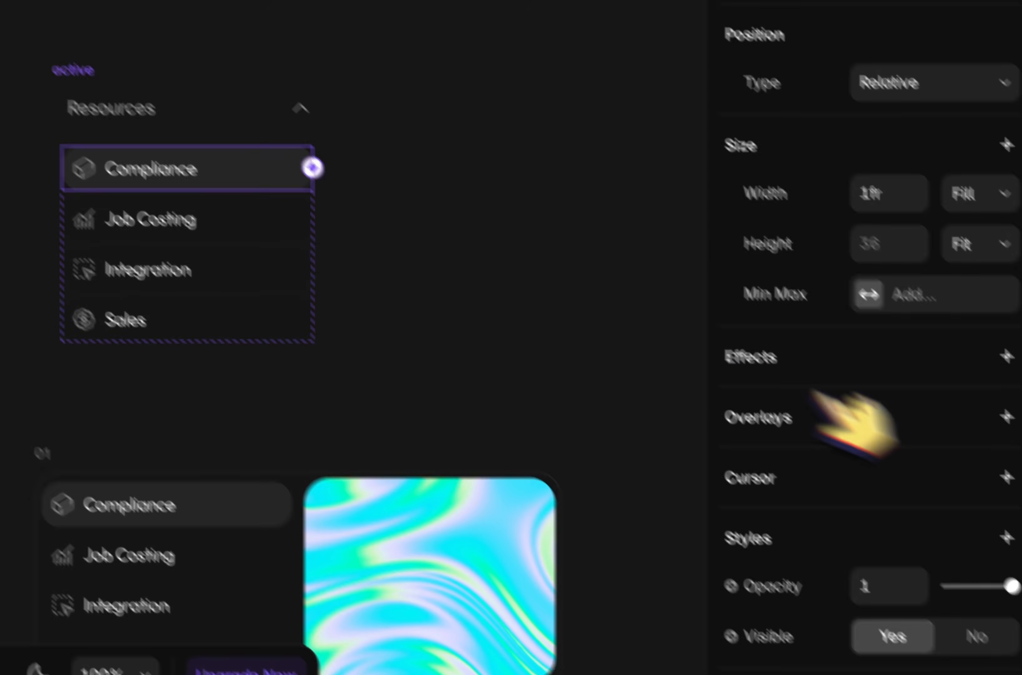
pyautogui.scroll(-10, 816, 398)
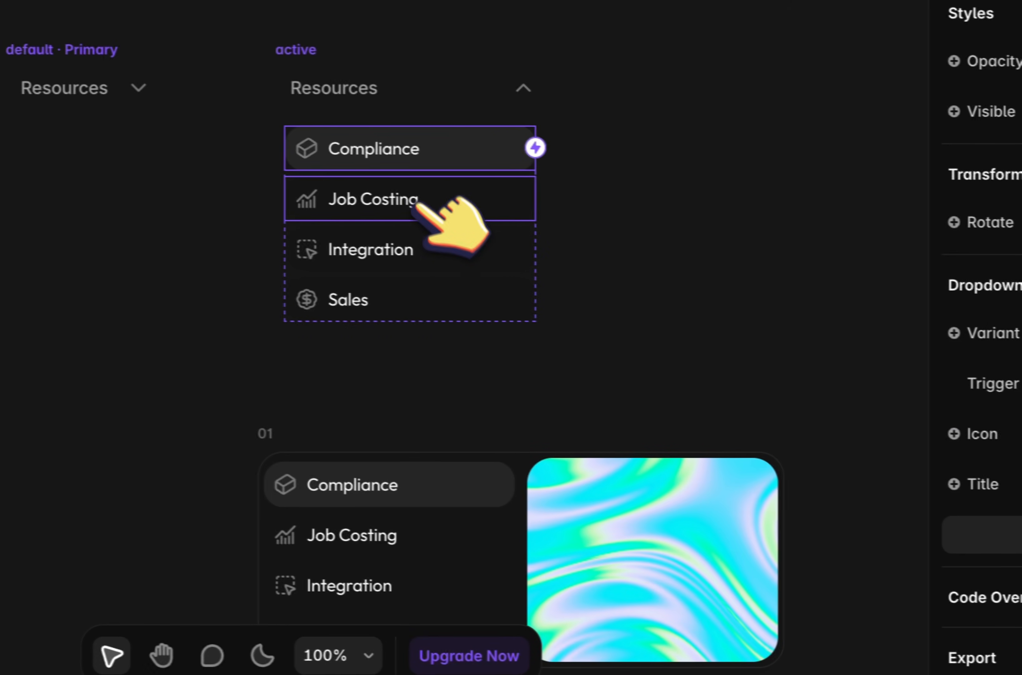
pyautogui.rightClick(110, 171)
pyautogui.click(110, 171)
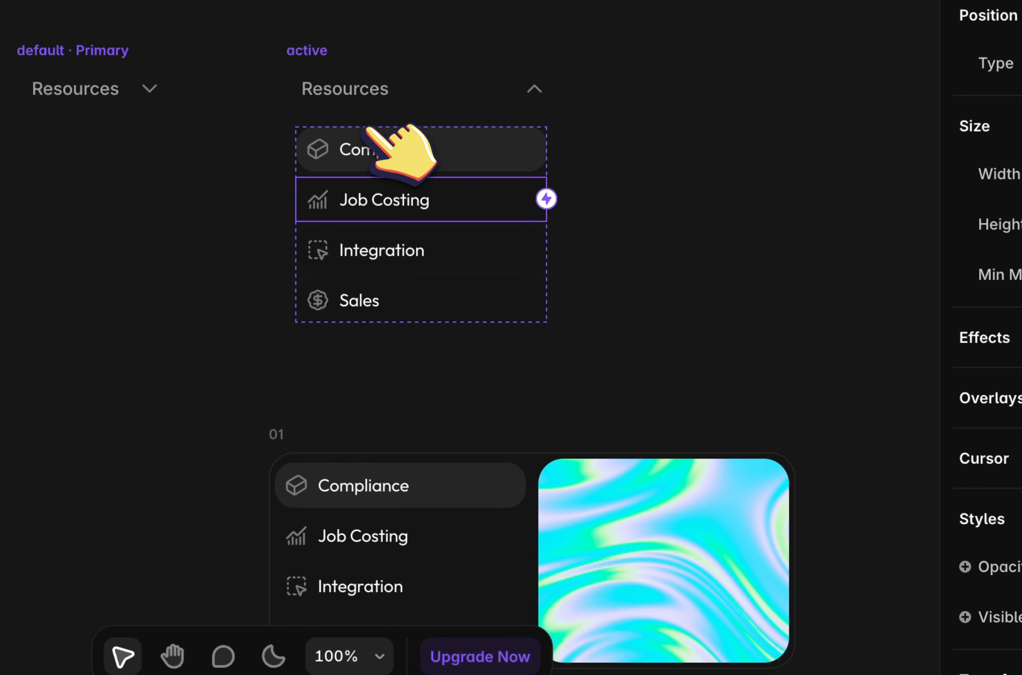
pyautogui.click(370, 134)
pyautogui.rightClick(371, 135)
pyautogui.click(354, 275)
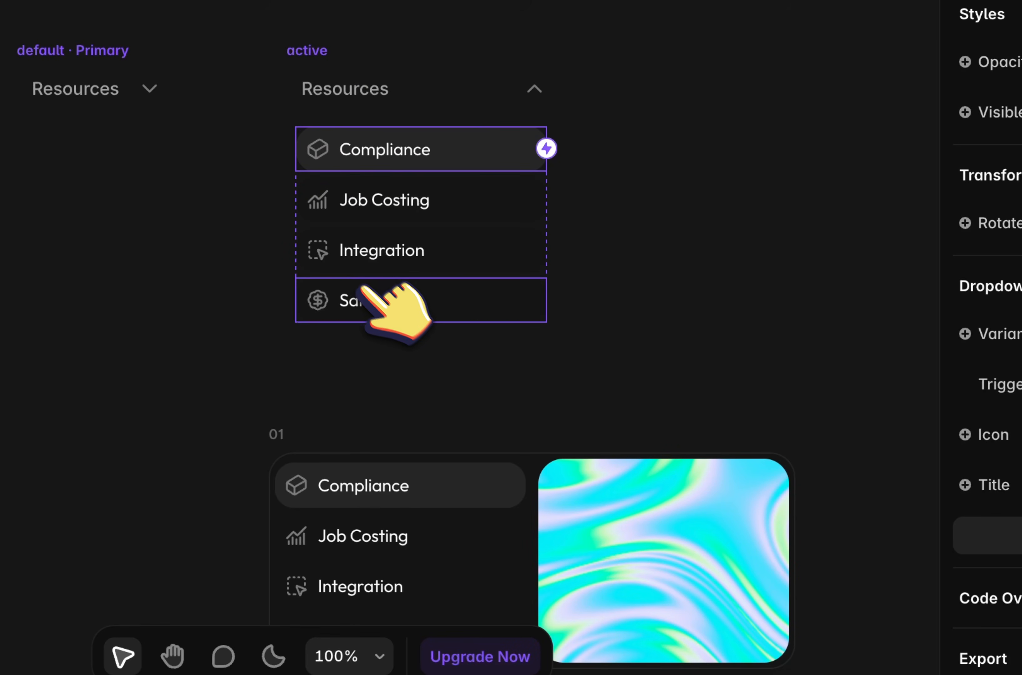
pyautogui.rightClick(347, 162)
pyautogui.scroll(-3, 511, 473)
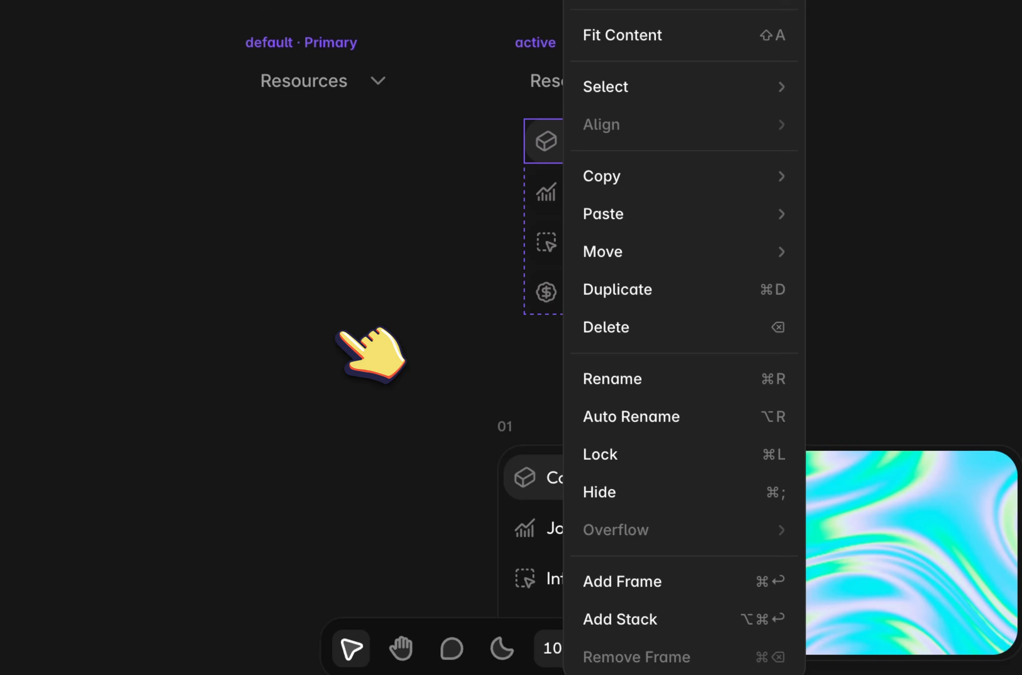
pyautogui.click(112, 339)
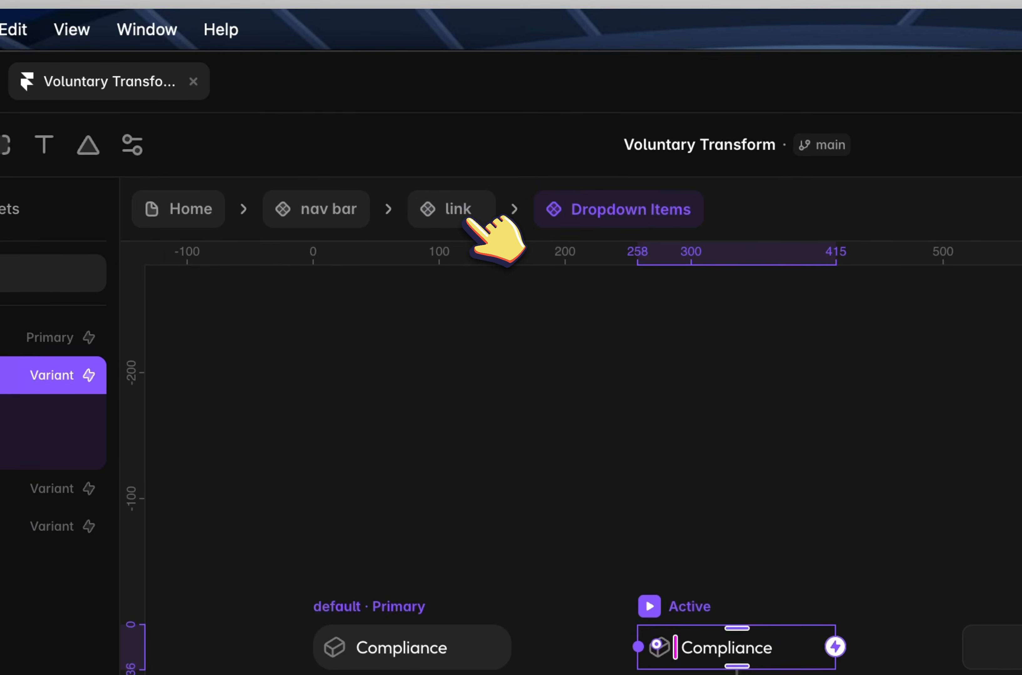
pyautogui.click(470, 211)
# Try to move the Job Costing item out of the active variant onto the canvas below the default variant
pyautogui.moveTo(784, 561); pyautogui.dragTo(496, 534)
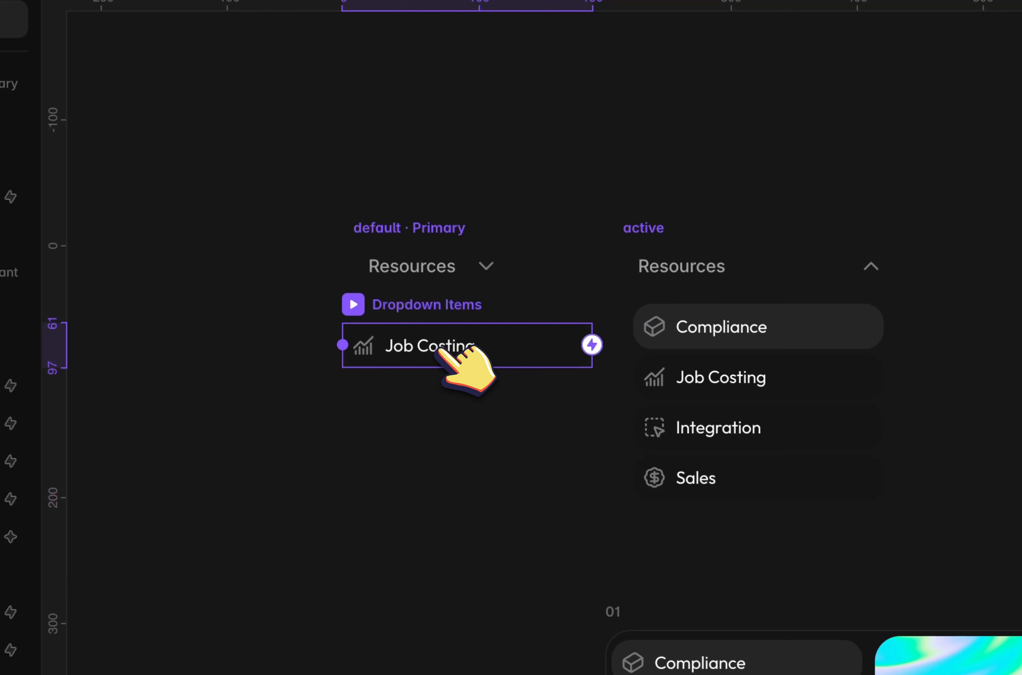
pyautogui.rightClick(495, 534)
pyautogui.press('Escape')
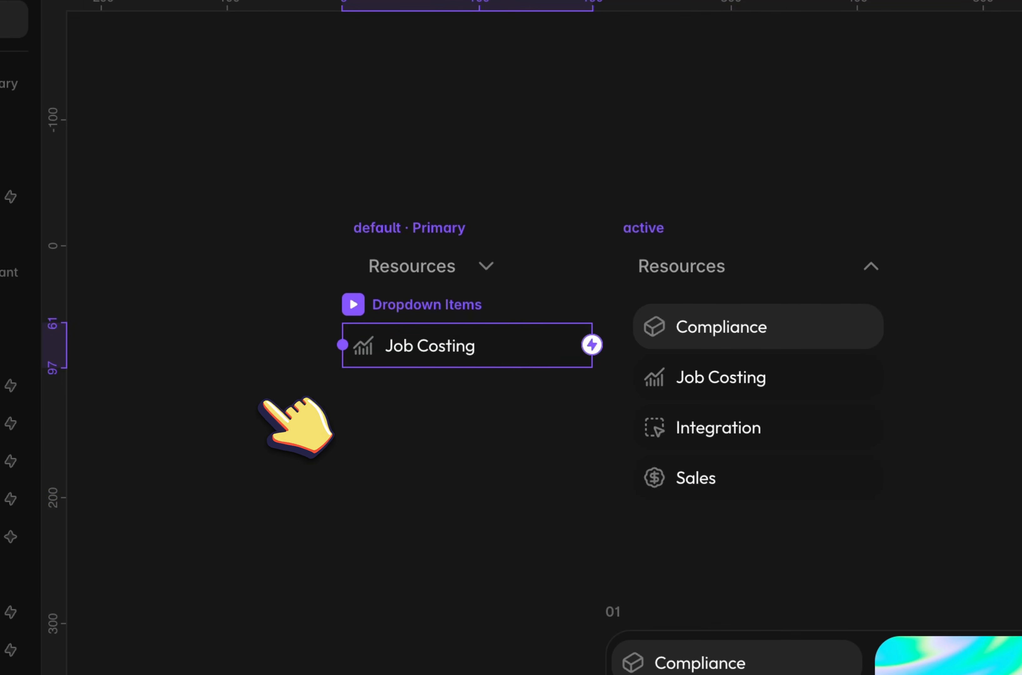
pyautogui.press('super+z')
# Duplicate the active variant's four dropdown items onto the empty canvas beside the variant, at about X 573
pyautogui.click(719, 335)
pyautogui.keyDown('shift'); pyautogui.click(726, 373); pyautogui.keyUp('shift')
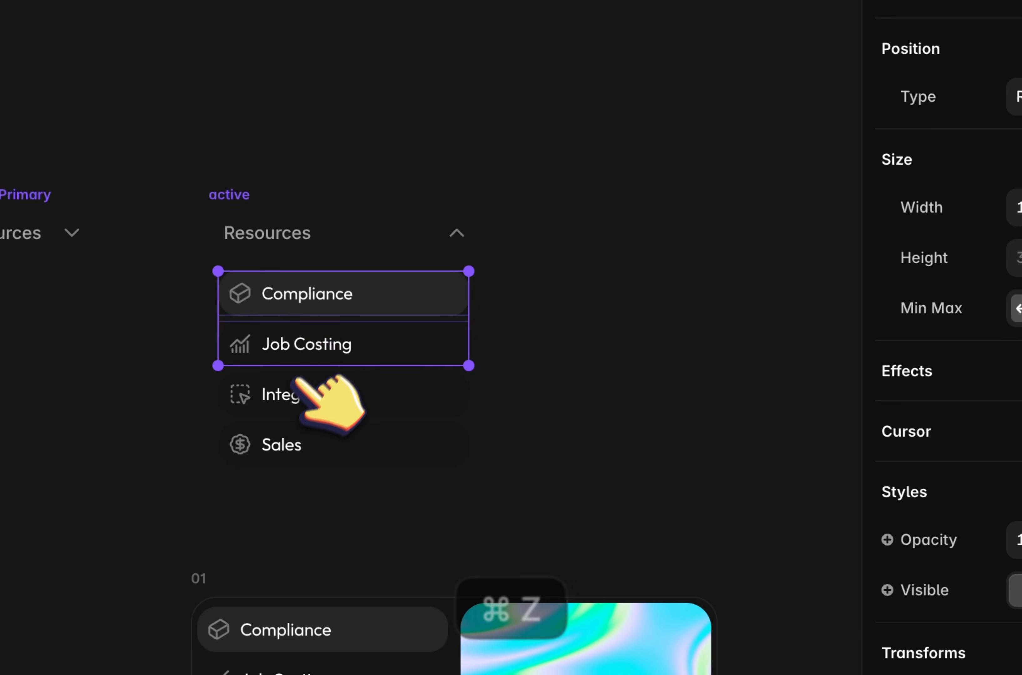
pyautogui.moveTo(292, 436); pyautogui.dragTo(738, 423)
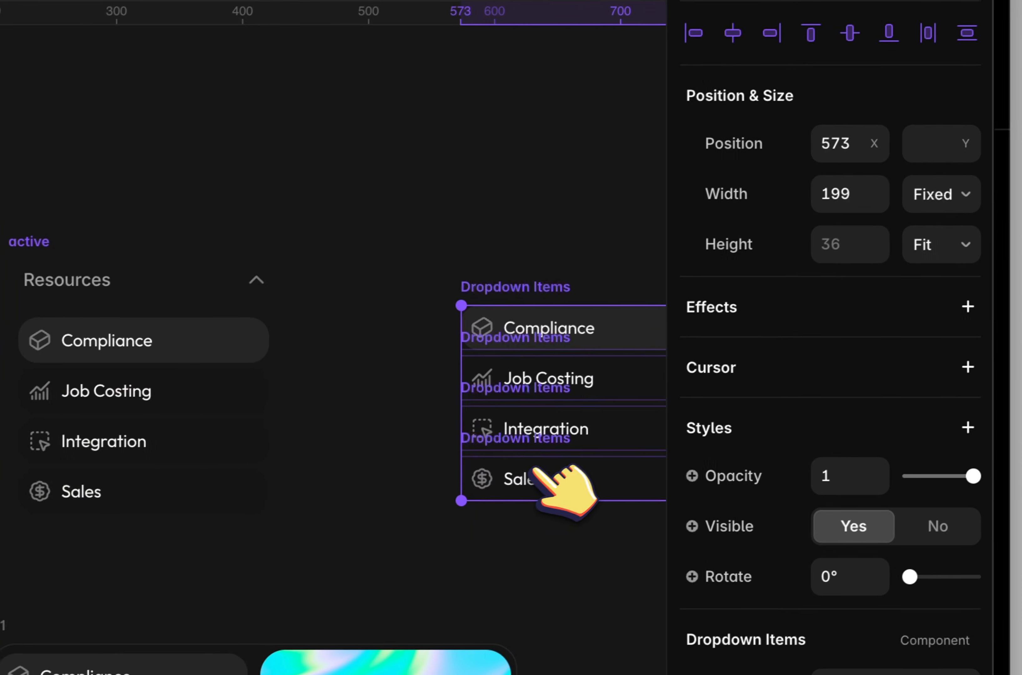
pyautogui.rightClick(737, 423)
pyautogui.moveTo(794, 102)
pyautogui.click(428, 536)
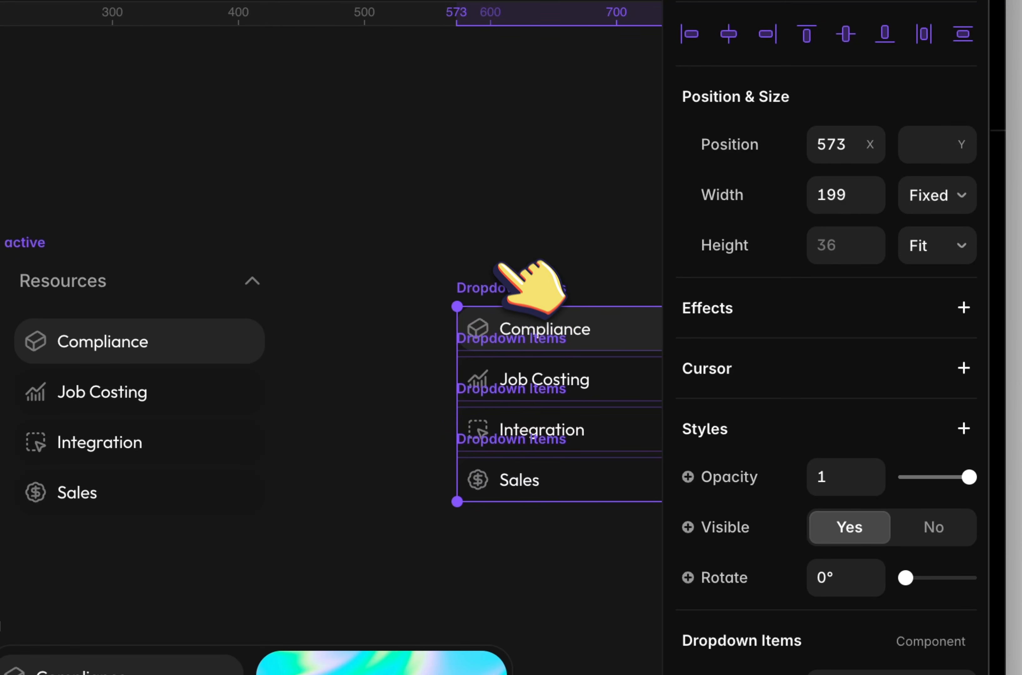
# Detach the copied Compliance, Job Costing, Integration and Sales items on the canvas from their Dropdown Items component
pyautogui.click(519, 319)
pyautogui.rightClick(524, 317)
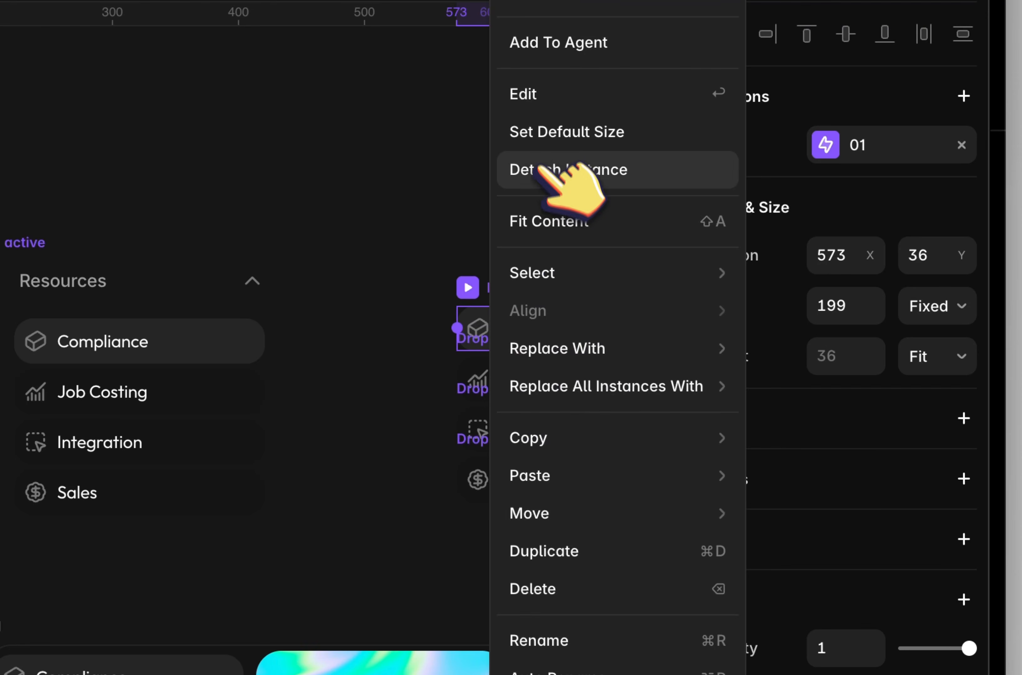
pyautogui.click(540, 170)
pyautogui.click(478, 359)
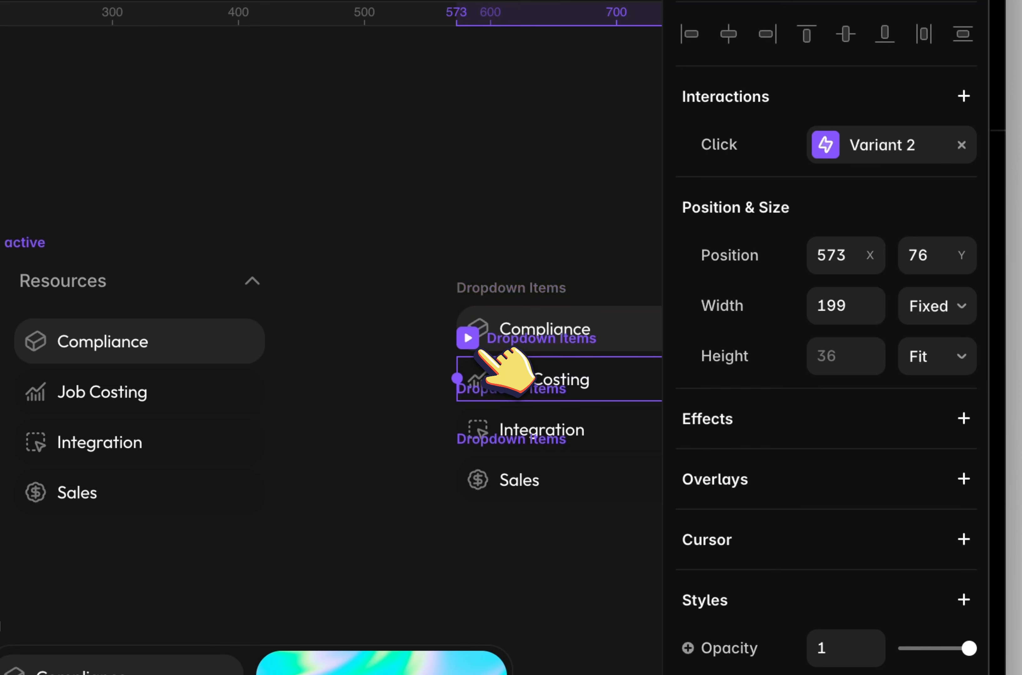
pyautogui.rightClick(479, 357)
pyautogui.click(544, 173)
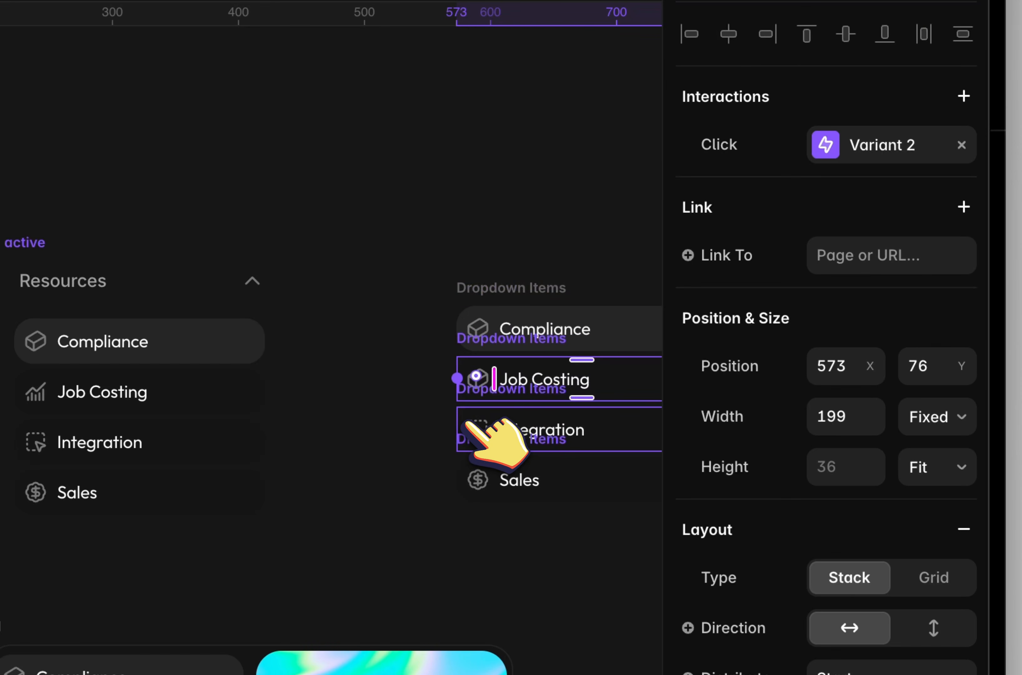
pyautogui.click(472, 423)
pyautogui.rightClick(474, 417)
pyautogui.click(532, 87)
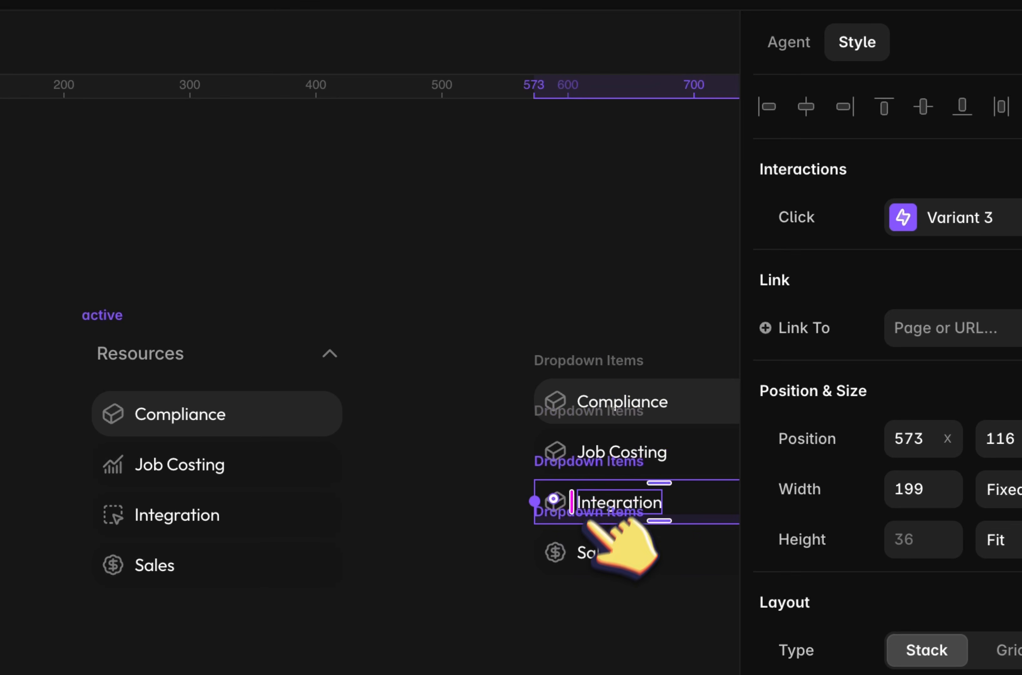
pyautogui.click(589, 550)
pyautogui.rightClick(591, 545)
pyautogui.click(634, 160)
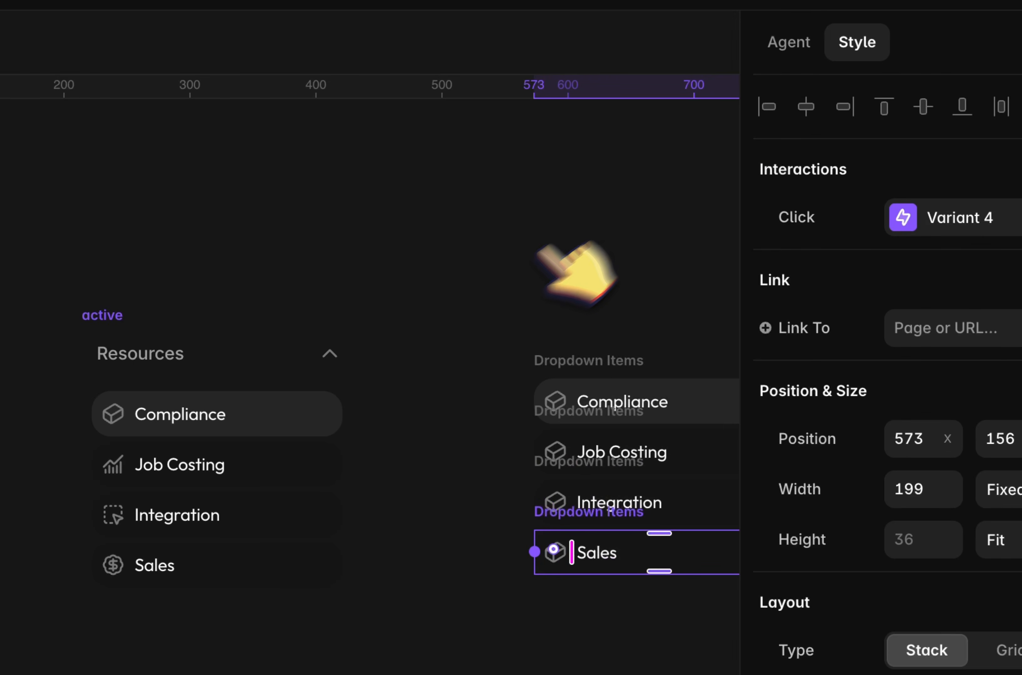
pyautogui.moveTo(470, 298); pyautogui.dragTo(655, 674)
pyautogui.press('super+x')
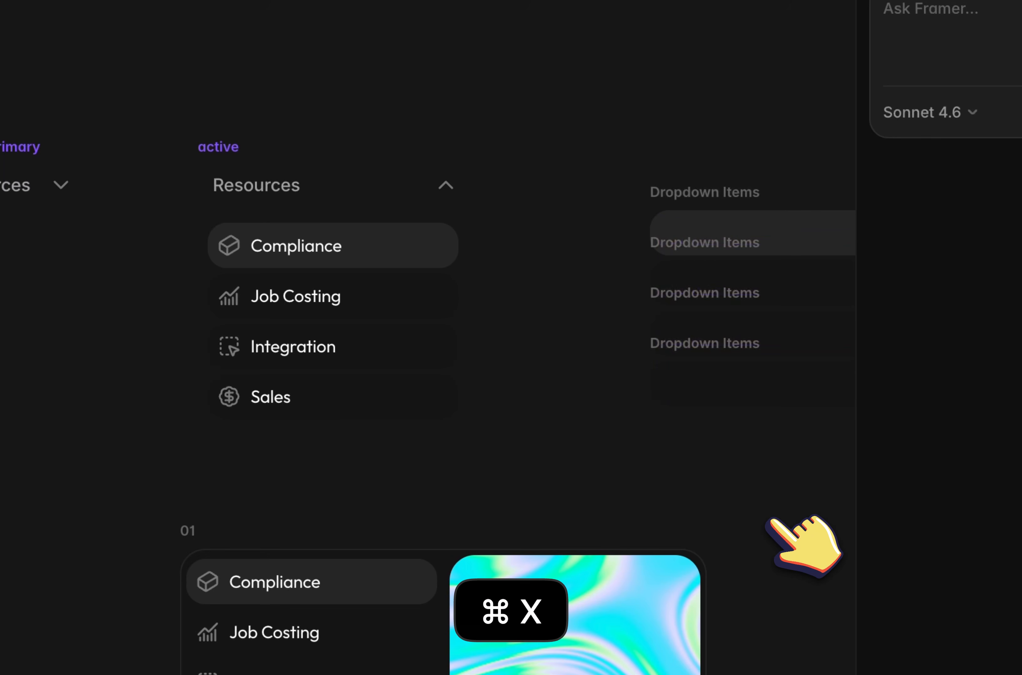
pyautogui.press('super+z')
# Select the four detached dropdown items on the canvas and cut them
pyautogui.click(679, 186)
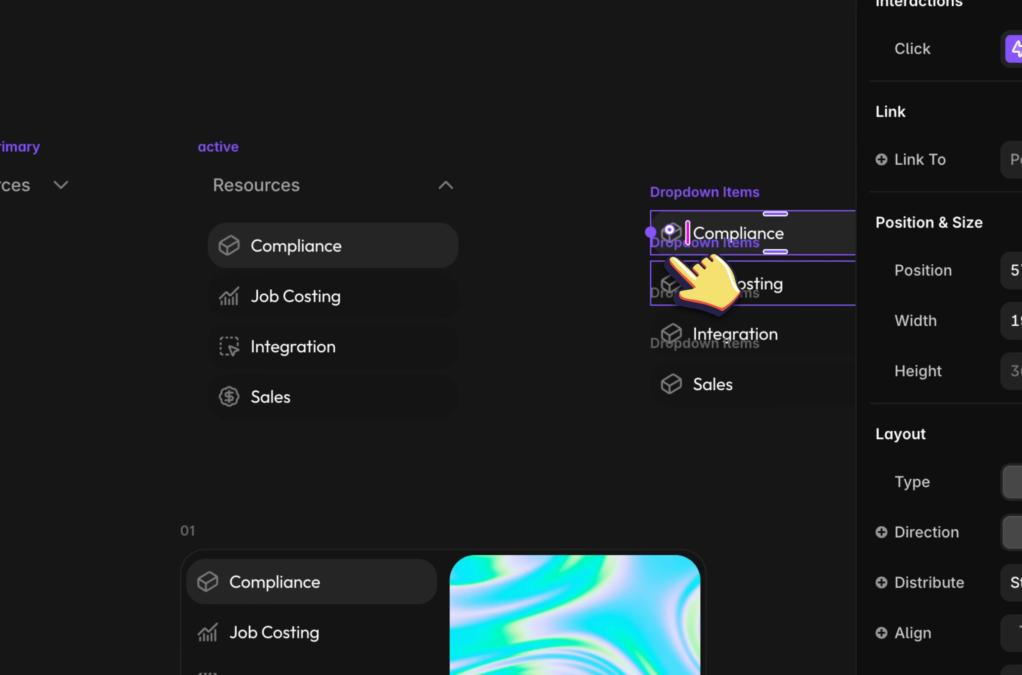
pyautogui.keyDown('shift'); pyautogui.click(670, 318); pyautogui.keyUp('shift')
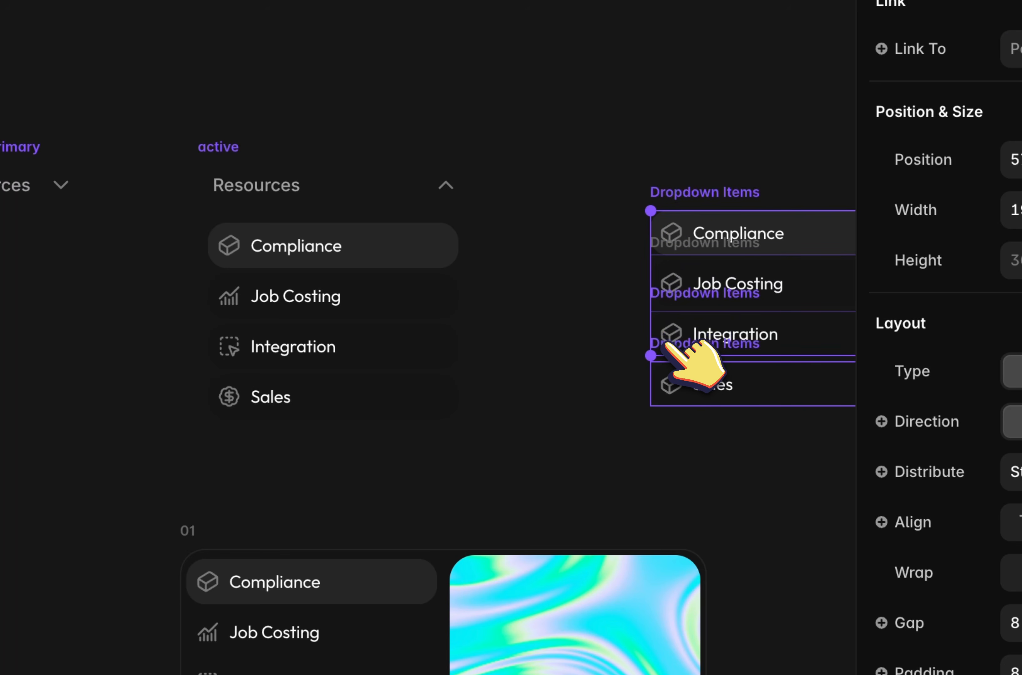
pyautogui.press('super+x')
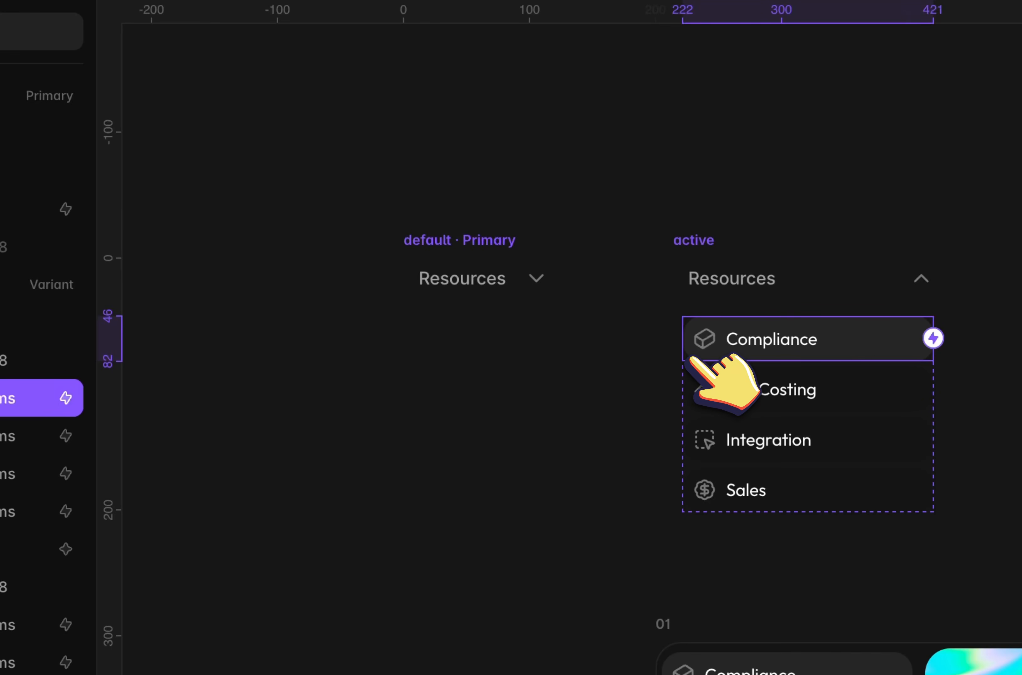
pyautogui.keyDown('shift'); pyautogui.click(6, 512); pyautogui.keyUp('shift')
pyautogui.press('BackSpace')
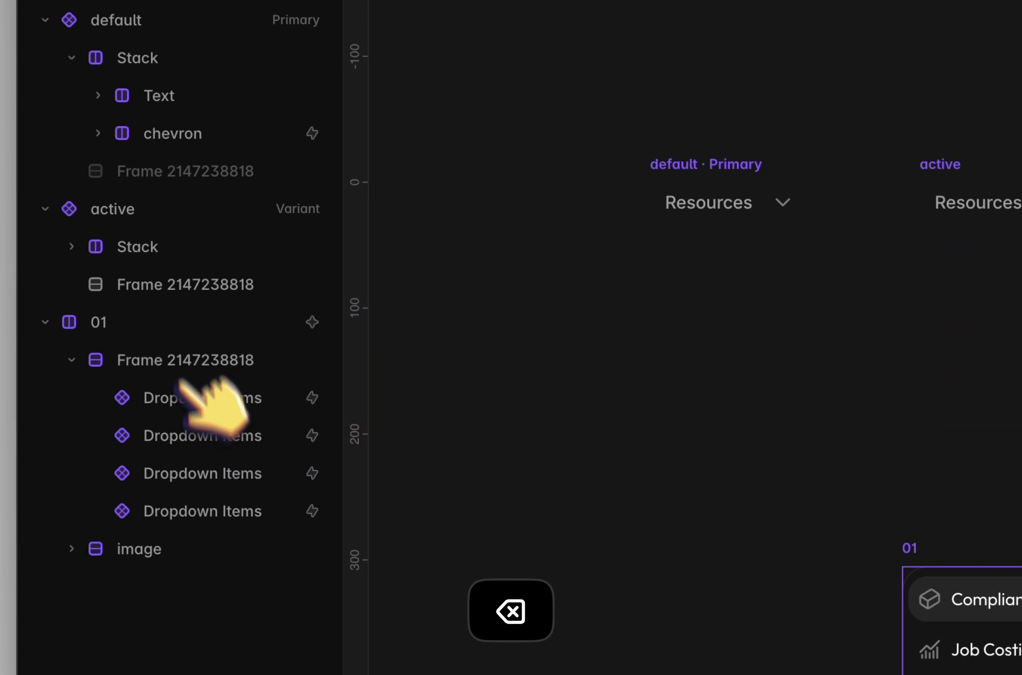
pyautogui.click(172, 290)
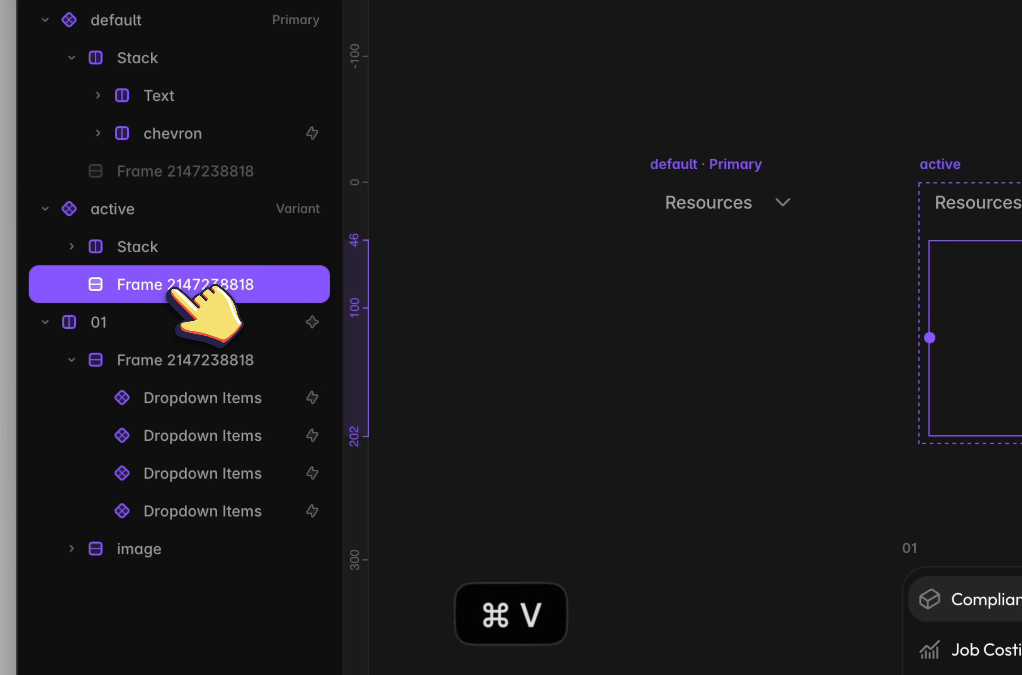
pyautogui.press('super+v')
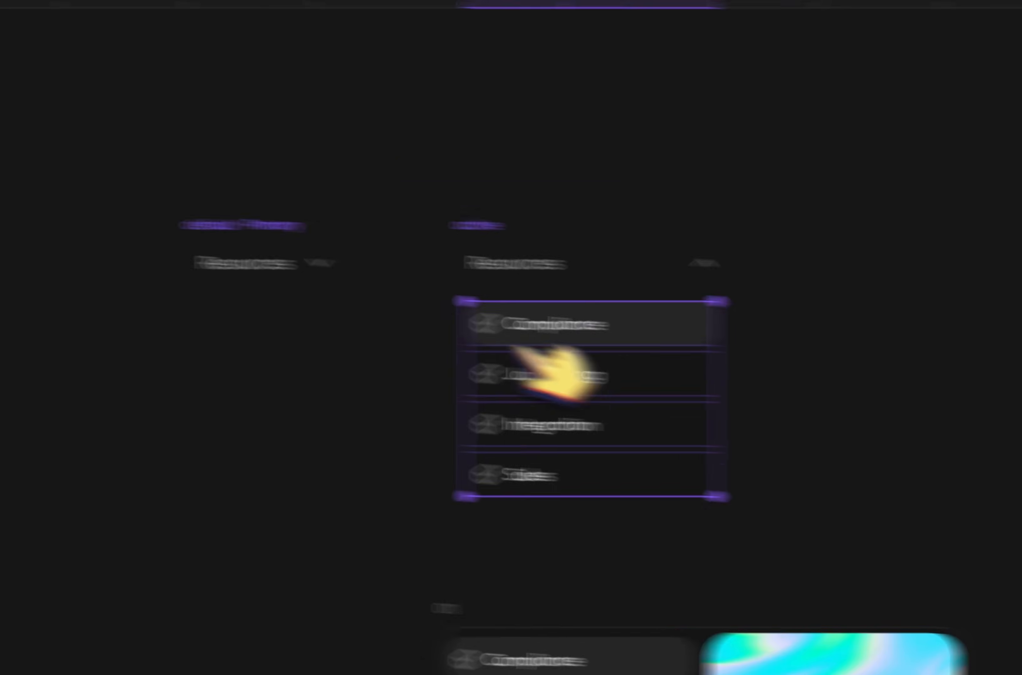
# Remove the fill and the border from the Compliance item in the active variant
pyautogui.click(675, 325)
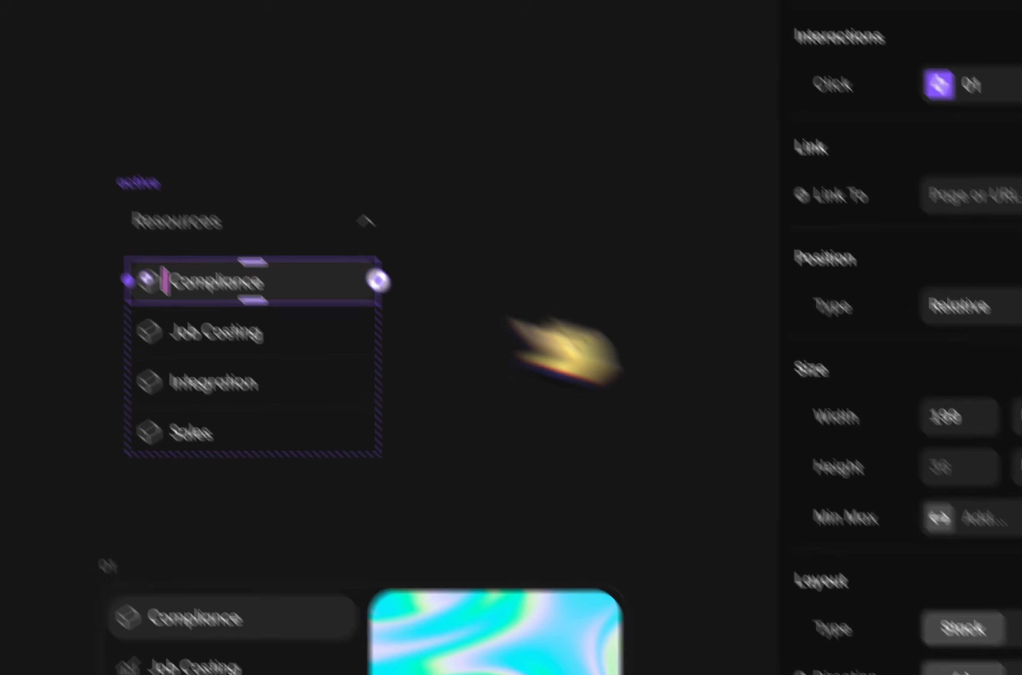
pyautogui.scroll(-8, 967, 476)
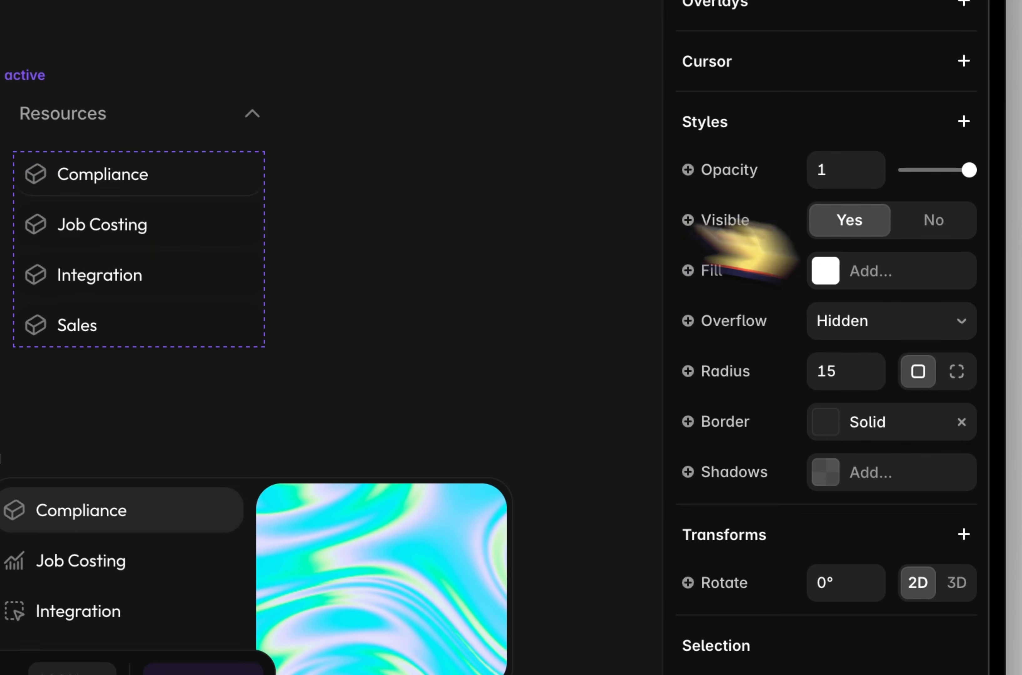
pyautogui.click(425, 180)
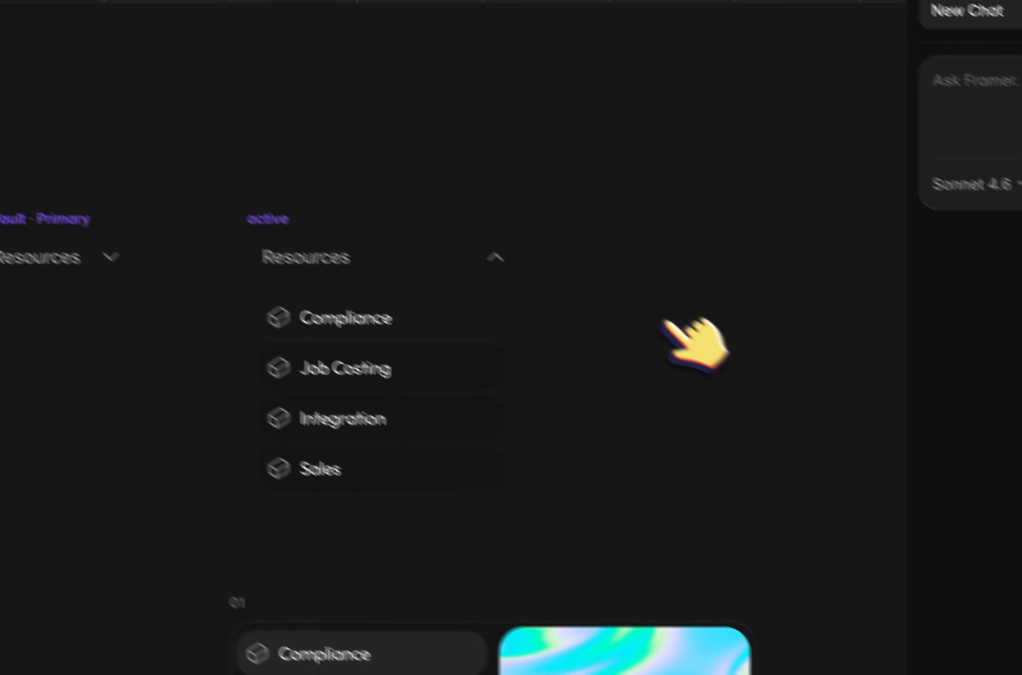
pyautogui.hscroll(1, 413, 178)
pyautogui.scroll(3, 400, 309)
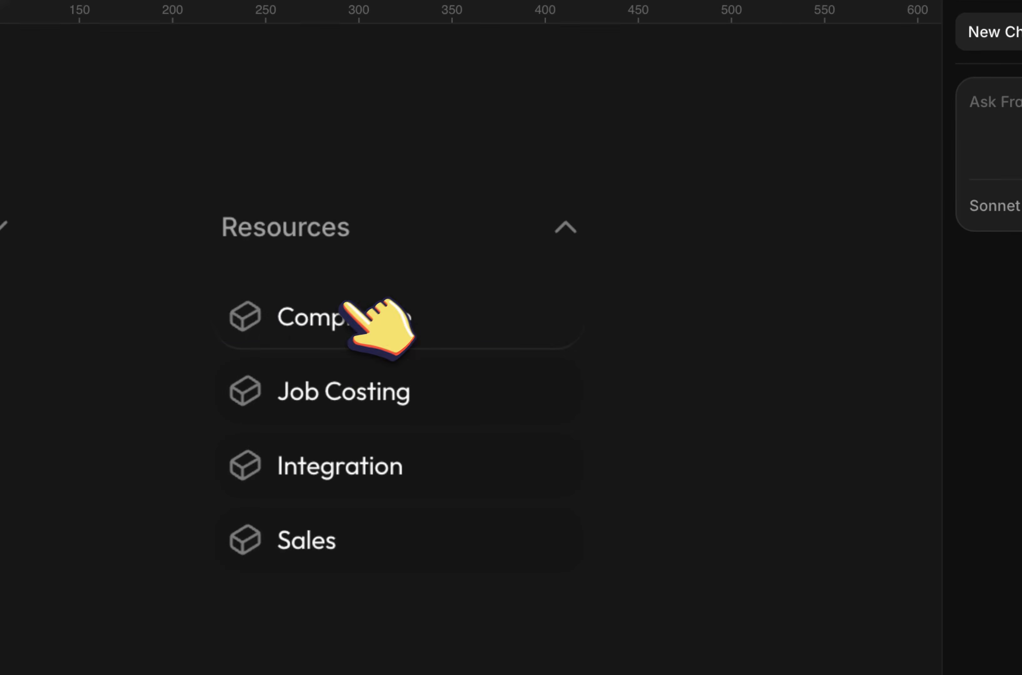
pyautogui.click(279, 343)
pyautogui.click(963, 150)
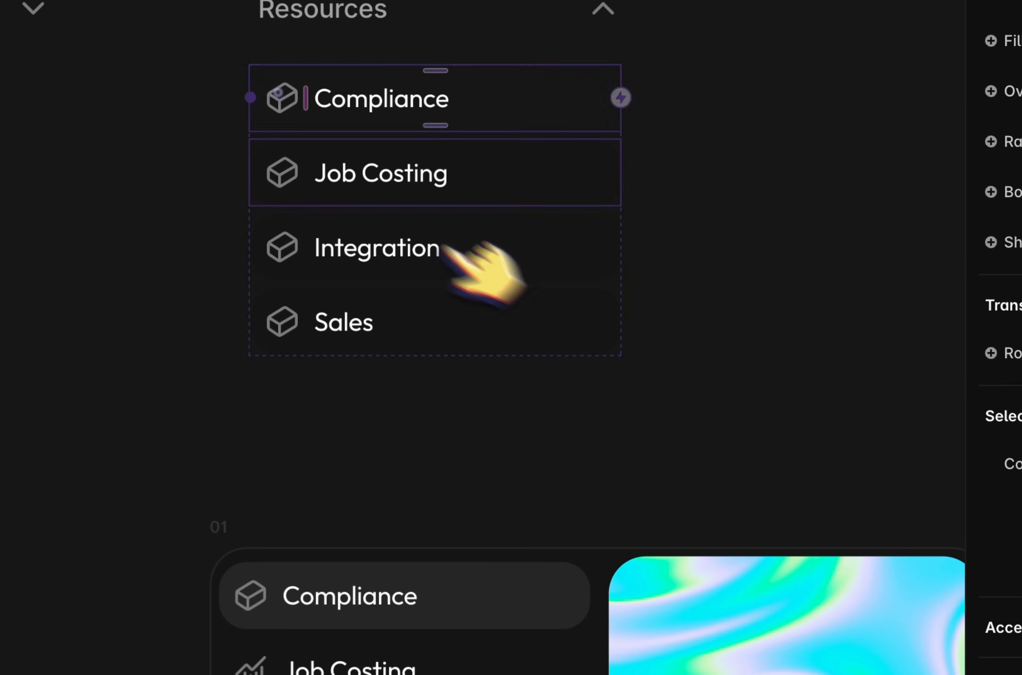
# Replace the Job Costing item's icon in the active variant with Lucide's rising bar-and-line chart icon, searching for "chart"
pyautogui.click(287, 170)
pyautogui.scroll(-3, 292, 171)
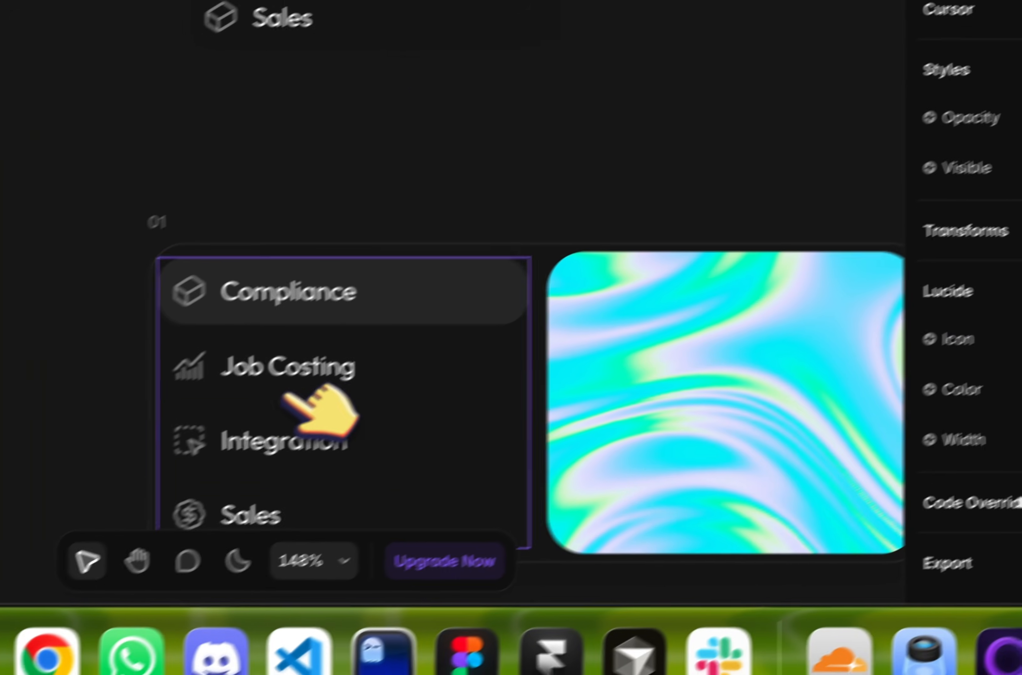
pyautogui.click(24, 484)
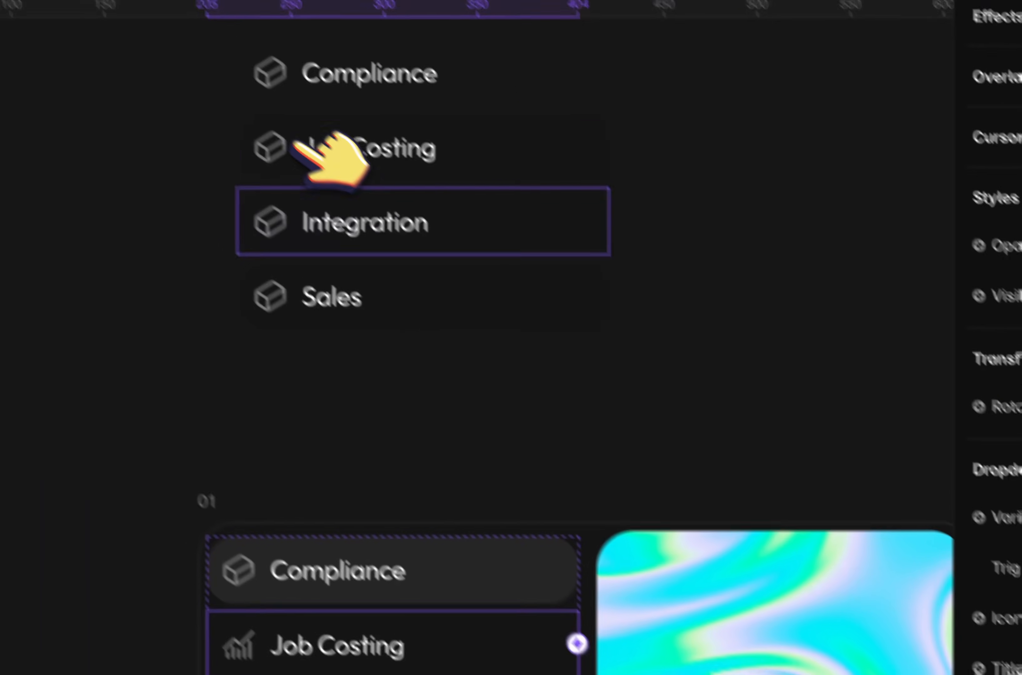
pyautogui.click(309, 164)
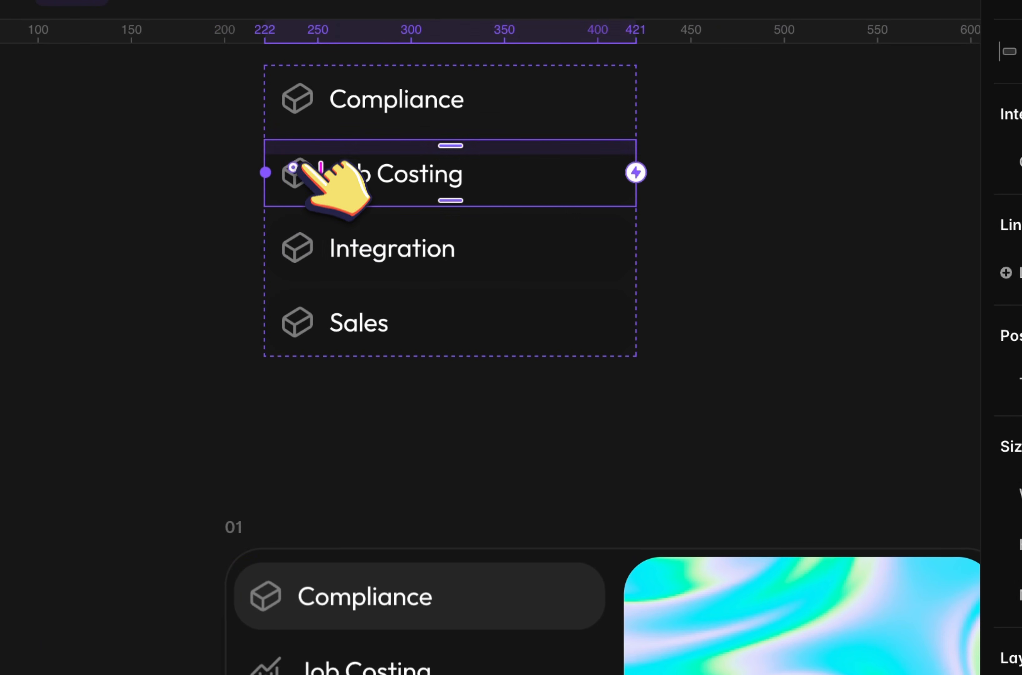
pyautogui.click(303, 164)
pyautogui.click(844, 532)
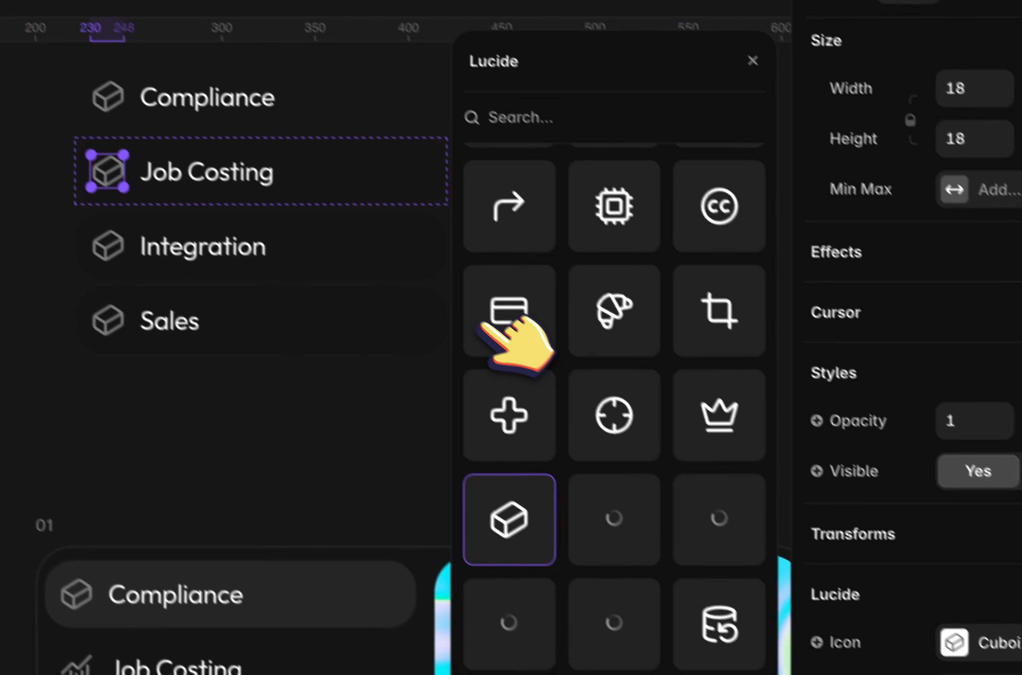
pyautogui.write('chart')
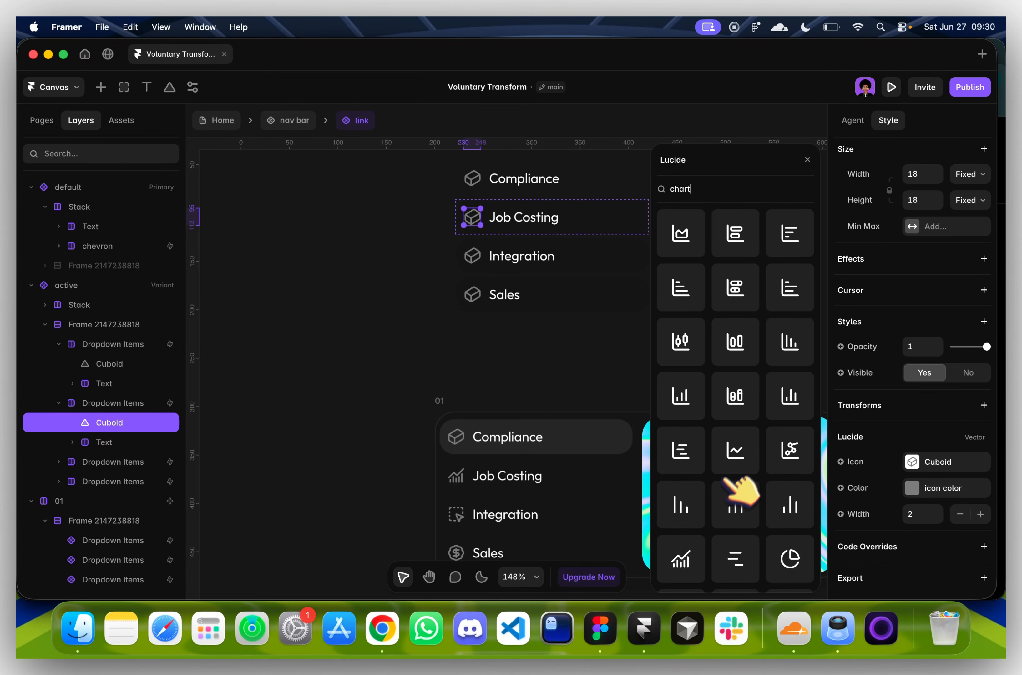
pyautogui.click(686, 555)
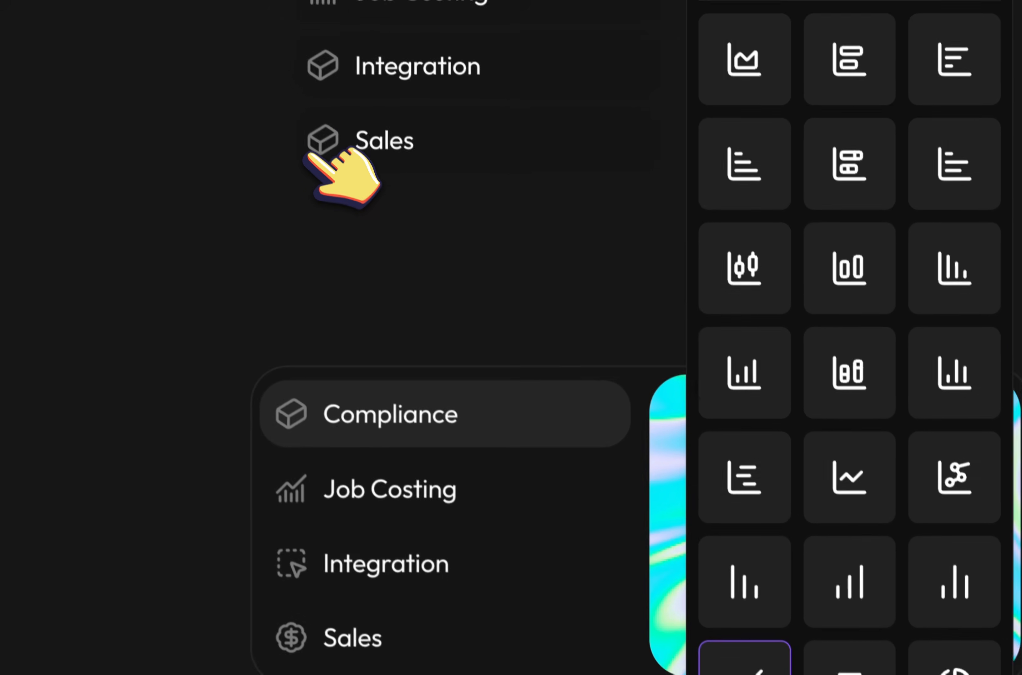
# Replace the Integration item's icon in the active variant with Lucide's dashed square with a pointer, searching for "square d"
pyautogui.click(307, 517)
pyautogui.scroll(-5, 763, 456)
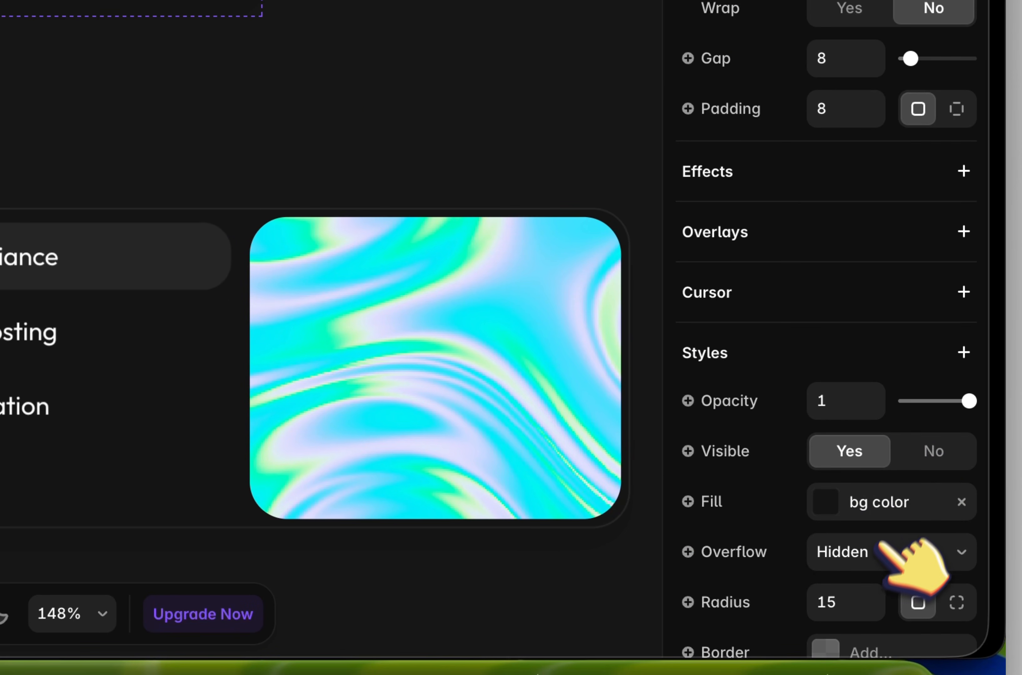
pyautogui.scroll(-8, 880, 543)
pyautogui.scroll(2, 844, 307)
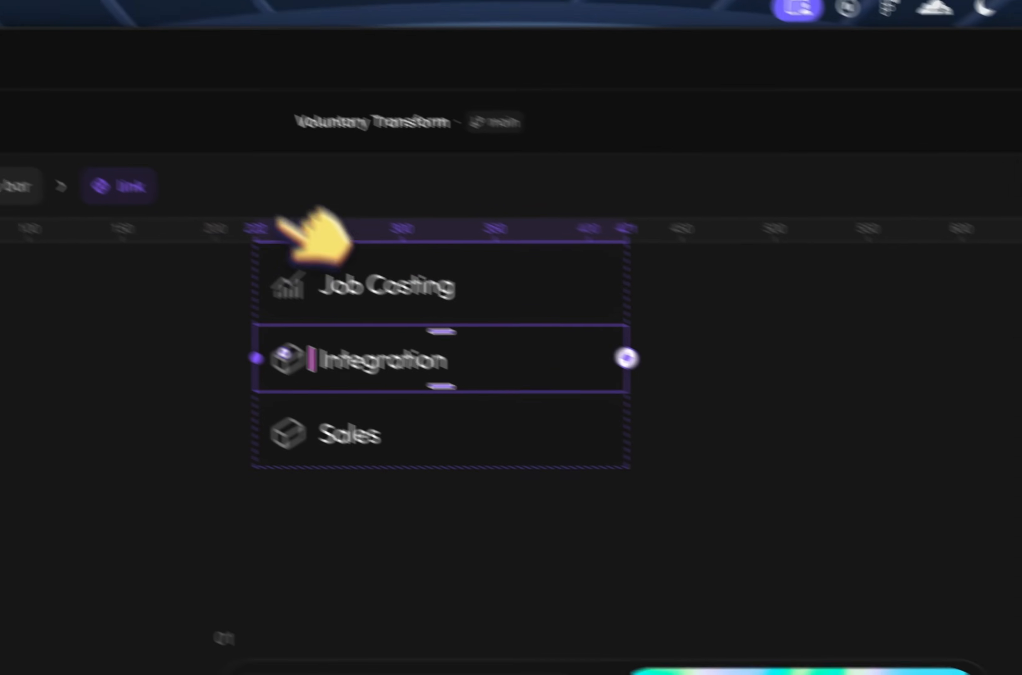
pyautogui.click(341, 381)
pyautogui.scroll(-4, 934, 410)
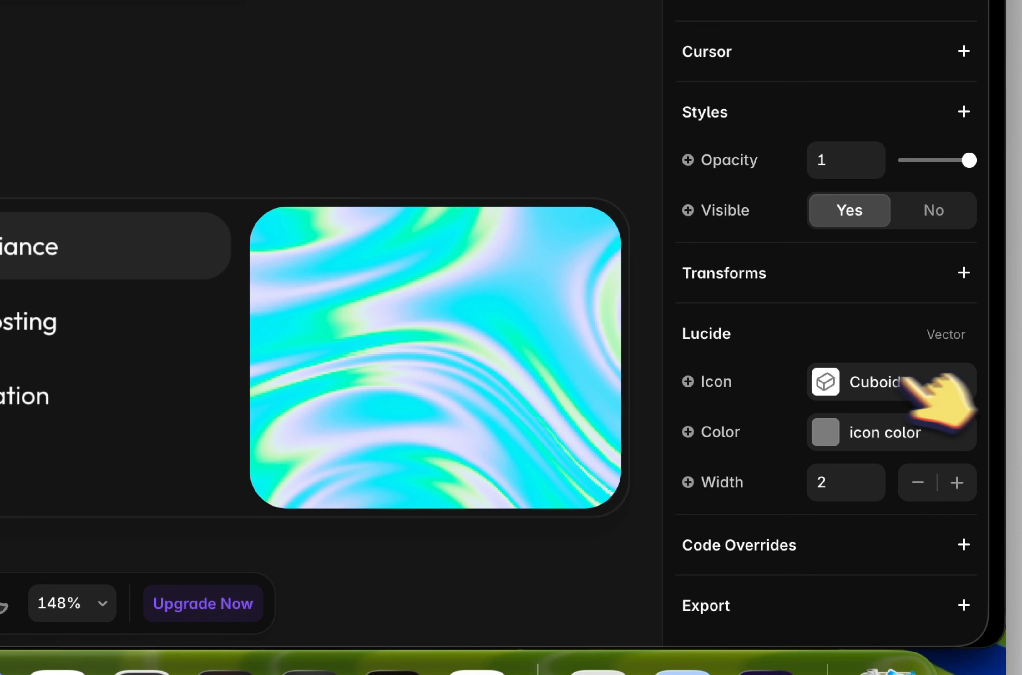
pyautogui.click(835, 380)
pyautogui.write('s')
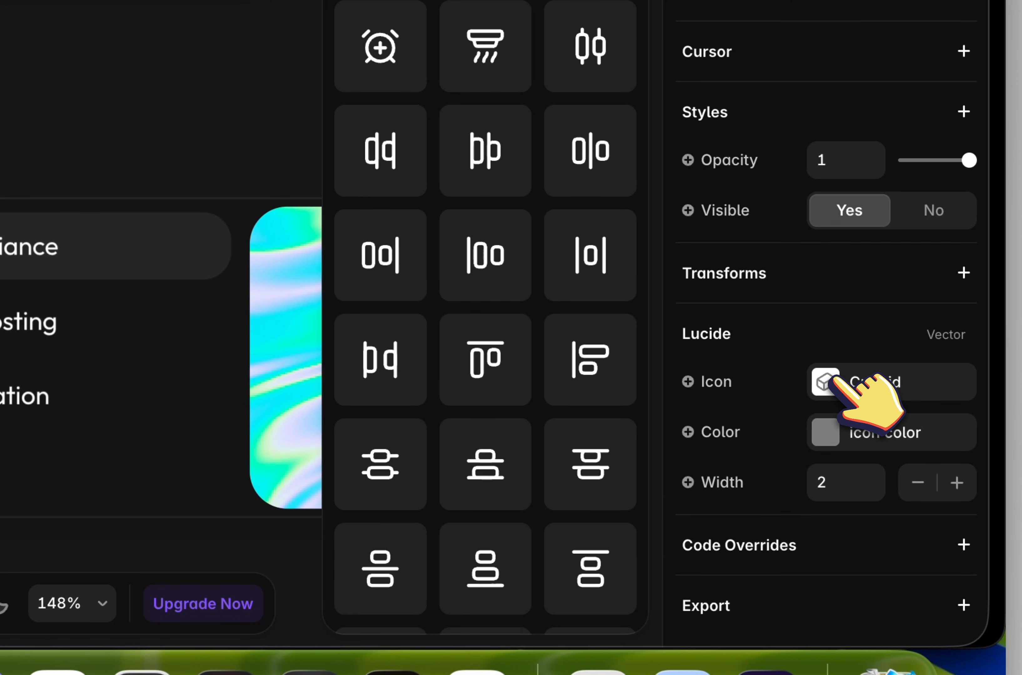
pyautogui.write('qud')
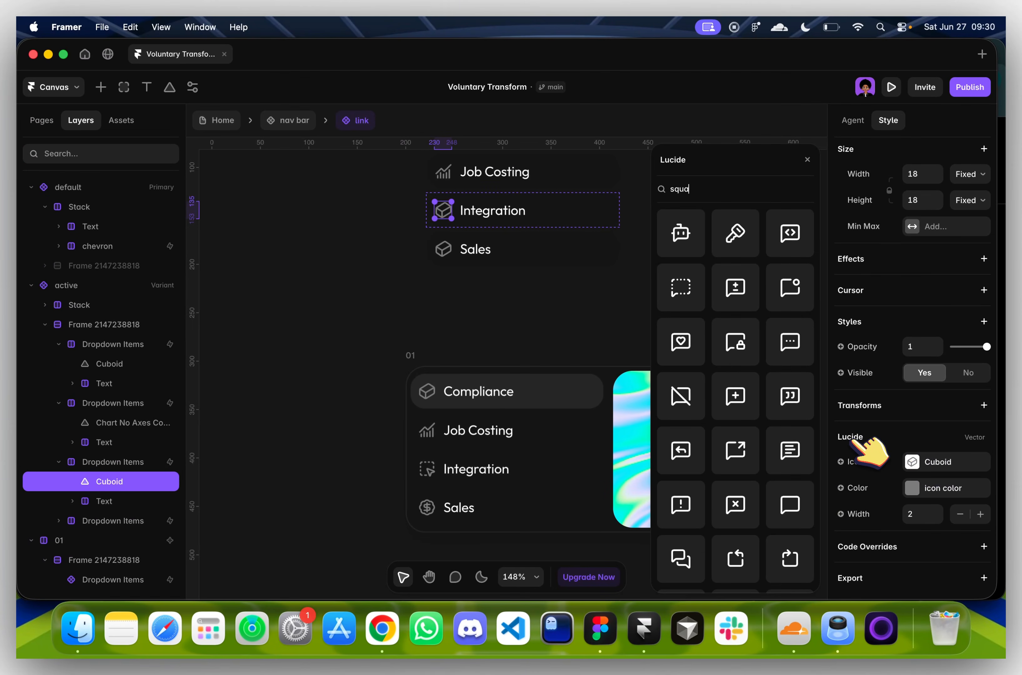
pyautogui.write('re')
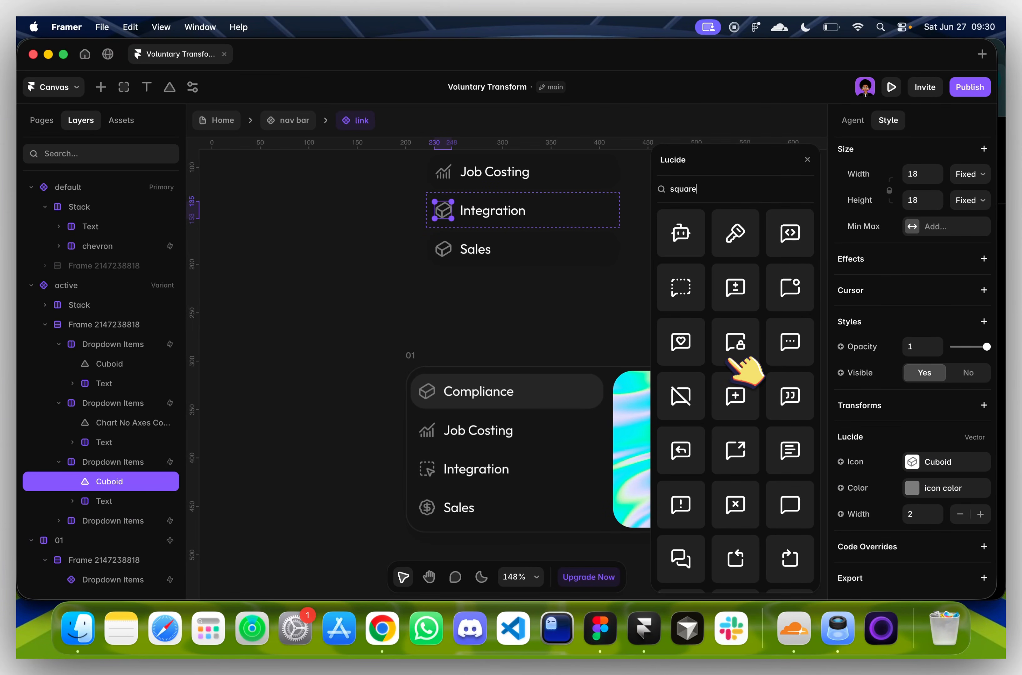
pyautogui.scroll(-2, 728, 403)
pyautogui.write('d')
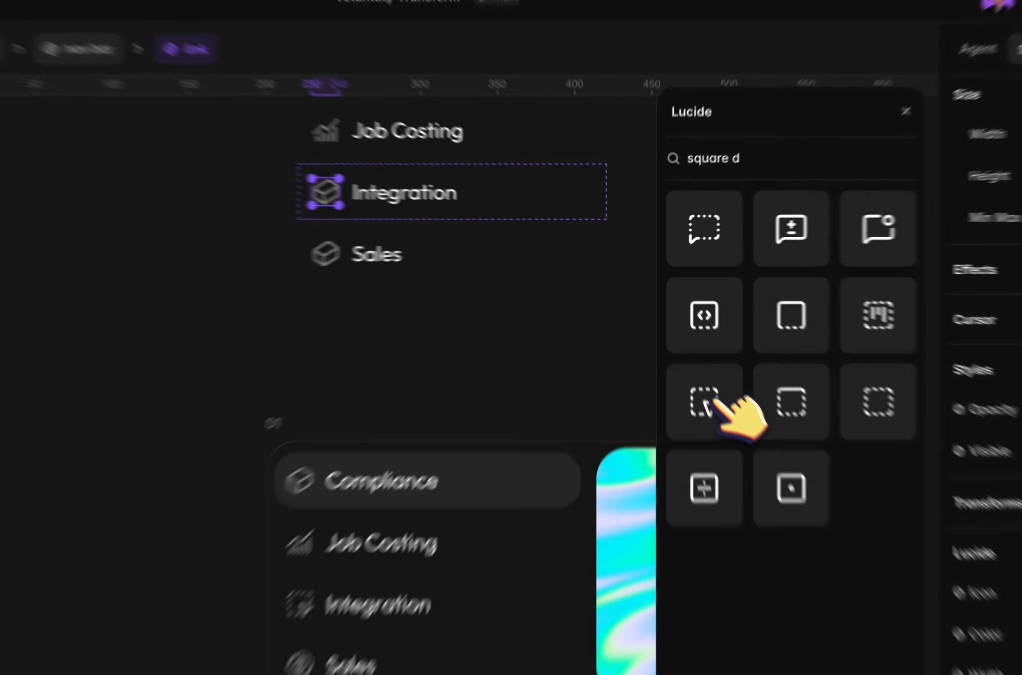
pyautogui.click(711, 401)
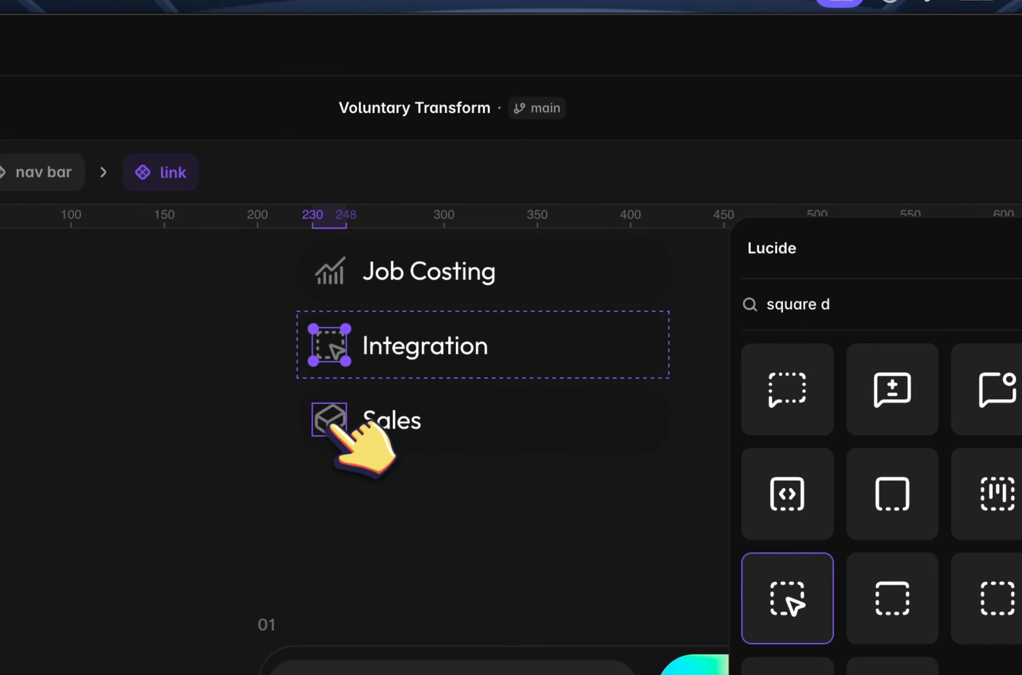
# Replace the Sales item's icon in the active variant with Lucide's dollar badge icon, searching for "dol"
pyautogui.click(434, 247)
pyautogui.tripleClick(930, 135)
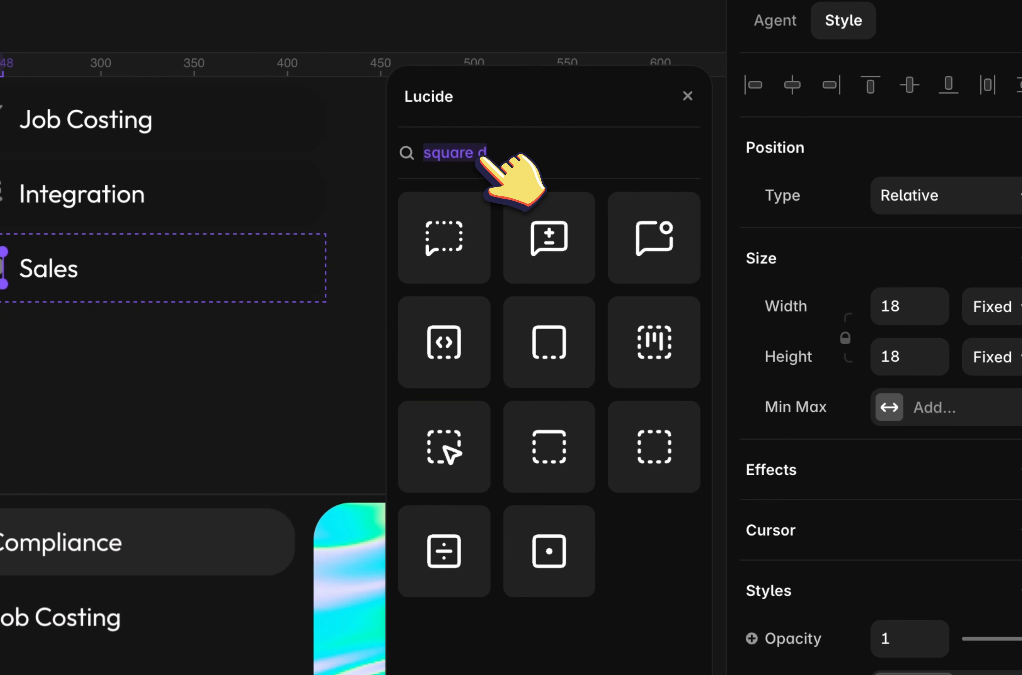
pyautogui.write('mone')
pyautogui.press('BackSpace')
pyautogui.press('BackSpace')
pyautogui.press('BackSpace')
pyautogui.press('BackSpace')
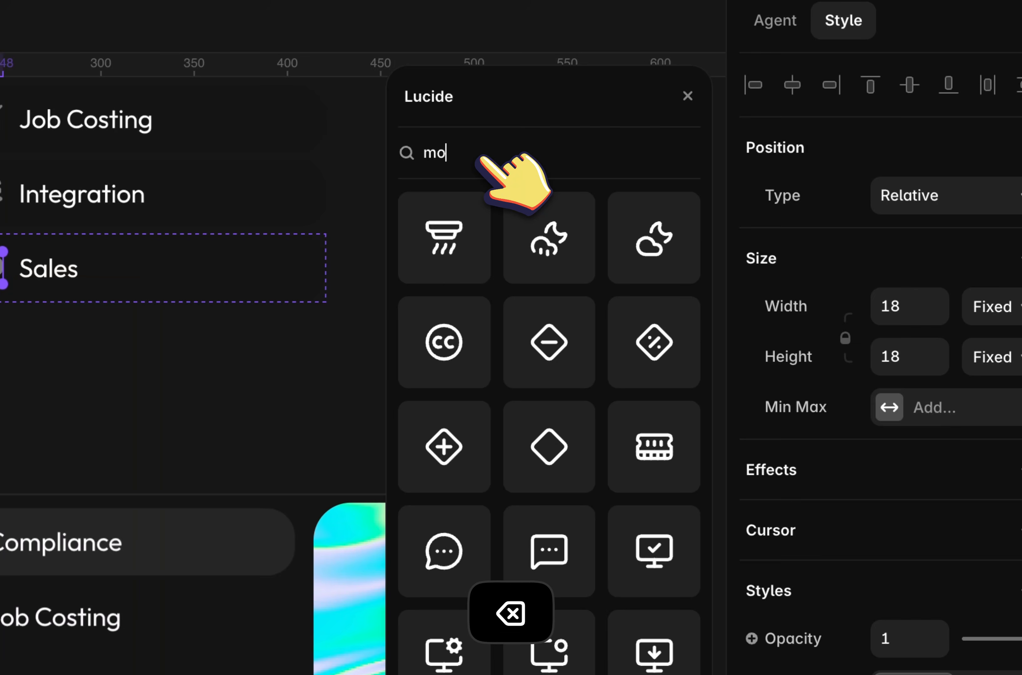
pyautogui.write('dol')
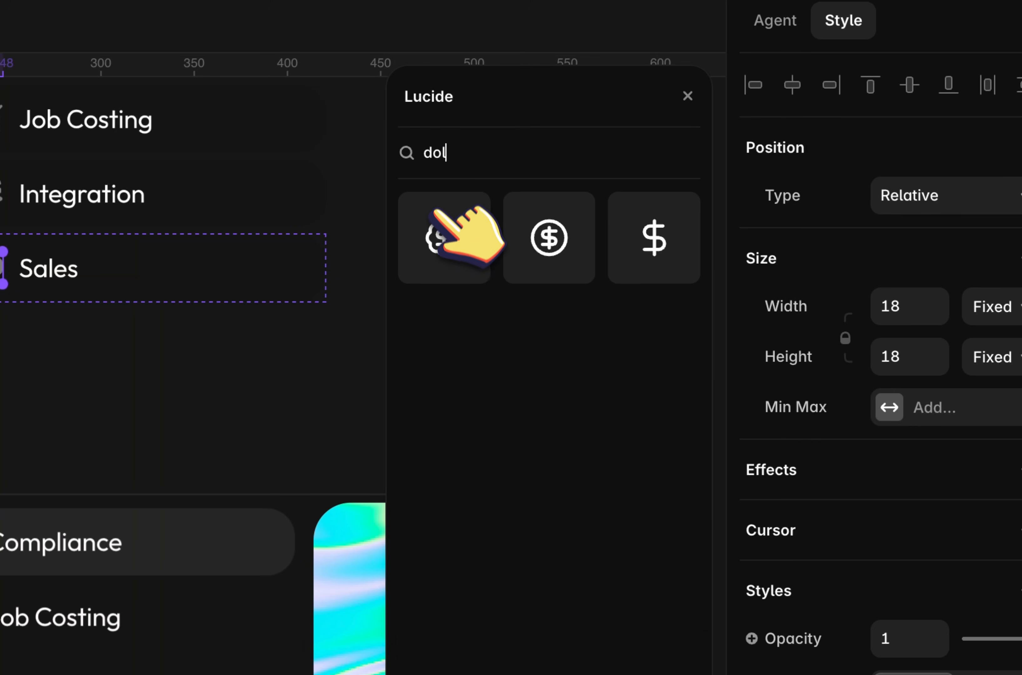
pyautogui.click(441, 224)
# Add a dark fill matching the other items to the active variant's Compliance item, and reduce the variant's stack gap
pyautogui.click(285, 443)
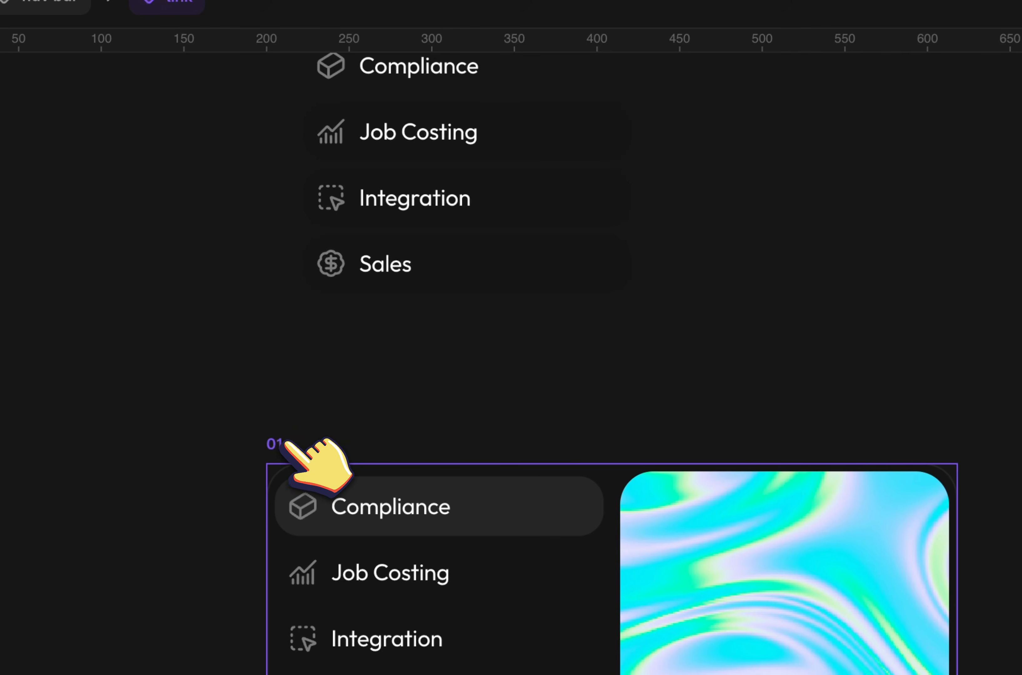
pyautogui.hscroll(6, 285, 443)
pyautogui.scroll(2, 285, 443)
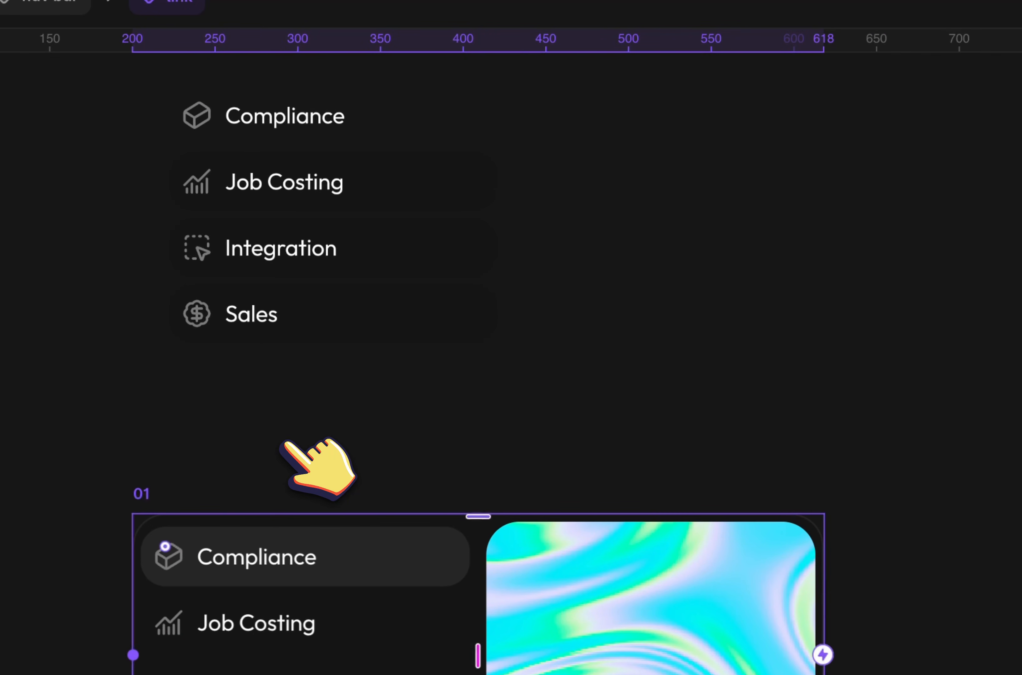
pyautogui.scroll(4, 284, 443)
pyautogui.hscroll(1, 285, 443)
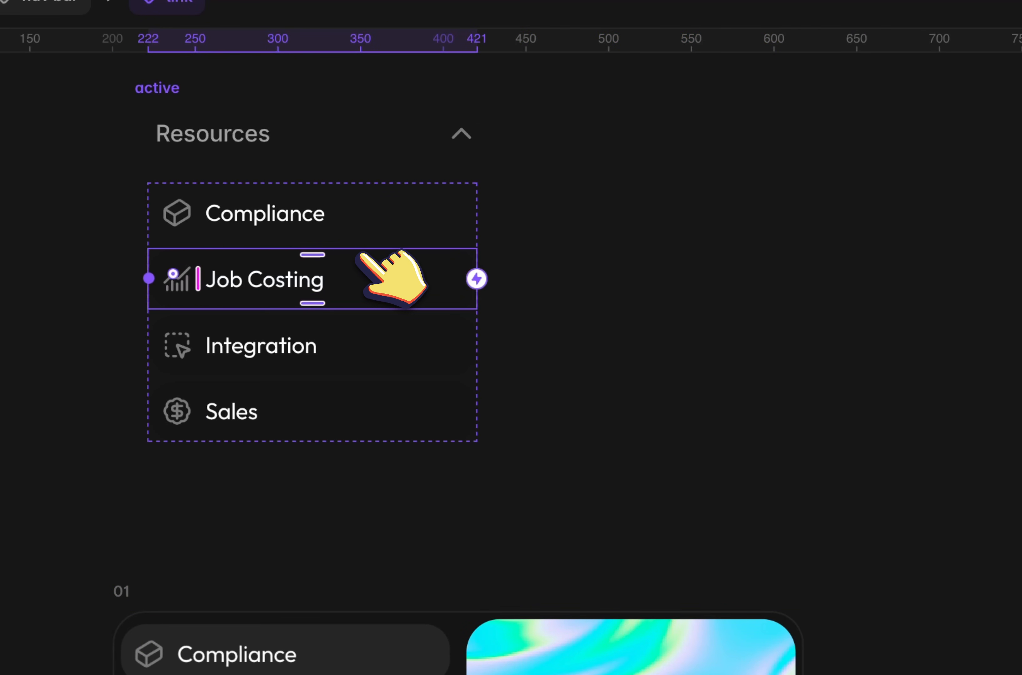
pyautogui.click(287, 236)
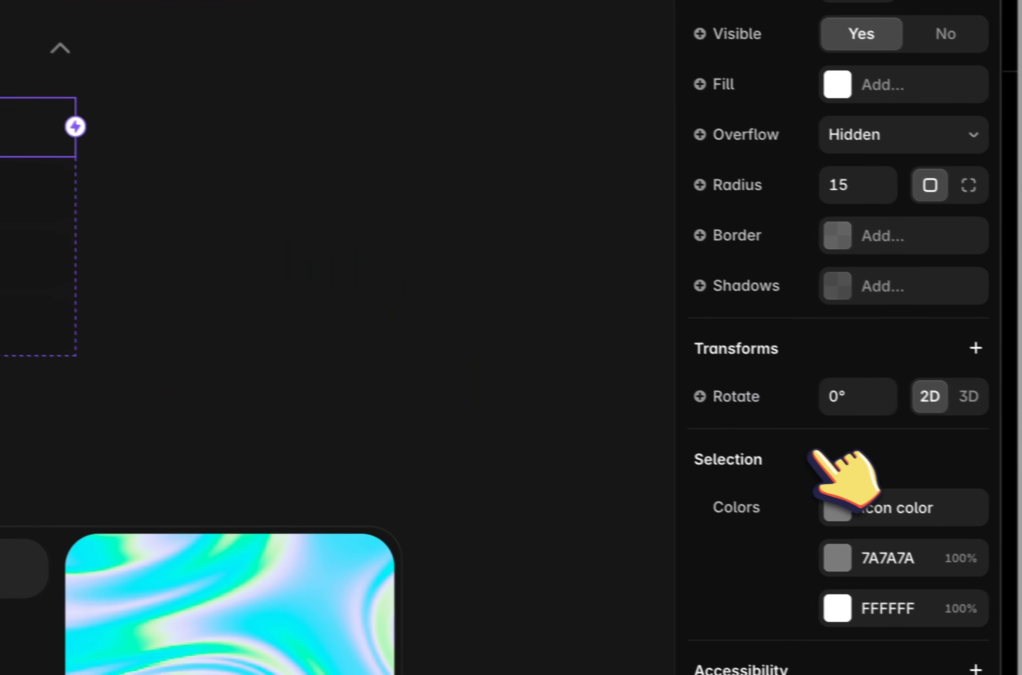
pyautogui.click(823, 132)
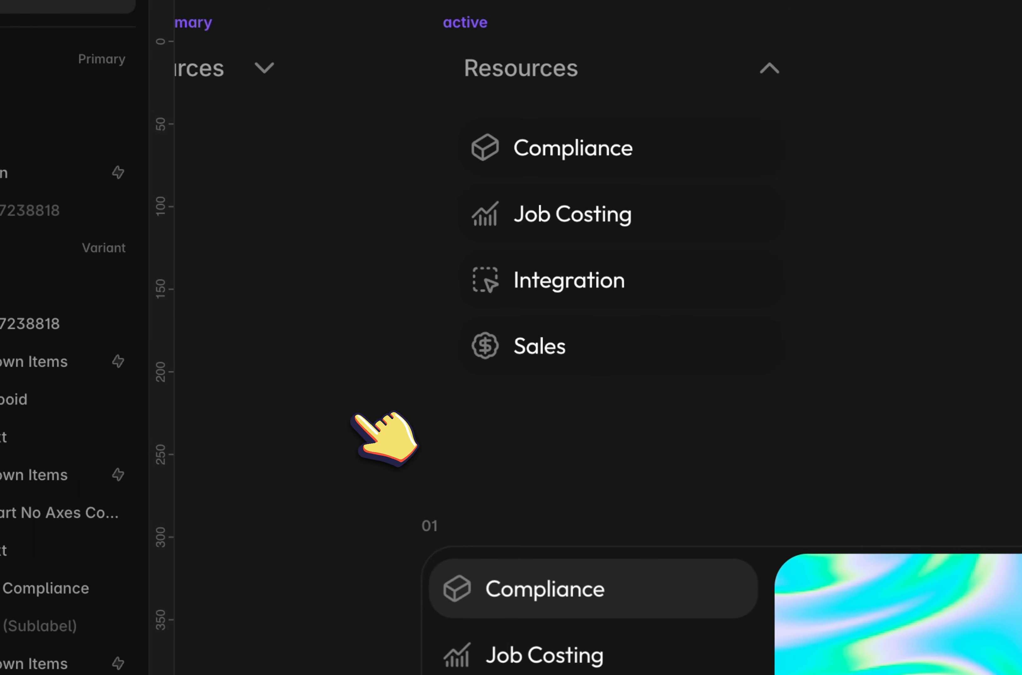
pyautogui.hscroll(-2, 358, 416)
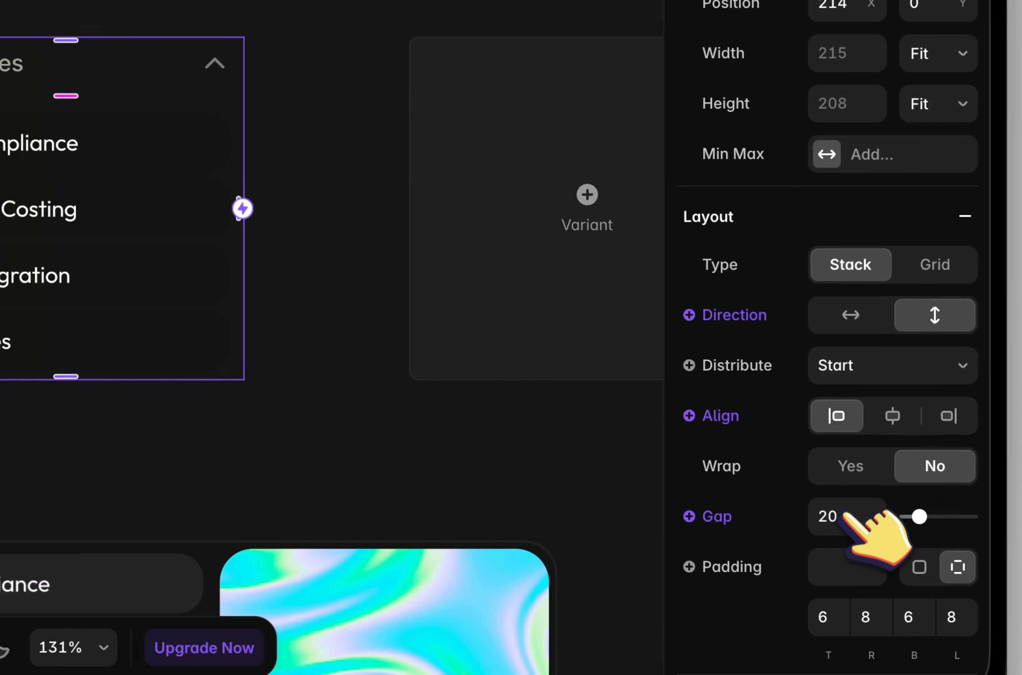
pyautogui.click(844, 518)
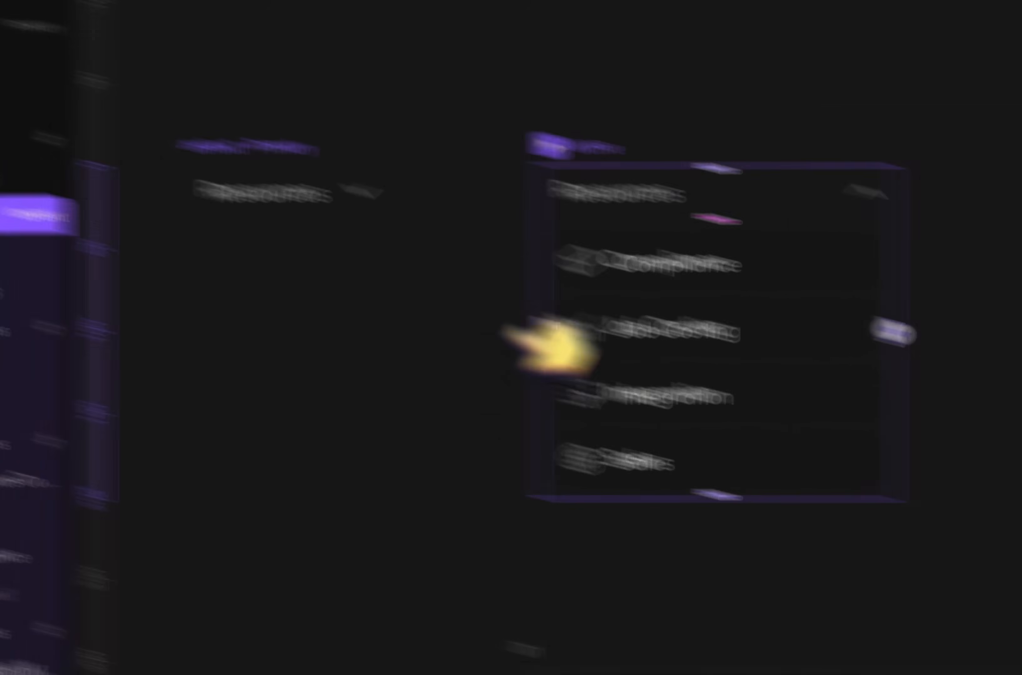
# Delete the Overlay attached to the chevron in the default variant
pyautogui.click(614, 253)
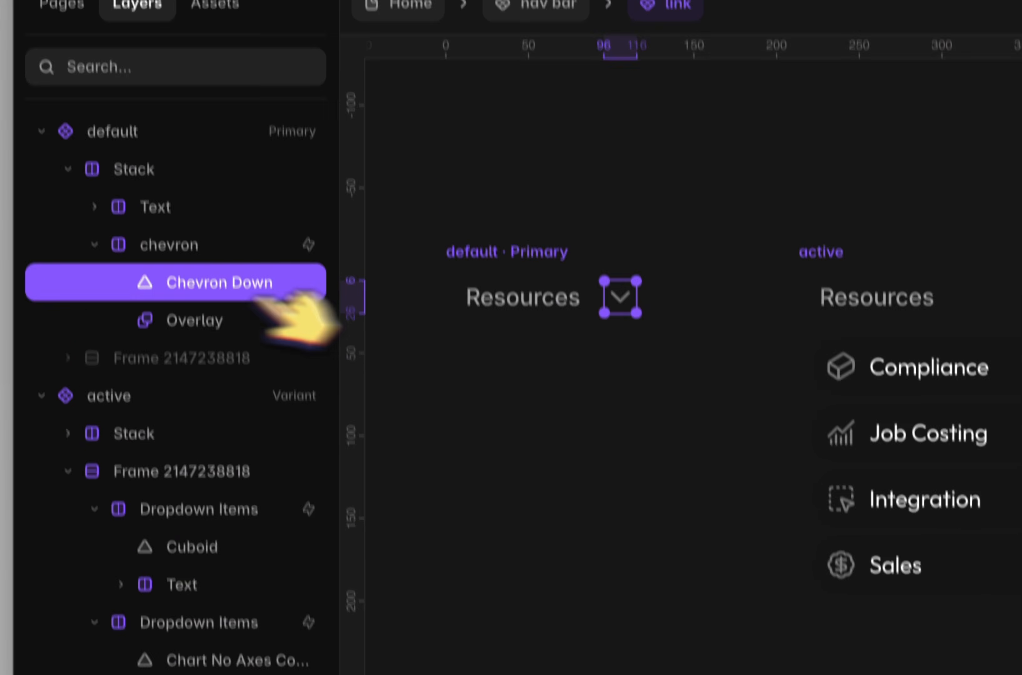
pyautogui.click(173, 353)
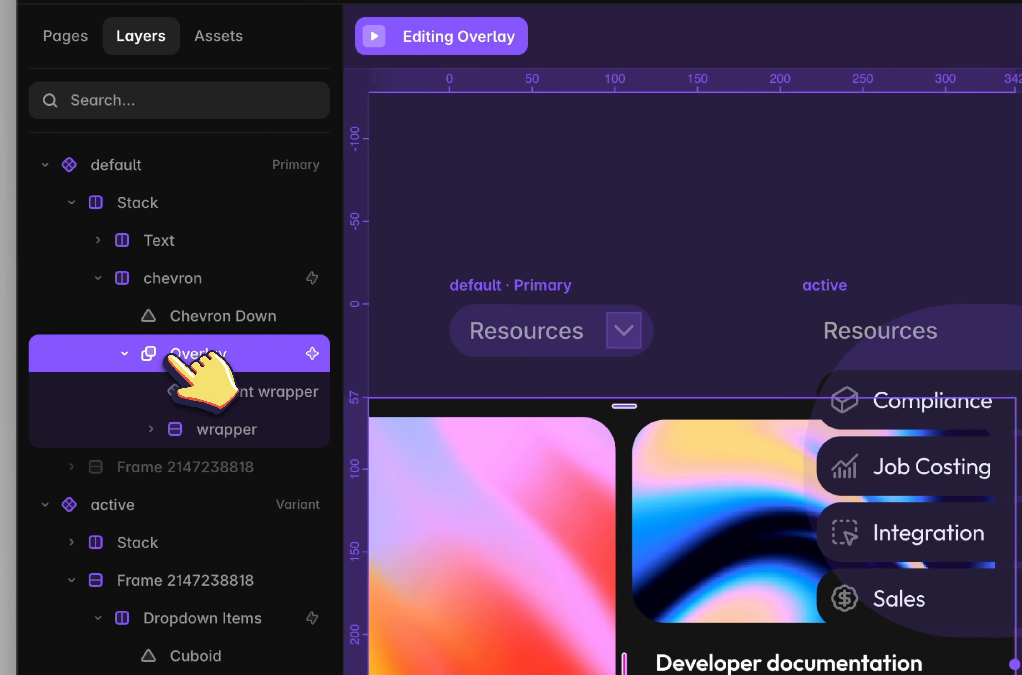
pyautogui.press('BackSpace')
pyautogui.click(181, 337)
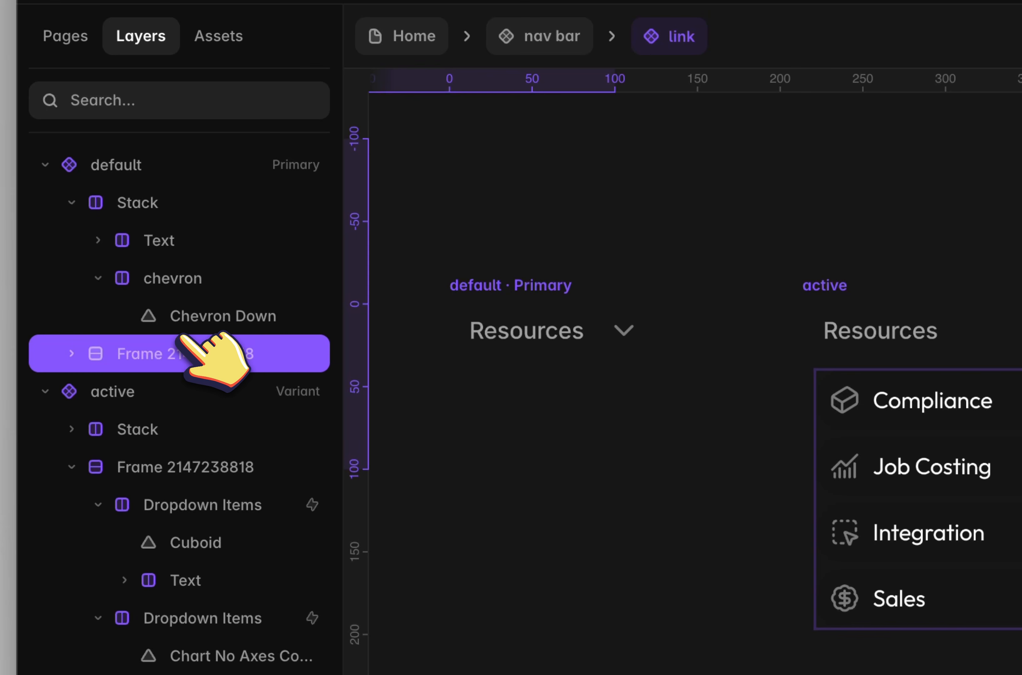
# Connect the default variant's chevron to the active variant with an interaction
pyautogui.click(750, 269)
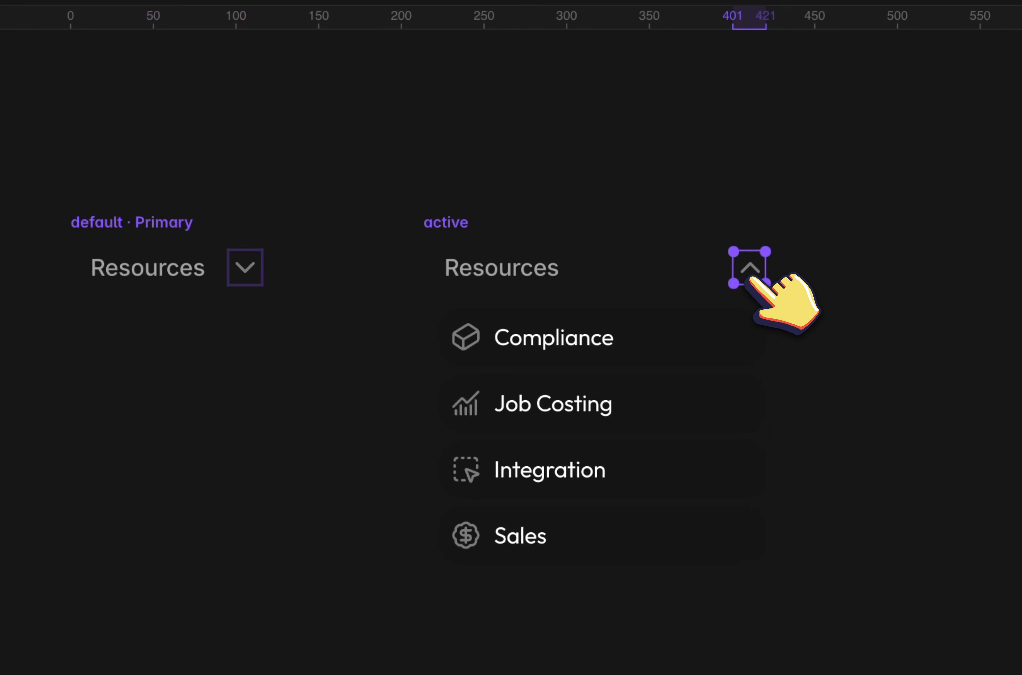
pyautogui.click(149, 174)
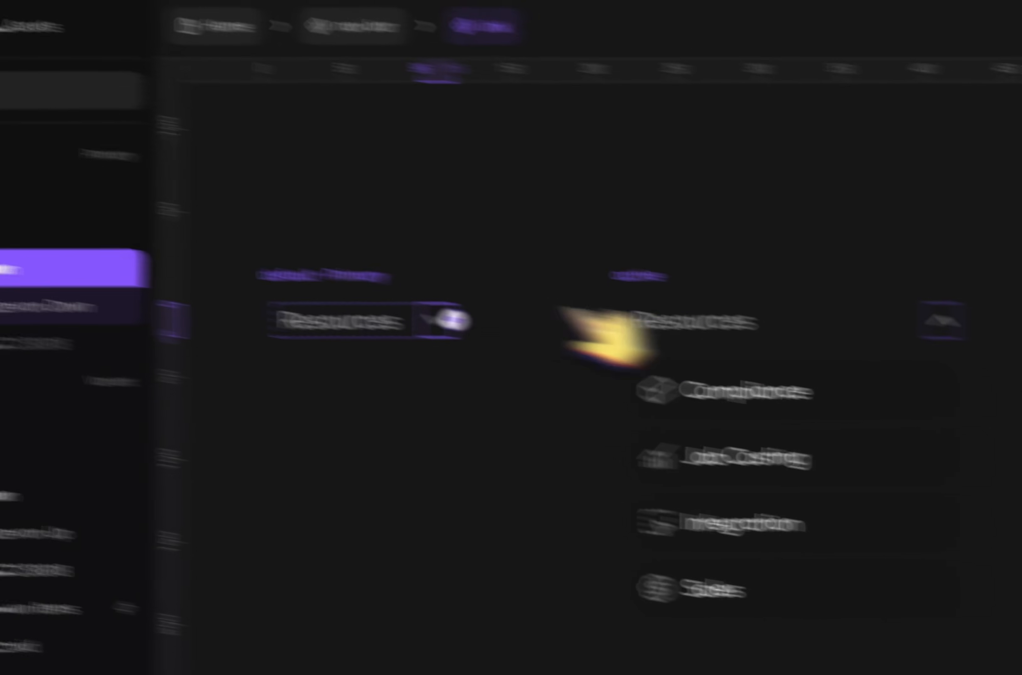
pyautogui.moveTo(458, 321); pyautogui.dragTo(927, 315)
# Connect the active variant's chevron frame back to the default variant with an interaction
pyautogui.click(741, 282)
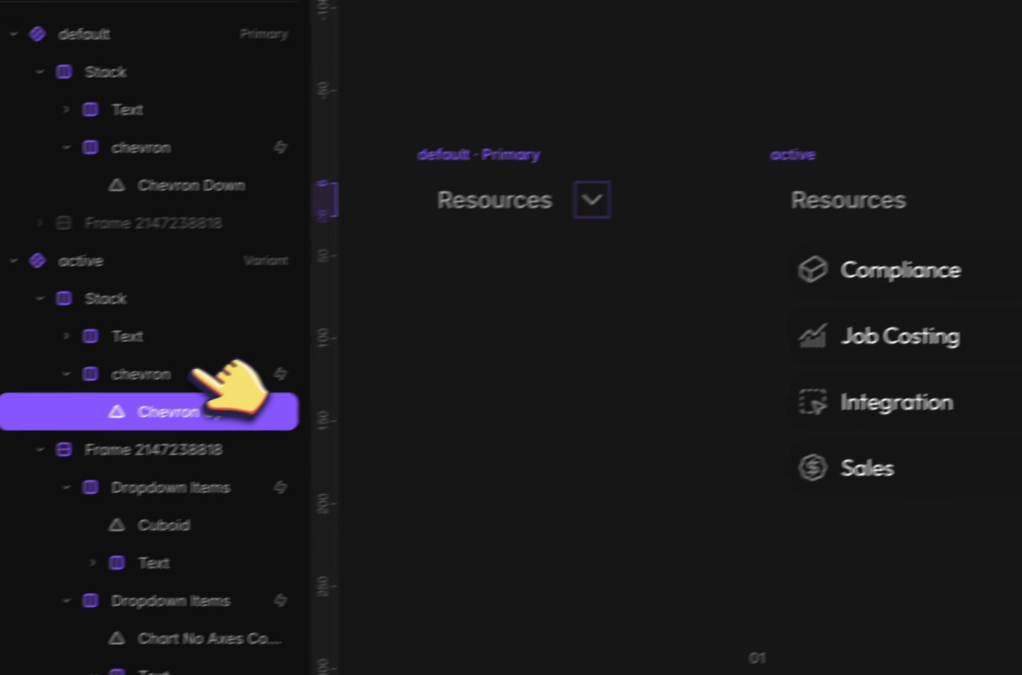
pyautogui.click(212, 365)
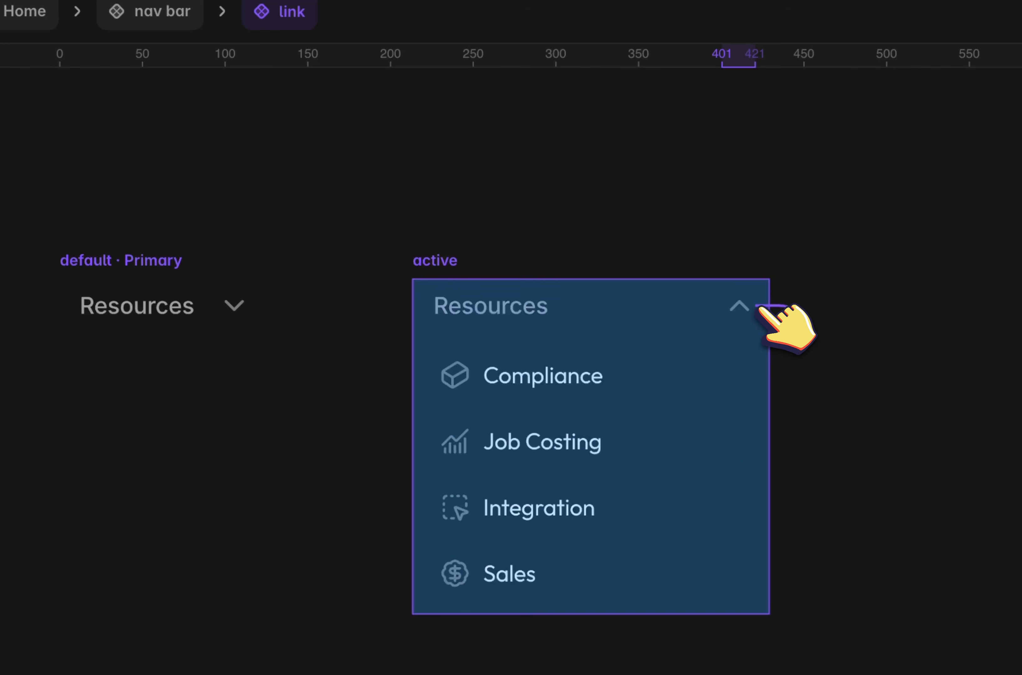
pyautogui.moveTo(754, 304); pyautogui.dragTo(221, 292)
pyautogui.click(355, 367)
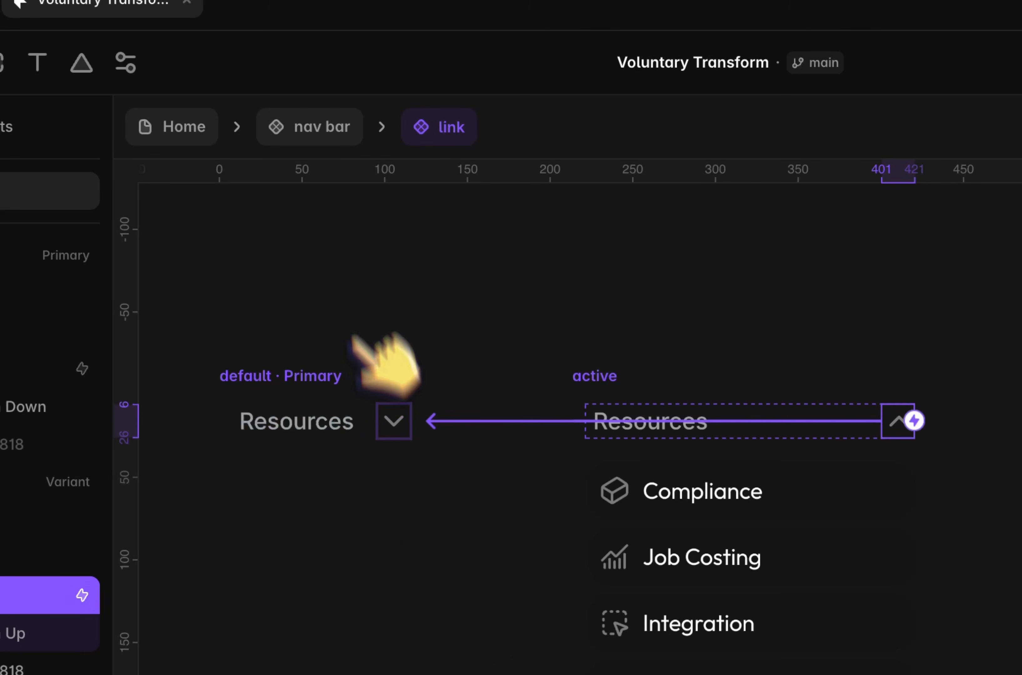
# Return to the nav bar component and move the loose link instance into the Tablet dropdown variant's links stack, above the existing Solutions link
pyautogui.click(336, 127)
pyautogui.hscroll(3, 524, 274)
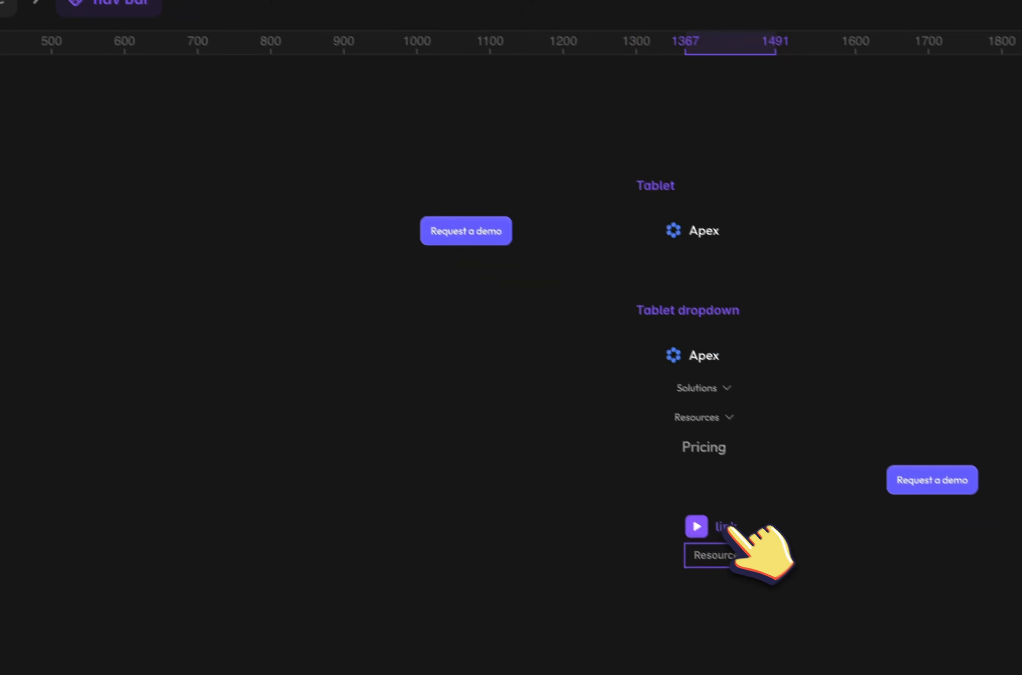
pyautogui.press('super+x')
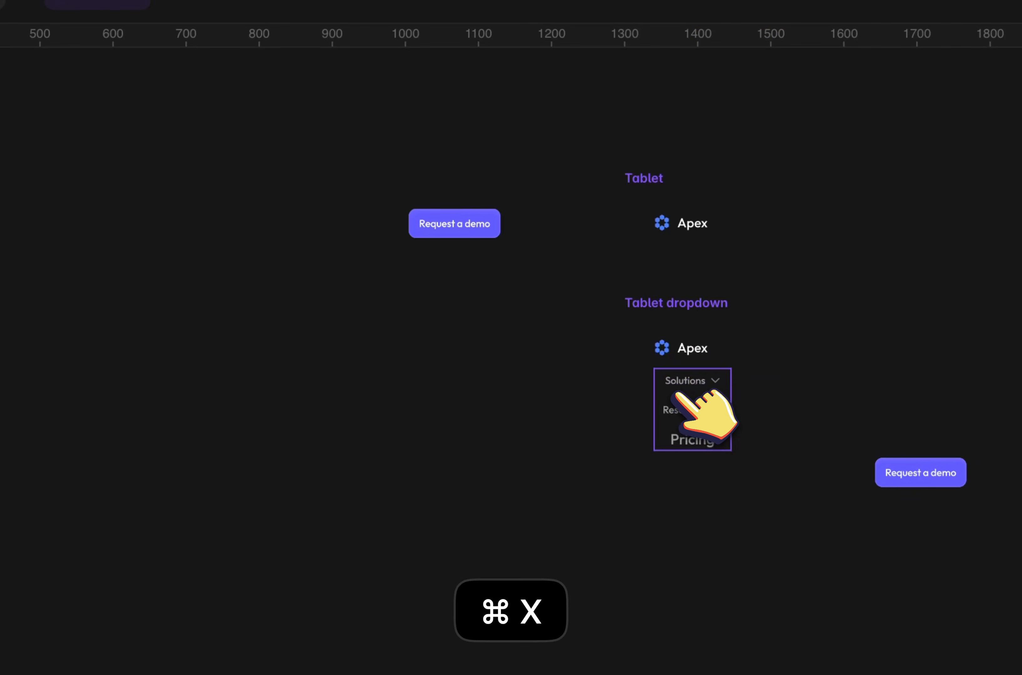
pyautogui.press('super+v')
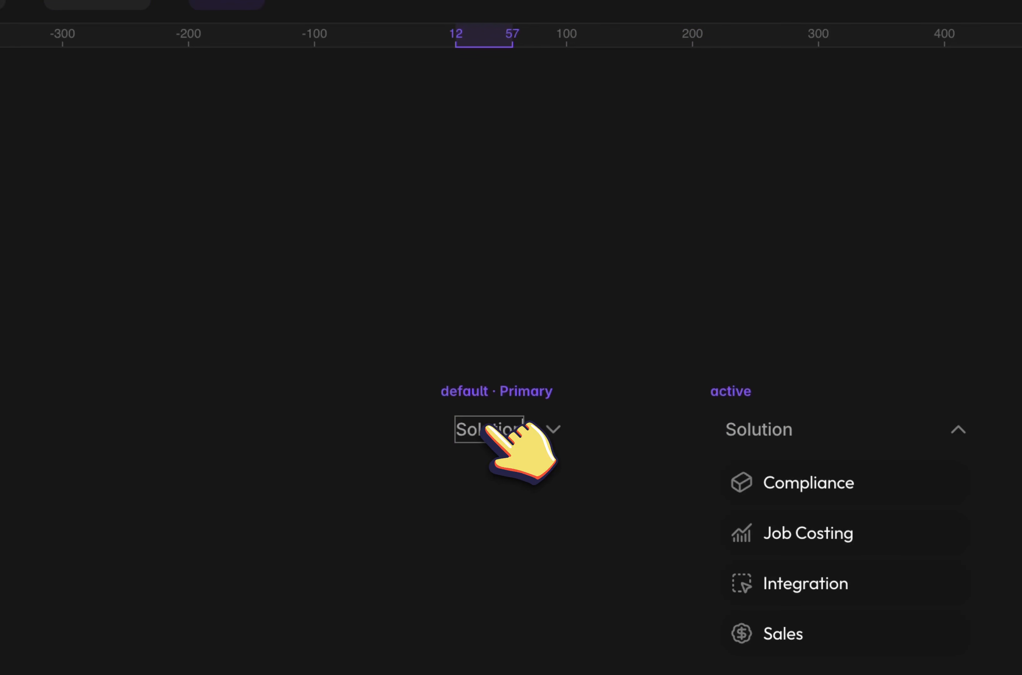
# Change the link component's label in the default variant to "Solutions" and go back to the nav bar component
pyautogui.press('BackSpace')
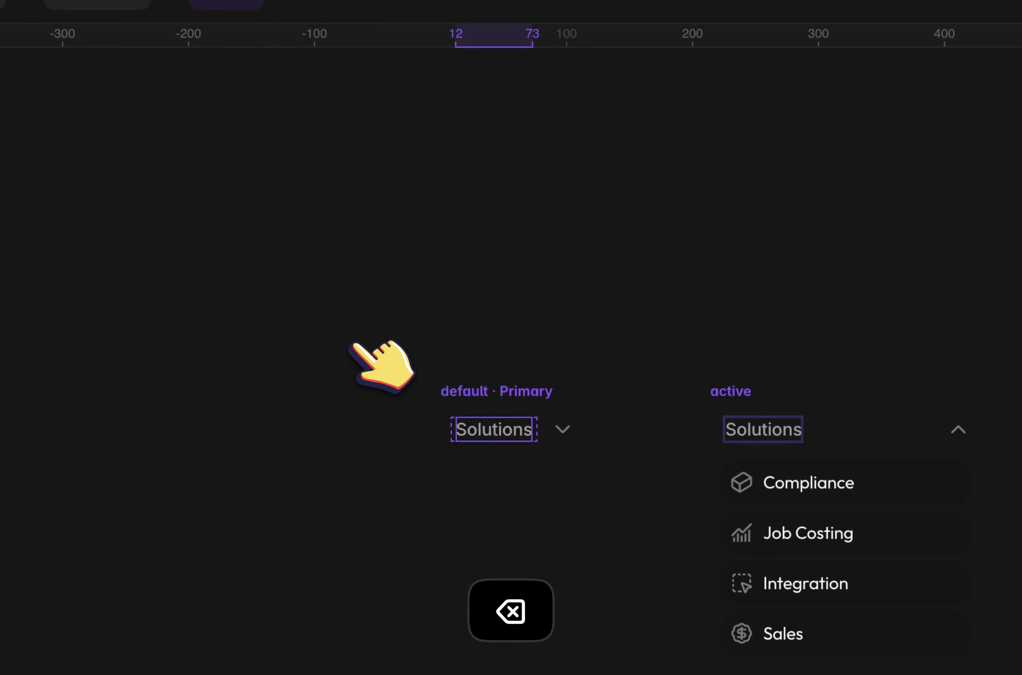
pyautogui.click(97, 5)
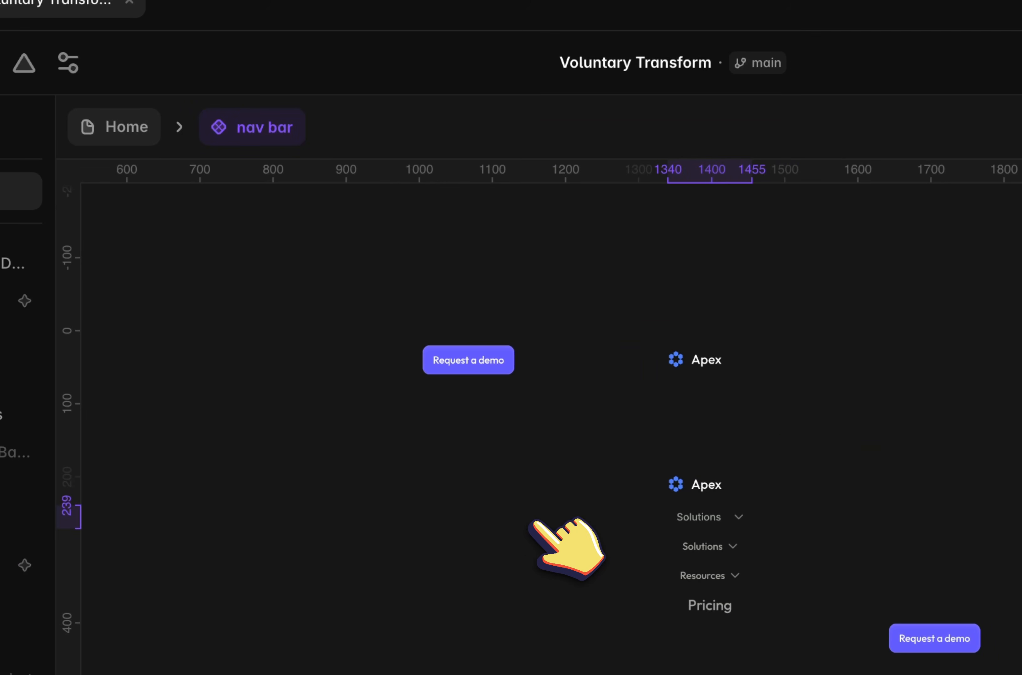
# Set the width of the links stack in the Tablet dropdown variant to Fill
pyautogui.scroll(3, 597, 502)
pyautogui.click(741, 548)
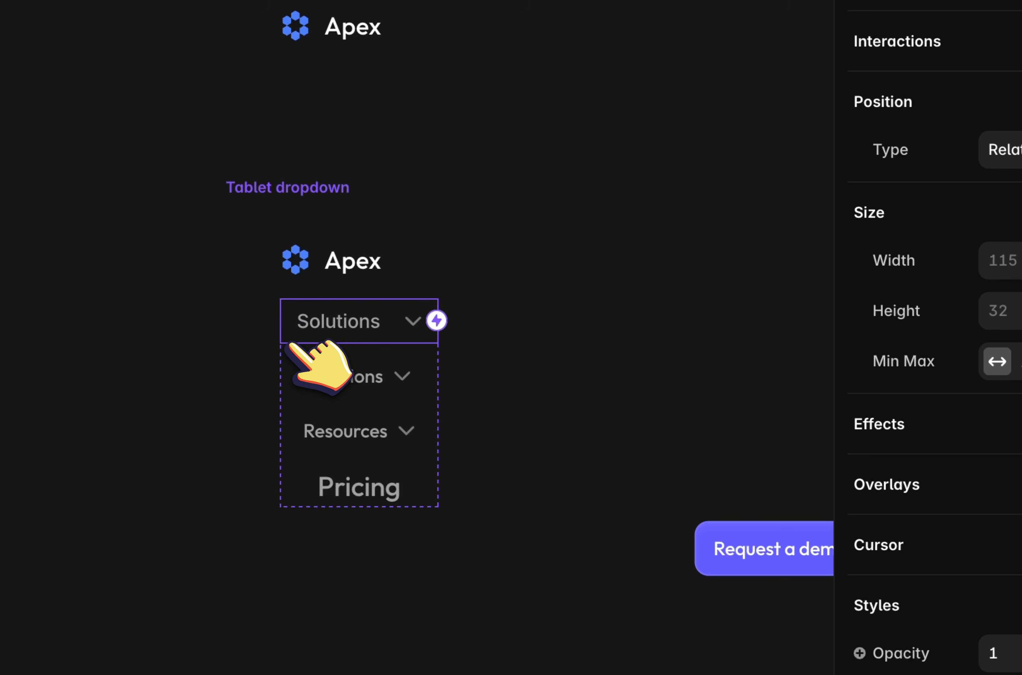
pyautogui.click(295, 356)
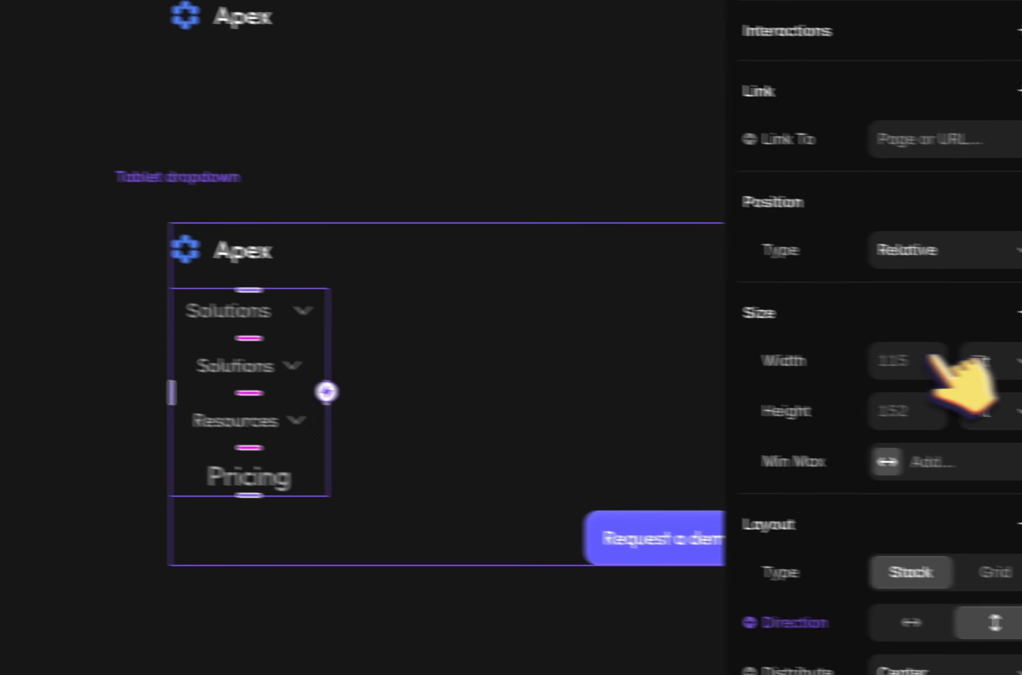
pyautogui.click(942, 352)
pyautogui.click(938, 329)
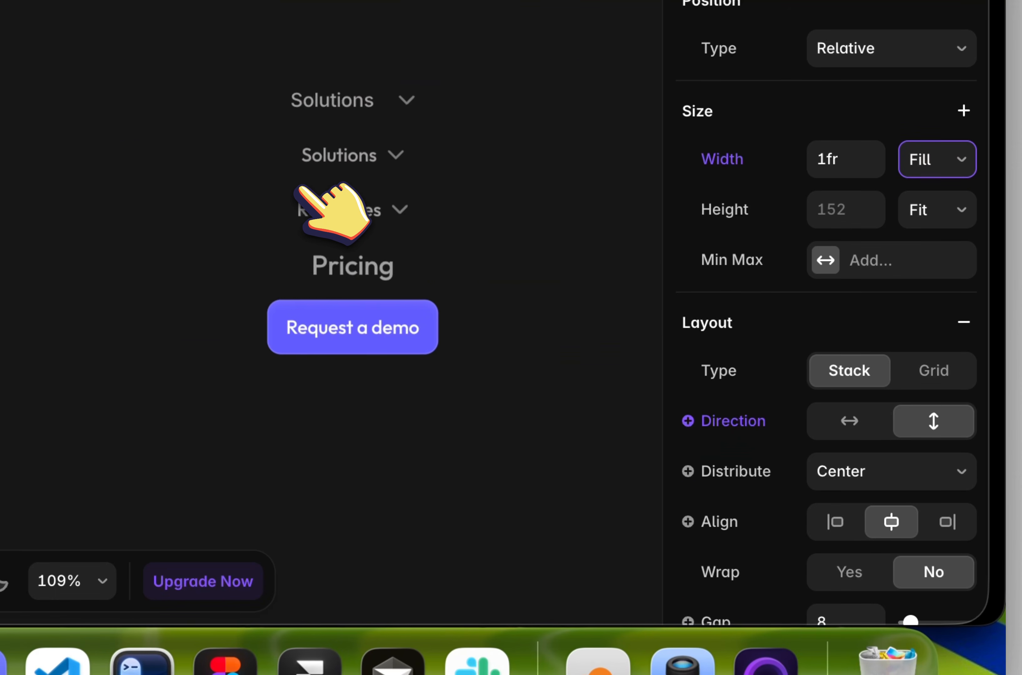
# Align the Tablet dropdown variant's links stack to the left and set its distribution to Start
pyautogui.click(835, 522)
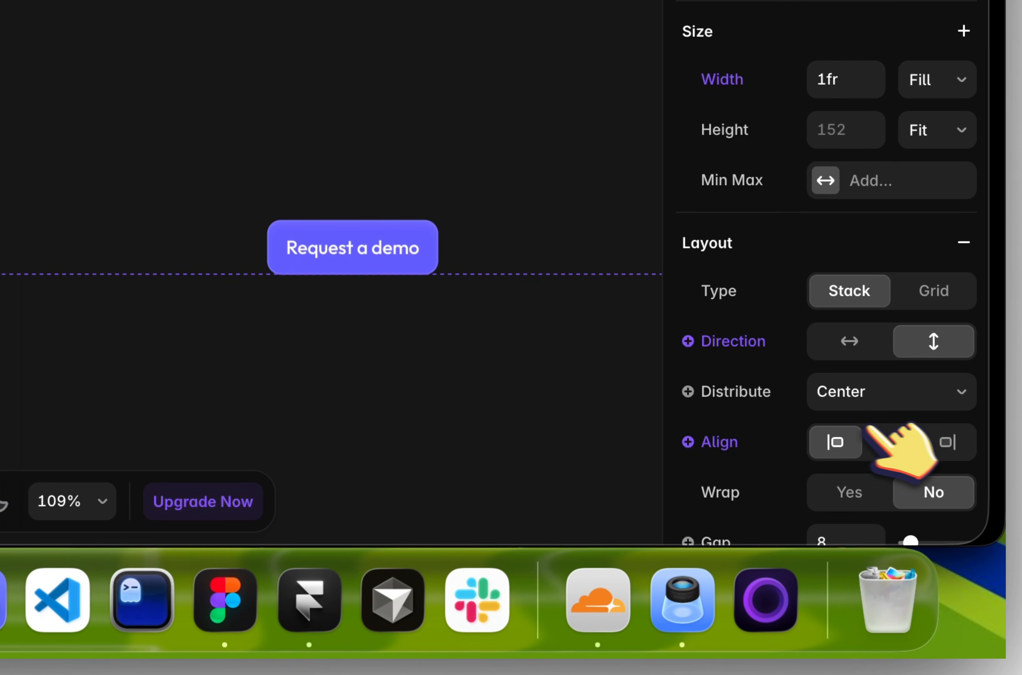
pyautogui.click(881, 402)
pyautogui.click(835, 359)
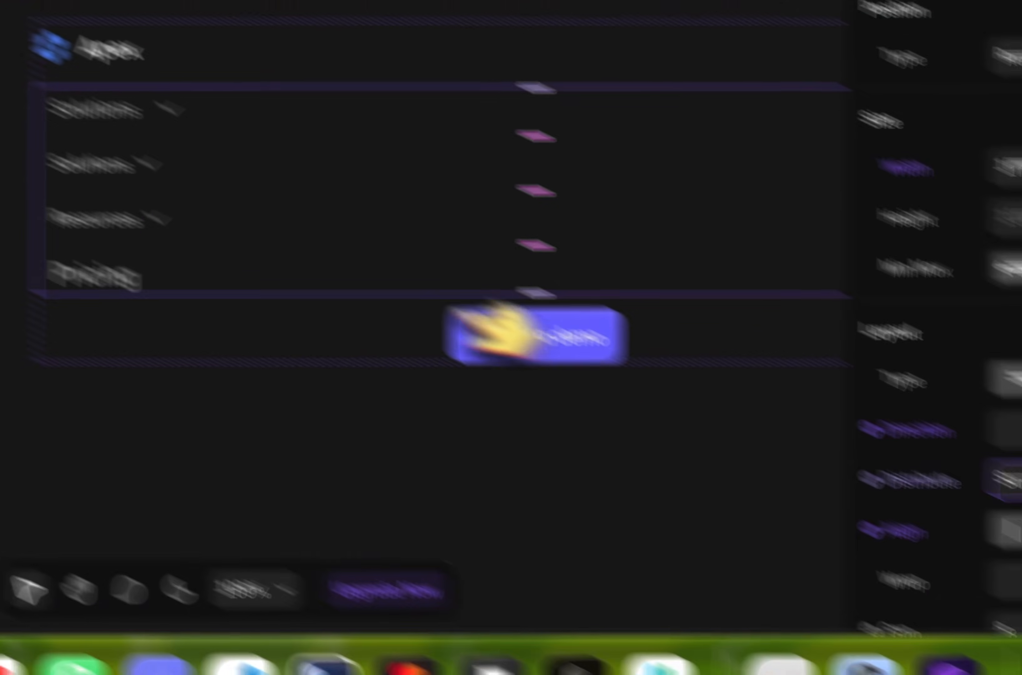
# Set the width of the new Solutions link instance in the Tablet dropdown variant to Fill
pyautogui.click(142, 209)
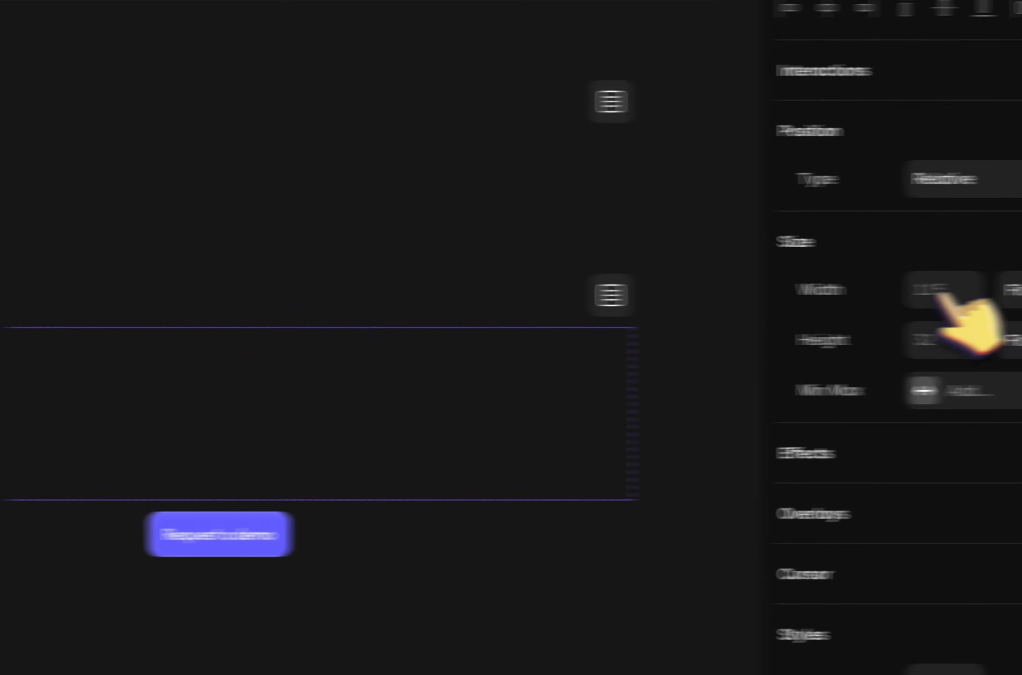
pyautogui.click(939, 288)
pyautogui.click(927, 264)
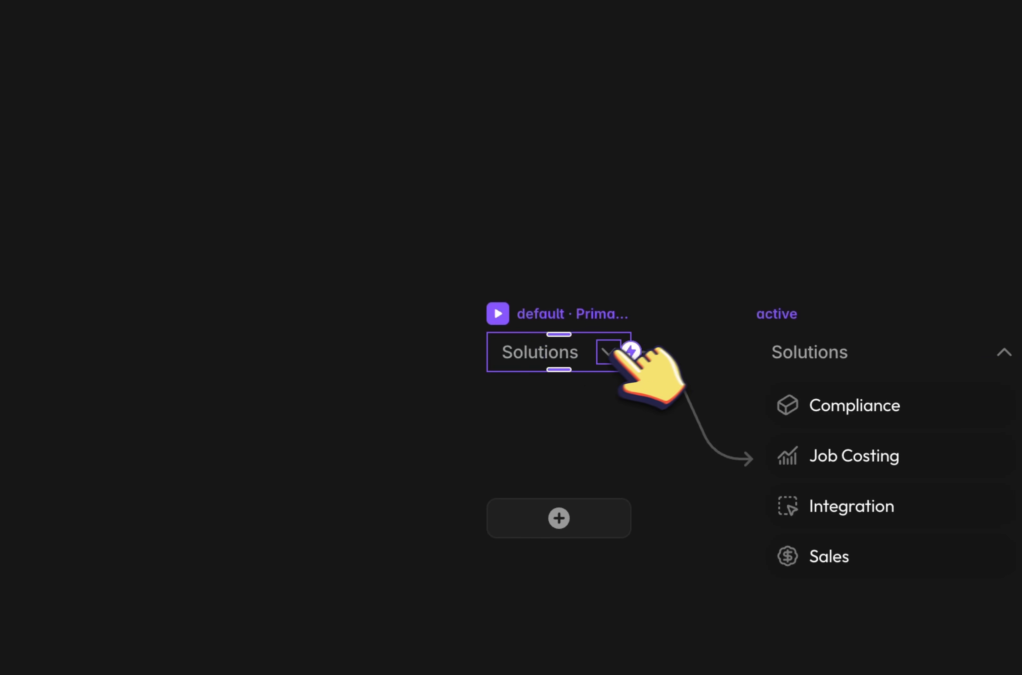
# Set the distribution of the label-and-chevron stack in the link's default variant to Space Between and return to the nav bar component
pyautogui.click(596, 353)
pyautogui.click(1004, 554)
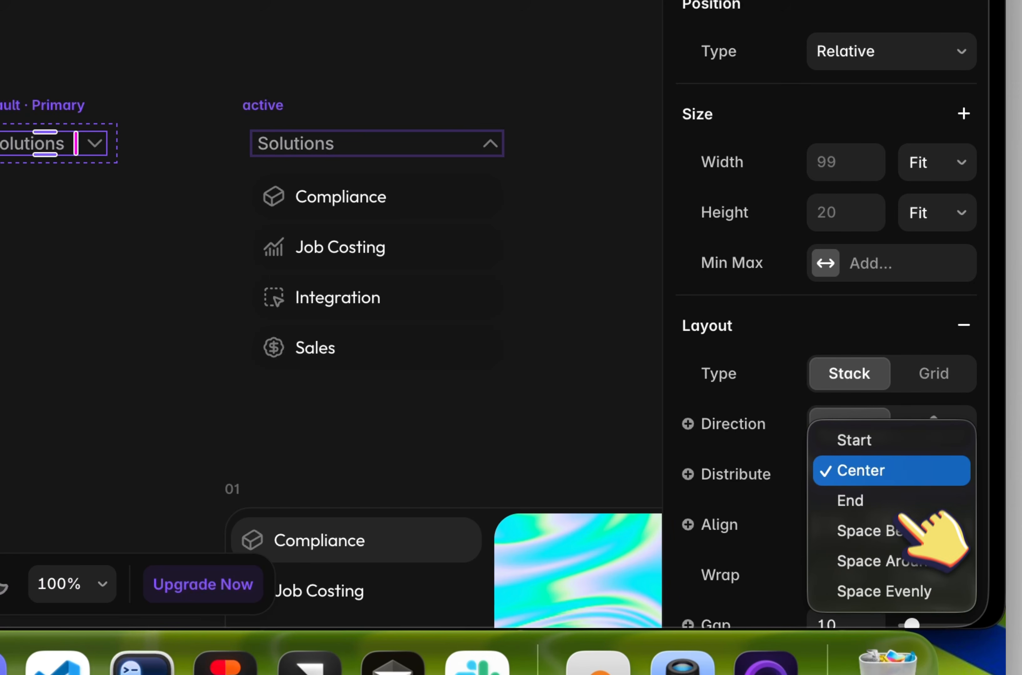
pyautogui.click(896, 529)
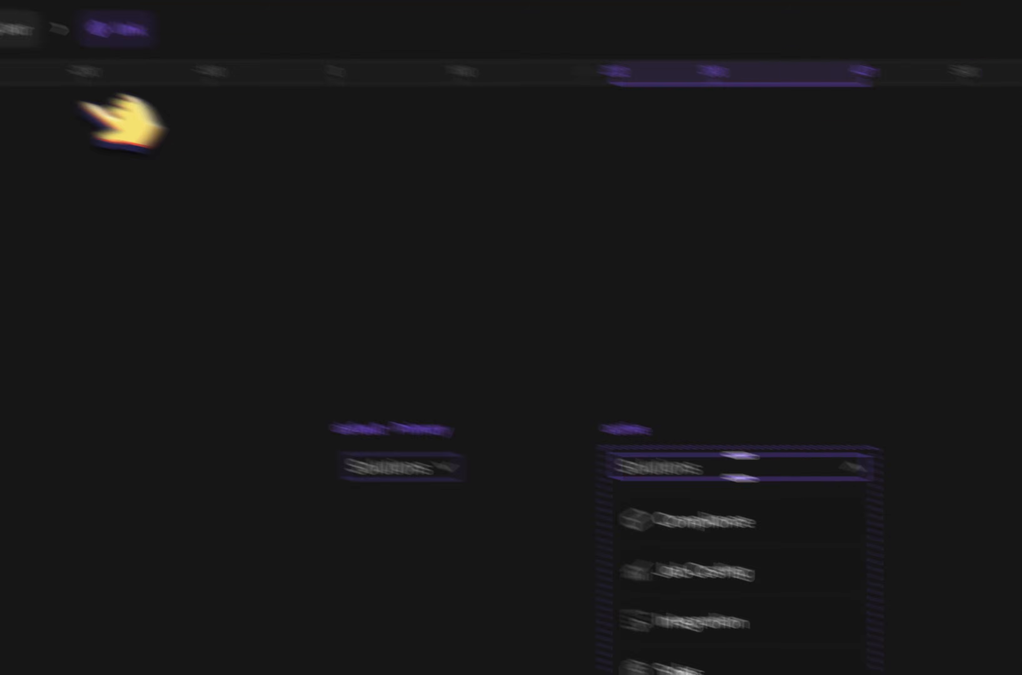
pyautogui.click(268, 110)
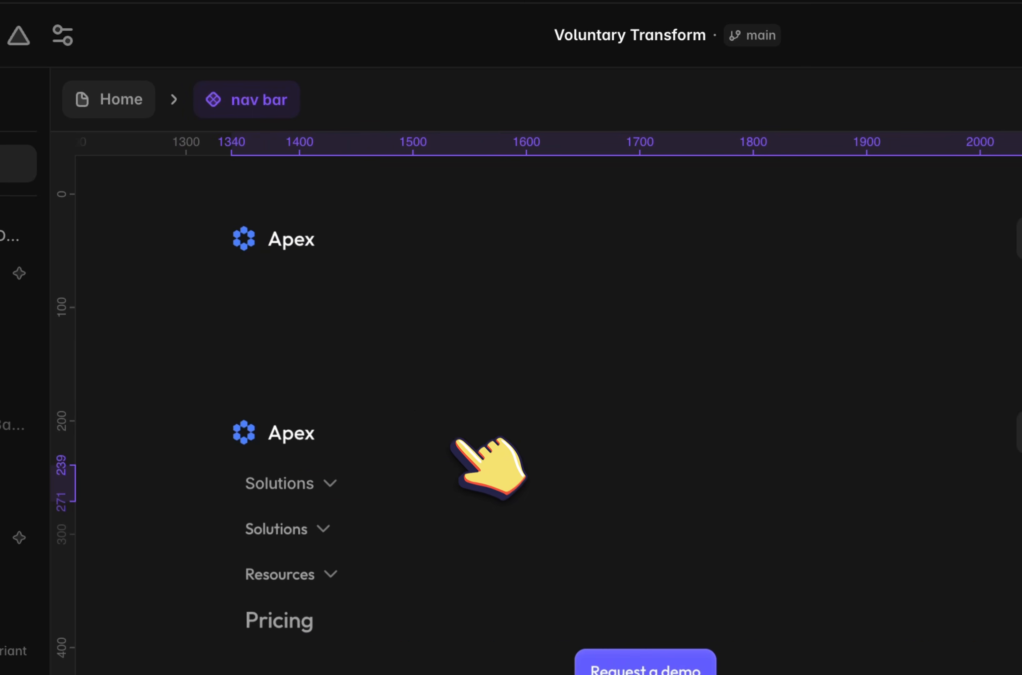
# Open the Solutions link component from the Tablet dropdown variant and set its default variant's distribution to Space Between
pyautogui.doubleClick(322, 492)
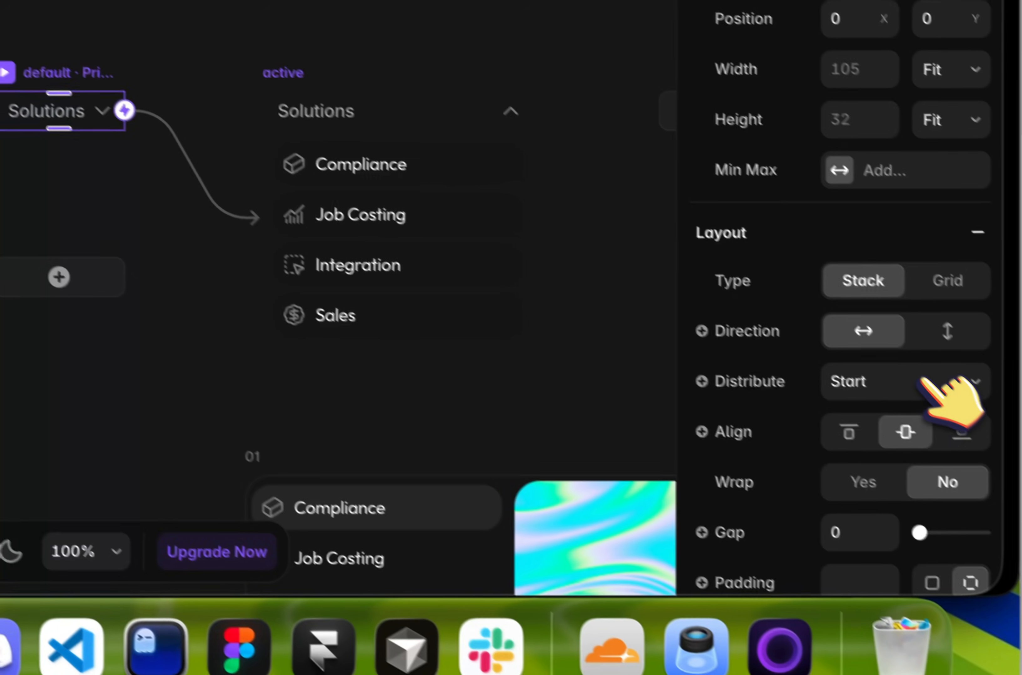
pyautogui.click(920, 377)
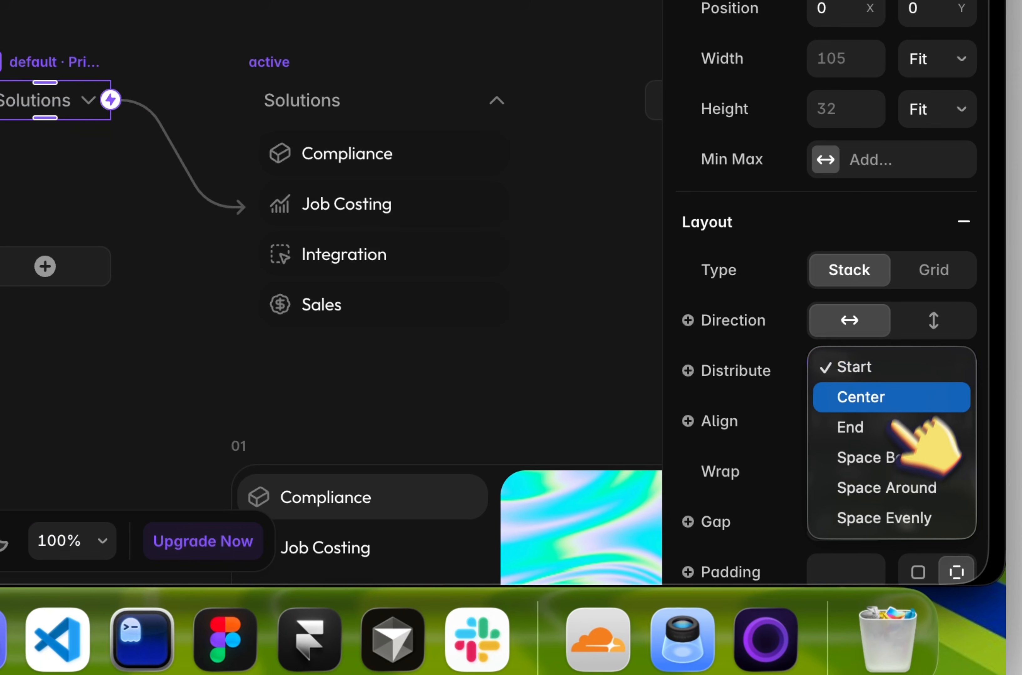
pyautogui.click(883, 458)
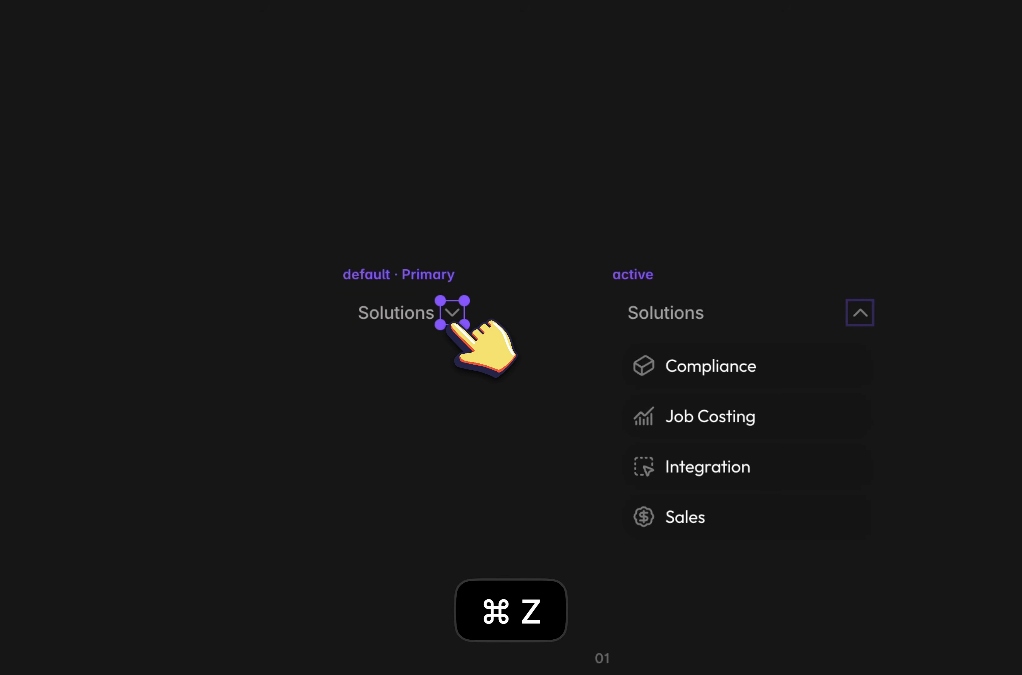
pyautogui.click(298, 81)
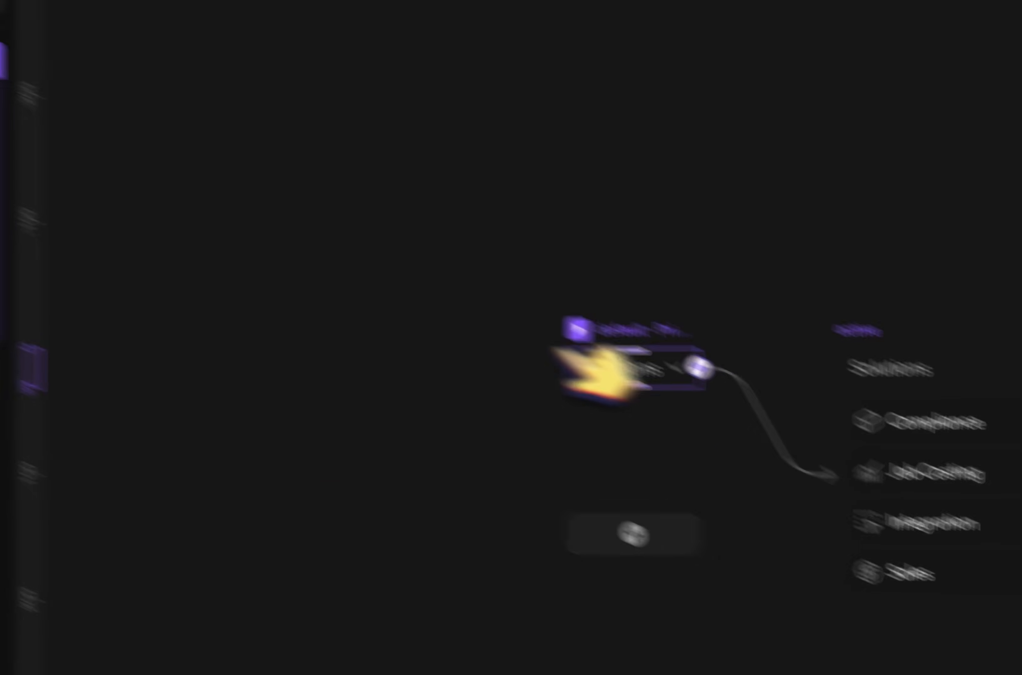
# Set the Text stack in the link's default variant to Fill width, Start distribution and top alignment
pyautogui.click(119, 246)
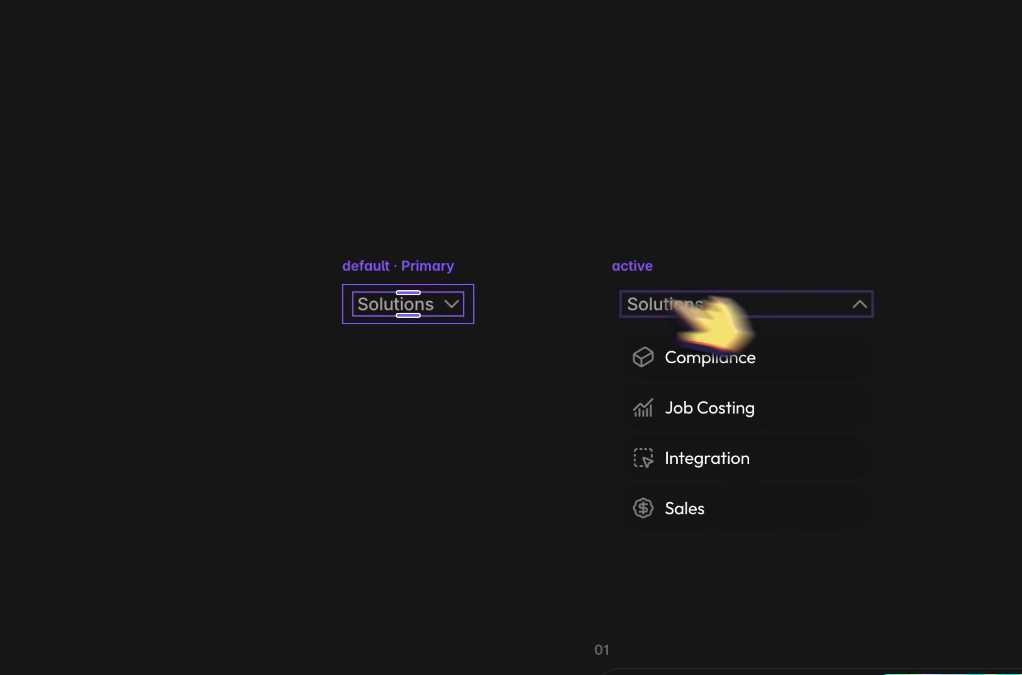
pyautogui.click(142, 293)
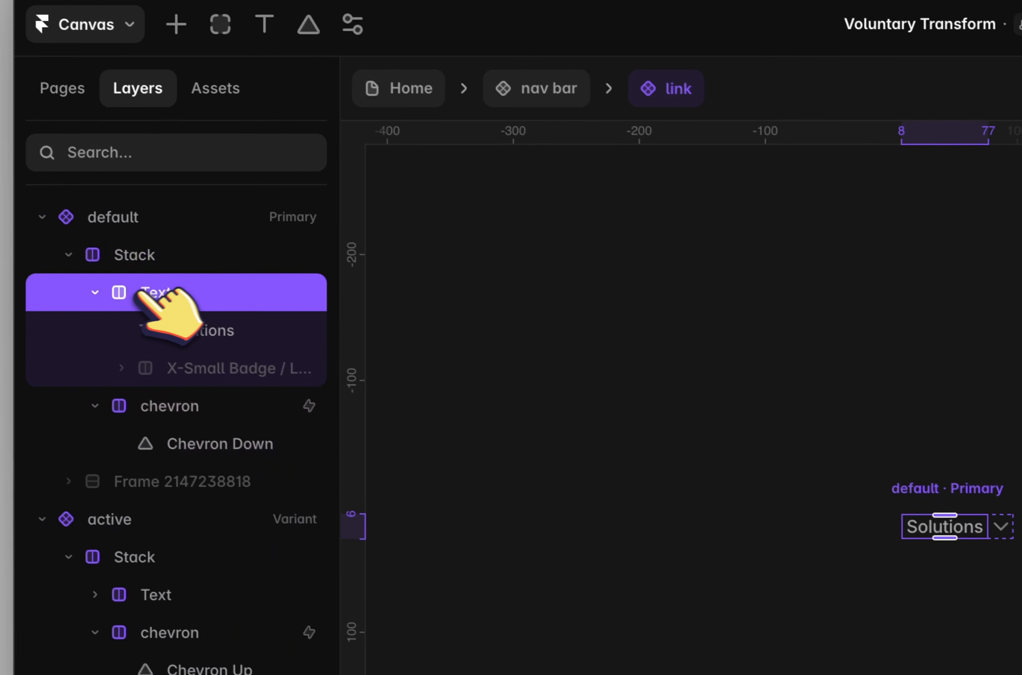
pyautogui.click(98, 293)
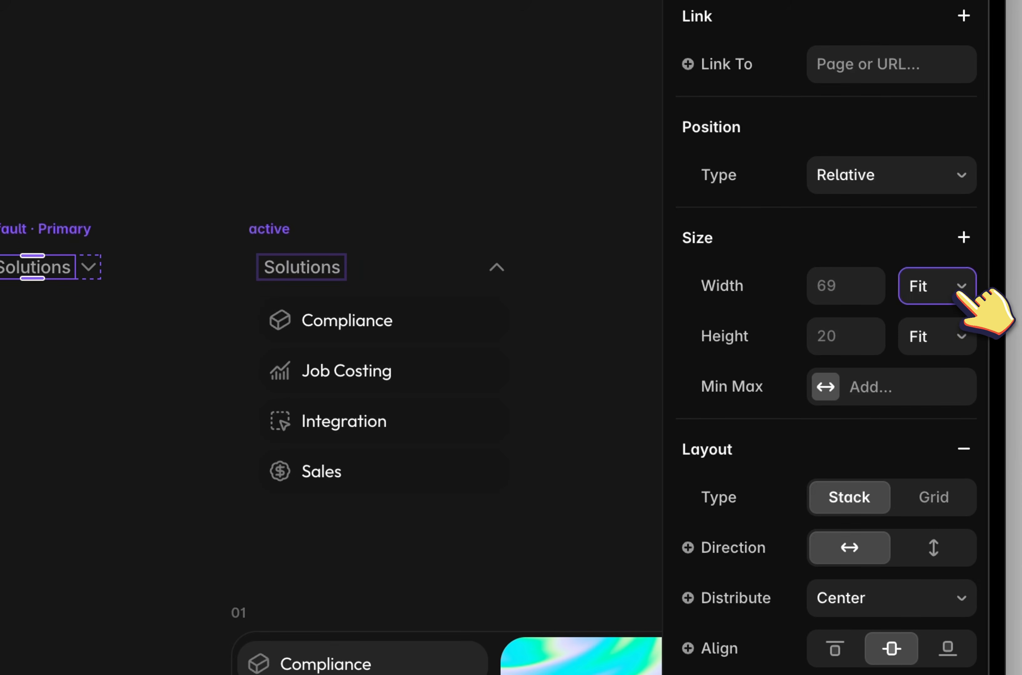
pyautogui.click(934, 285)
pyautogui.click(931, 249)
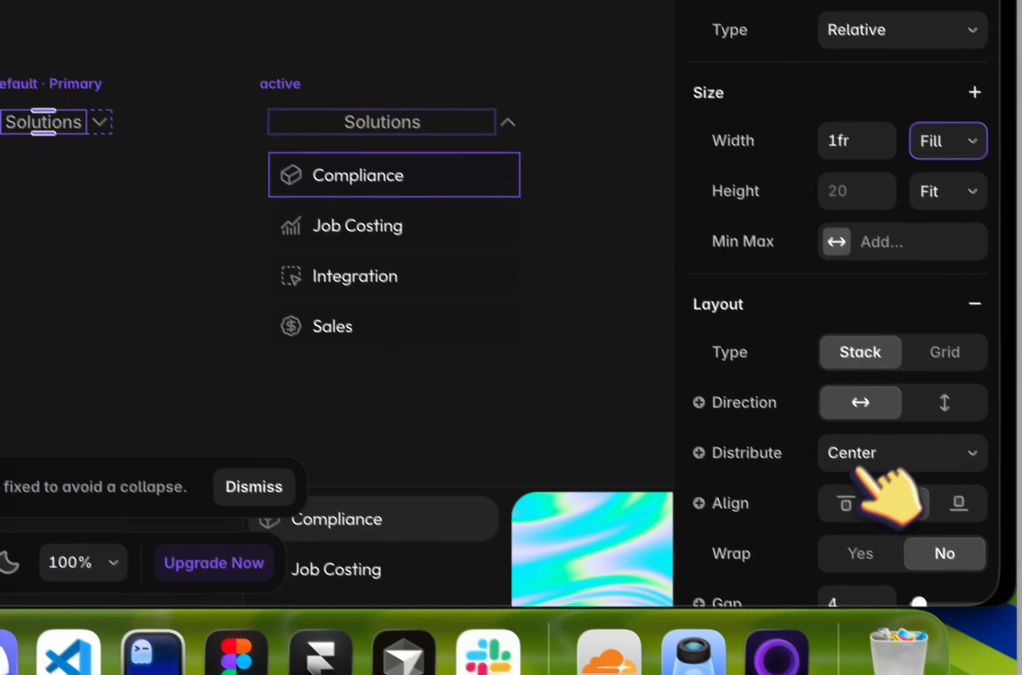
pyautogui.click(849, 500)
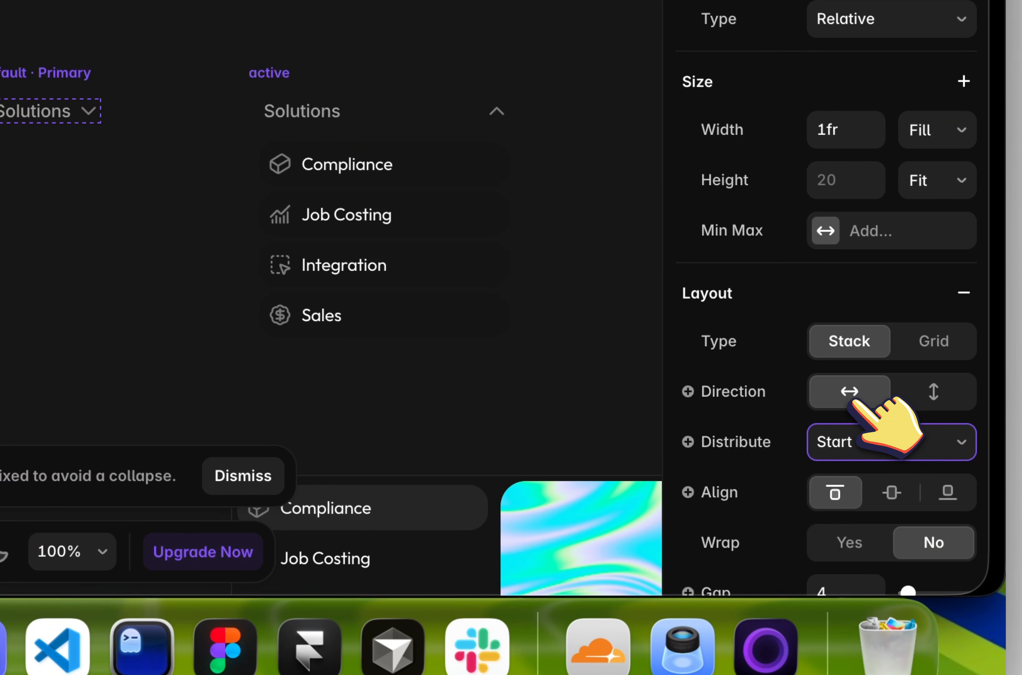
# Set the width of the Solutions text layer to Fill in both the active and default variants
pyautogui.scroll(-12, 853, 403)
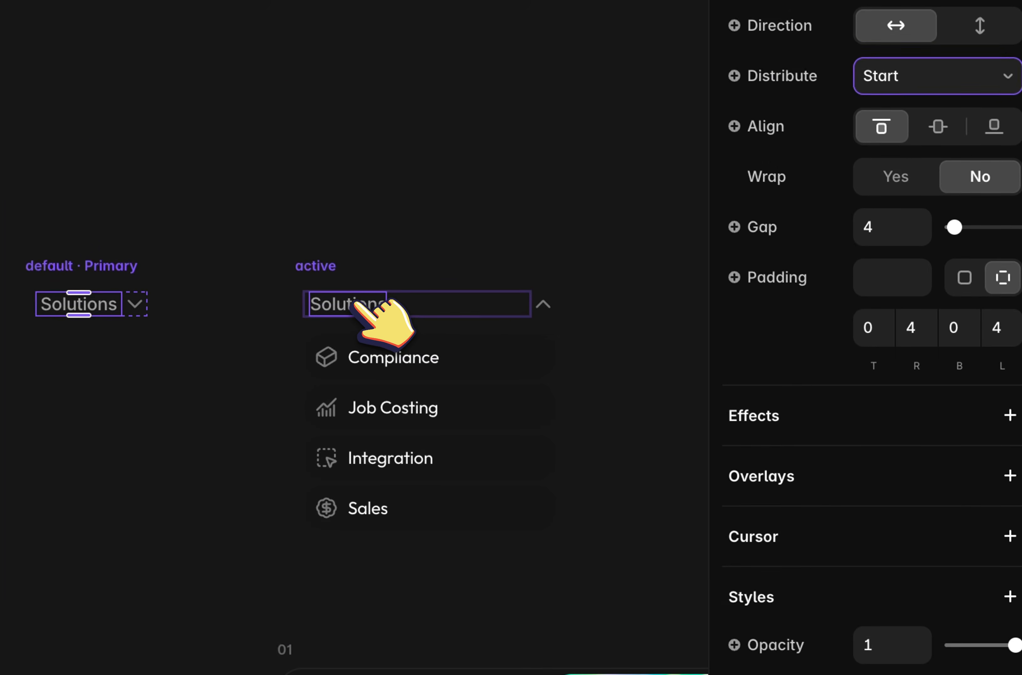
pyautogui.click(354, 307)
pyautogui.scroll(-10, 951, 555)
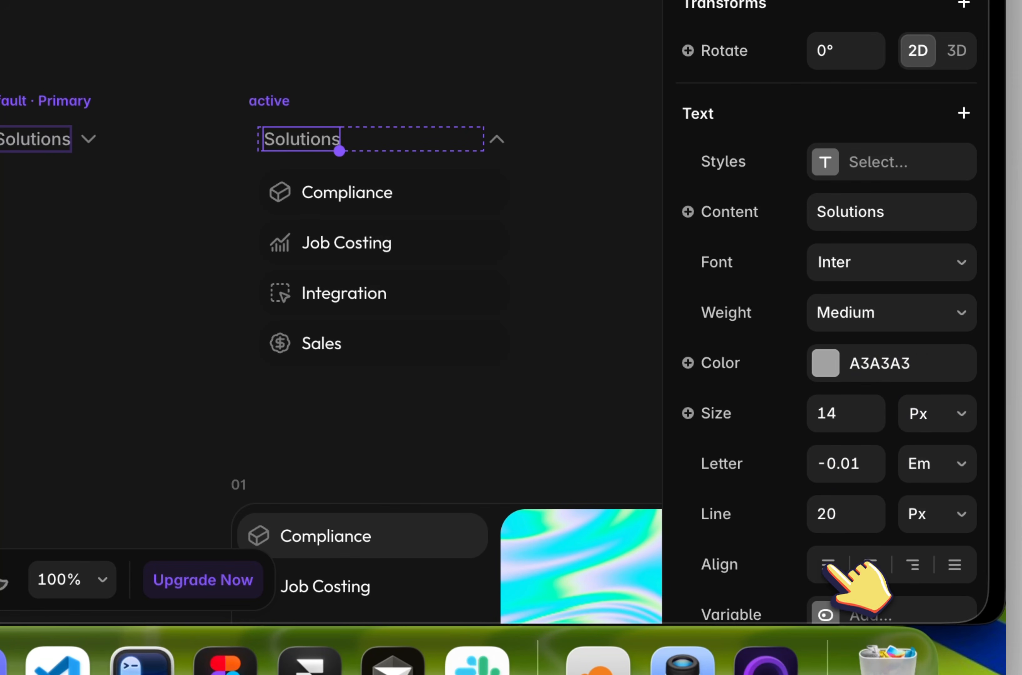
pyautogui.scroll(8, 872, 447)
pyautogui.click(952, 376)
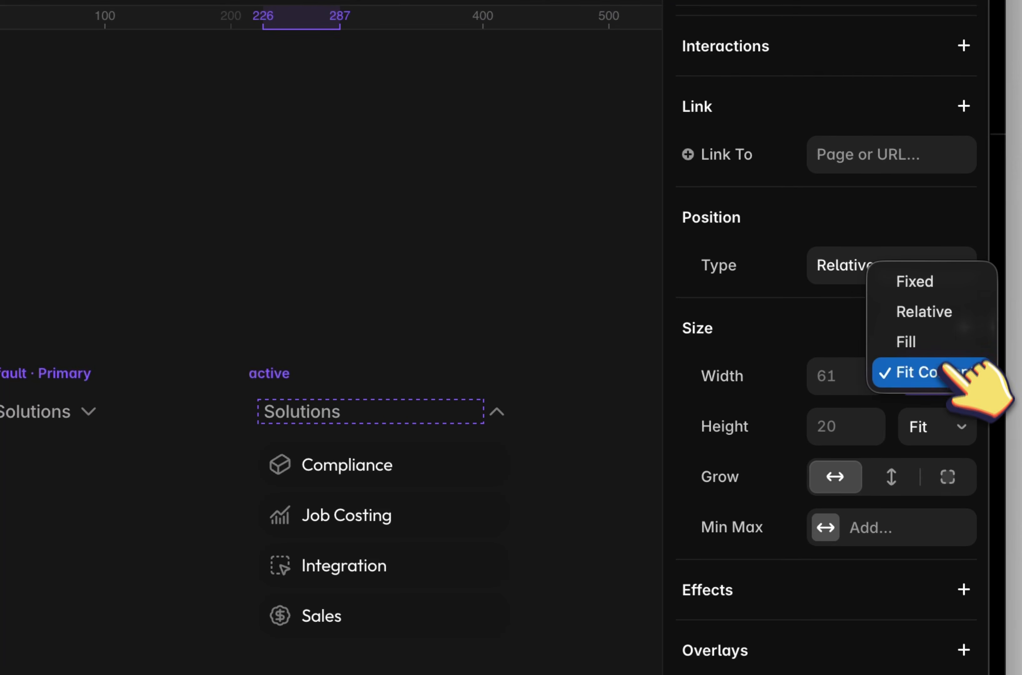
pyautogui.click(943, 342)
pyautogui.click(57, 412)
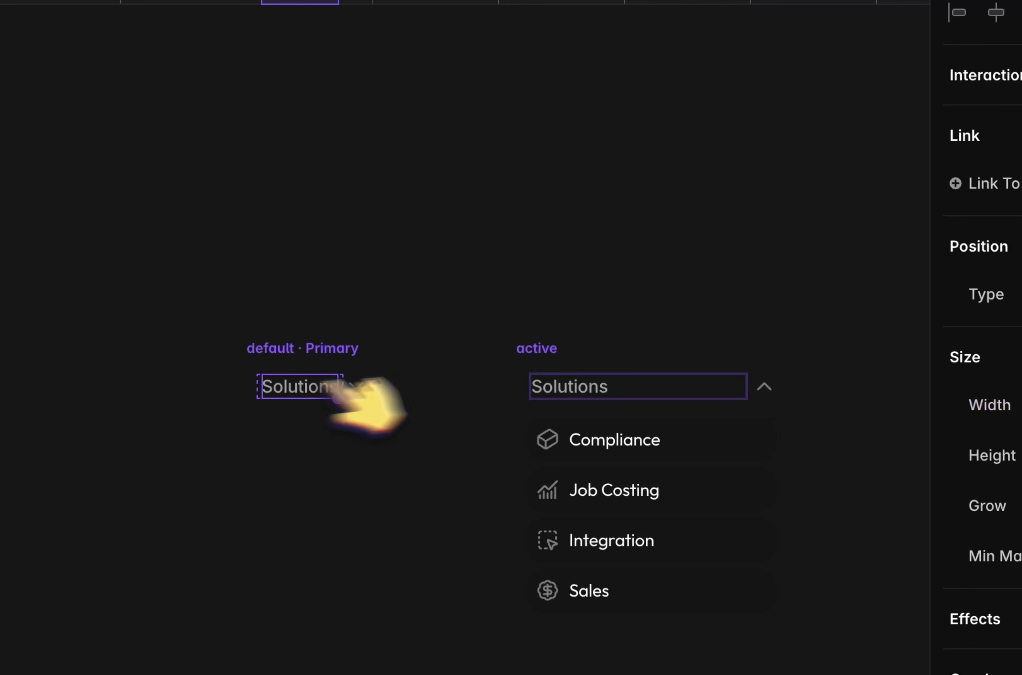
pyautogui.click(943, 332)
pyautogui.click(925, 299)
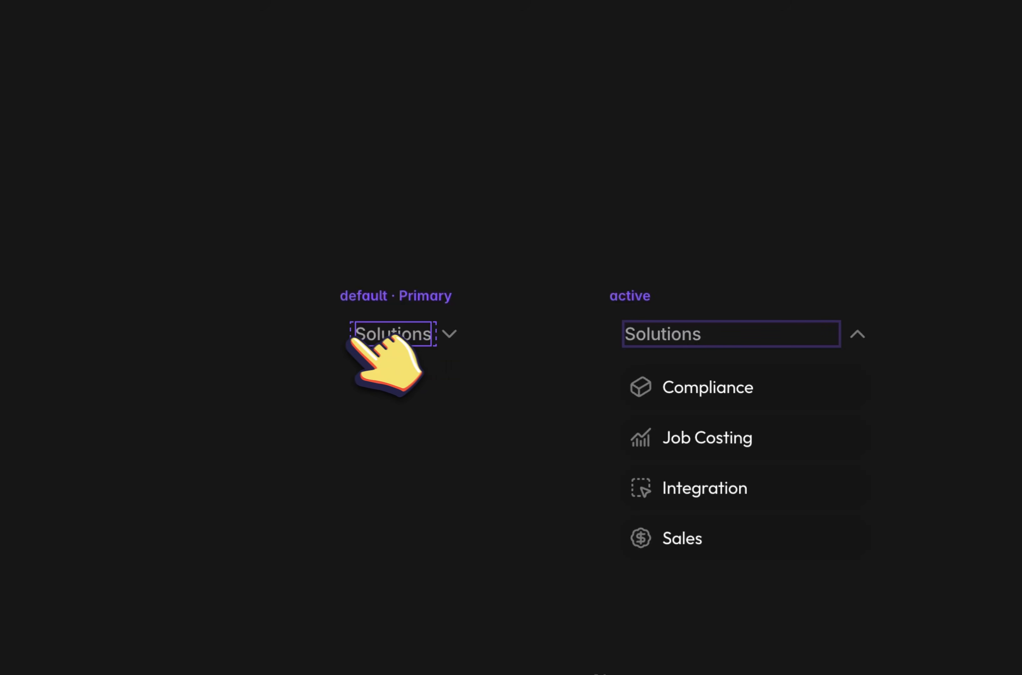
# Set the width of the stack holding the label and chevron in the default variant to Fill
pyautogui.click(155, 289)
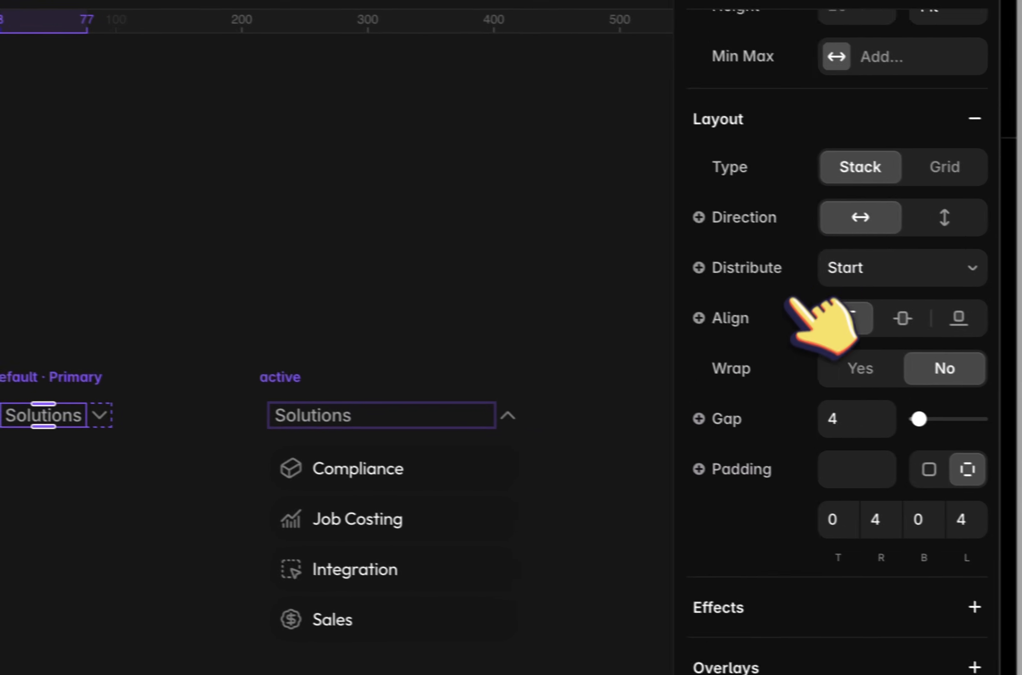
pyautogui.scroll(5, 789, 294)
pyautogui.scroll(-10, 789, 289)
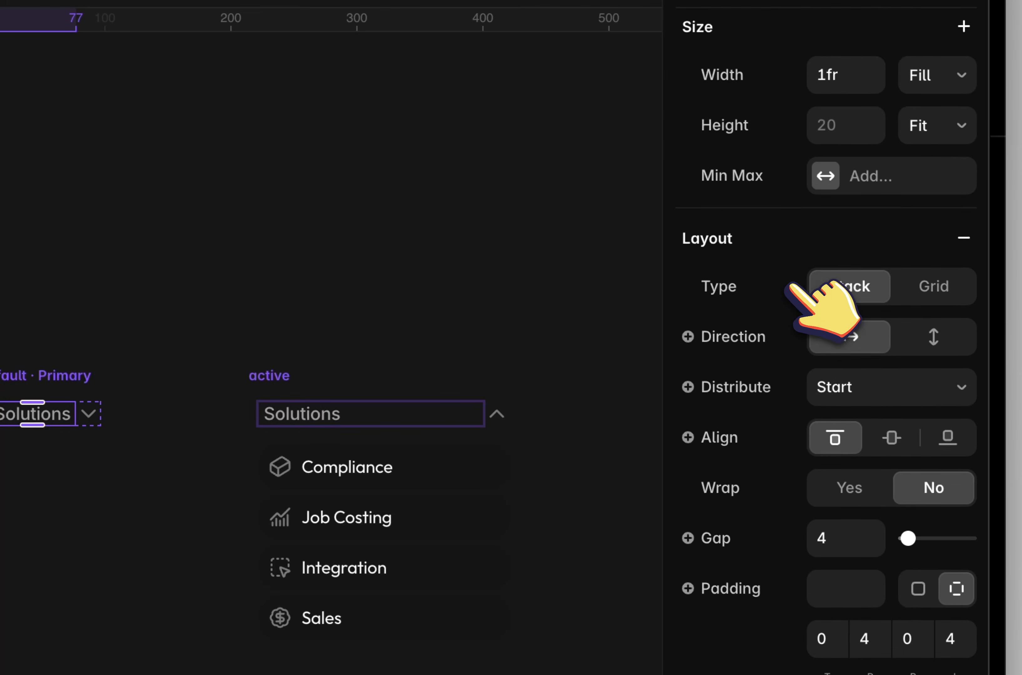
pyautogui.click(240, 330)
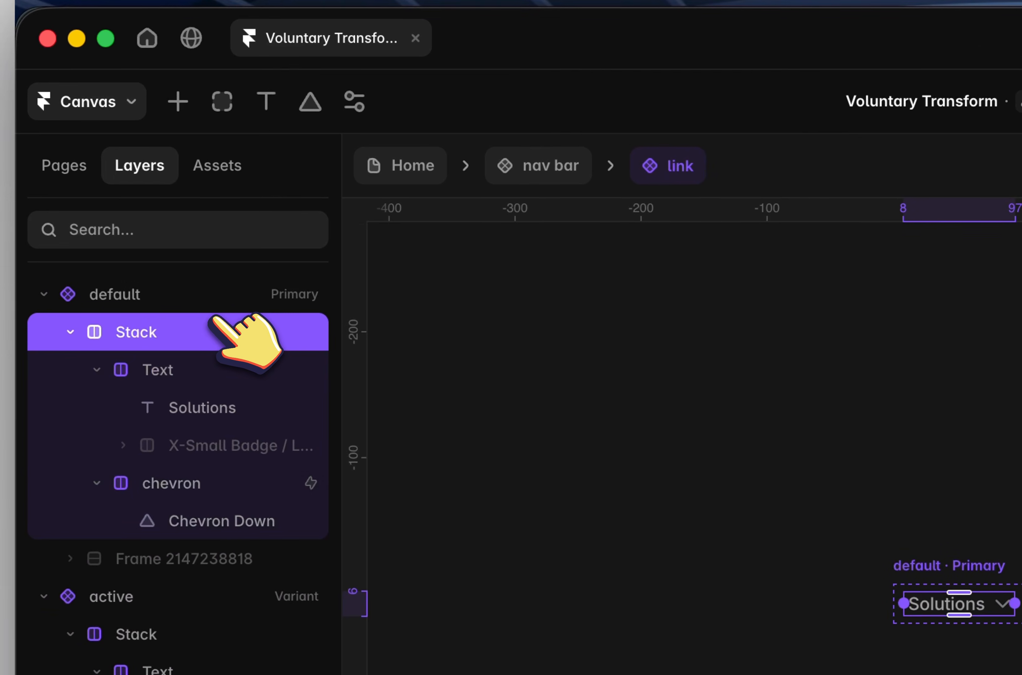
pyautogui.click(961, 363)
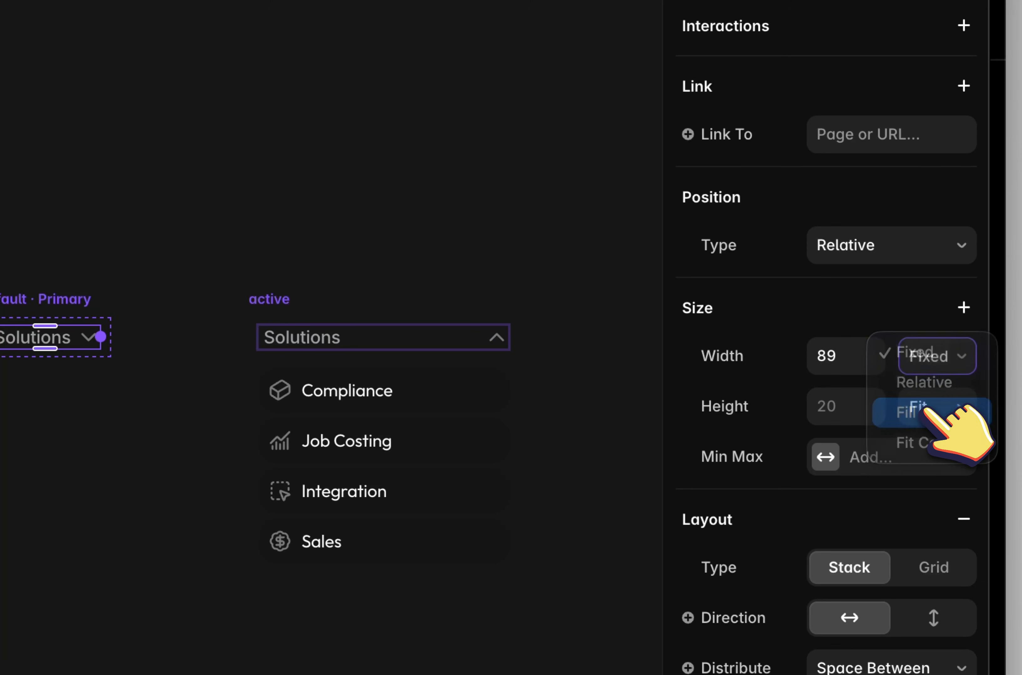
pyautogui.click(925, 410)
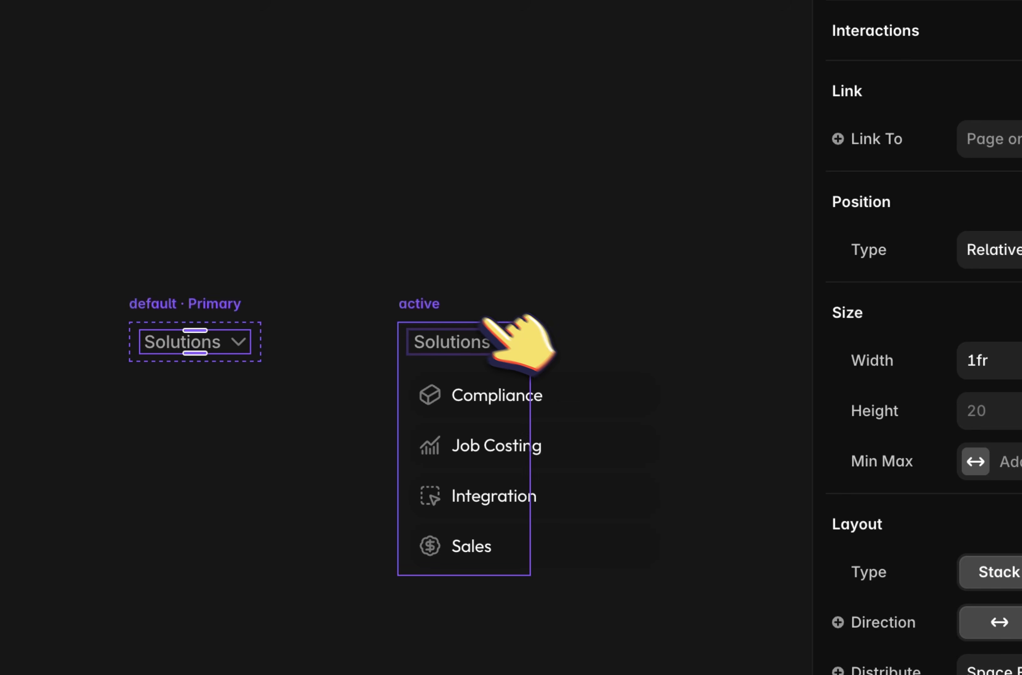
pyautogui.click(414, 304)
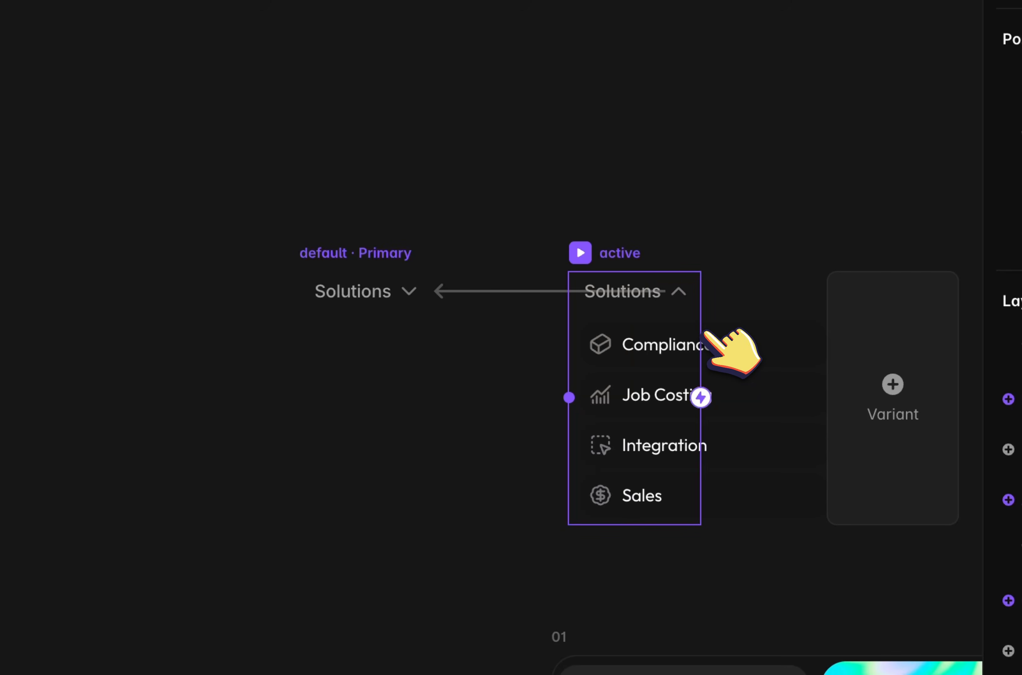
pyautogui.moveTo(701, 336); pyautogui.dragTo(751, 334)
pyautogui.press('super+z')
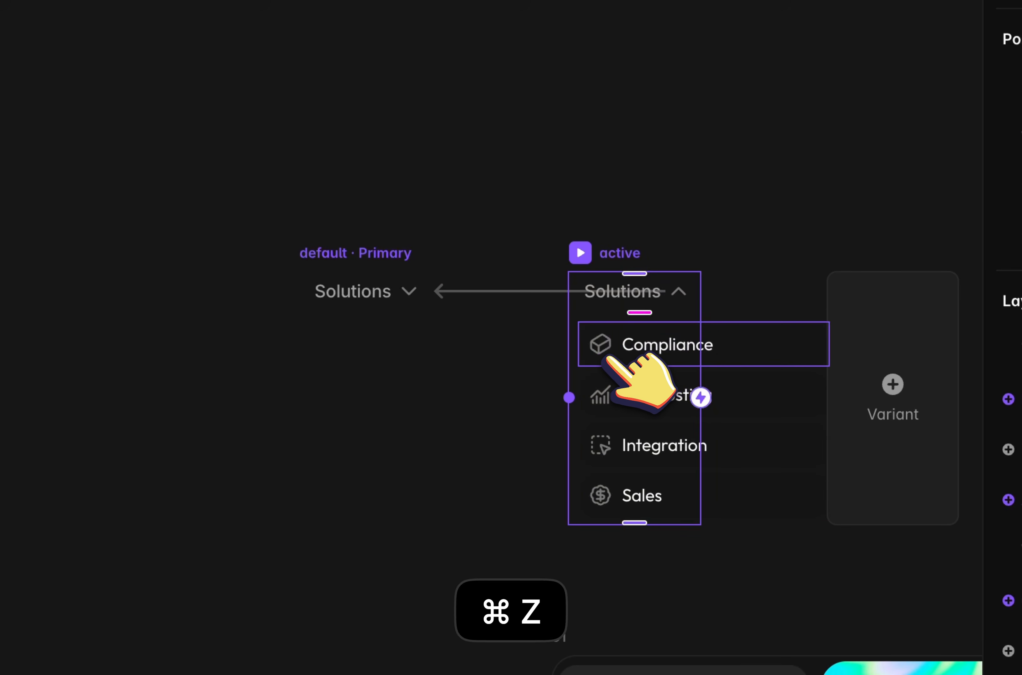
pyautogui.click(610, 348)
pyautogui.click(215, 415)
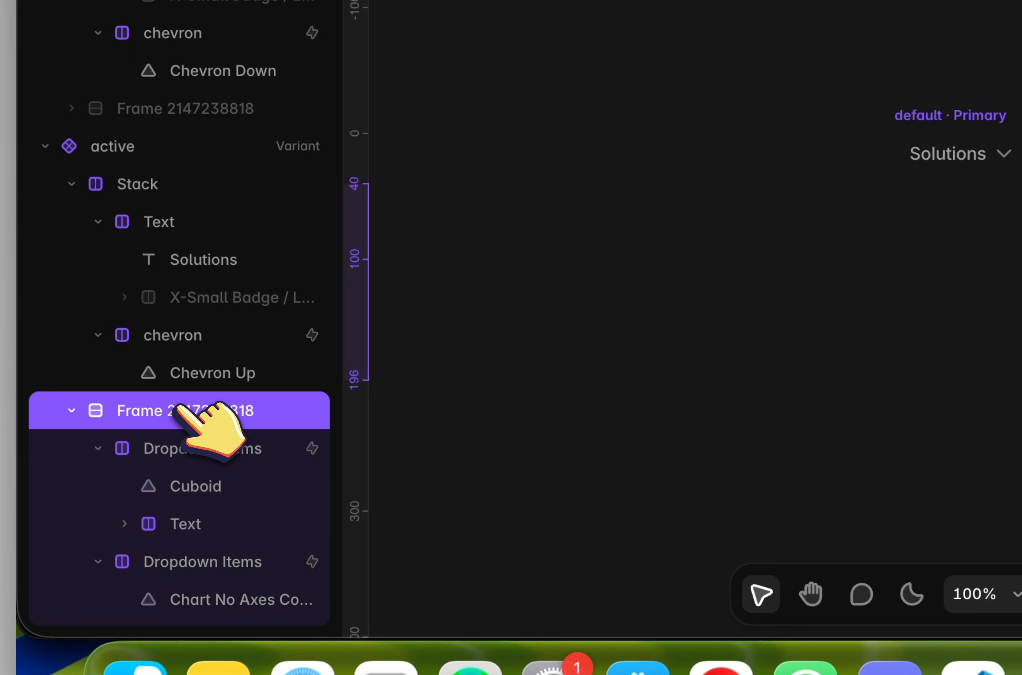
pyautogui.click(952, 296)
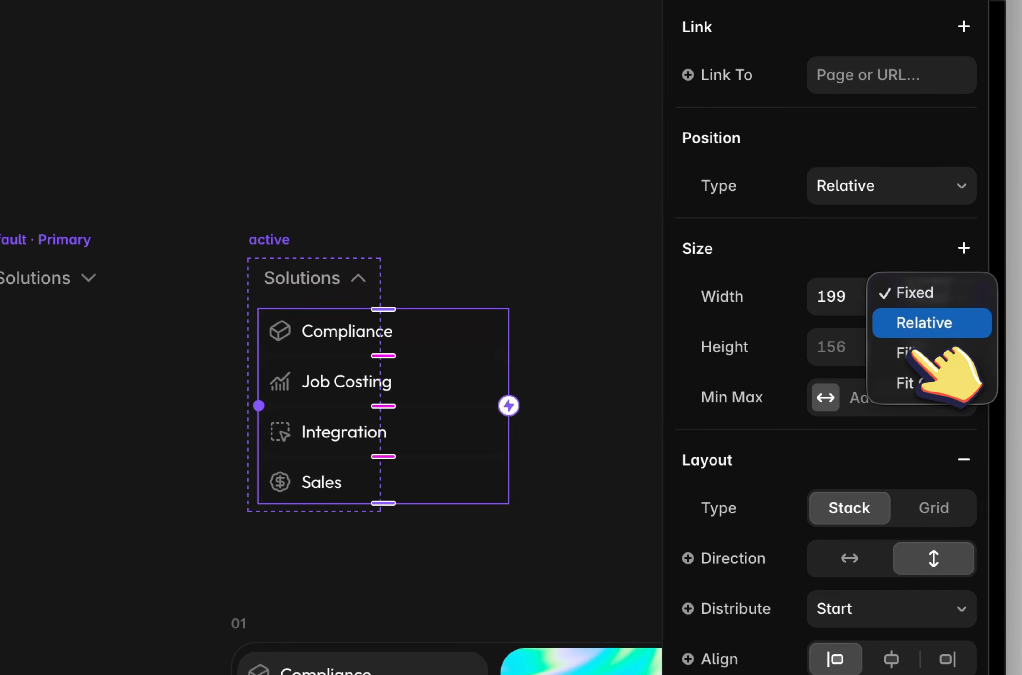
pyautogui.click(910, 354)
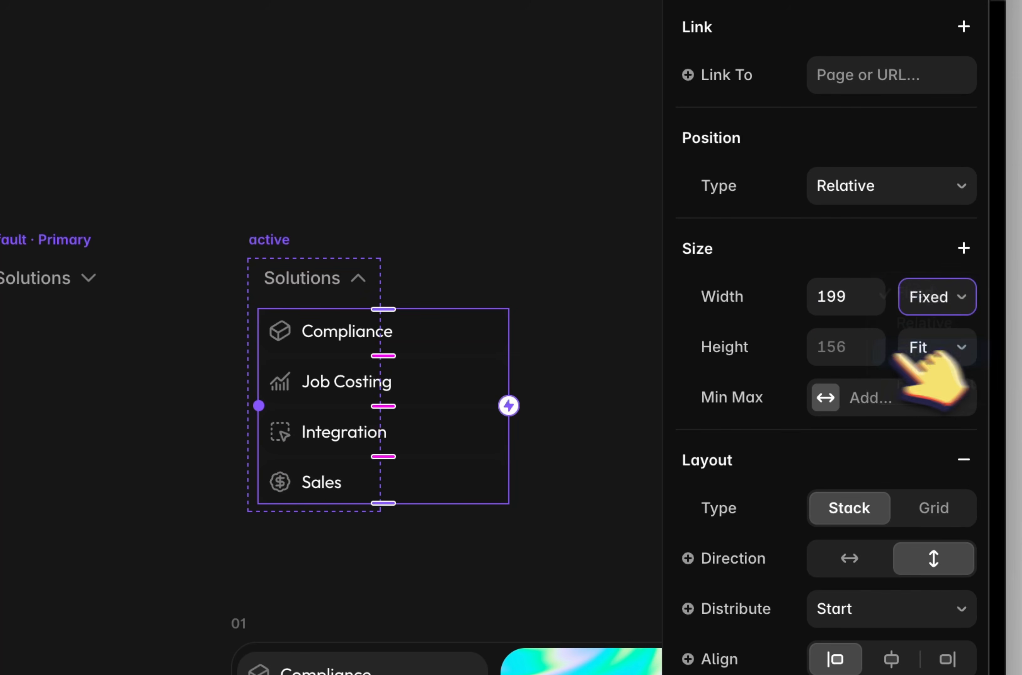
# Set the width of all four Dropdown Items in the active variant to Fill
pyautogui.click(166, 408)
pyautogui.click(97, 412)
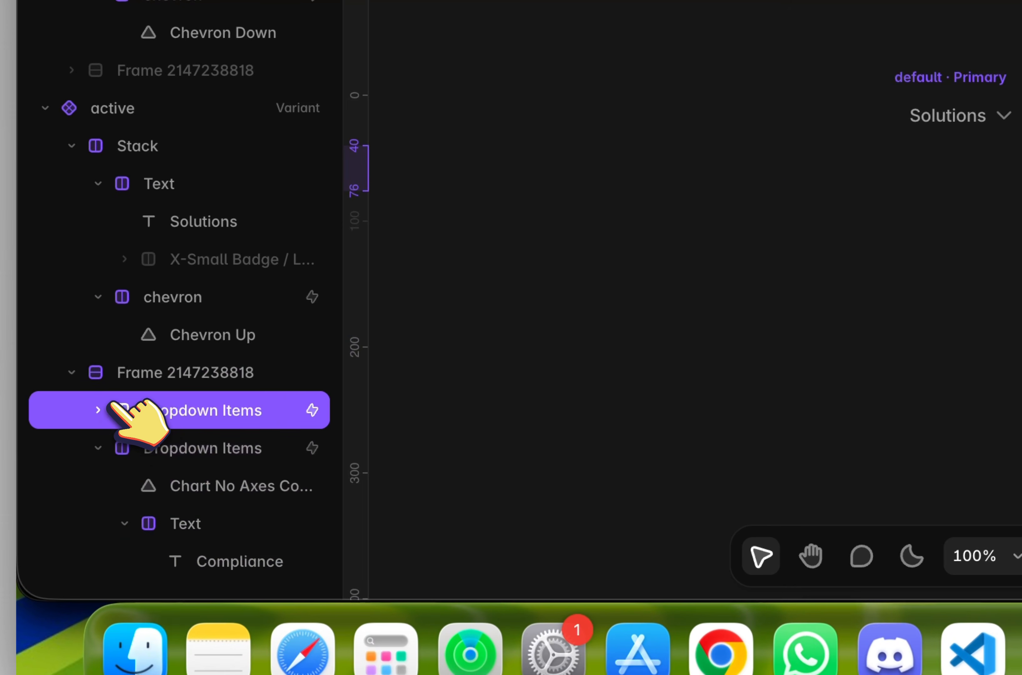
pyautogui.scroll(-4, 100, 448)
pyautogui.click(98, 313)
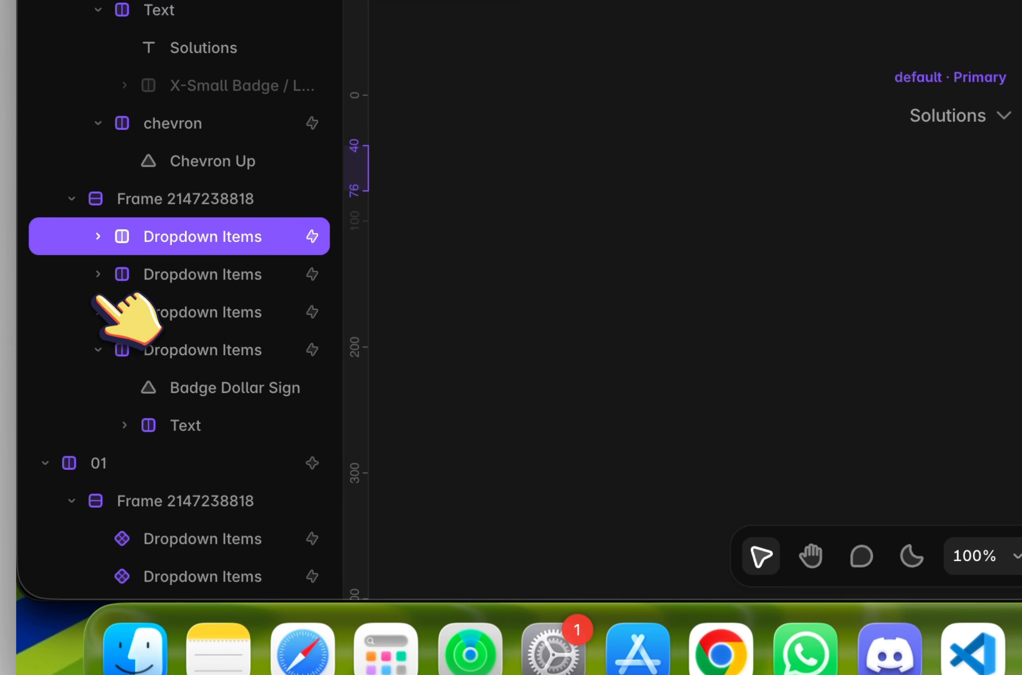
pyautogui.keyDown('shift'); pyautogui.click(144, 345); pyautogui.keyUp('shift')
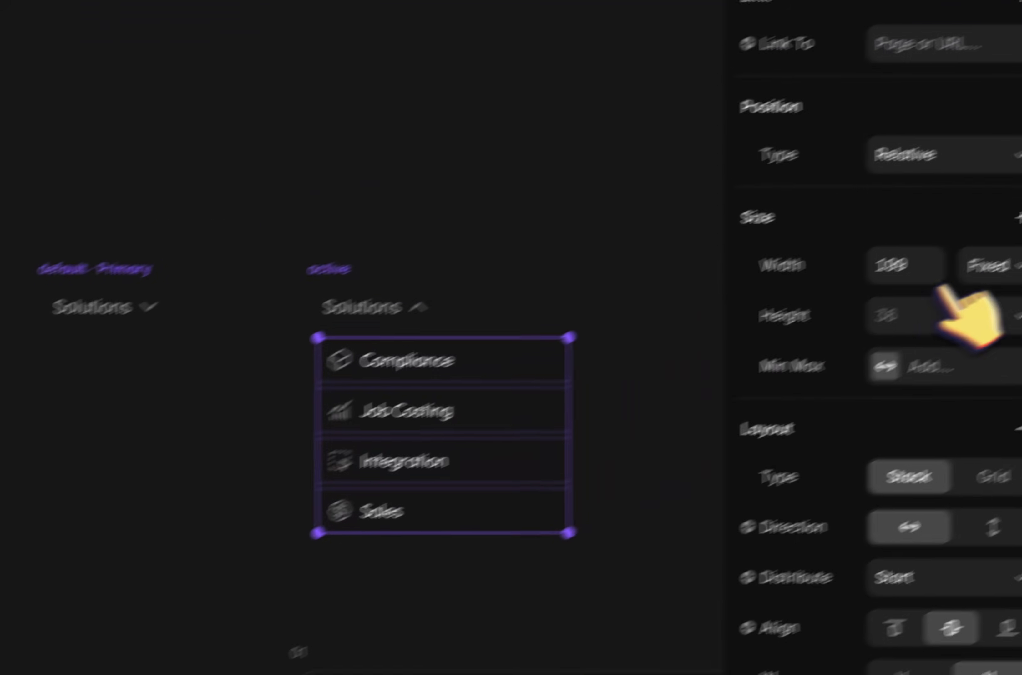
pyautogui.click(929, 297)
pyautogui.click(921, 351)
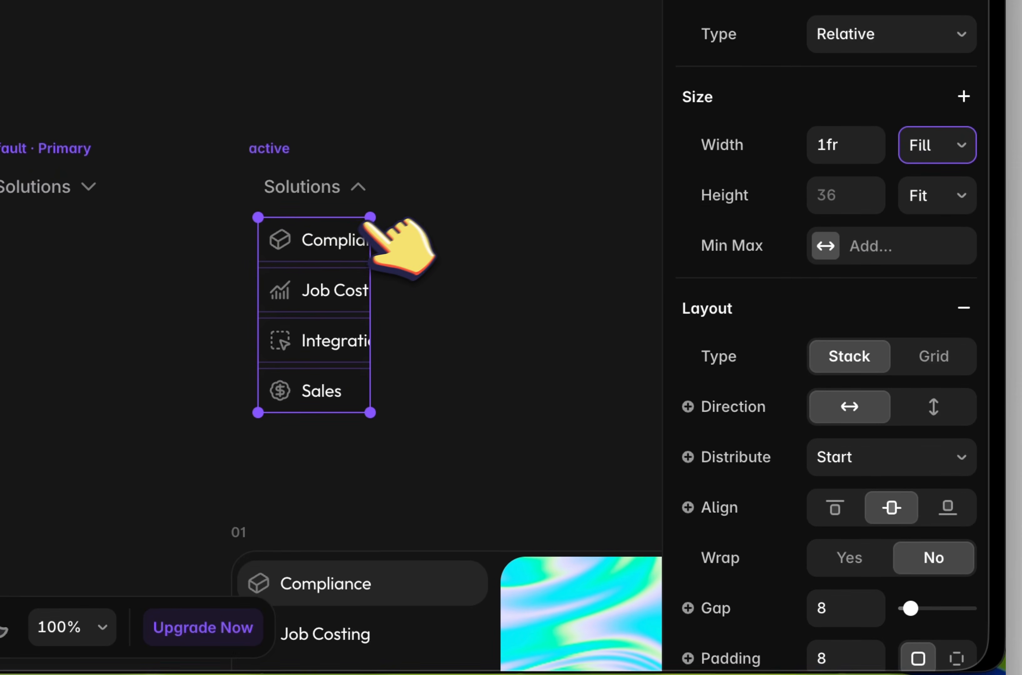
# Set the width of the text layers inside the active variant's dropdown items to Fill
pyautogui.click(327, 235)
pyautogui.scroll(3, 327, 235)
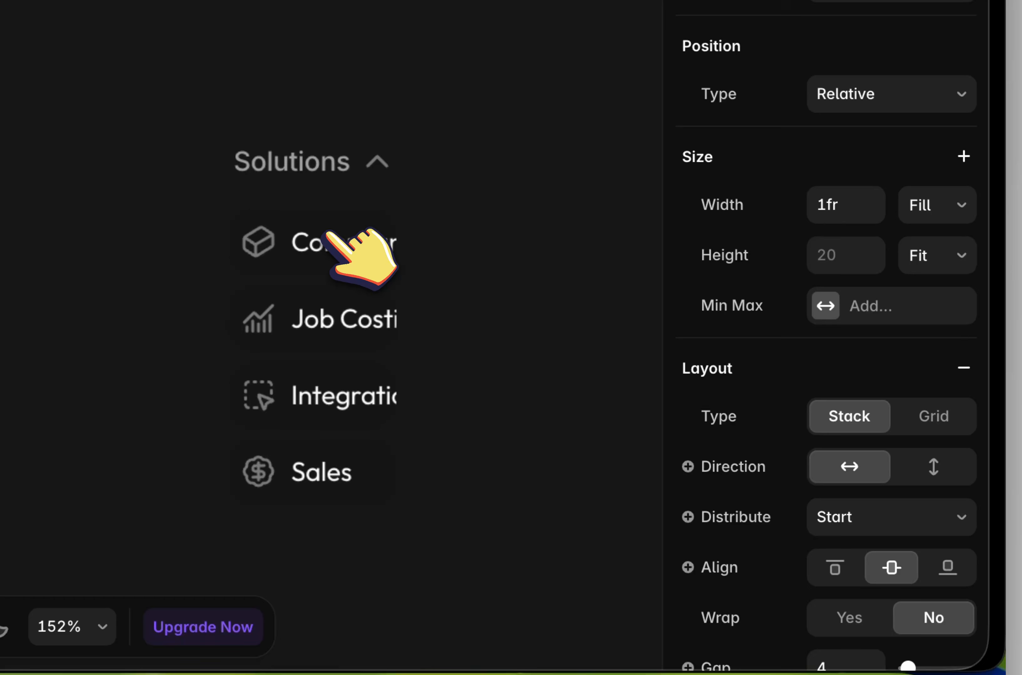
pyautogui.keyDown('shift'); pyautogui.click(330, 323); pyautogui.keyUp('shift')
pyautogui.keyDown('shift'); pyautogui.click(322, 472); pyautogui.keyUp('shift')
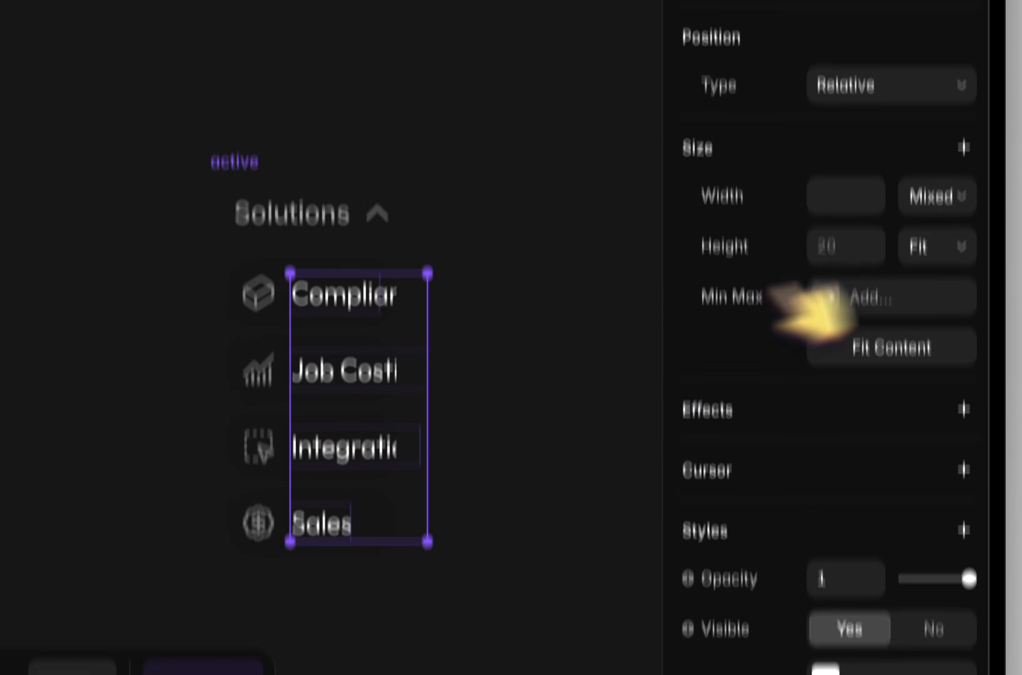
pyautogui.click(951, 145)
pyautogui.click(912, 244)
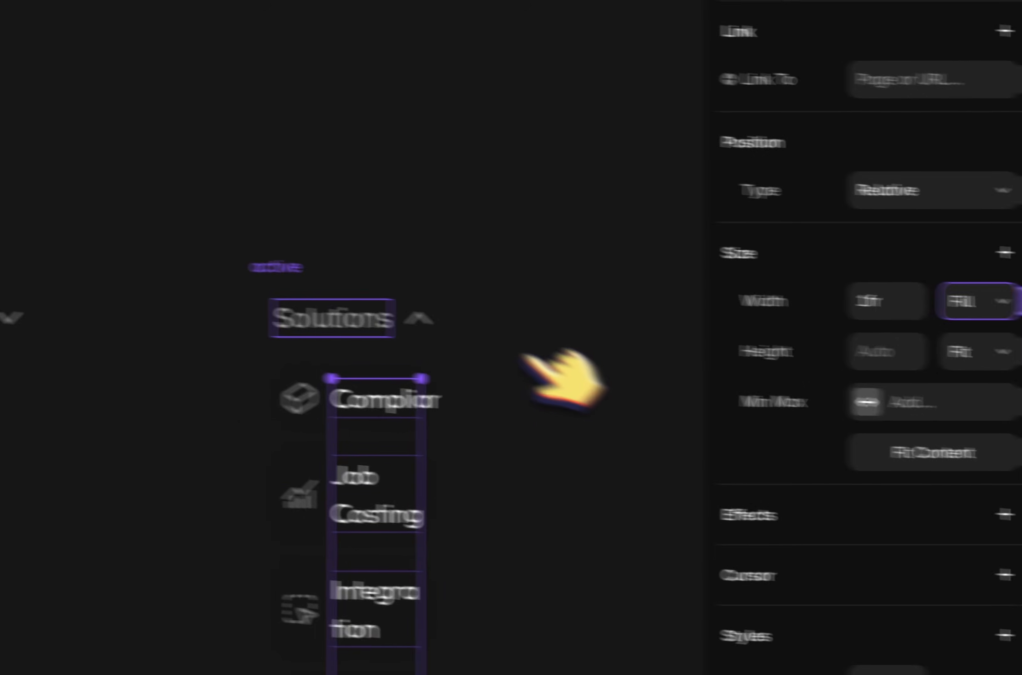
# Widen the link component's active variant, return to the nav bar component and select its Tablet dropdown variant
pyautogui.click(218, 263)
pyautogui.moveTo(600, 393); pyautogui.dragTo(762, 394)
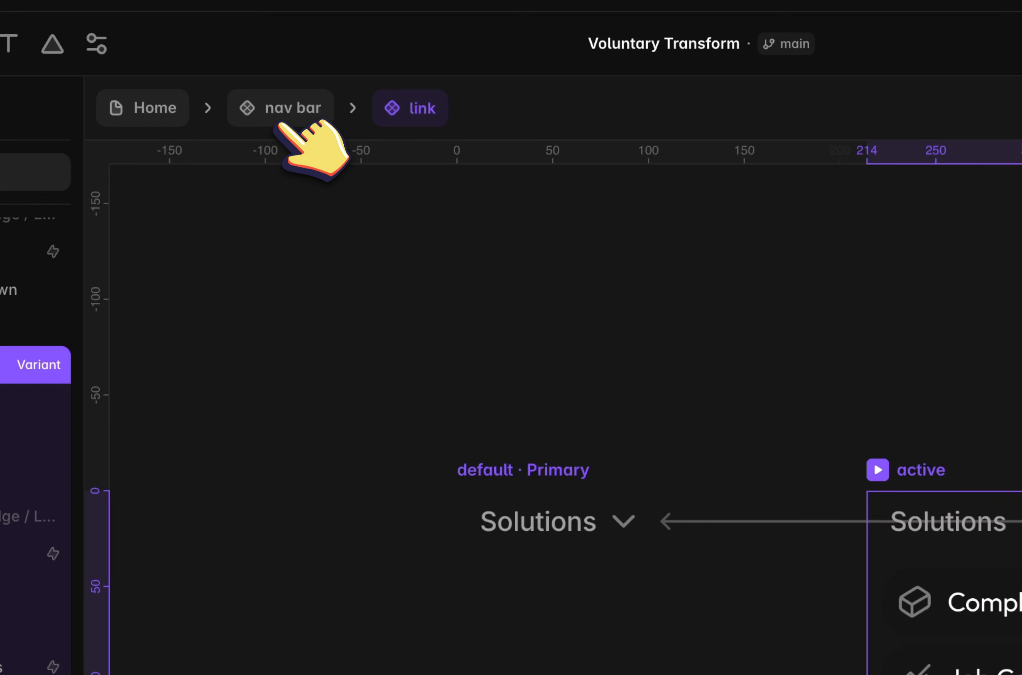
pyautogui.click(280, 119)
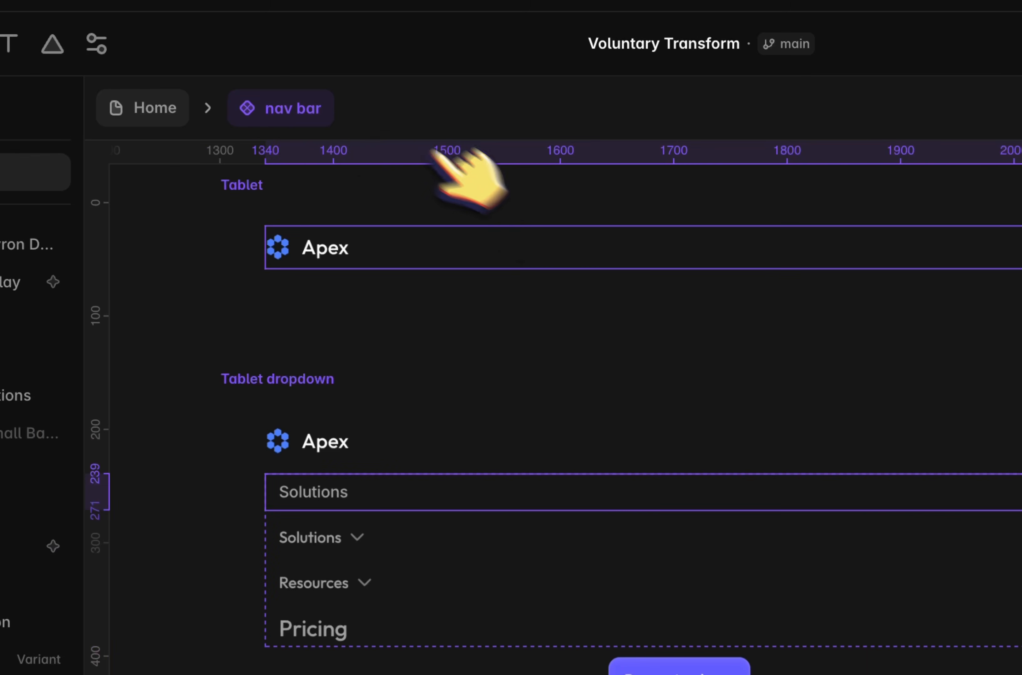
pyautogui.click(419, 282)
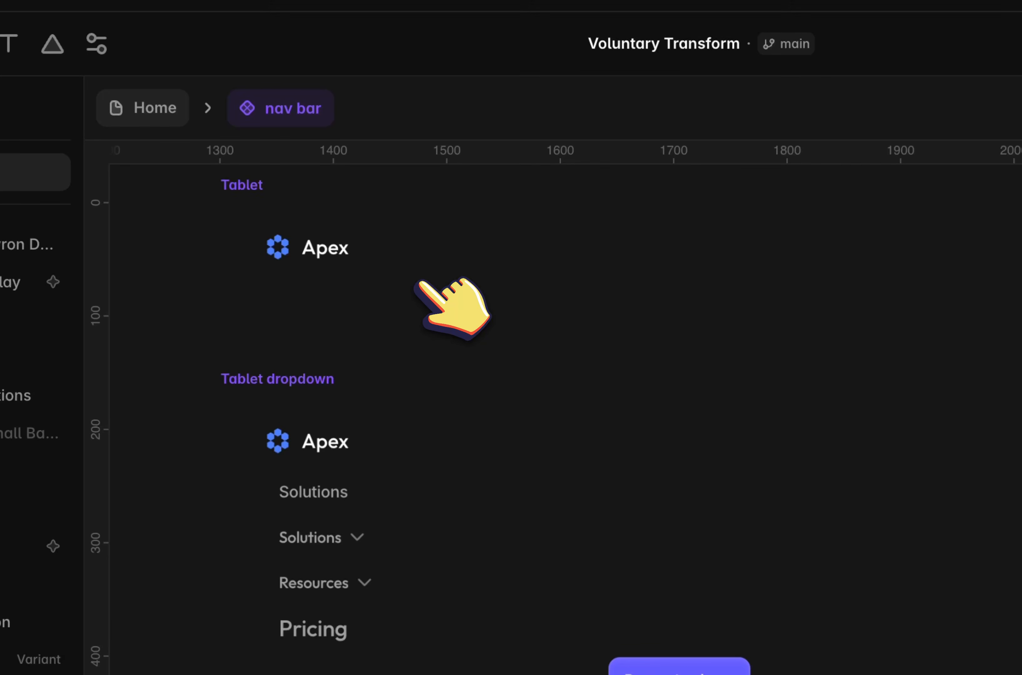
pyautogui.click(304, 378)
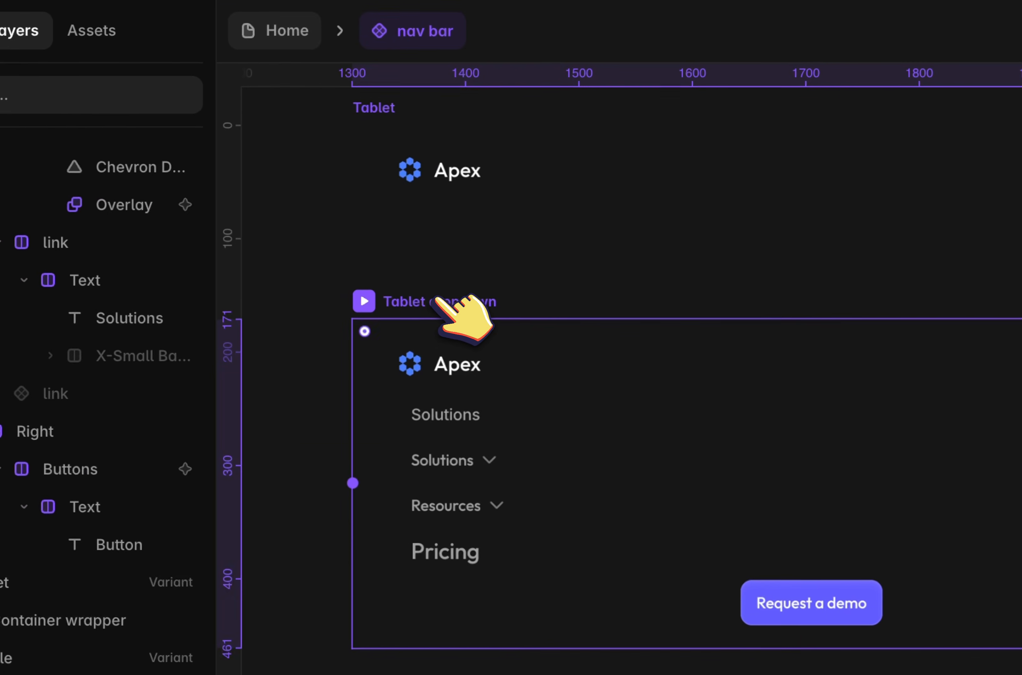
# Examine the Solutions and Resources links in the nav bar's Tablet dropdown variant
pyautogui.hscroll(2, 534, 358)
pyautogui.scroll(-3, 537, 362)
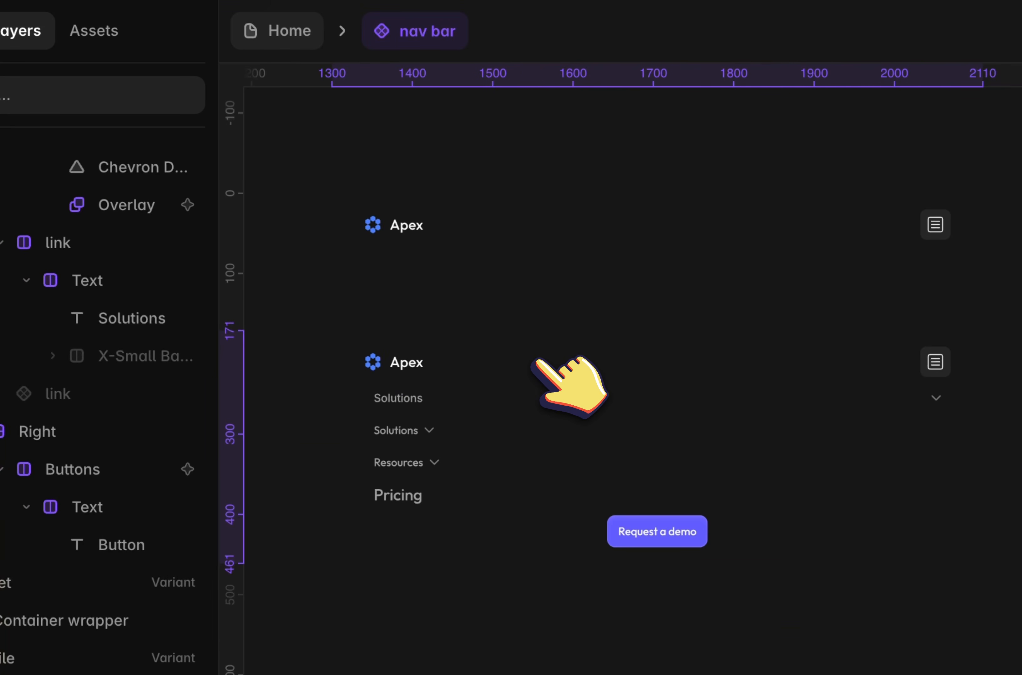
pyautogui.scroll(4, 397, 404)
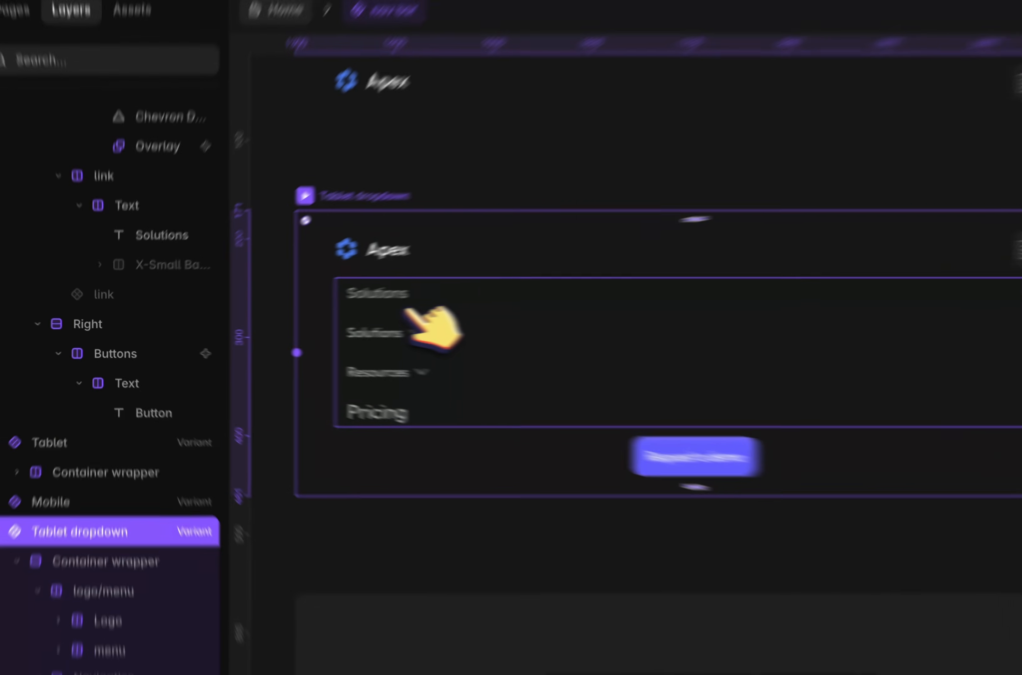
pyautogui.click(314, 314)
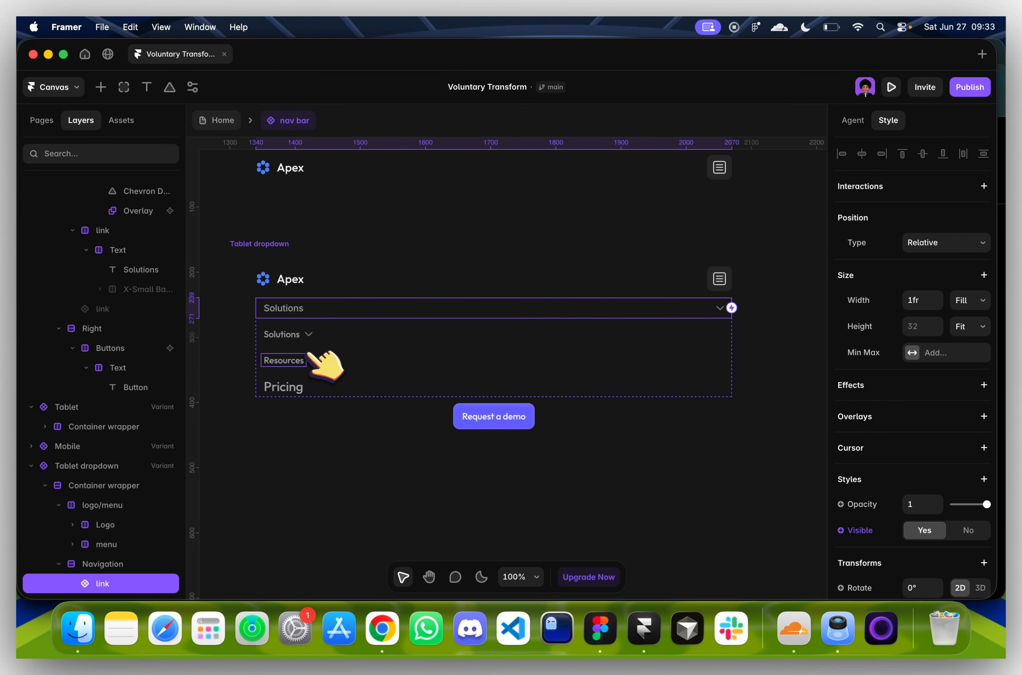
pyautogui.click(314, 357)
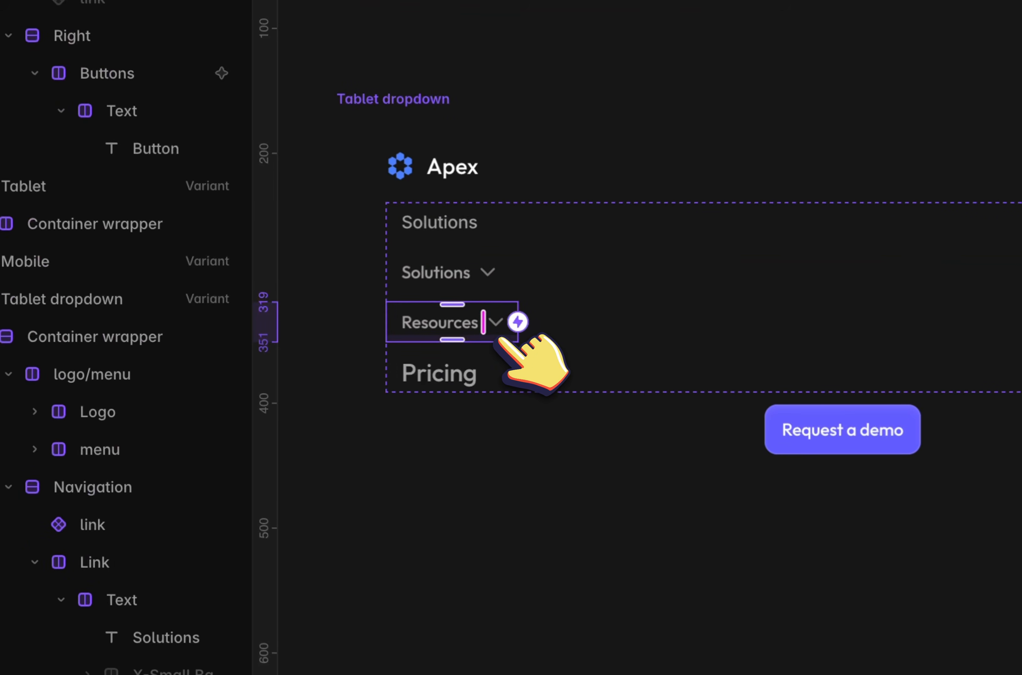
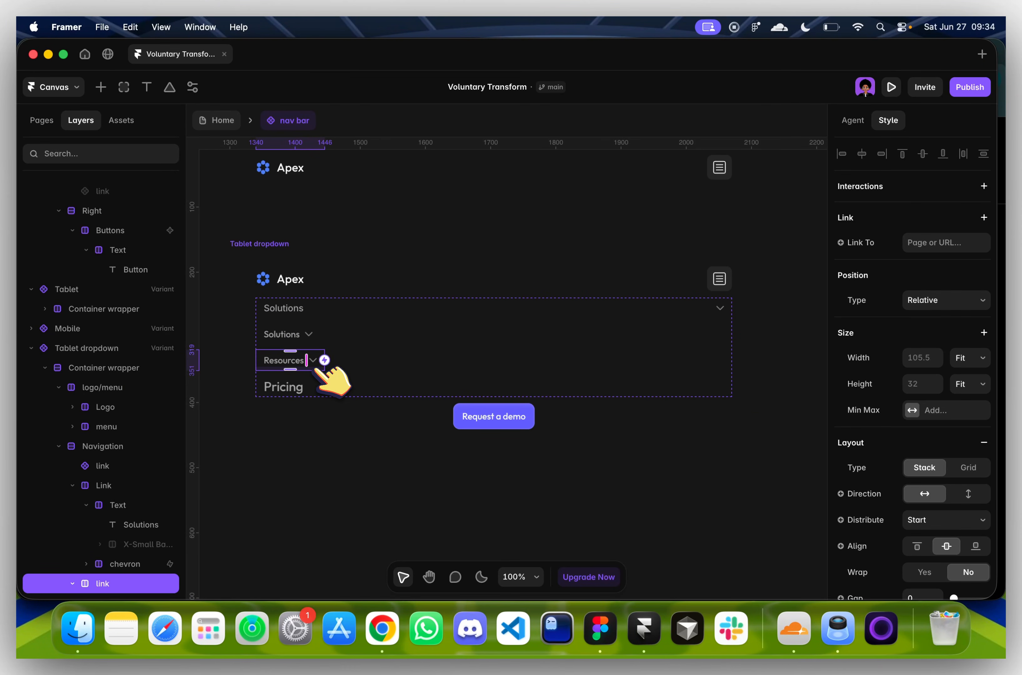
# Look through the project's nav bar items, Dropdown Items and content wrap components
pyautogui.hscroll(-8, 315, 371)
pyautogui.scroll(-4, 315, 371)
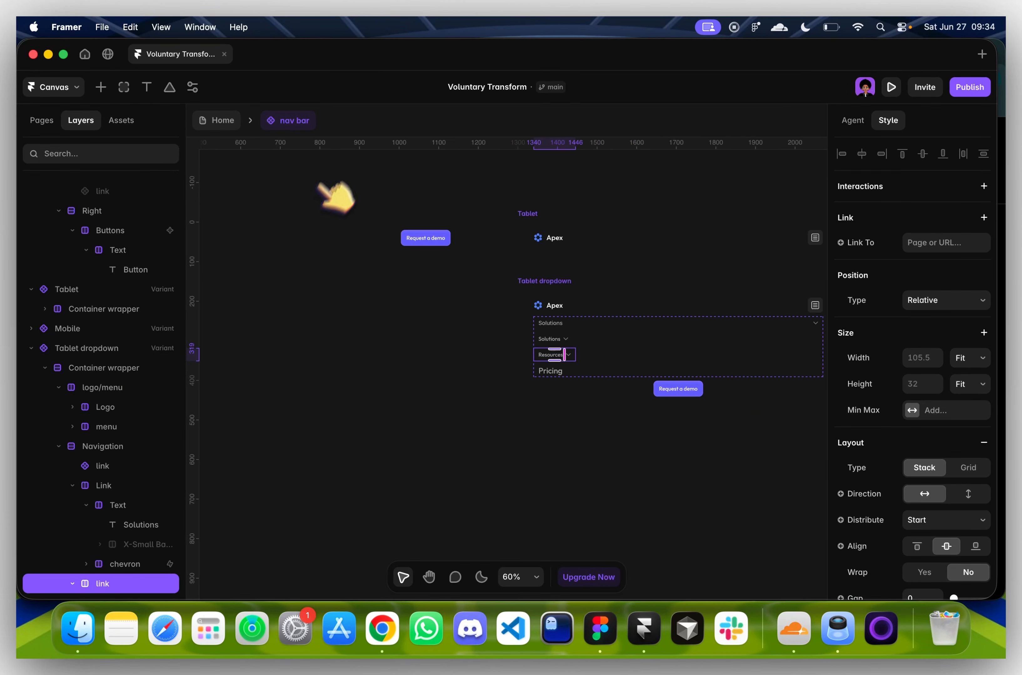
pyautogui.hscroll(-4, 320, 184)
pyautogui.click(121, 120)
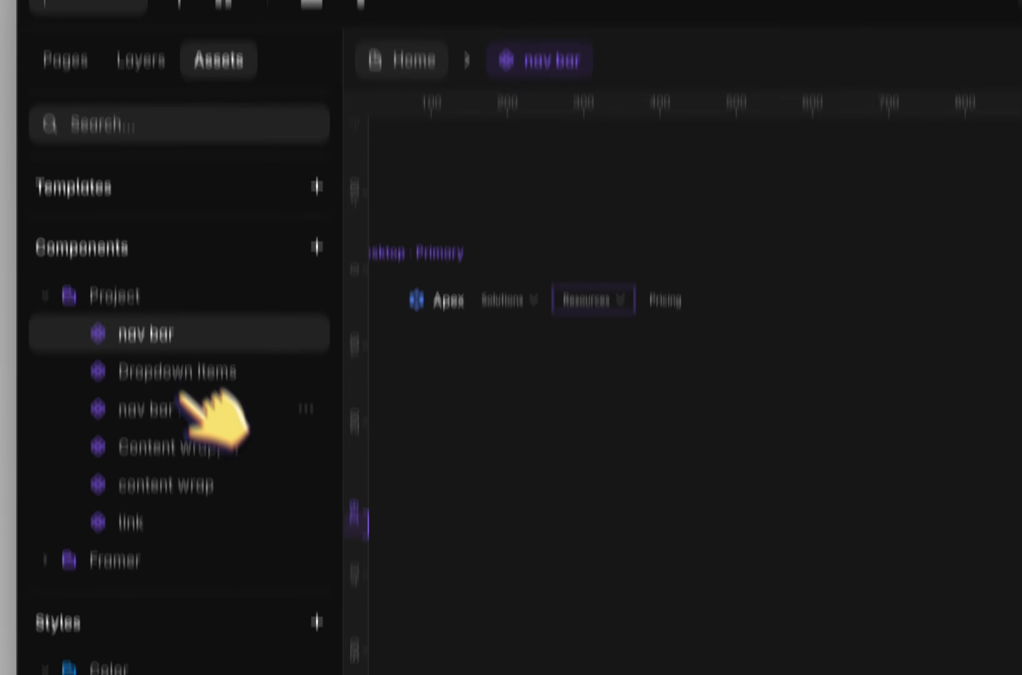
pyautogui.click(180, 409)
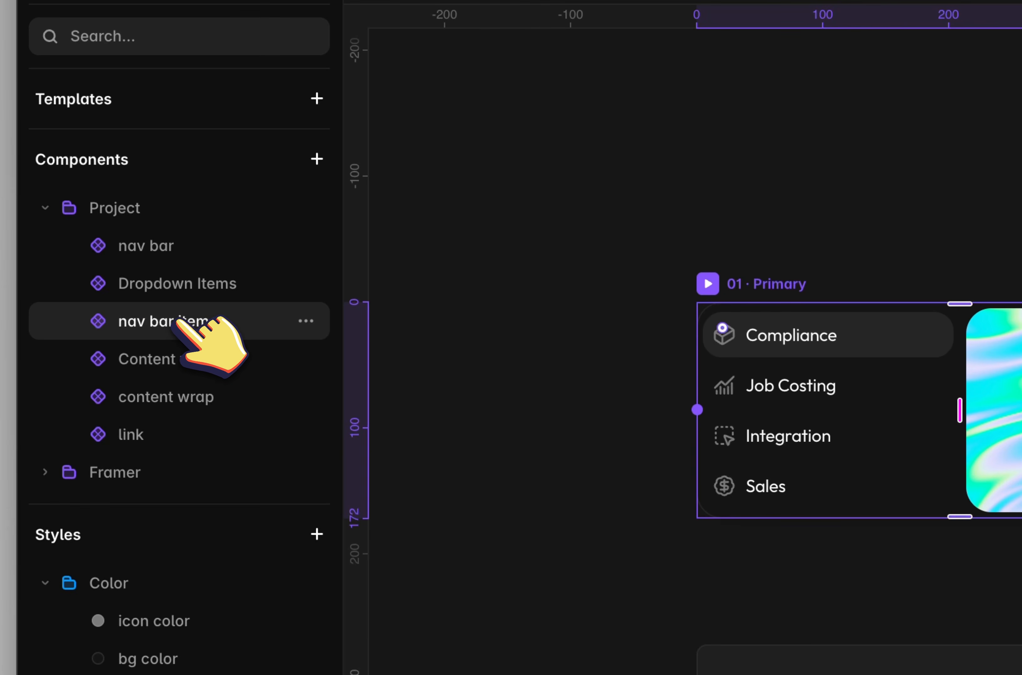
pyautogui.click(224, 286)
pyautogui.click(216, 382)
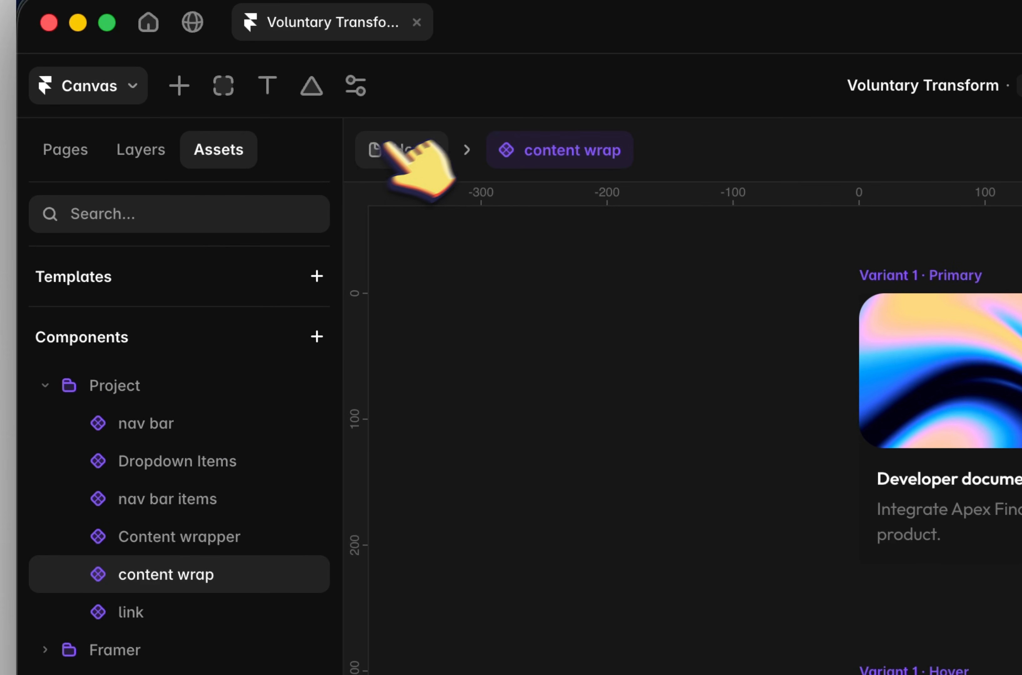
# Return to Home, open the nav bar component and copy the Resources chevron's overlay in the Desktop variant
pyautogui.click(340, 138)
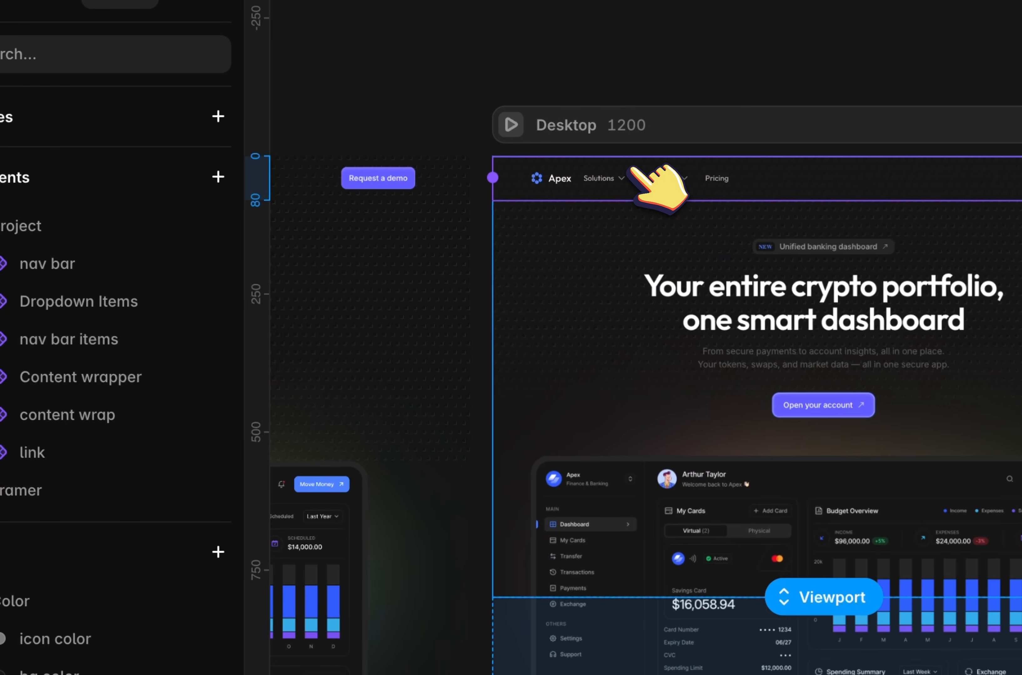
pyautogui.doubleClick(697, 248)
pyautogui.click(619, 427)
pyautogui.click(145, 456)
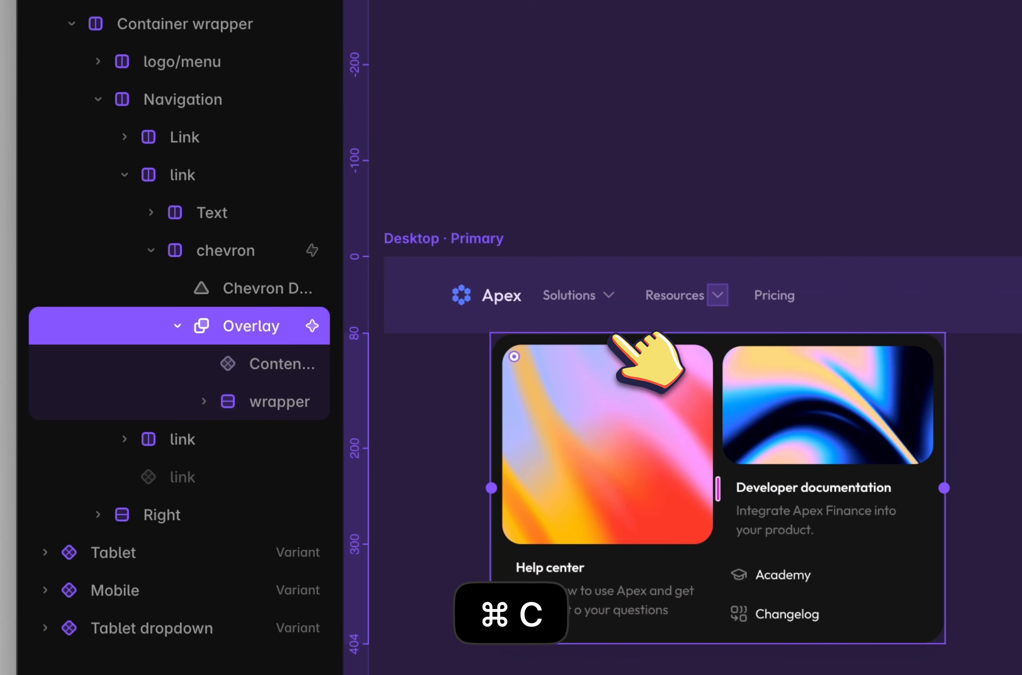
# Create a component from the Resources link in the Tablet dropdown variant
pyautogui.hscroll(20, 613, 336)
pyautogui.scroll(-4, 613, 336)
pyautogui.scroll(-1, 831, 403)
pyautogui.click(831, 403)
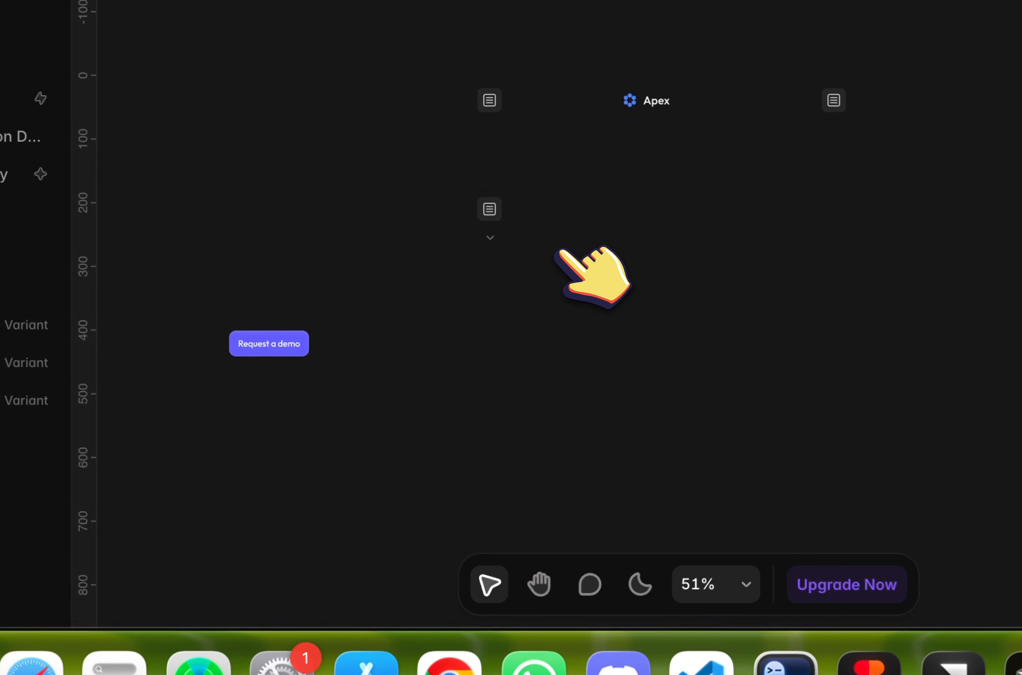
pyautogui.hscroll(-10, 561, 253)
pyautogui.scroll(-1, 561, 254)
pyautogui.scroll(5, 468, 218)
pyautogui.hscroll(-3, 459, 212)
pyautogui.scroll(-1, 459, 213)
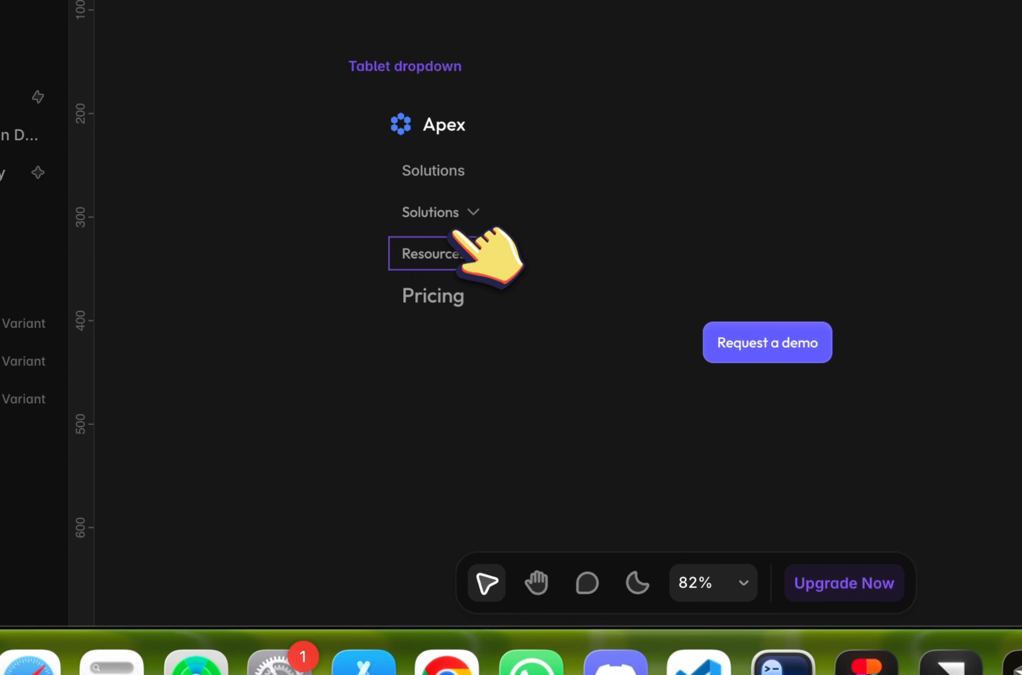
pyautogui.click(499, 265)
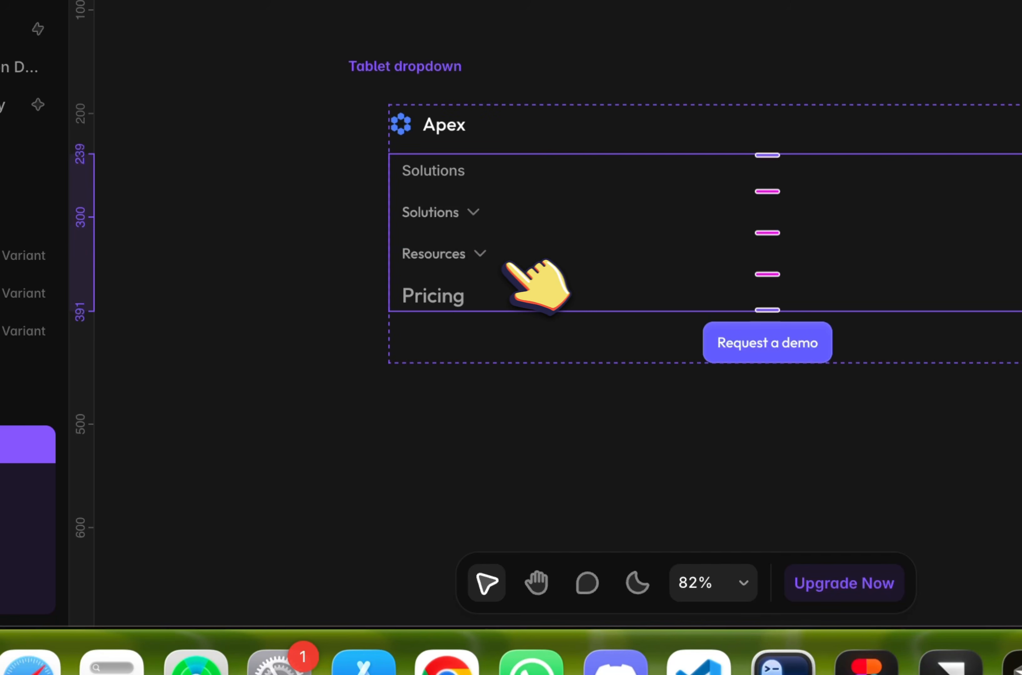
pyautogui.click(487, 262)
pyautogui.moveTo(487, 263); pyautogui.dragTo(523, 407)
pyautogui.rightClick(507, 396)
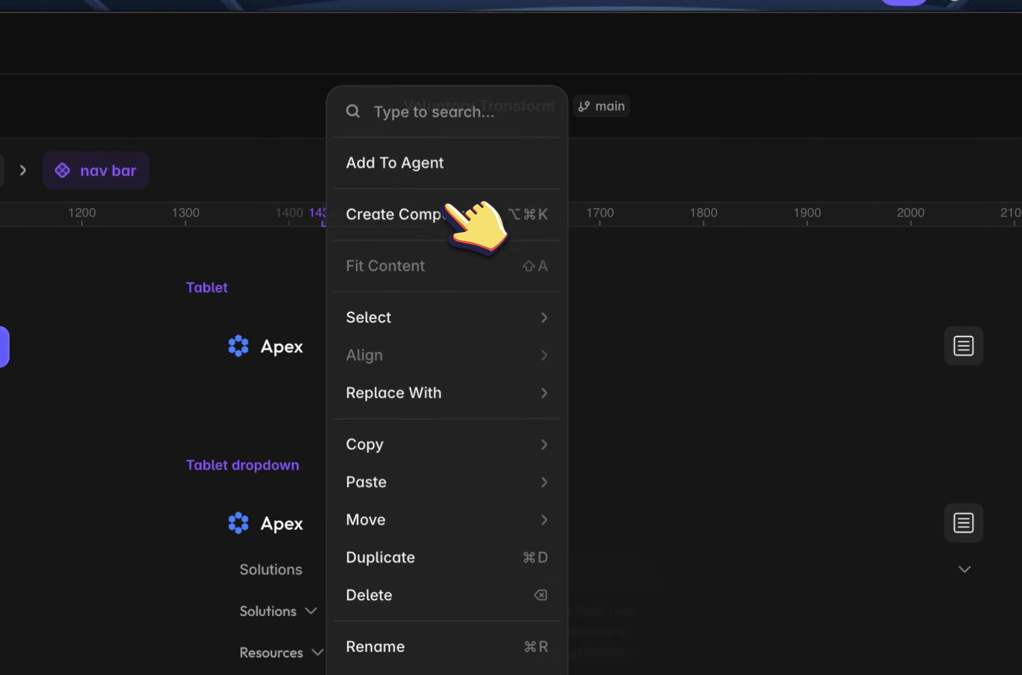
pyautogui.click(448, 212)
pyautogui.press('Return')
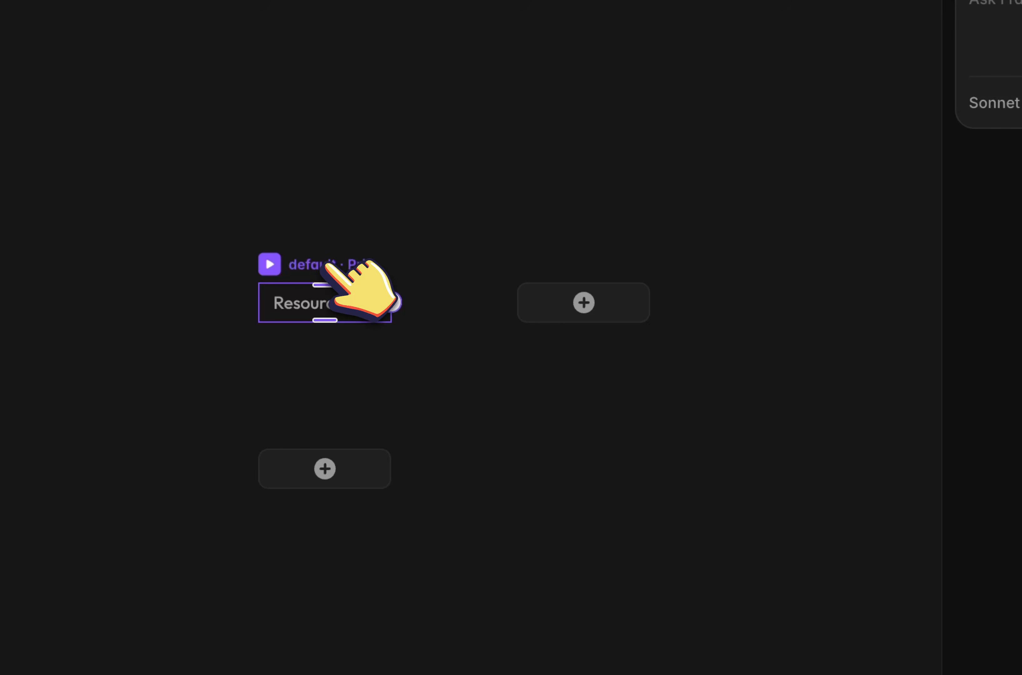
# Add a second variant to the Resources link component and name it "active"
pyautogui.click(616, 296)
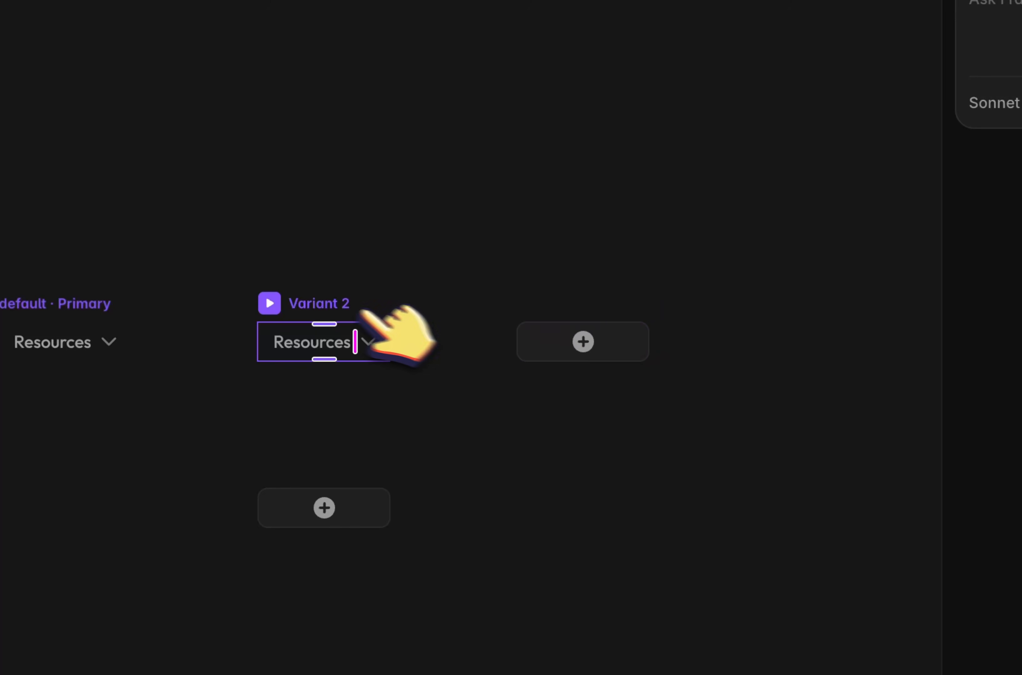
pyautogui.doubleClick(324, 303)
pyautogui.write('dctive')
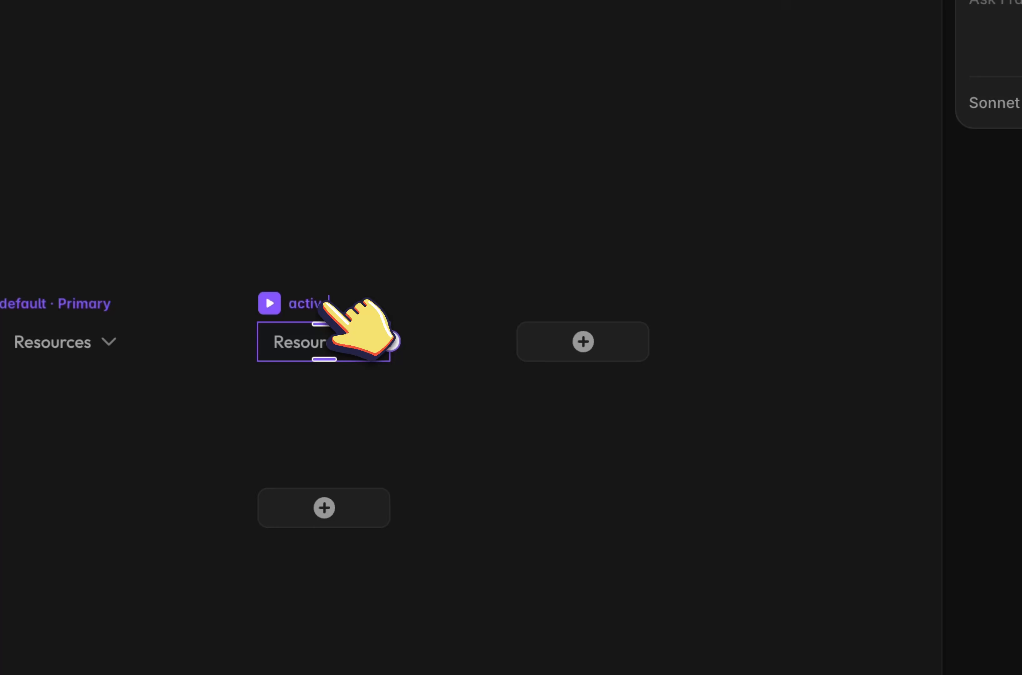
pyautogui.press('Return')
# Change the icon in the active variant from Chevron Down to Chevron Up
pyautogui.doubleClick(370, 343)
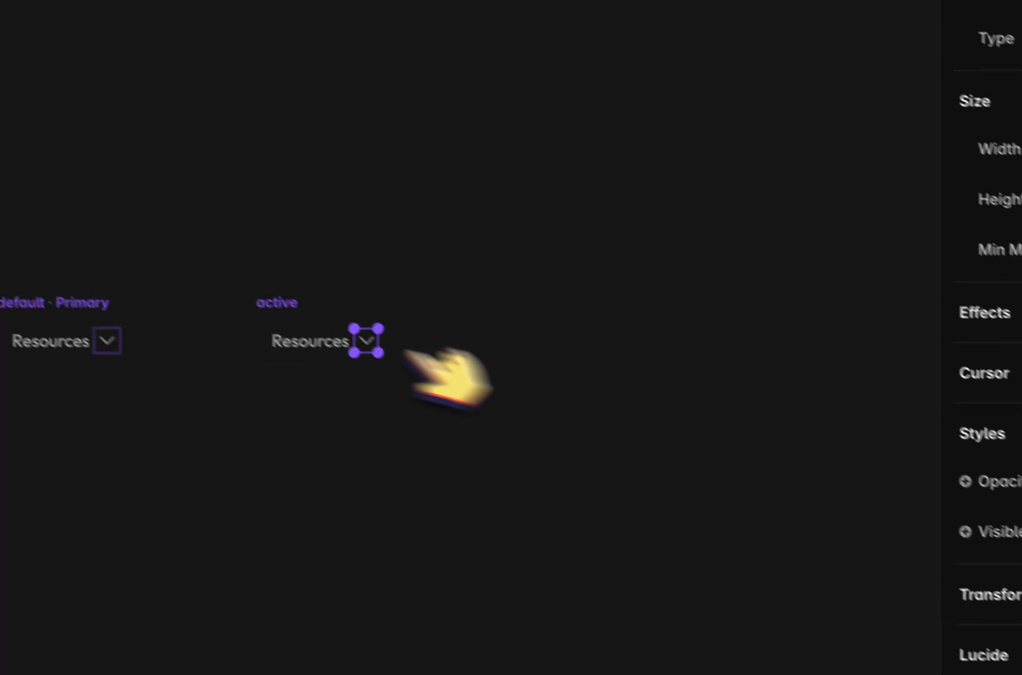
pyautogui.scroll(-5, 831, 458)
pyautogui.click(833, 357)
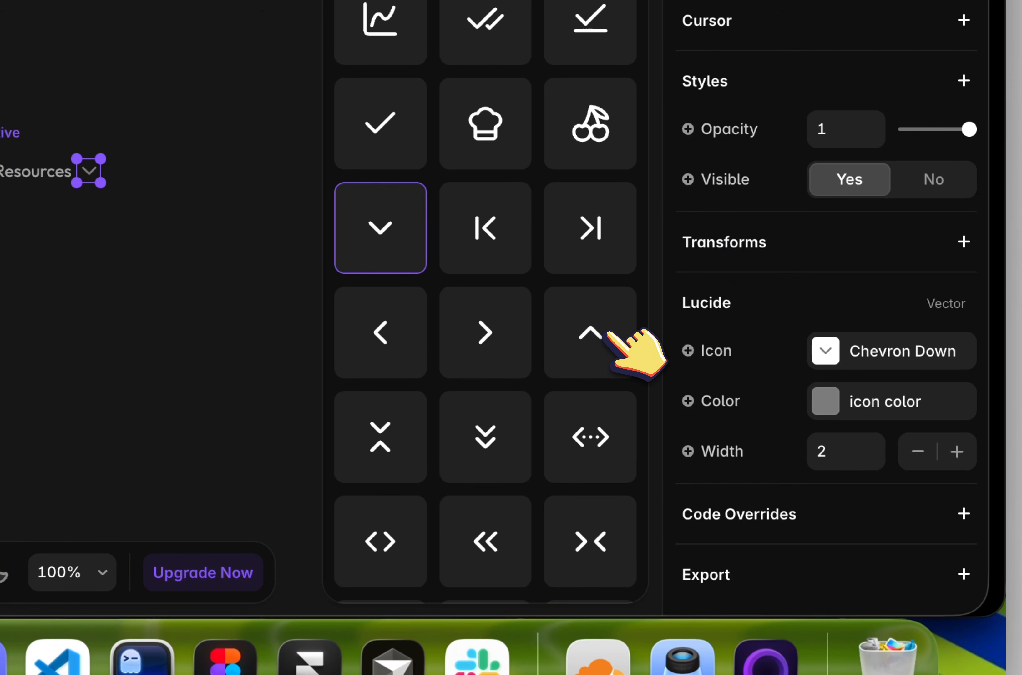
pyautogui.click(607, 333)
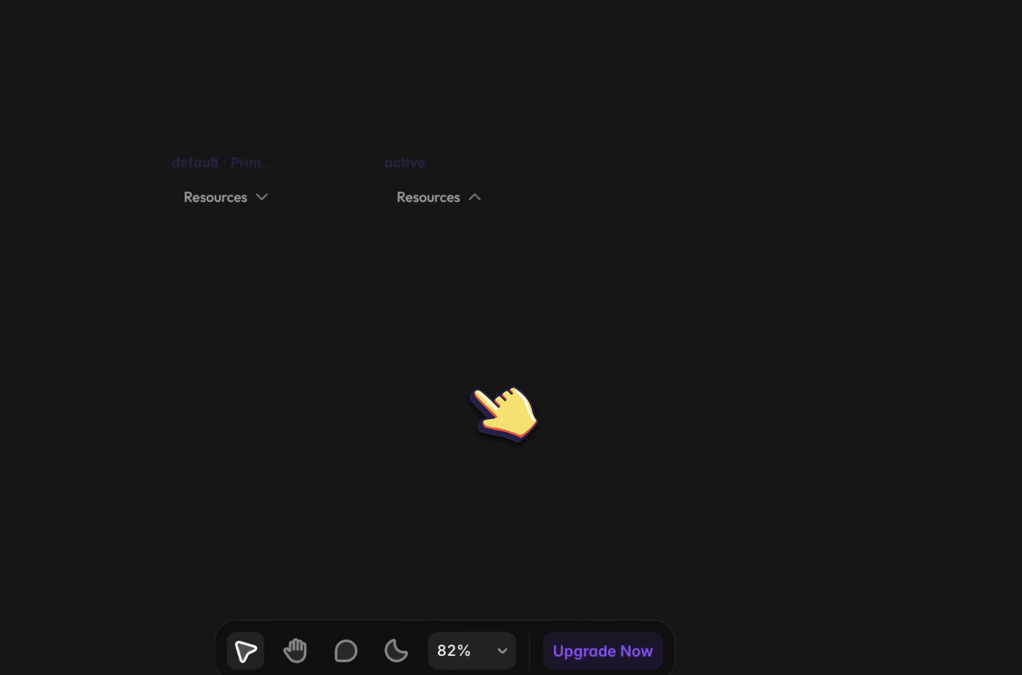
# Reopen the nav bar from Home and copy the Help center, Developer documentation and Academy/Changelog content from the Desktop variant's Resources overlay
pyautogui.click(408, 205)
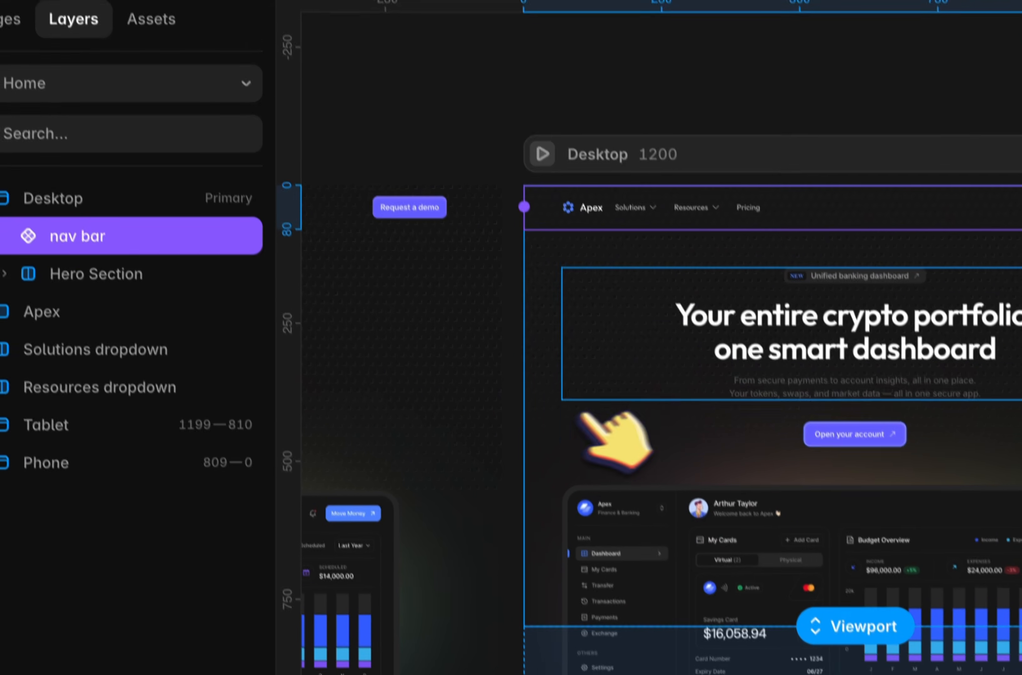
pyautogui.doubleClick(723, 212)
pyautogui.click(651, 457)
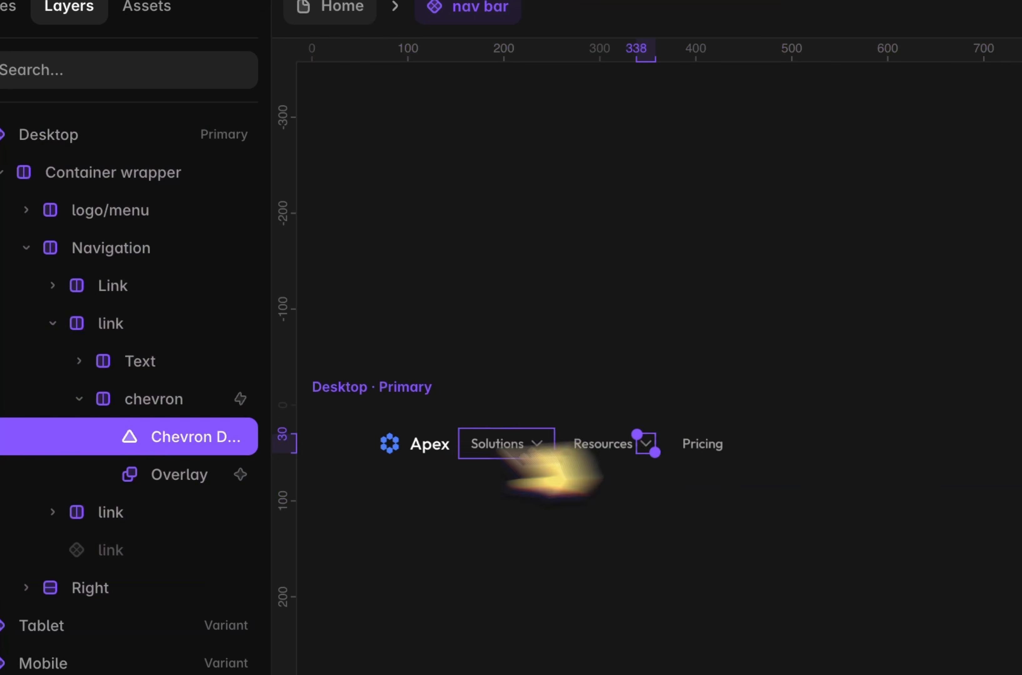
pyautogui.click(206, 475)
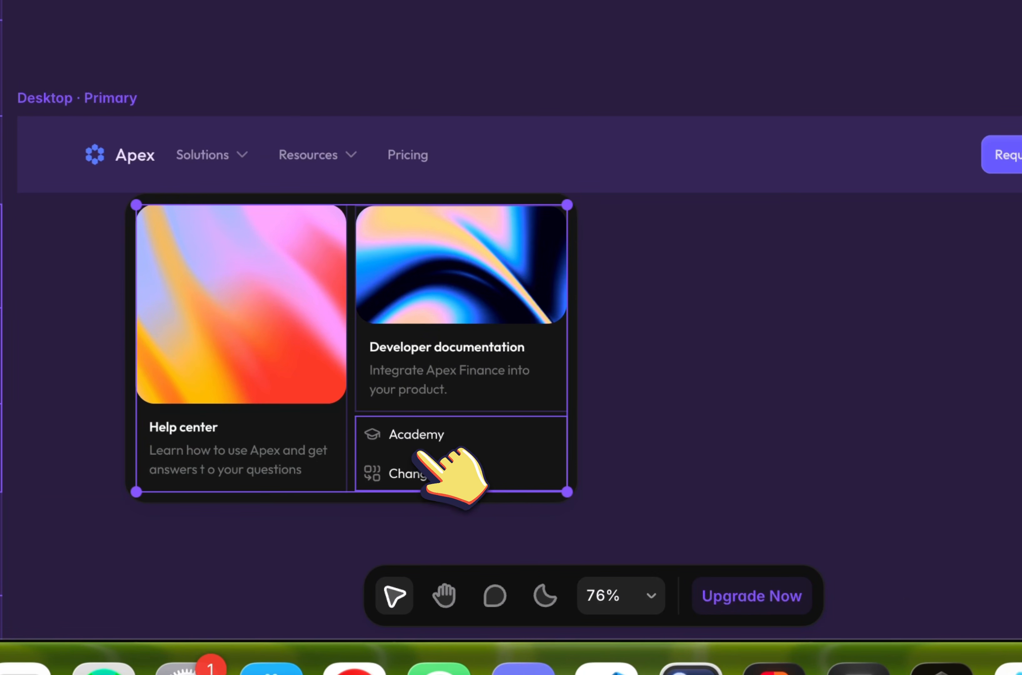
pyautogui.press('super+z')
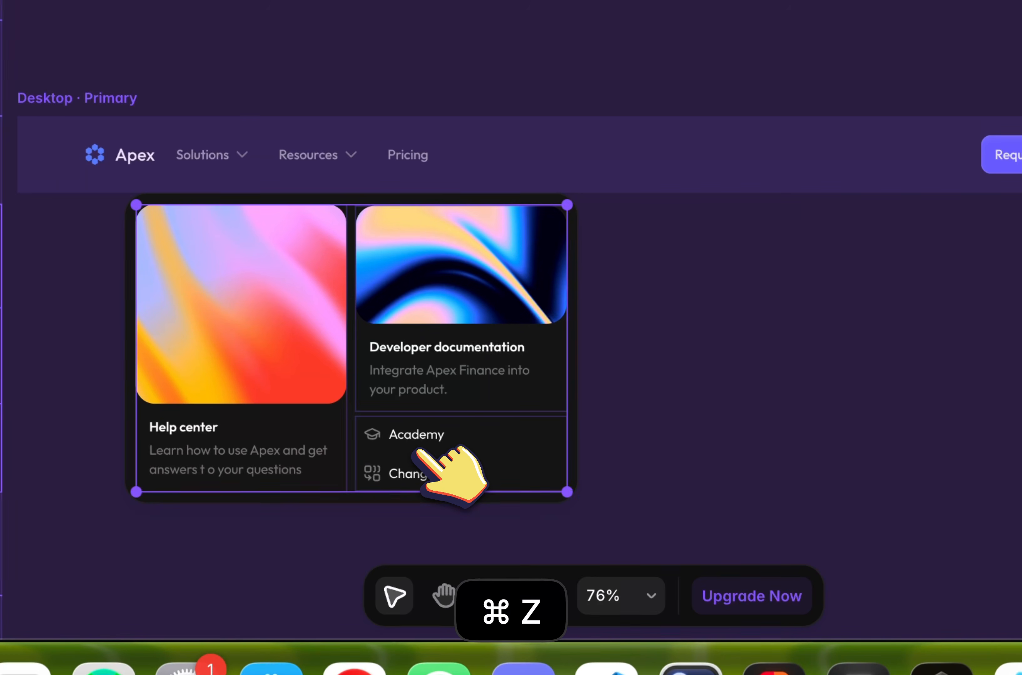
# Open the Tablet dropdown's Resources link component and paste the copied overlay content on the canvas below its variants
pyautogui.click(733, 321)
pyautogui.scroll(-5, 736, 320)
pyautogui.doubleClick(651, 386)
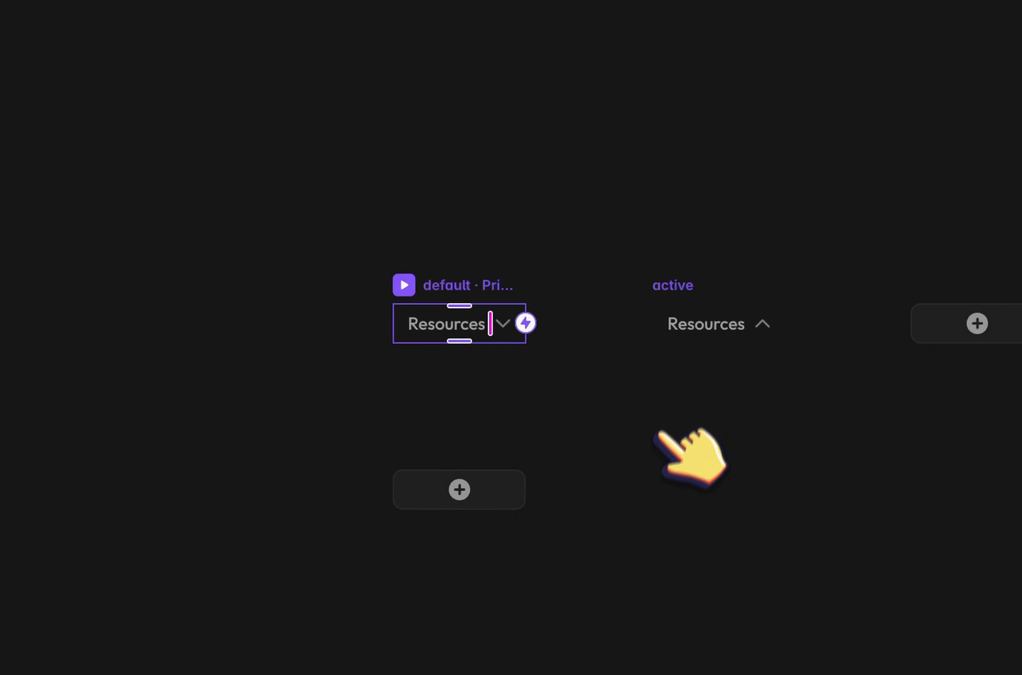
pyautogui.click(657, 434)
pyautogui.press('super+v')
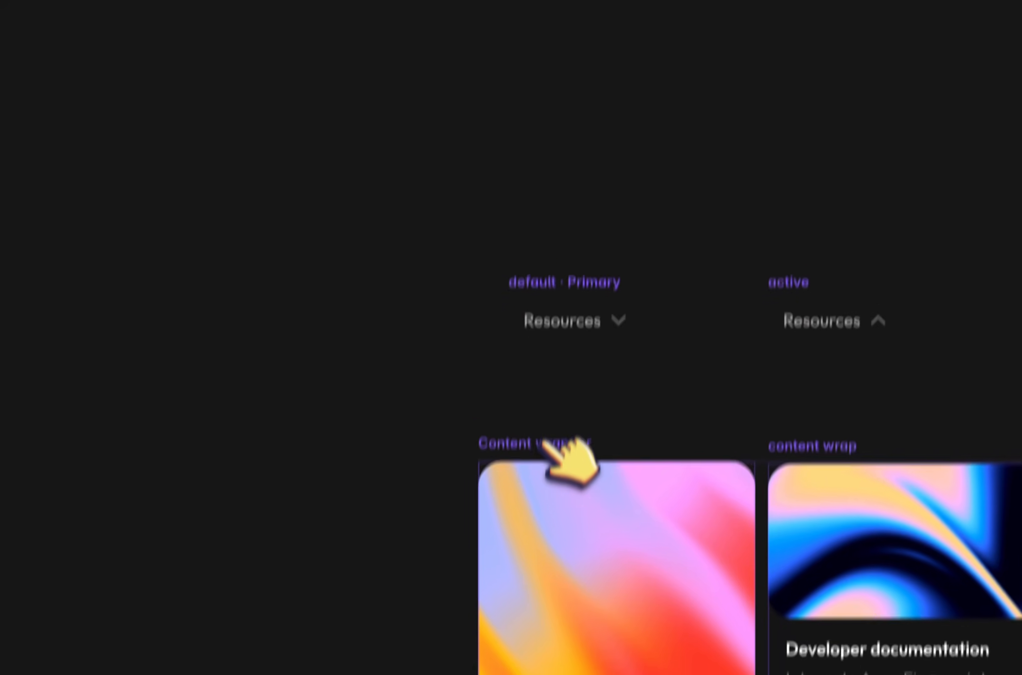
pyautogui.click(544, 401)
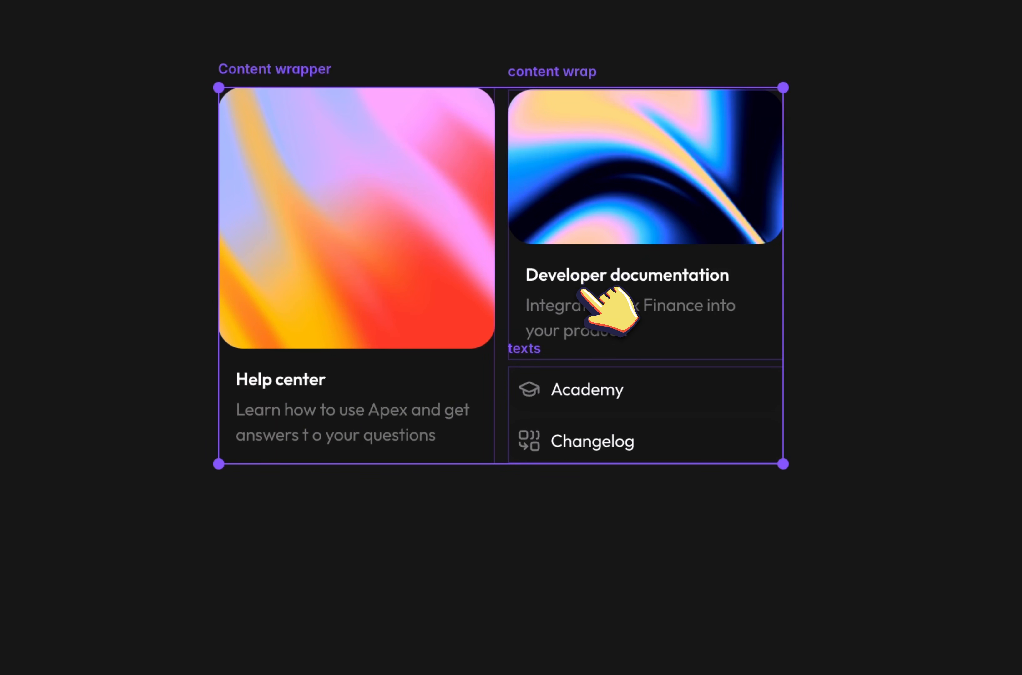
# Detach the pasted Content wrapper and content wrap instances from their components
pyautogui.click(958, 247)
pyautogui.click(629, 251)
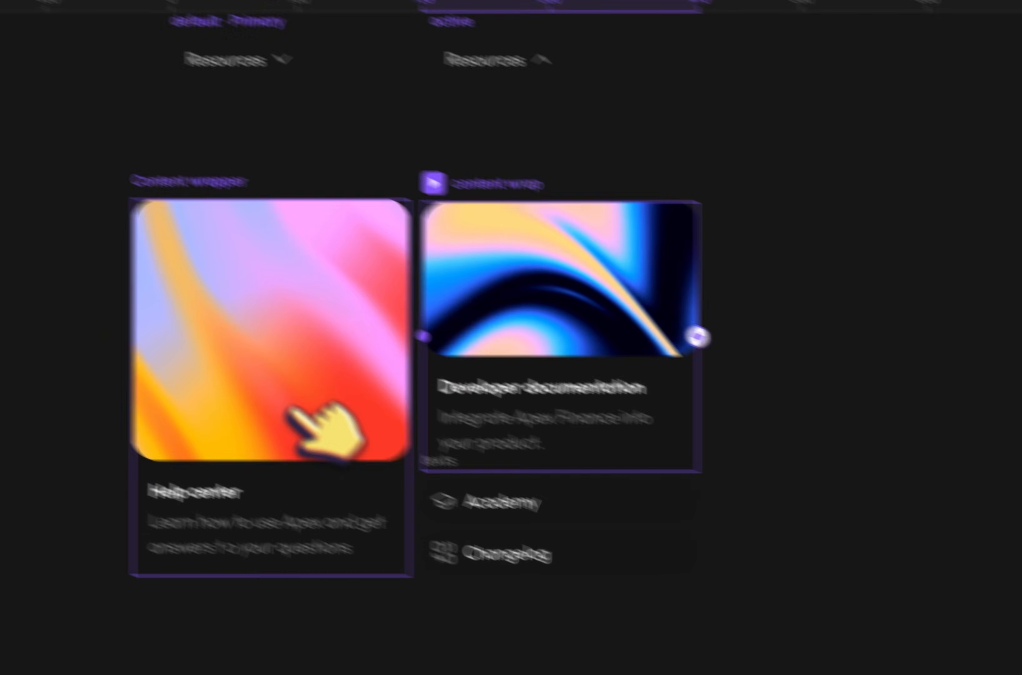
pyautogui.click(318, 312)
pyautogui.rightClick(318, 458)
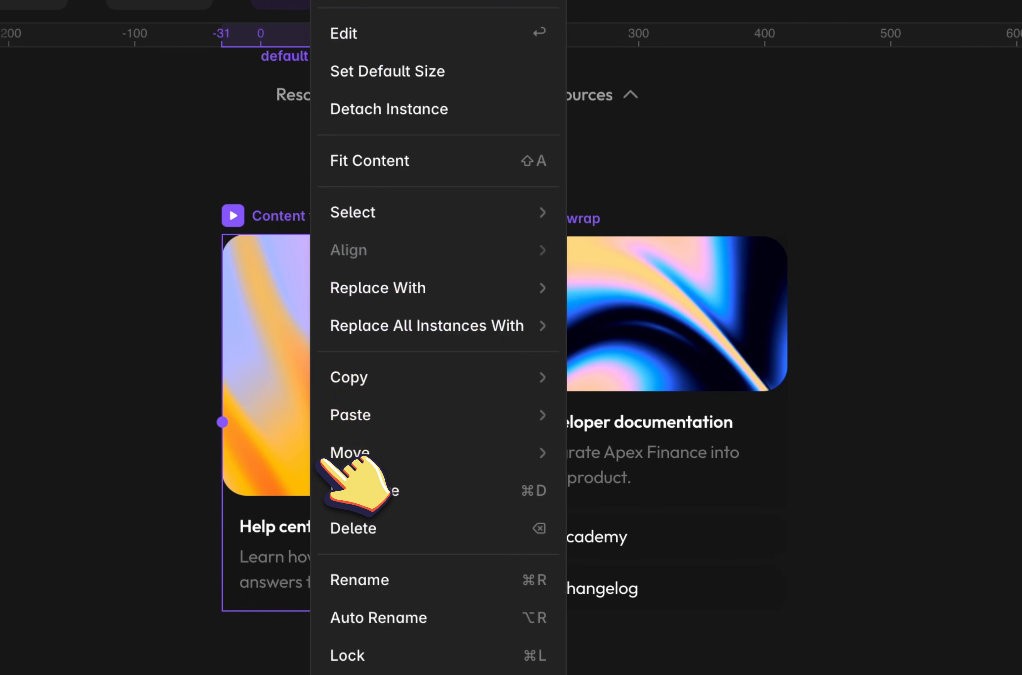
pyautogui.click(459, 115)
pyautogui.rightClick(635, 376)
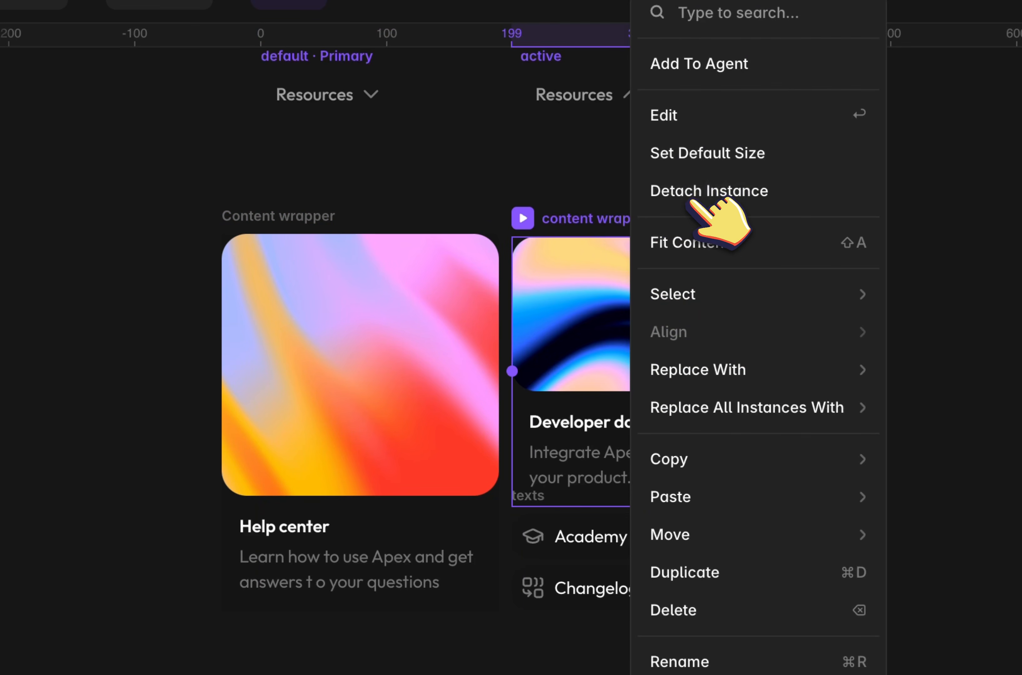
pyautogui.click(699, 190)
# Copy the texts frame with Academy and Changelog into the active variant and collapse its texts and chevron layers
pyautogui.click(587, 578)
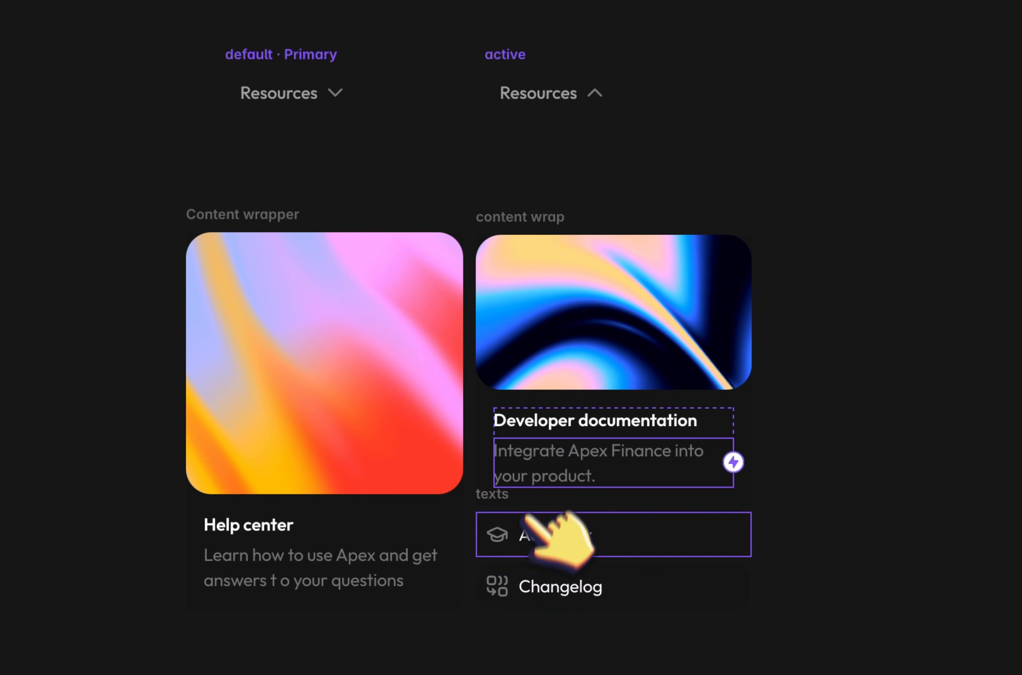
pyautogui.press('super+c')
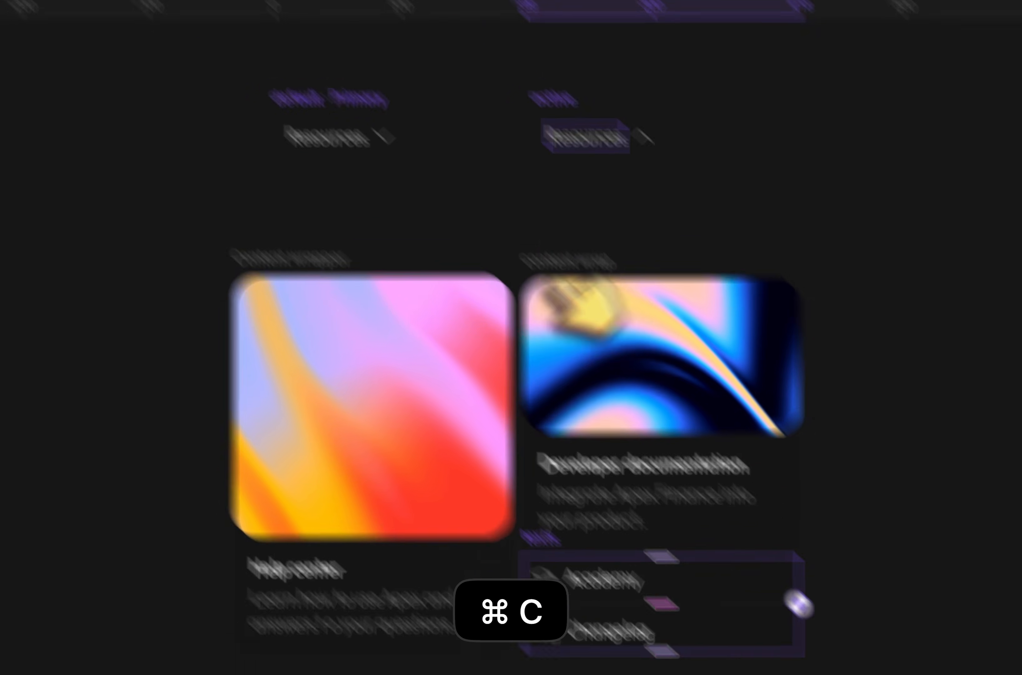
pyautogui.click(504, 62)
pyautogui.press('super+v')
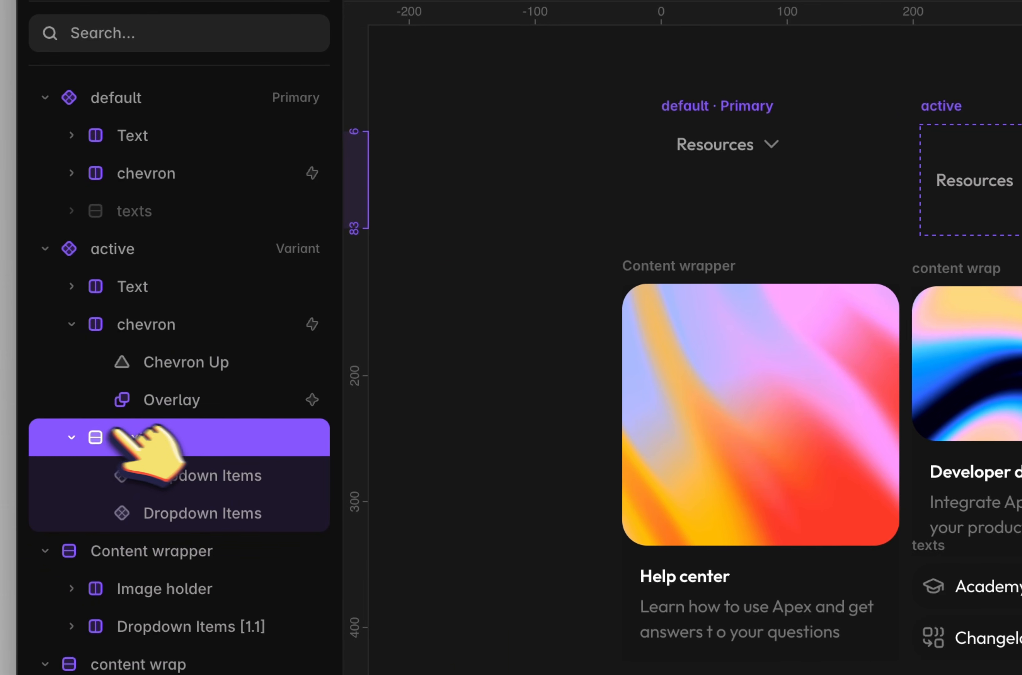
pyautogui.click(74, 435)
pyautogui.click(72, 324)
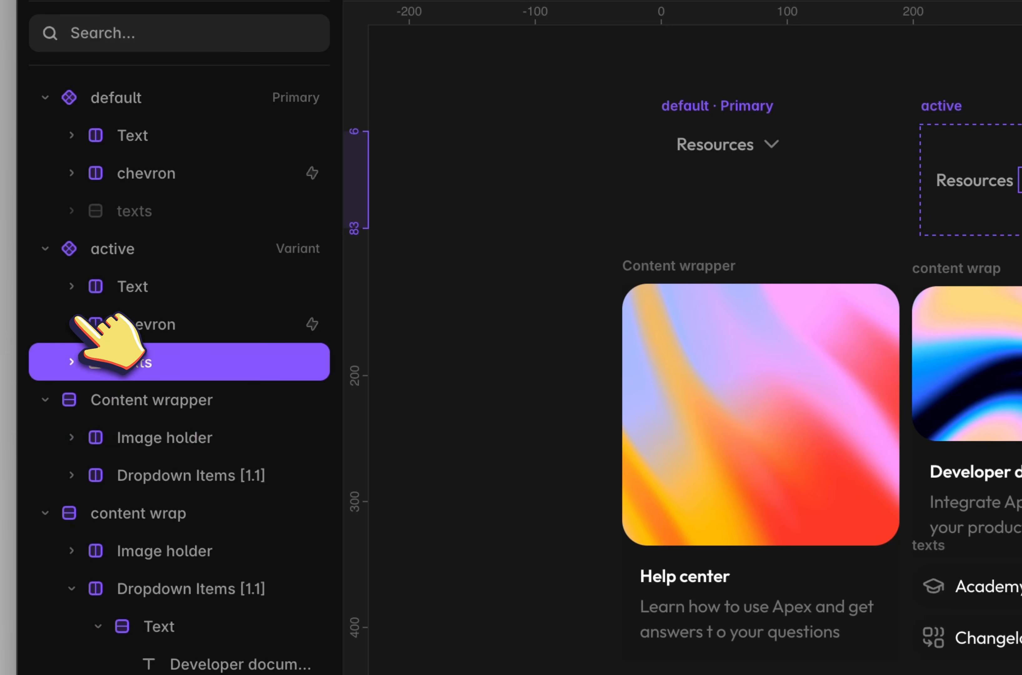
# Wrap the active variant's Resources text and chevron in a stack with Fill width and Space Between distribution
pyautogui.click(129, 300)
pyautogui.hotkey('shift', 'a')
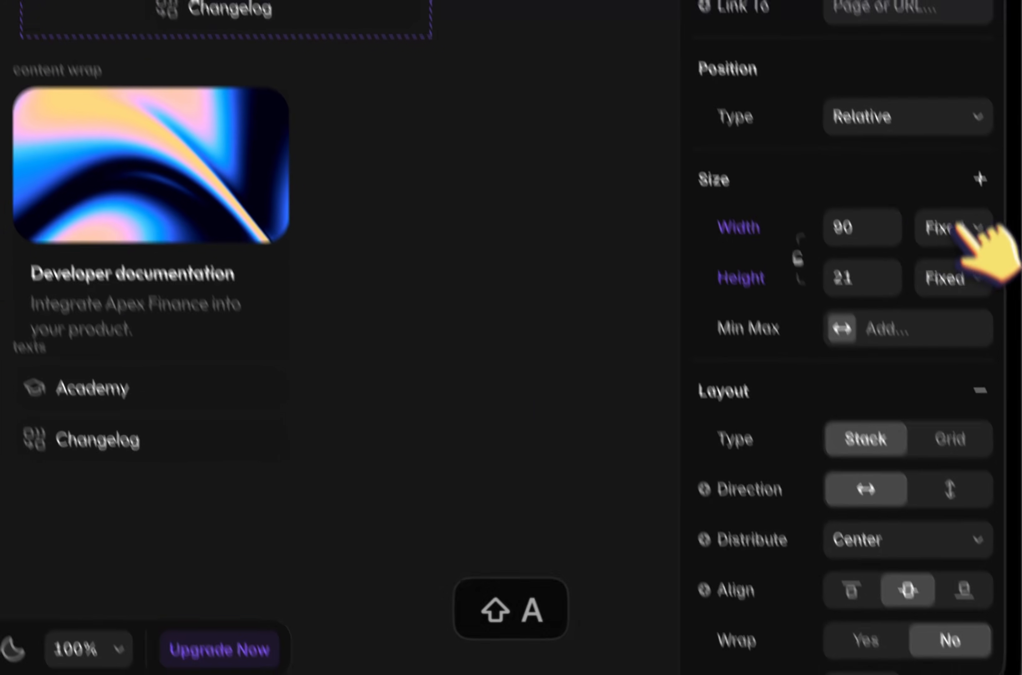
pyautogui.click(951, 189)
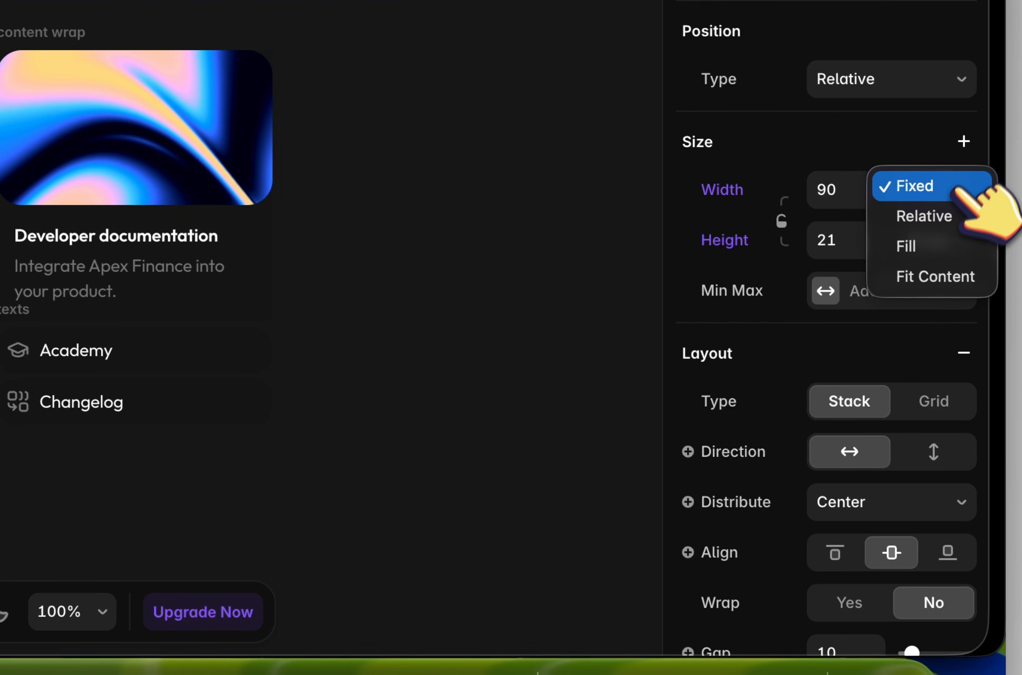
pyautogui.click(945, 245)
pyautogui.click(911, 504)
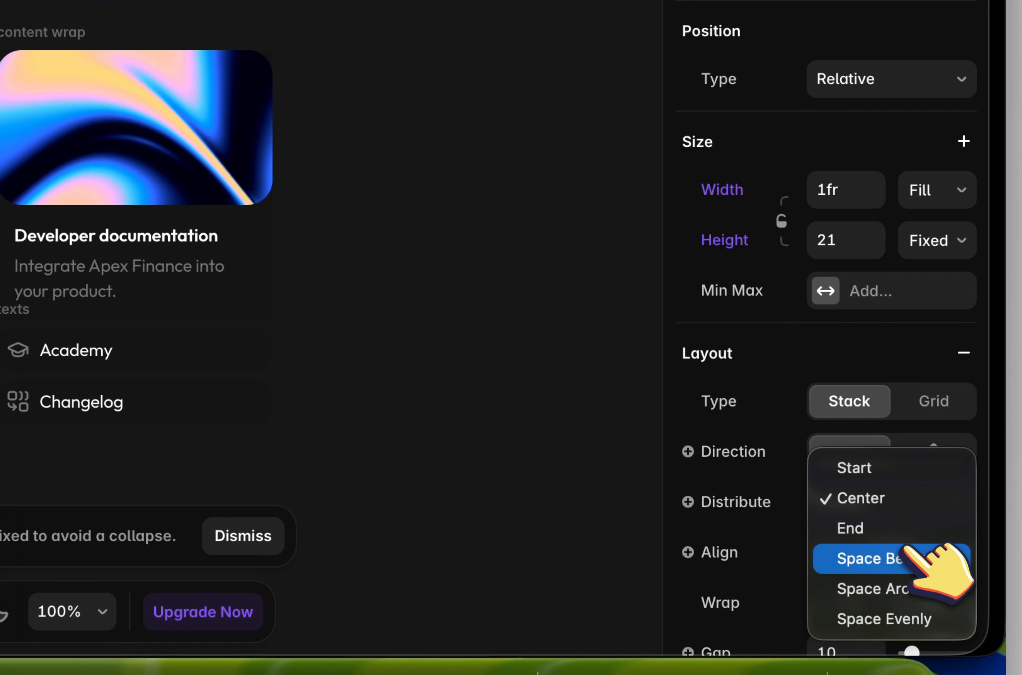
pyautogui.click(905, 553)
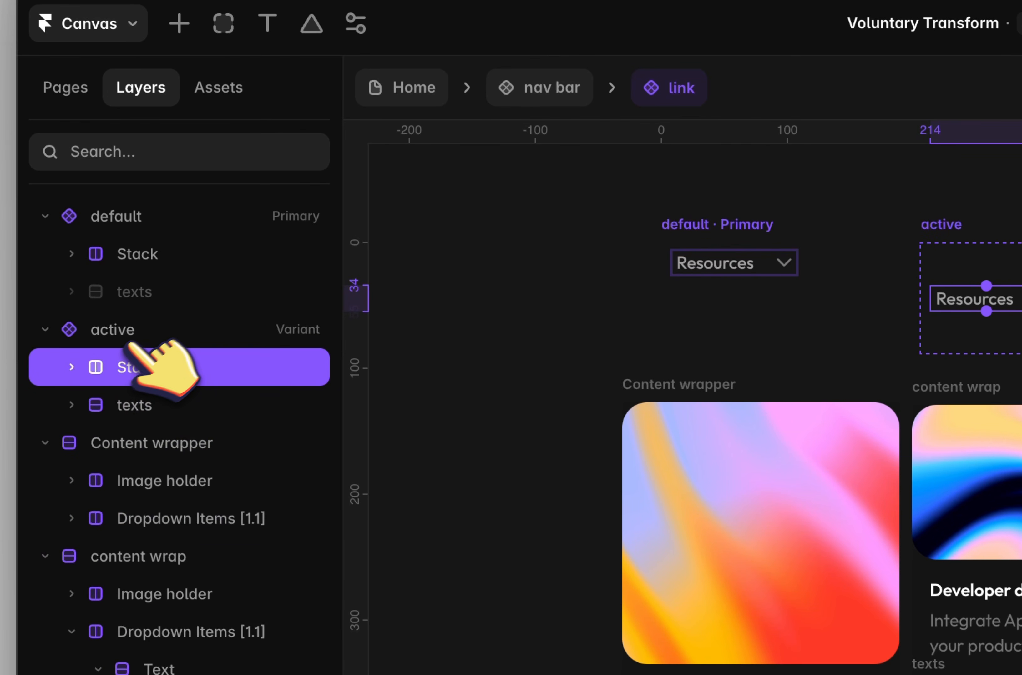
# Set the active variant's stack direction to vertical and its texts frame's width to Fill
pyautogui.click(141, 337)
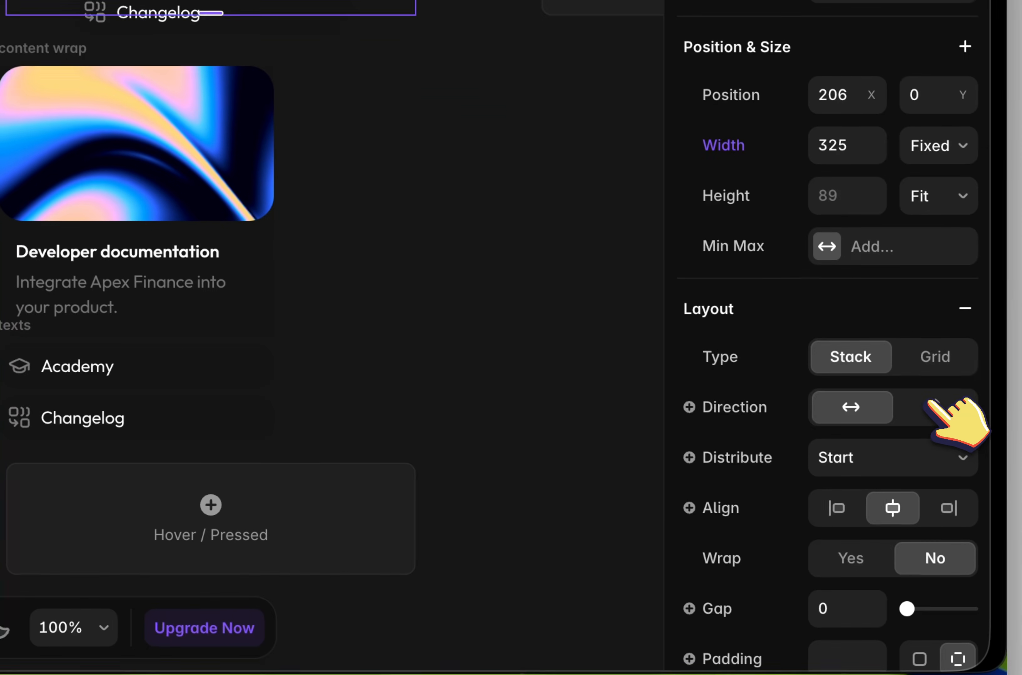
pyautogui.click(932, 406)
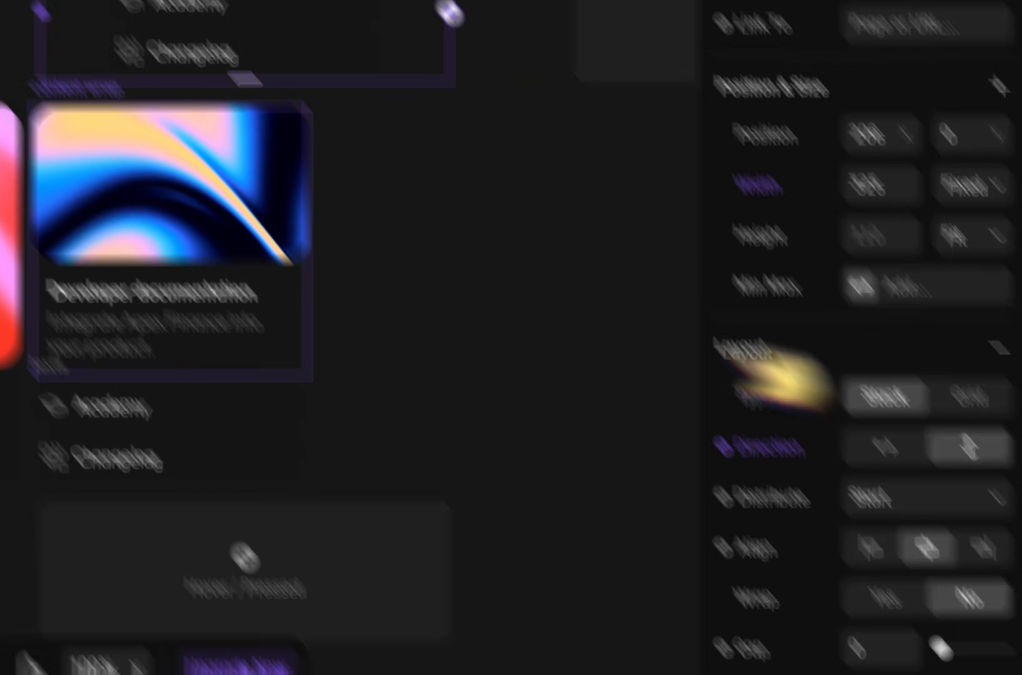
pyautogui.click(197, 28)
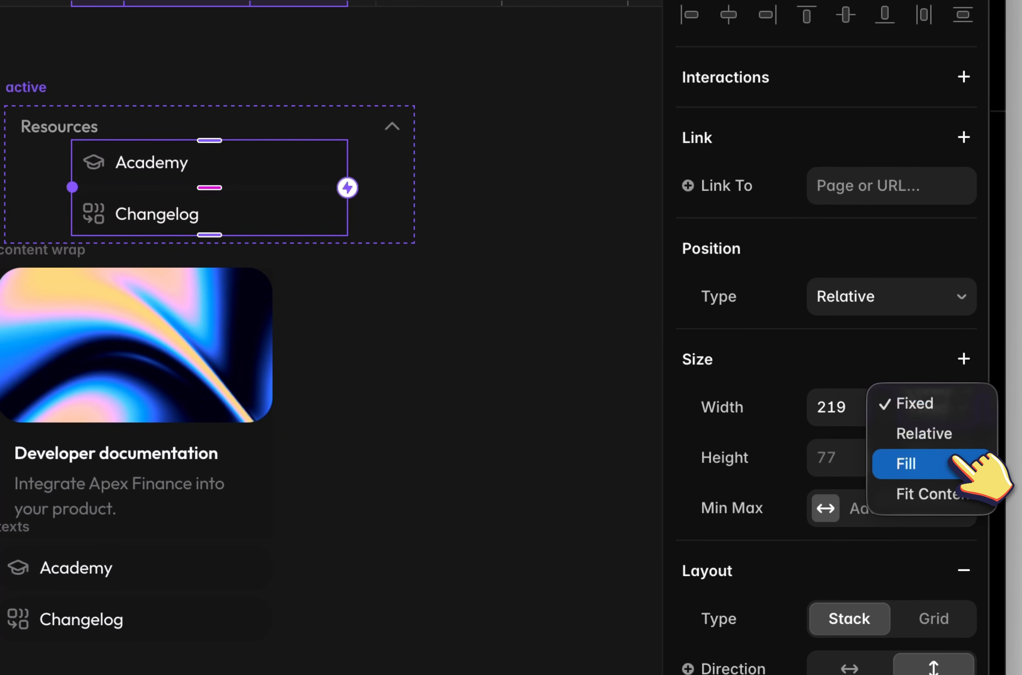
pyautogui.click(950, 456)
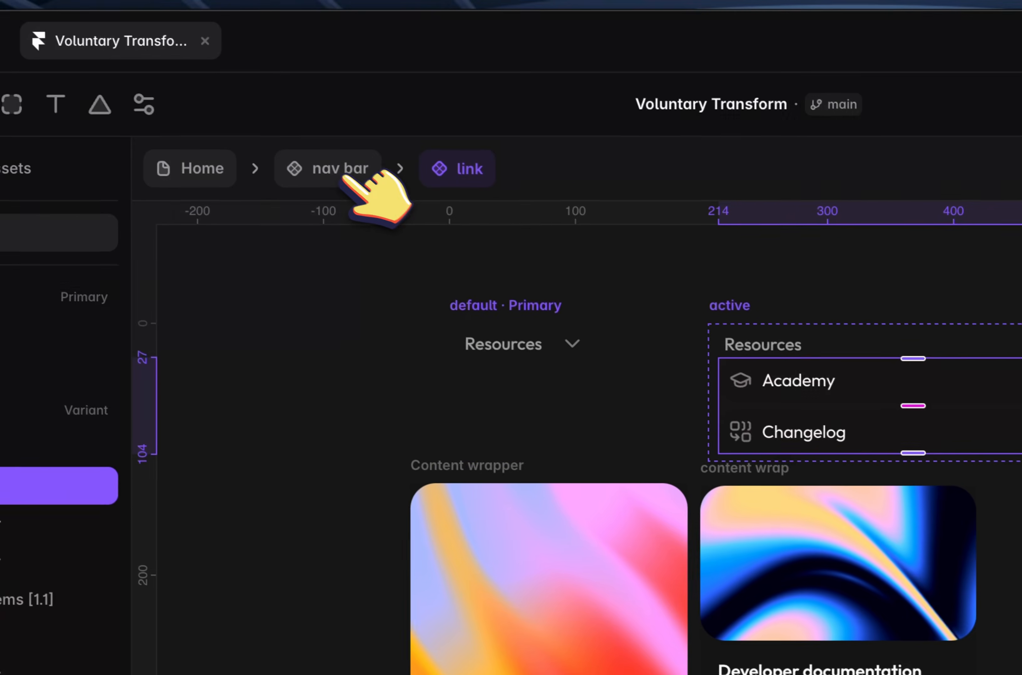
# Return to the nav bar, open the Tablet dropdown's Solutions link component and copy the style of its active variant
pyautogui.click(346, 171)
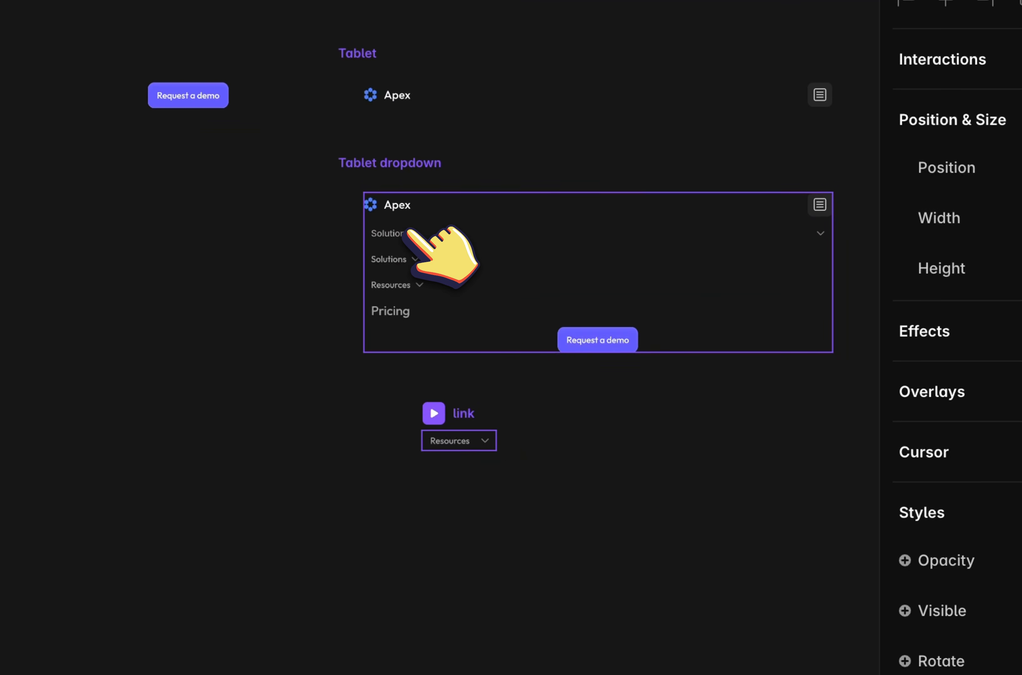
pyautogui.doubleClick(897, 469)
pyautogui.click(501, 330)
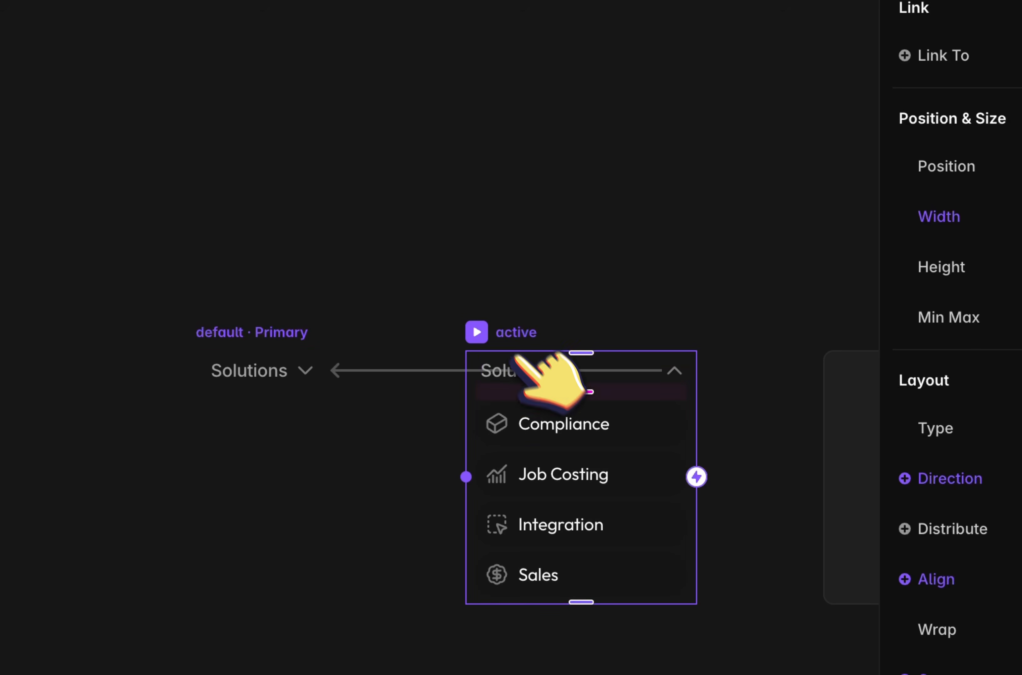
pyautogui.rightClick(527, 327)
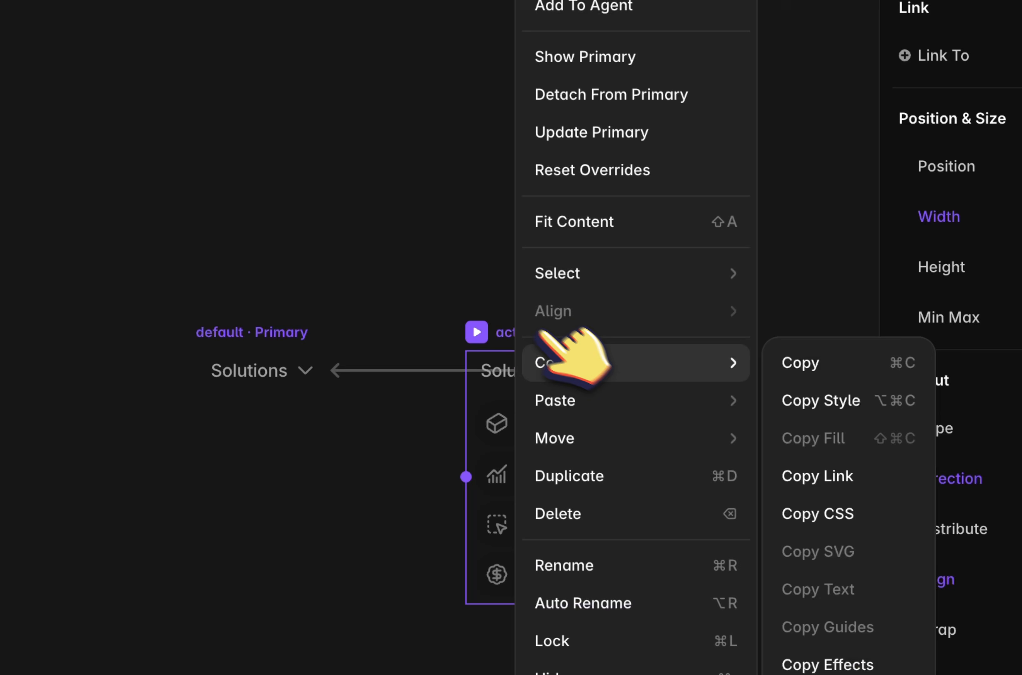
pyautogui.moveTo(605, 368)
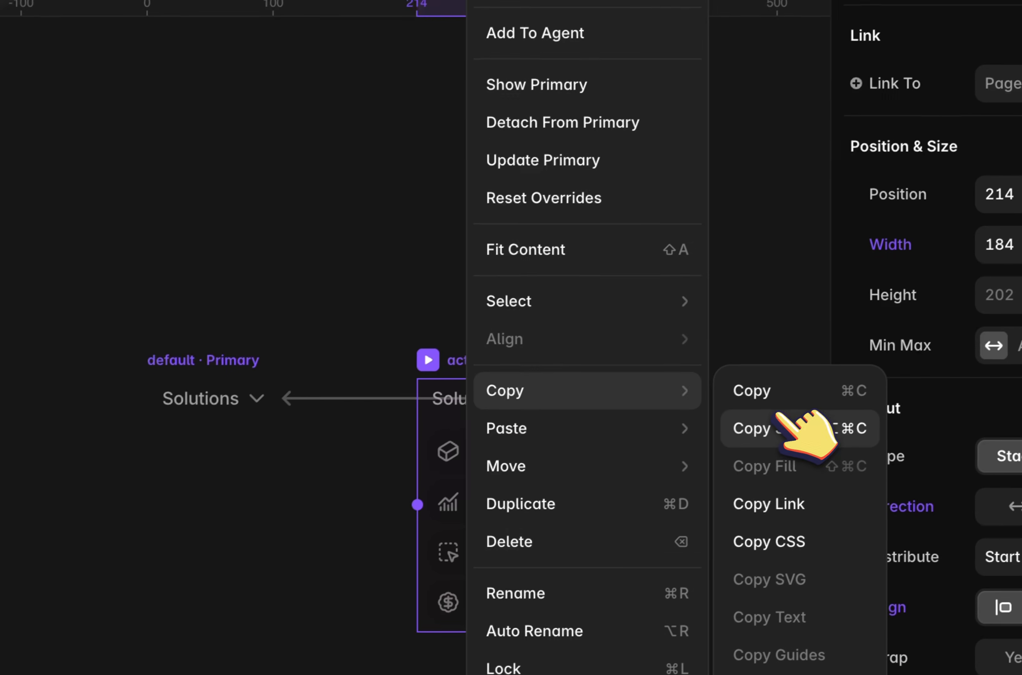
pyautogui.click(779, 428)
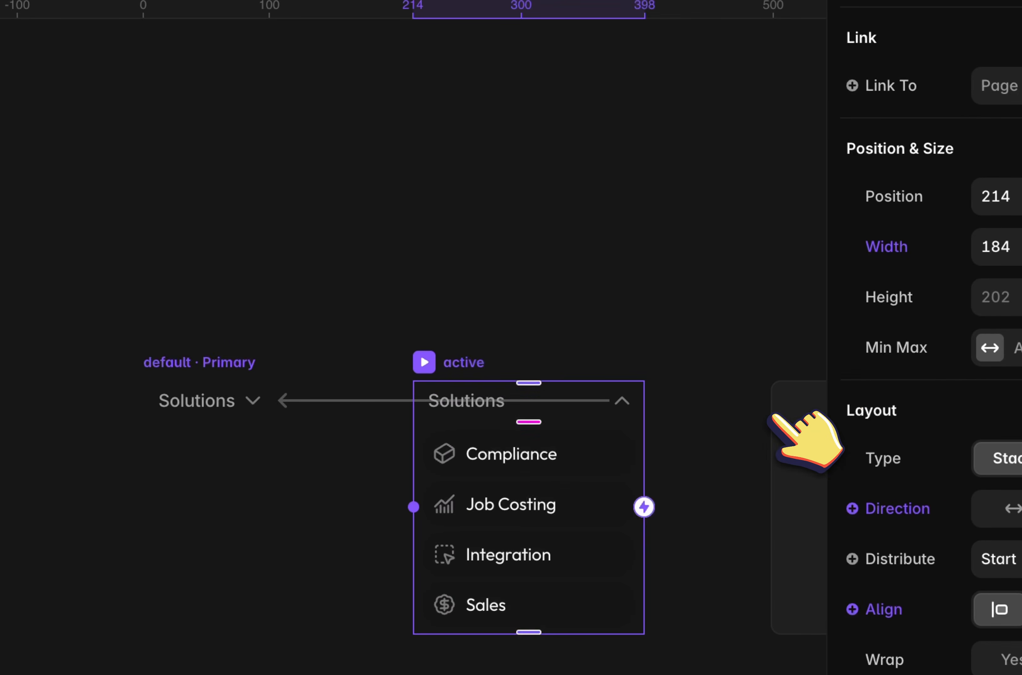
# Reopen the Resources link component from the nav bar and paste the copied style onto its active variant
pyautogui.click(322, 206)
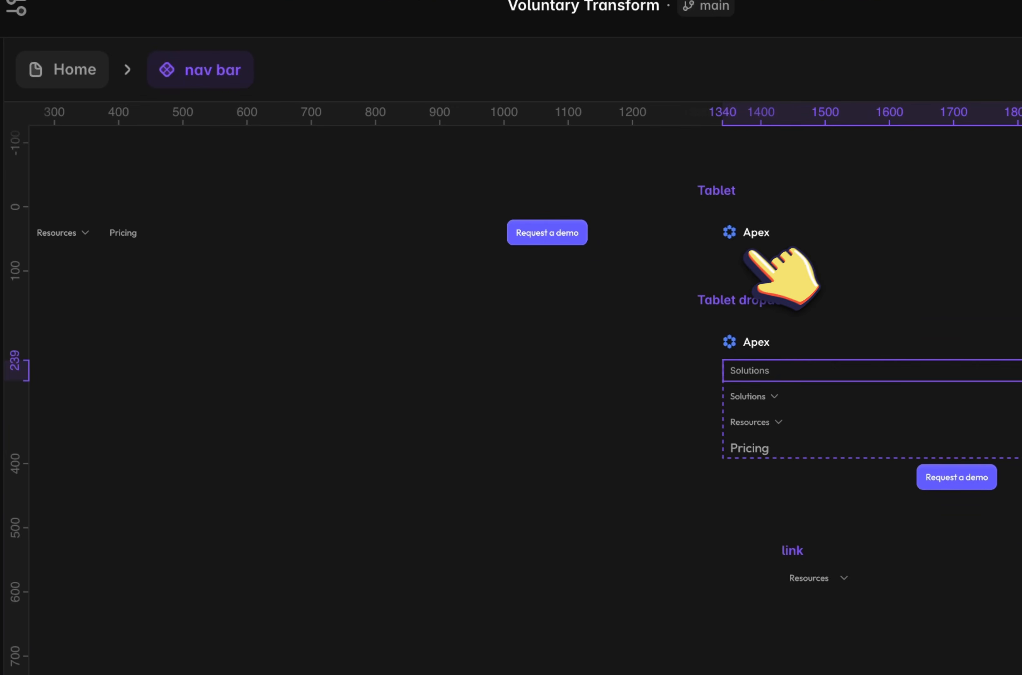
pyautogui.hscroll(10, 783, 328)
pyautogui.click(285, 634)
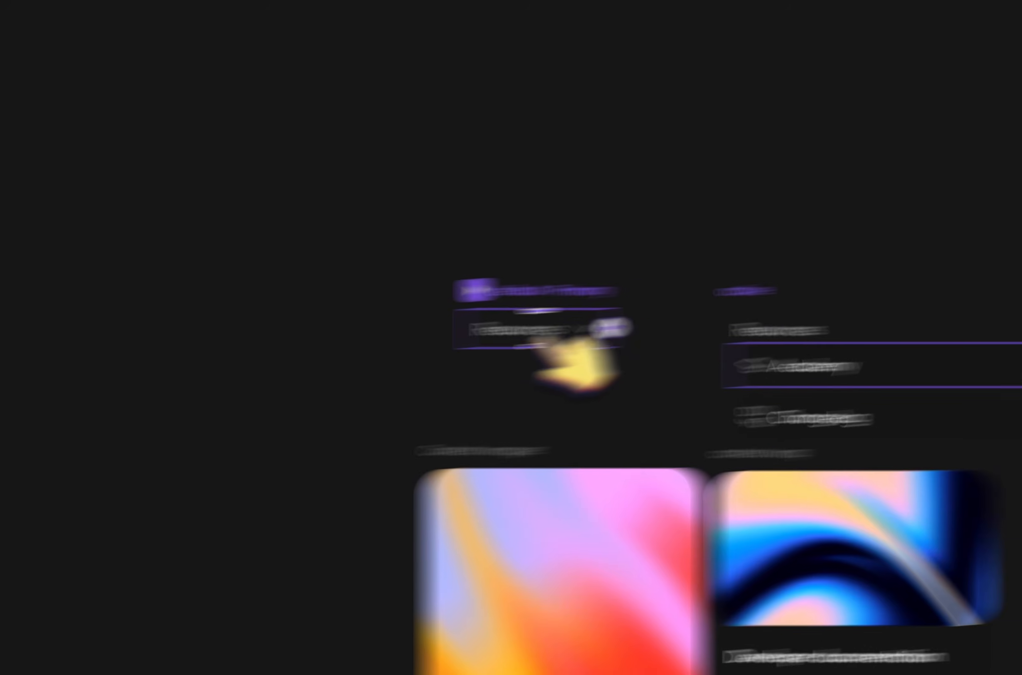
pyautogui.rightClick(484, 315)
pyautogui.moveTo(565, 379)
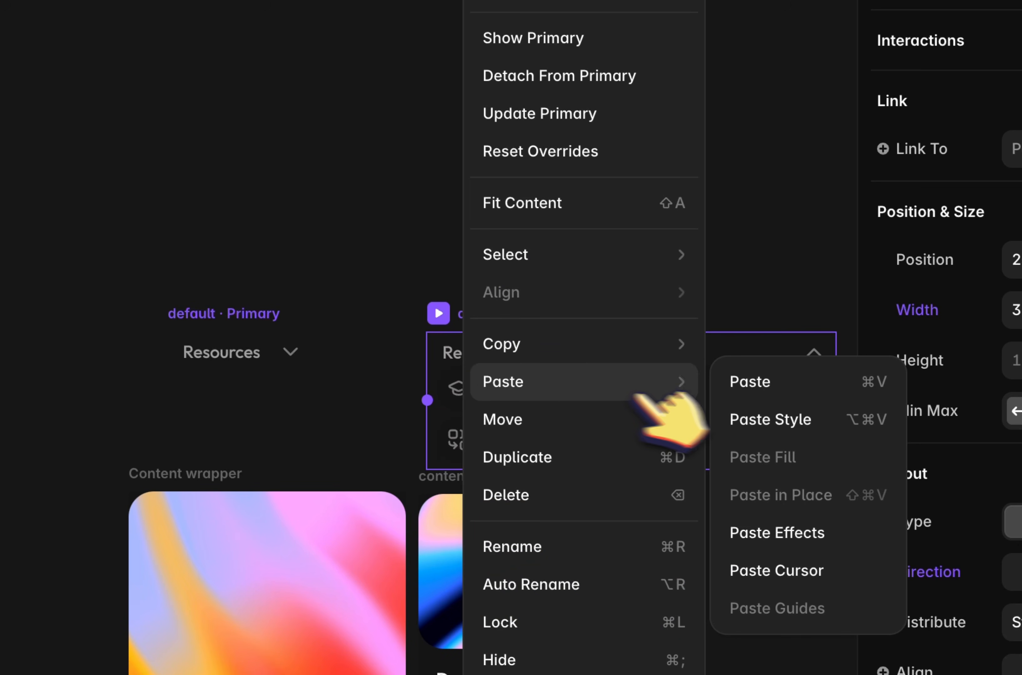
pyautogui.click(777, 422)
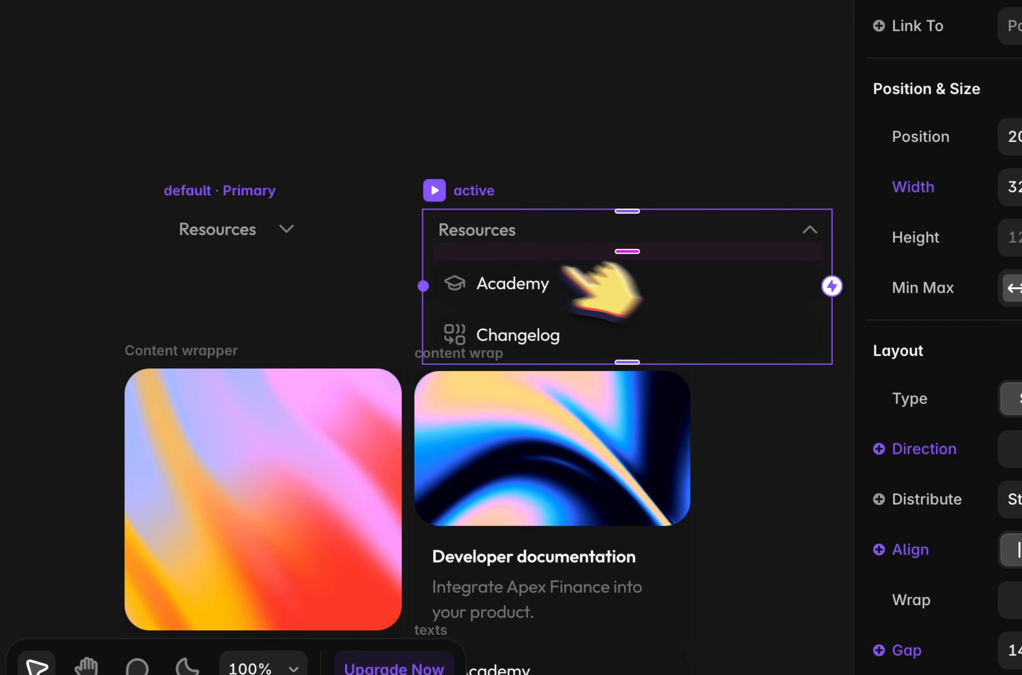
# Copy the Developer documentation text item into the active variant's list, placing it between Academy and Changelog
pyautogui.hscroll(4, 492, 380)
pyautogui.scroll(-1, 492, 380)
pyautogui.scroll(-2, 334, 264)
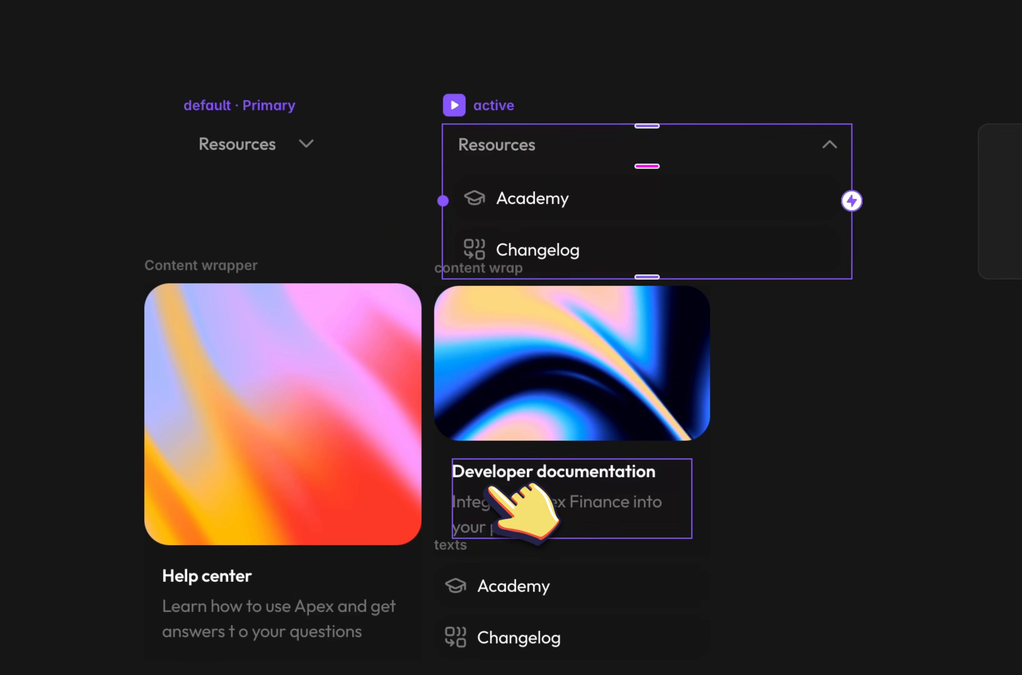
pyautogui.click(489, 487)
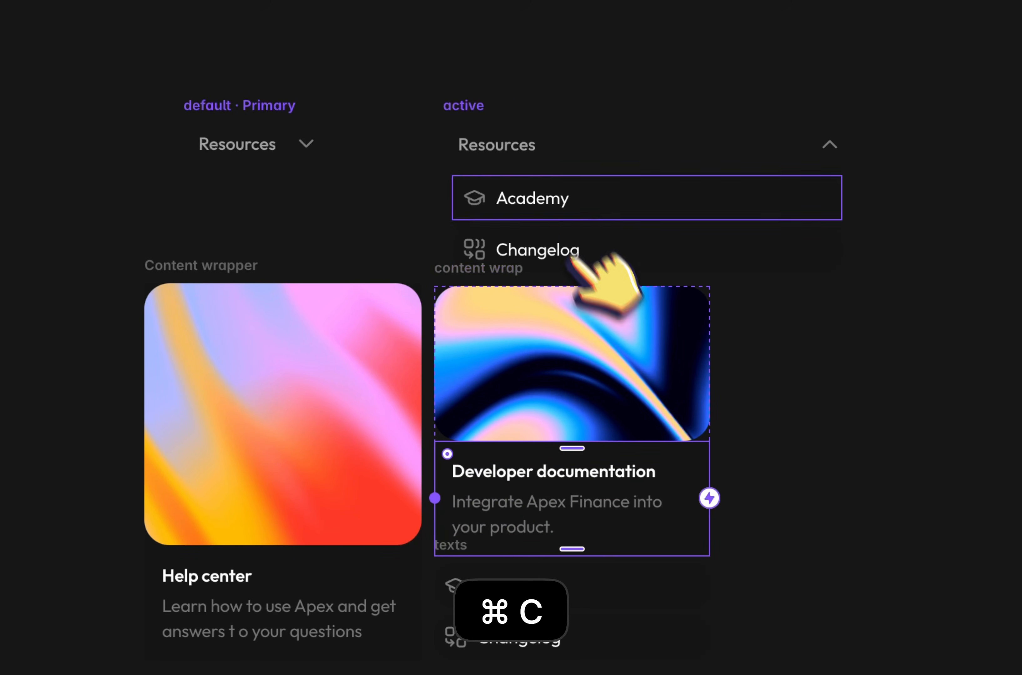
pyautogui.click(484, 210)
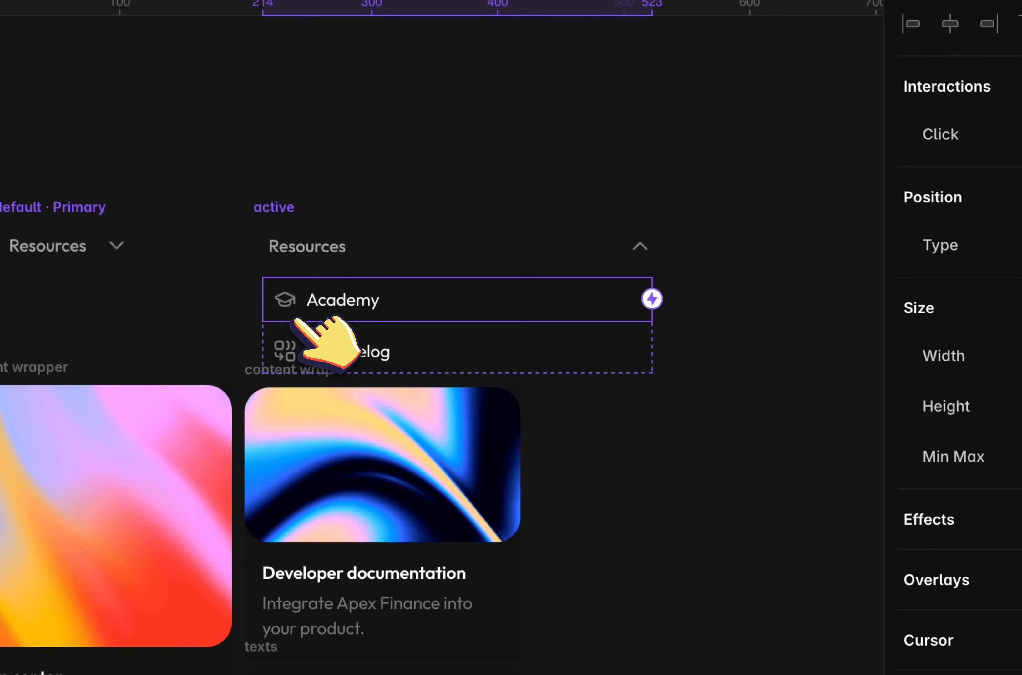
pyautogui.press('Up')
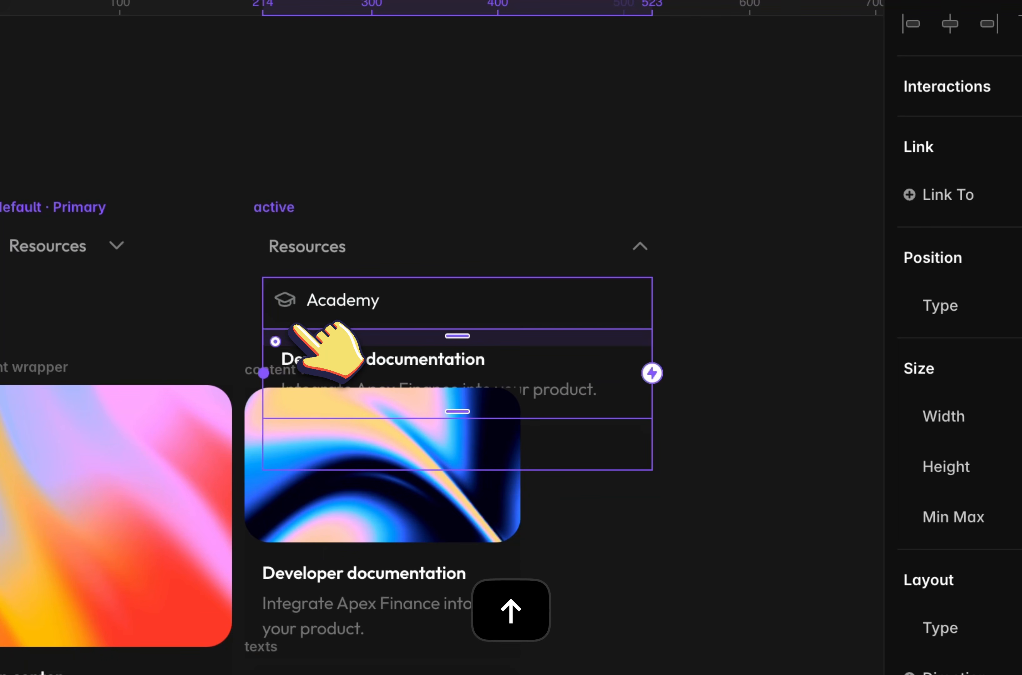
# Set the inserted Developer documentation item's width to Fill and its padding to 8
pyautogui.scroll(3, 293, 326)
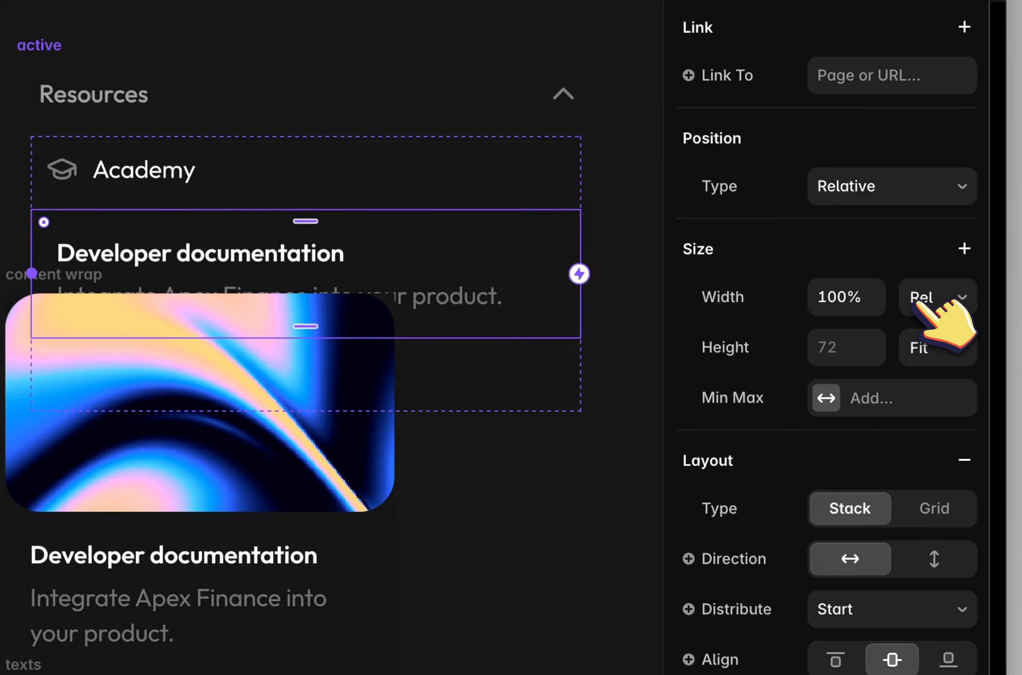
pyautogui.click(930, 297)
pyautogui.click(917, 327)
pyautogui.scroll(-10, 919, 333)
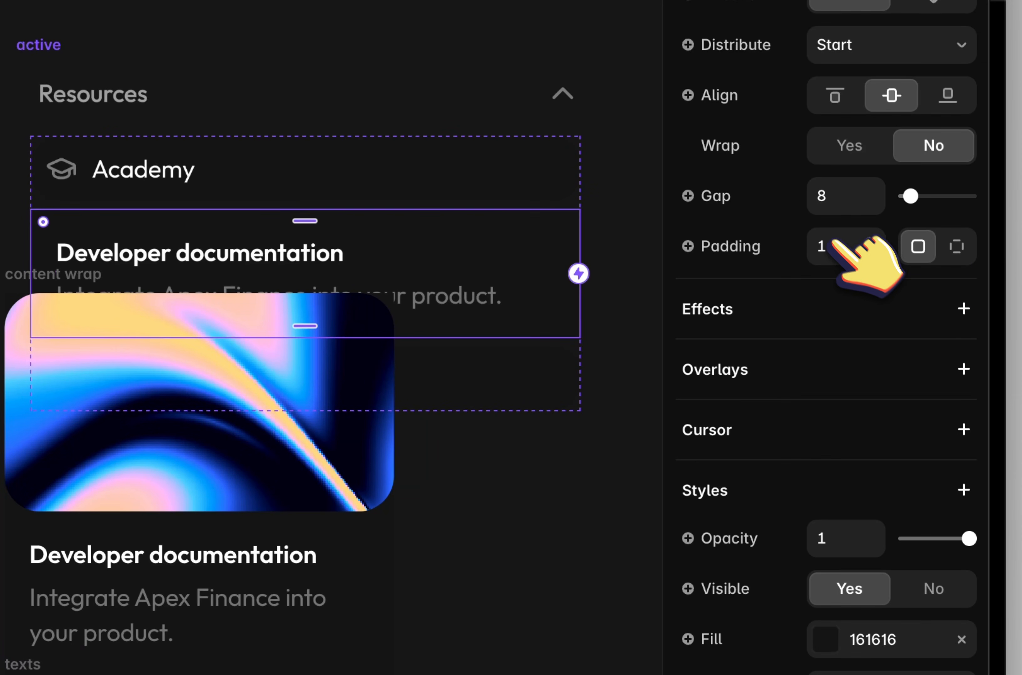
pyautogui.write('8')
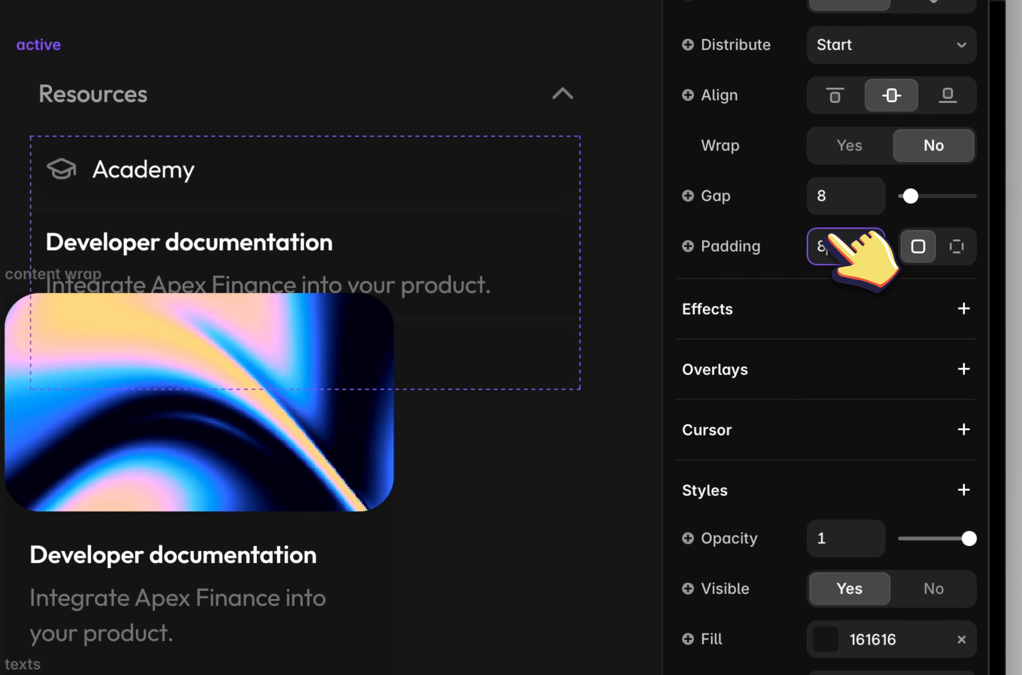
# Copy the Help center text item and move the Content wrapper and content wrap cards down, clear of the active variant
pyautogui.scroll(-3, 397, 217)
pyautogui.click(432, 477)
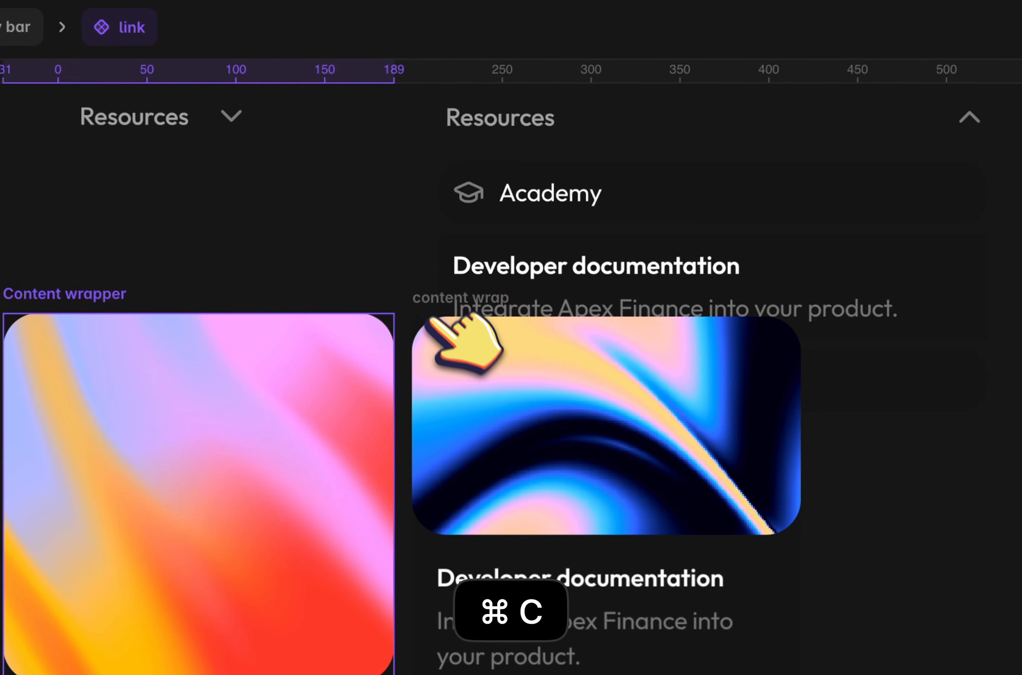
pyautogui.click(713, 29)
pyautogui.click(190, 198)
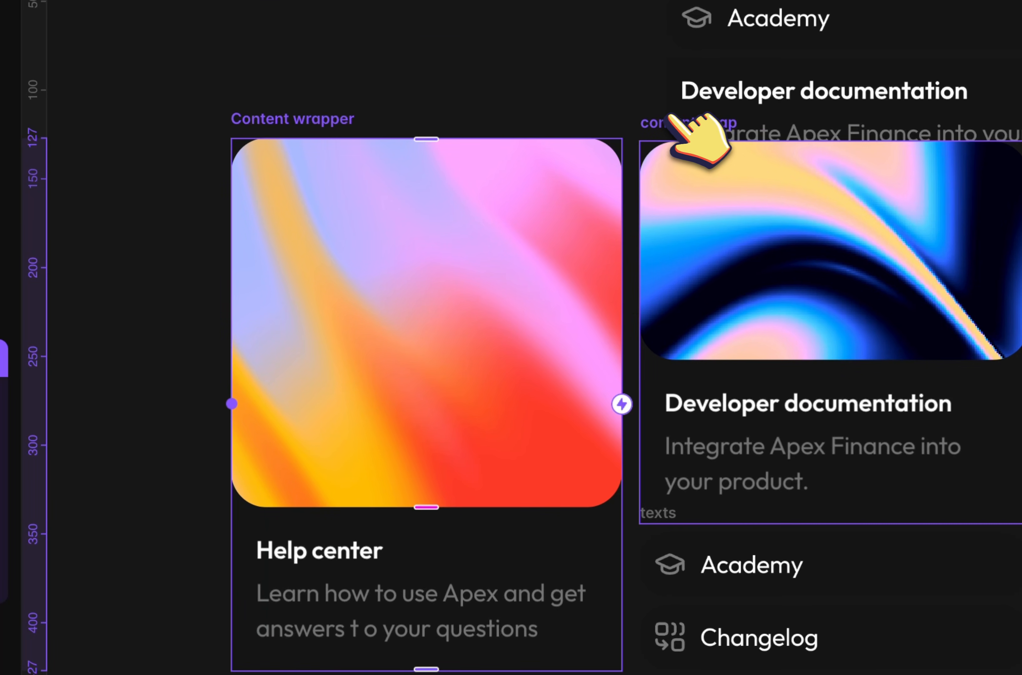
pyautogui.keyDown('shift'); pyautogui.click(570, 200); pyautogui.keyUp('shift')
pyautogui.moveTo(570, 201); pyautogui.dragTo(565, 571)
pyautogui.scroll(2, 565, 392)
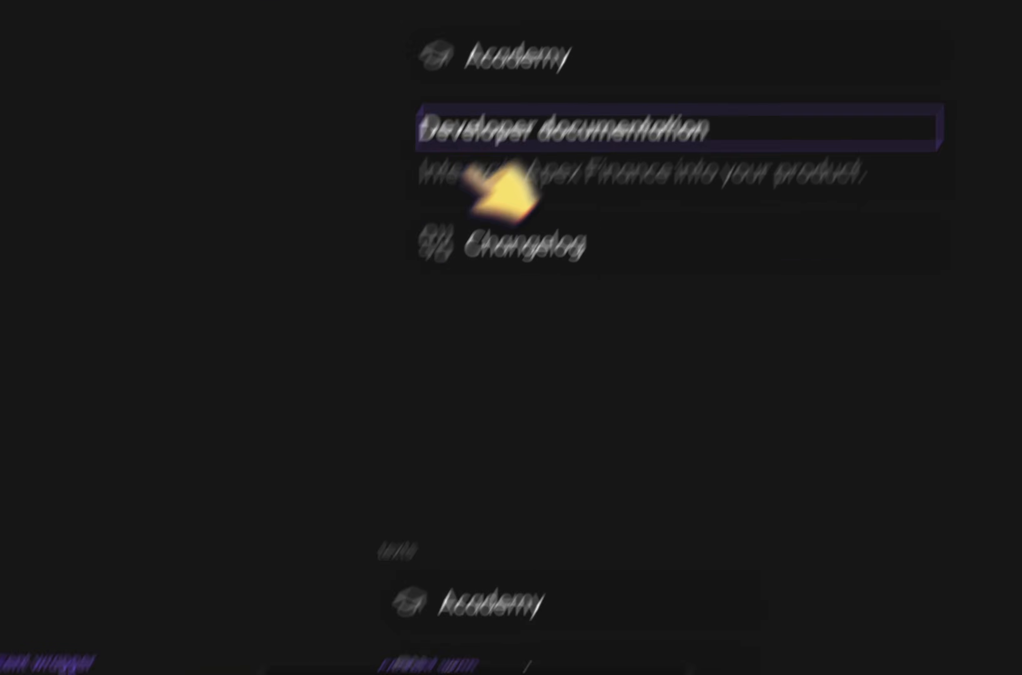
# Move Developer documentation above Academy in the active variant's list and paste the Help center item at the top
pyautogui.click(312, 323)
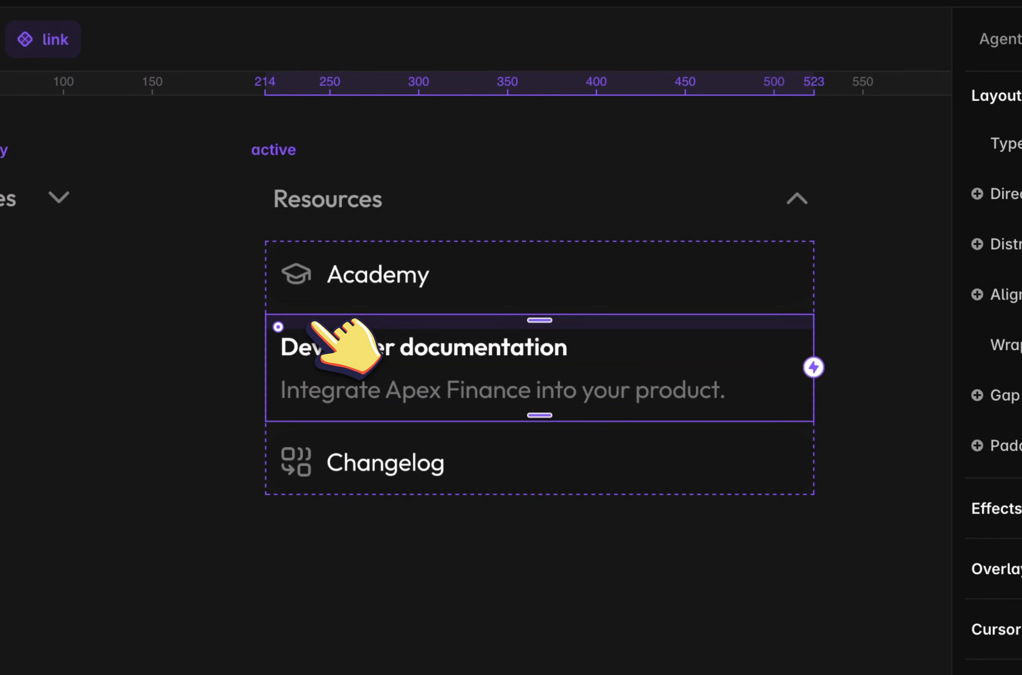
pyautogui.press('Up')
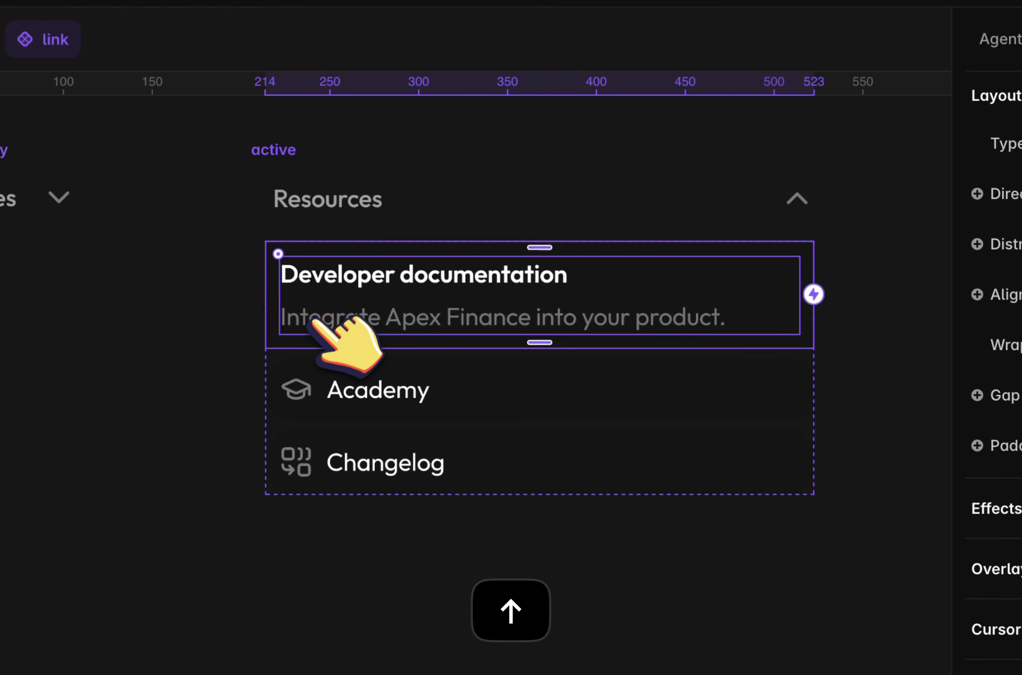
pyautogui.press('Escape')
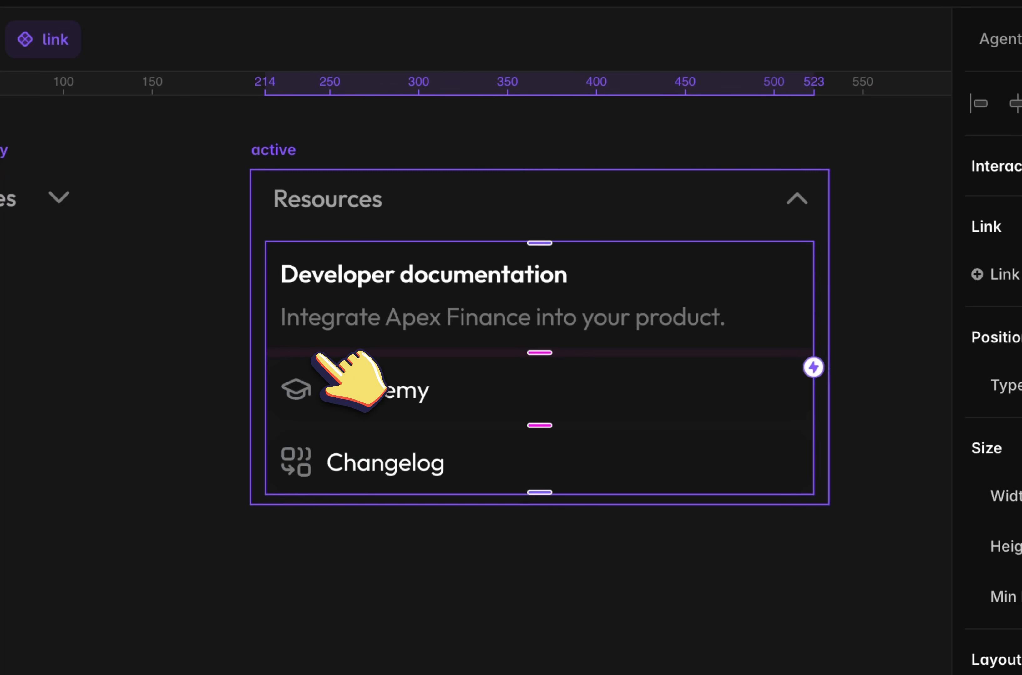
pyautogui.press('super+v')
pyautogui.press('Up')
pyautogui.press('Up')
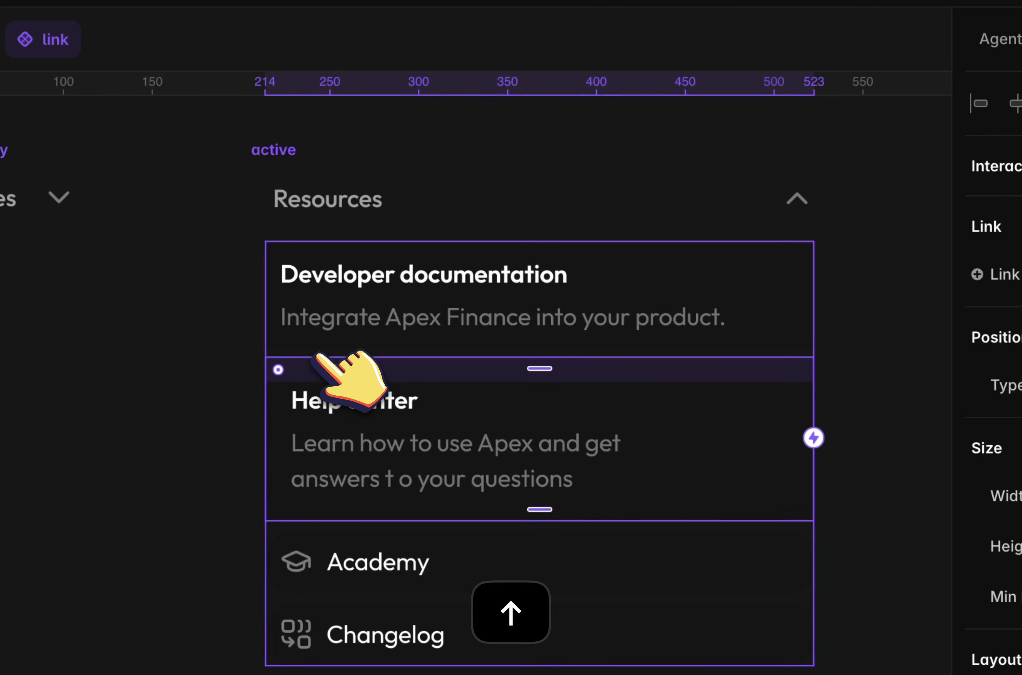
pyautogui.press('Up')
# Set the pasted Help center item's padding to 8
pyautogui.scroll(-5, 764, 520)
pyautogui.click(844, 400)
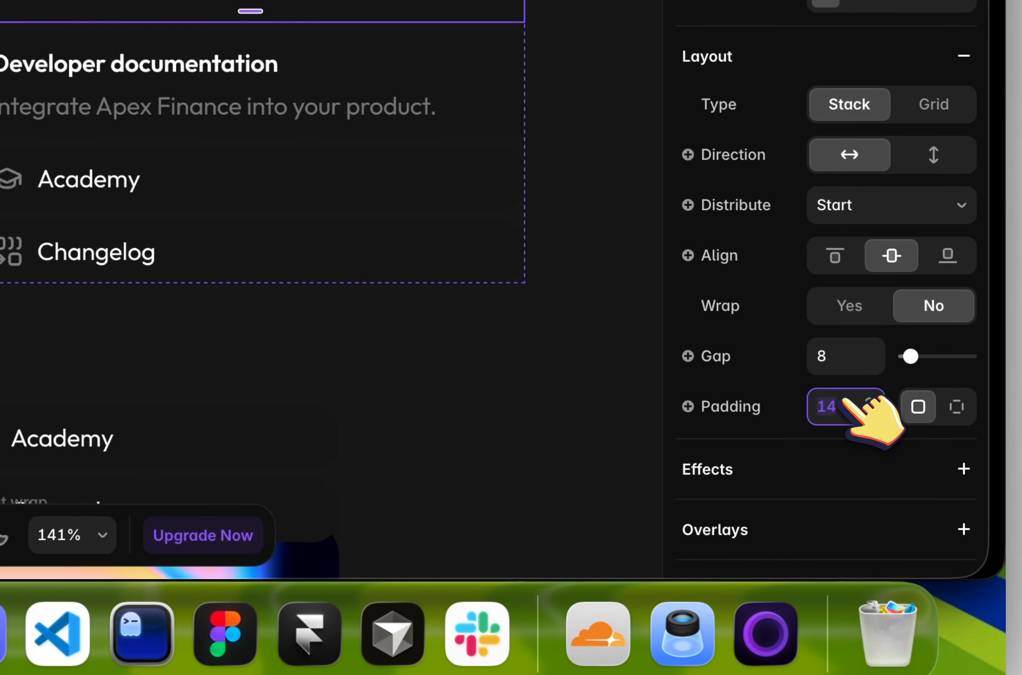
pyautogui.write('8')
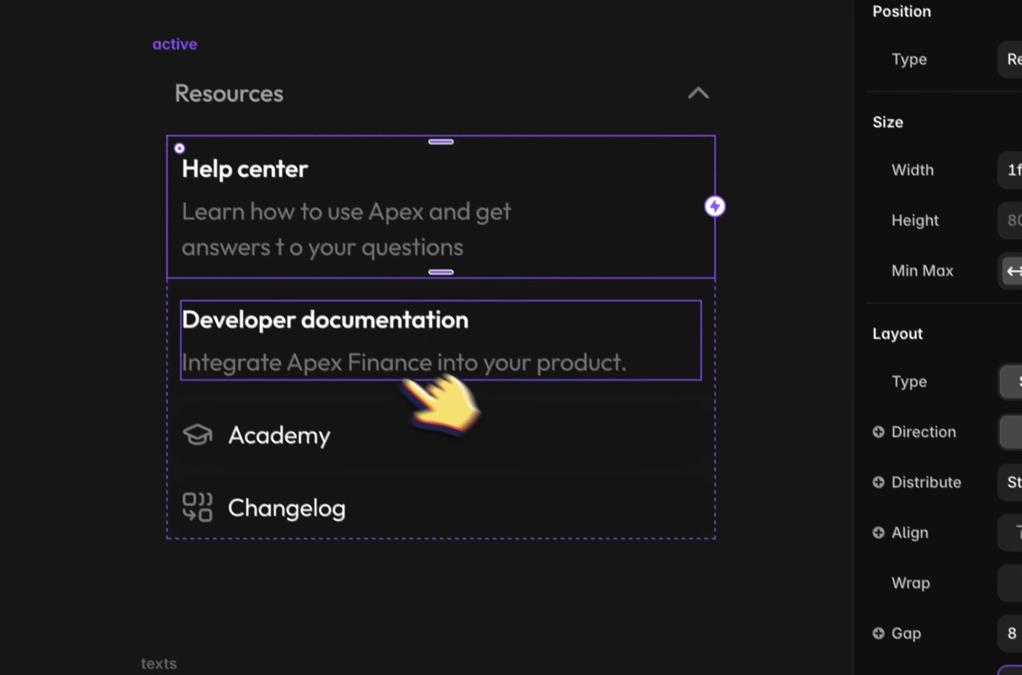
# Set the Help center and Developer documentation text elements to Fill width and their two titles to Medium weight
pyautogui.click(346, 221)
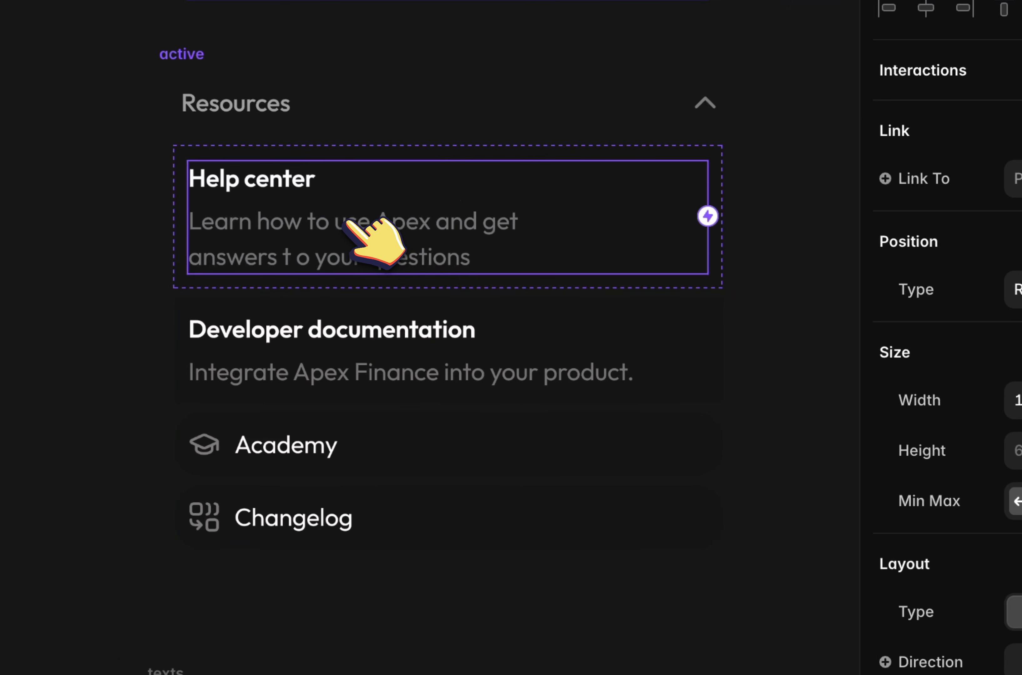
pyautogui.click(346, 221)
pyautogui.keyDown('shift'); pyautogui.click(404, 428); pyautogui.keyUp('shift')
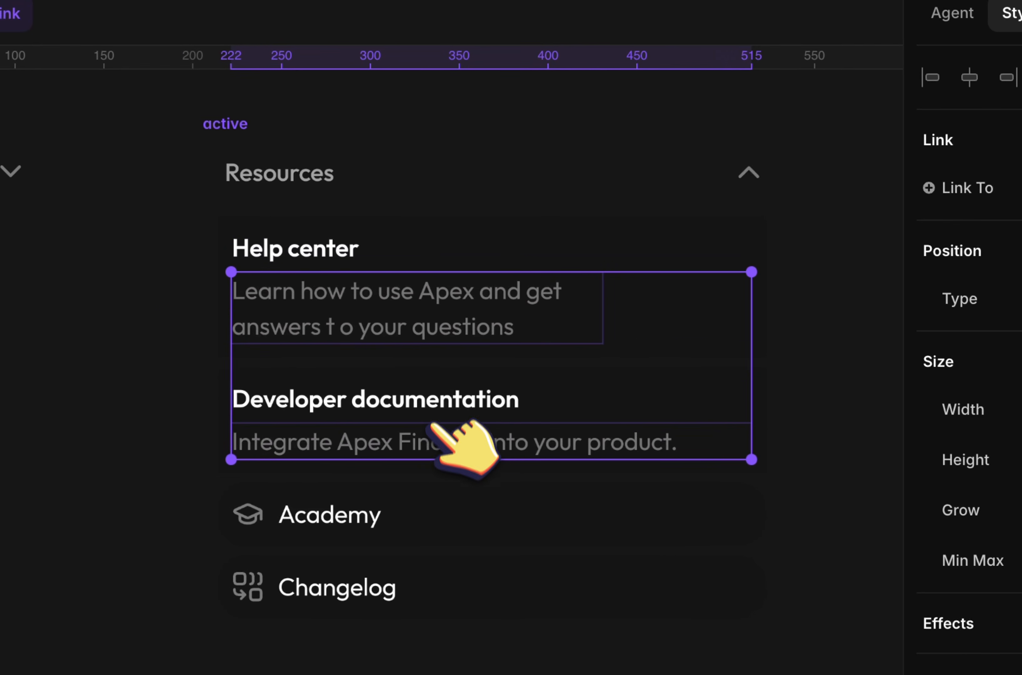
pyautogui.keyDown('shift'); pyautogui.click(385, 412); pyautogui.keyUp('shift')
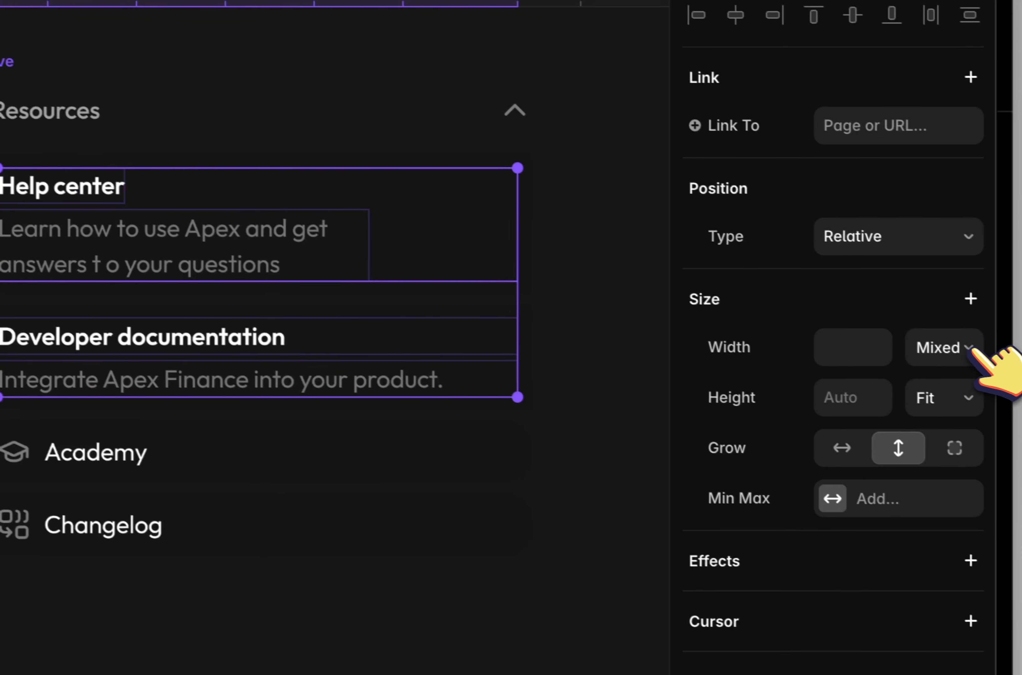
pyautogui.click(965, 345)
pyautogui.click(912, 441)
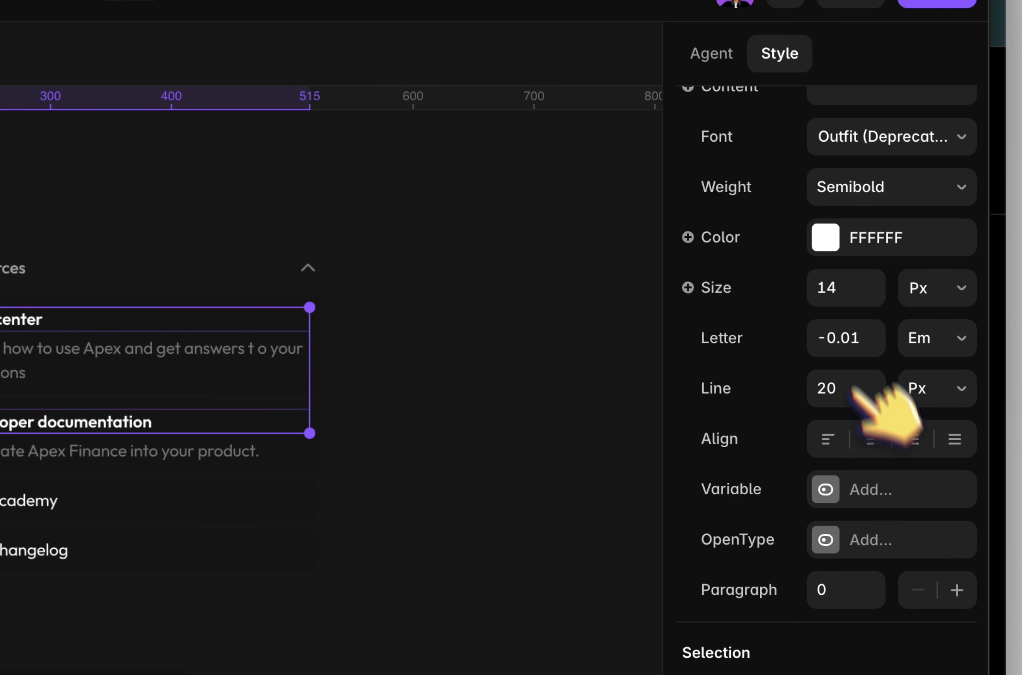
pyautogui.click(875, 189)
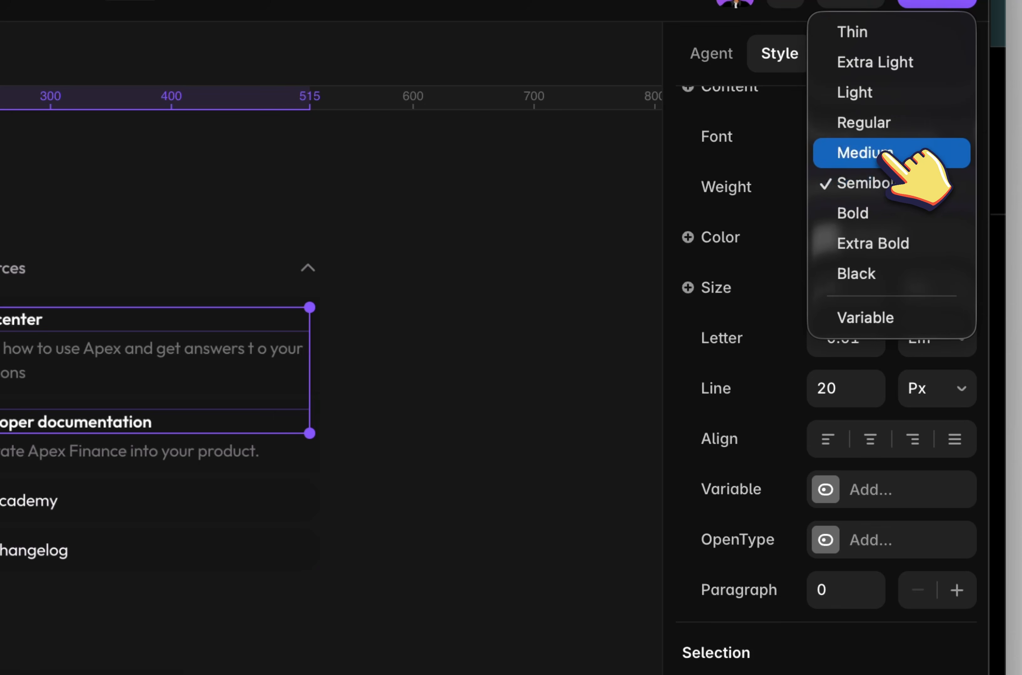
pyautogui.click(886, 180)
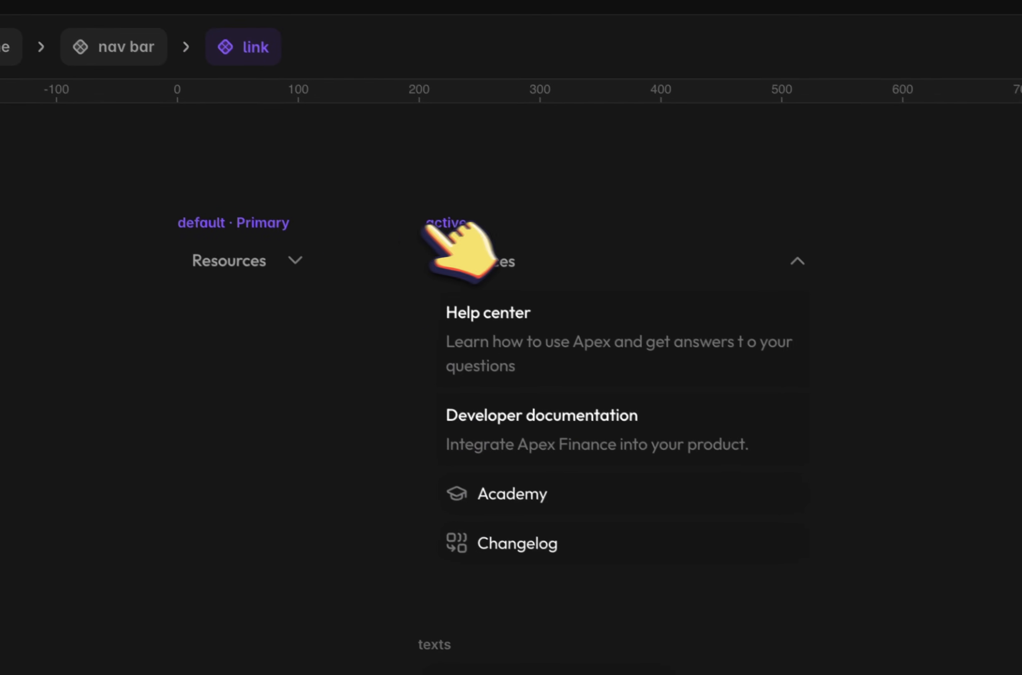
# Delete the Overlay attached to the chevron in the default variant
pyautogui.click(349, 150)
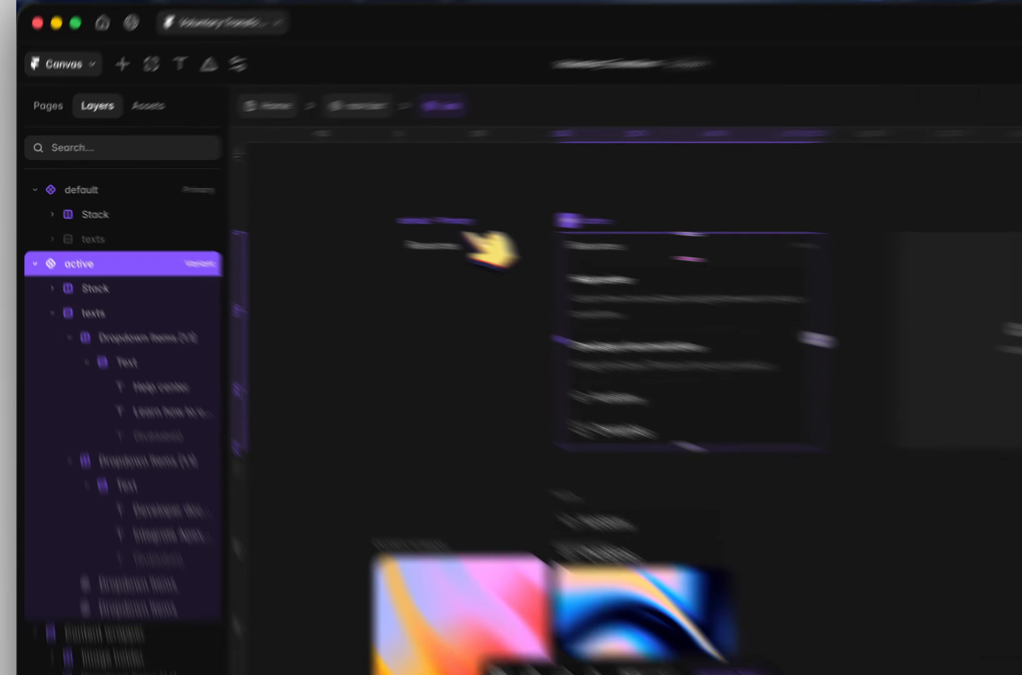
pyautogui.click(382, 231)
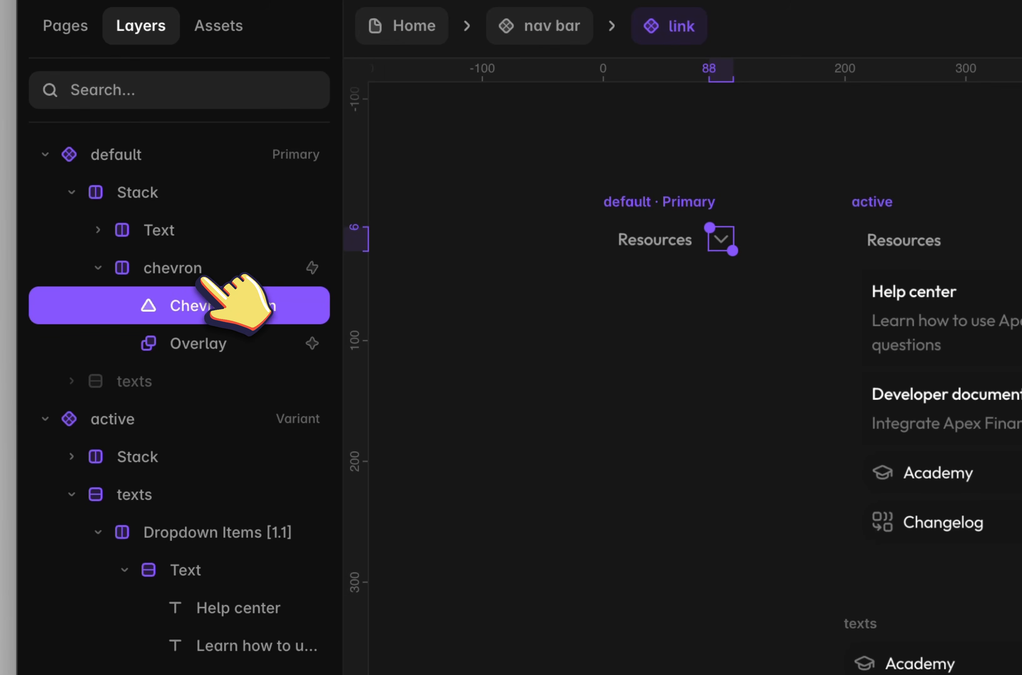
pyautogui.click(200, 276)
pyautogui.click(201, 329)
pyautogui.press('BackSpace')
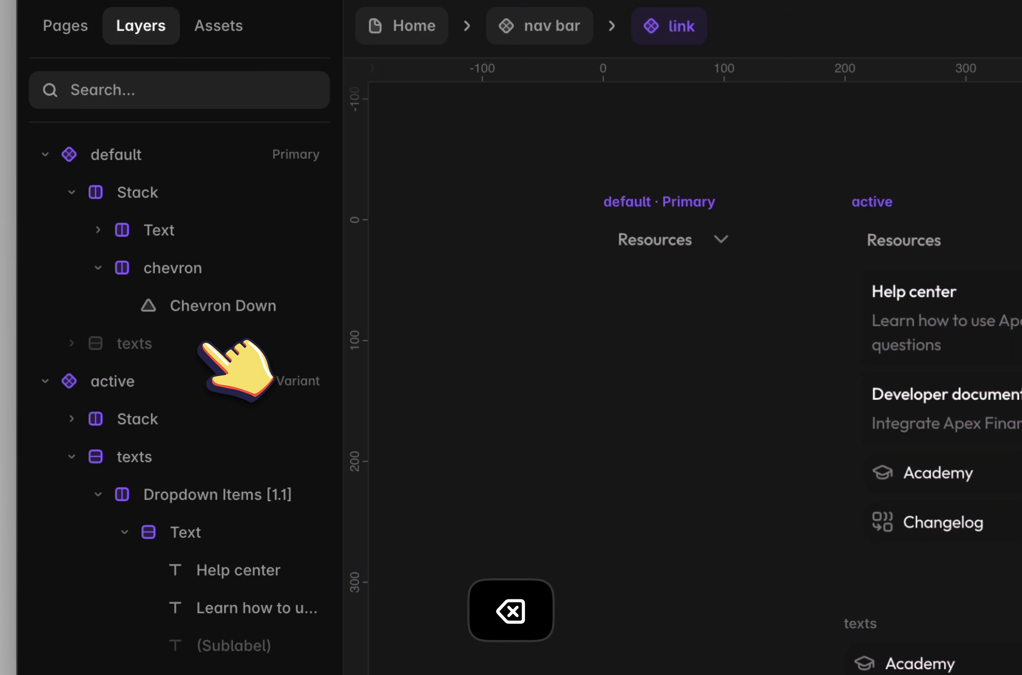
# Add a click interaction to the default variant's chevron that sets the variant to active
pyautogui.click(223, 239)
pyautogui.click(215, 264)
pyautogui.click(193, 381)
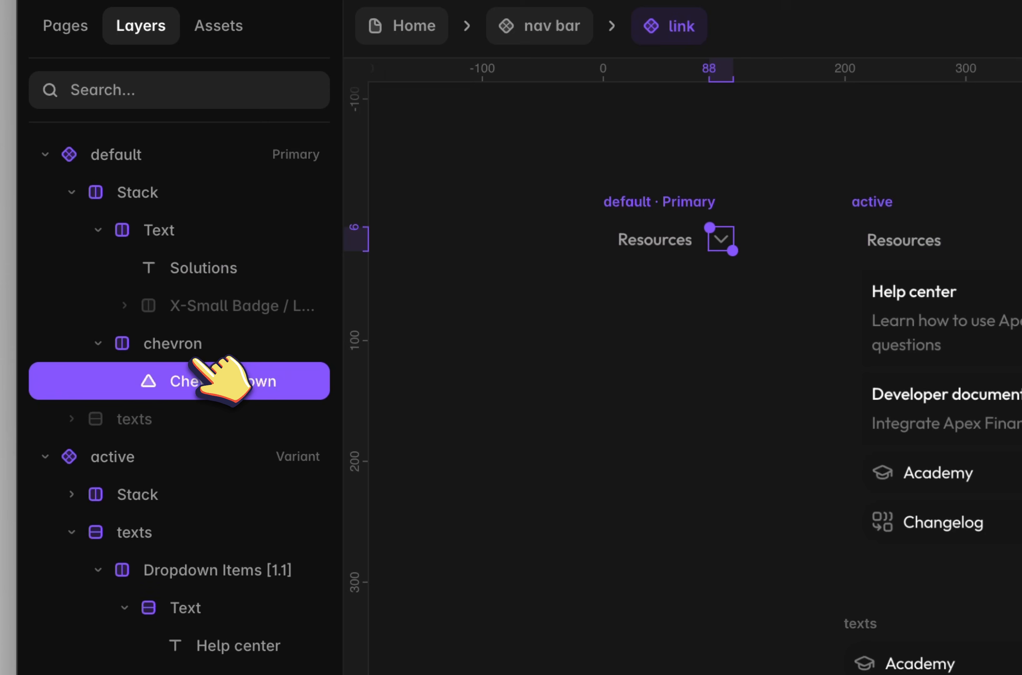
pyautogui.click(201, 343)
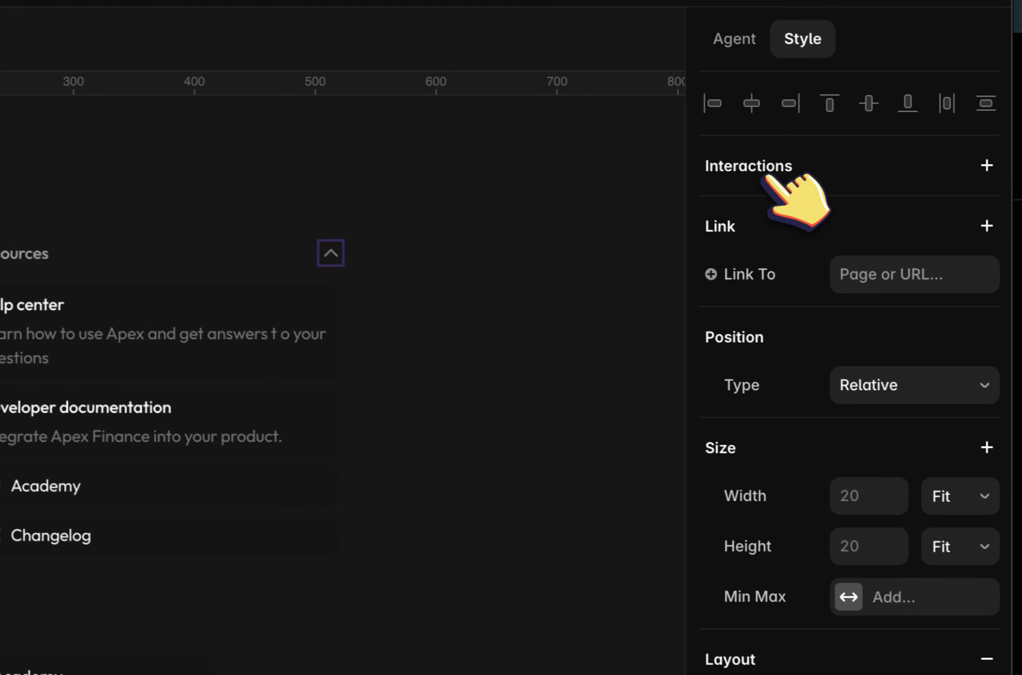
pyautogui.click(767, 172)
pyautogui.click(784, 219)
pyautogui.click(599, 423)
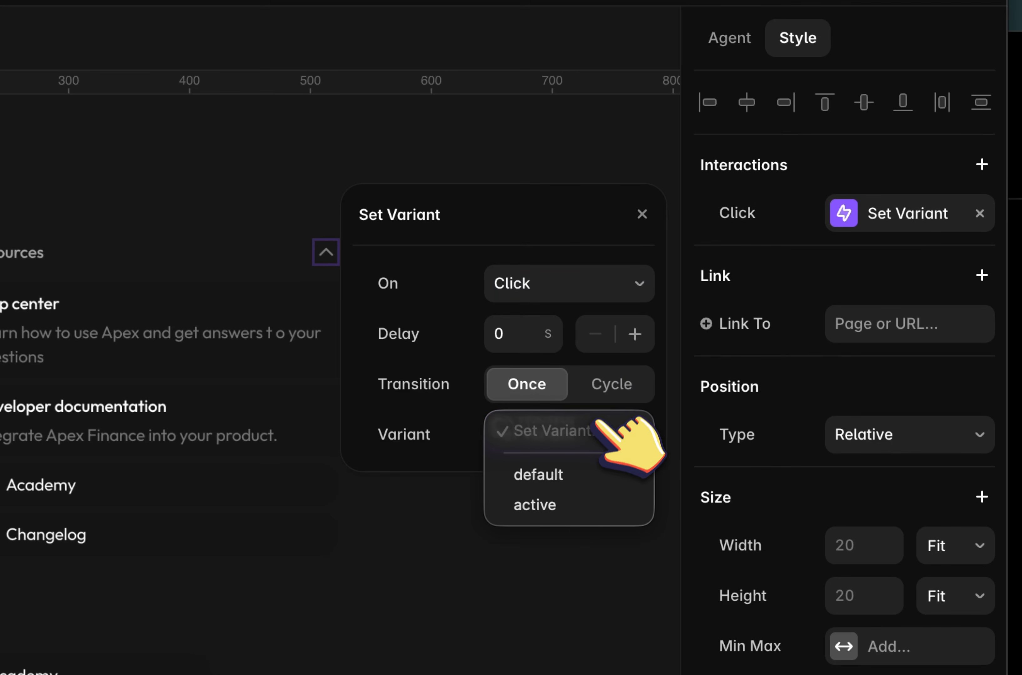
pyautogui.click(581, 495)
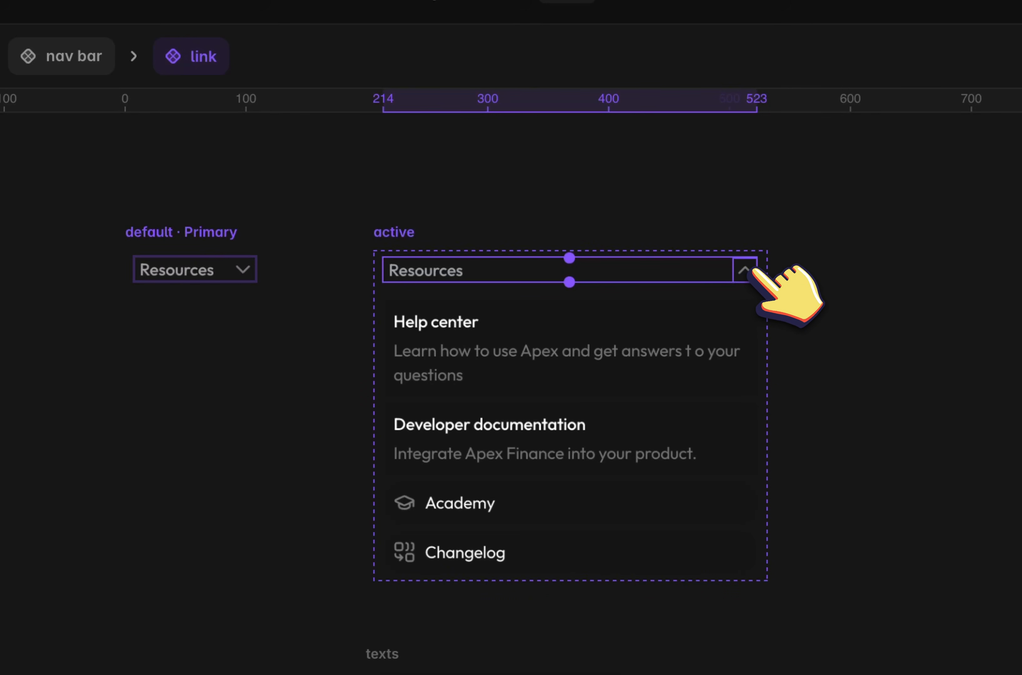
# Change the target of the active variant's chevron click interaction to the default variant
pyautogui.click(744, 270)
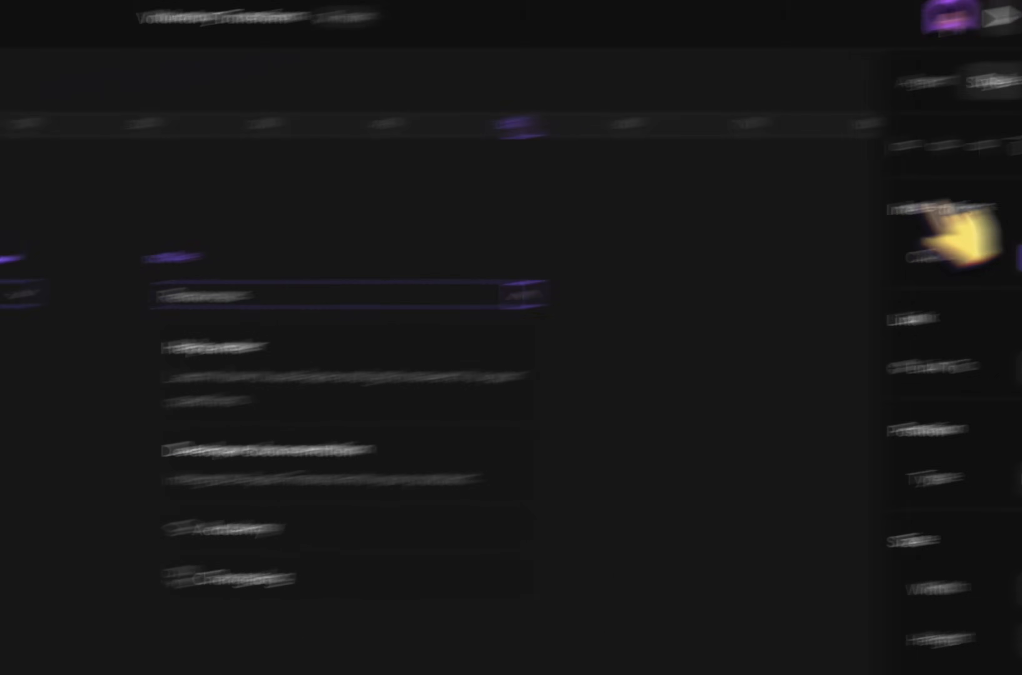
pyautogui.click(825, 281)
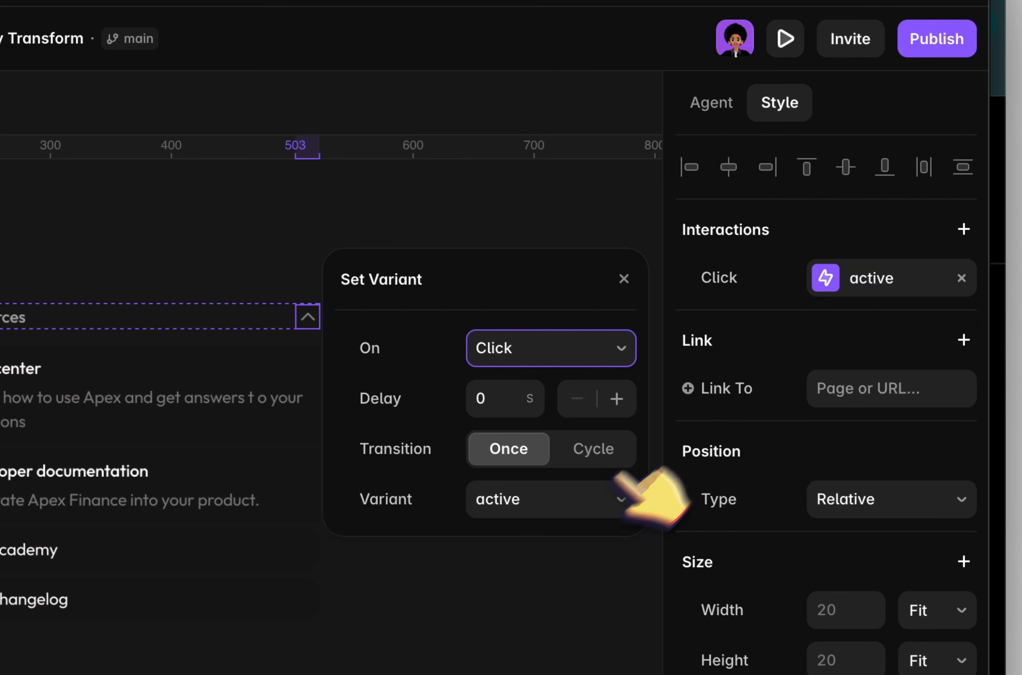
pyautogui.click(575, 504)
pyautogui.click(556, 463)
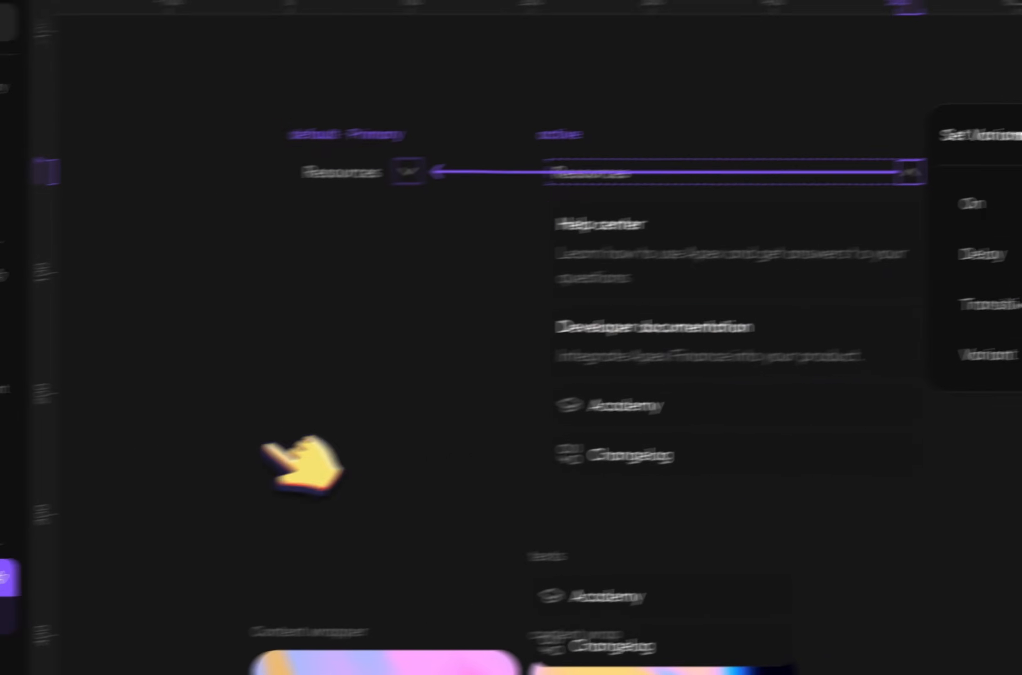
pyautogui.click(417, 323)
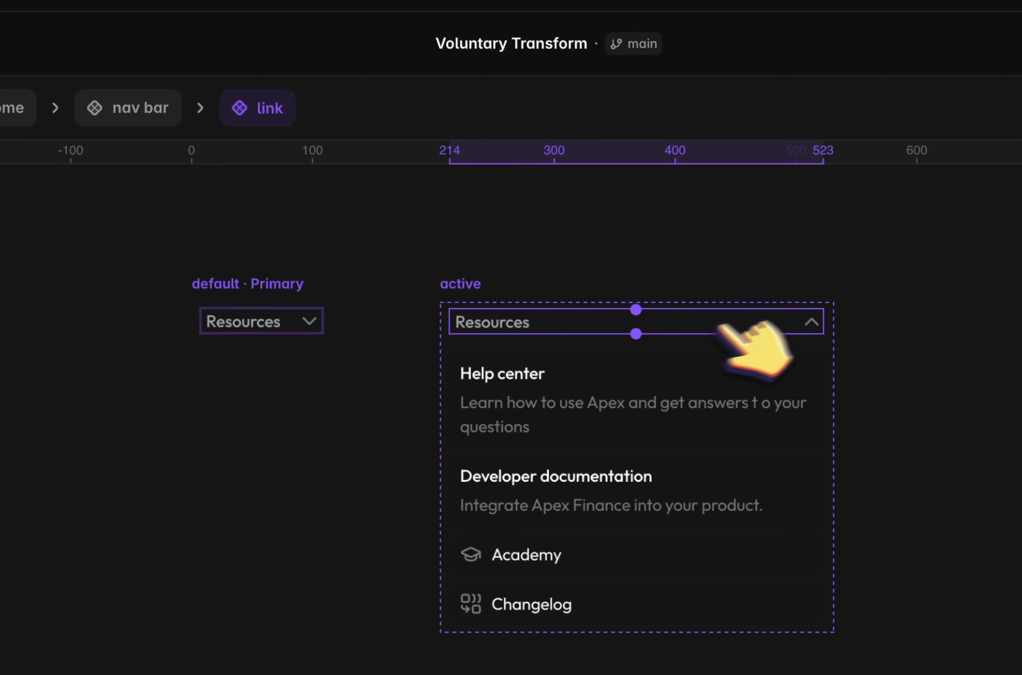
pyautogui.doubleClick(275, 313)
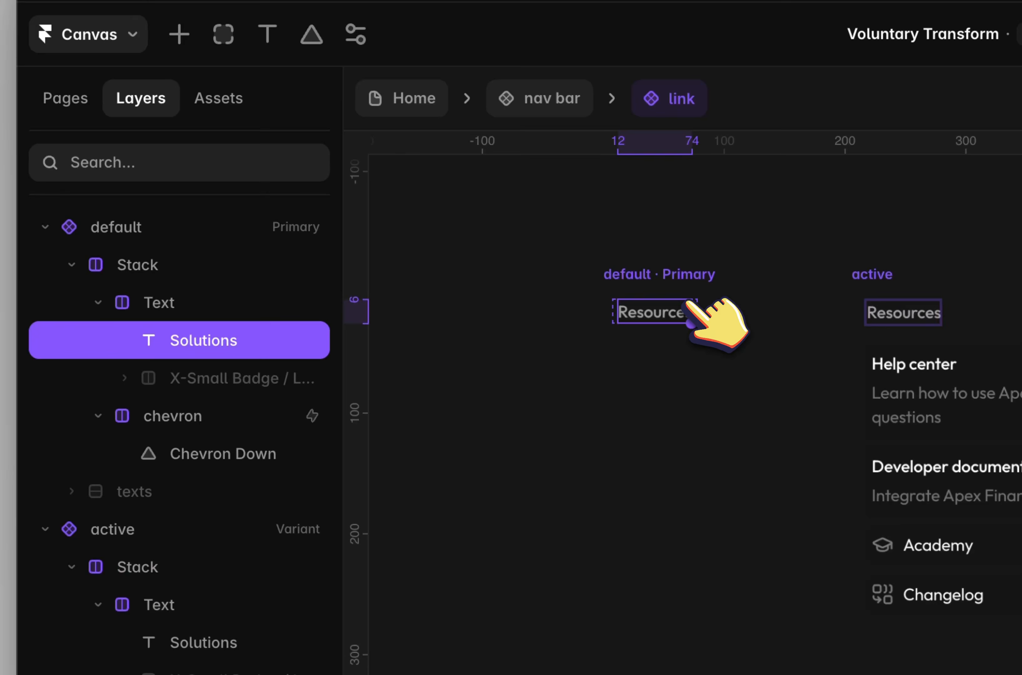
pyautogui.click(715, 309)
pyautogui.click(178, 264)
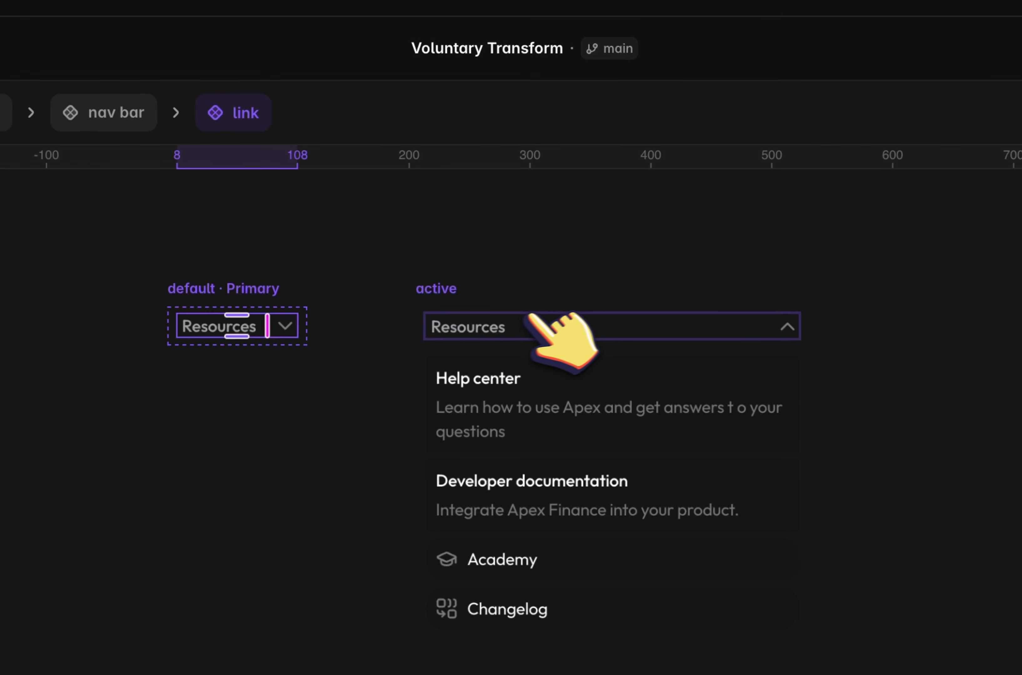
pyautogui.click(531, 322)
pyautogui.click(939, 347)
pyautogui.click(925, 432)
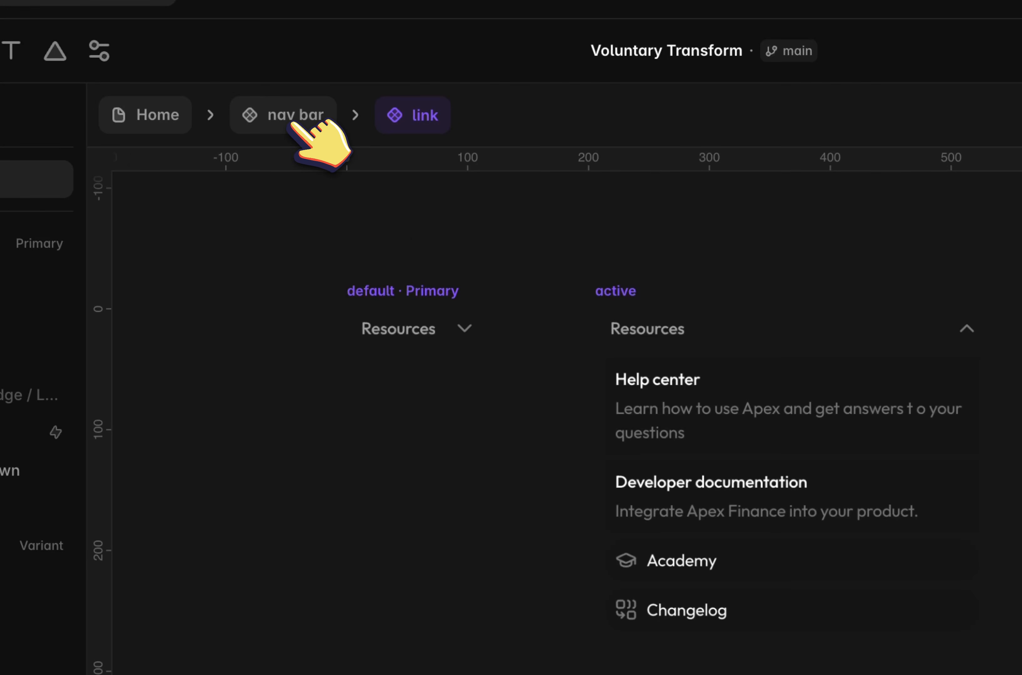
# Return to the nav bar component, move the standalone Resources link into the Tablet dropdown's link list, and set its width to Fill
pyautogui.click(292, 116)
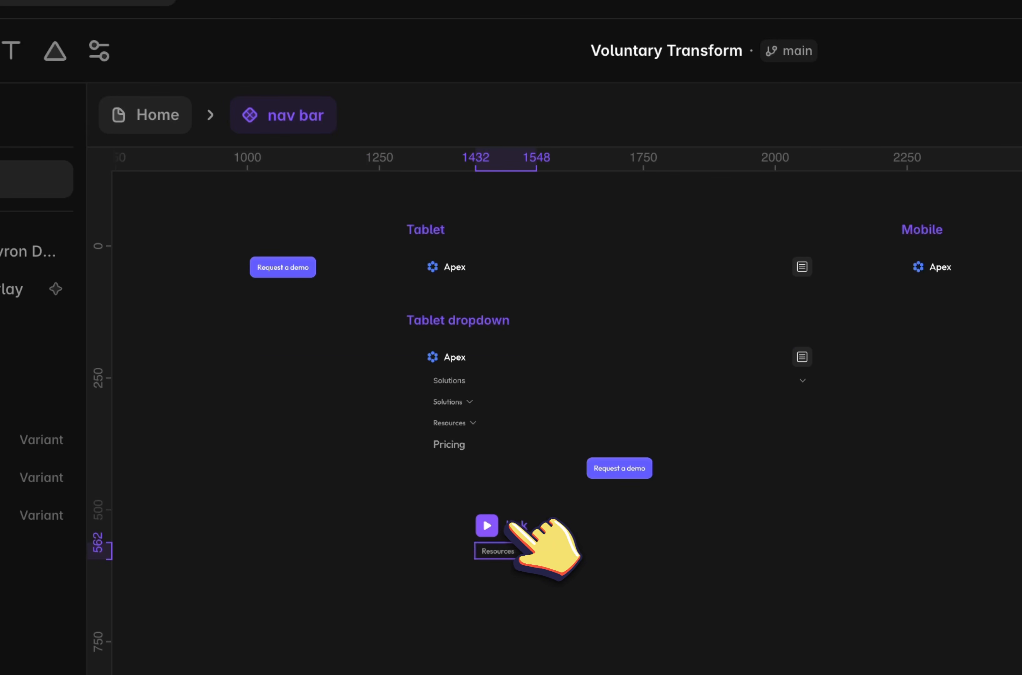
pyautogui.press('super+x')
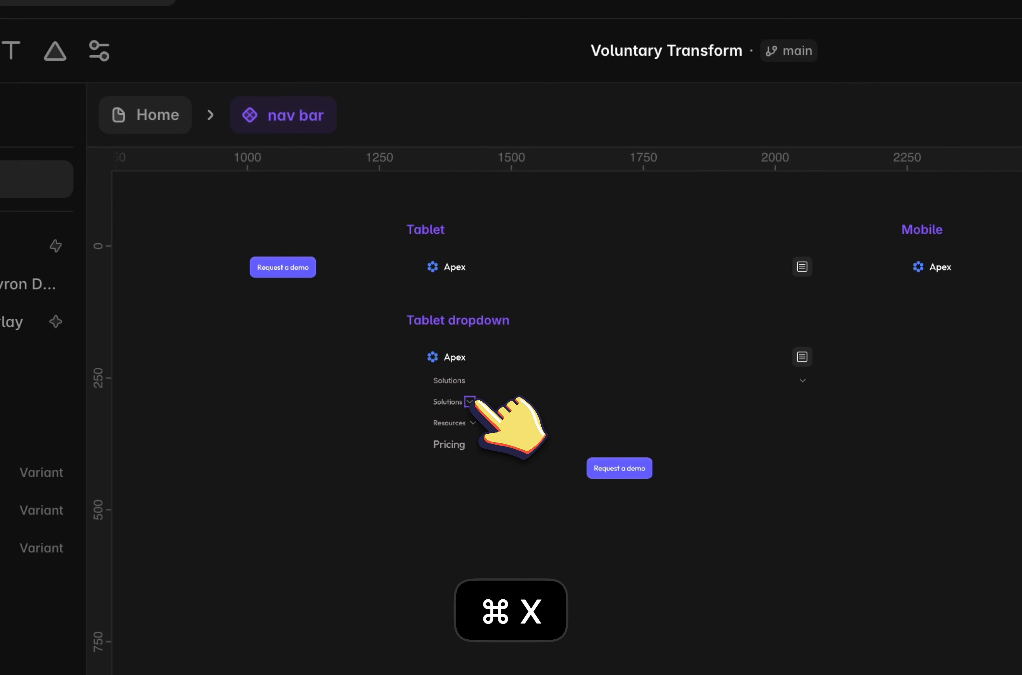
pyautogui.scroll(5, 476, 401)
pyautogui.click(519, 379)
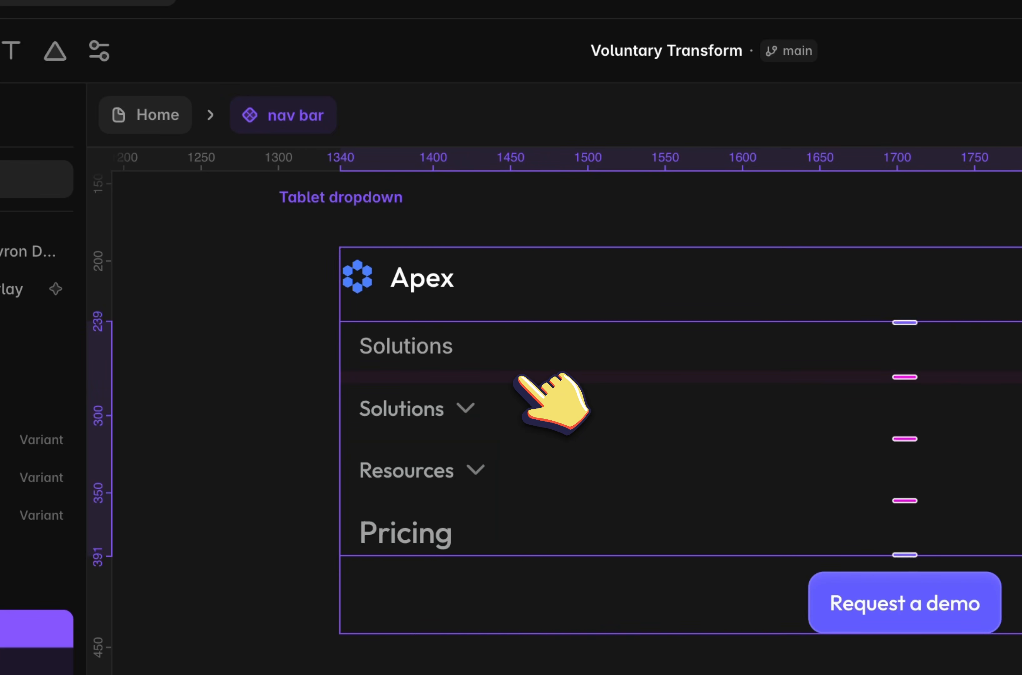
pyautogui.press('super+v')
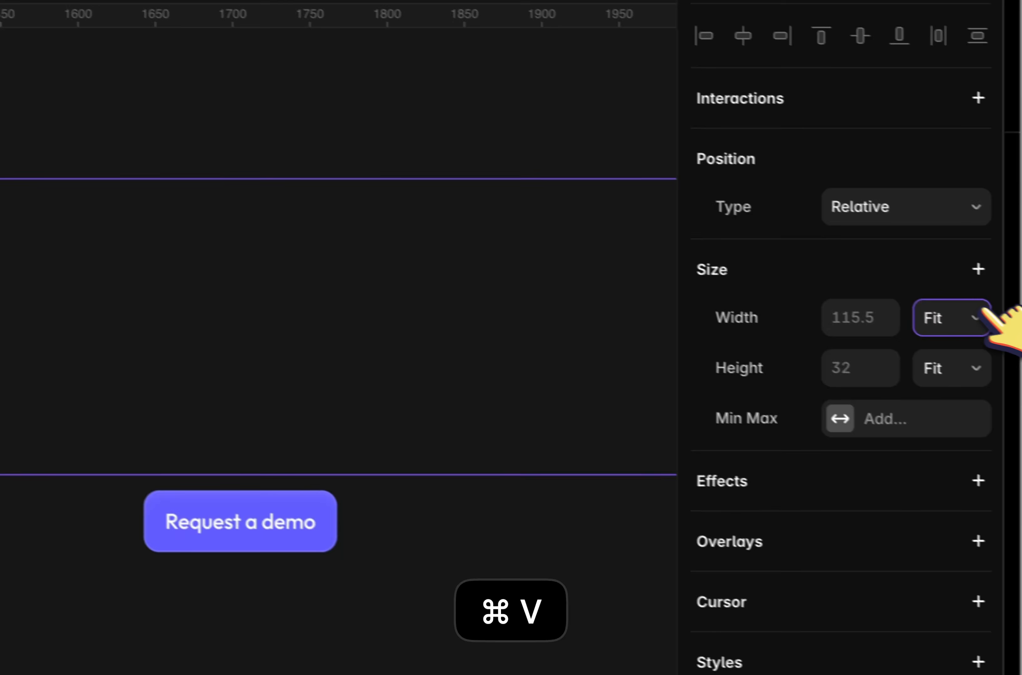
pyautogui.click(975, 317)
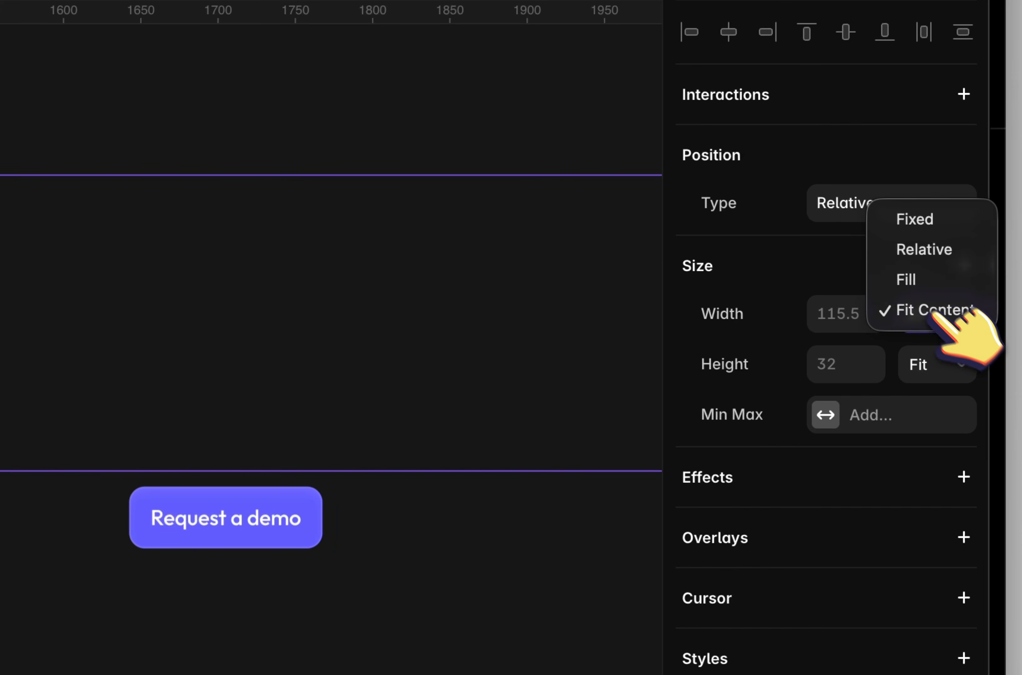
pyautogui.click(917, 285)
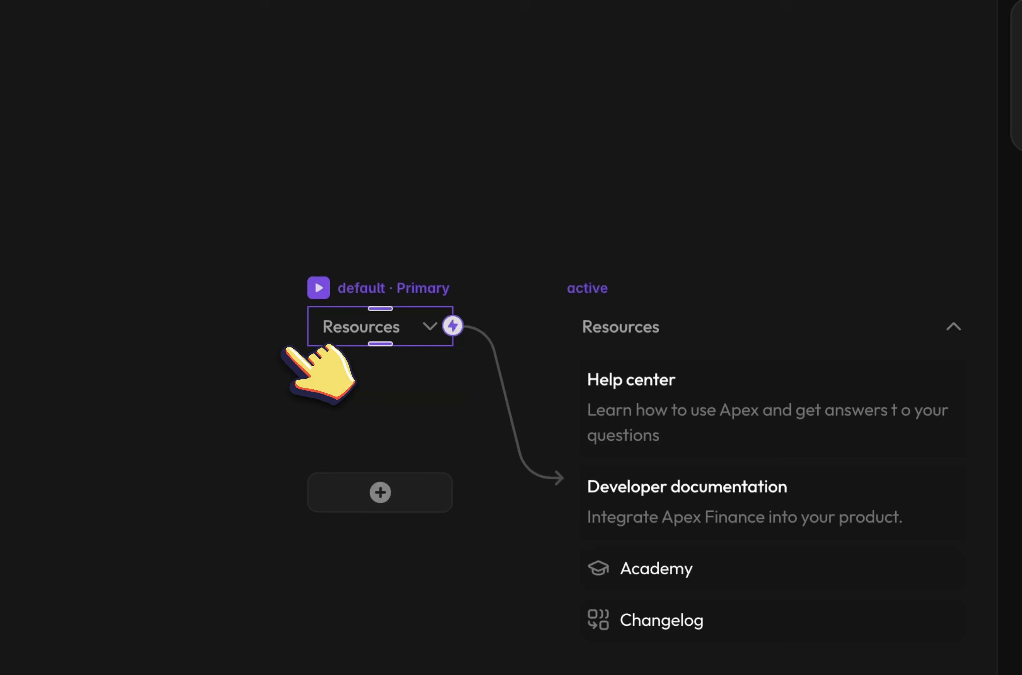
# Set the distribution of the default variant's Stack in the Resources link component to Space Between
pyautogui.click(409, 326)
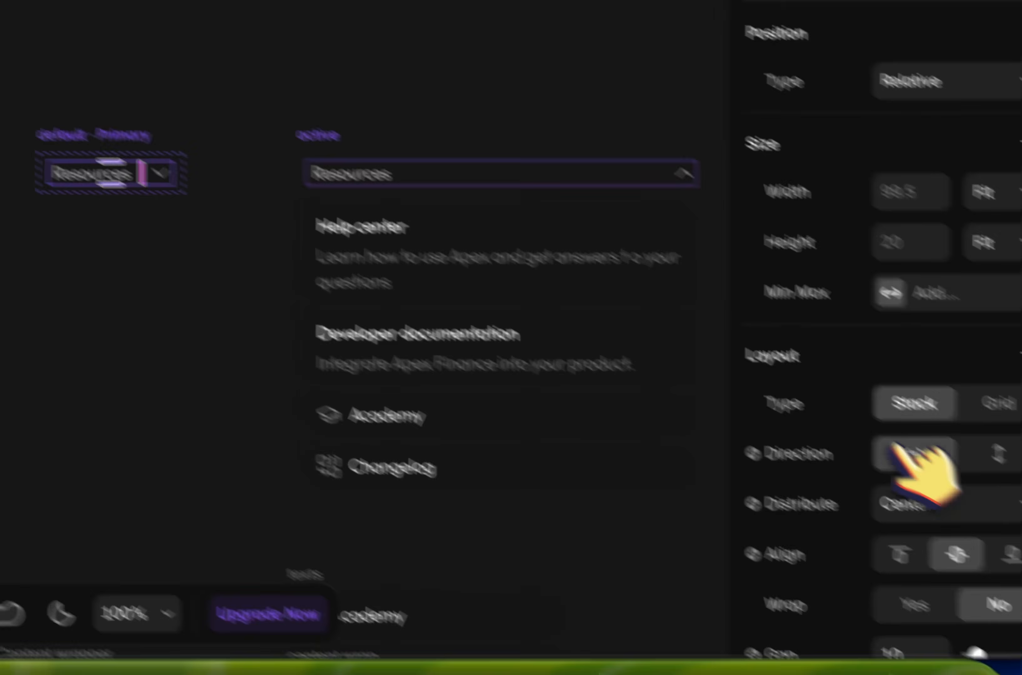
pyautogui.click(965, 497)
pyautogui.click(958, 557)
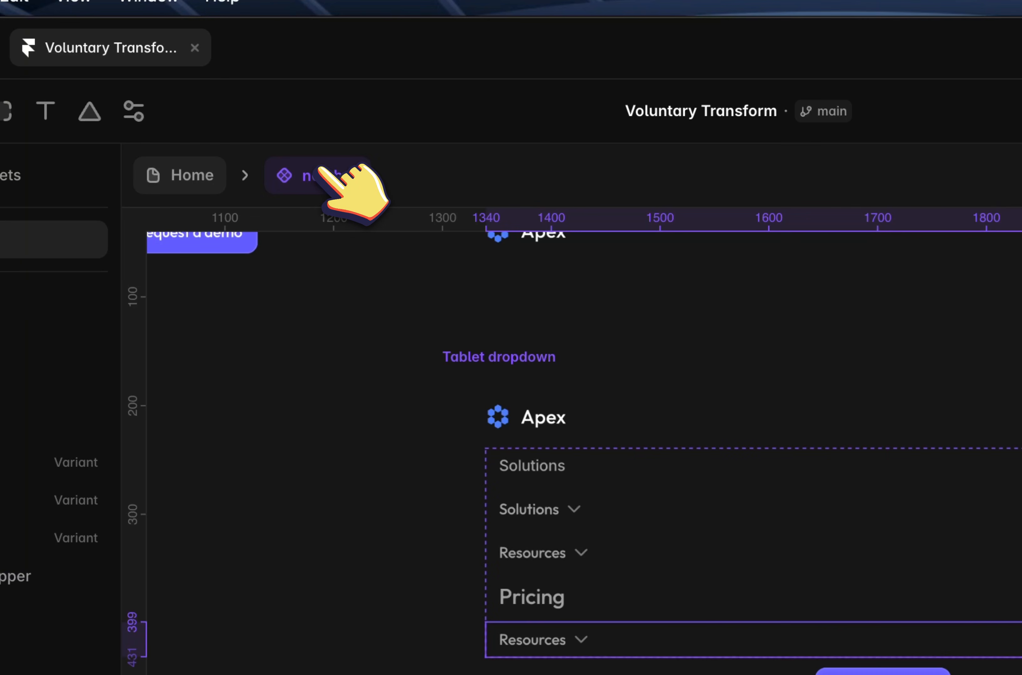
# Reopen the Resources link component and set the default variant's Text stack to Fill width with Start distribution
pyautogui.doubleClick(637, 638)
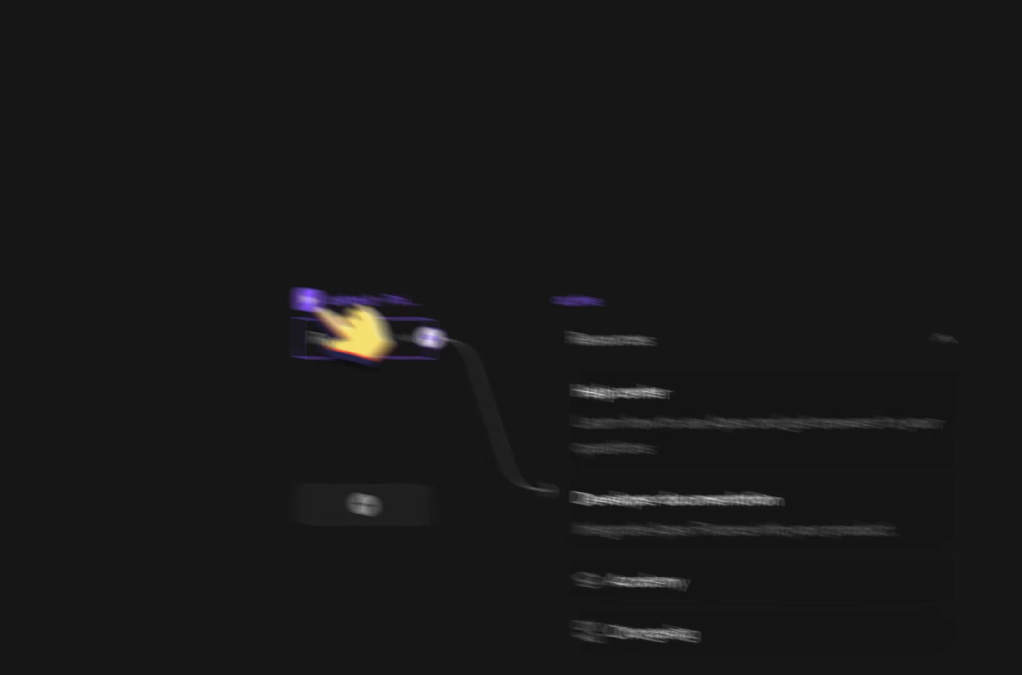
pyautogui.click(170, 308)
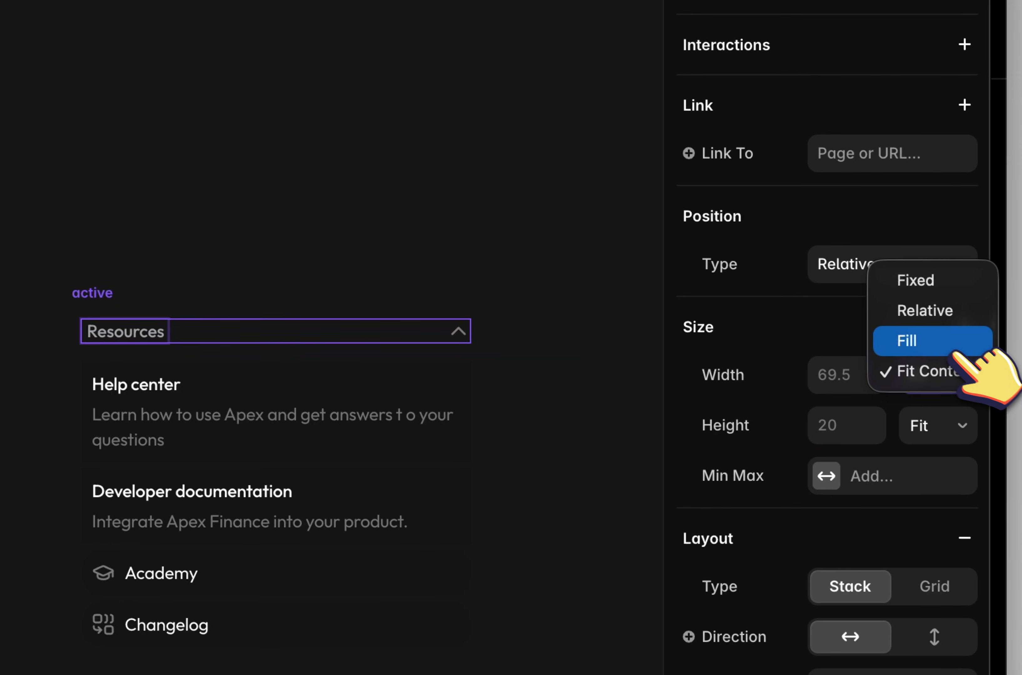
pyautogui.click(952, 336)
pyautogui.scroll(-15, 943, 566)
pyautogui.scroll(7, 854, 450)
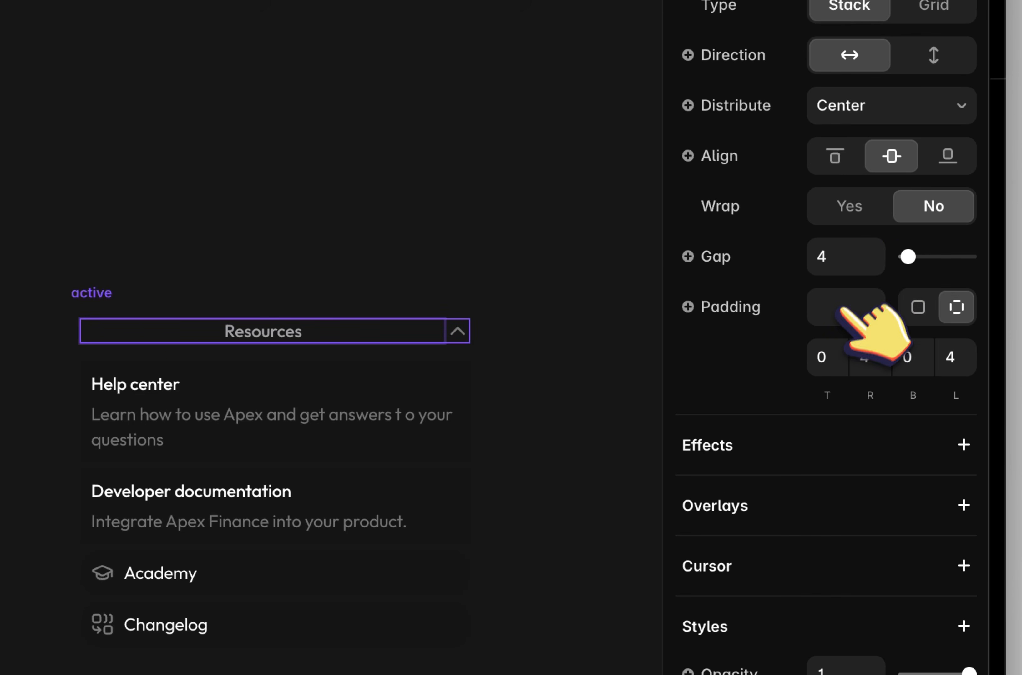
pyautogui.click(848, 117)
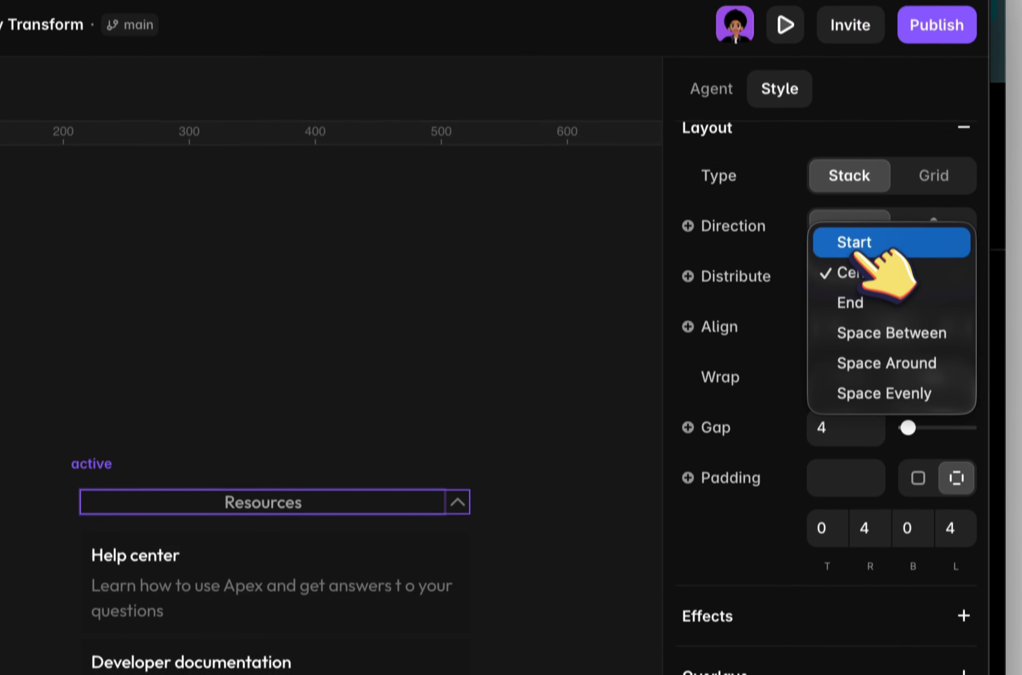
pyautogui.click(855, 72)
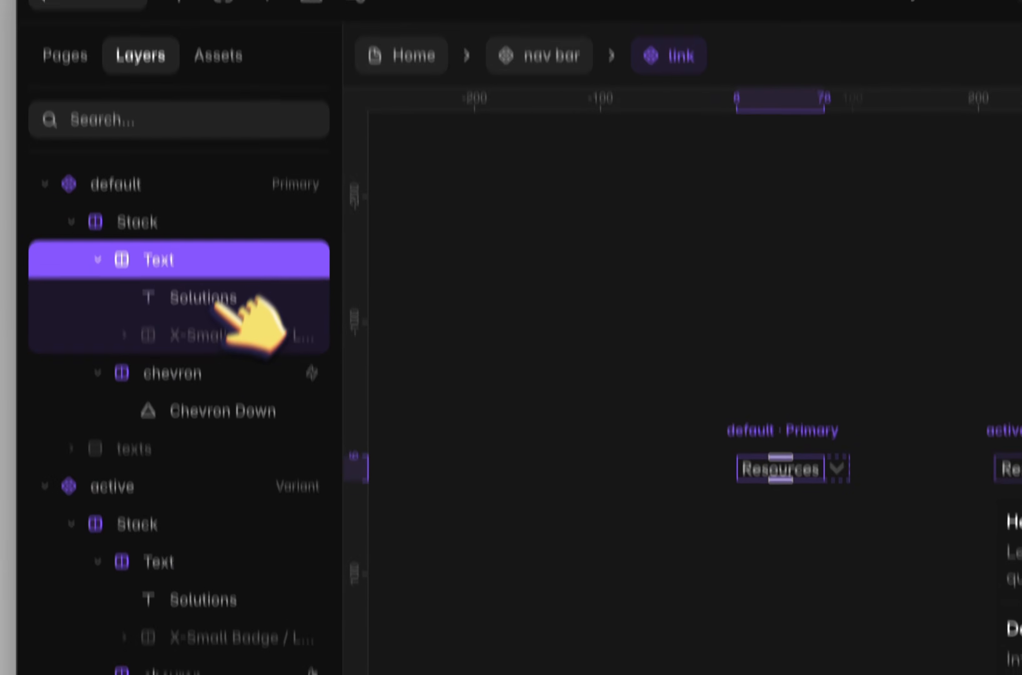
# Set the width of the Resources label inside the default variant's Text stack to Fill
pyautogui.click(226, 300)
pyautogui.click(965, 400)
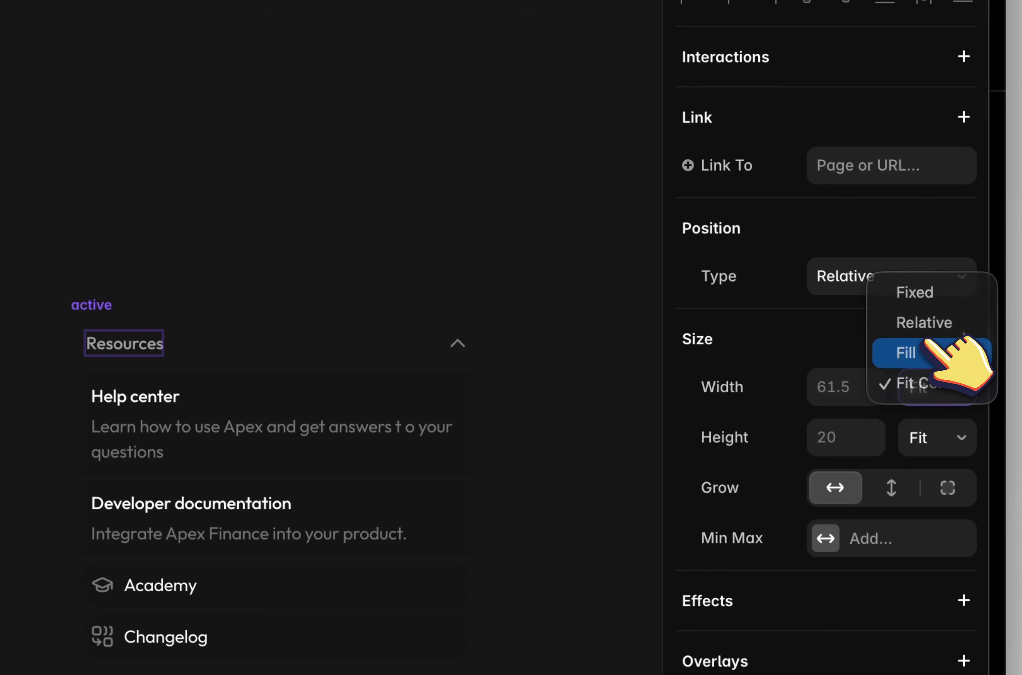
pyautogui.click(925, 353)
pyautogui.scroll(-10, 929, 421)
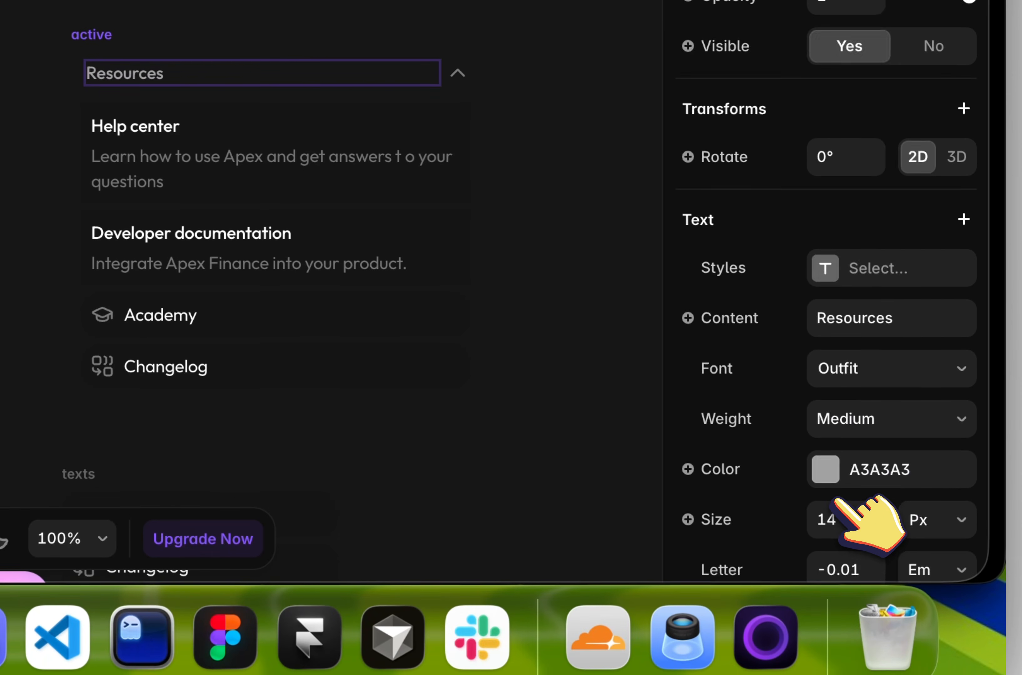
# Reopen the Resources link component, set the width of the default variant's Stack to Fill, and return to the nav bar component
pyautogui.scroll(-7, 836, 499)
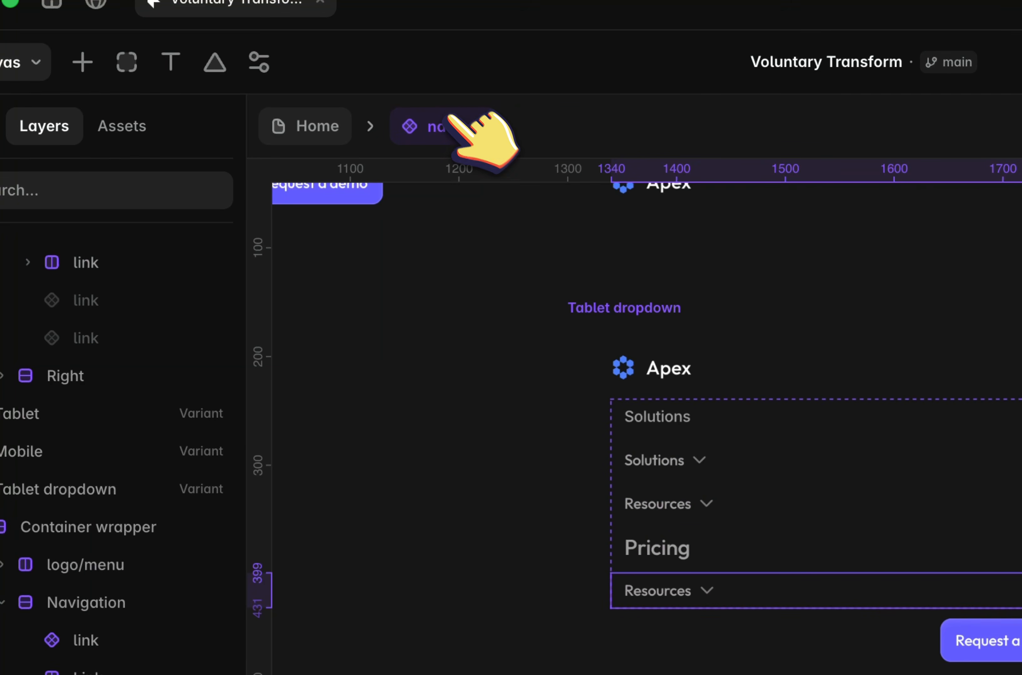
pyautogui.doubleClick(673, 591)
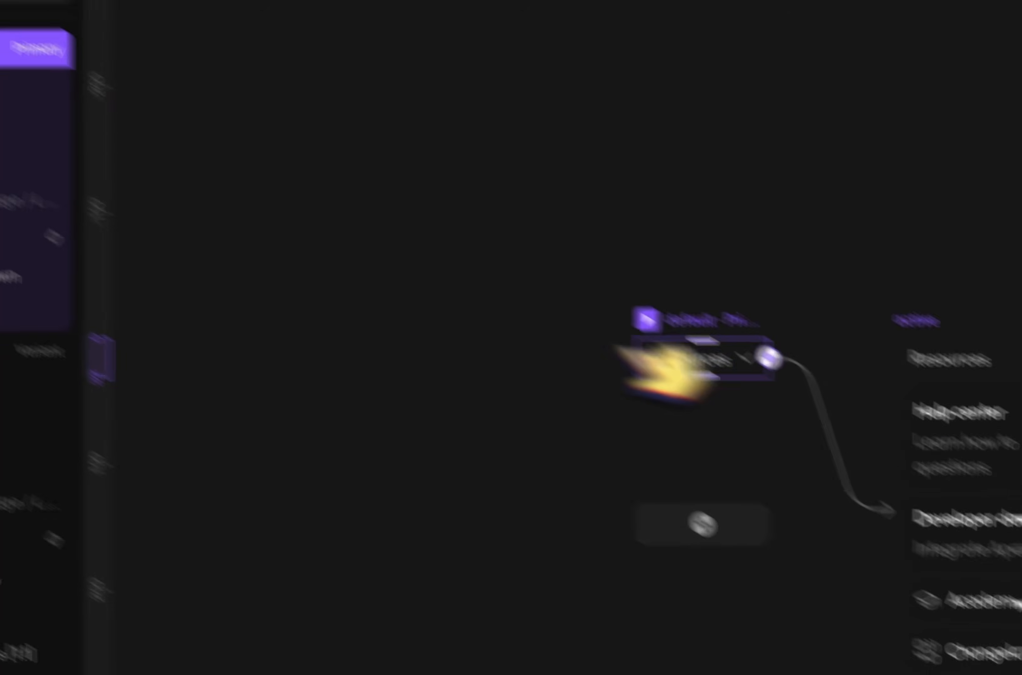
pyautogui.click(131, 246)
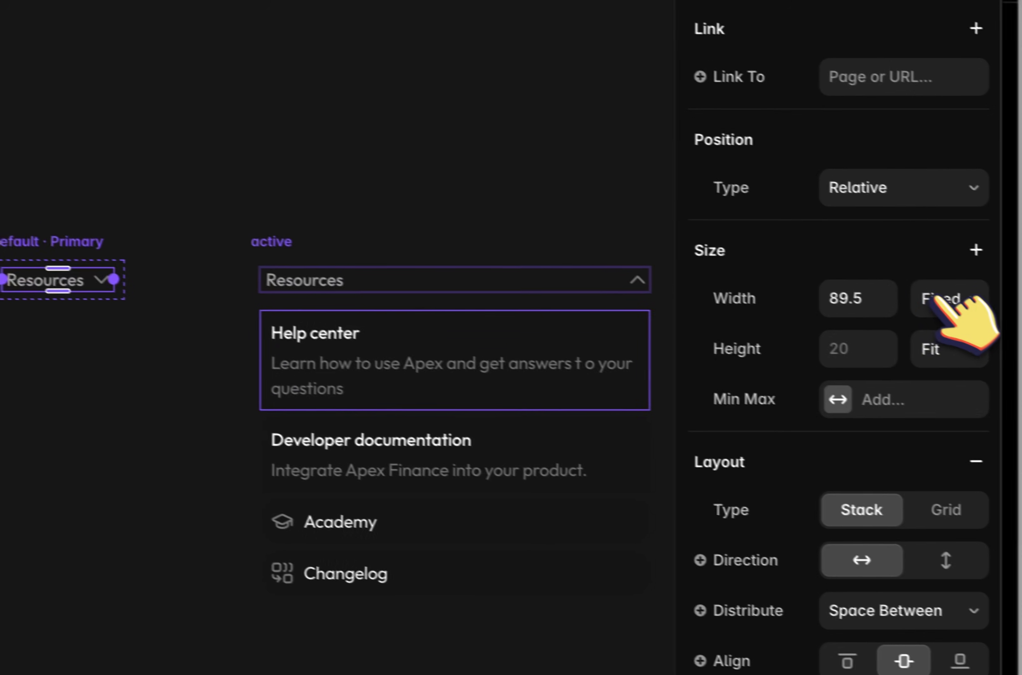
pyautogui.click(954, 295)
pyautogui.click(927, 342)
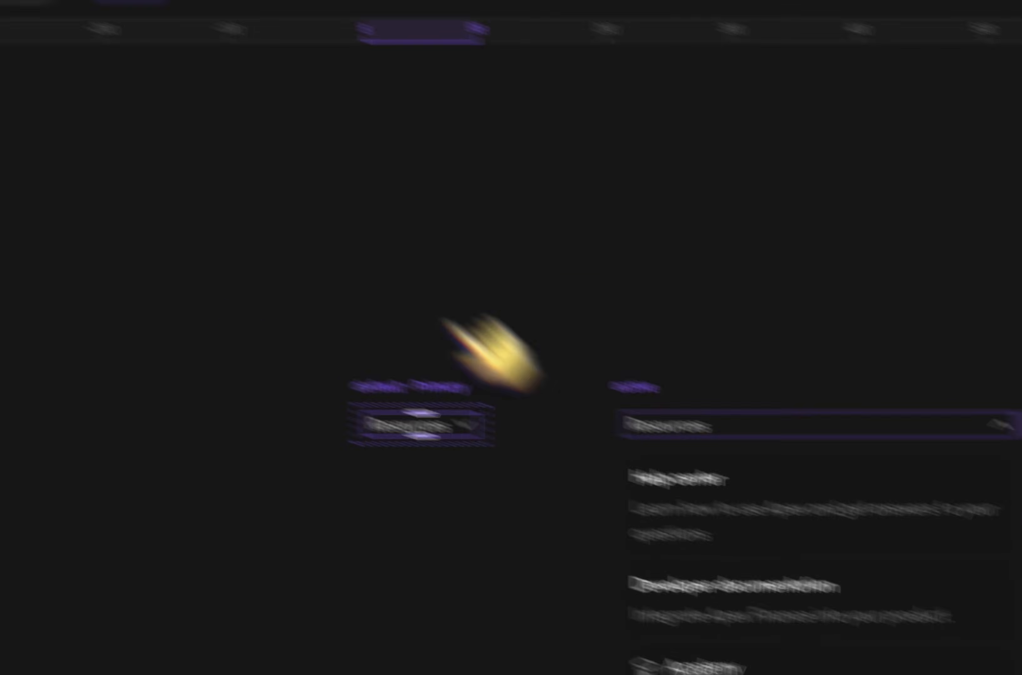
pyautogui.click(351, 105)
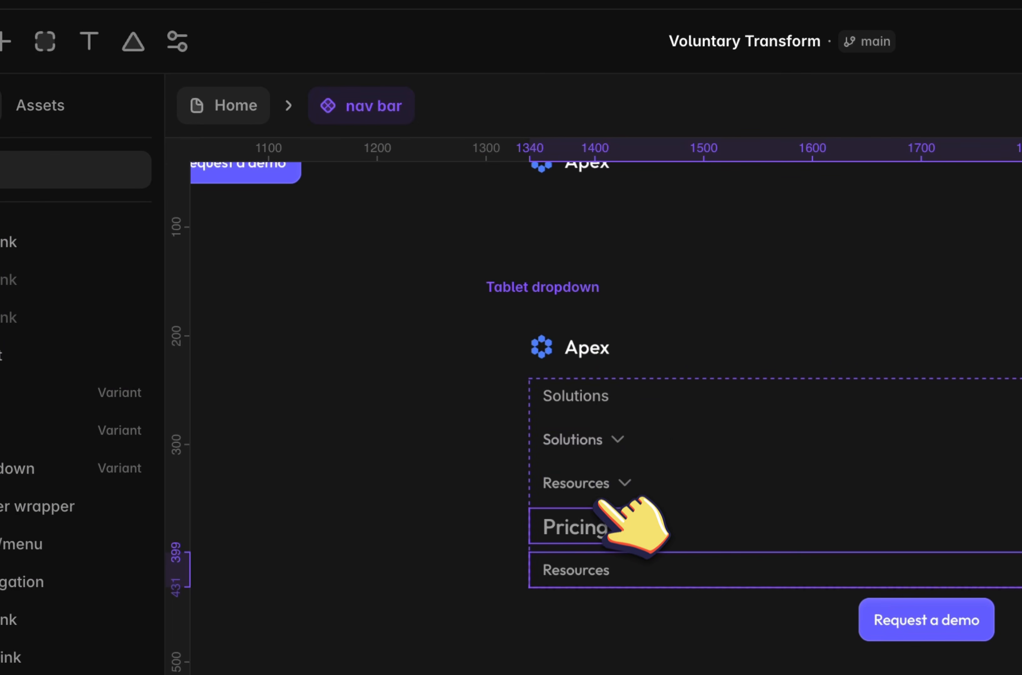
# Place the full-width Resources link directly below the first Solutions link in the Tablet dropdown and enlarge its label to match Pricing
pyautogui.press('Up')
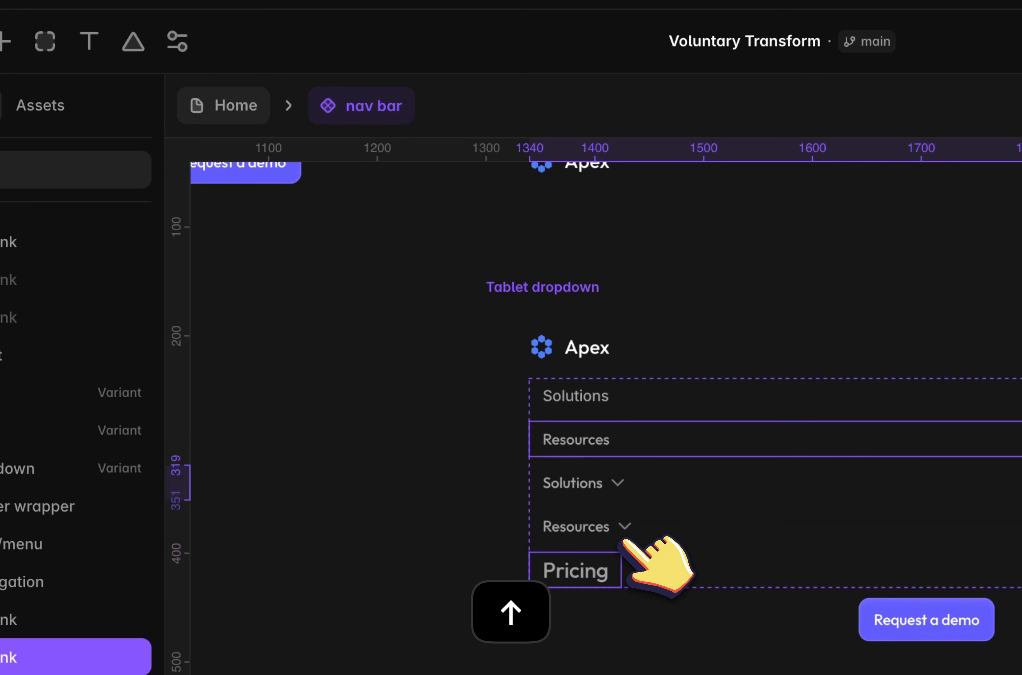
pyautogui.click(605, 569)
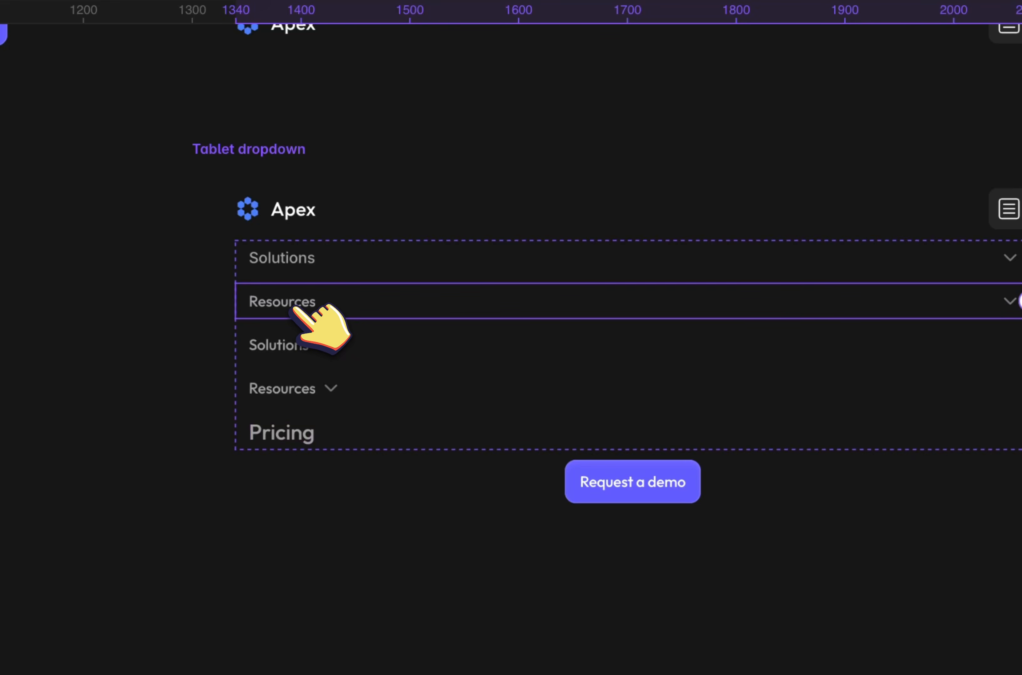
pyautogui.doubleClick(296, 301)
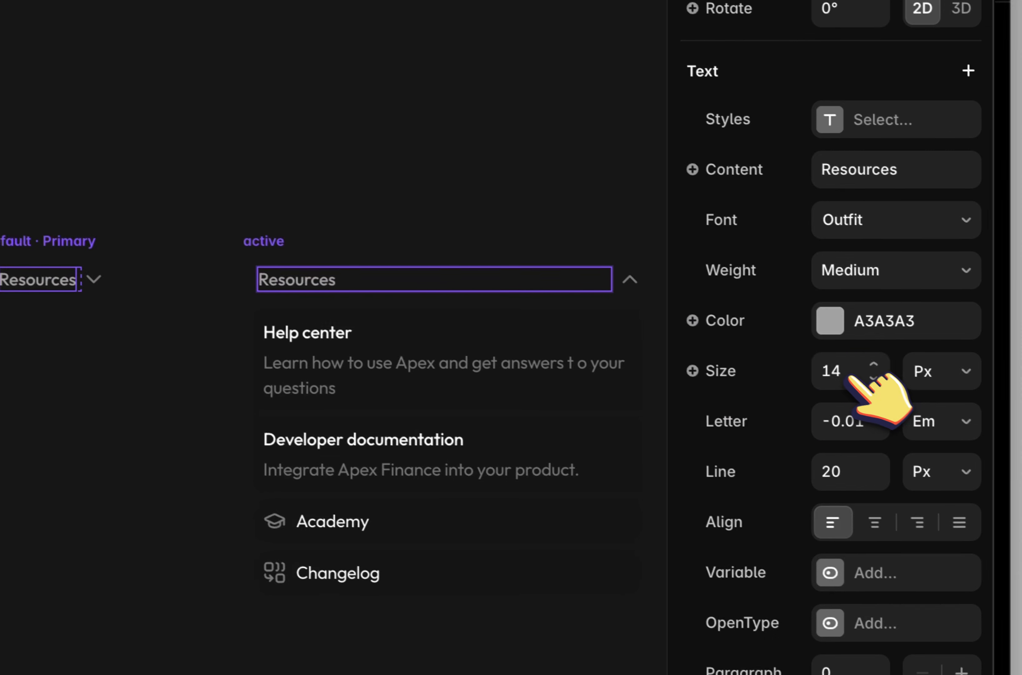
pyautogui.click(844, 371)
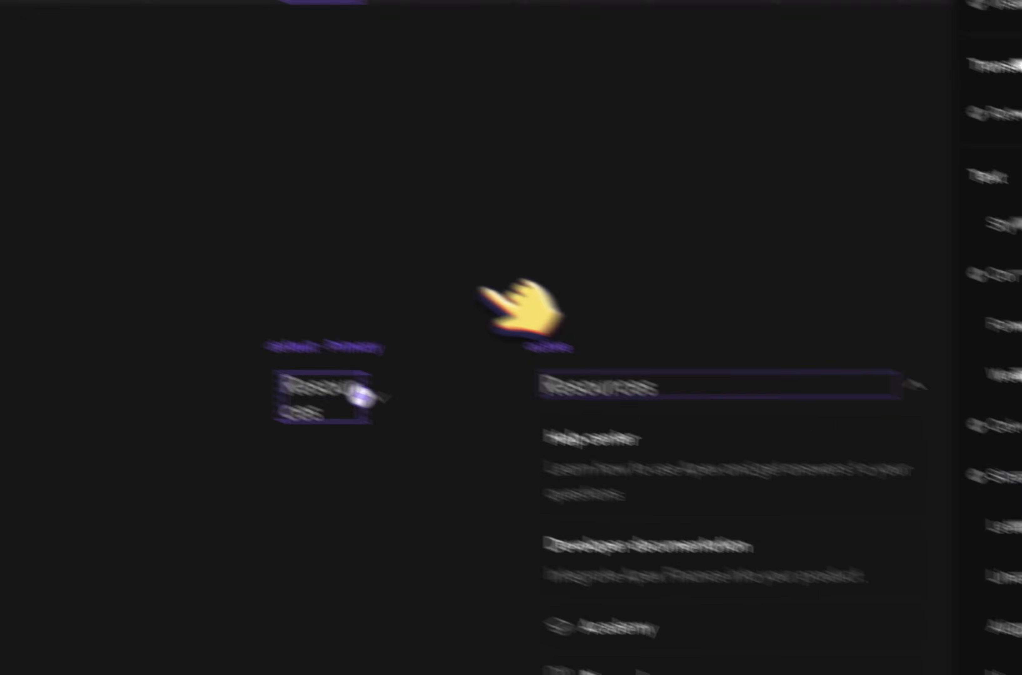
pyautogui.click(287, 112)
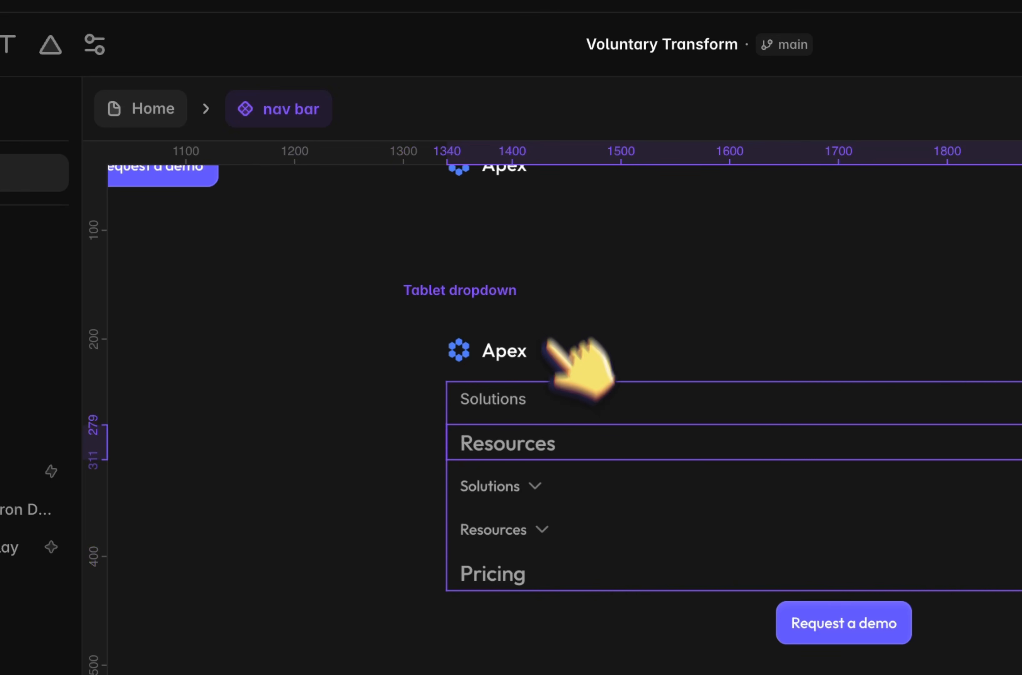
# Set the font size of the Solutions label in the full-width Solutions link component to 20 px and return to the nav bar
pyautogui.doubleClick(512, 398)
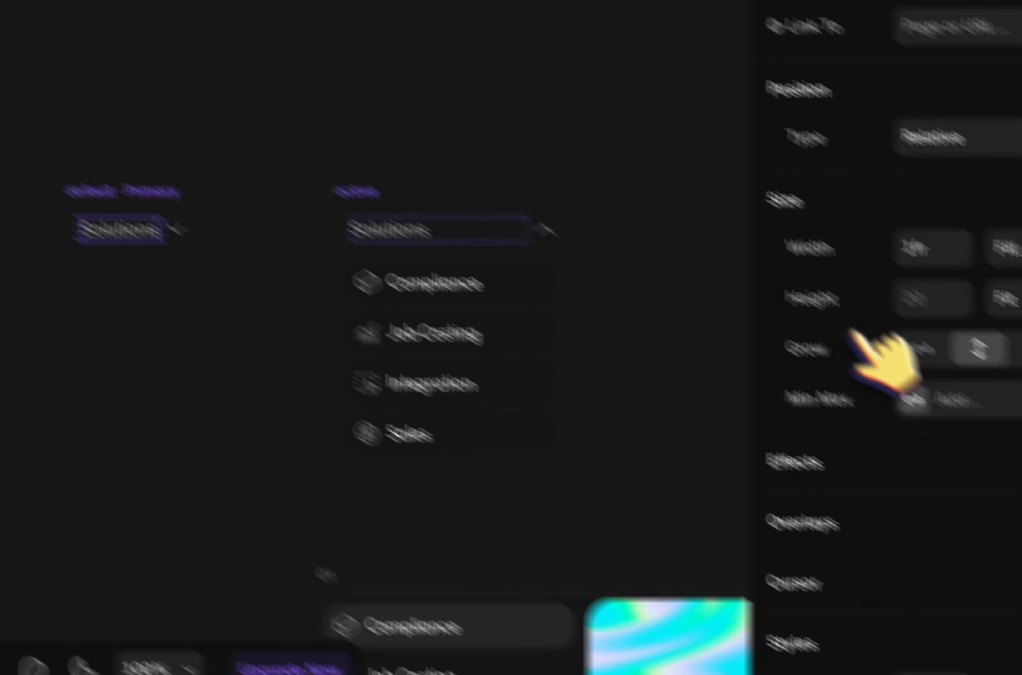
pyautogui.scroll(-6, 822, 263)
pyautogui.click(827, 474)
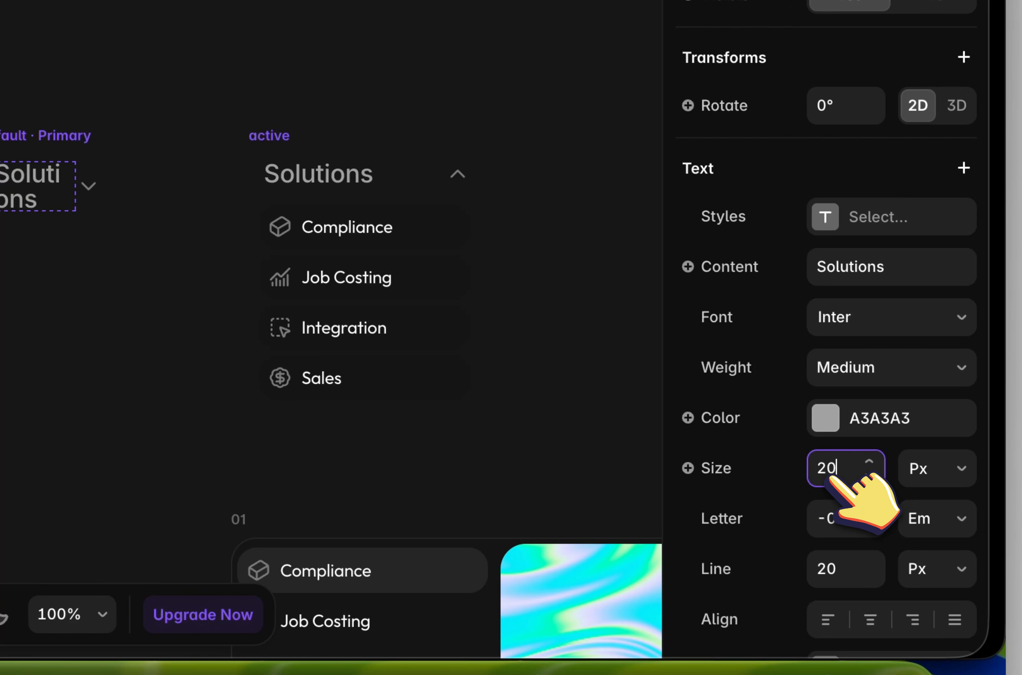
pyautogui.click(373, 207)
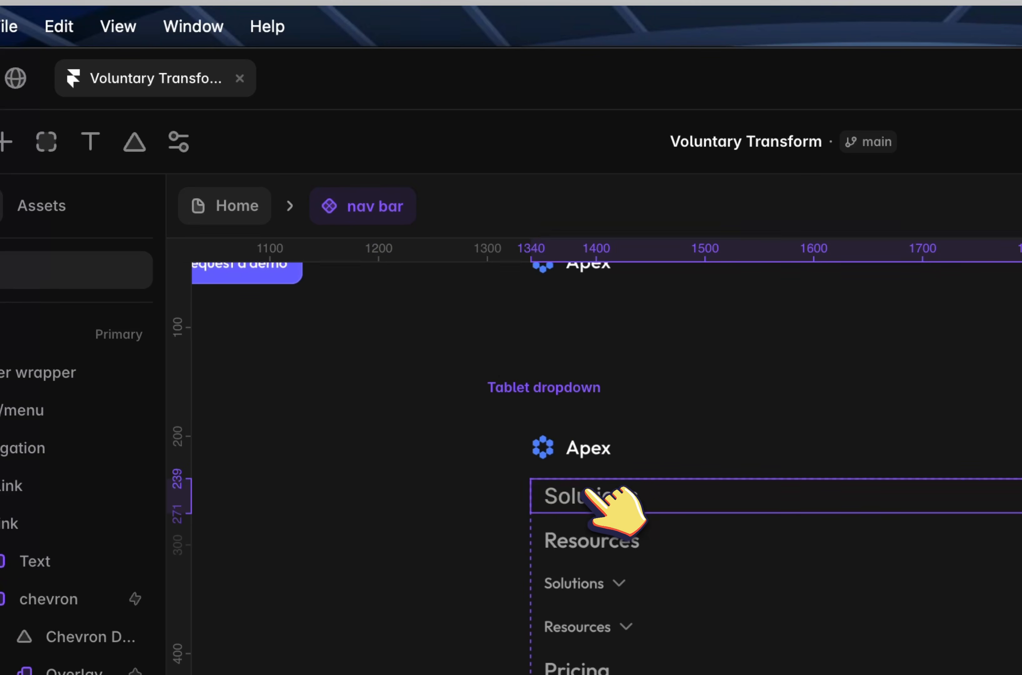
# Change the font of the Solutions label in the full-width Solutions link component to Outfit and return to the nav bar
pyautogui.doubleClick(587, 493)
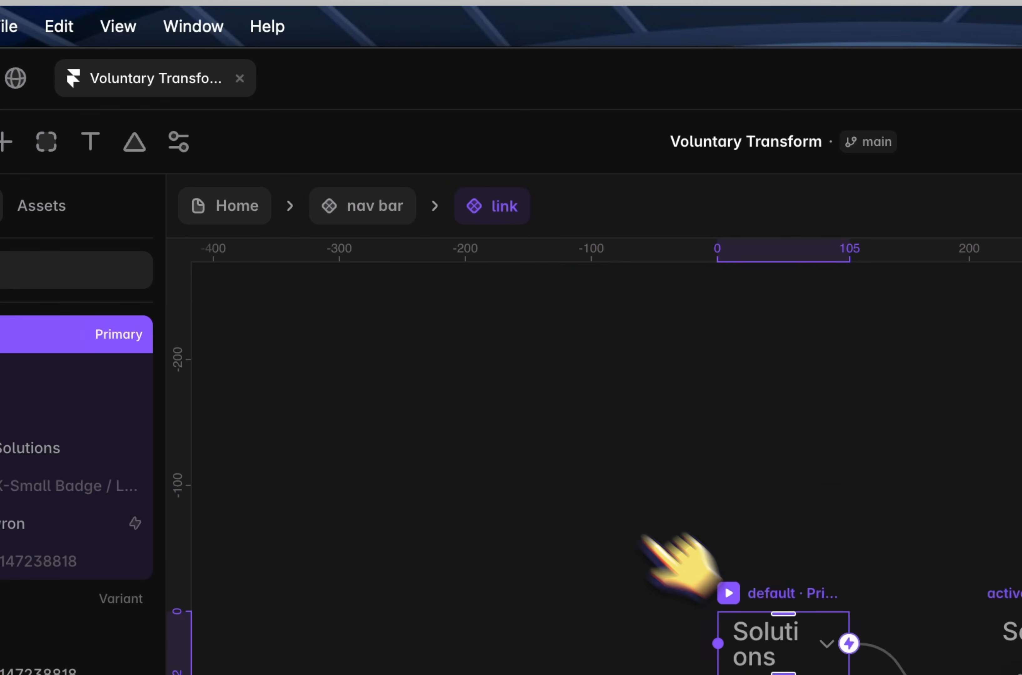
pyautogui.click(846, 414)
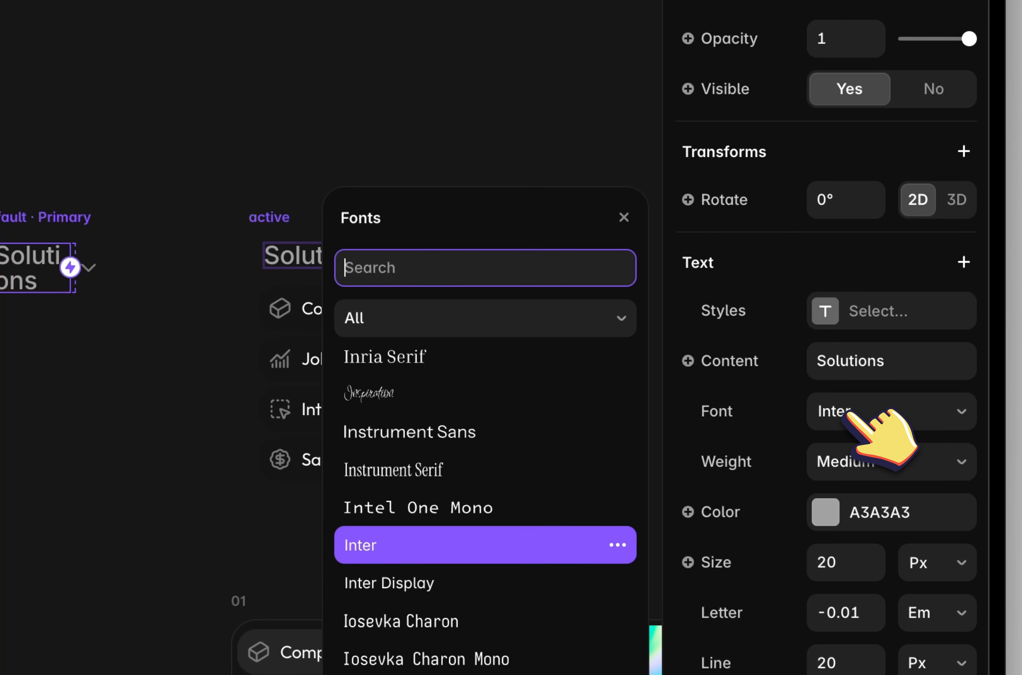
pyautogui.write('out')
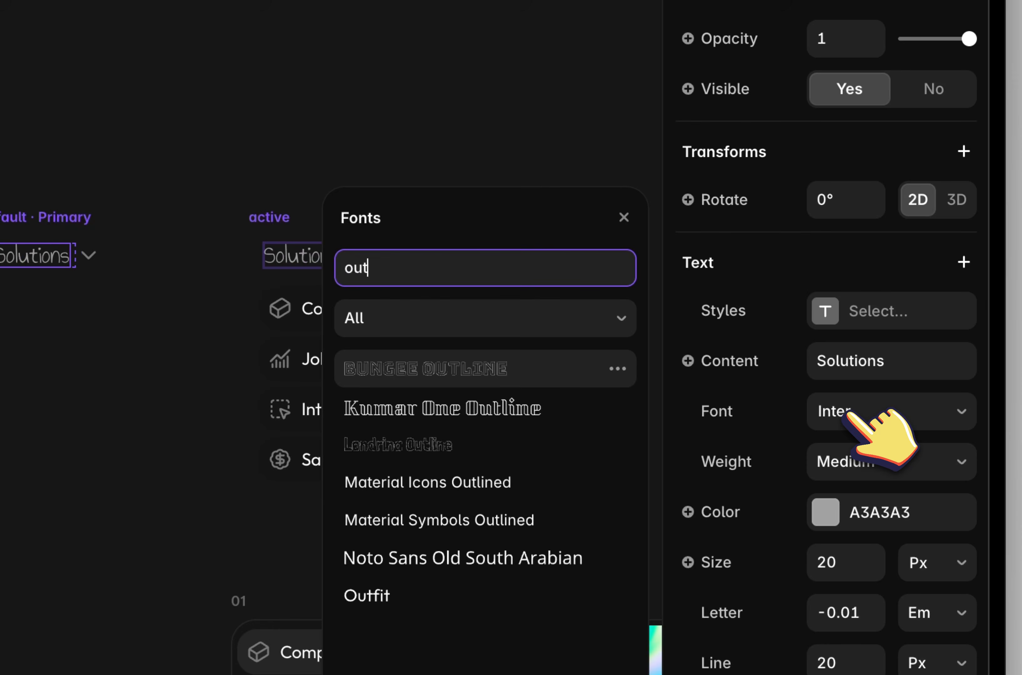
pyautogui.write('f')
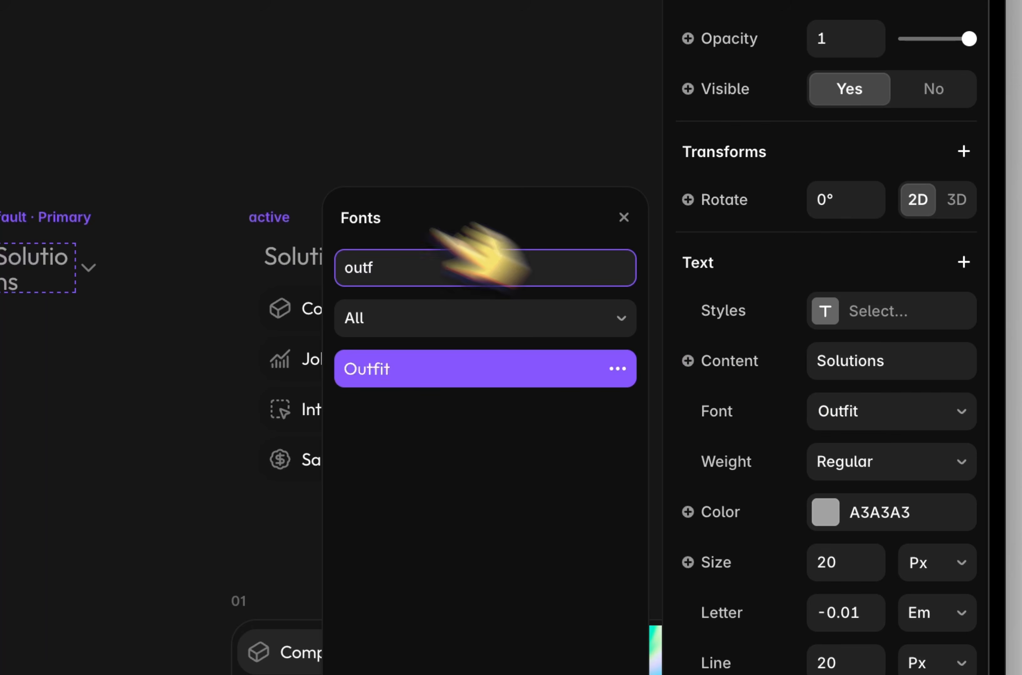
pyautogui.click(248, 150)
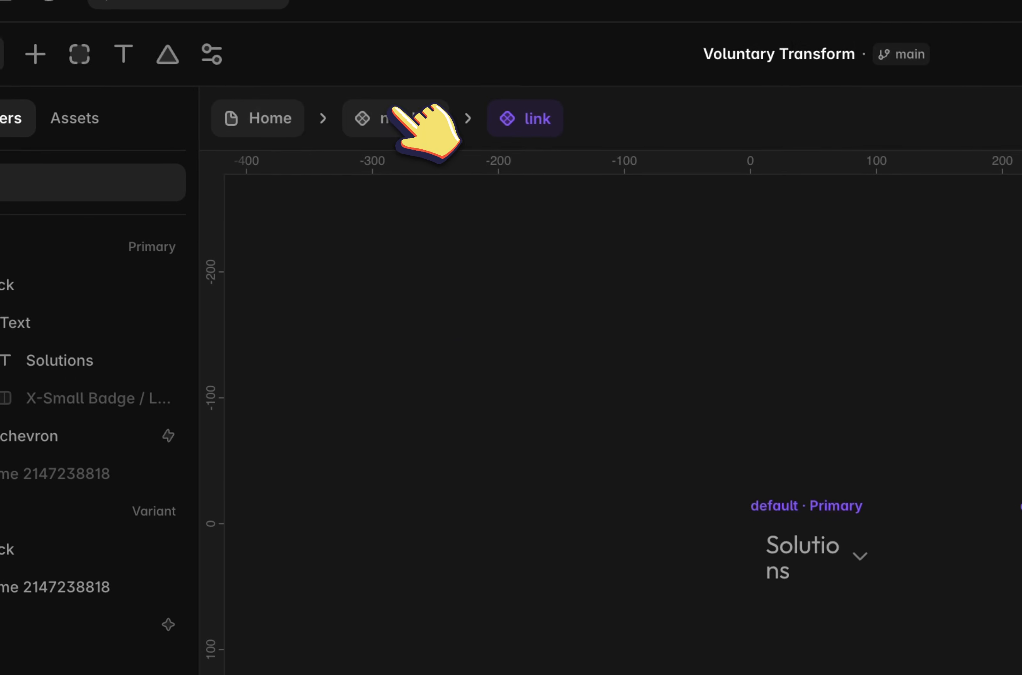
pyautogui.click(393, 110)
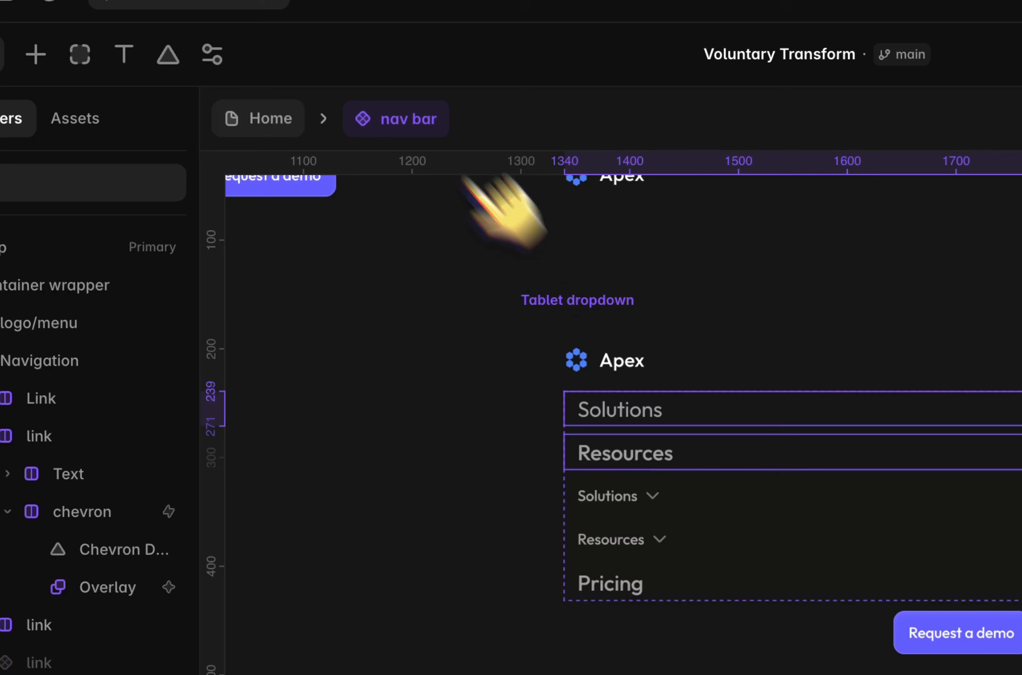
# Delete the old narrow Solutions and Resources links from the Tablet dropdown's link list
pyautogui.click(660, 509)
pyautogui.keyDown('shift'); pyautogui.click(653, 547); pyautogui.keyUp('shift')
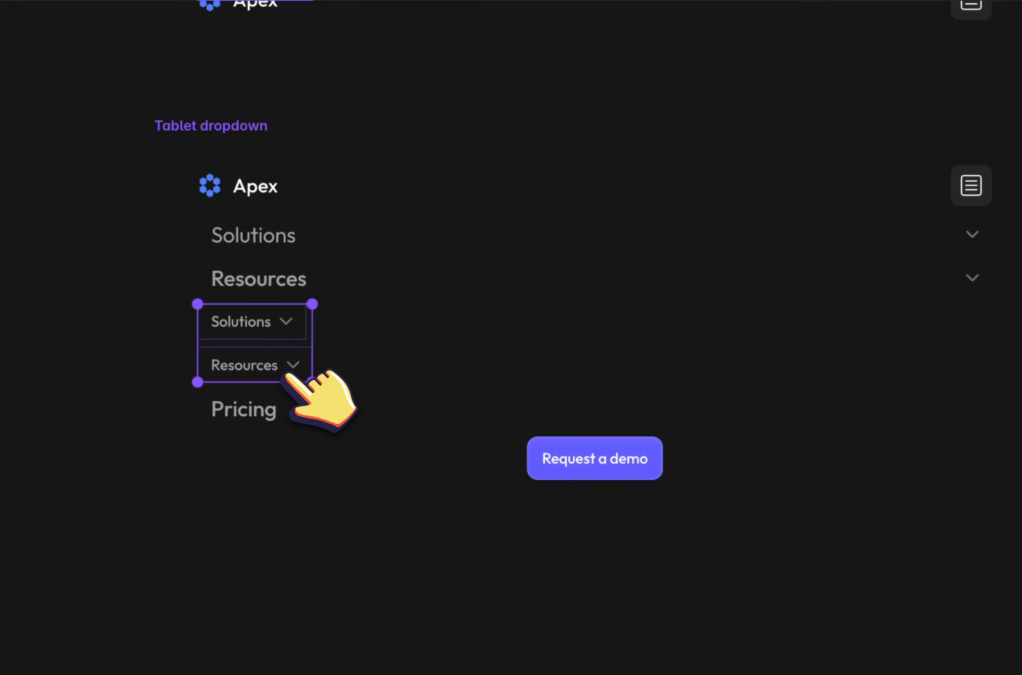
pyautogui.press('BackSpace')
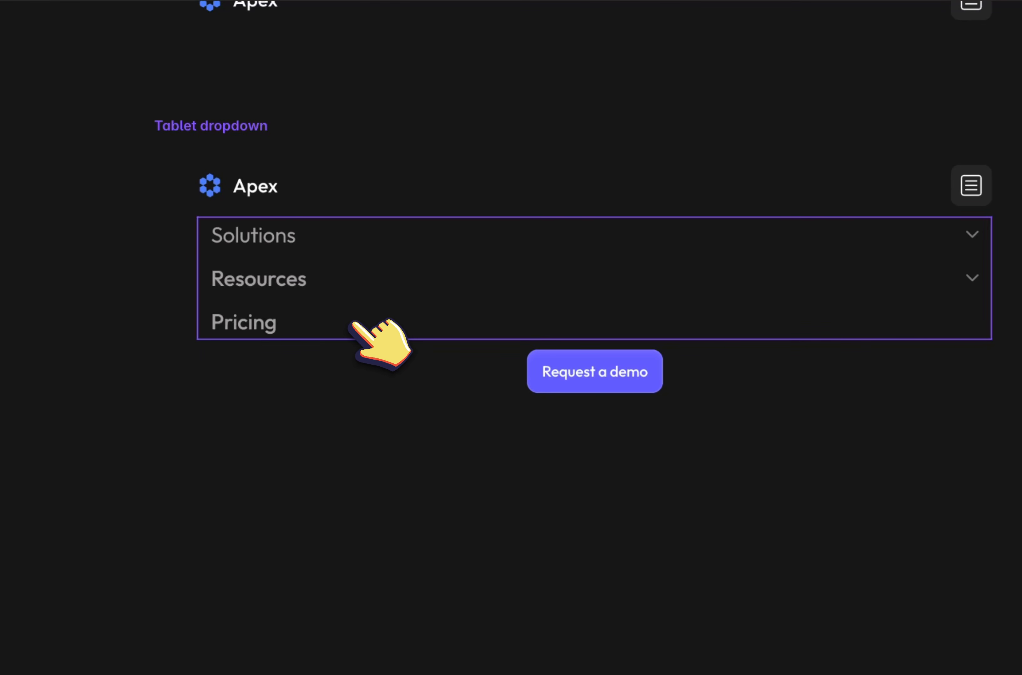
# Set the Tablet dropdown's Request a demo stack to Start distribution and left alignment, and widen the gap in its Container wrapper
pyautogui.click(451, 364)
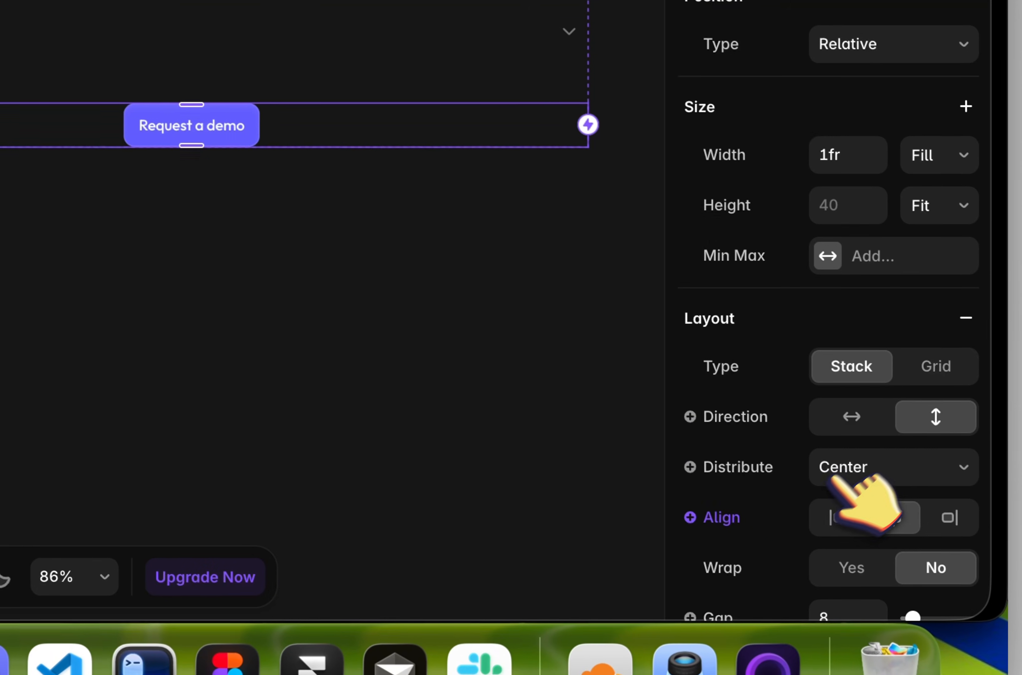
pyautogui.click(877, 467)
pyautogui.click(851, 430)
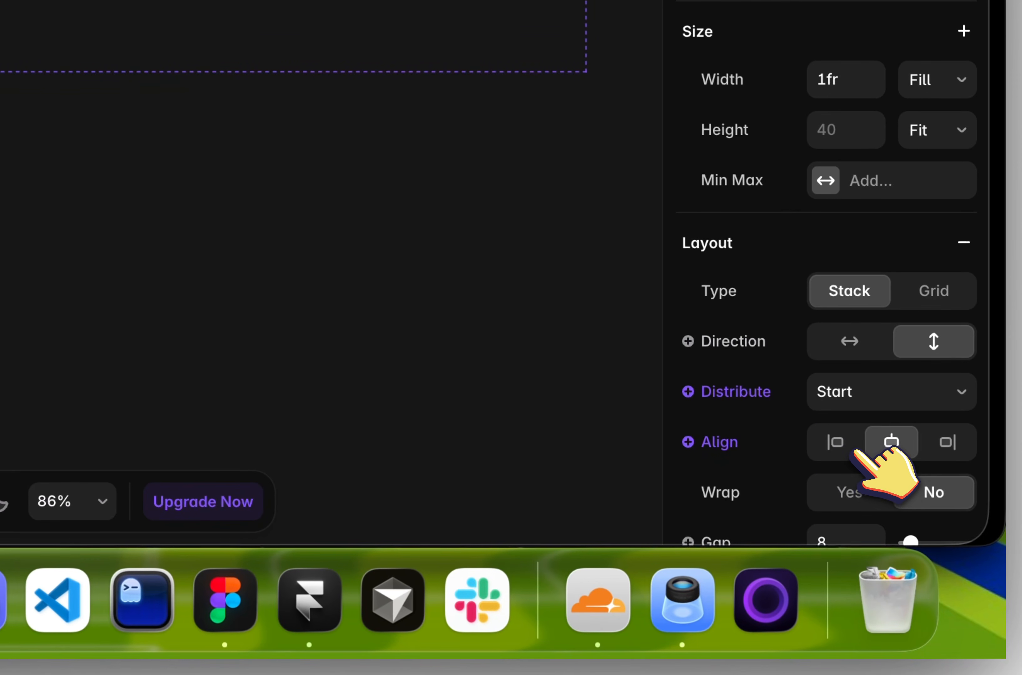
pyautogui.click(867, 463)
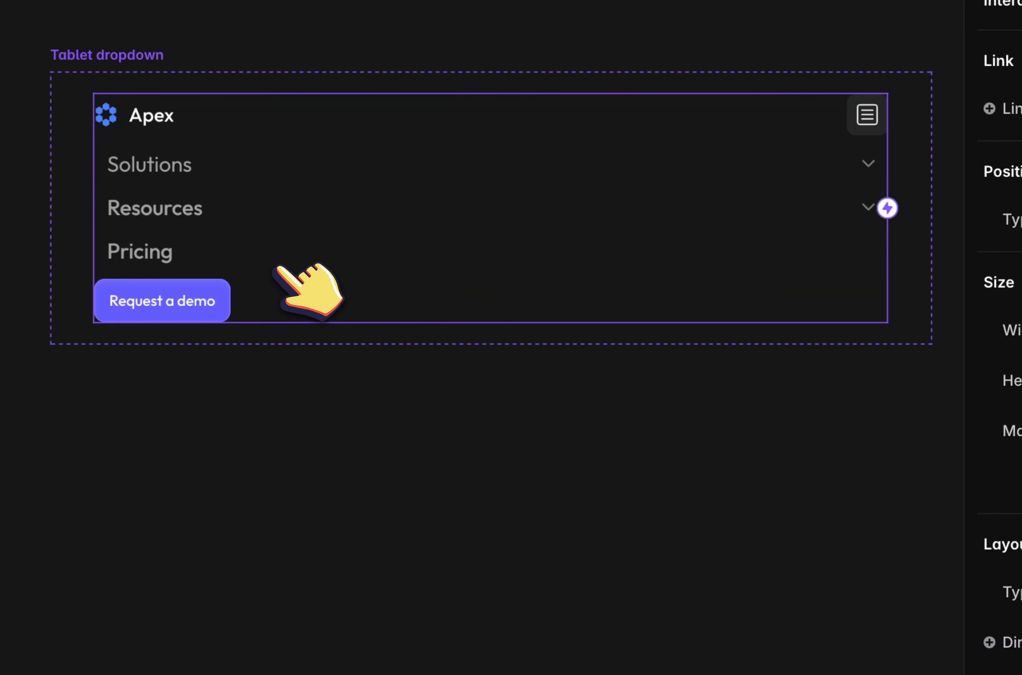
pyautogui.scroll(-3, 874, 482)
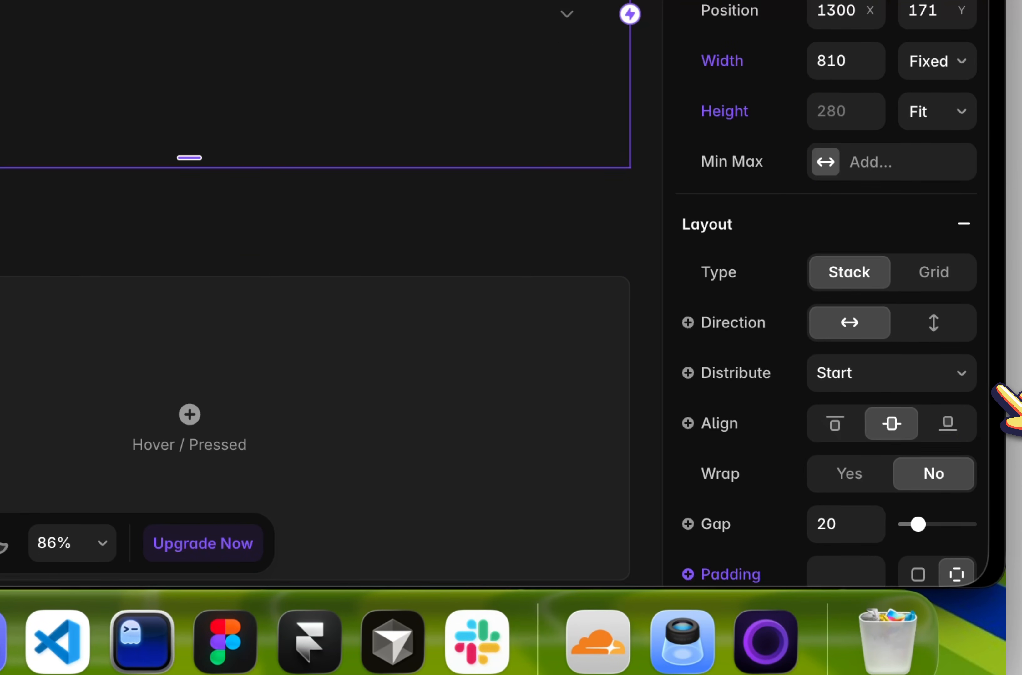
pyautogui.scroll(-3, 934, 517)
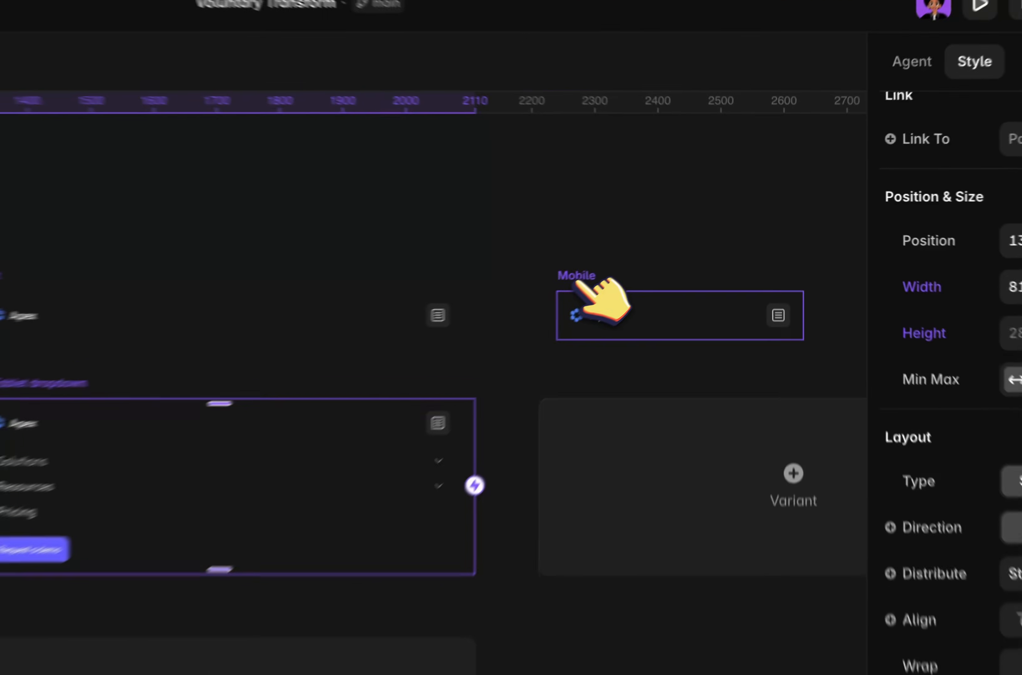
# Create a new variant from Mobile, placed directly beneath it and named Mobile drop down
pyautogui.click(665, 243)
pyautogui.hscroll(2, 666, 246)
pyautogui.click(770, 259)
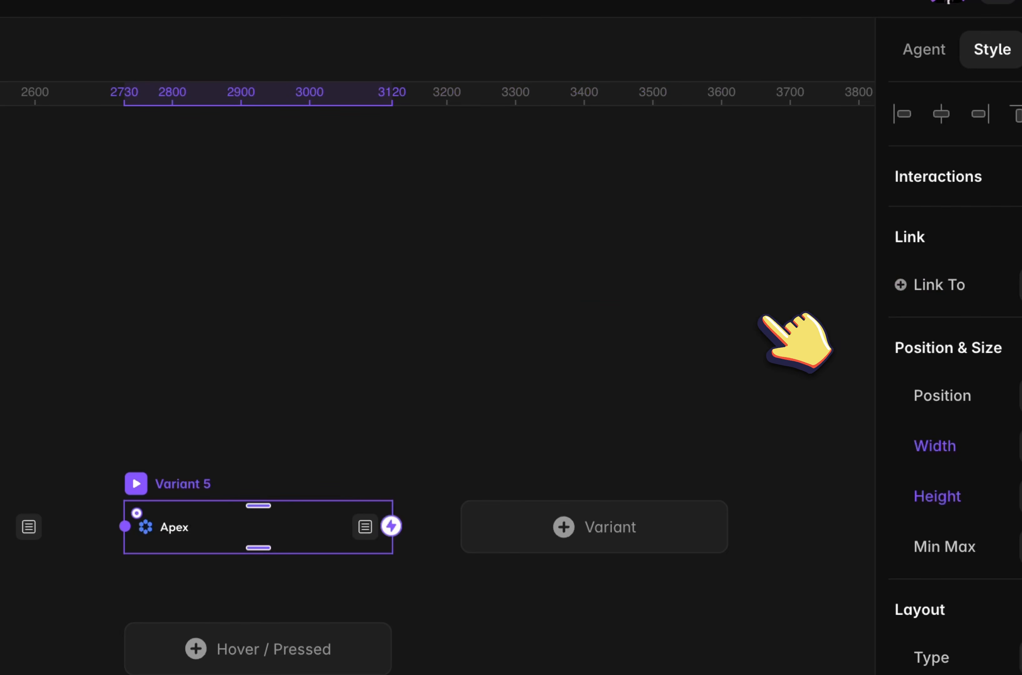
pyautogui.moveTo(199, 482); pyautogui.dragTo(130, 509)
pyautogui.moveTo(467, 354); pyautogui.dragTo(532, 347)
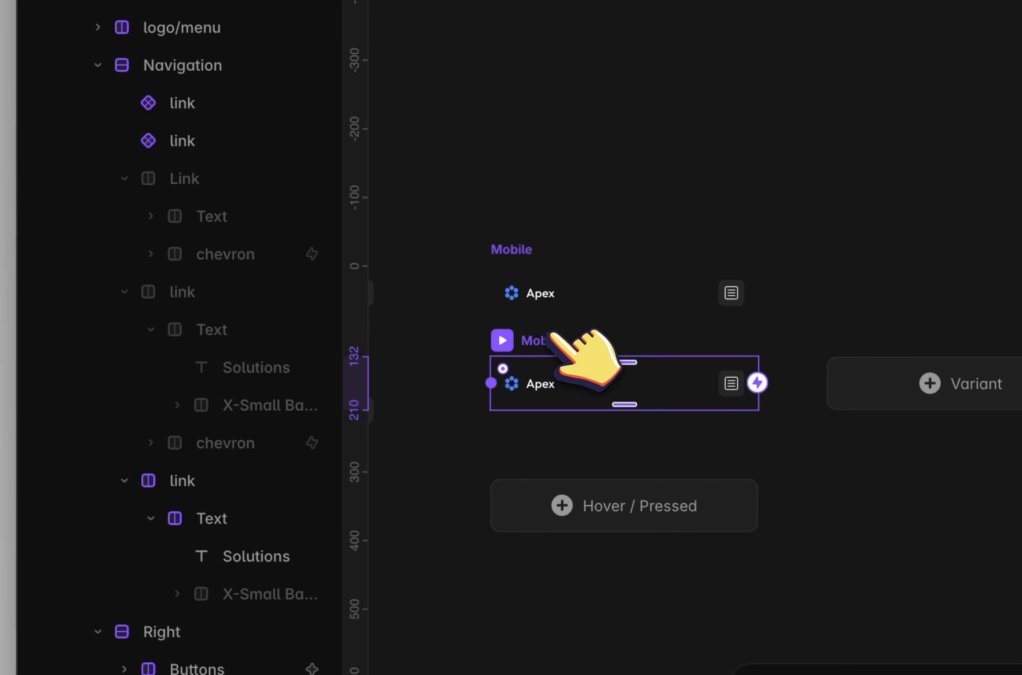
pyautogui.press('BackSpace')
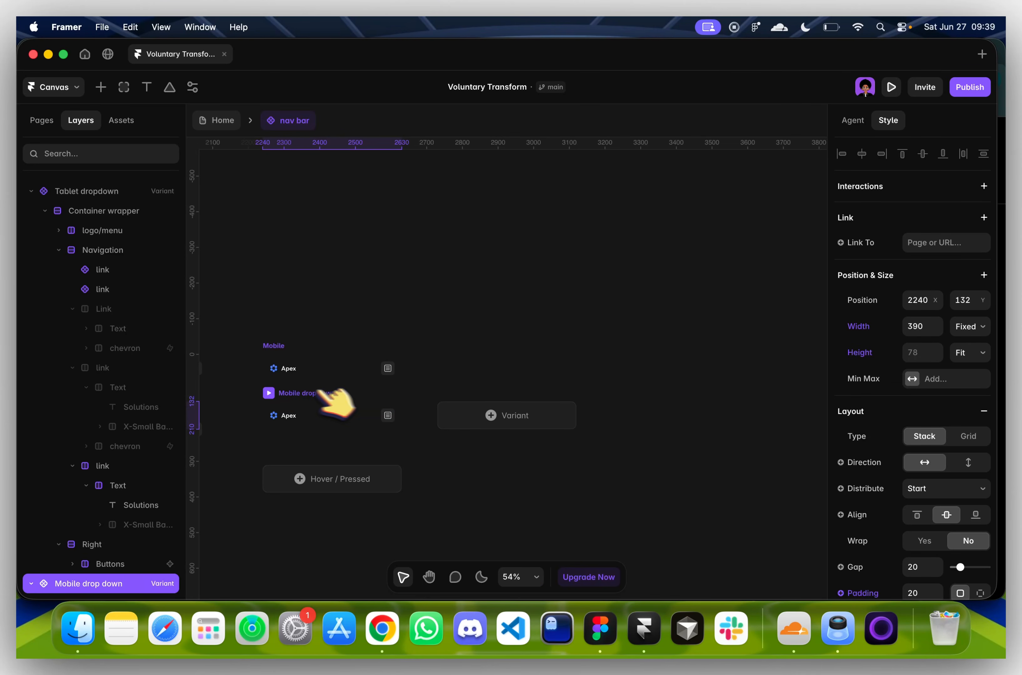
# Make the hidden Navigation and Right stacks visible inside the Mobile drop down variant's Container wrapper
pyautogui.scroll(-2, 342, 391)
pyautogui.hscroll(-2, 342, 392)
pyautogui.scroll(-1, 72, 511)
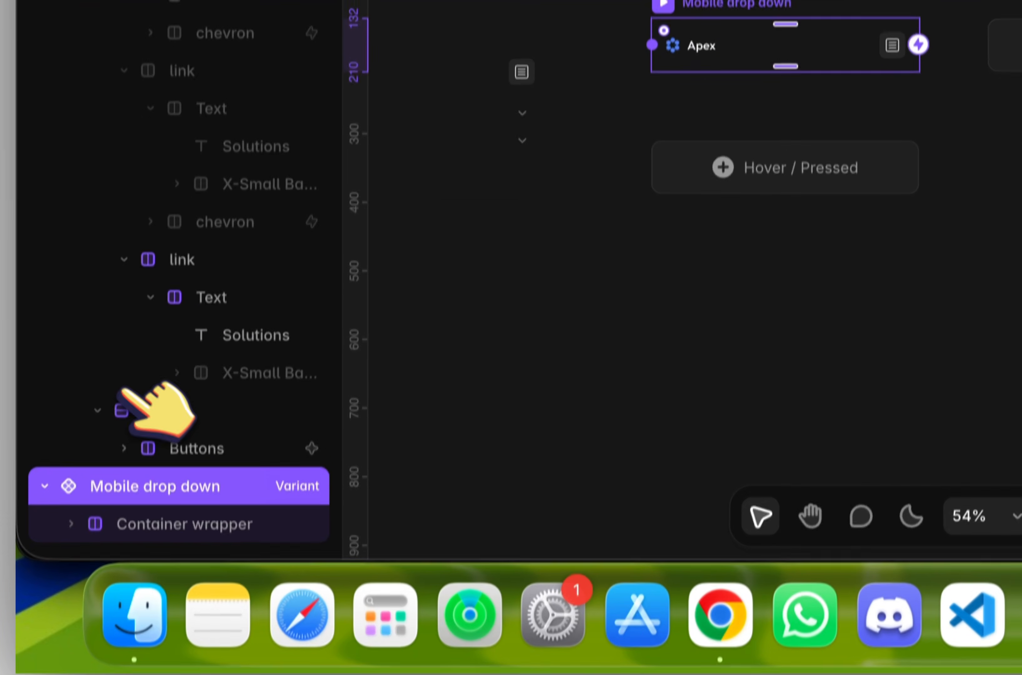
pyautogui.click(132, 521)
pyautogui.scroll(-3, 123, 520)
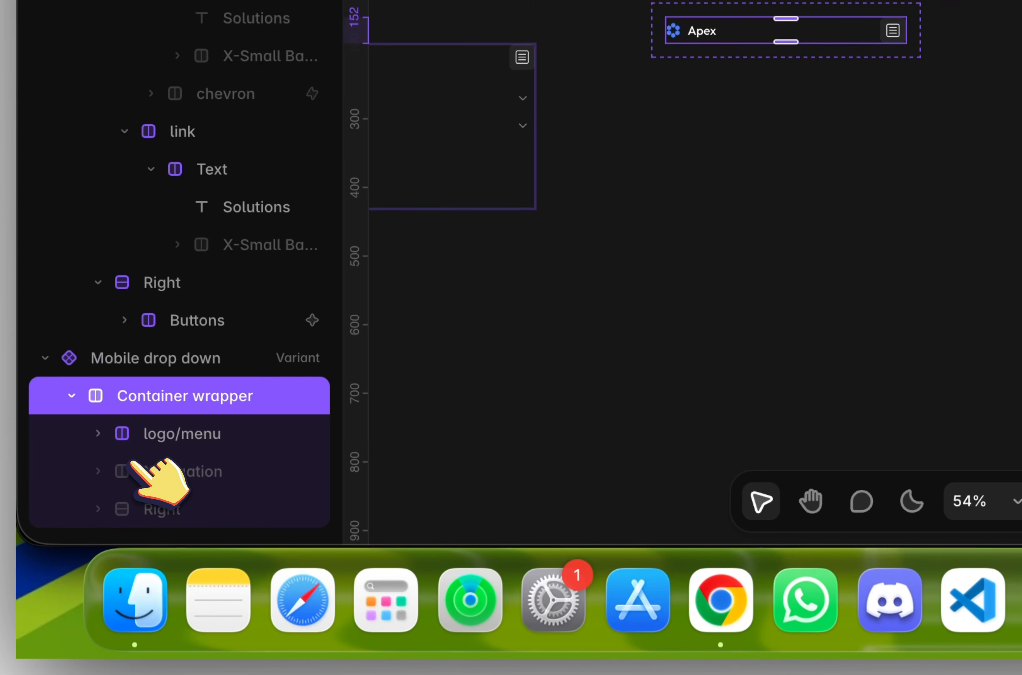
pyautogui.click(150, 472)
pyautogui.keyDown('shift'); pyautogui.click(162, 508); pyautogui.keyUp('shift')
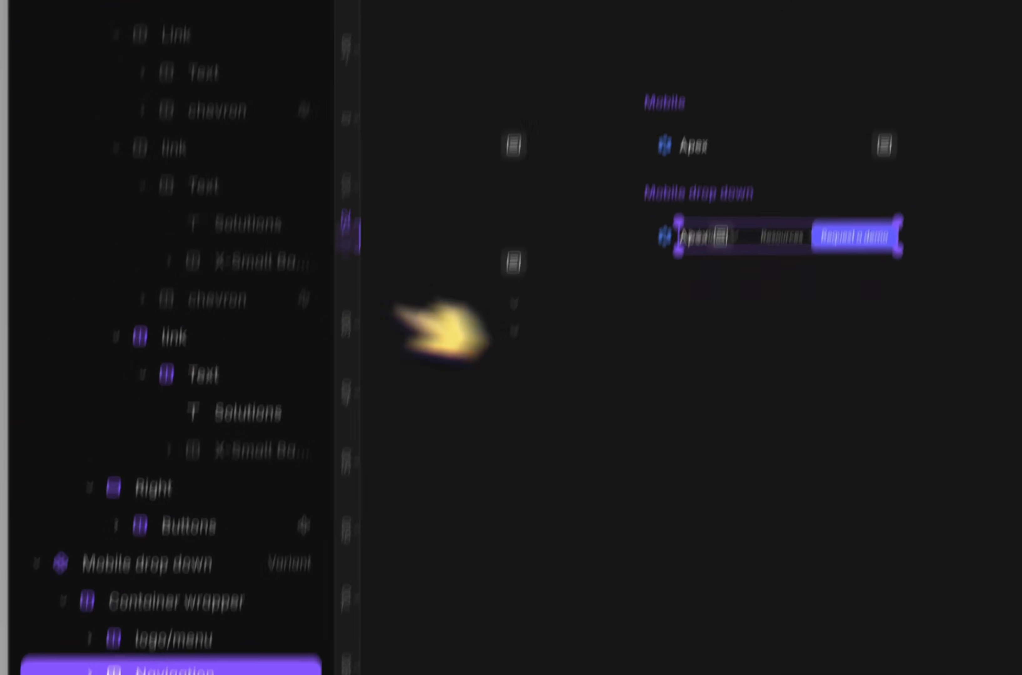
# Set the Mobile drop down variant's Container wrapper to a vertical direction with left alignment
pyautogui.click(186, 600)
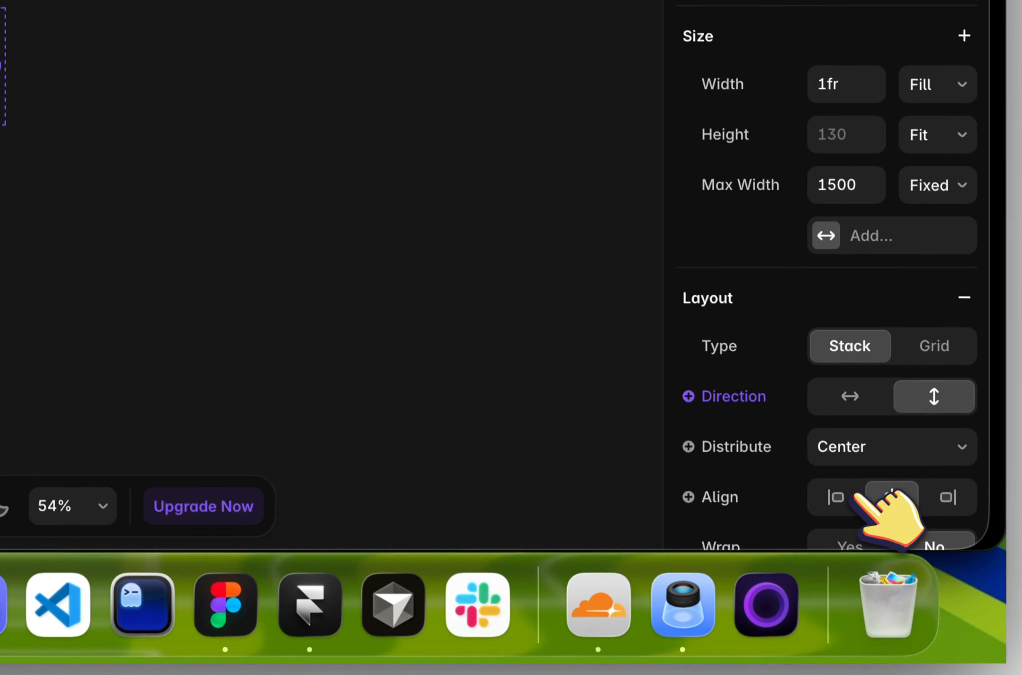
pyautogui.click(845, 496)
pyautogui.click(863, 456)
pyautogui.click(857, 405)
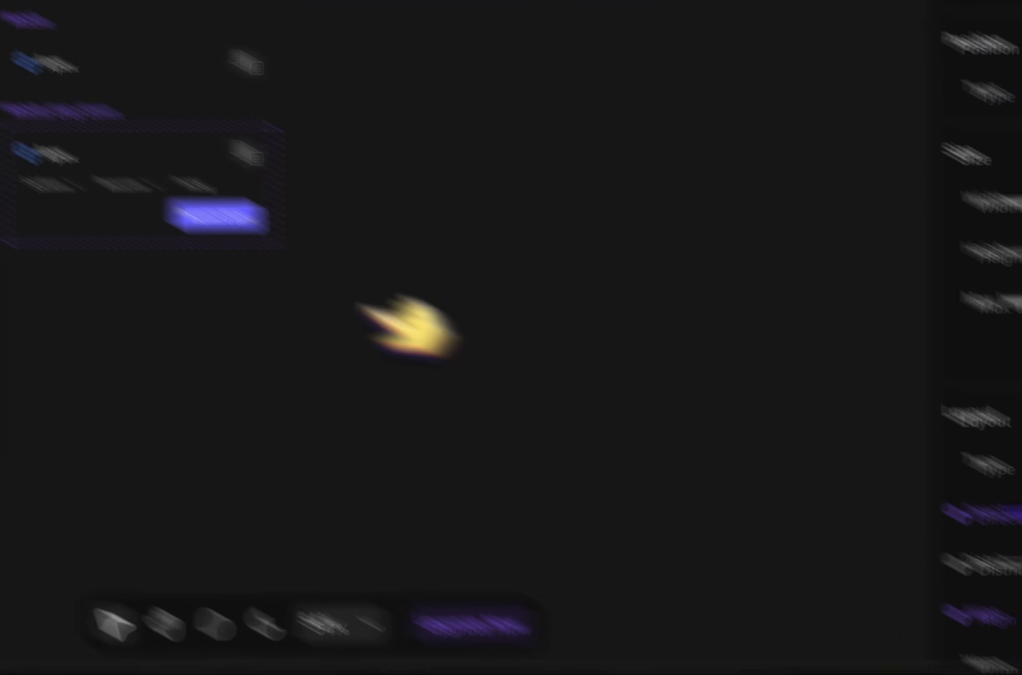
# Set the Mobile drop down variant's Navigation stack to a vertical direction, Start distribution and Fill width
pyautogui.doubleClick(93, 185)
pyautogui.click(930, 434)
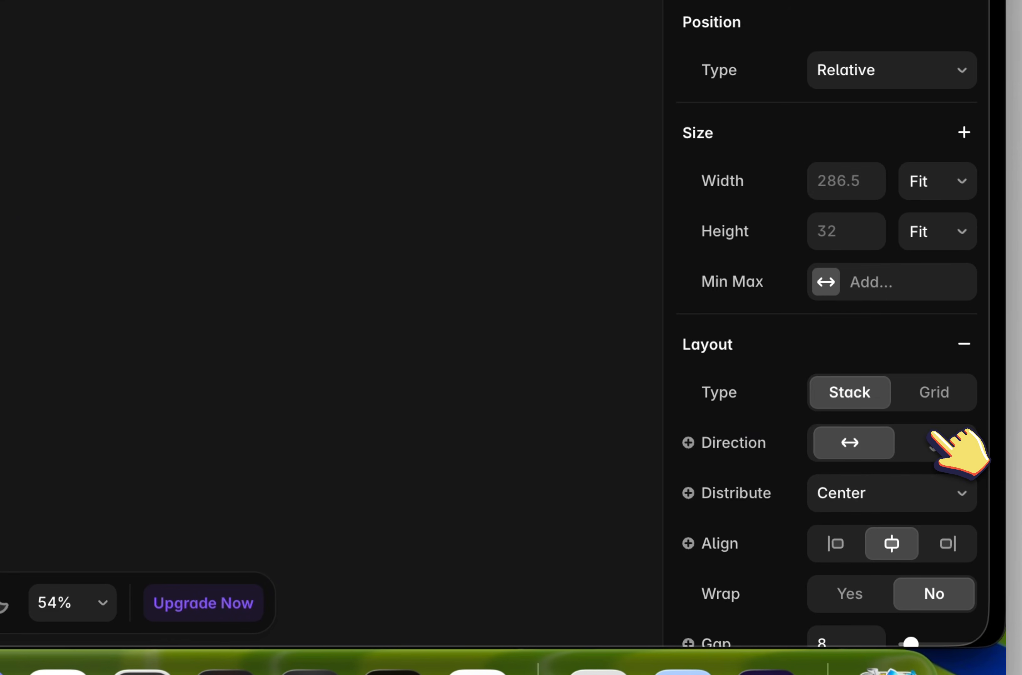
pyautogui.click(879, 487)
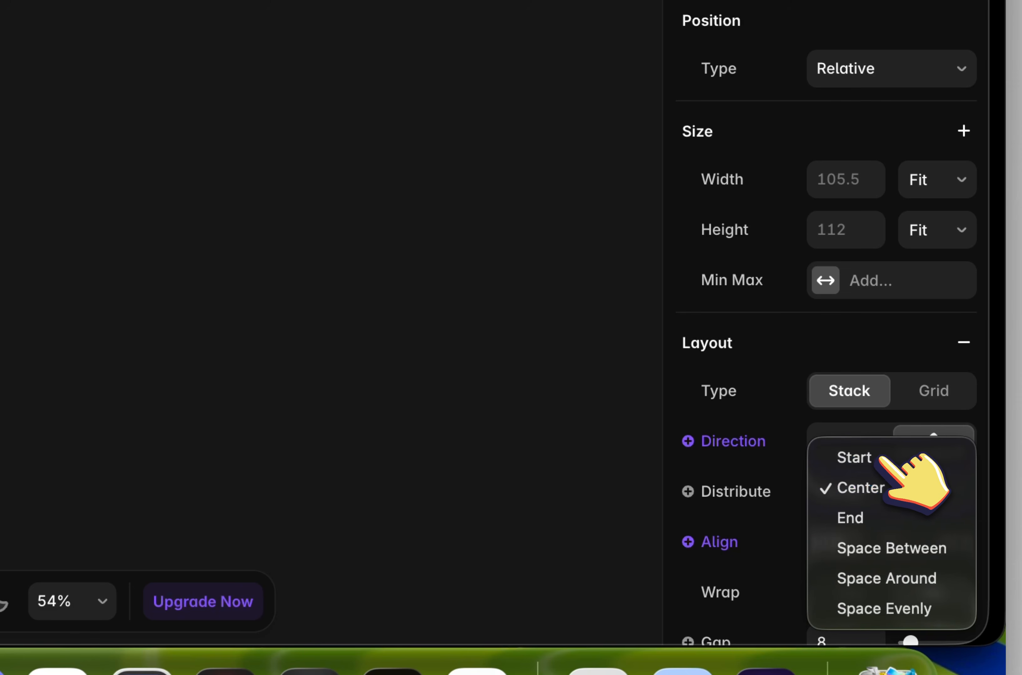
pyautogui.click(899, 457)
pyautogui.click(942, 182)
pyautogui.click(915, 149)
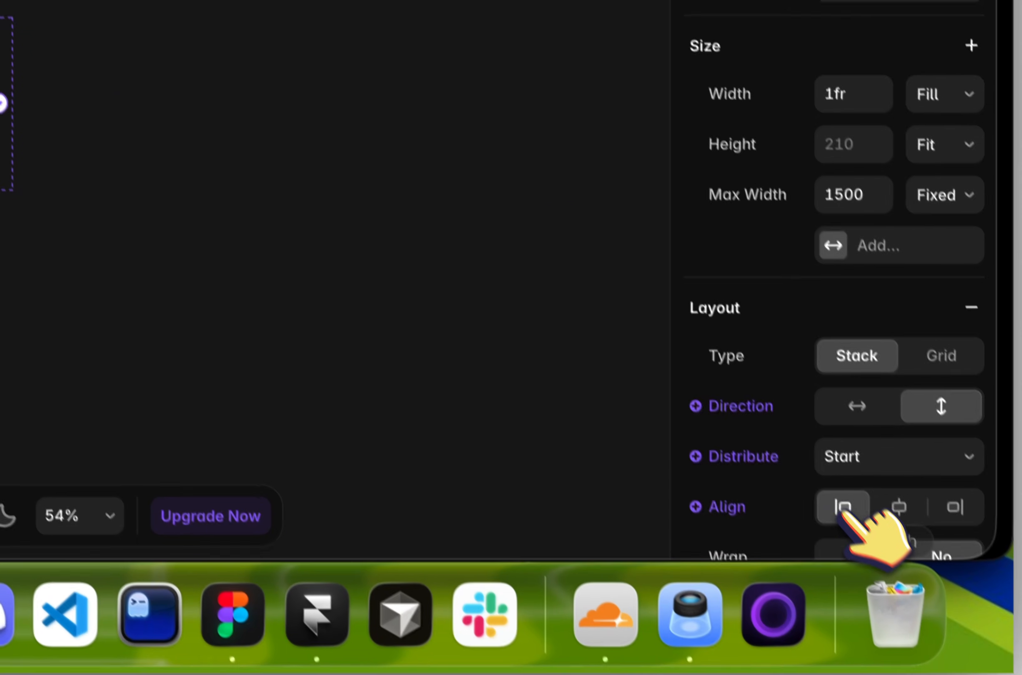
# Widen the gap in the Mobile drop down's Container wrapper and set its Request a demo stack to left alignment and Start distribution
pyautogui.scroll(-5, 848, 506)
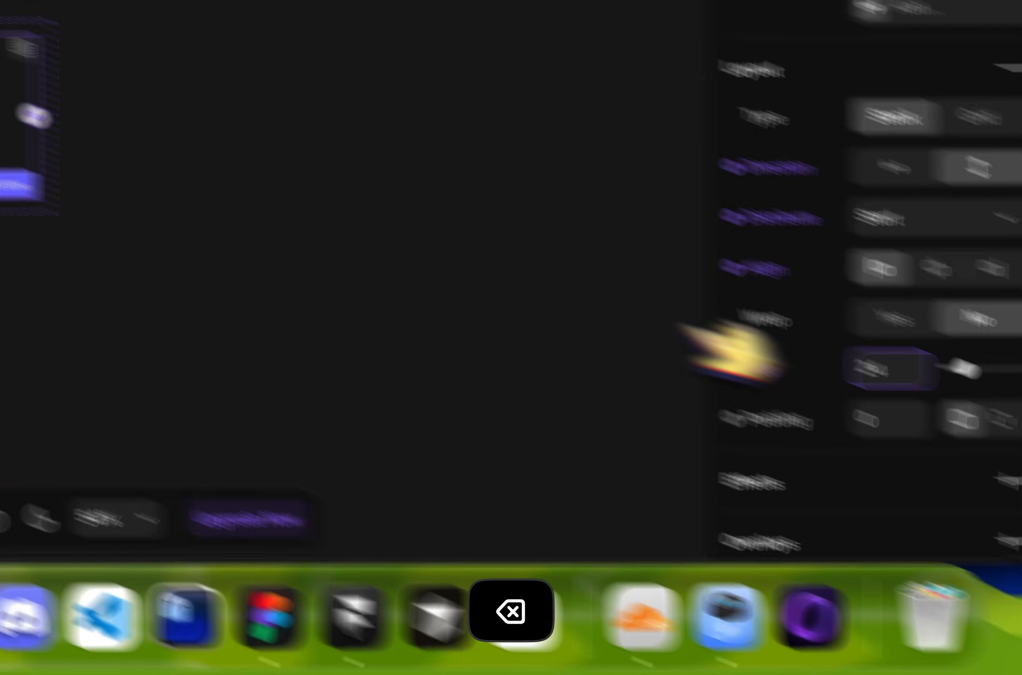
pyautogui.click(373, 325)
pyautogui.click(857, 452)
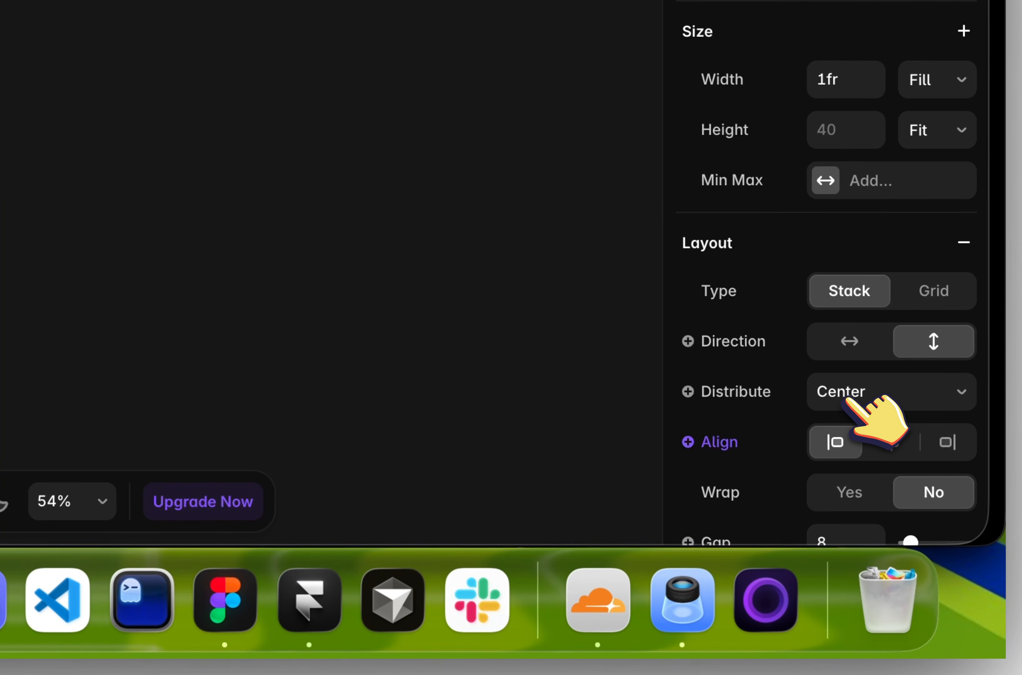
pyautogui.click(883, 414)
pyautogui.click(895, 366)
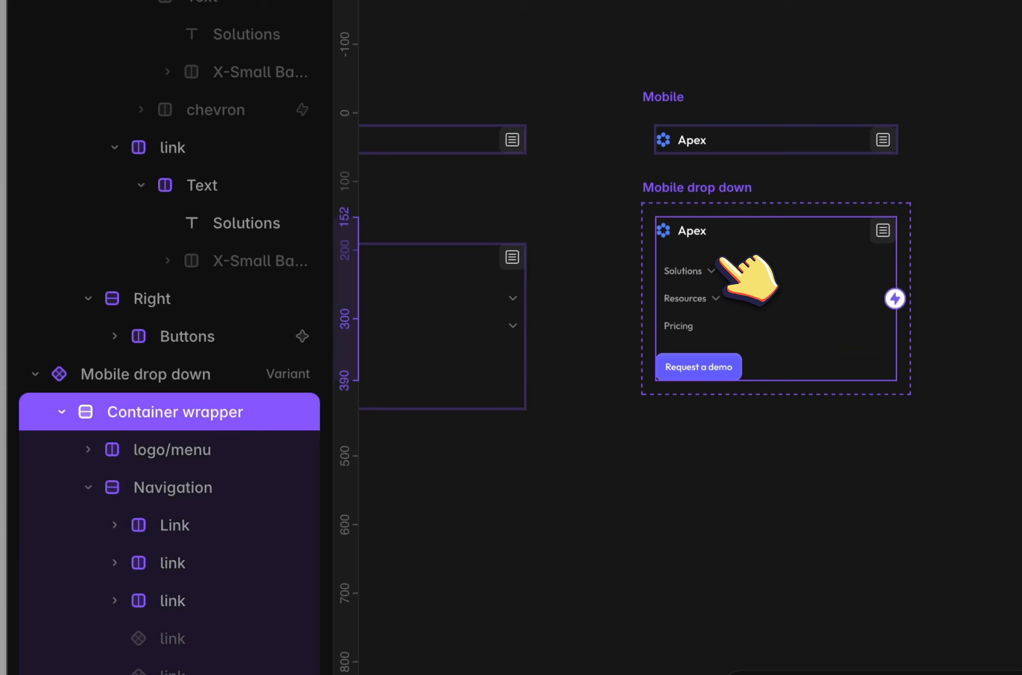
# Hide the two compact Solutions and Resources links in the Mobile drop down variant's Navigation stack
pyautogui.click(585, 248)
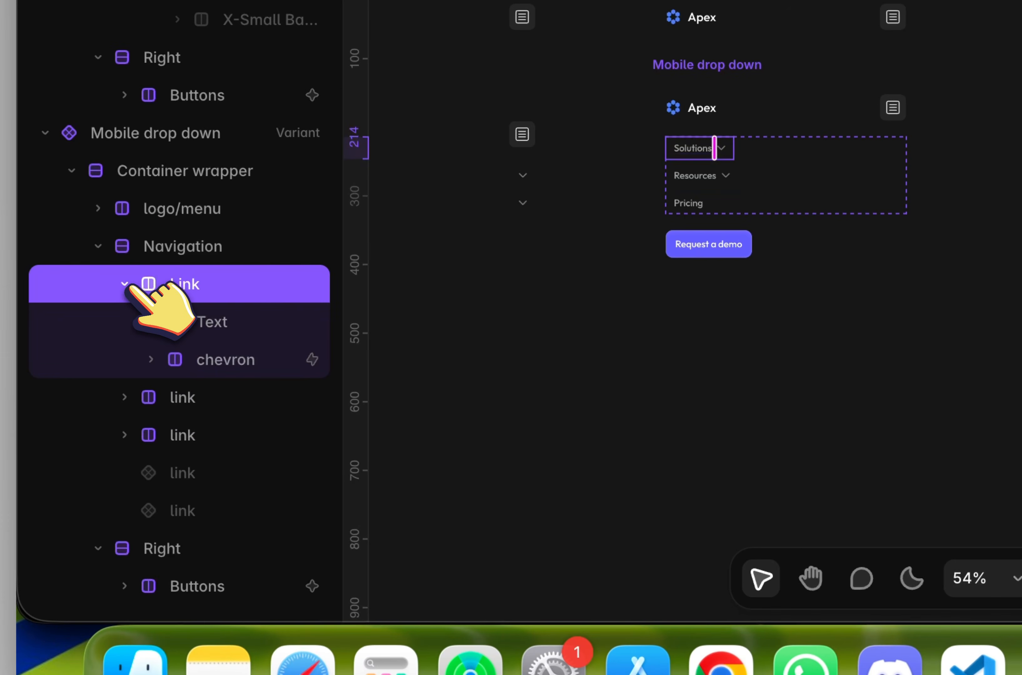
pyautogui.click(125, 285)
pyautogui.keyDown('shift'); pyautogui.click(182, 396); pyautogui.keyUp('shift')
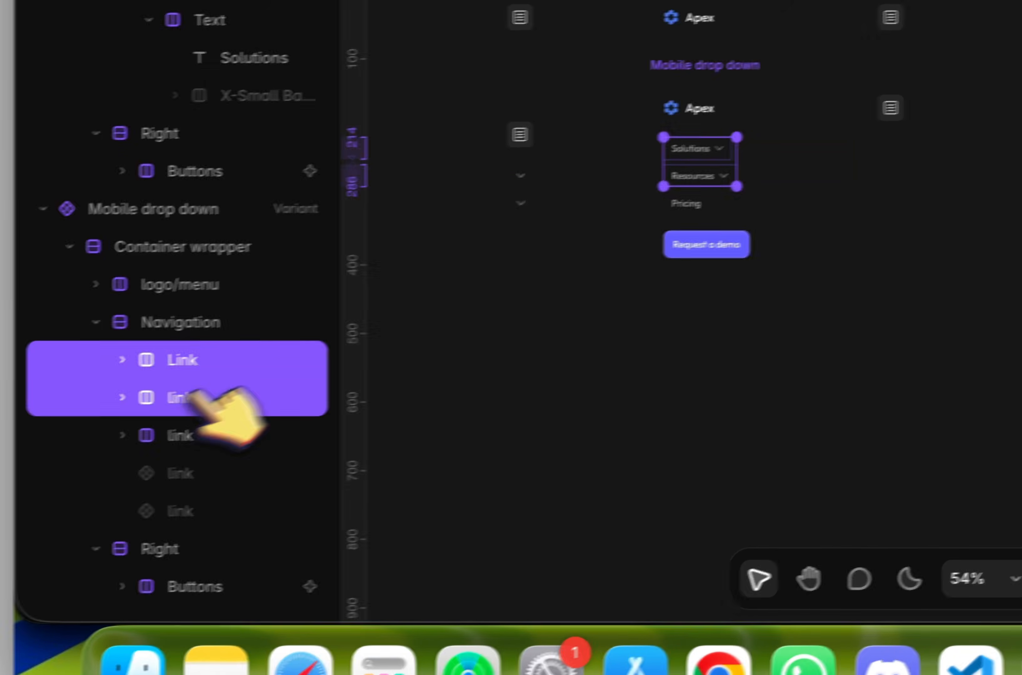
pyautogui.scroll(-5, 980, 325)
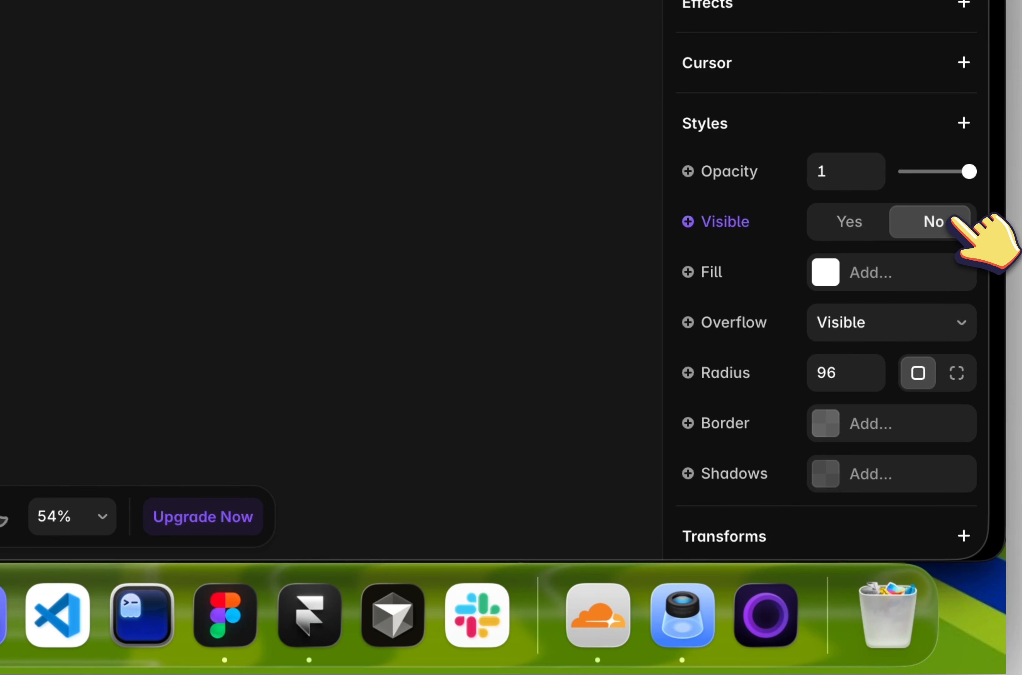
# Make the two hidden expandable link components visible in the Mobile drop down variant's Navigation stack
pyautogui.click(135, 393)
pyautogui.keyDown('shift'); pyautogui.click(153, 433); pyautogui.keyUp('shift')
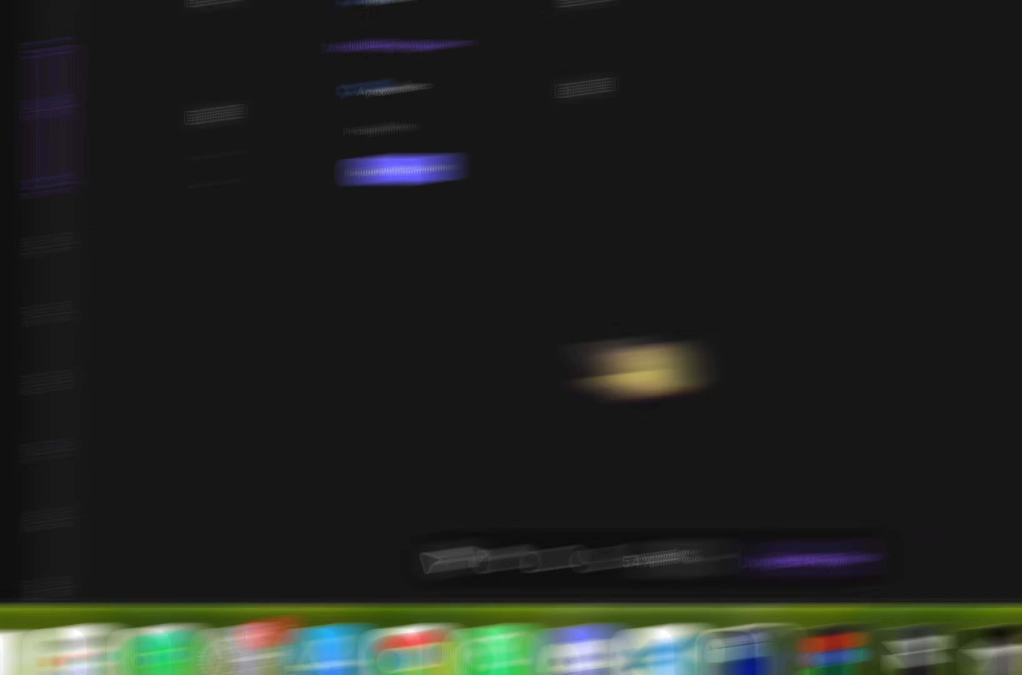
pyautogui.click(855, 342)
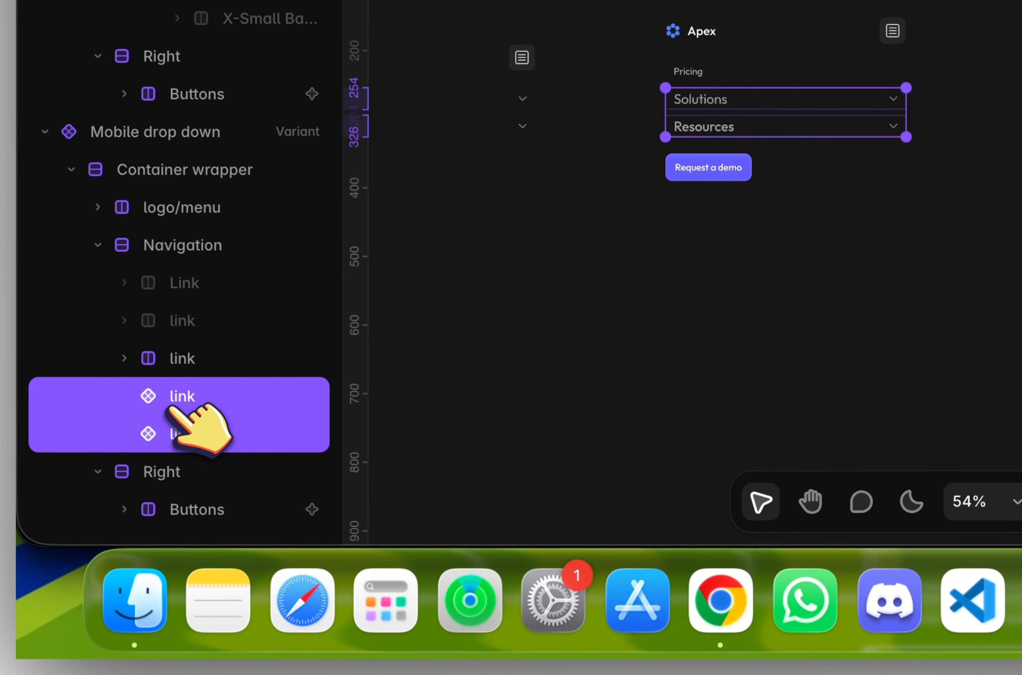
# Reorder the Mobile drop down's Navigation so the expandable Solutions link comes first, followed by Resources, both above Pricing
pyautogui.click(45, 578)
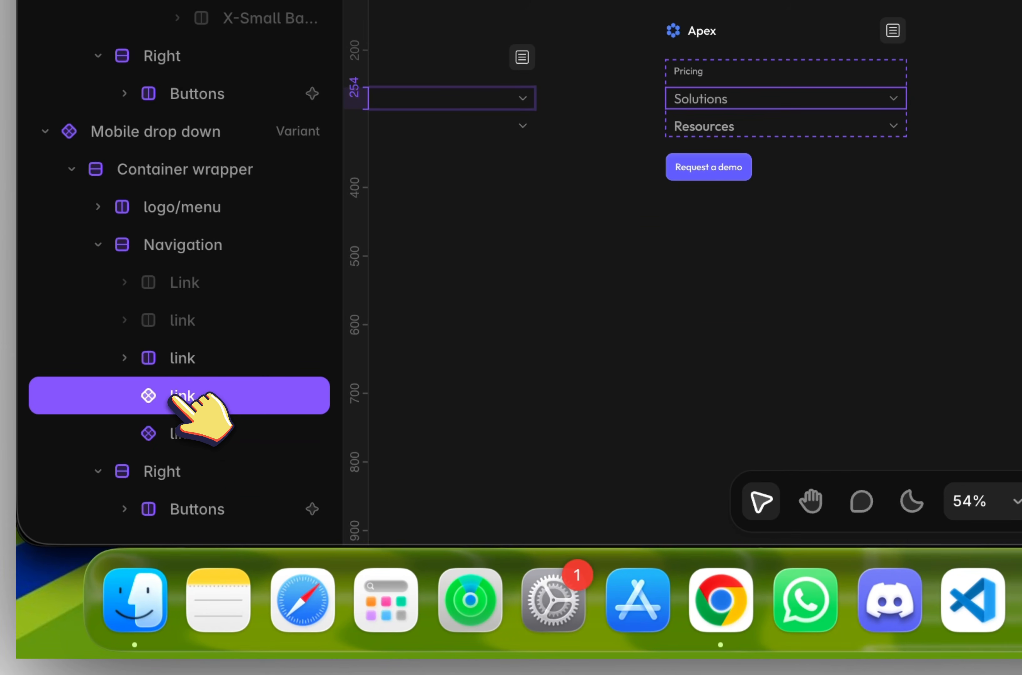
pyautogui.press('Up')
pyautogui.press('Up')
pyautogui.click(193, 430)
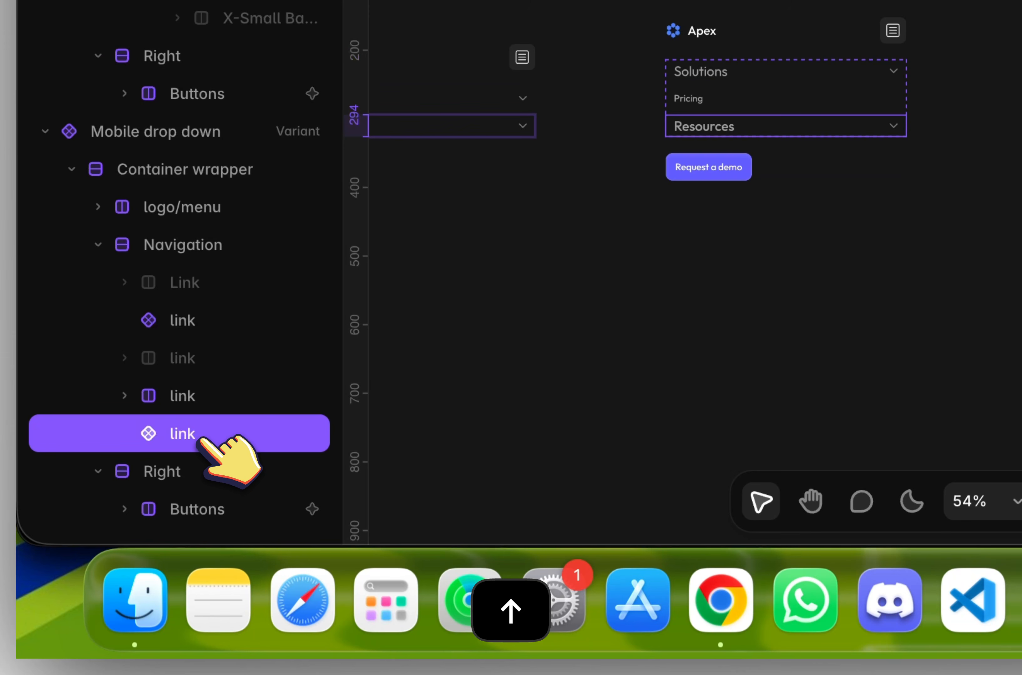
pyautogui.press('Up')
pyautogui.press('Up')
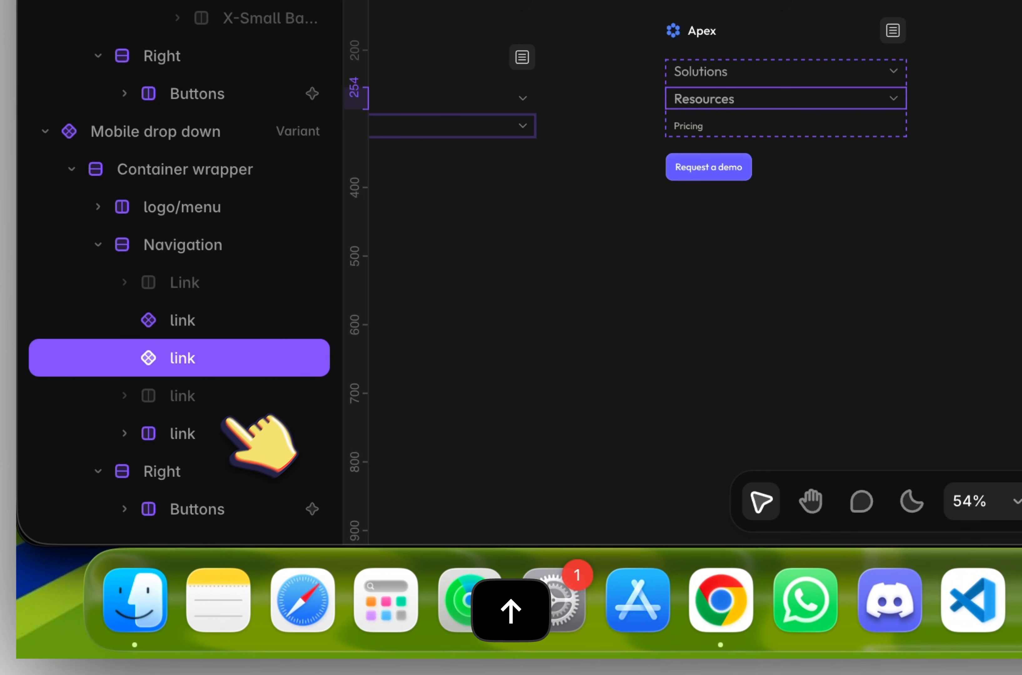
pyautogui.press('Up')
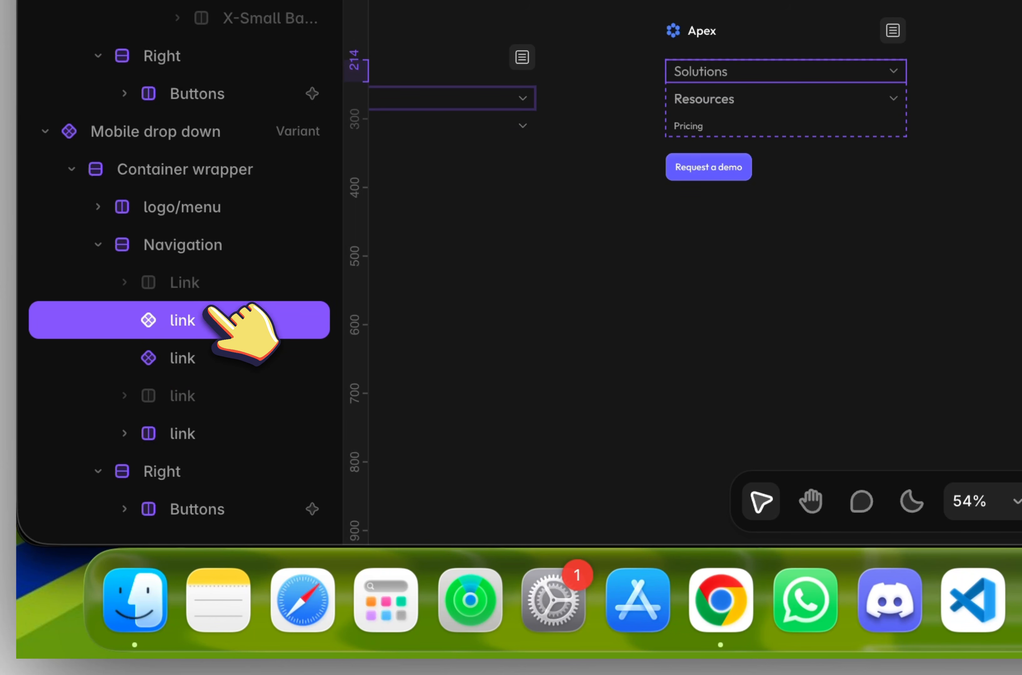
pyautogui.press('Up')
pyautogui.click(205, 357)
pyautogui.press('Up')
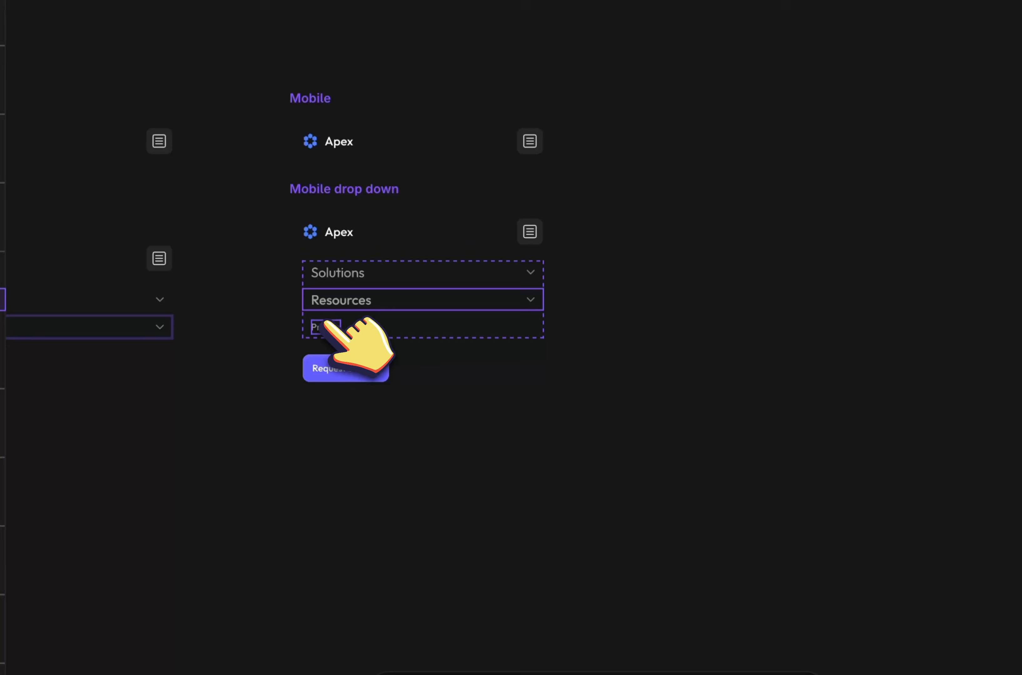
# Increase the Mobile drop down's Pricing text size to match the Solutions and Resources links
pyautogui.click(688, 126)
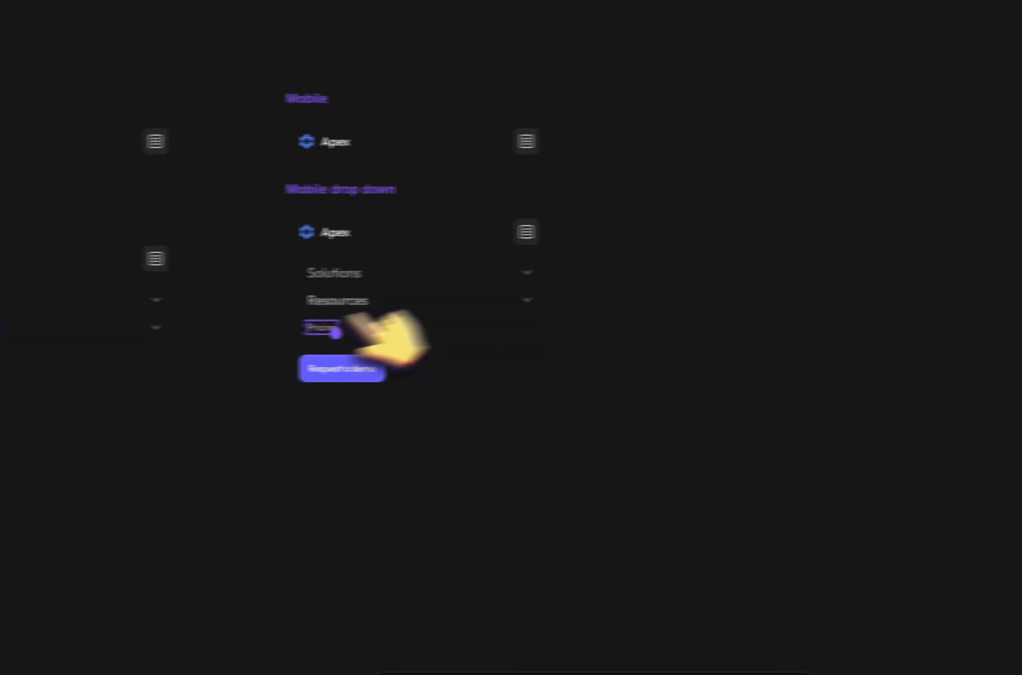
pyautogui.scroll(-6, 820, 336)
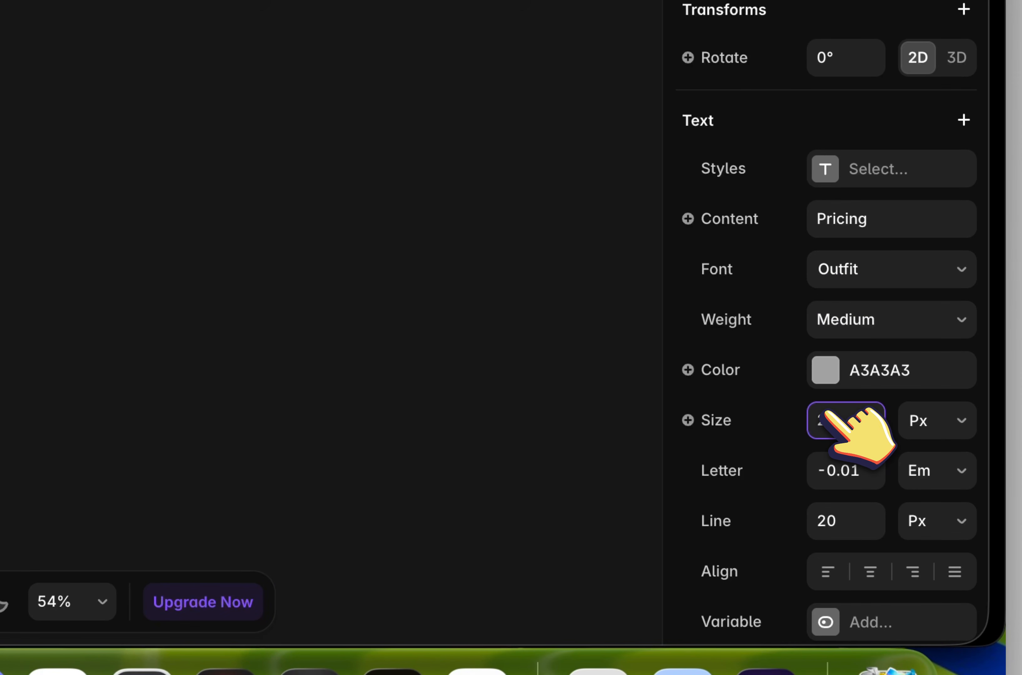
pyautogui.scroll(10, 295, 283)
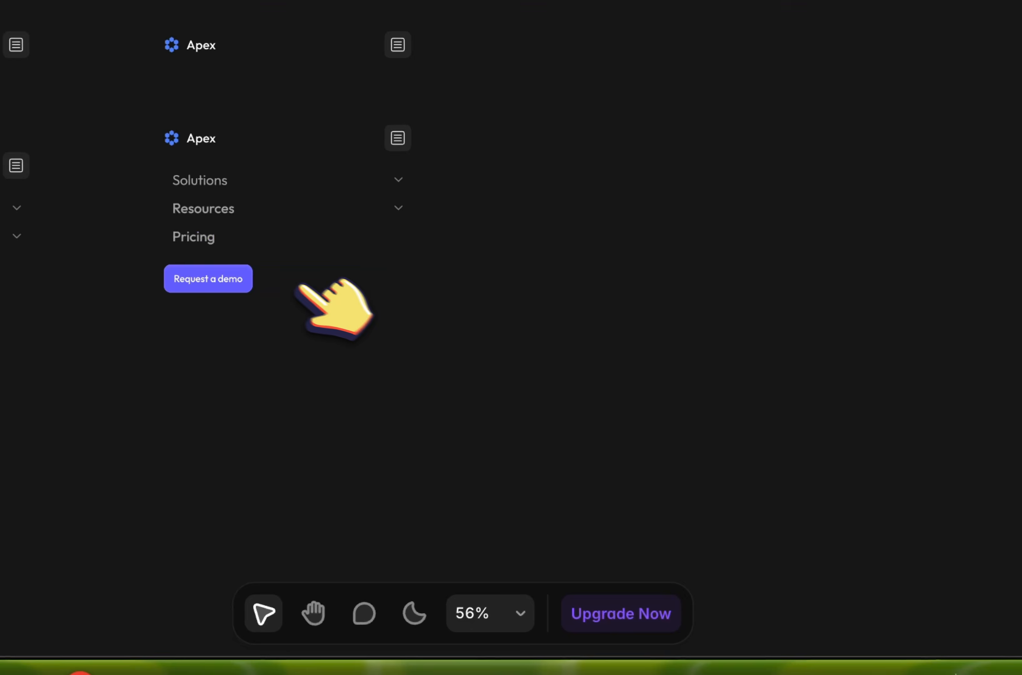
# Search the Lucide icons for x and replace the Tablet dropdown variant's Square Menu icon with the circled X
pyautogui.scroll(-10, 342, 389)
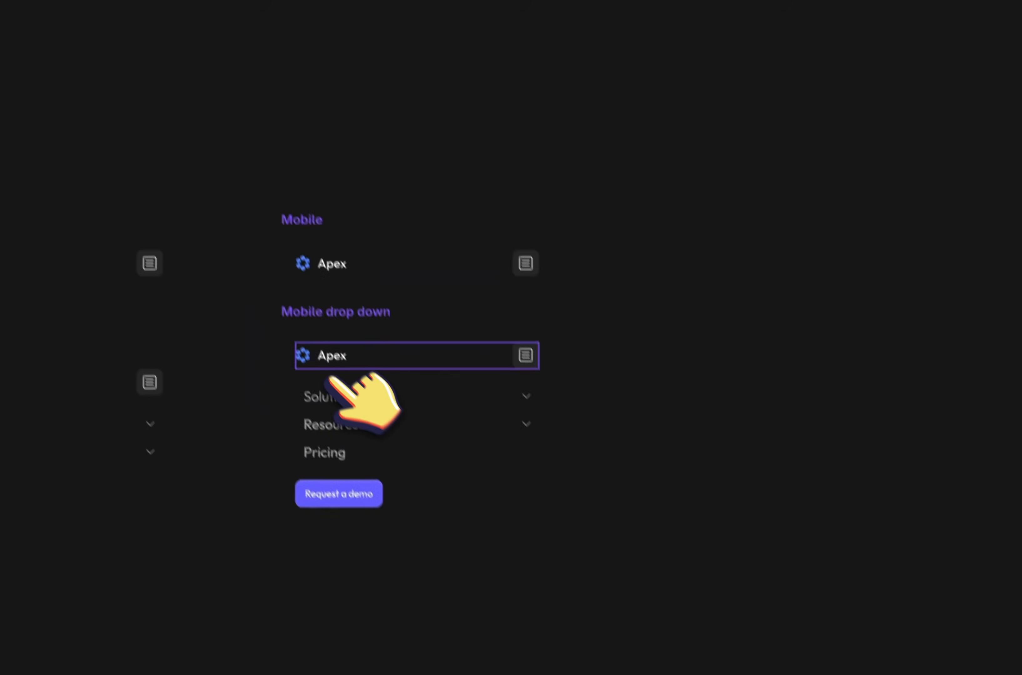
pyautogui.click(236, 223)
pyautogui.click(315, 246)
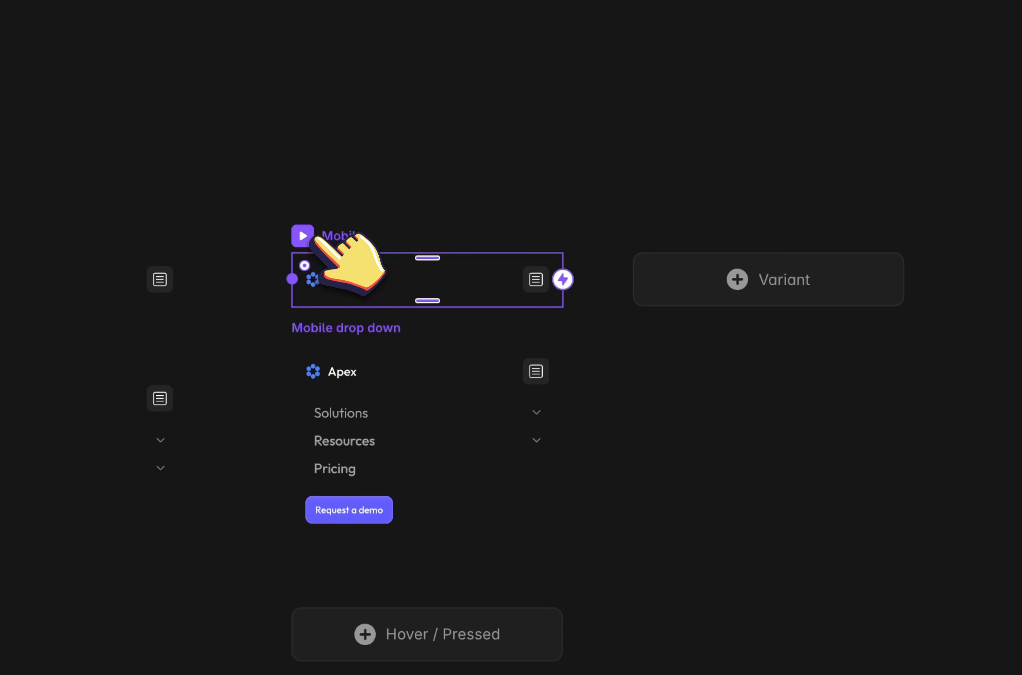
pyautogui.hscroll(-5, 454, 338)
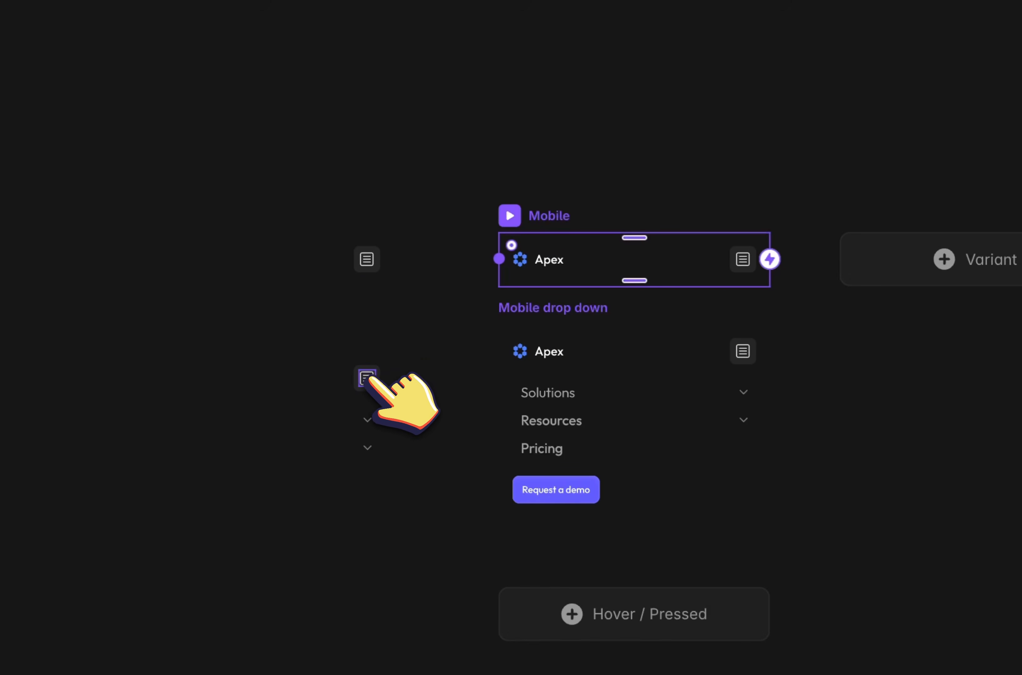
pyautogui.click(847, 537)
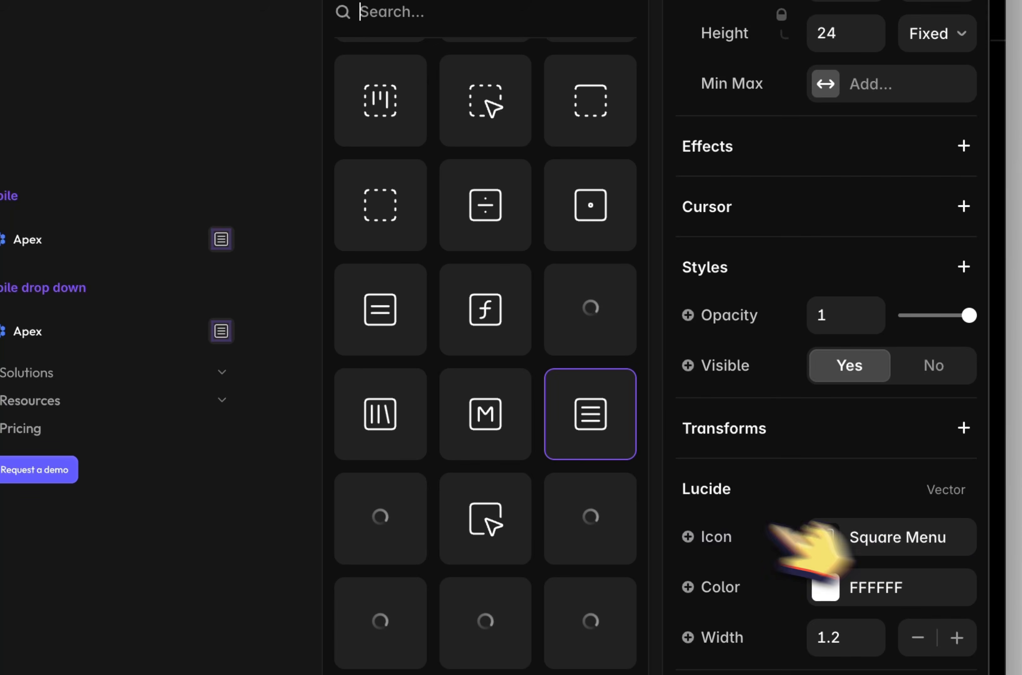
pyautogui.write('x')
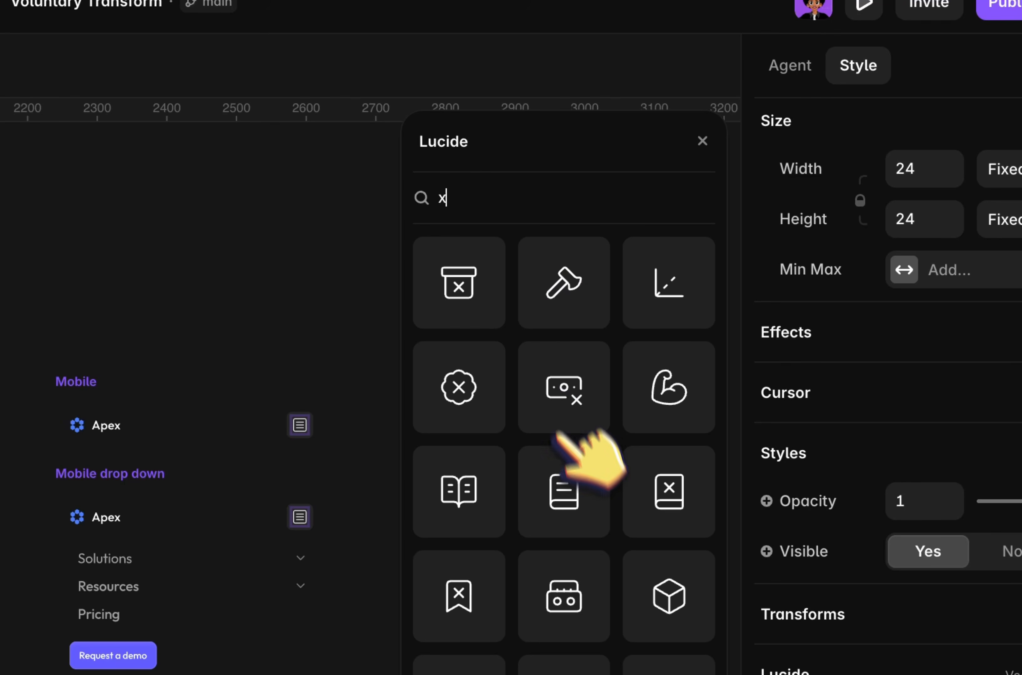
pyautogui.scroll(-5, 559, 434)
pyautogui.scroll(5, 567, 482)
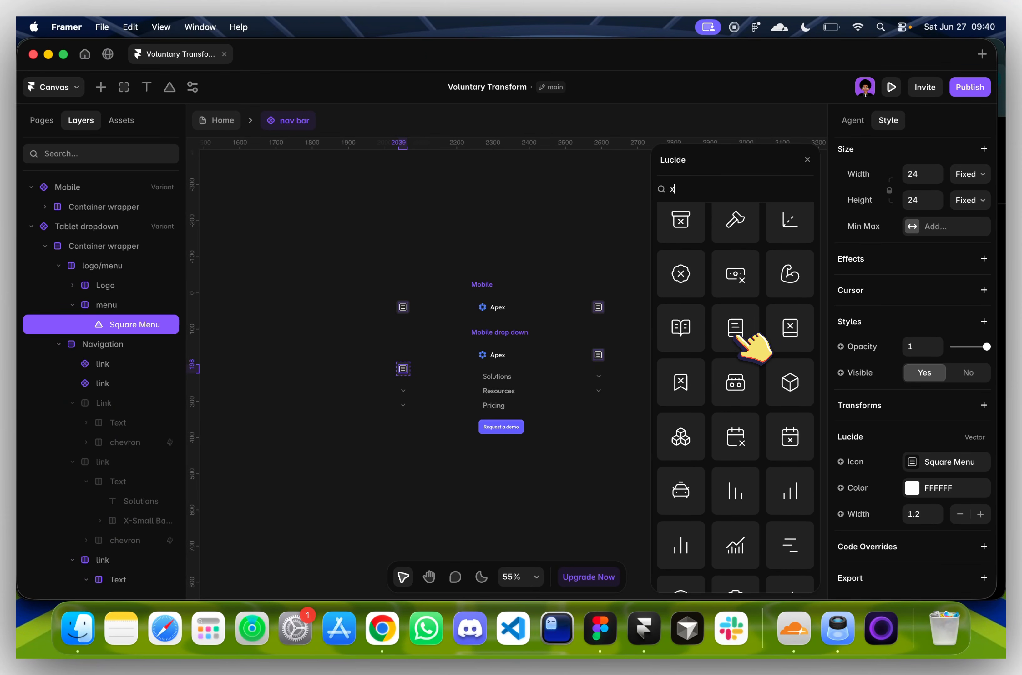
pyautogui.scroll(-3, 741, 337)
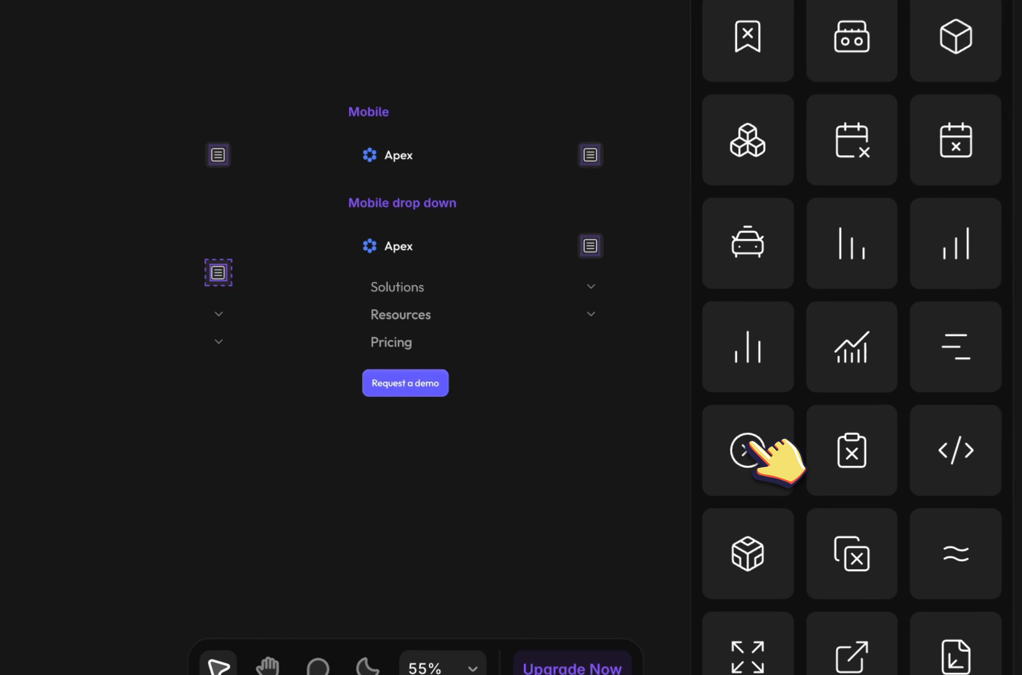
pyautogui.click(680, 461)
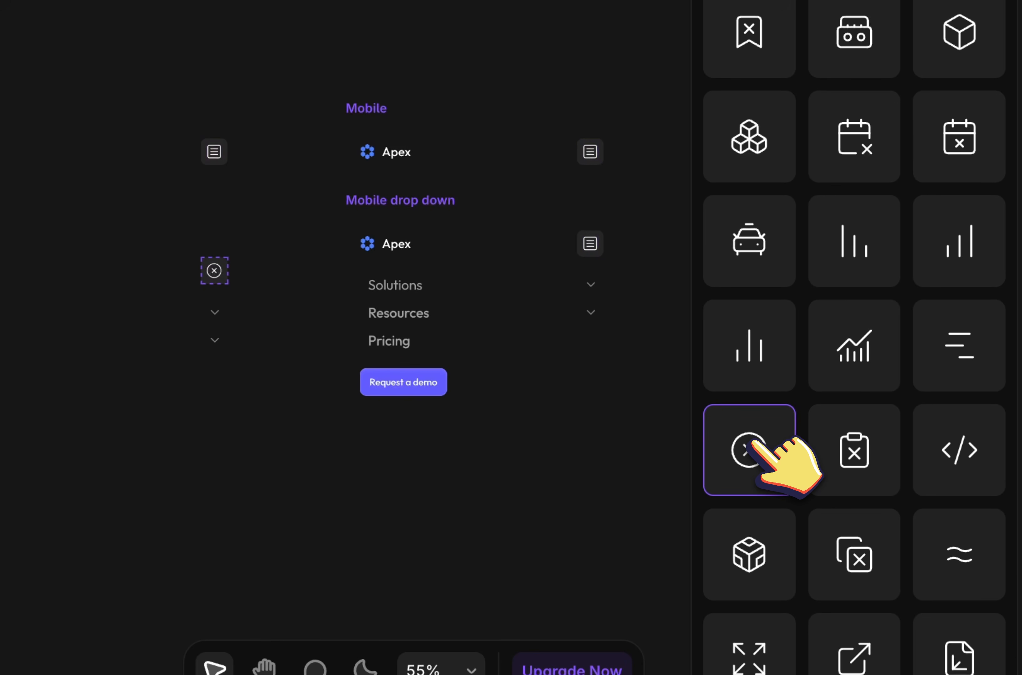
# Replace the Mobile drop down variant's Square Menu icon with the same circled X icon
pyautogui.scroll(5, 751, 444)
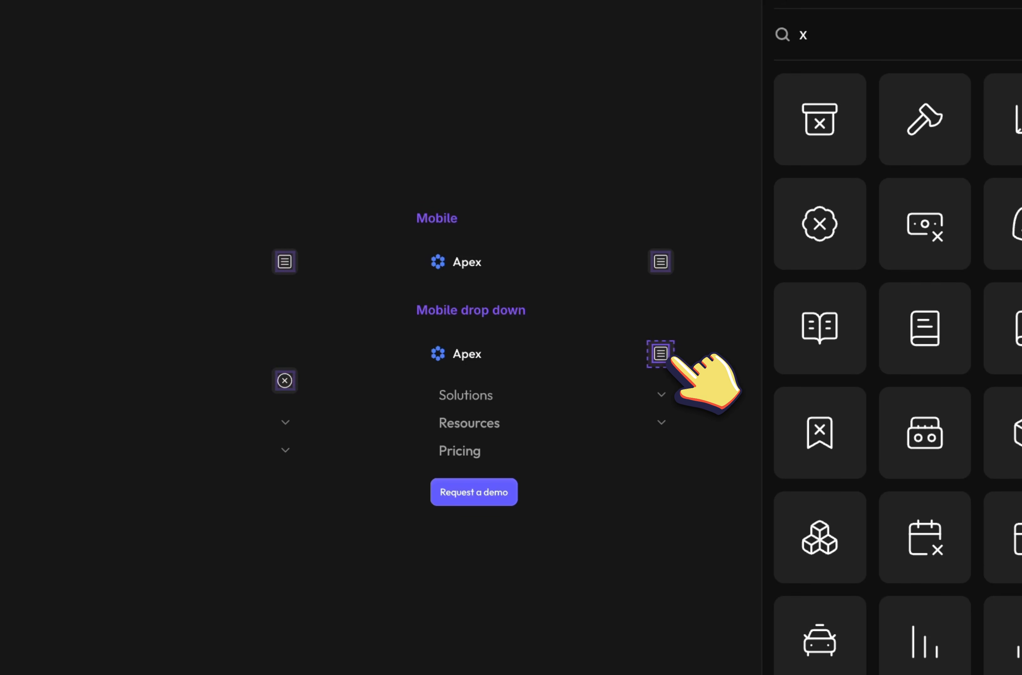
pyautogui.scroll(-7, 862, 578)
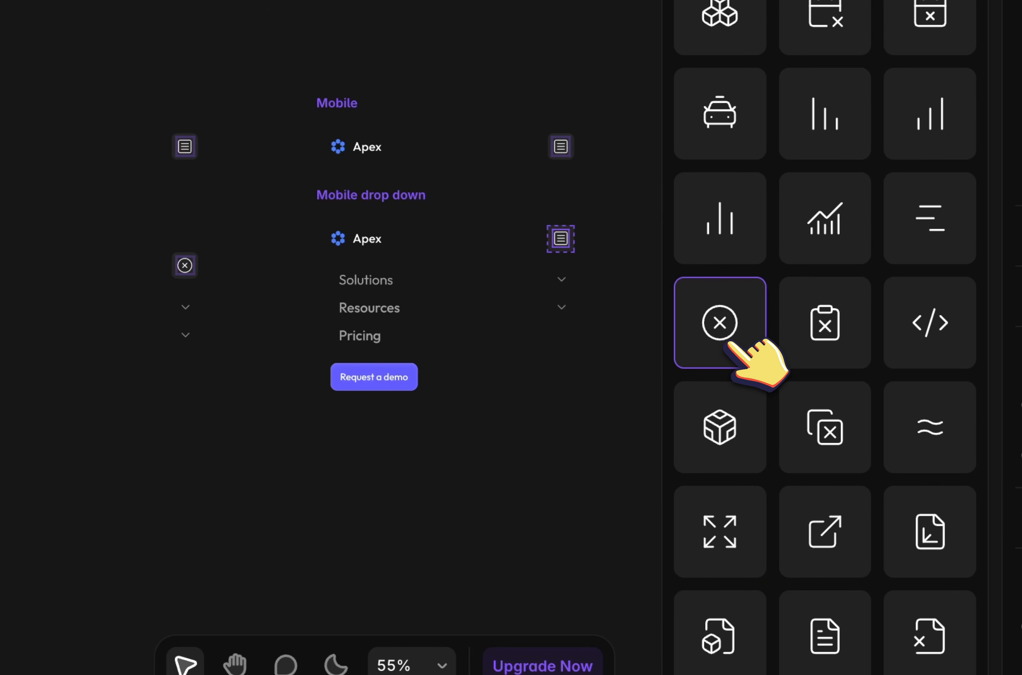
pyautogui.click(162, 239)
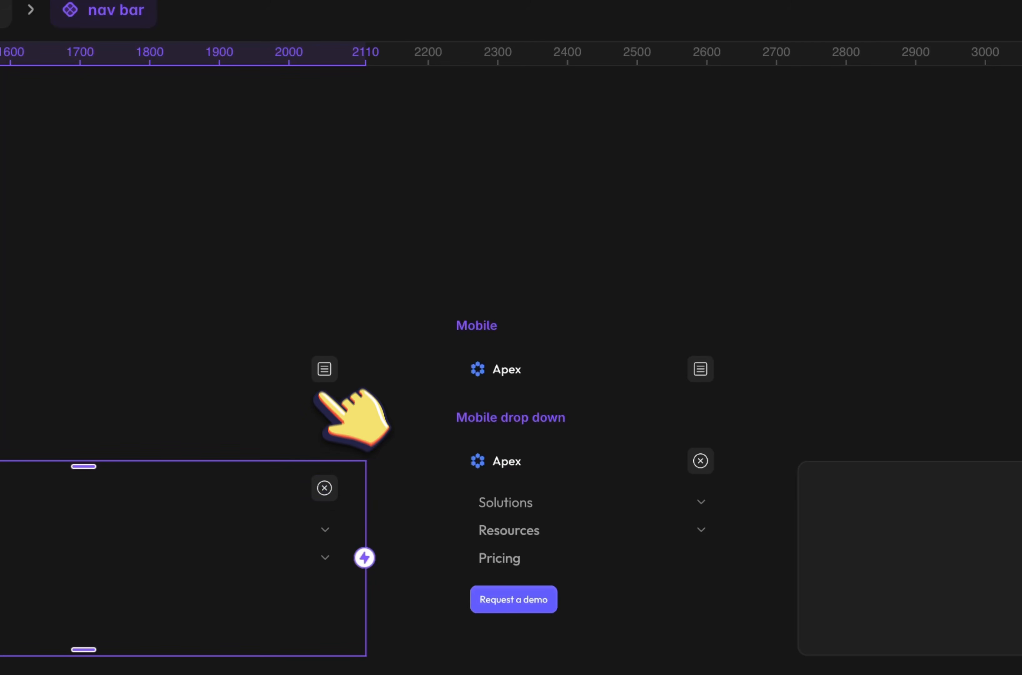
# Add a click transition from the Tablet variant's menu button to the Tablet dropdown variant
pyautogui.click(319, 377)
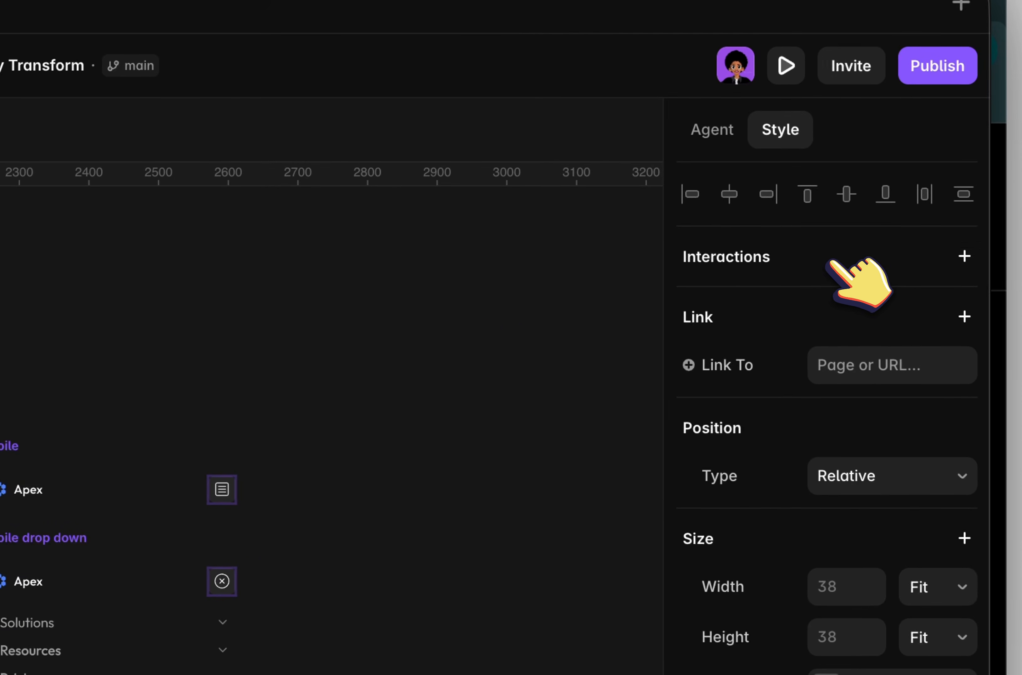
pyautogui.click(835, 264)
pyautogui.click(796, 308)
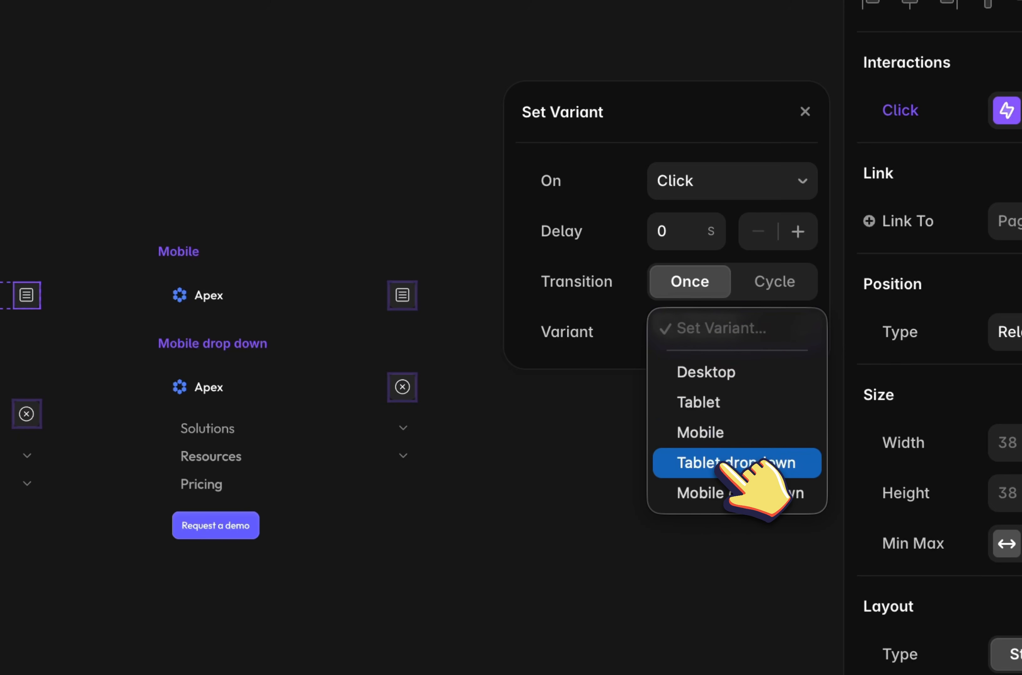
pyautogui.click(721, 460)
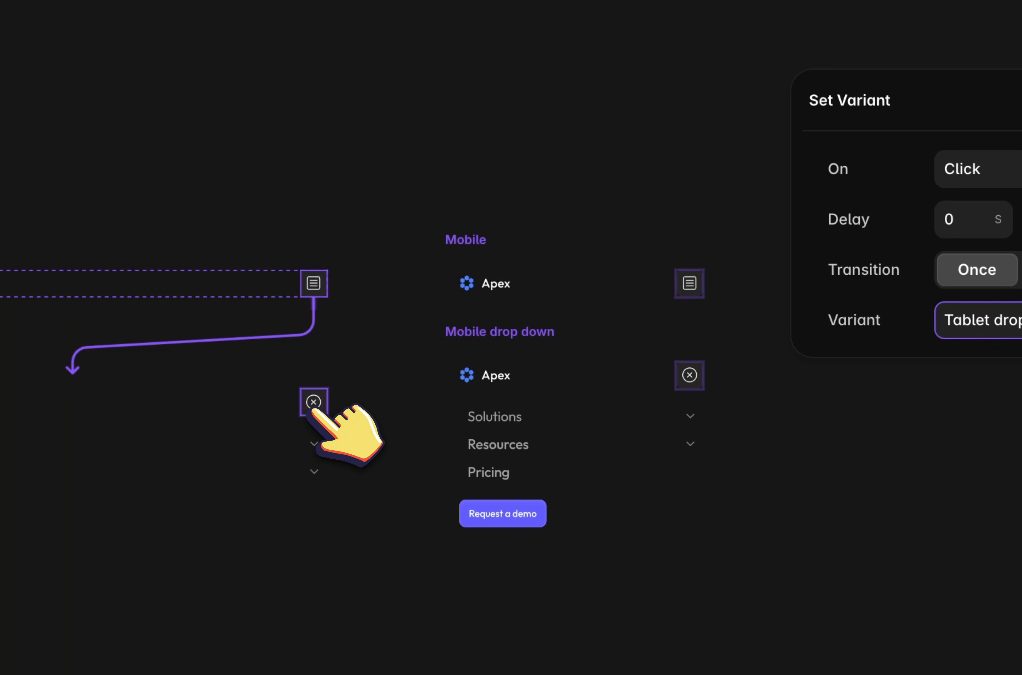
# Add a click transition from the Tablet dropdown variant's circled X button back to the Tablet variant
pyautogui.click(988, 155)
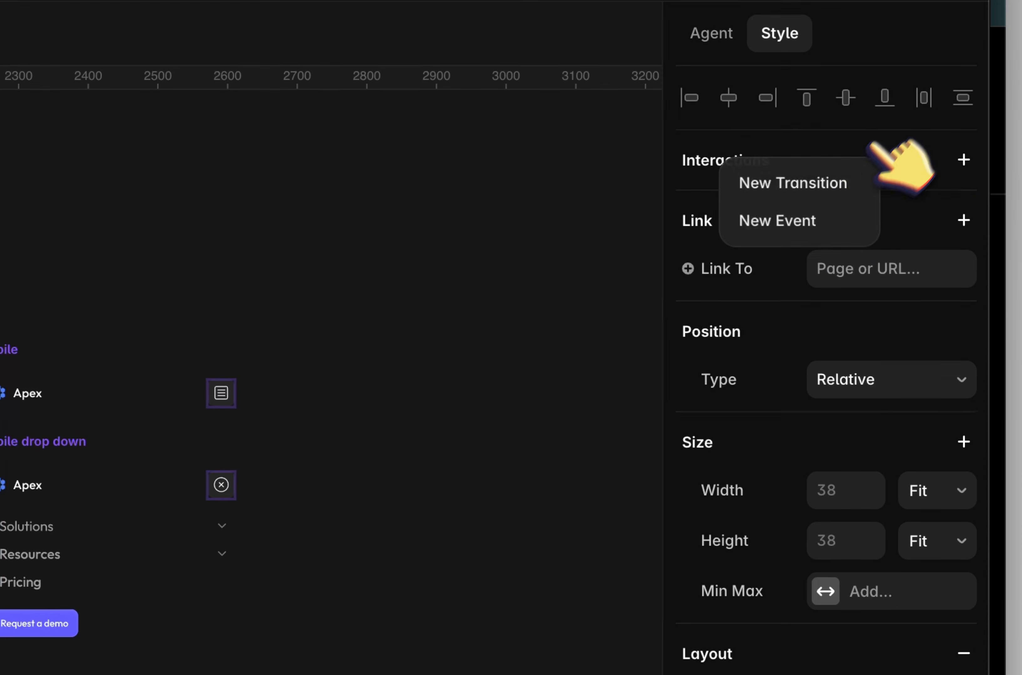
pyautogui.click(840, 190)
pyautogui.click(543, 439)
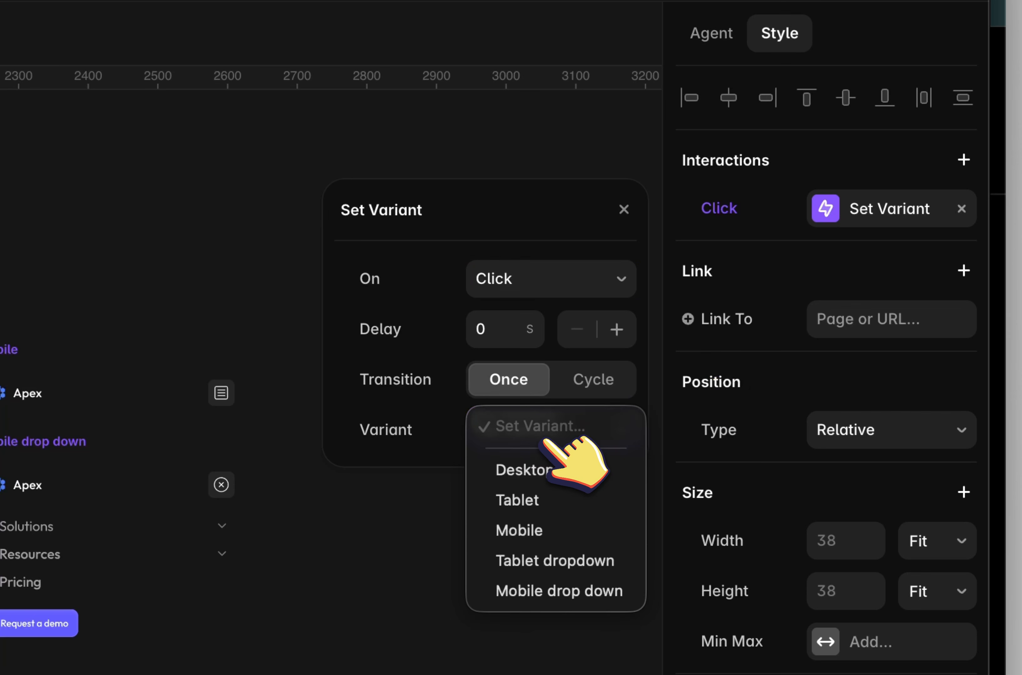
pyautogui.click(537, 500)
# Add a click transition from the Mobile drop down variant's circled X button back to the Mobile variant
pyautogui.click(216, 496)
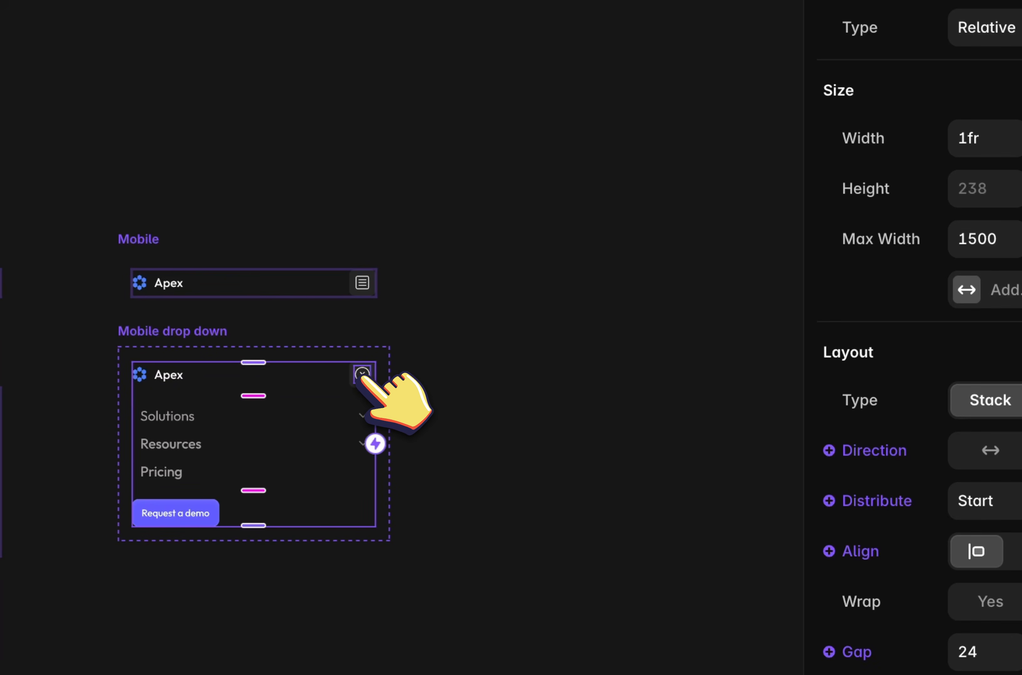
pyautogui.click(362, 376)
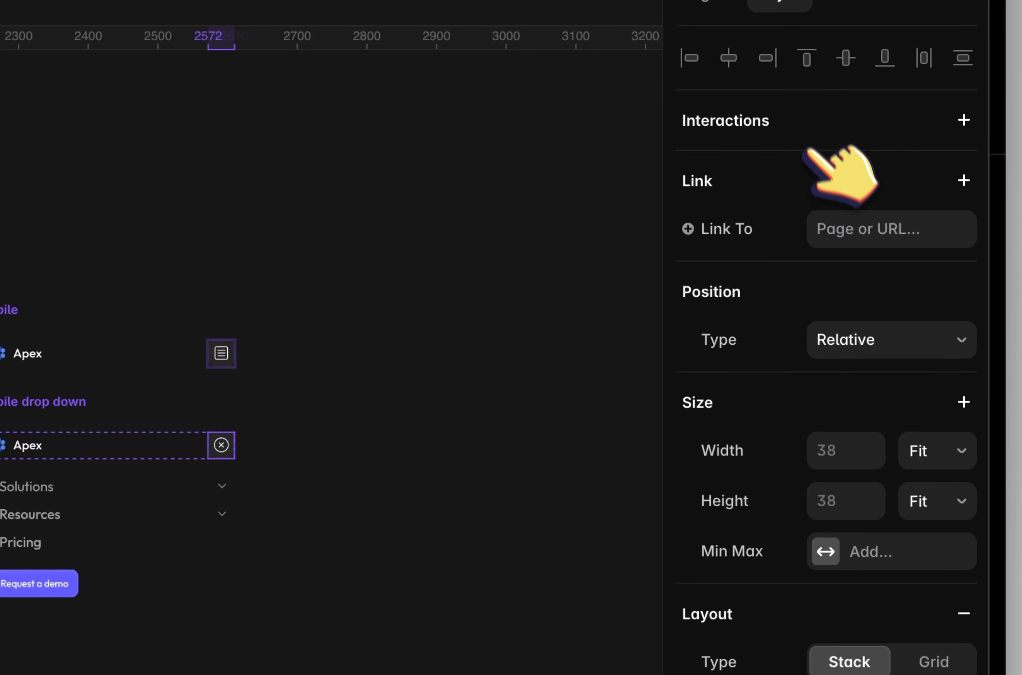
pyautogui.click(844, 178)
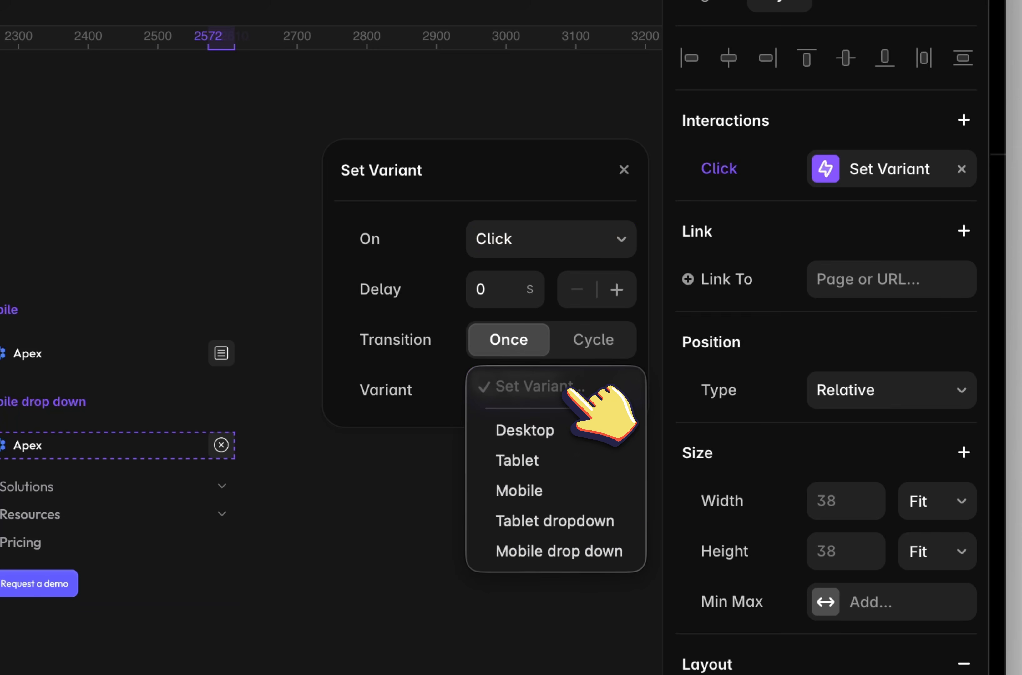
pyautogui.click(566, 489)
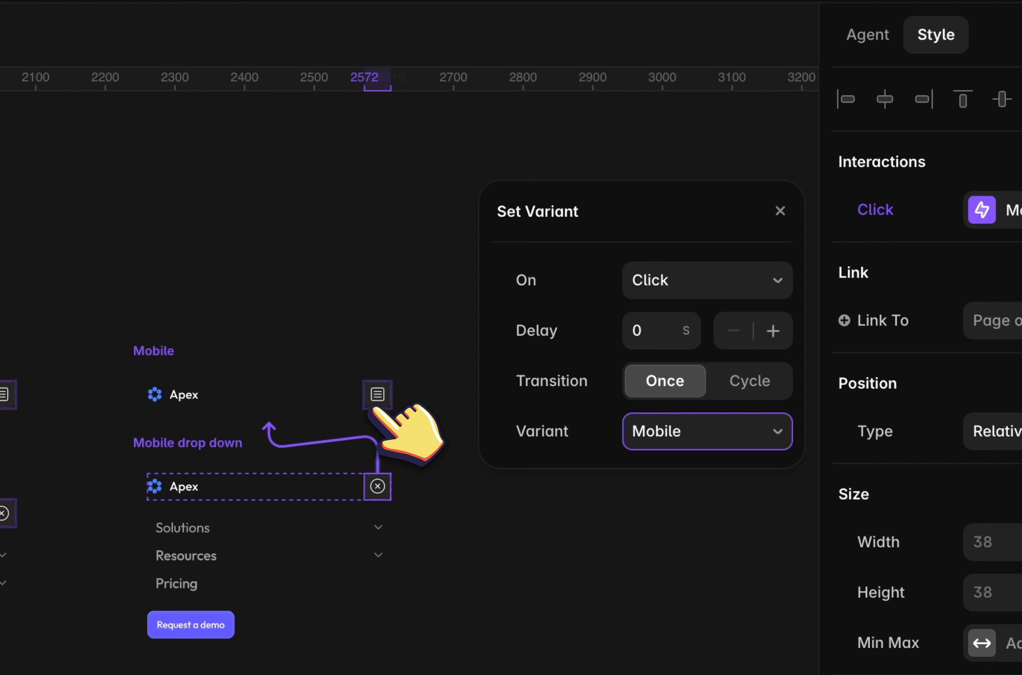
# Add a click transition from the Mobile variant's menu button to the Mobile drop down variant
pyautogui.click(374, 408)
pyautogui.click(375, 401)
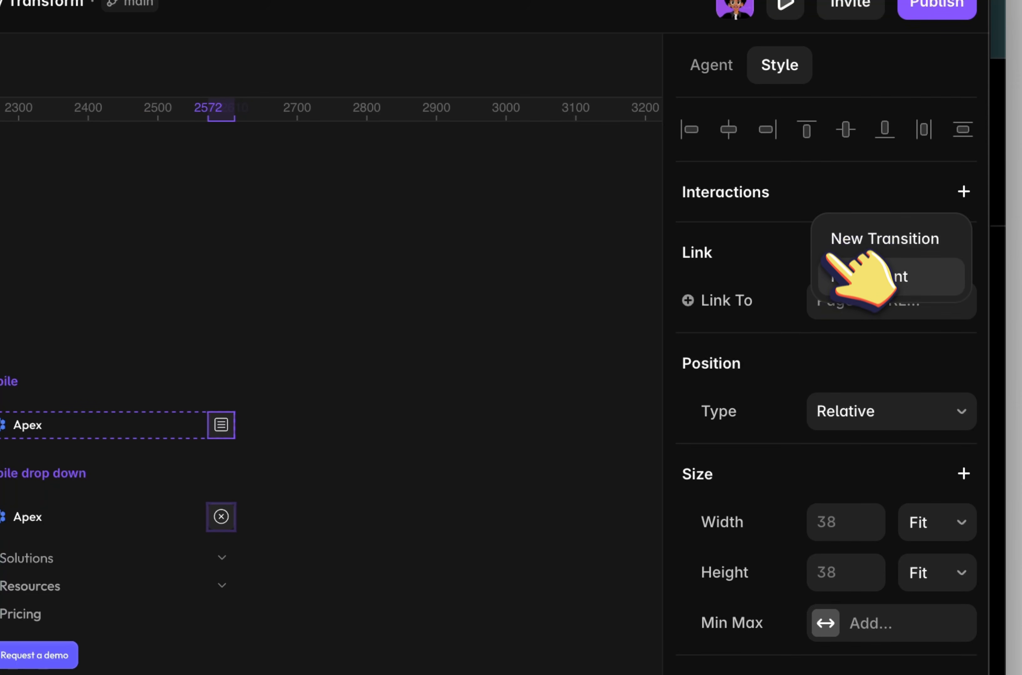
pyautogui.click(851, 239)
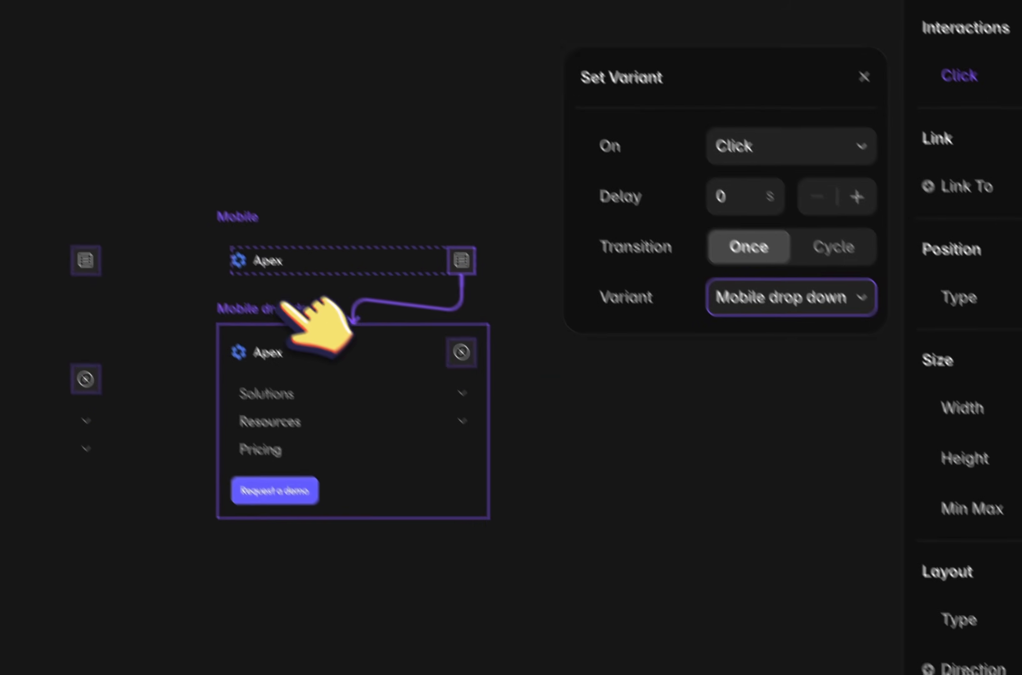
# Select both the Tablet dropdown and Mobile drop down variants and set their fill to the bg color style
pyautogui.click(230, 259)
pyautogui.hscroll(-20, 214, 250)
pyautogui.hscroll(5, 214, 250)
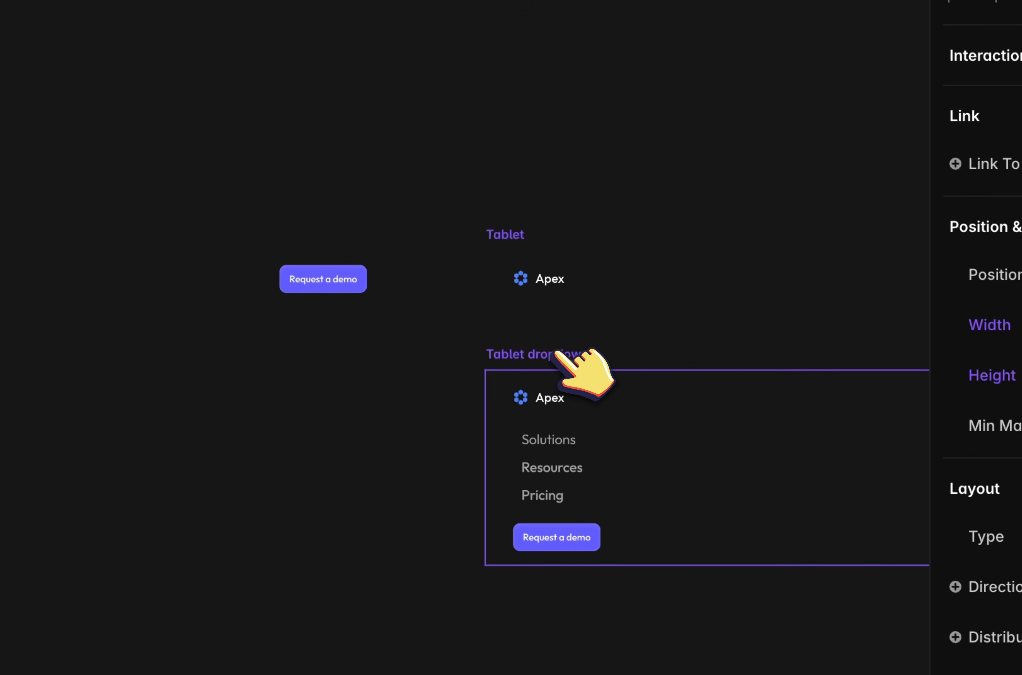
pyautogui.click(556, 353)
pyautogui.hscroll(18, 561, 349)
pyautogui.keyDown('shift'); pyautogui.click(402, 306); pyautogui.keyUp('shift')
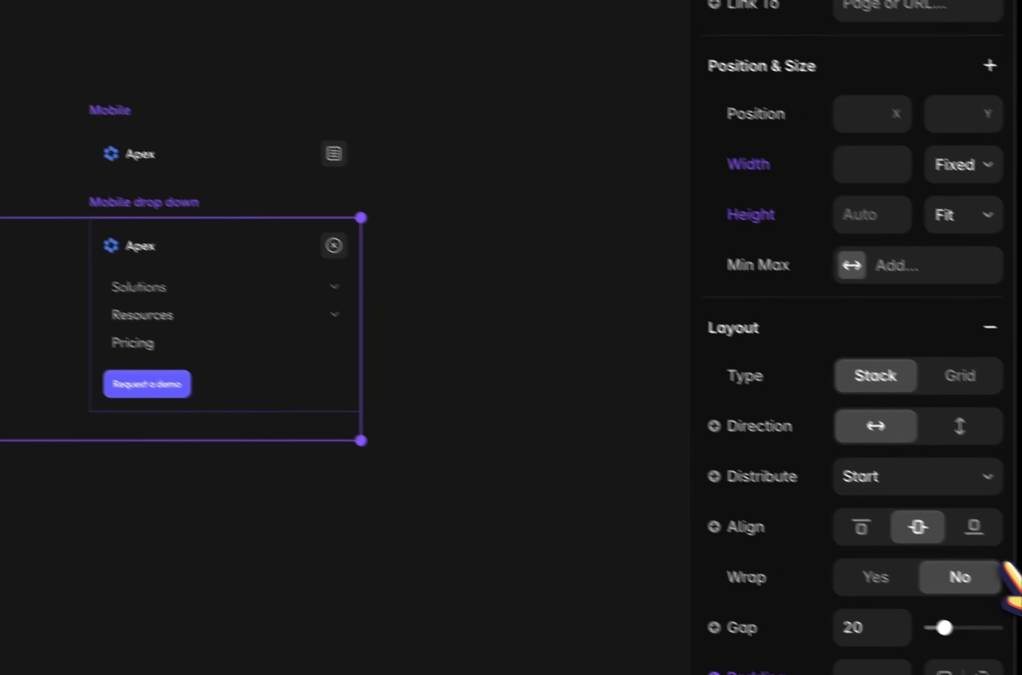
pyautogui.scroll(-20, 1004, 570)
pyautogui.scroll(10, 951, 377)
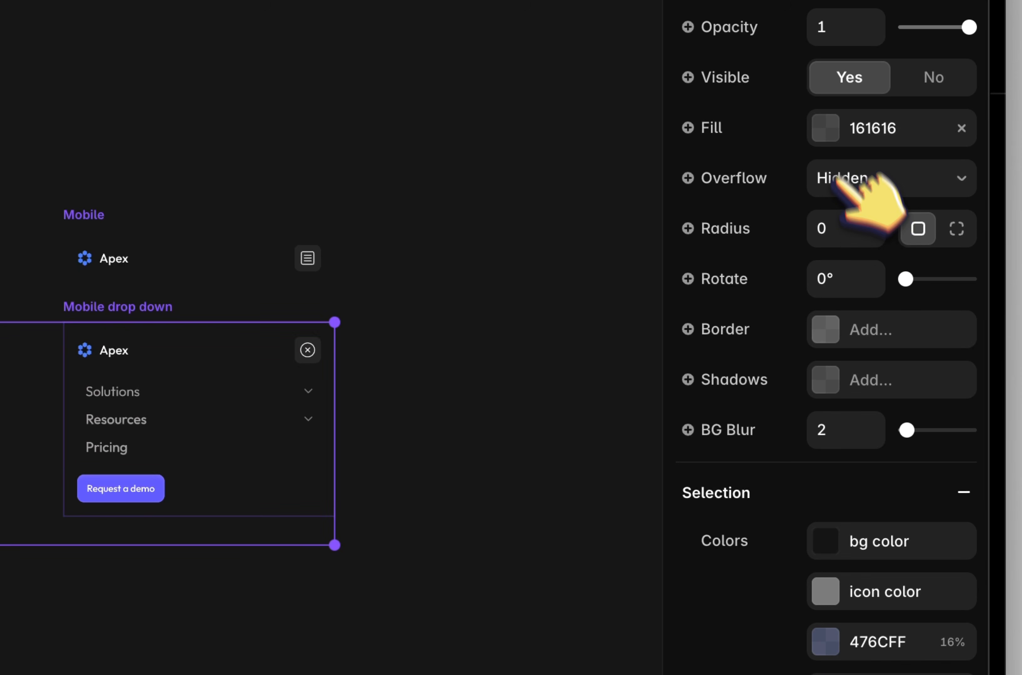
pyautogui.click(830, 114)
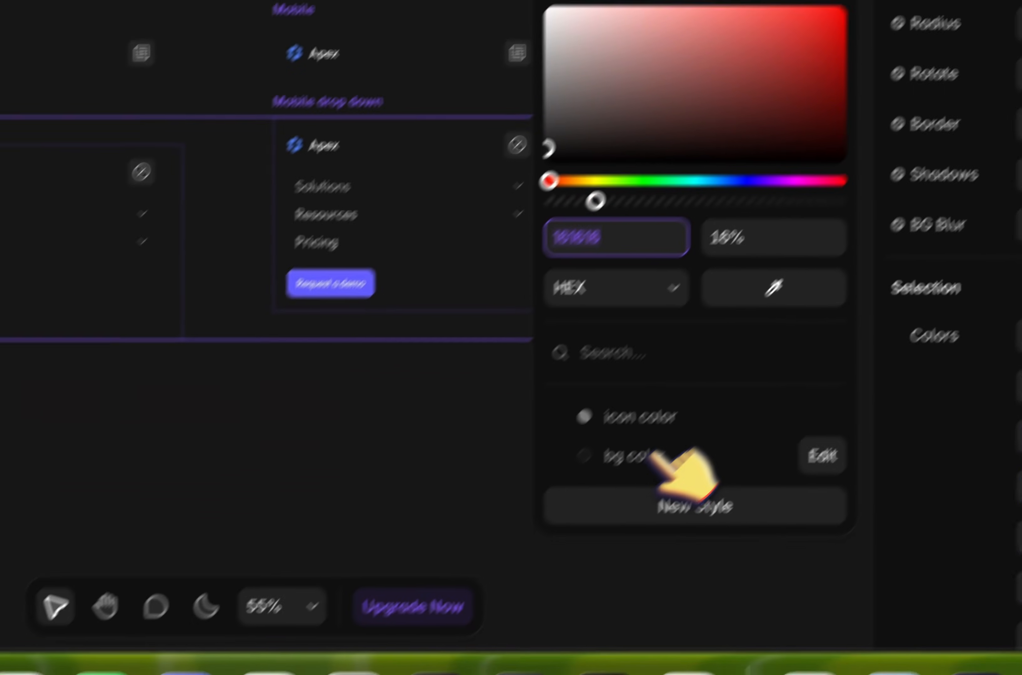
pyautogui.click(446, 660)
pyautogui.scroll(-5, 383, 292)
pyautogui.hscroll(3, 383, 292)
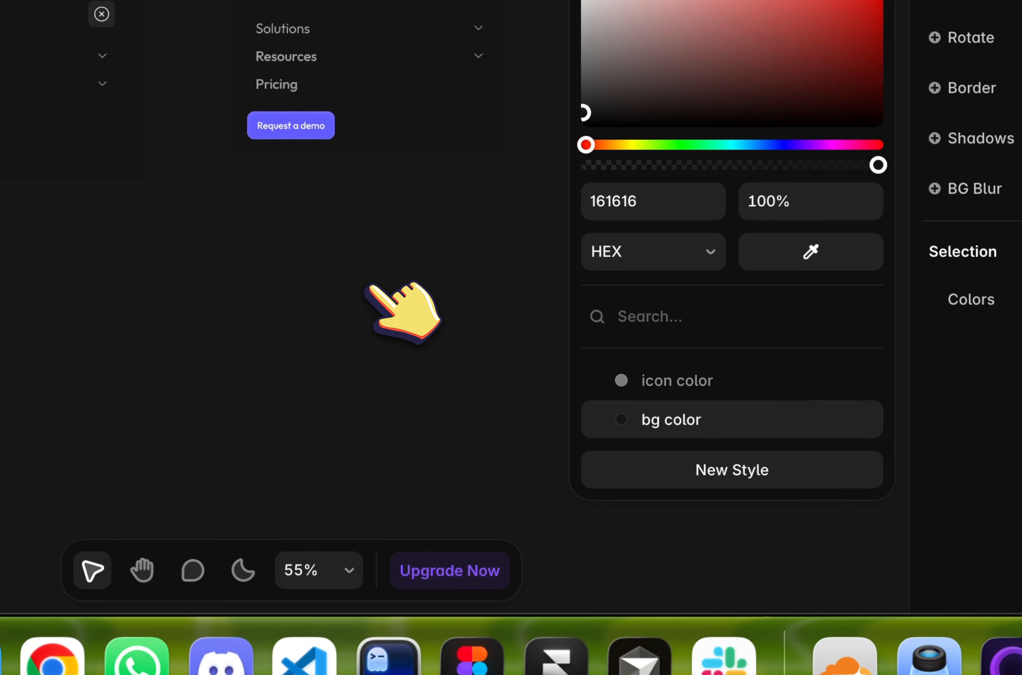
pyautogui.click(310, 317)
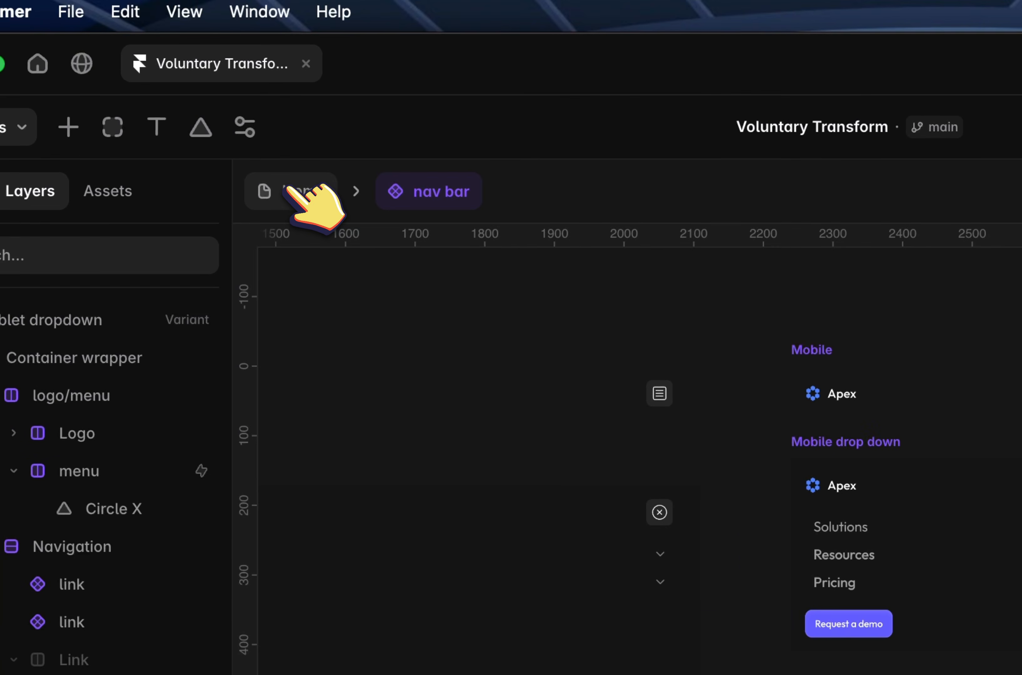
# Return to the Home page and resize the Tablet breakpoint's nav bar to fit the breakpoint's width
pyautogui.click(287, 189)
pyautogui.hscroll(10, 707, 467)
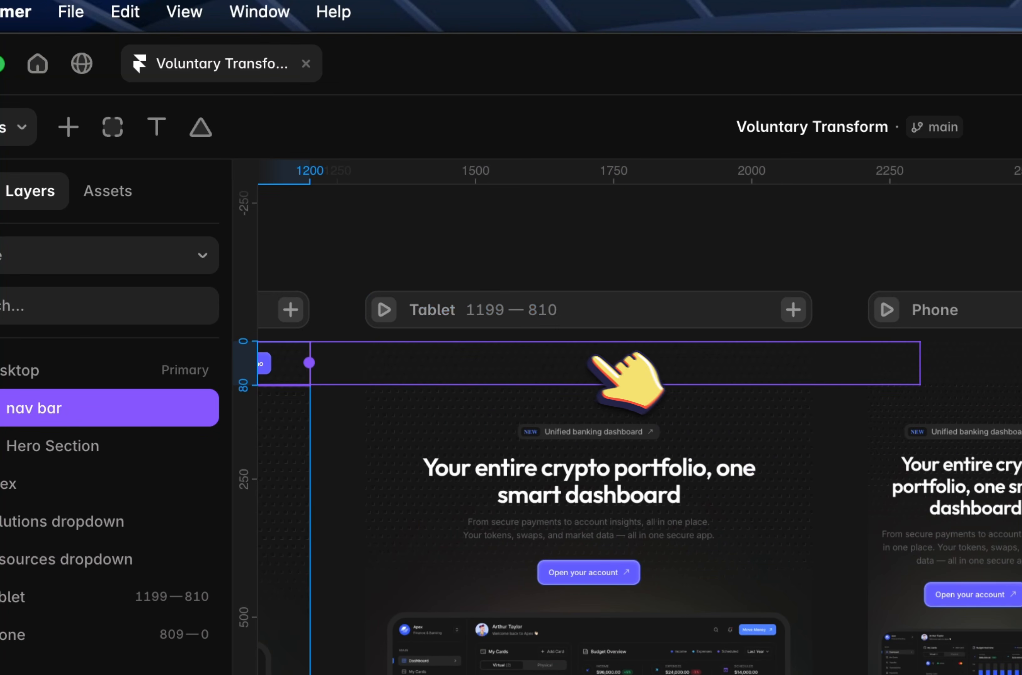
pyautogui.click(579, 358)
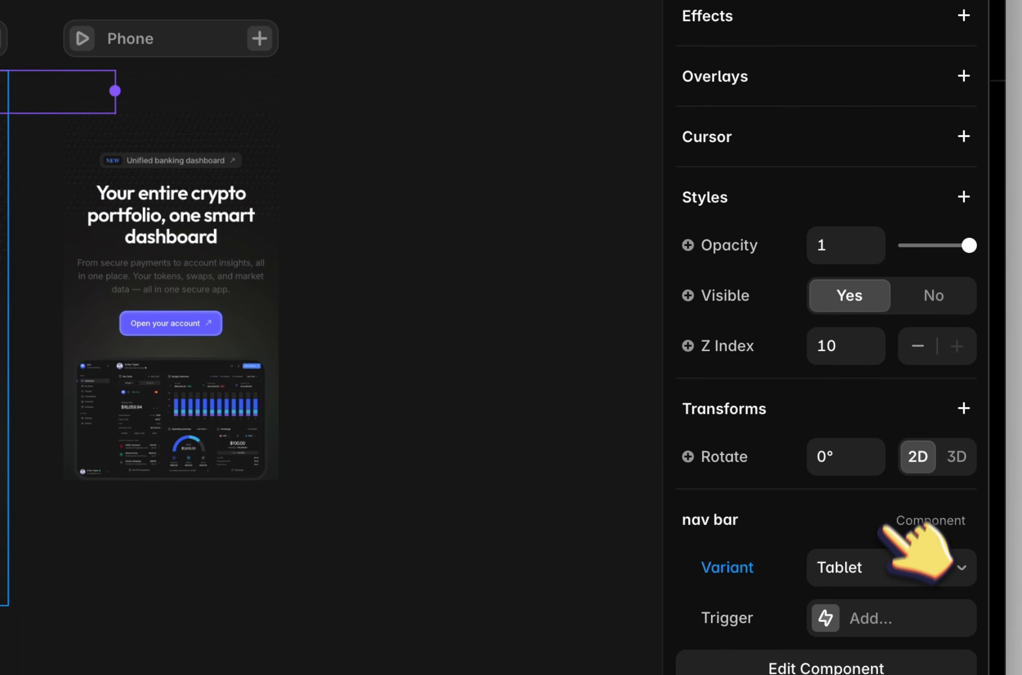
pyautogui.scroll(9, 875, 482)
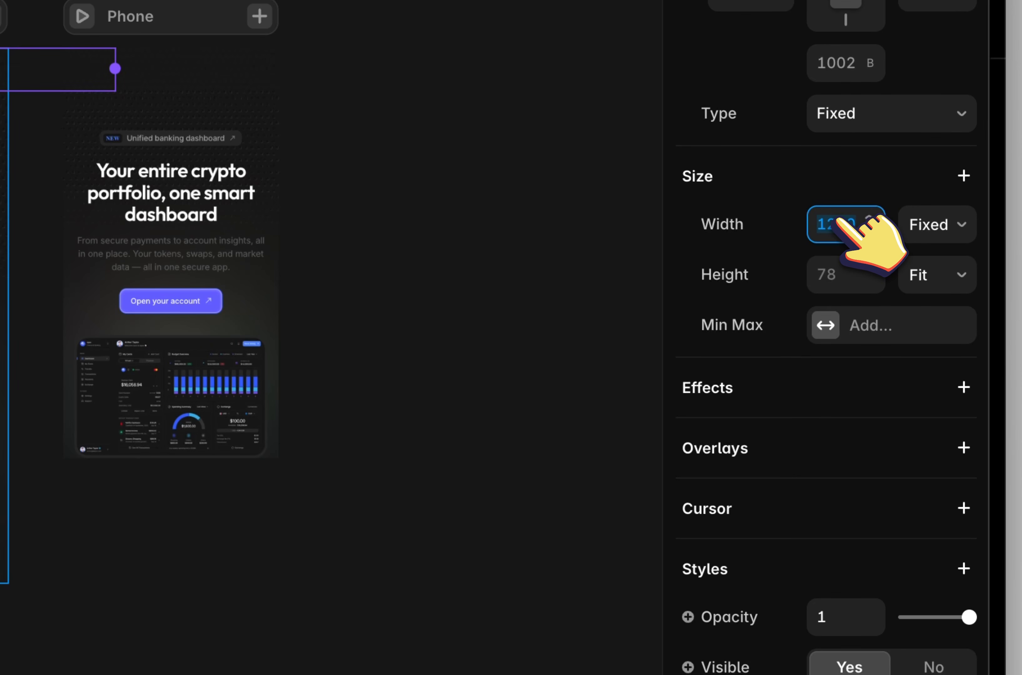
pyautogui.write('1200')
pyautogui.press('Return')
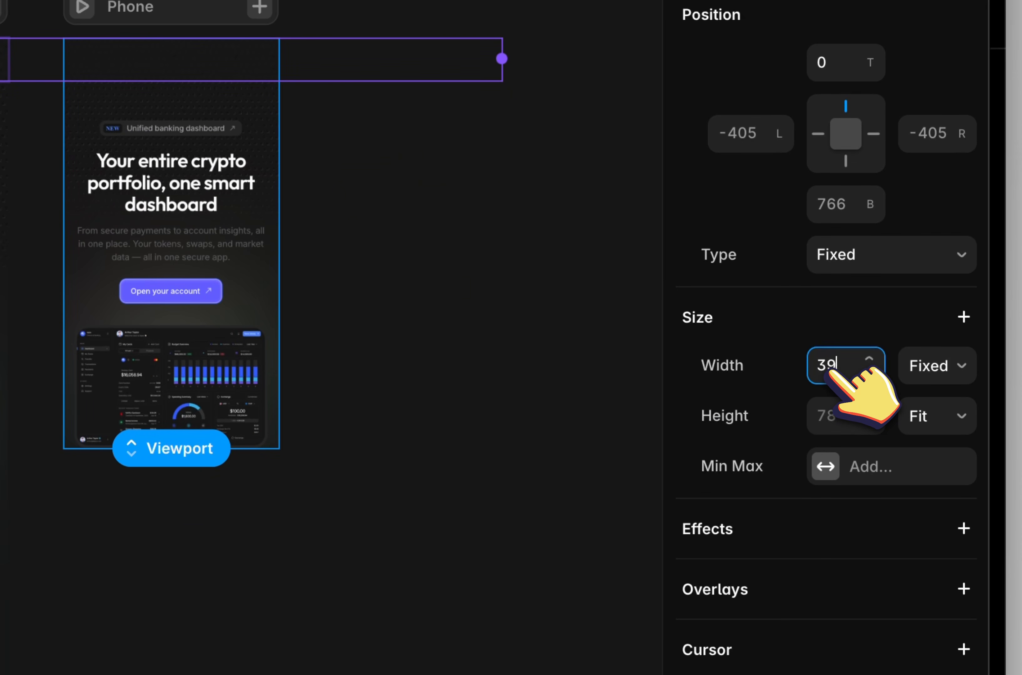
# Set the Phone breakpoint's nav bar to a width of 390 and switch it to the Mobile variant
pyautogui.scroll(-10, 833, 377)
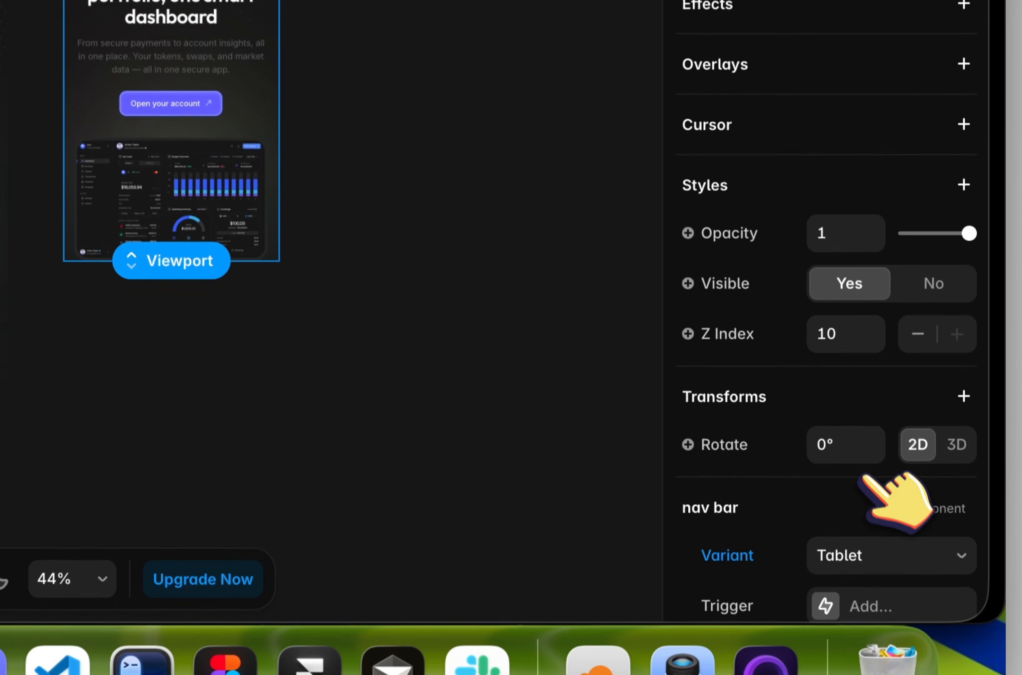
pyautogui.click(881, 461)
pyautogui.click(877, 475)
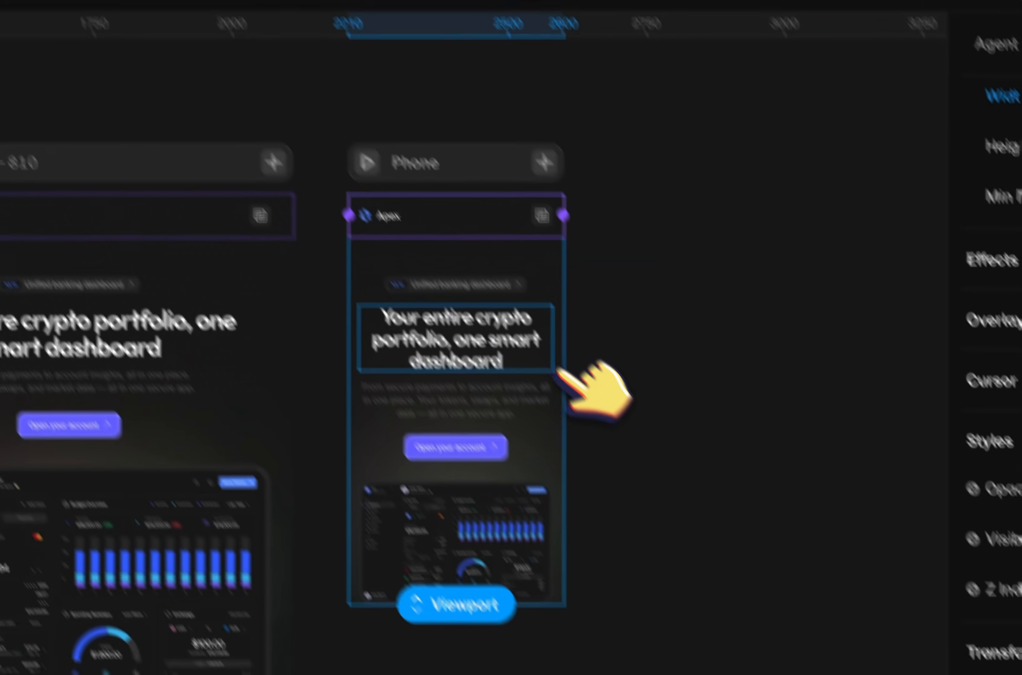
# Preview the Phone layout and test opening the menu and expanding and collapsing the Resources and Solutions links
pyautogui.scroll(-1, 414, 310)
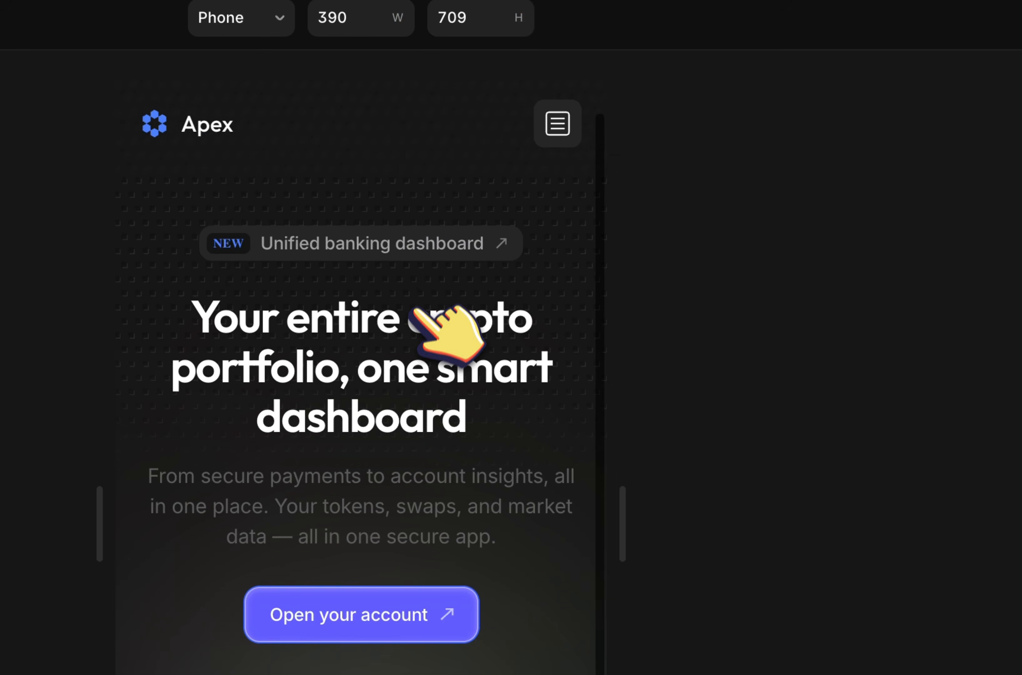
pyautogui.scroll(1, 415, 314)
pyautogui.click(553, 127)
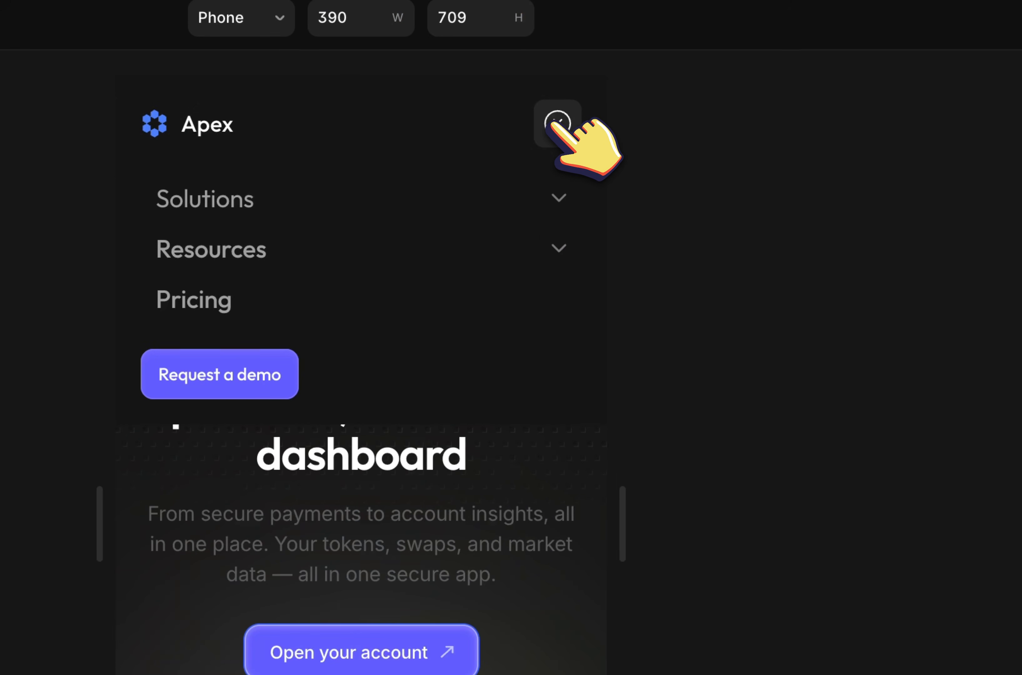
pyautogui.click(560, 249)
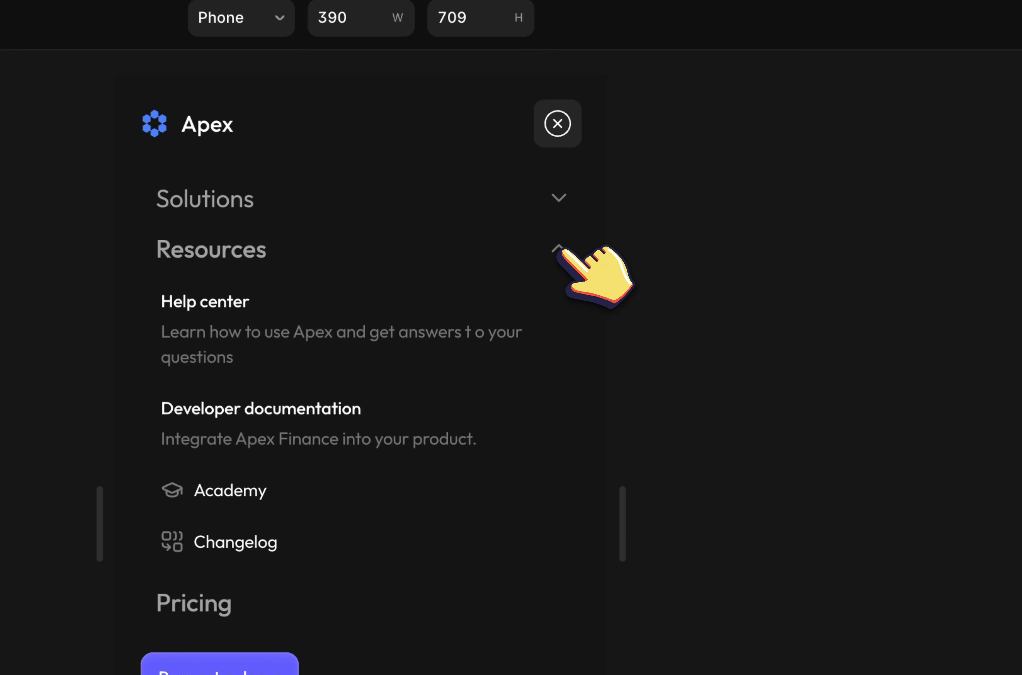
pyautogui.click(560, 248)
pyautogui.click(557, 200)
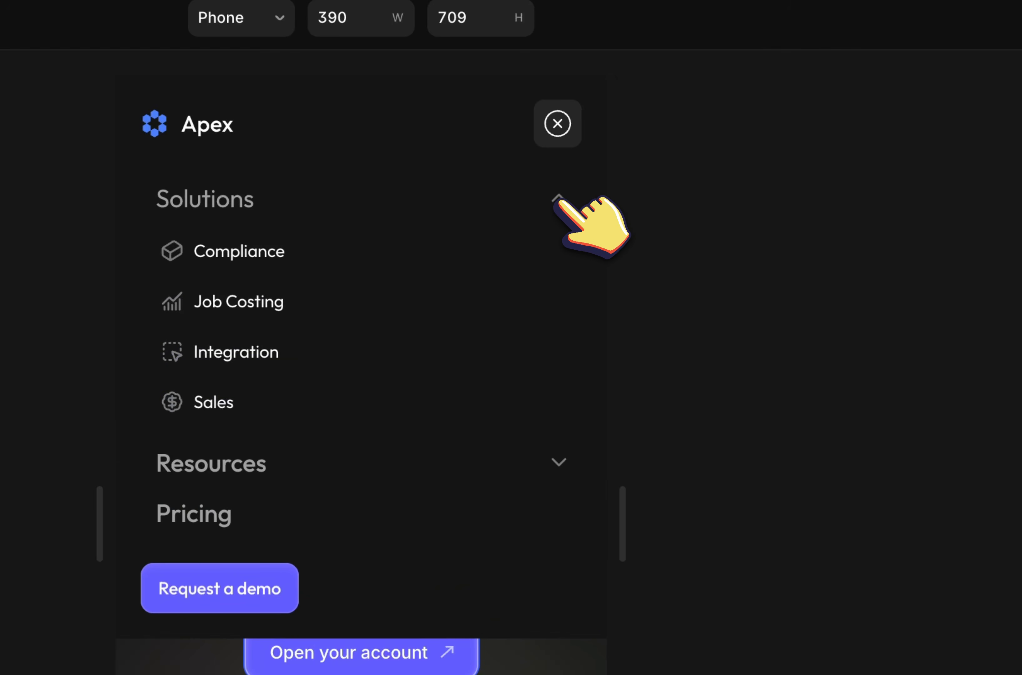
pyautogui.click(558, 199)
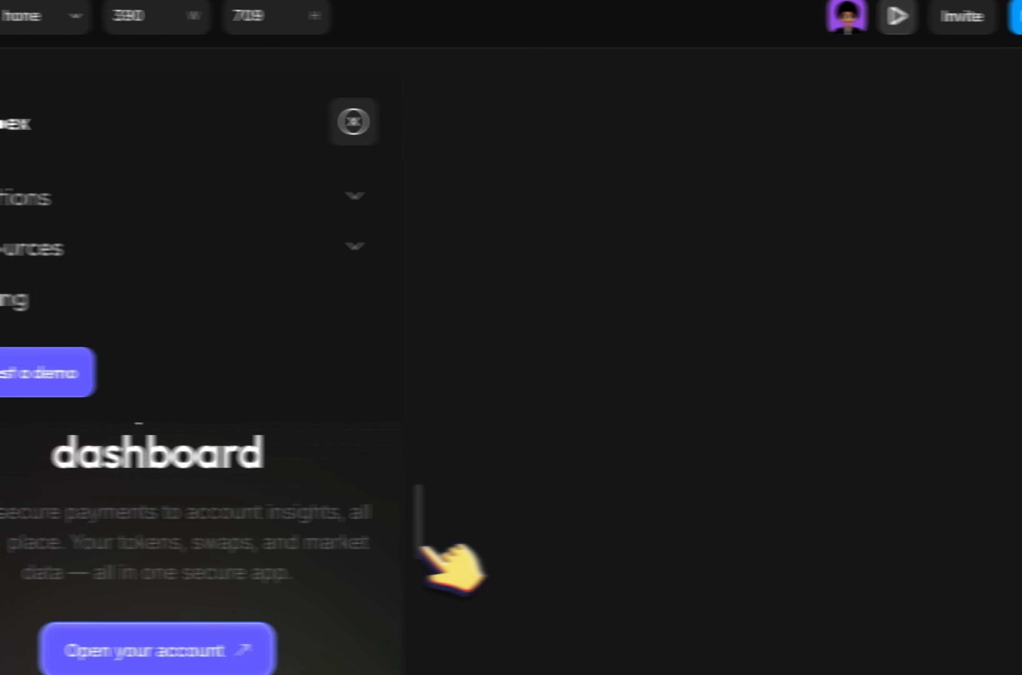
# Widen the preview to the Tablet layout at 930, test the menu and its Solutions and Resources links, and exit the preview
pyautogui.moveTo(625, 543); pyautogui.dragTo(961, 555)
pyautogui.click(535, 121)
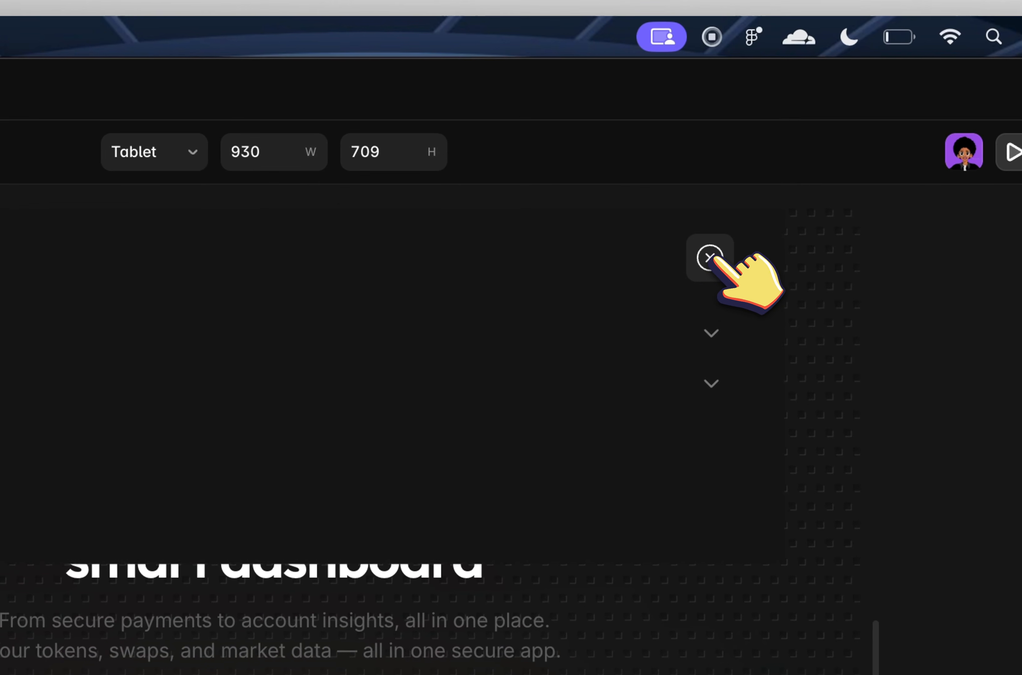
pyautogui.click(710, 337)
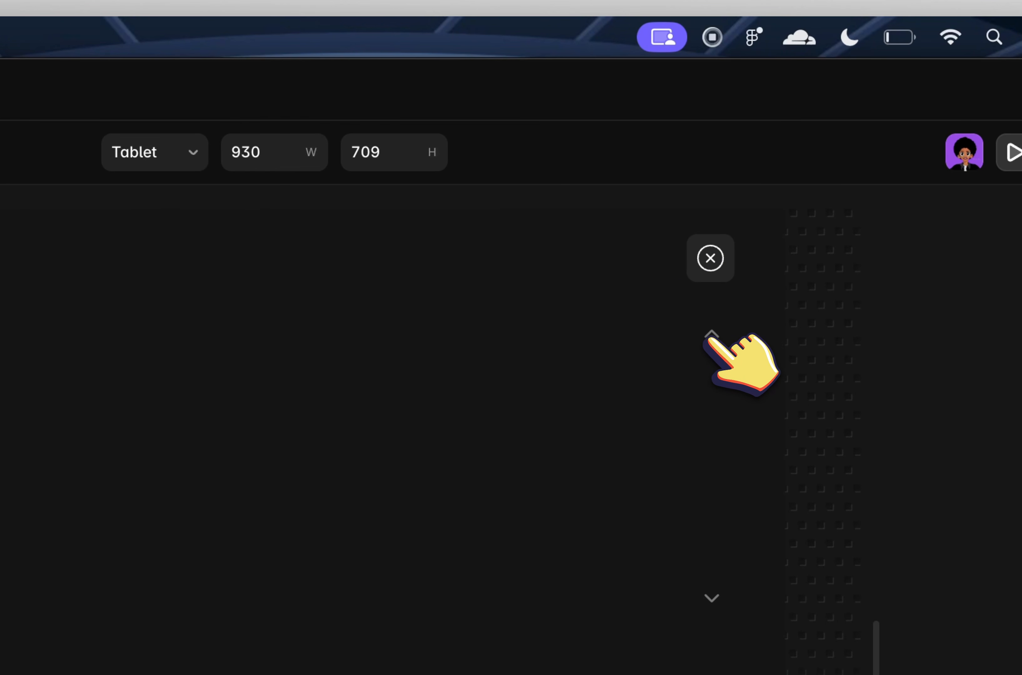
pyautogui.click(709, 383)
pyautogui.click(709, 383)
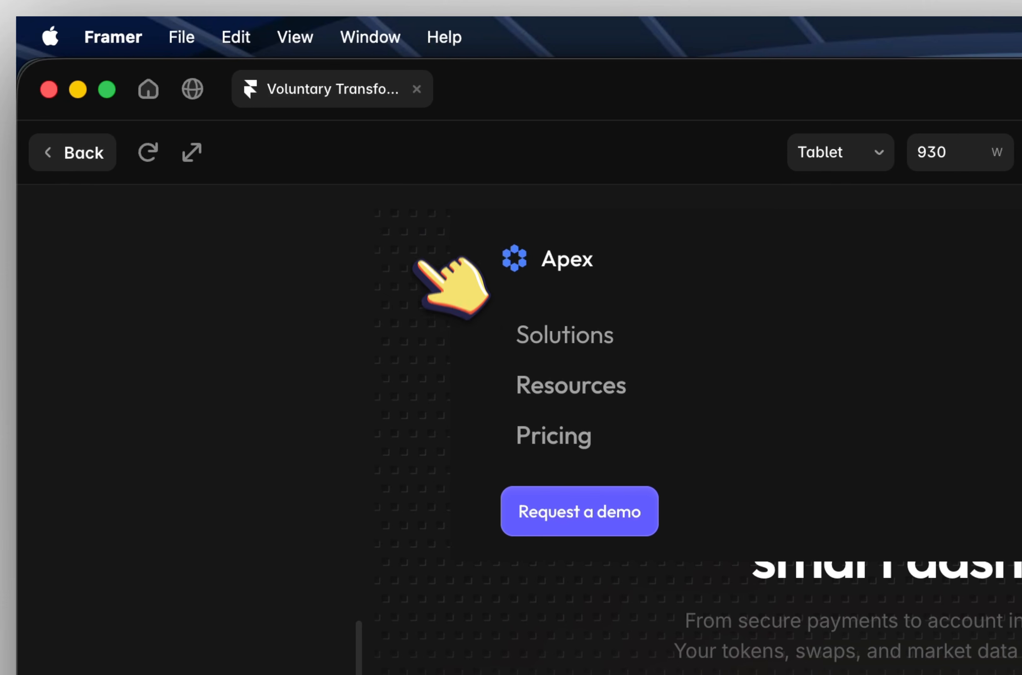
pyautogui.click(82, 155)
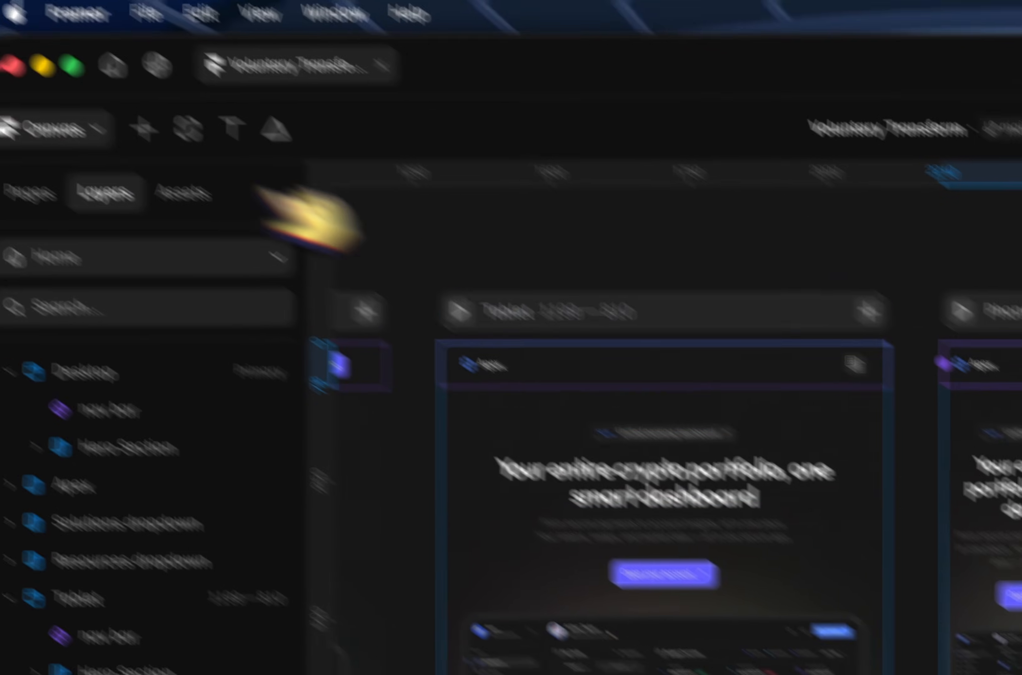
# Open the nav bar component and increase the gap between the Tablet dropdown variant's Solutions, Resources and Pricing links
pyautogui.doubleClick(717, 359)
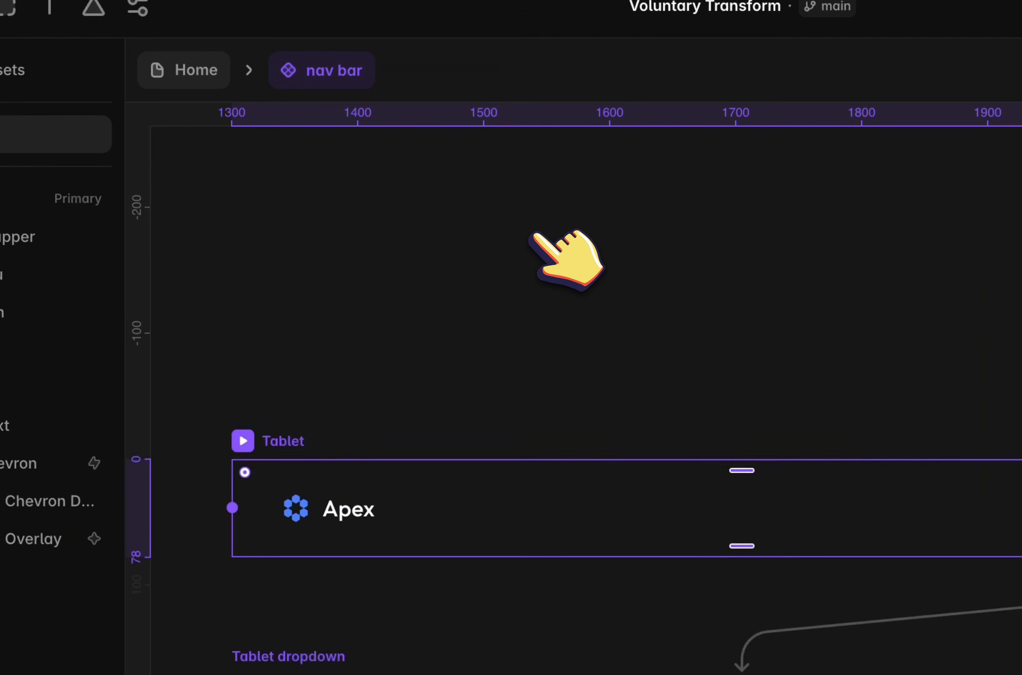
pyautogui.hscroll(-4, 715, 356)
pyautogui.scroll(-2, 714, 356)
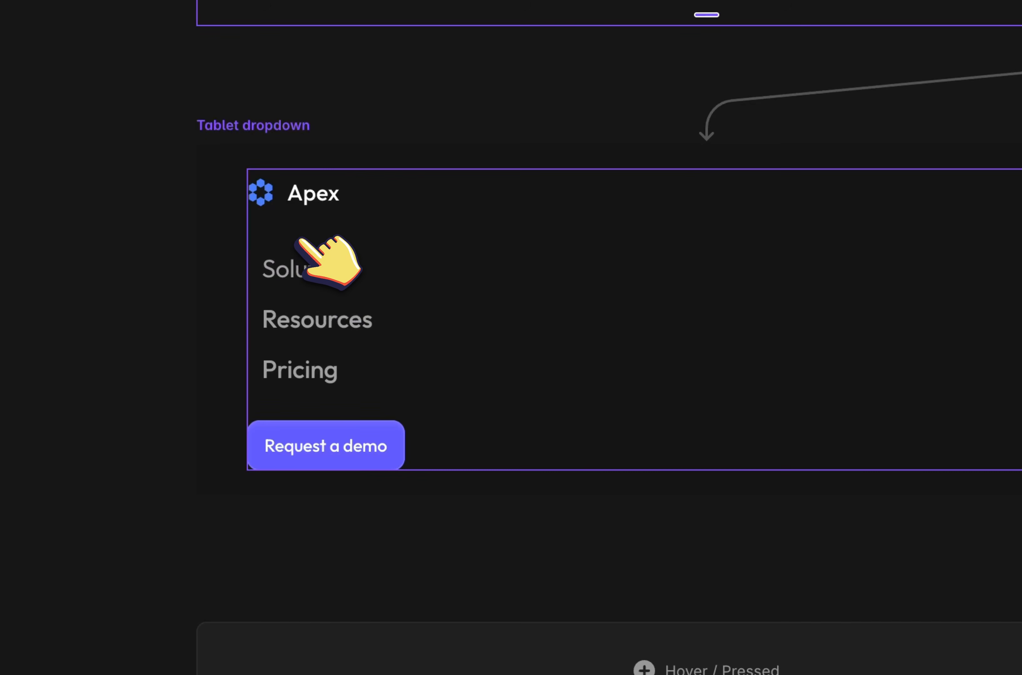
pyautogui.click(300, 246)
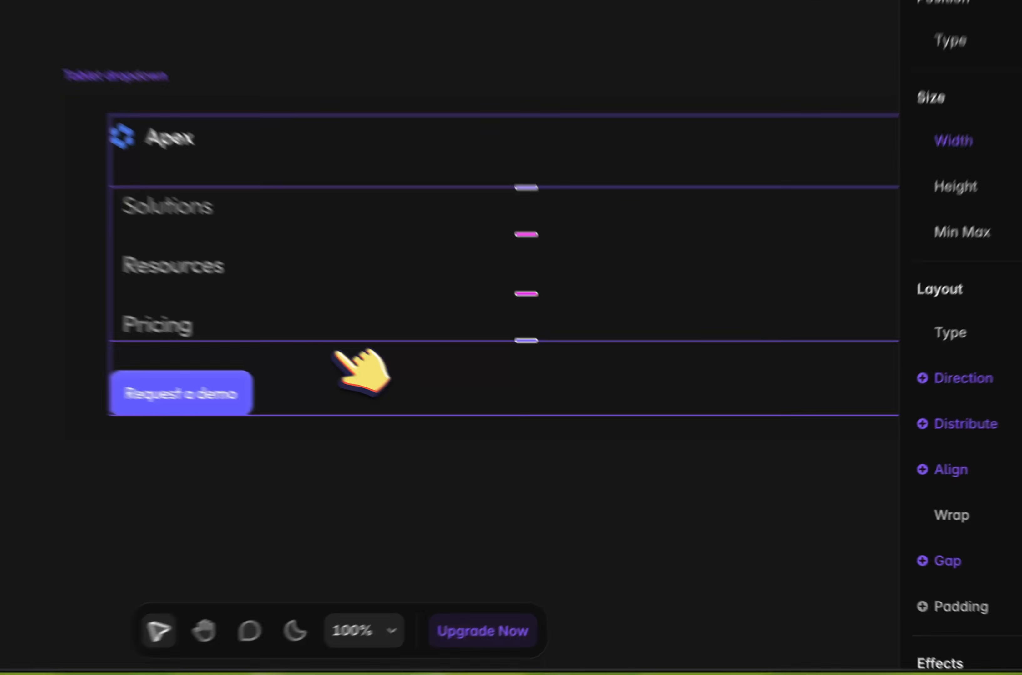
# Set the gap of the Tablet dropdown variant's Container wrapper to 32
pyautogui.click(506, 419)
pyautogui.rightClick(919, 525)
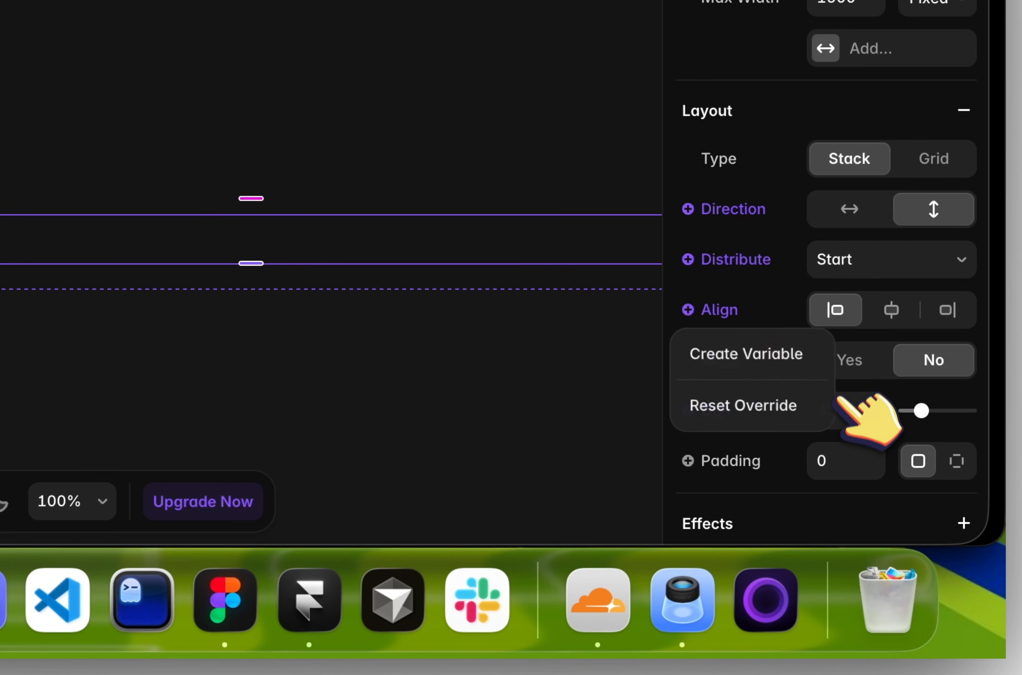
pyautogui.click(855, 406)
pyautogui.write('3')
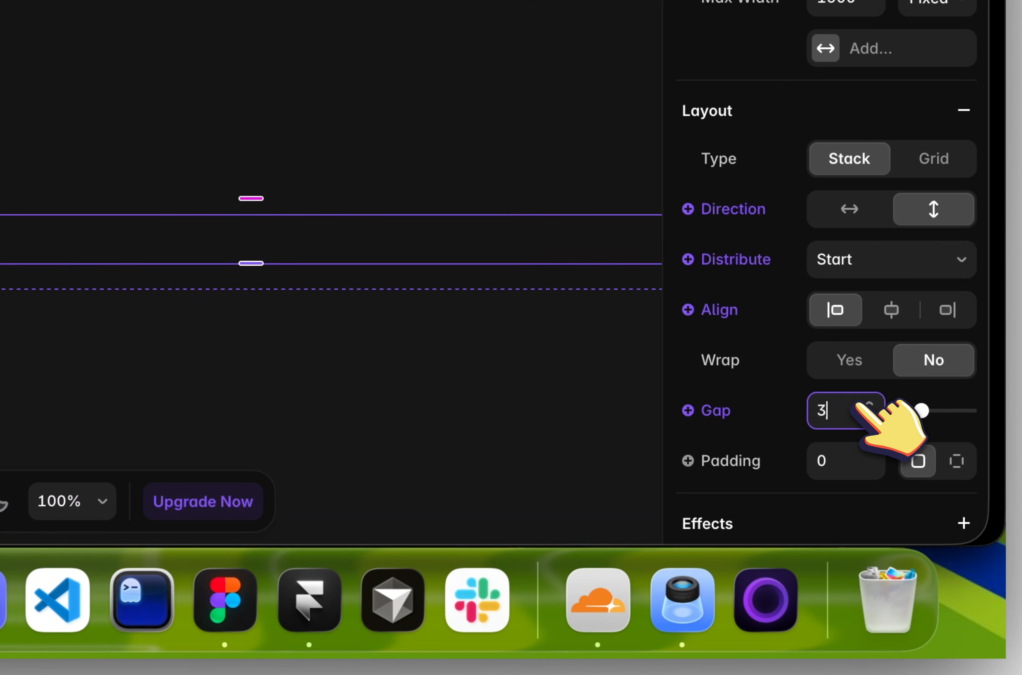
pyautogui.write('2')
pyautogui.hscroll(5, 83, 207)
pyautogui.scroll(-3, 83, 207)
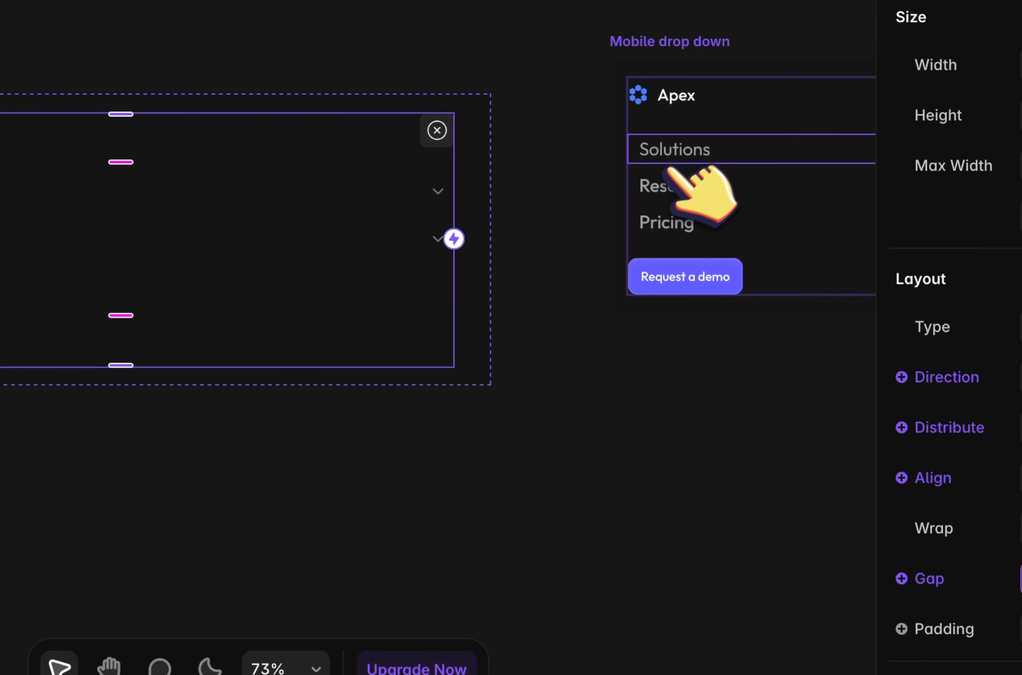
# In the Mobile drop down variant, set the gap between the Solutions, Resources and Pricing links to 20 and increase the enclosing container's gap
pyautogui.click(678, 170)
pyautogui.click(836, 533)
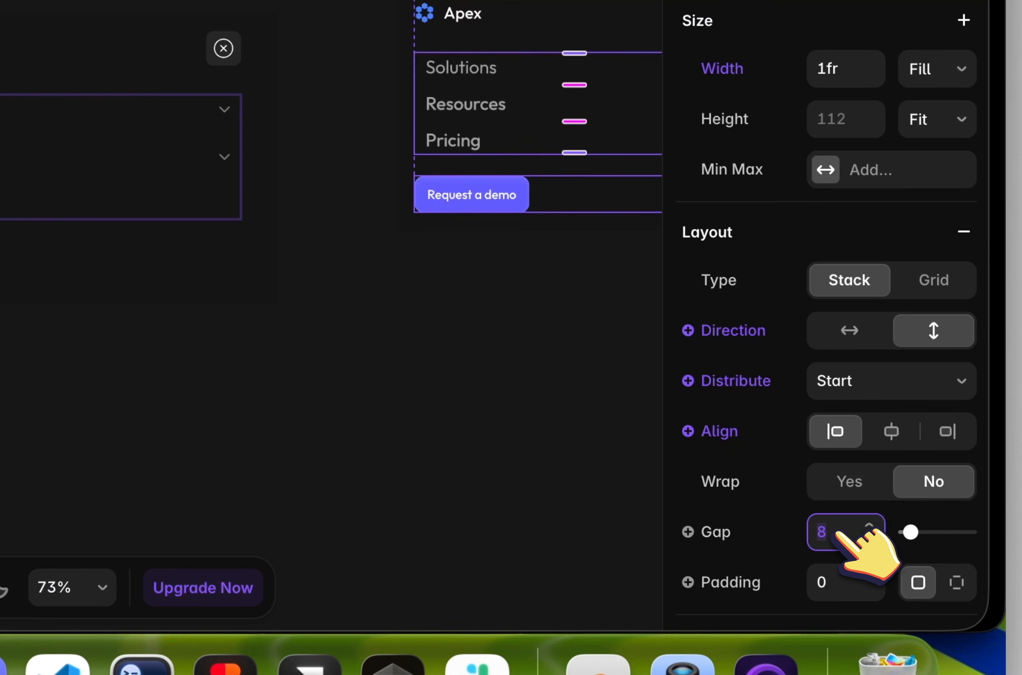
pyautogui.write('16')
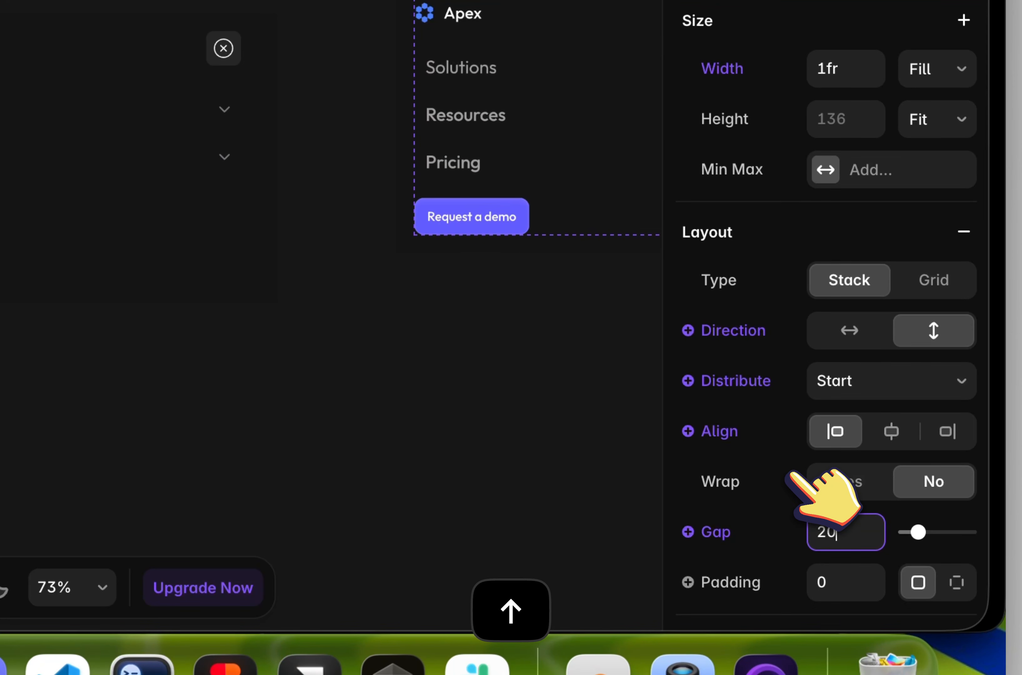
pyautogui.click(528, 194)
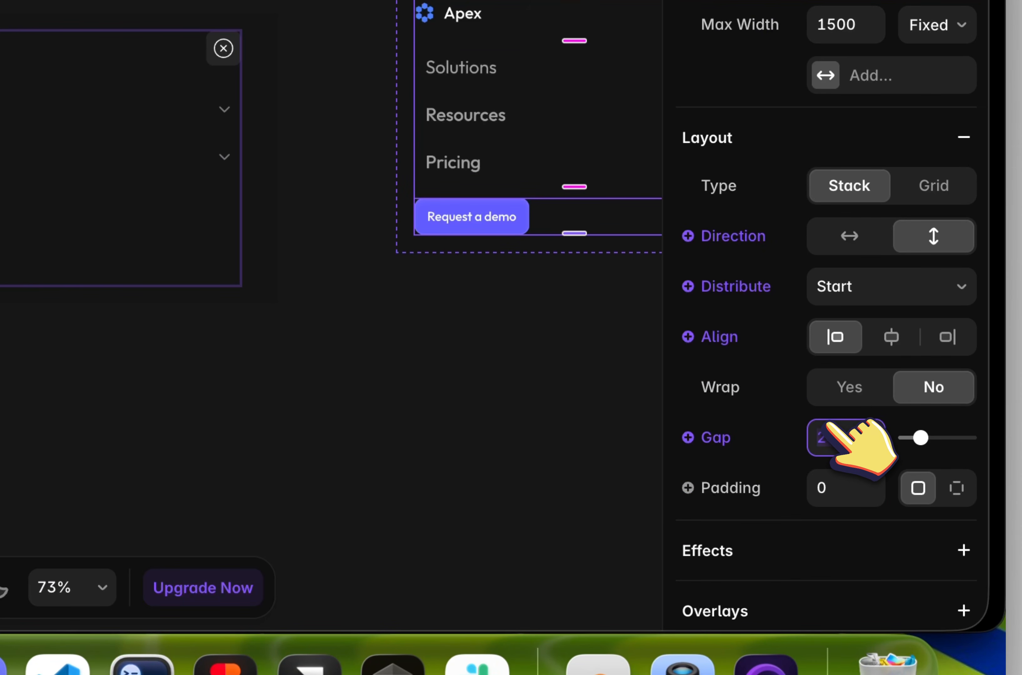
pyautogui.press('Up')
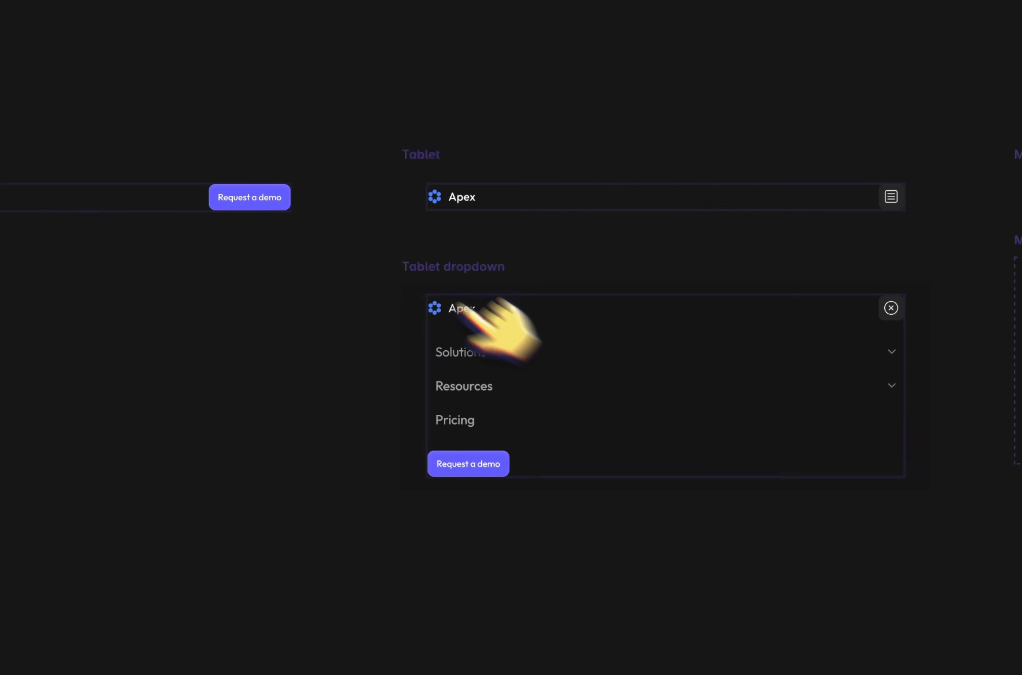
# Return to the Home page, preview the Desktop layout to test the nav bar's Solutions and Resources dropdowns, and exit the preview
pyautogui.click(56, 27)
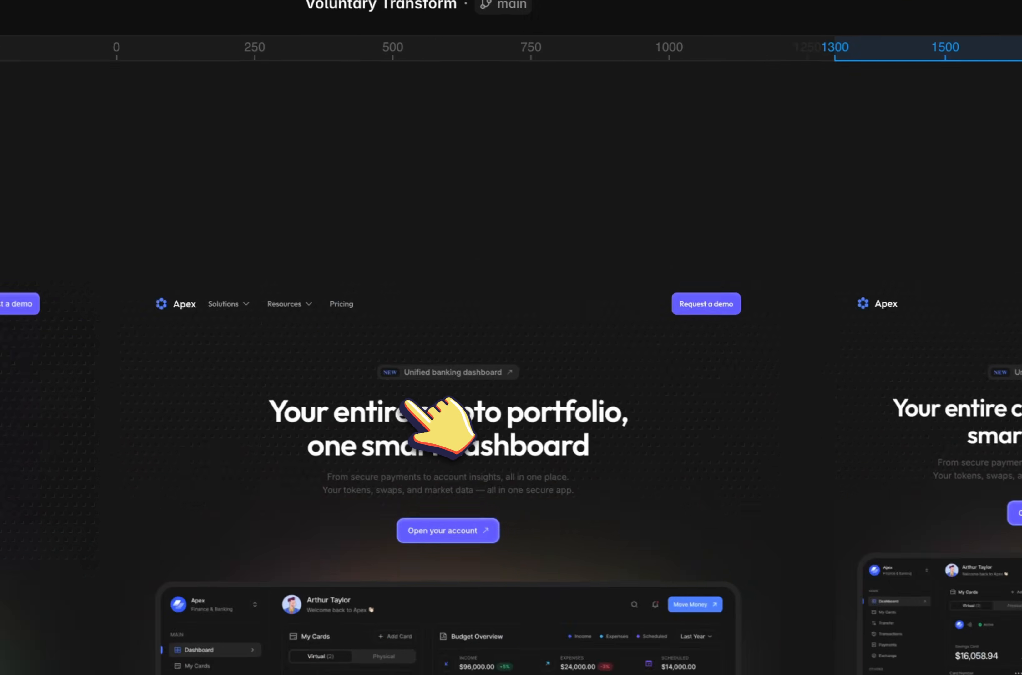
pyautogui.click(162, 303)
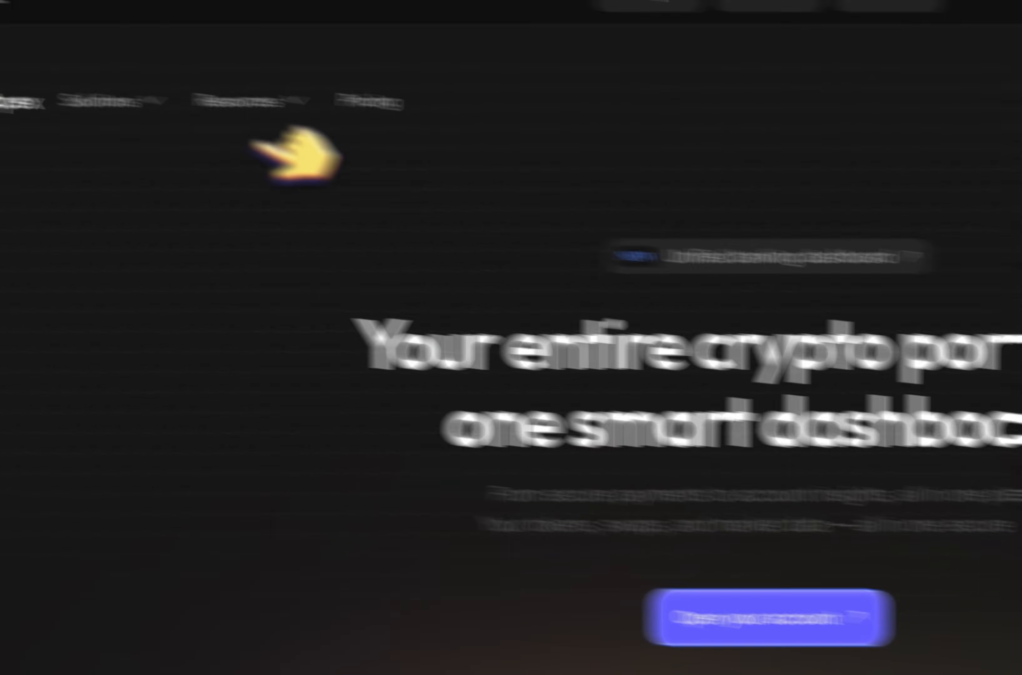
pyautogui.moveTo(160, 98)
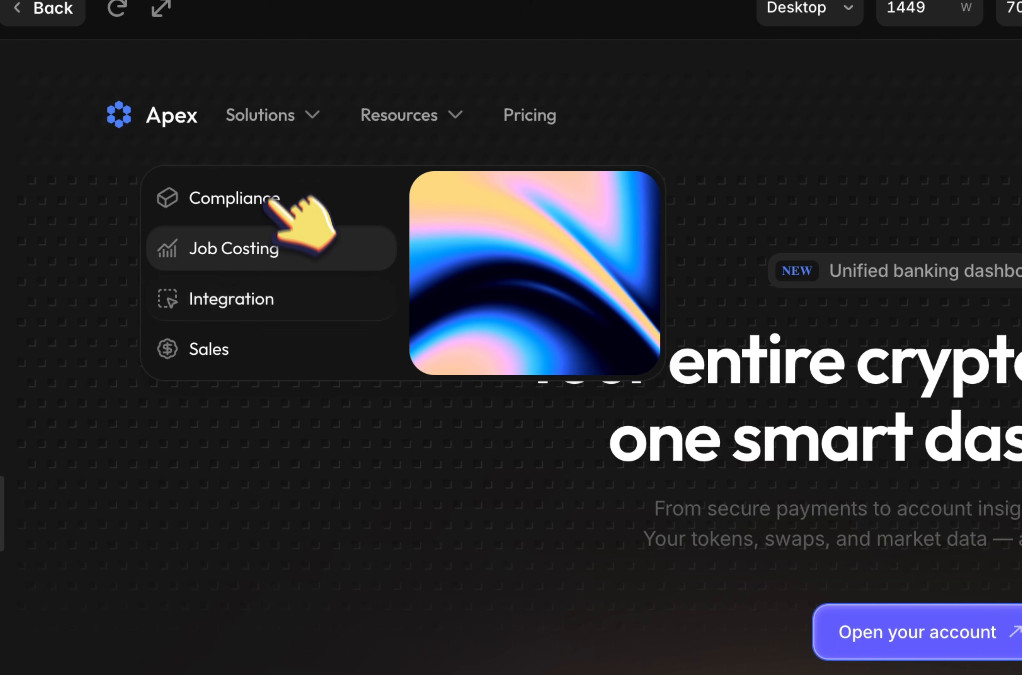
pyautogui.moveTo(458, 115)
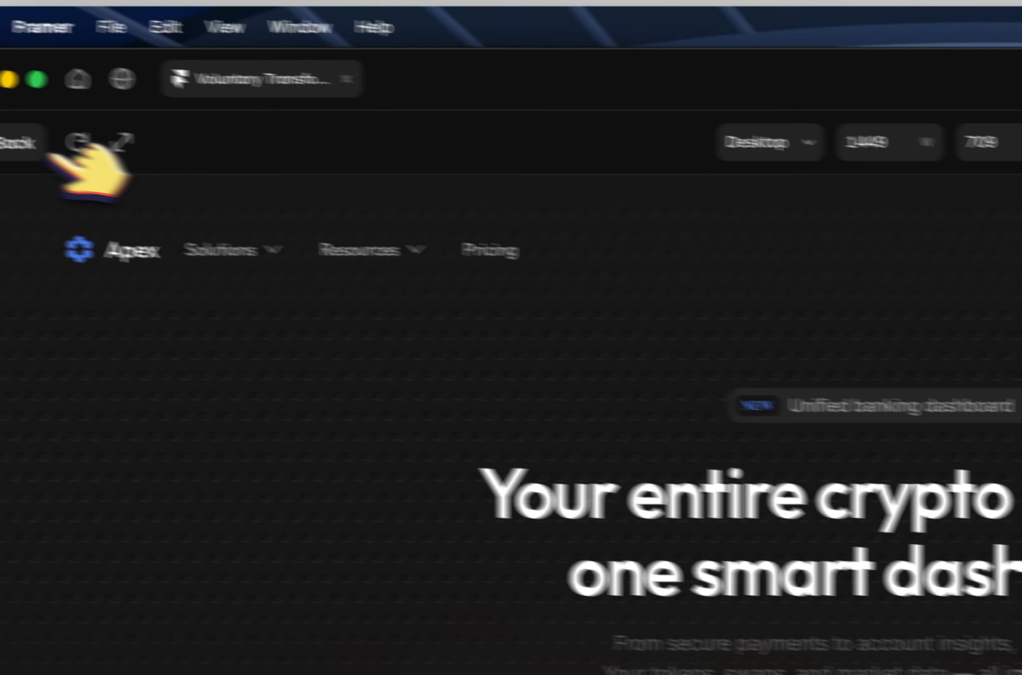
pyautogui.click(26, 142)
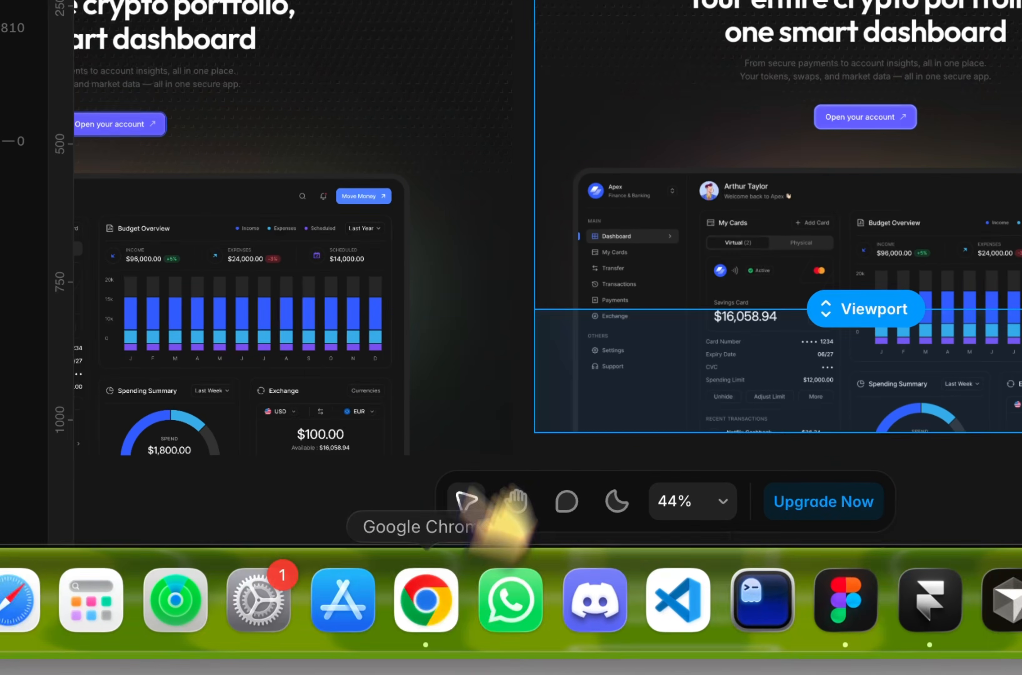
# Delete the standalone Solutions dropdown and Resources dropdown frames above the breakpoints on the Home page
pyautogui.scroll(-2, 611, 133)
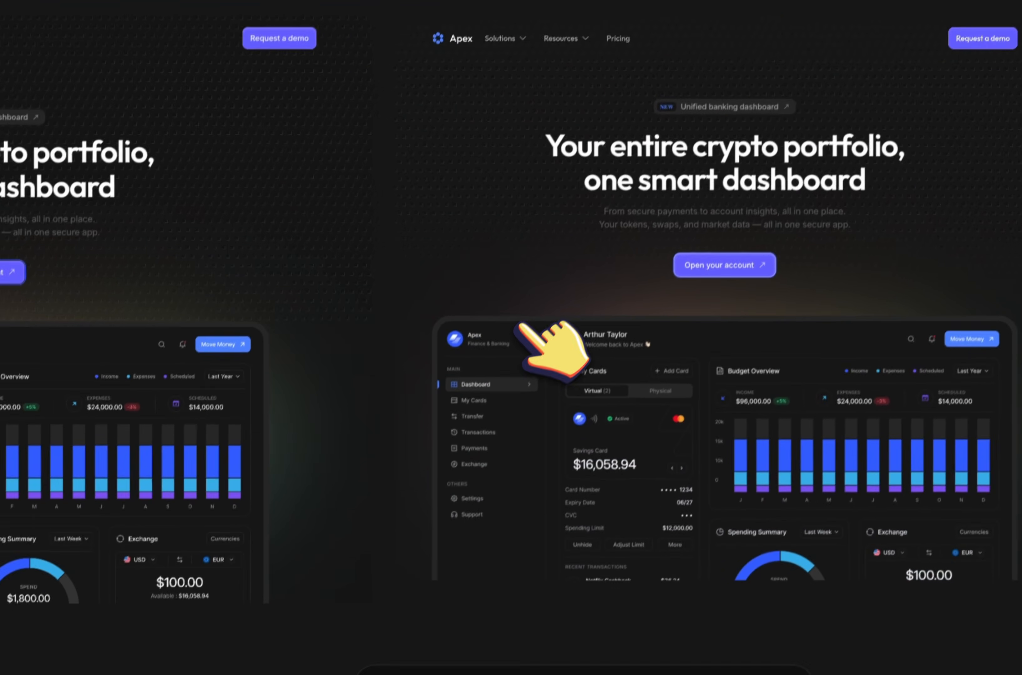
pyautogui.scroll(-3, 616, 136)
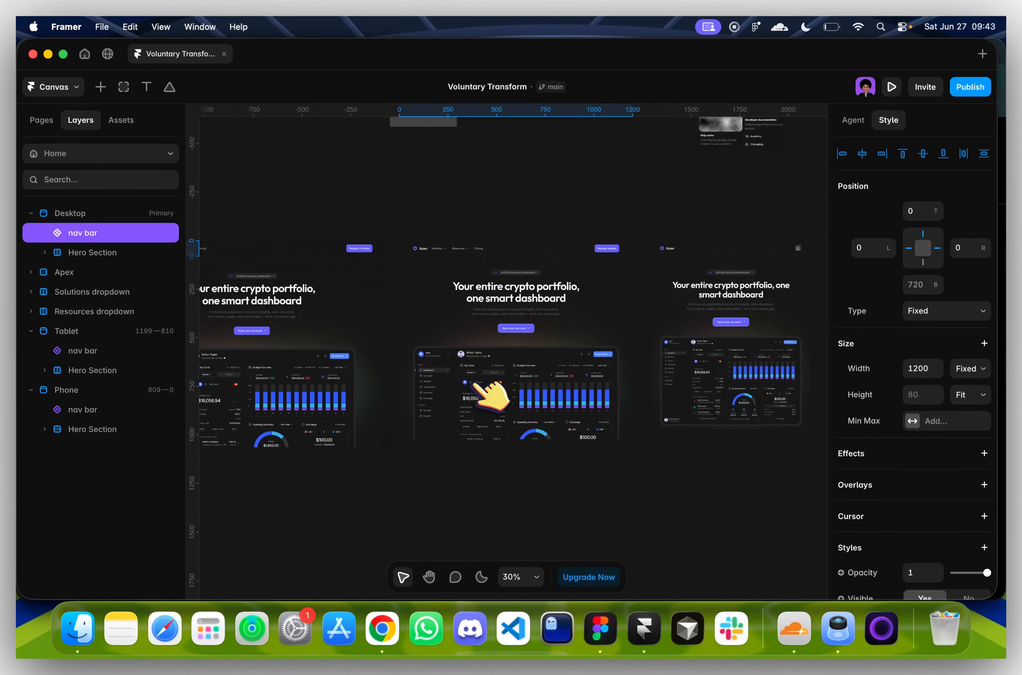
pyautogui.hscroll(5, 490, 394)
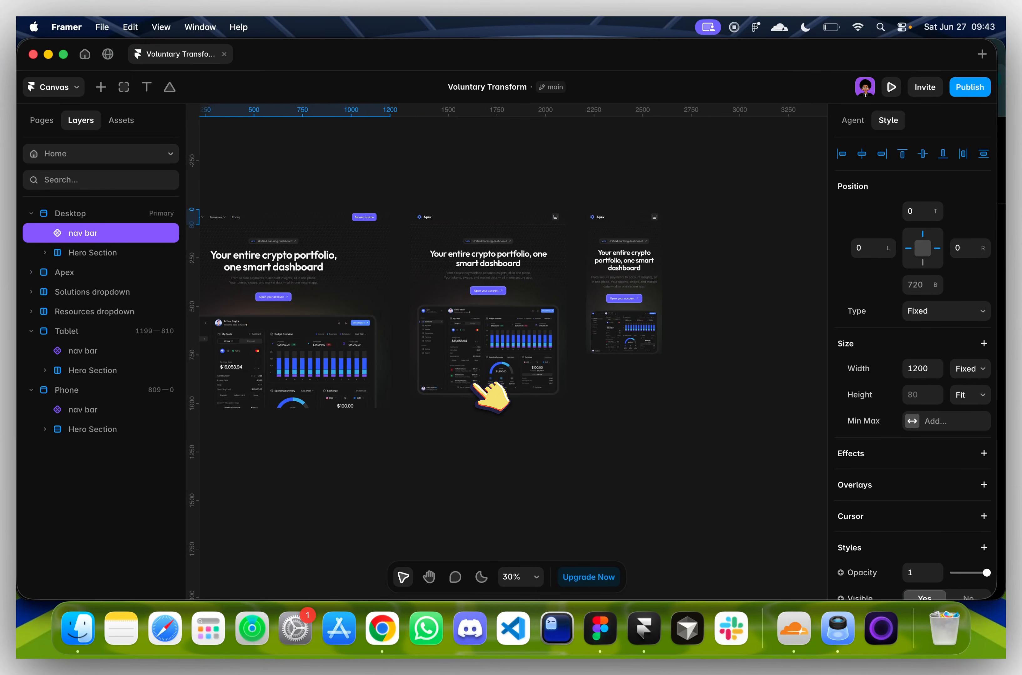
pyautogui.scroll(5, 490, 395)
pyautogui.hscroll(-2, 490, 394)
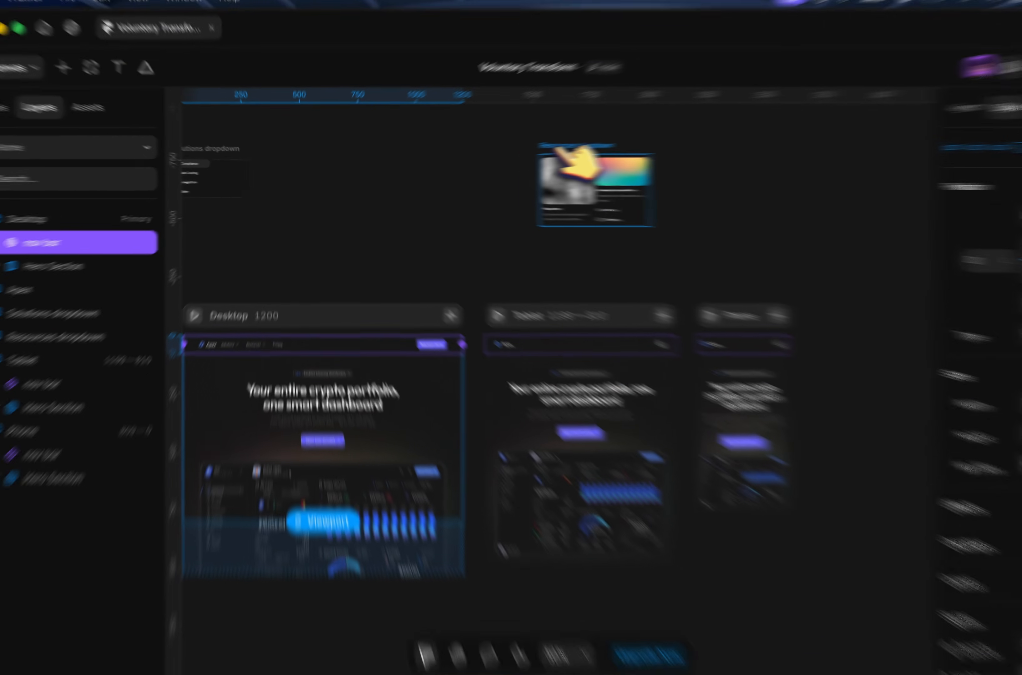
pyautogui.click(514, 153)
pyautogui.hscroll(-2, 509, 154)
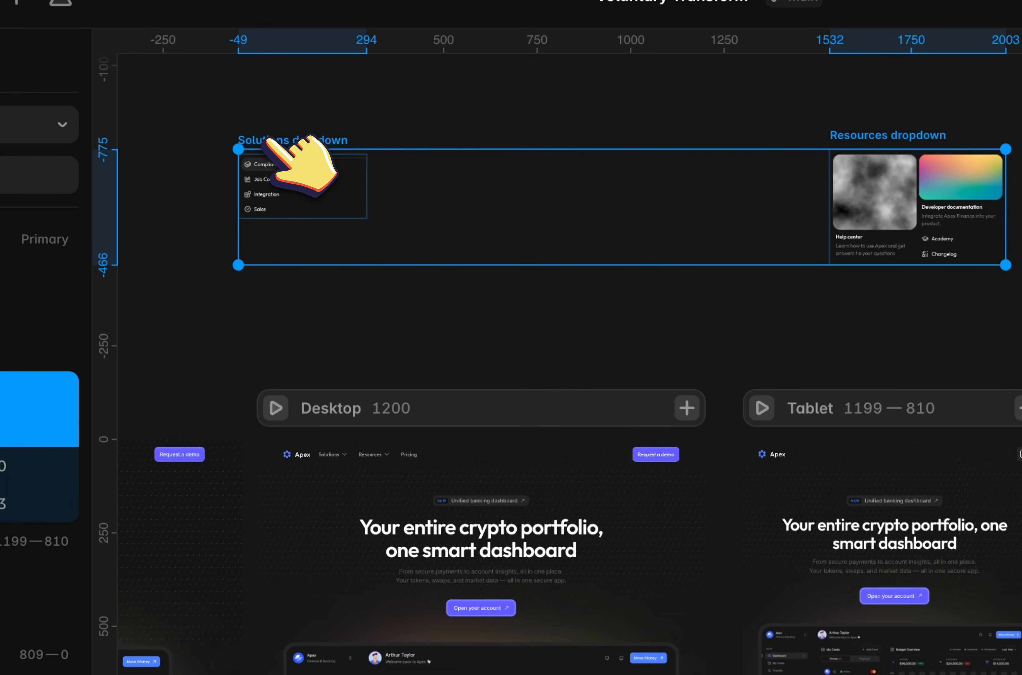
pyautogui.press('BackSpace')
pyautogui.click(744, 535)
# Move the Apex frame slightly farther from the Desktop breakpoint, to an X position of -1509
pyautogui.hscroll(-10, 745, 537)
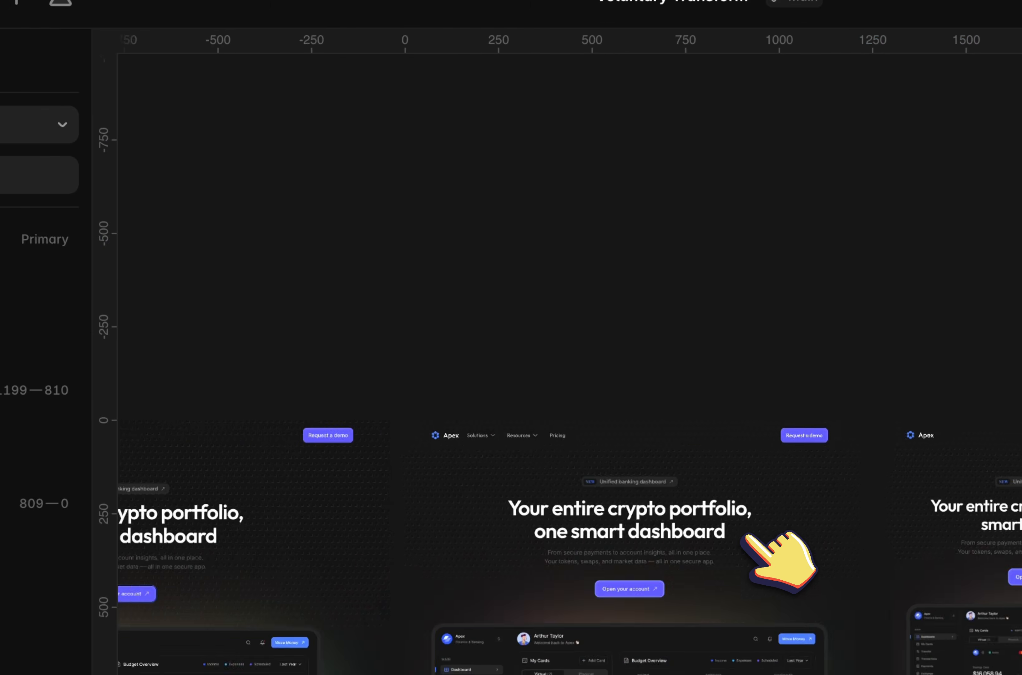
pyautogui.click(356, 405)
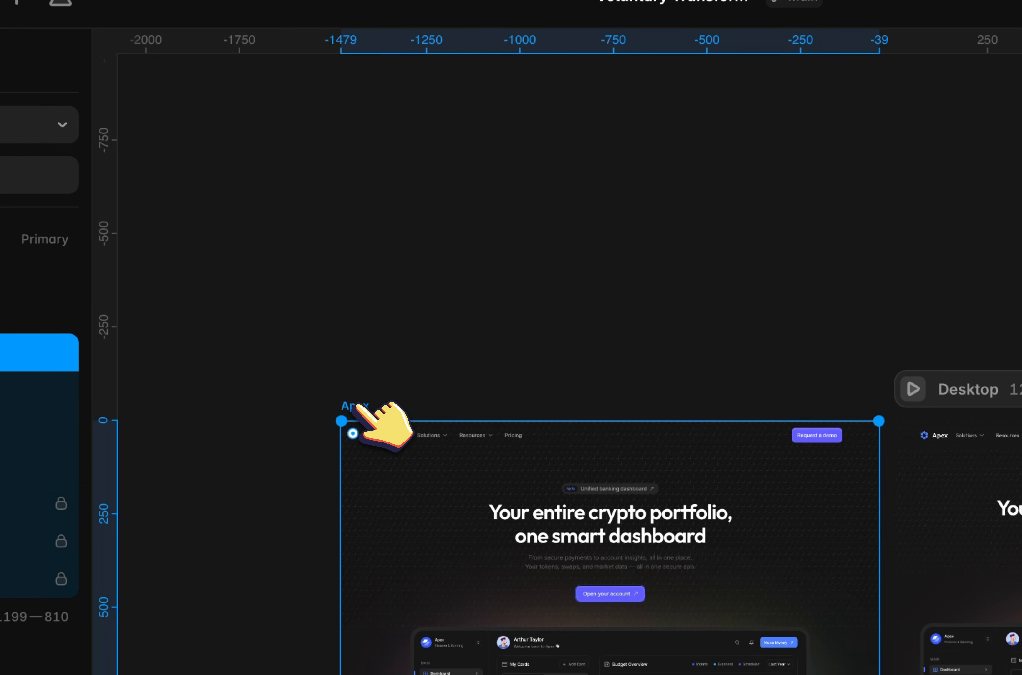
pyautogui.moveTo(357, 406)
pyautogui.mouseDown()
pyautogui.moveTo(330, 390)
pyautogui.moveTo(357, 413)
pyautogui.moveTo(347, 406)
pyautogui.mouseUp()
# Inspect the Home page breakpoints, preview the Desktop layout at 1200 and 1449 with its Solutions and Resources dropdowns, and exit the preview
pyautogui.hscroll(10, 346, 405)
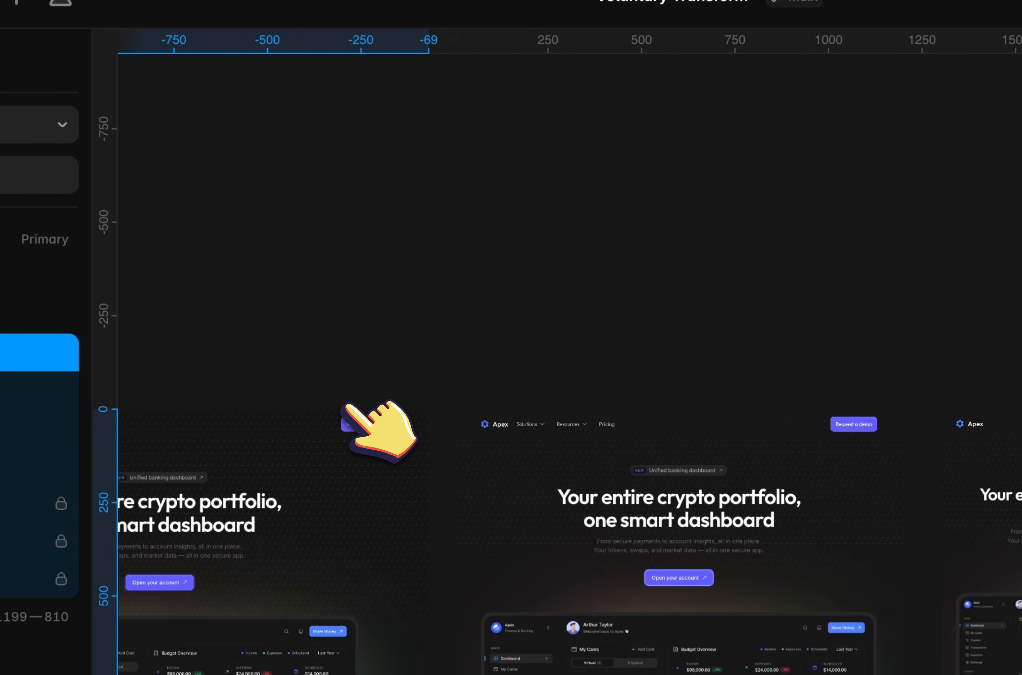
pyautogui.hscroll(-6, 346, 405)
pyautogui.scroll(-5, 347, 406)
pyautogui.scroll(5, 624, 320)
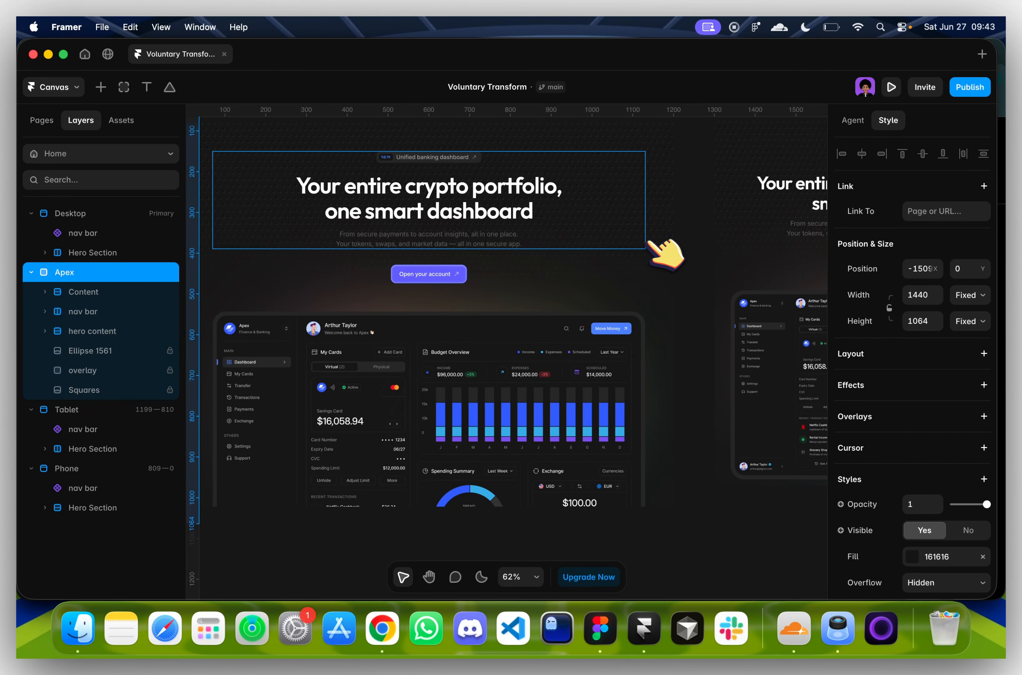
pyautogui.scroll(-5, 650, 242)
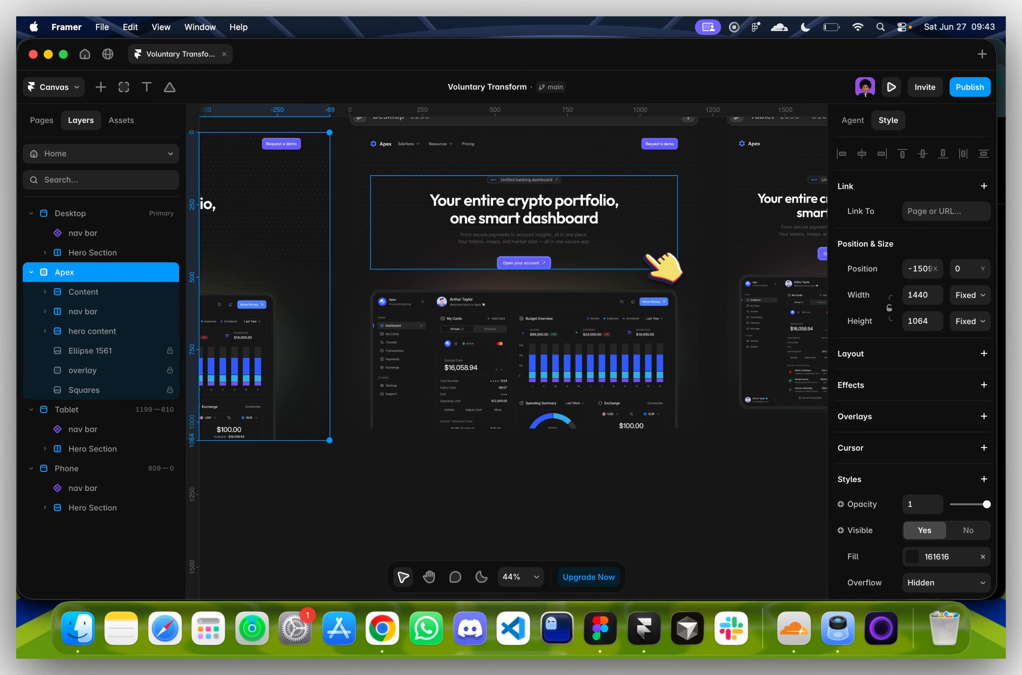
pyautogui.scroll(2, 648, 256)
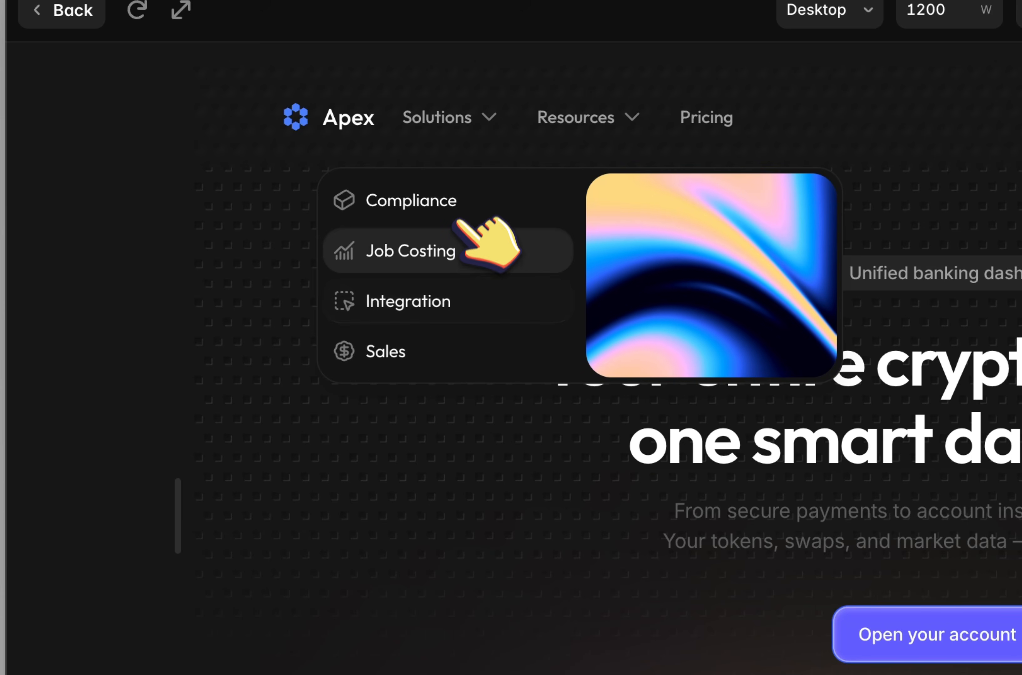
pyautogui.moveTo(646, 130)
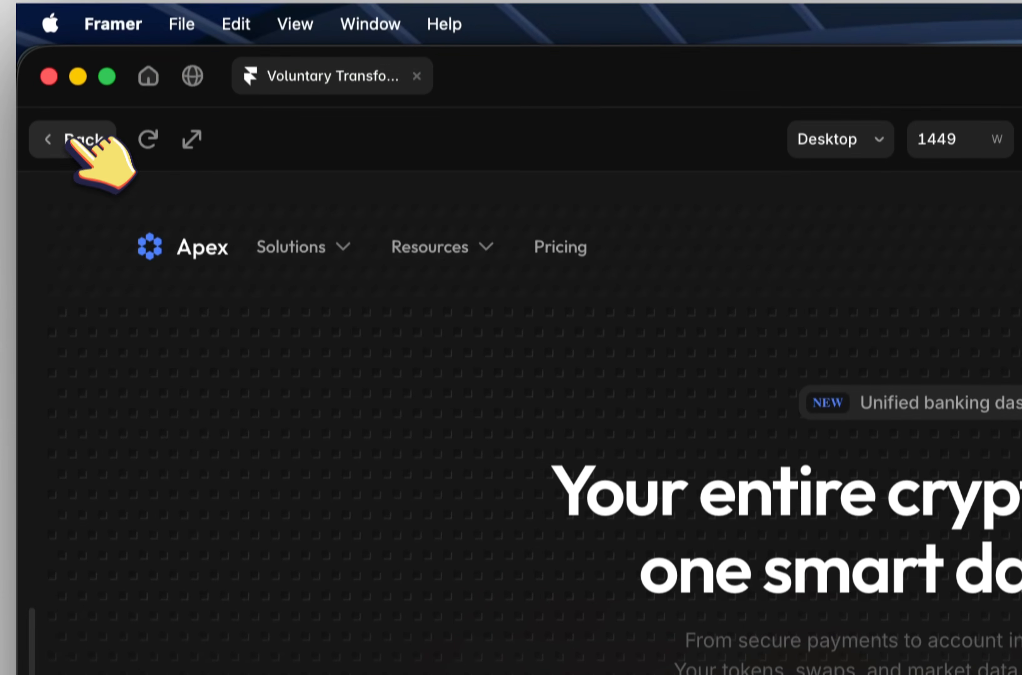
pyautogui.click(72, 65)
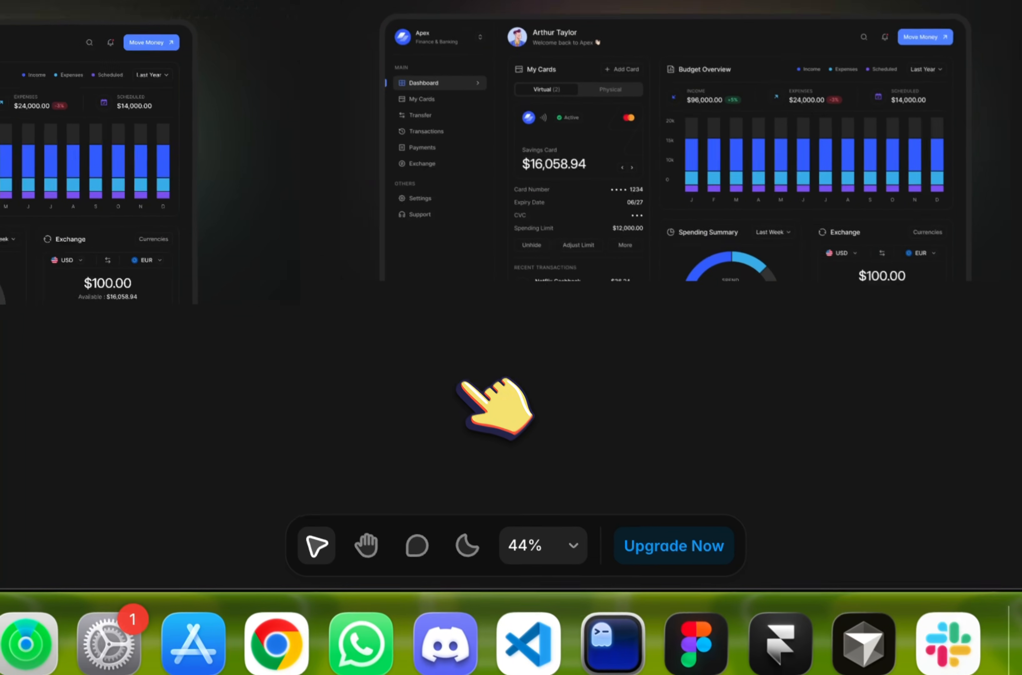
# Delete the Apex reference frame beside the Desktop breakpoint
pyautogui.hscroll(-5, 458, 383)
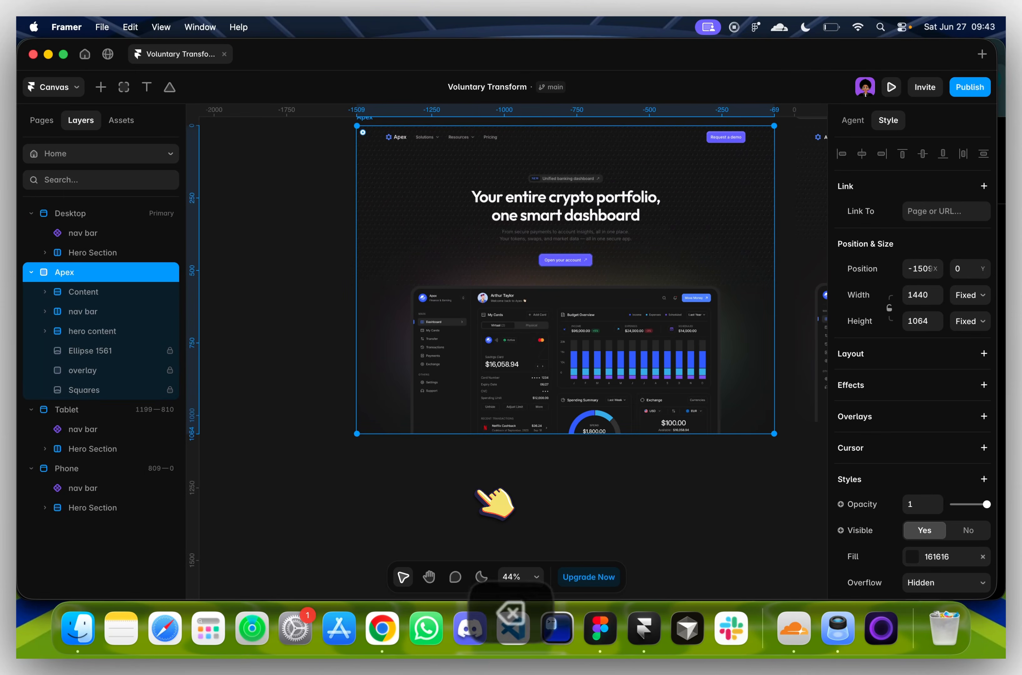
pyautogui.press('BackSpace')
pyautogui.hscroll(5, 496, 504)
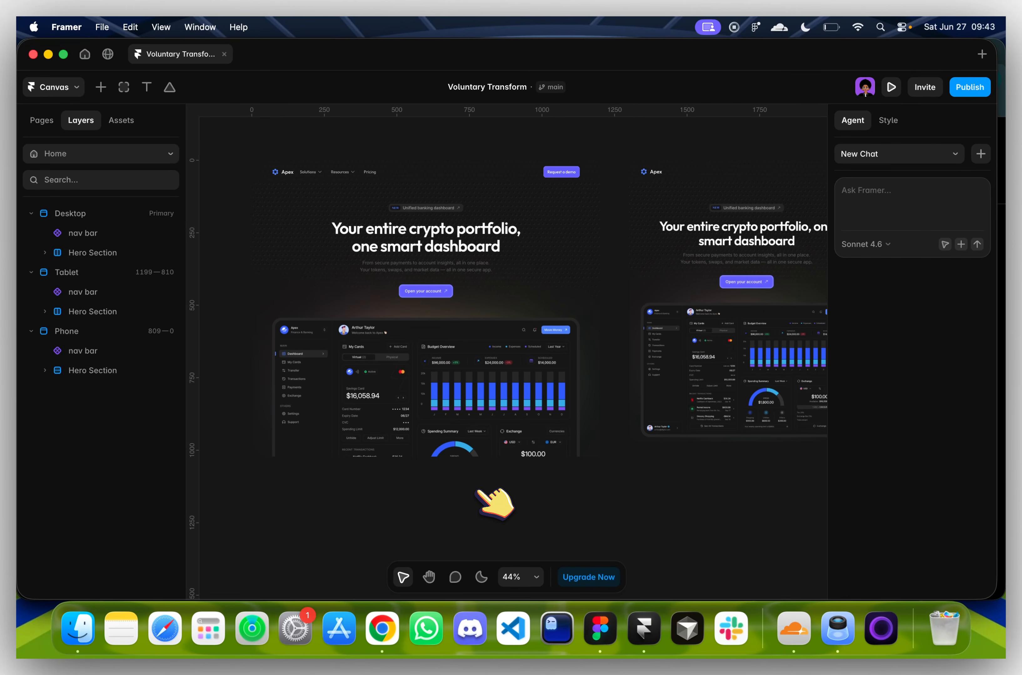